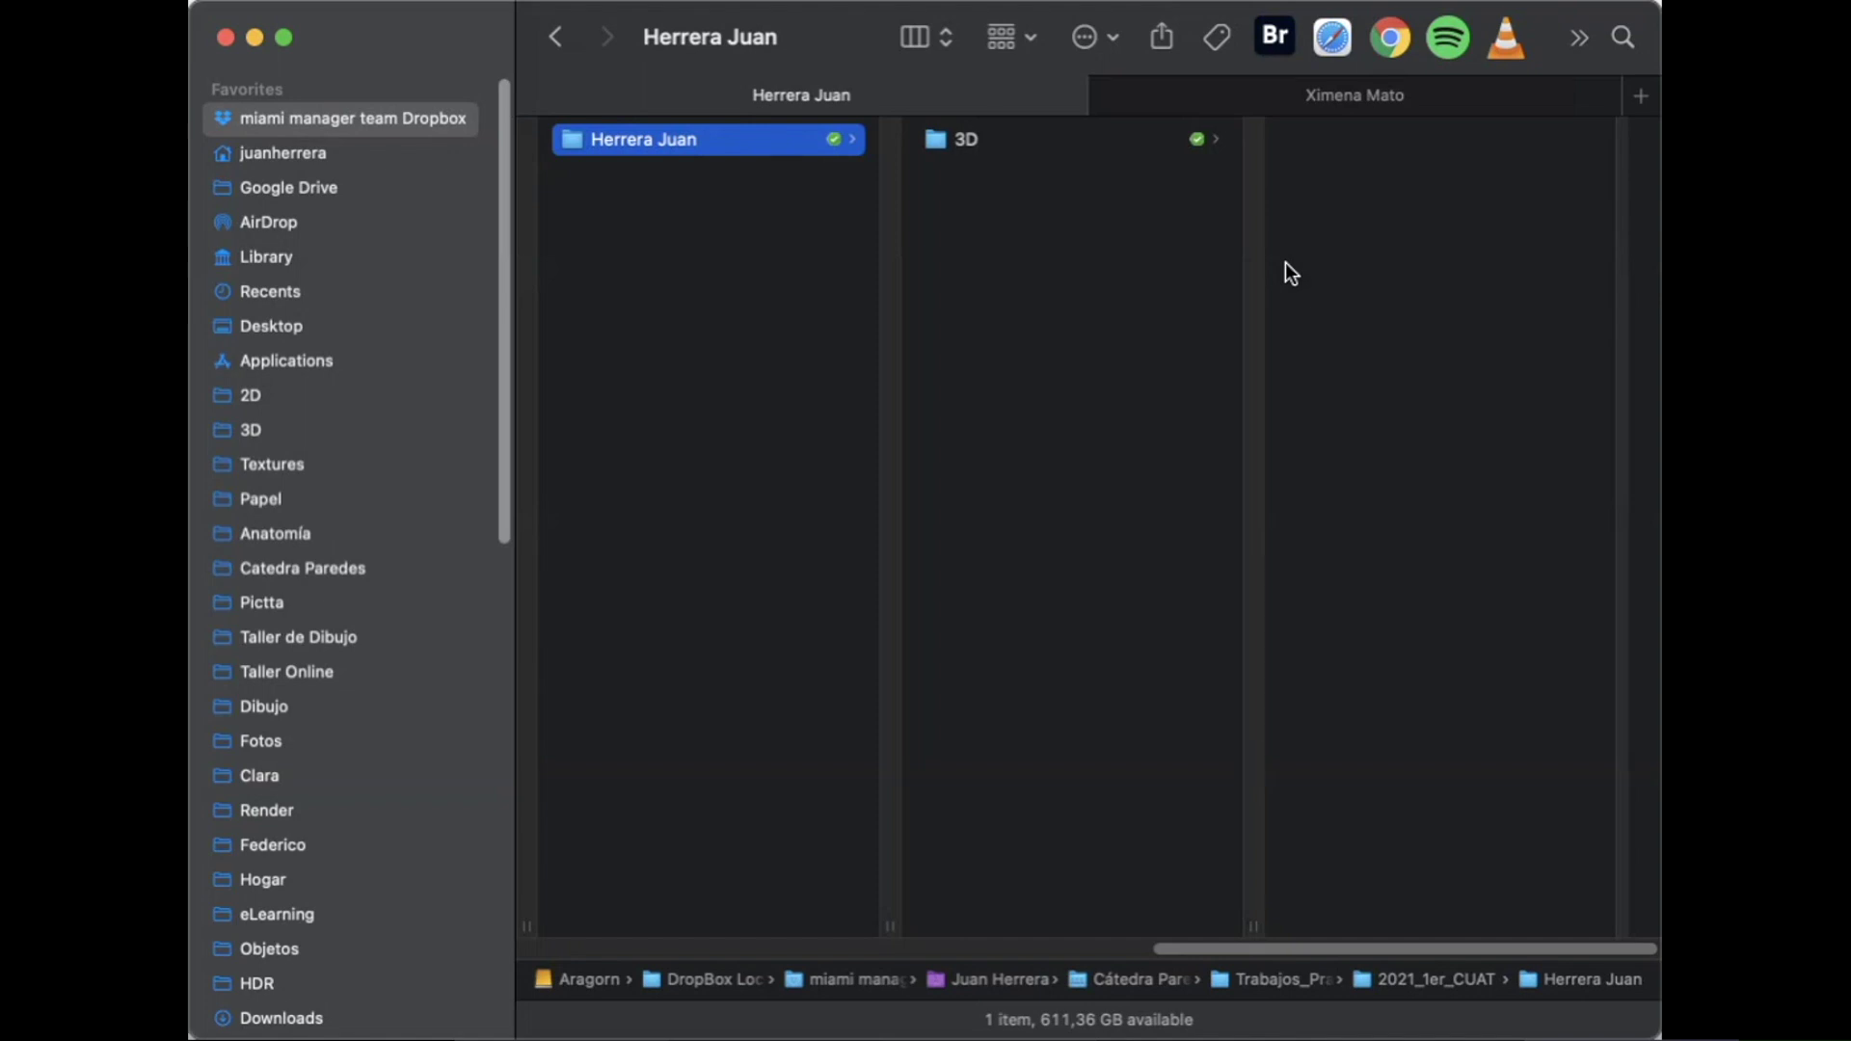
Go up to Trabajos_Practicos and open the 3D folder inside the student's folder under 2021_1er_CUAT.
key(super+Up)
key(super+Up)
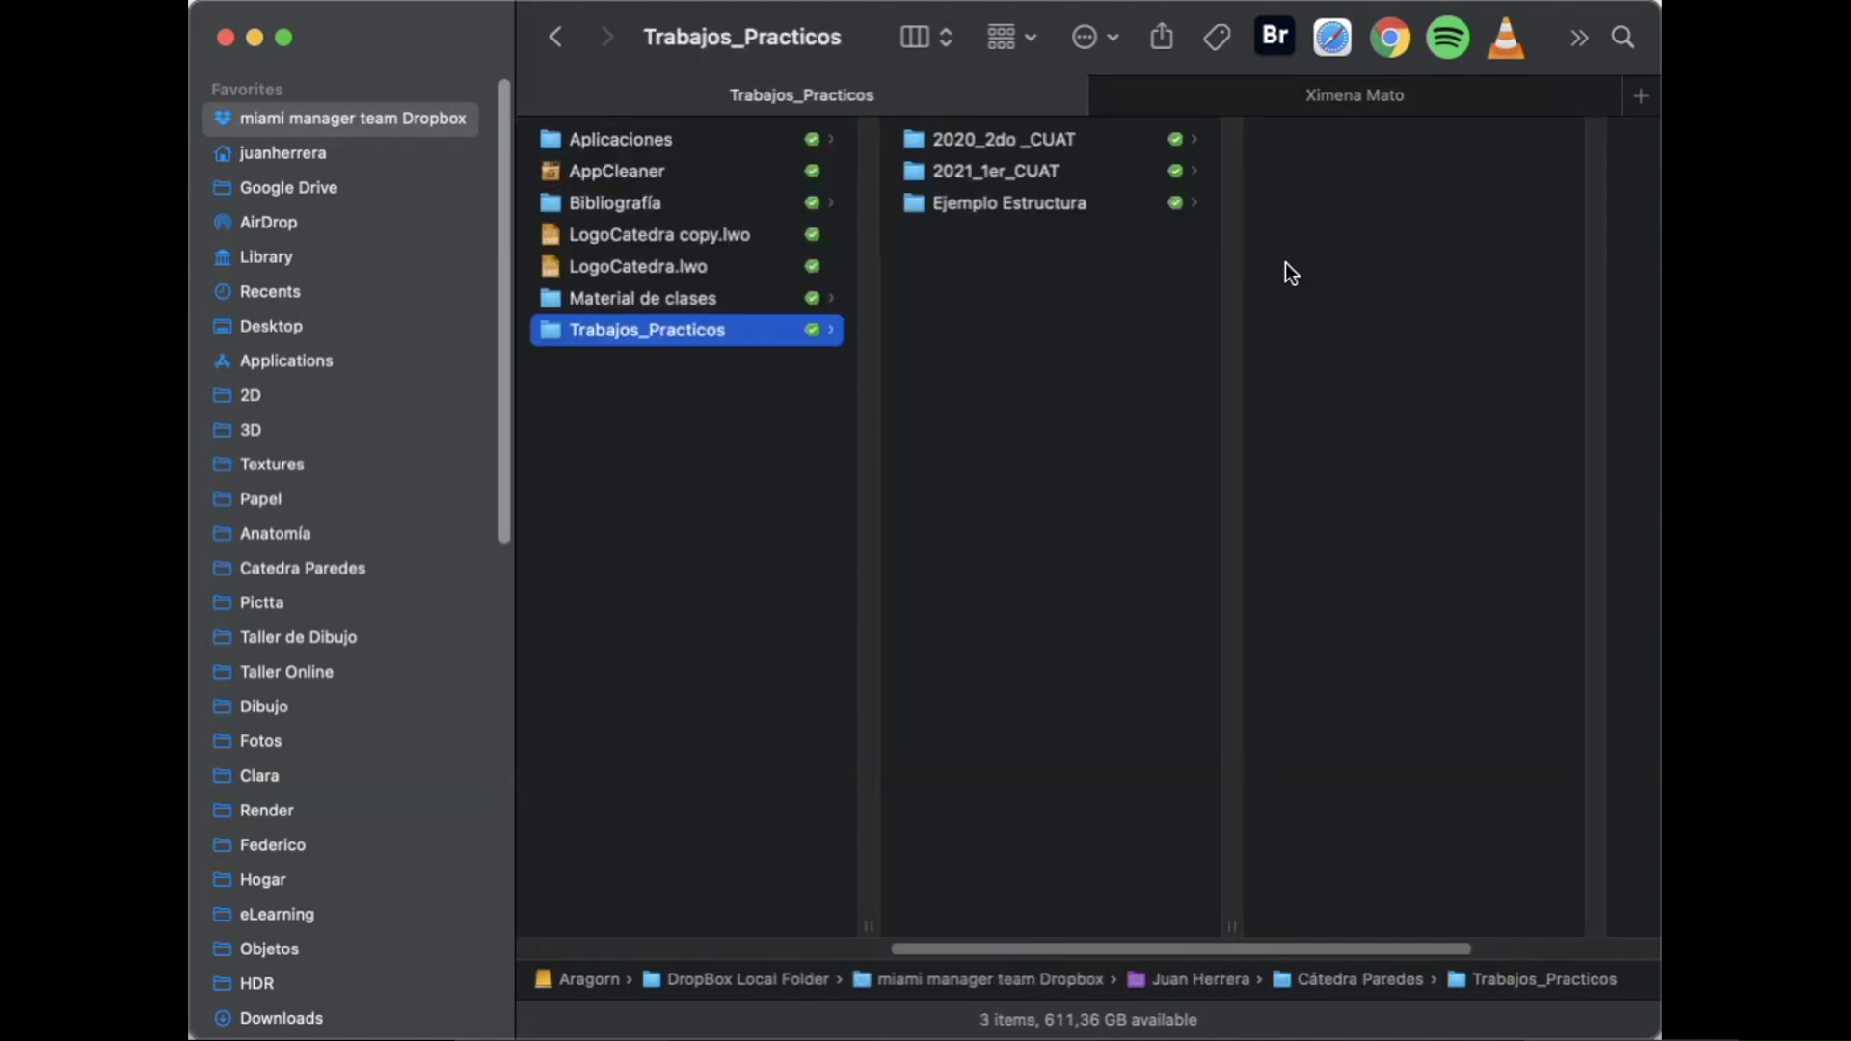
key(Right)
key(Down)
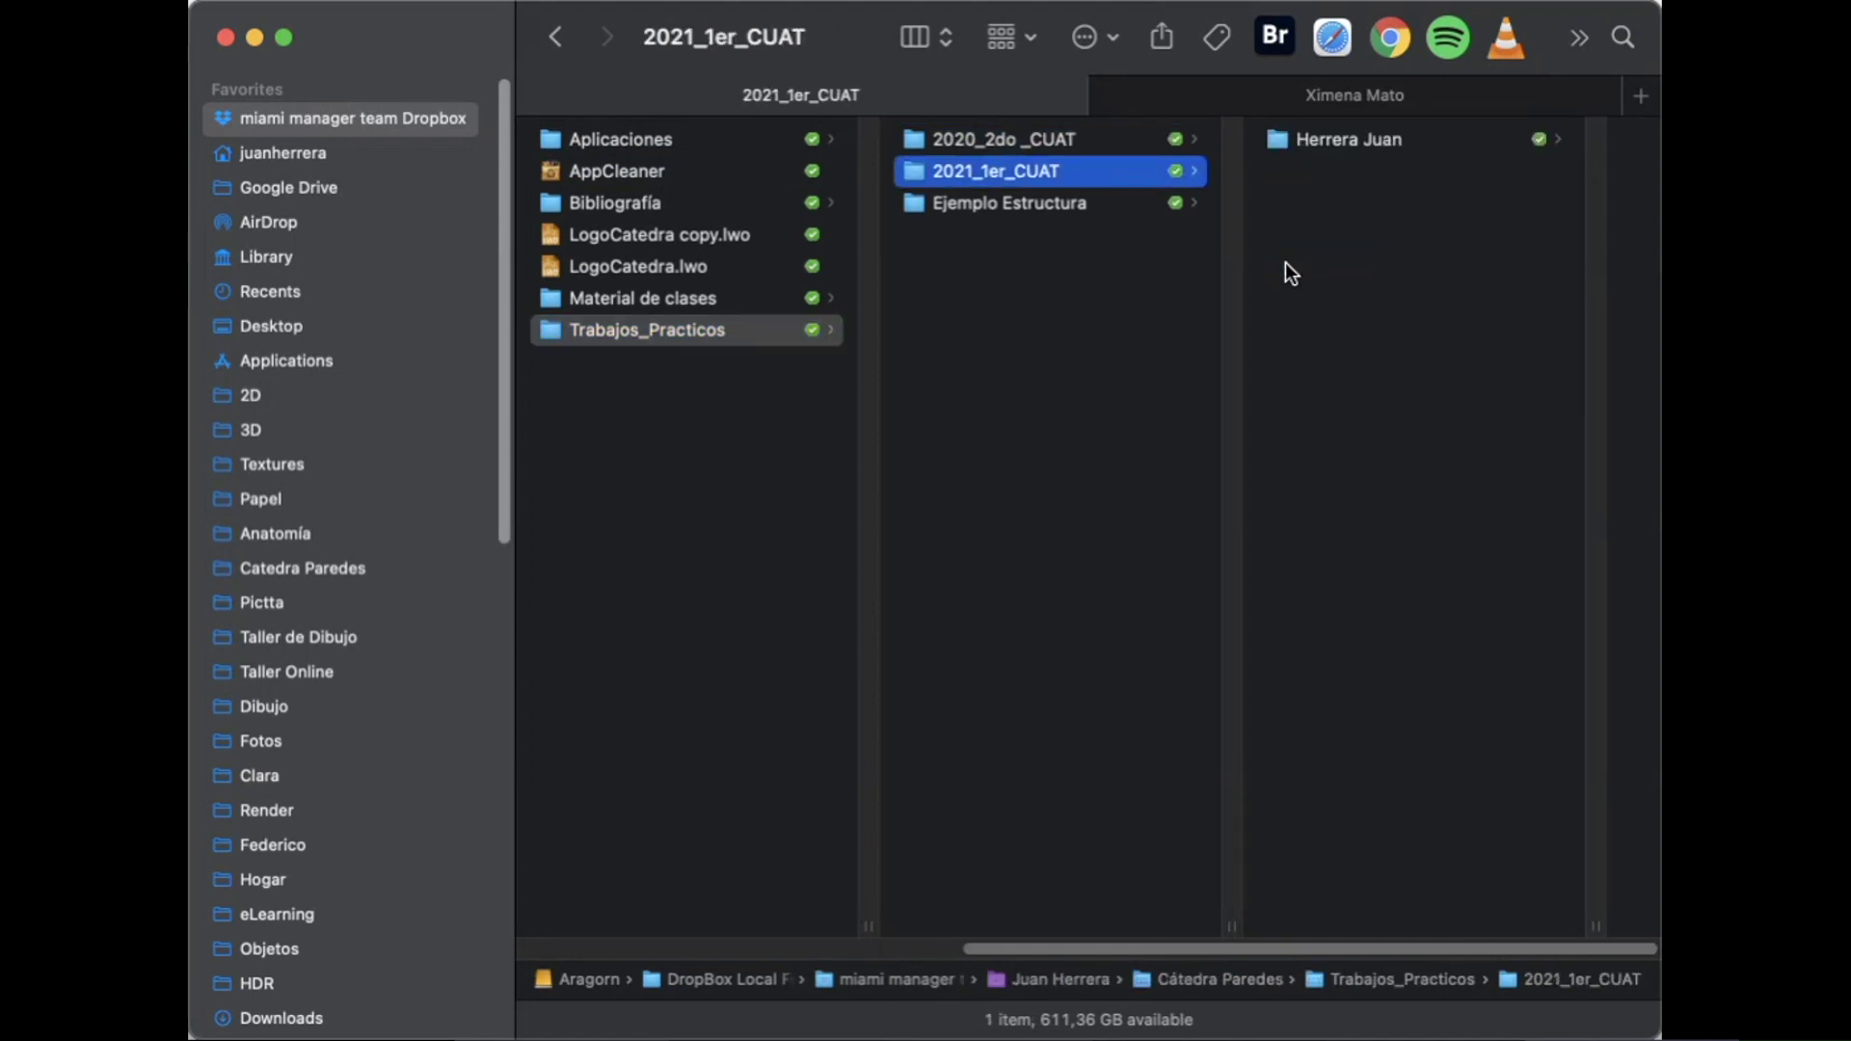
key(Right)
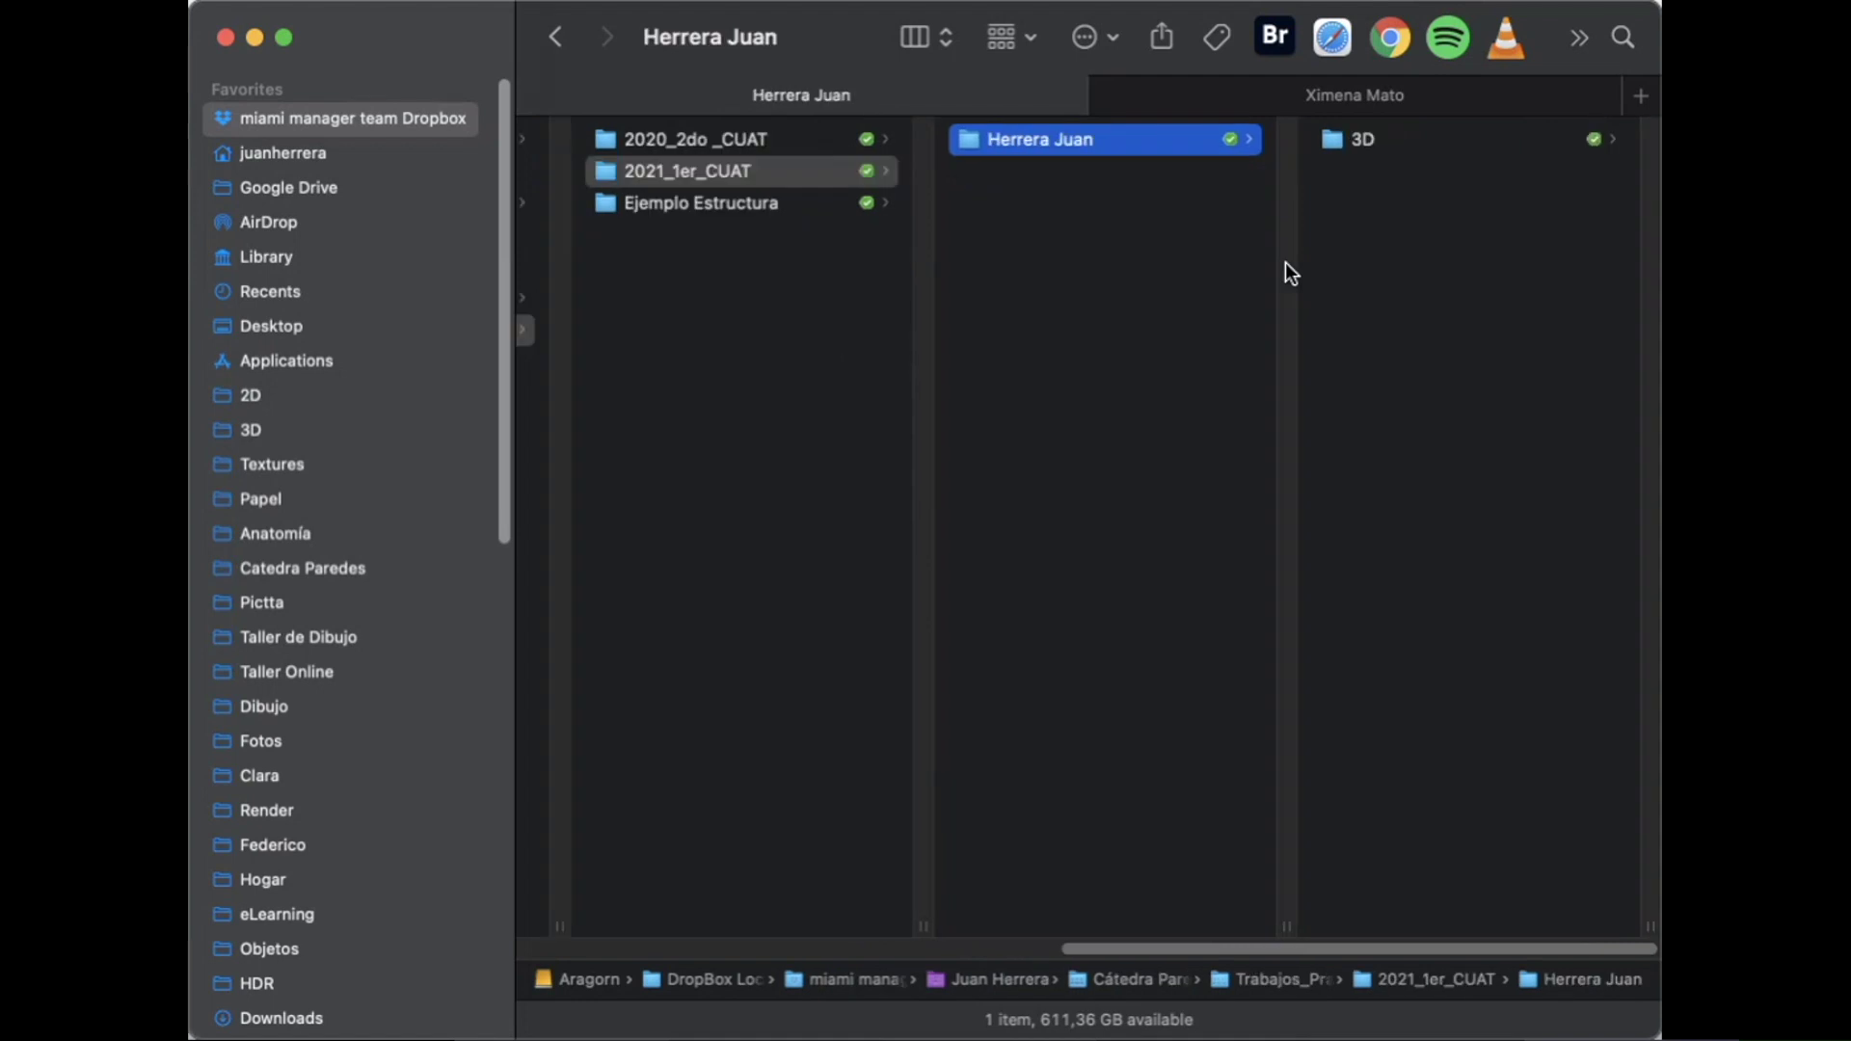
key(Right)
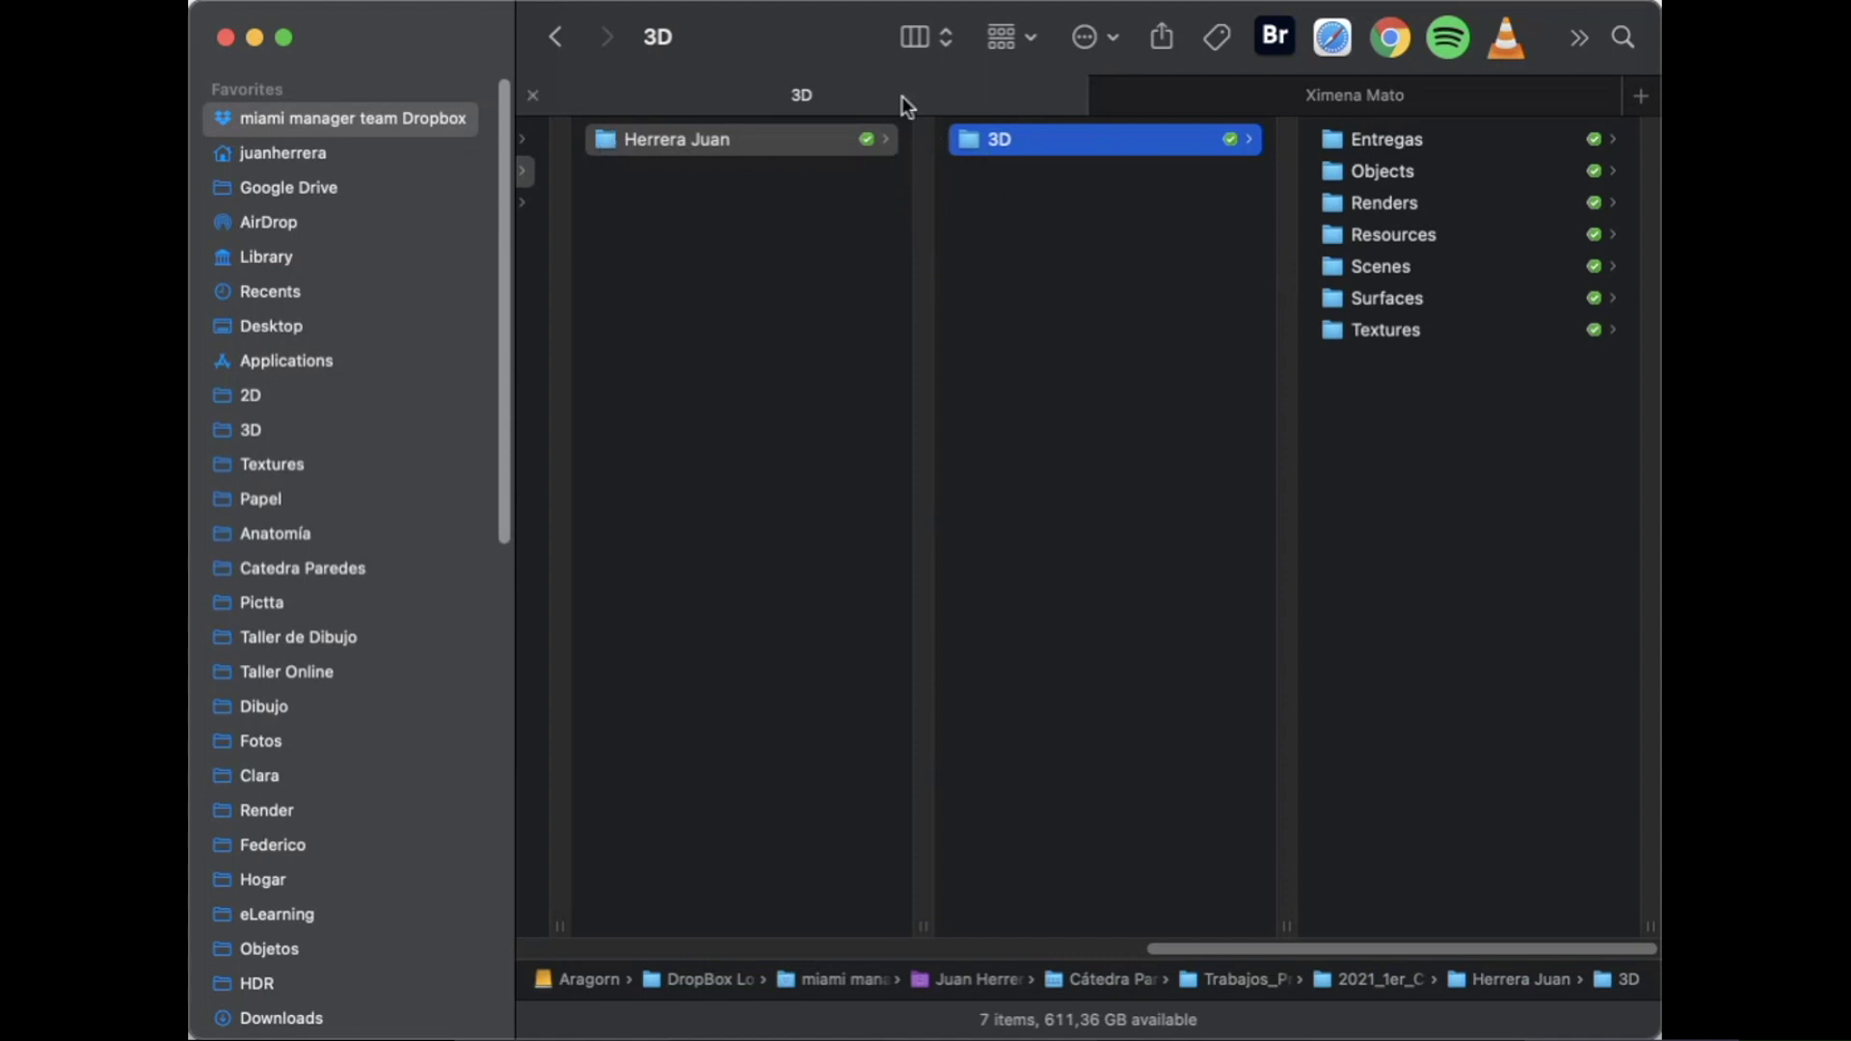
drag(900, 95, 1061, 279)
click(1036, 171)
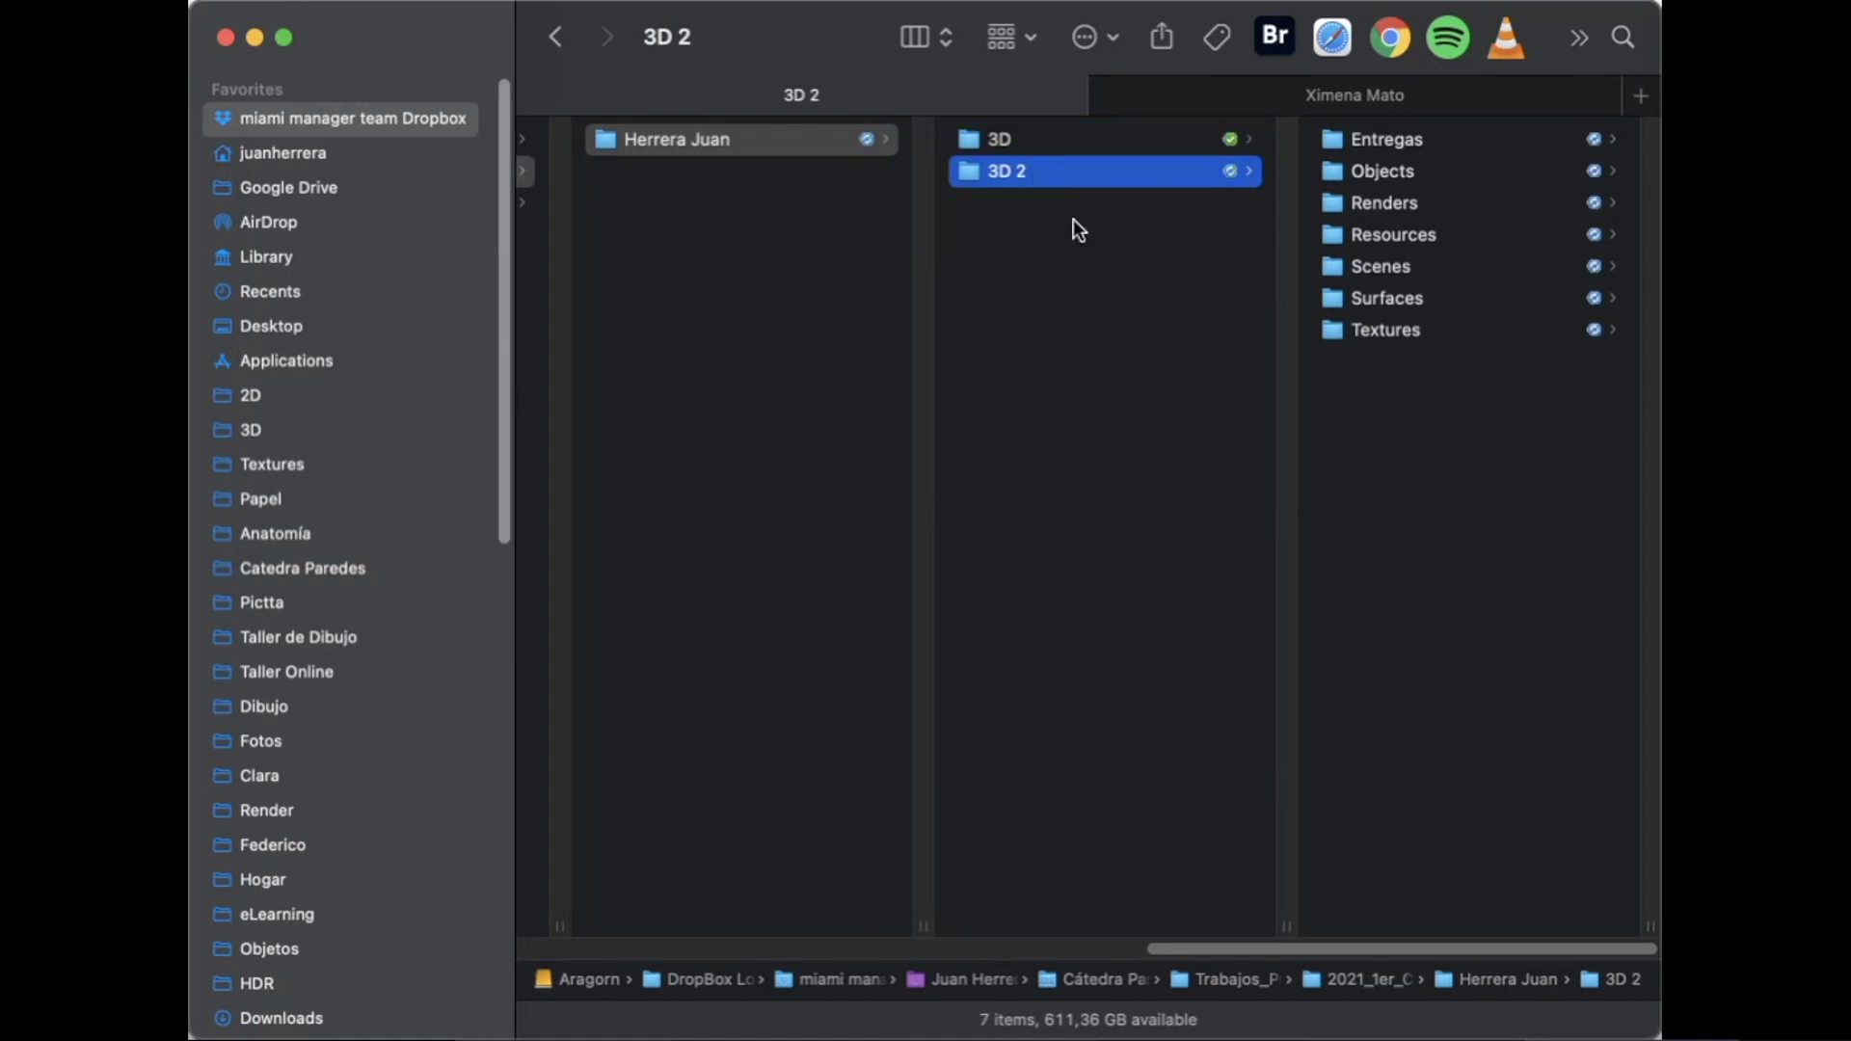
key(super+z)
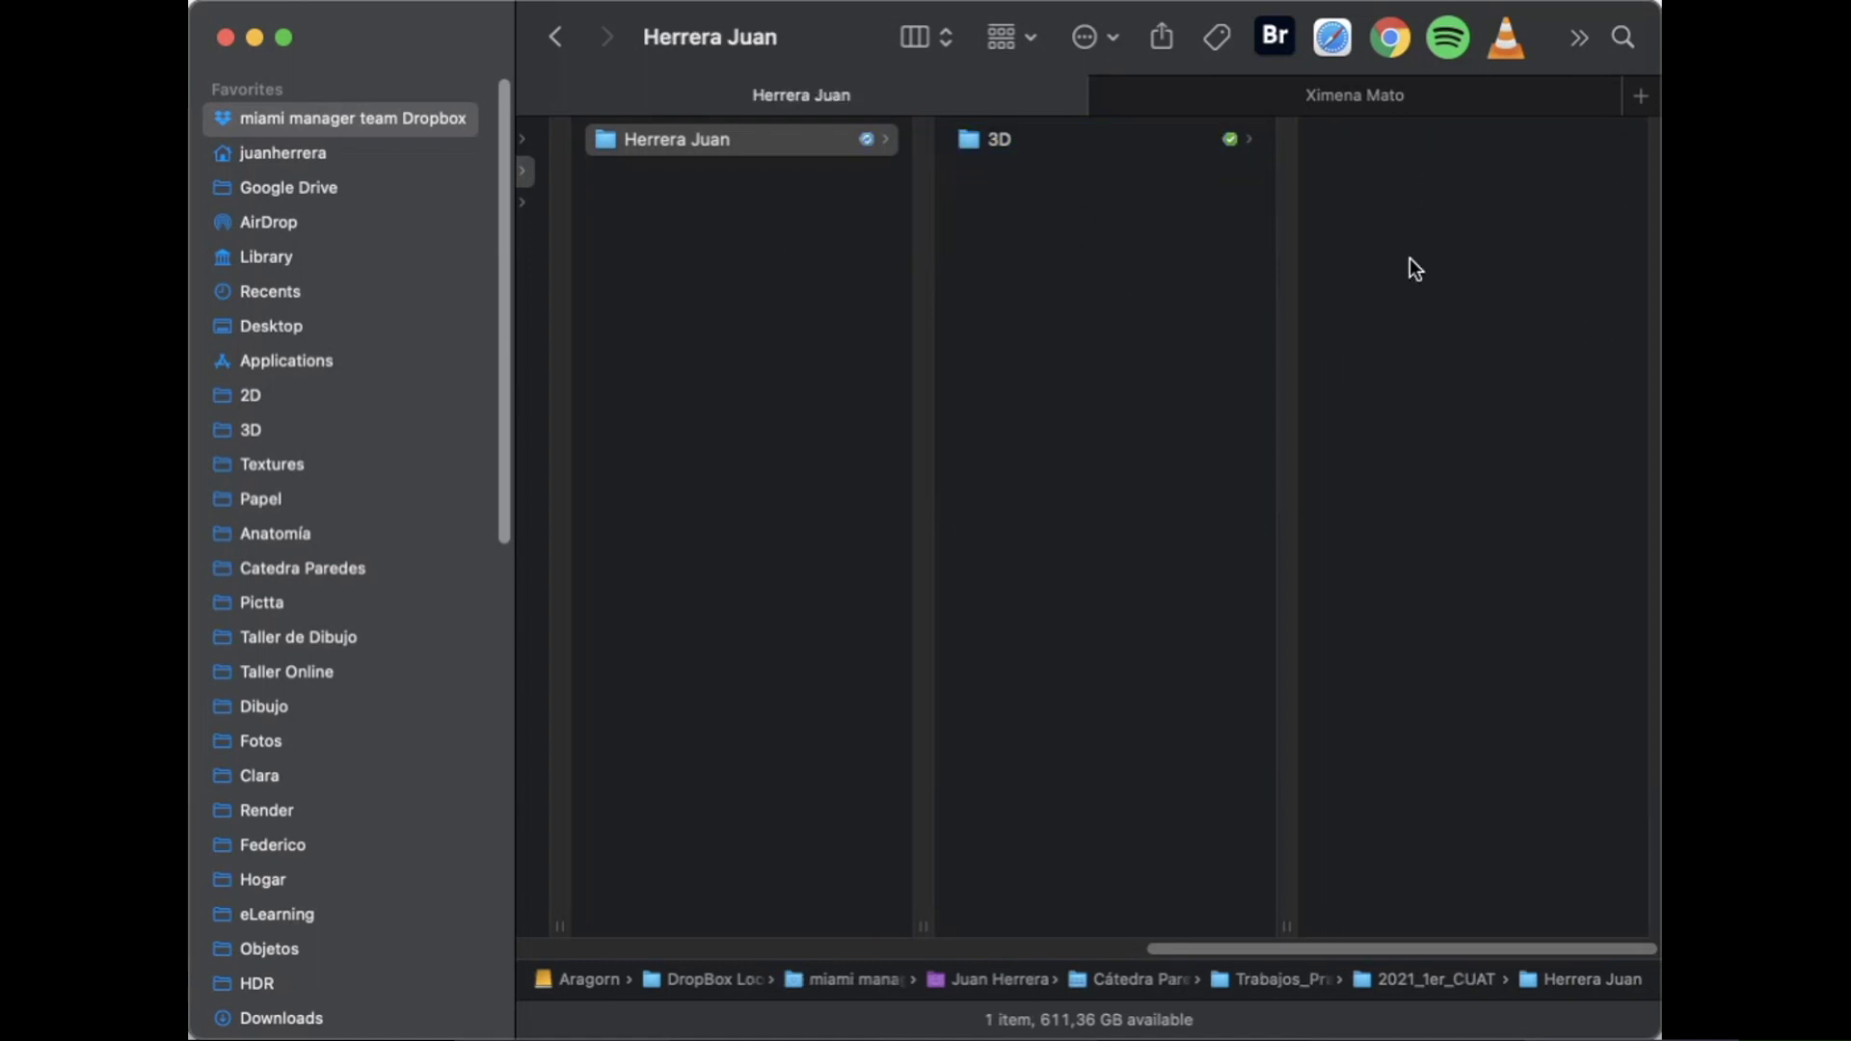
Reopen the 3D folder in the student's folder under 2021_1er_CUAT to show its subfolders.
click(785, 243)
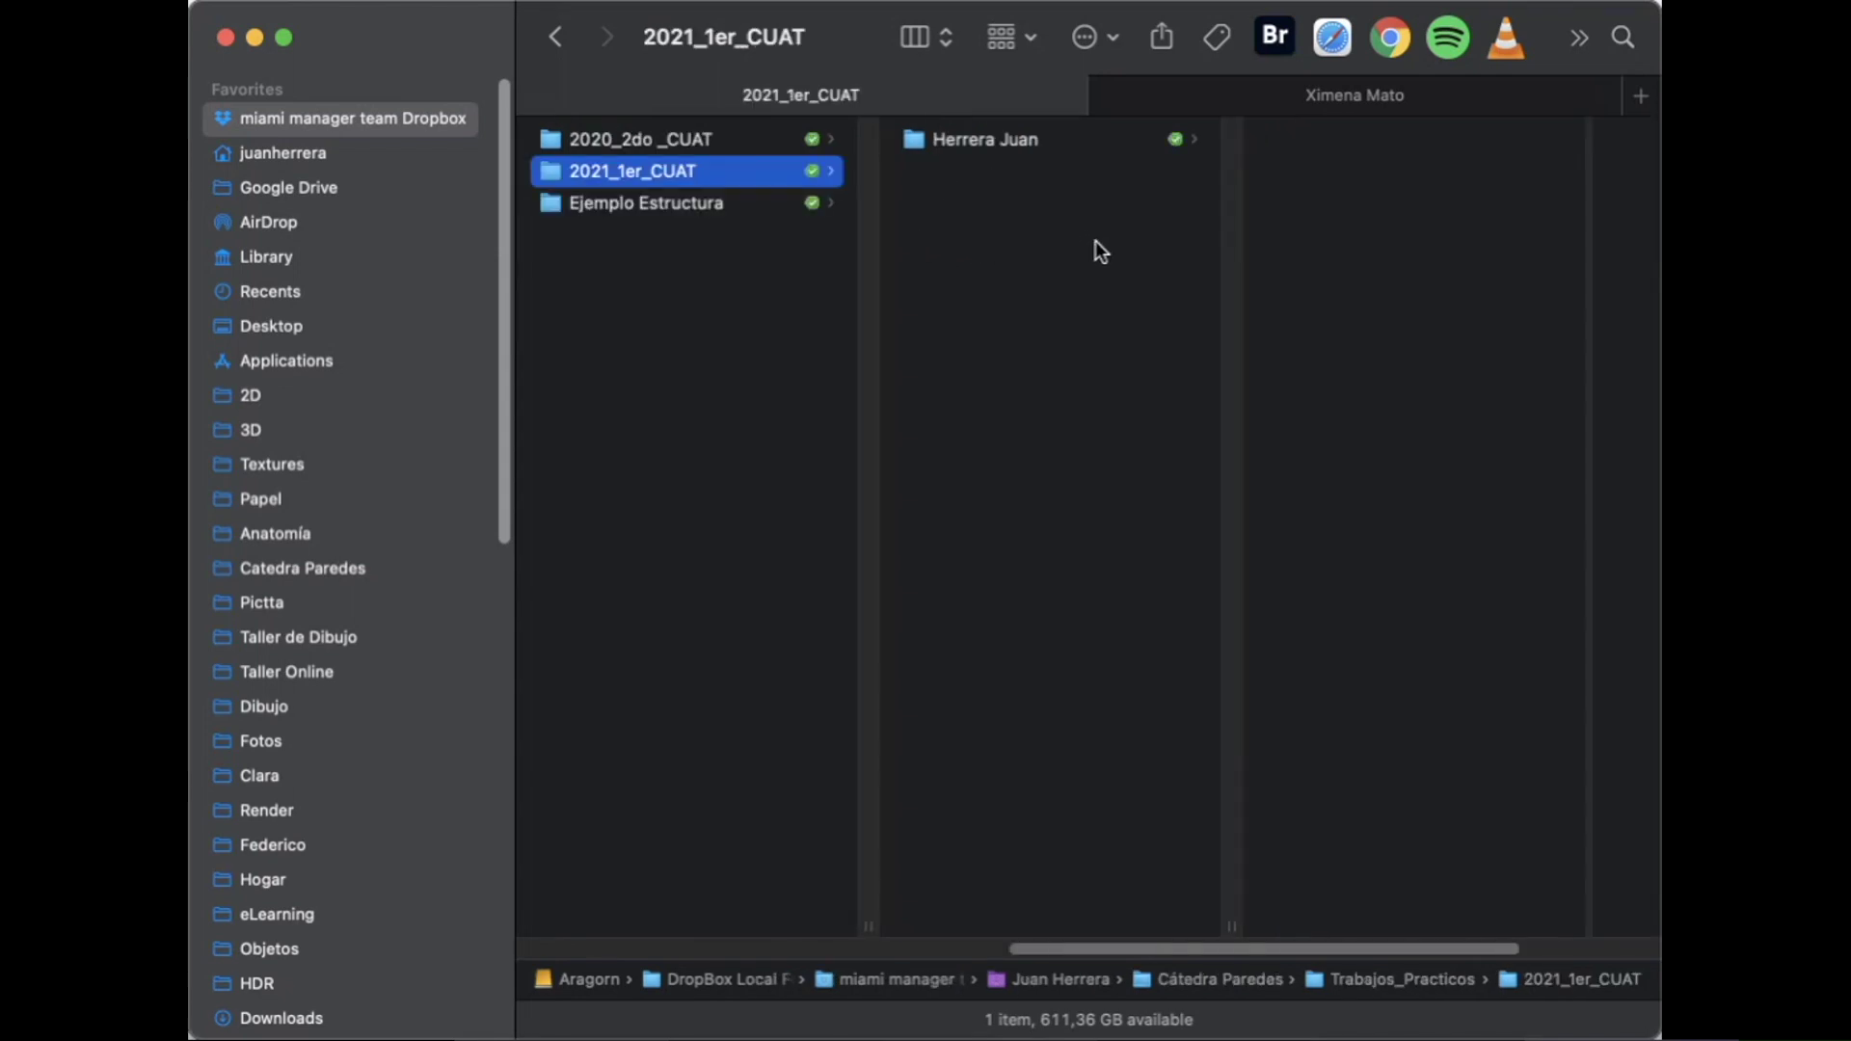
click(1168, 139)
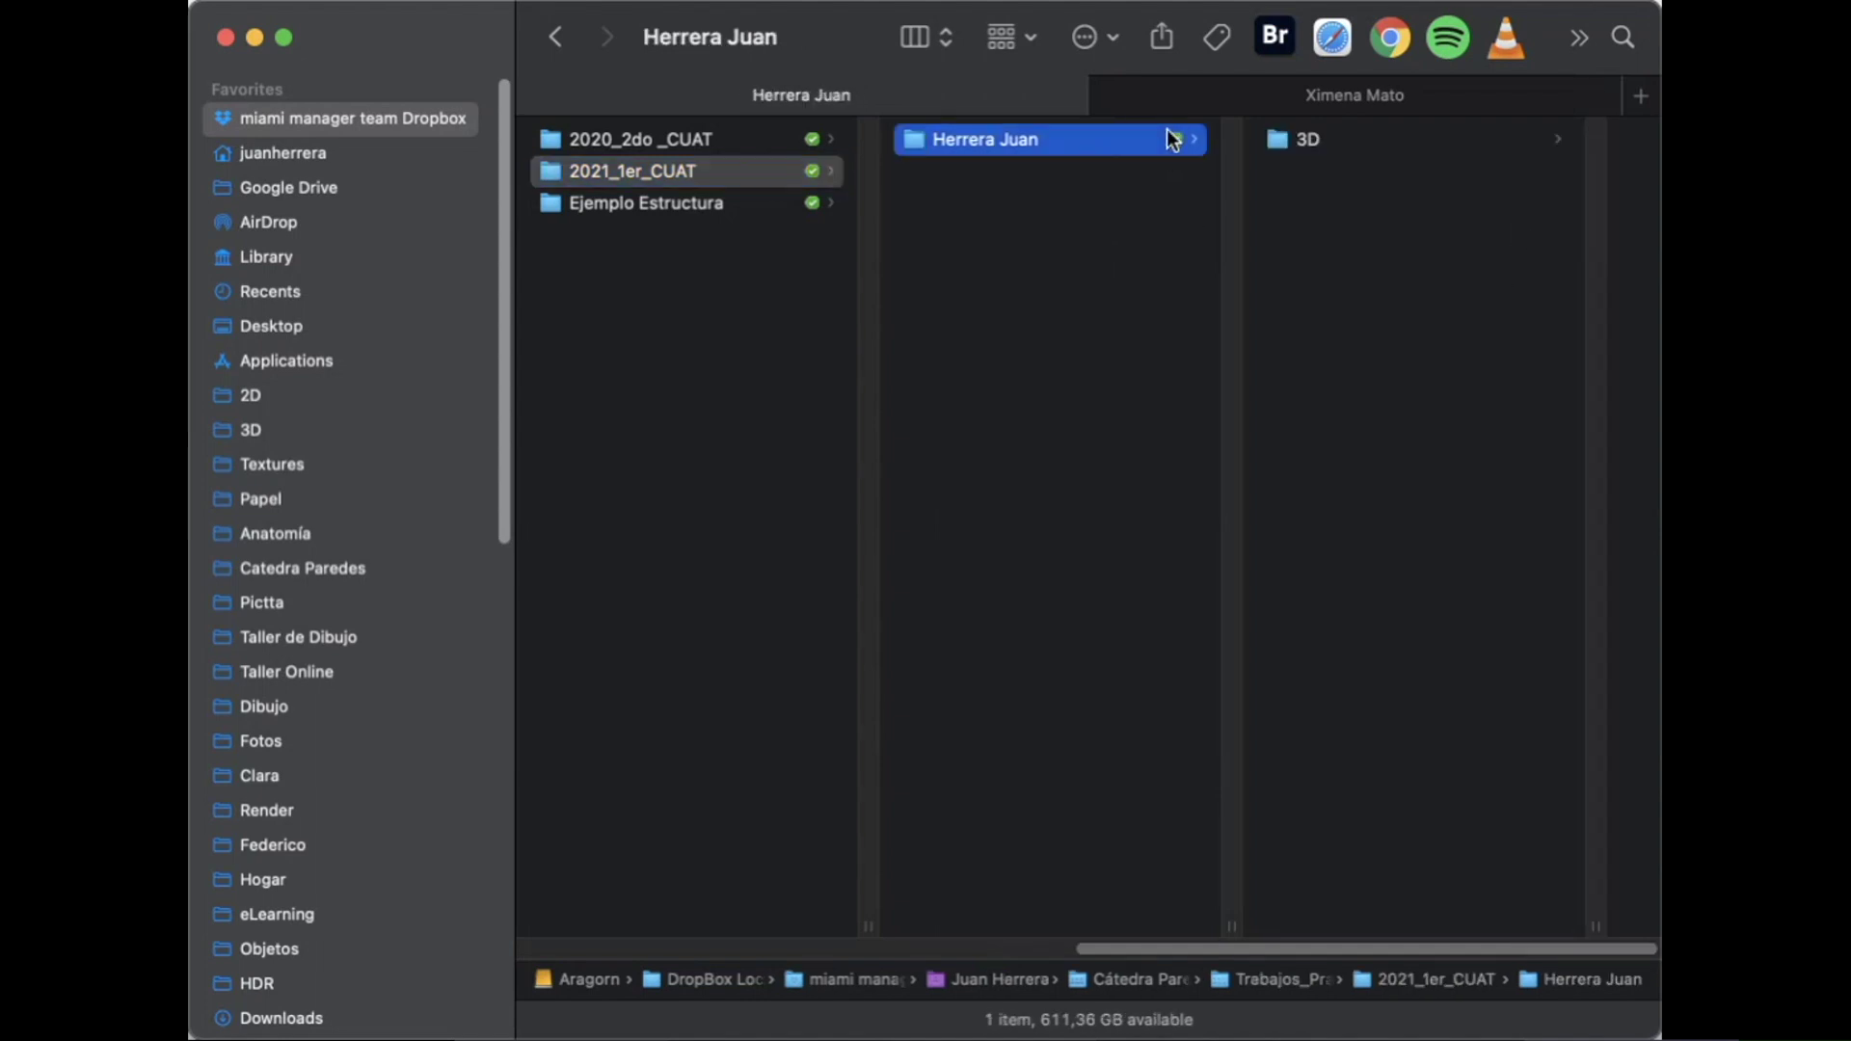
click(1300, 143)
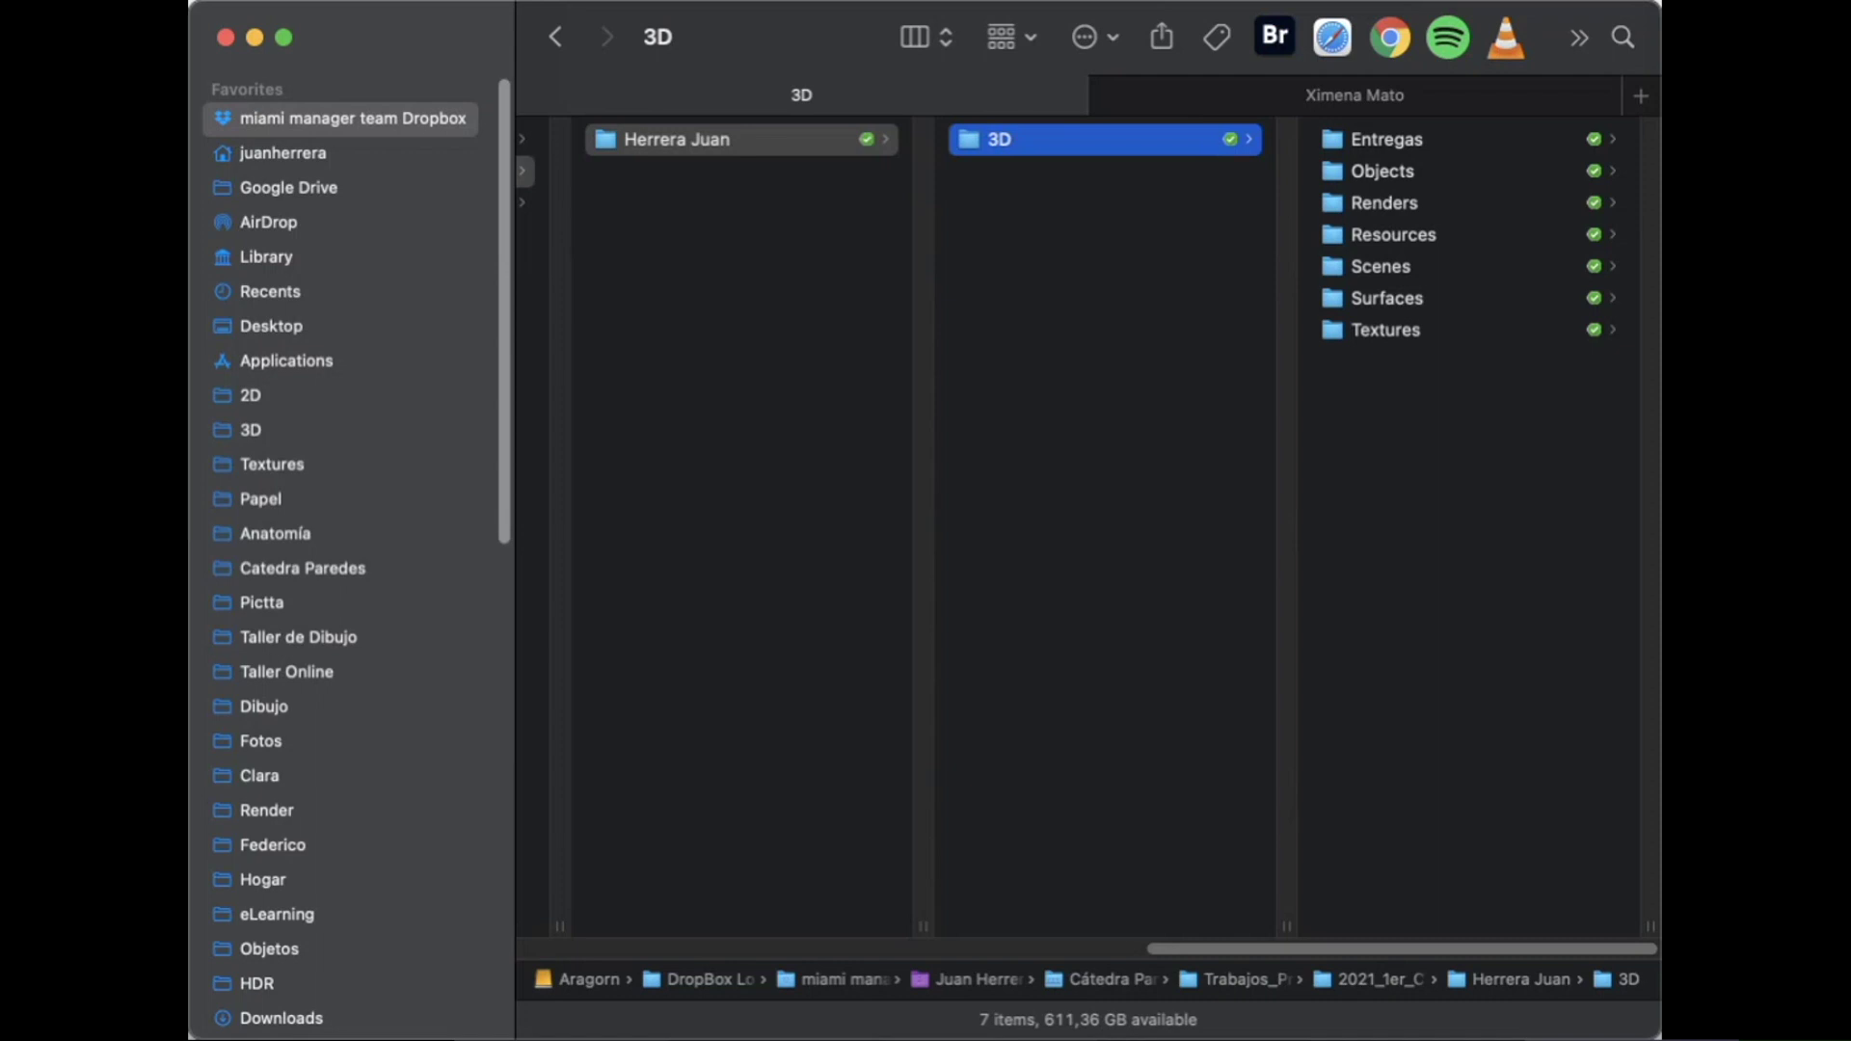
Switch to GraphicConverter, expand the highlighted student's folder under TPi and open its Escenas subfolder.
key(super+Tab)
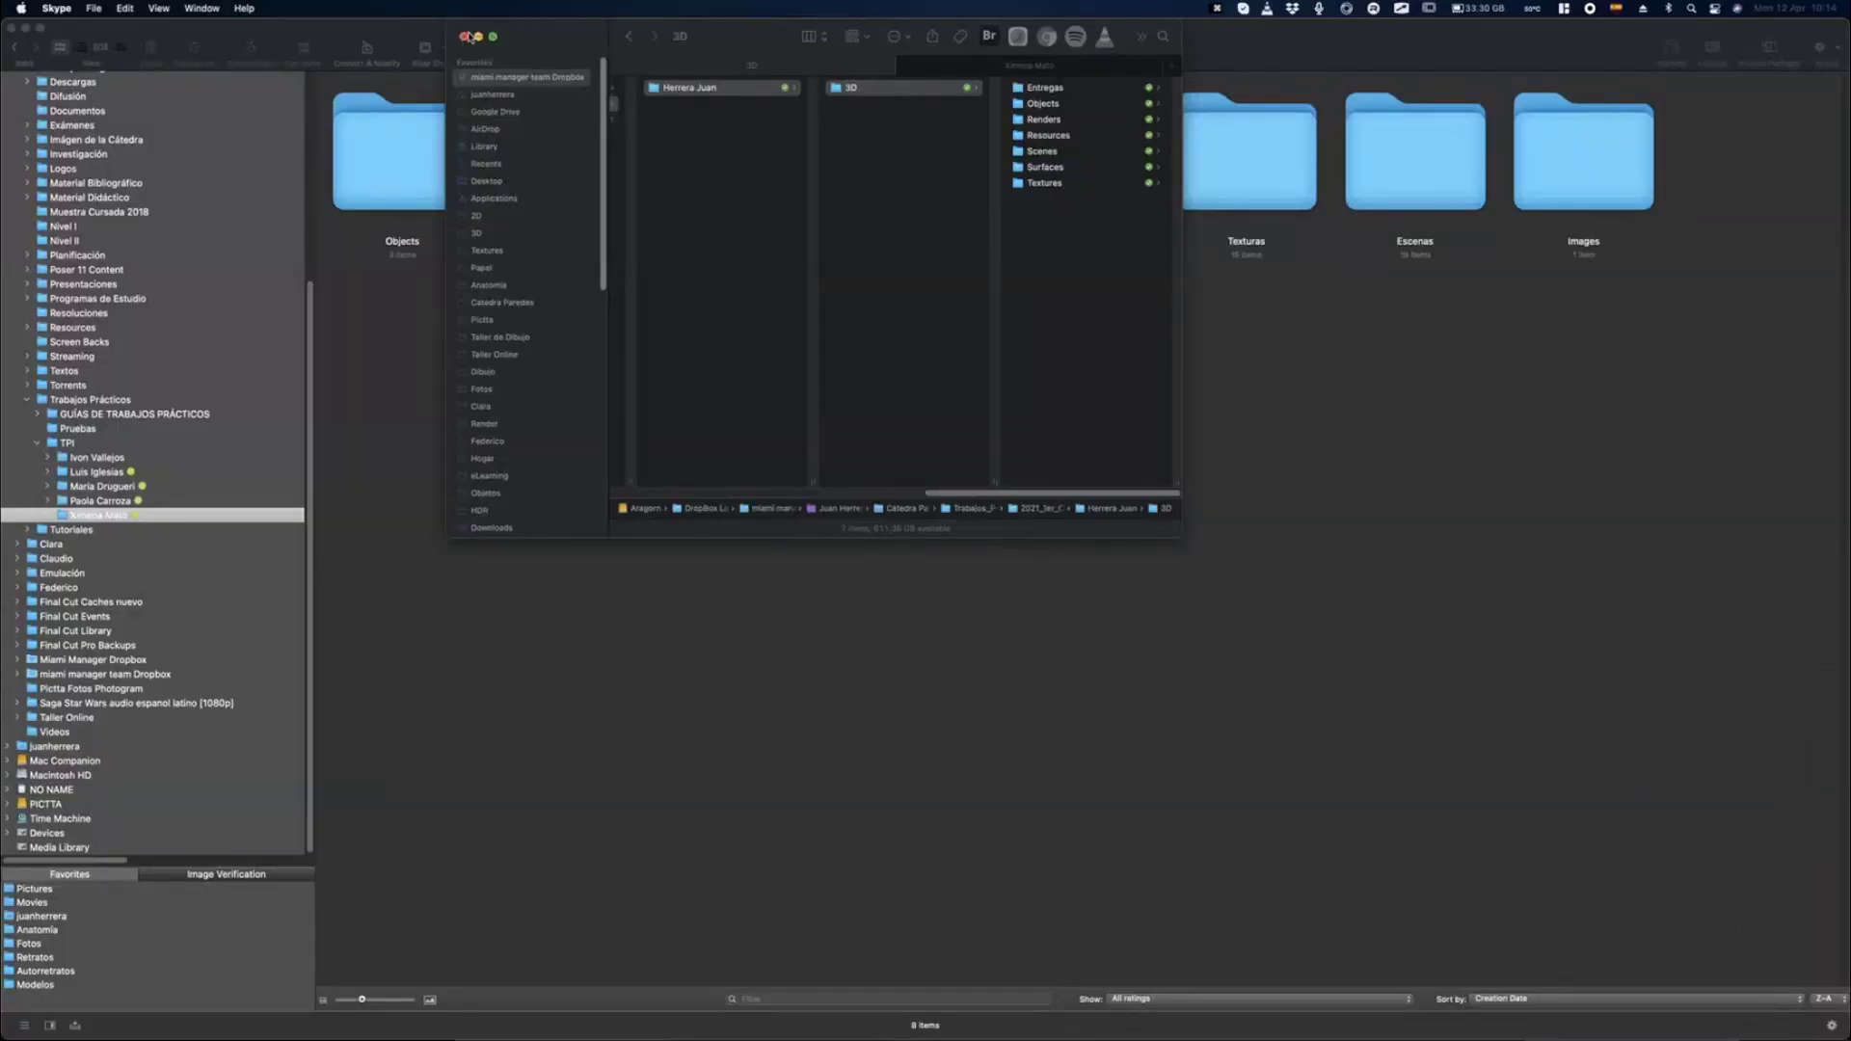
click(510, 34)
click(1419, 508)
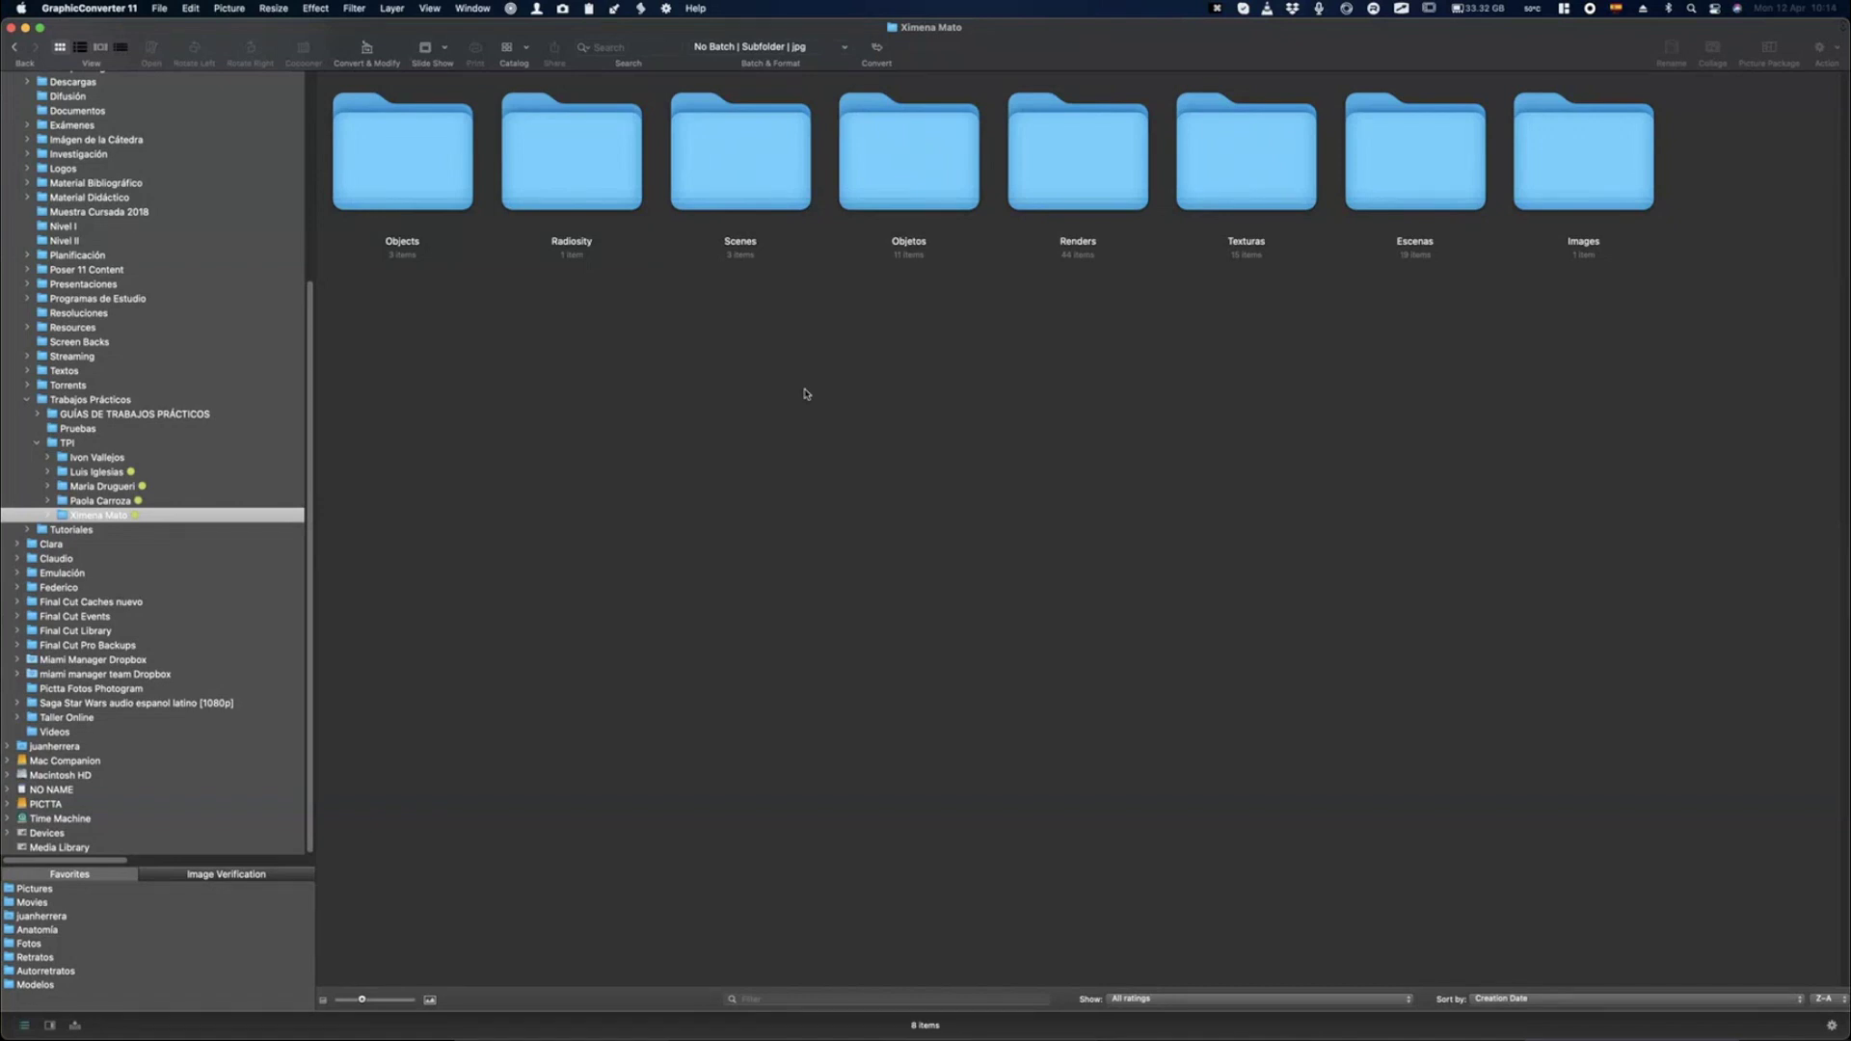
click(48, 516)
click(81, 530)
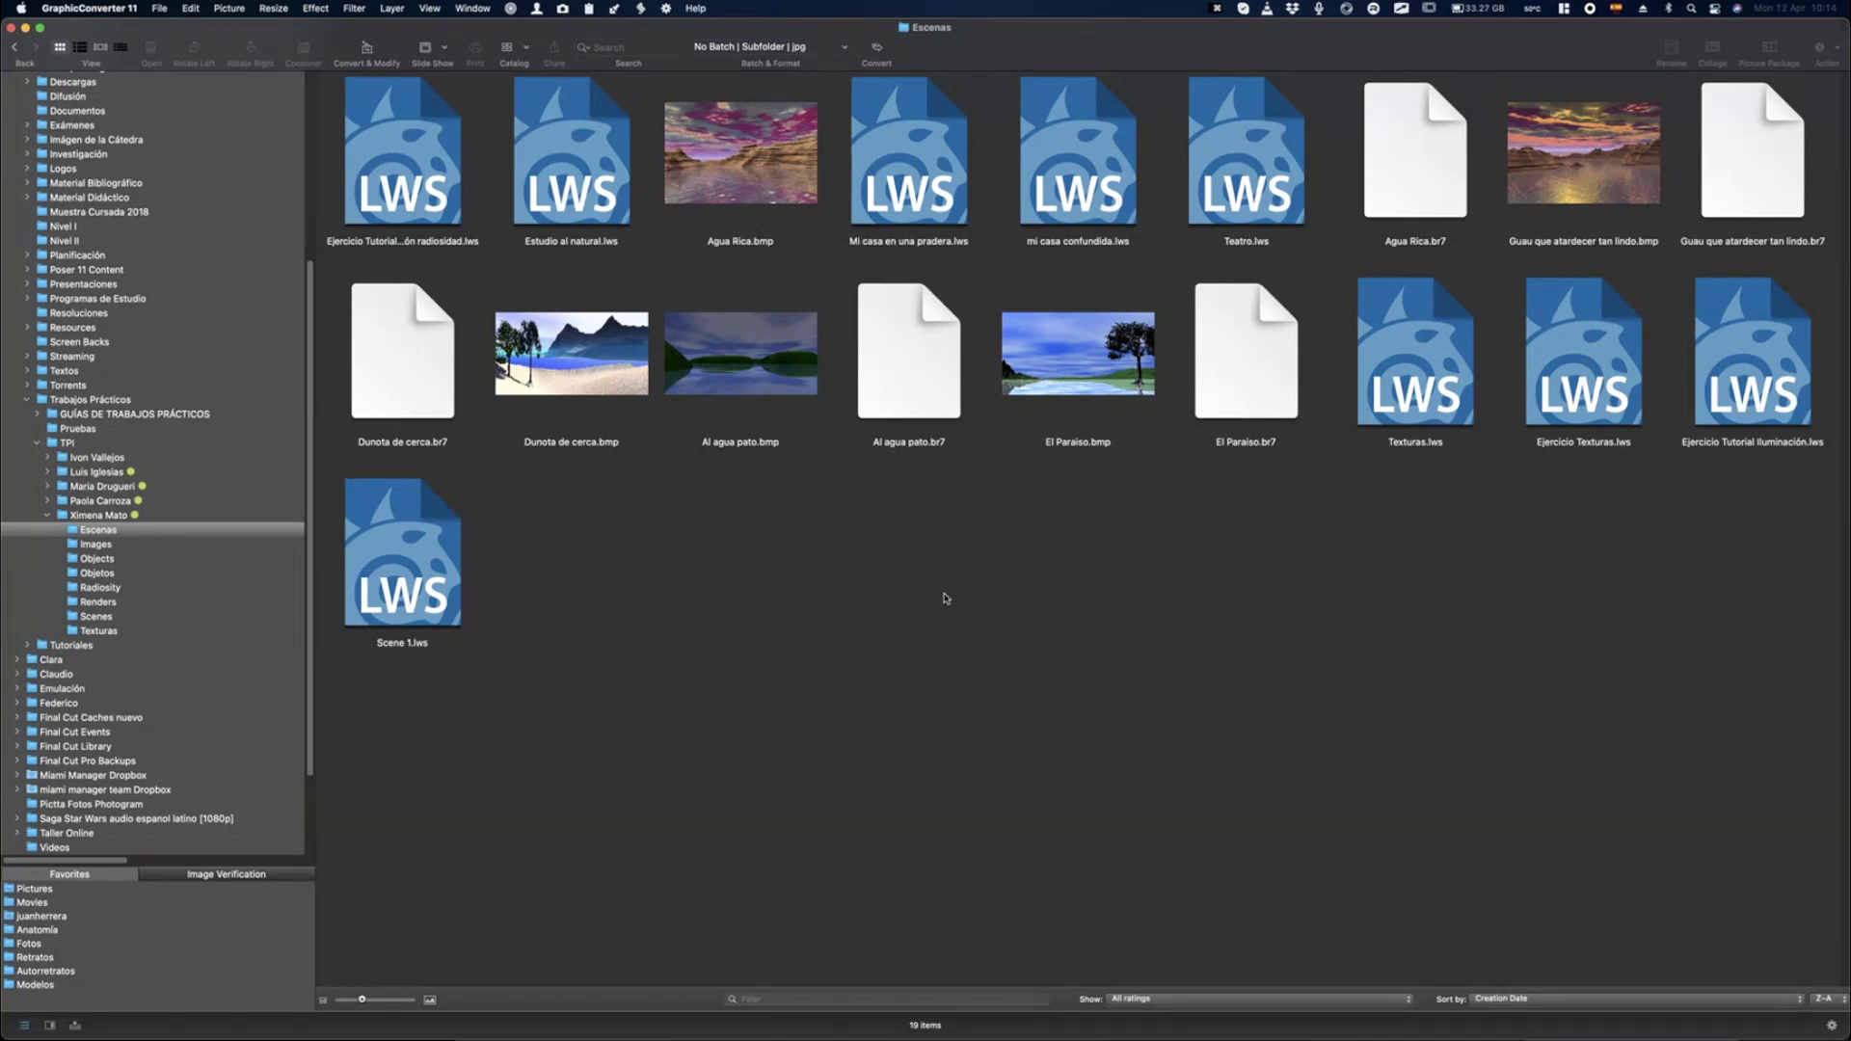
Select the scene files Dunota de cerca.br7, Al agua pato.br7 and El Paraiso.br7 together.
click(381, 196)
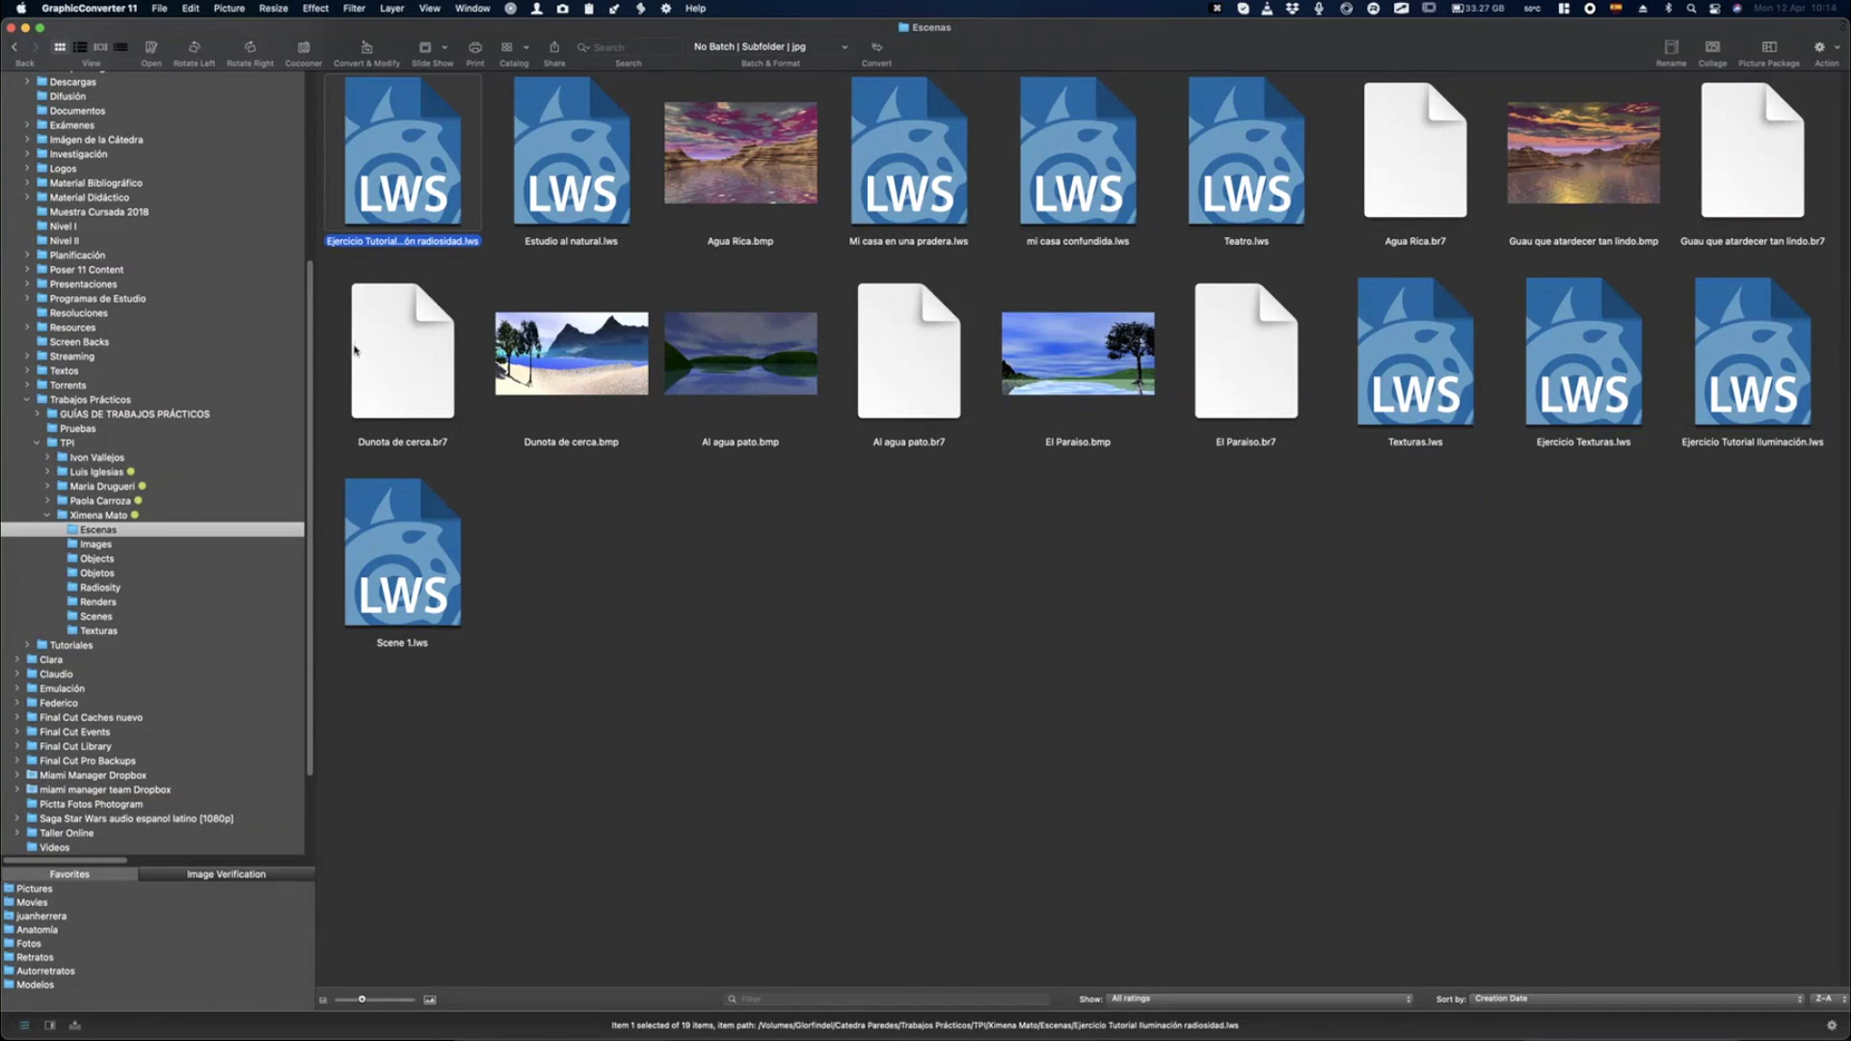
click(400, 354)
super+click(906, 366)
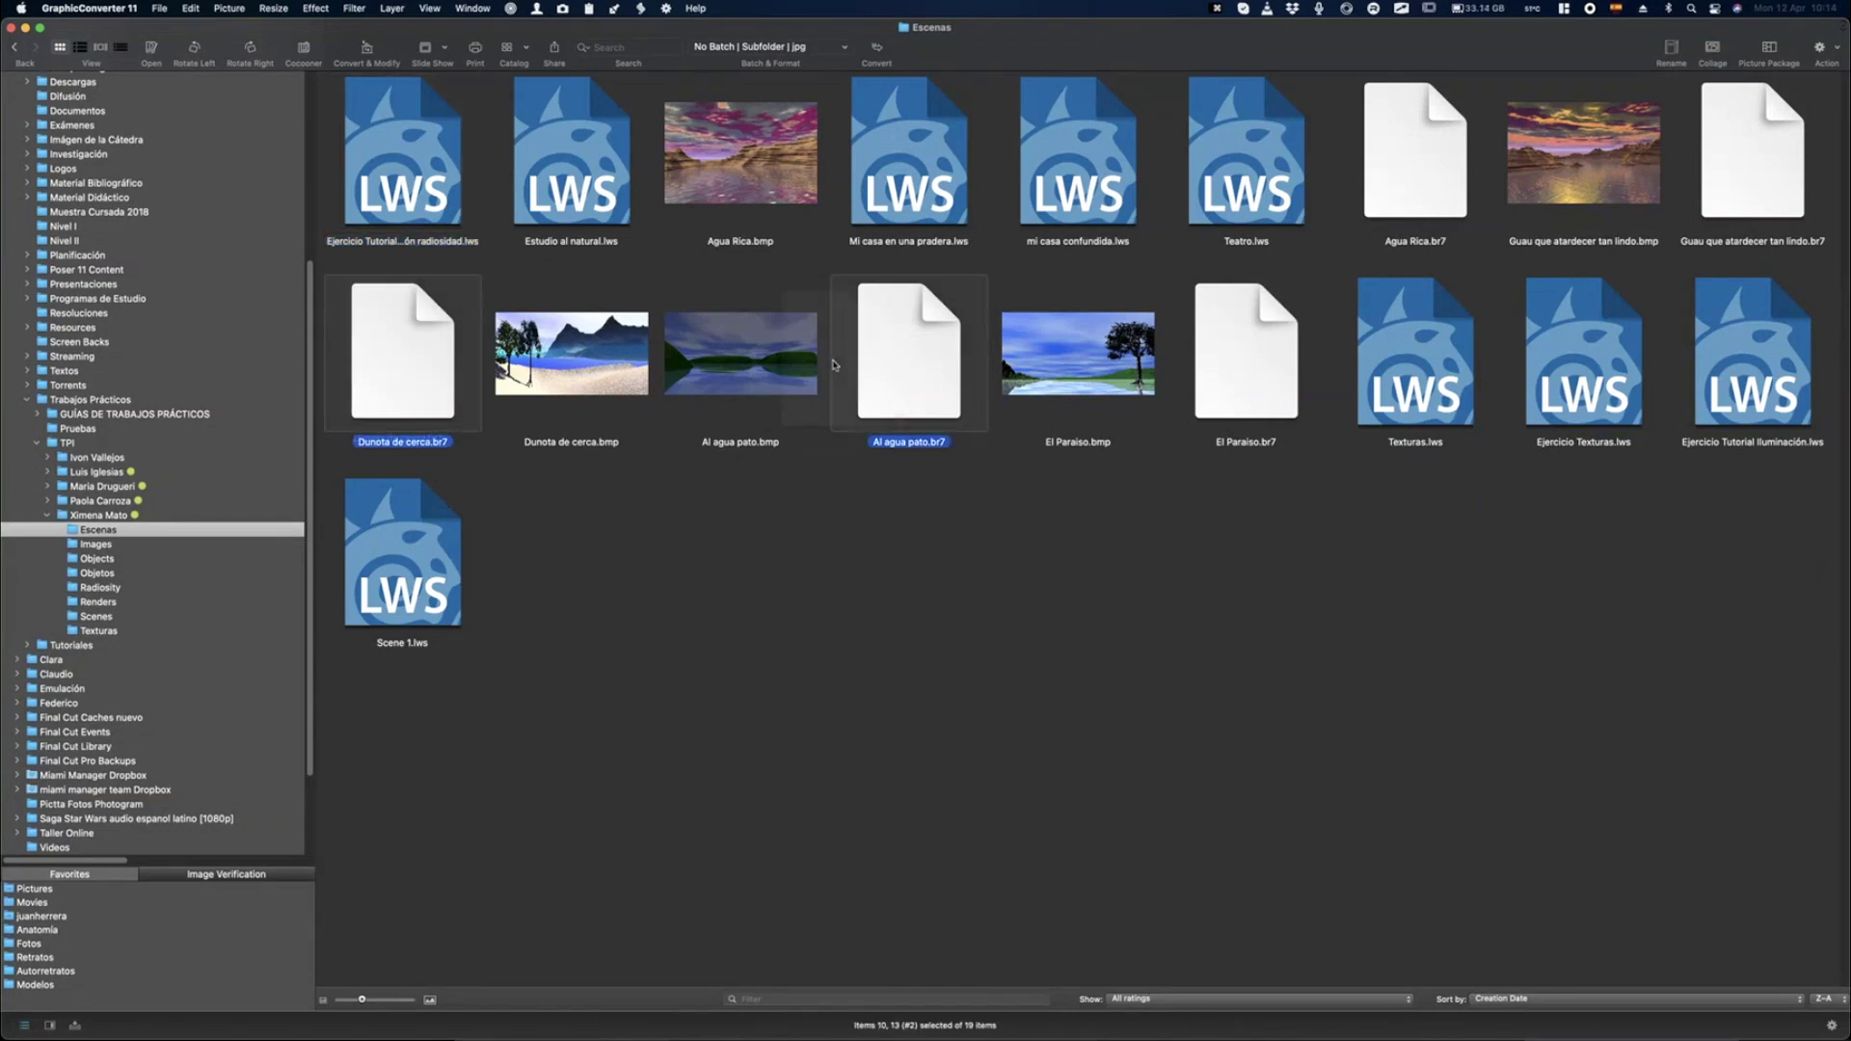
super+click(1199, 378)
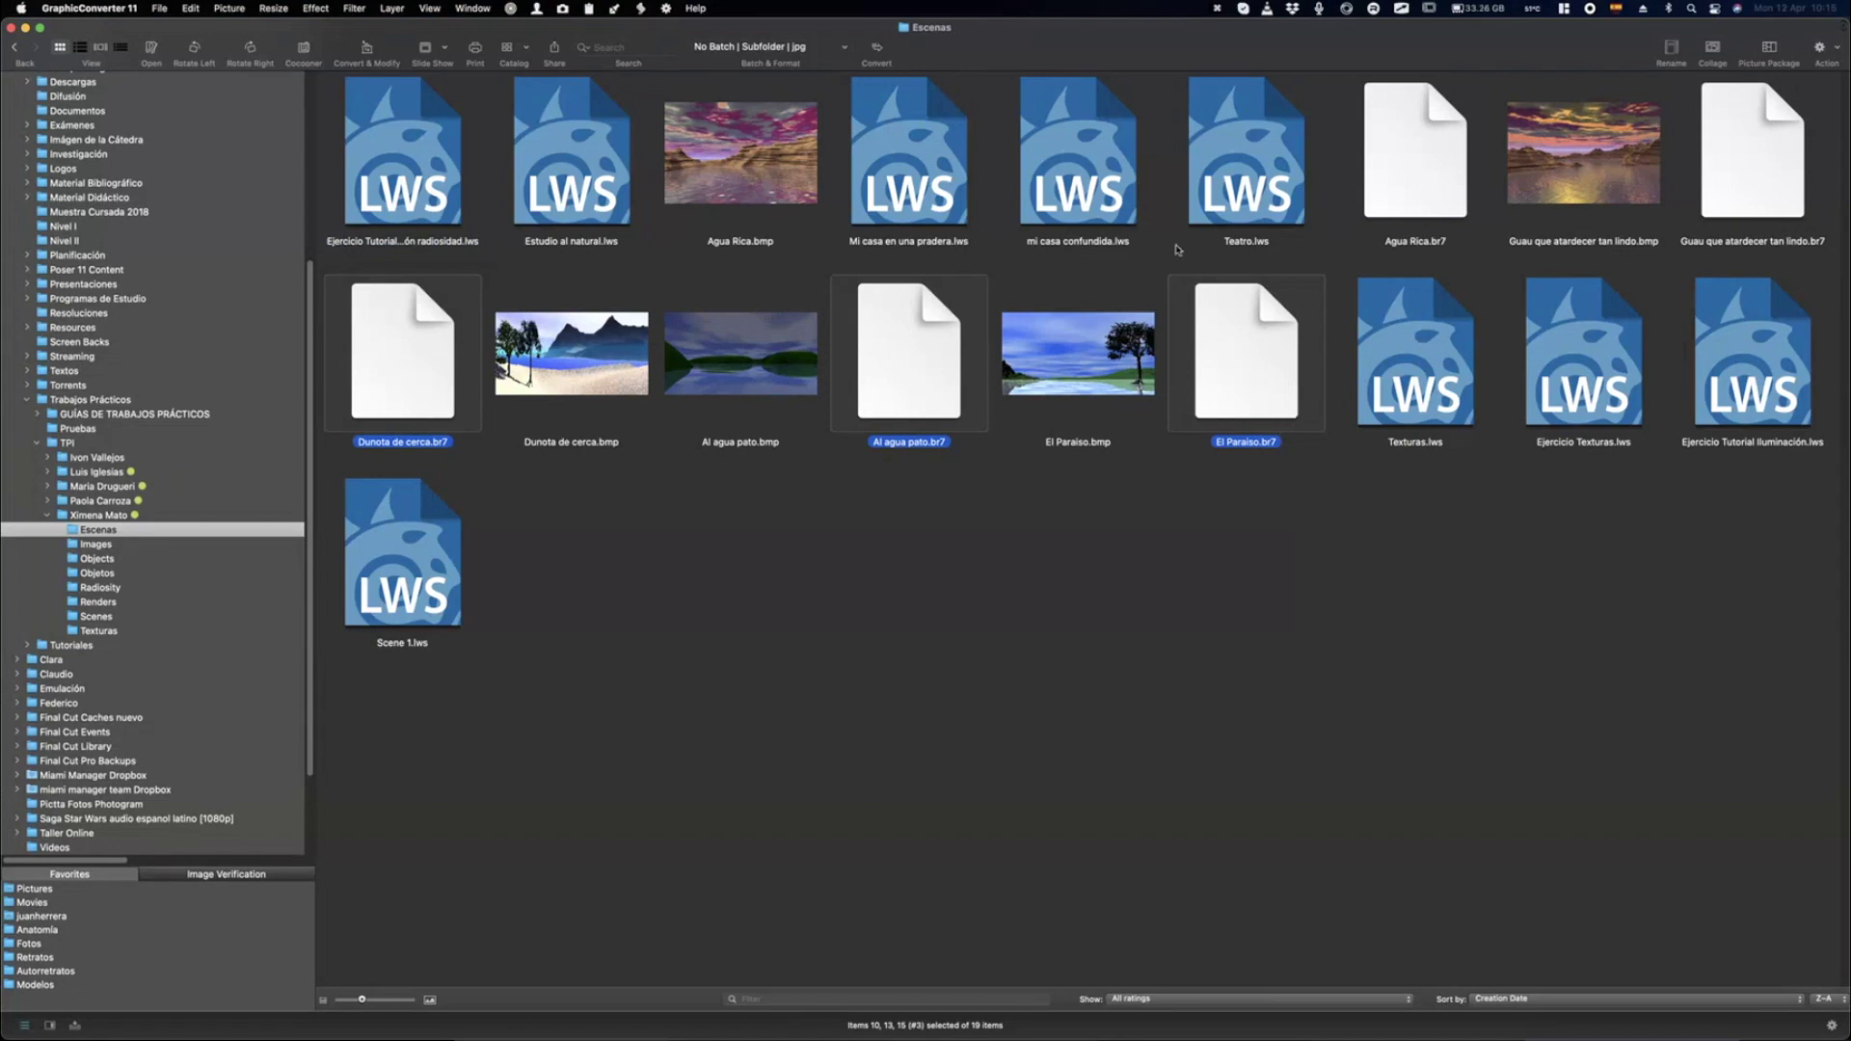
Preview the image Agua Rica.bmp at large size, then close the preview.
click(741, 177)
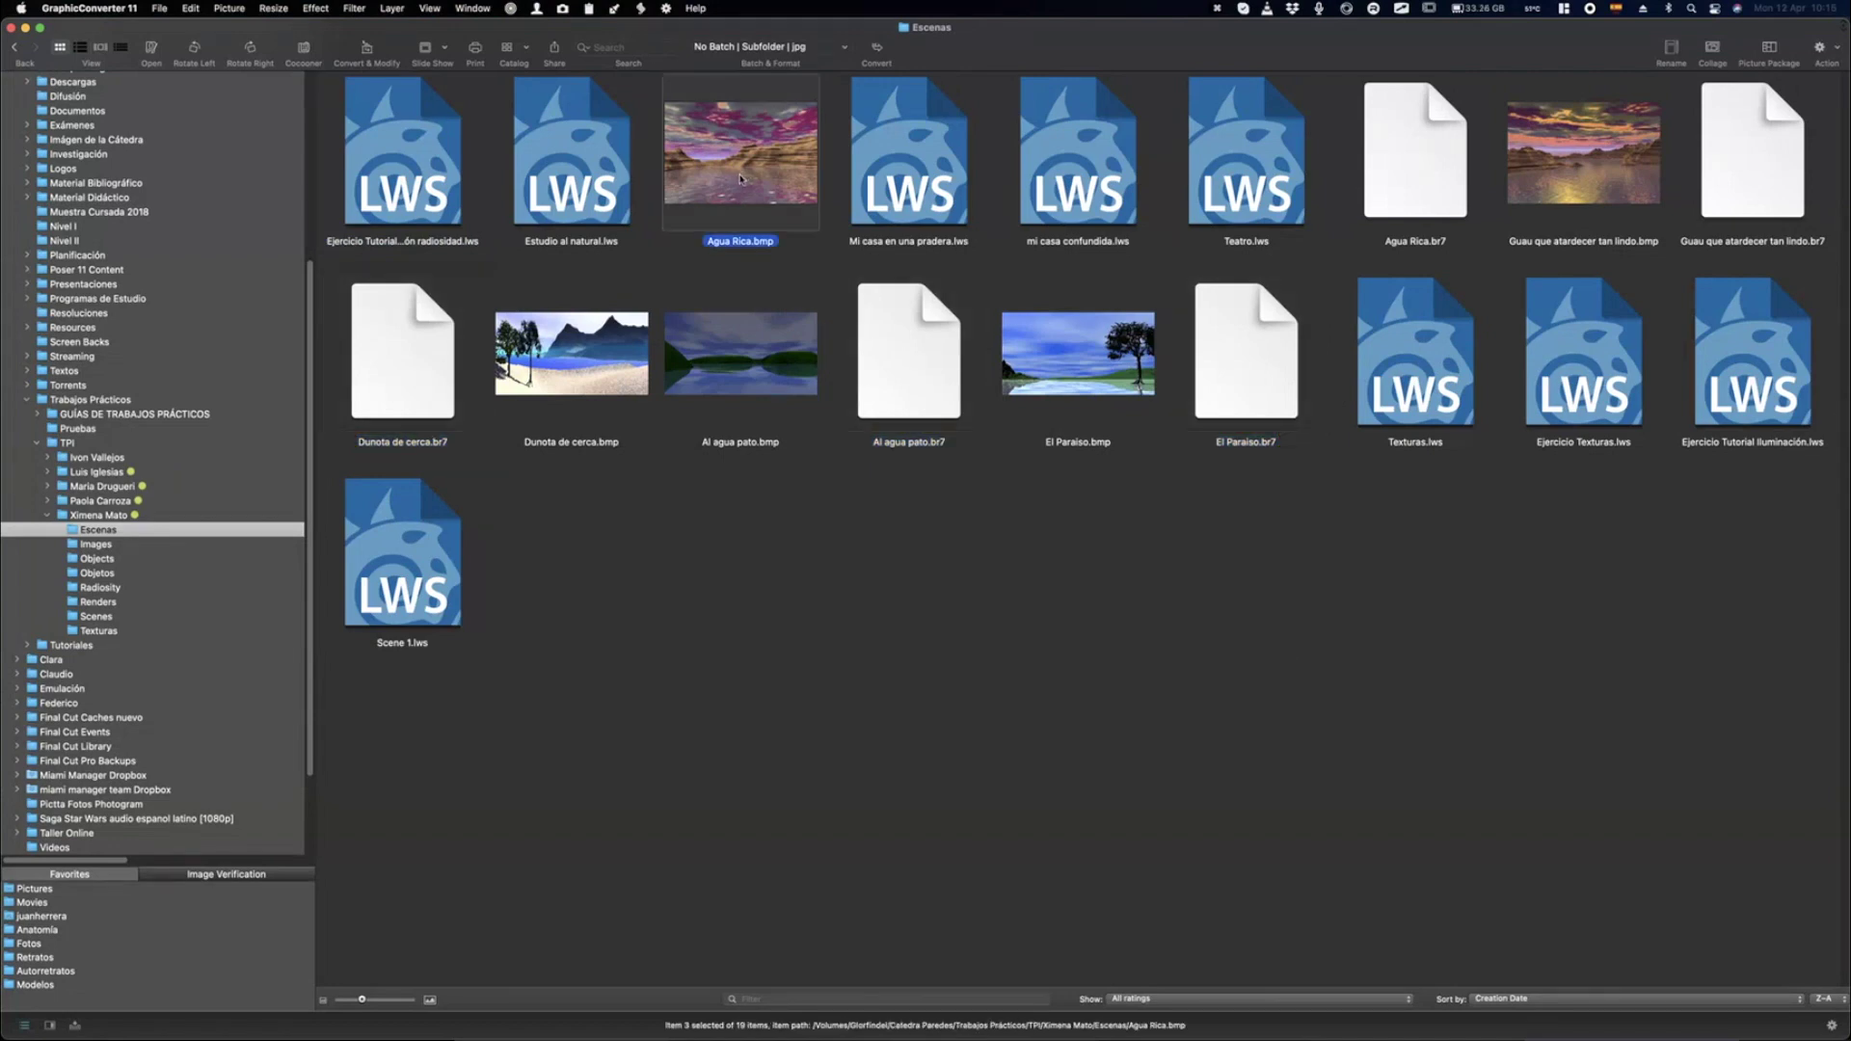
key(space)
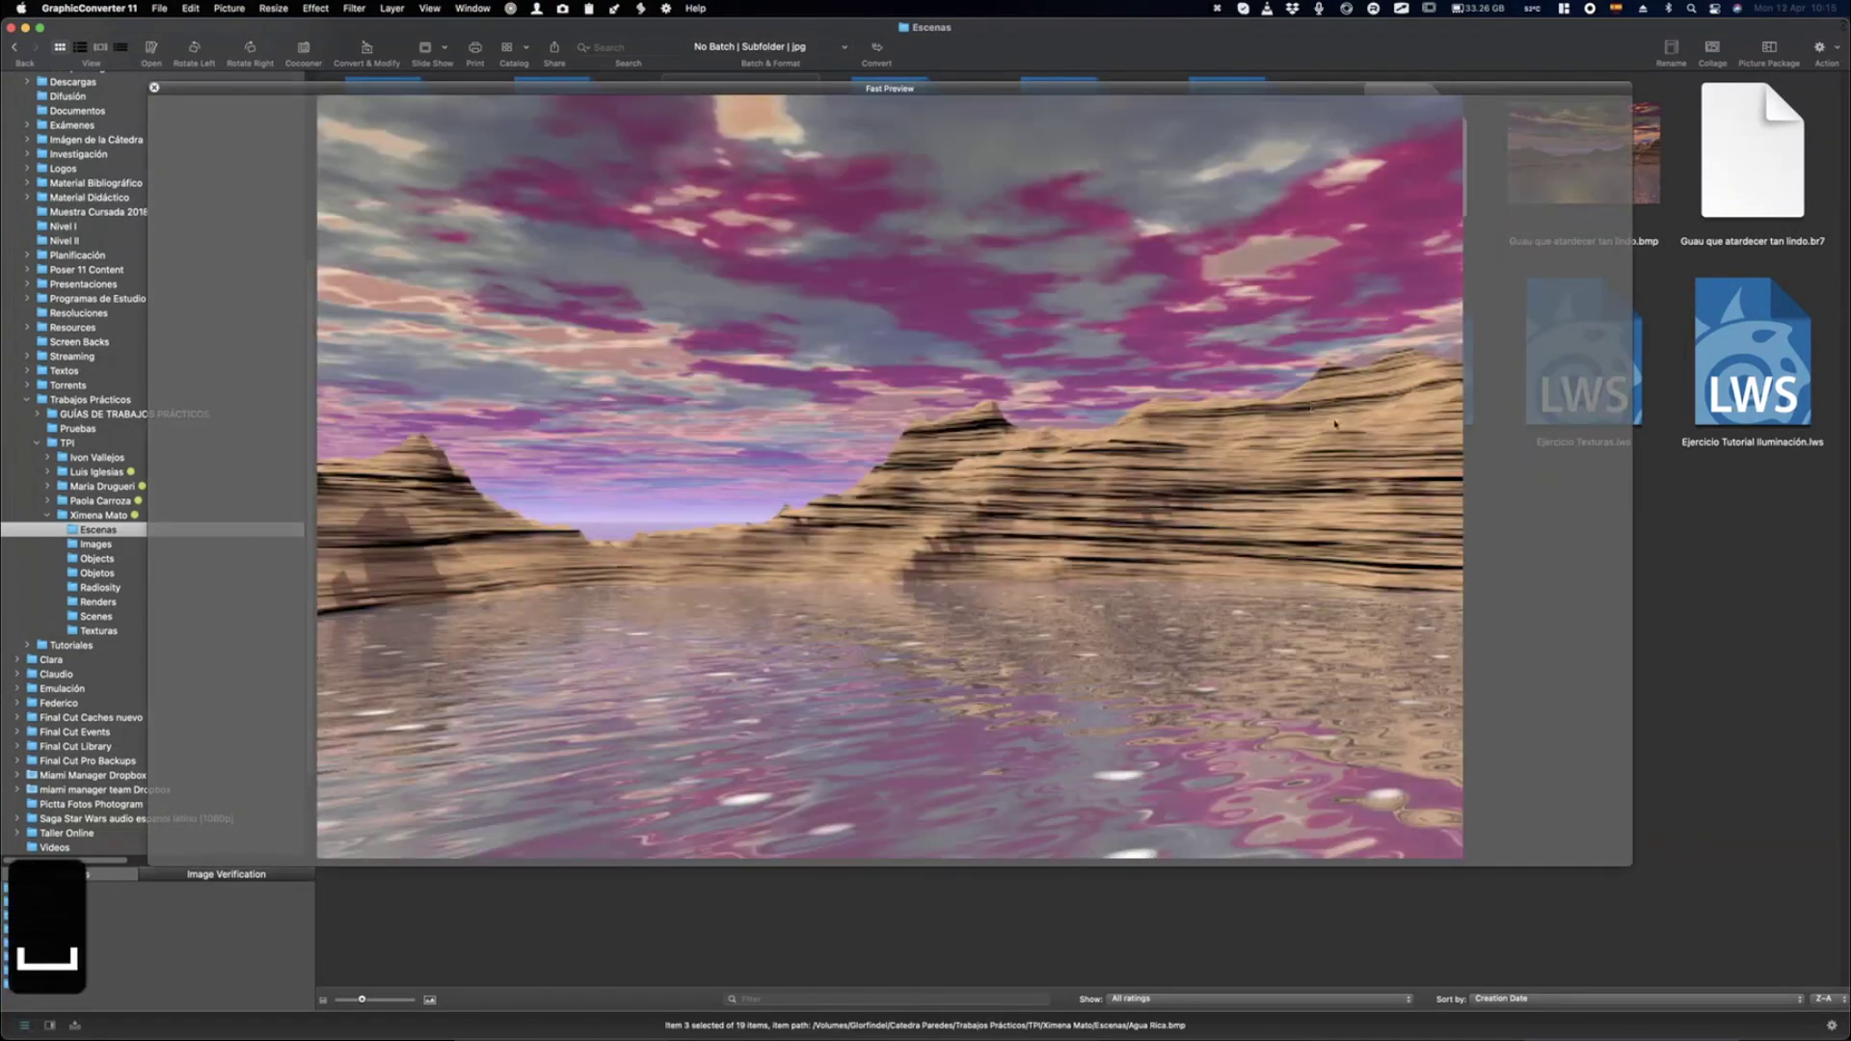
key(space)
key(space)
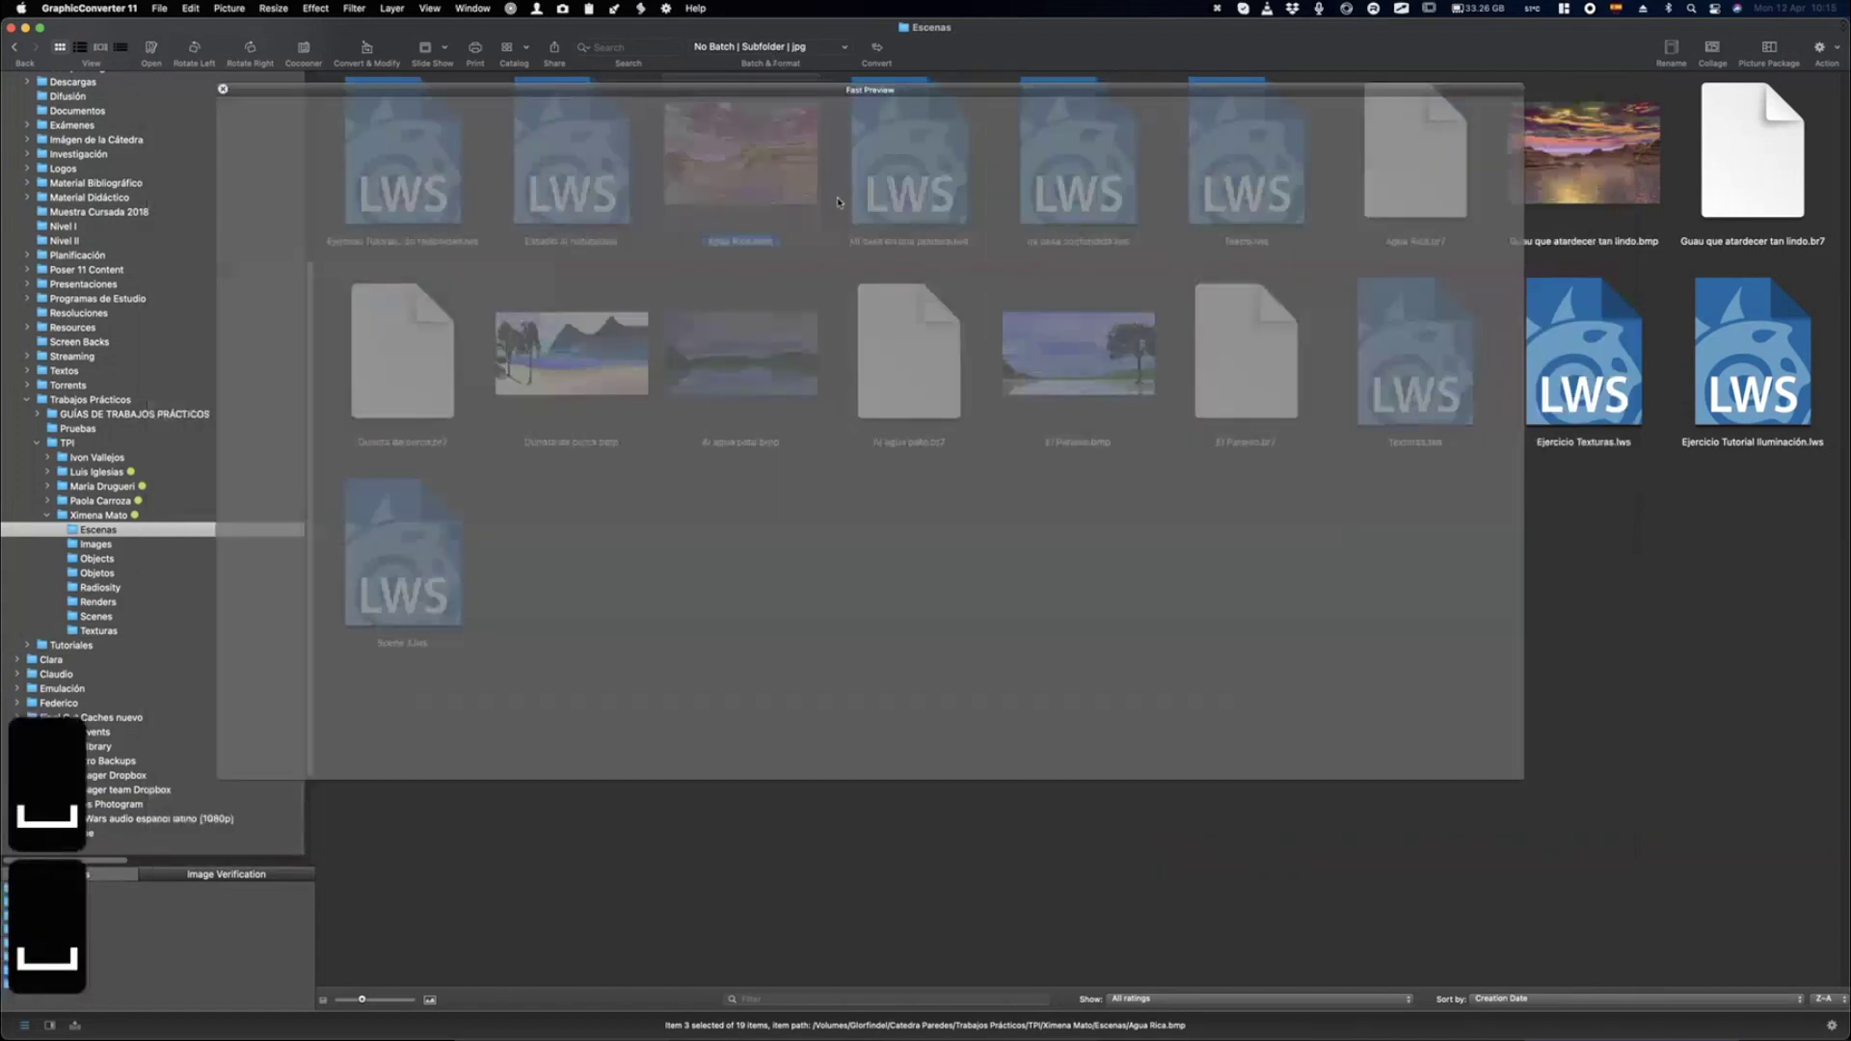
drag(892, 98, 985, 164)
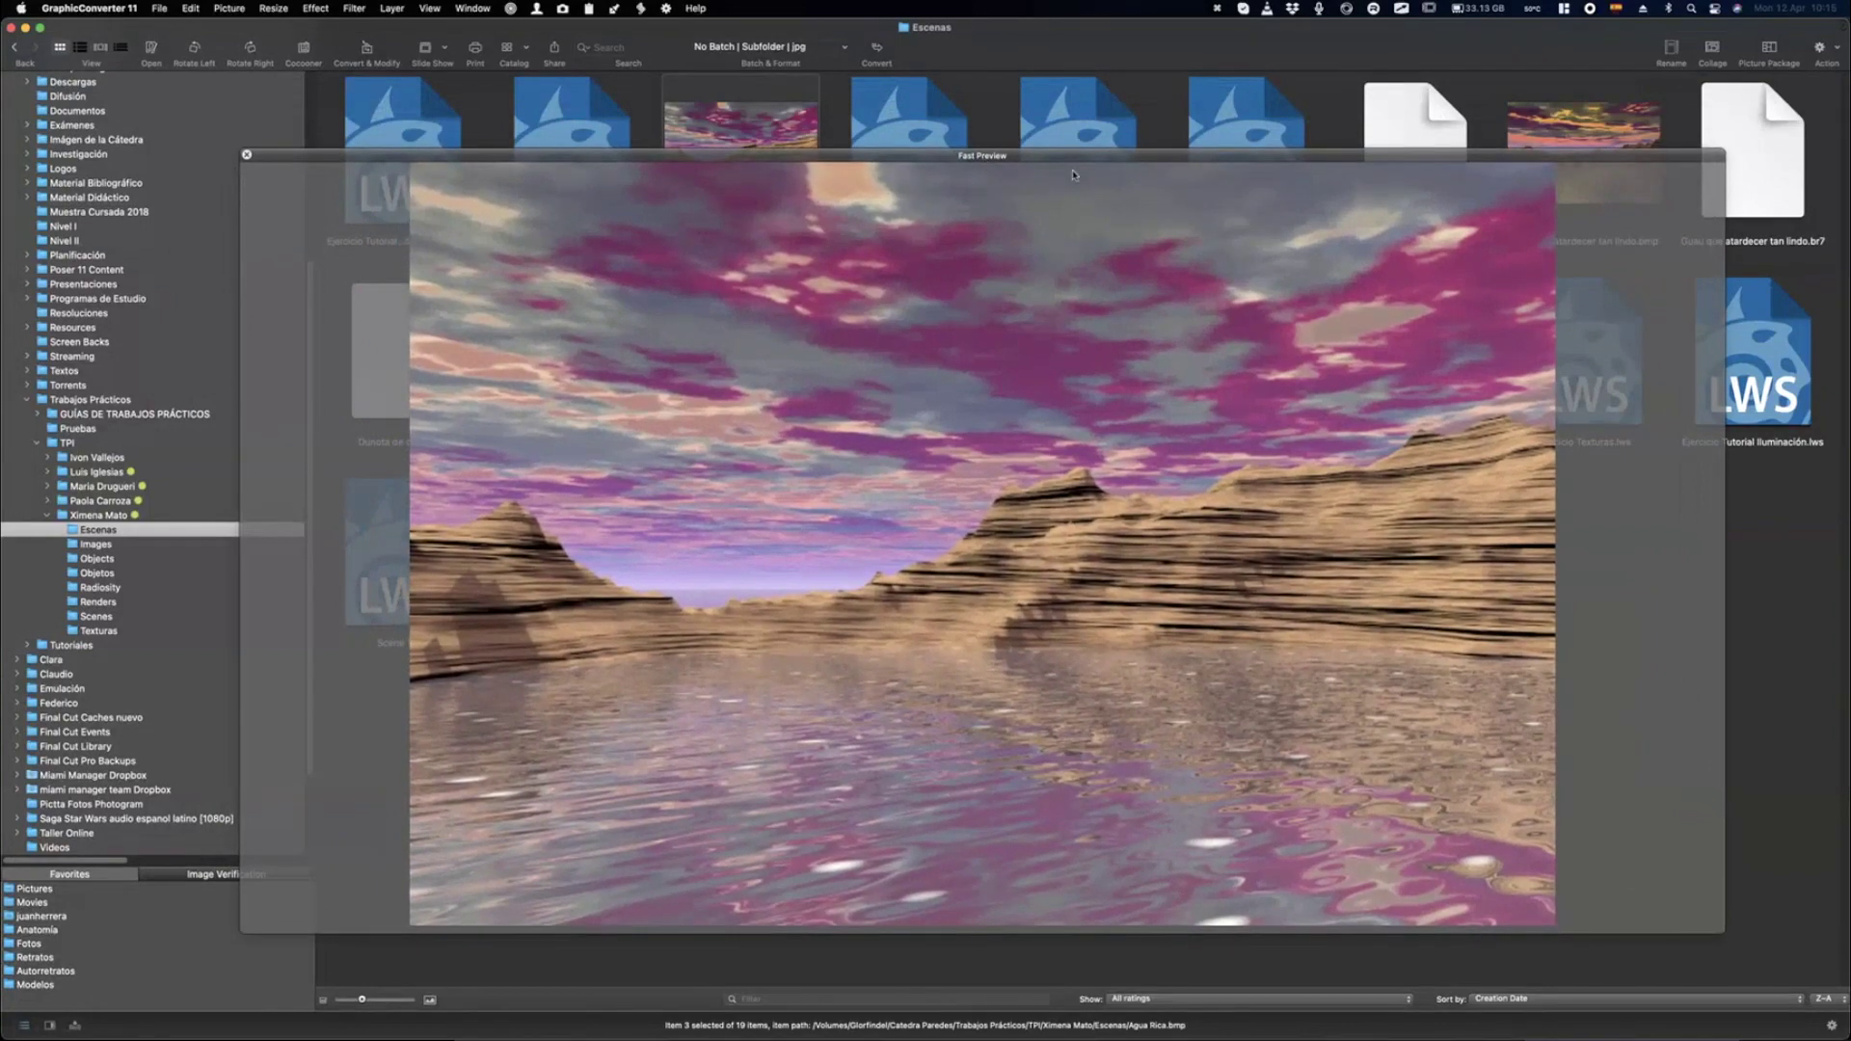
key(space)
Preview the images Guau que atardecer tan lindo.bmp and El Paraiso.bmp at large size.
click(1661, 198)
key(space)
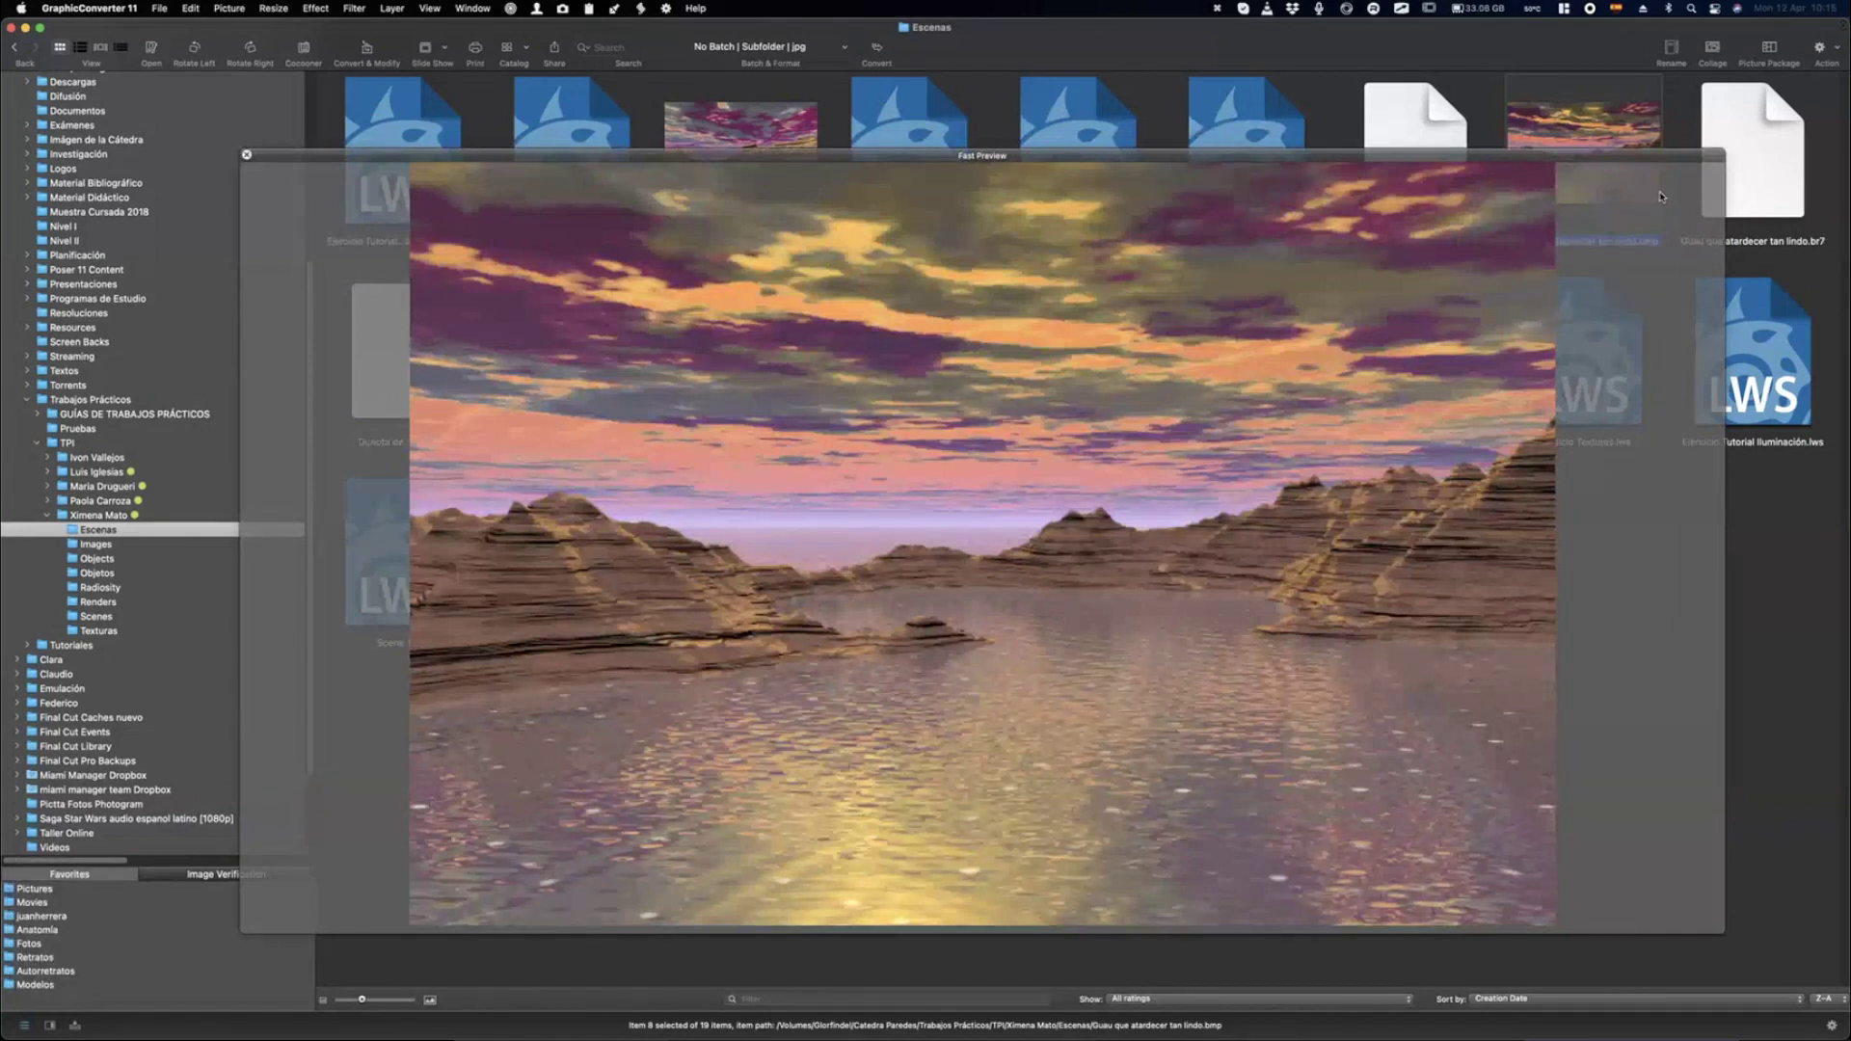
key(space)
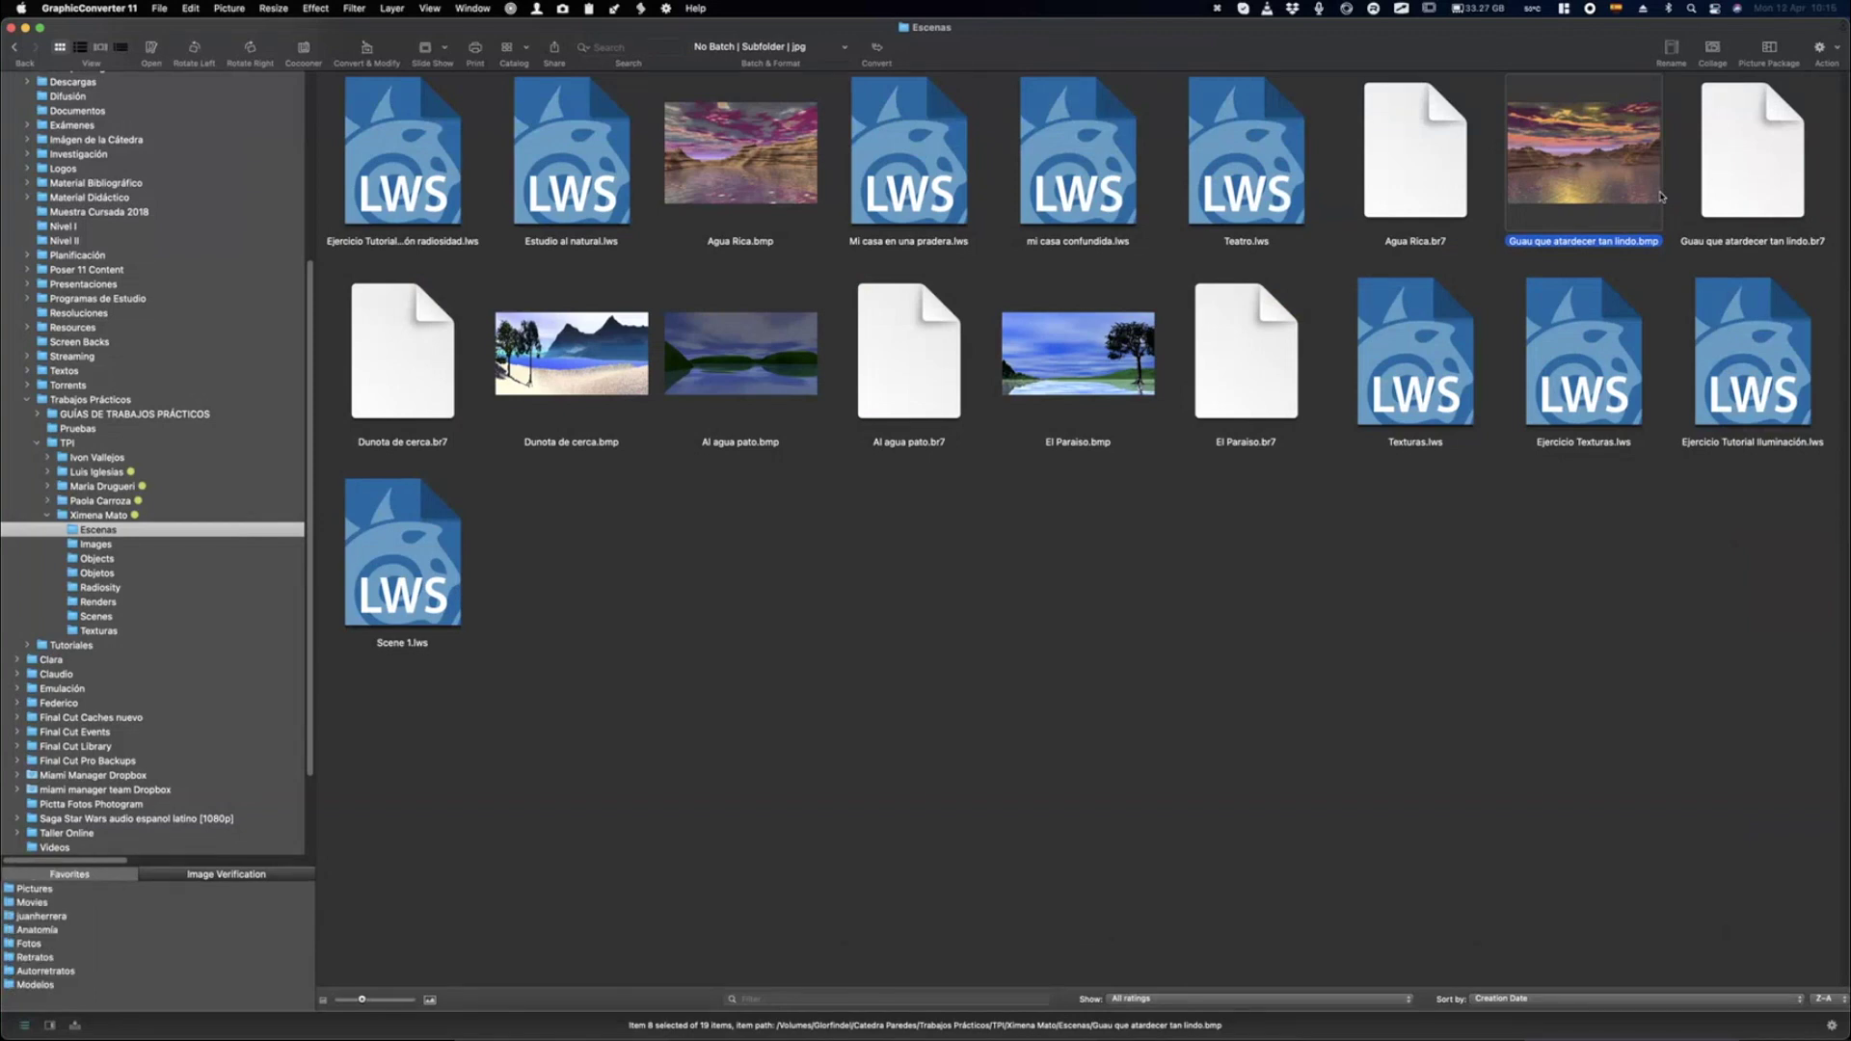
click(730, 375)
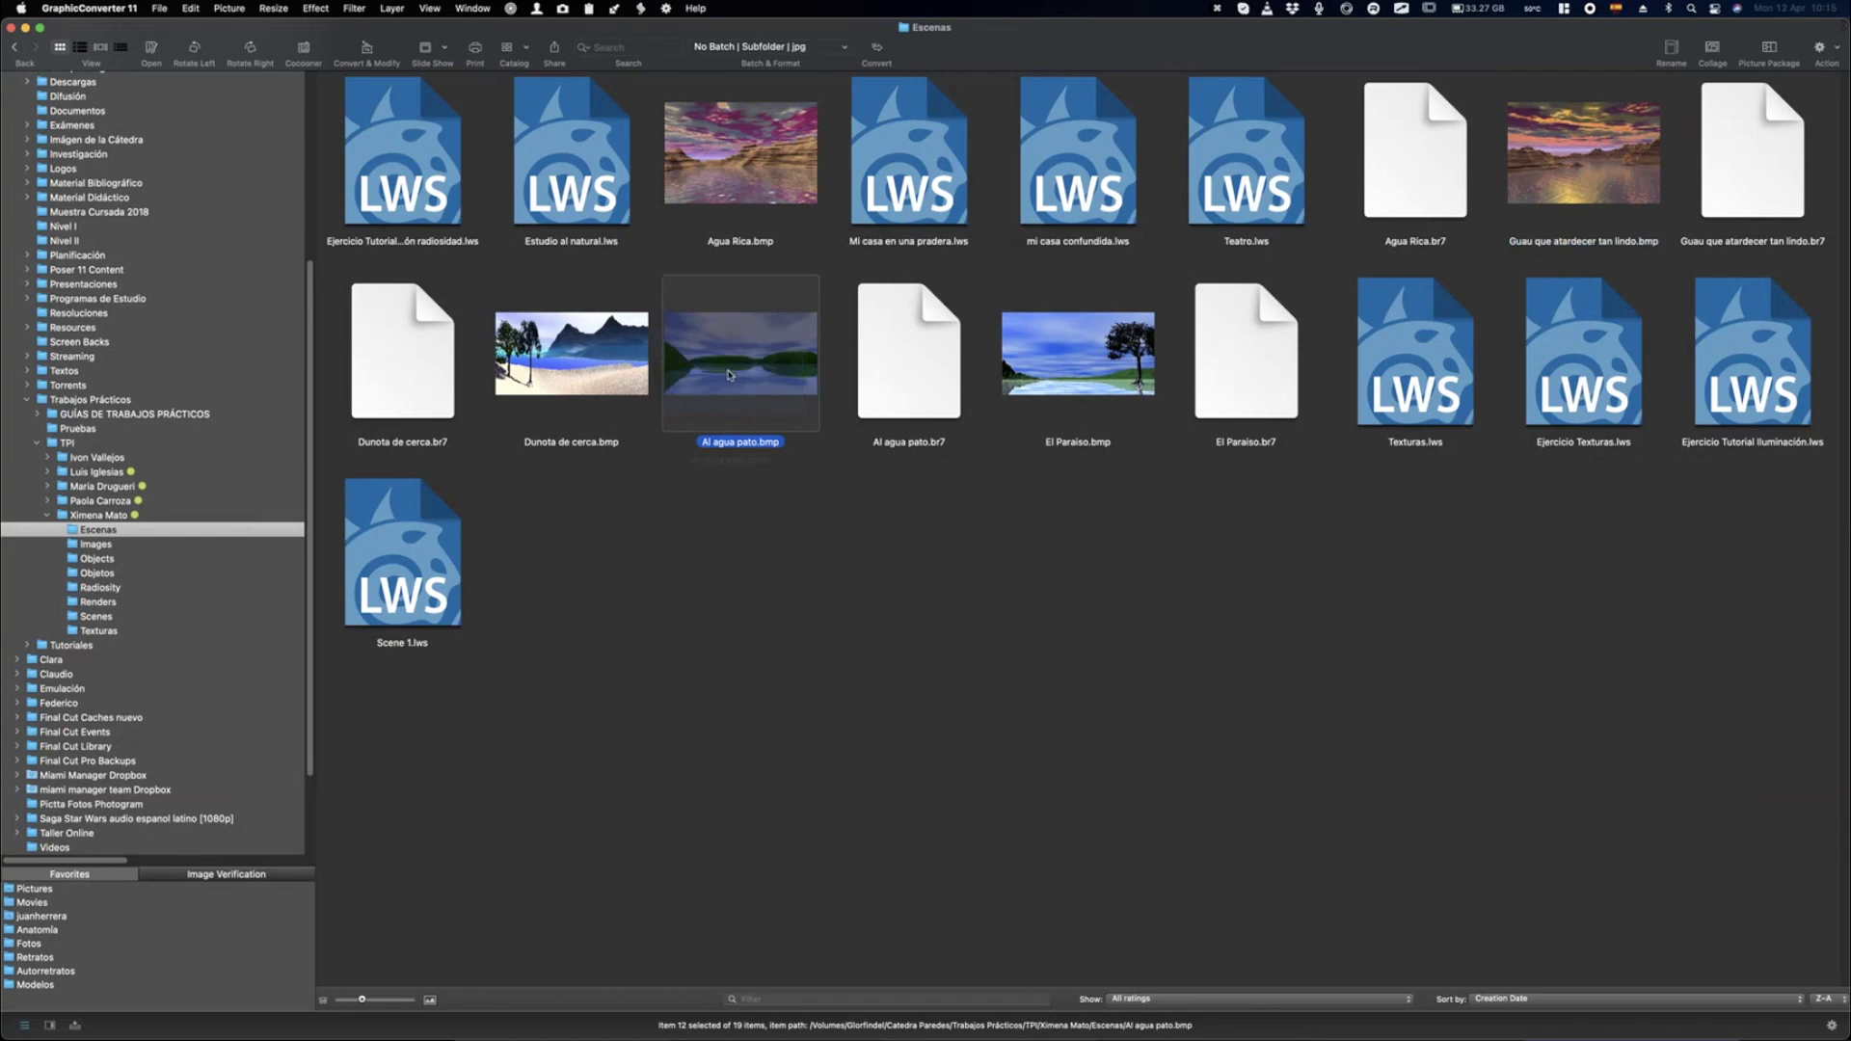
click(1022, 396)
key(space)
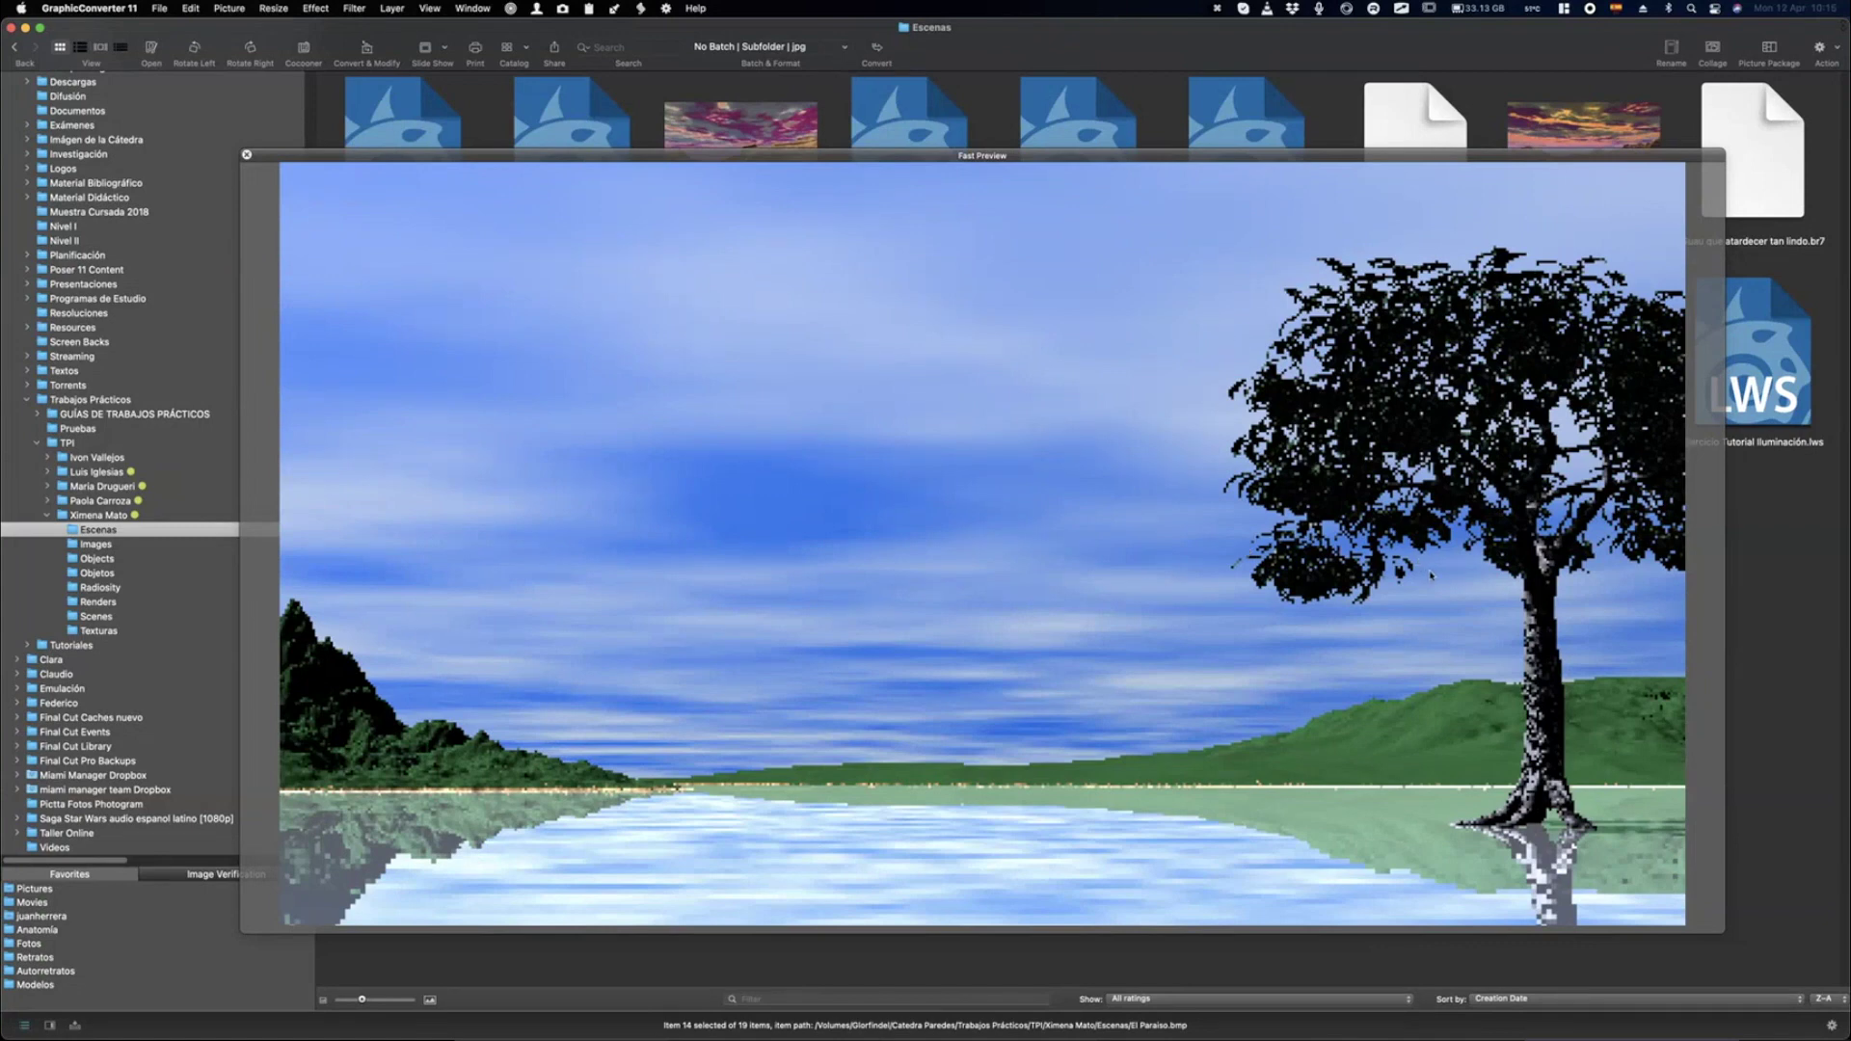
key(space)
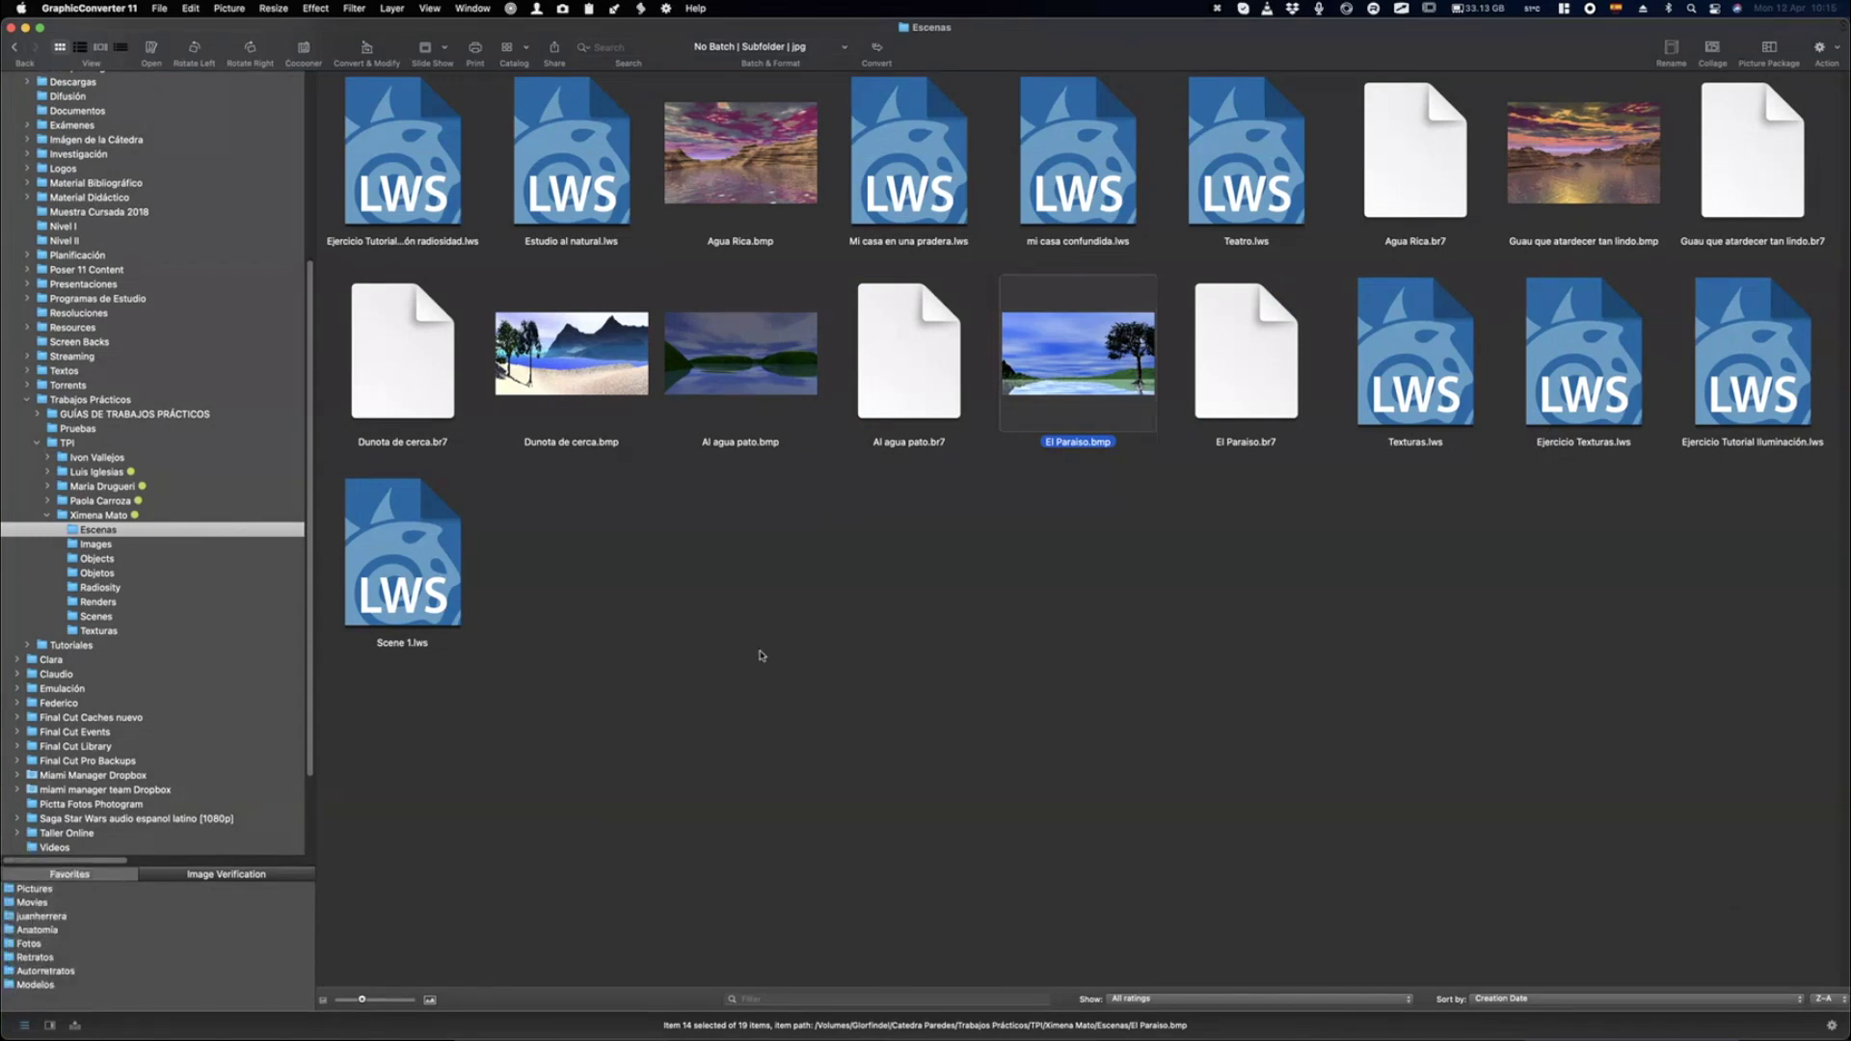
Open the Renders subfolder of the same student's folder to show its images.
key(super+Tab)
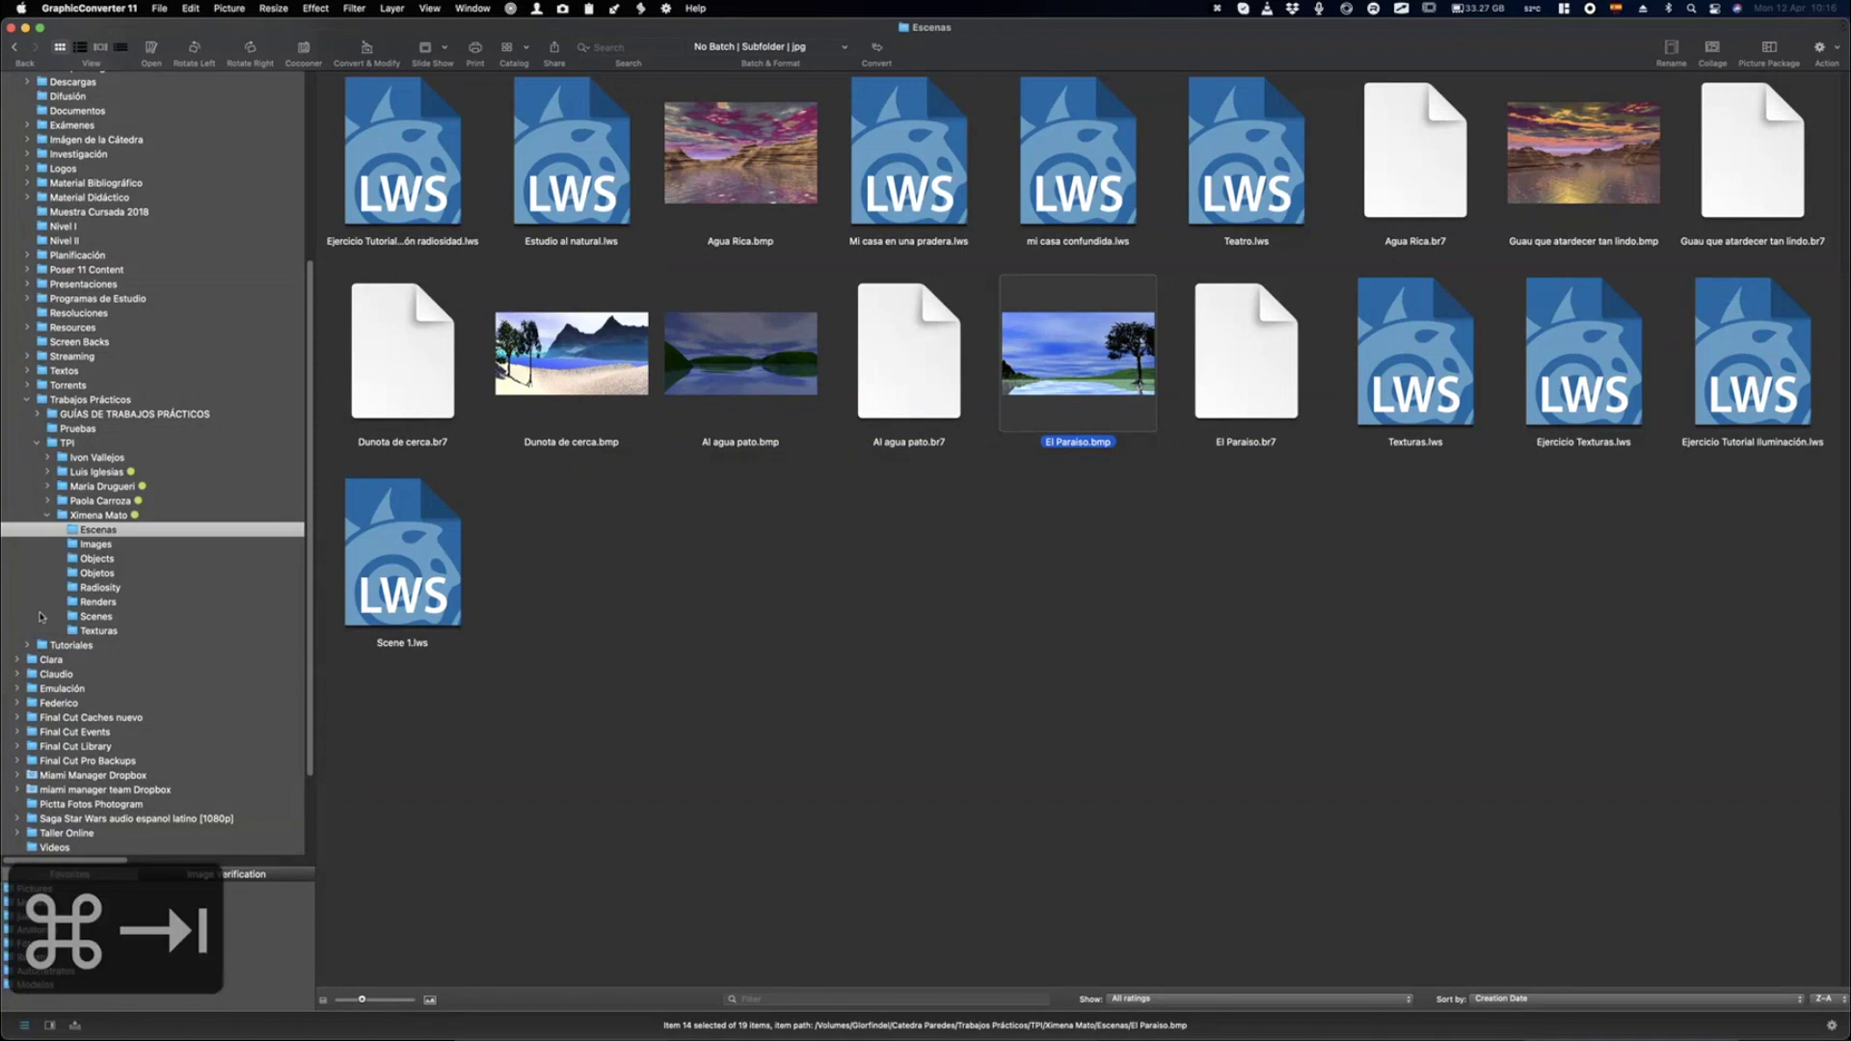
click(98, 605)
click(99, 604)
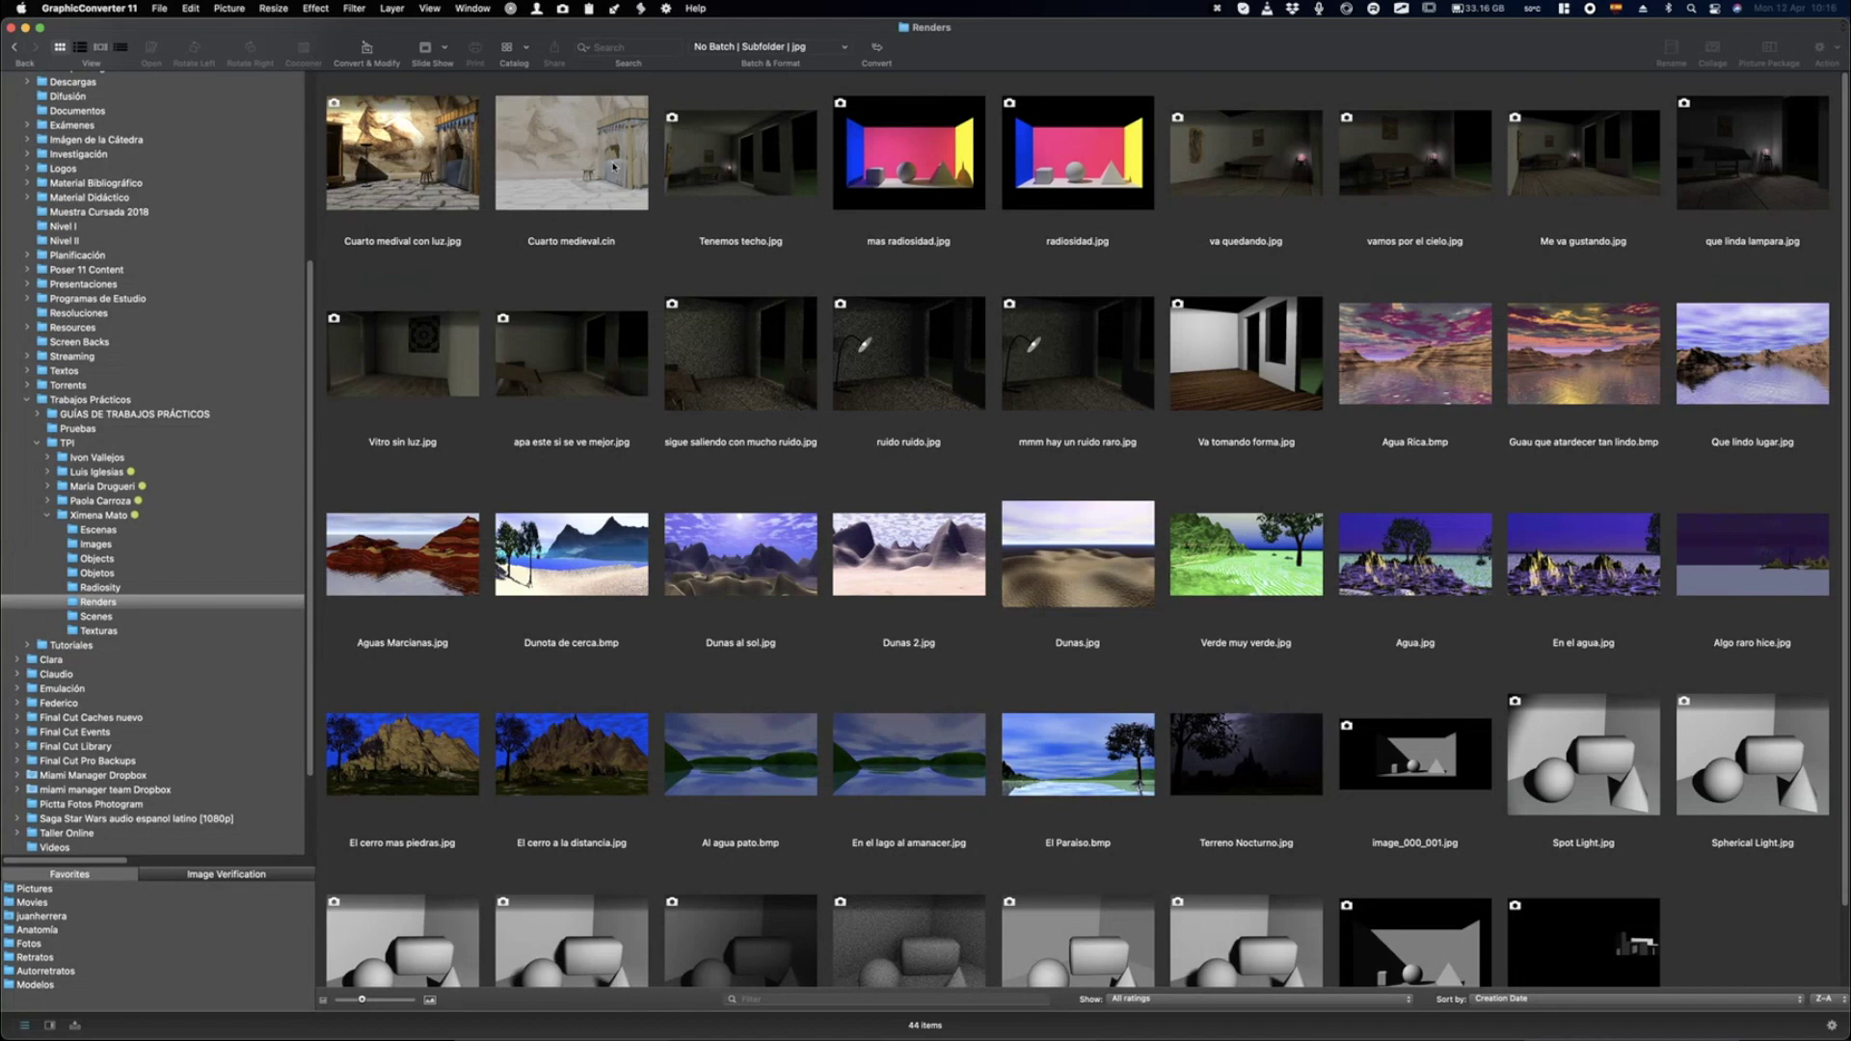
Switch to Finder and open the TP1 folder inside Entregas.
key(super+Tab)
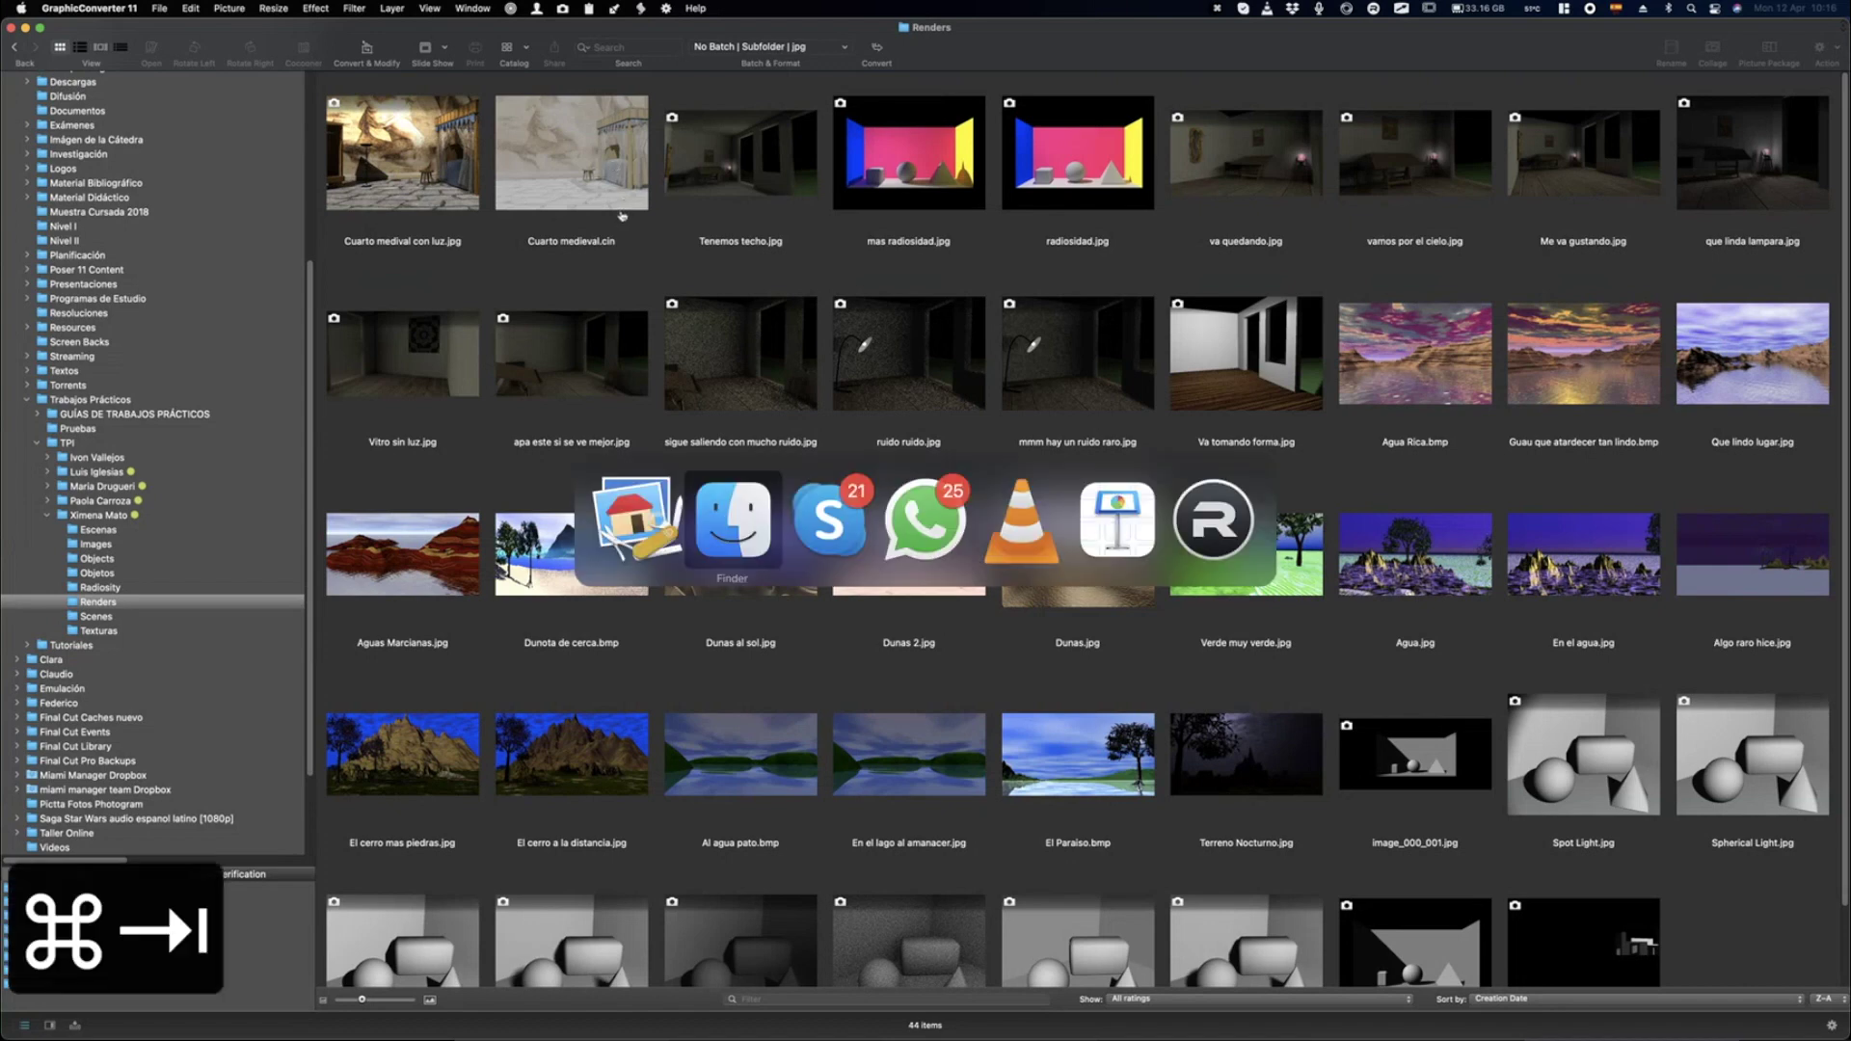
click(733, 521)
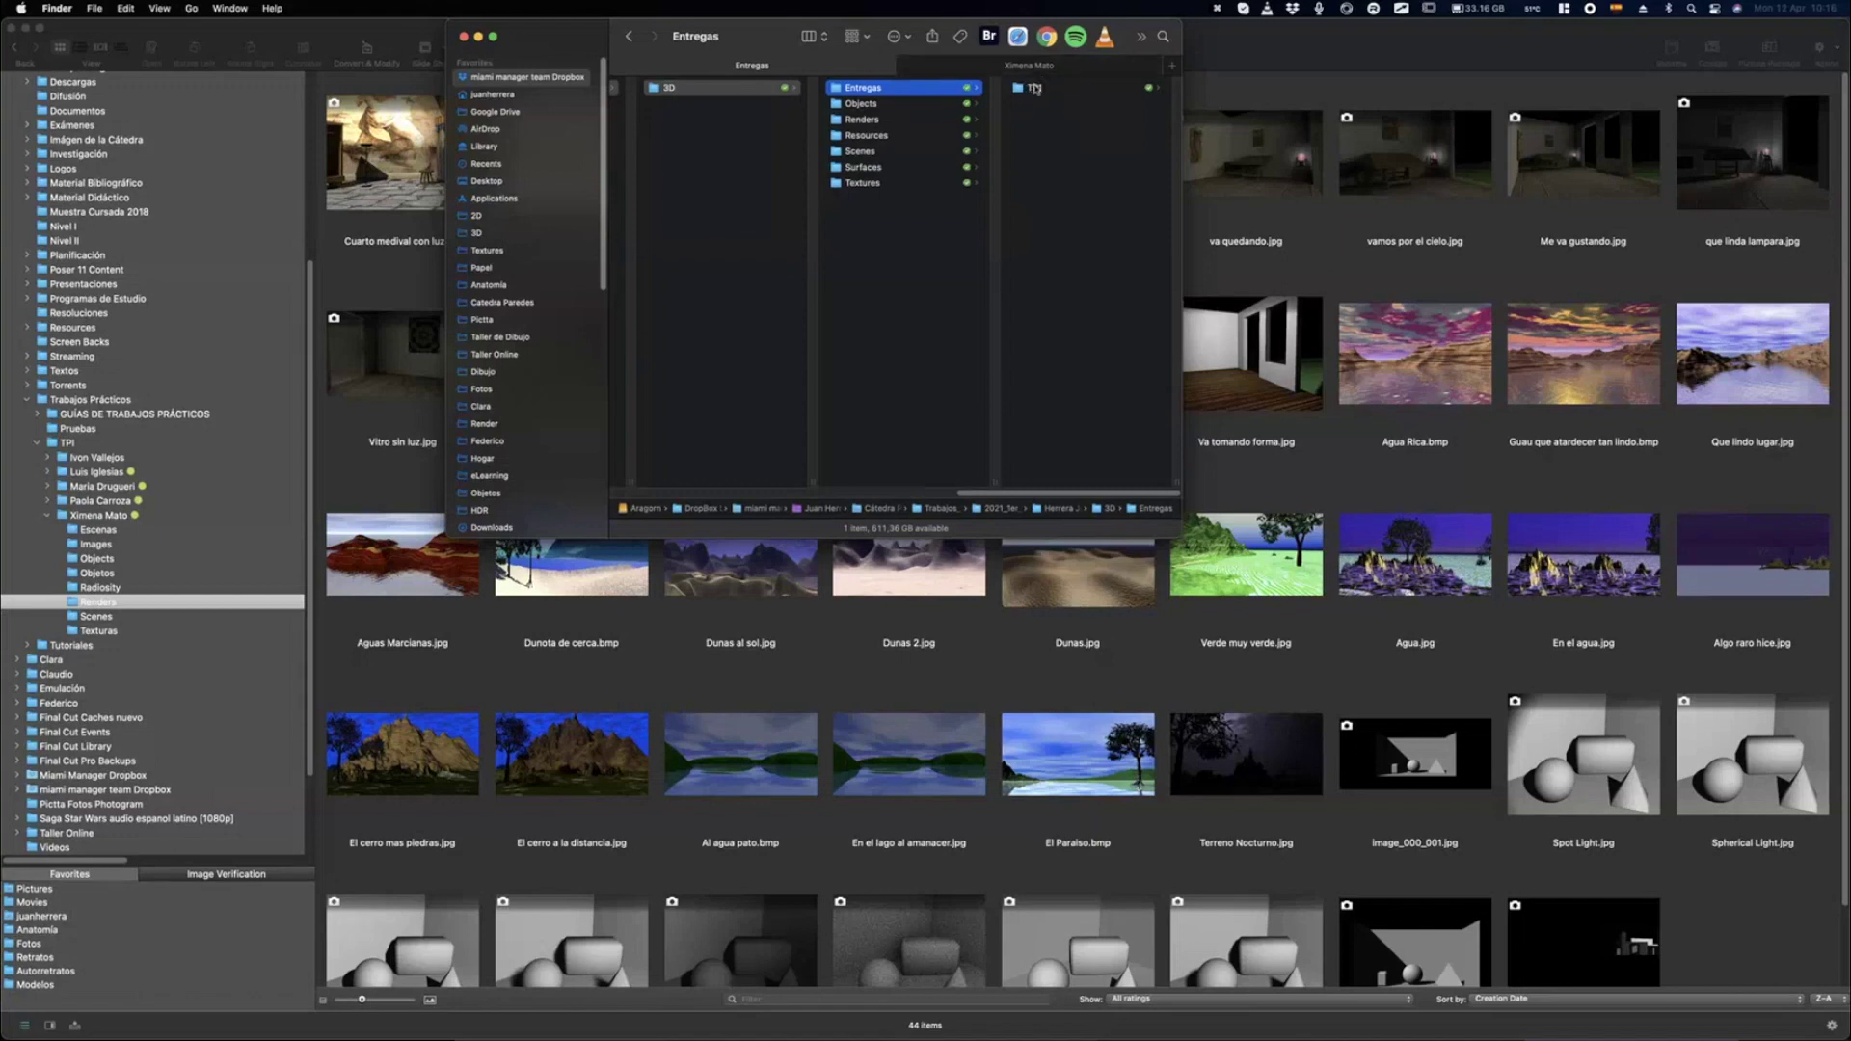
click(1032, 89)
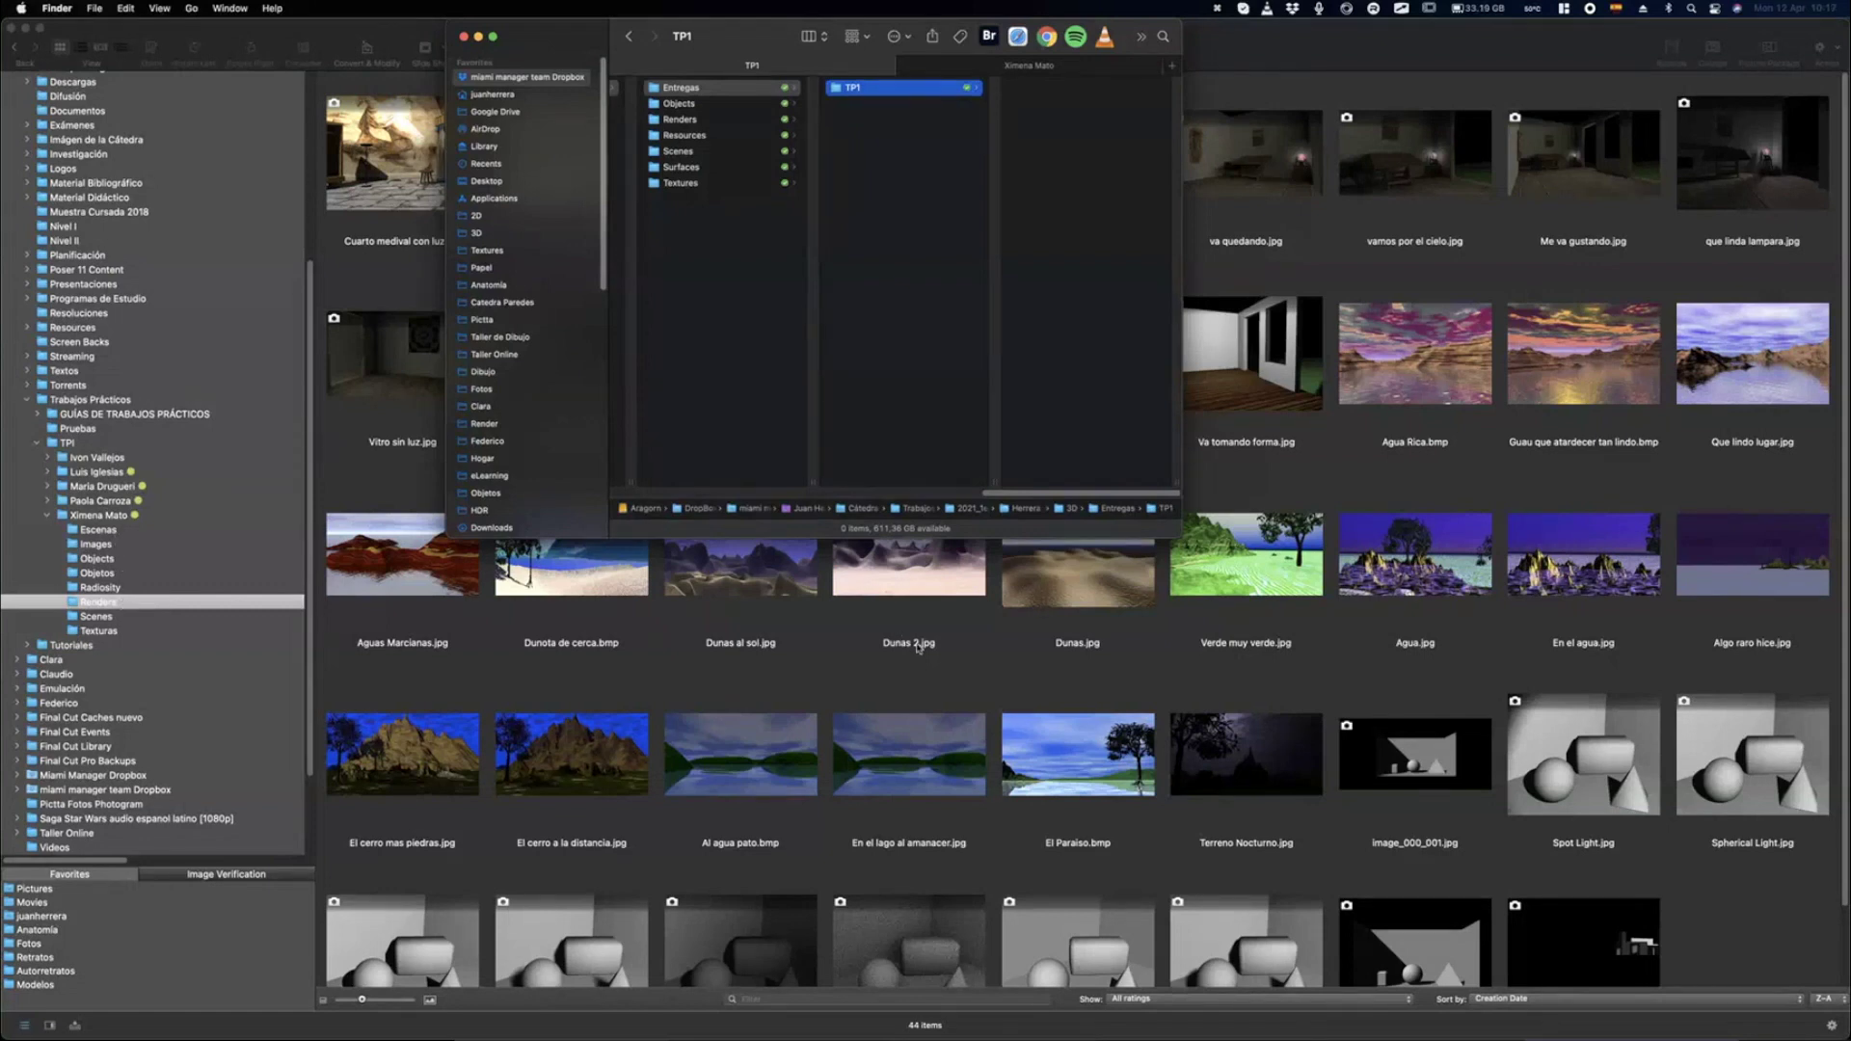
Launch LightWave Modeler by searching the installed applications for "mod".
key(F4)
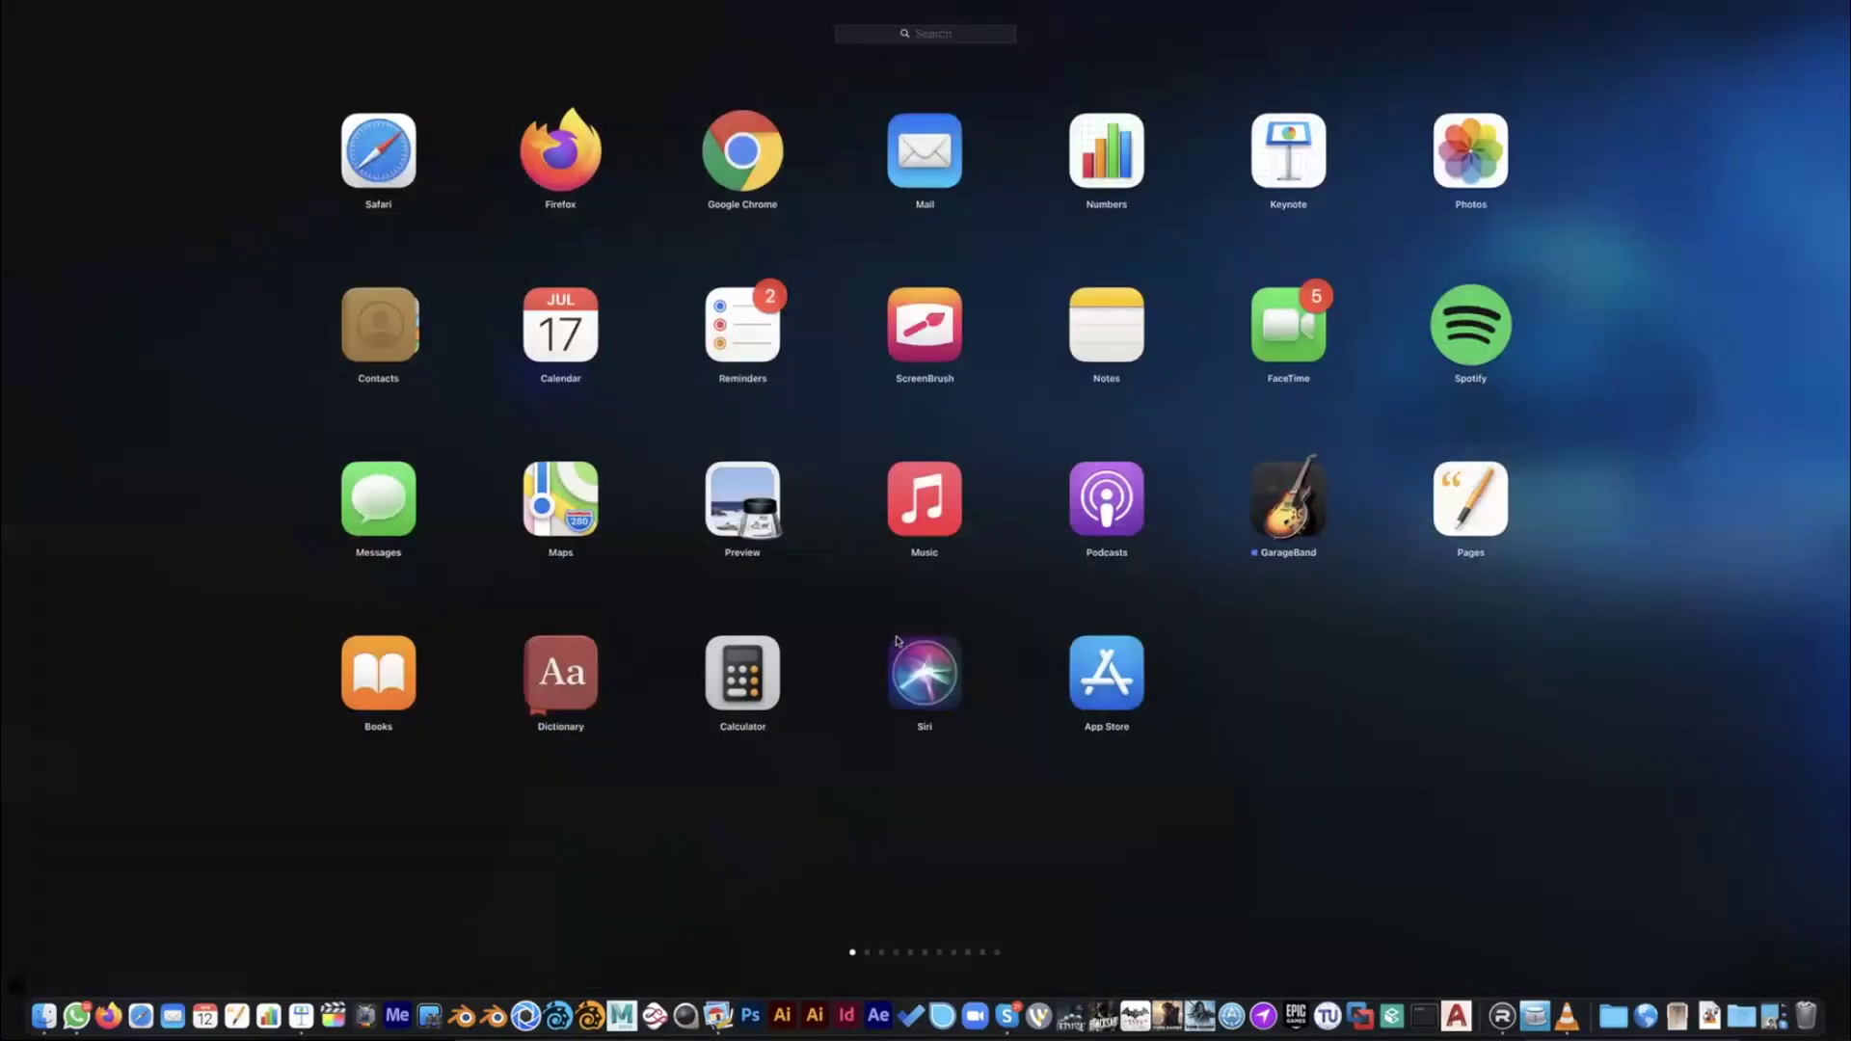
text(mod)
key(Return)
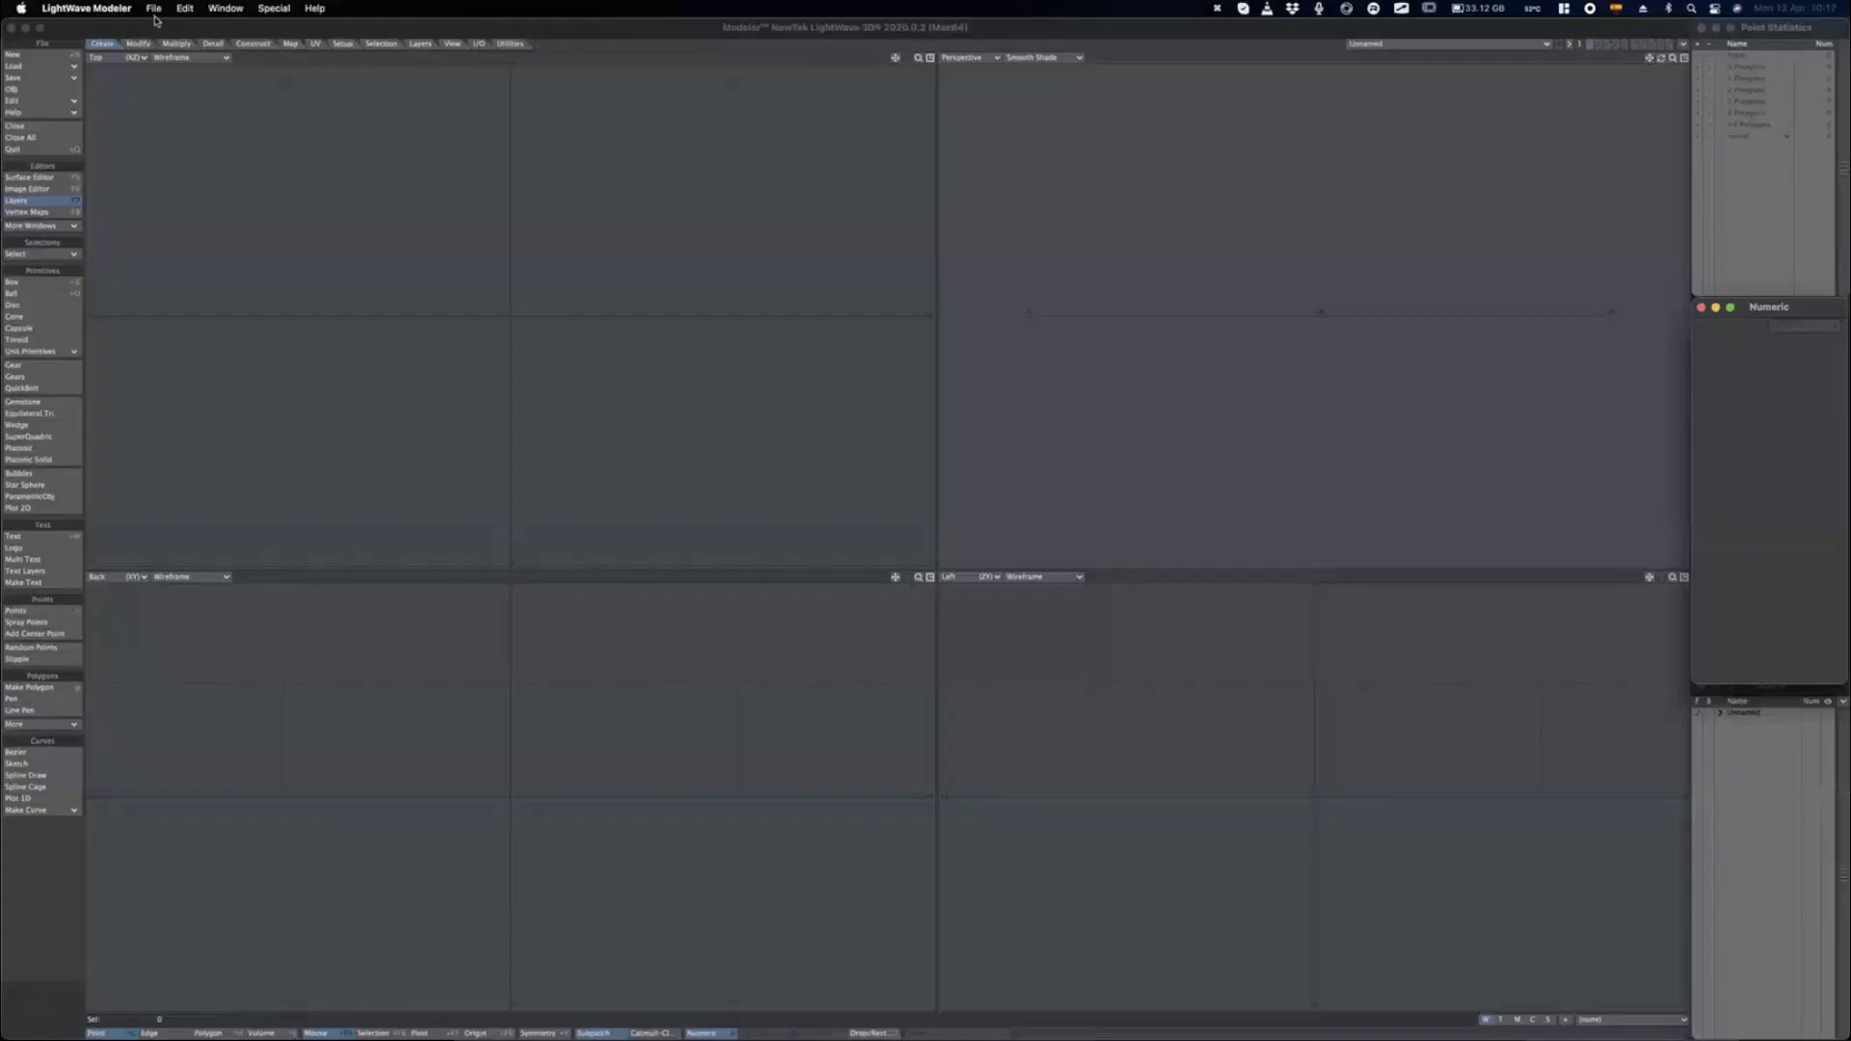
Open the recently used object Cuadro1Araceli3.lwo and examine the picture frame in the perspective view.
click(154, 9)
mouse_move(189, 64)
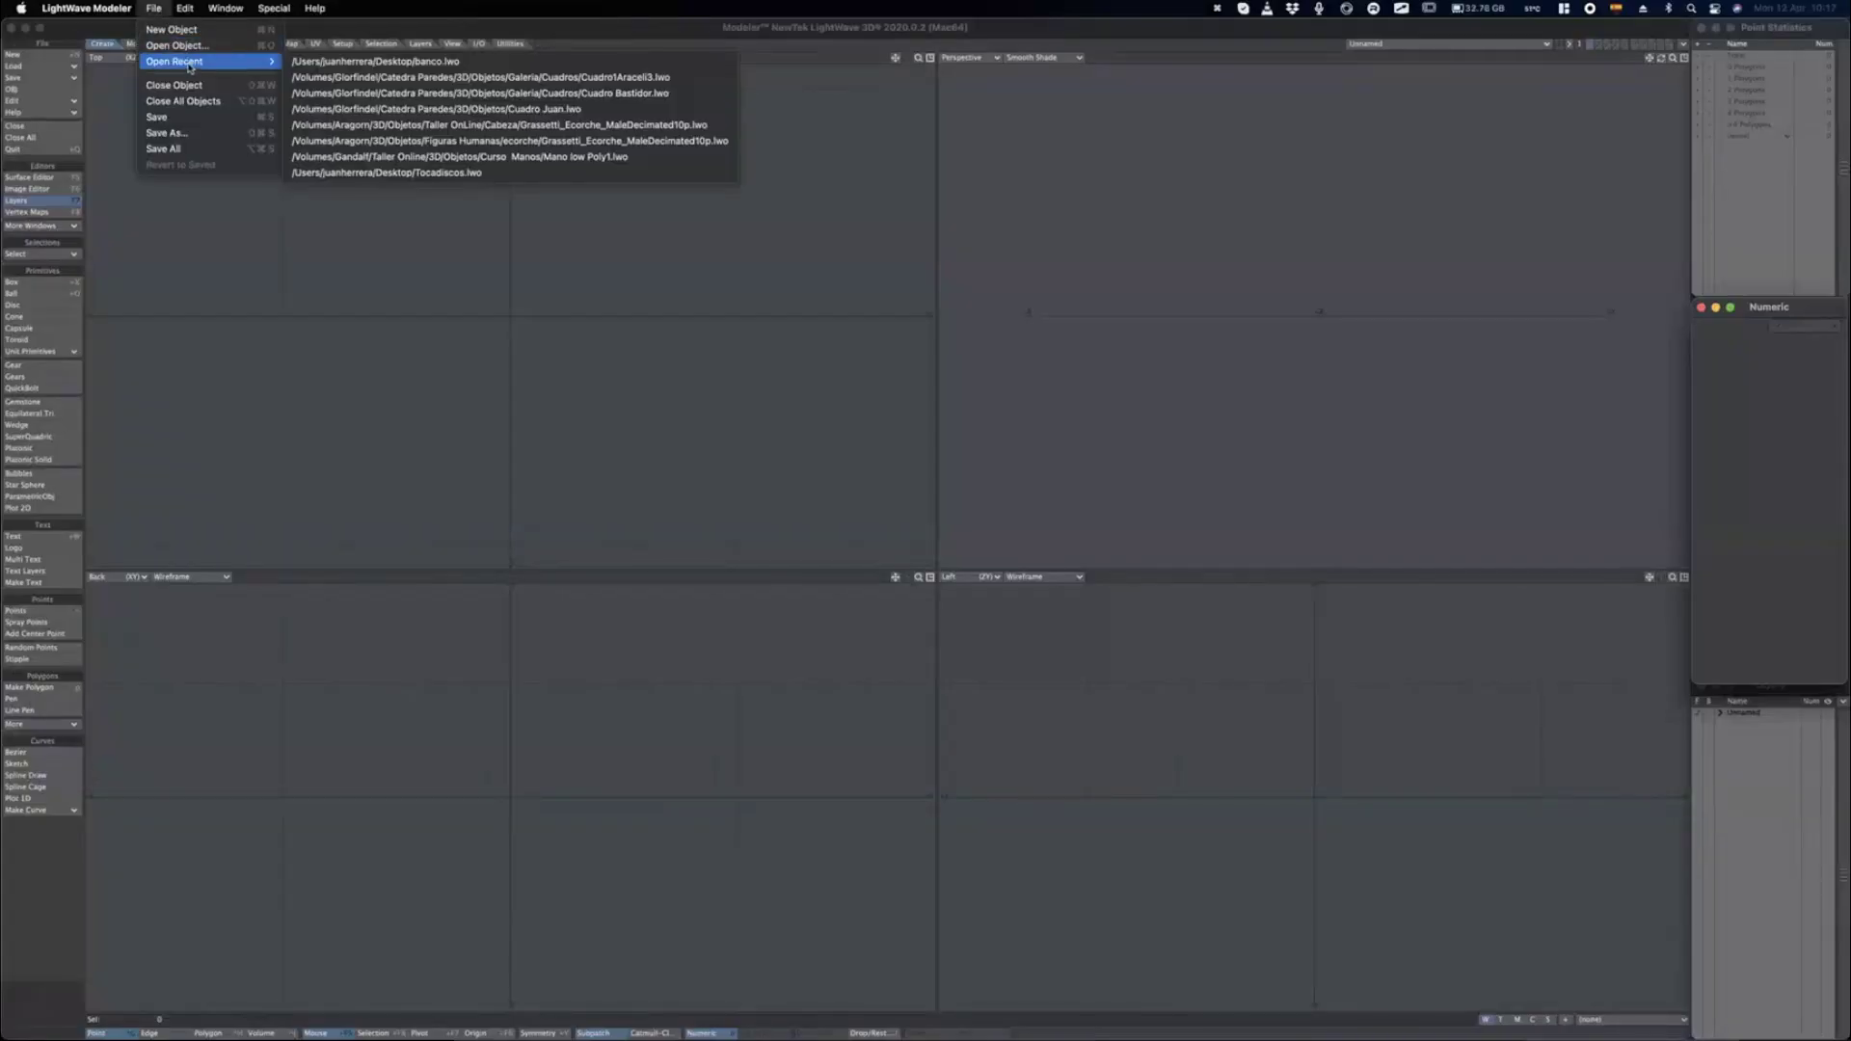
click(388, 79)
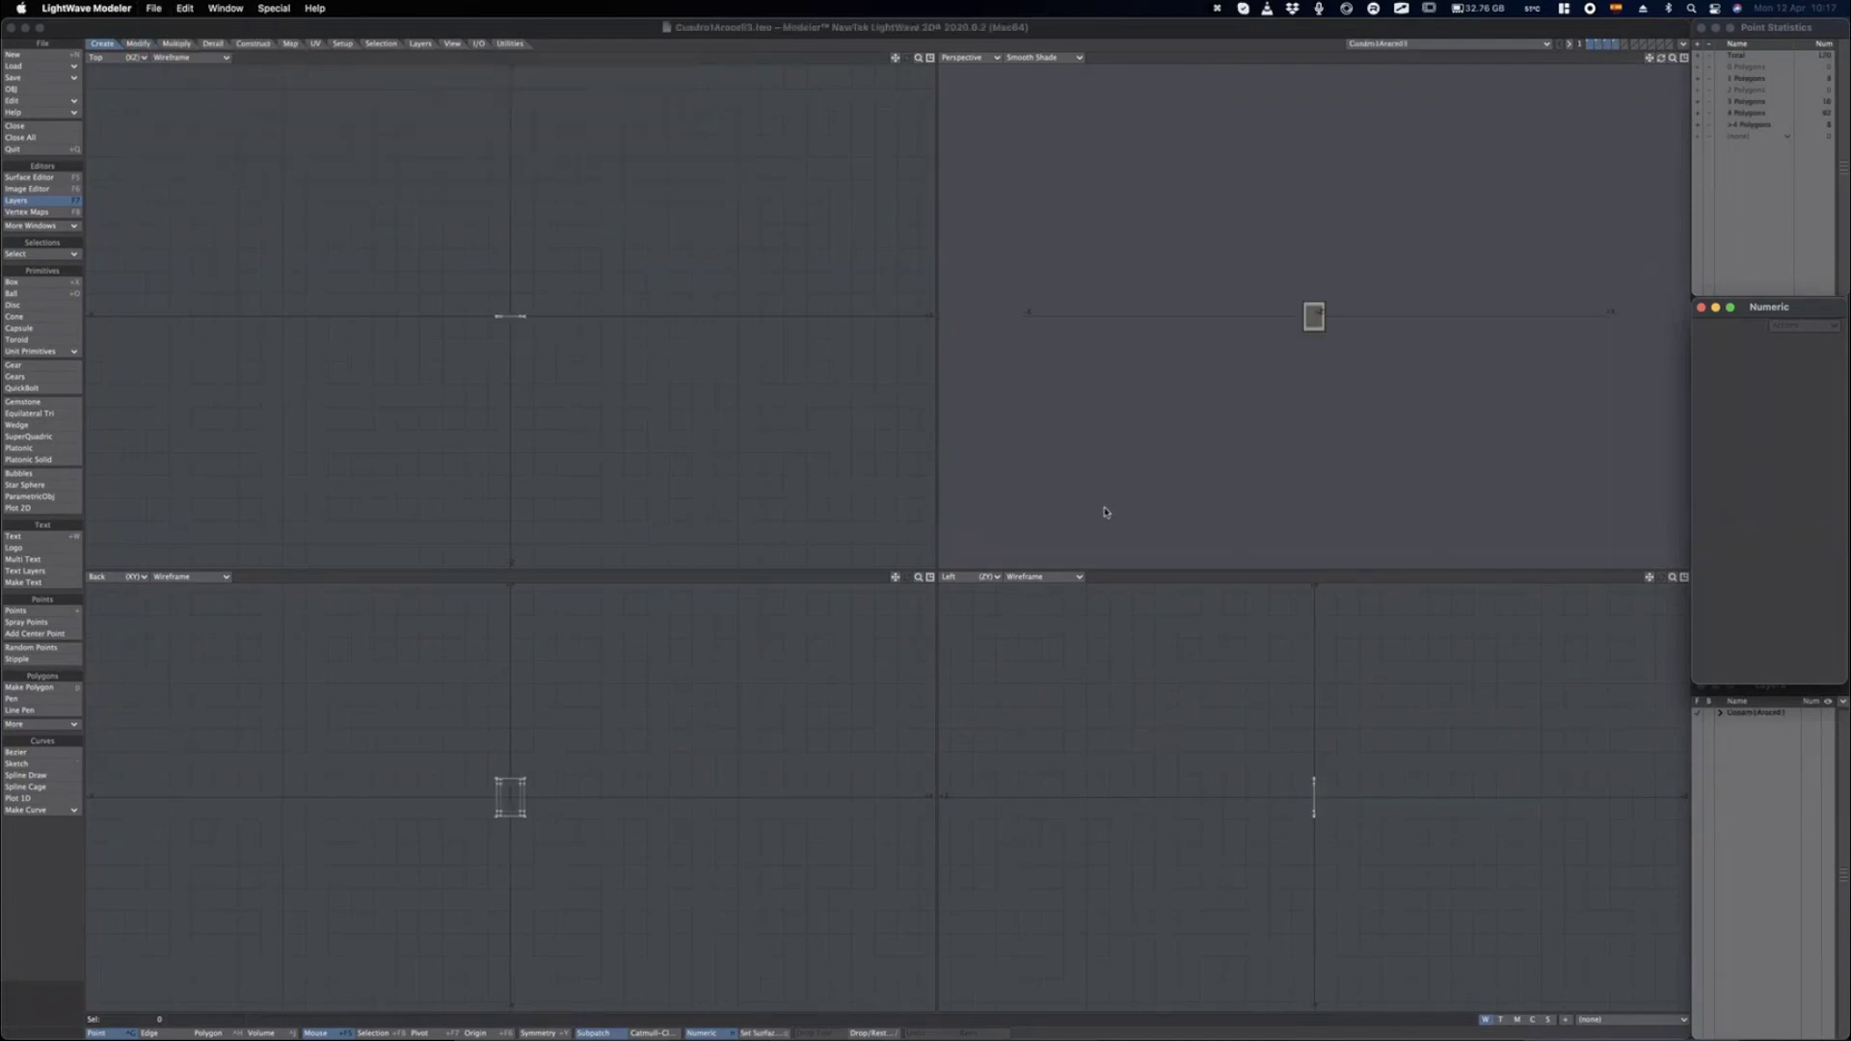
key(a)
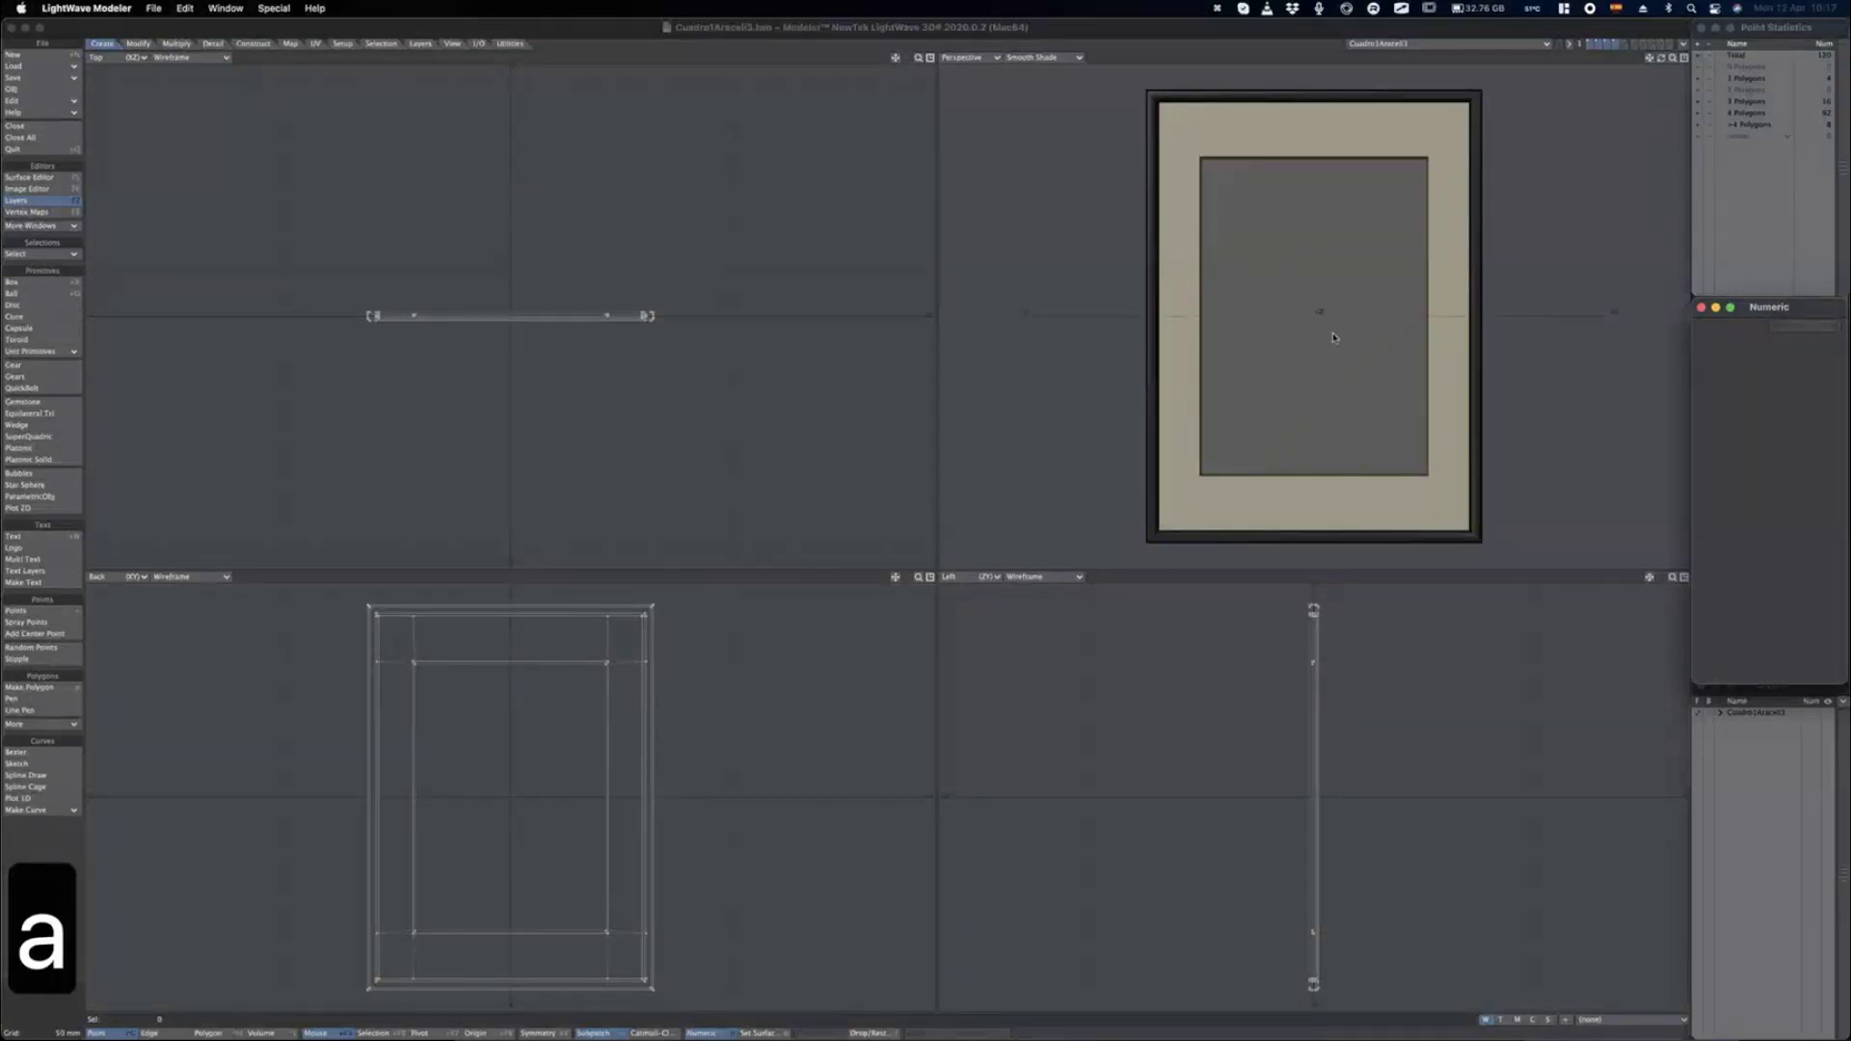
alt+drag(1334, 337, 1248, 334)
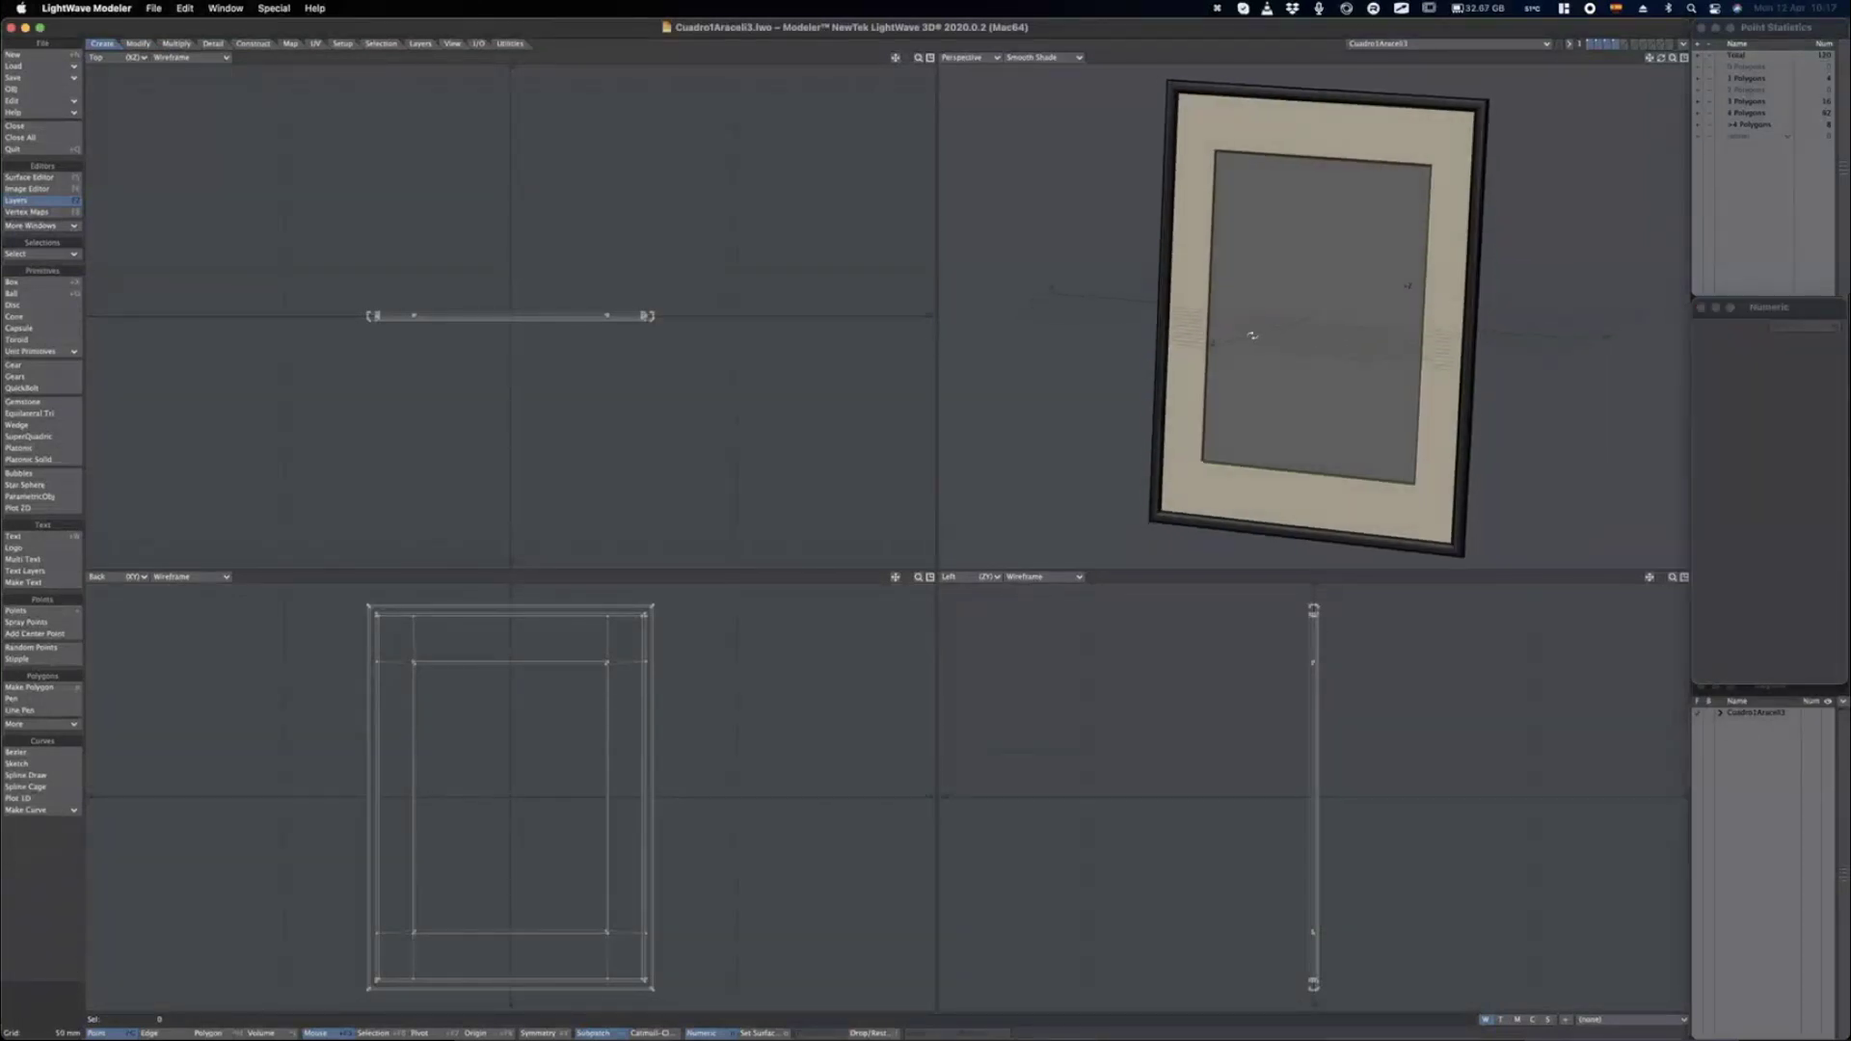
Set the perspective view's shading to Texture, widen that viewport and inspect the textured picture frame.
click(1032, 60)
click(1050, 103)
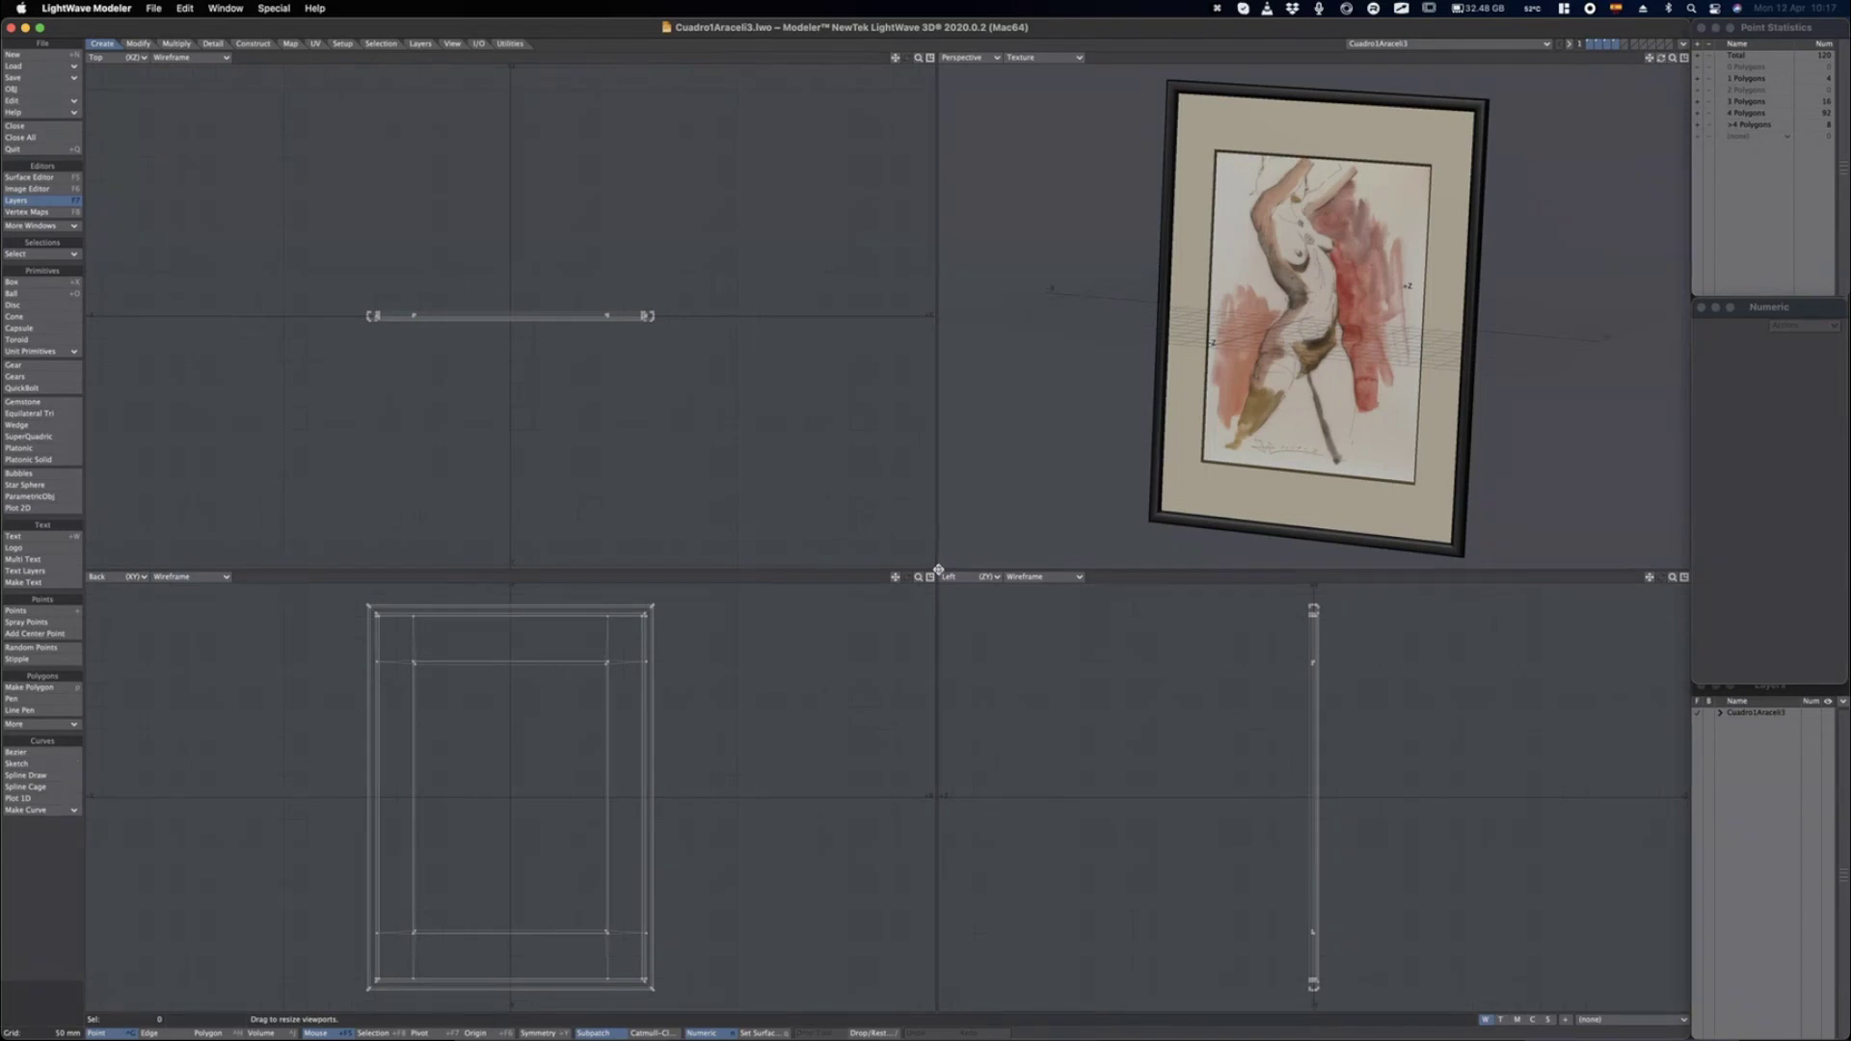
drag(938, 569, 827, 575)
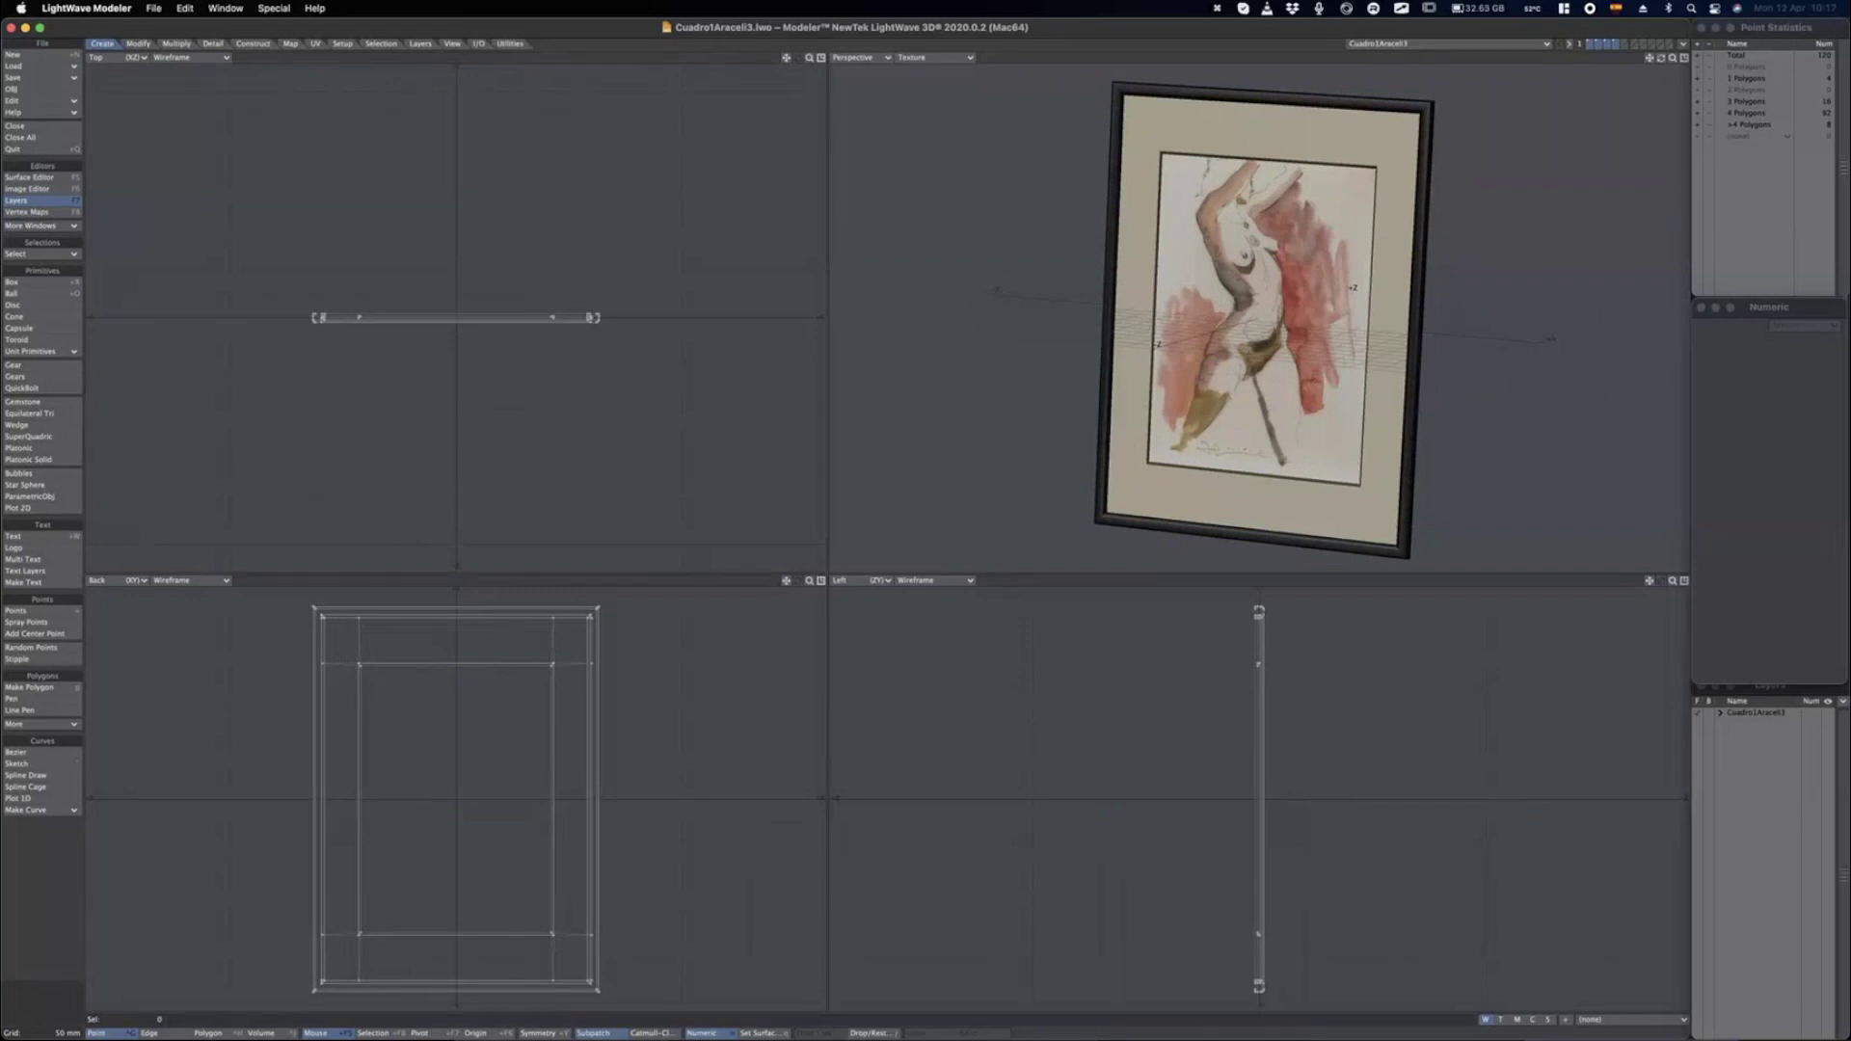
alt+drag(1324, 383, 1220, 376)
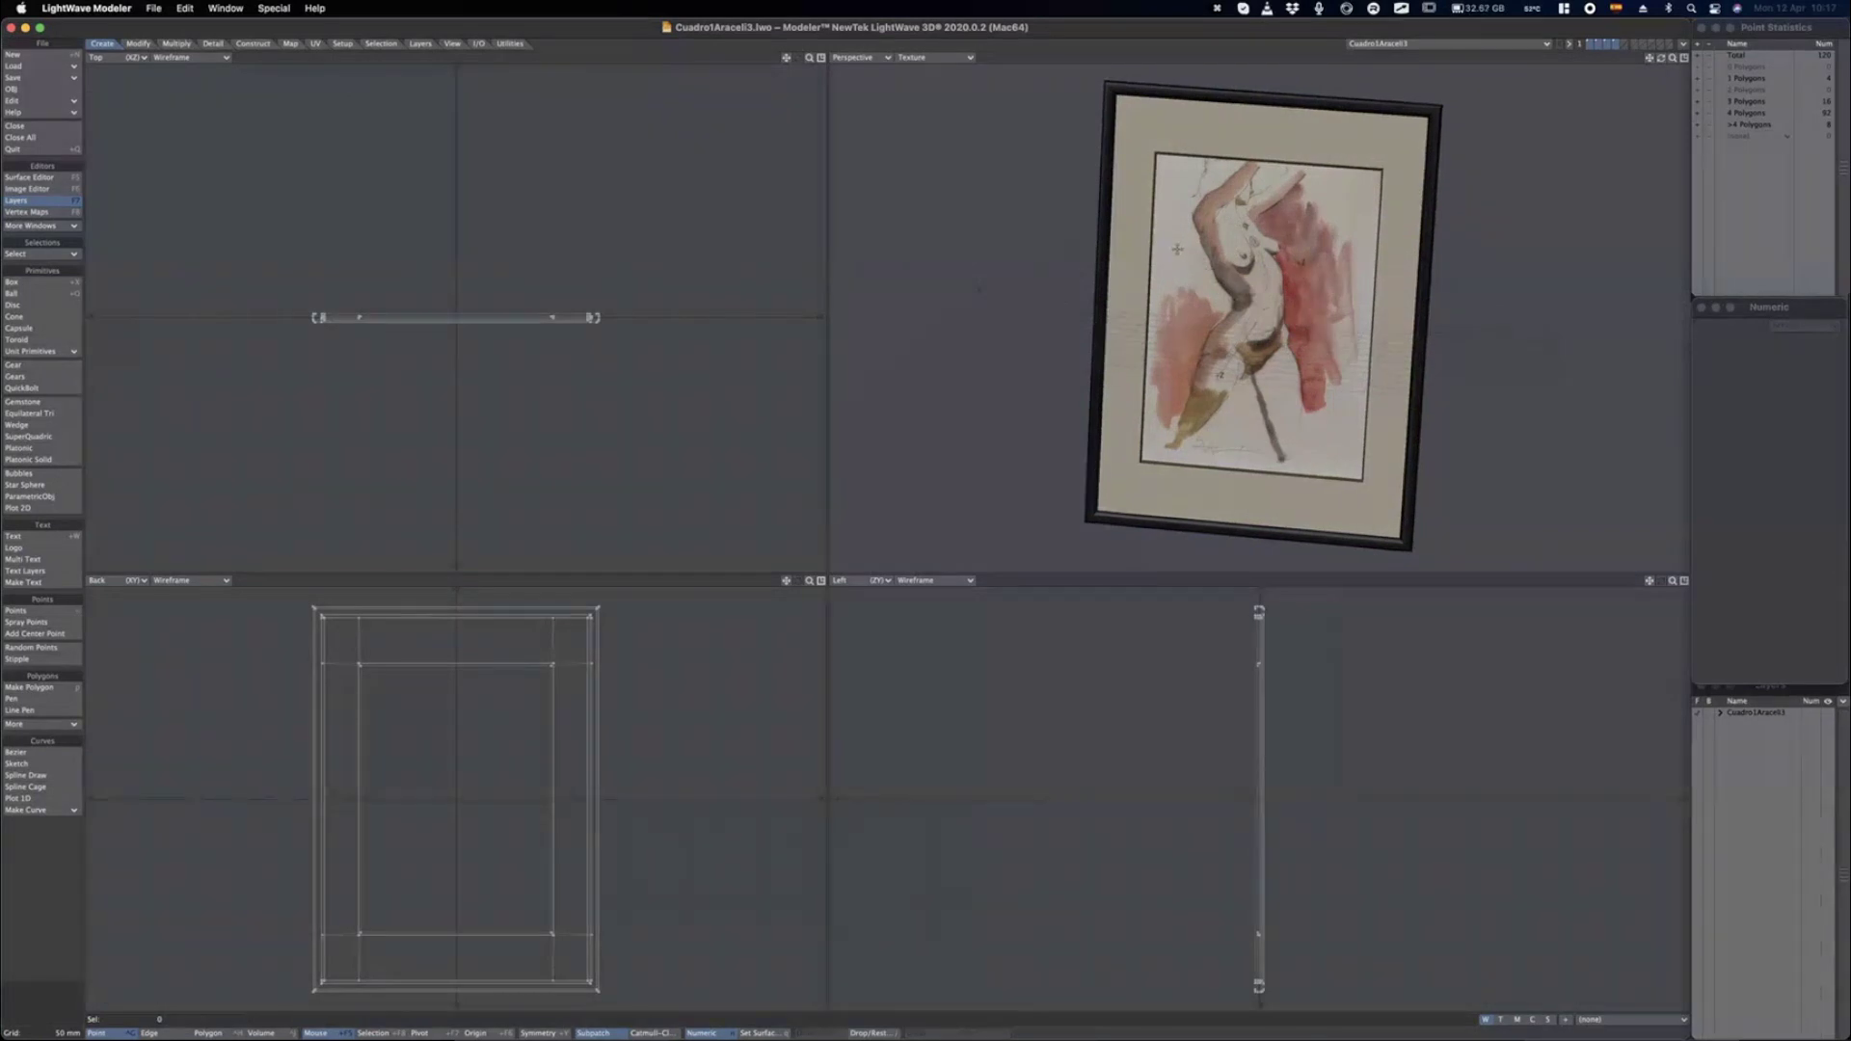
alt+drag(1178, 248, 1169, 254)
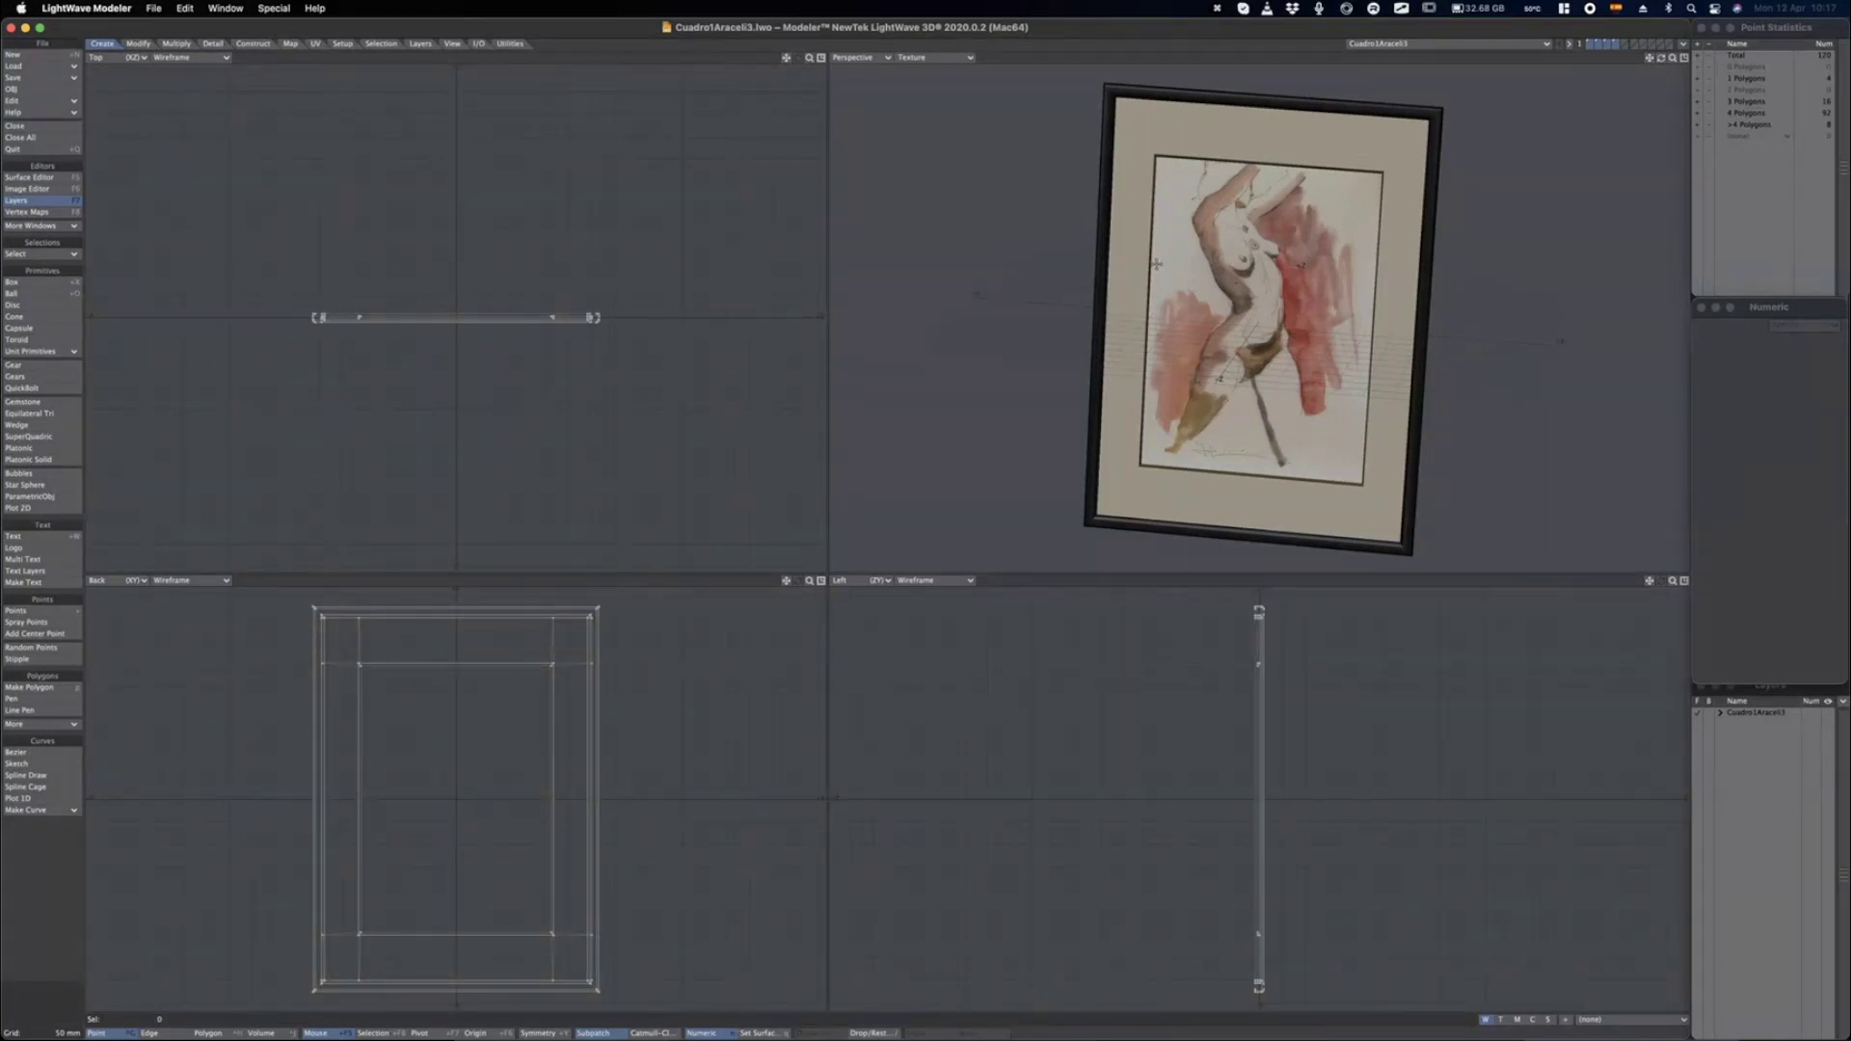
Switch to Finder, open Caja.lwo from the Objects folder in Modeler, and fit and orbit the boxes in view.
key(super+Tab)
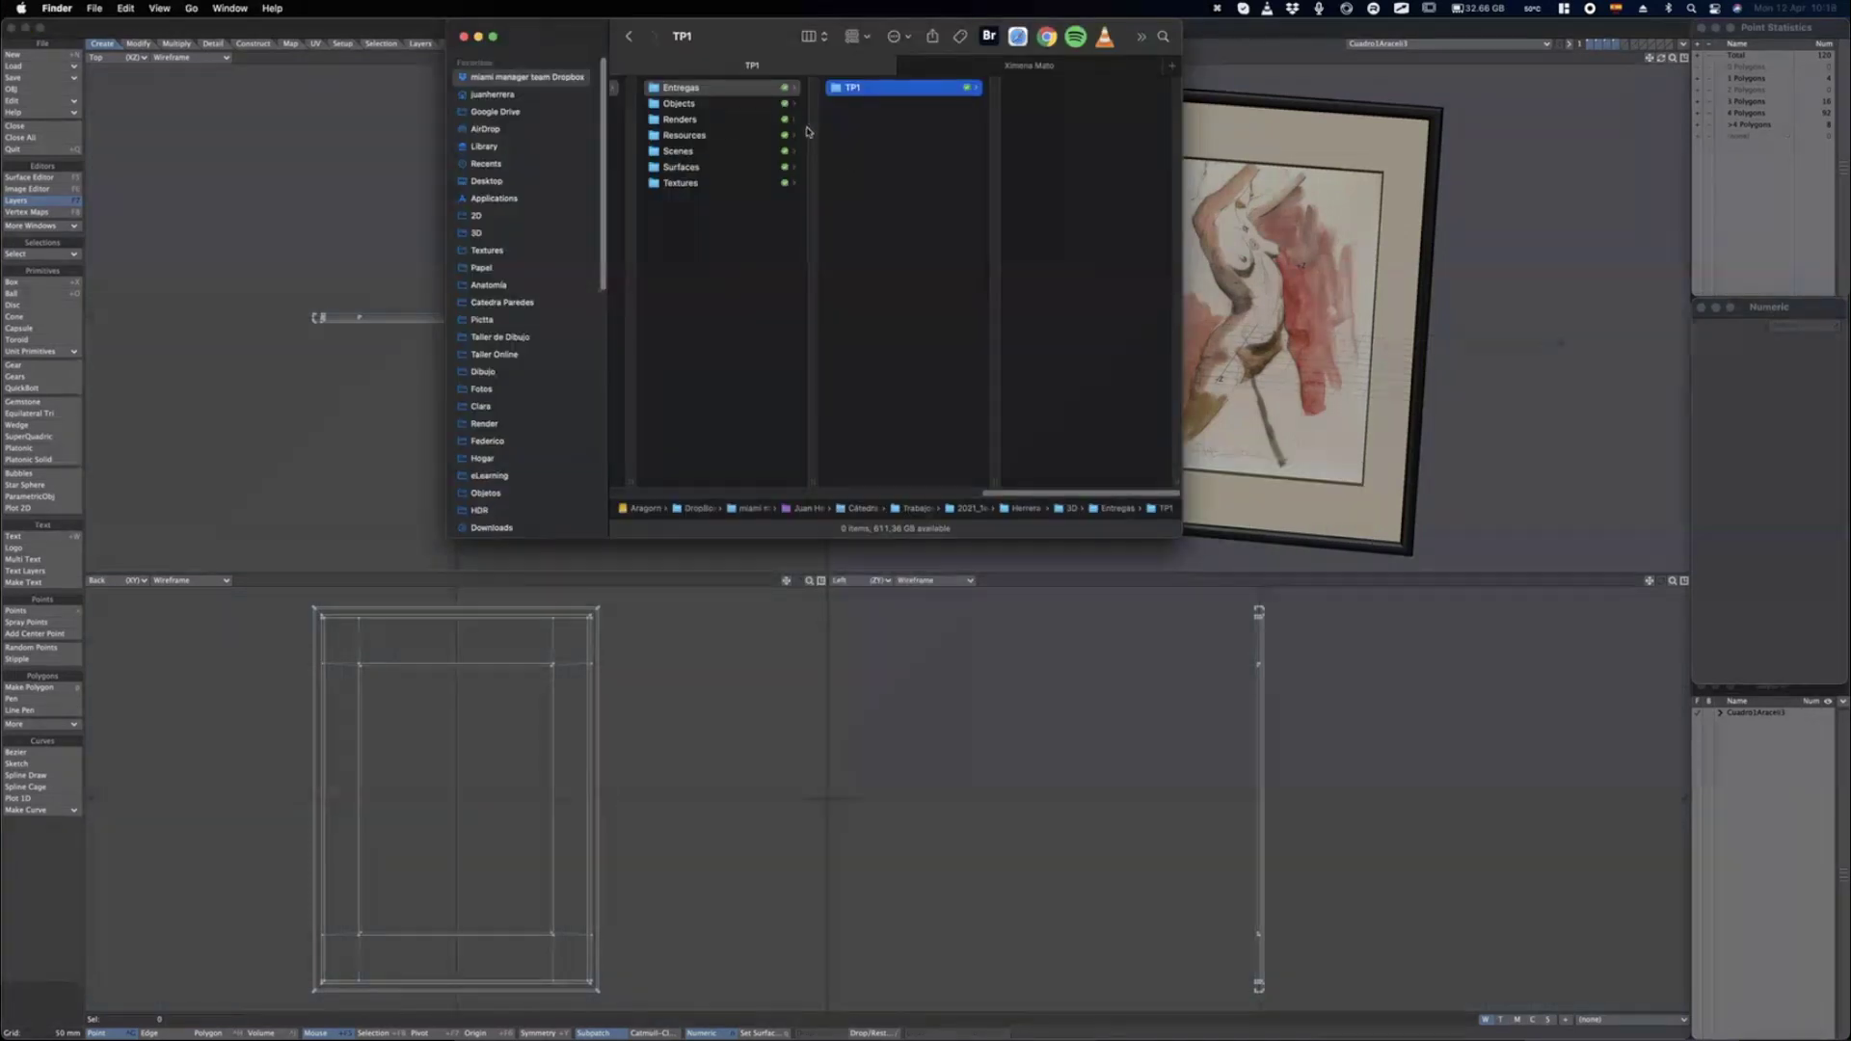
click(717, 103)
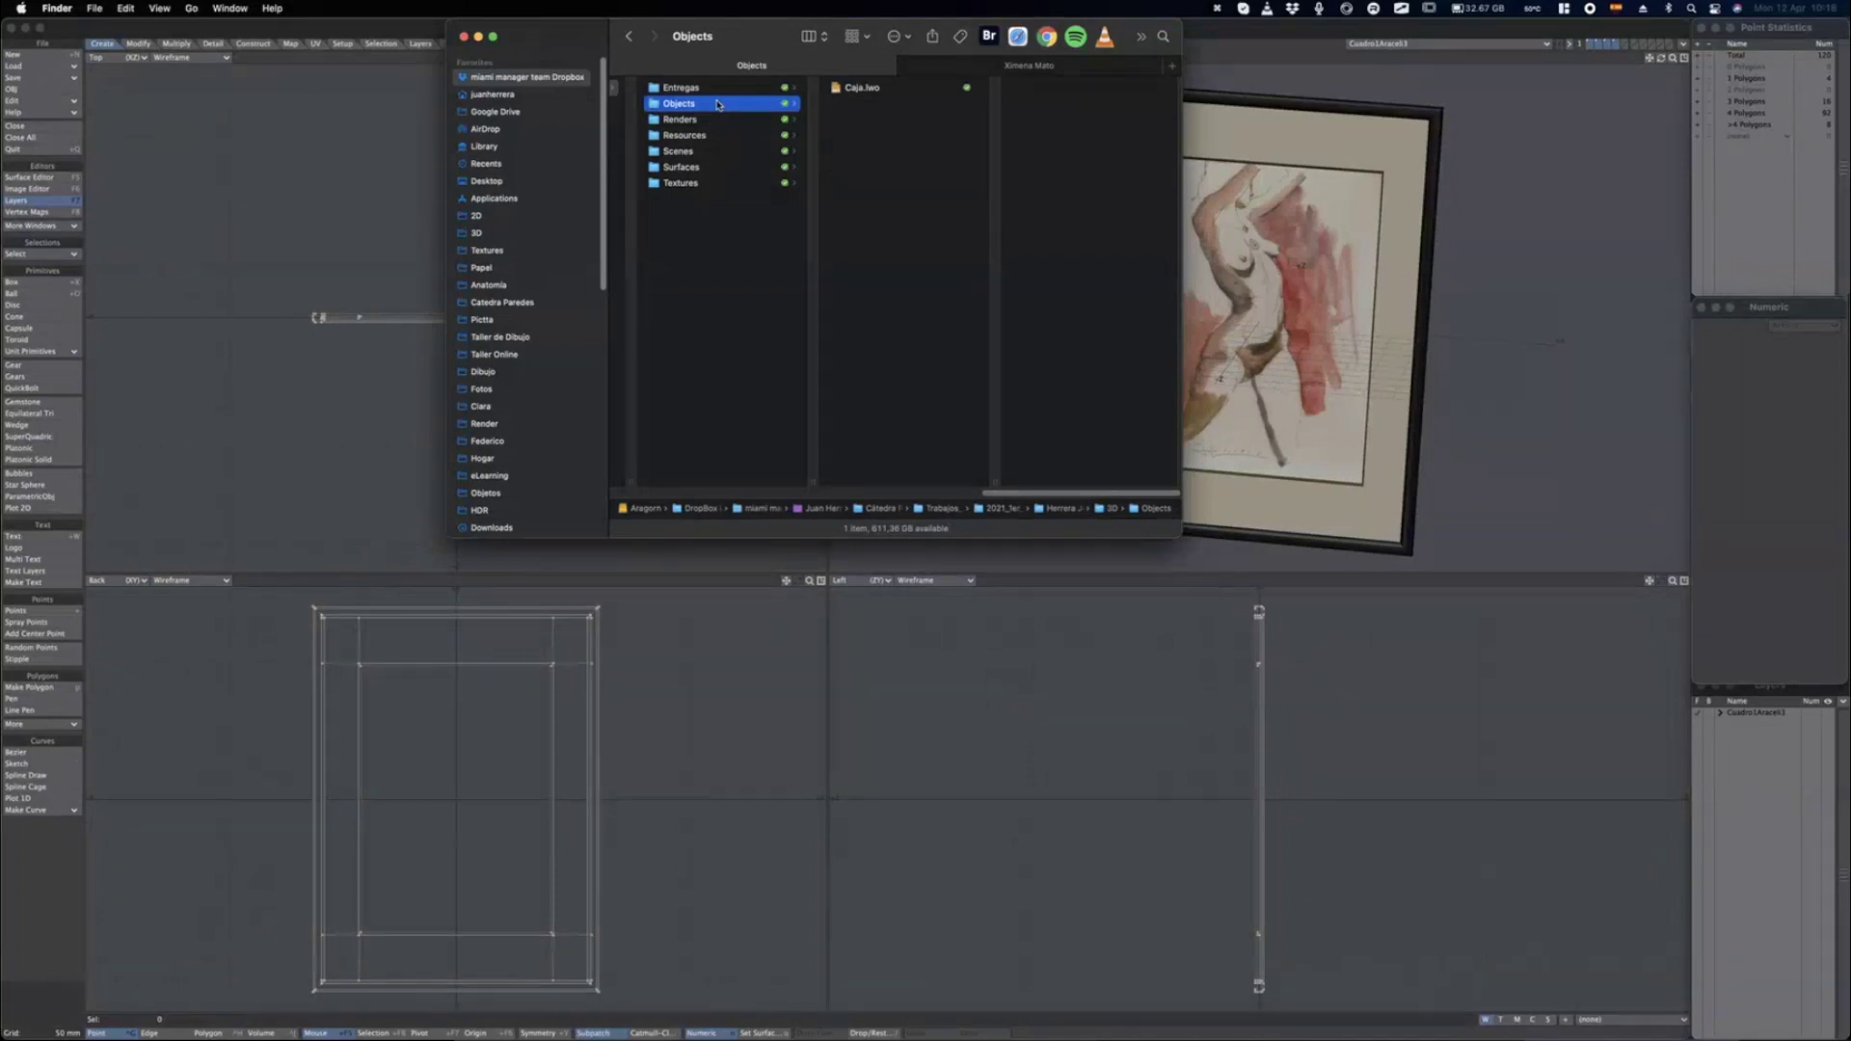
key(Right)
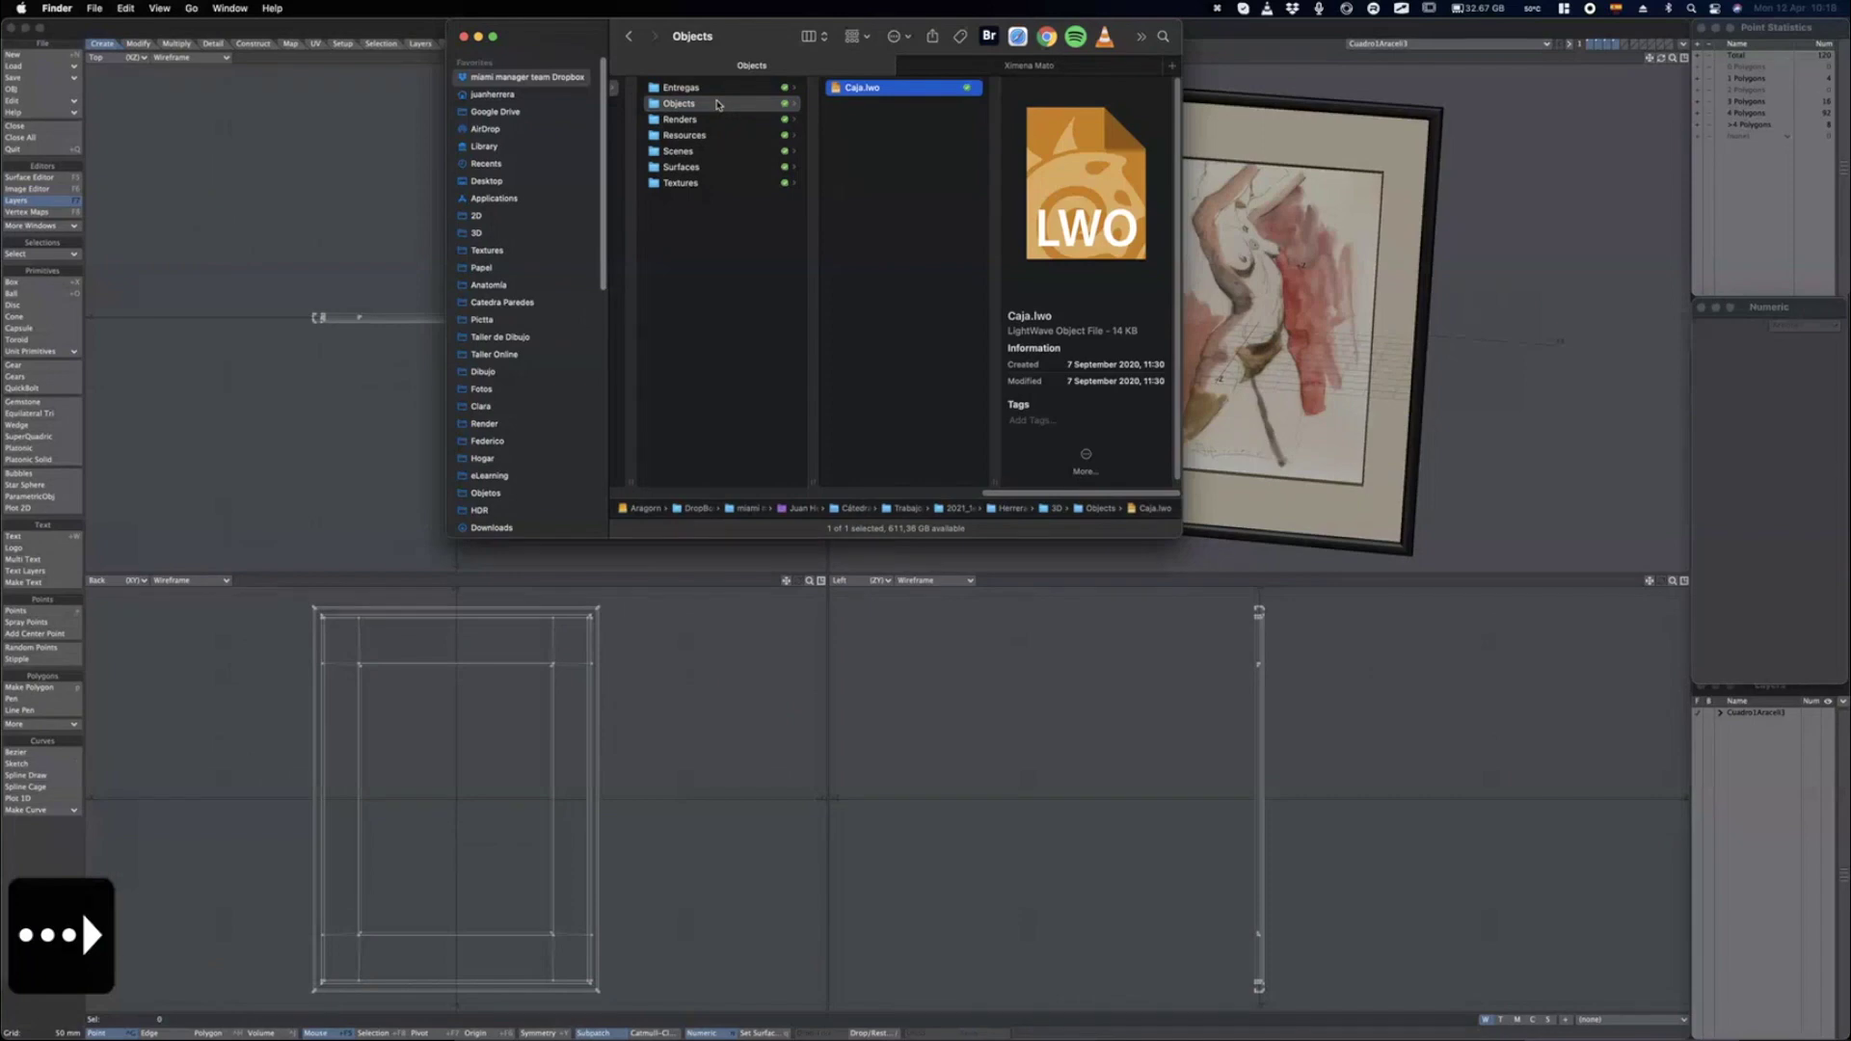
key(super+Down)
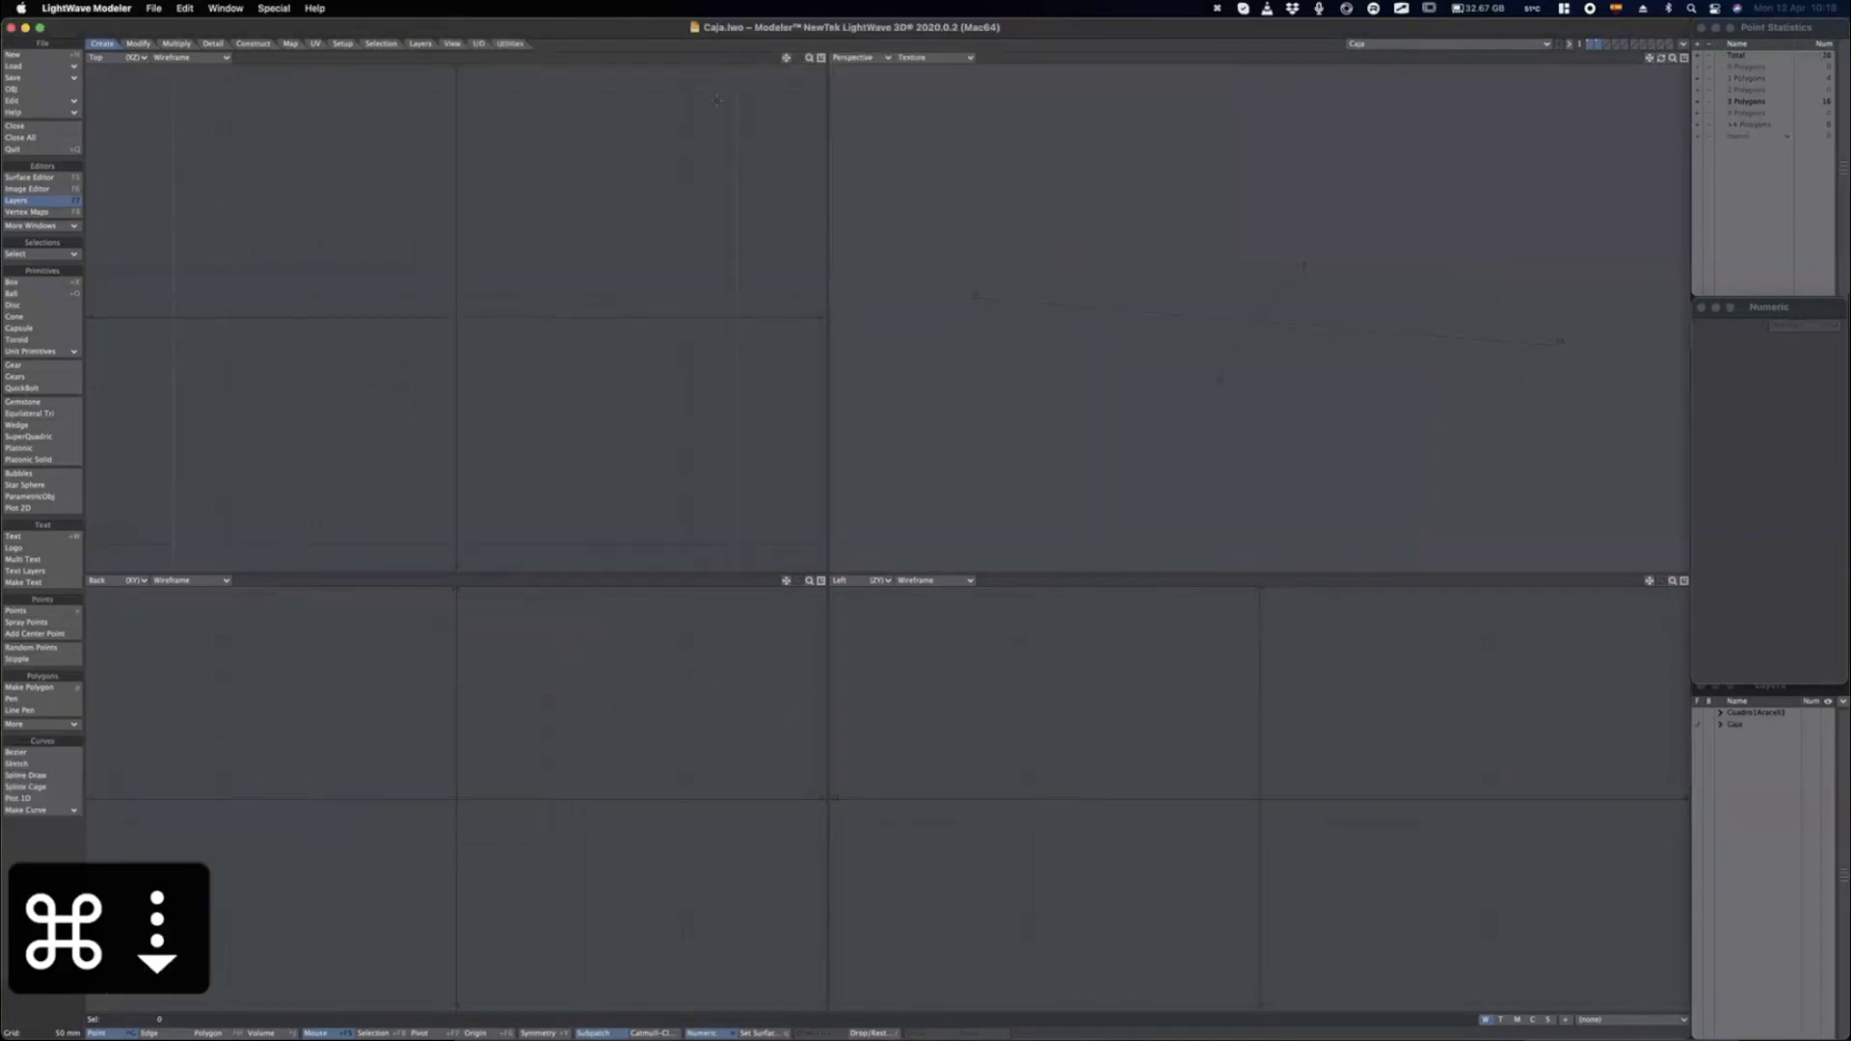
key(a)
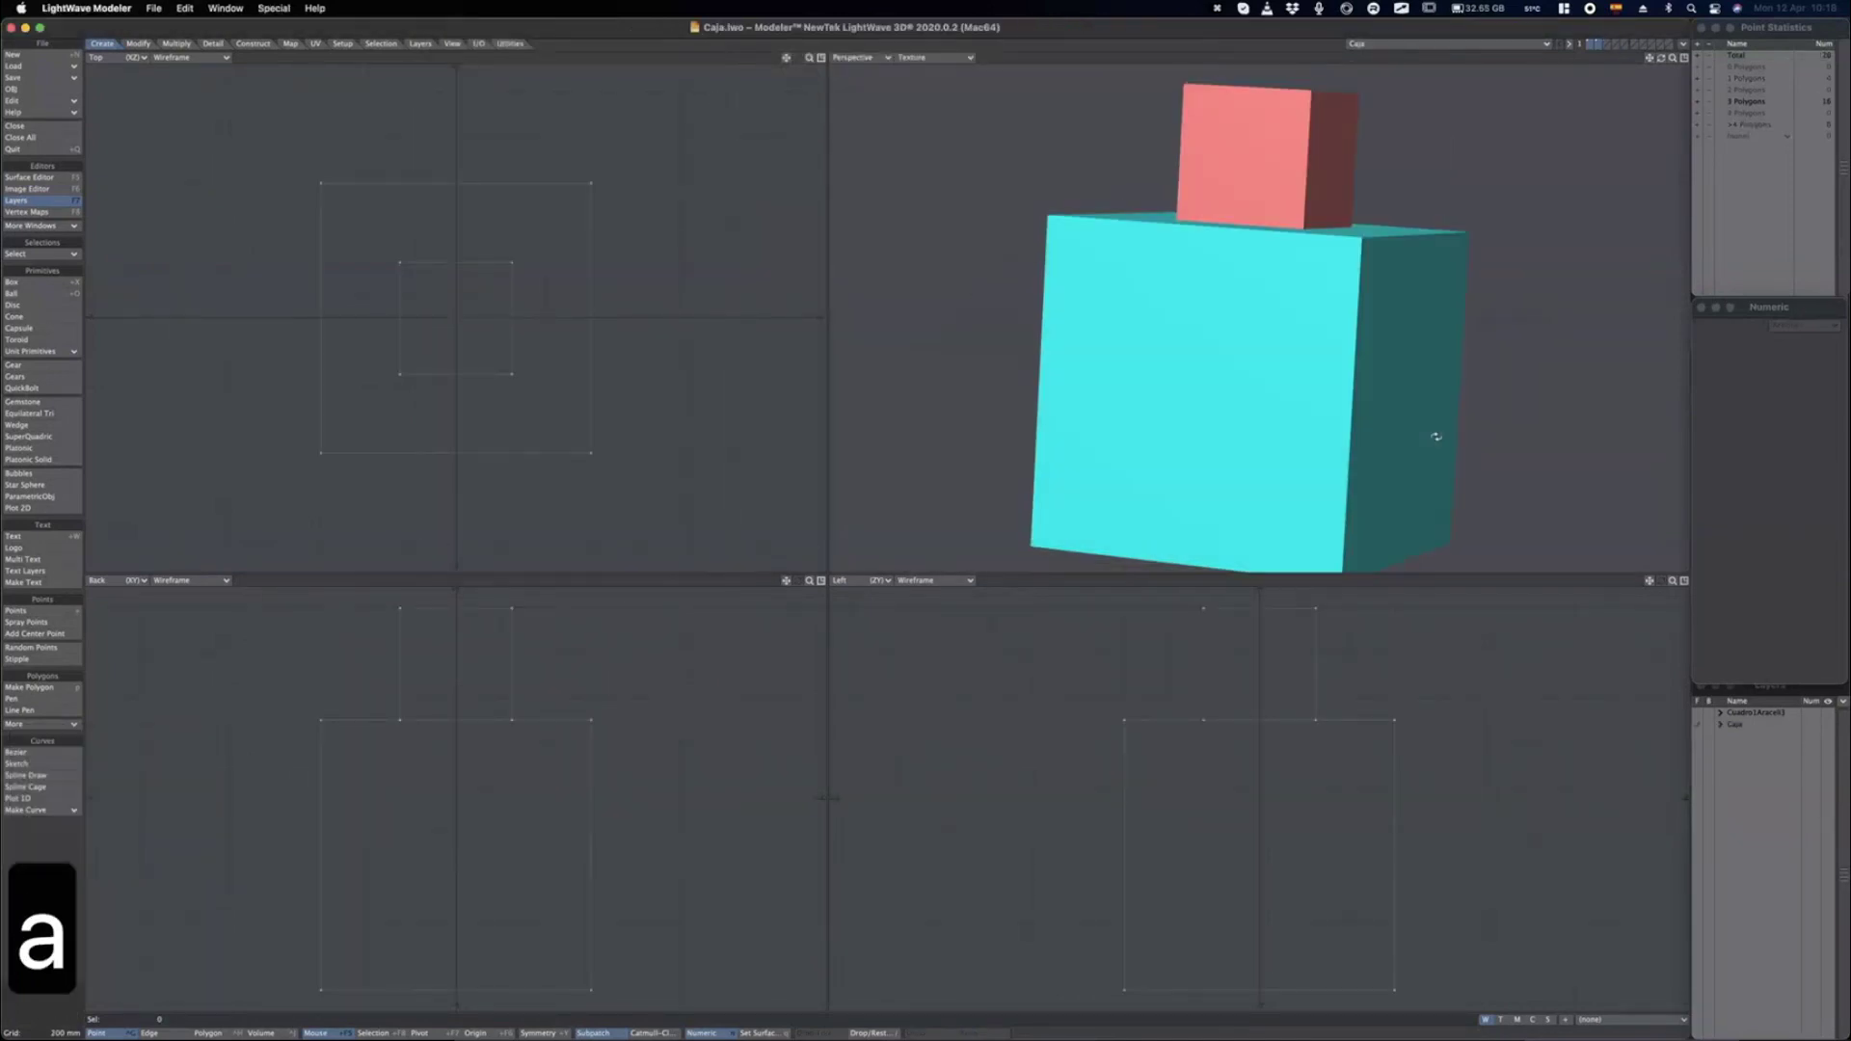
alt+drag(1436, 437, 1253, 391)
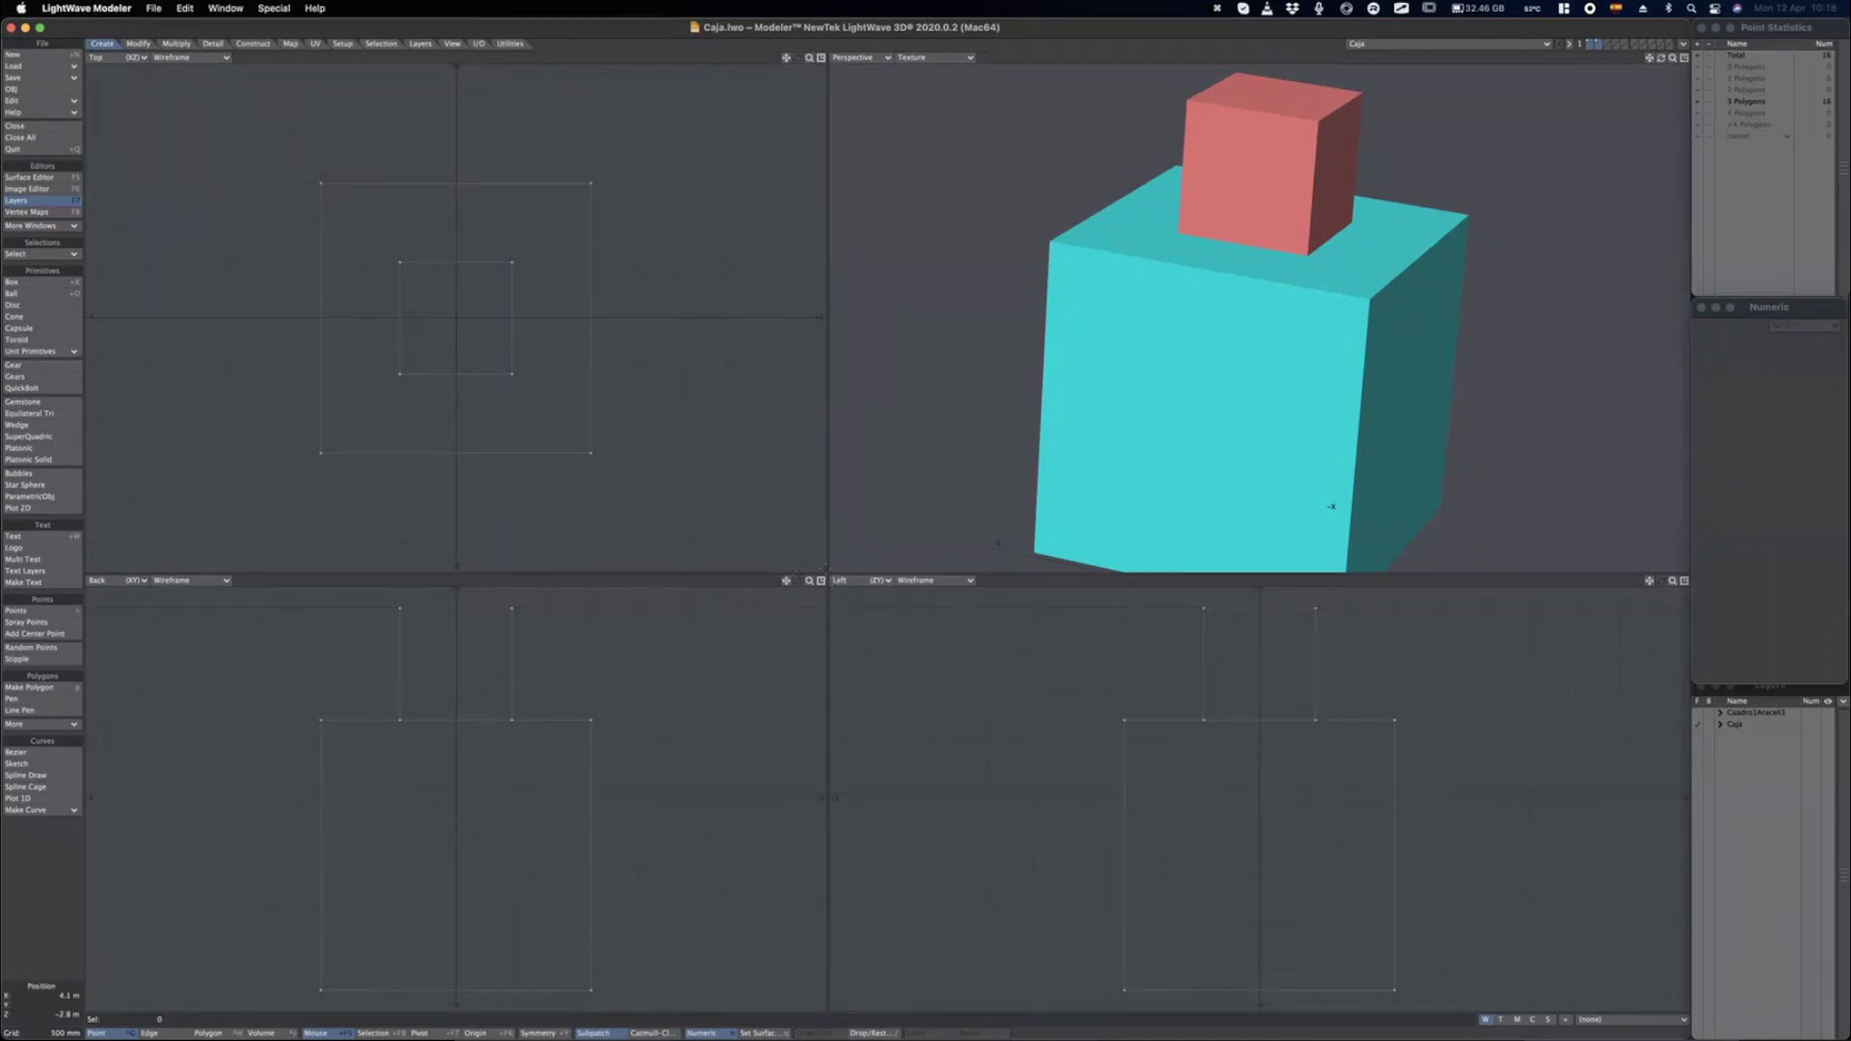
Switch to Finder, create a folder named TP1 inside Objects and move Caja.lwo into it.
key(super+Tab)
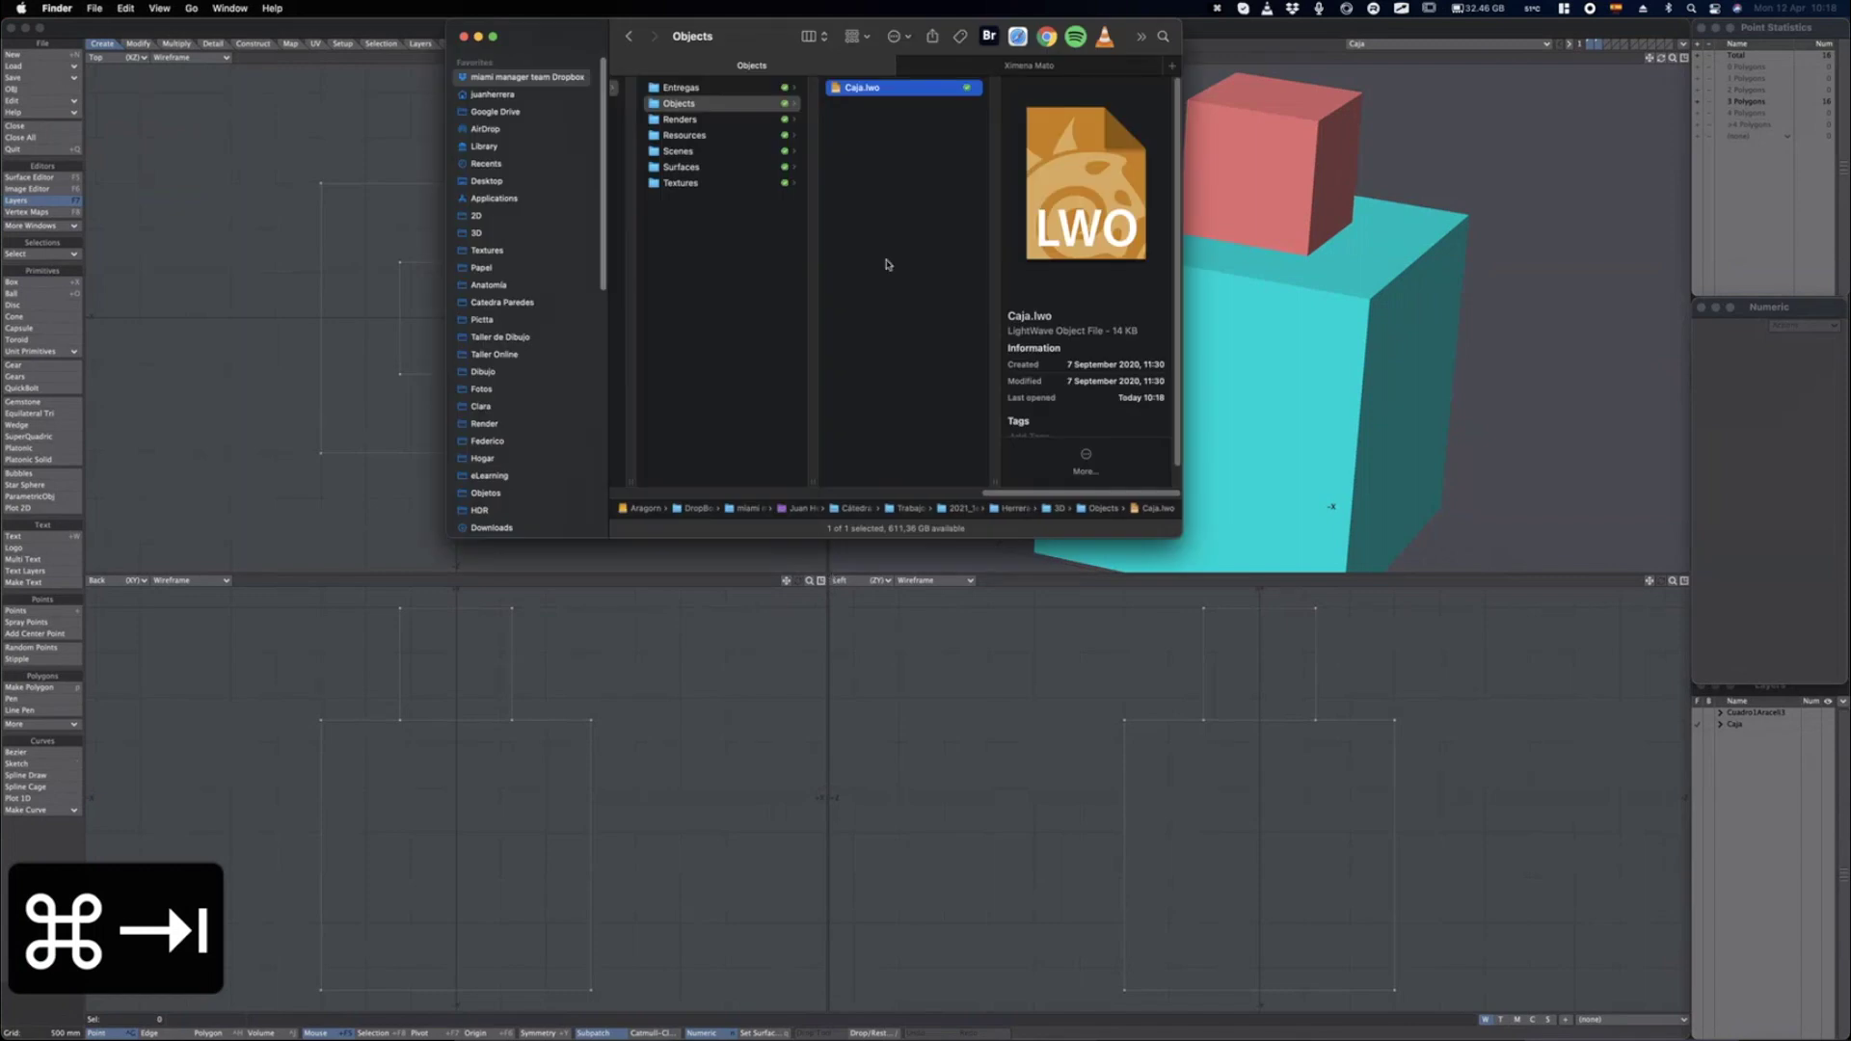
right_click(852, 135)
click(881, 141)
text(TP1)
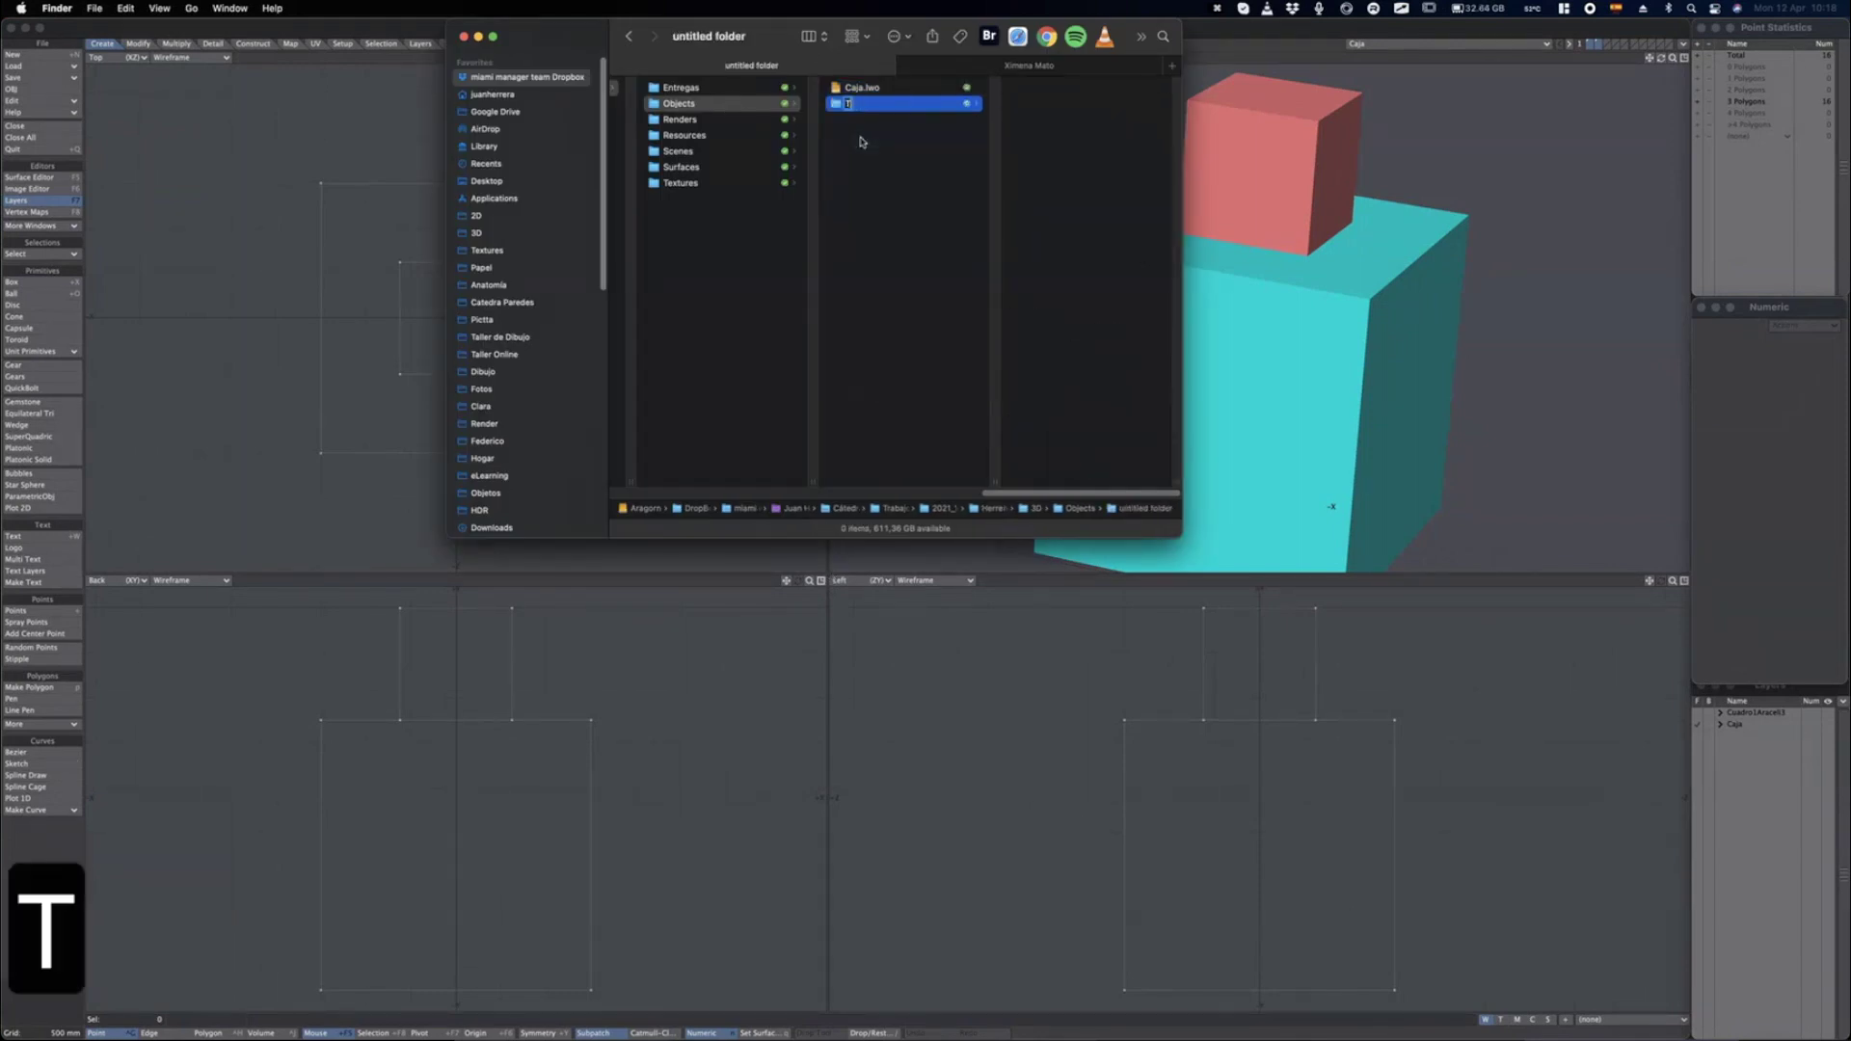
key(Return)
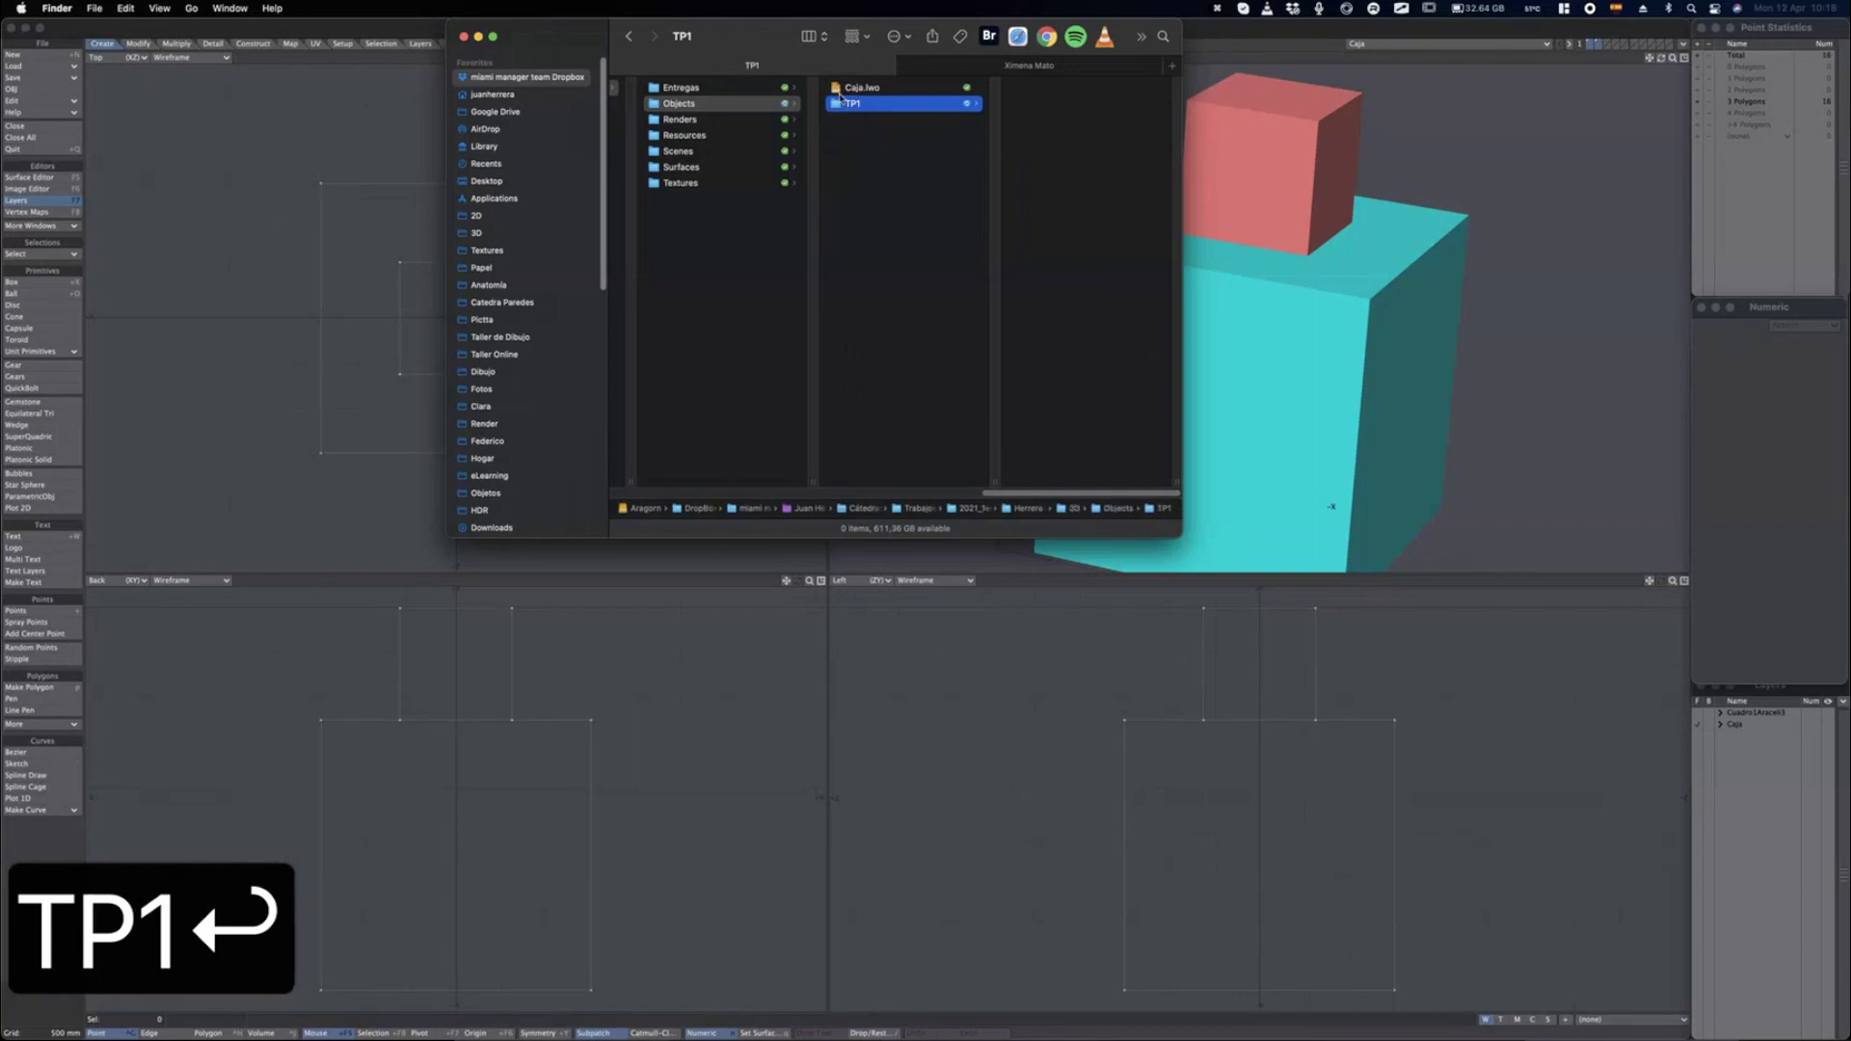
drag(855, 88, 863, 108)
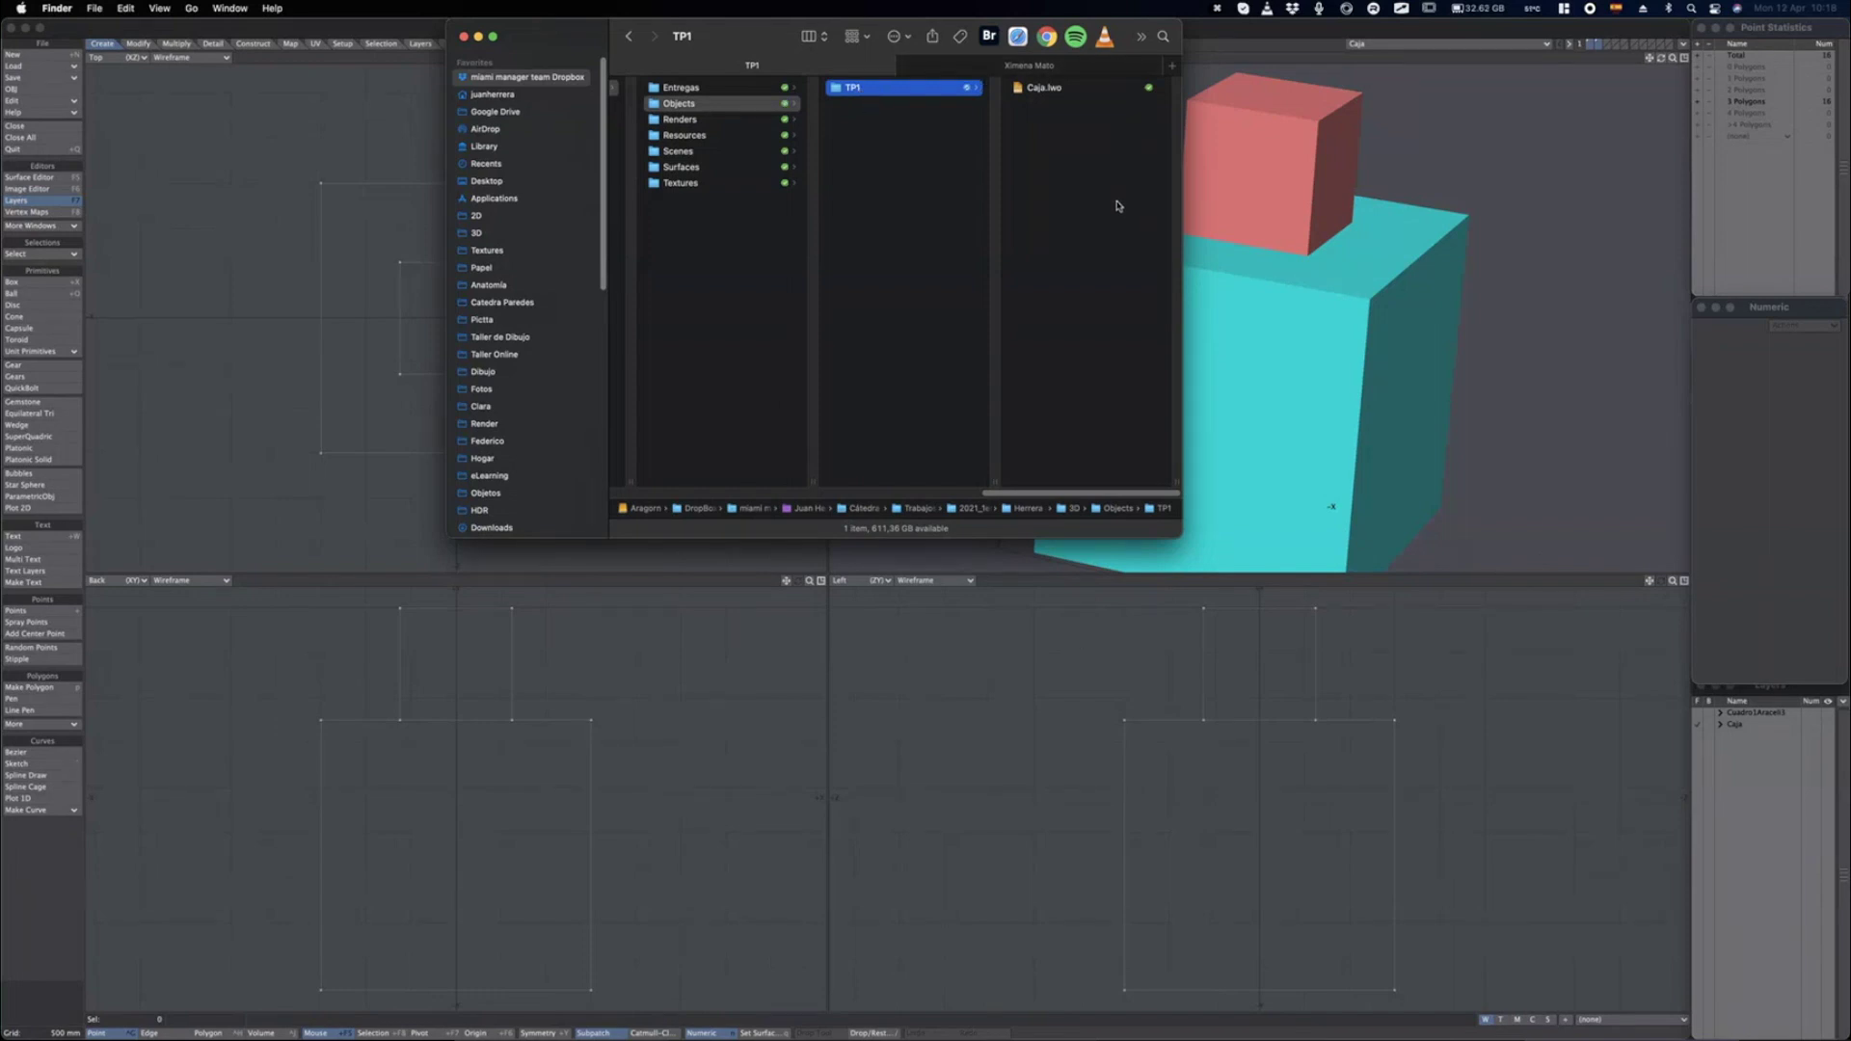
Review the whole box model in Modeler, and compare the TP1 folders inside Entregas and Objects in Finder.
click(1243, 48)
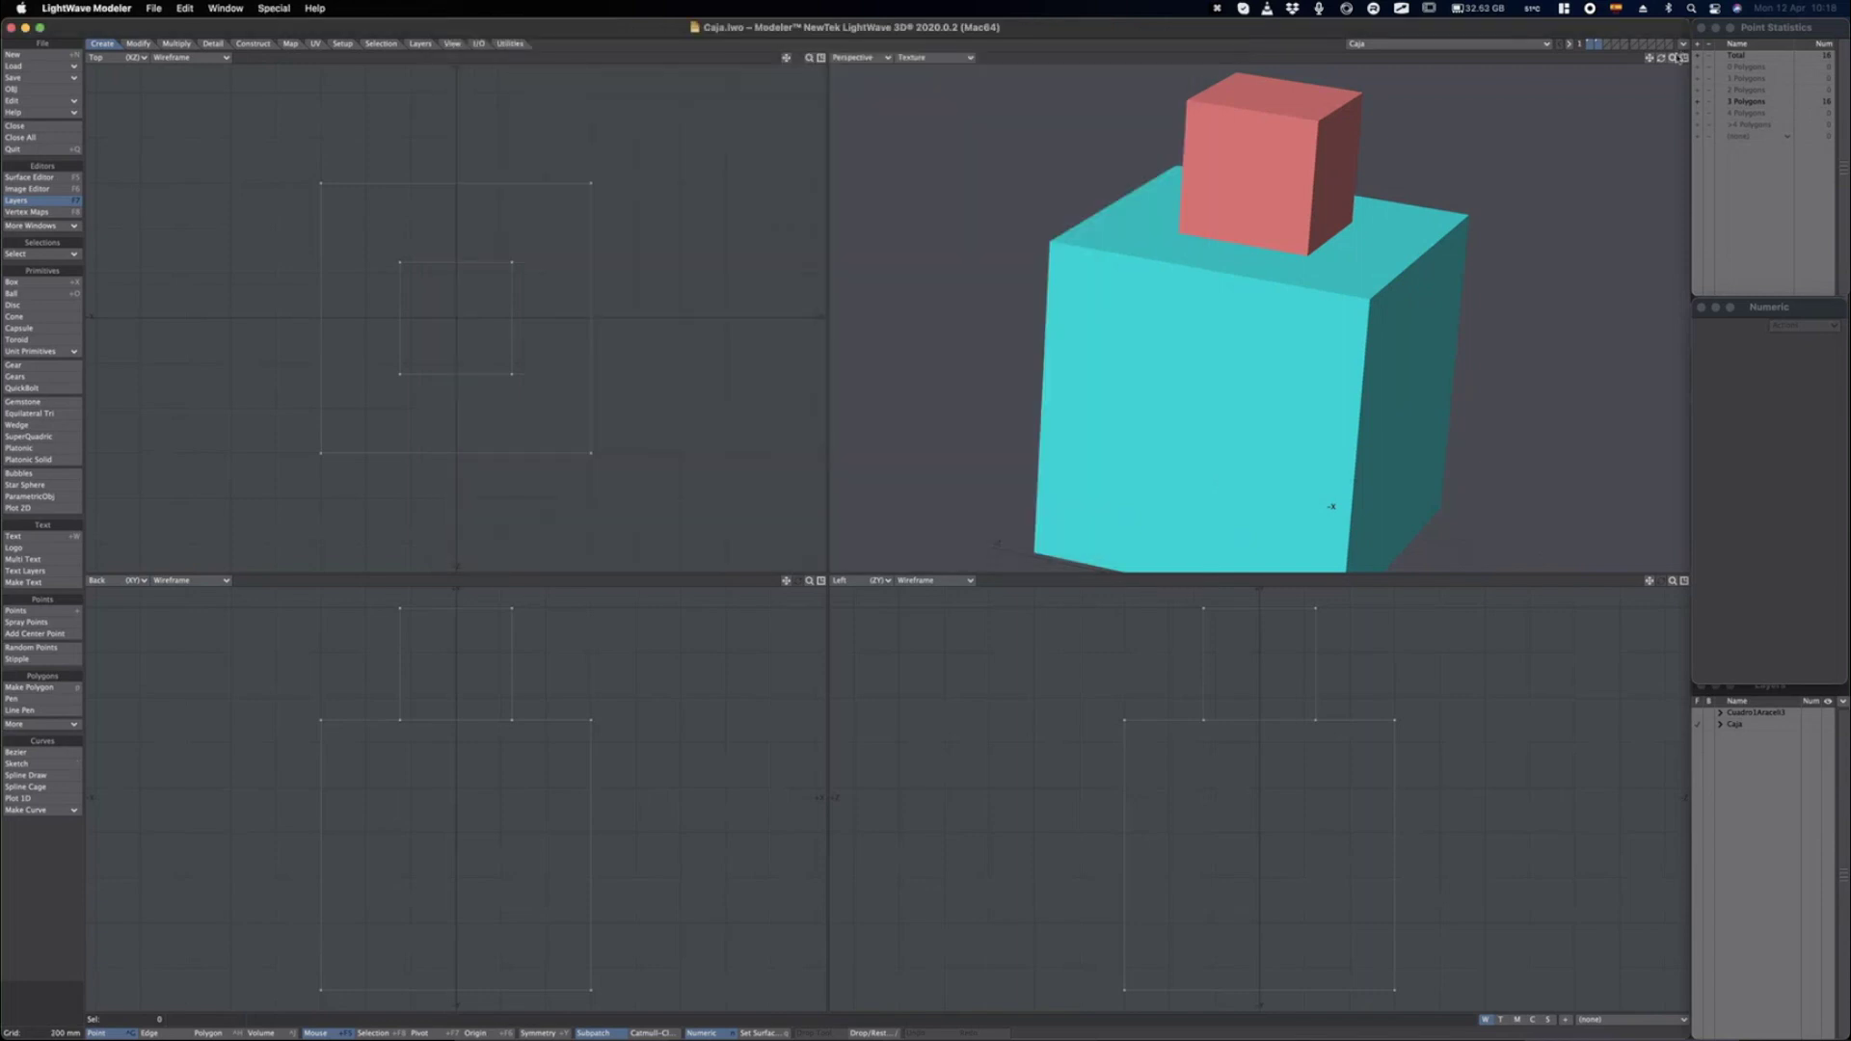
drag(1673, 58, 1656, 60)
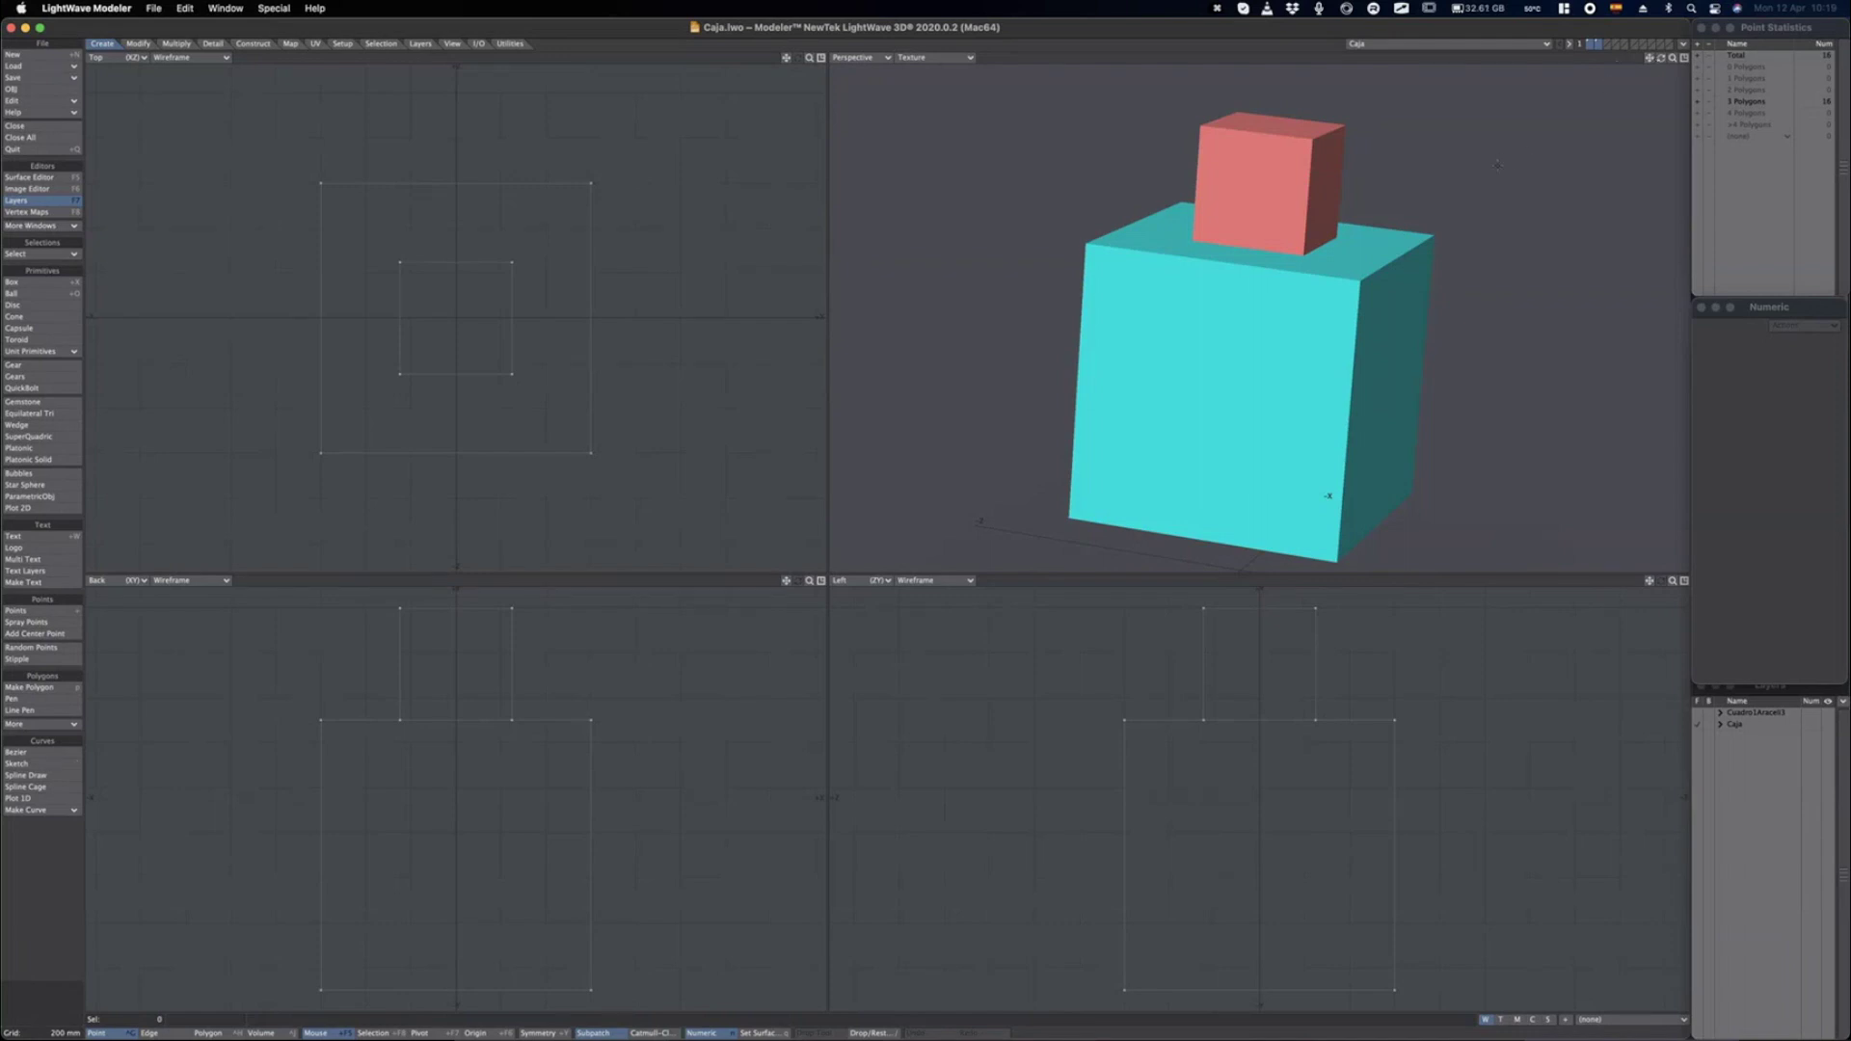
key(super+Tab)
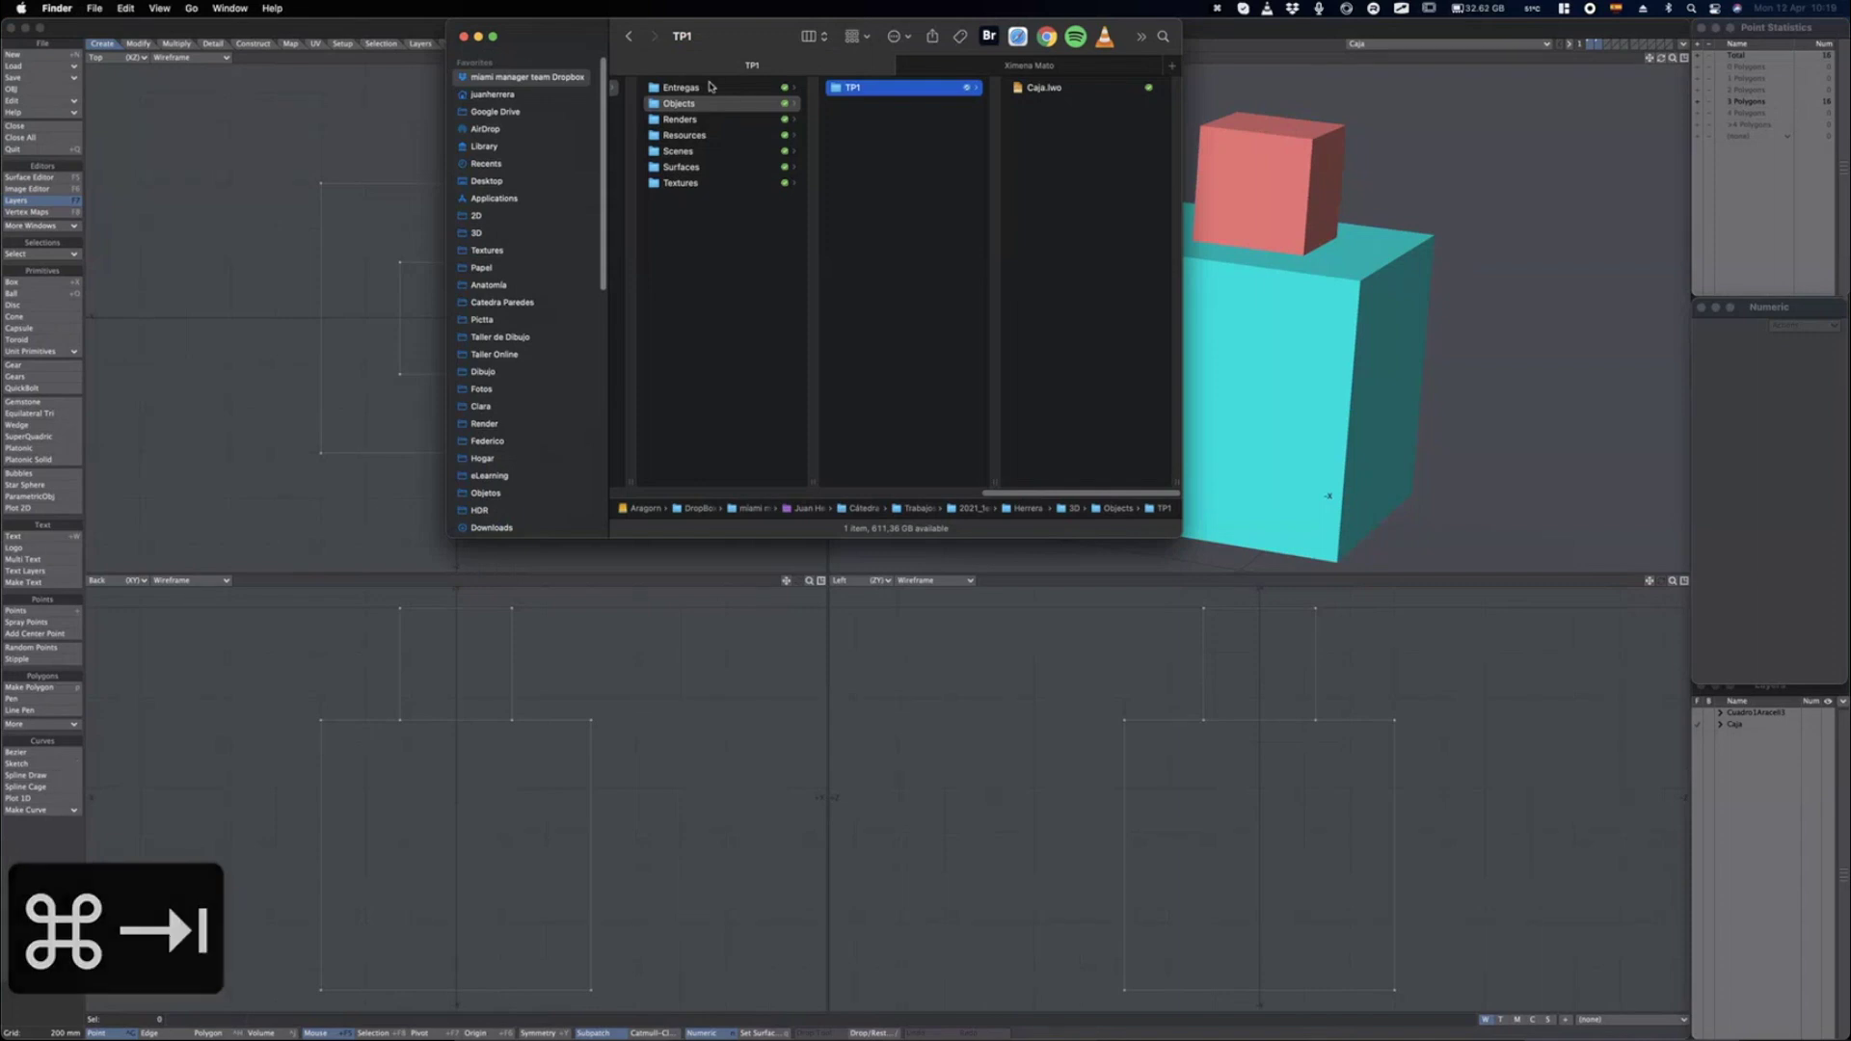
click(710, 87)
click(952, 94)
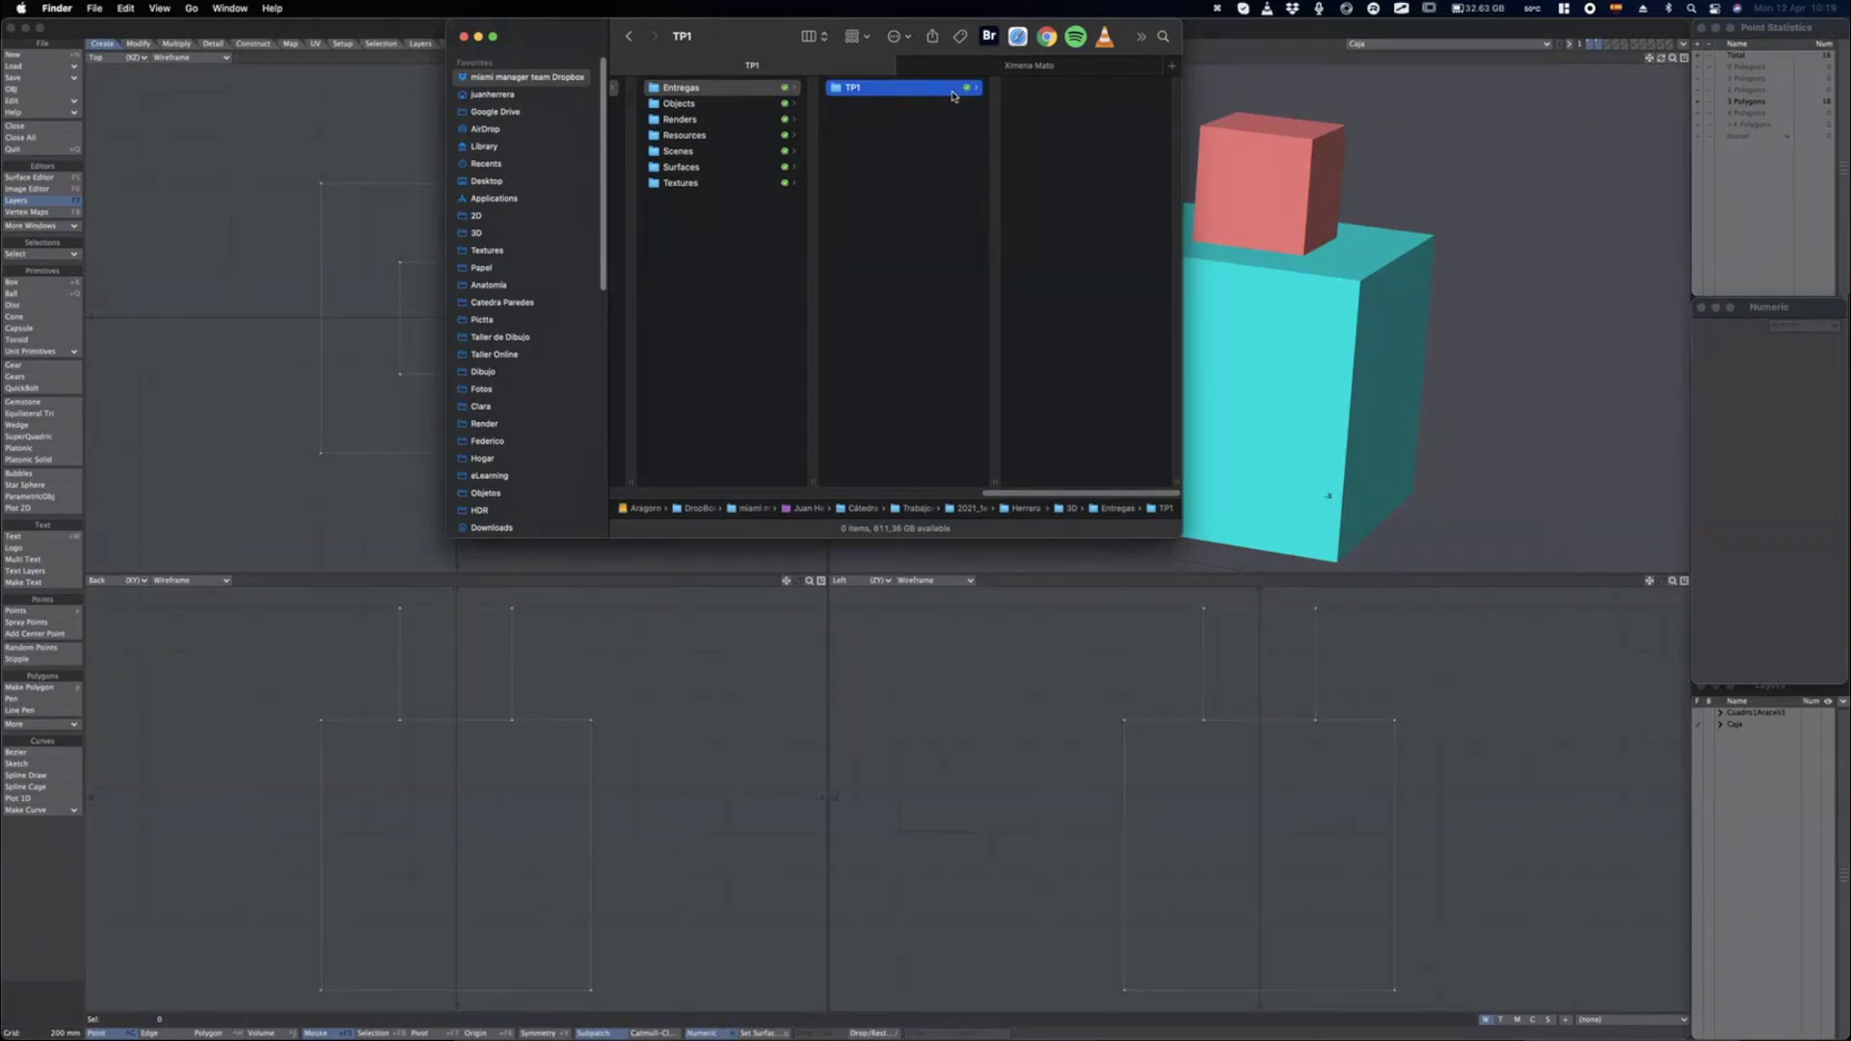
key(Left)
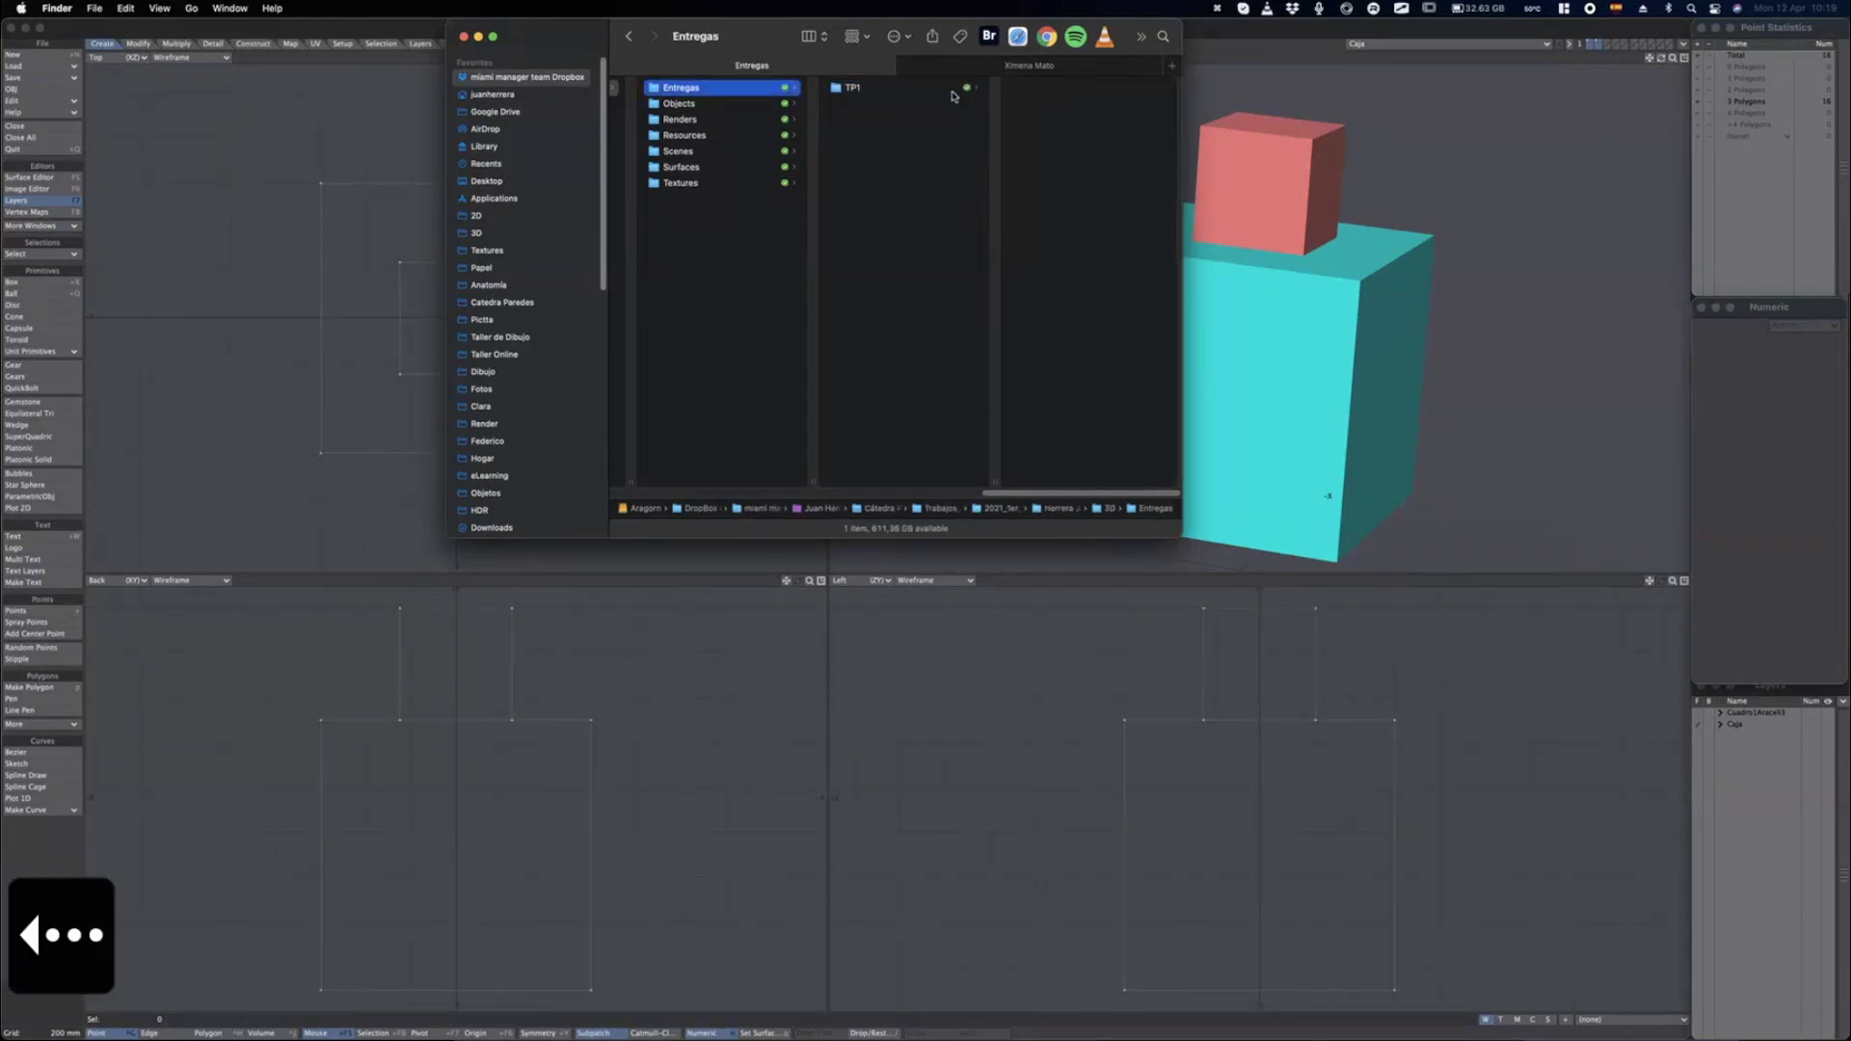
key(Down)
key(Right)
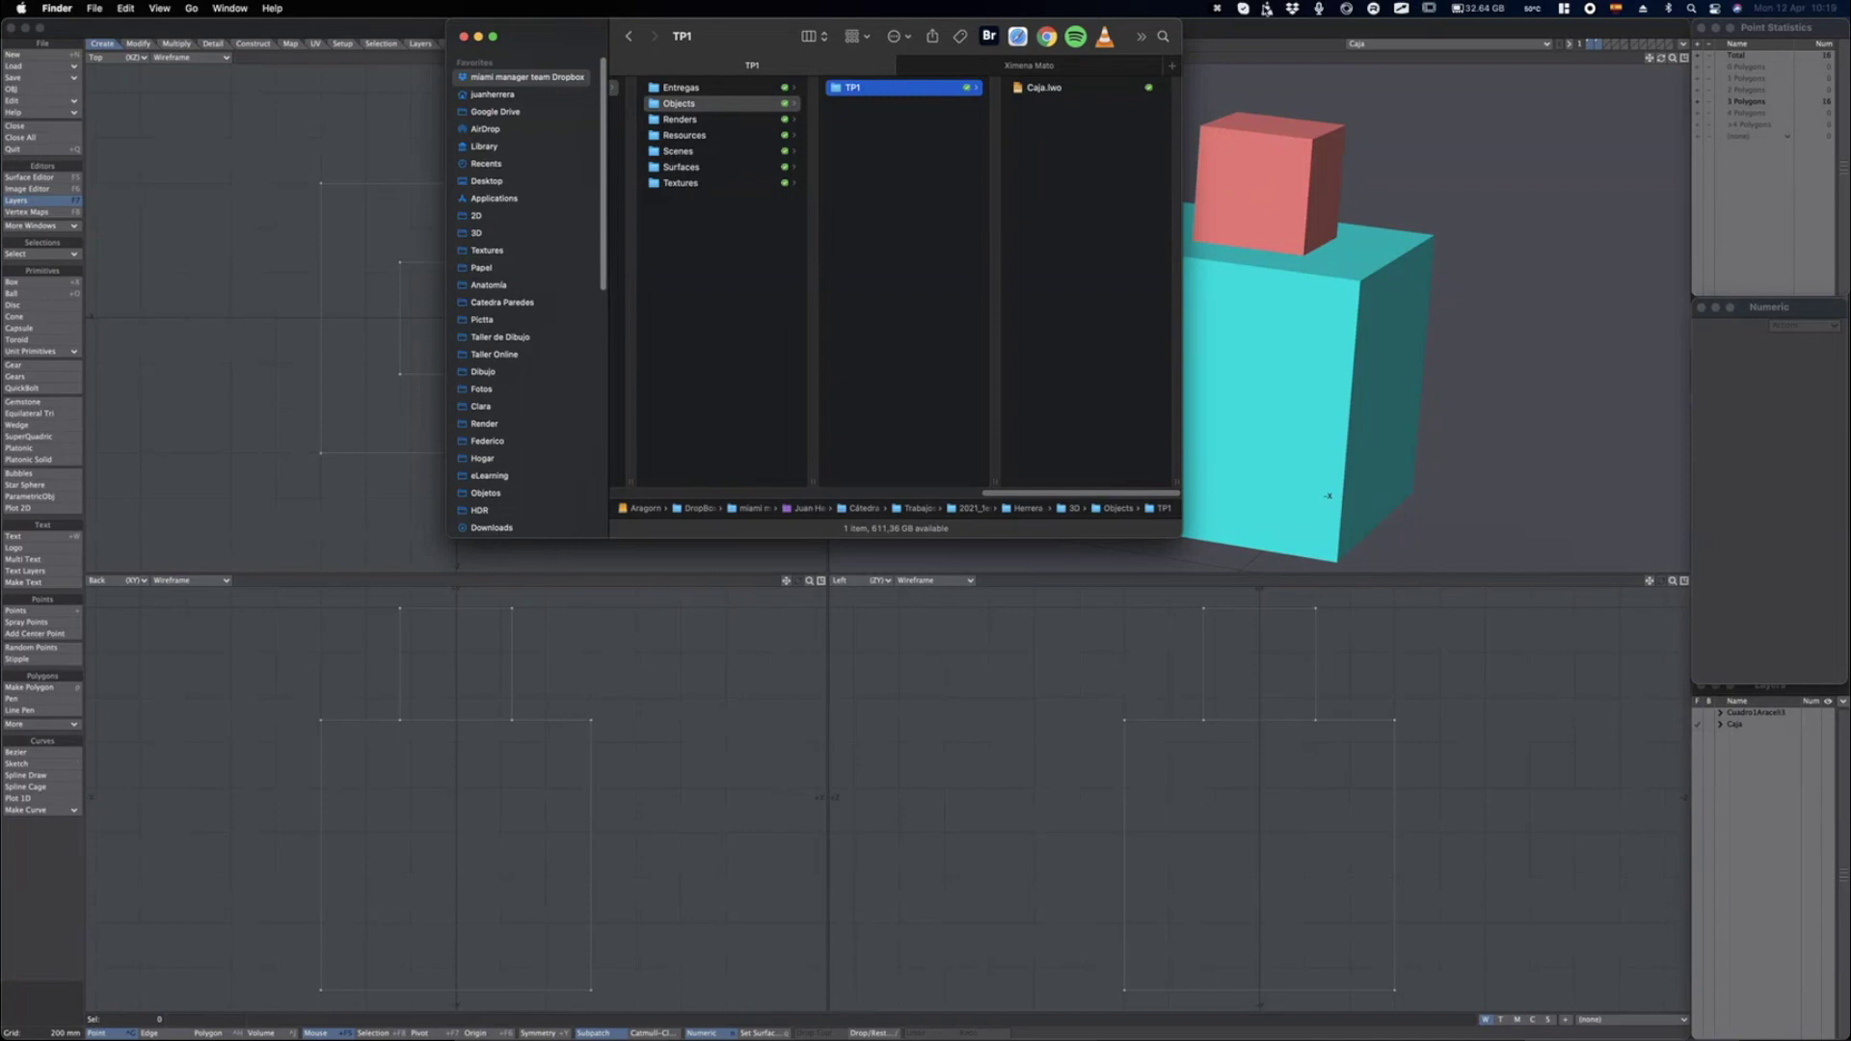
Stop KeyCastr's keystroke casting and open the Renders folder in Finder.
click(1219, 10)
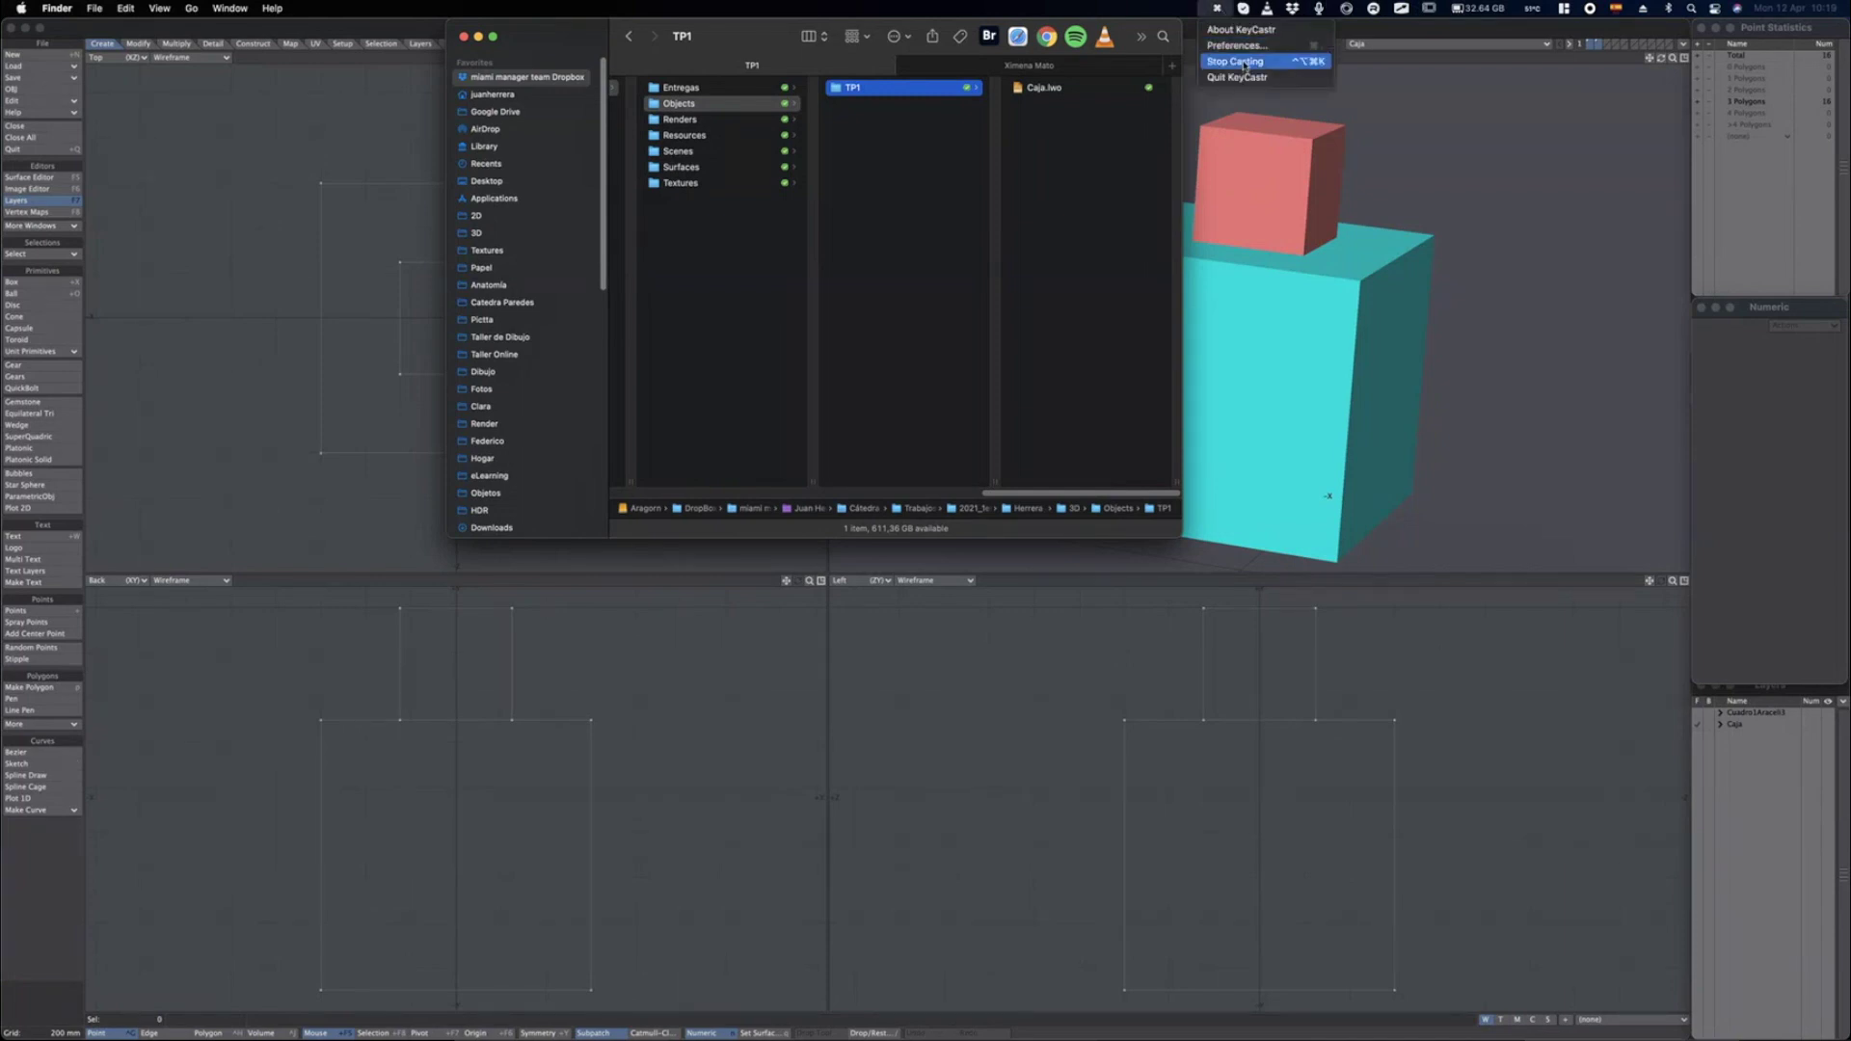
click(1244, 62)
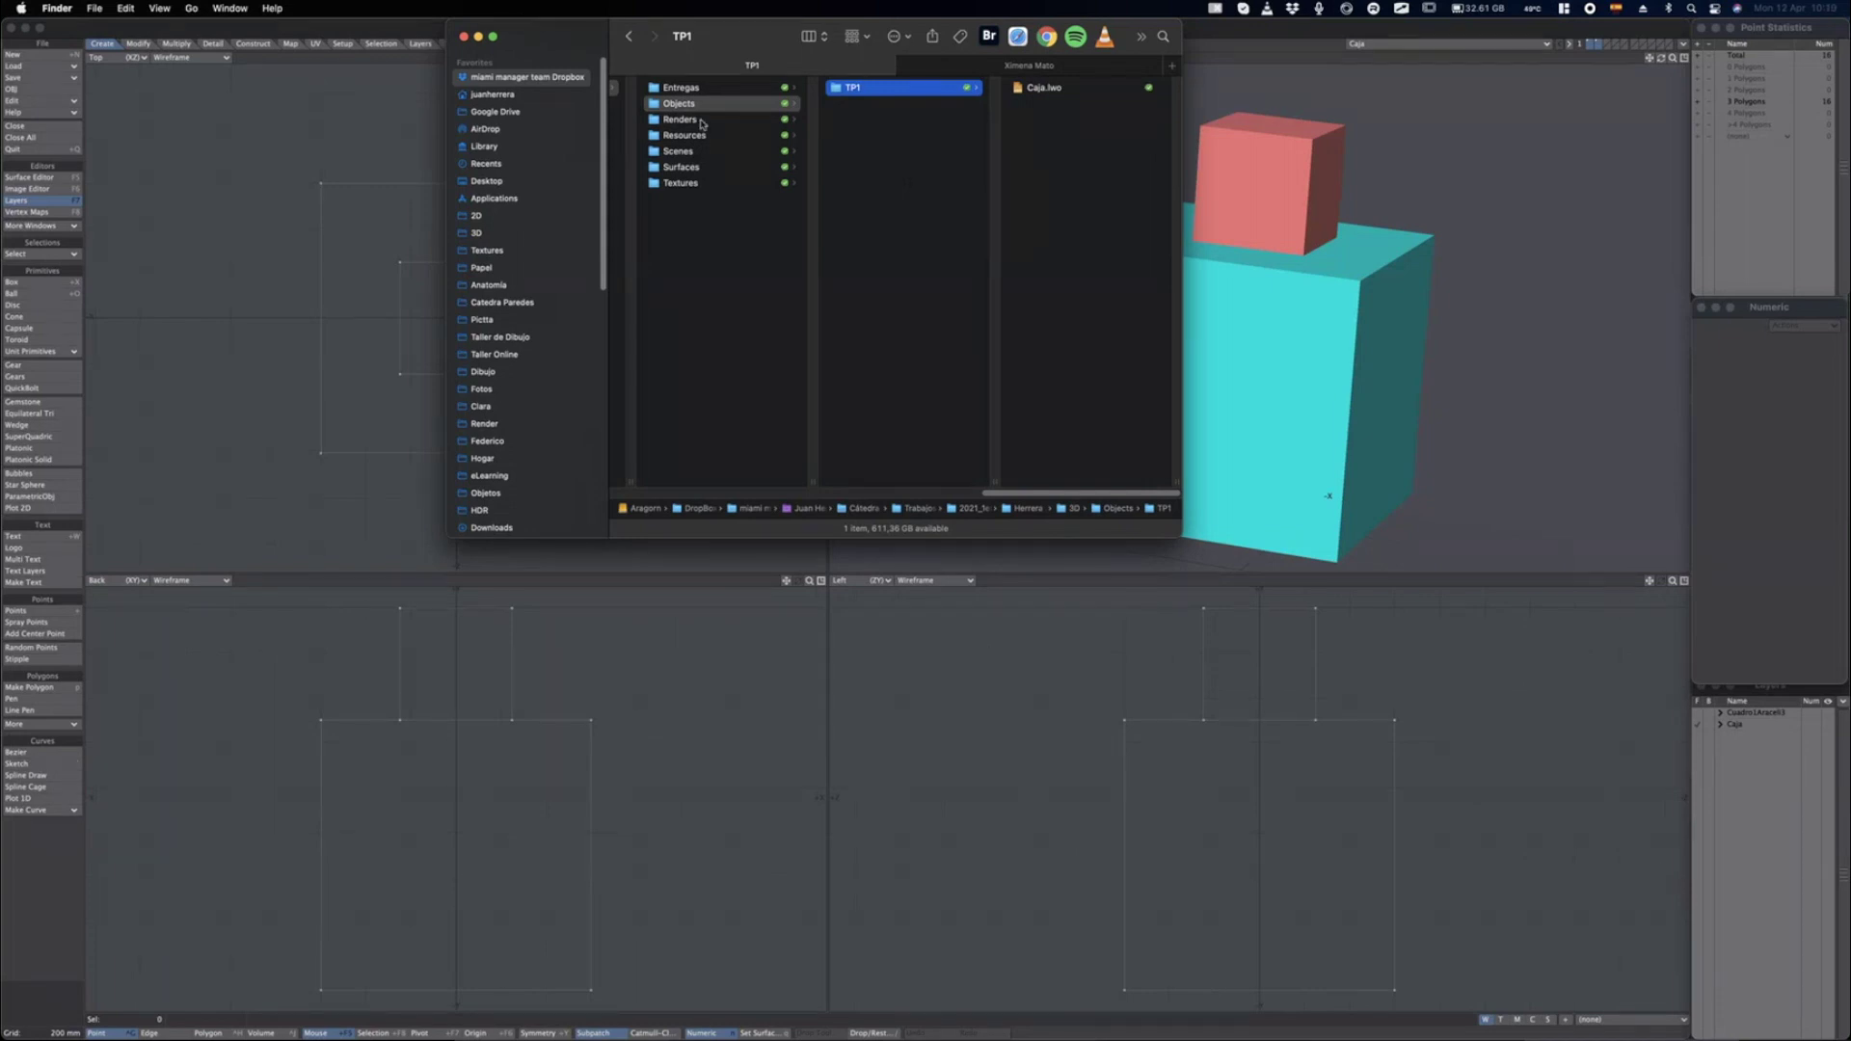
click(737, 121)
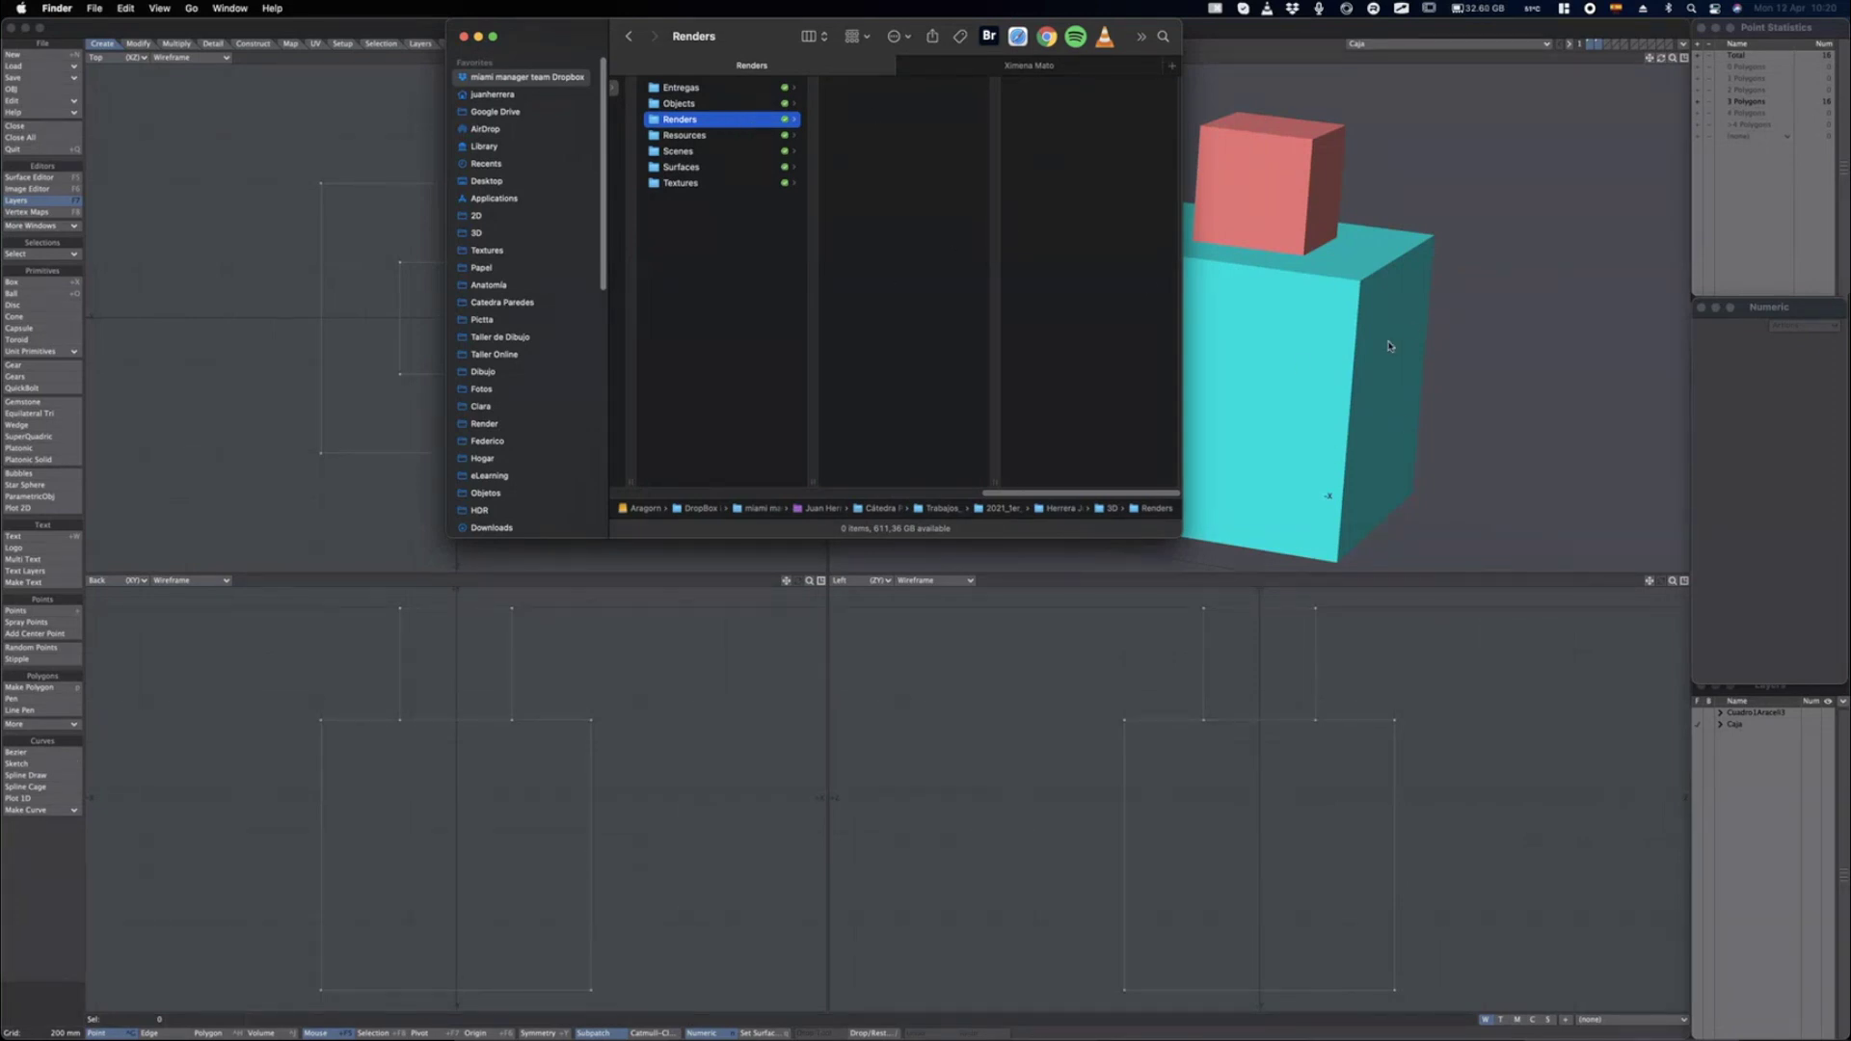
Move the Finder window aside to view the box model in Modeler, and return to the Renders folder.
drag(924, 54, 777, 383)
click(1202, 57)
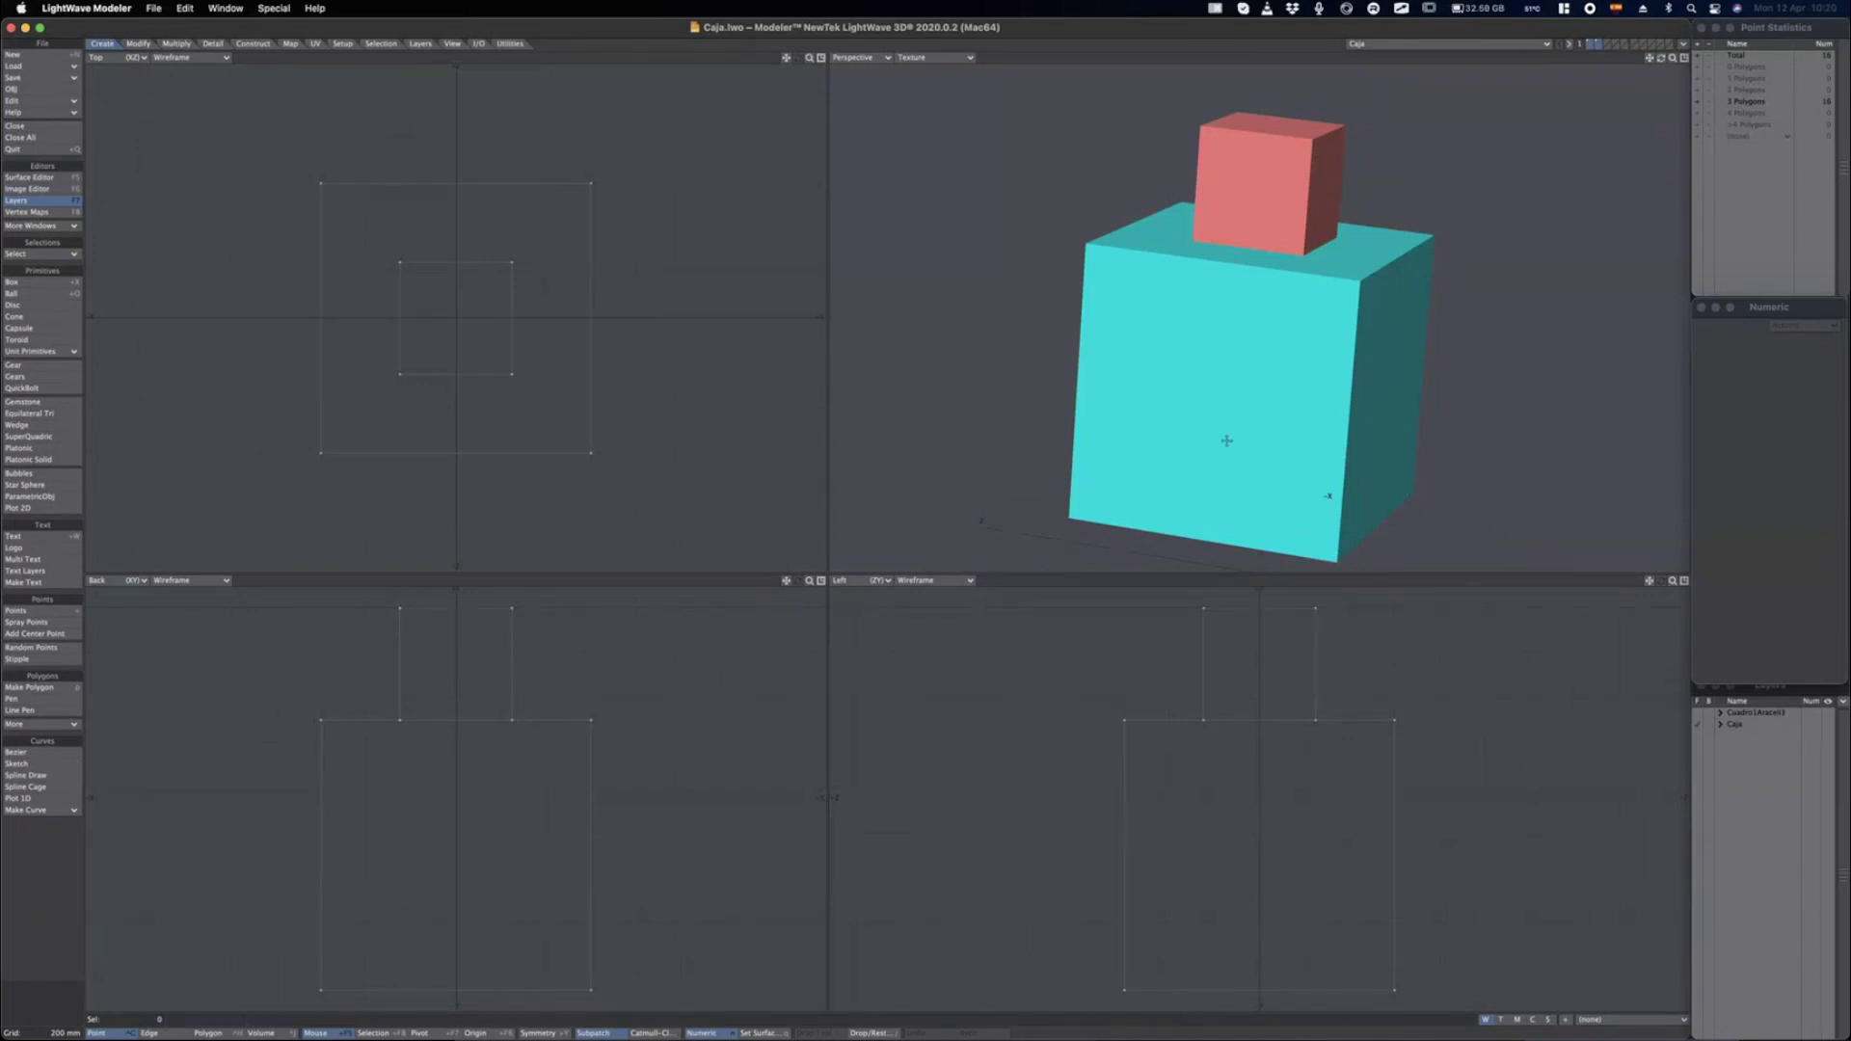
key(super+Tab)
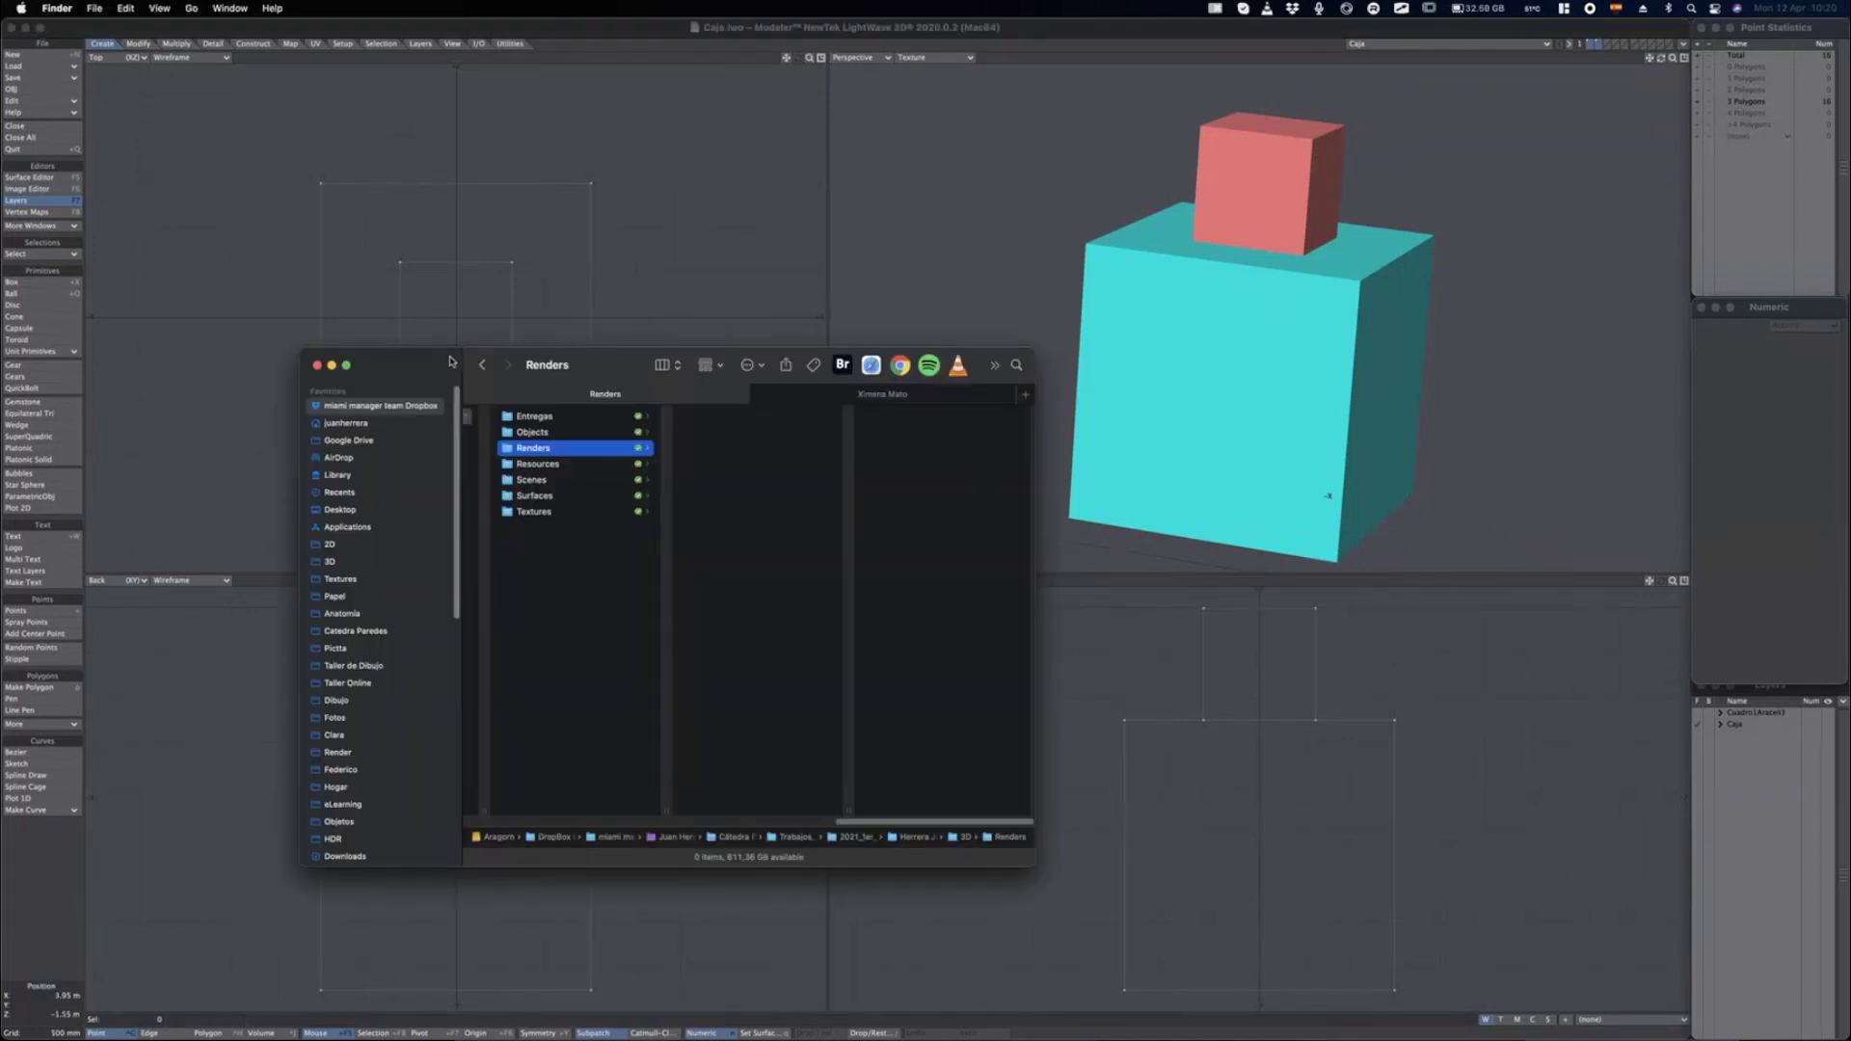
drag(451, 368, 635, 301)
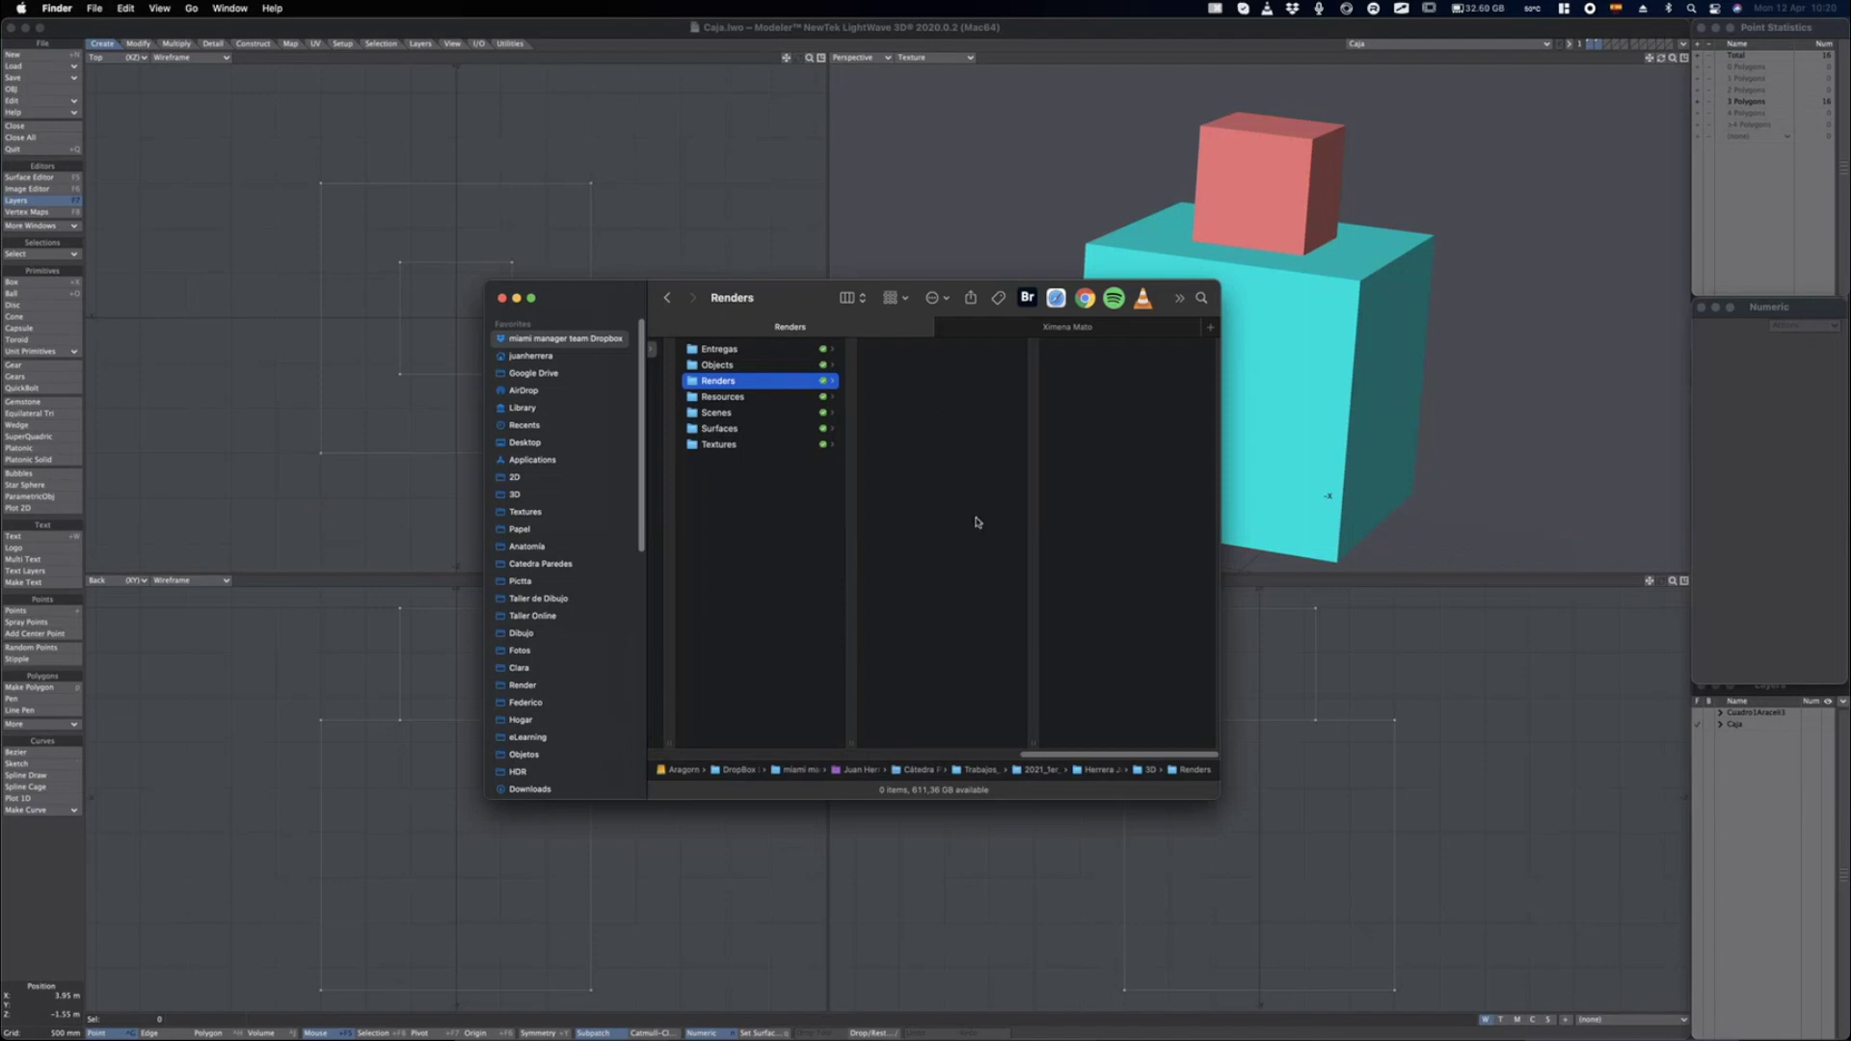
Go through the Resources, Scenes, Surfaces and Textures folders, keeping the Finder window clear of the box model.
click(789, 398)
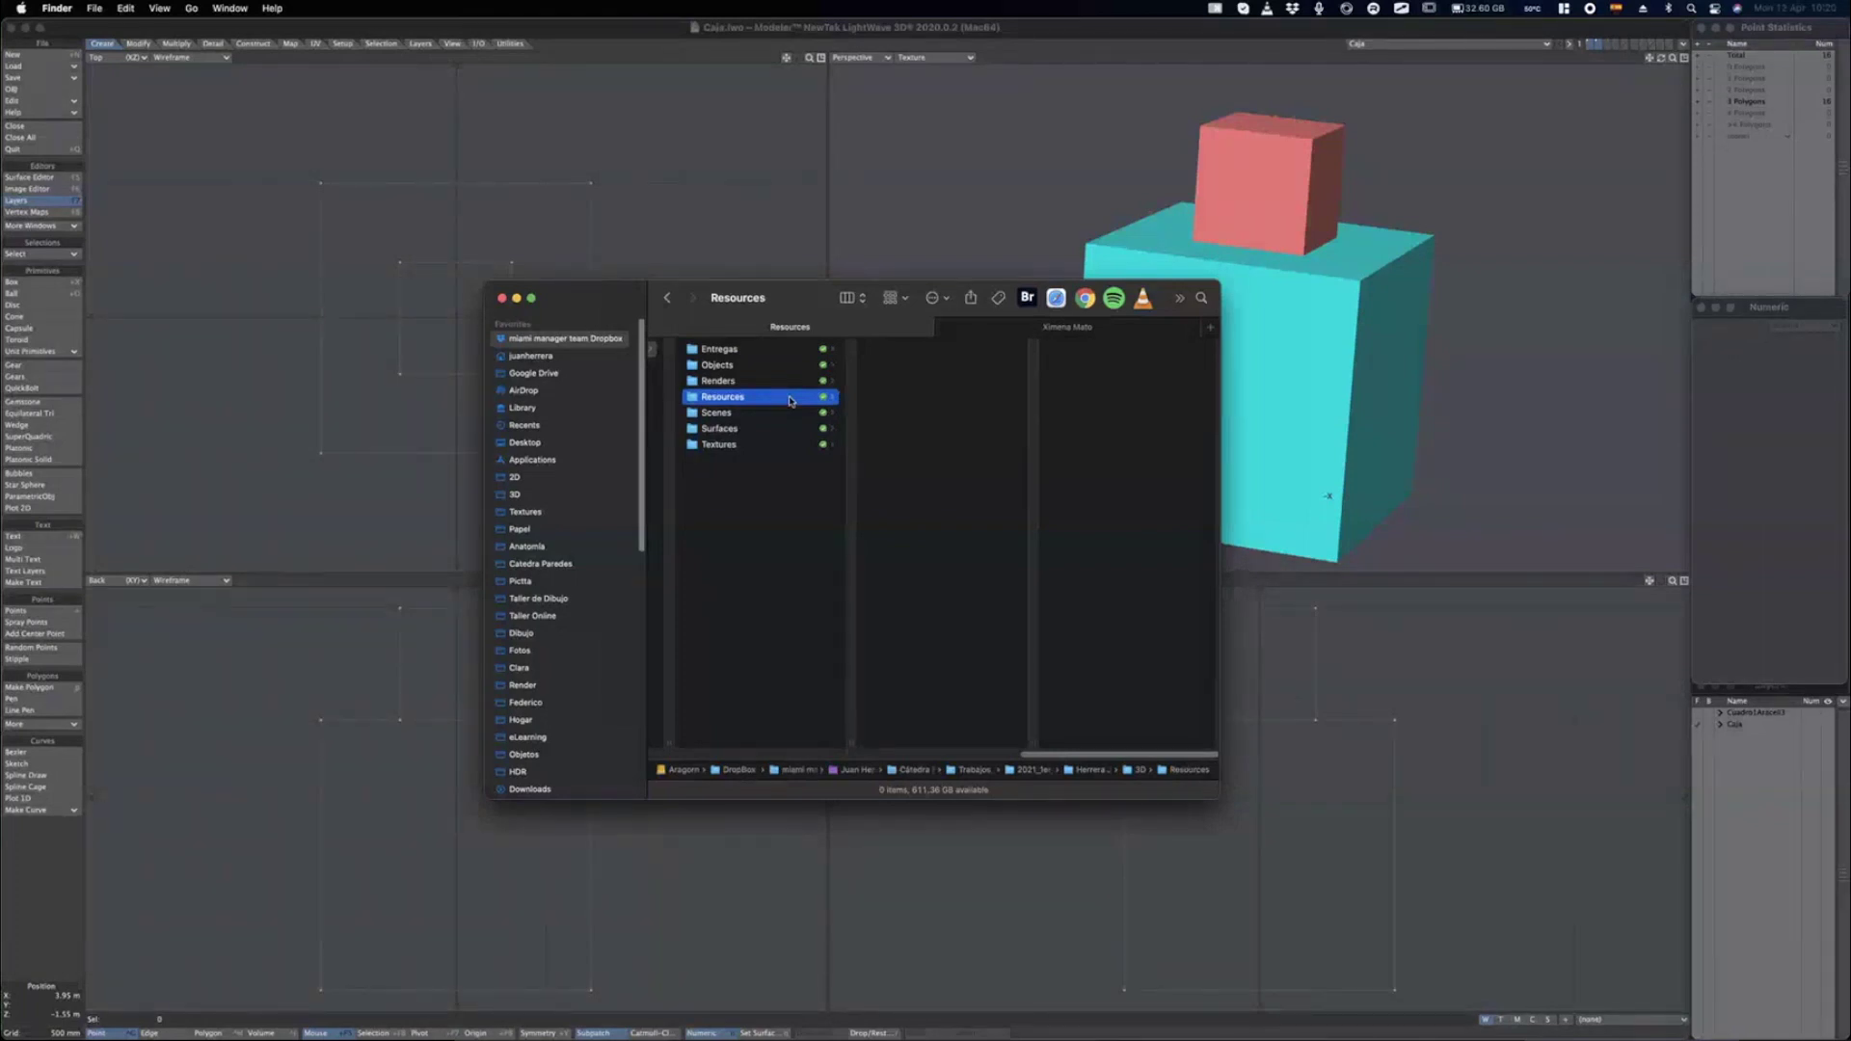
drag(755, 306, 243, 184)
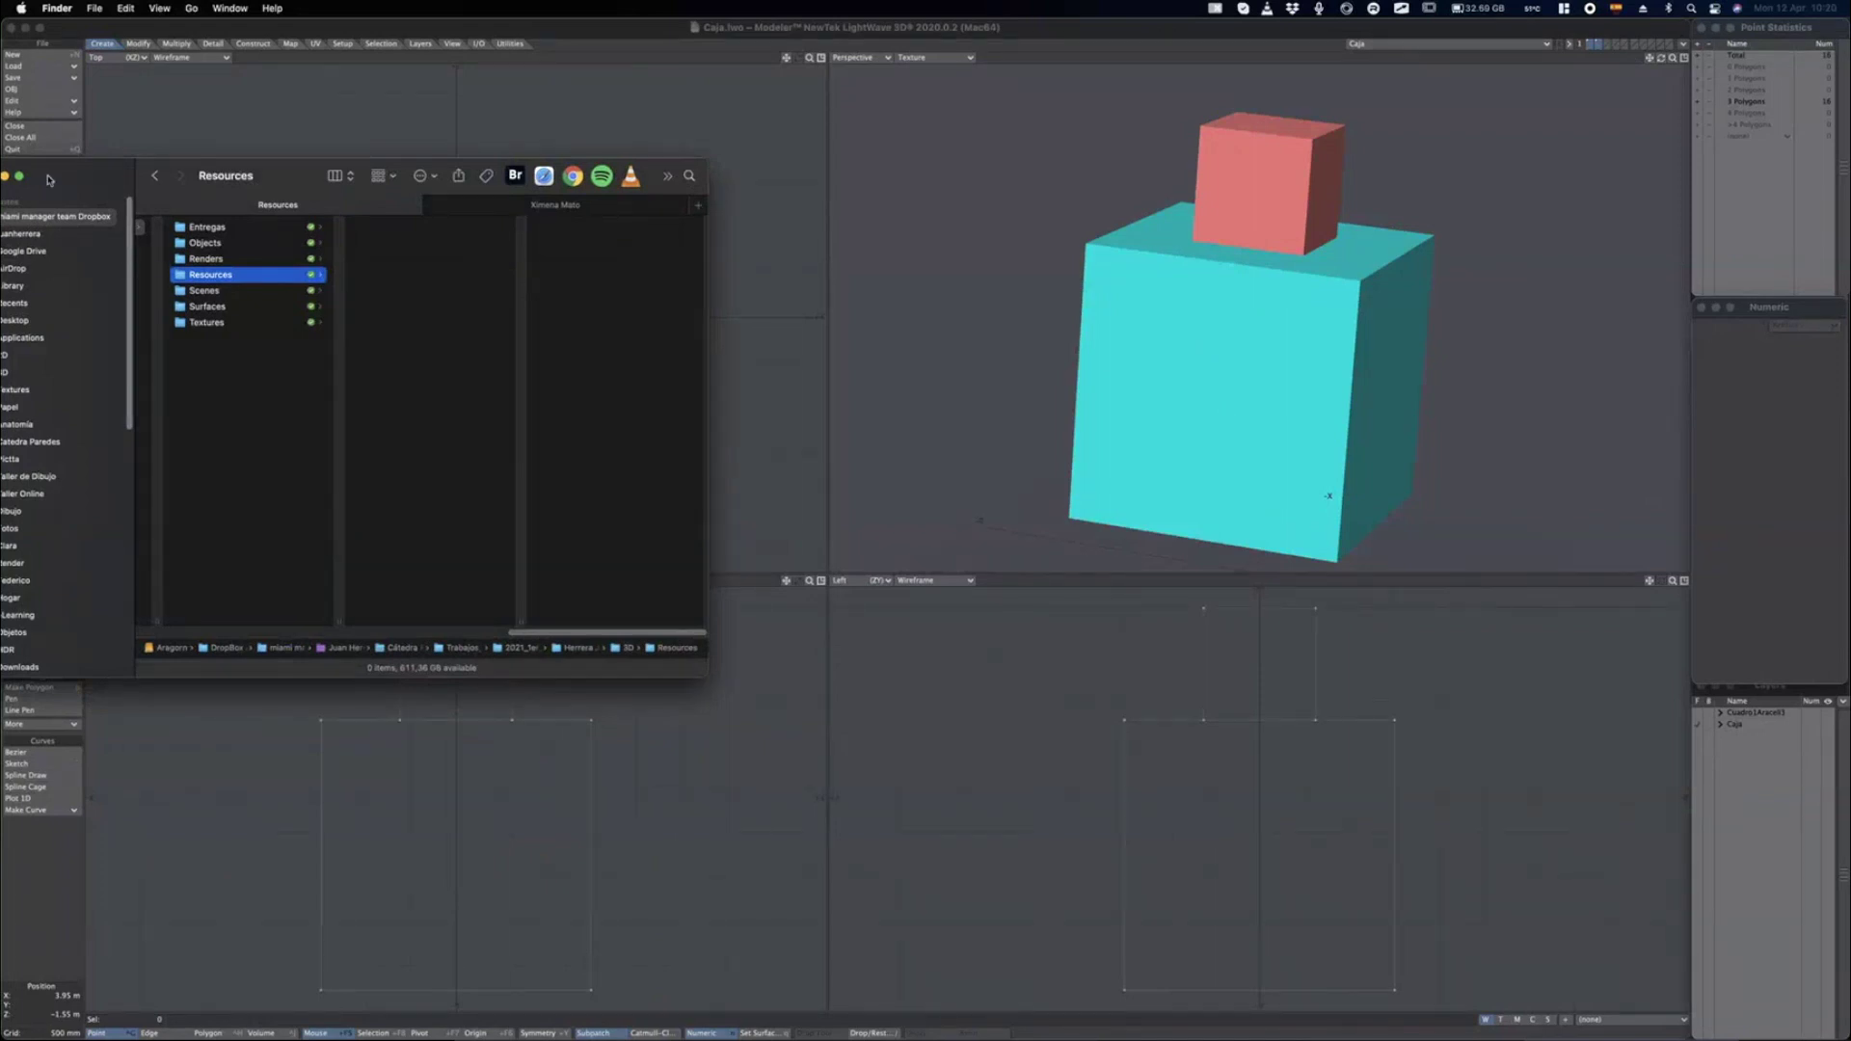
drag(126, 186, 288, 210)
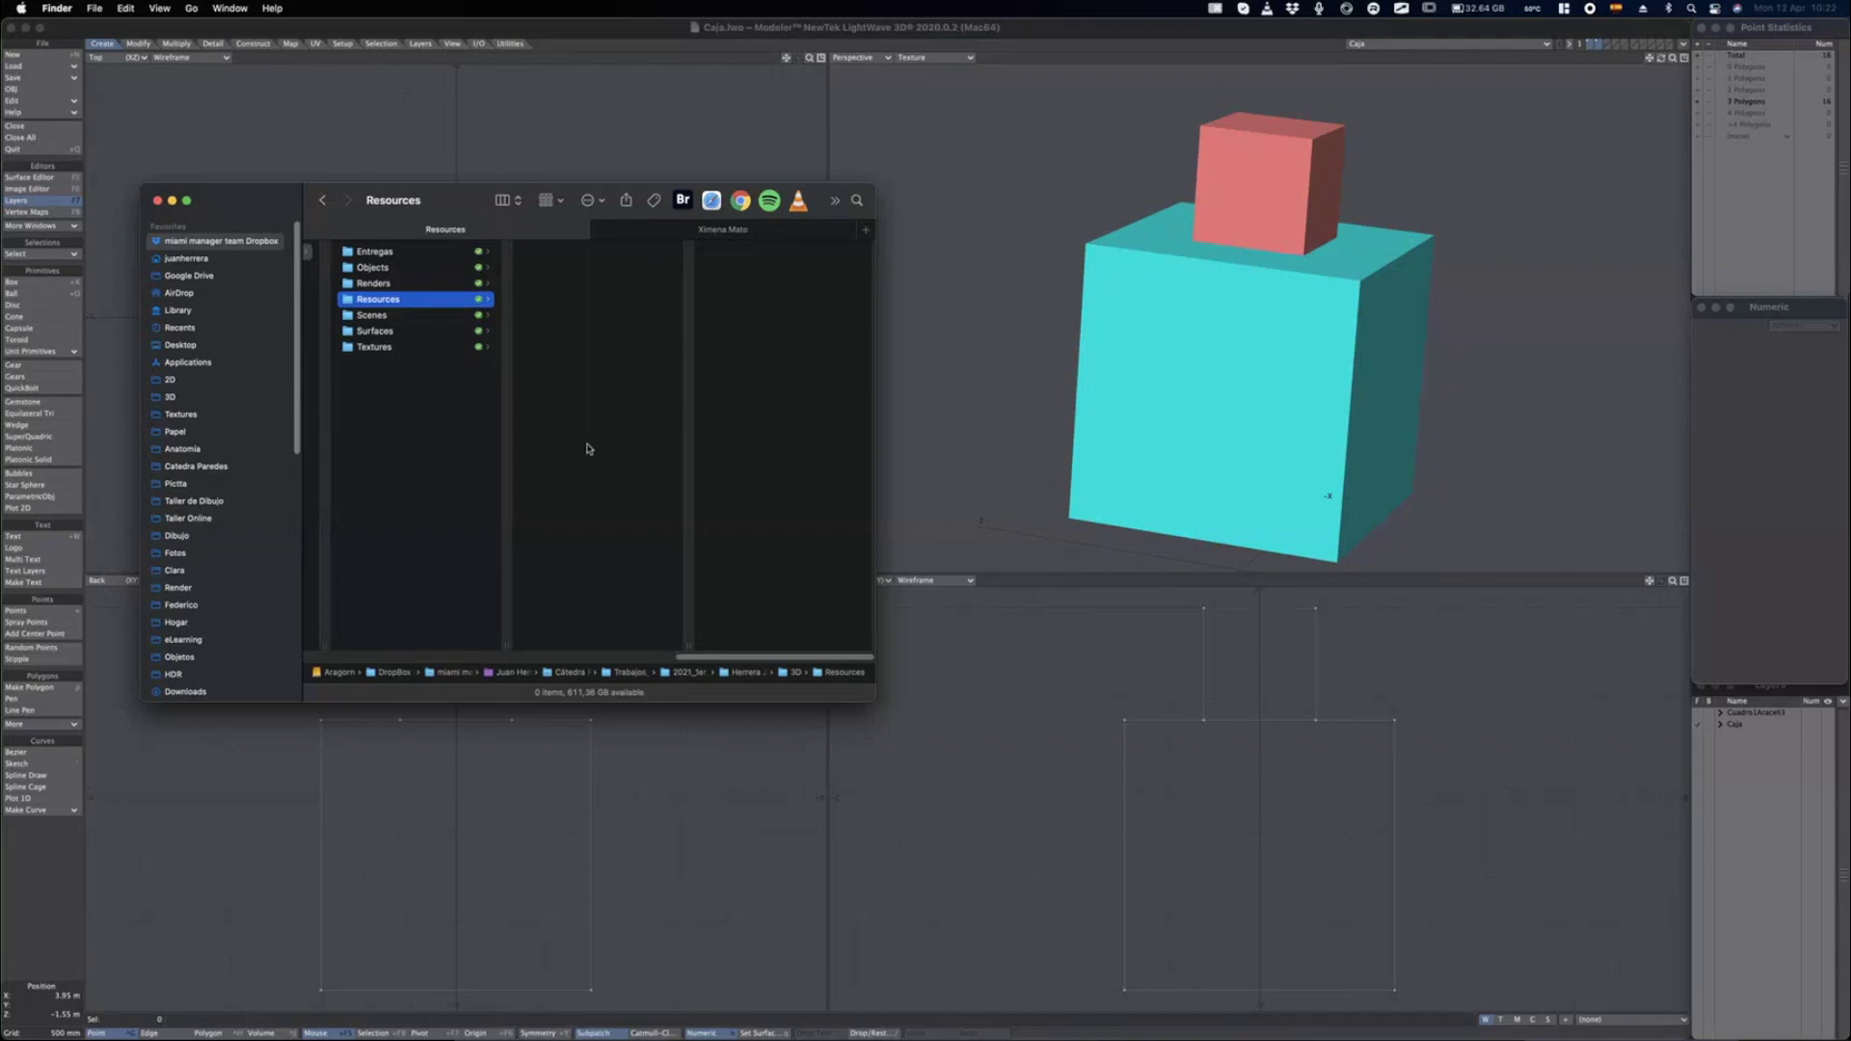
key(Down)
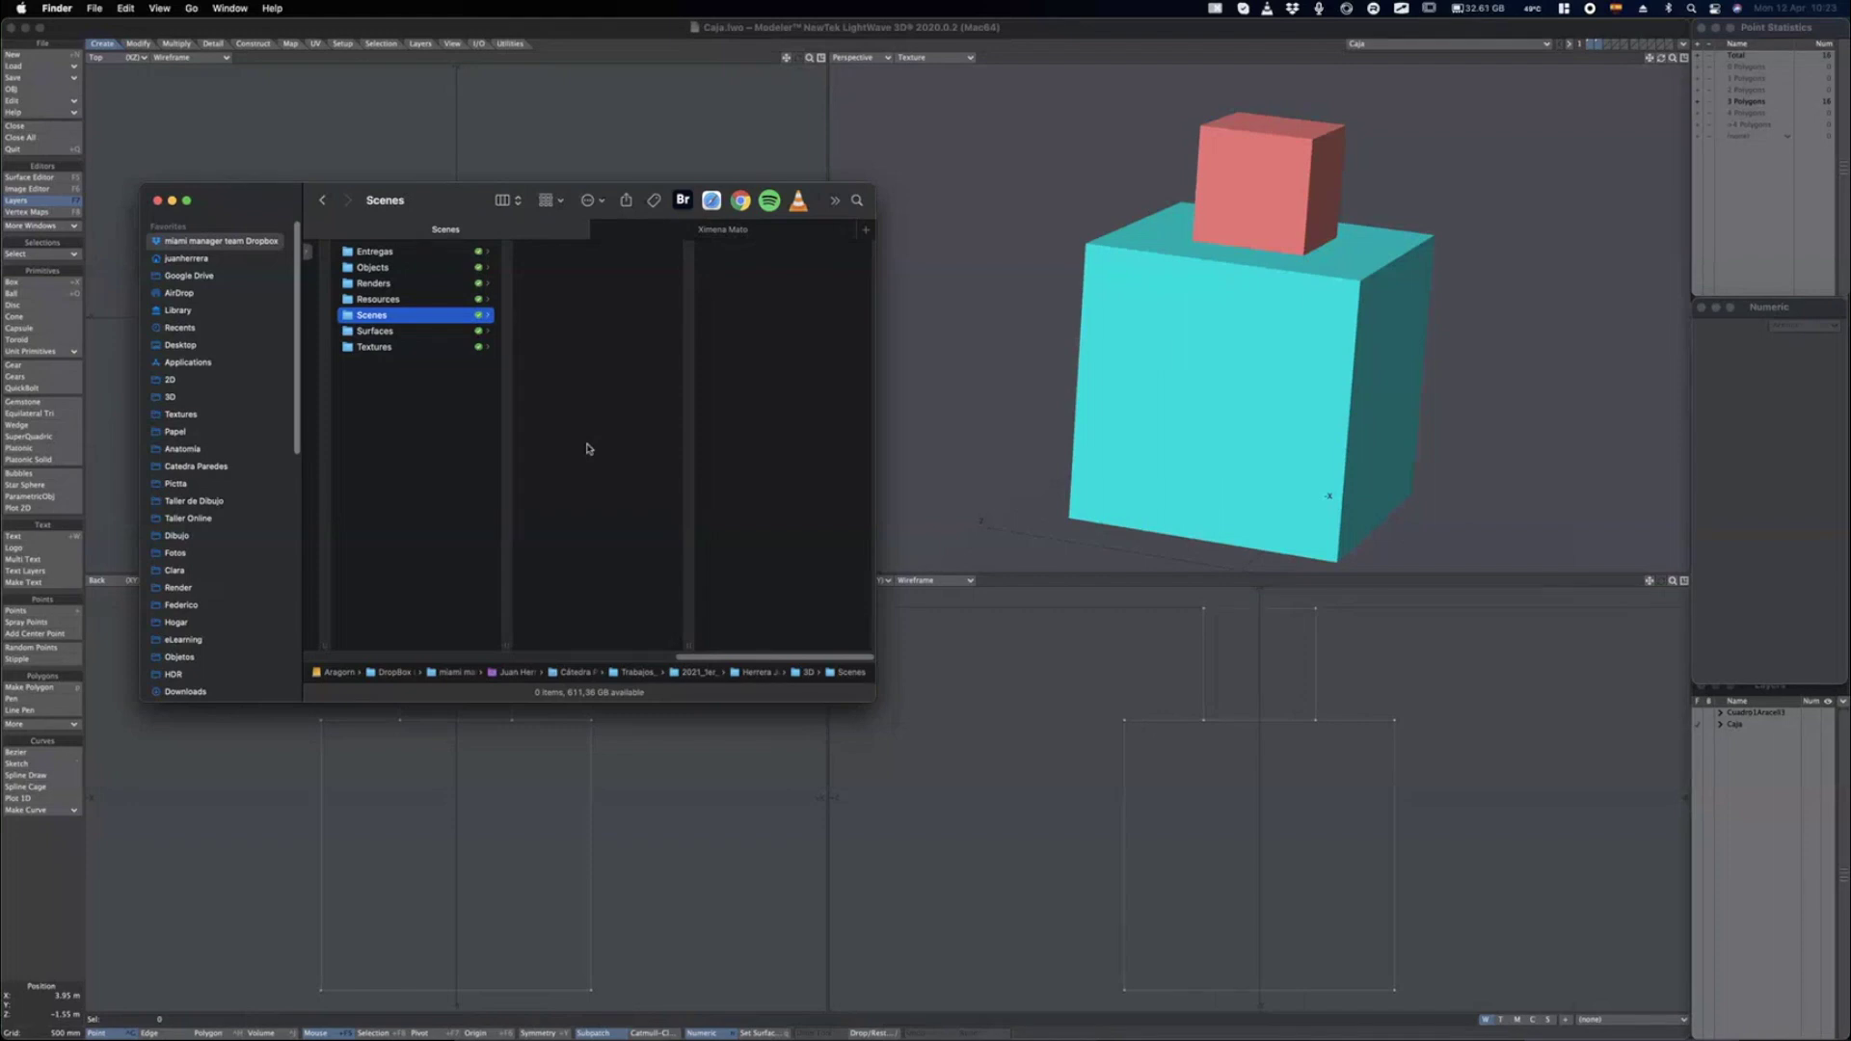
key(Down)
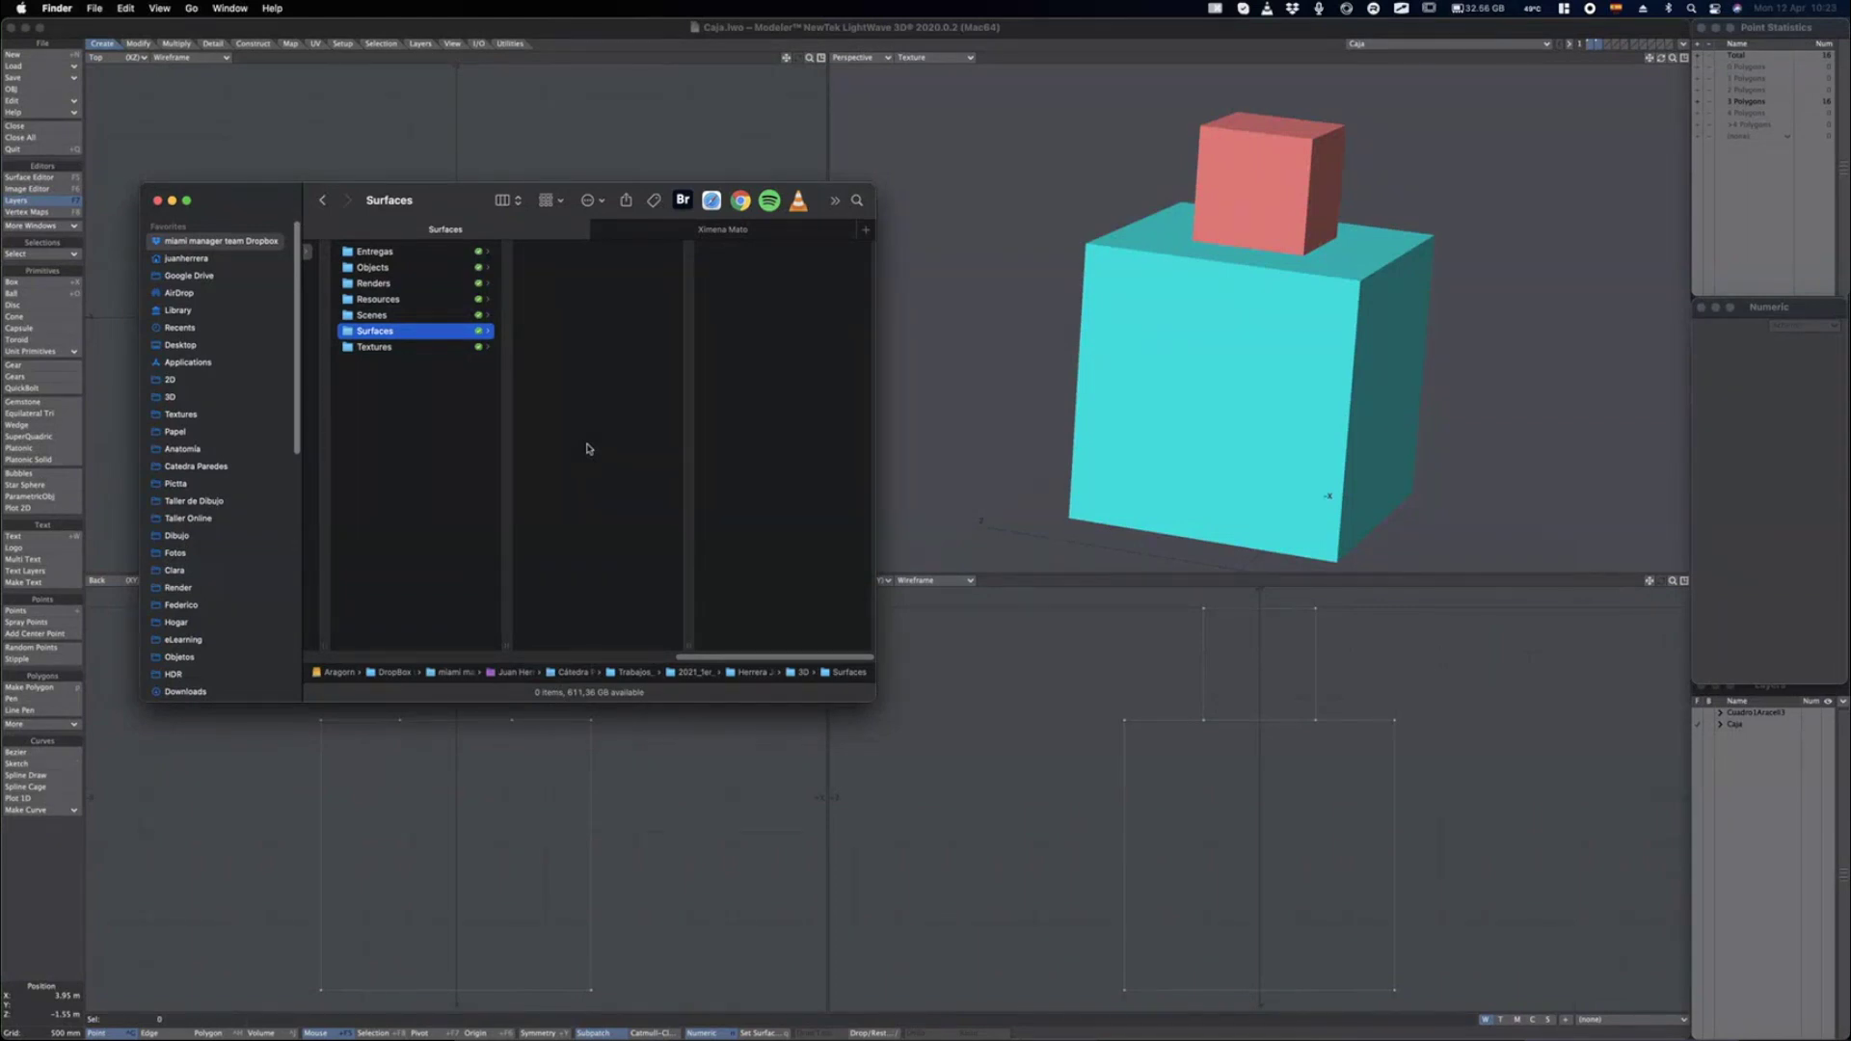
key(Down)
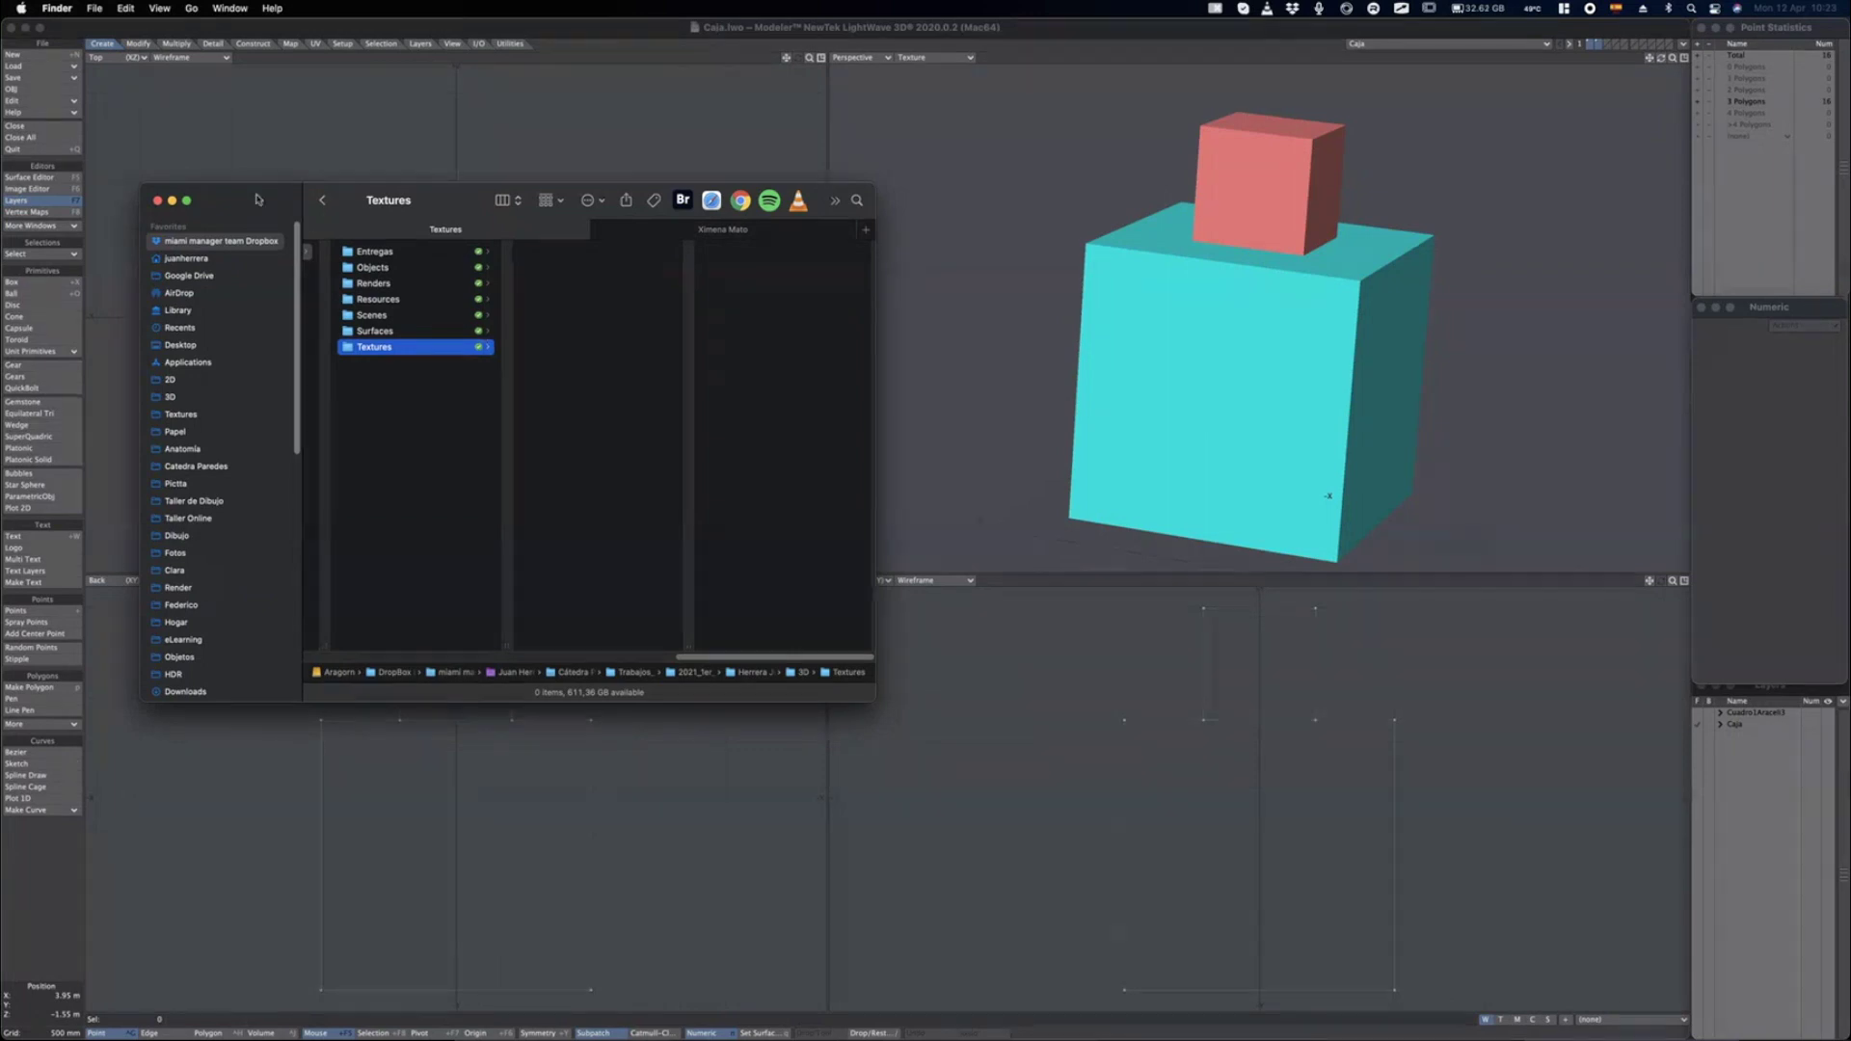
Enlarge the Finder window to show the parent folders and go back up to the 2021_1er_CUAT folder.
drag(258, 200, 356, 181)
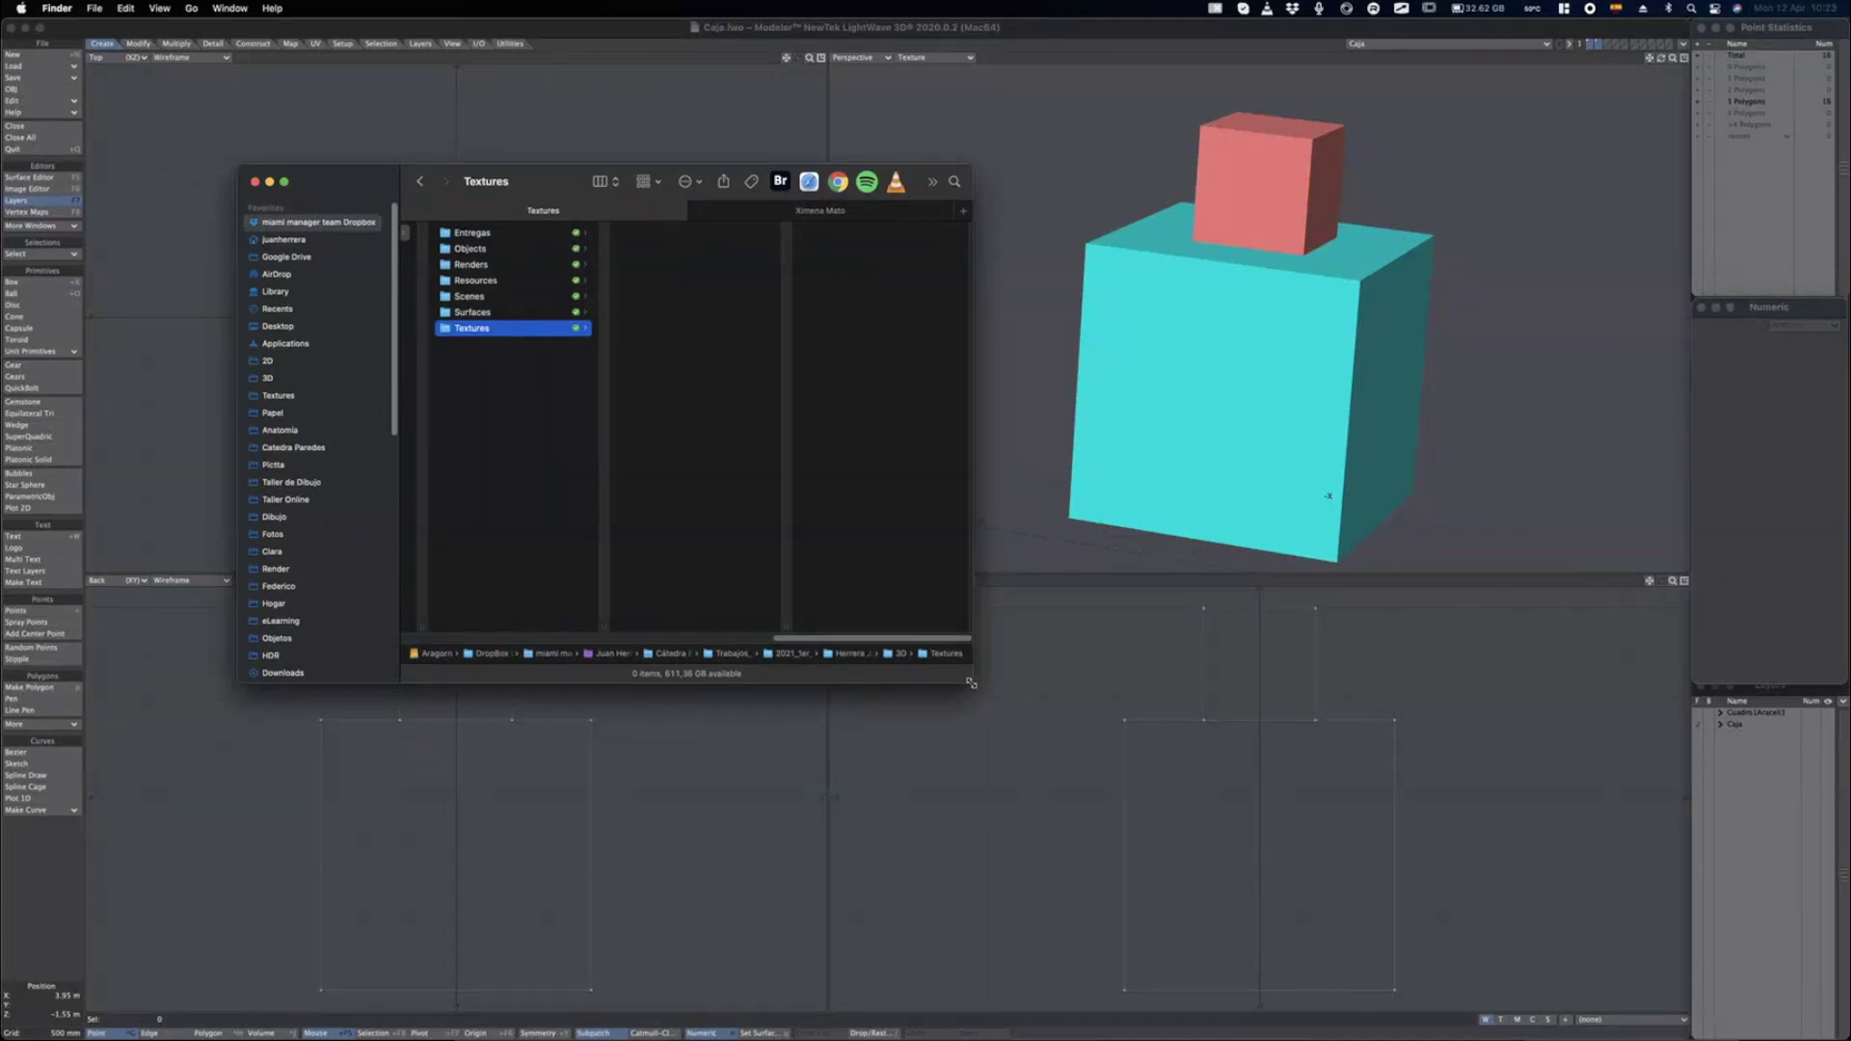
drag(971, 683, 1515, 835)
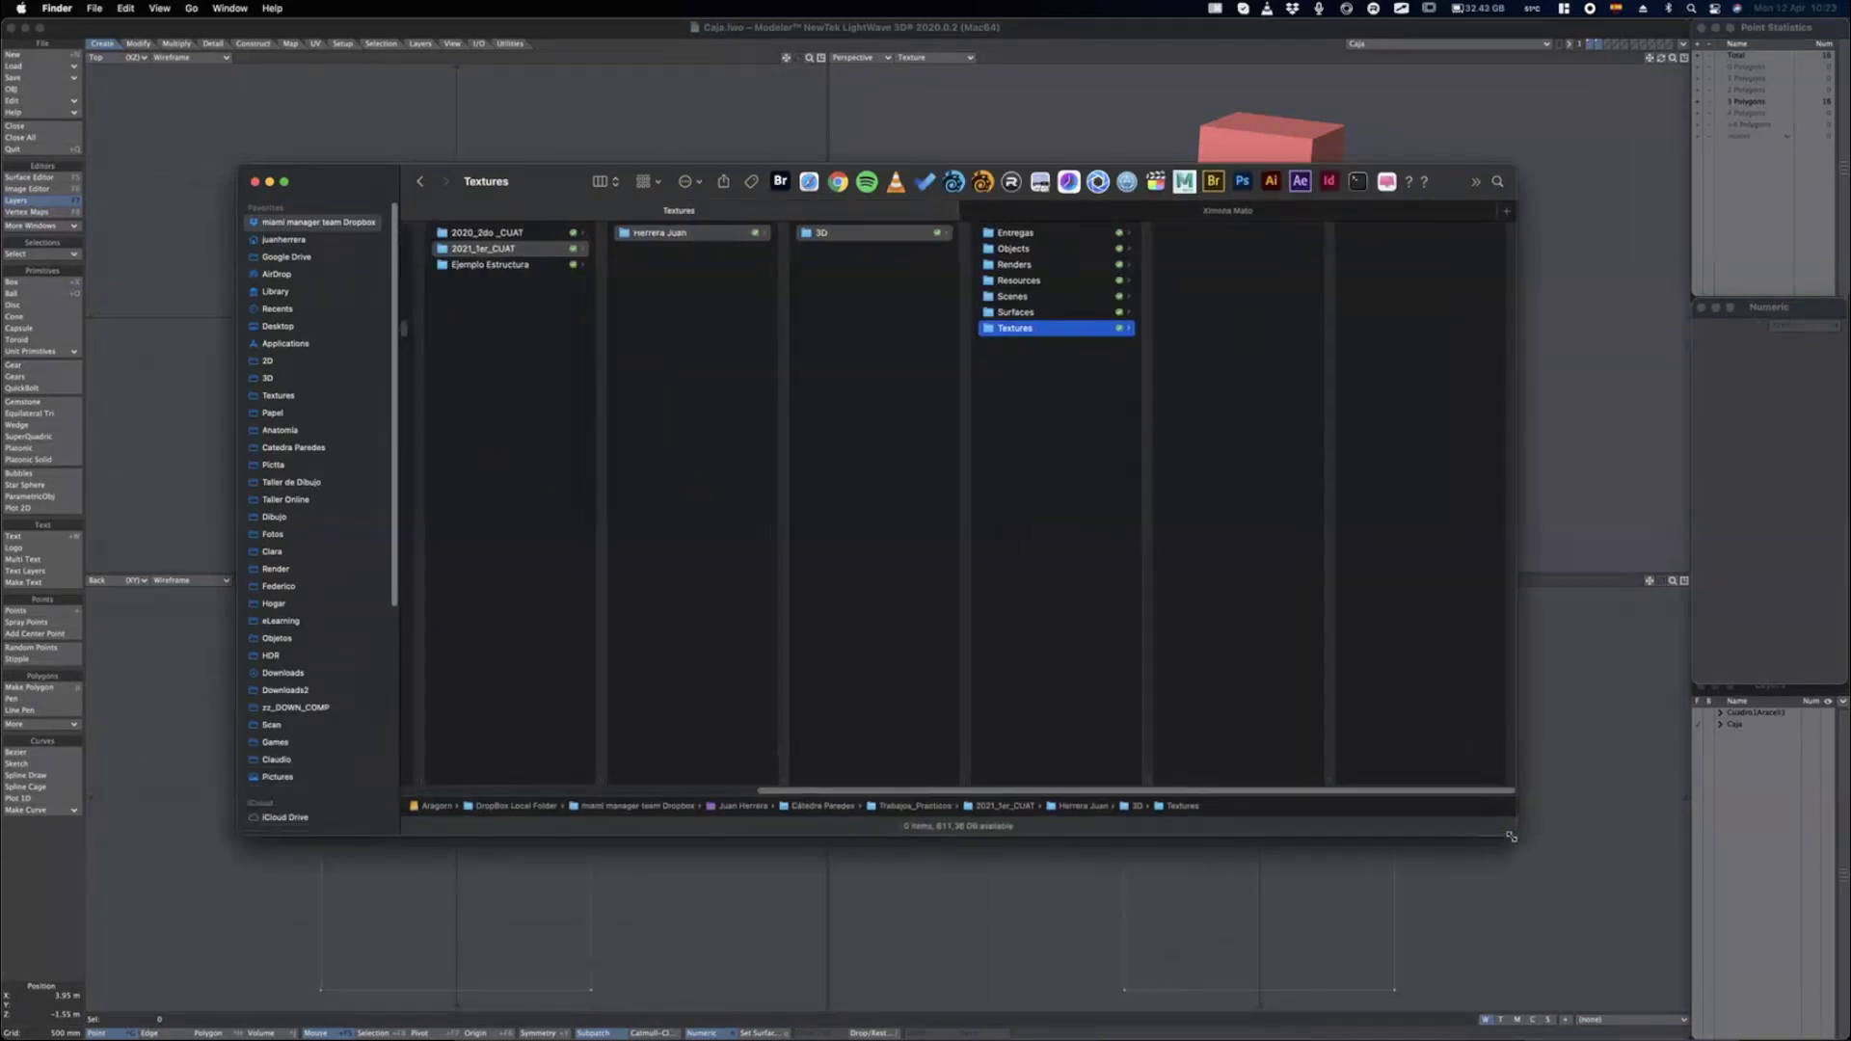
click(677, 299)
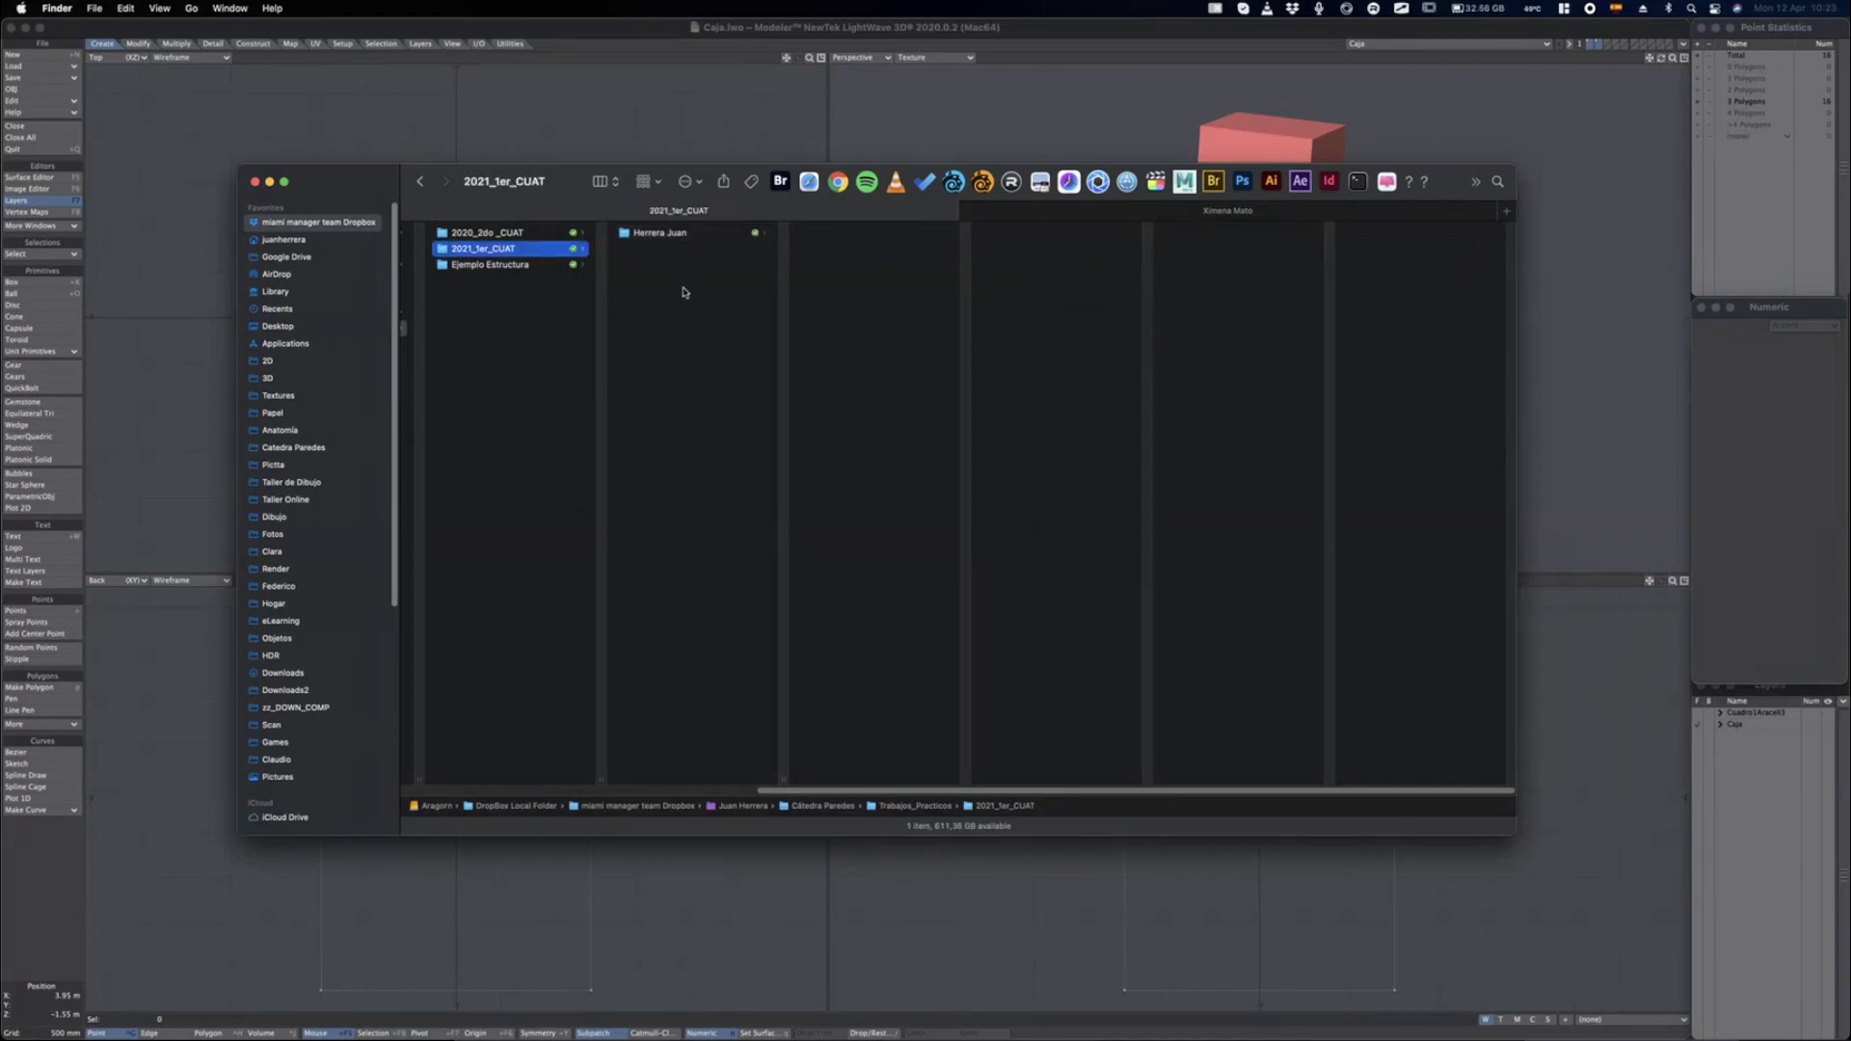
Close the Finder window showing the 2021_1er_CUAT folder and return to the box model in Modeler.
right_click(674, 271)
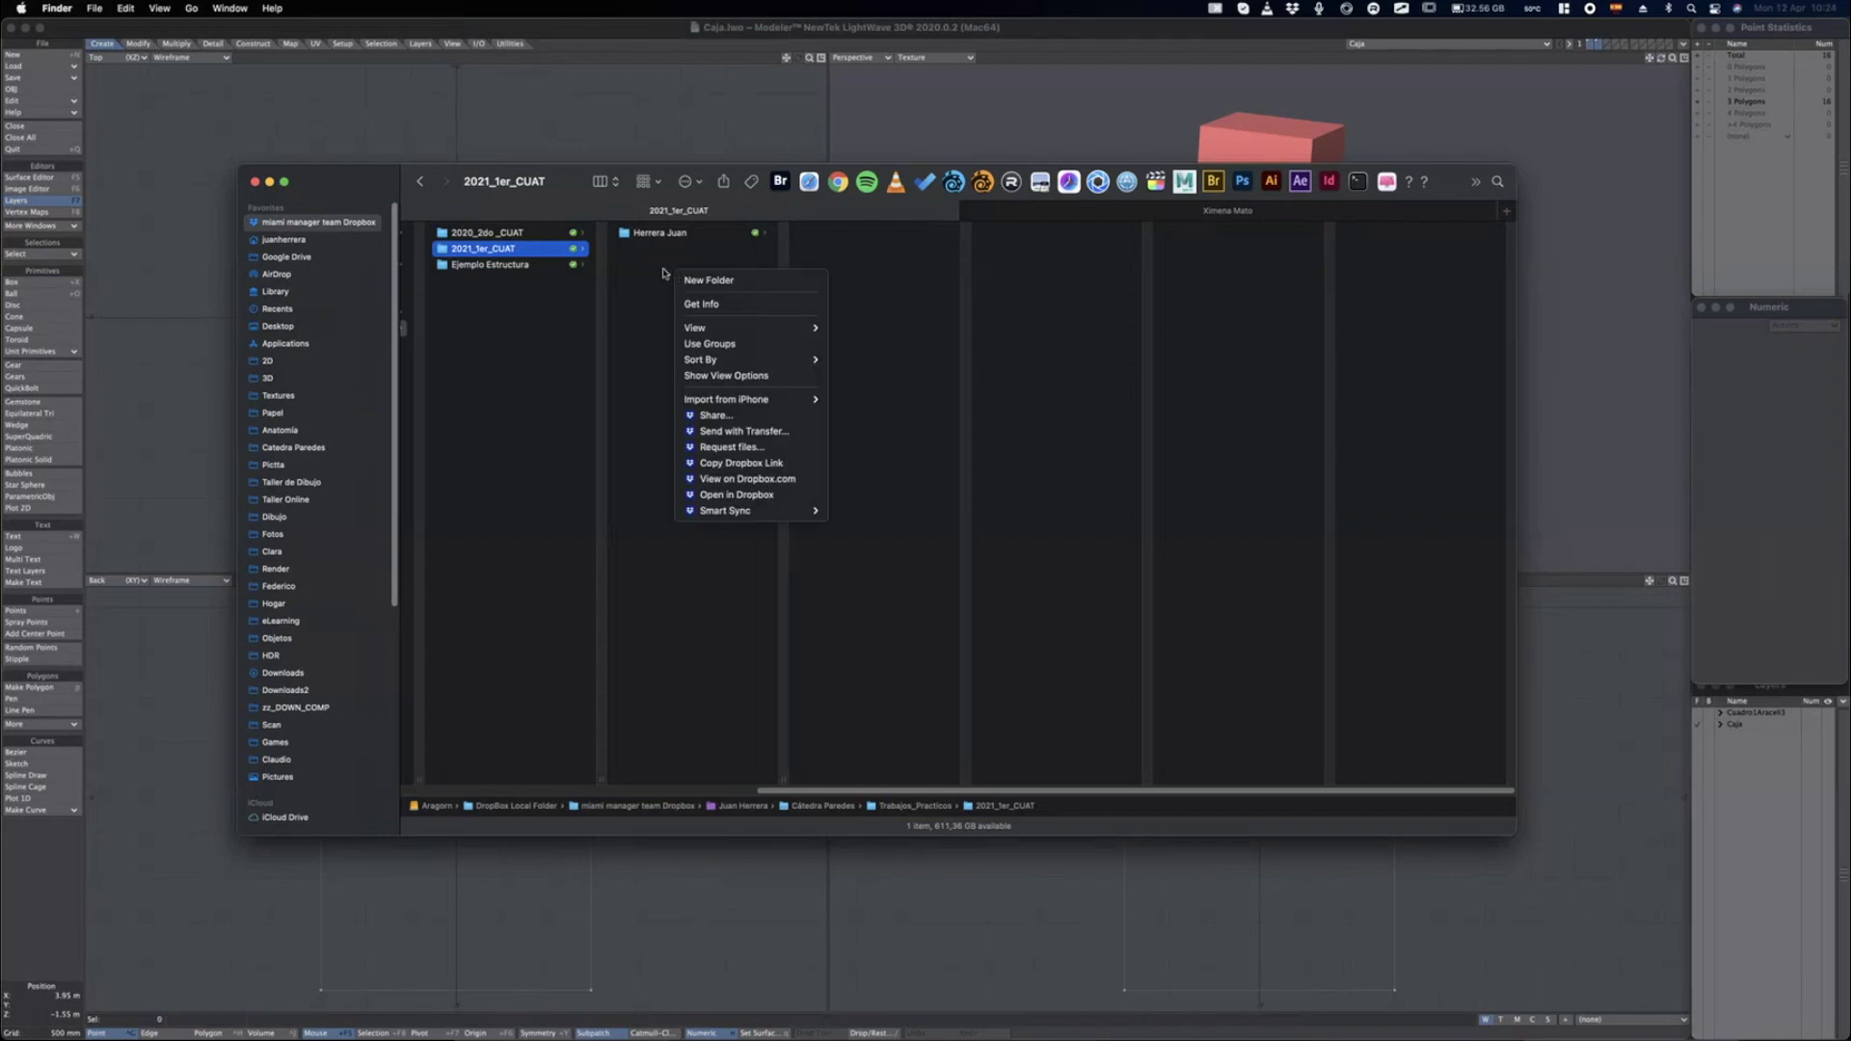
click(568, 250)
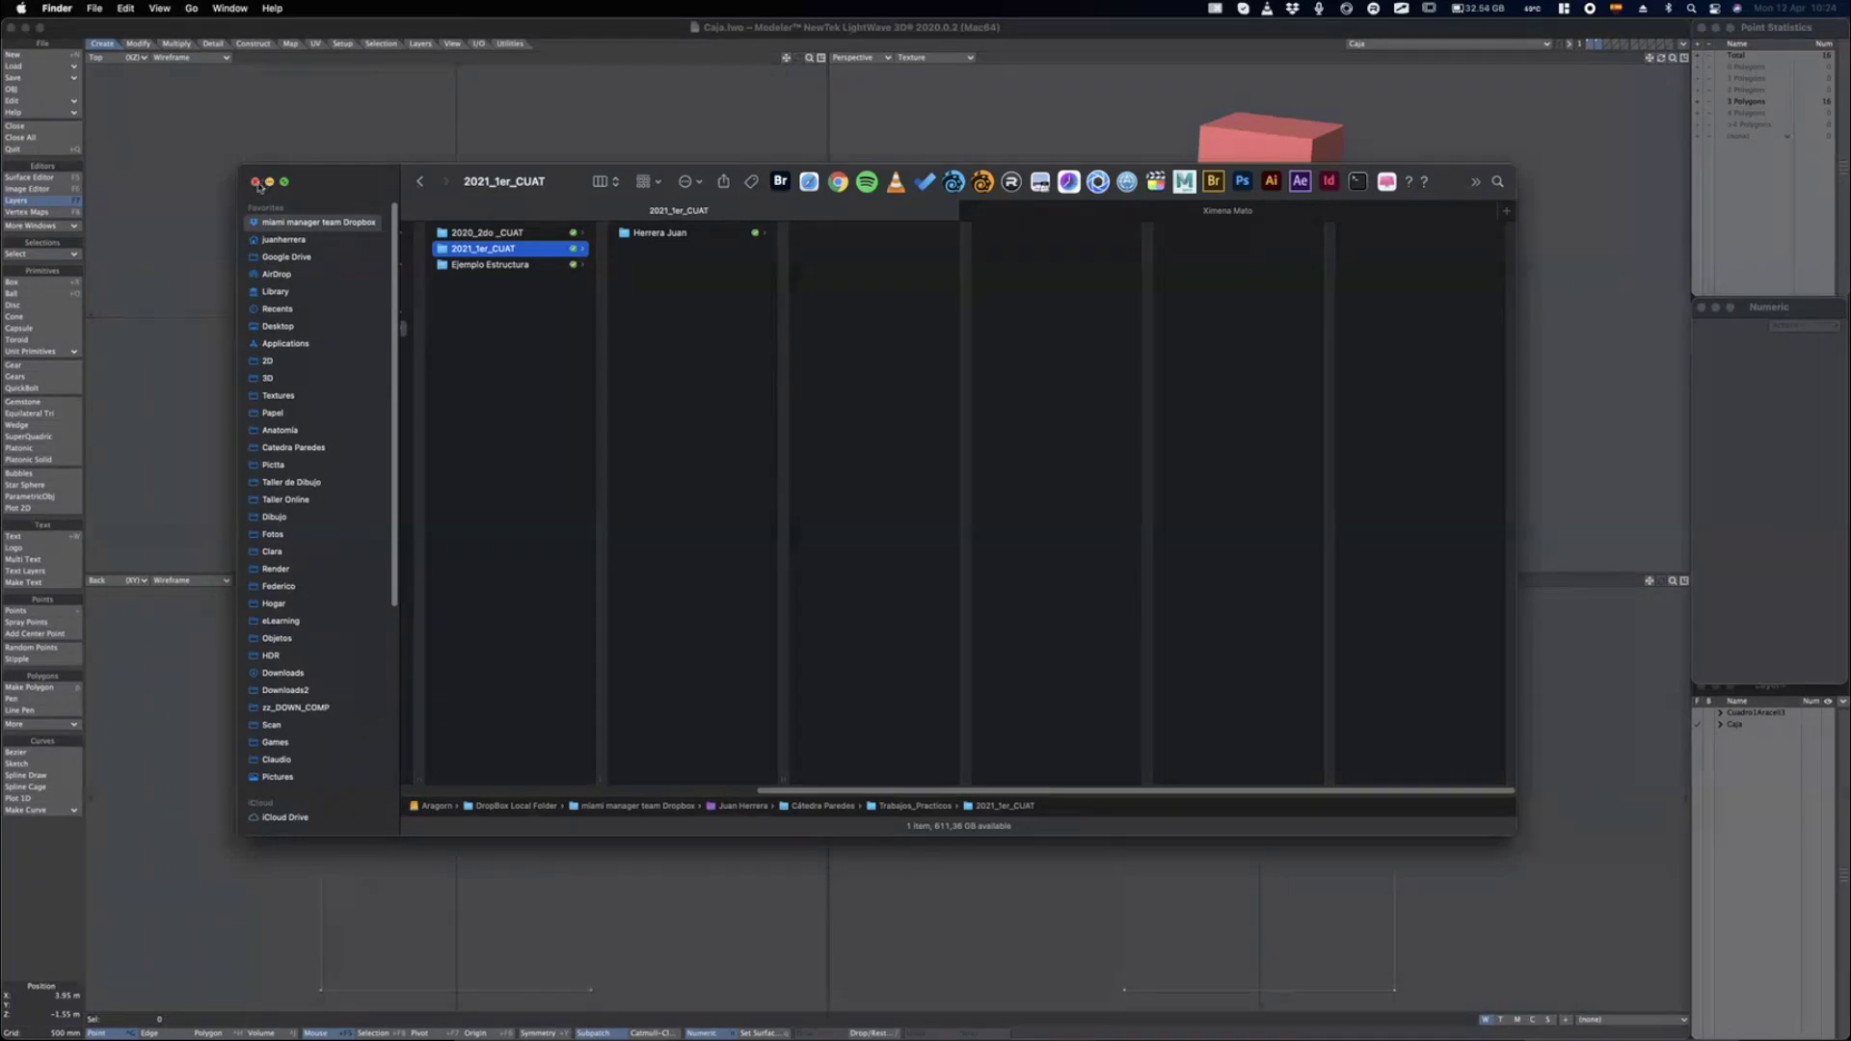
click(259, 181)
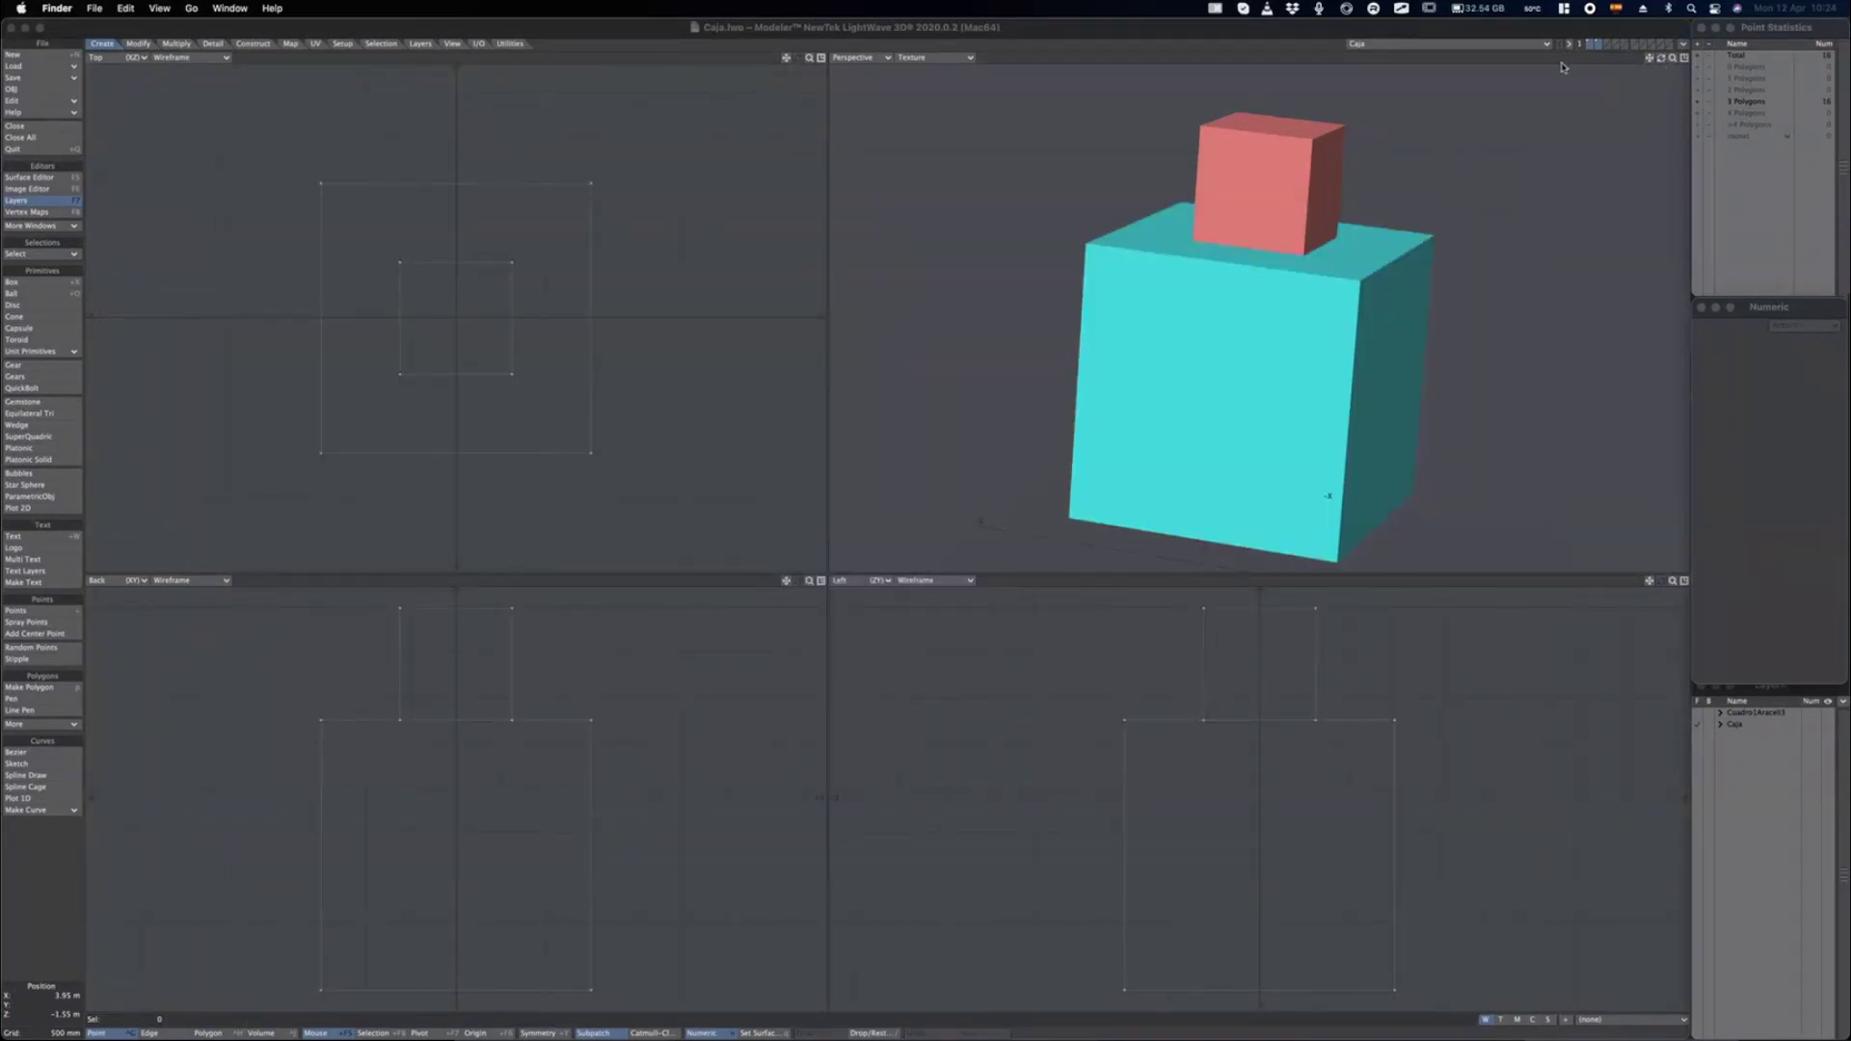
click(1230, 53)
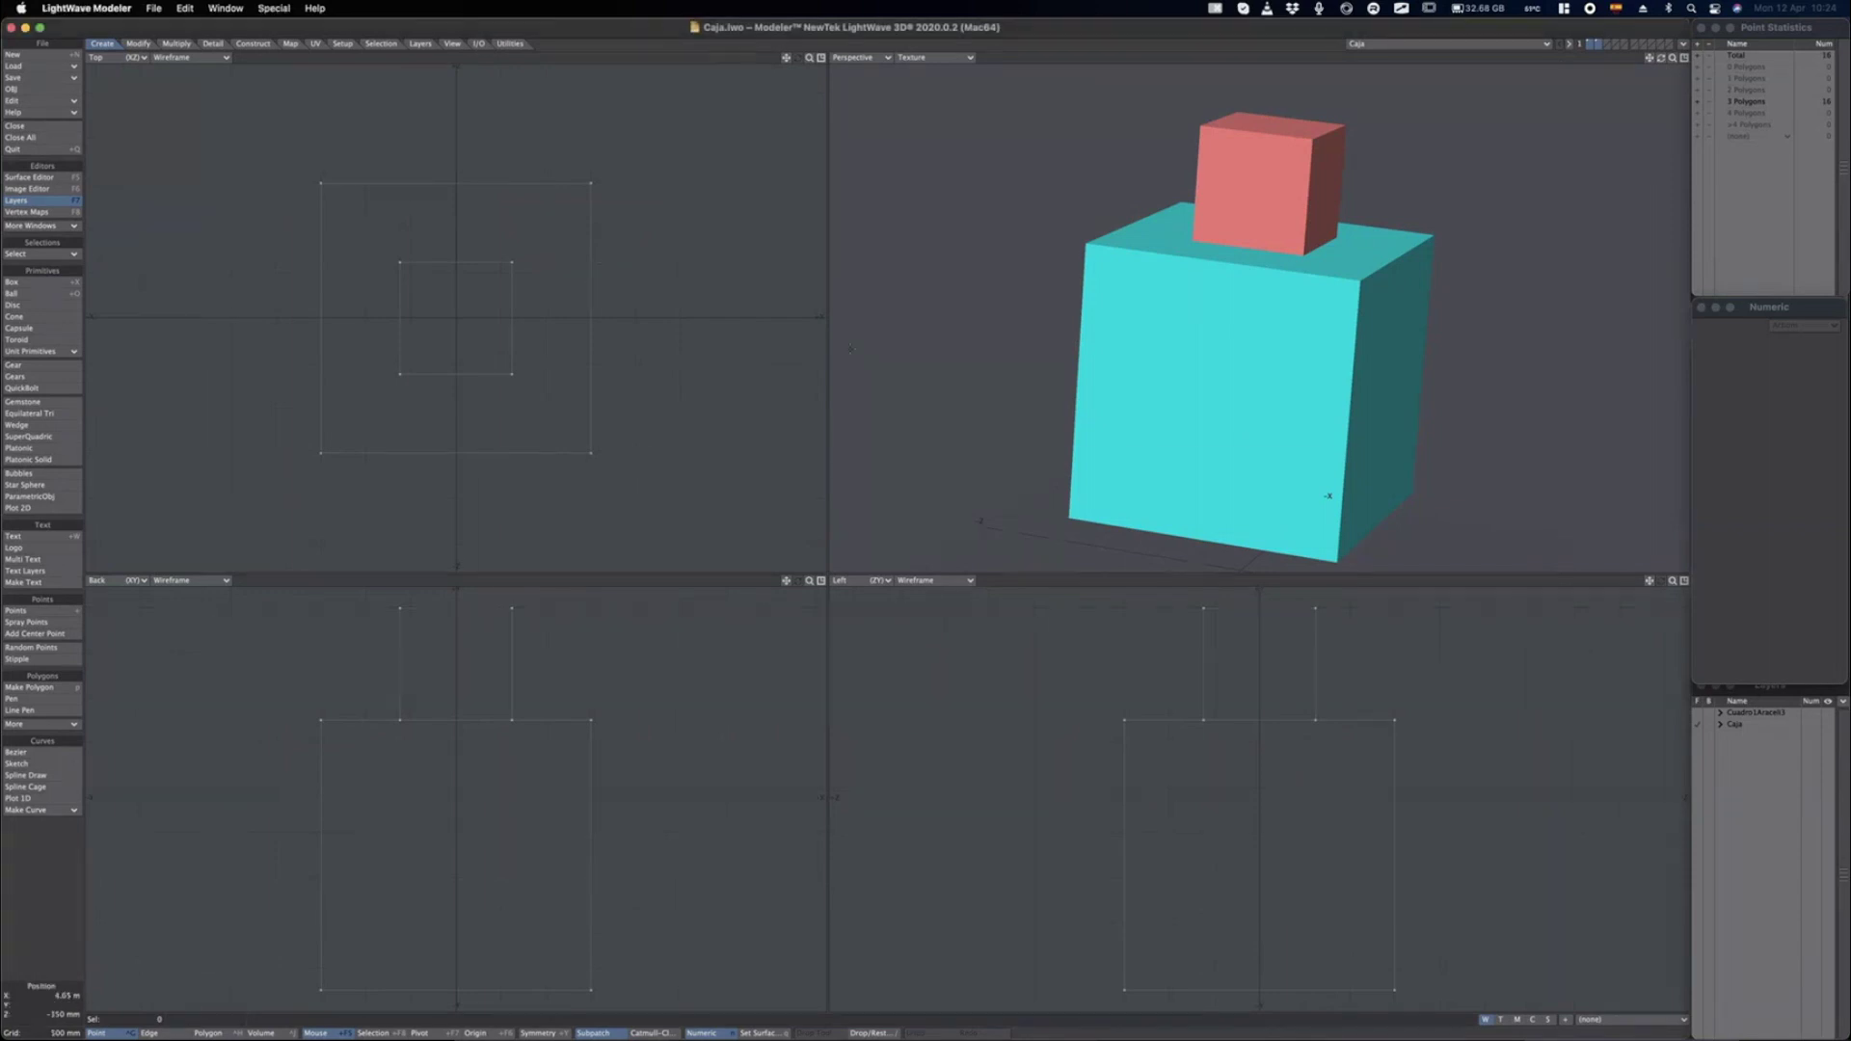
Switch to GraphicConverter and preview the Cuarto medieval.cin render from the Renders folder.
key(super+Tab)
key(super+Tab)
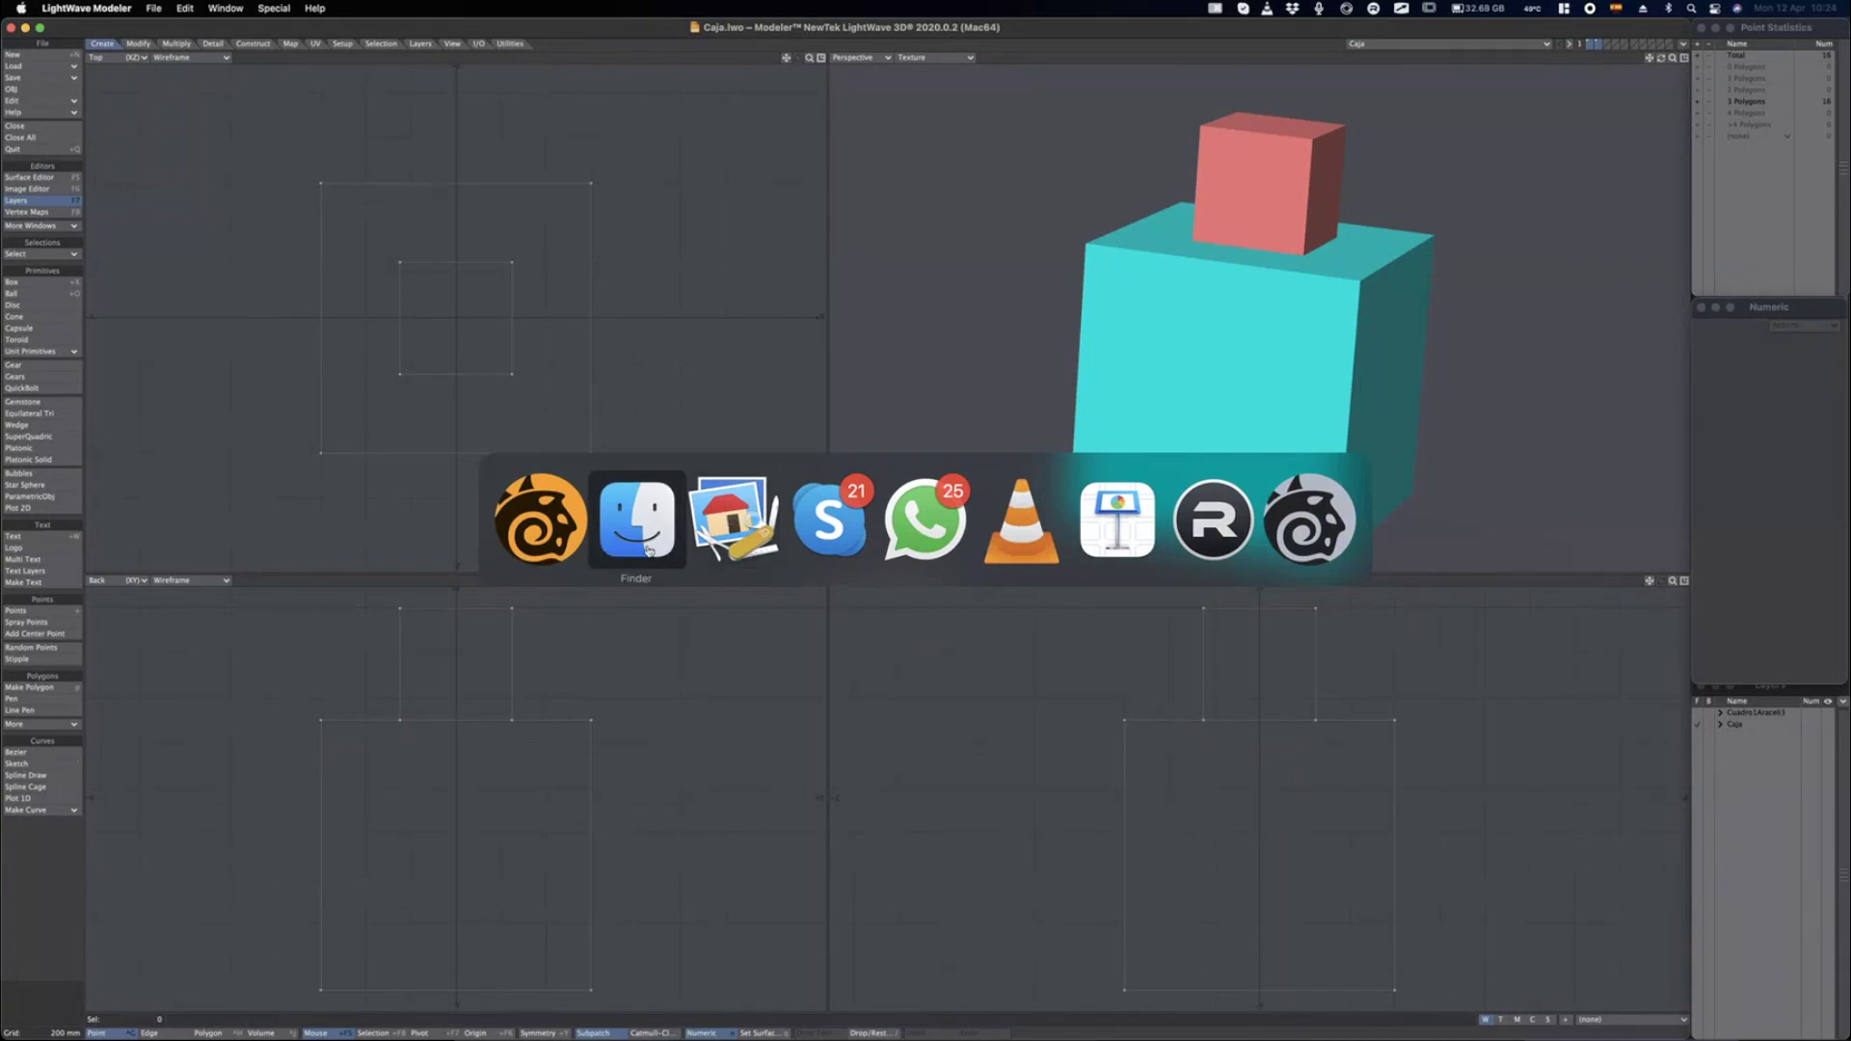
click(731, 529)
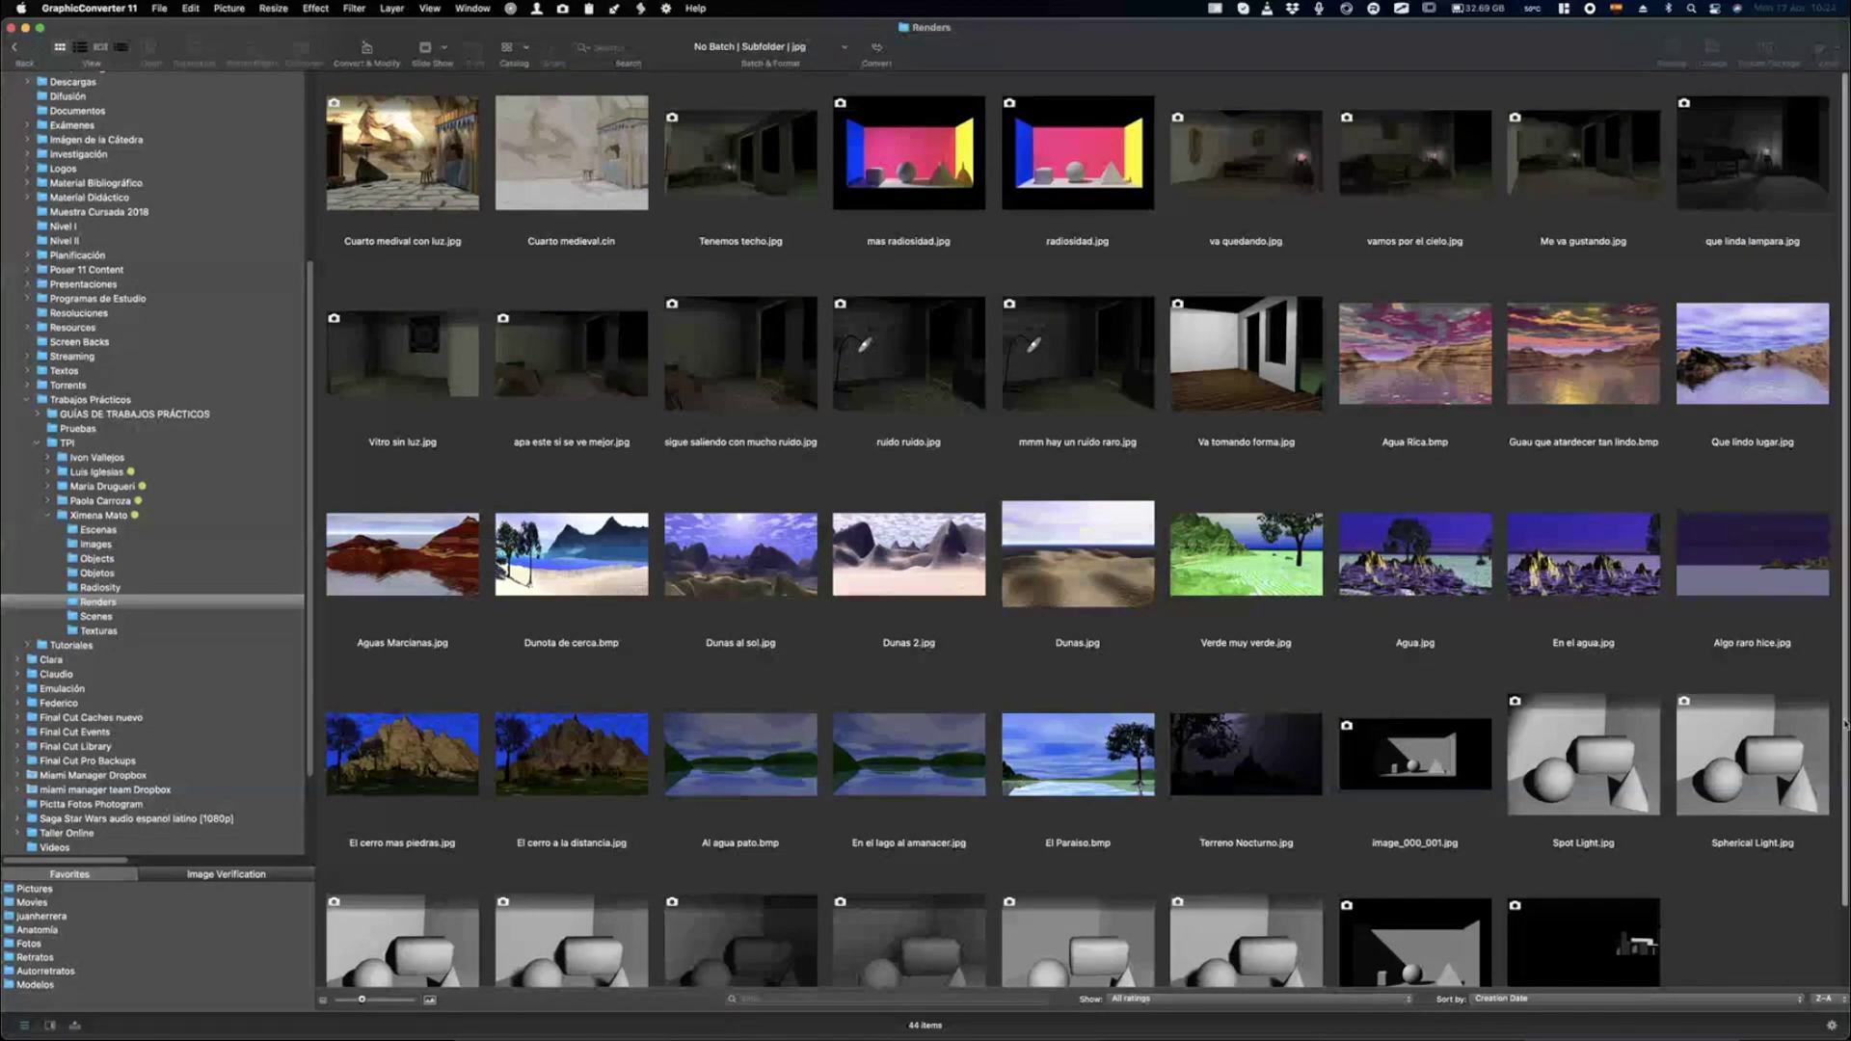
mouse_move(1843, 726)
mouse_down()
mouse_move(1843, 754)
mouse_move(1833, 698)
mouse_up()
click(598, 219)
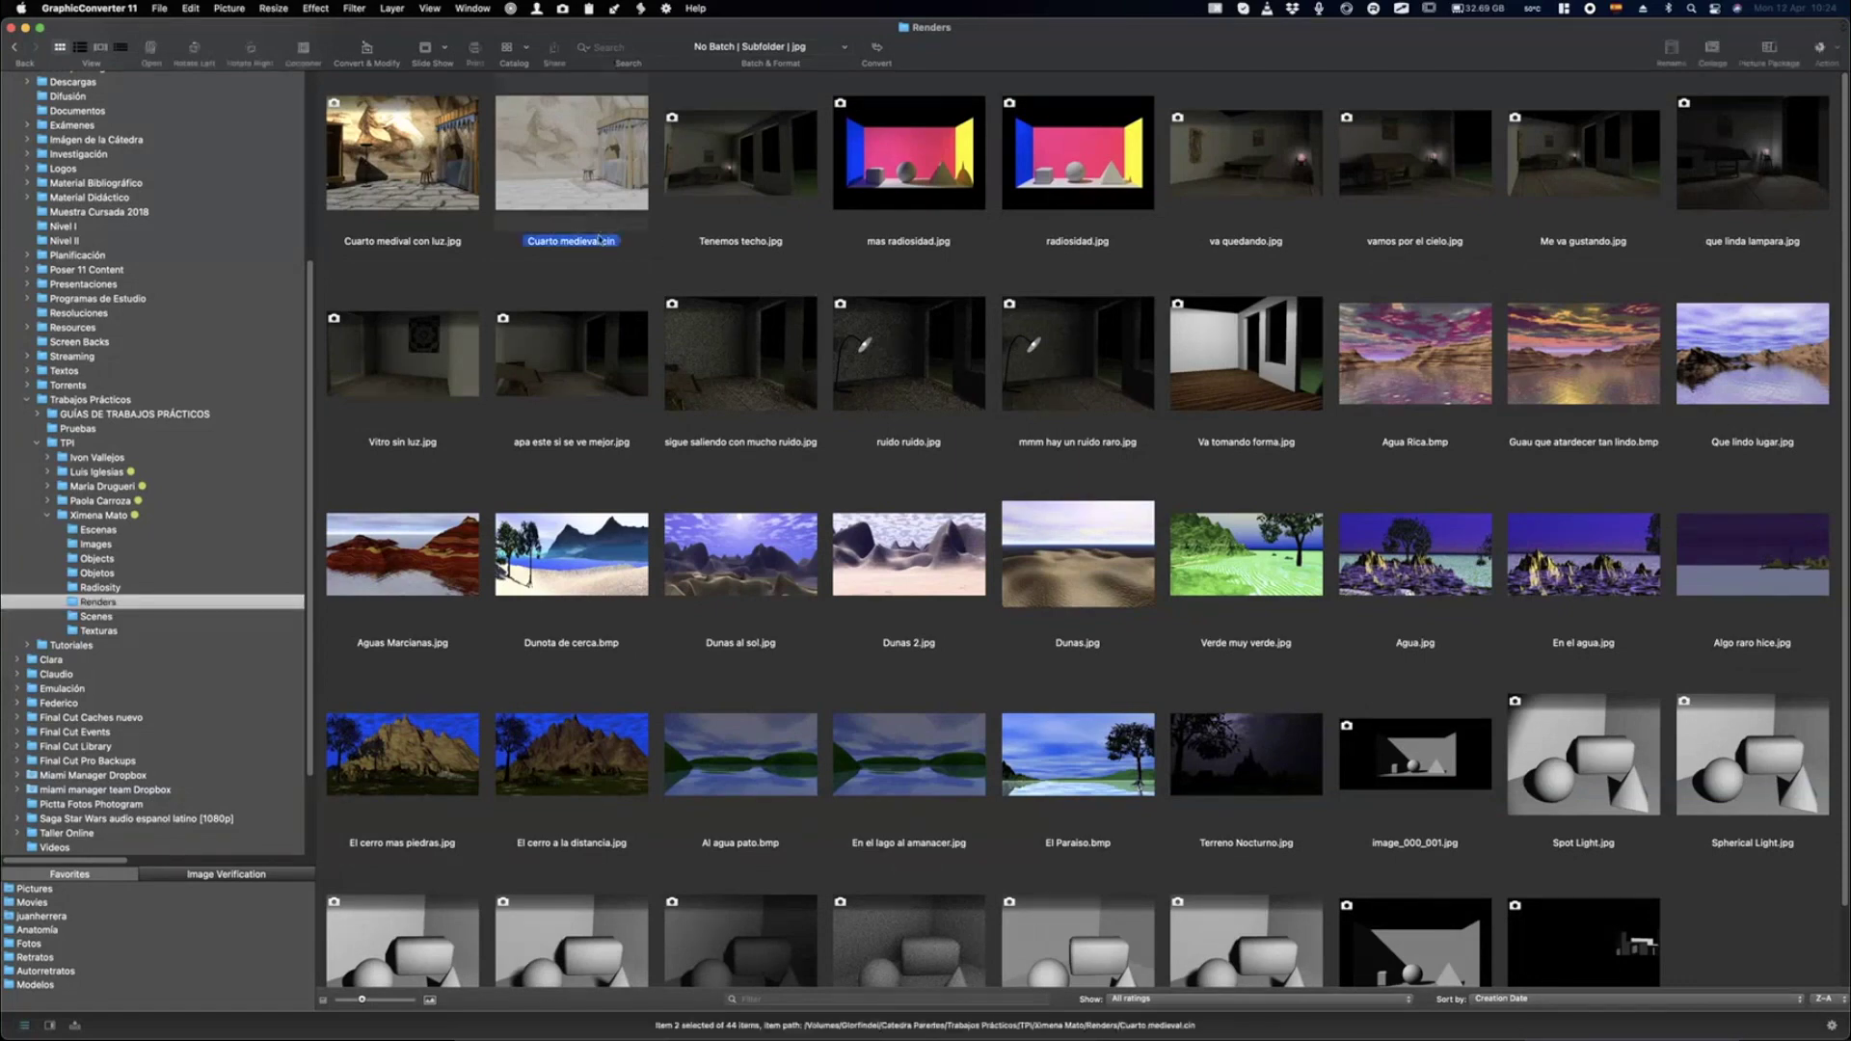
key(space)
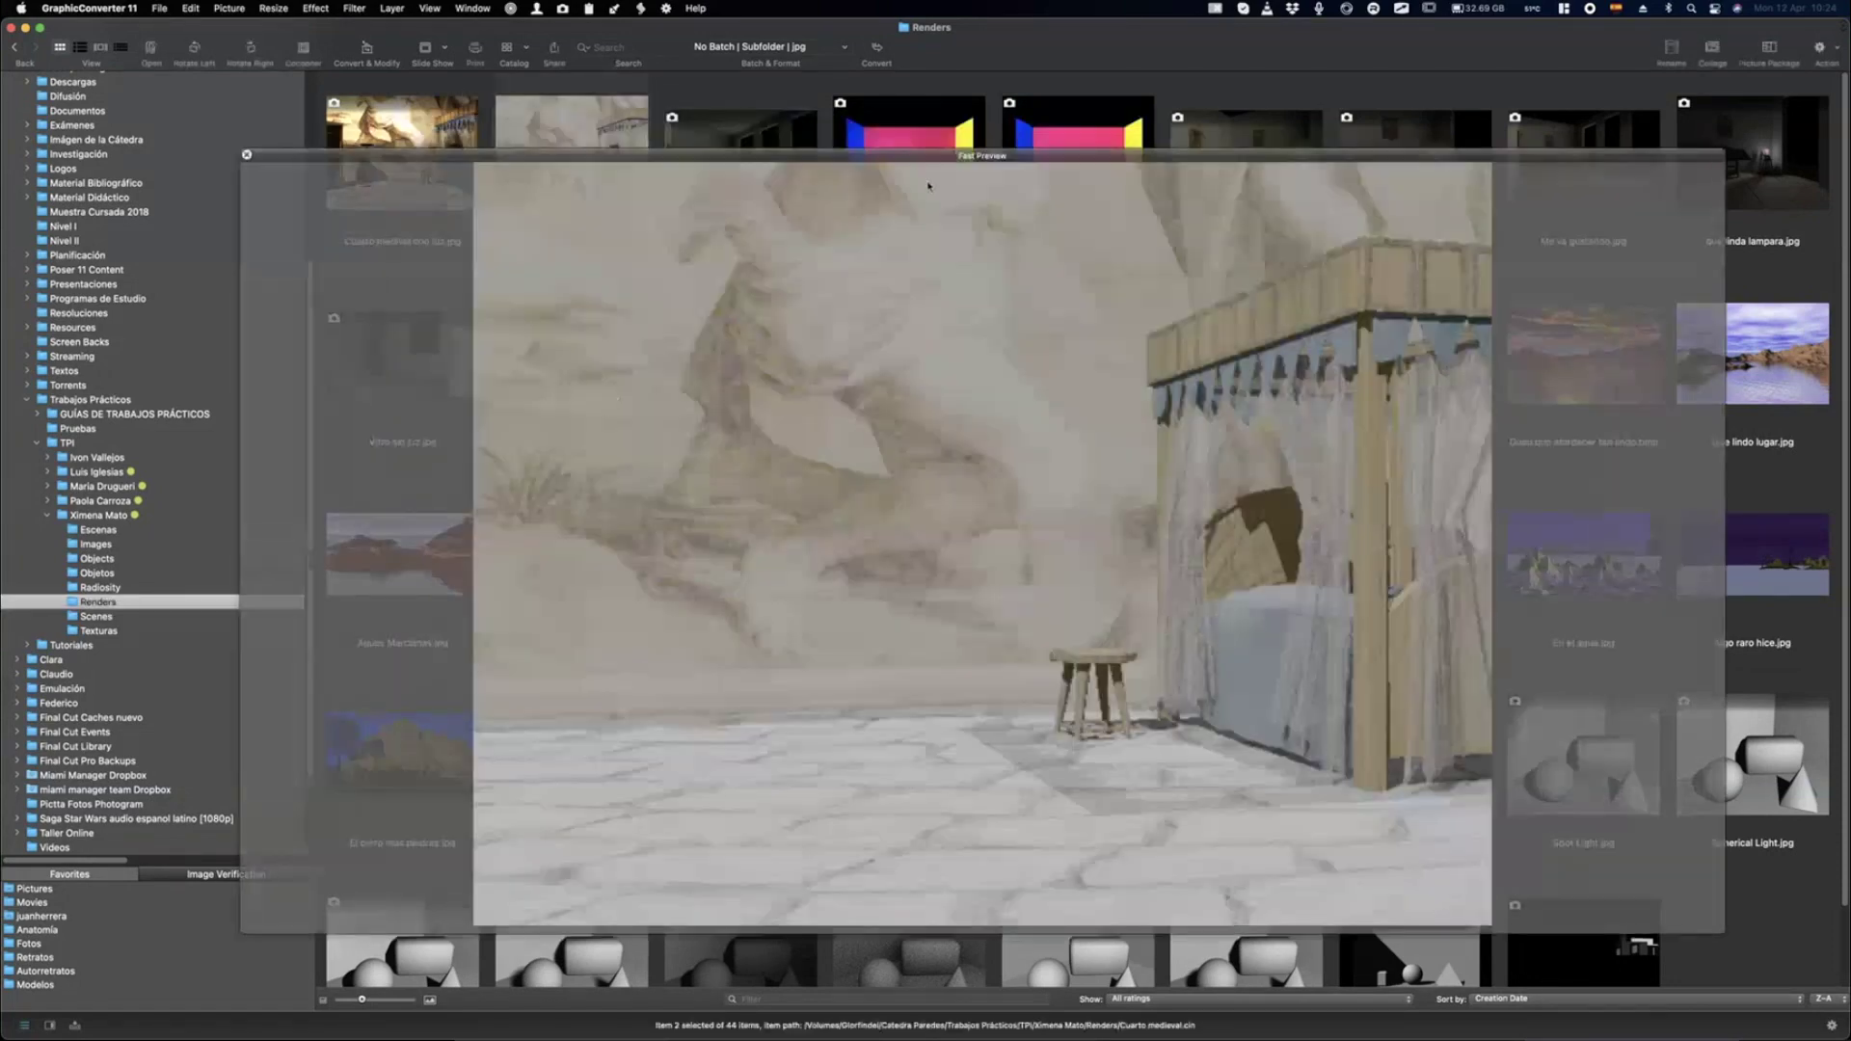
key(space)
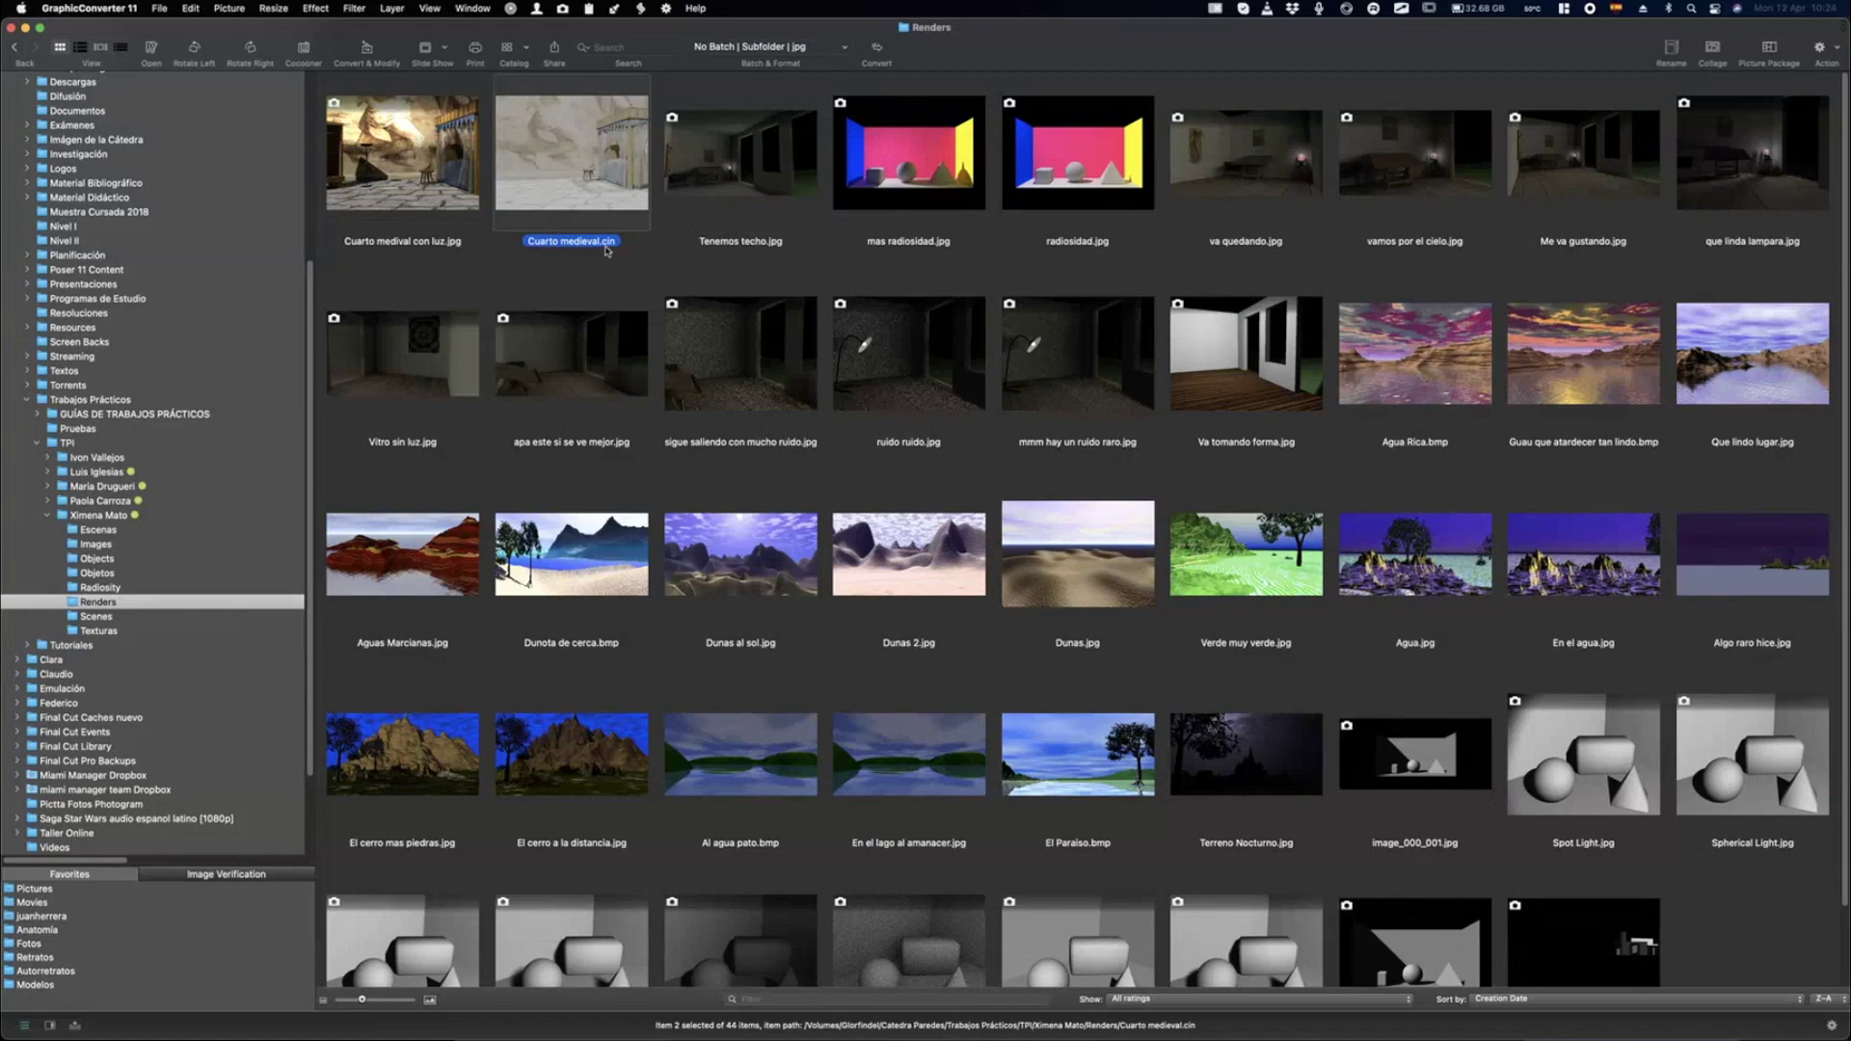
key(space)
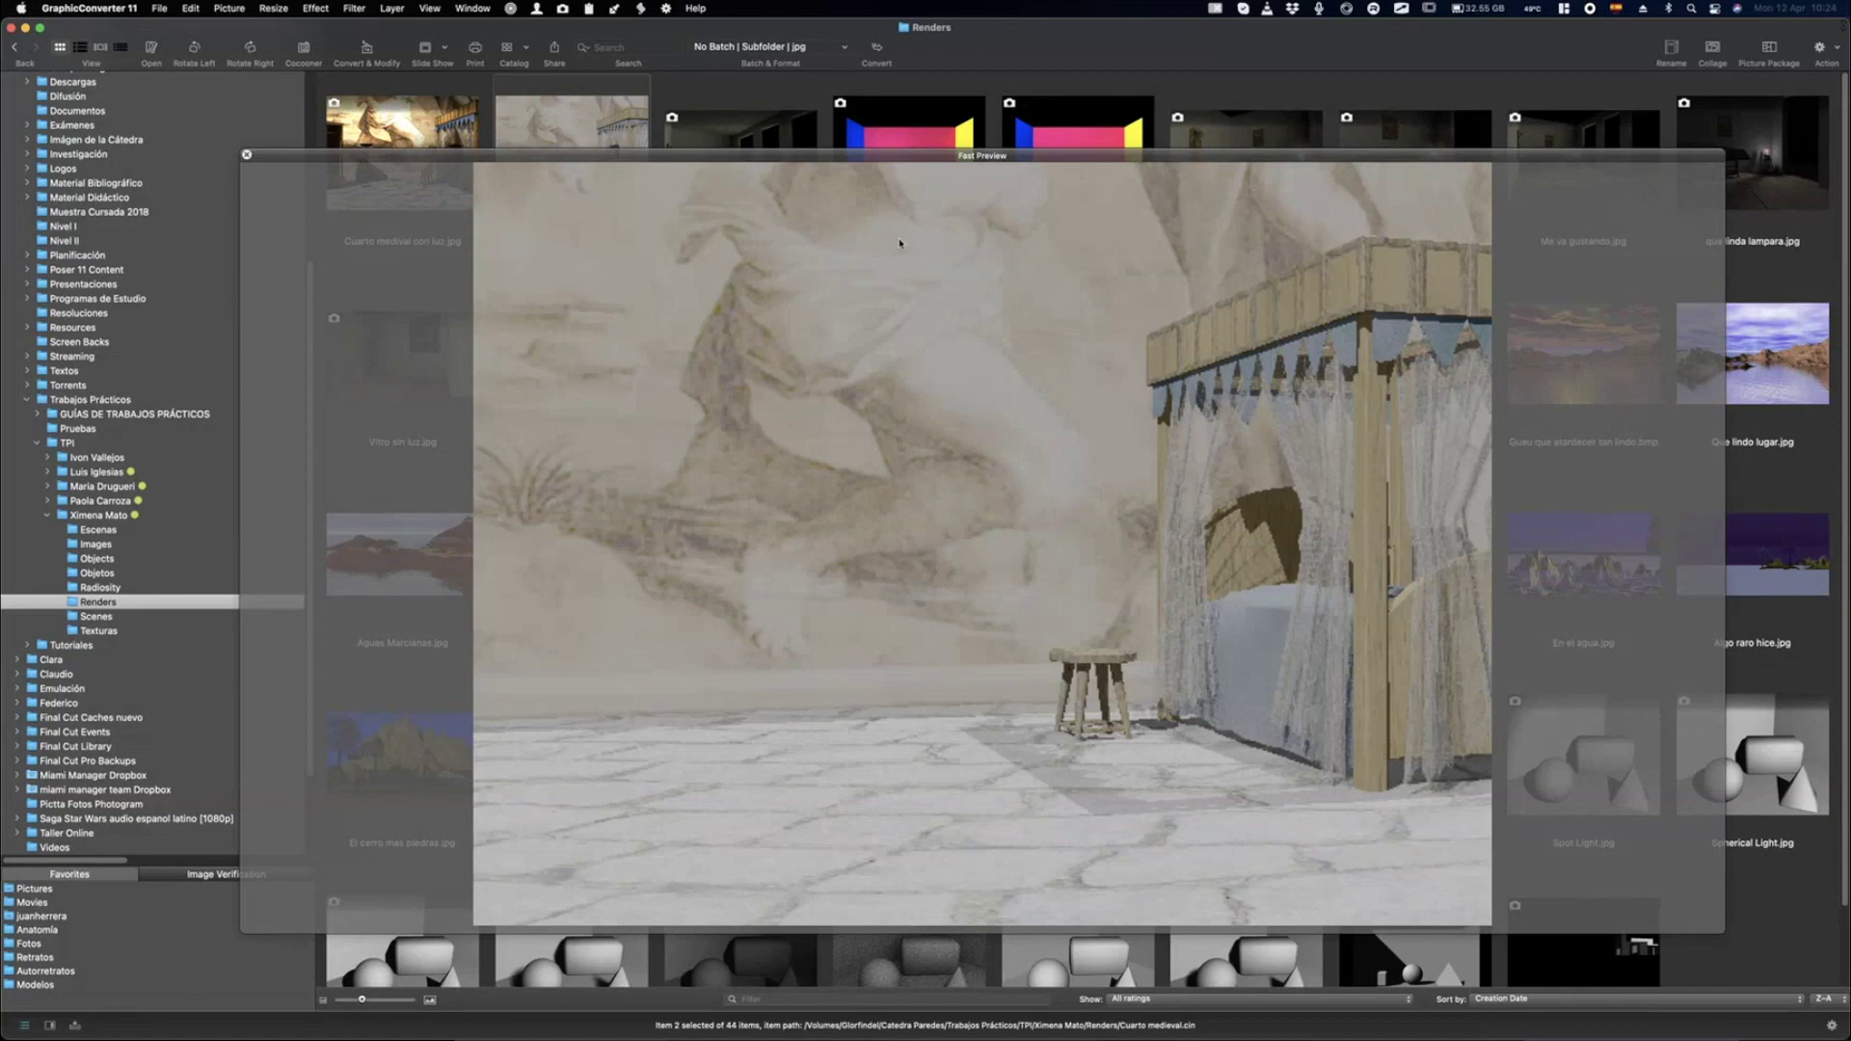
key(space)
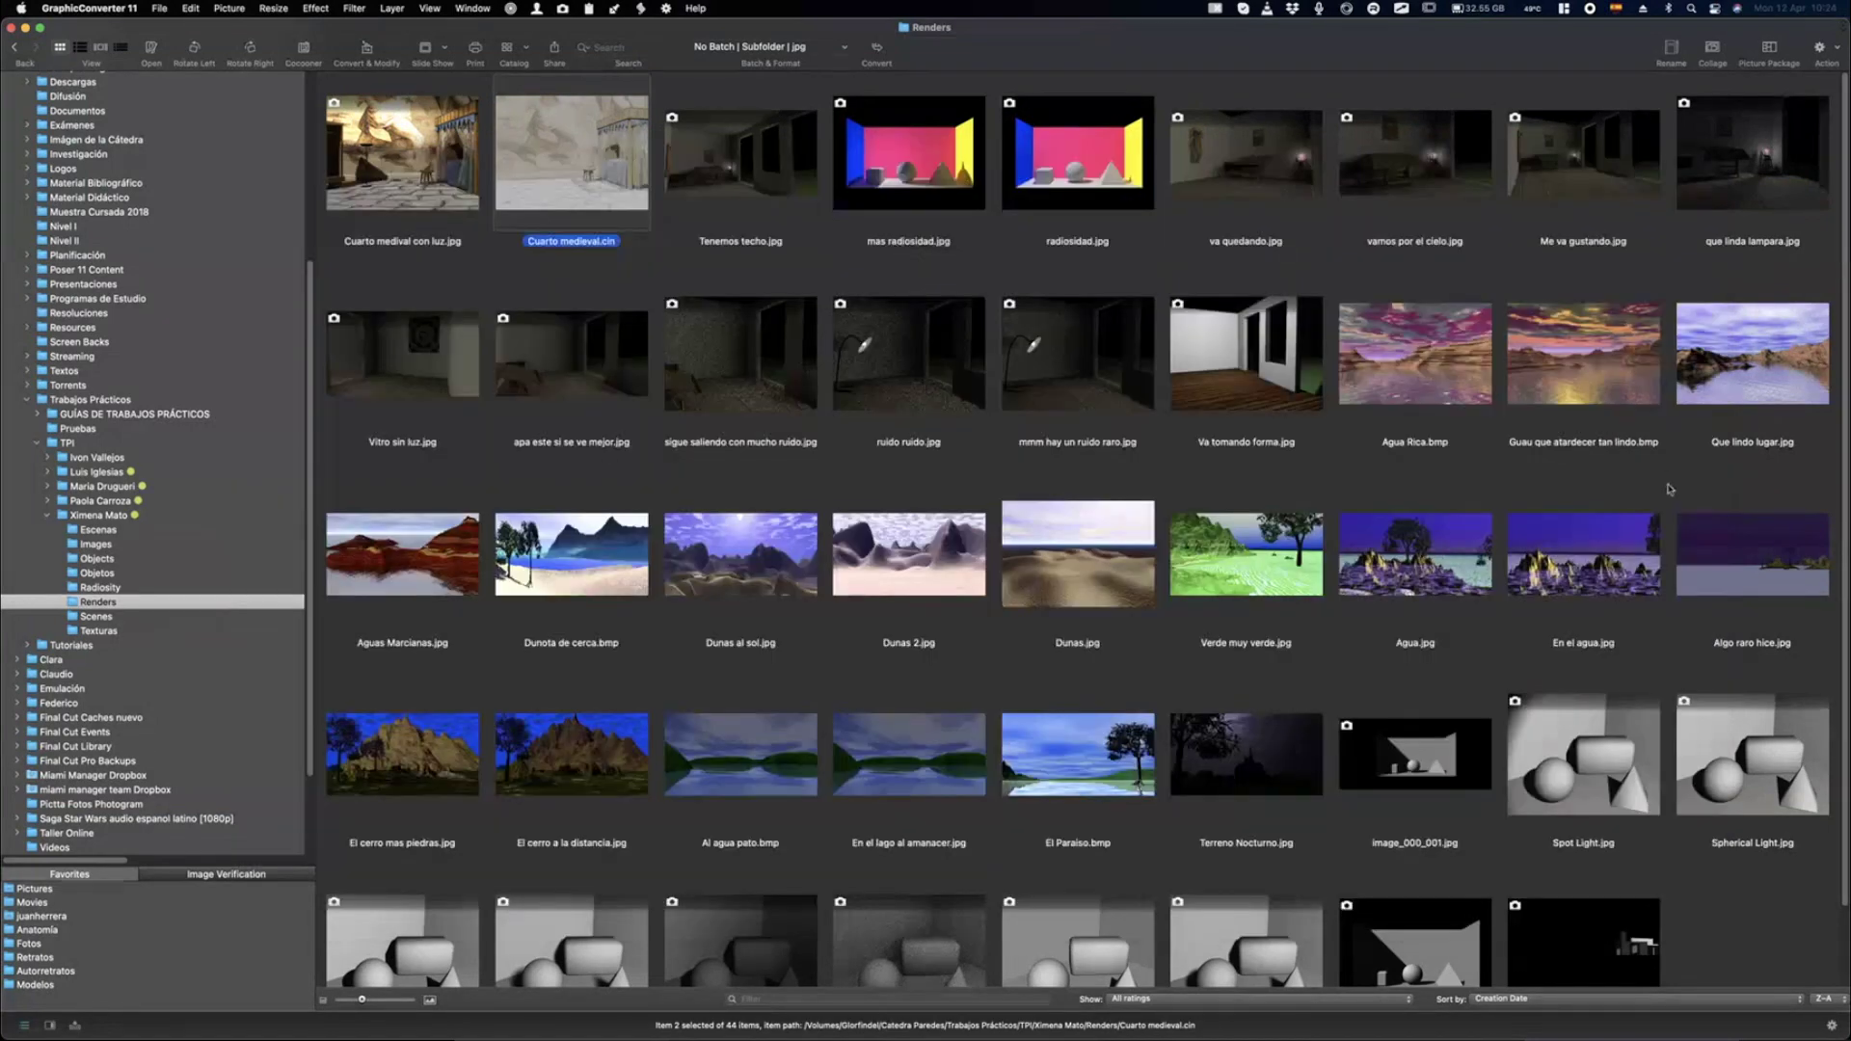
Look through the remaining thumbnails in Renders, and inspect the student's Radiosity and Escenas folders.
scroll(1660, 482, down, 2)
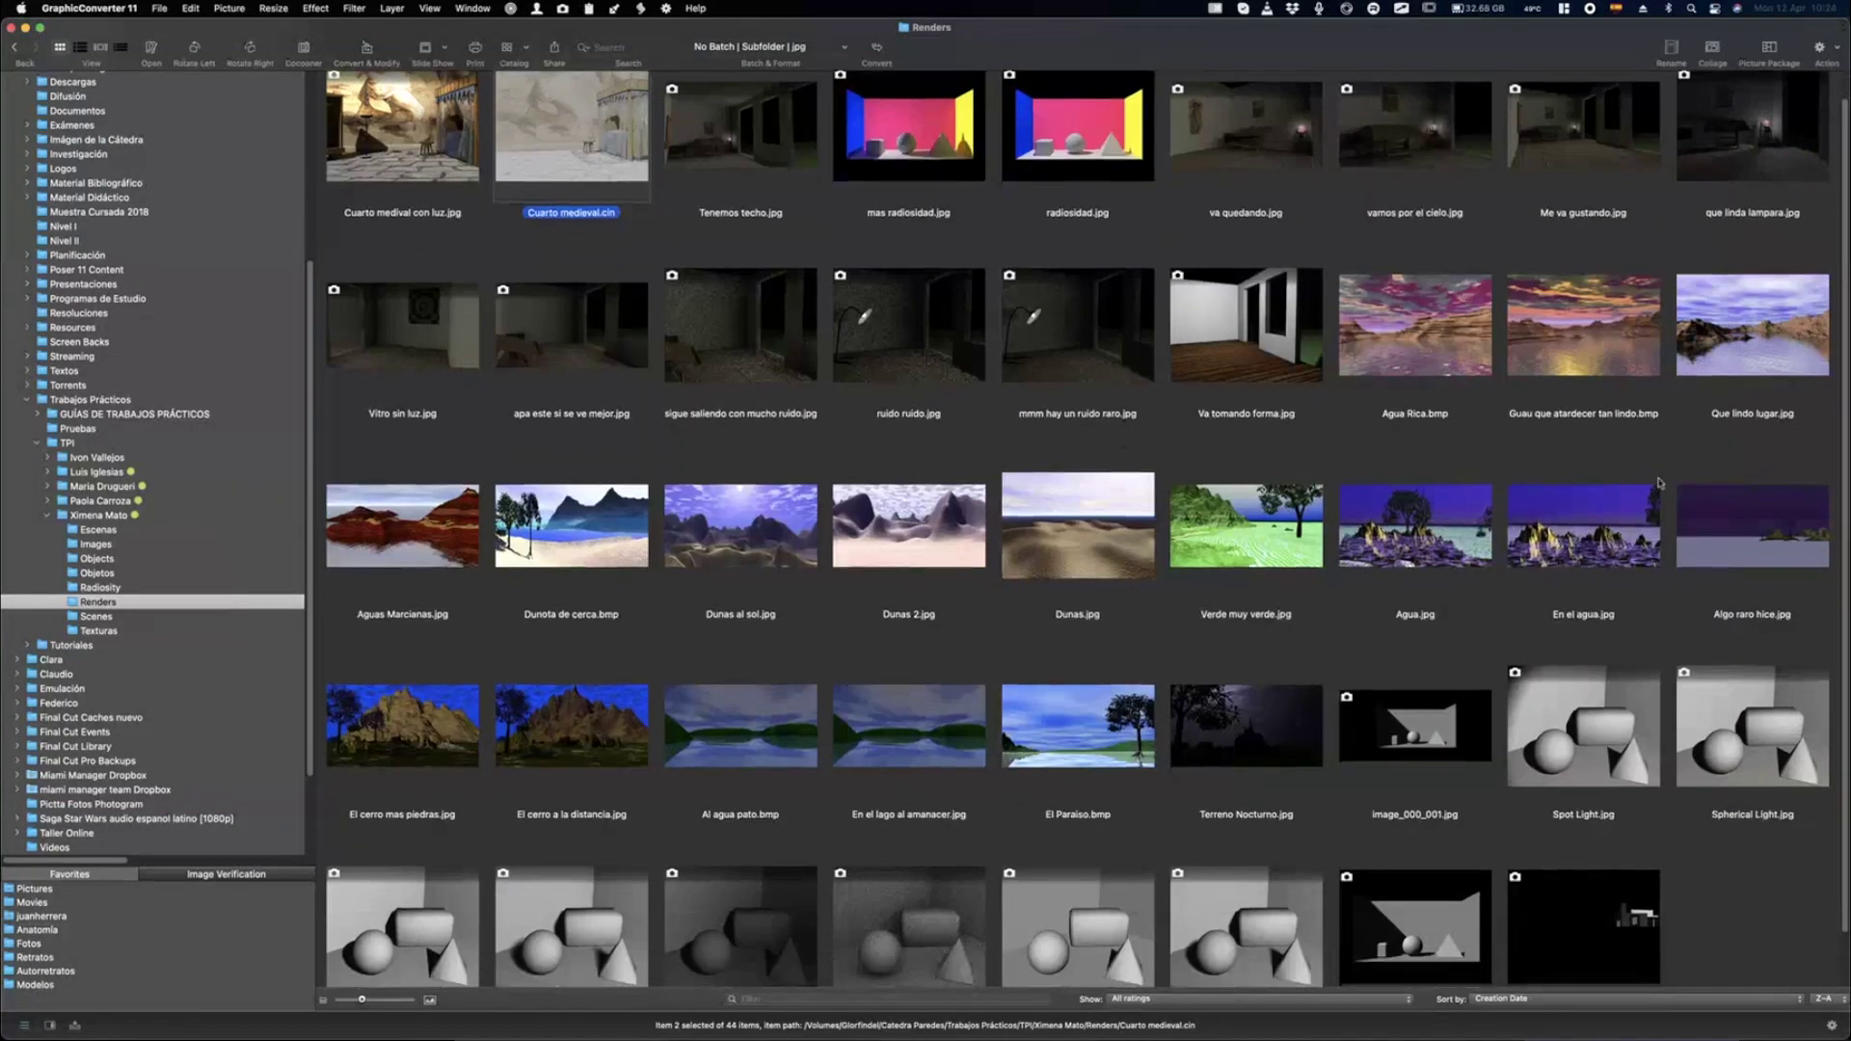
scroll(1660, 482, down, 2)
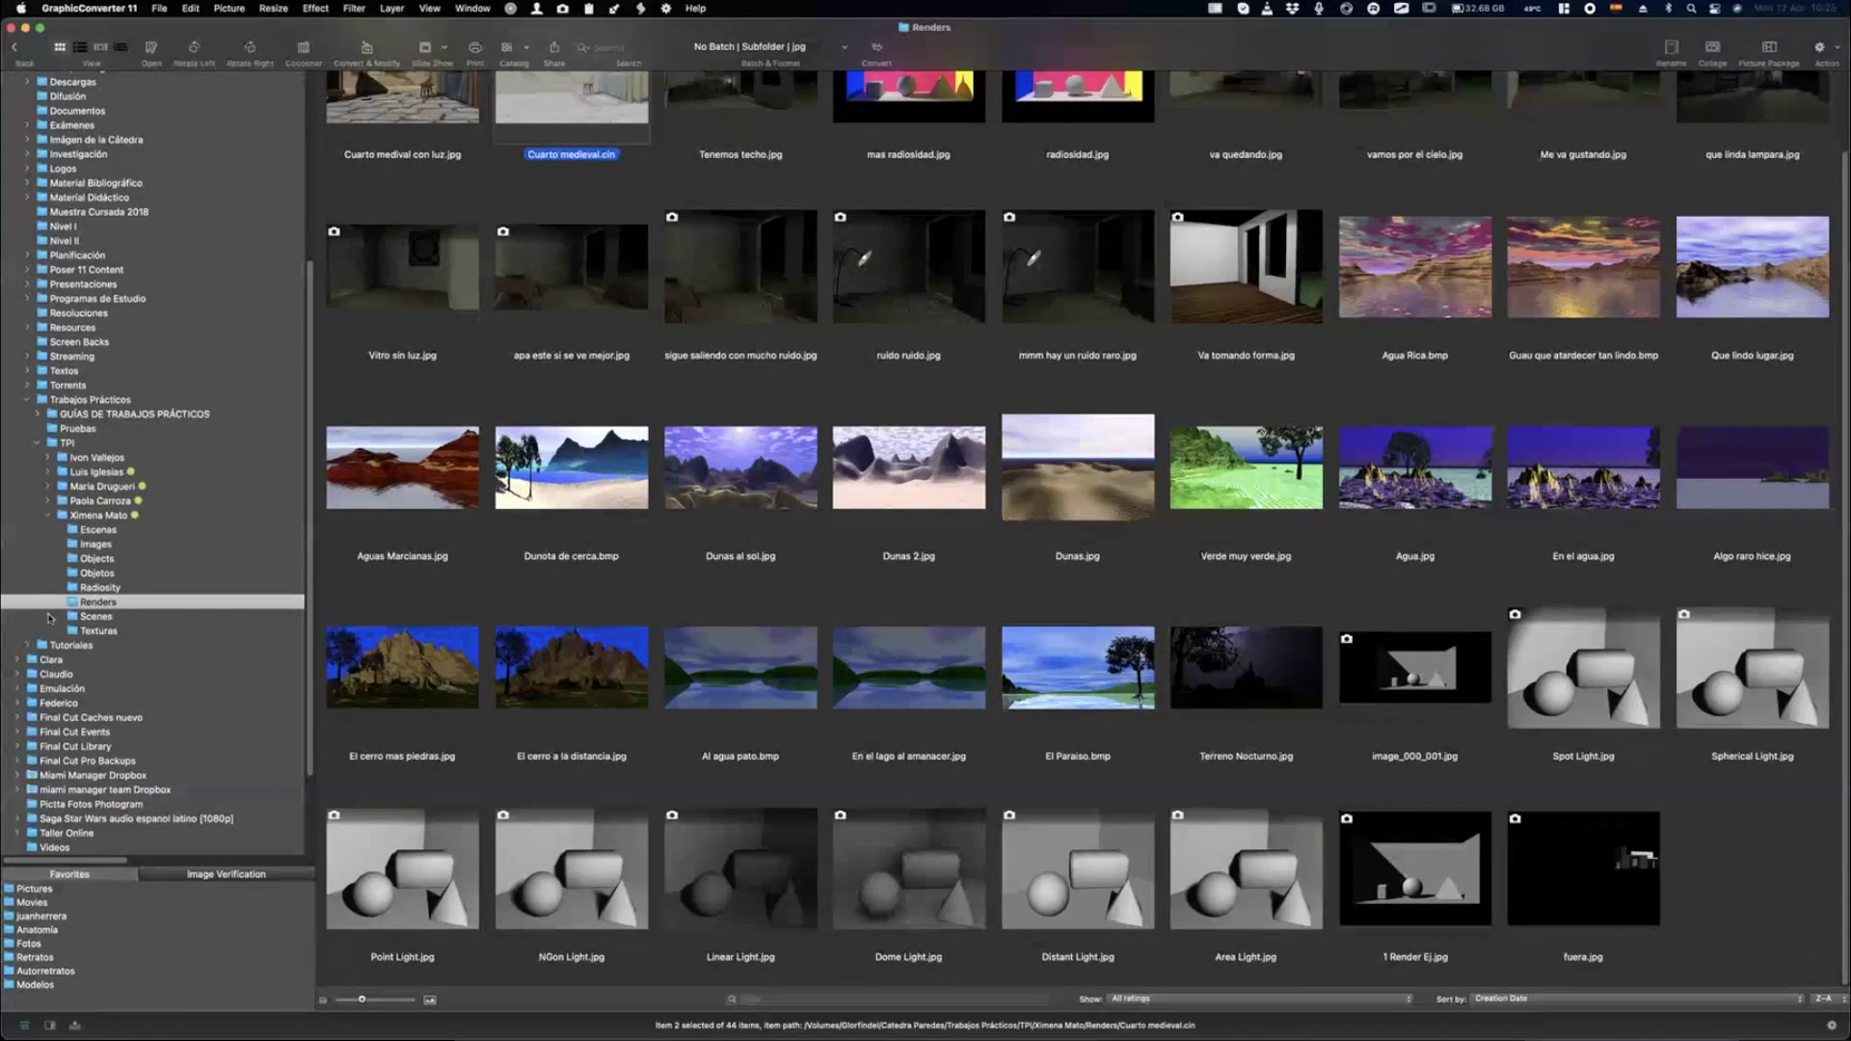
click(90, 589)
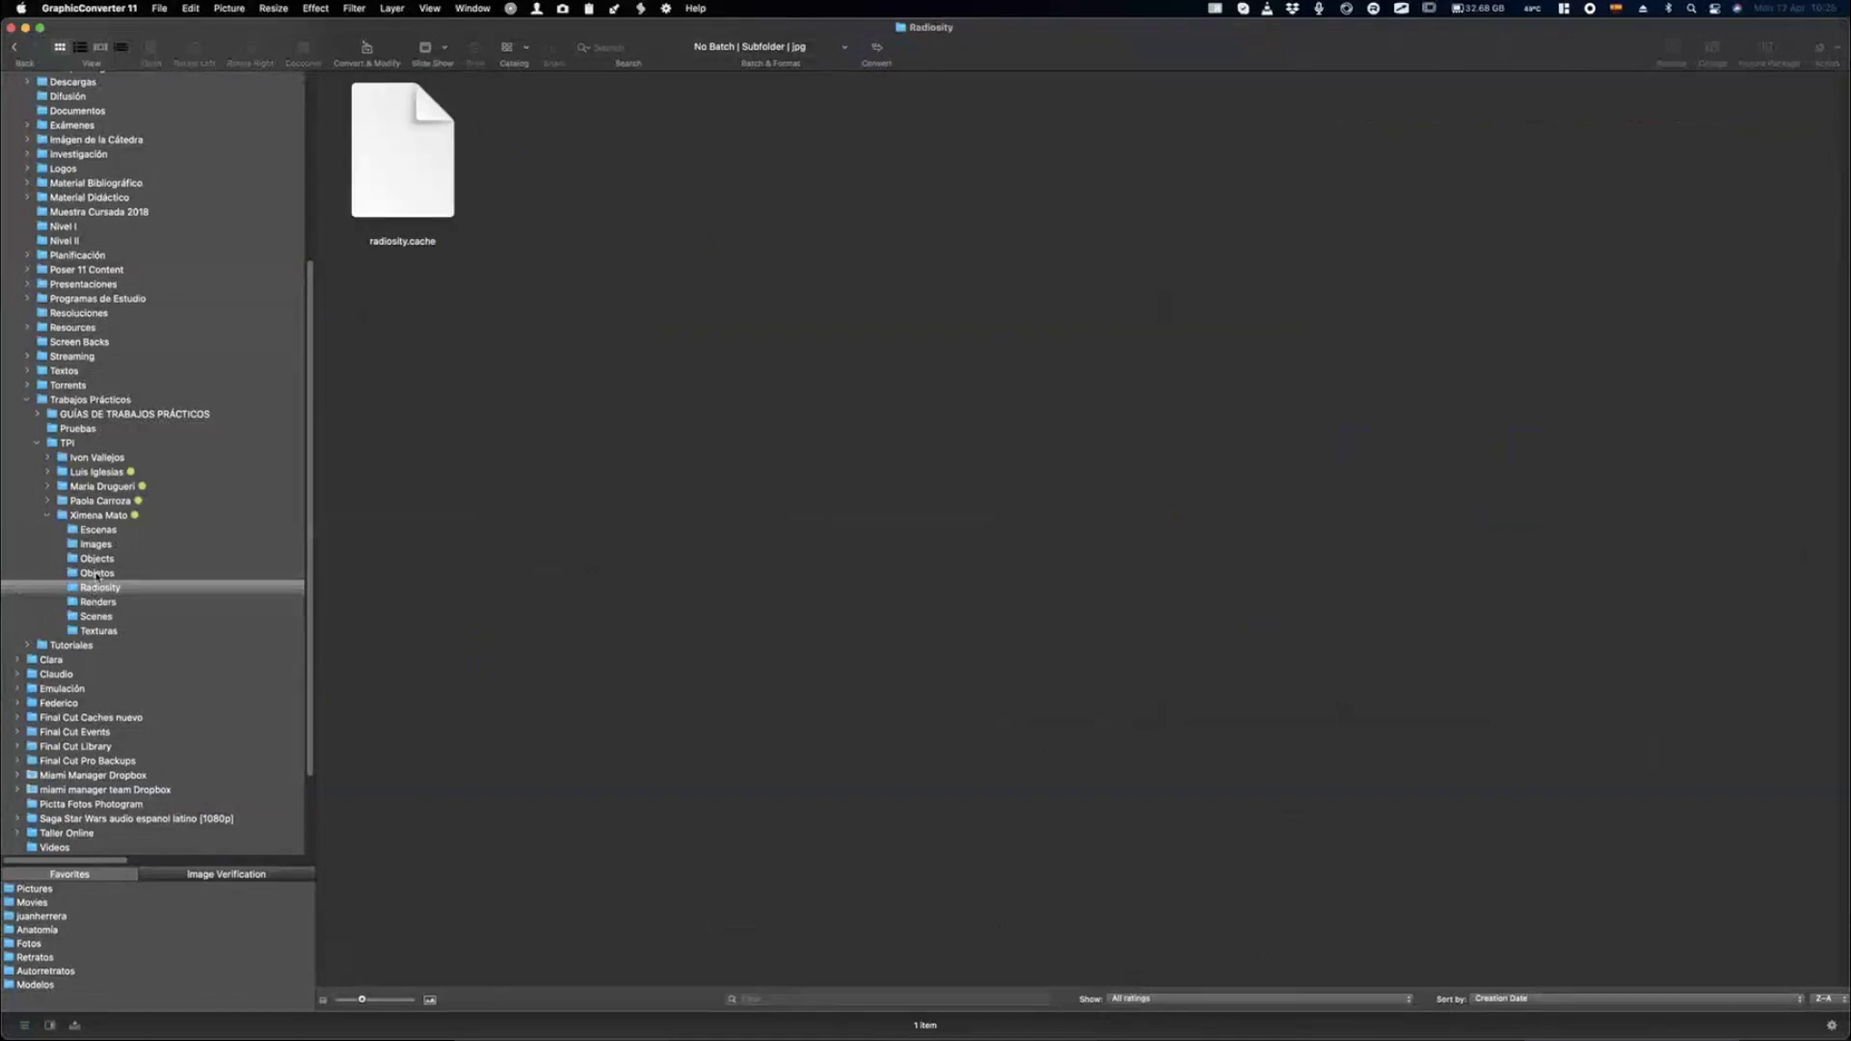
click(94, 532)
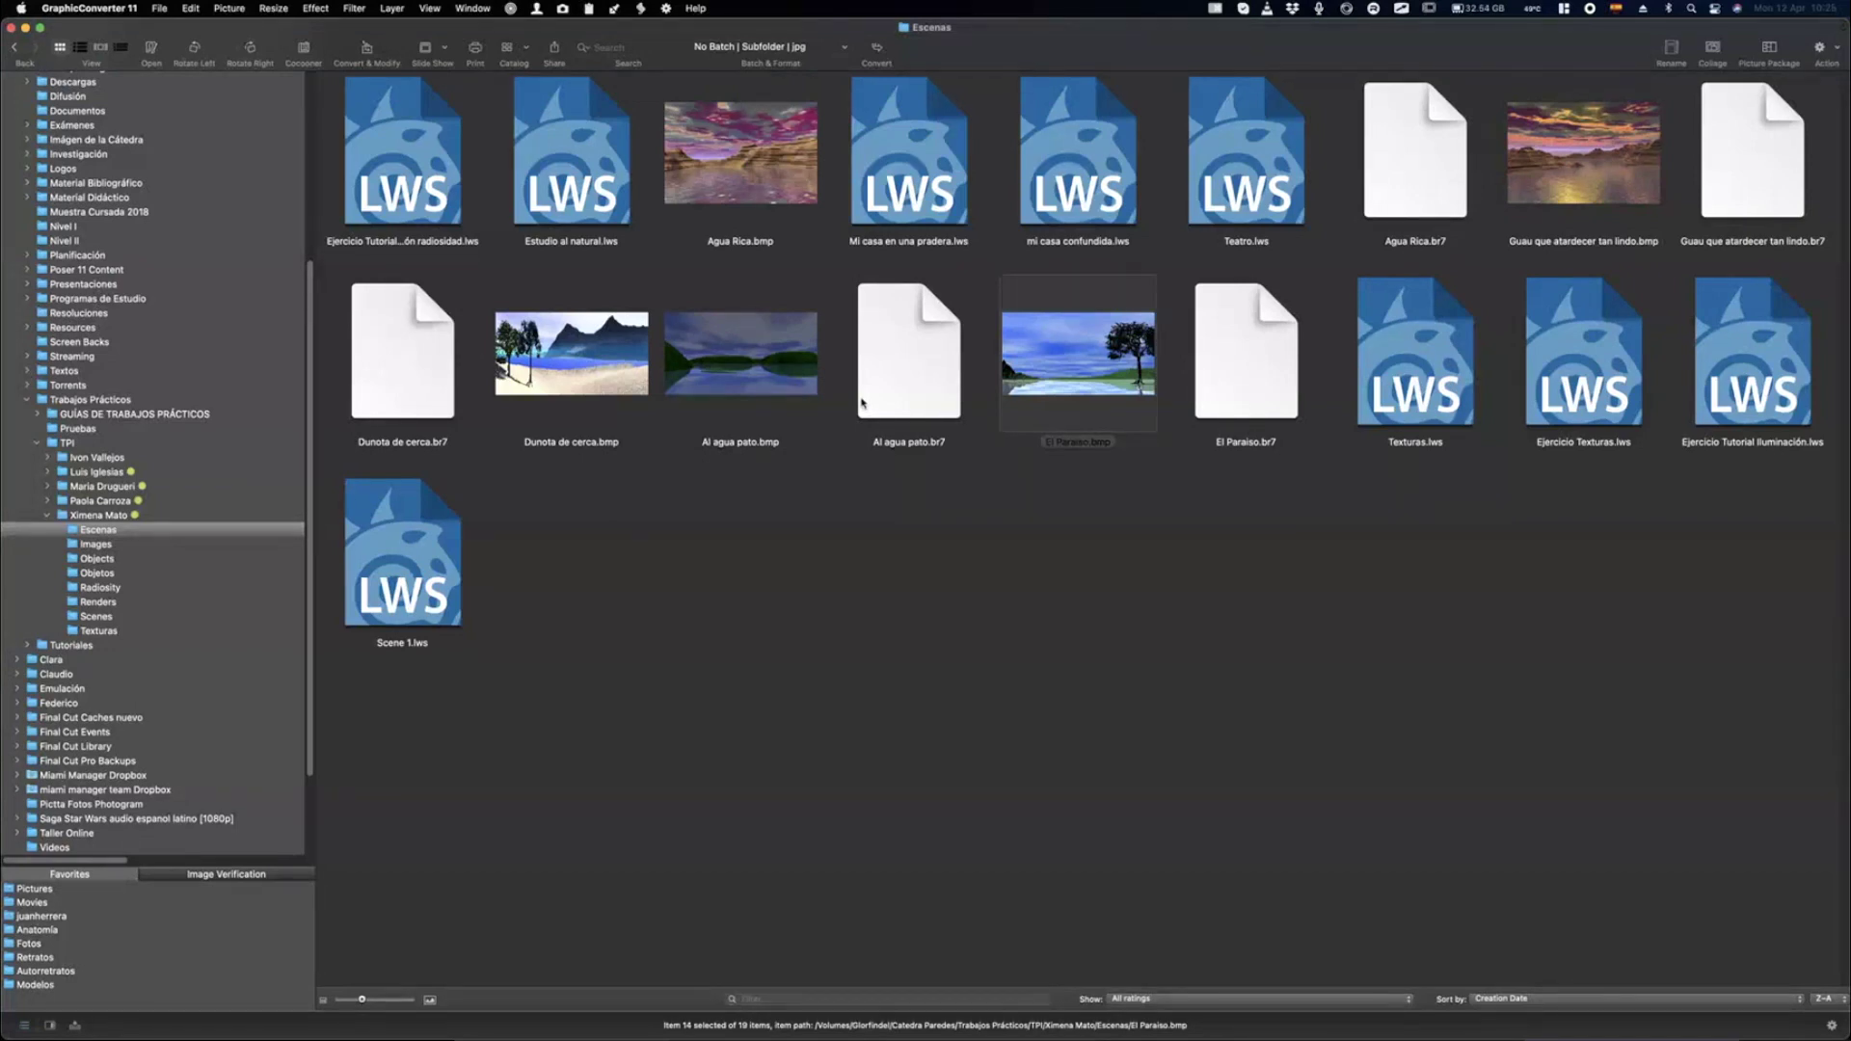
key(super+Tab)
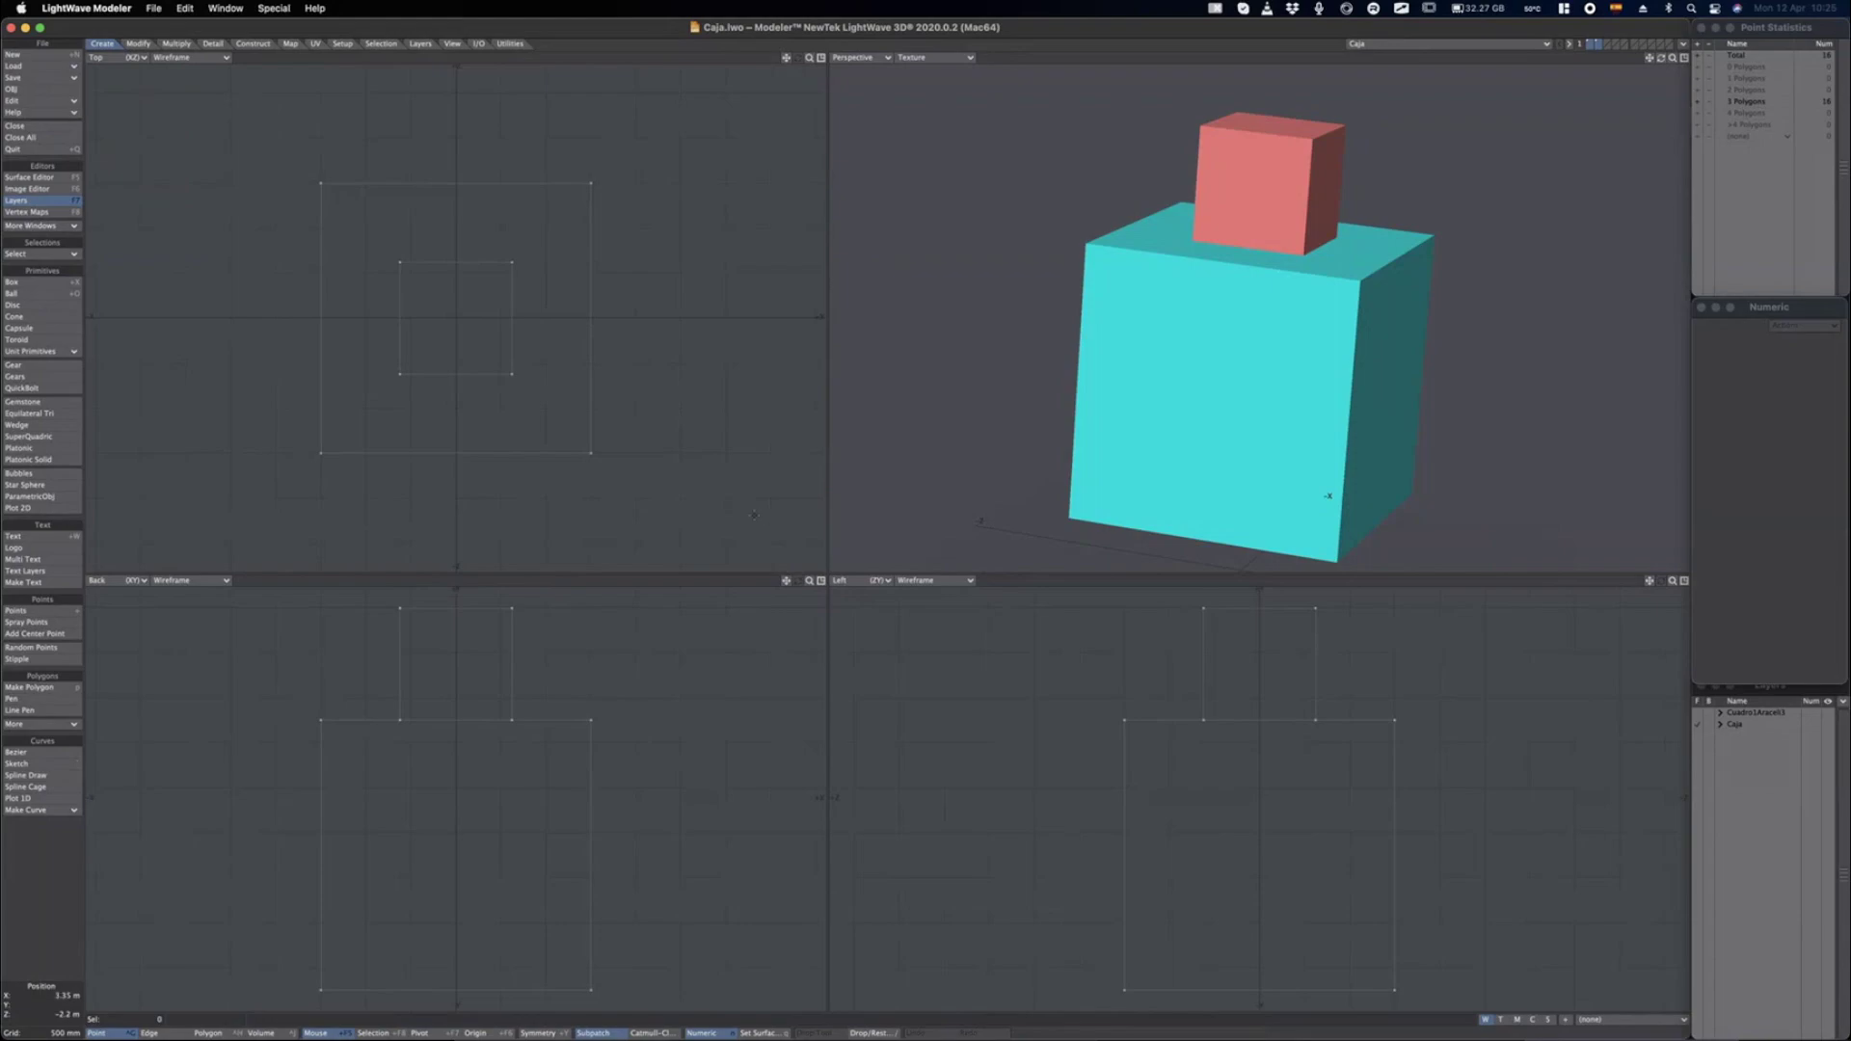
key(super+Tab)
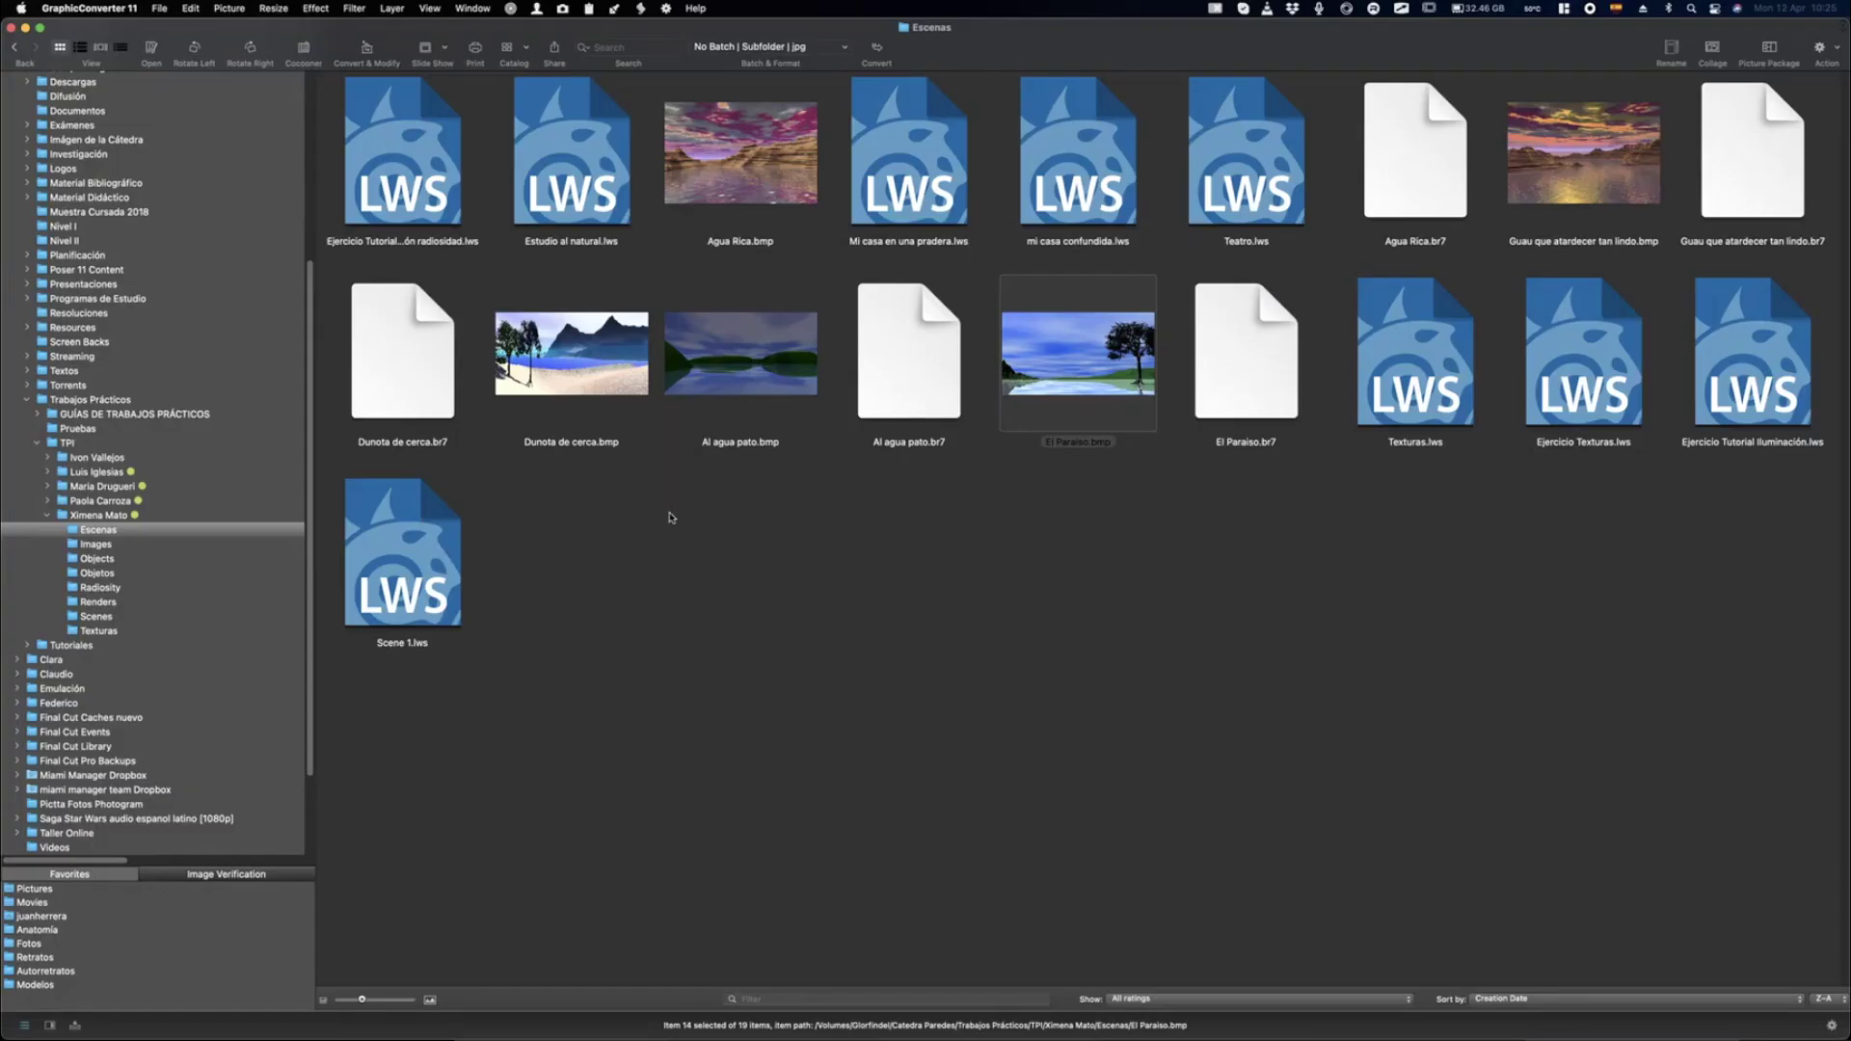
Return to the Renders folder and preview the room renders from Vitro sin luz.jpg through Va tomando forma.jpg.
click(128, 604)
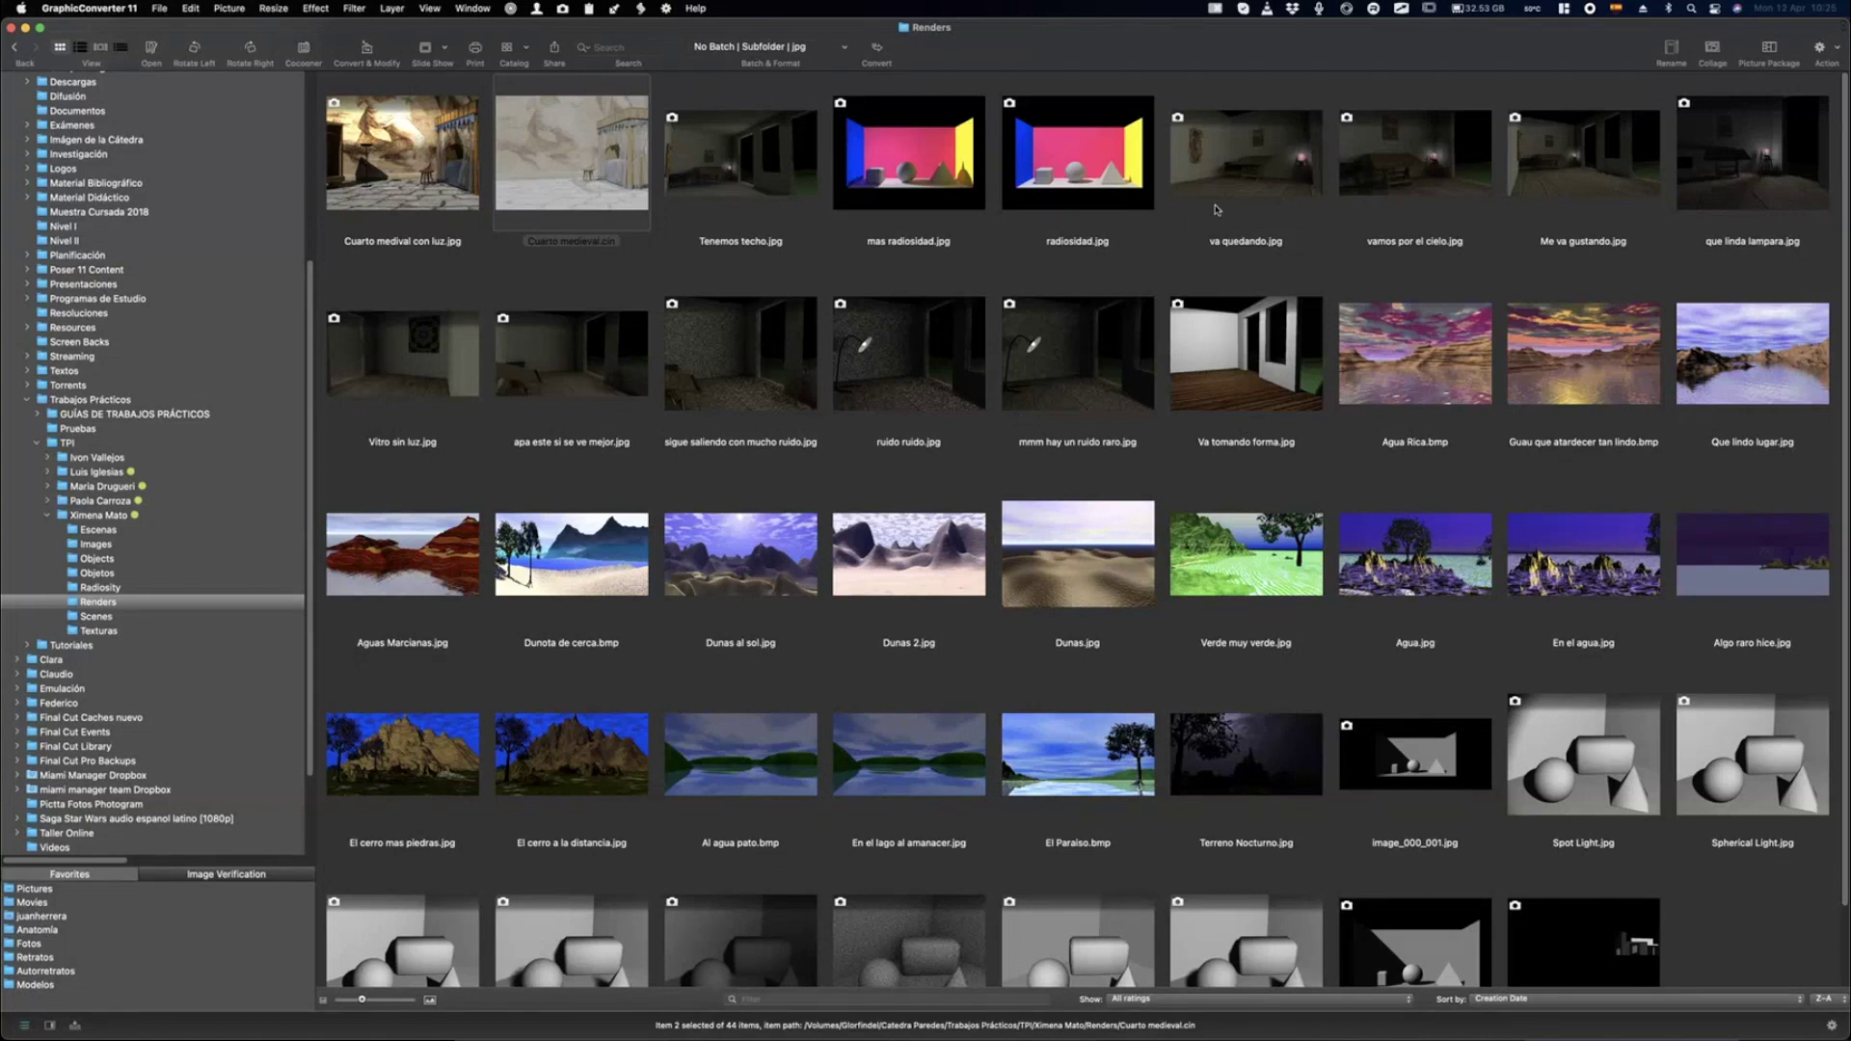
click(429, 379)
key(space)
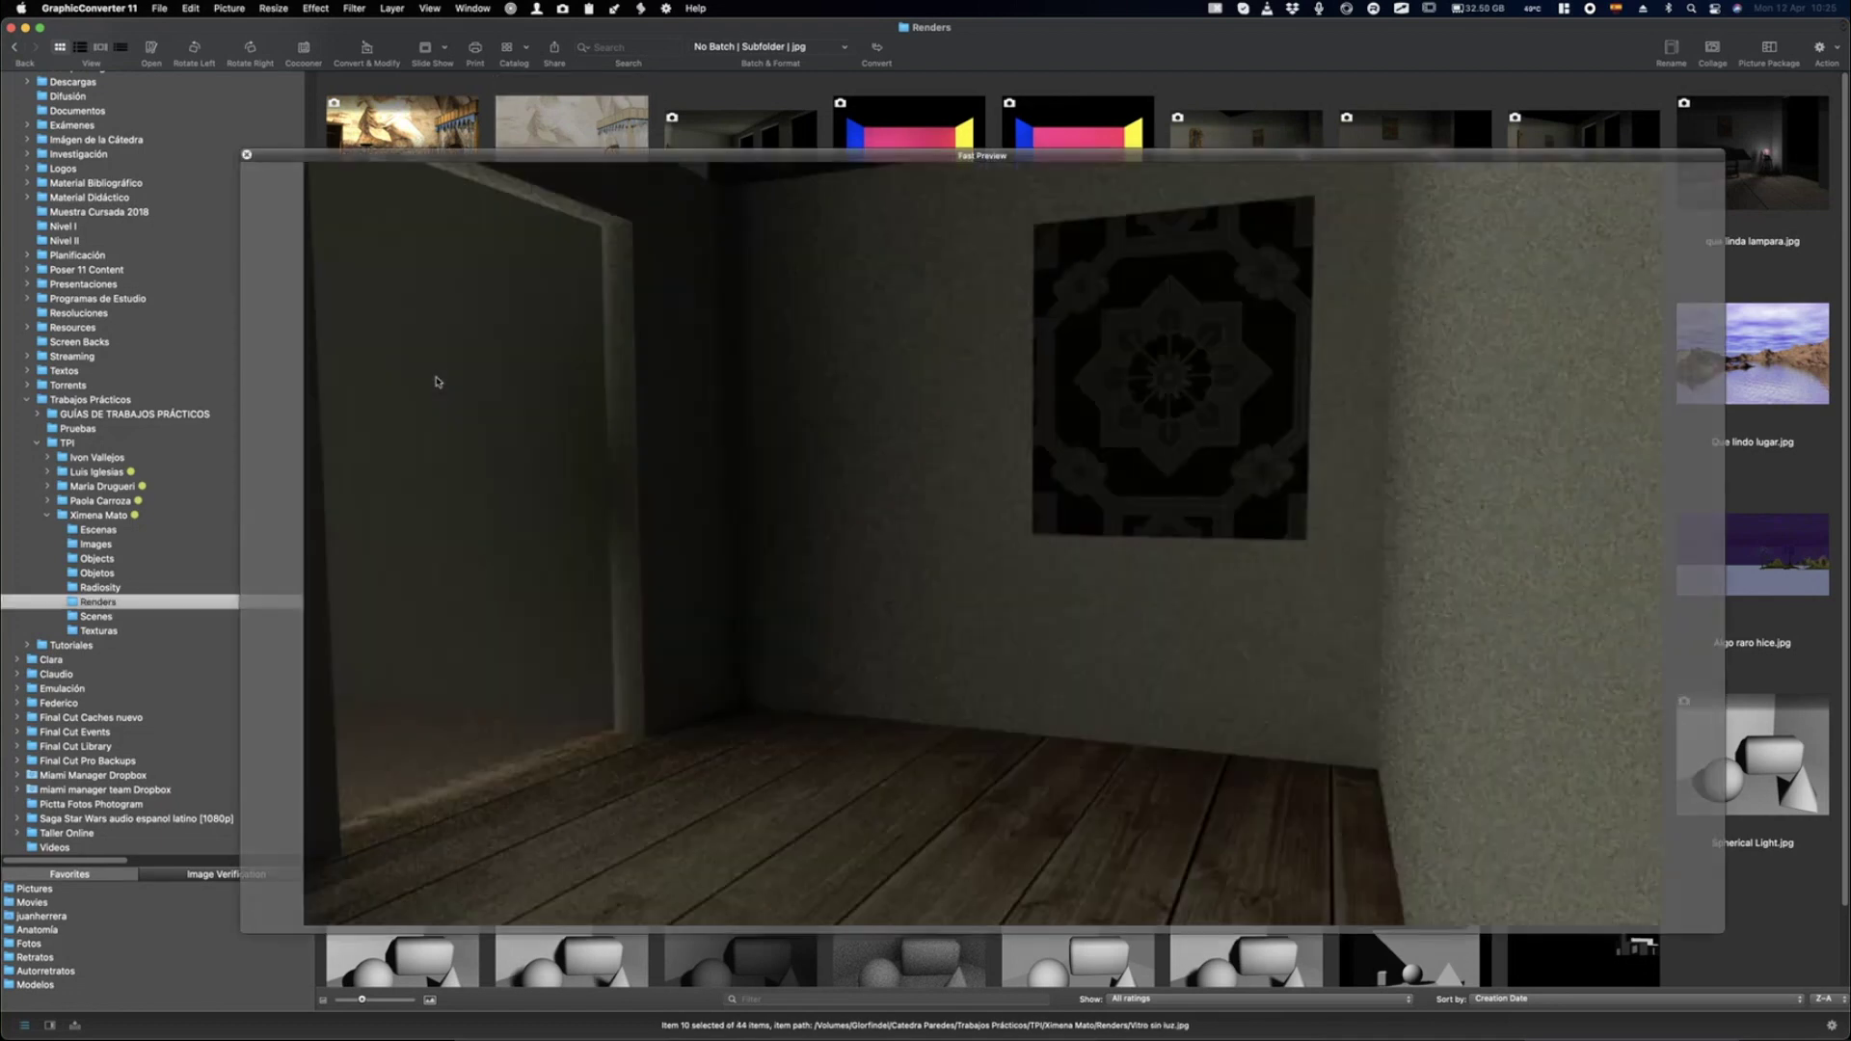
key(Right)
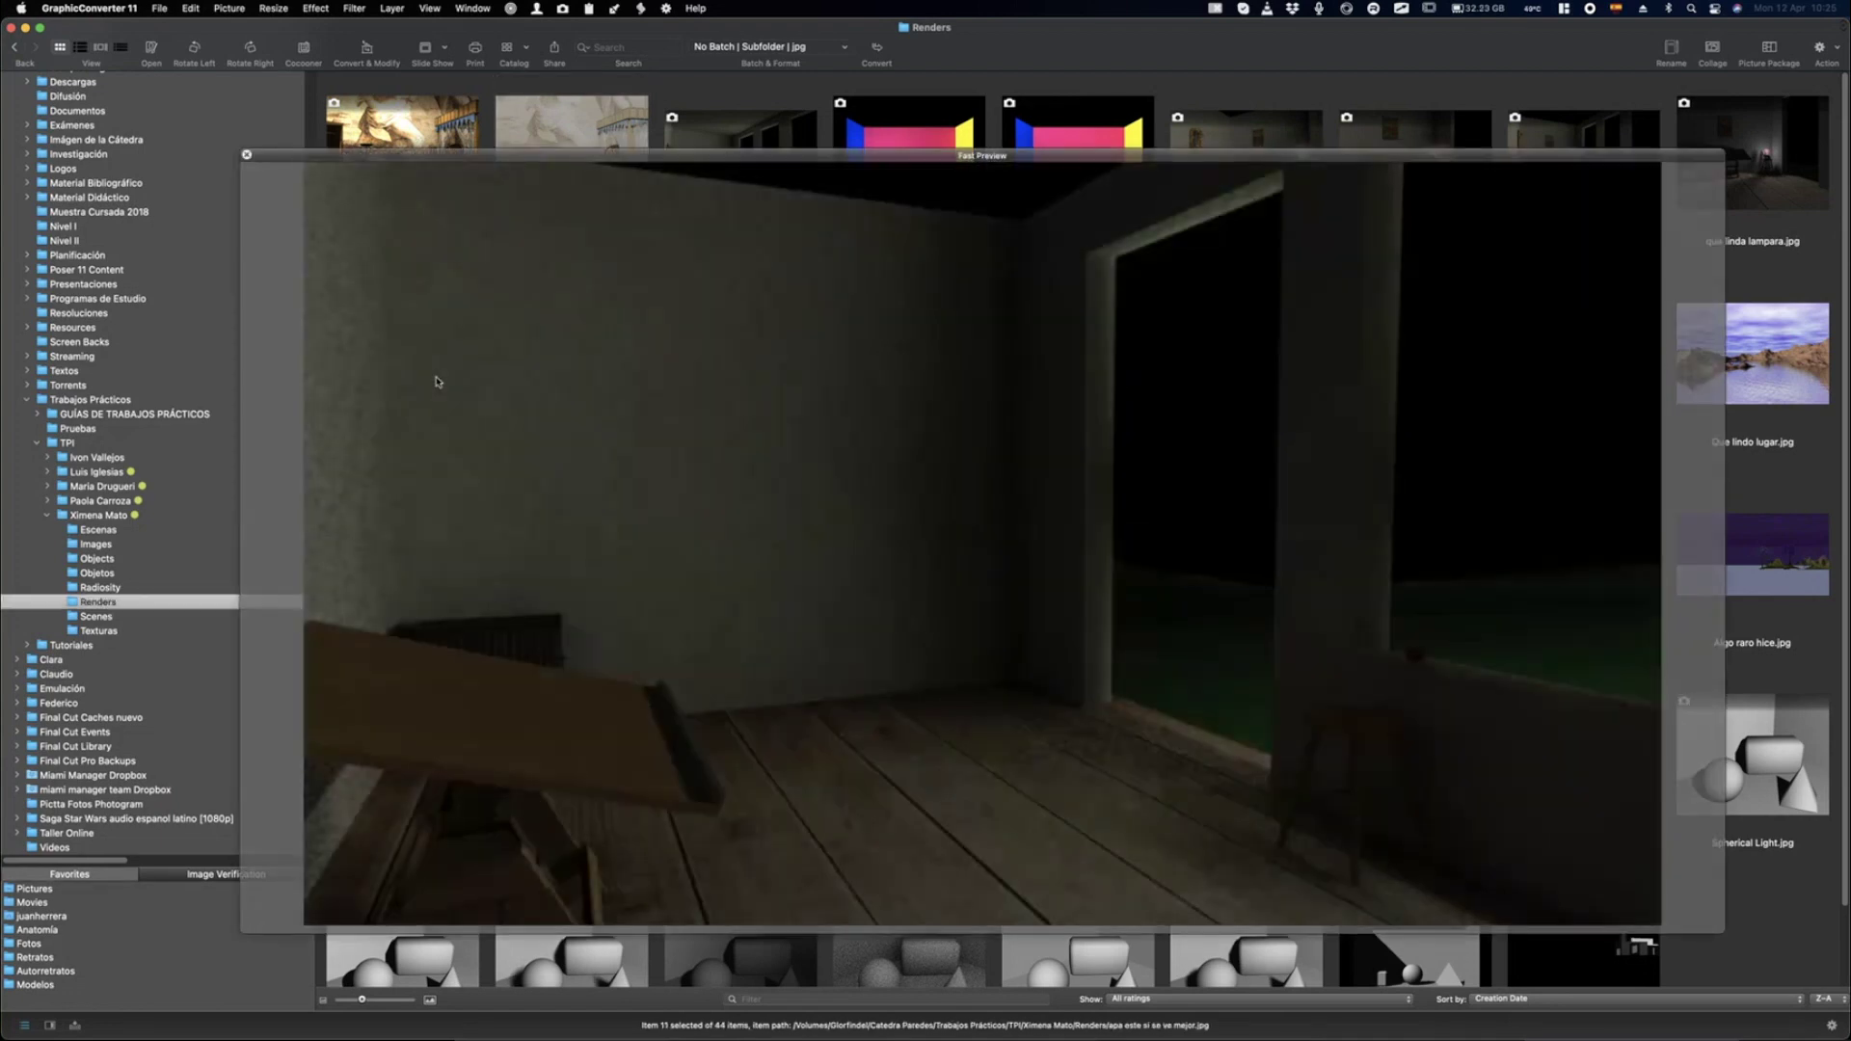
key(Right)
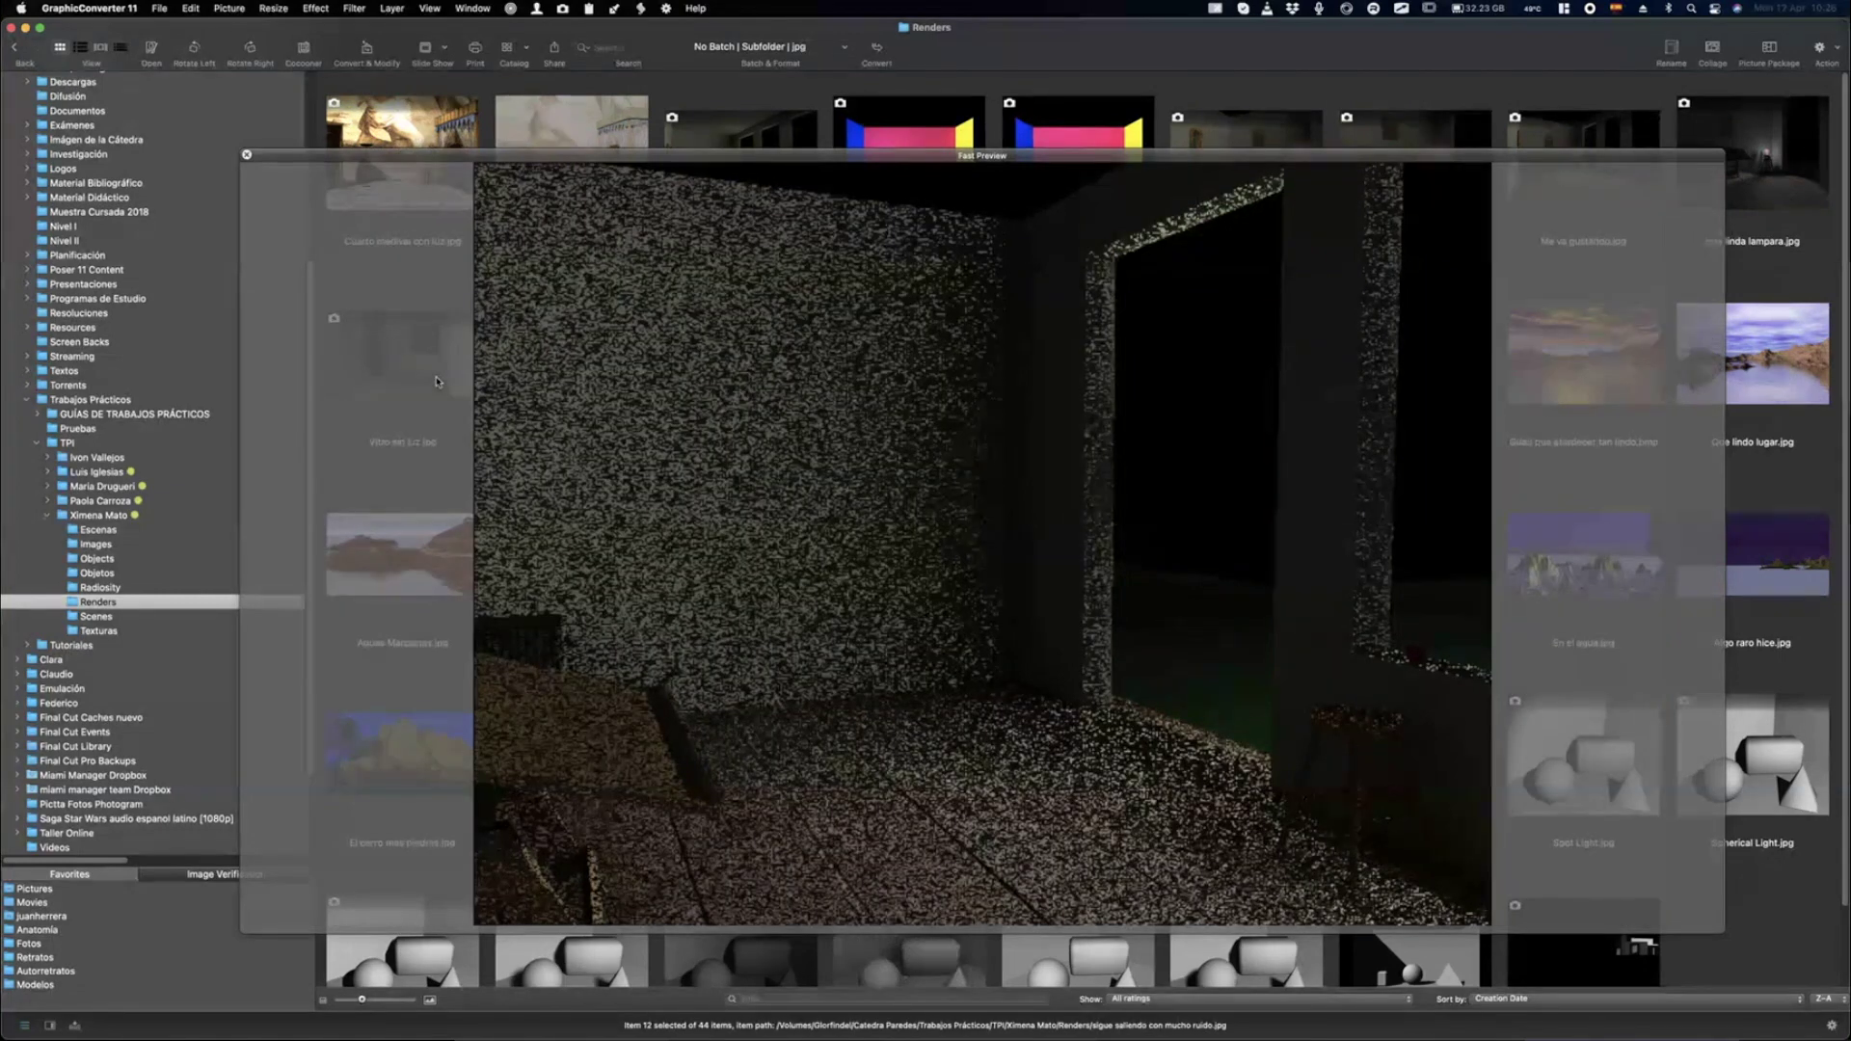
key(Right)
key(Right)
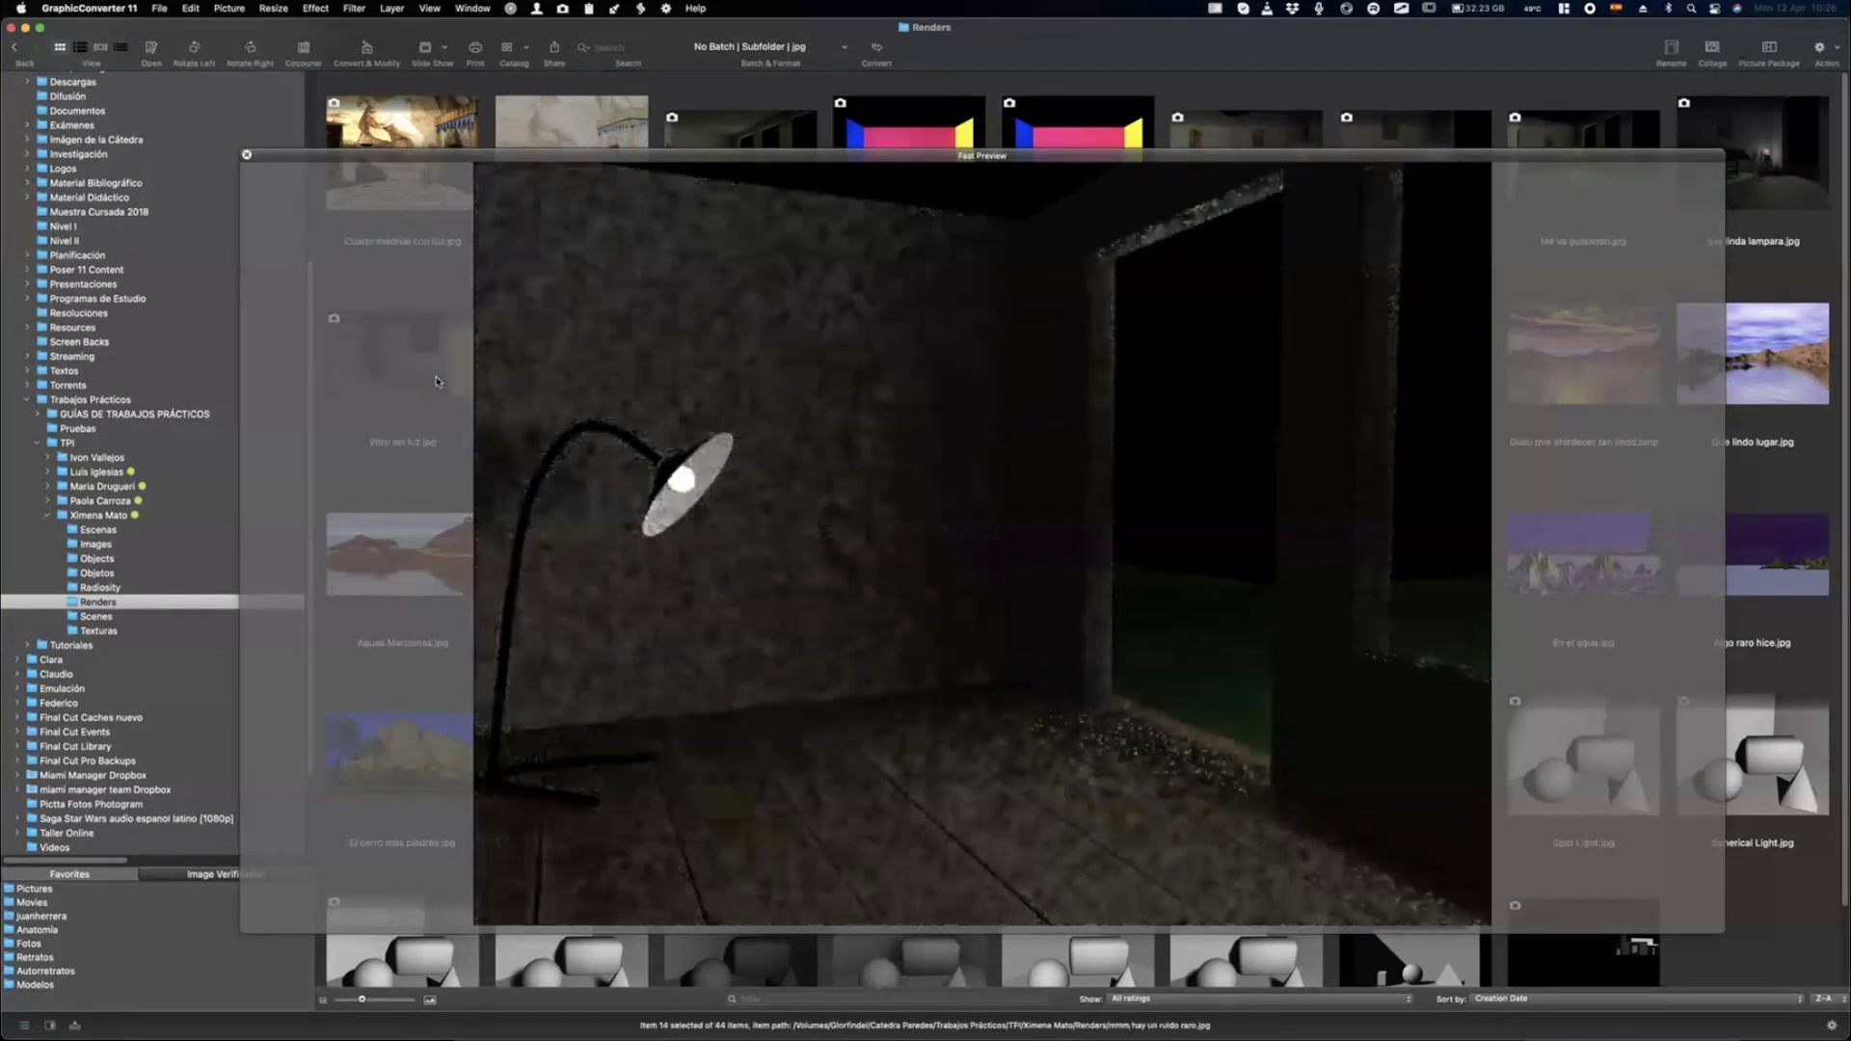
key(Left)
key(Right)
key(Right)
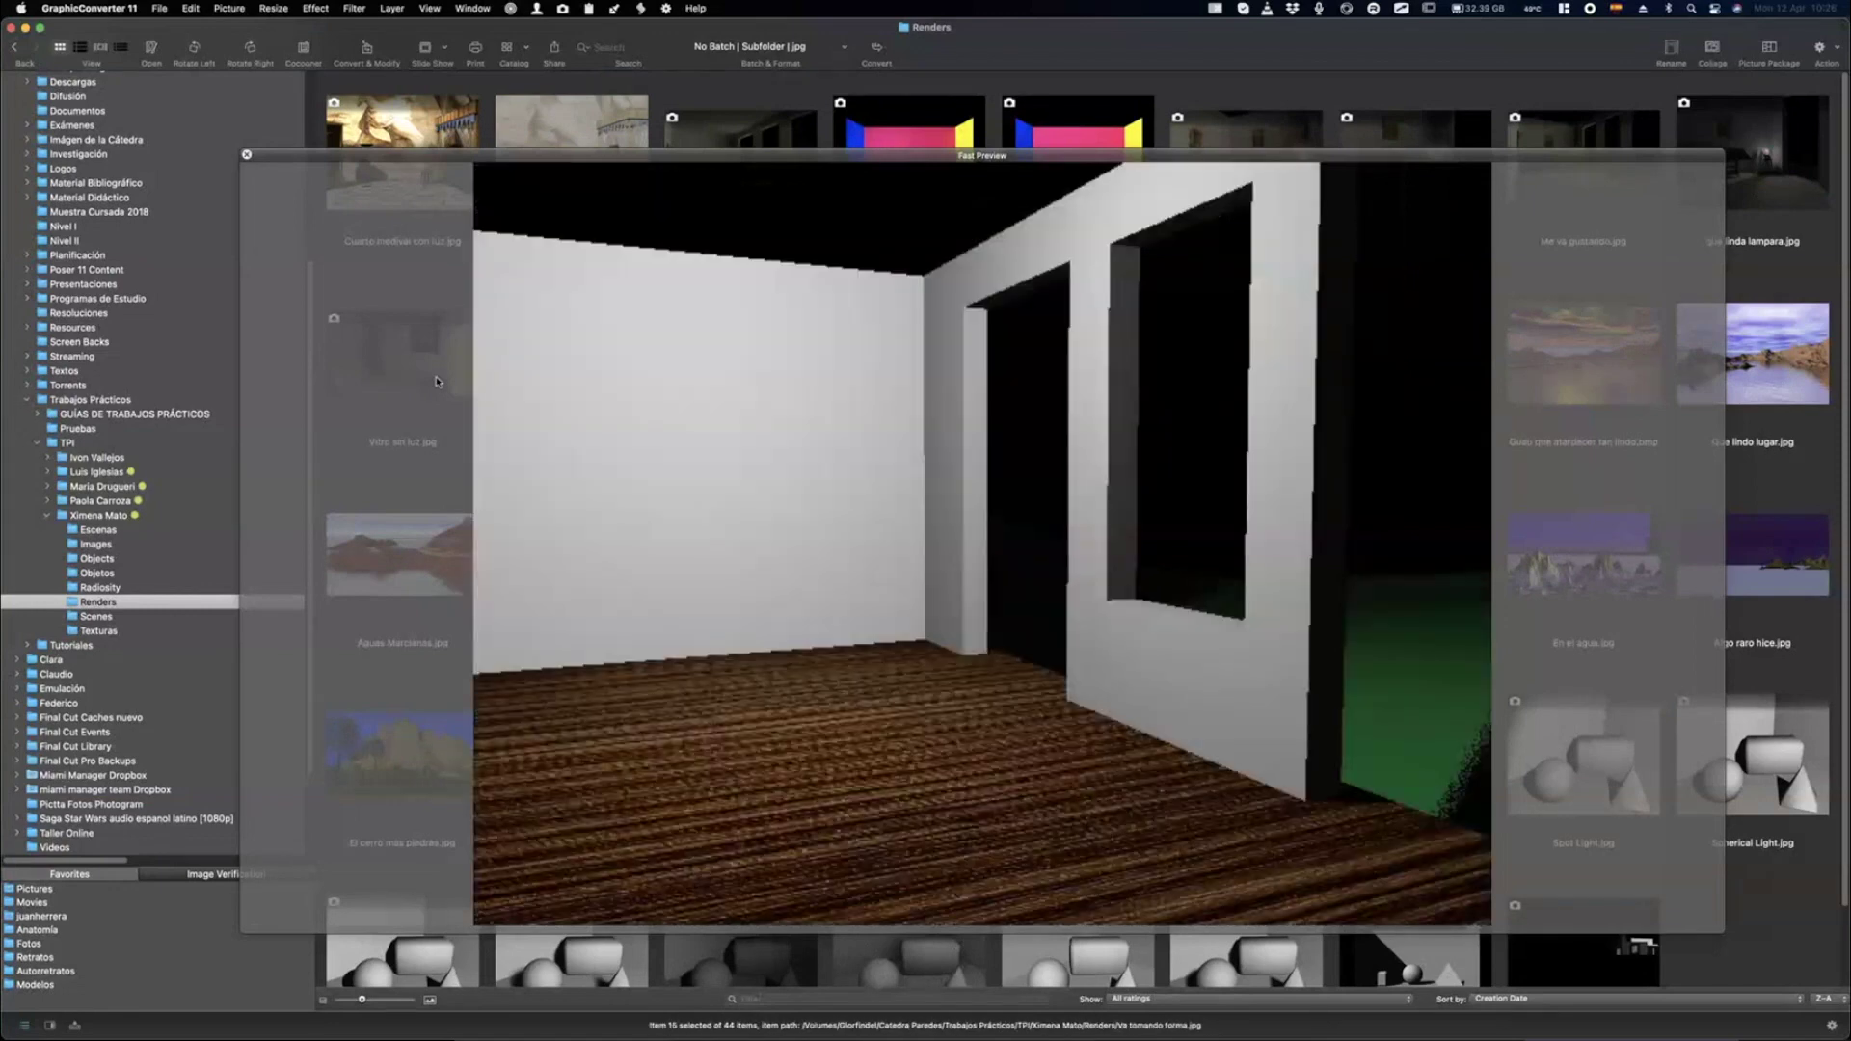
key(space)
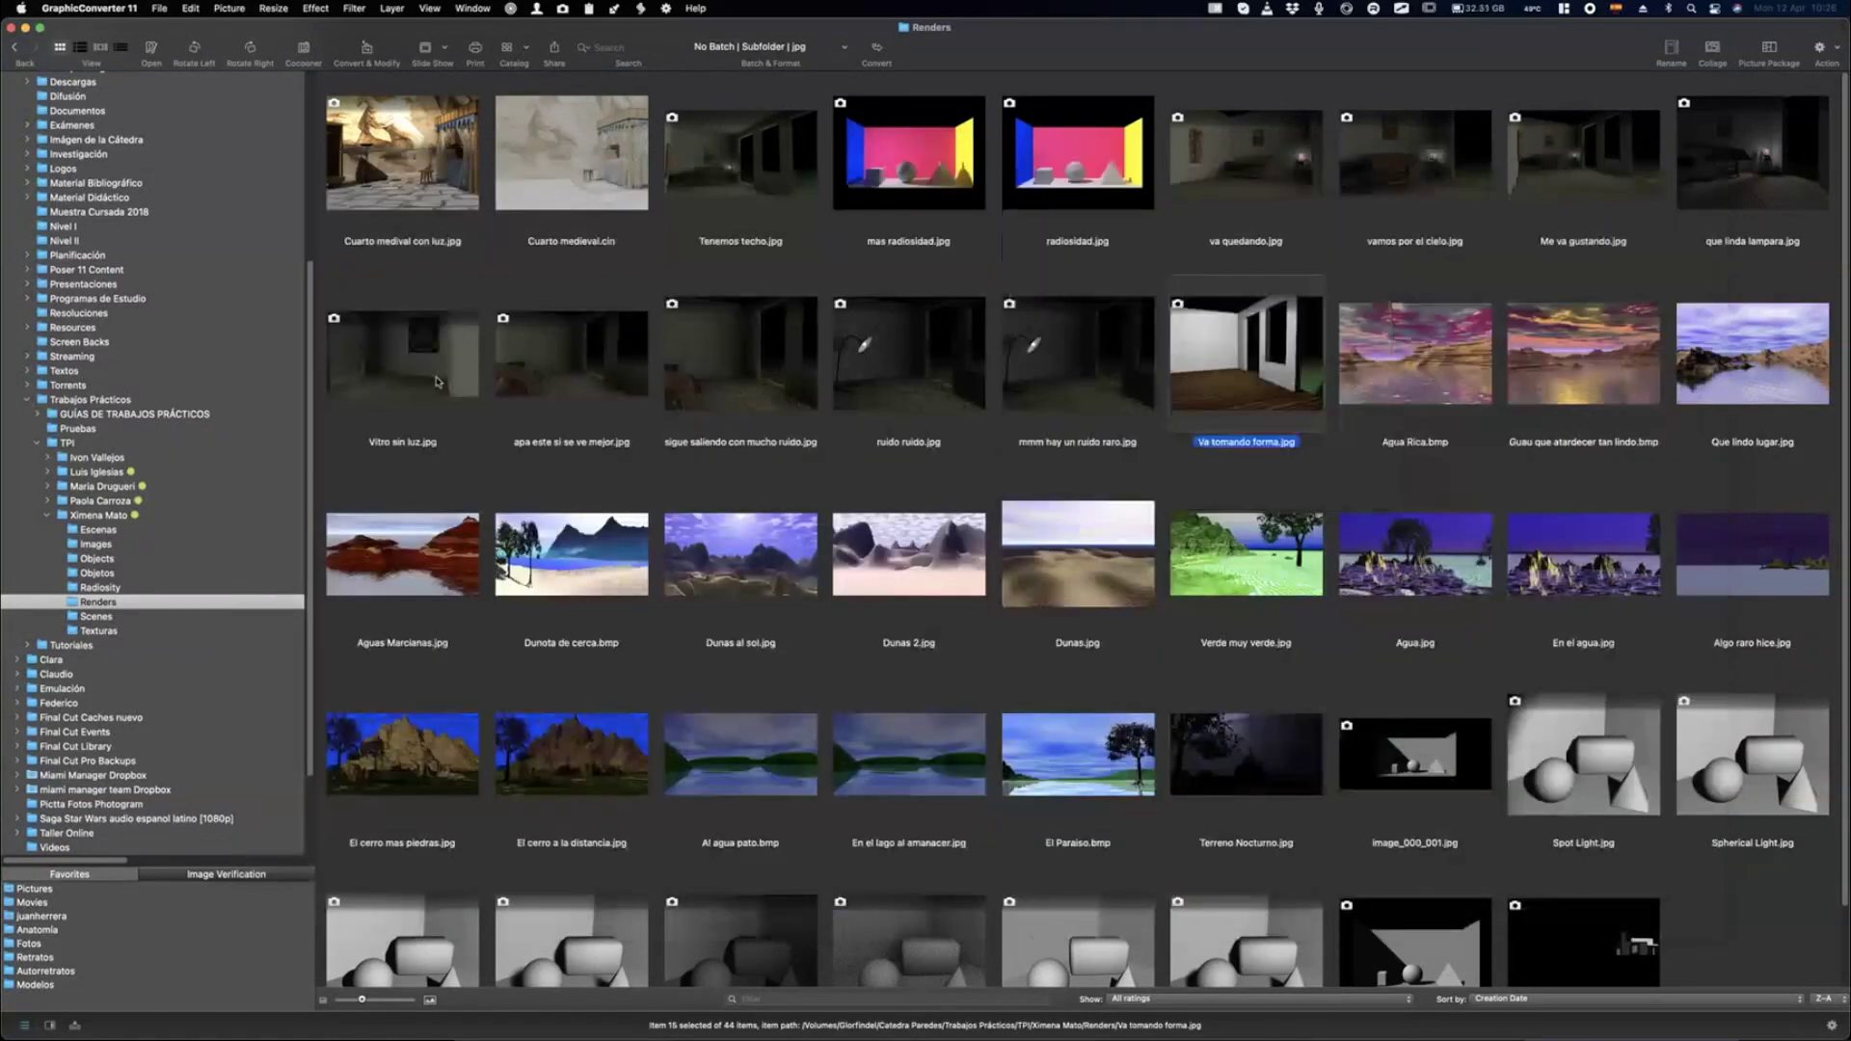
Preview the room renders in sequence from va quedando.jpg through Vitro sin luz.jpg.
key(Down)
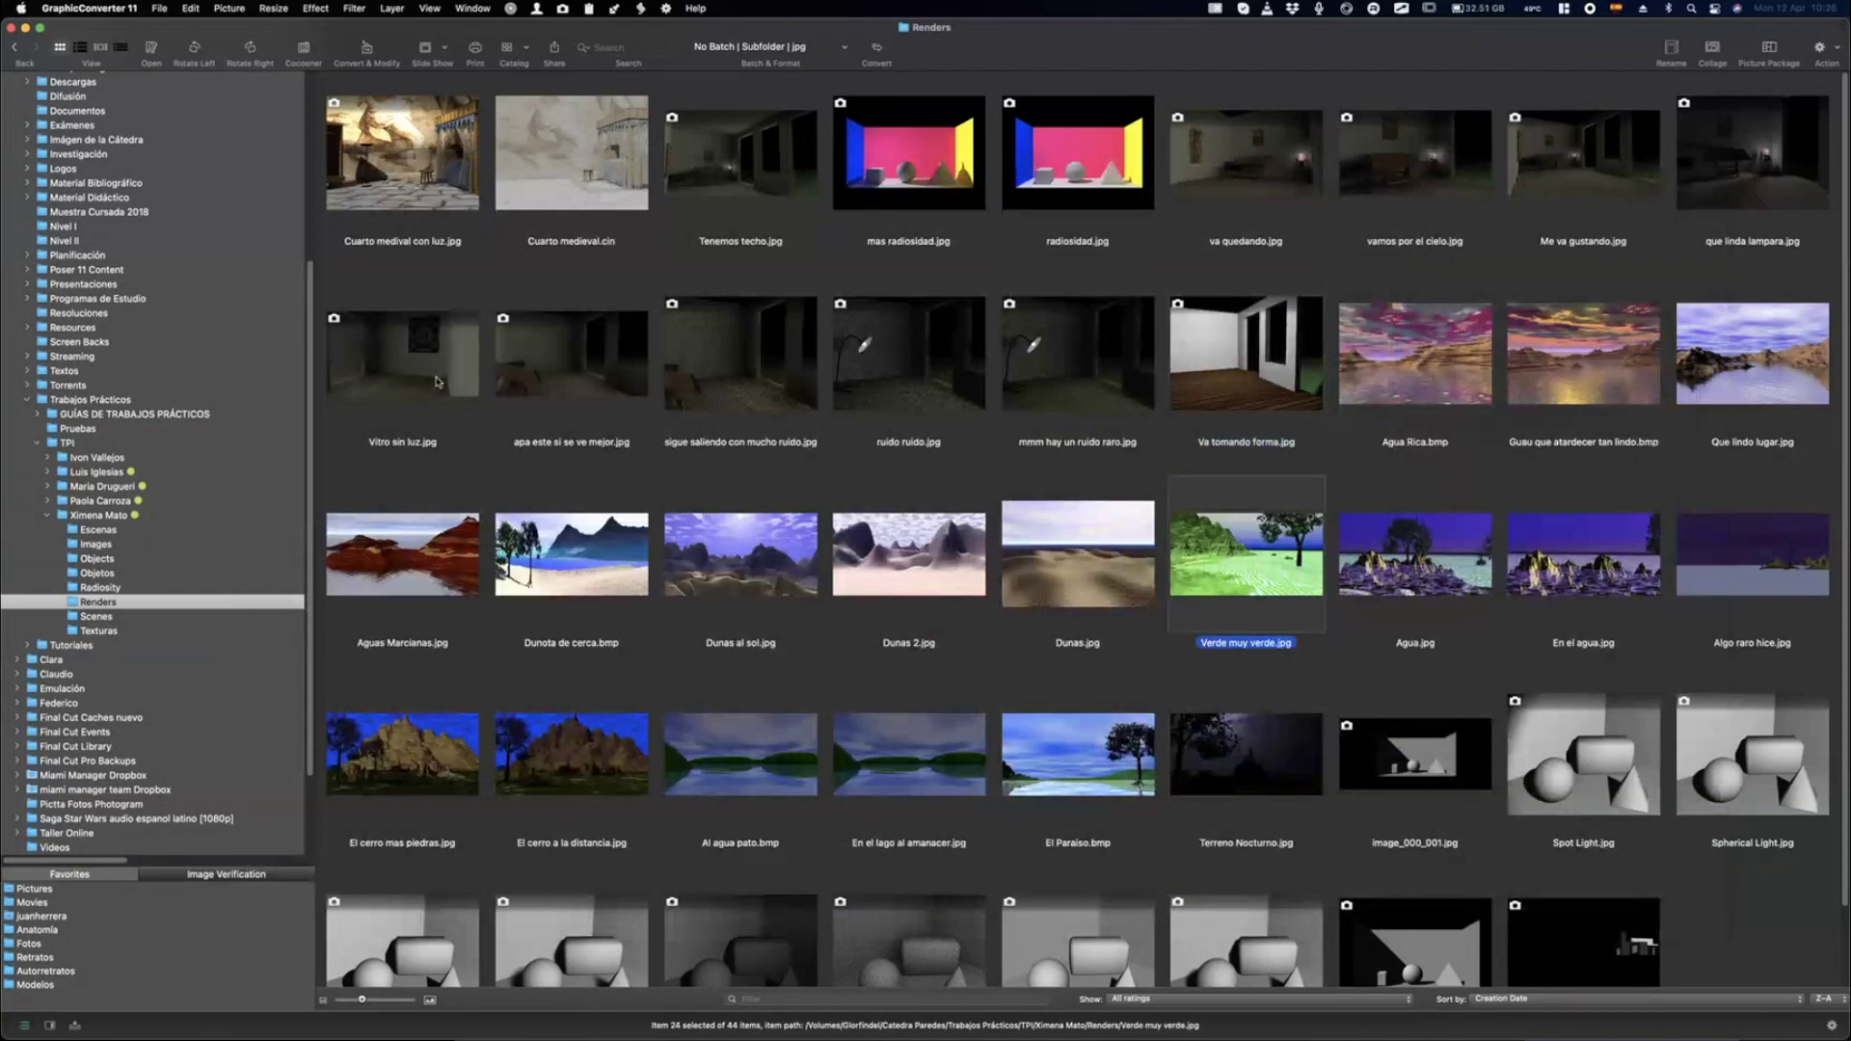
key(Up)
key(Up)
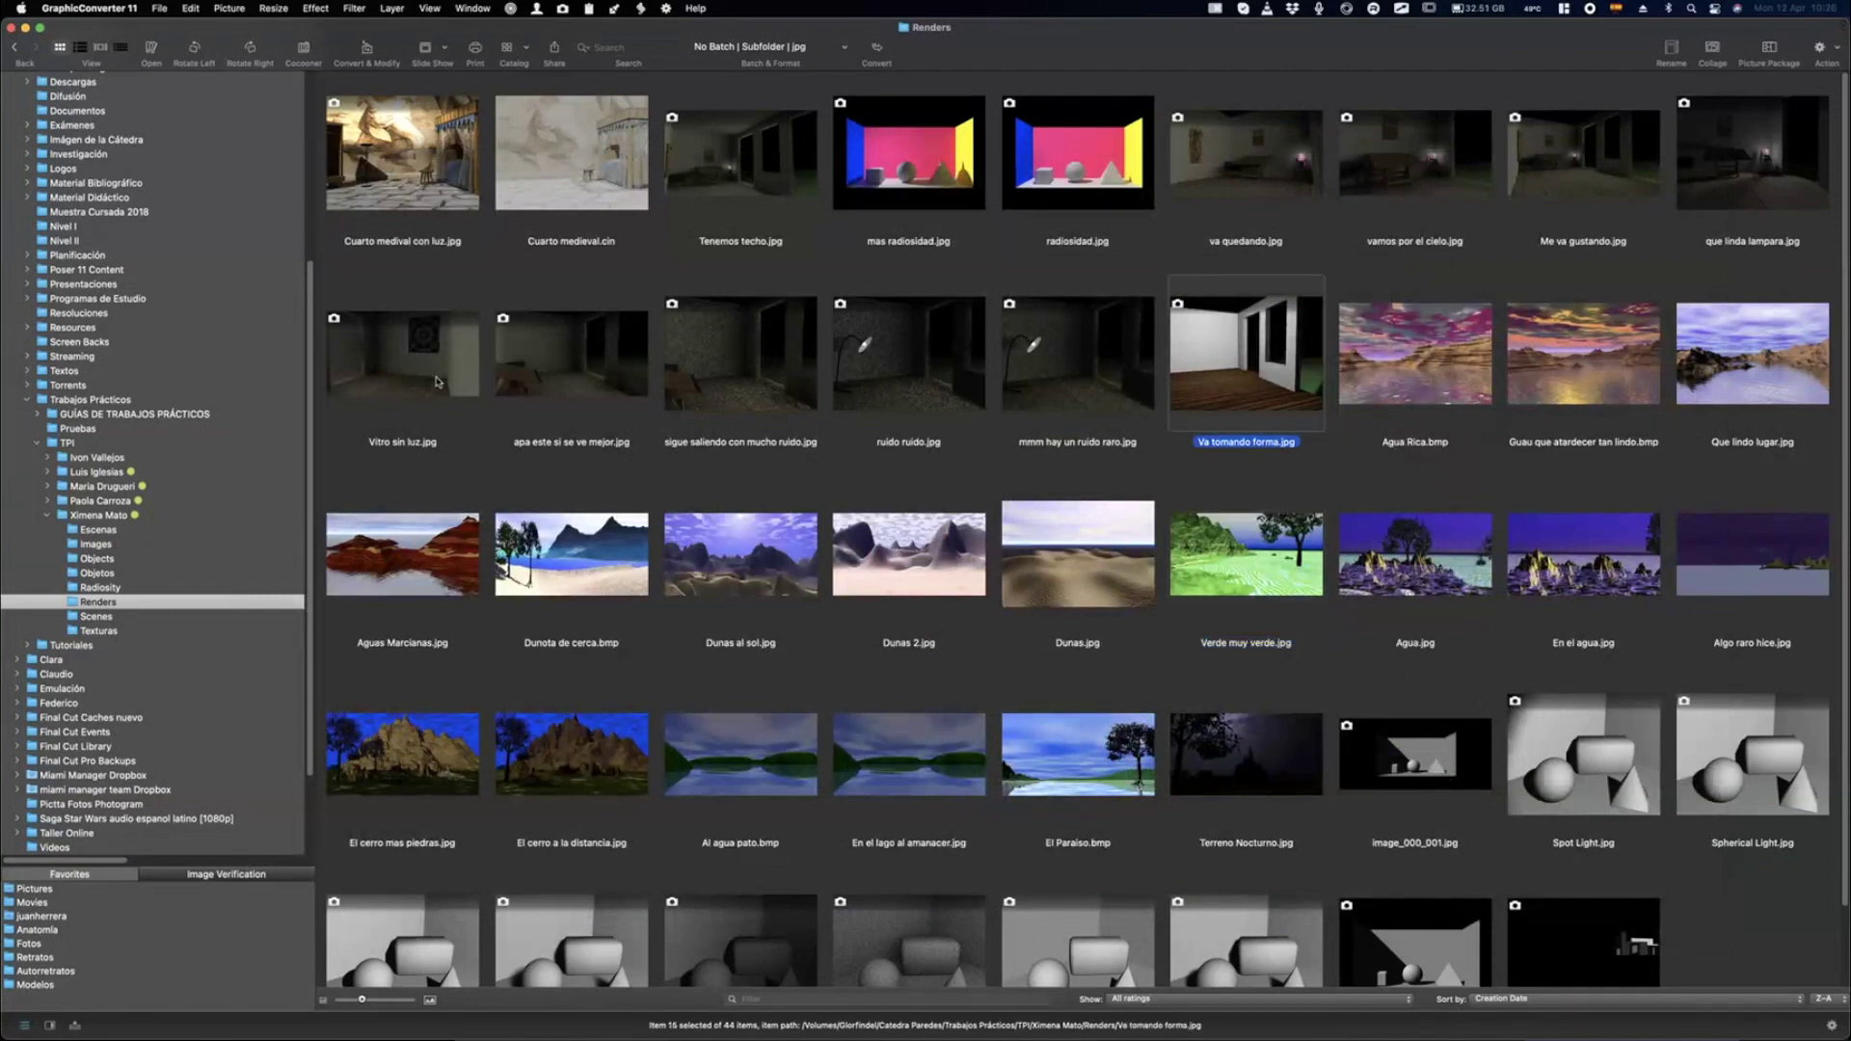
key(space)
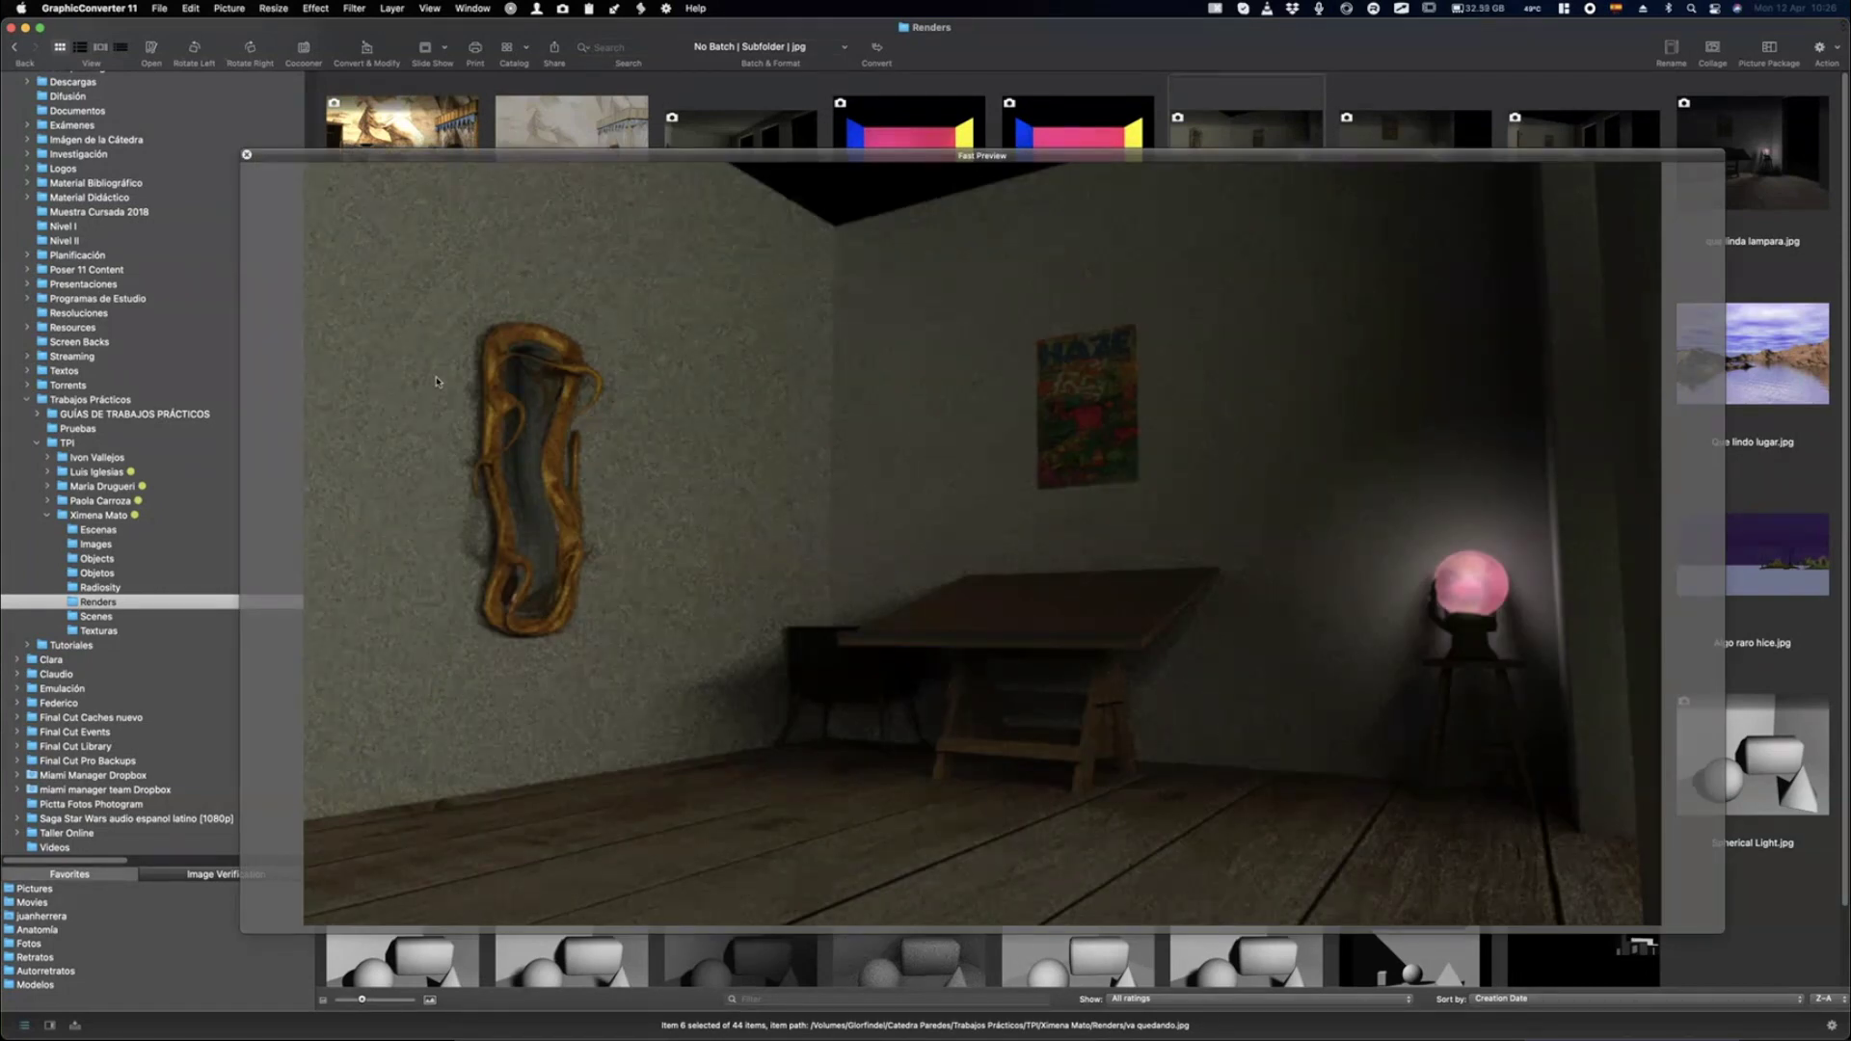
key(Right)
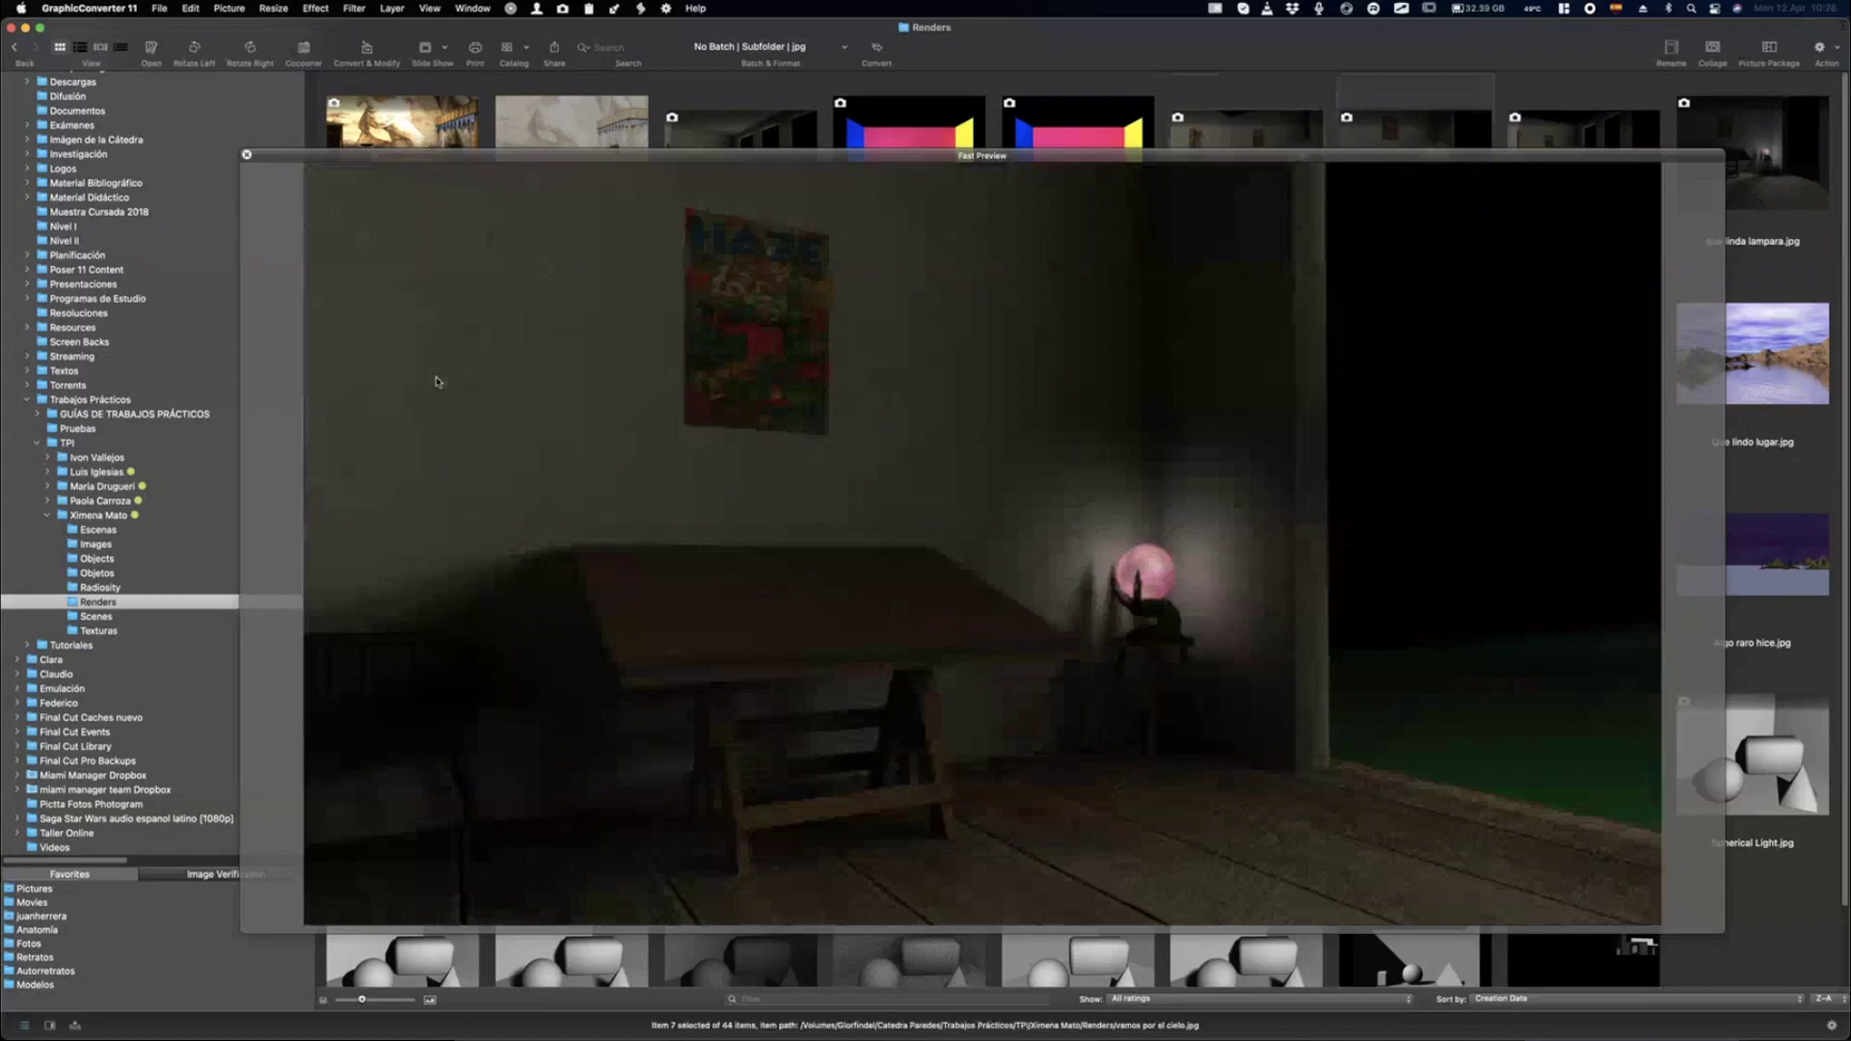
key(Right)
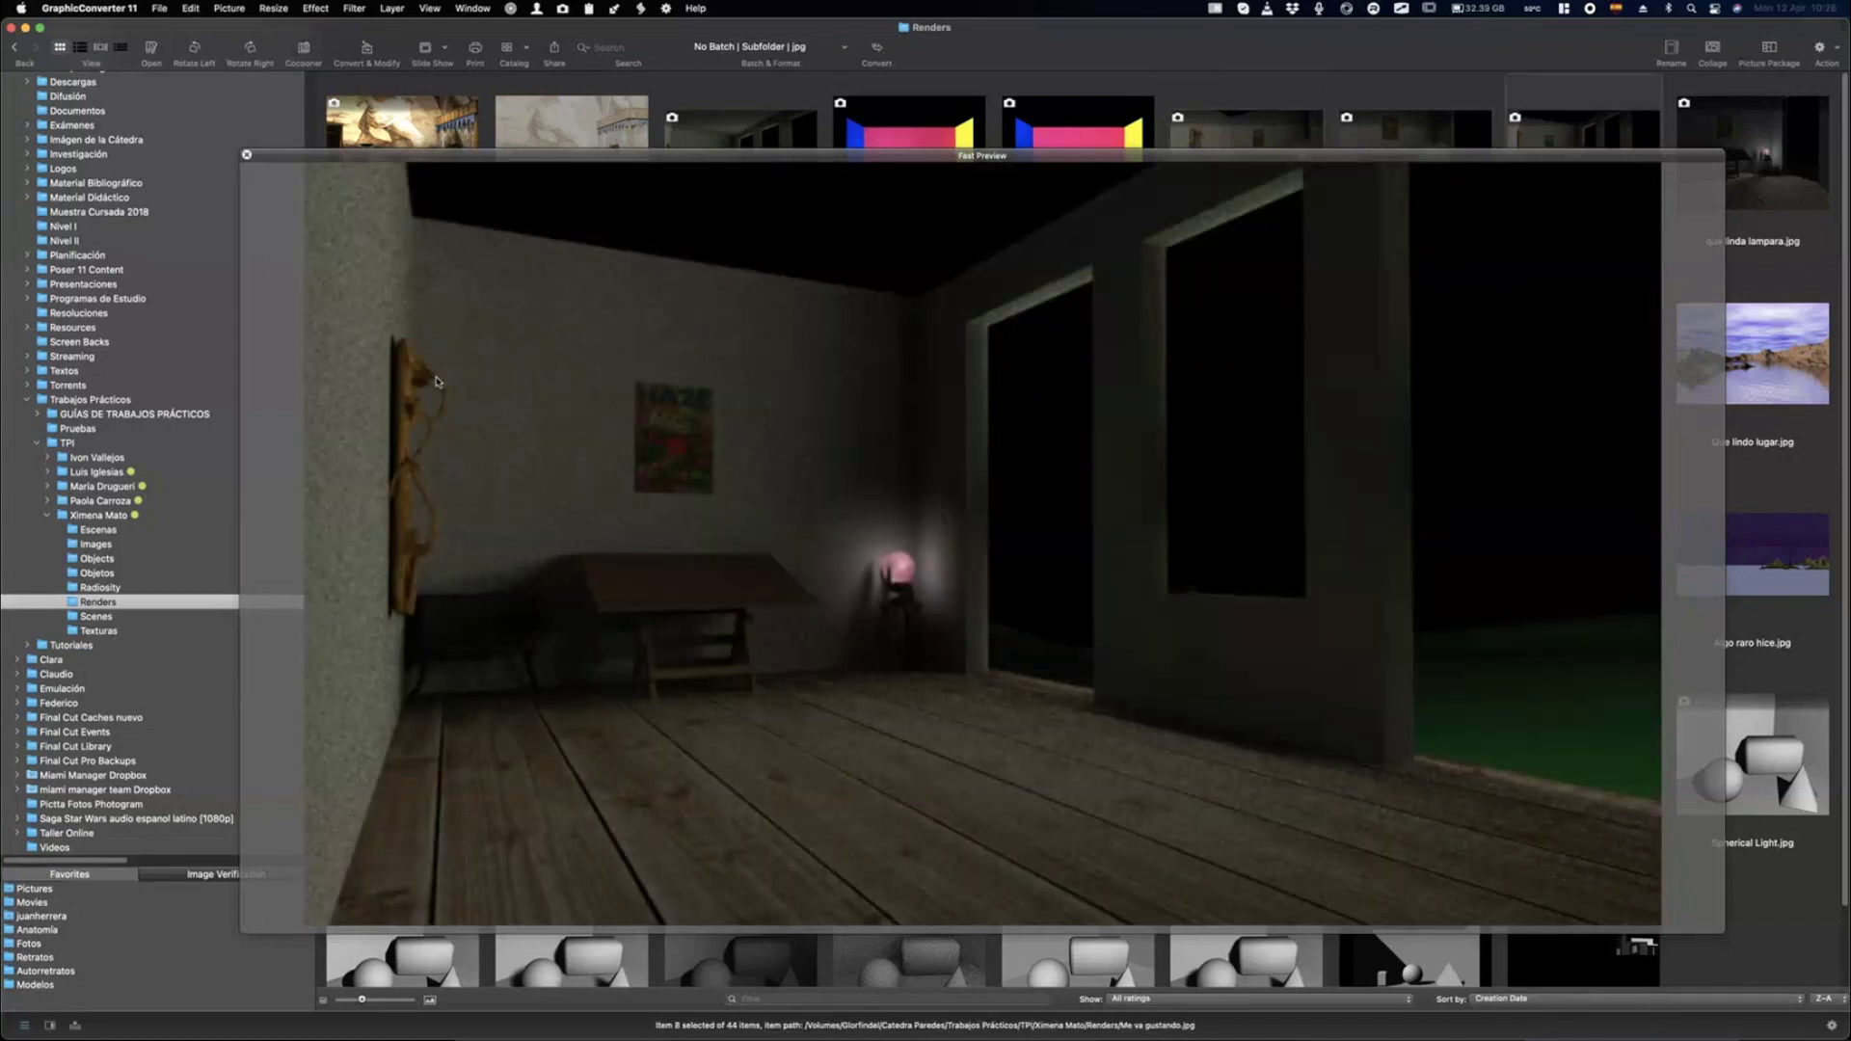
key(Right)
key(Right)
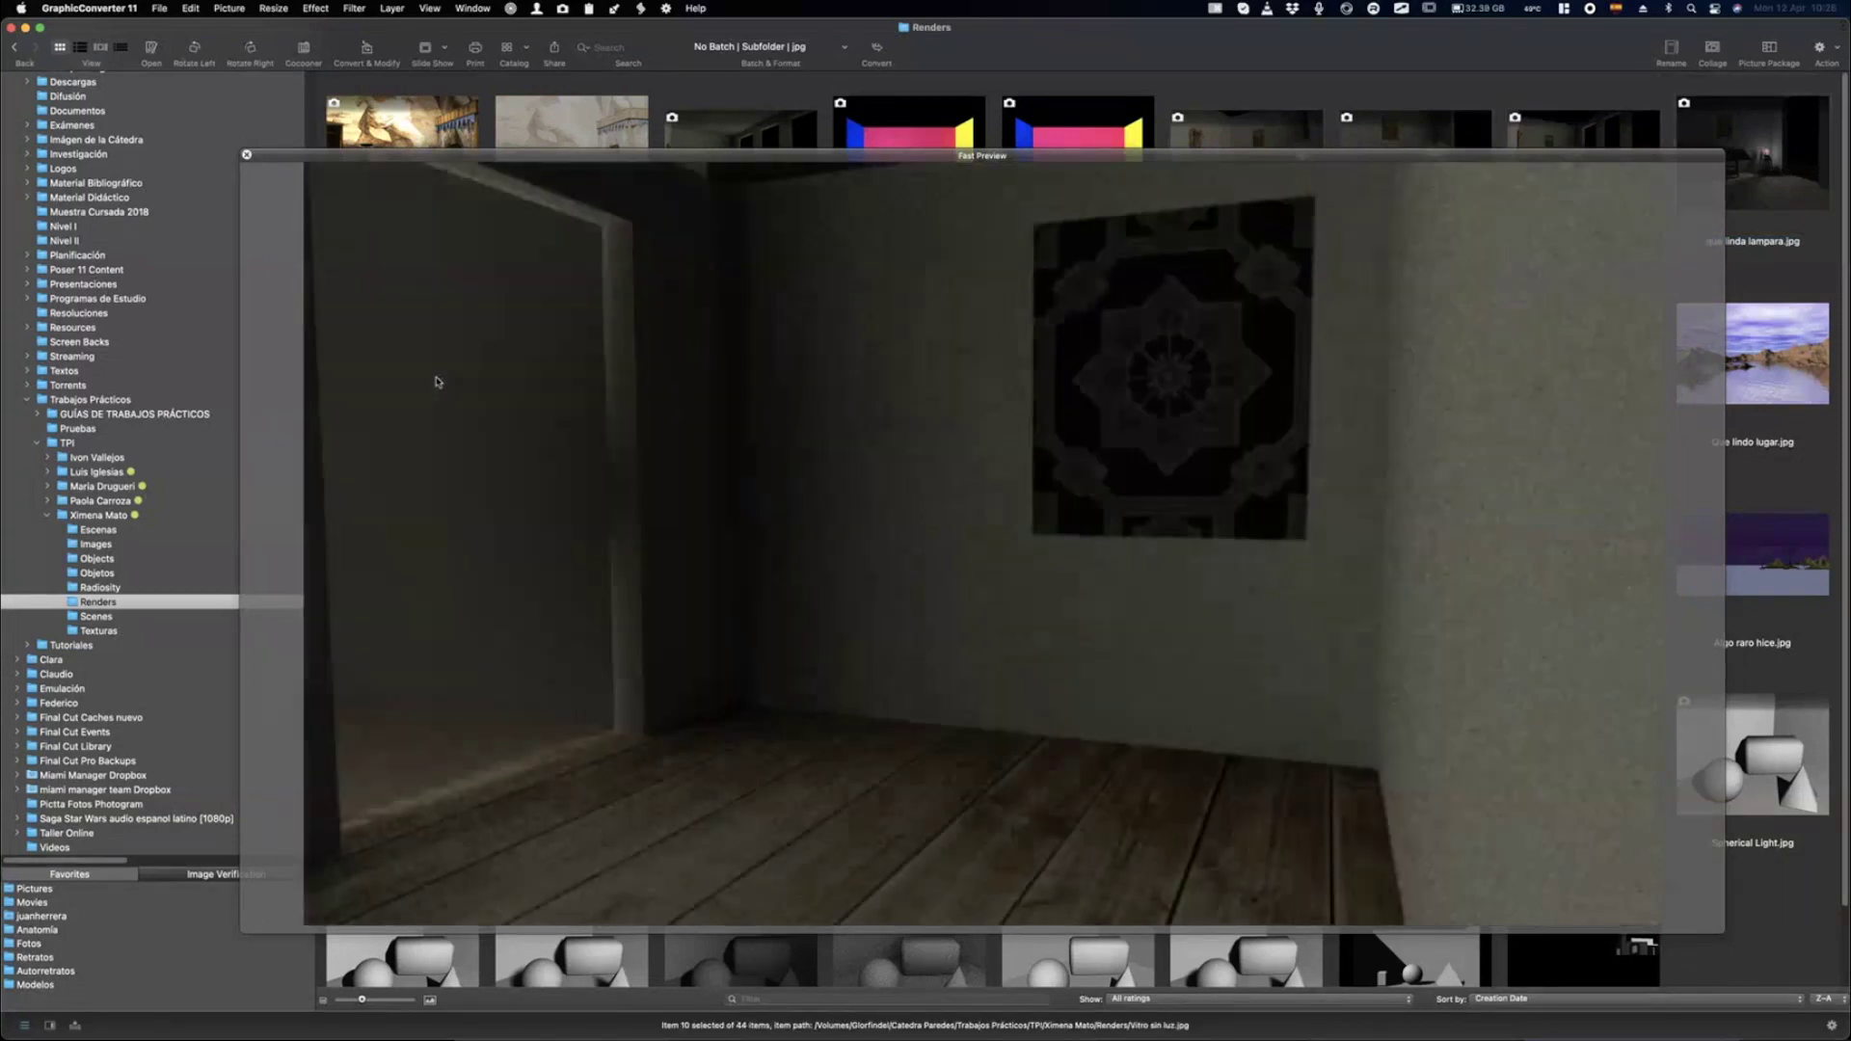
key(space)
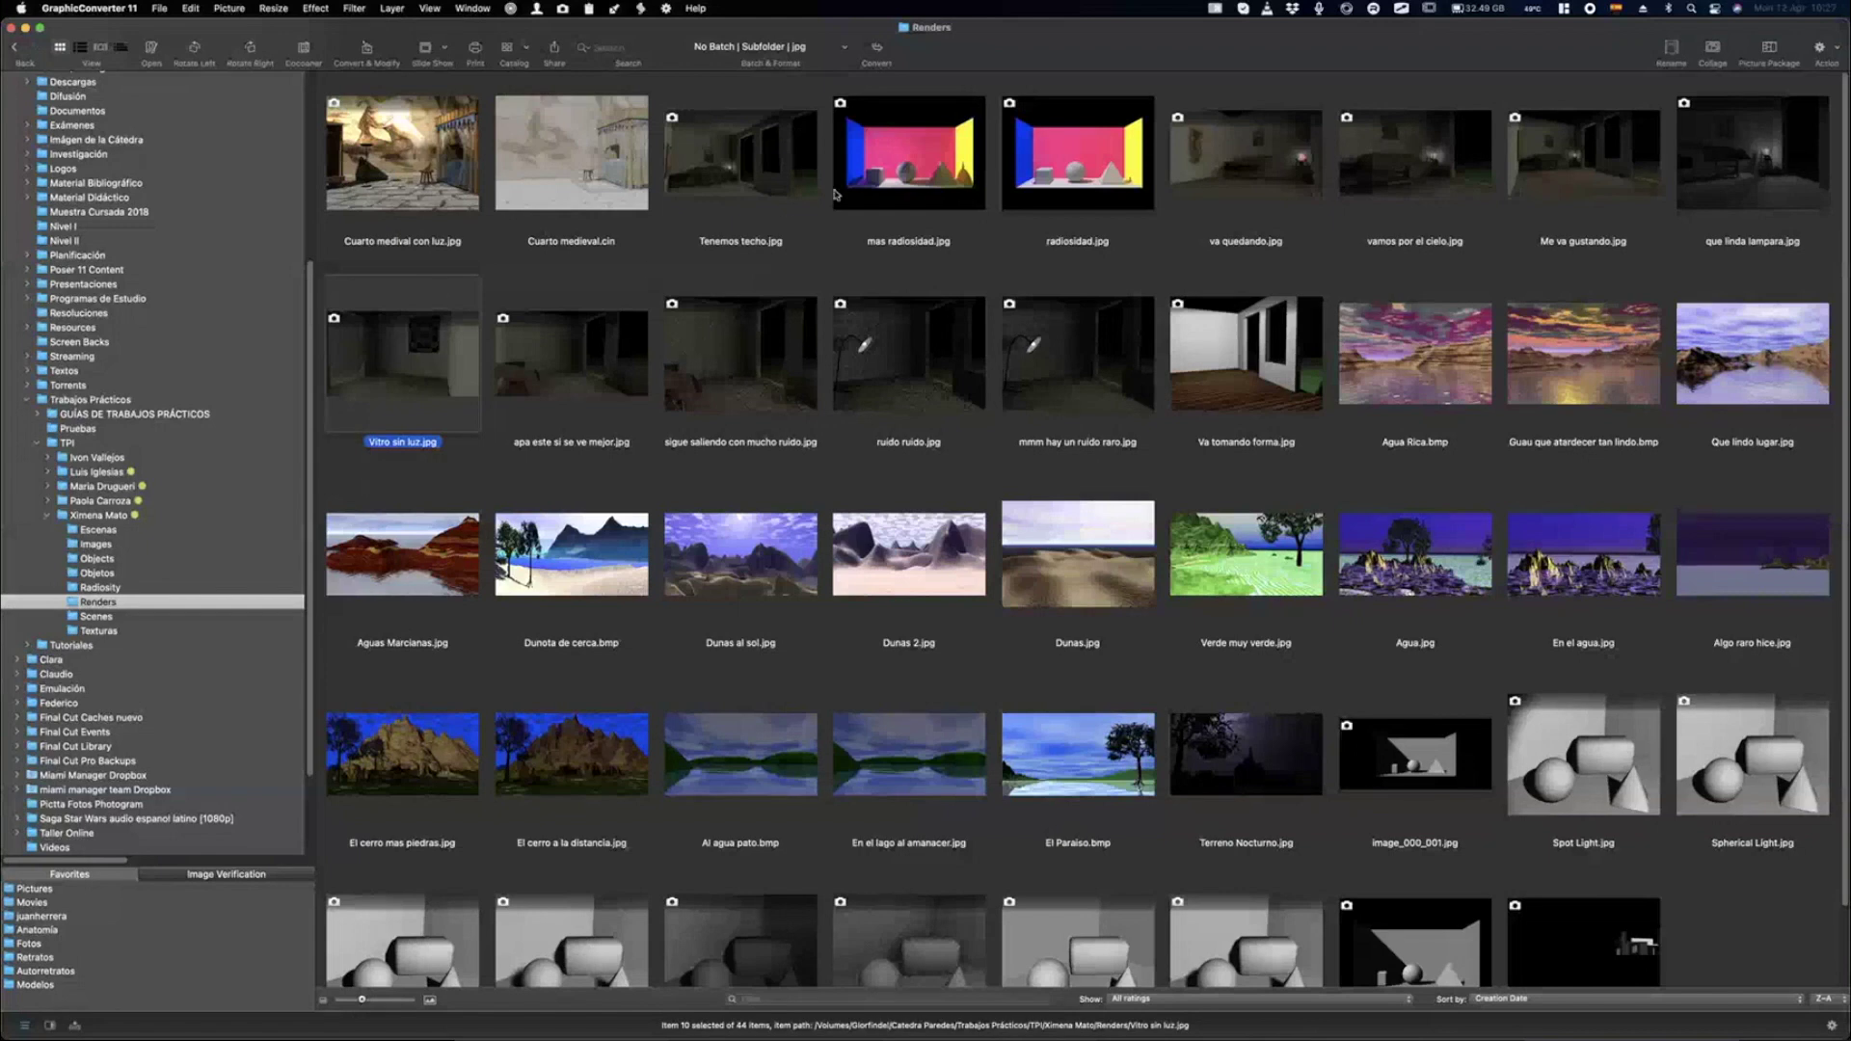
Preview mas radiosidad.jpg and radiosidad.jpg to compare the two radiosity renders.
click(866, 192)
key(space)
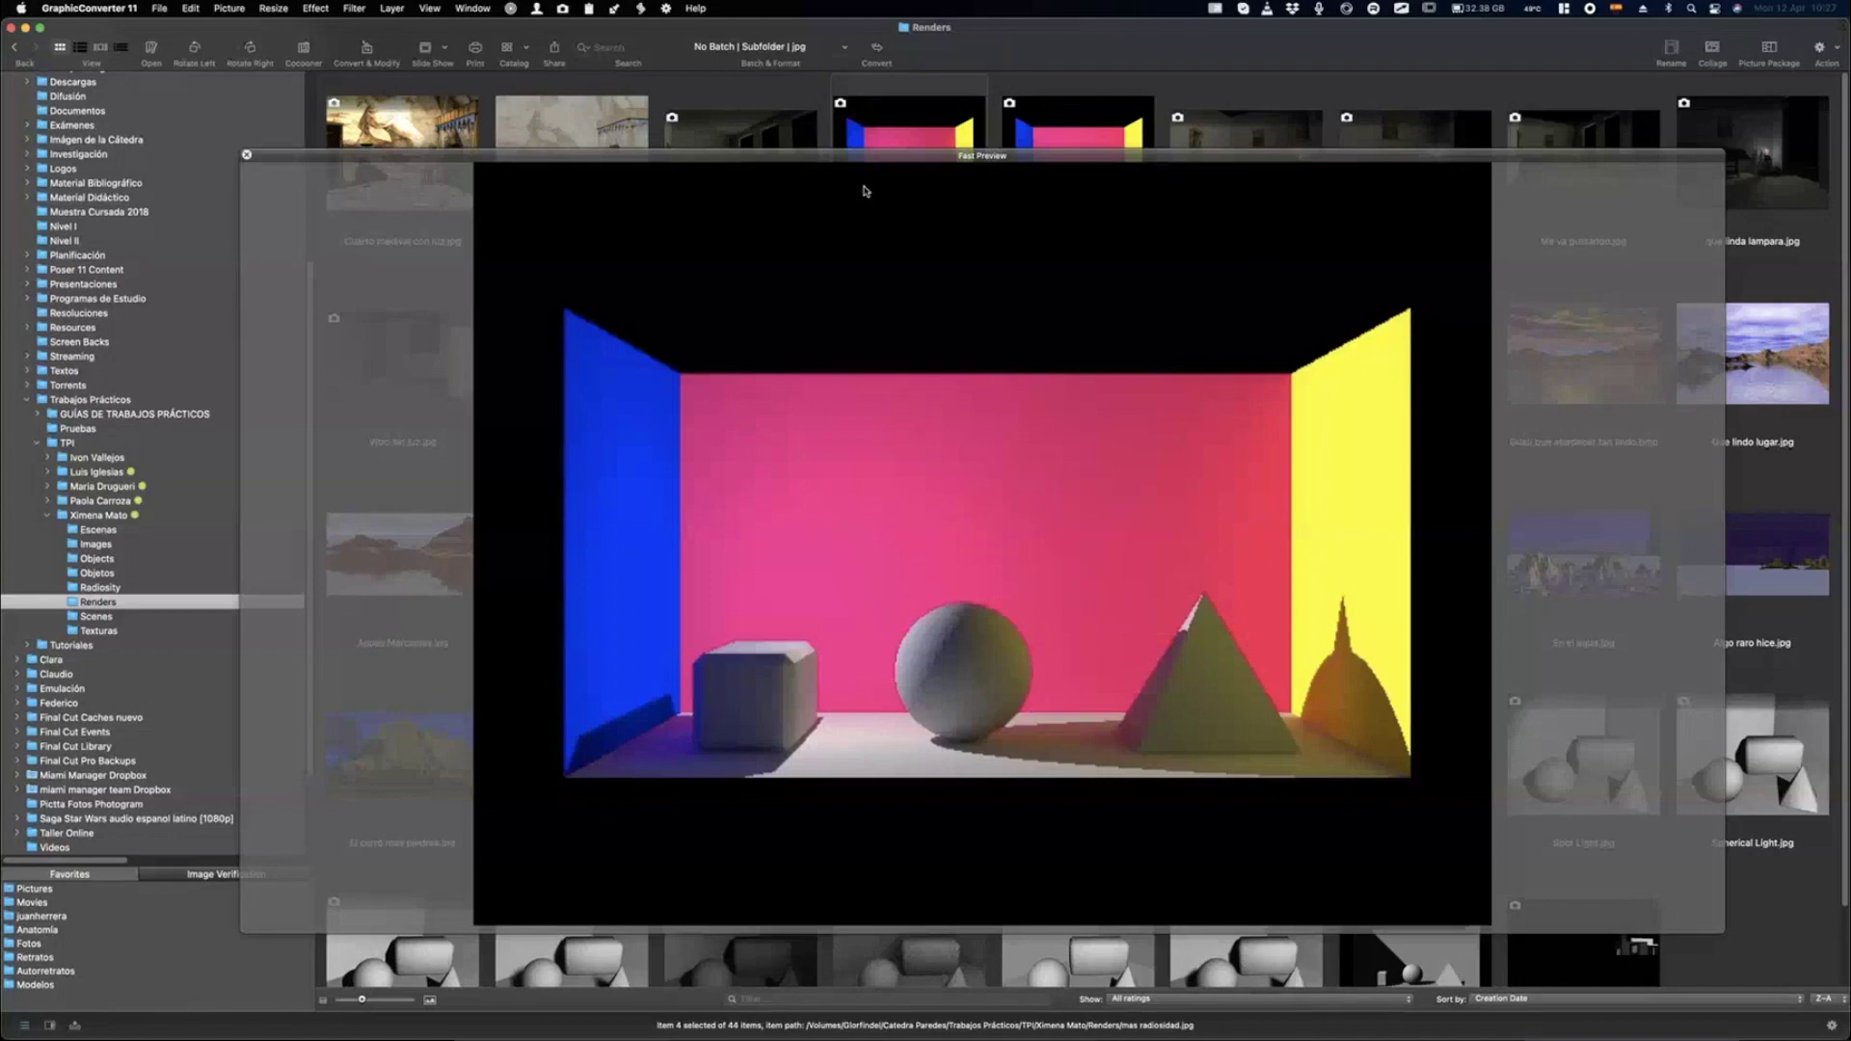
key(Right)
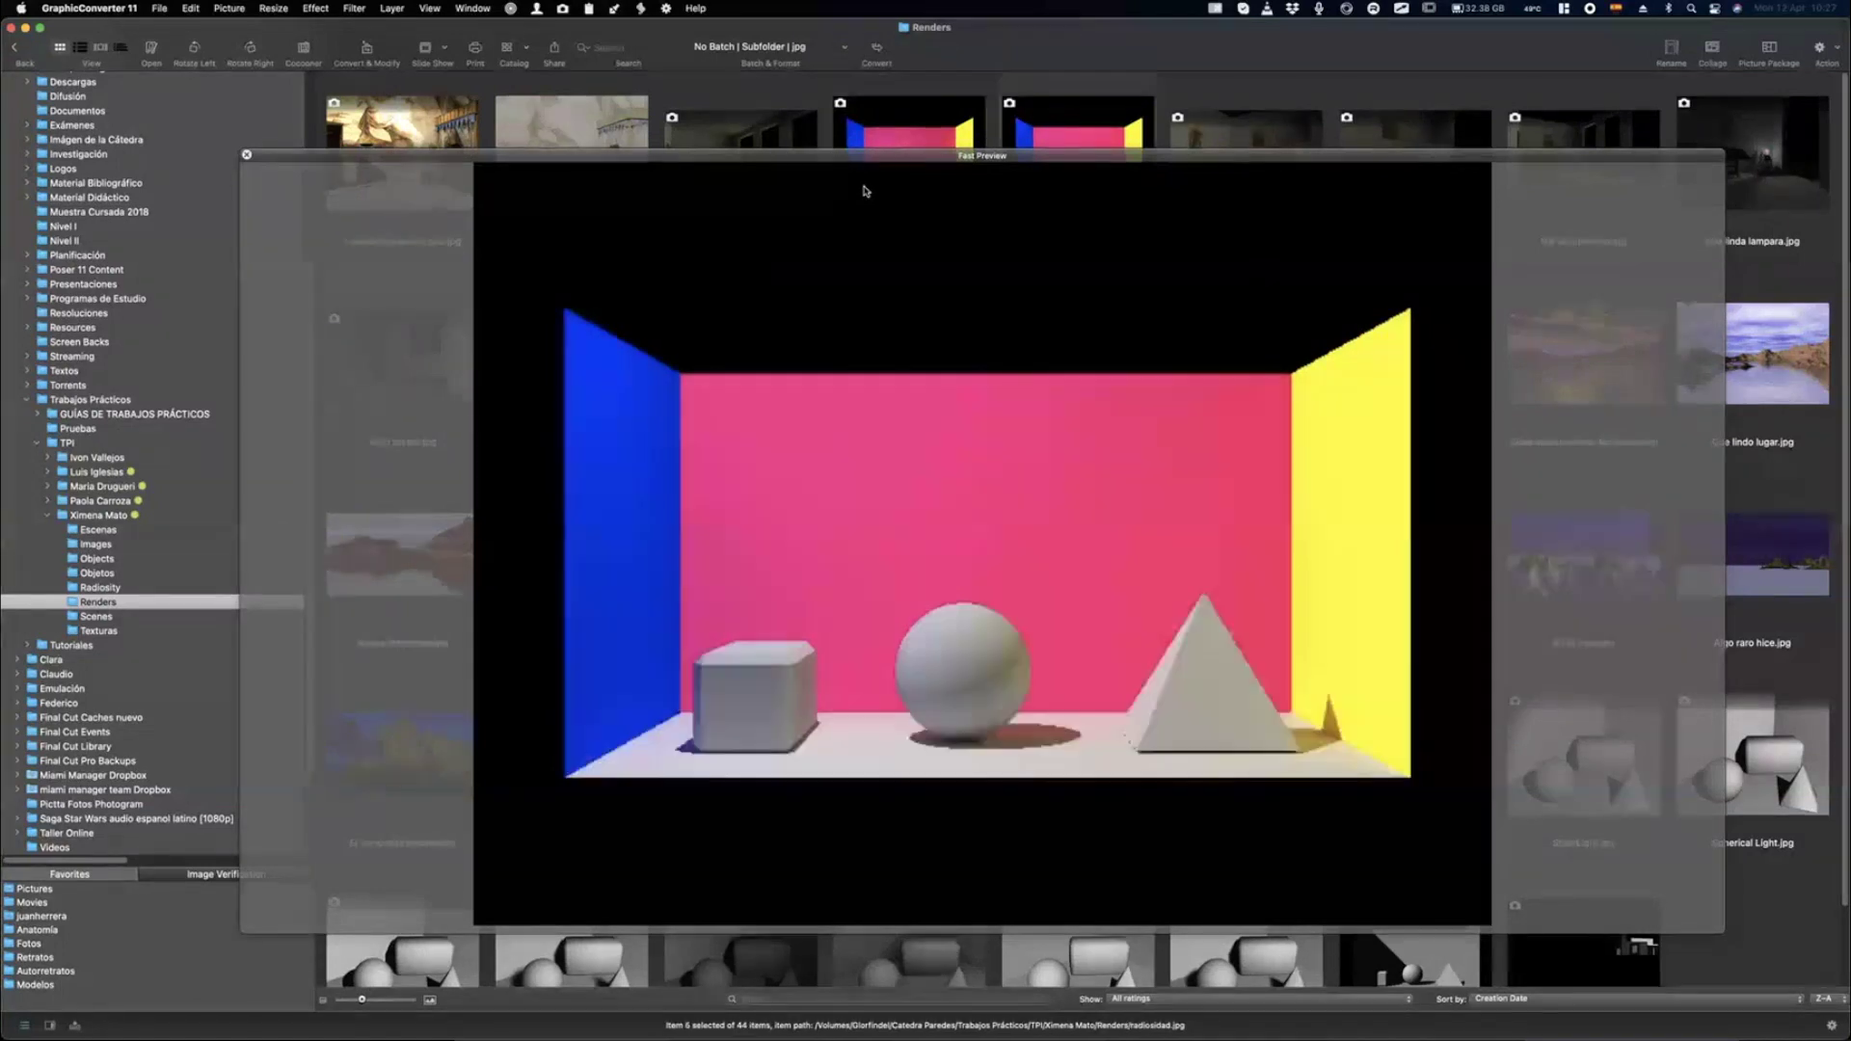
key(space)
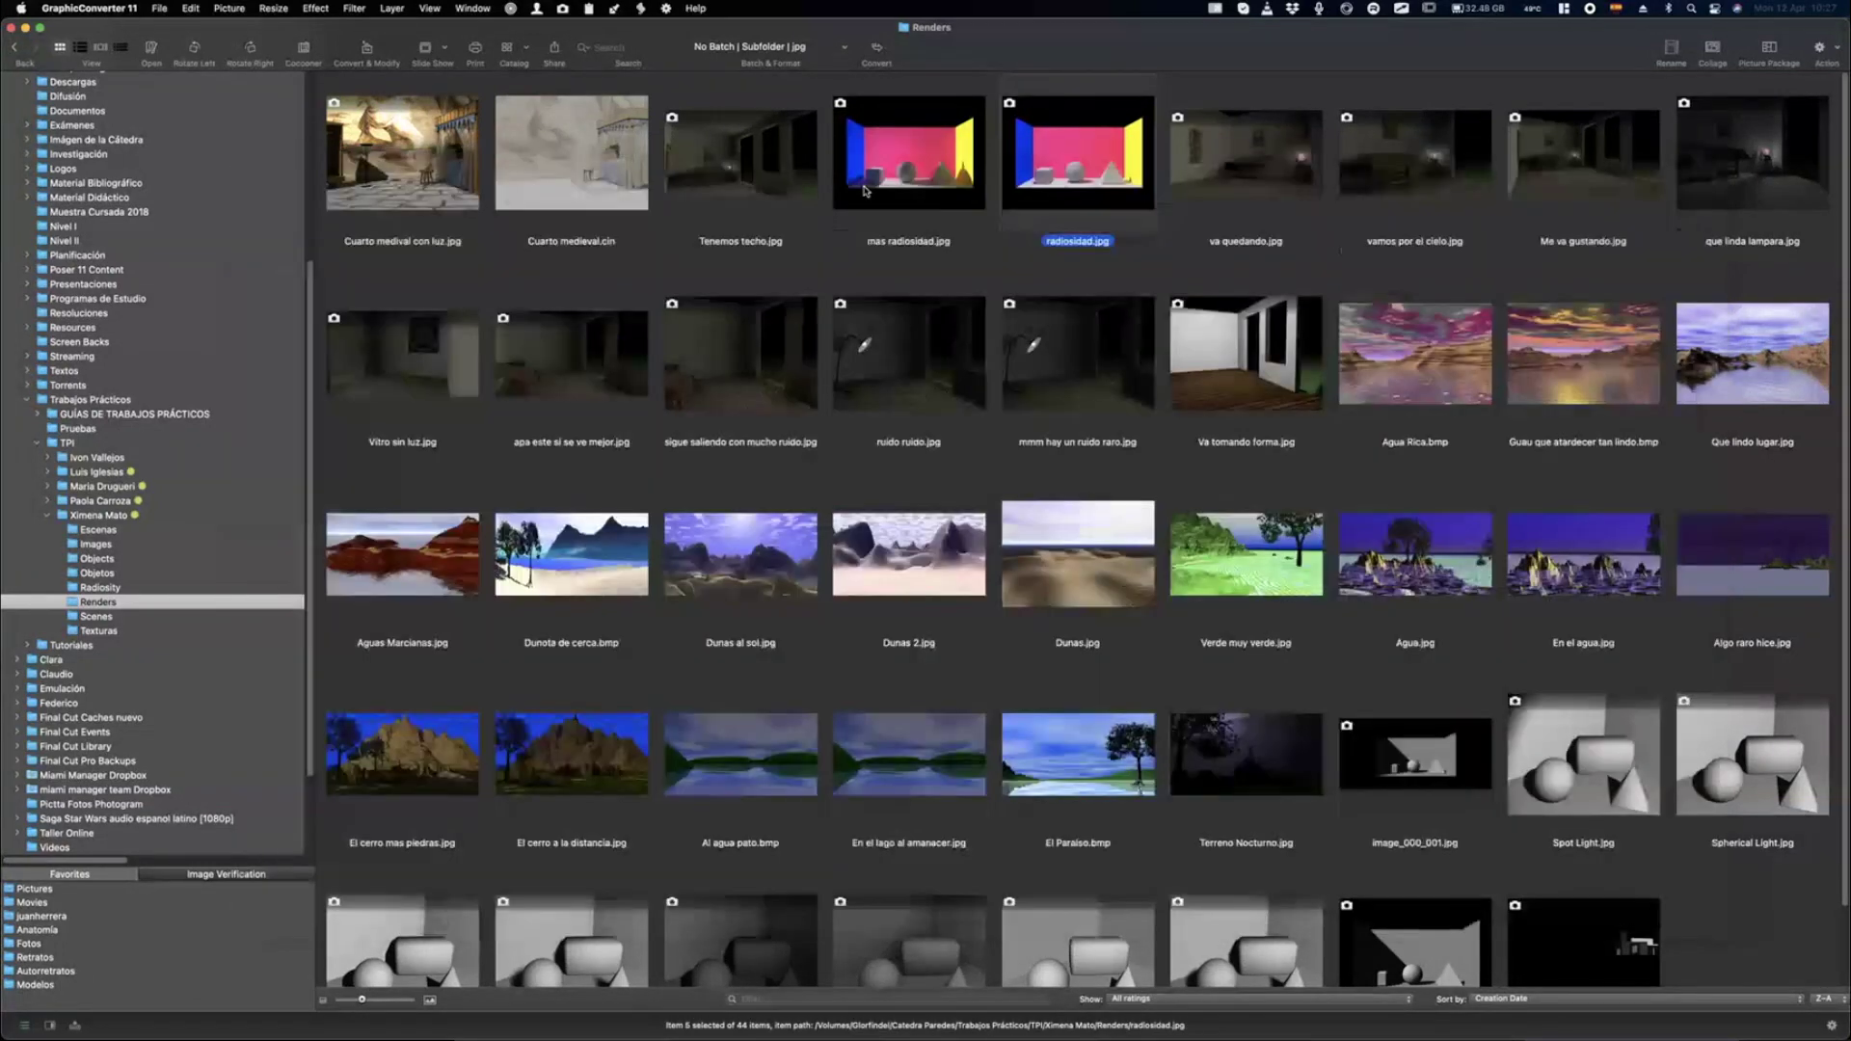
key(Right)
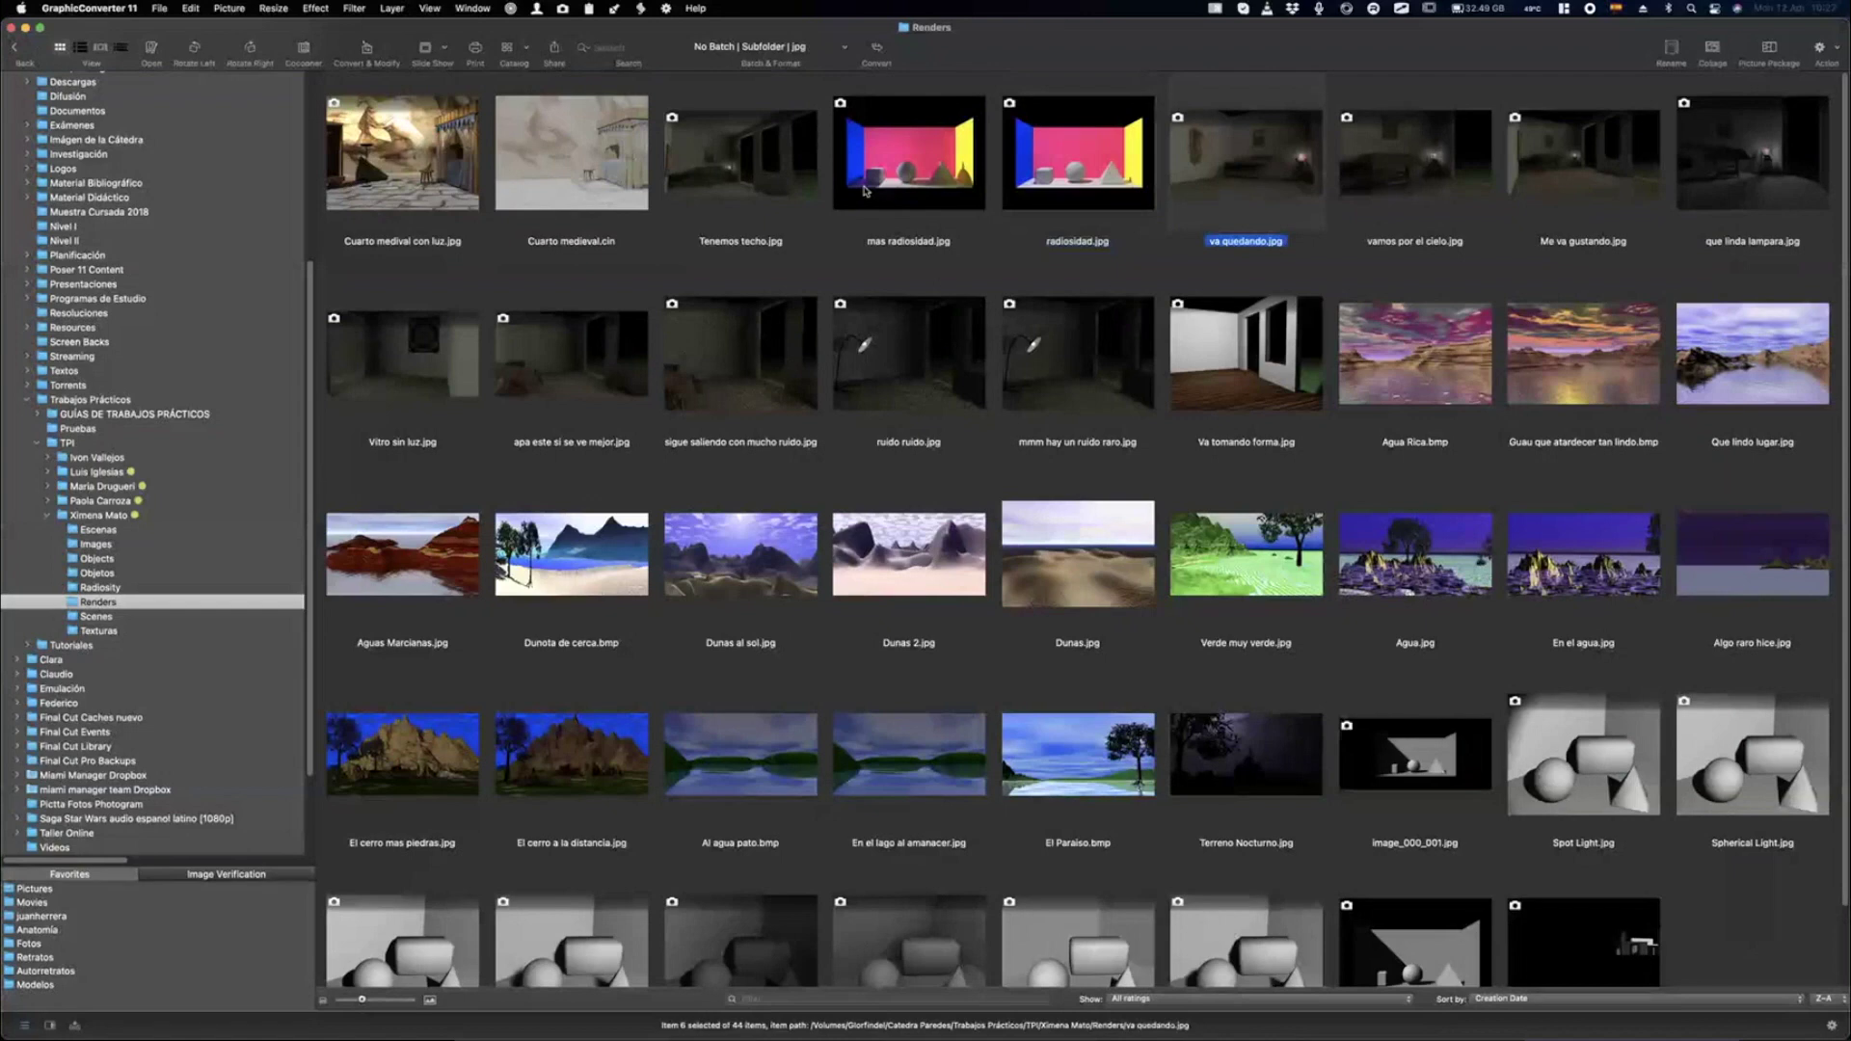
Preview the beach landscape render Dunota de cerca.bmp at large size and close the preview.
scroll(870, 395, down, 3)
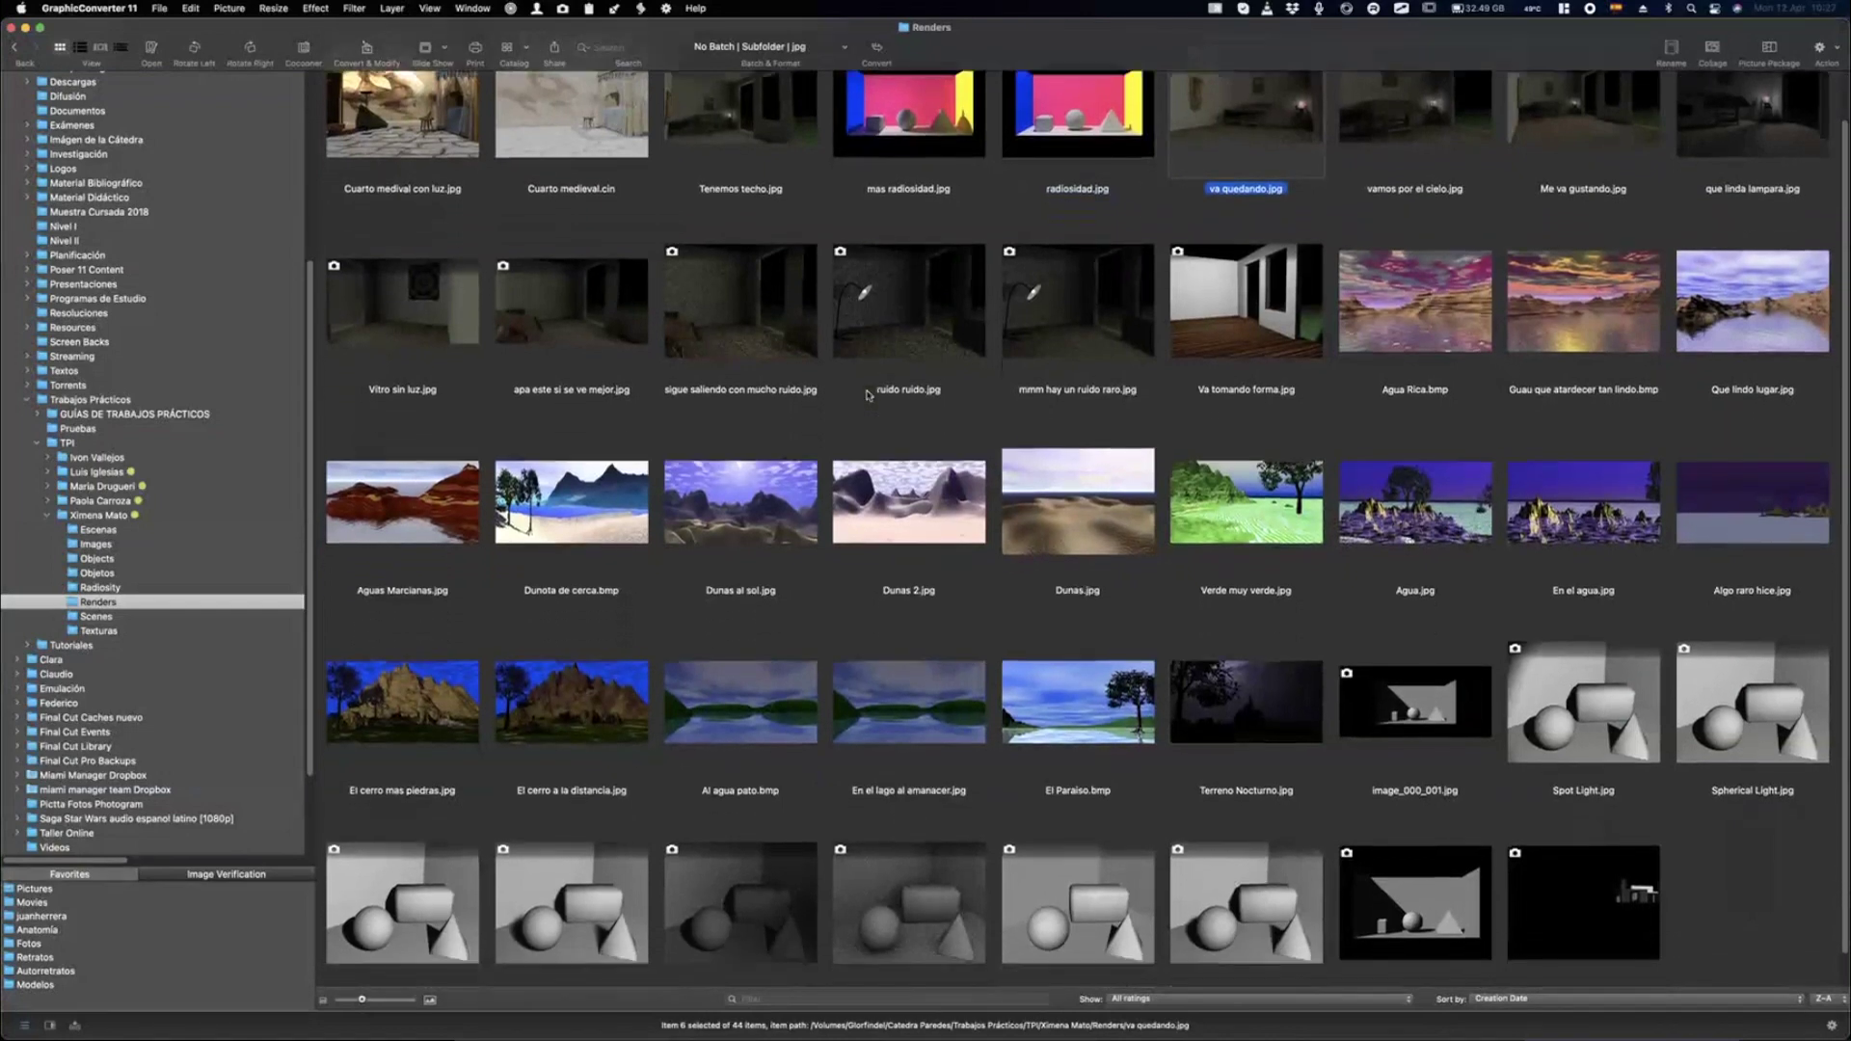
scroll(870, 396, down, 2)
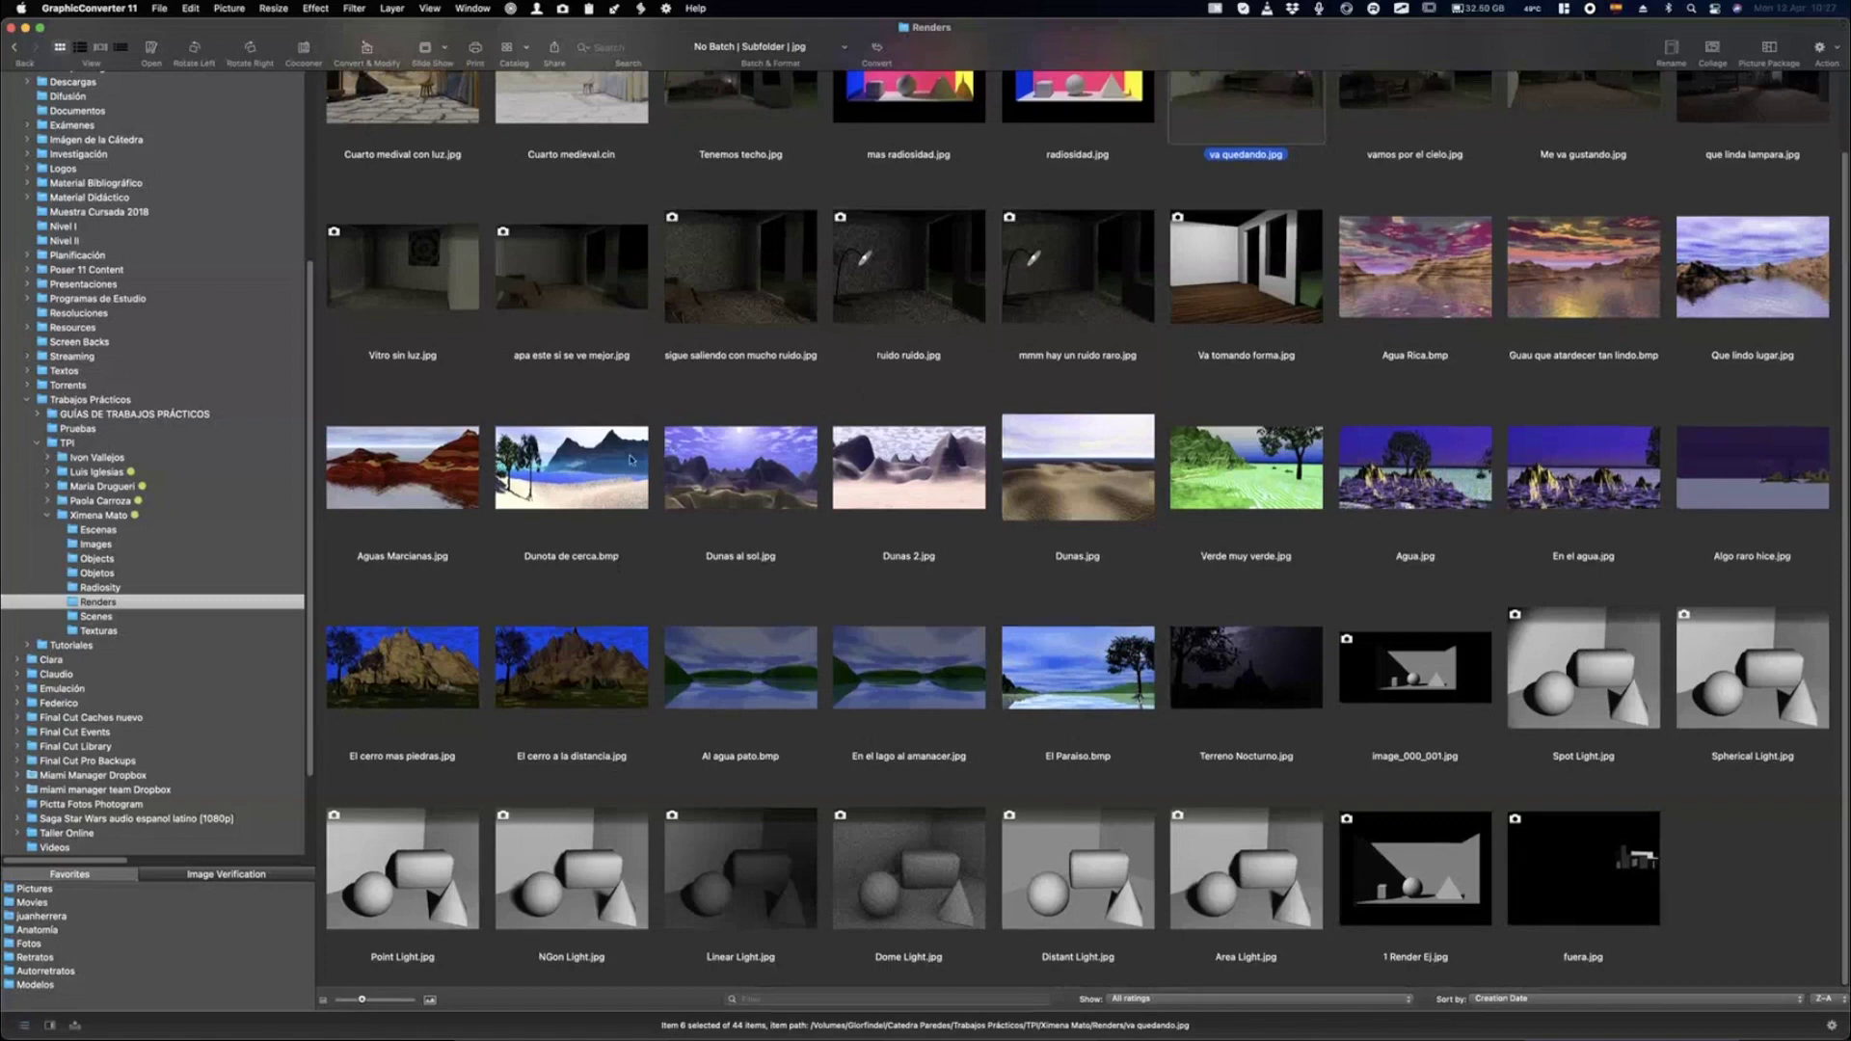
click(631, 460)
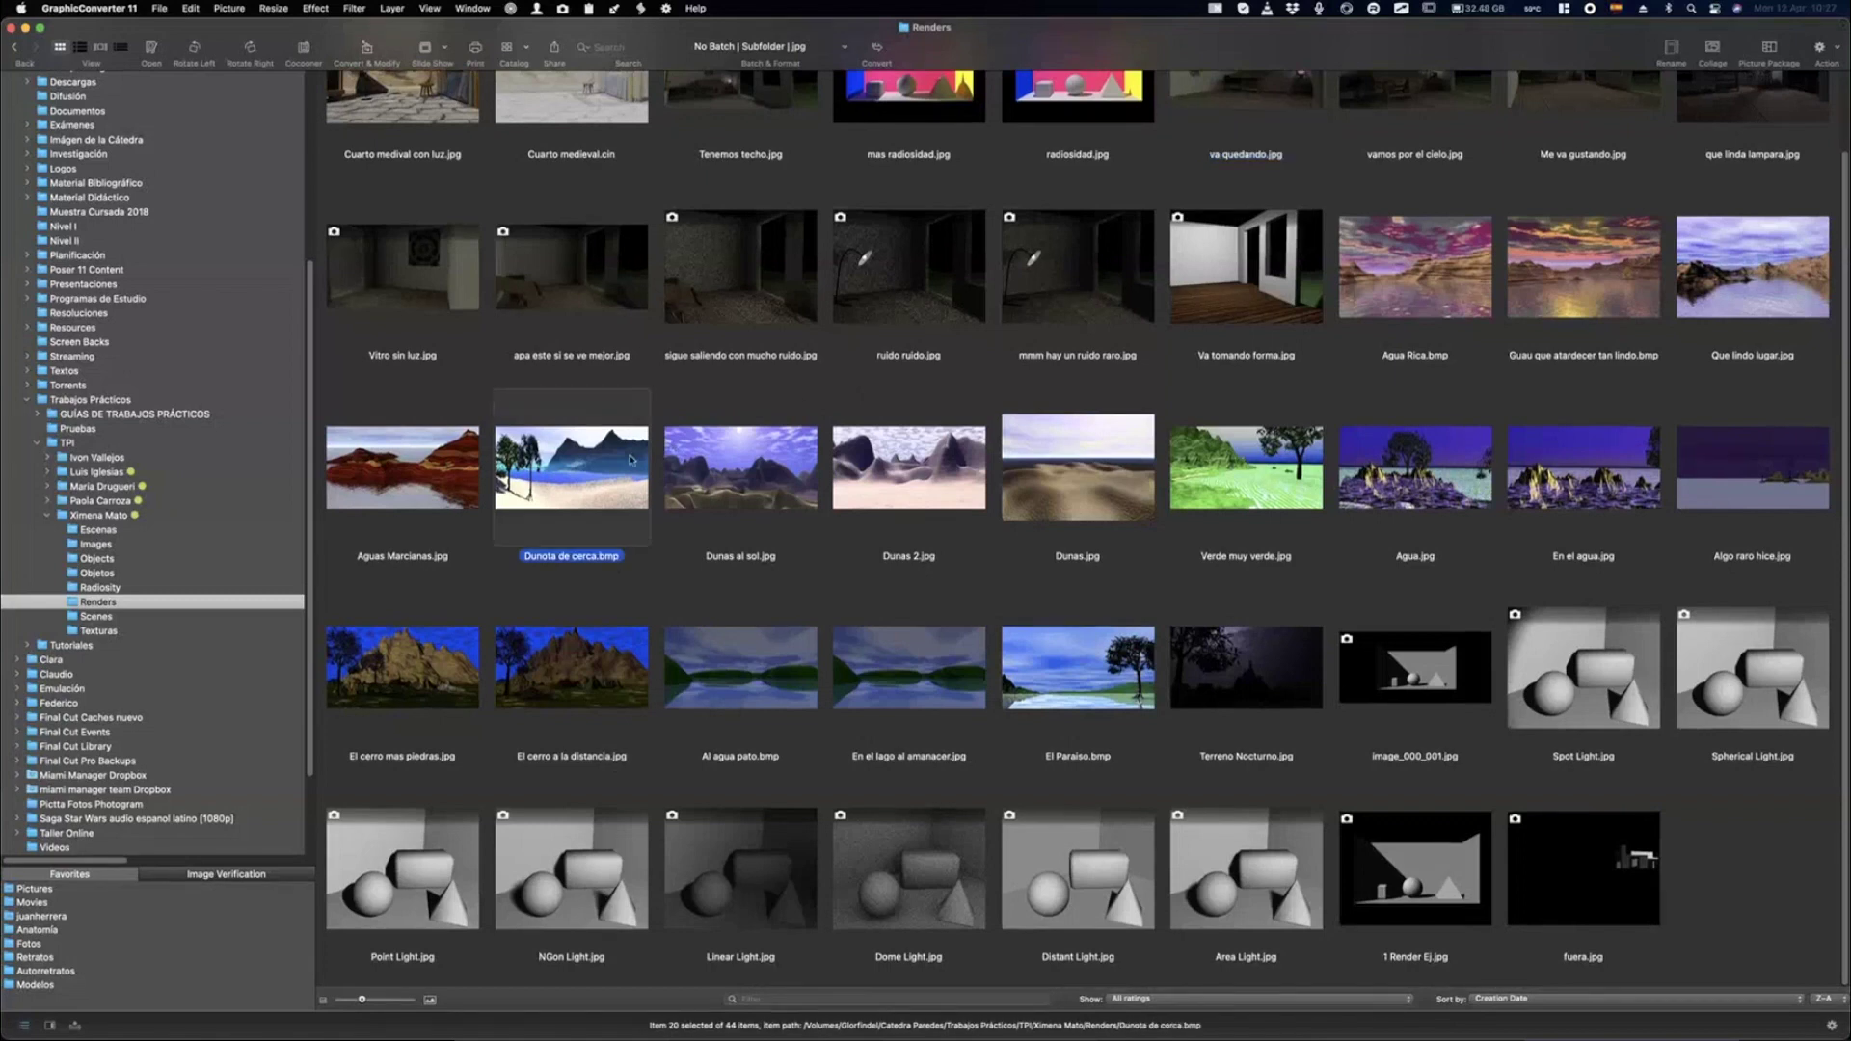
key(space)
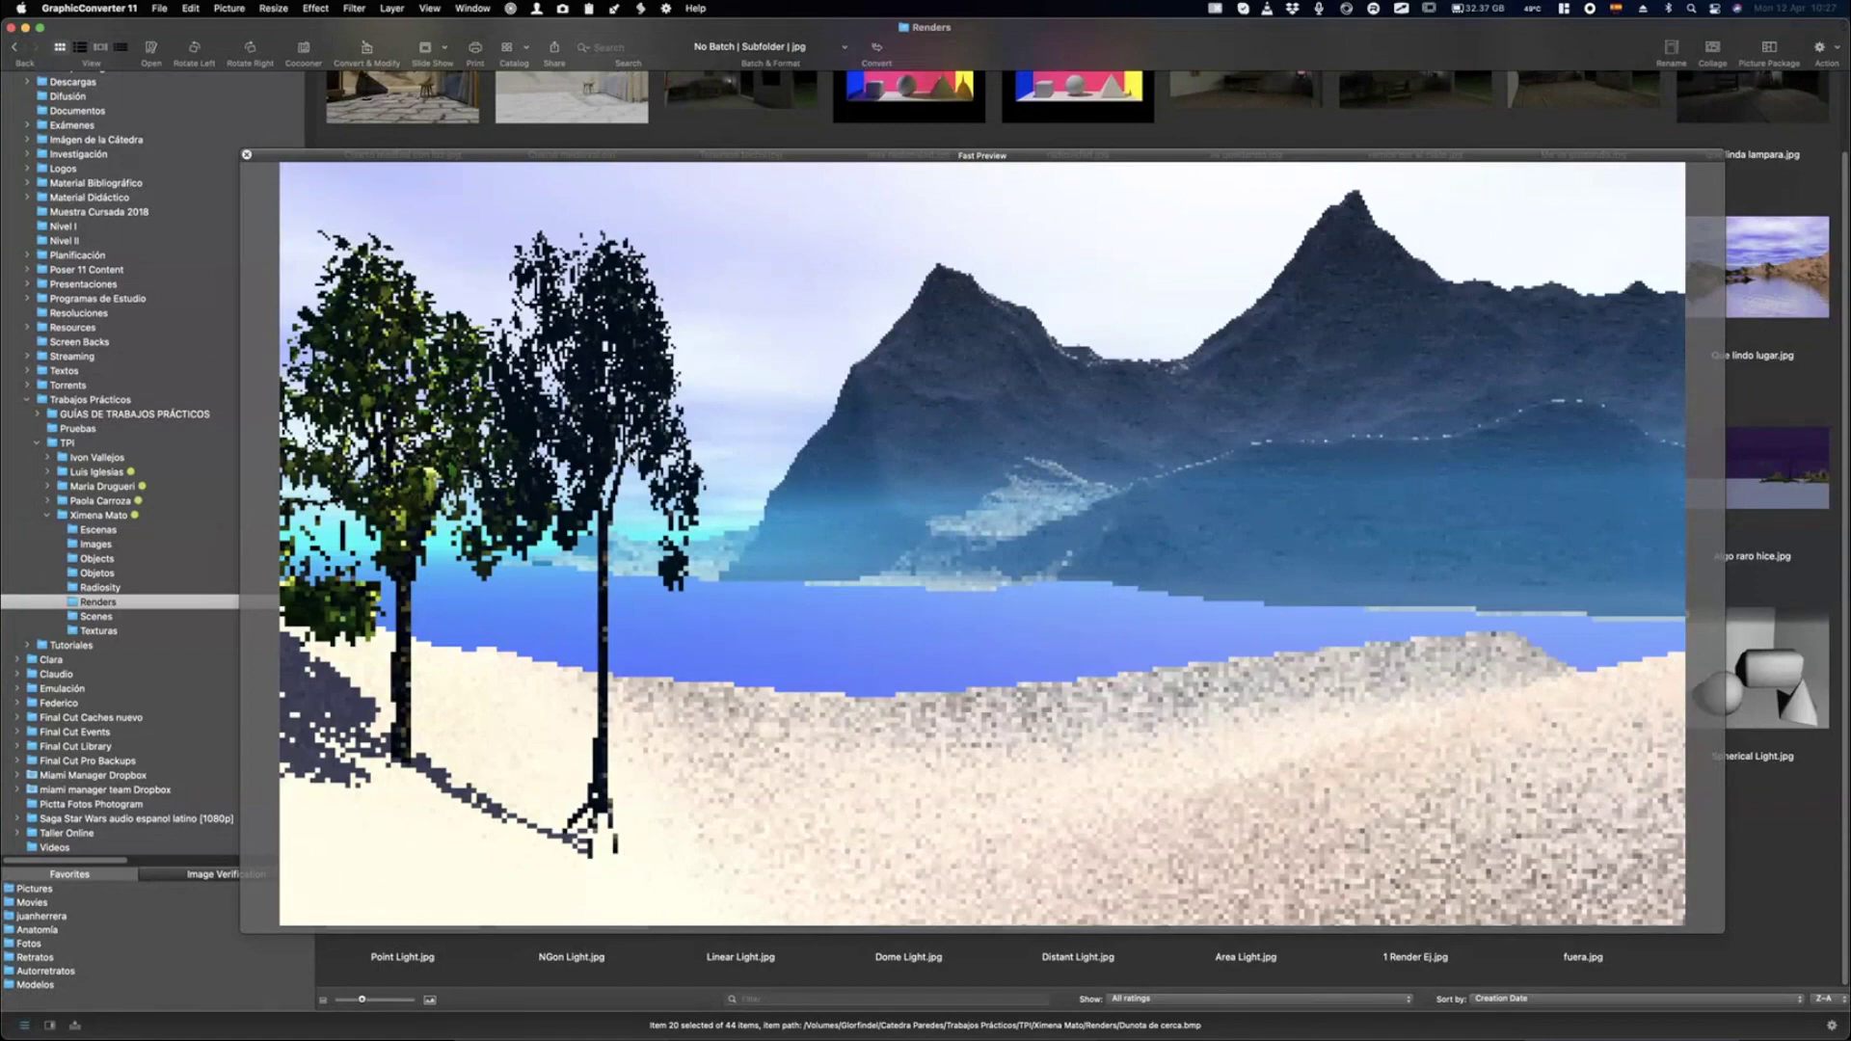
key(space)
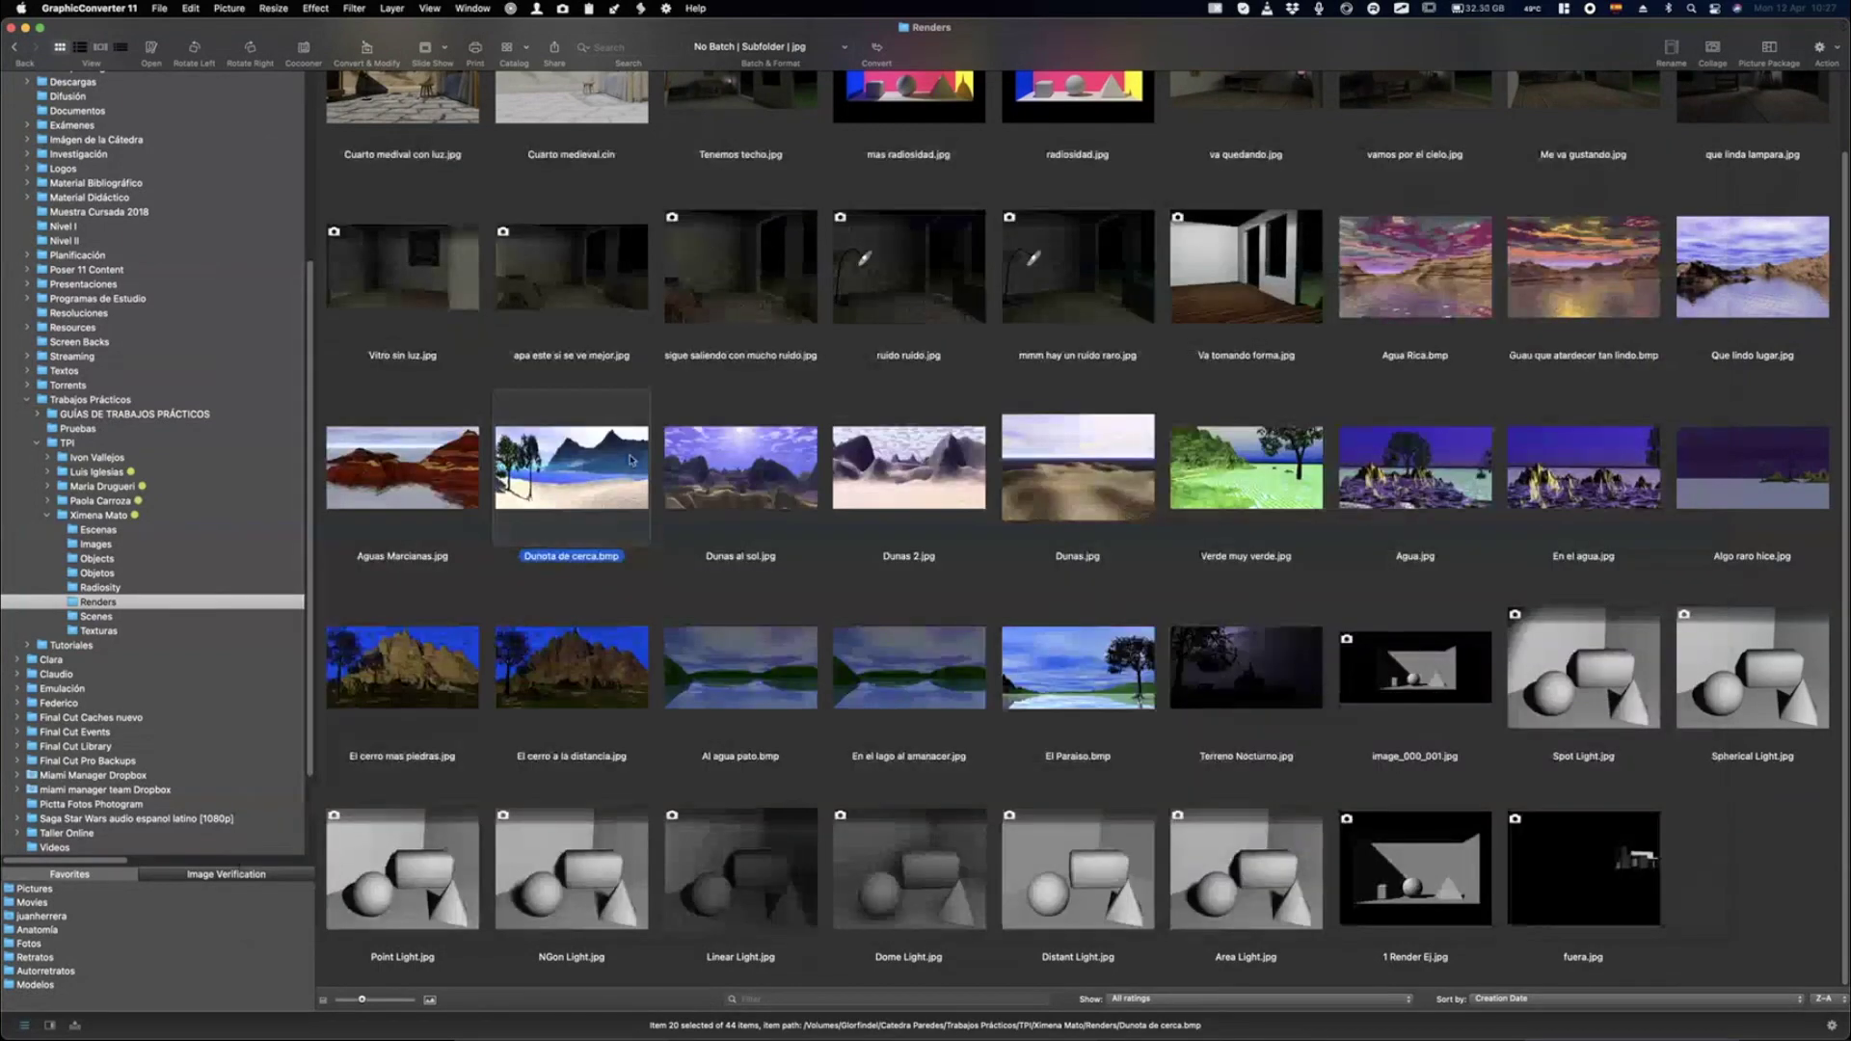
Switch to Keynote and move the Presentación 3 window aside to uncover Presentación 2.
key(super+Tab)
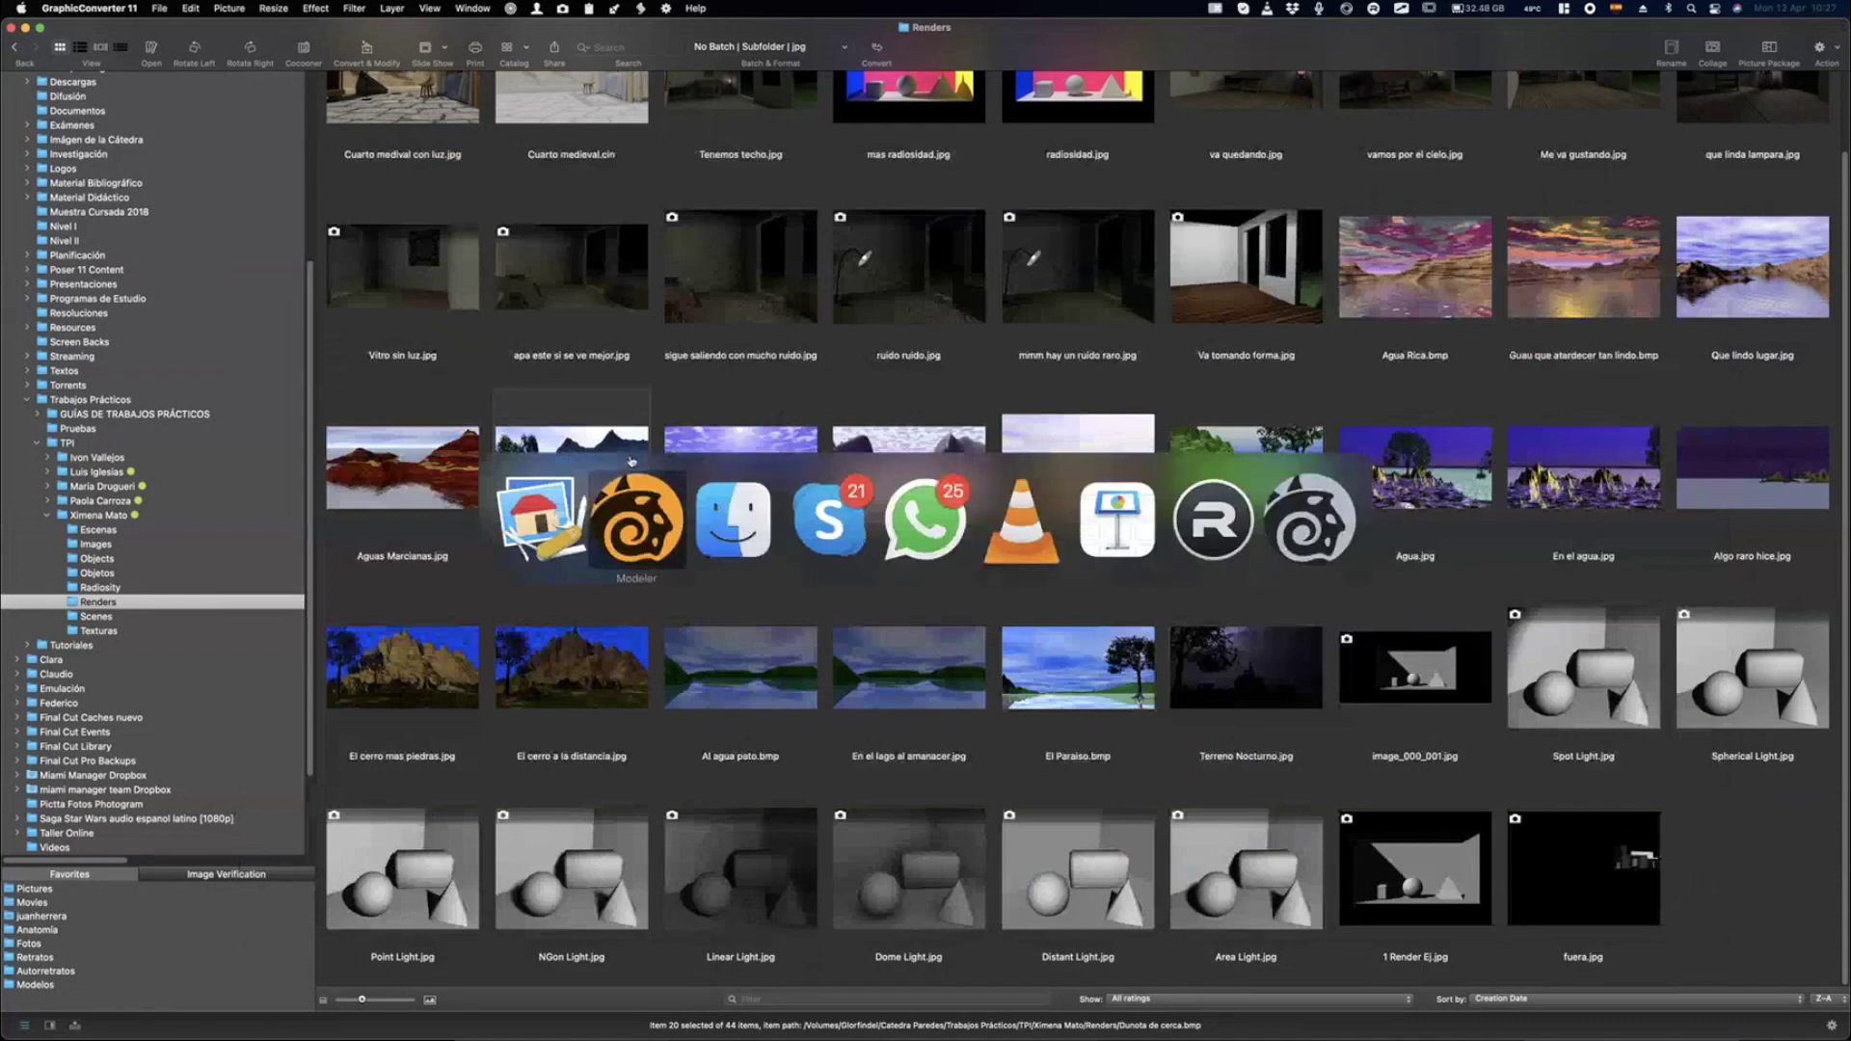
key(super+Tab)
key(super+Tab)
key(super+Tab)
key(super+Tab)
key(super+Tab)
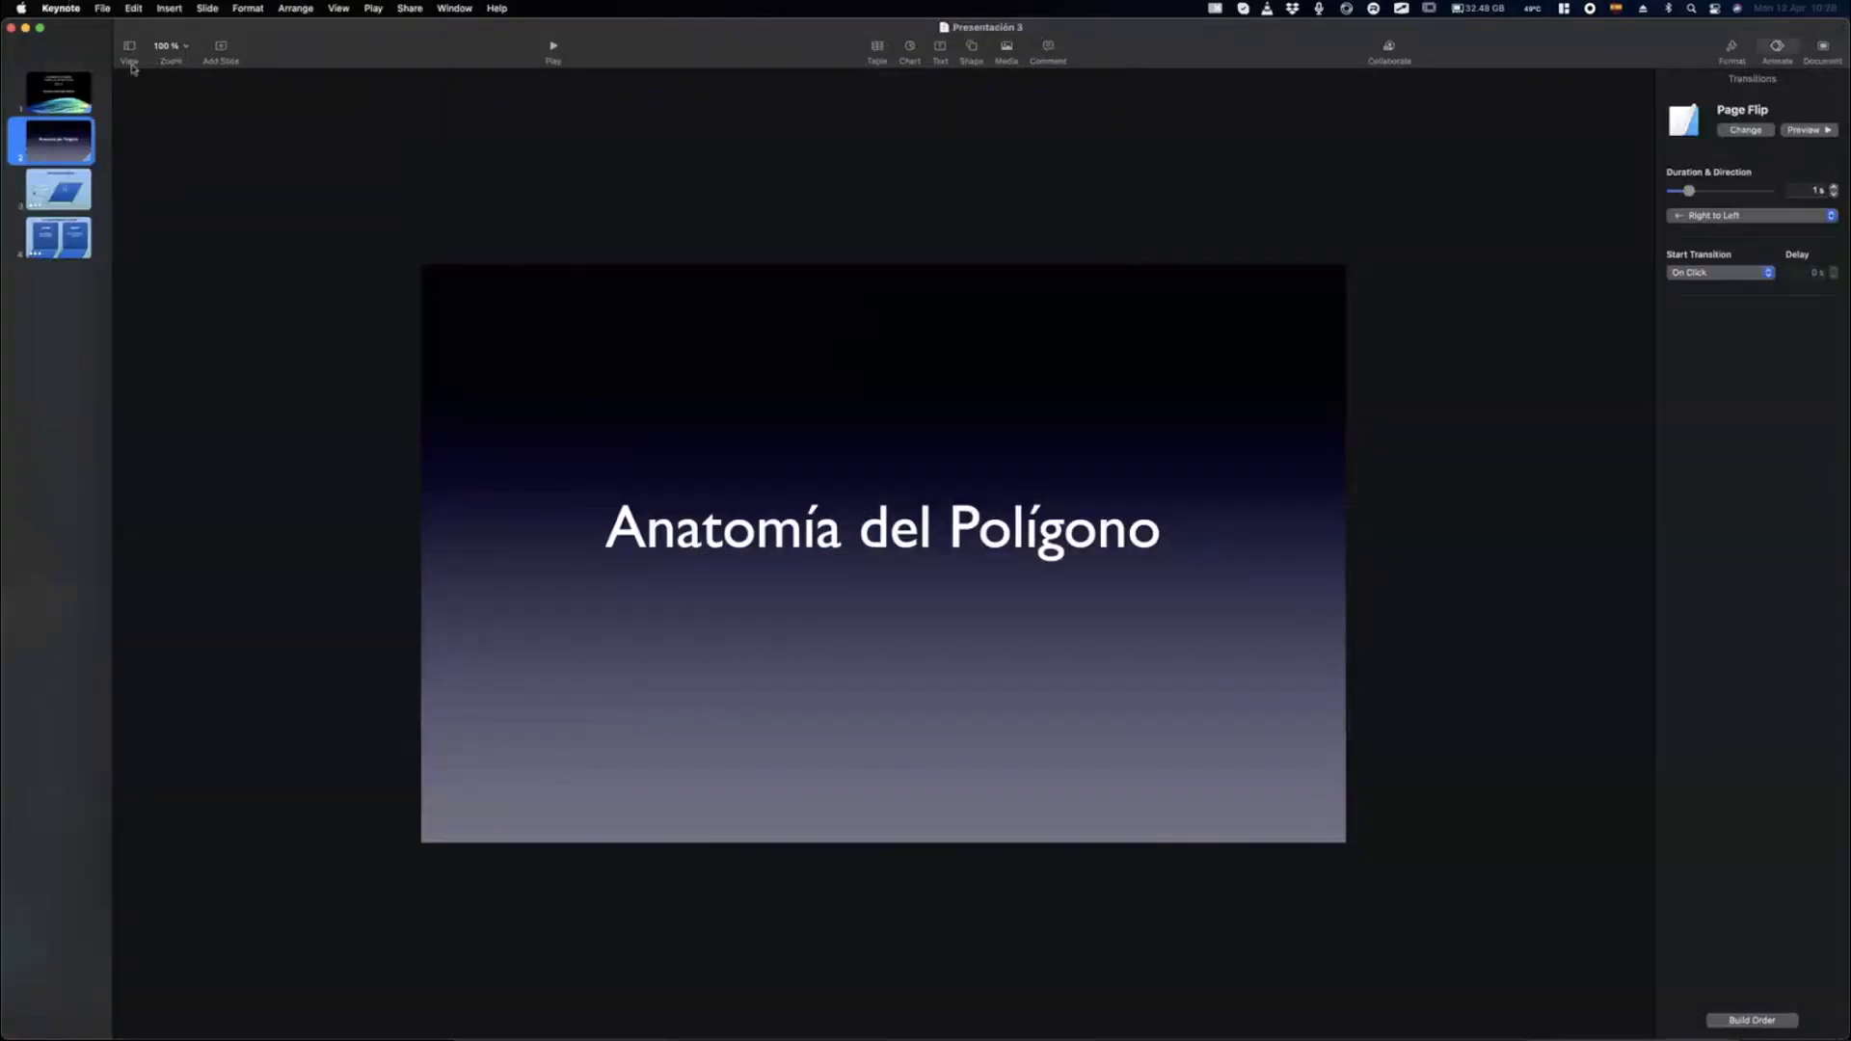
drag(75, 46, 167, 291)
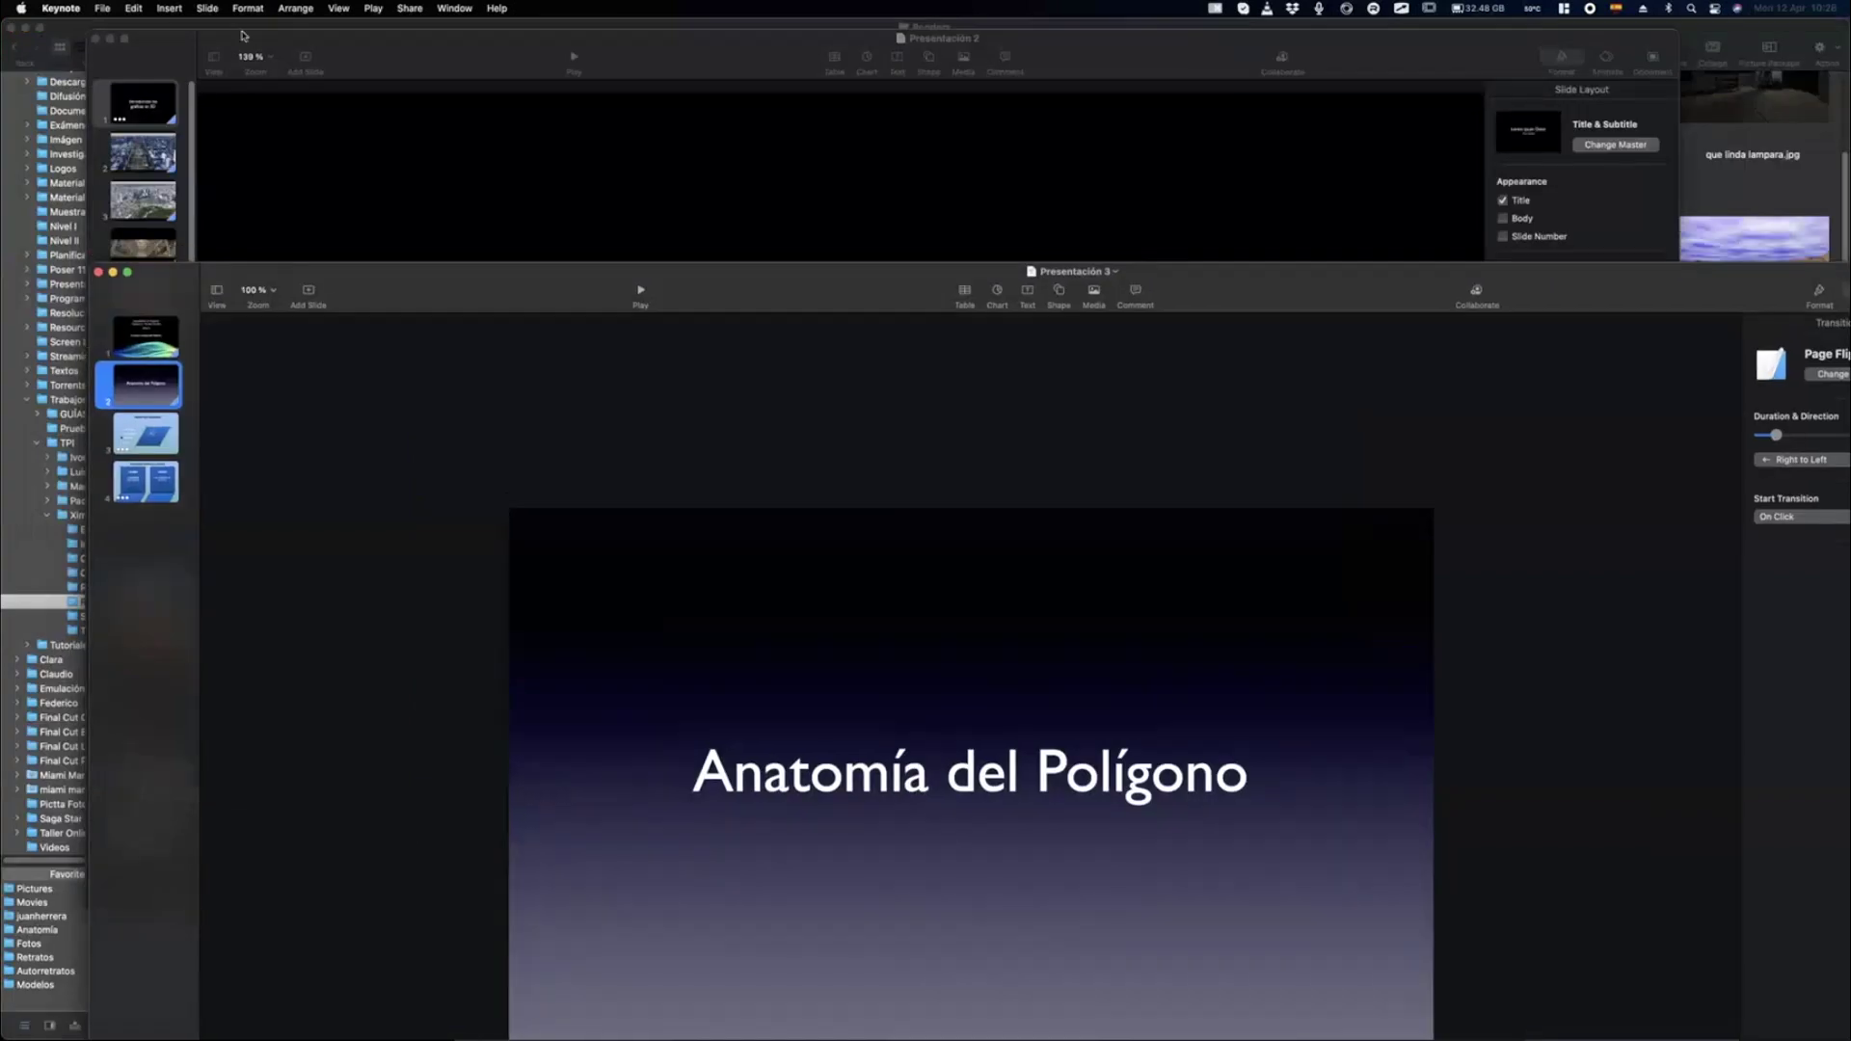
Play the Presentación 2 slideshow from its title slide, Introducción las gráficas en 3D.
click(193, 53)
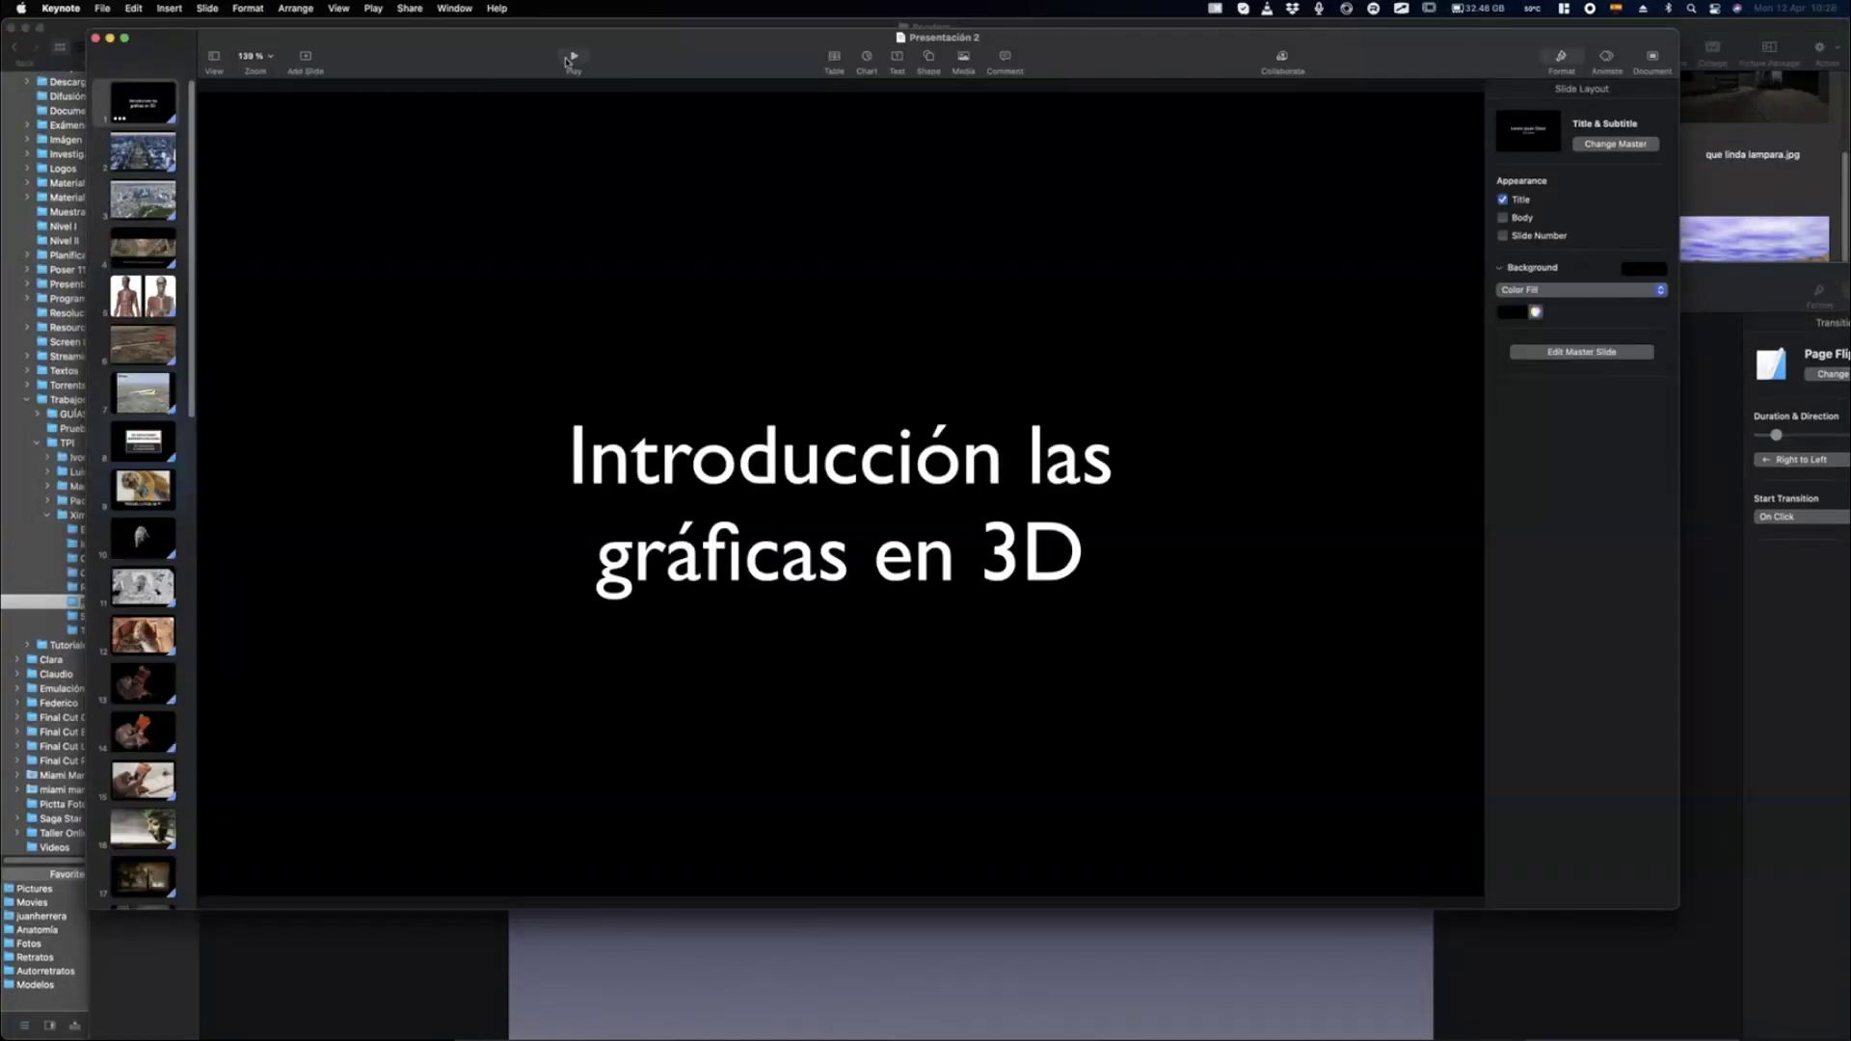
click(160, 104)
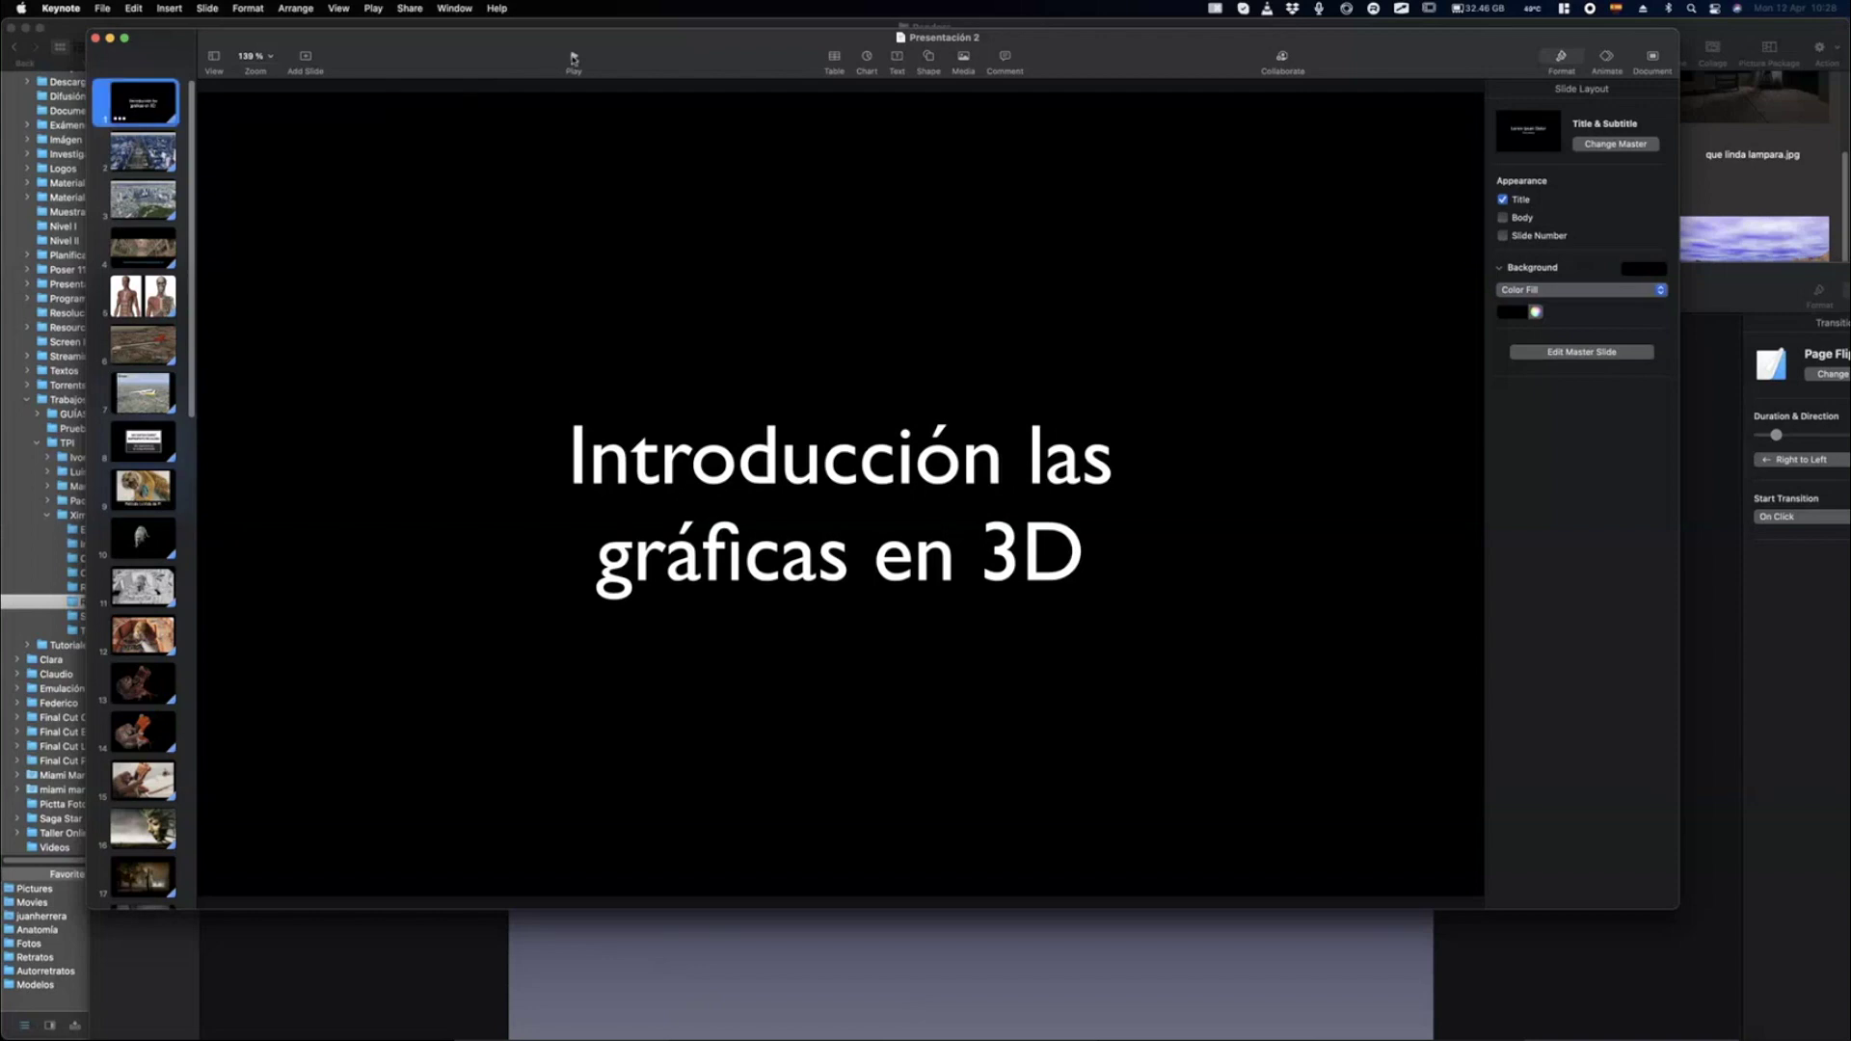
click(576, 56)
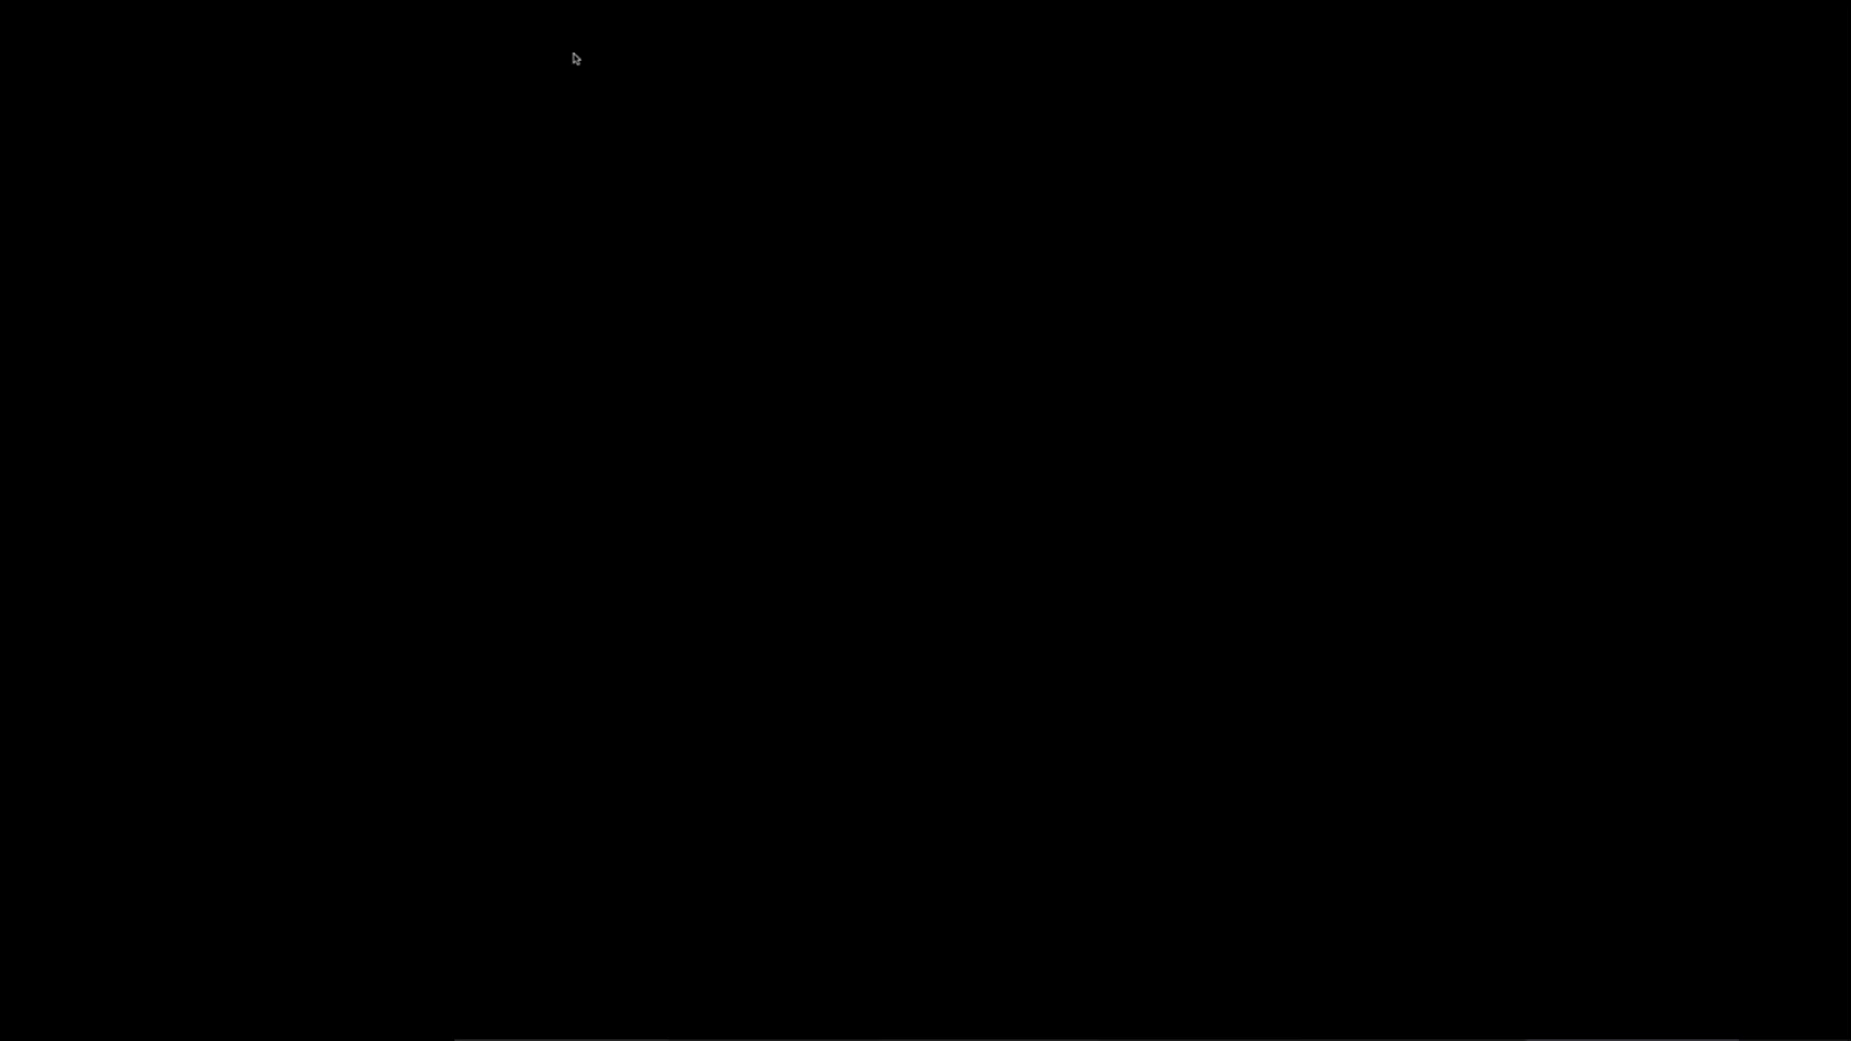
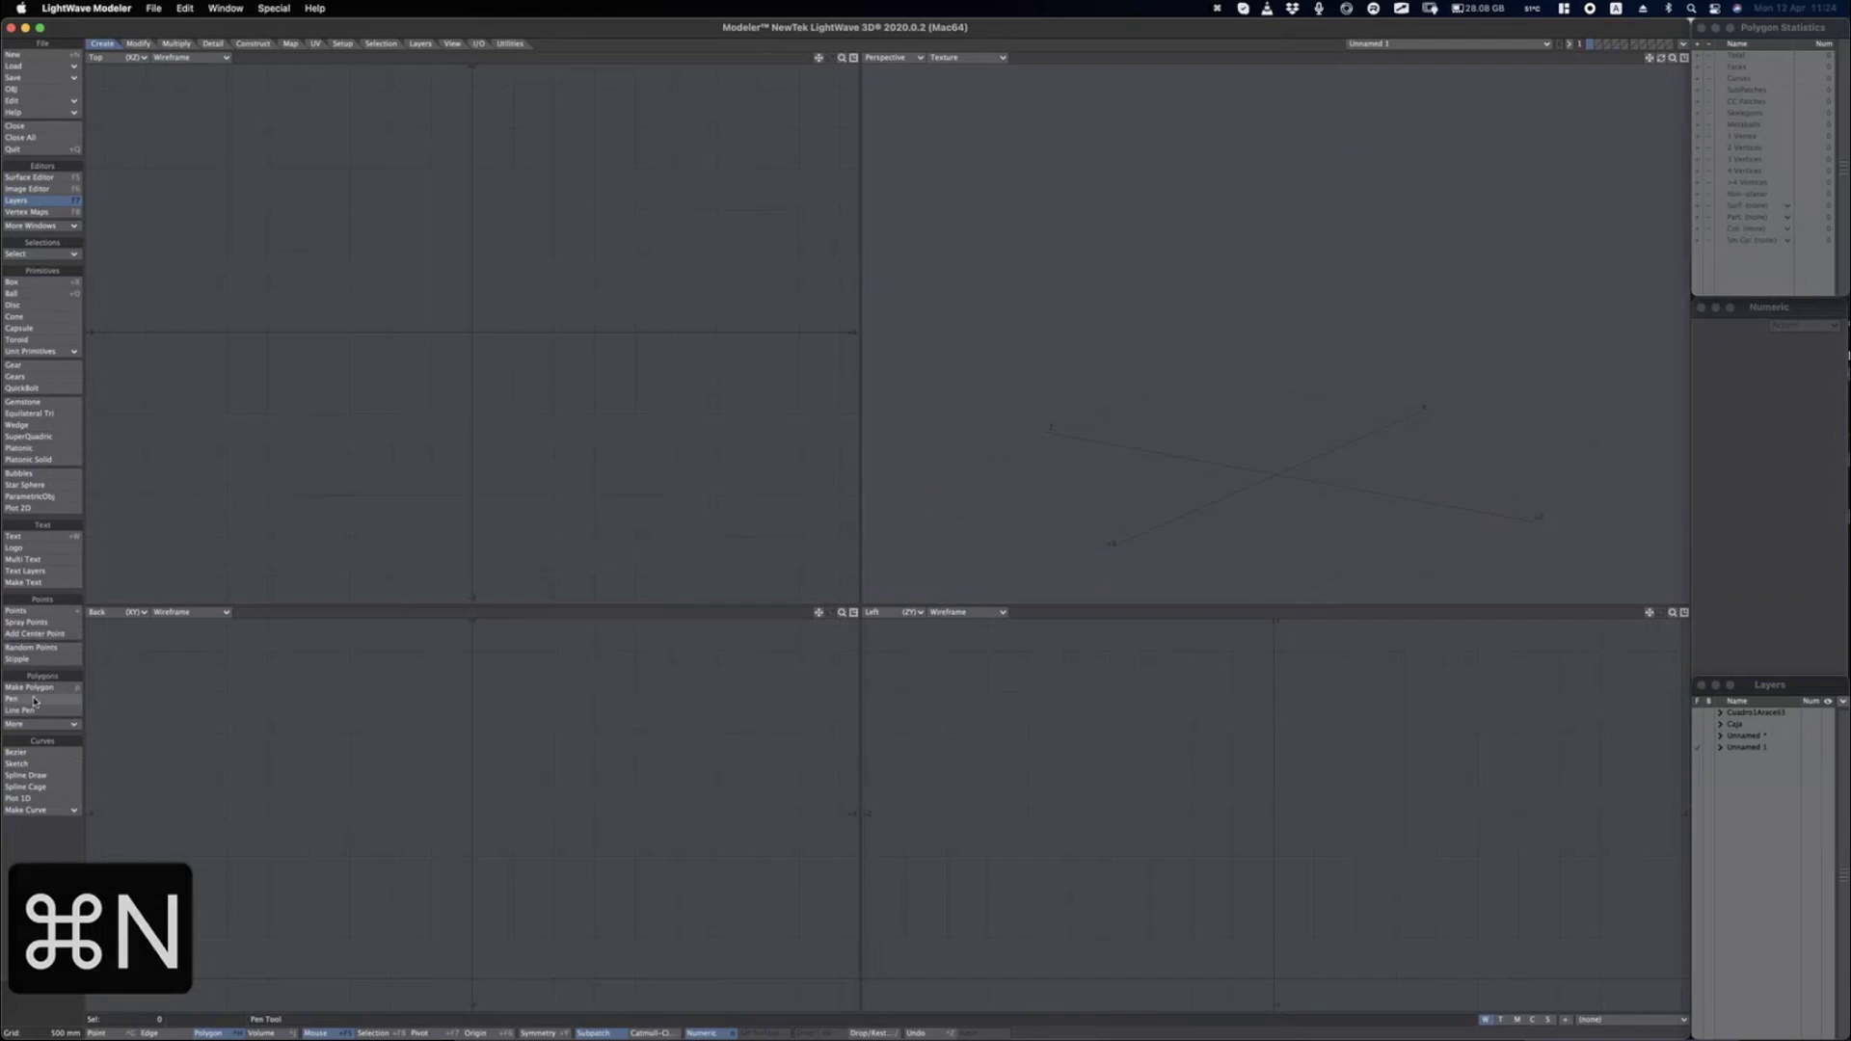
Draw an irregular, winding many-sided polygon with the Pen tool in the Top view, starting at about X -1.9 m, Z 1.85 m.
click(35, 690)
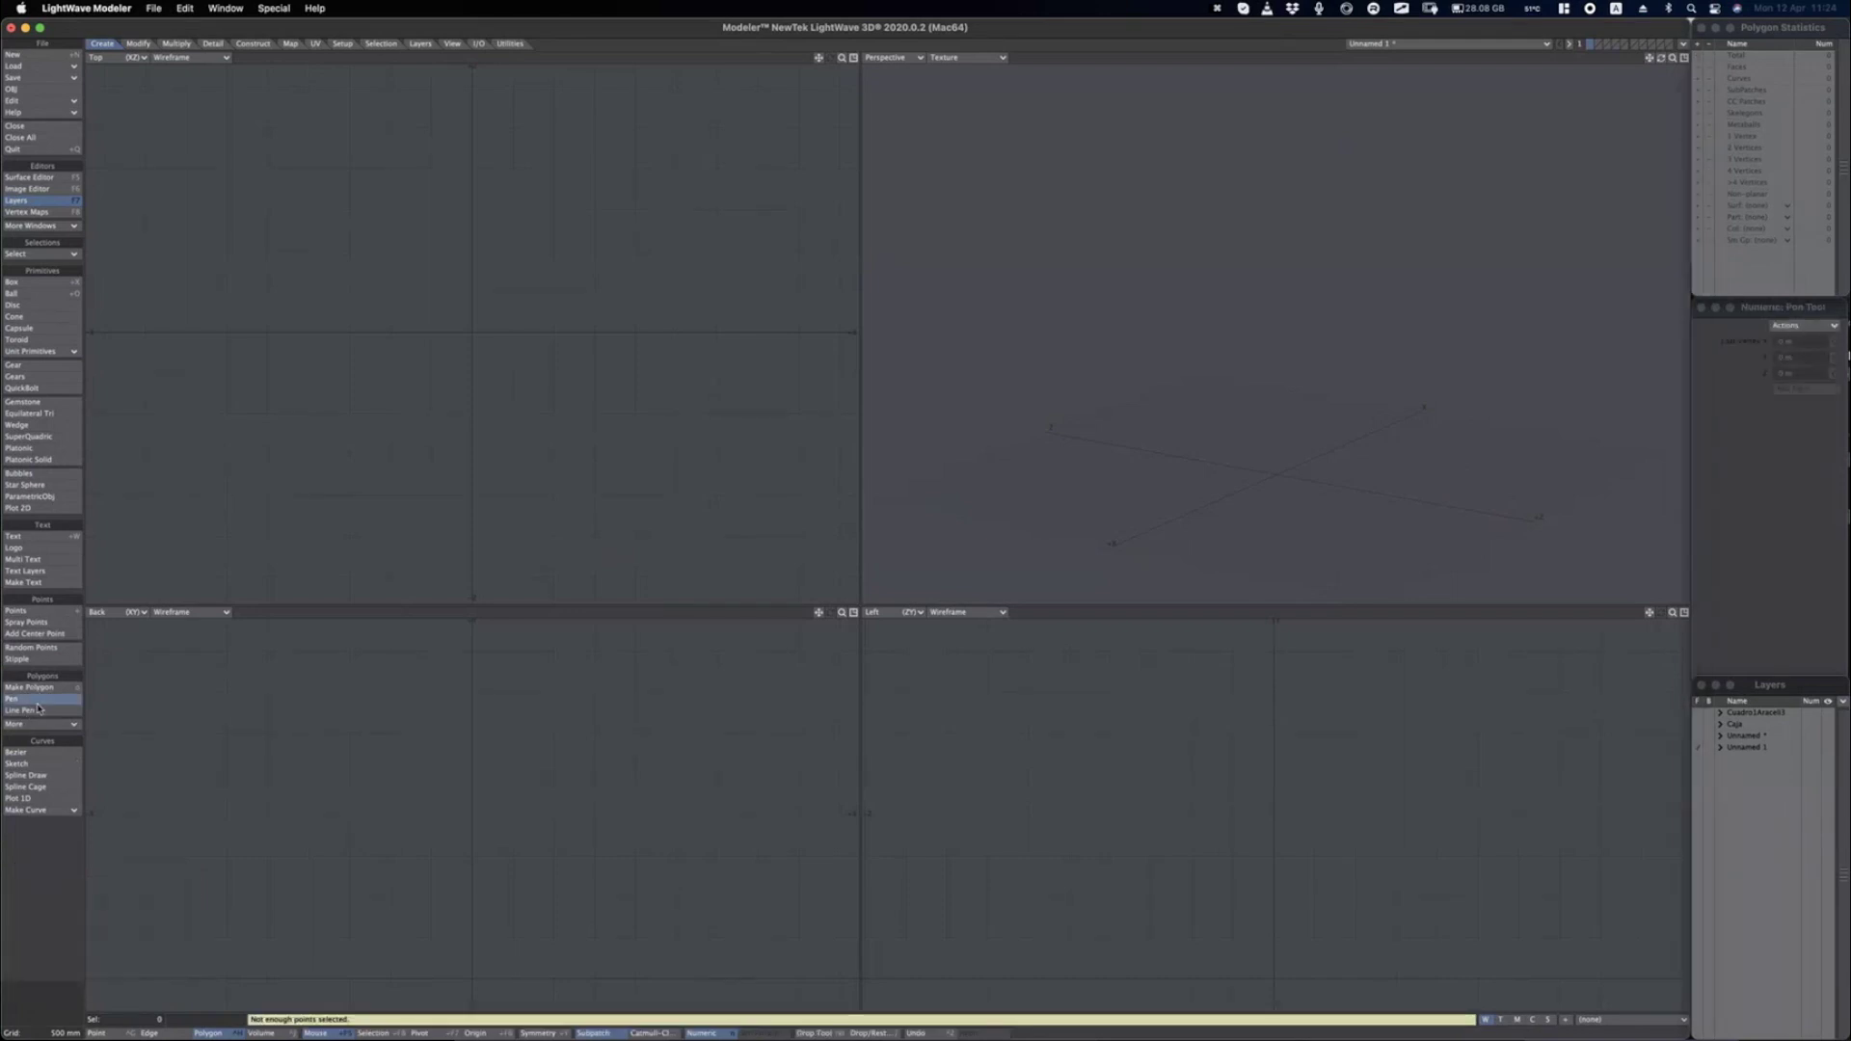
click(36, 699)
click(317, 180)
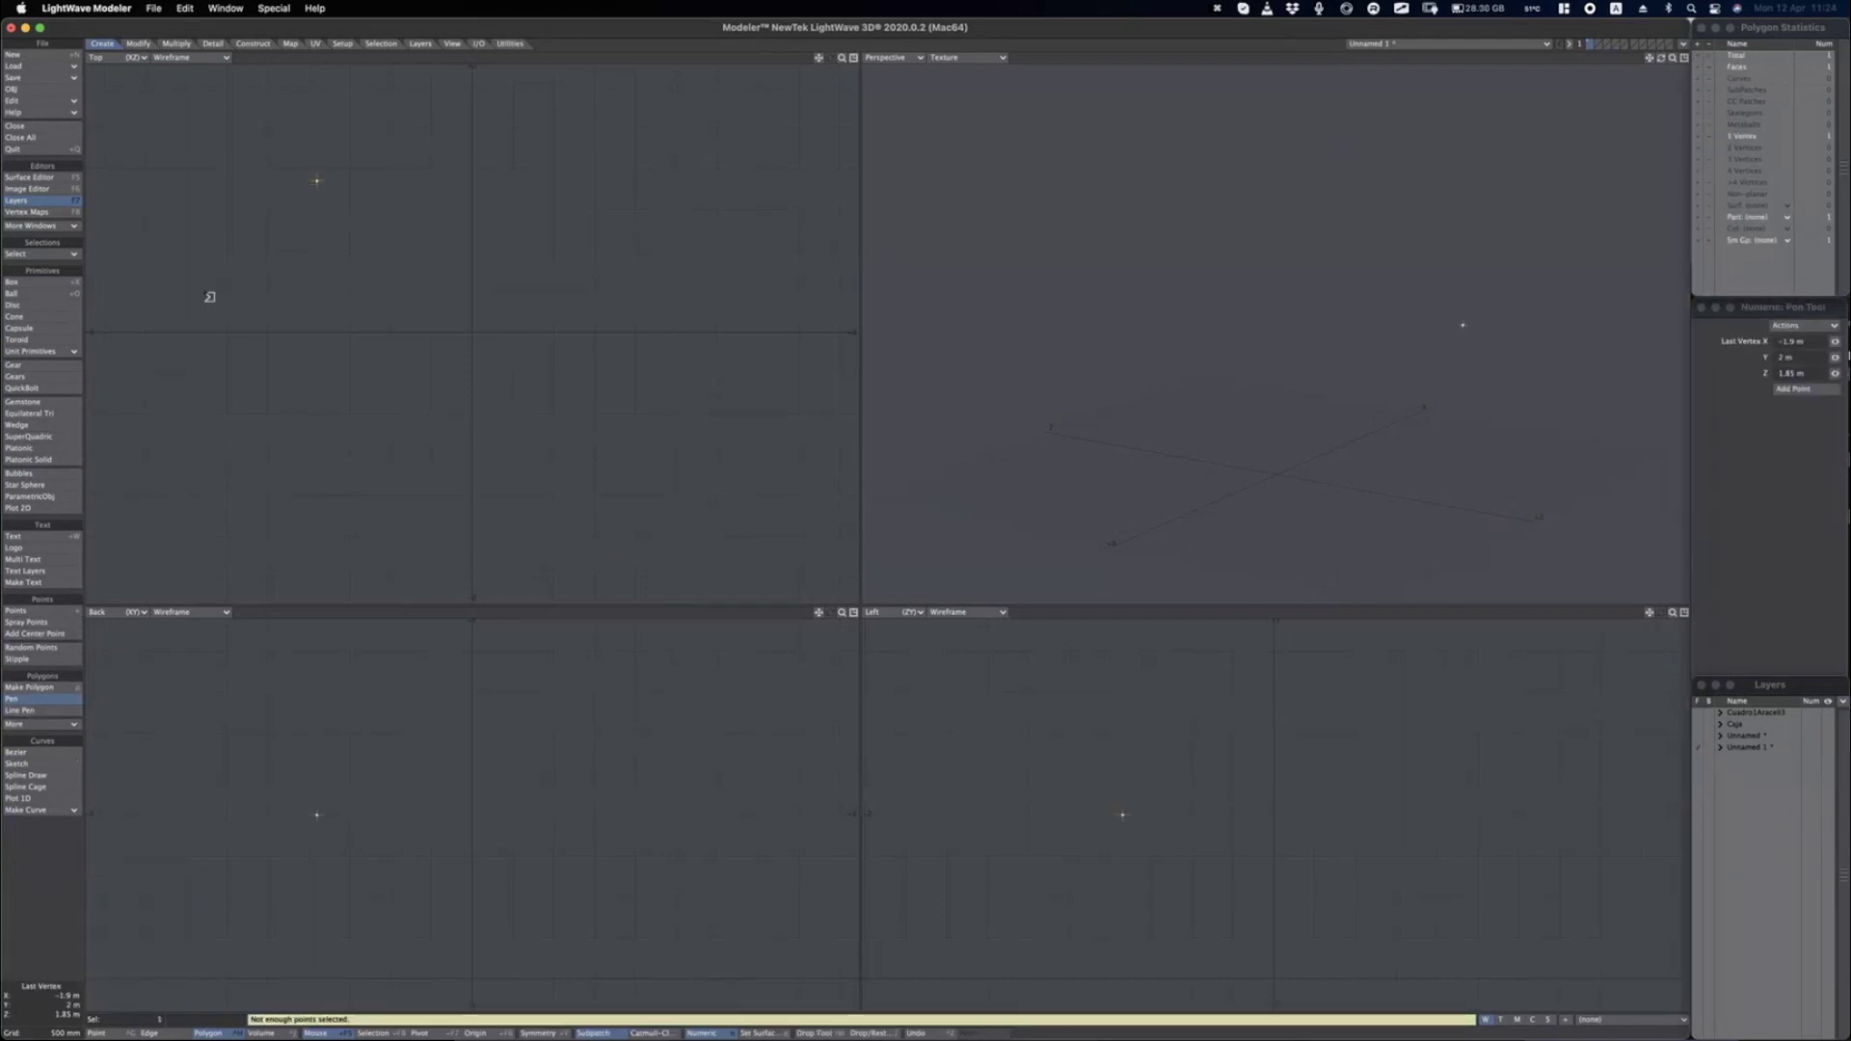
click(207, 295)
click(179, 413)
click(198, 480)
click(338, 515)
click(489, 524)
click(685, 524)
click(730, 429)
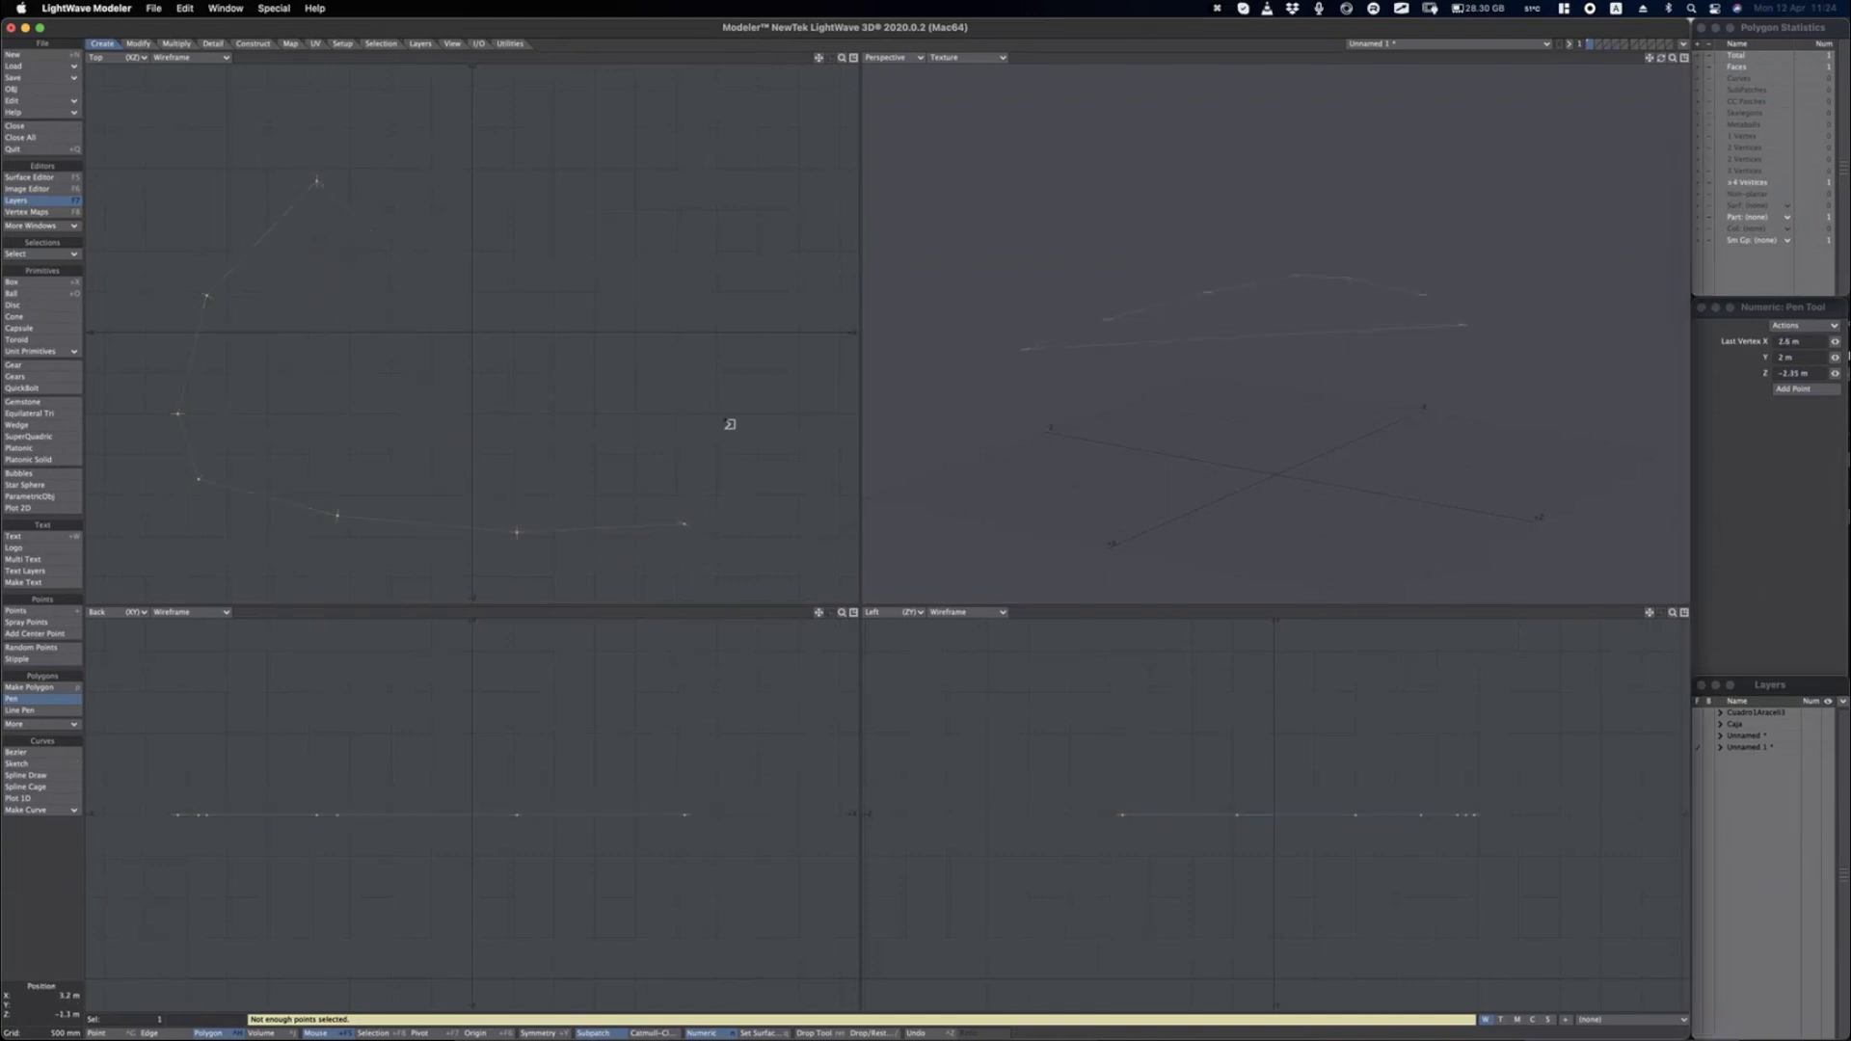
click(697, 349)
click(598, 372)
click(554, 430)
click(451, 479)
click(390, 467)
click(378, 463)
click(355, 409)
click(415, 340)
click(463, 299)
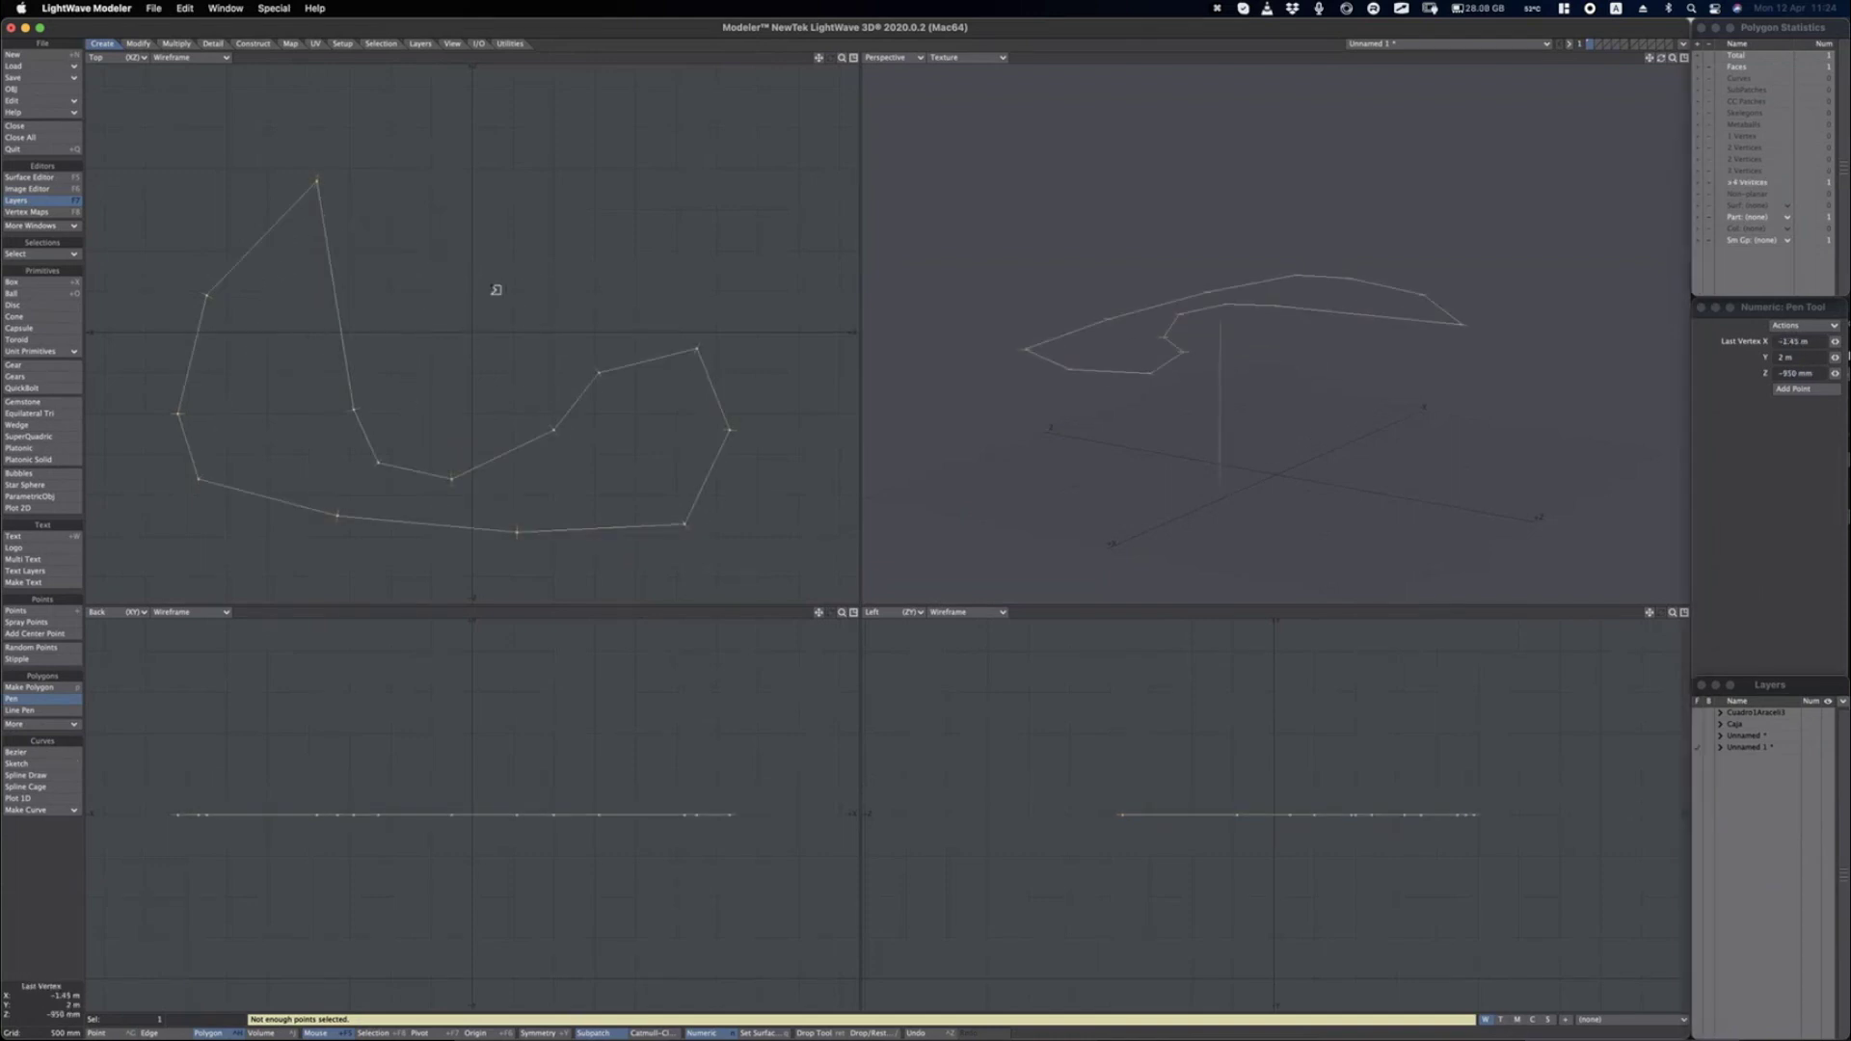
click(537, 275)
click(595, 275)
click(680, 263)
click(716, 242)
click(738, 206)
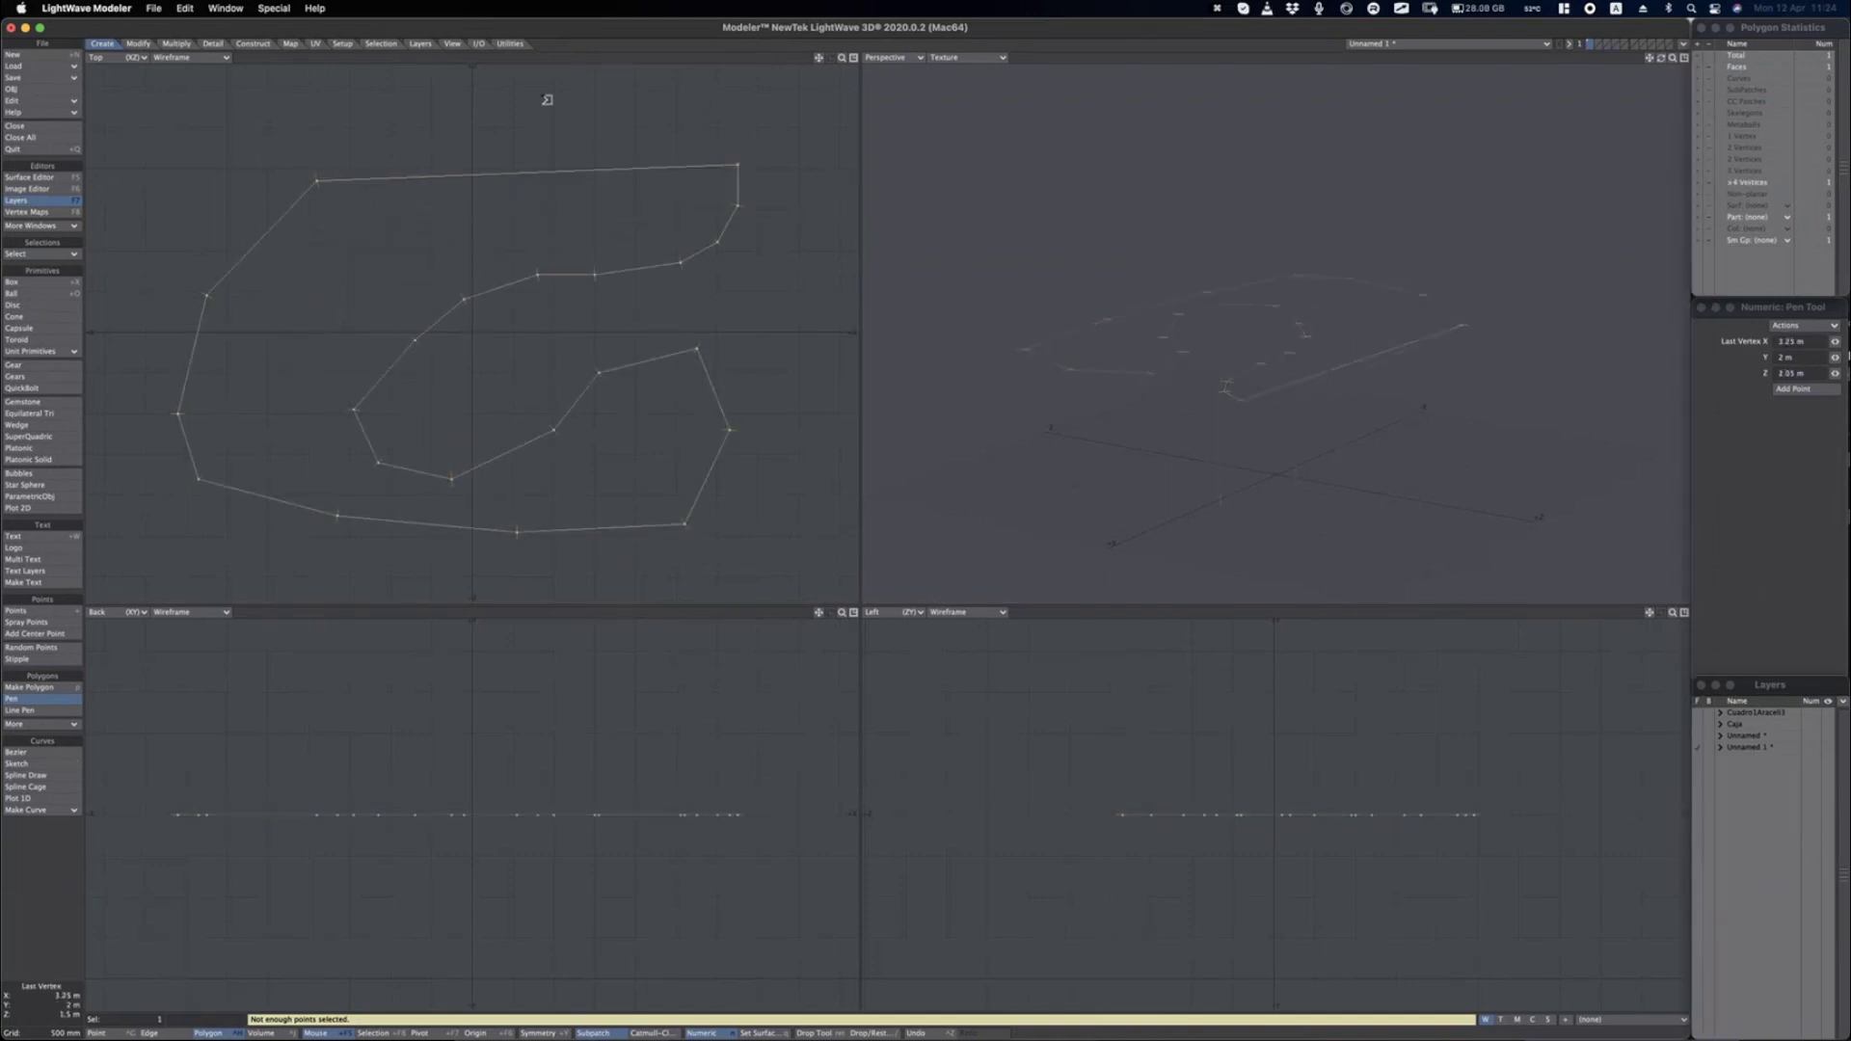
click(729, 152)
click(705, 108)
click(664, 78)
click(586, 78)
click(537, 96)
click(464, 124)
click(431, 131)
click(391, 99)
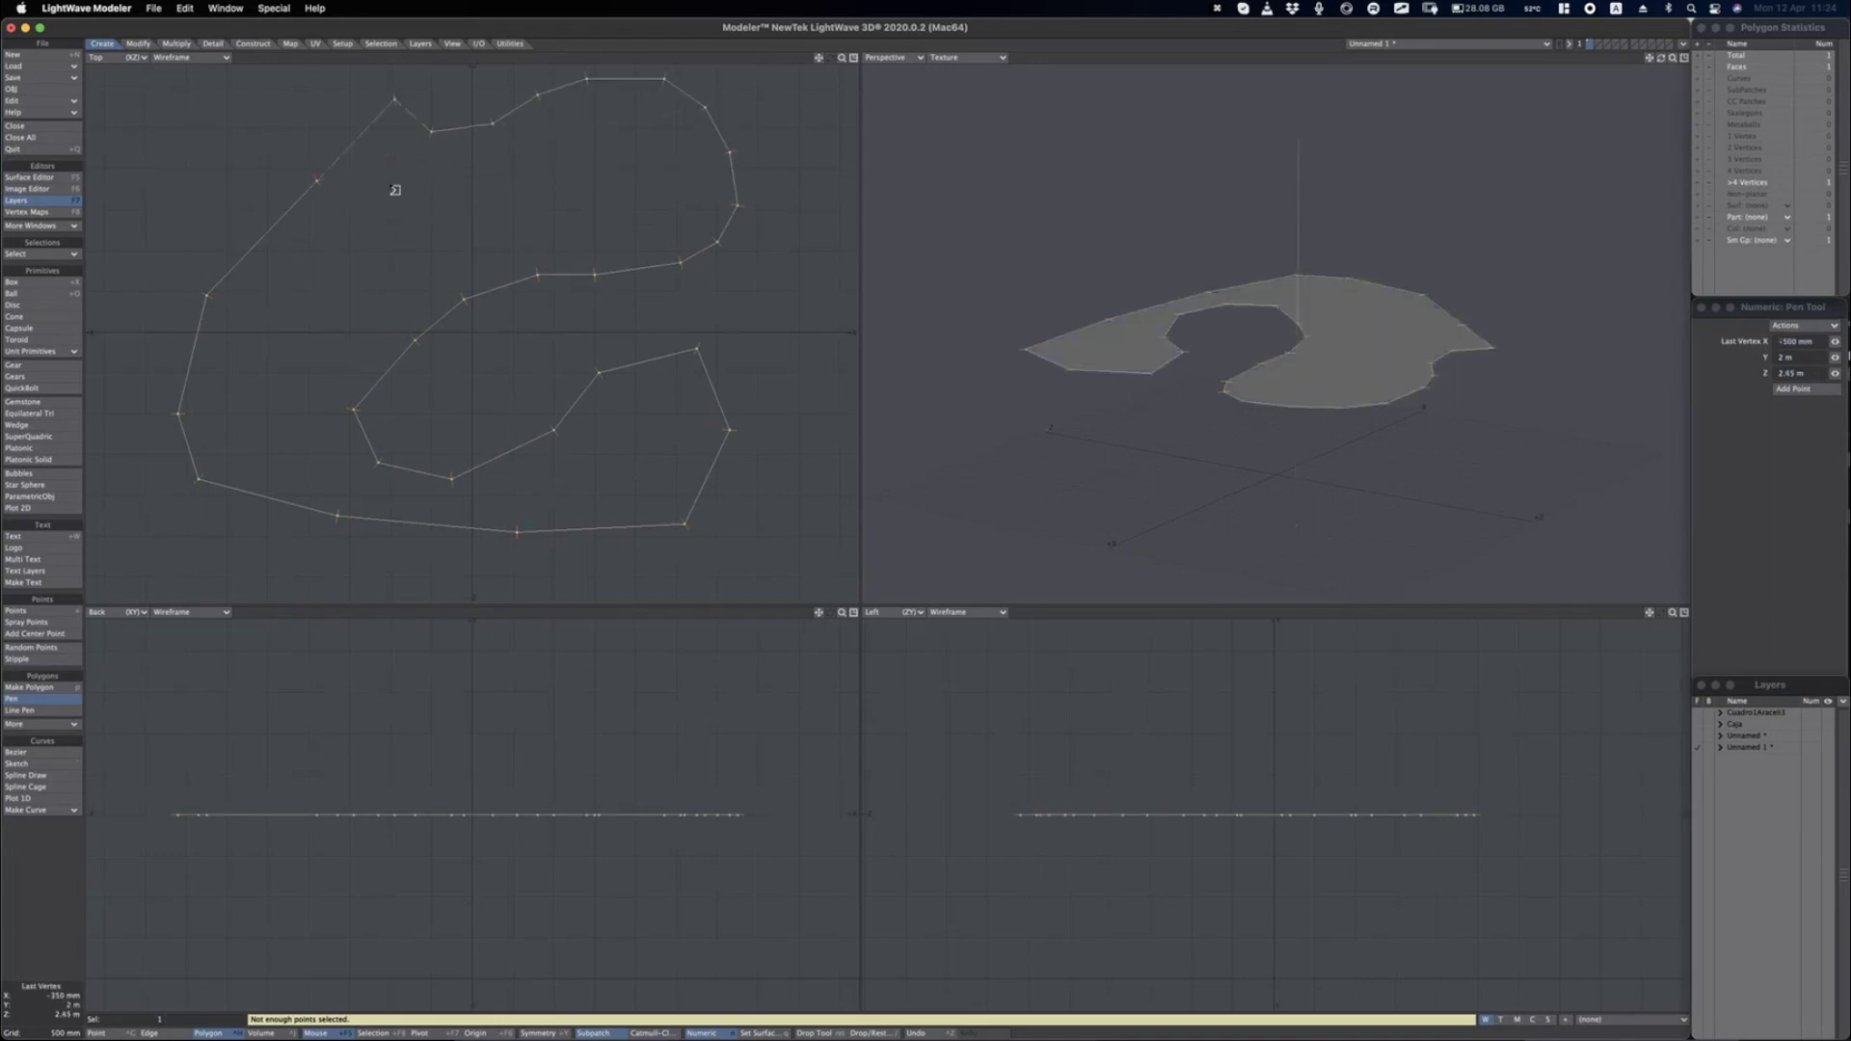
click(370, 98)
click(367, 127)
click(392, 164)
click(397, 180)
click(374, 193)
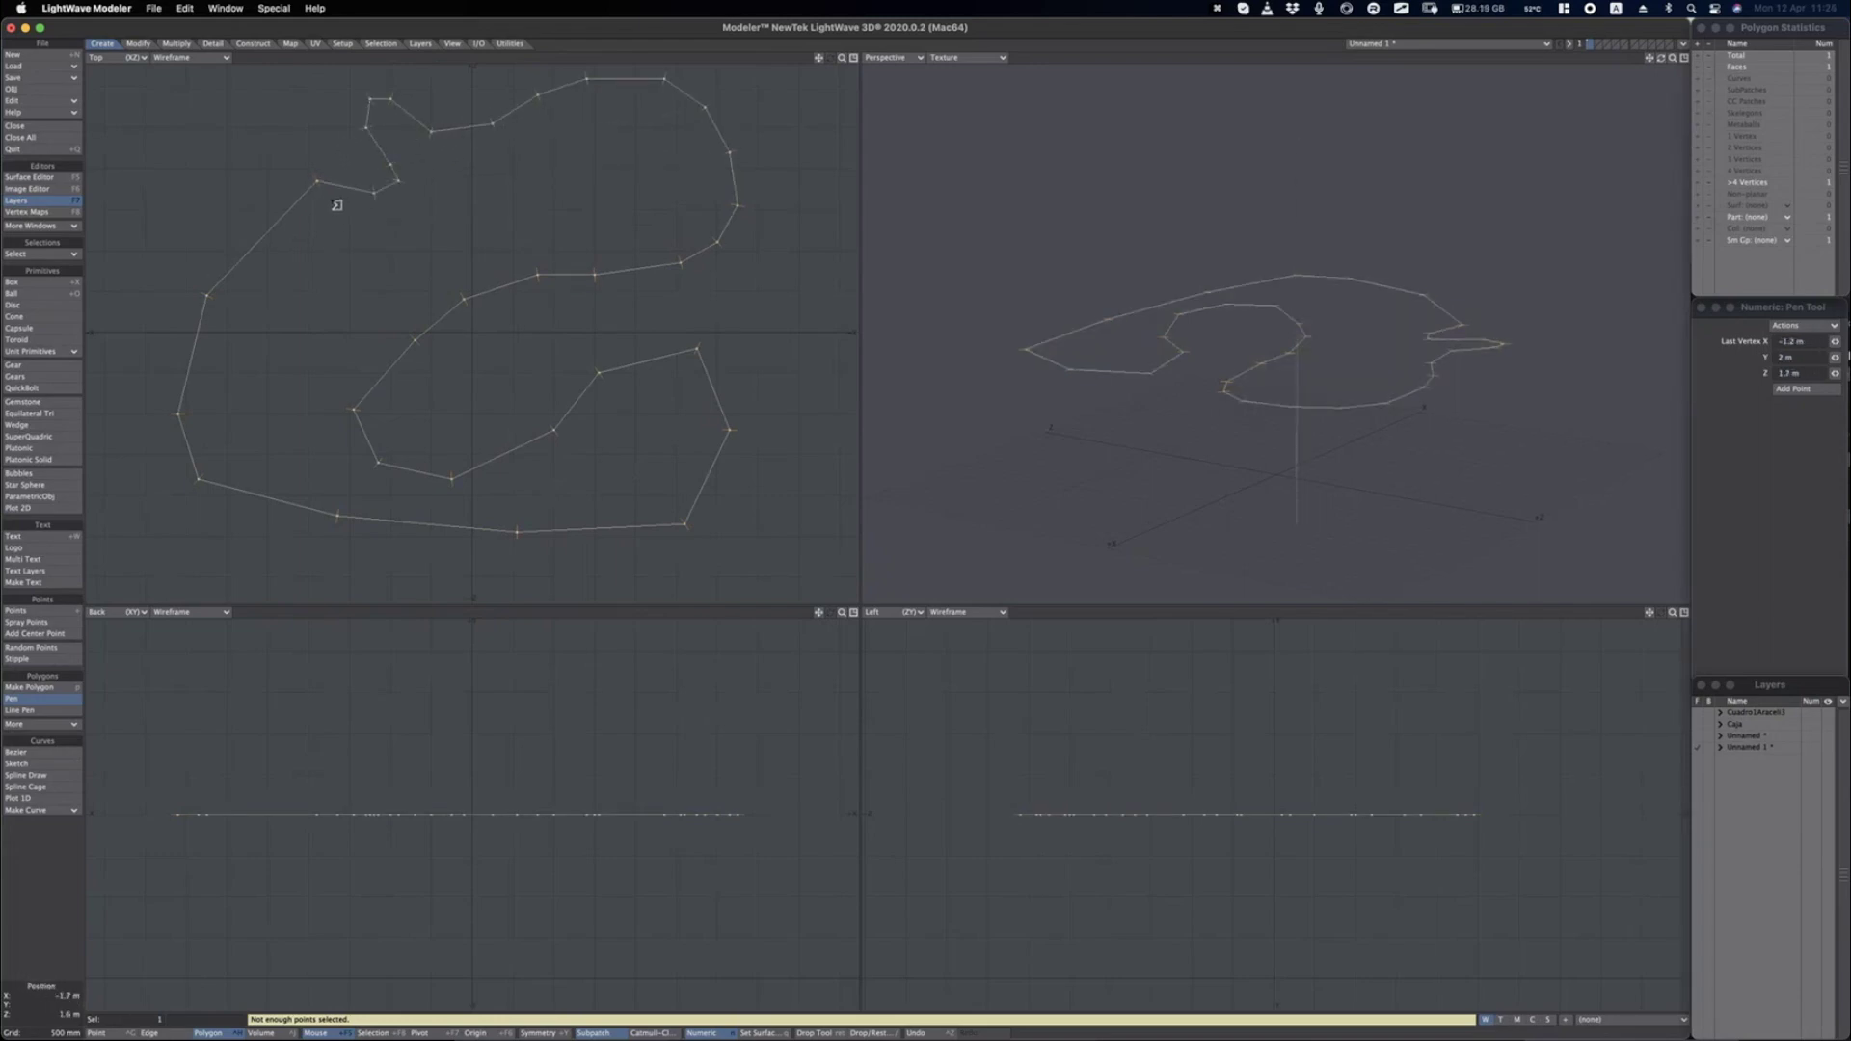
key(Return)
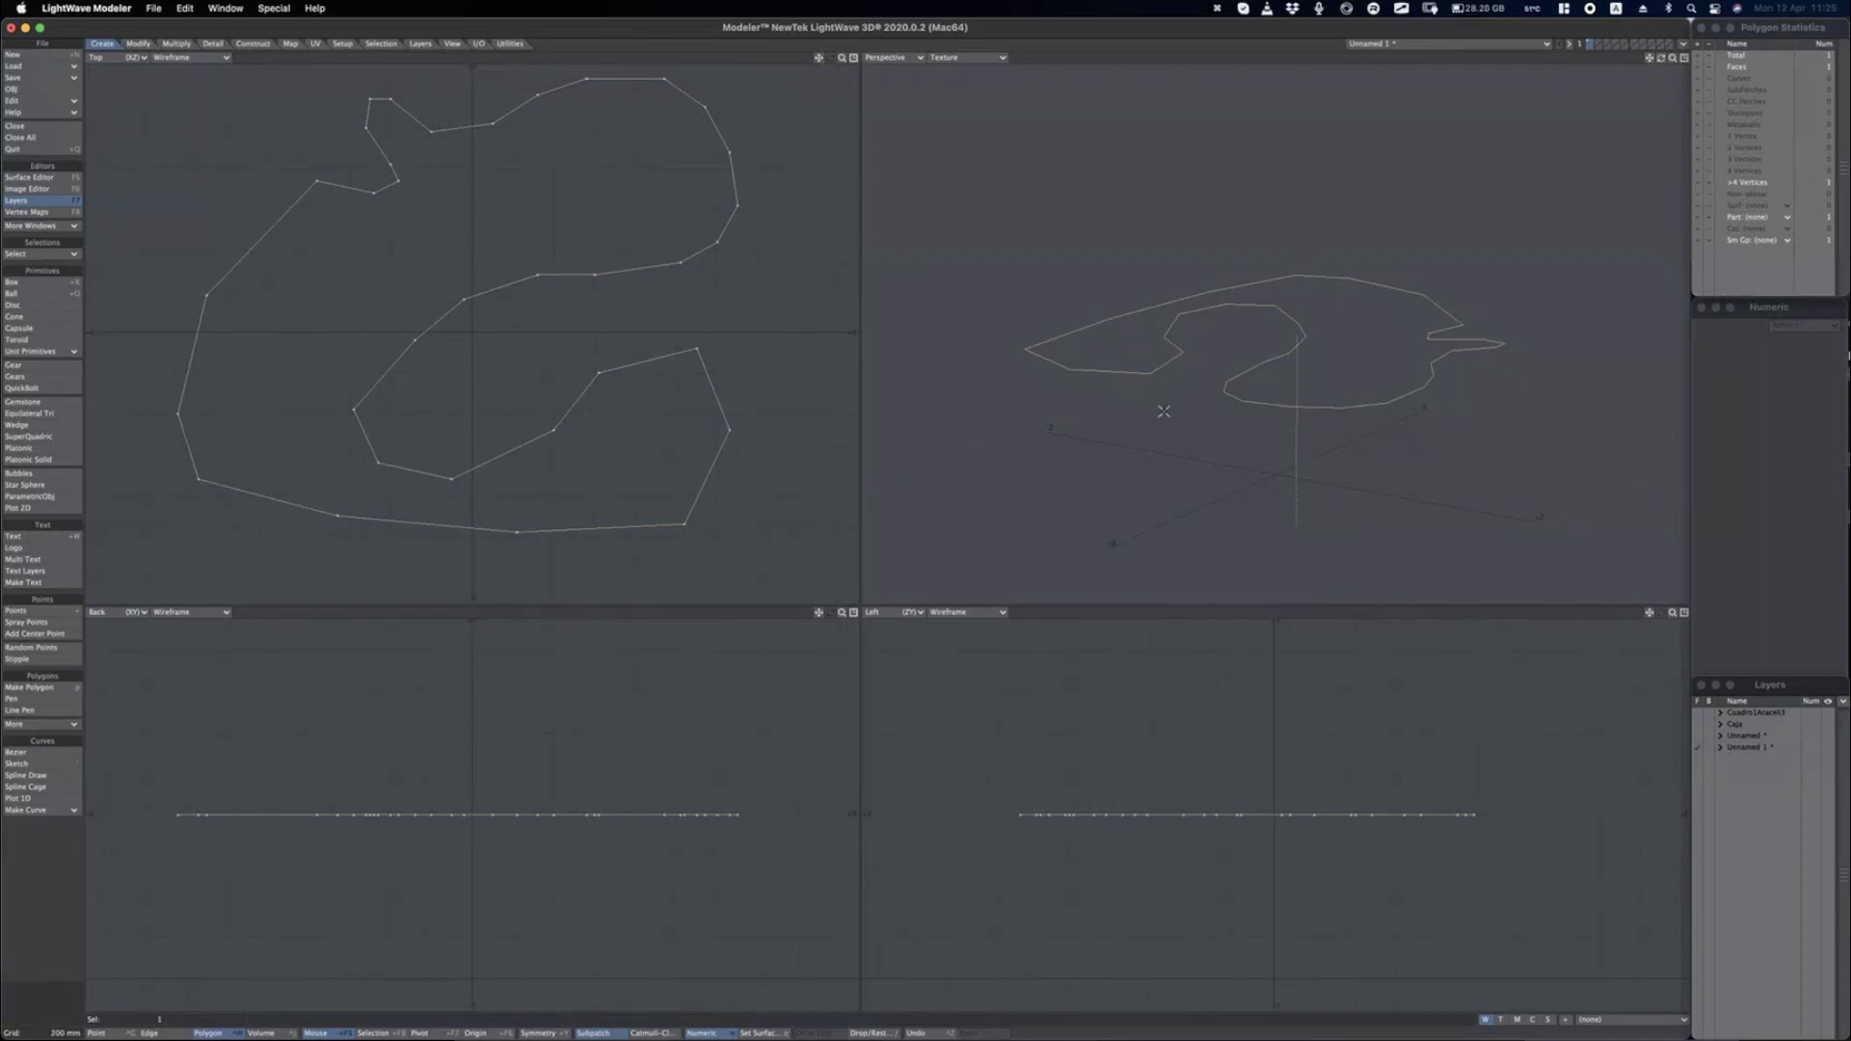
Examine the many-sided polygon's surface from above in a maximized perspective view, and return to the four-view layout.
alt+drag(1301, 474, 1265, 327)
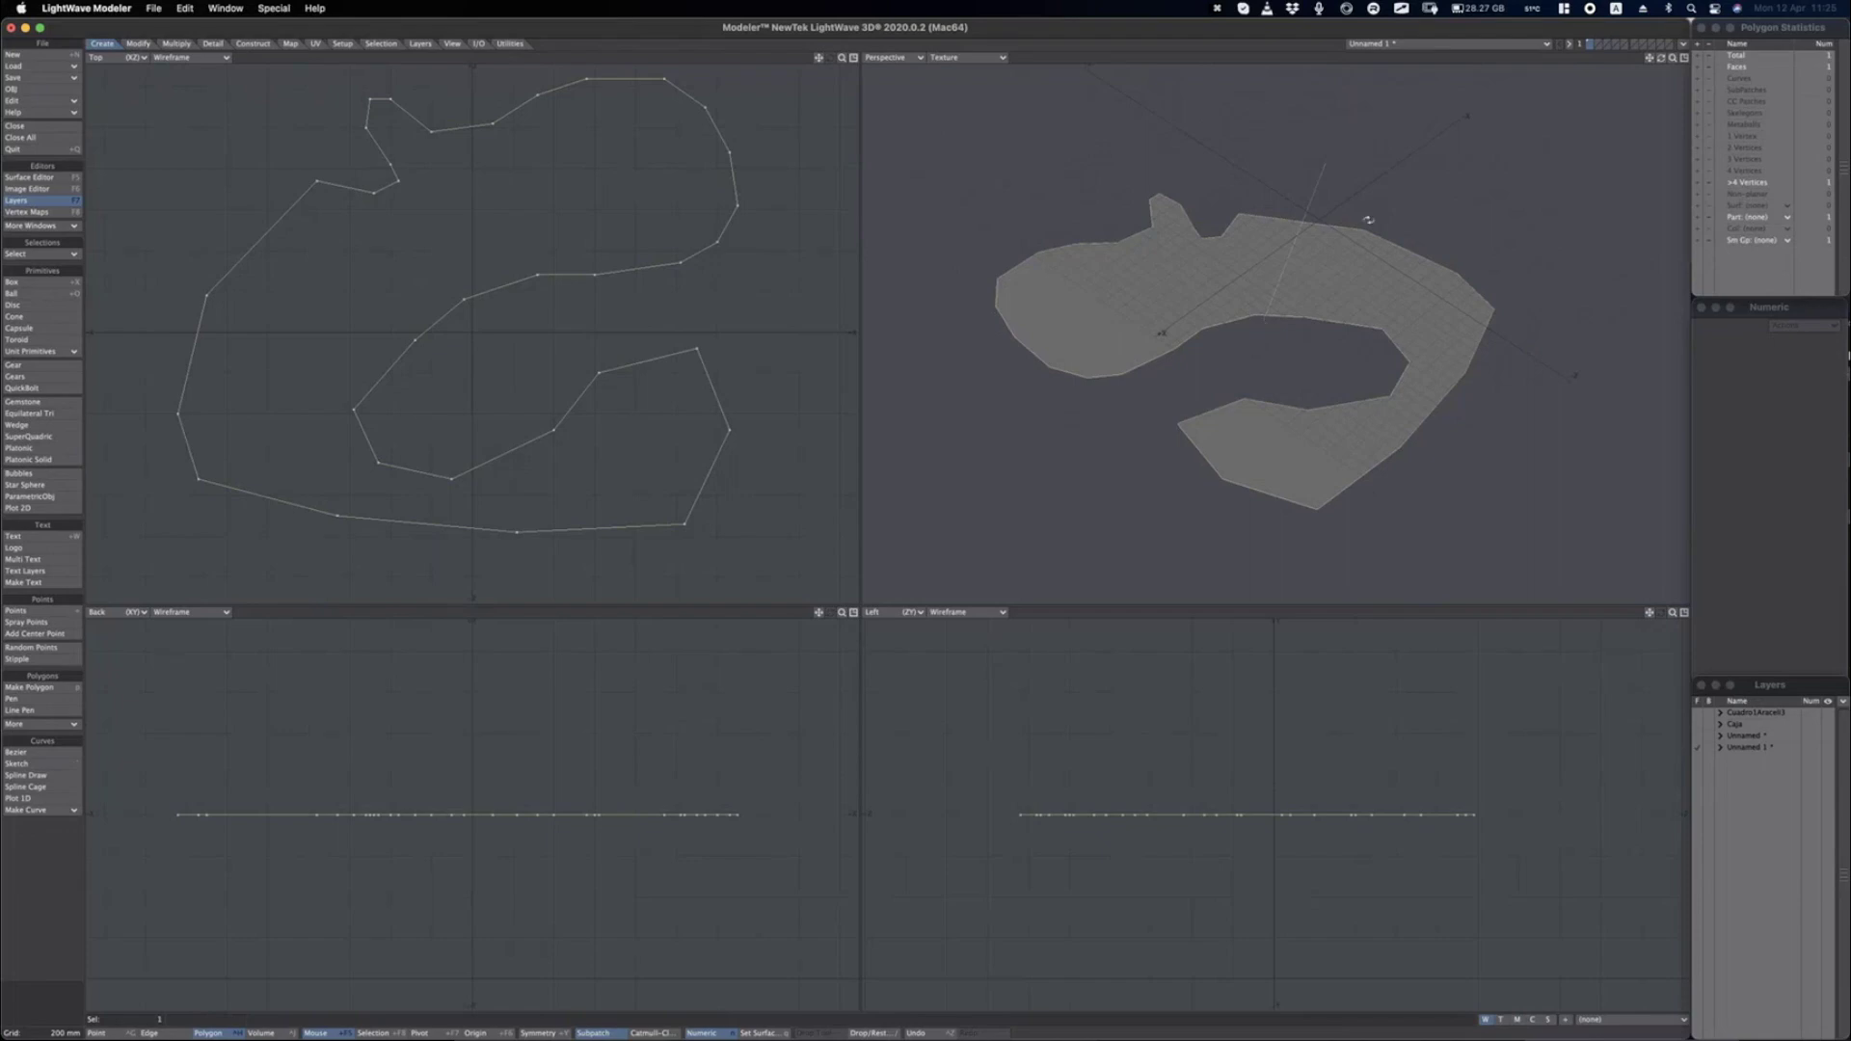
click(1684, 58)
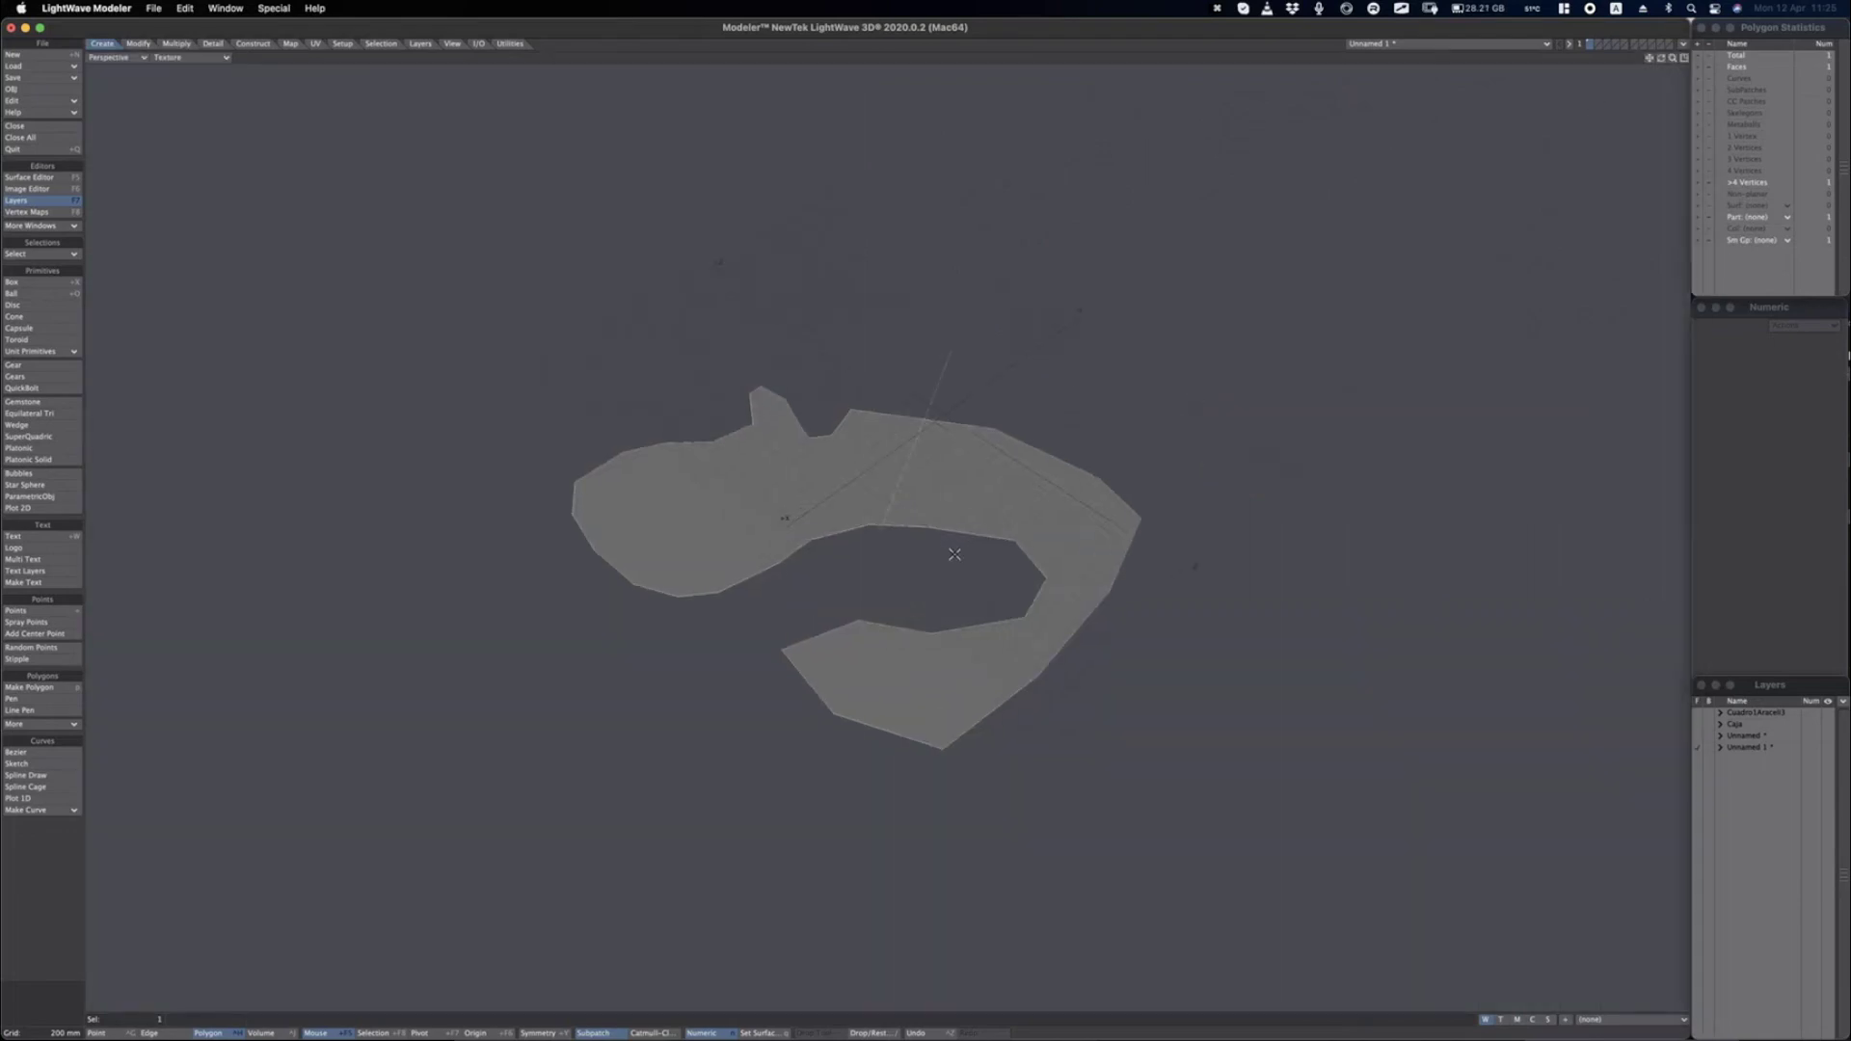
key(a)
key(a)
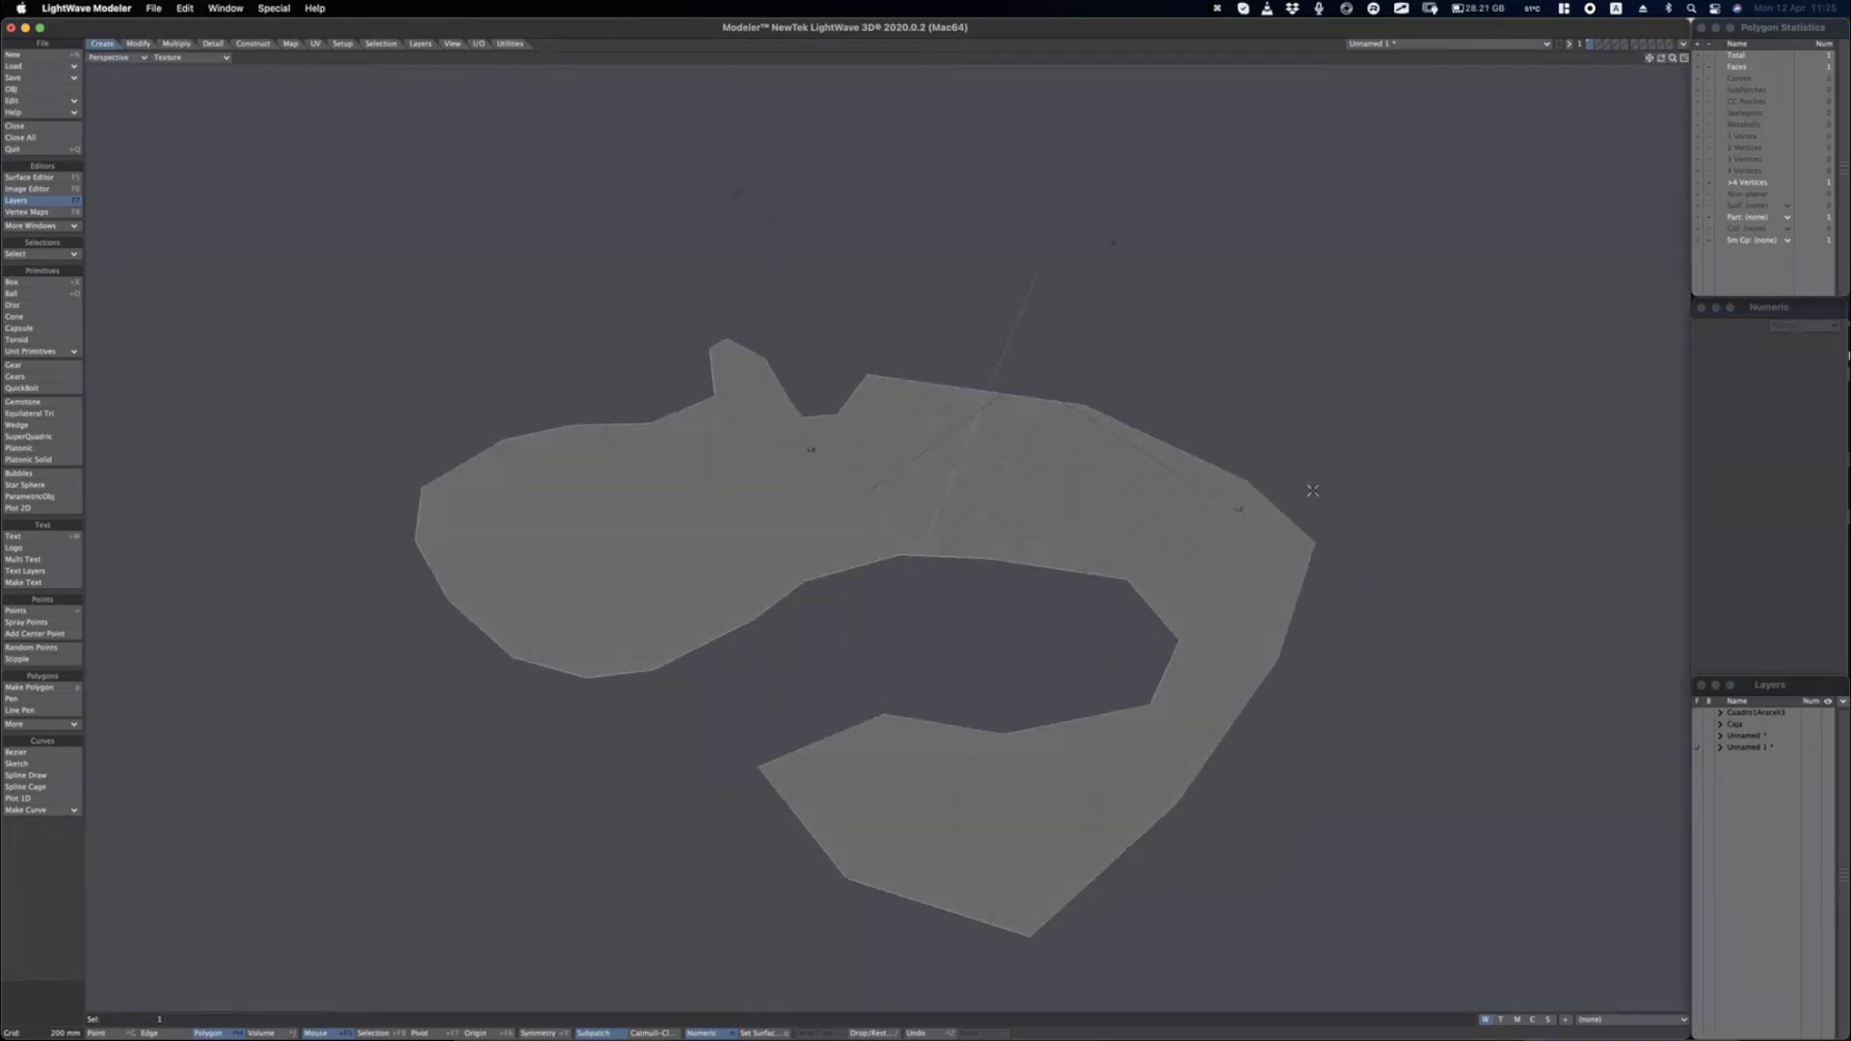
key(alt+Tab)
mouse_move(1303, 511)
mouse_down()
mouse_move(979, 360)
mouse_move(467, 434)
mouse_move(674, 859)
mouse_move(994, 916)
mouse_move(1287, 445)
mouse_move(918, 555)
mouse_up()
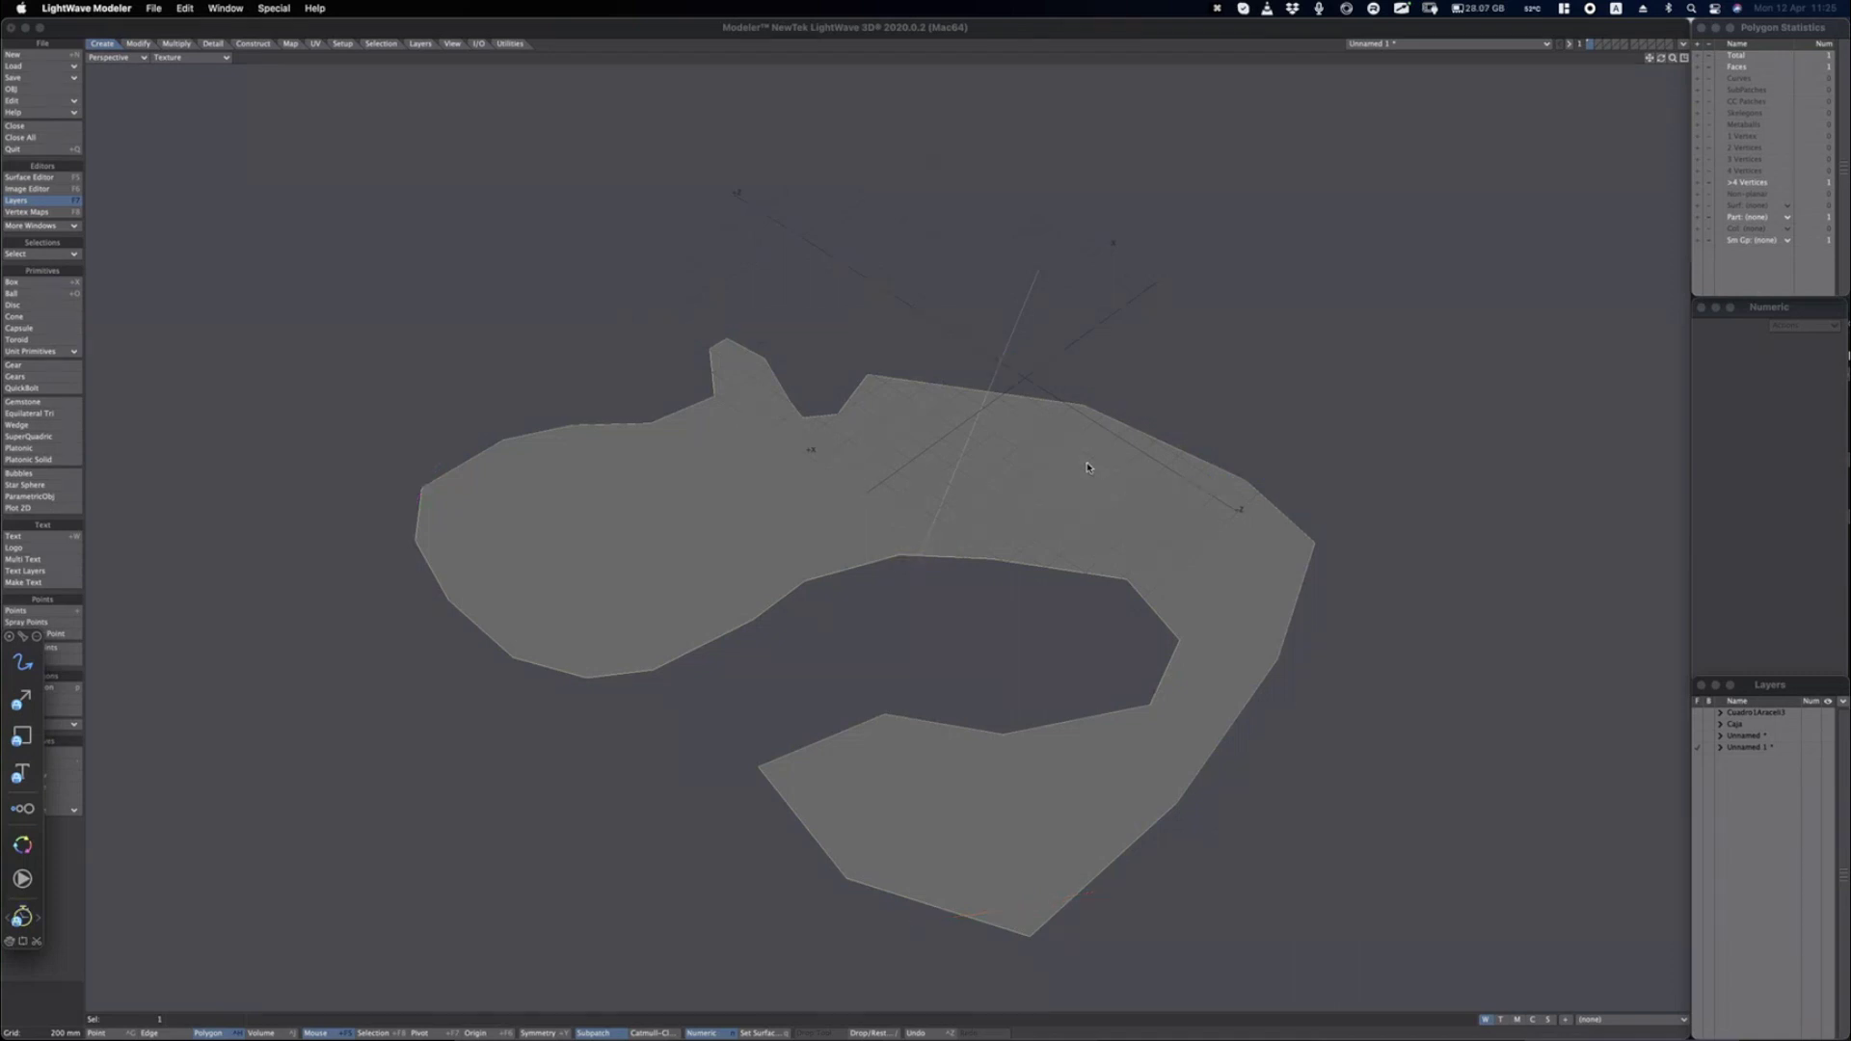
key(alt+Tab)
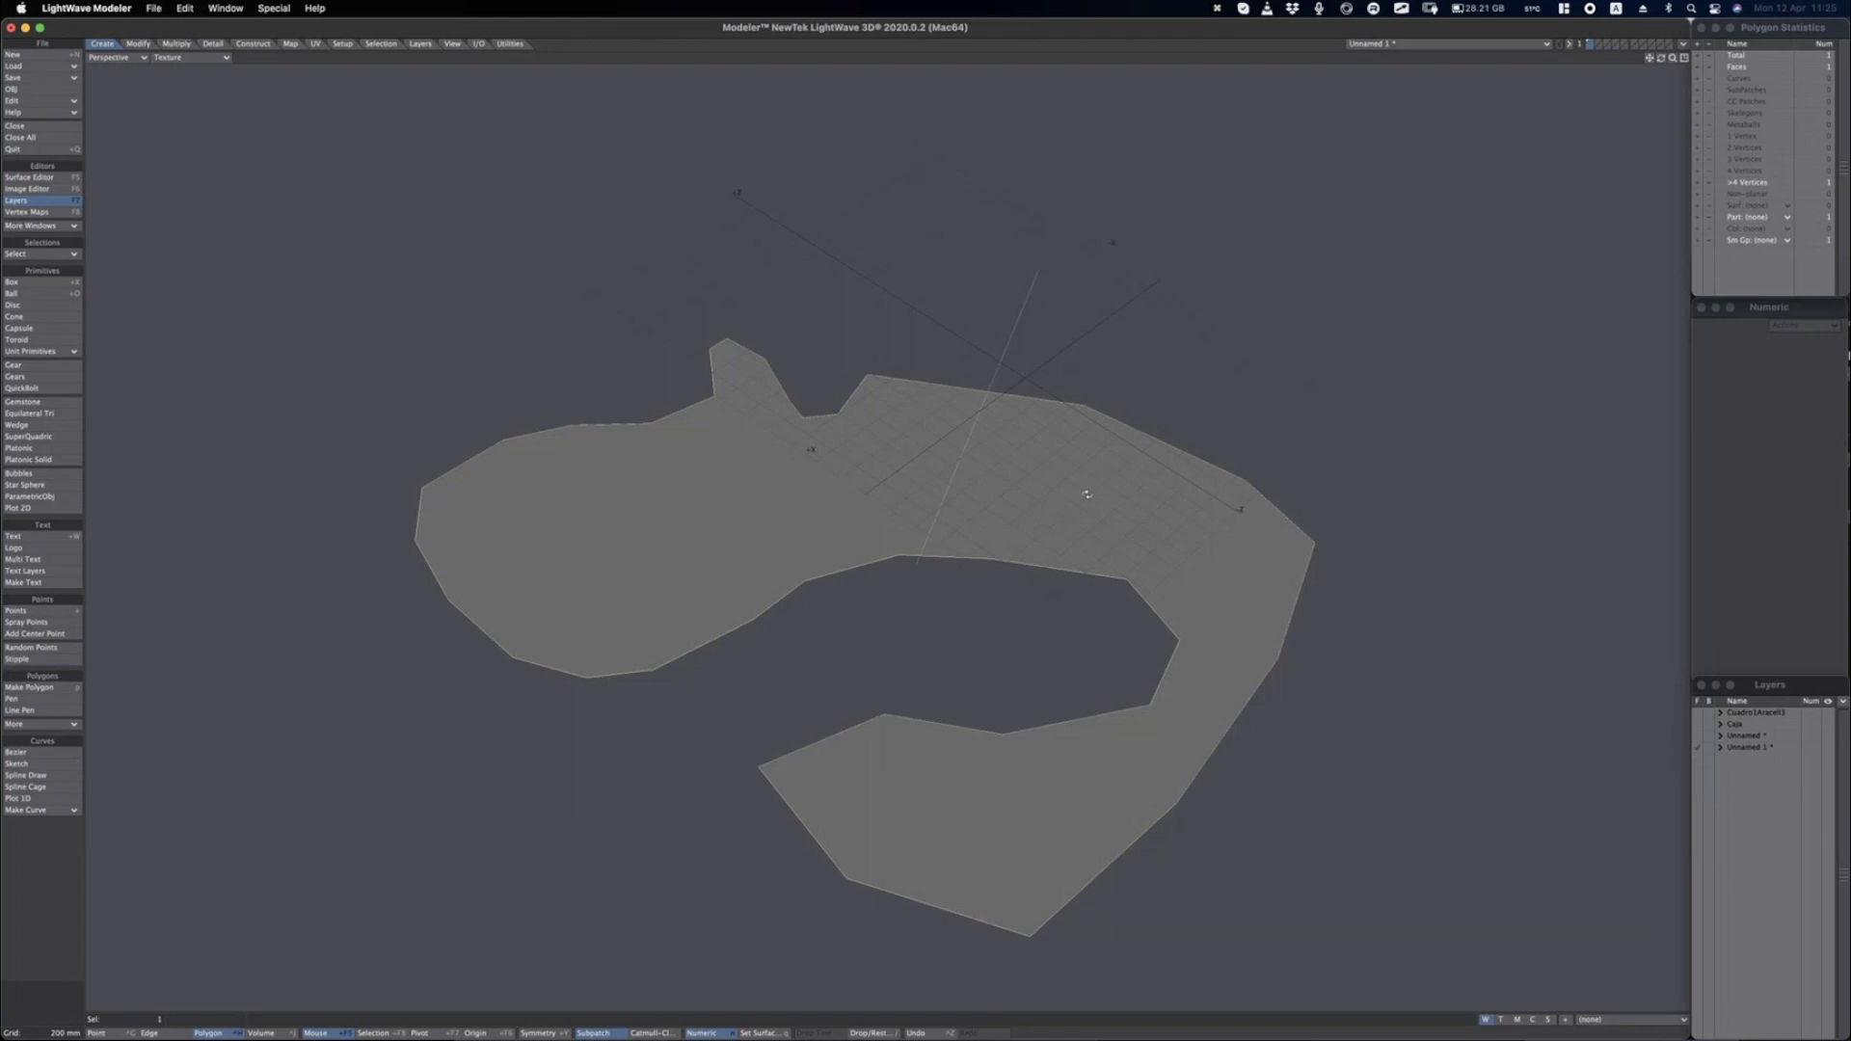
click(1684, 57)
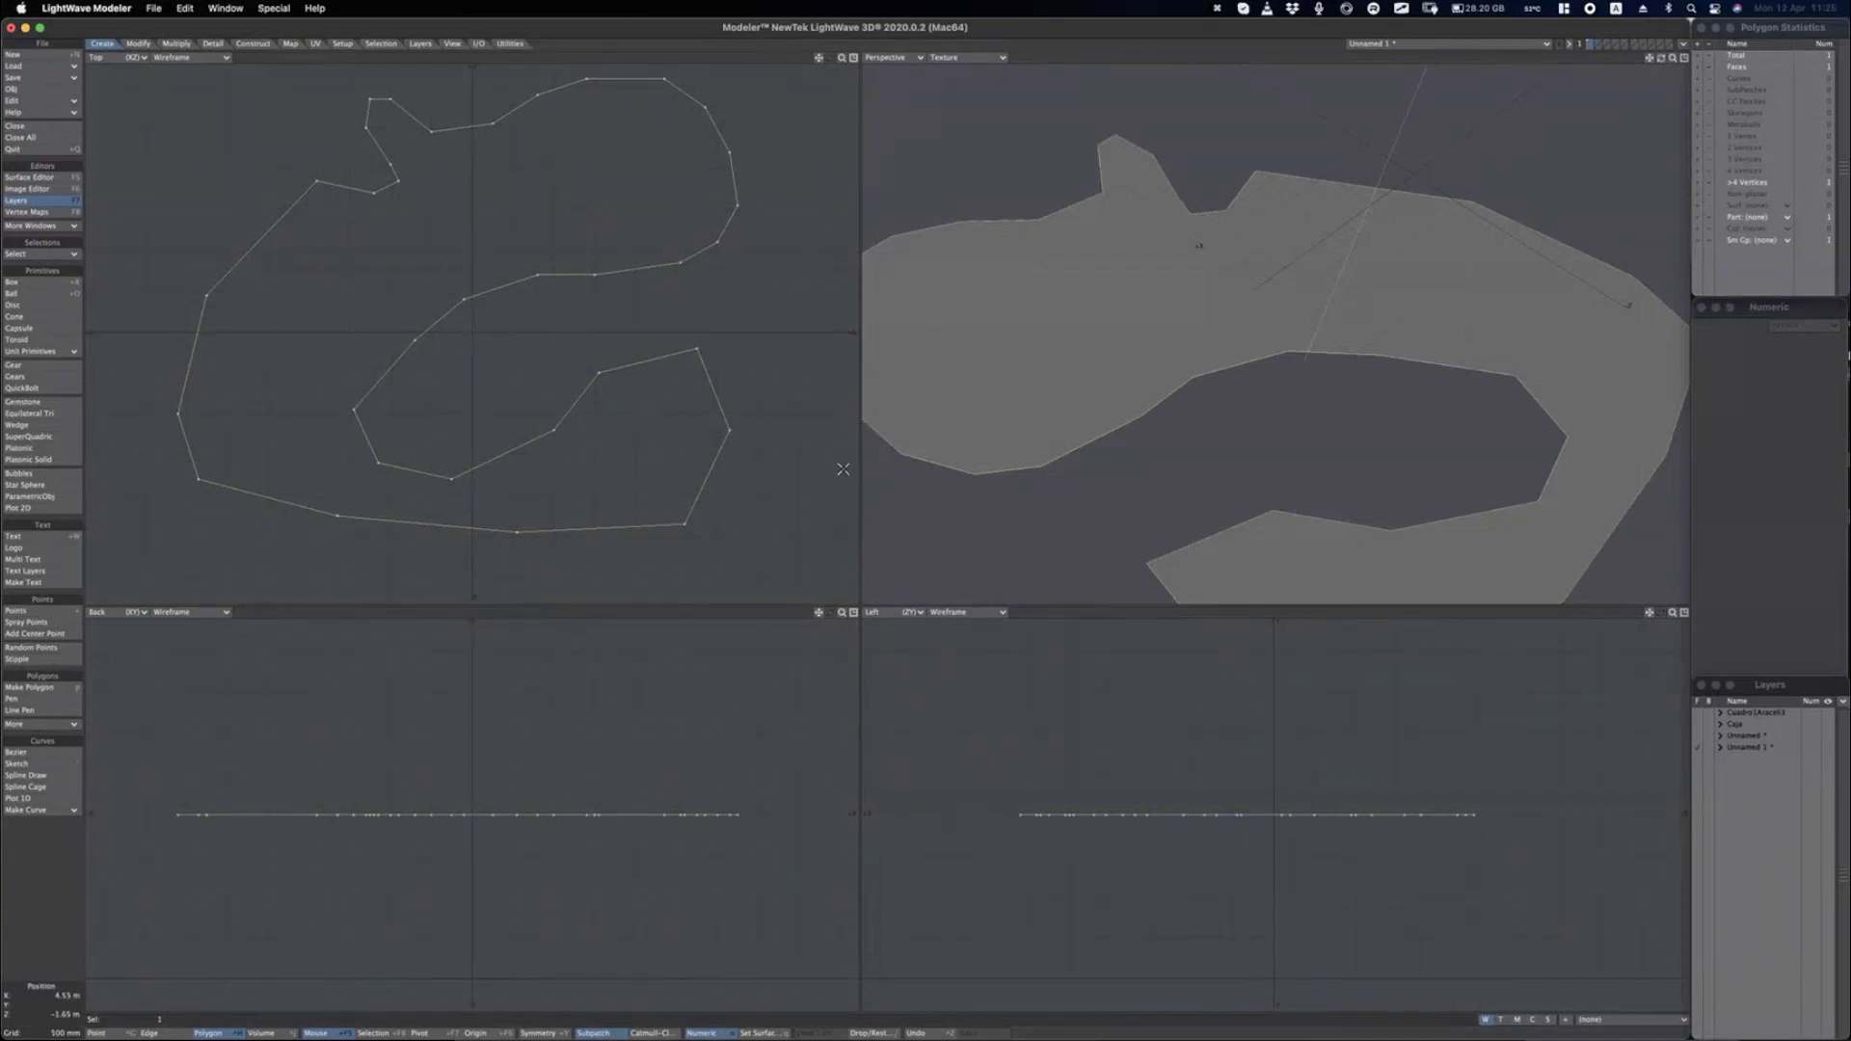
Try to subdivide the many-sided polygon and dismiss the resulting dialog.
key(comma)
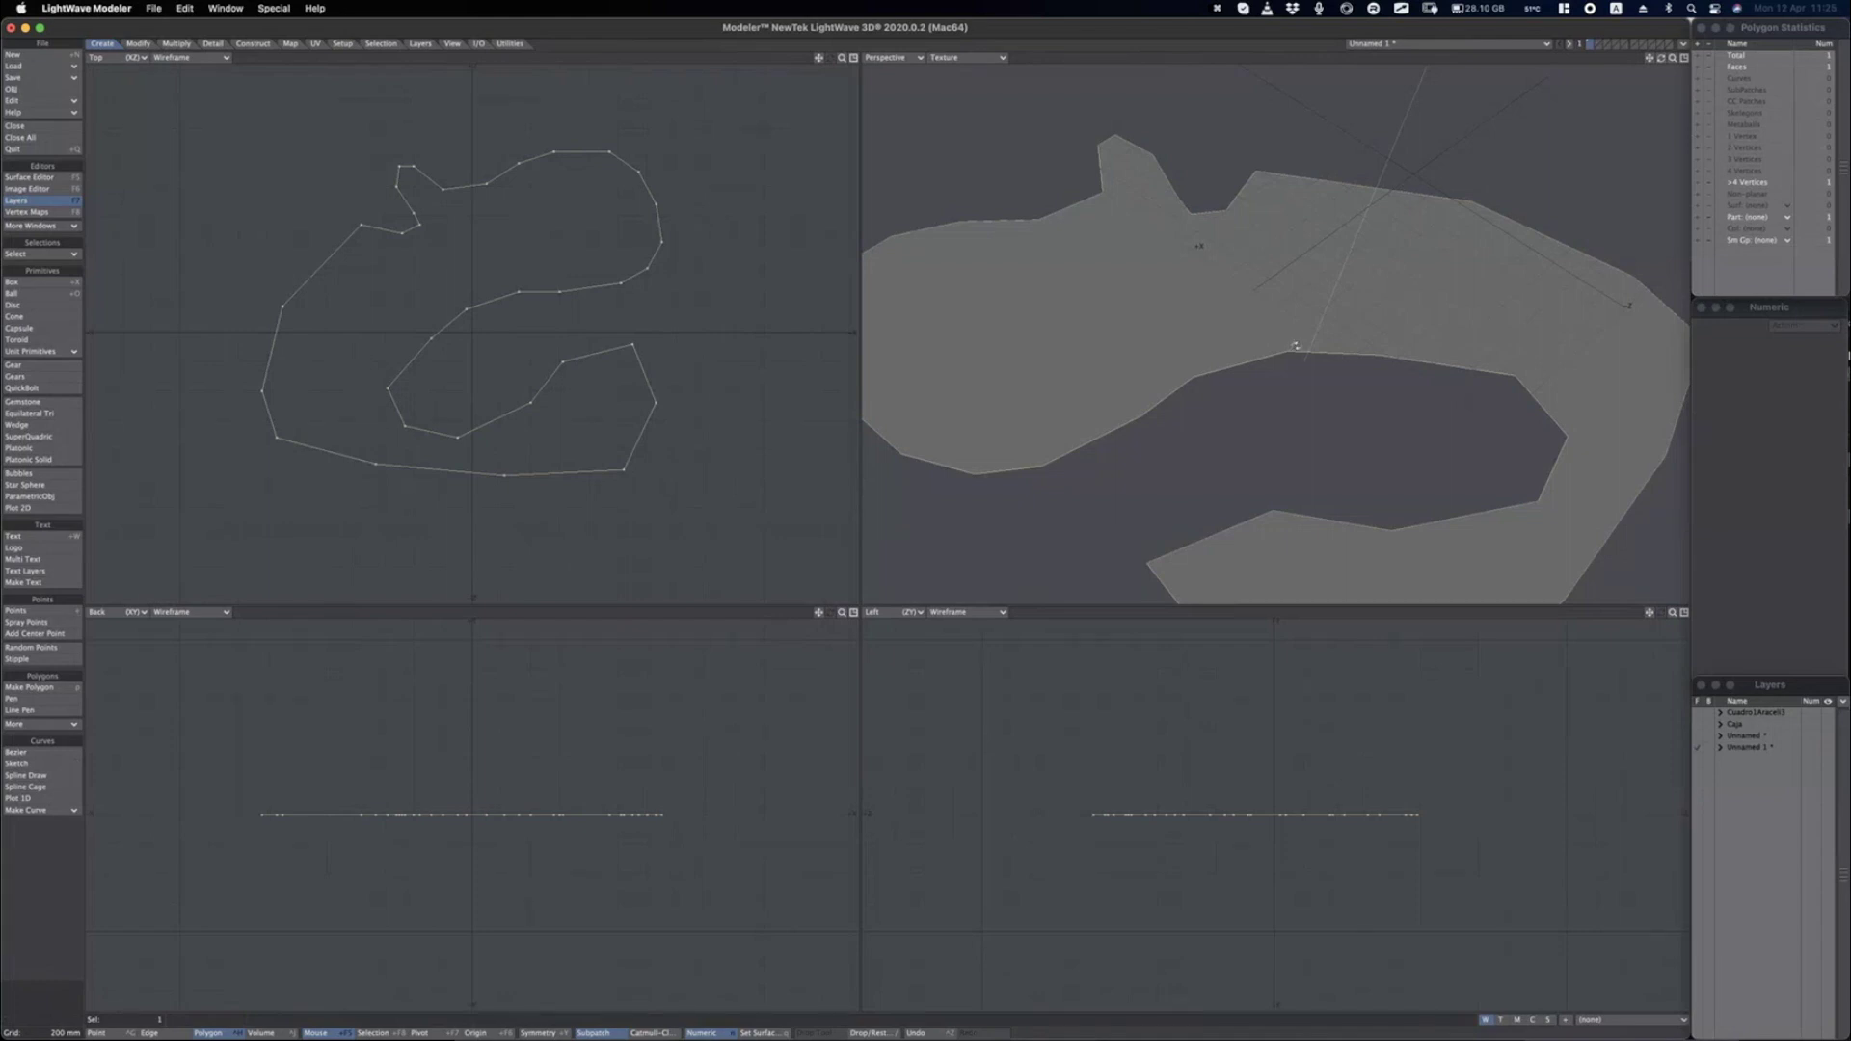
alt+drag(1296, 346, 1248, 436)
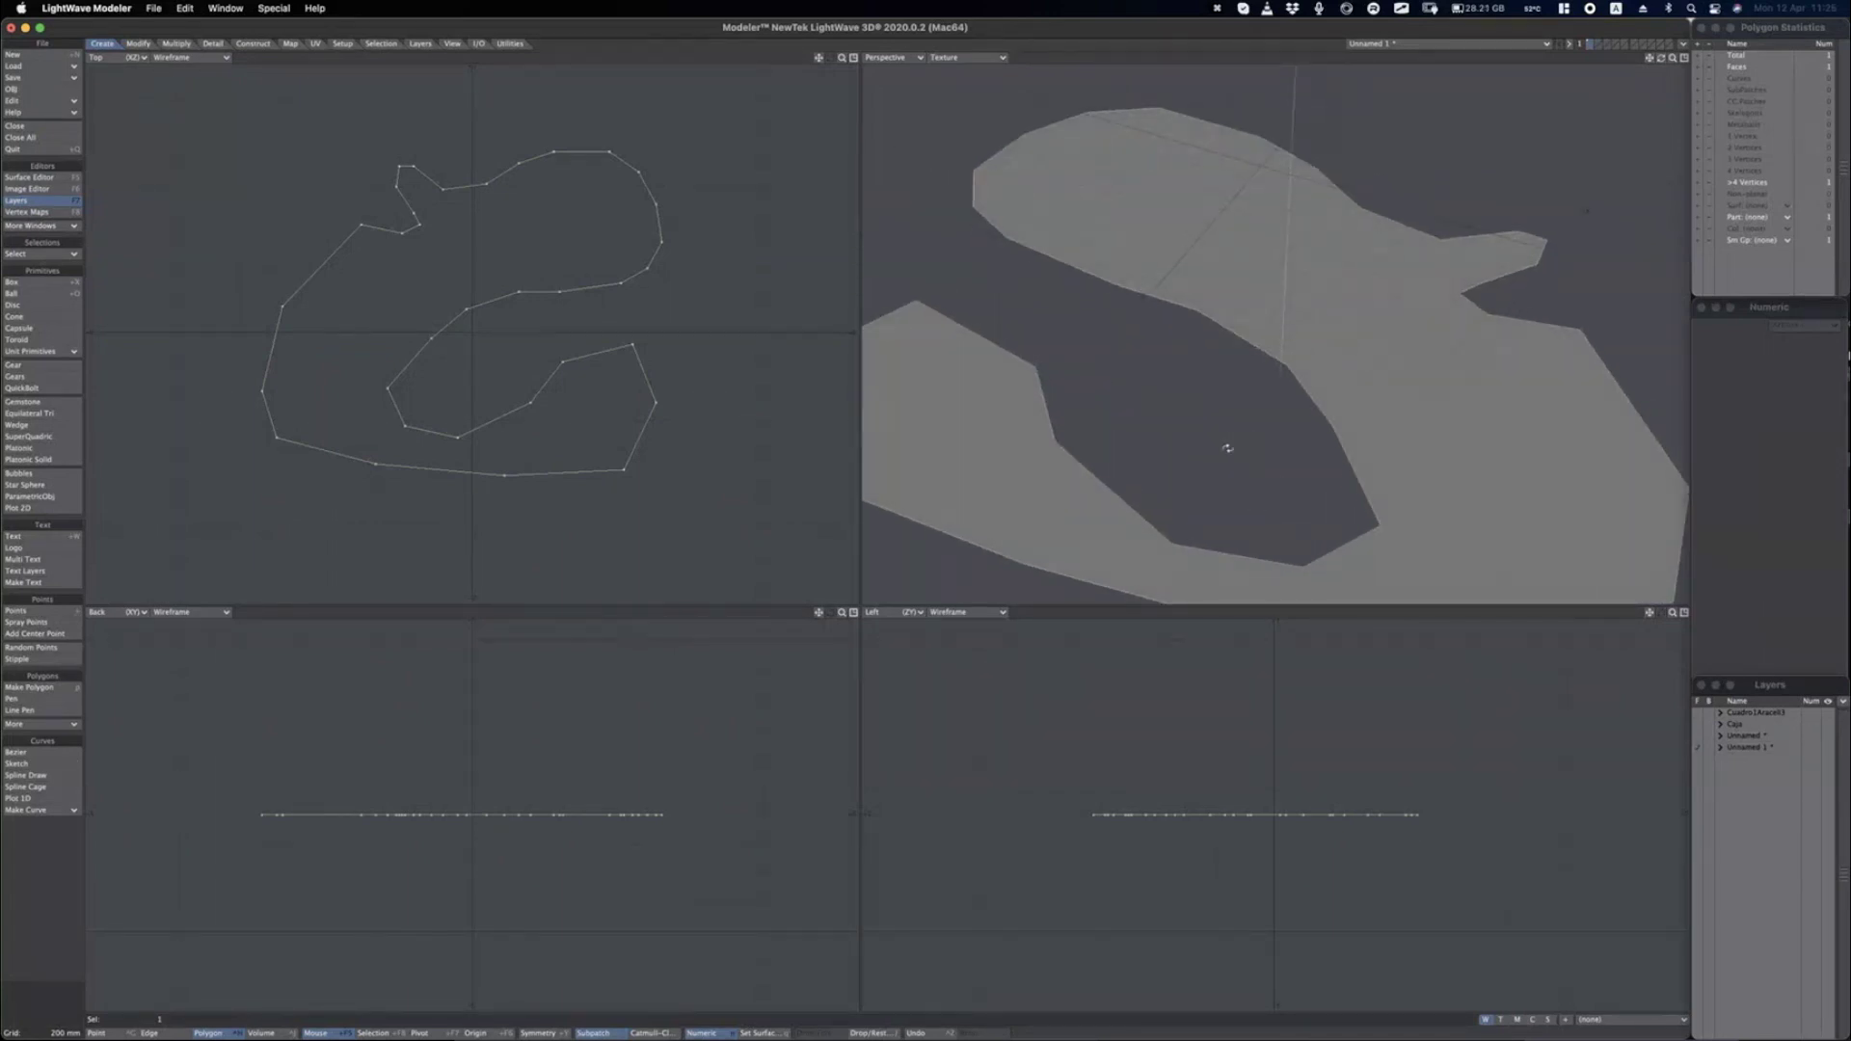
key(shift+d)
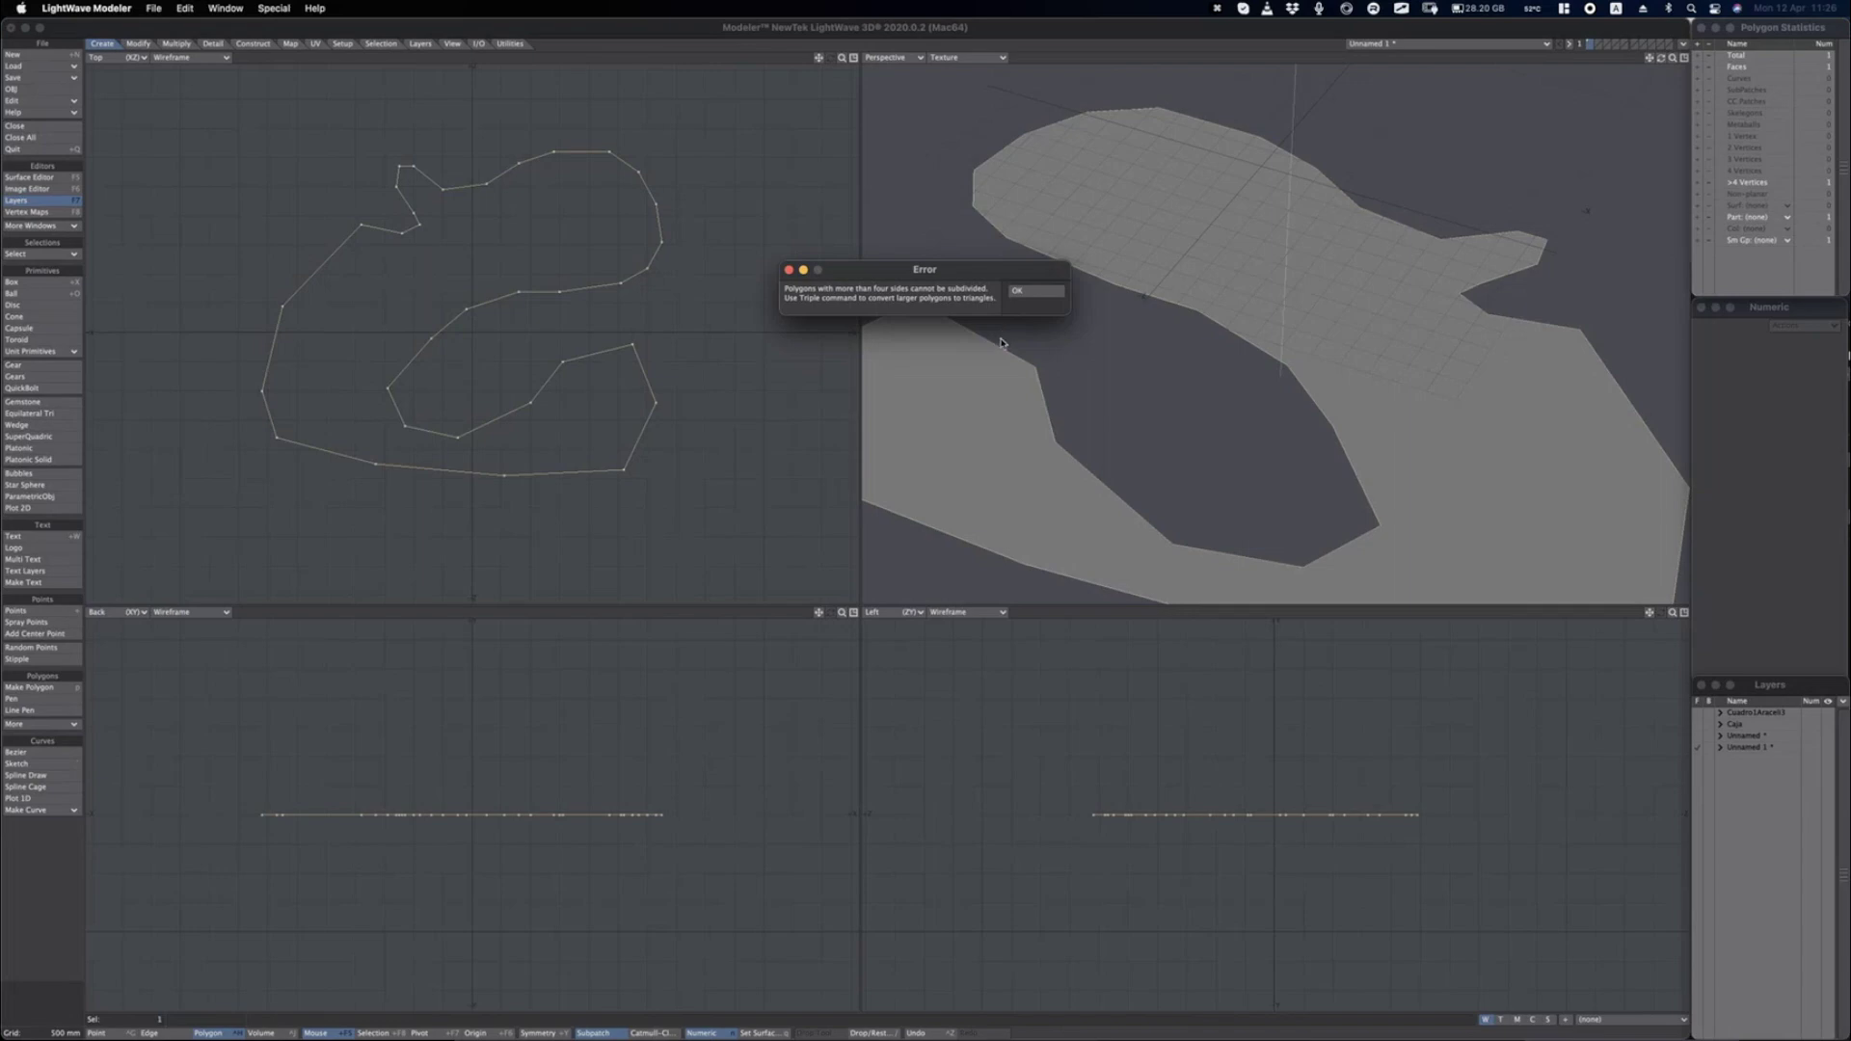
drag(1000, 272, 961, 556)
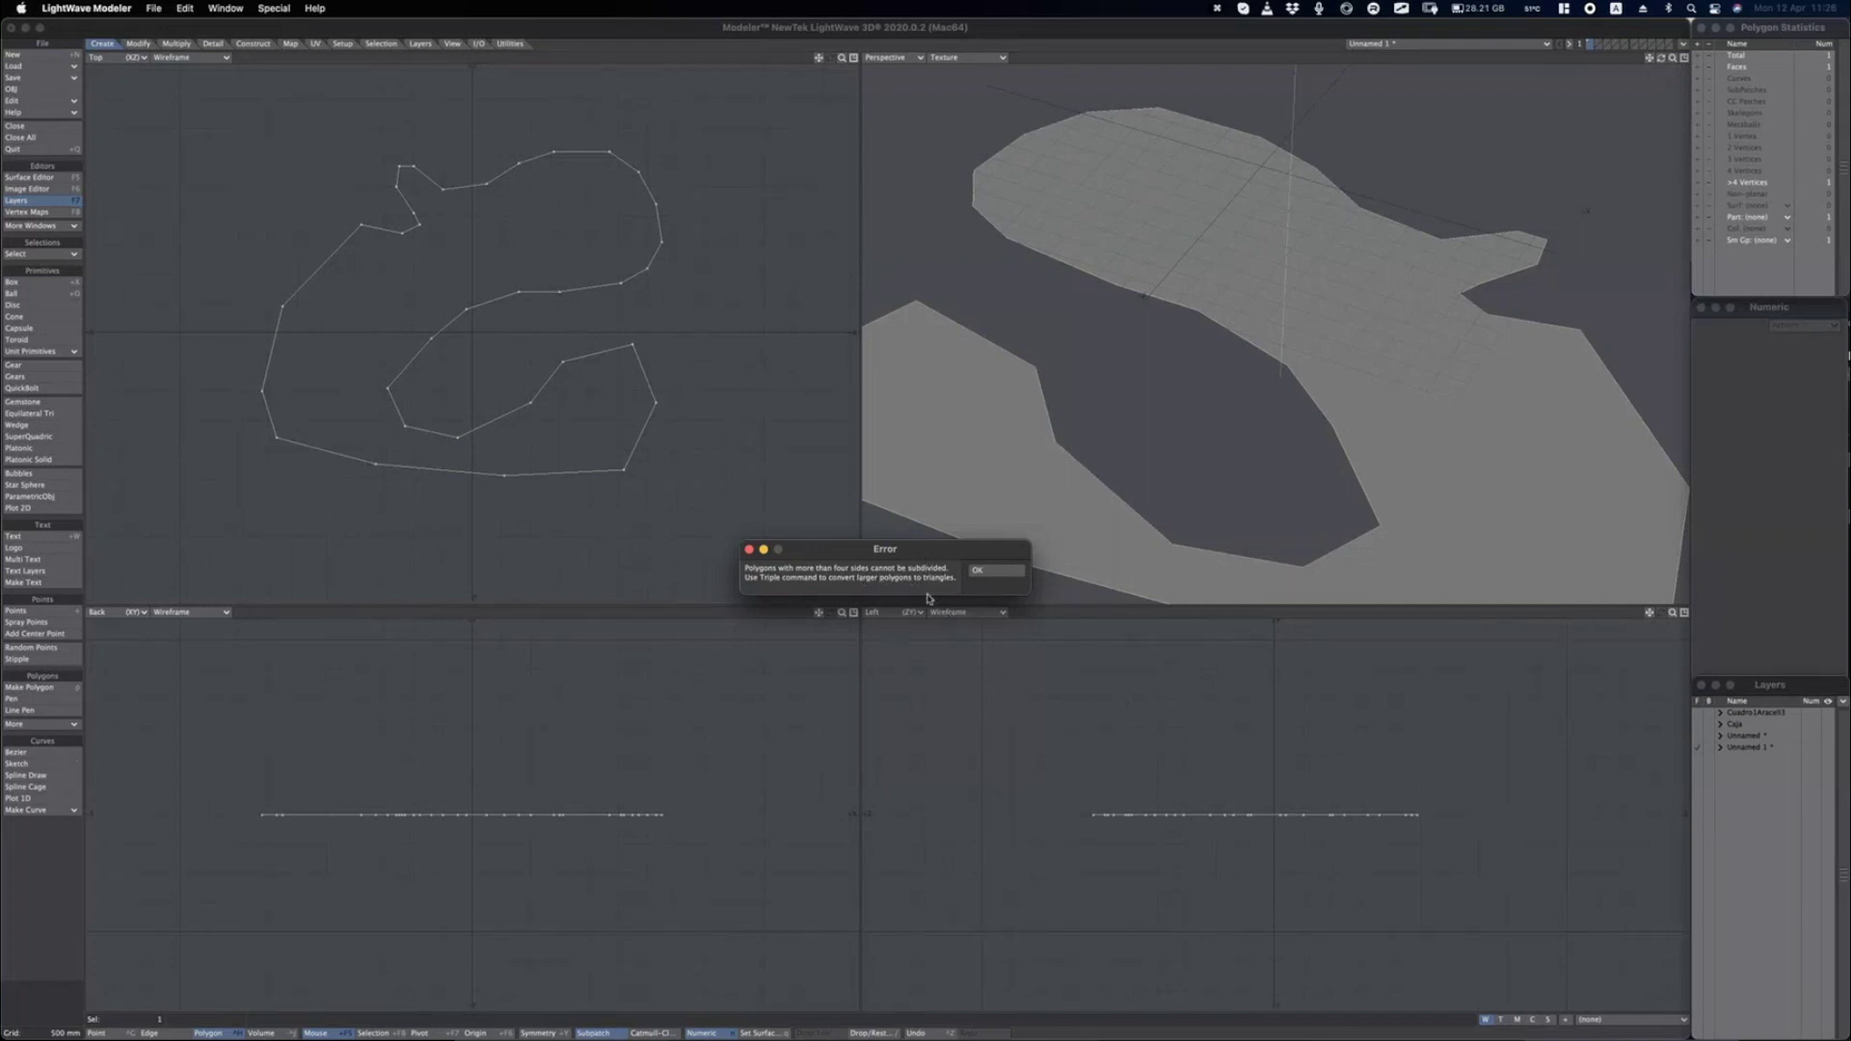
click(974, 572)
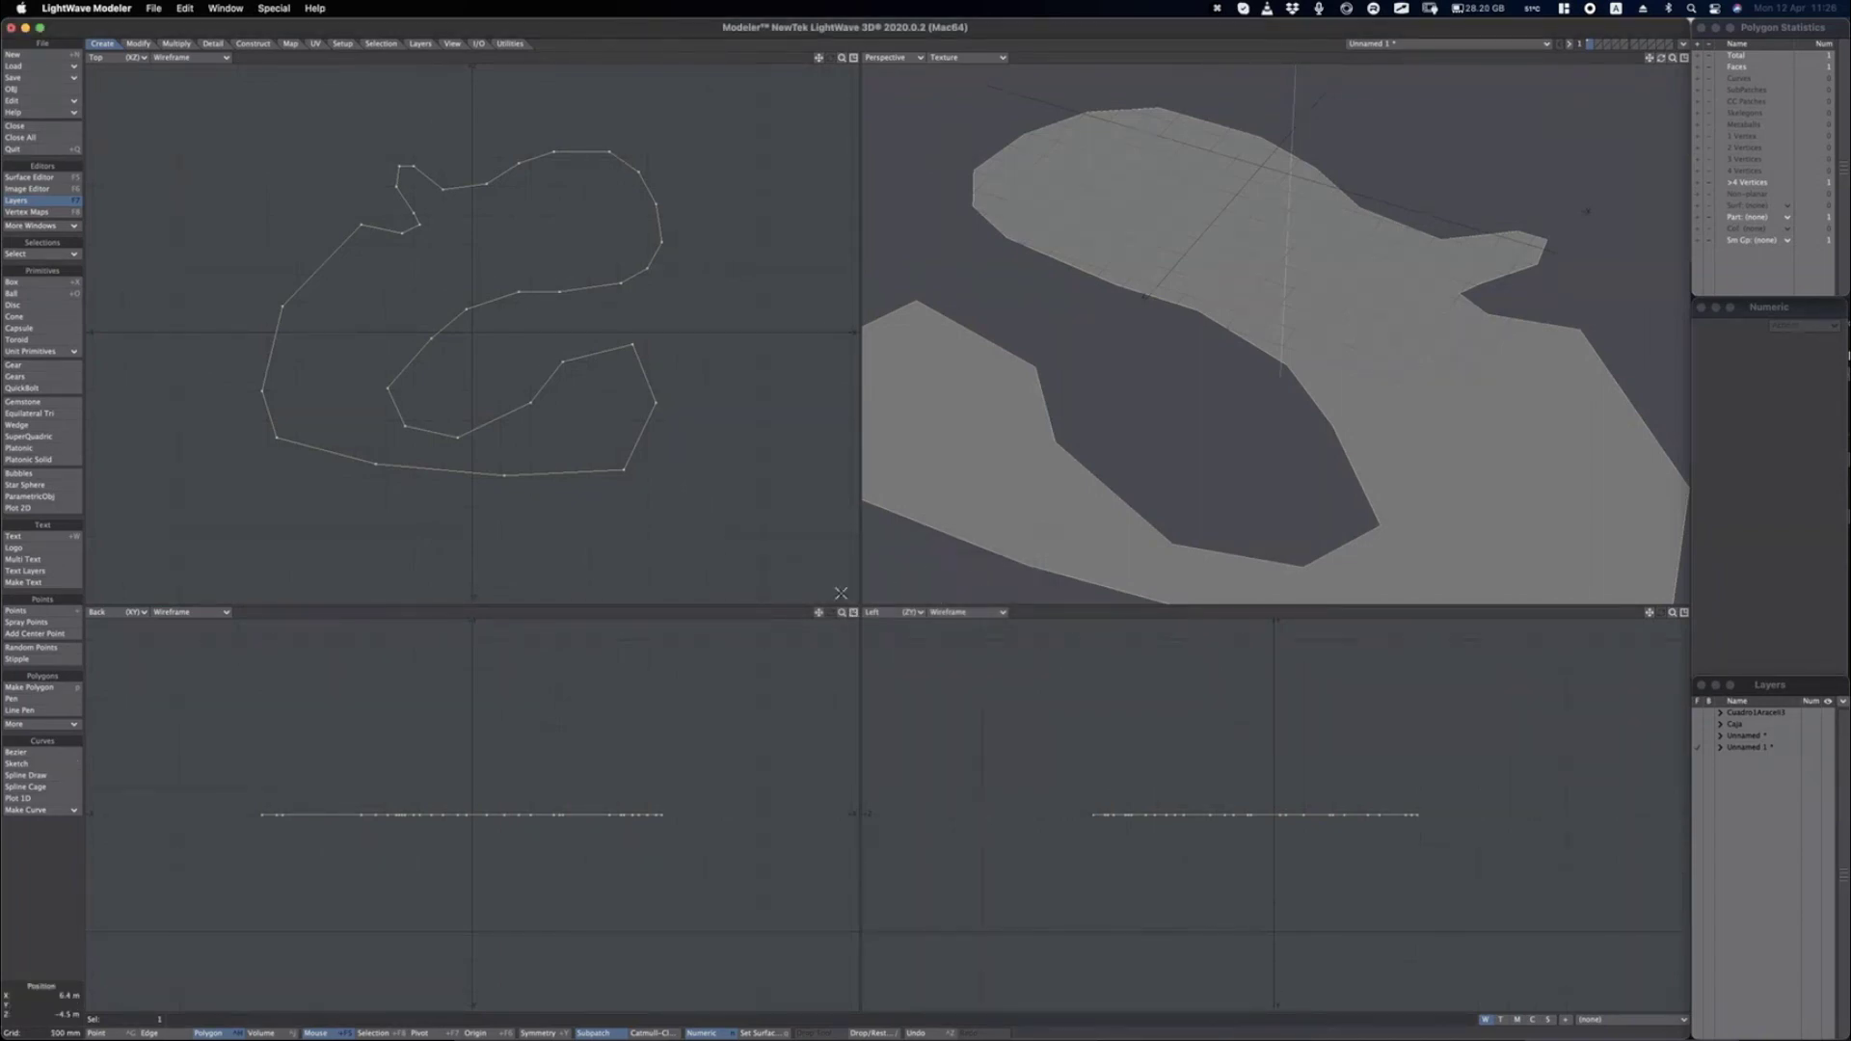
Convert the many-sided polygon into triangles with the Triple command and inspect the triangulated surface up close.
key(shift+t)
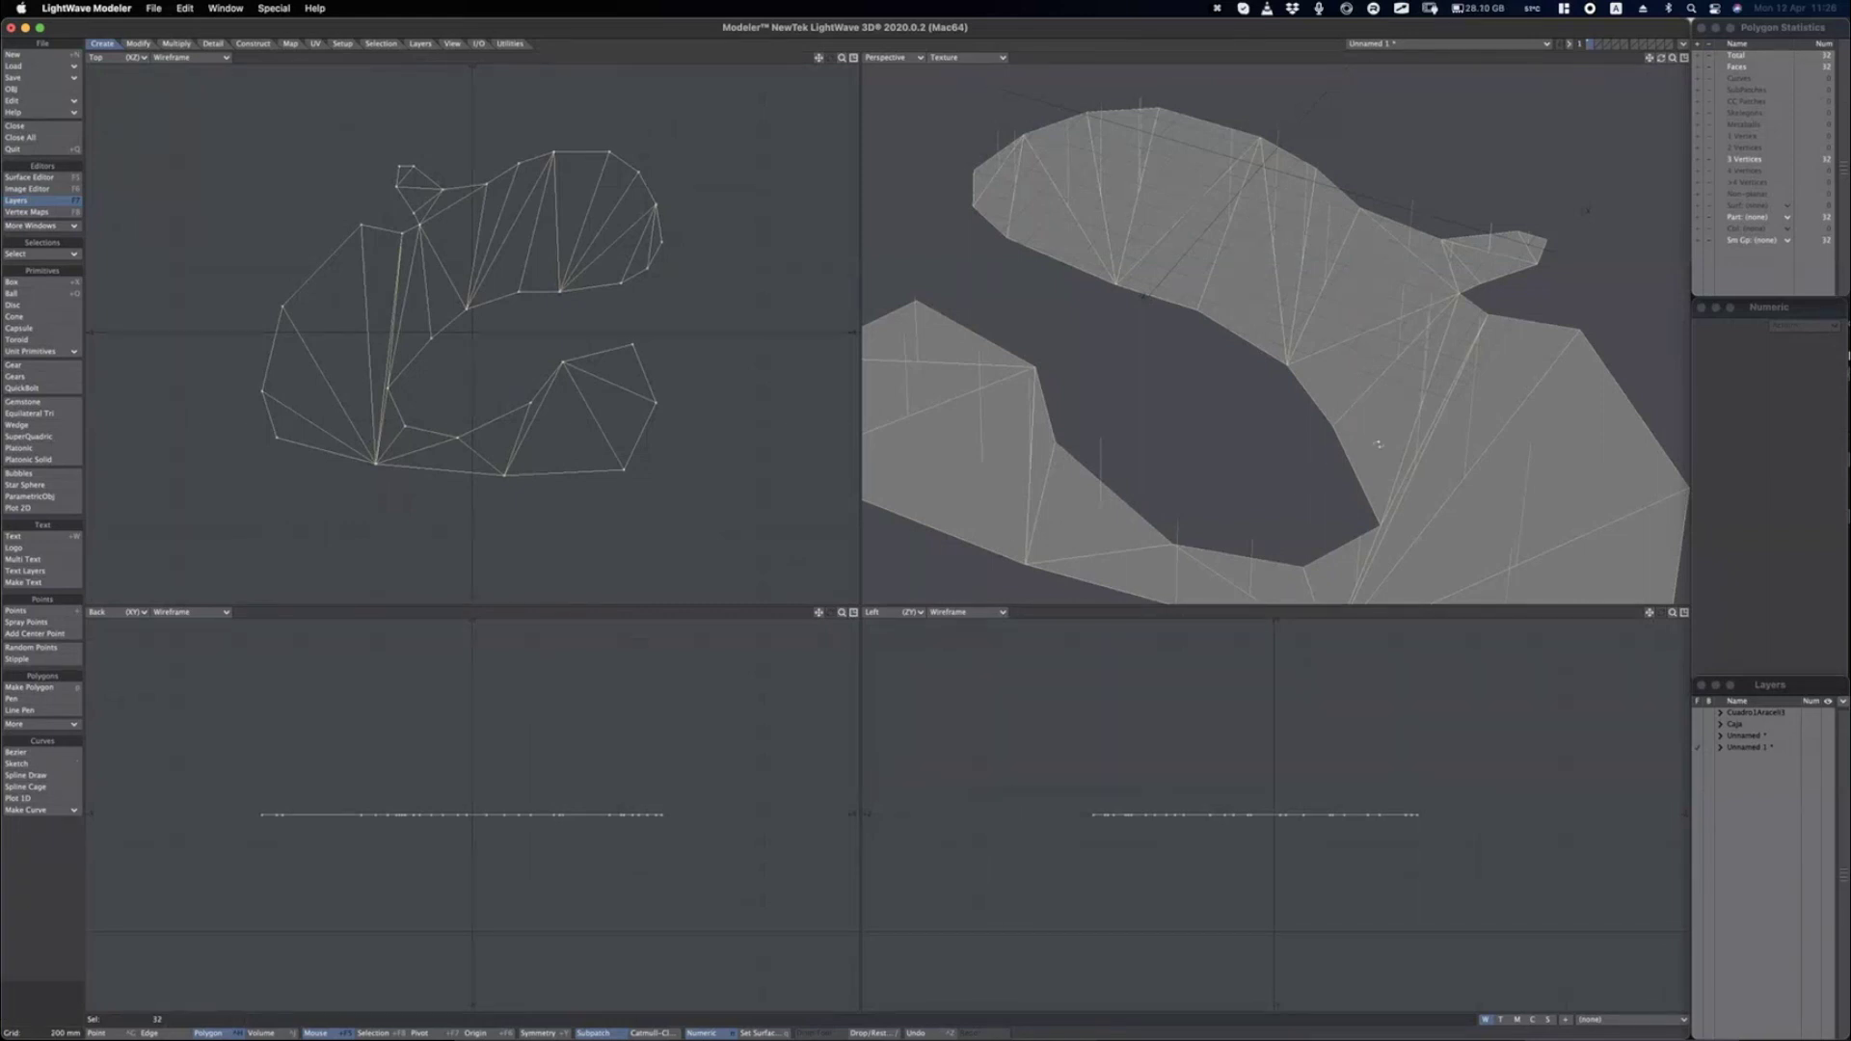
alt+drag(1376, 466, 1254, 504)
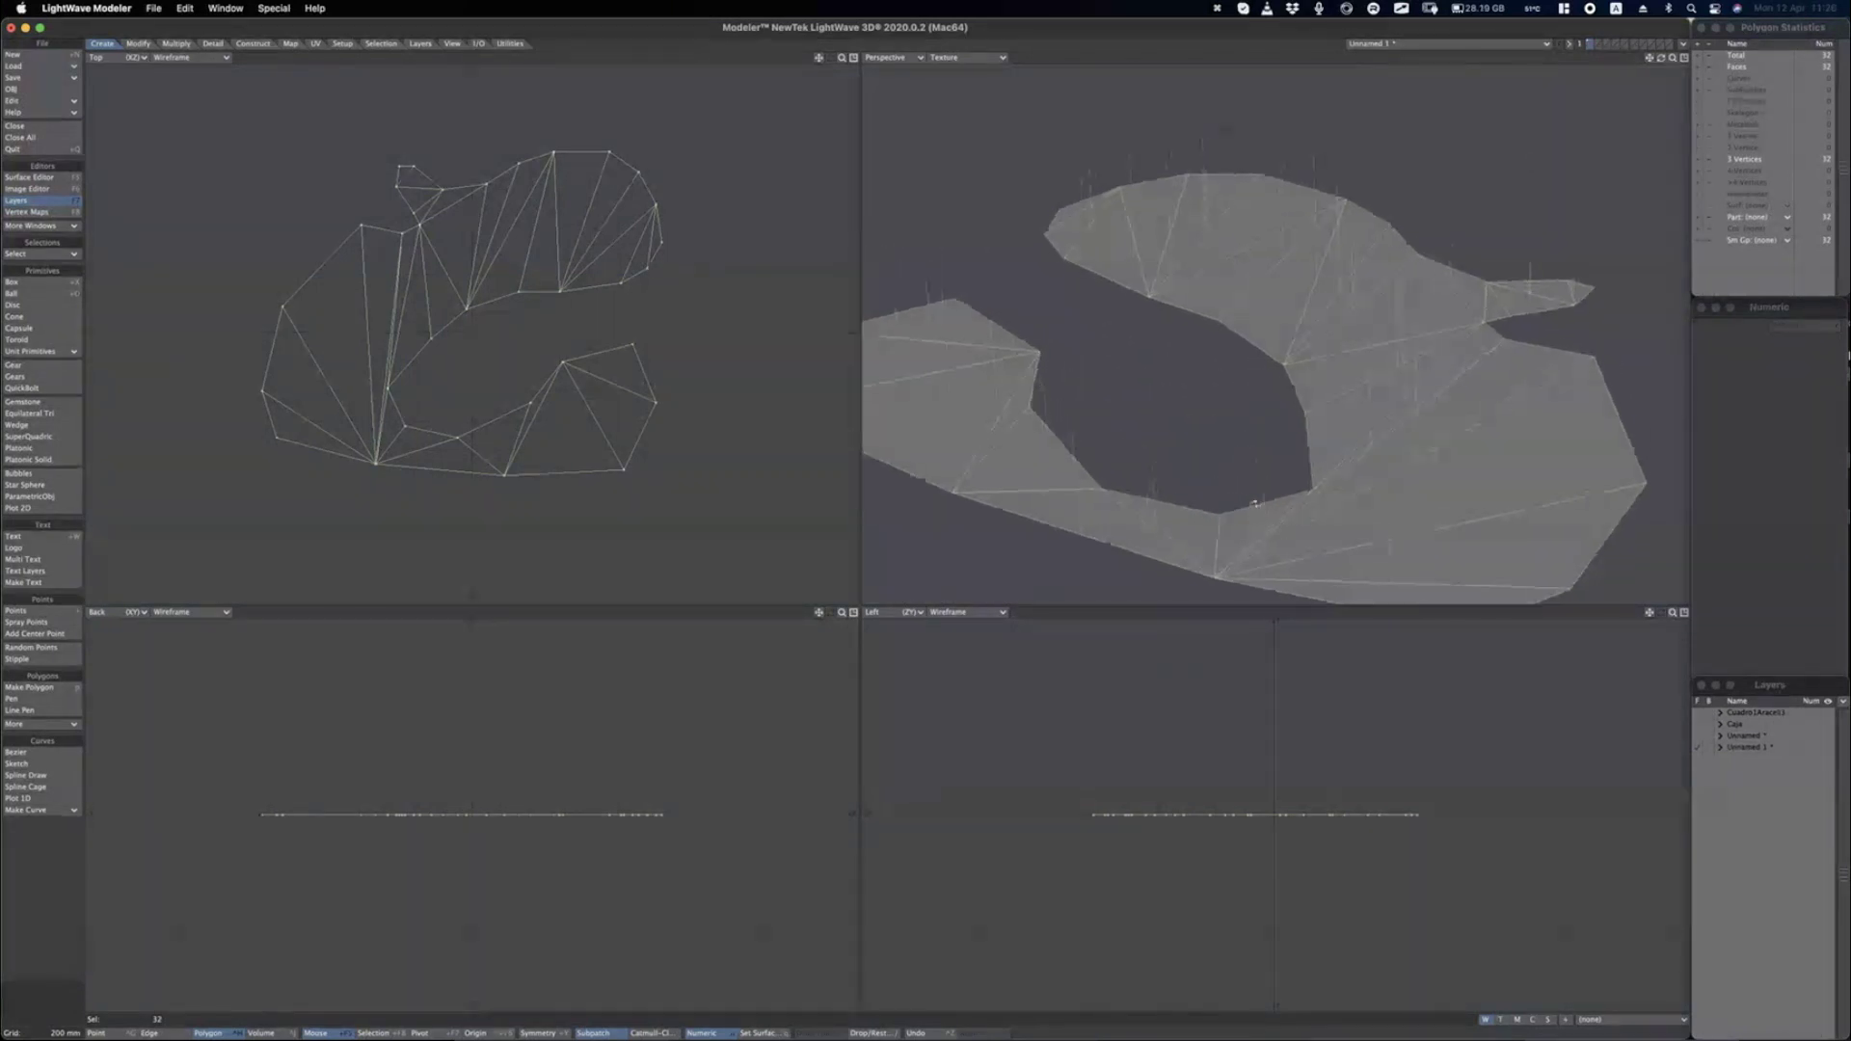
click(1683, 59)
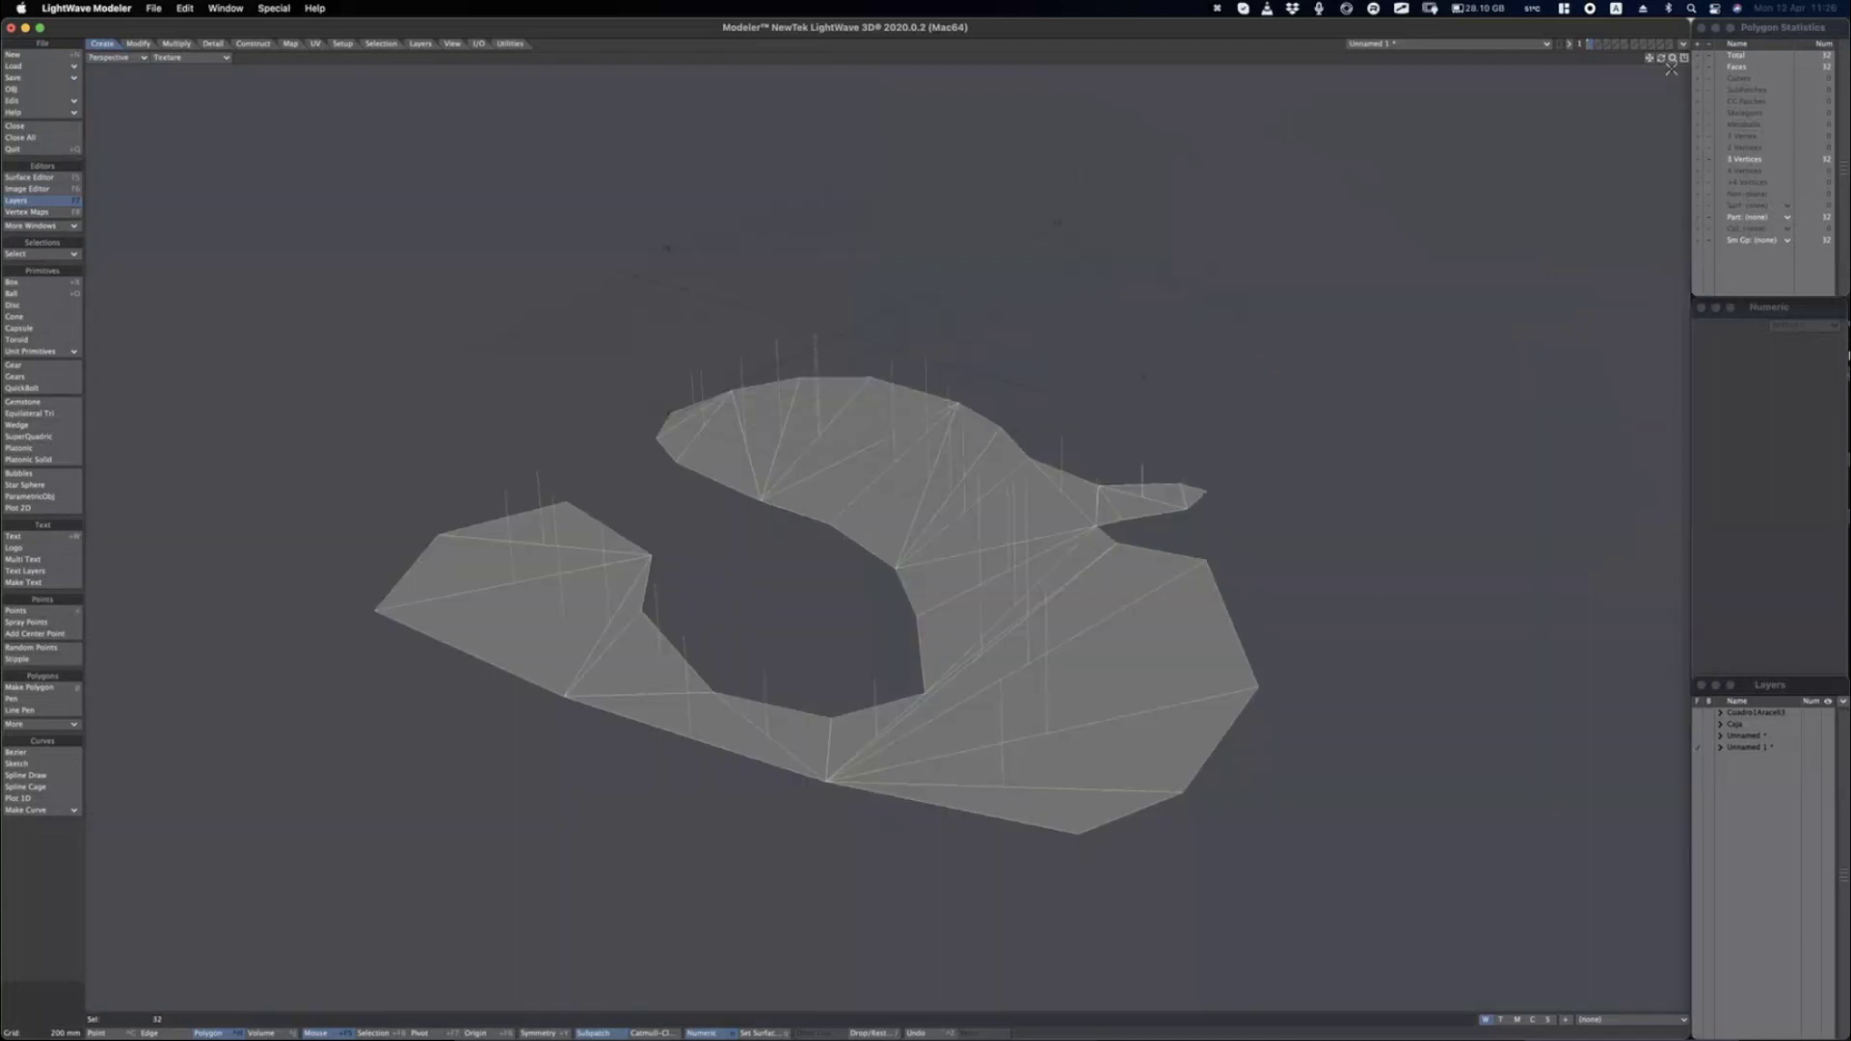
scroll(954, 576, up, 5)
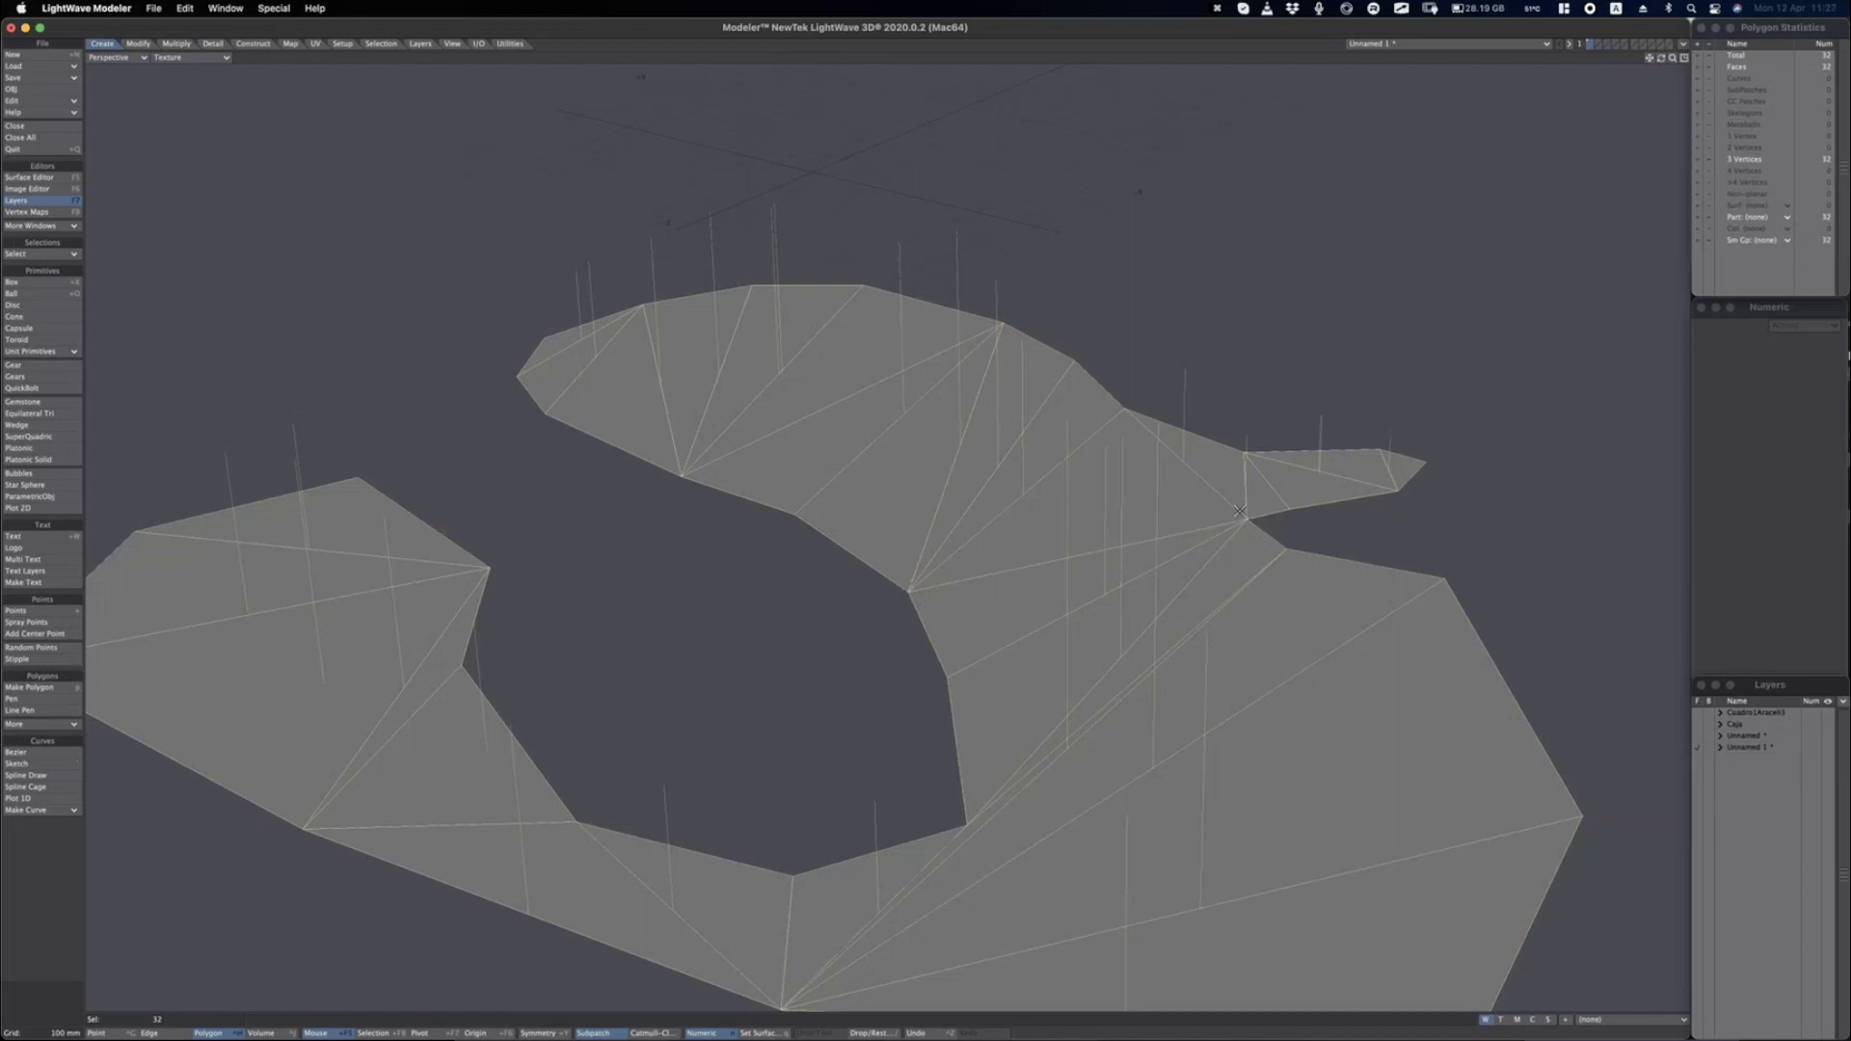
Clear the current selection in point mode and select the three corner points of one triangle in the middle of the shape.
scroll(1238, 514, up, 4)
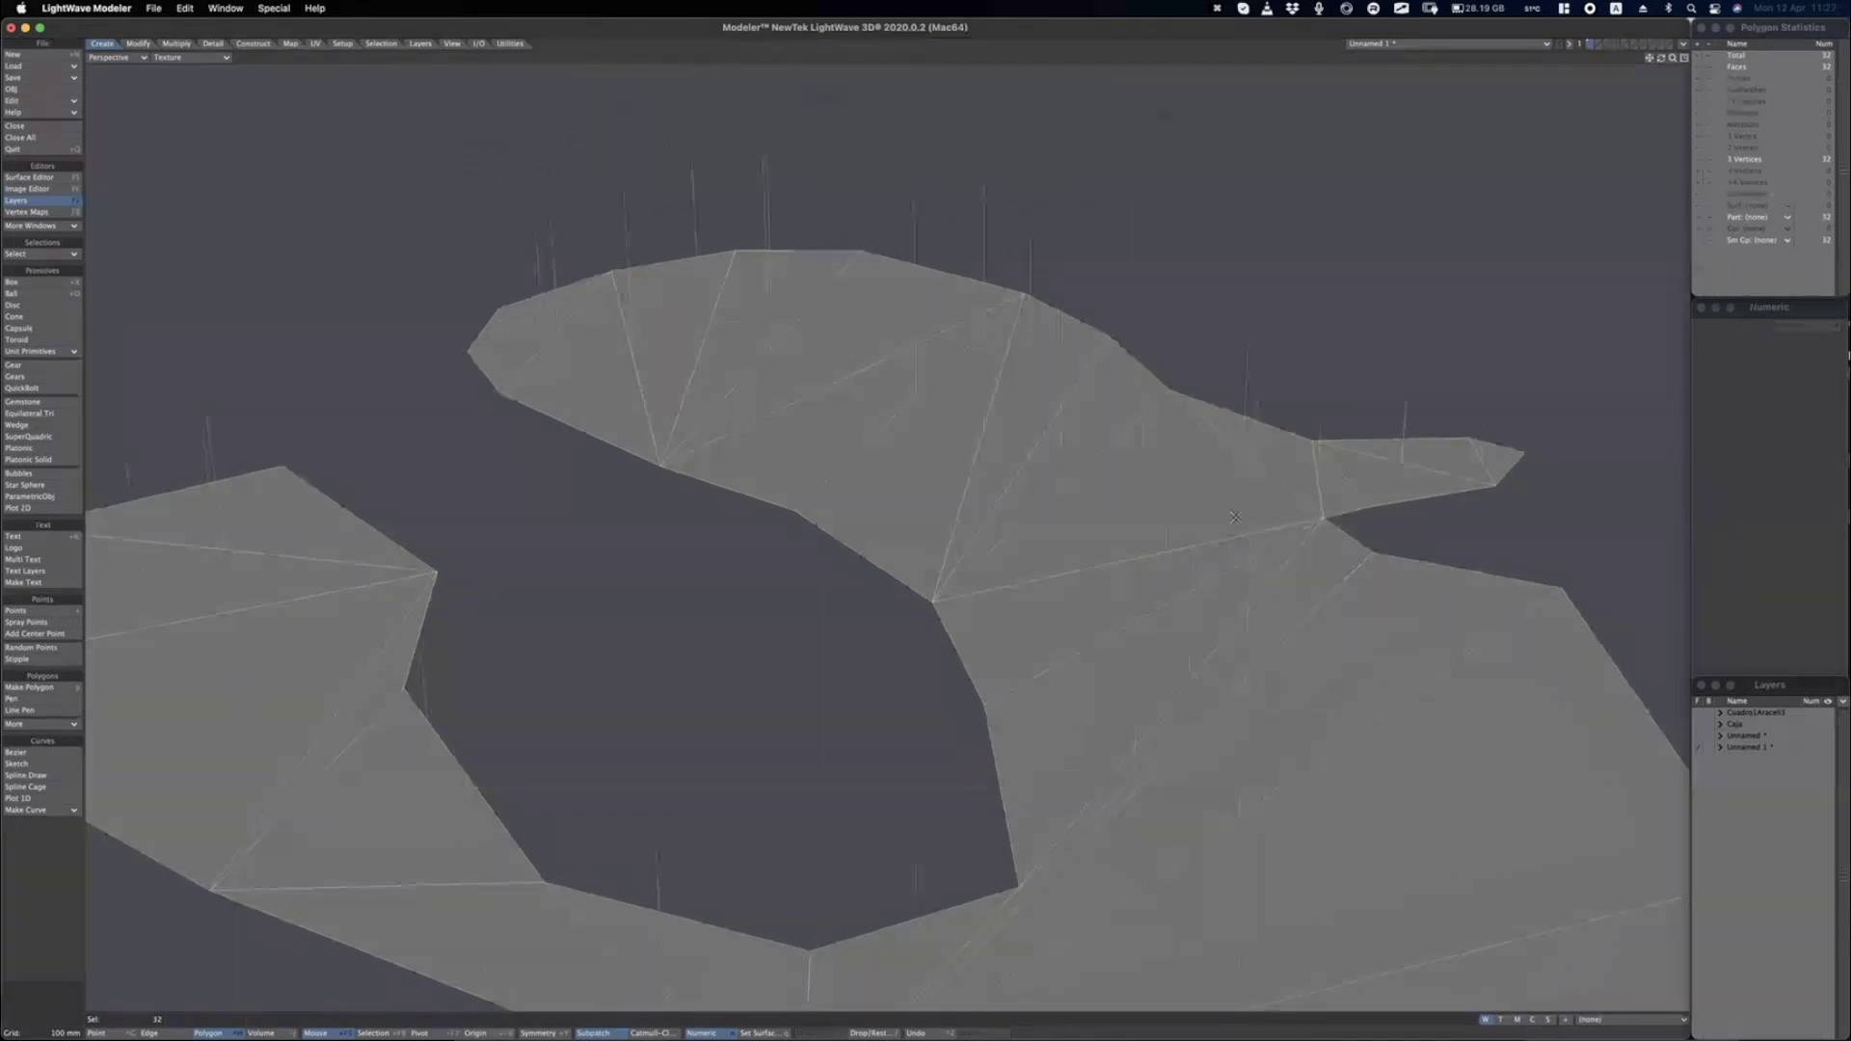
scroll(1235, 519, up, 2)
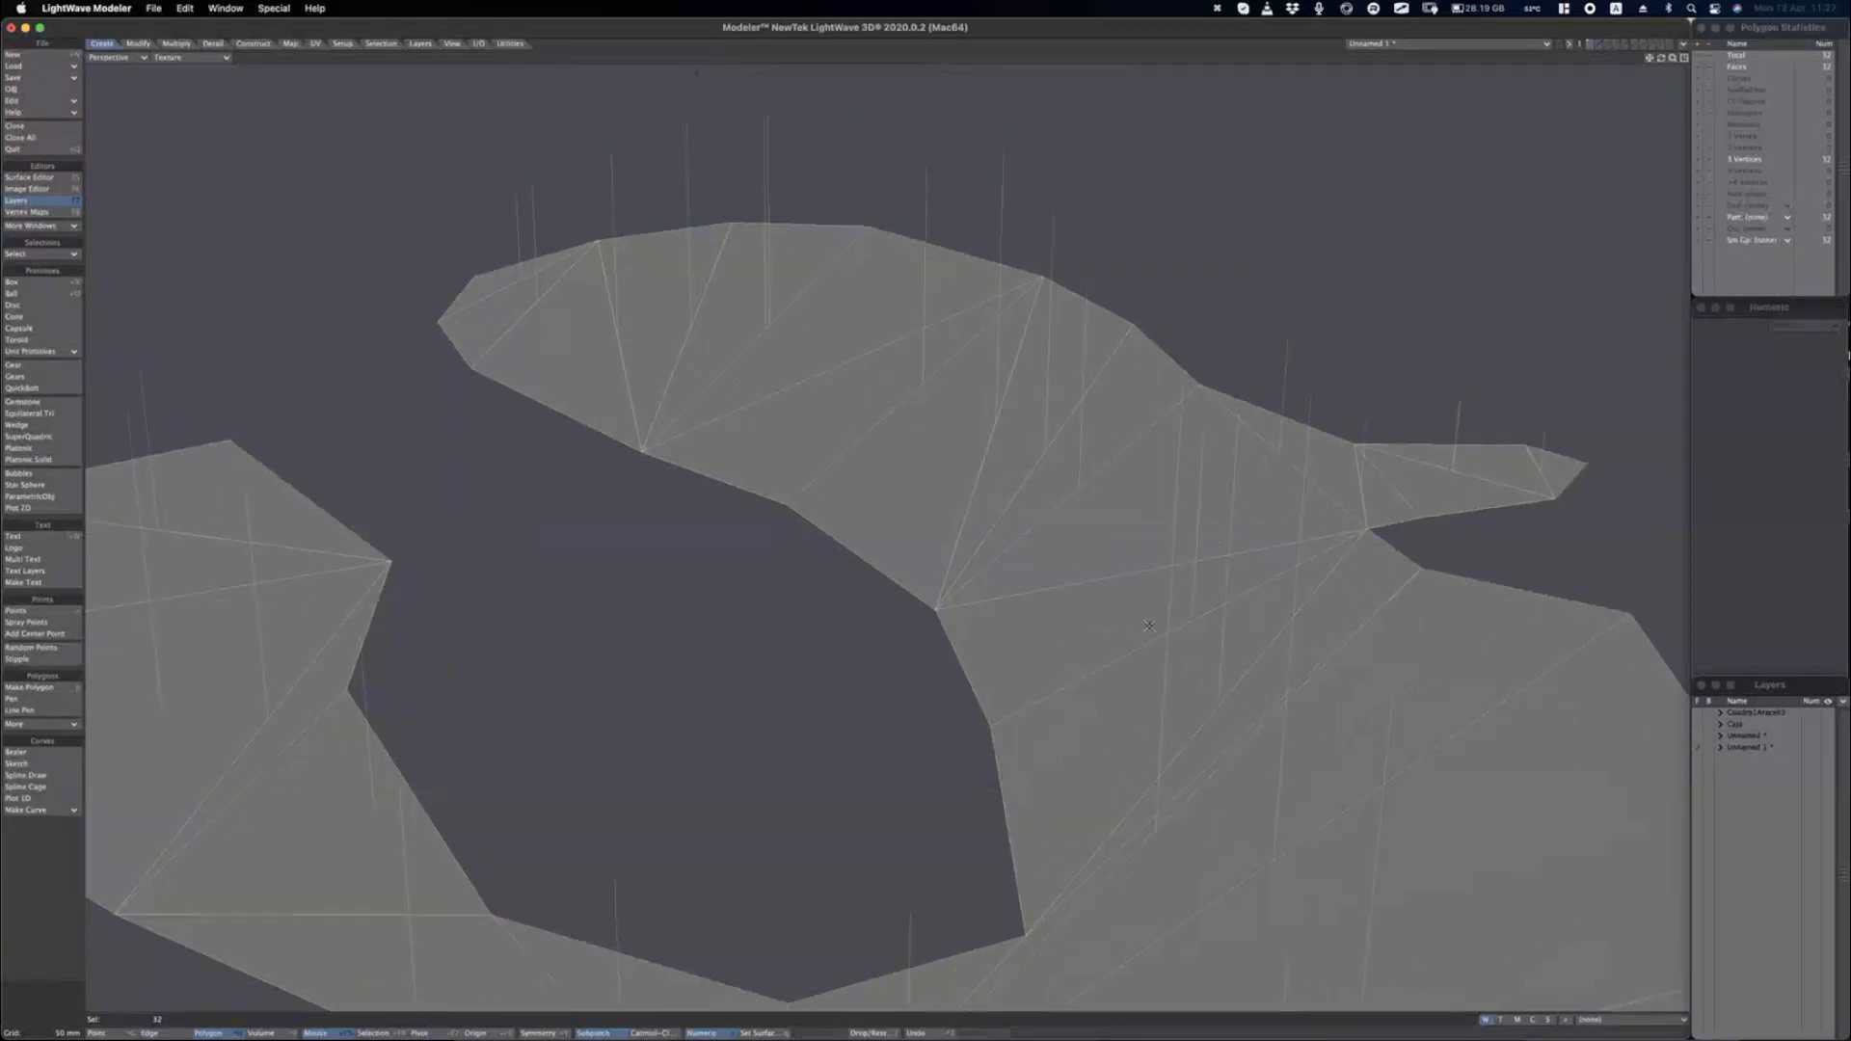
key(space)
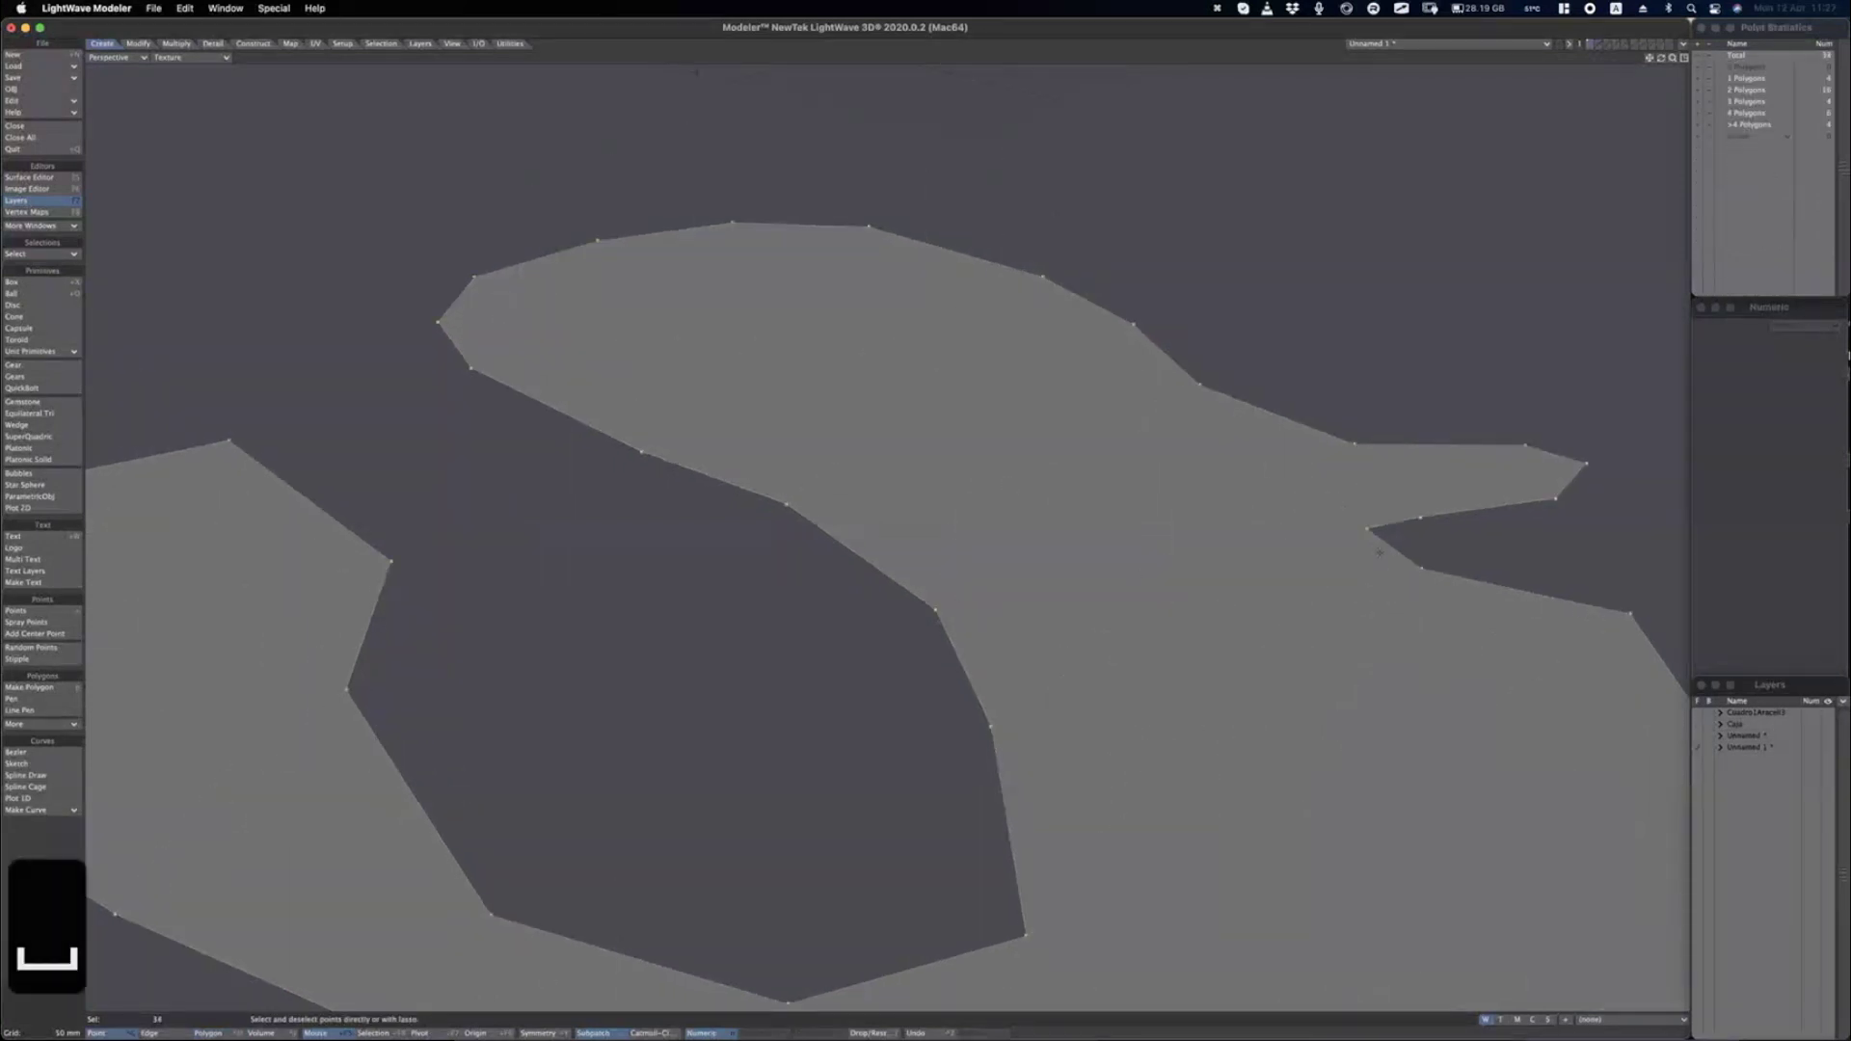
key(slash)
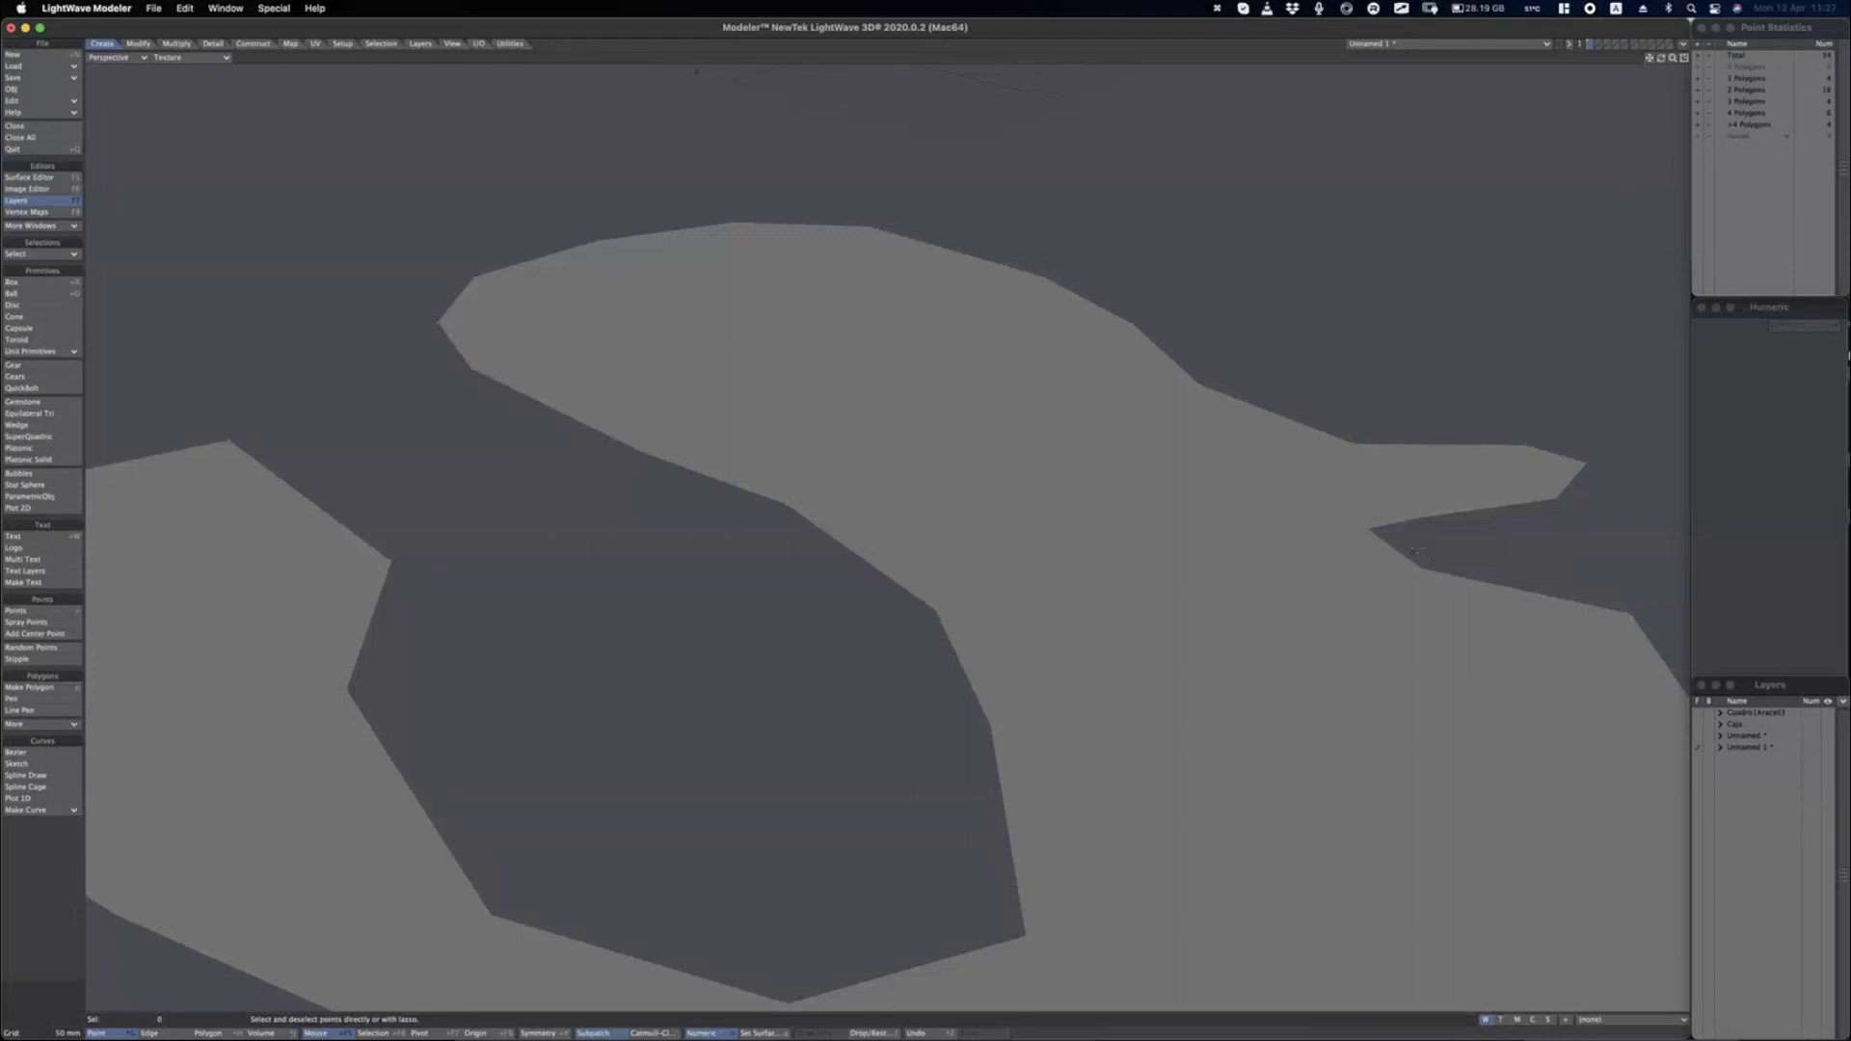
click(1421, 568)
click(934, 612)
click(989, 725)
Set the perspective view's display mode to Sketch and inspect the edges meeting at the selected triangle's points up close.
scroll(966, 637, up, 3)
click(213, 58)
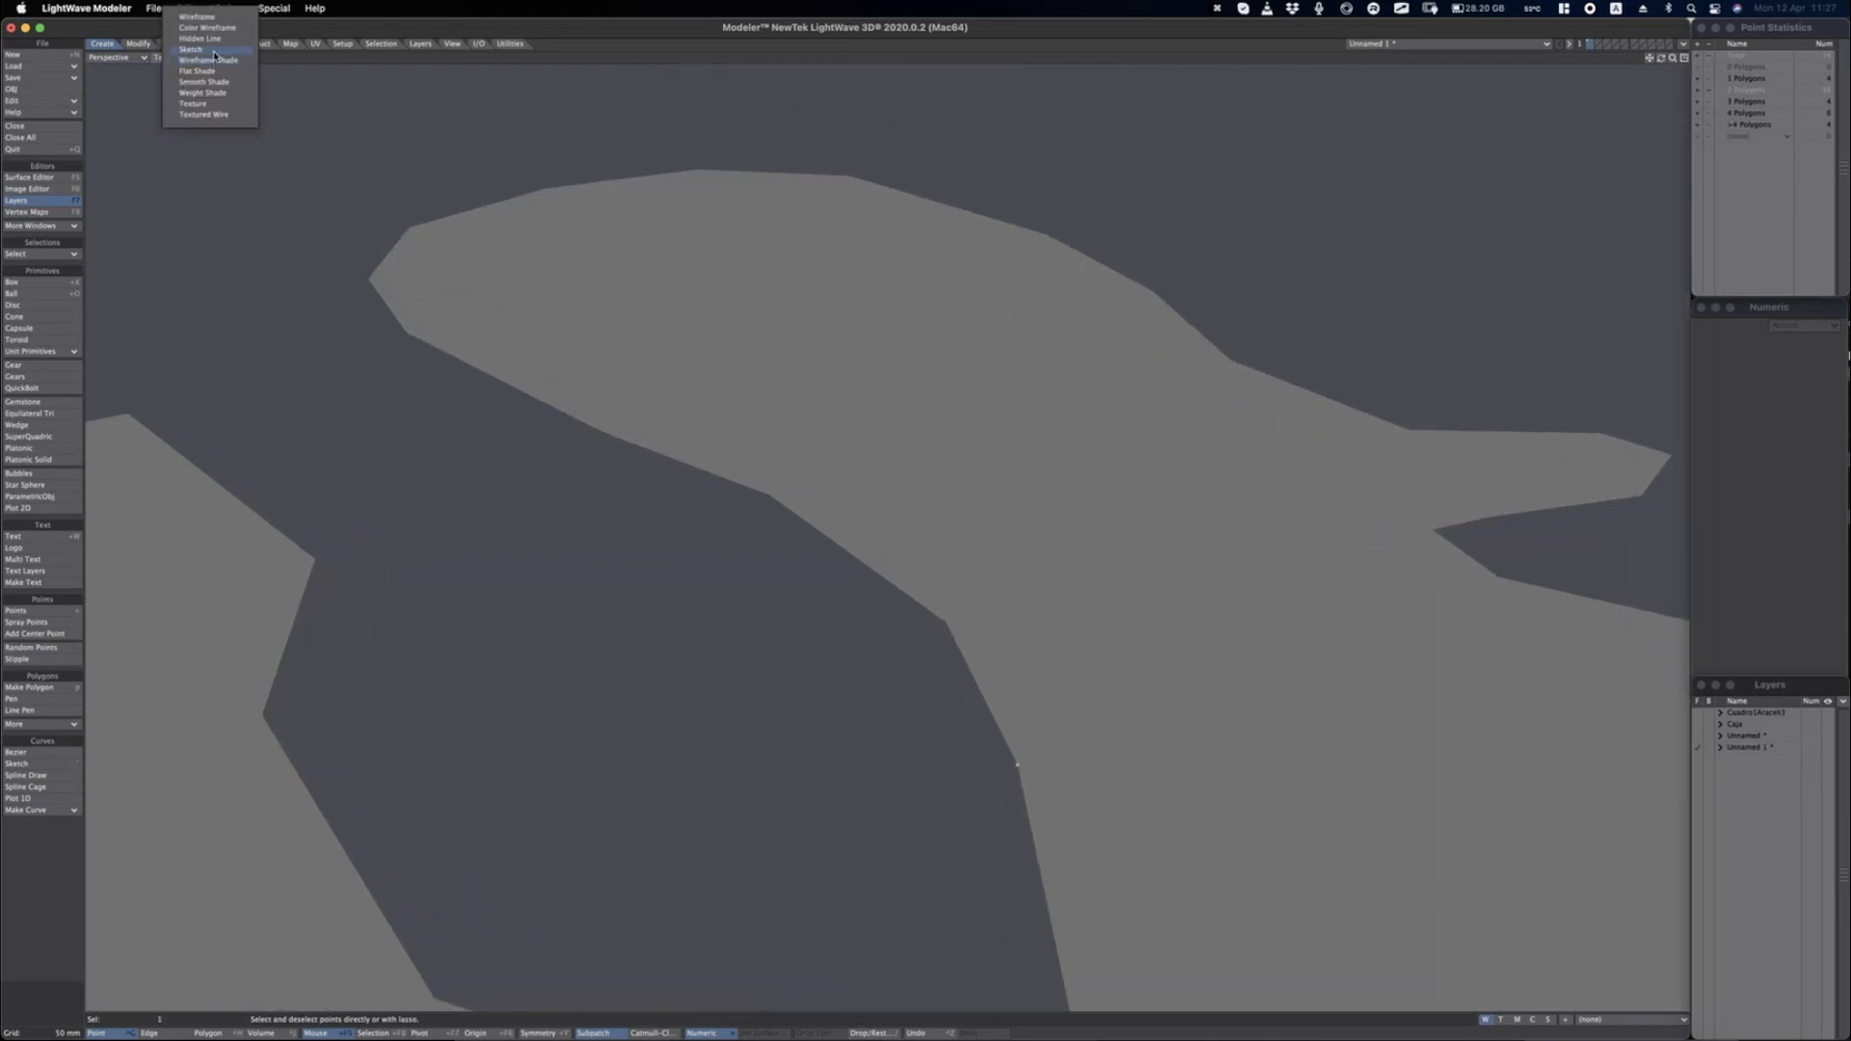
click(213, 52)
scroll(963, 577, up, 5)
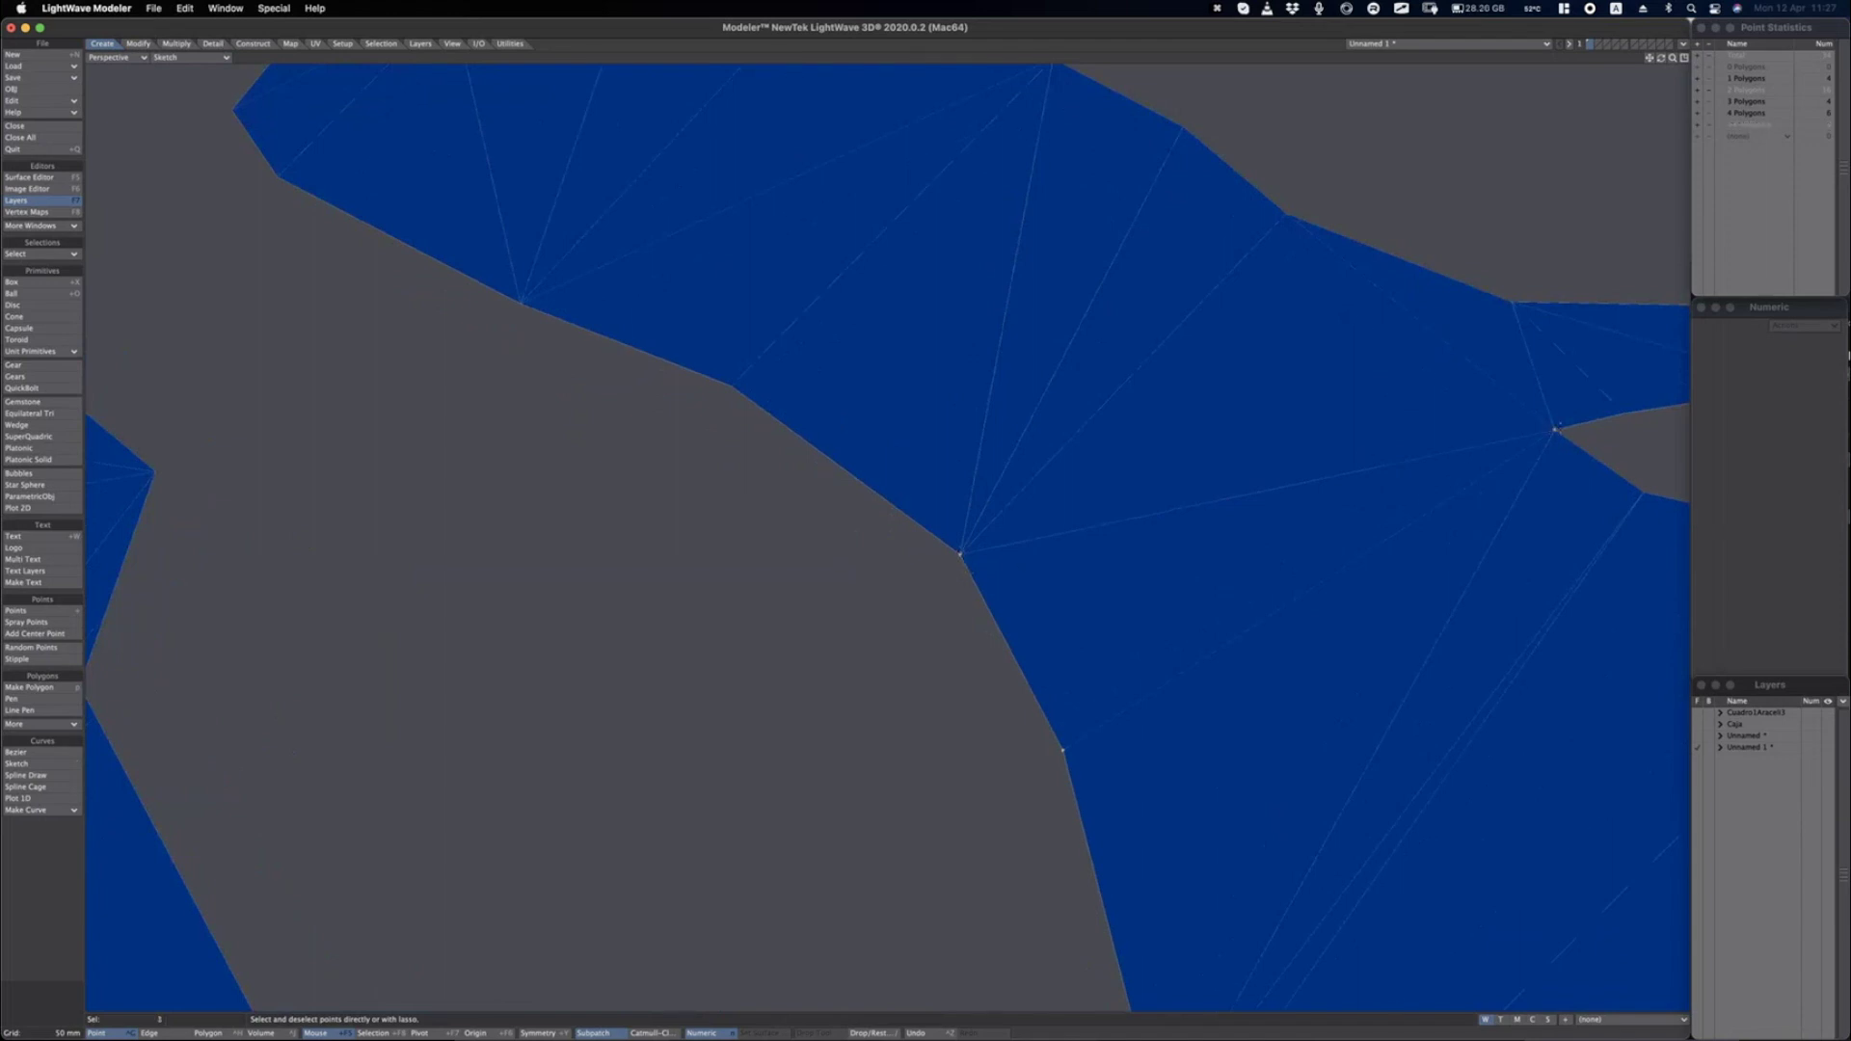
scroll(1336, 490, up, 5)
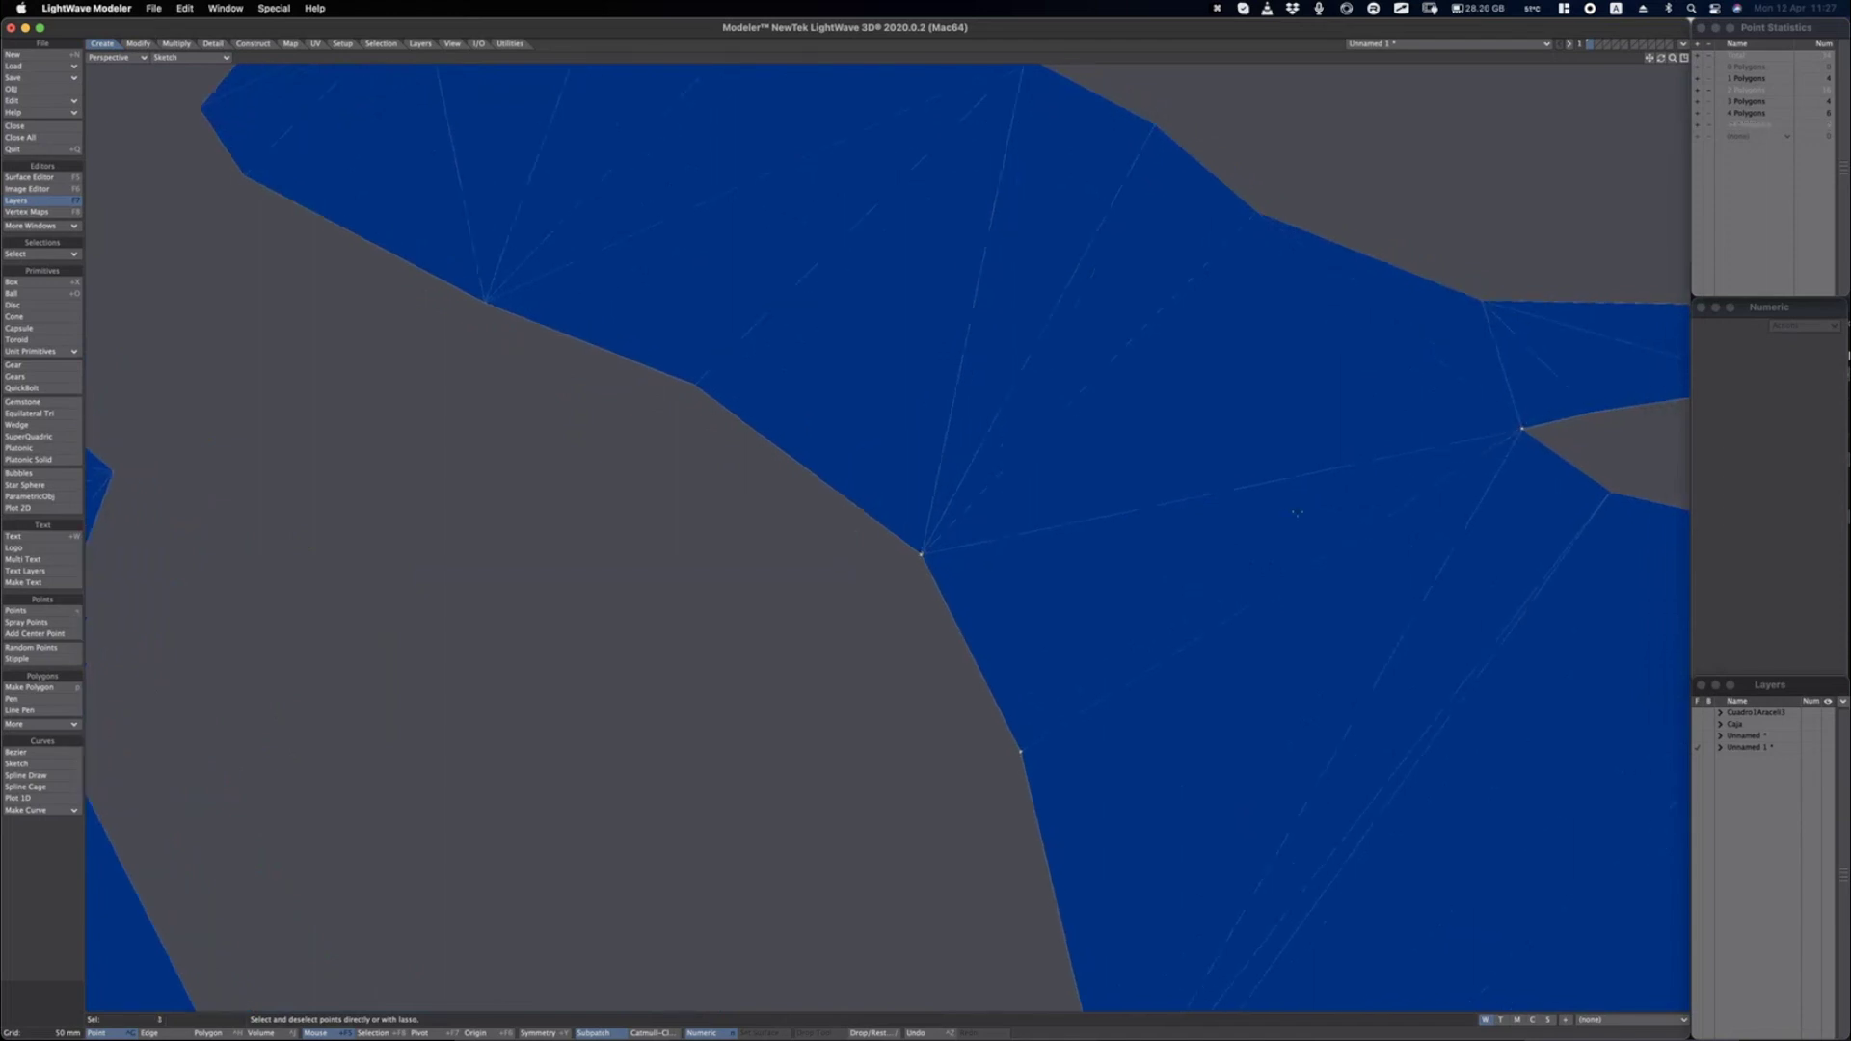
scroll(1298, 510, up, 5)
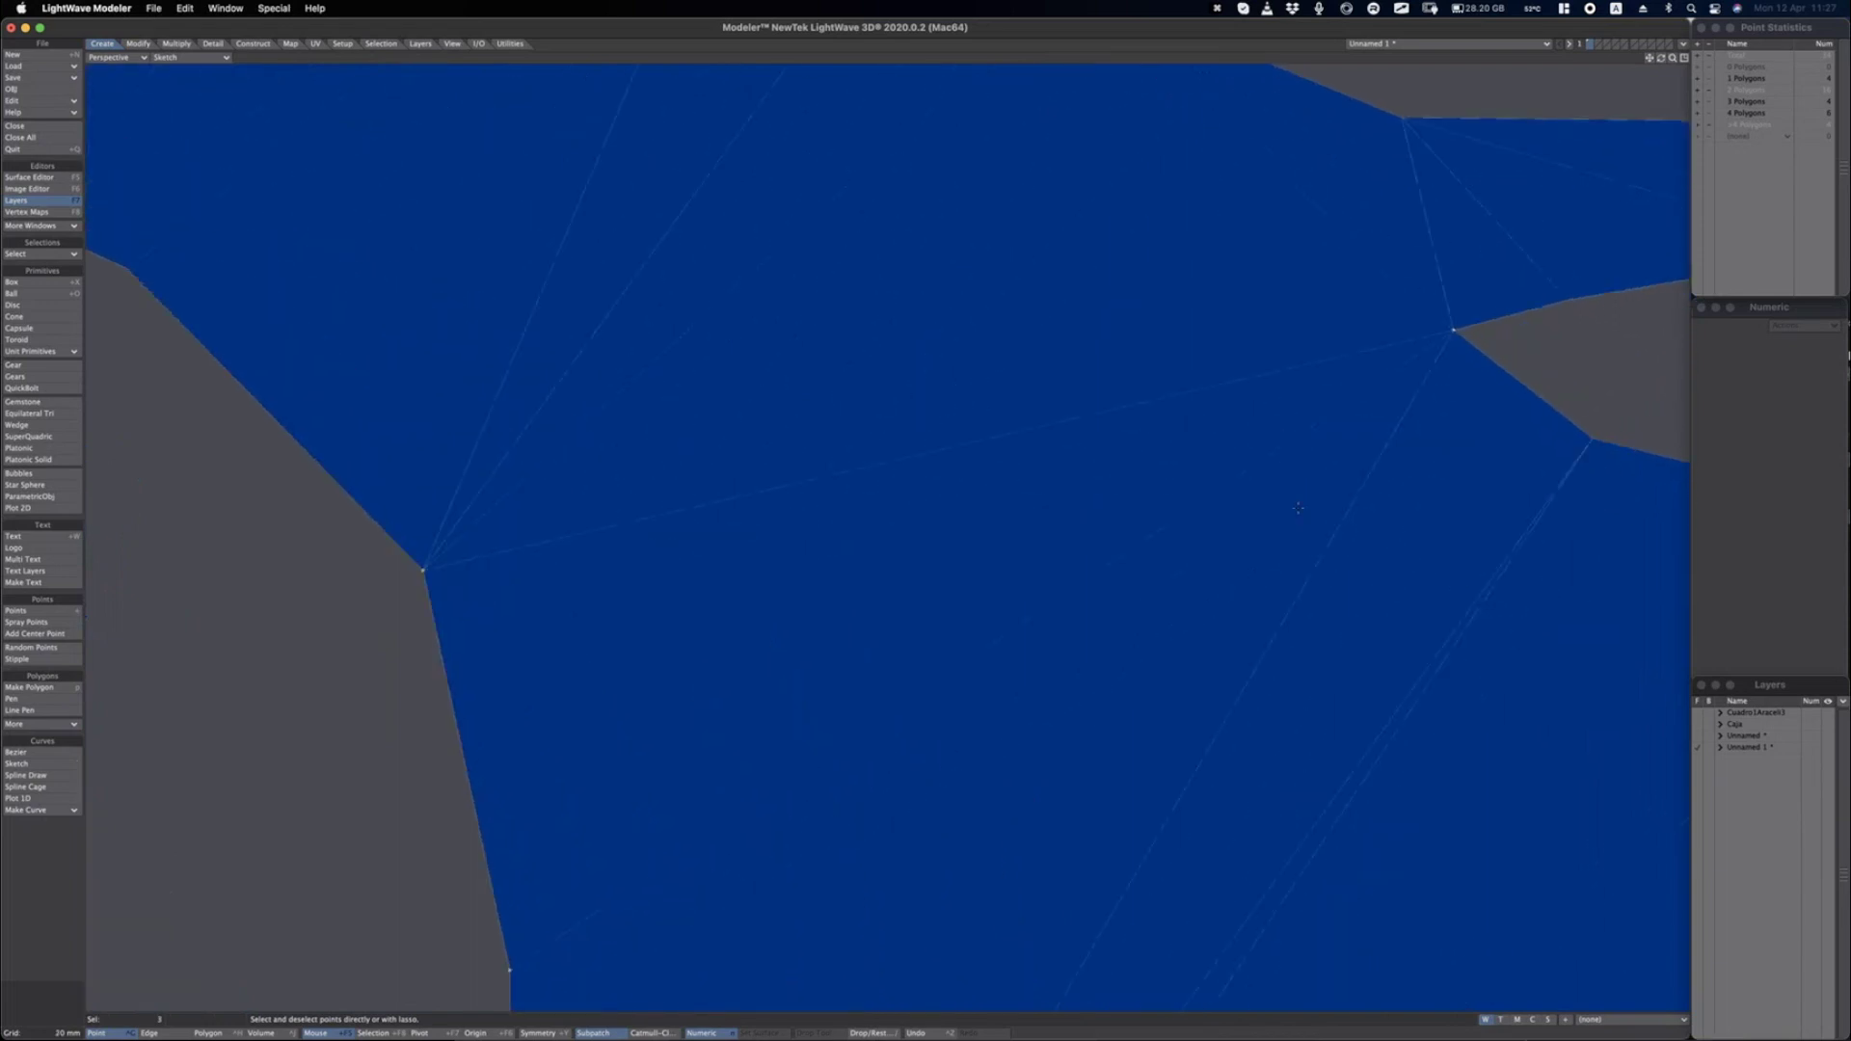
scroll(530, 571, down, 2)
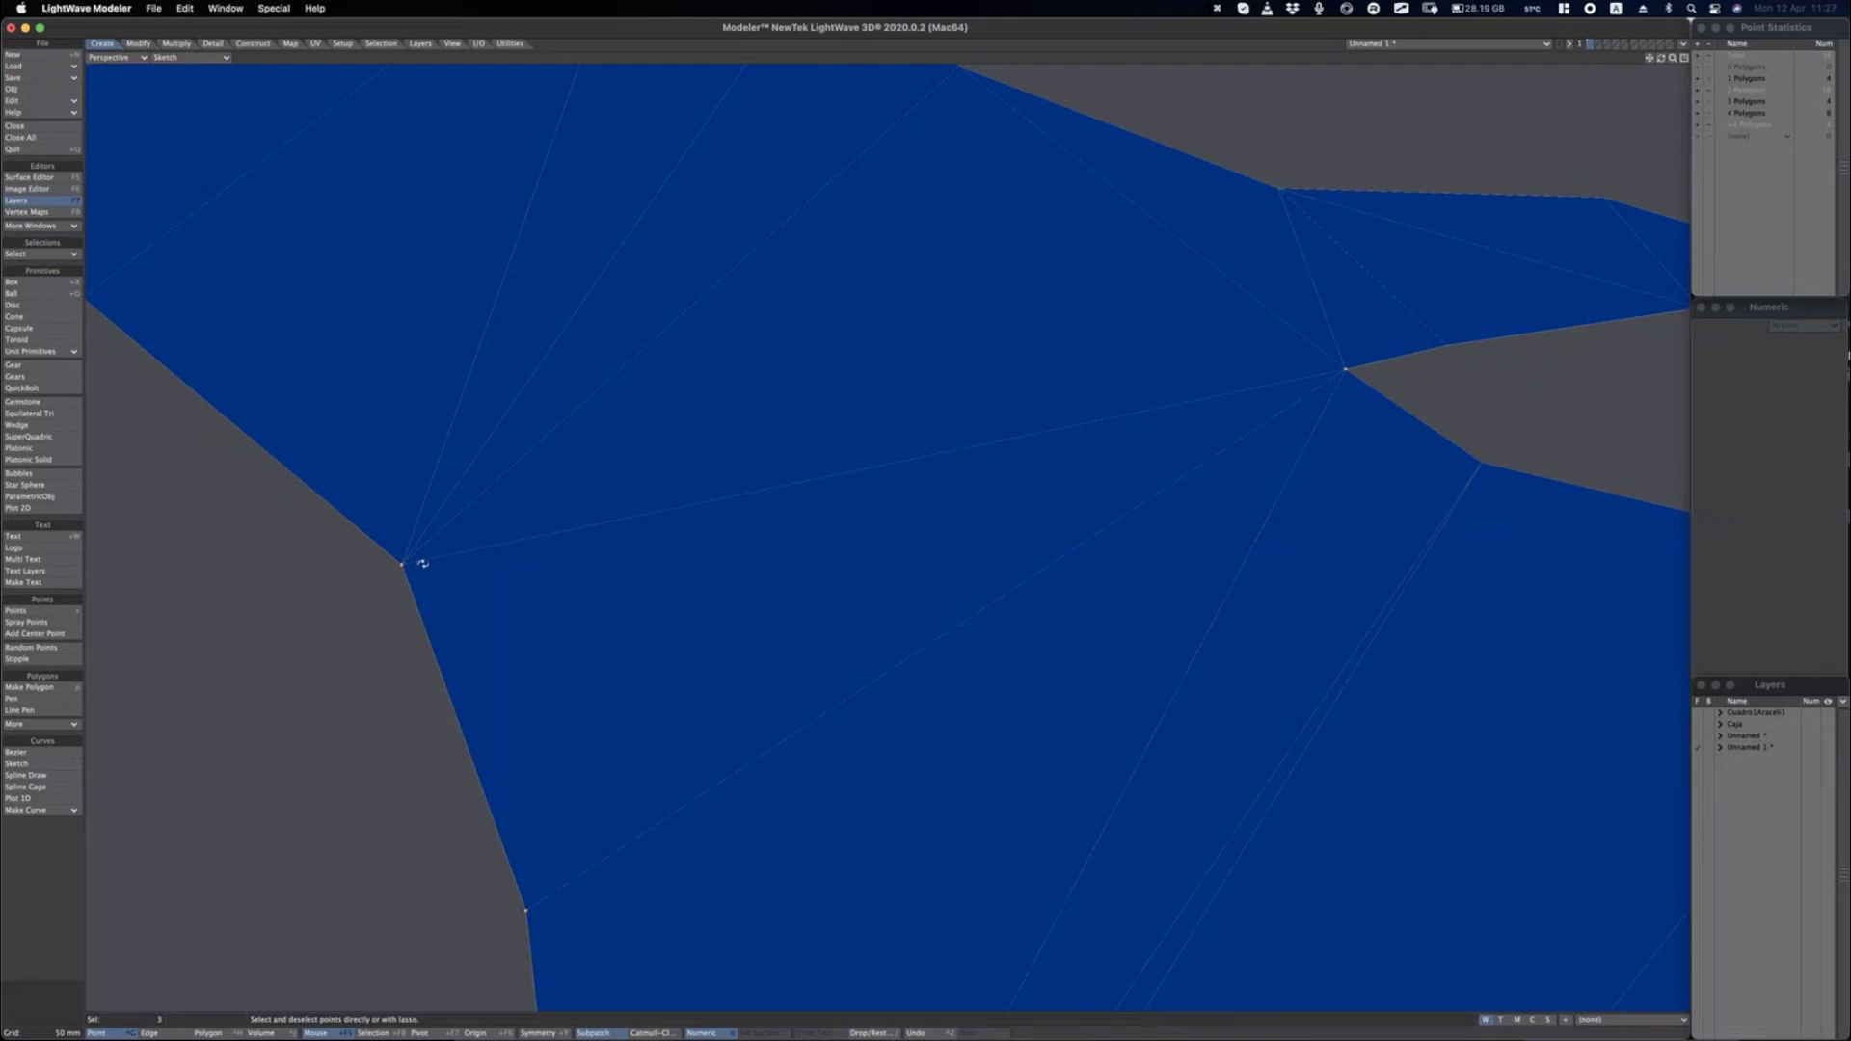
With the screen annotation pen, circle the triangle's corner on the inner curve and mark the polygons that share that point.
key(alt+Tab)
mouse_move(415, 533)
mouse_down()
mouse_move(351, 570)
mouse_move(371, 538)
mouse_move(384, 623)
mouse_up()
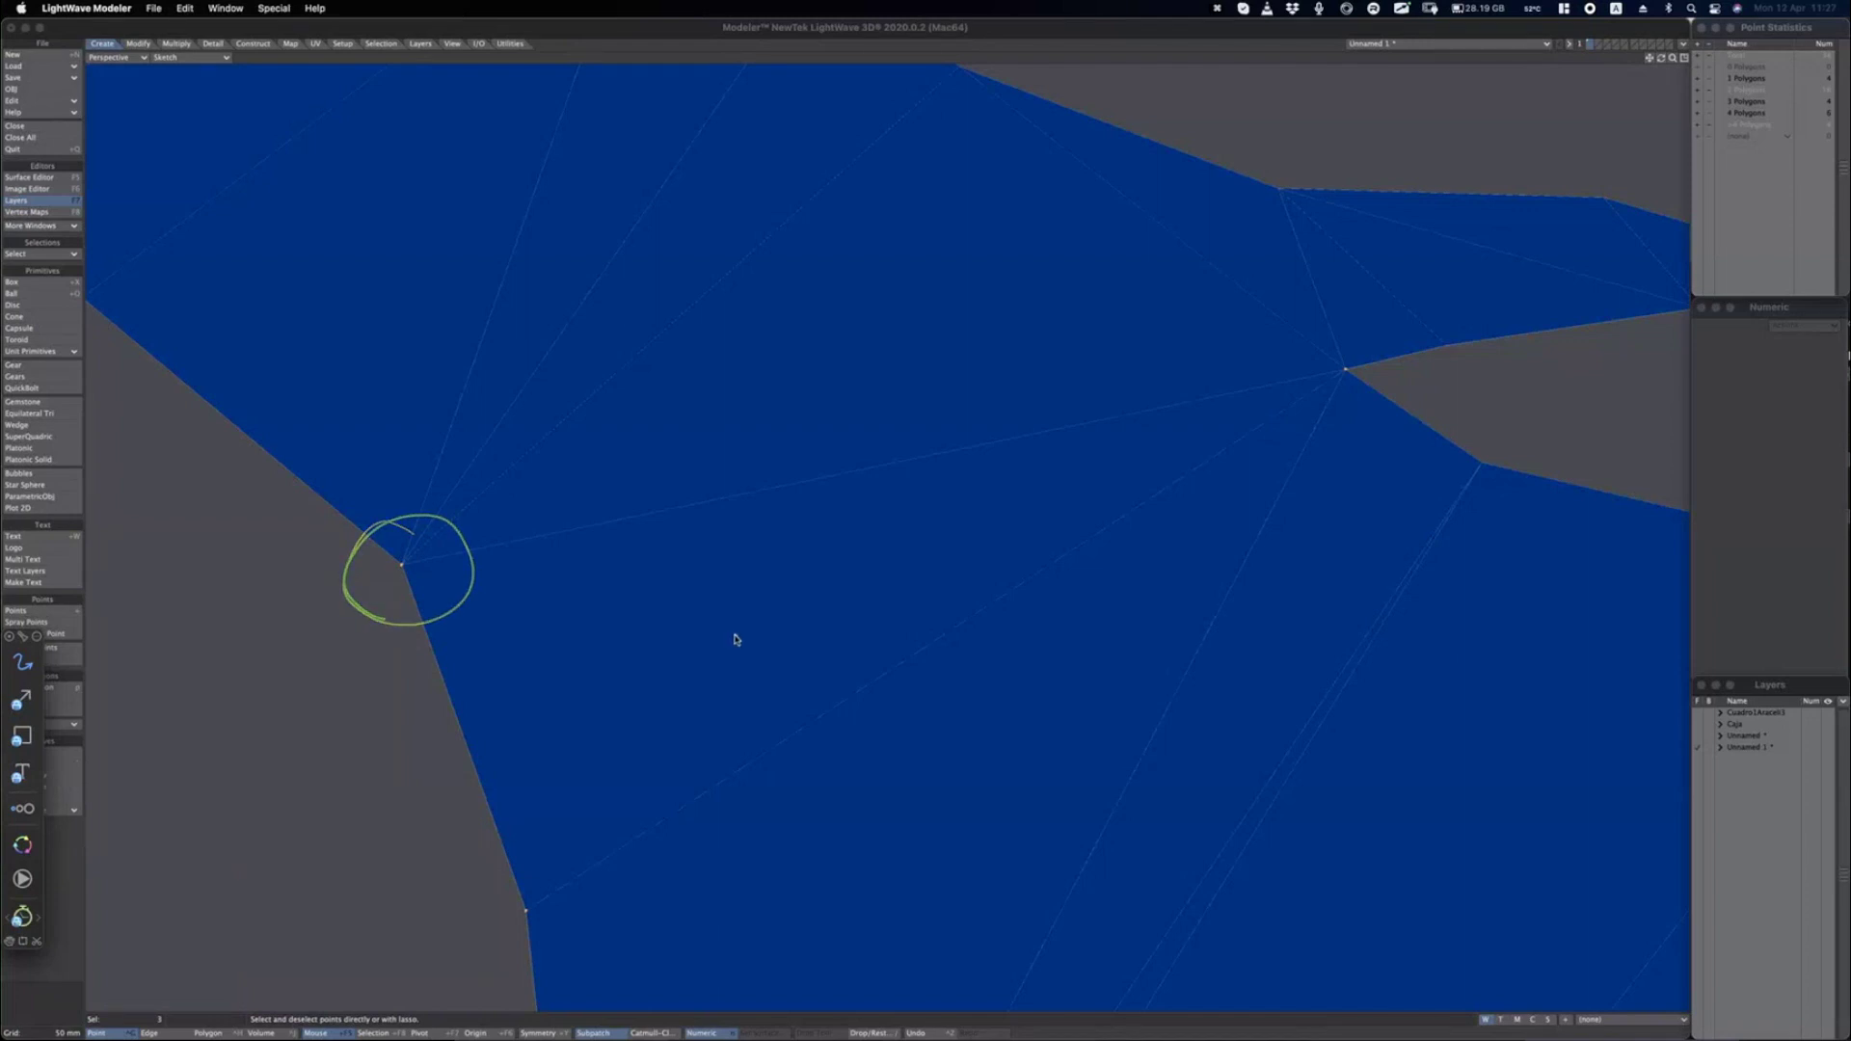
drag(738, 635, 435, 590)
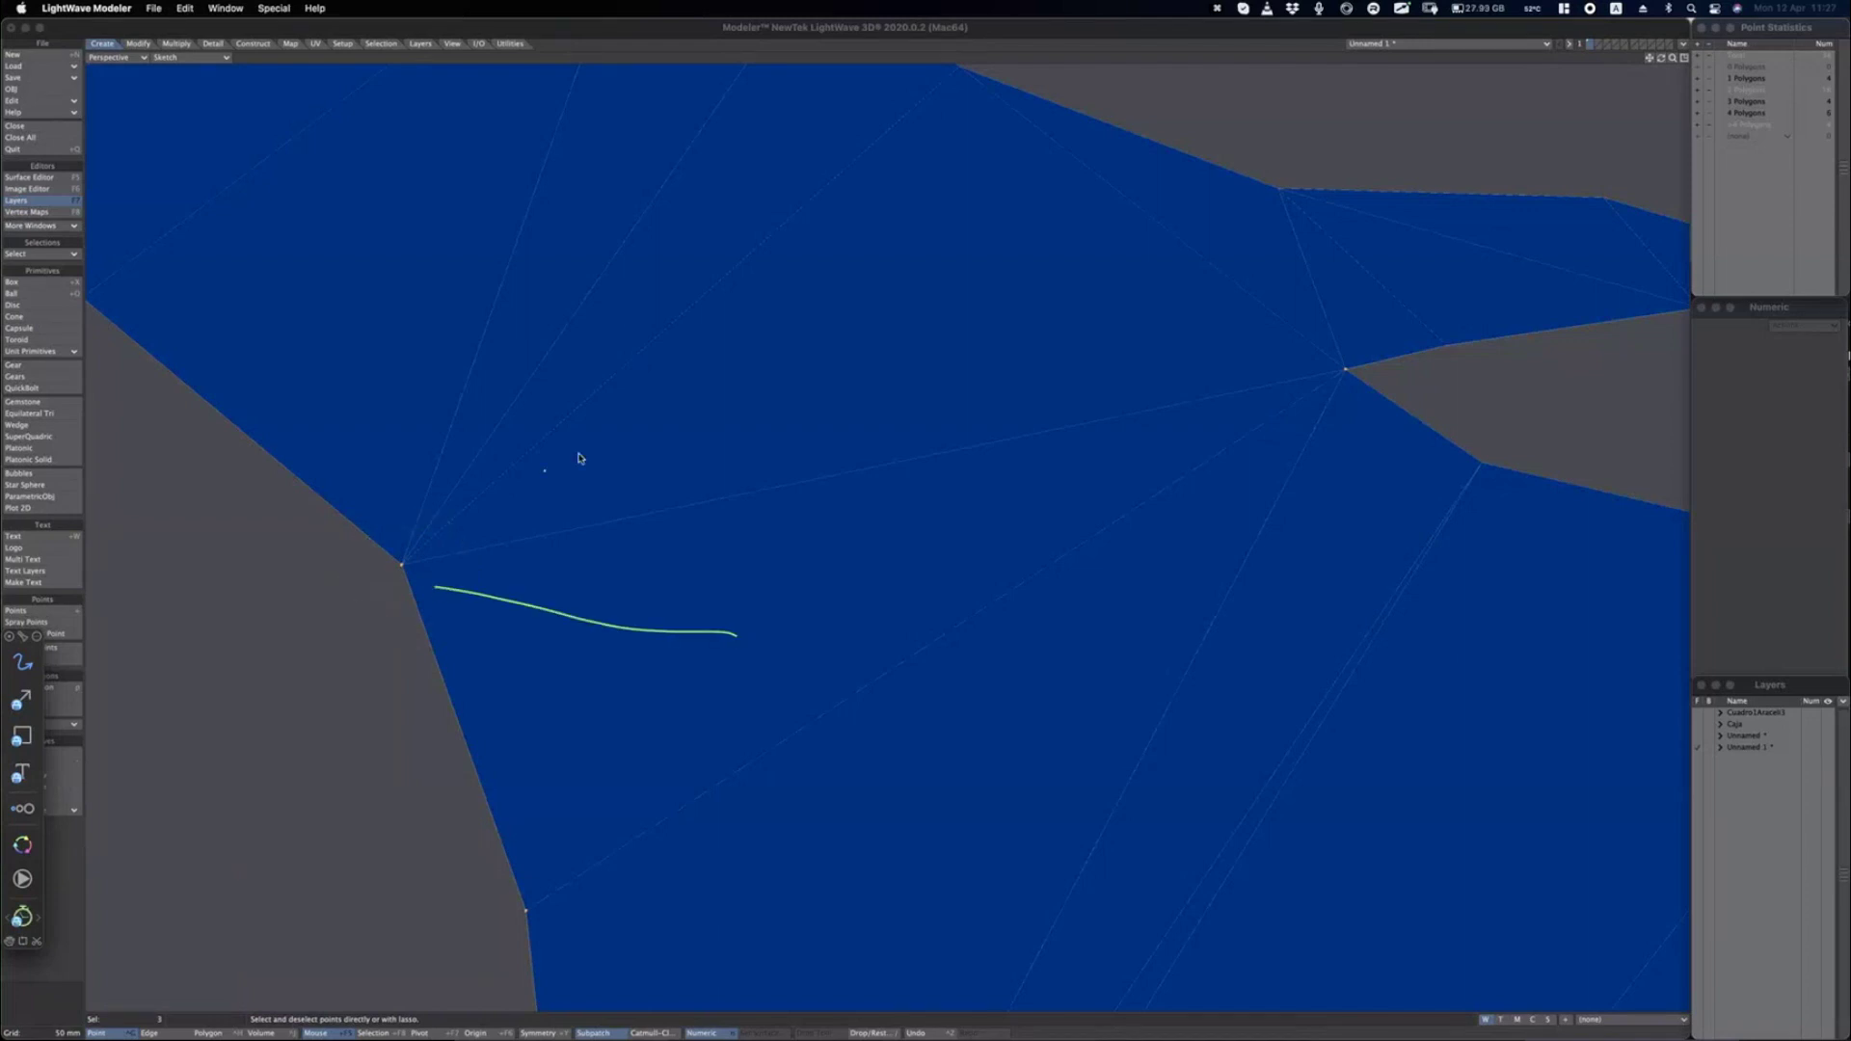
drag(704, 416, 447, 542)
drag(499, 462, 449, 518)
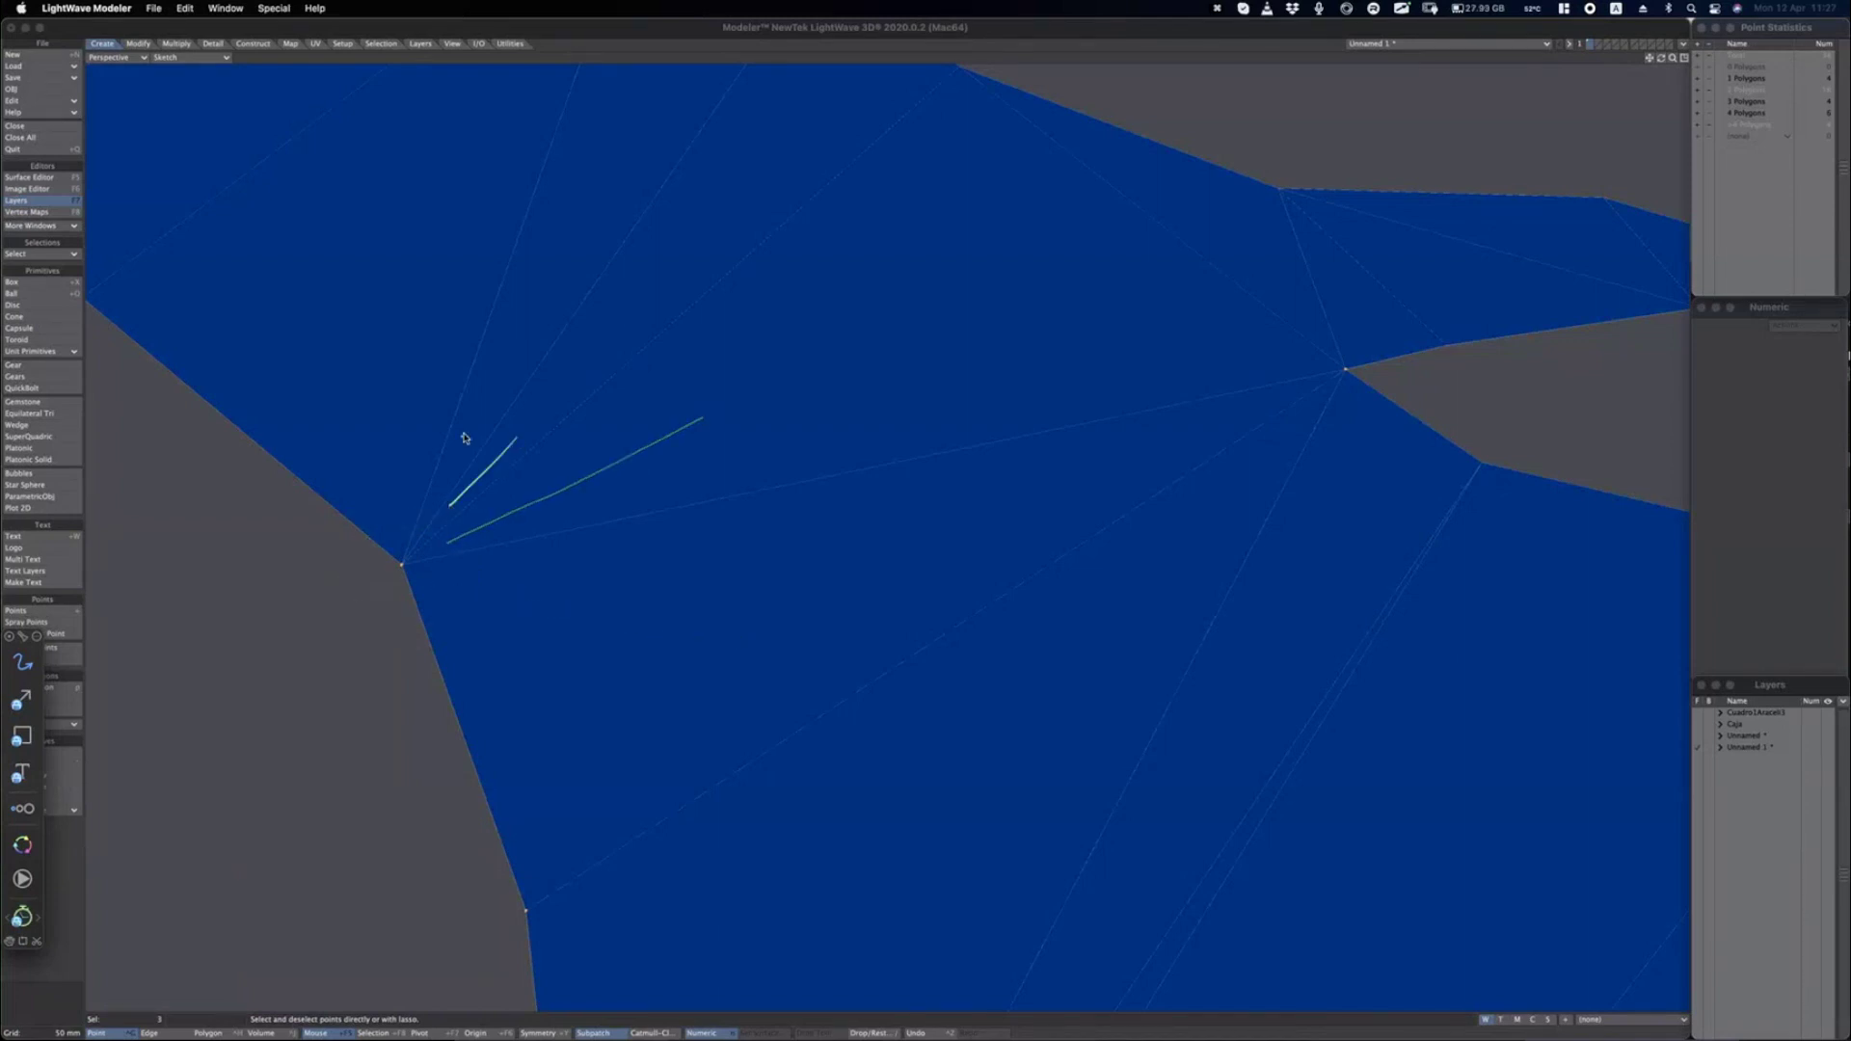
drag(465, 434, 425, 522)
drag(378, 451, 394, 555)
Annotate the polygons converging on the triangle's corner at the narrow notch and leave the annotation tool.
drag(1277, 461, 1333, 391)
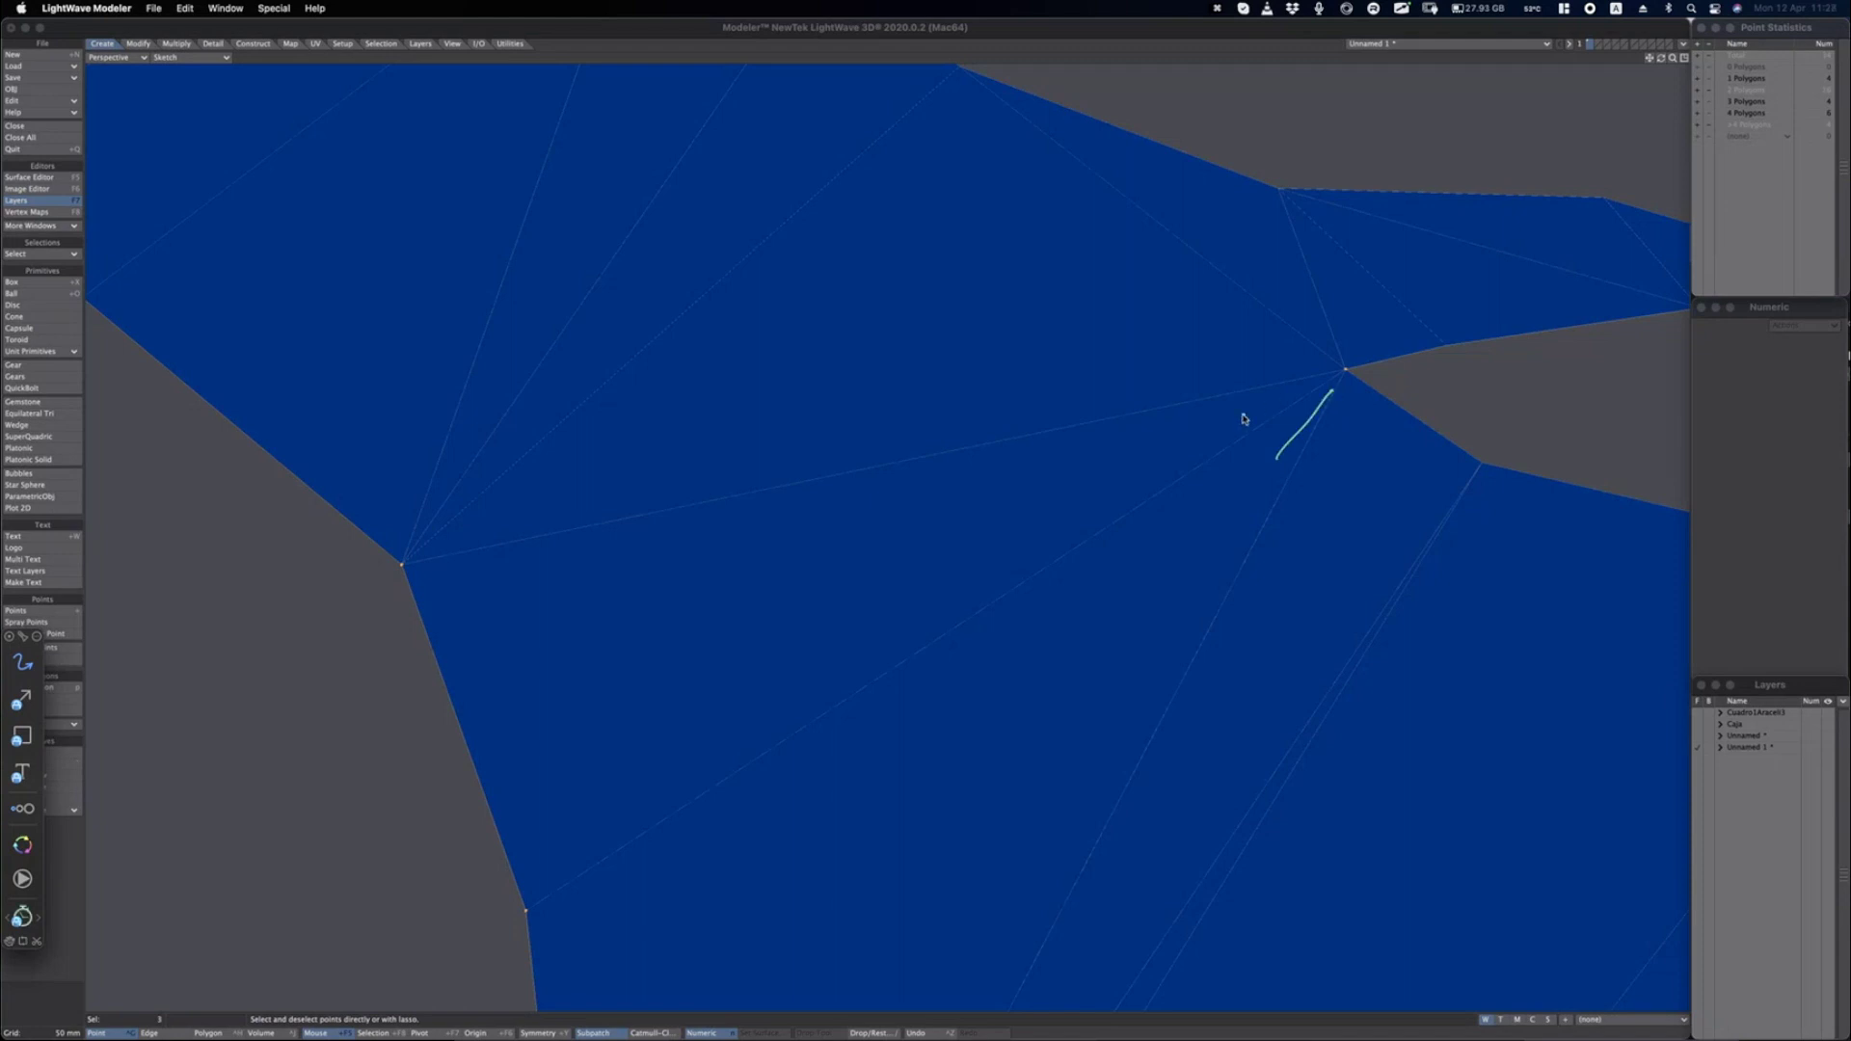
mouse_move(1229, 419)
mouse_down()
mouse_move(1307, 392)
mouse_move(1311, 361)
mouse_up()
drag(1295, 295, 1348, 365)
mouse_move(1373, 474)
right_down()
mouse_move(1361, 388)
mouse_move(1320, 406)
mouse_move(1366, 410)
mouse_move(1339, 425)
mouse_move(1331, 308)
mouse_move(1331, 389)
right_up()
key(alt+Tab)
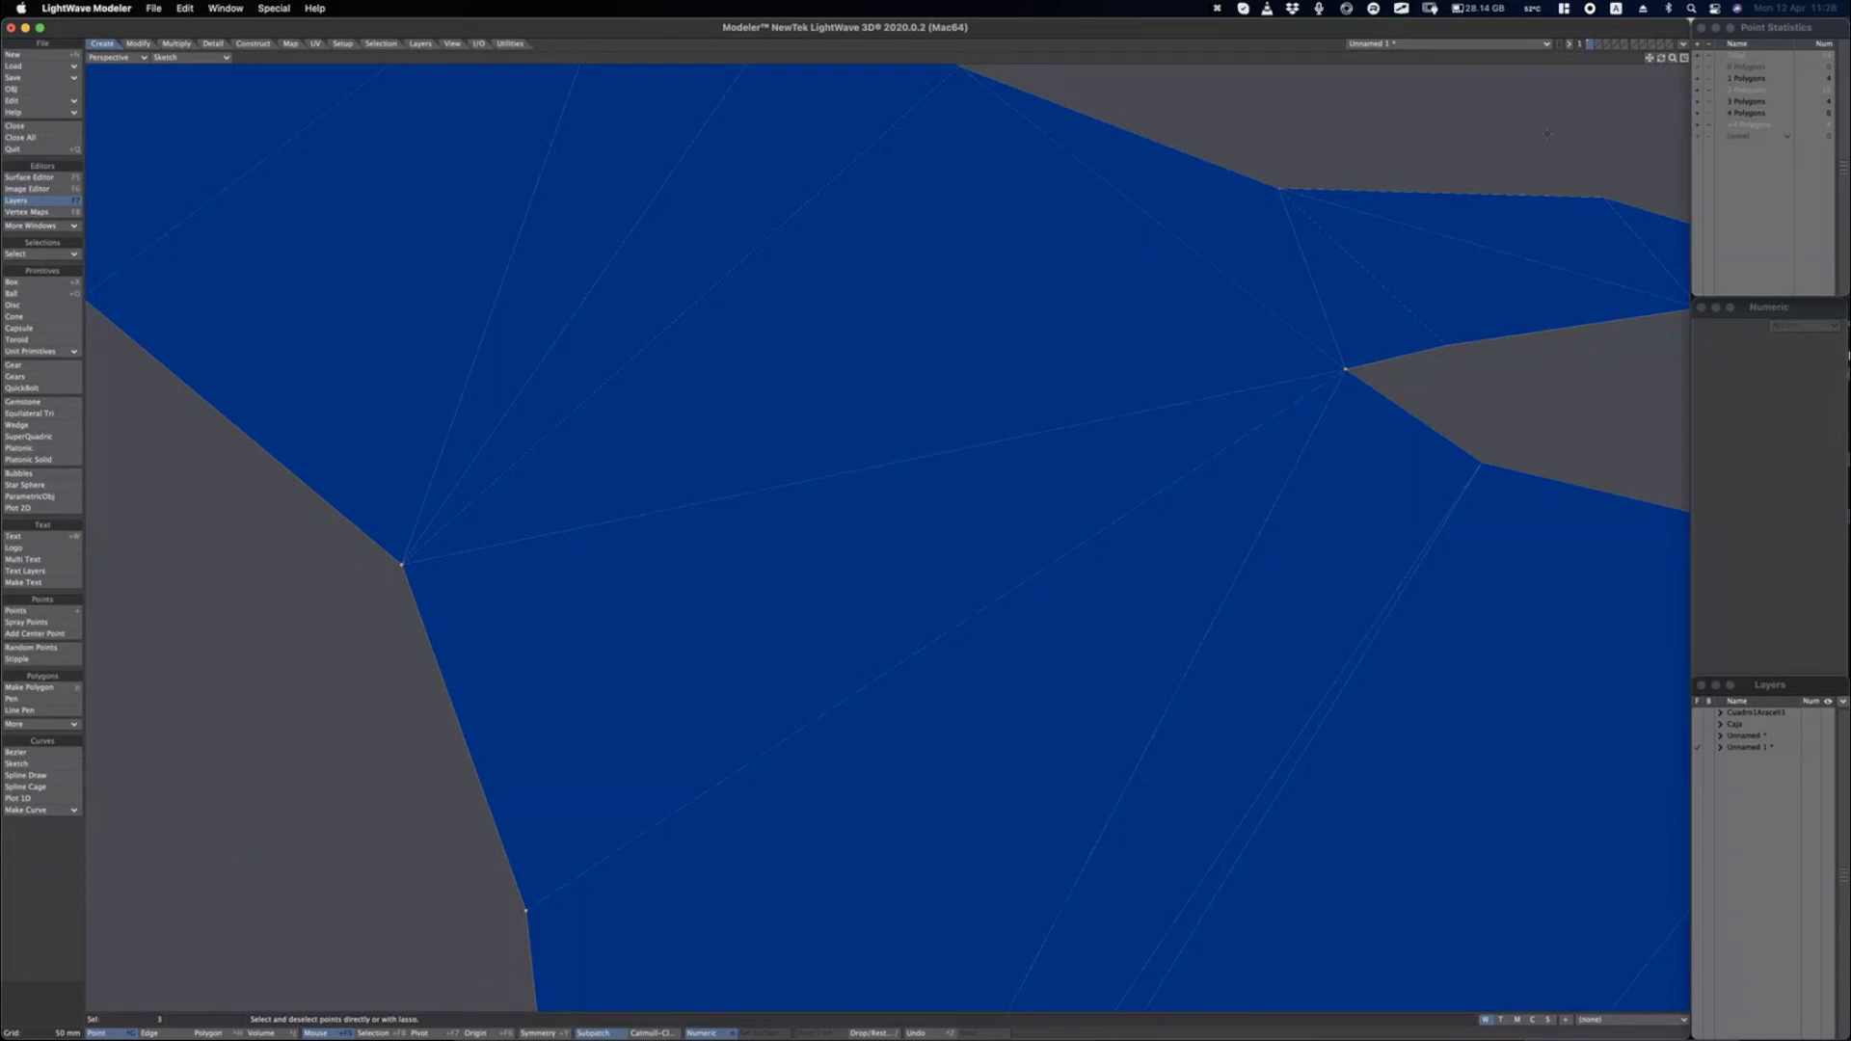
In the four-view layout, create a 24-sided disc on an empty layer in the Top view, radius about 2.75 m in X and 2.7 m in Z.
click(1682, 57)
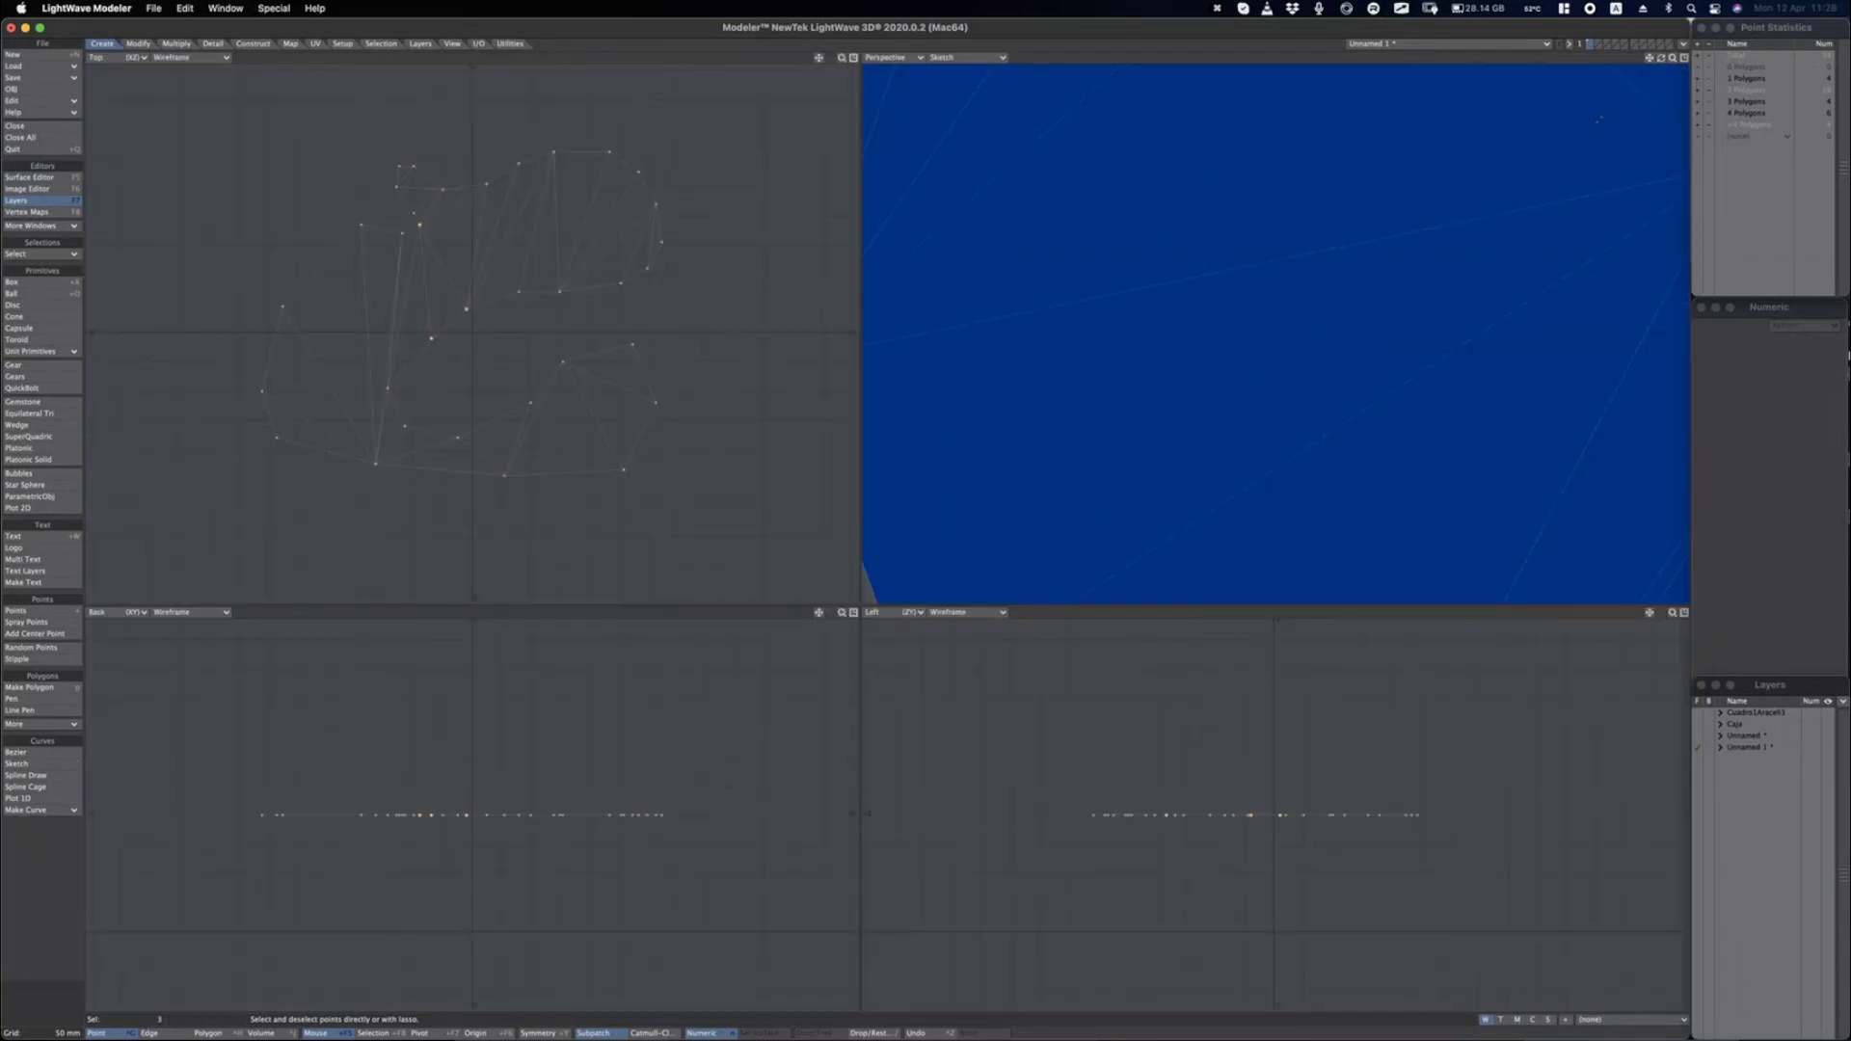
key(a)
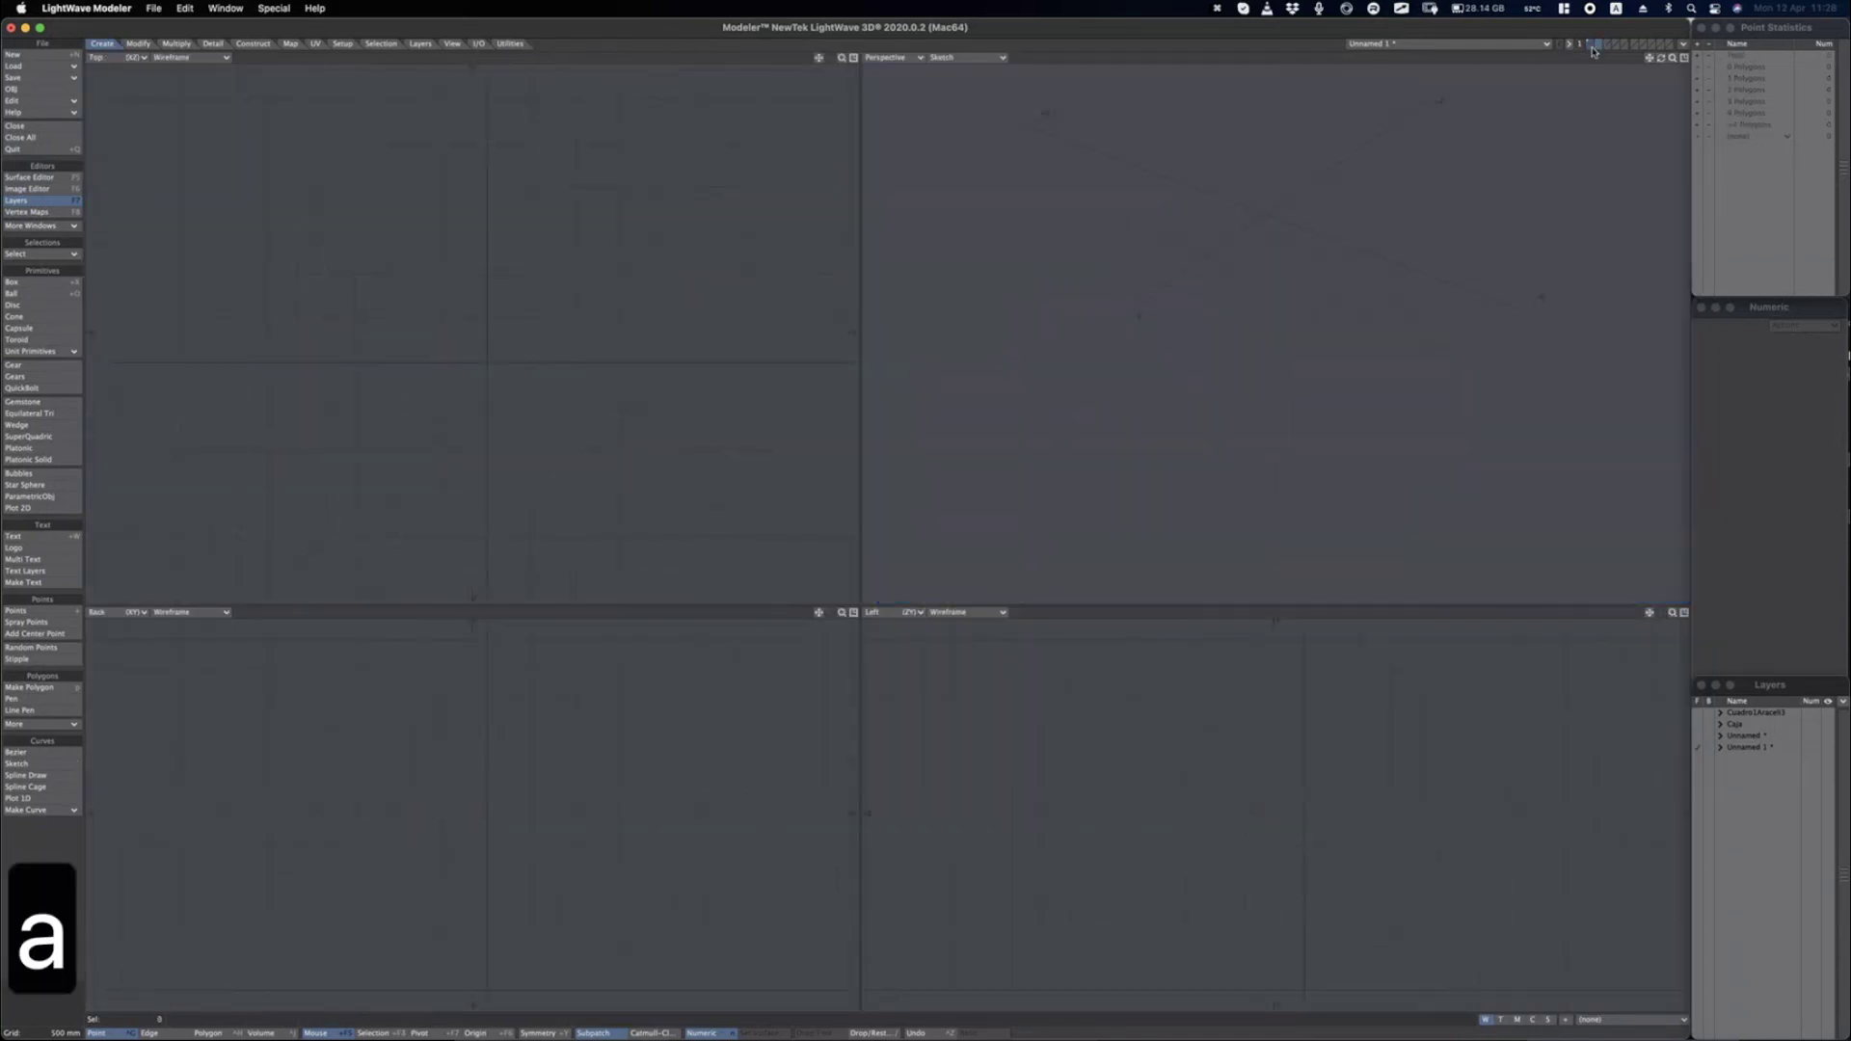
click(43, 305)
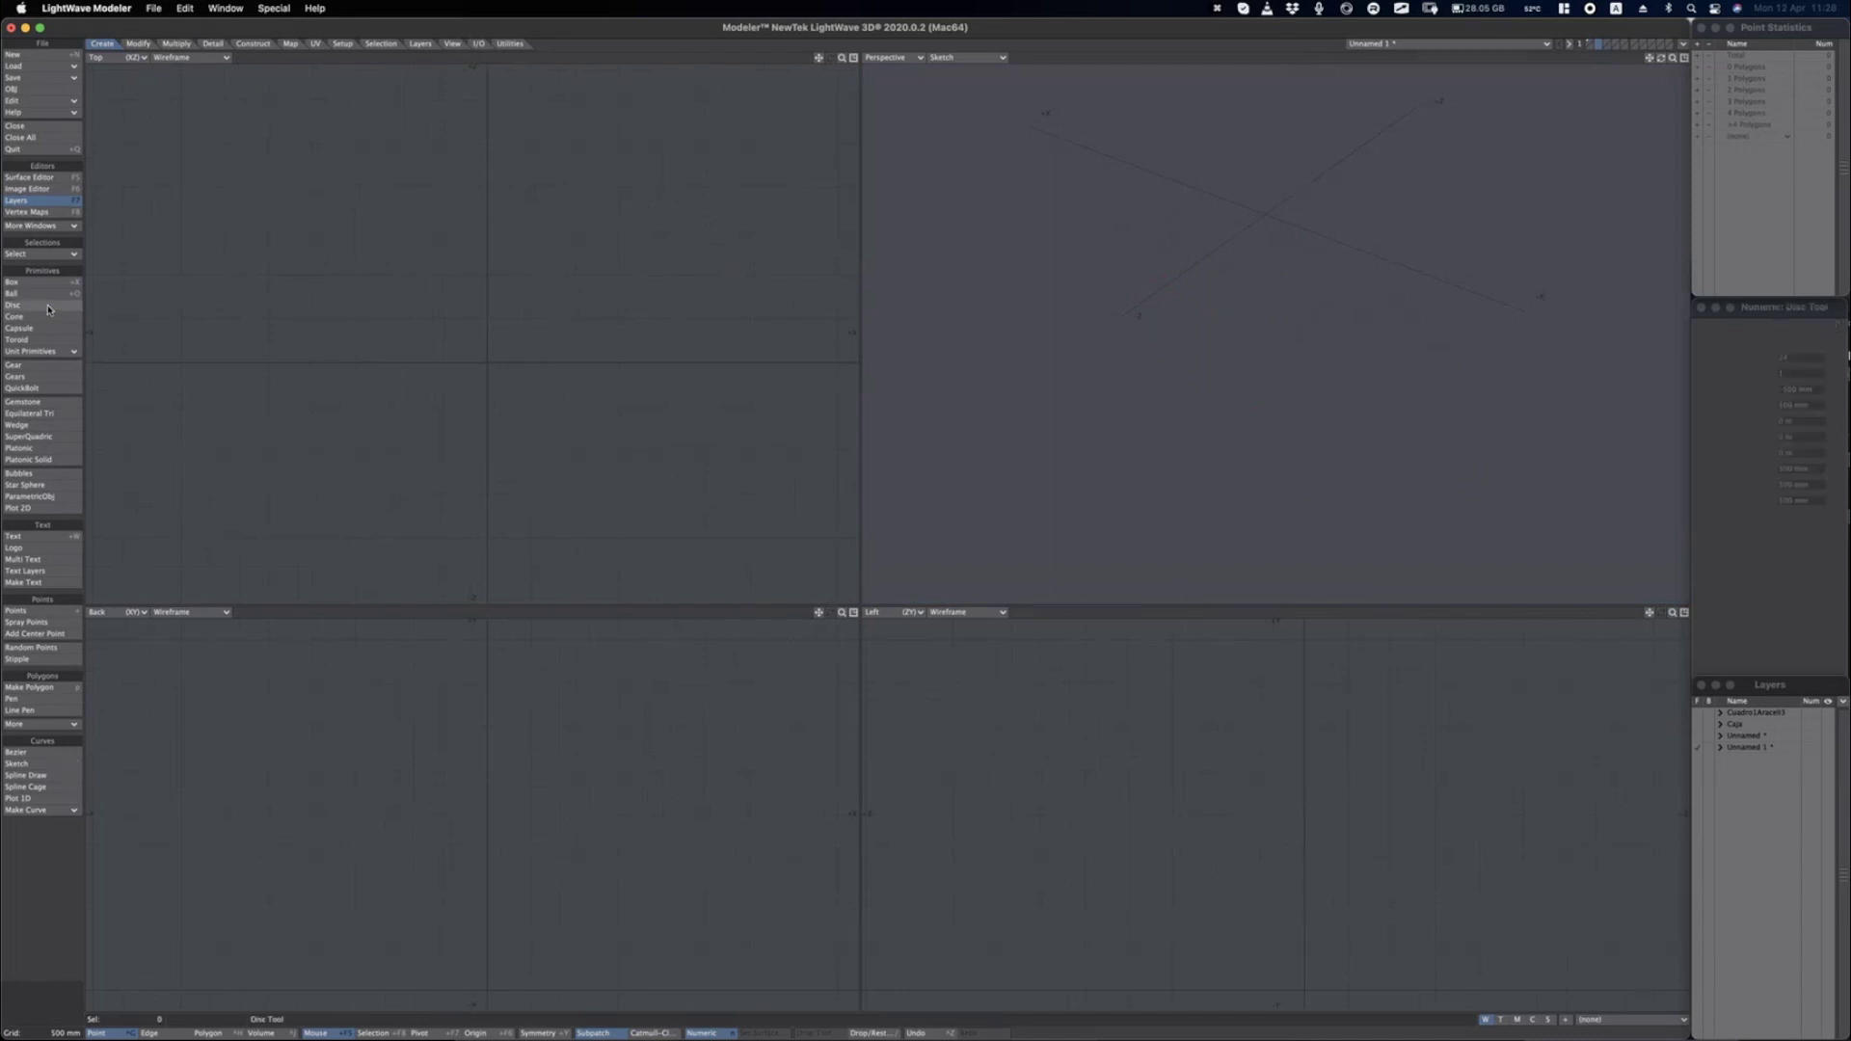
drag(488, 356, 725, 128)
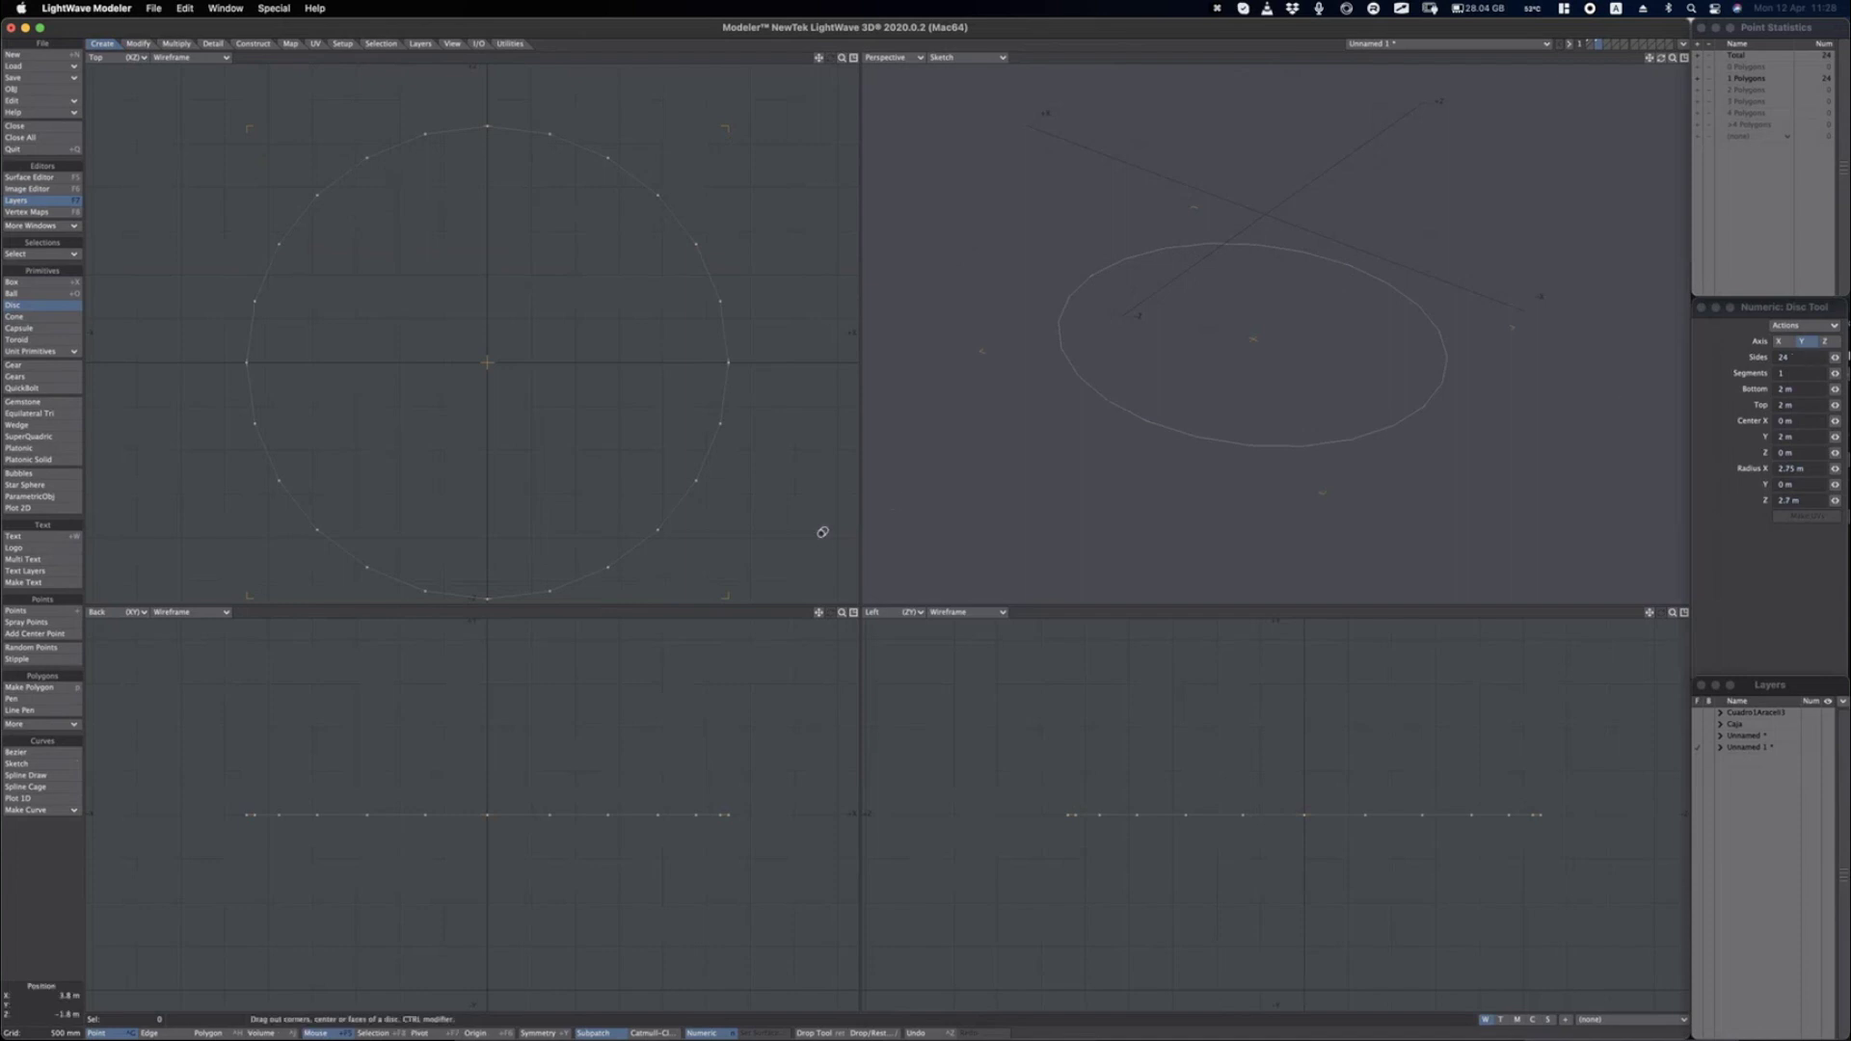
key(Return)
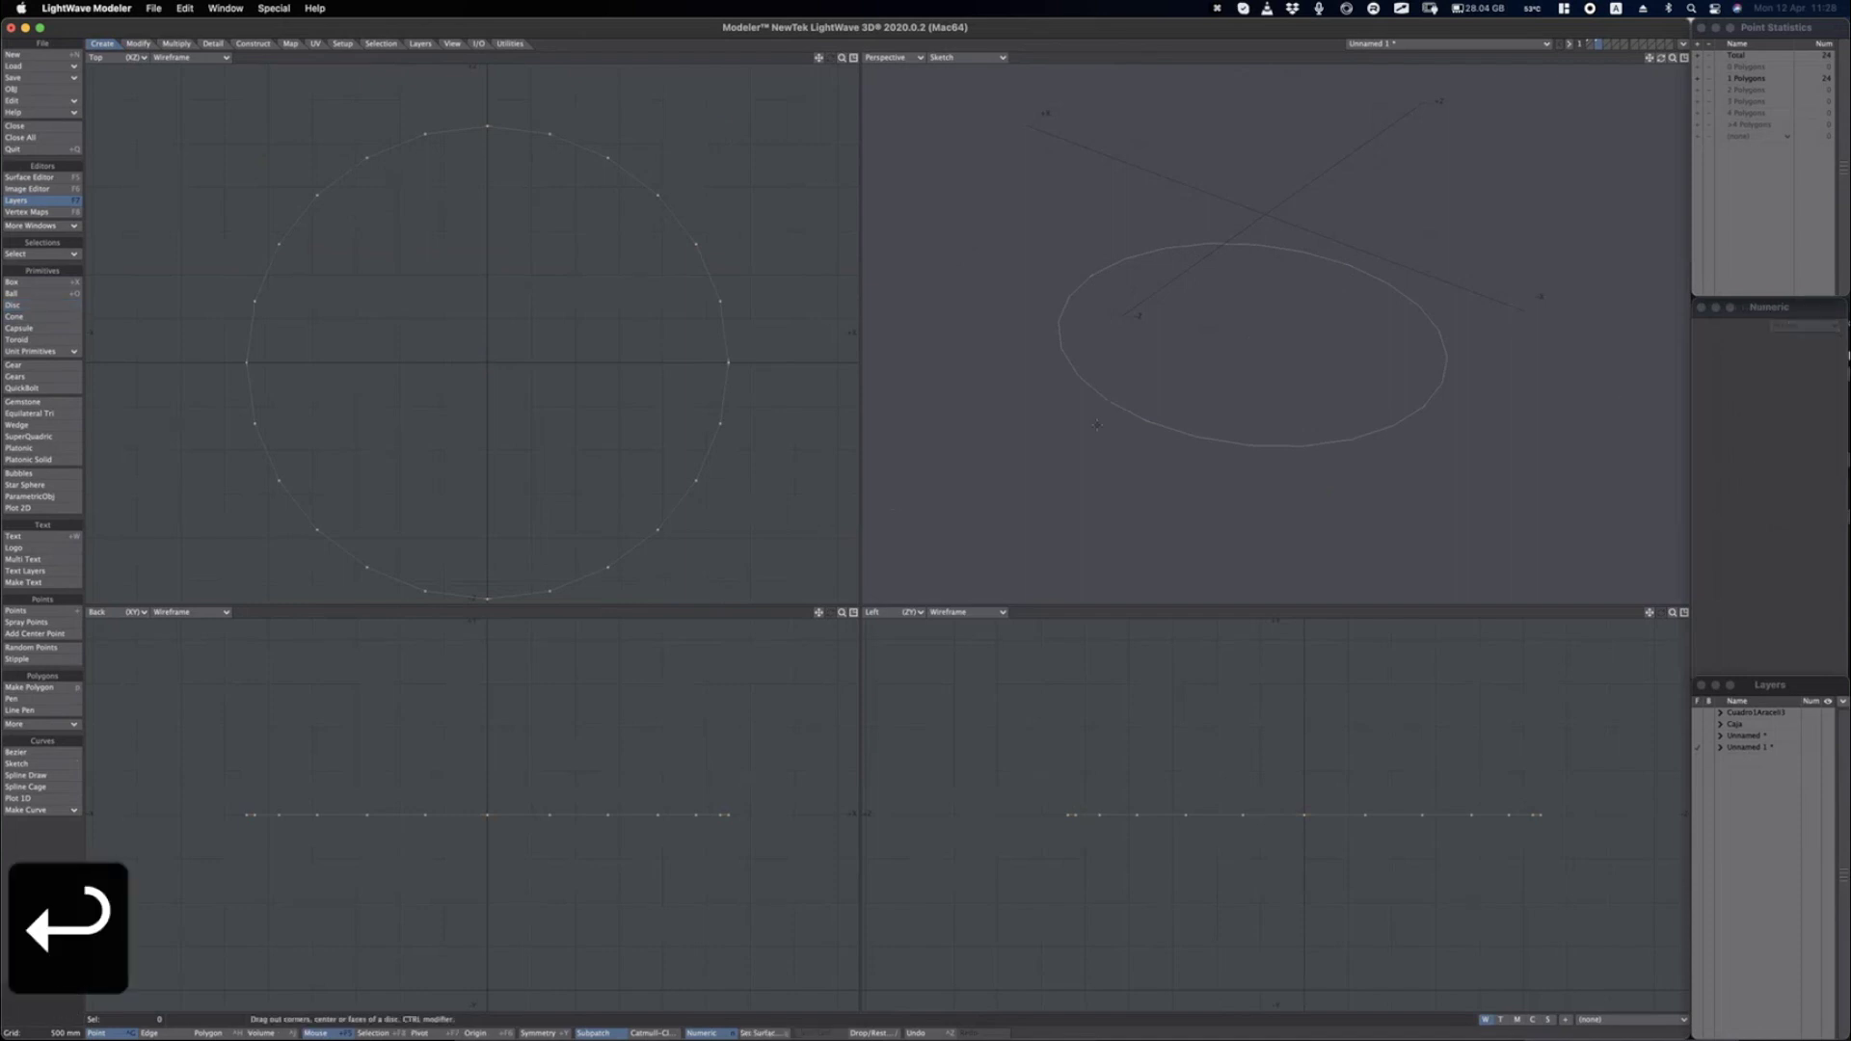
Select the disc in polygon mode and inspect its single many-sided face in the perspective view.
alt+drag(1289, 417, 1184, 398)
key(space)
key(space)
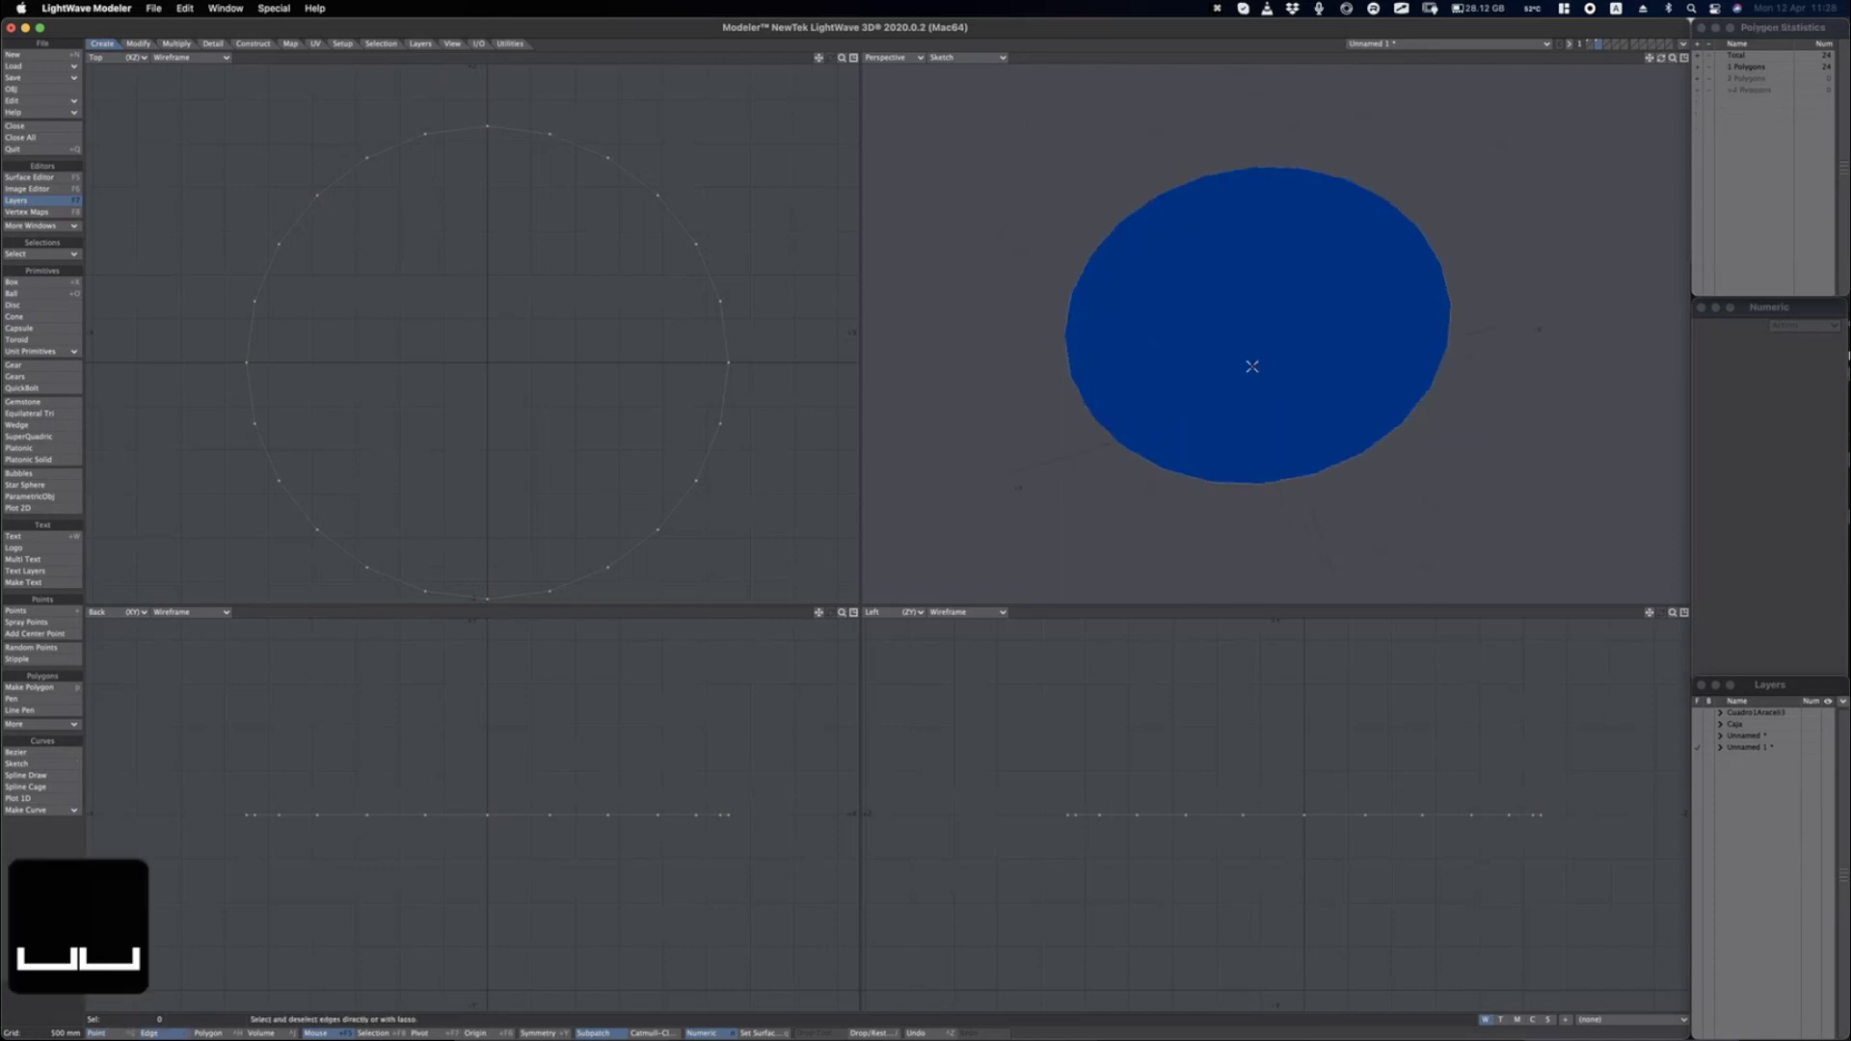
click(1255, 366)
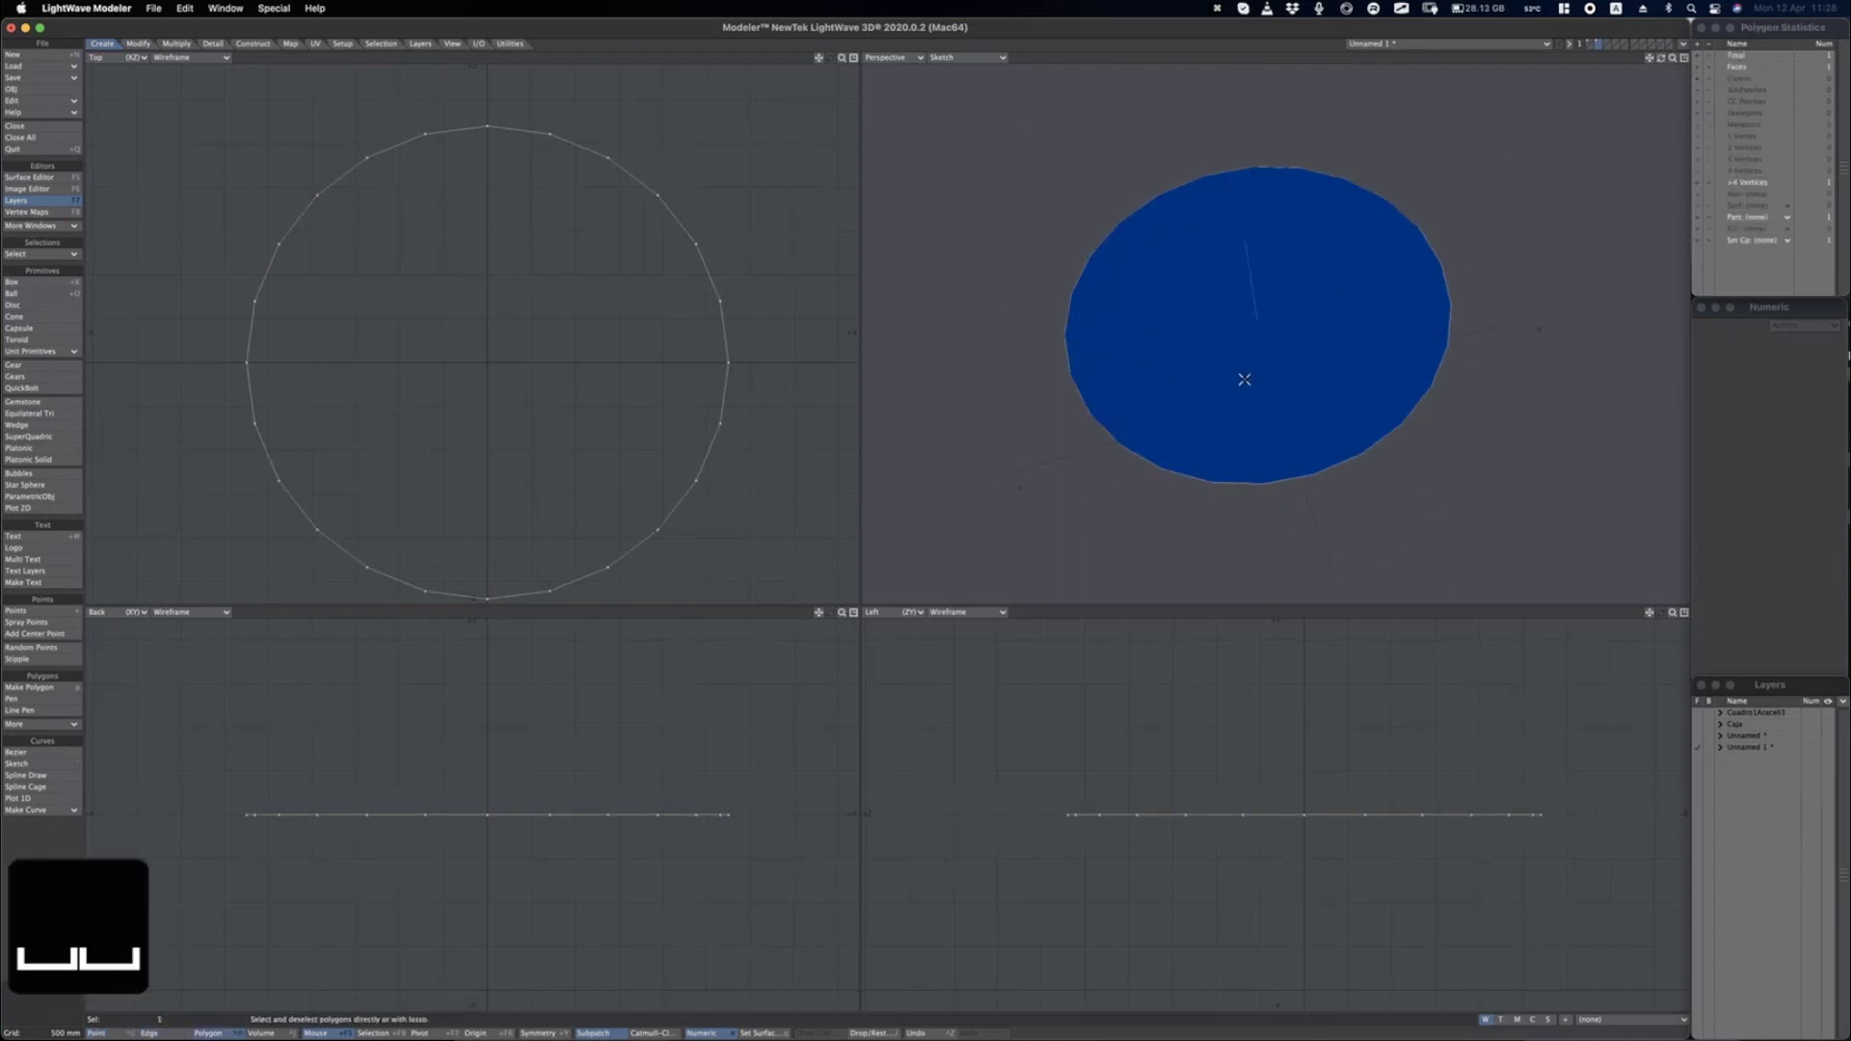
alt+drag(1273, 380, 1312, 259)
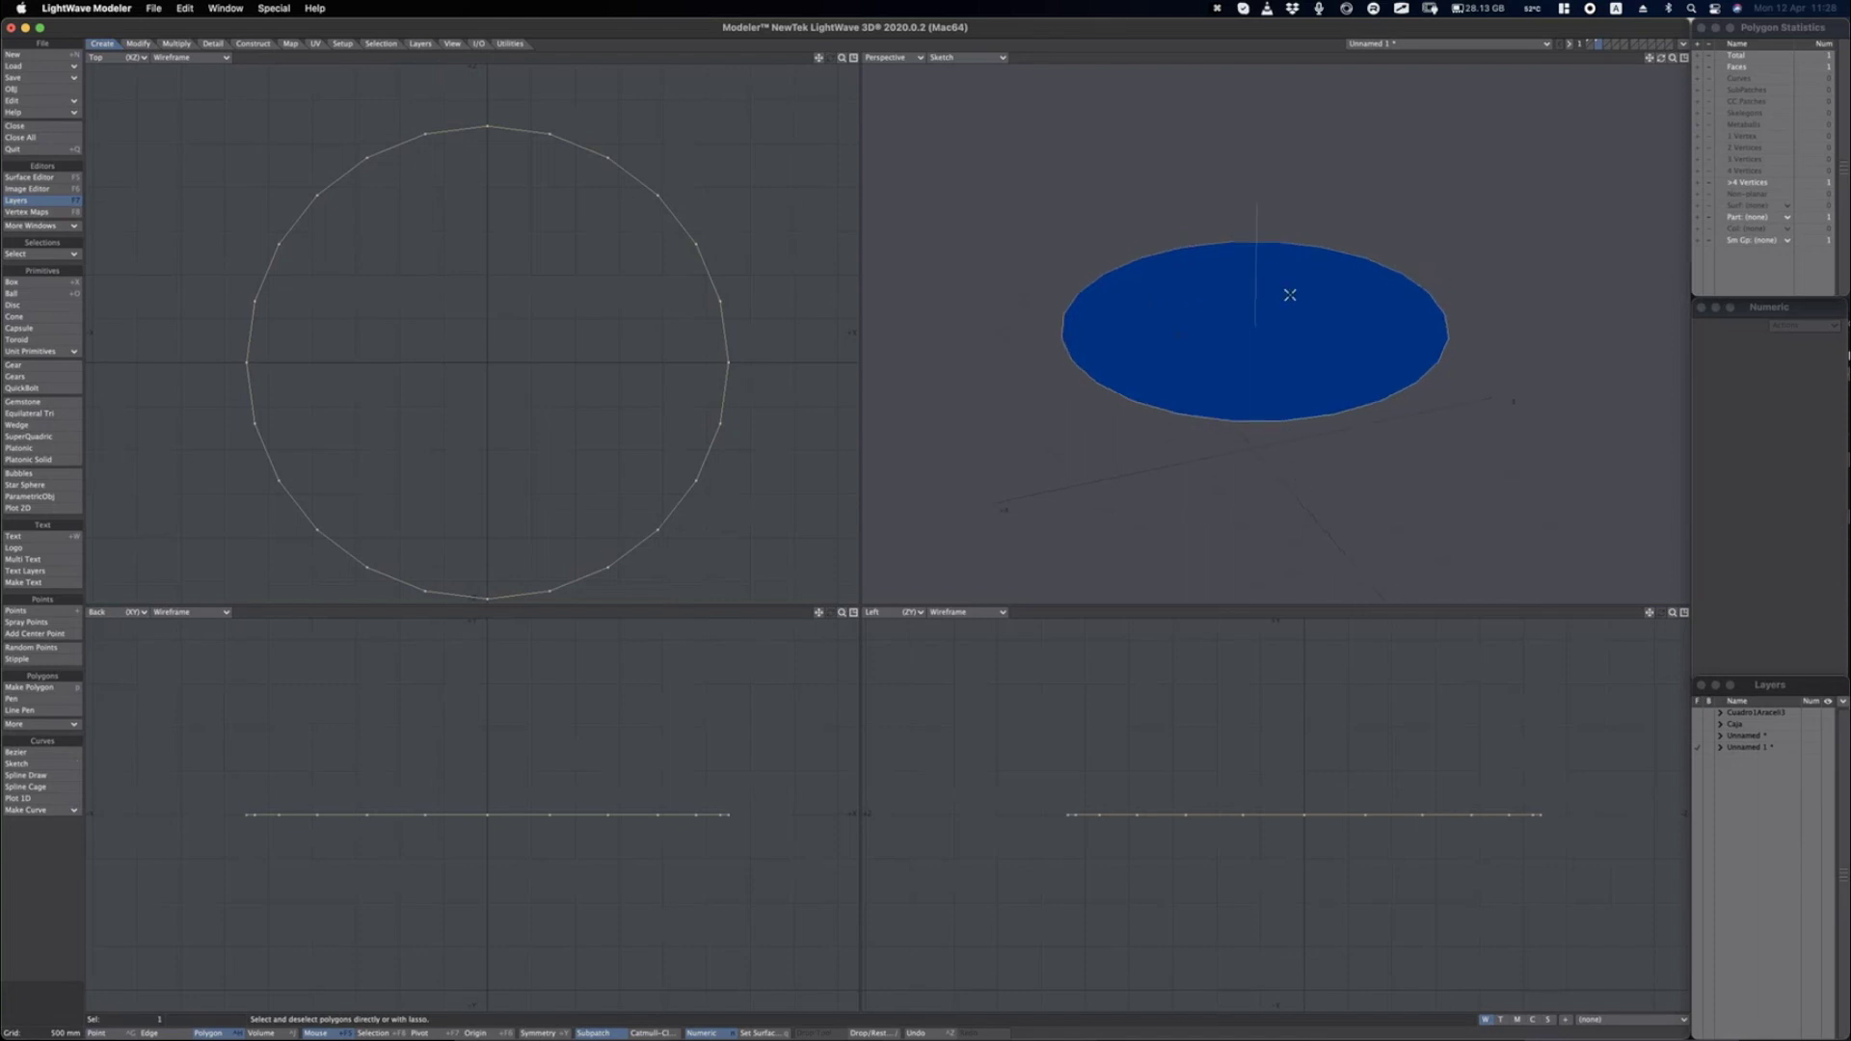
Switch to Keynote, show the A-B-C-D square coordinates slide full screen, and exit the slideshow.
key(super+Tab)
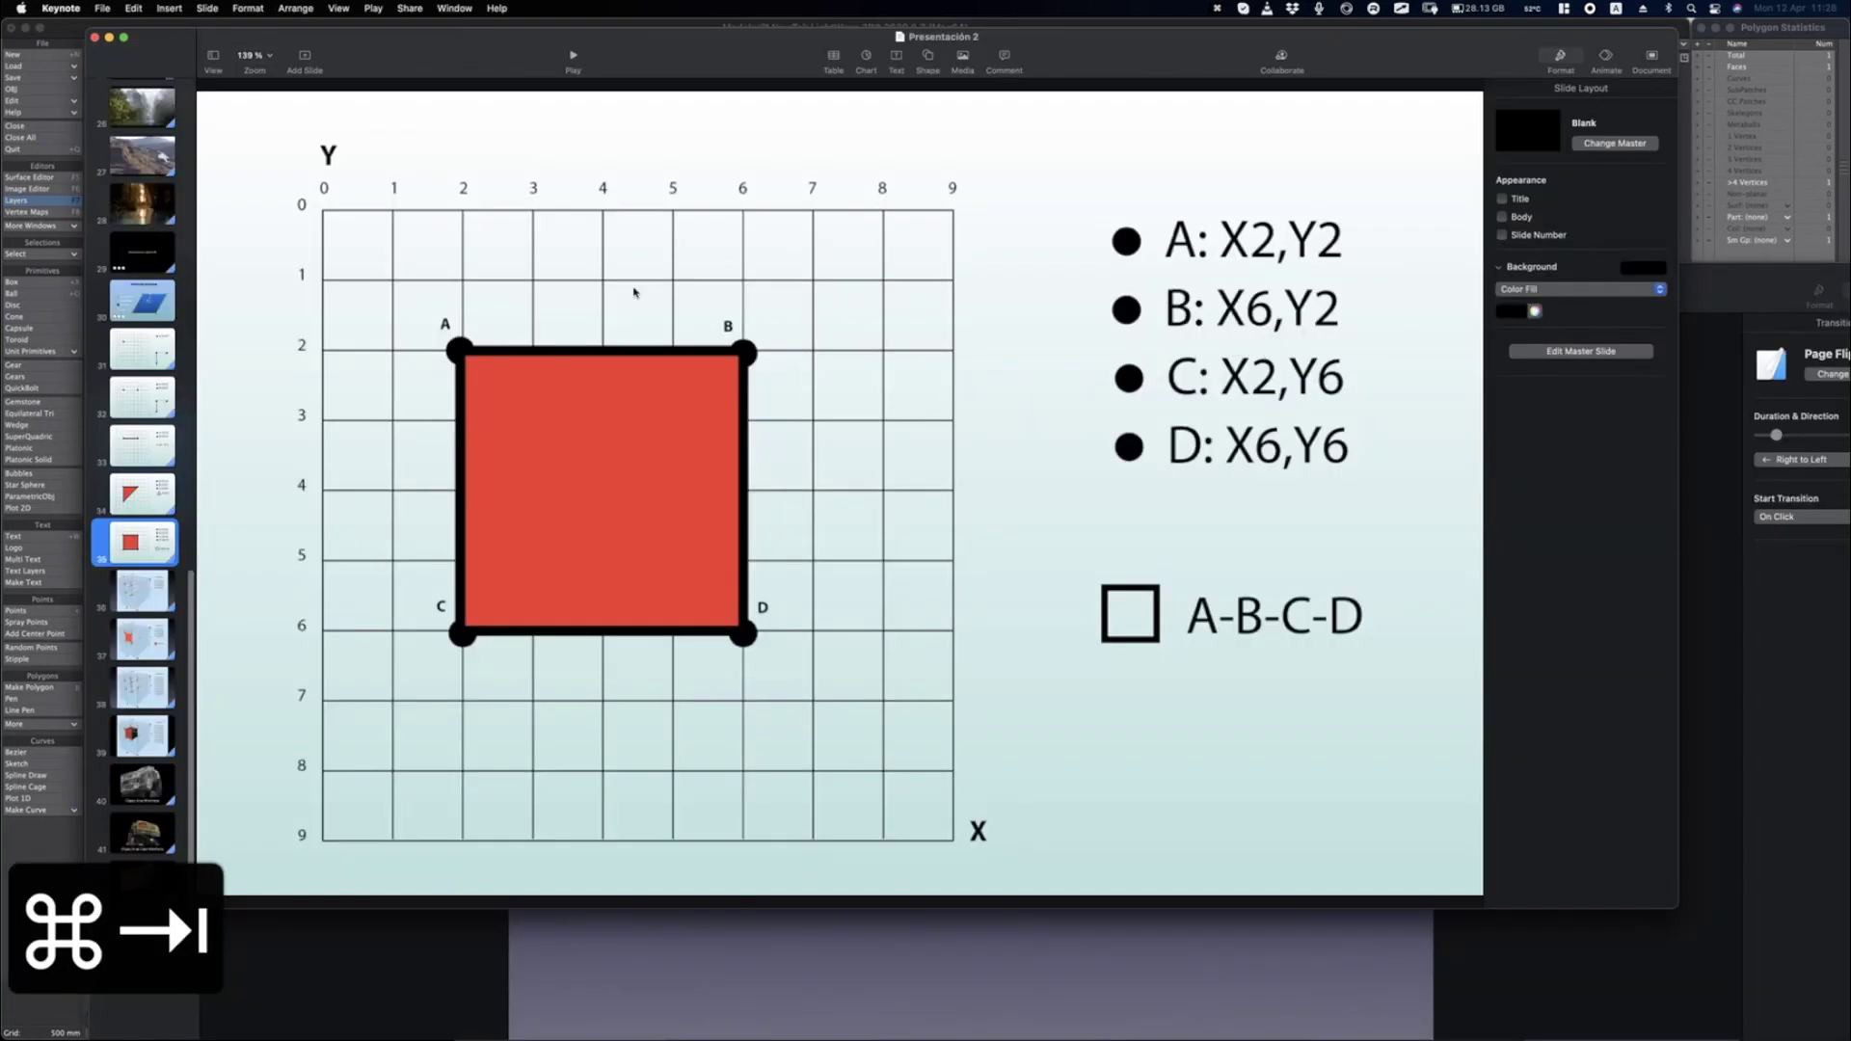
click(573, 58)
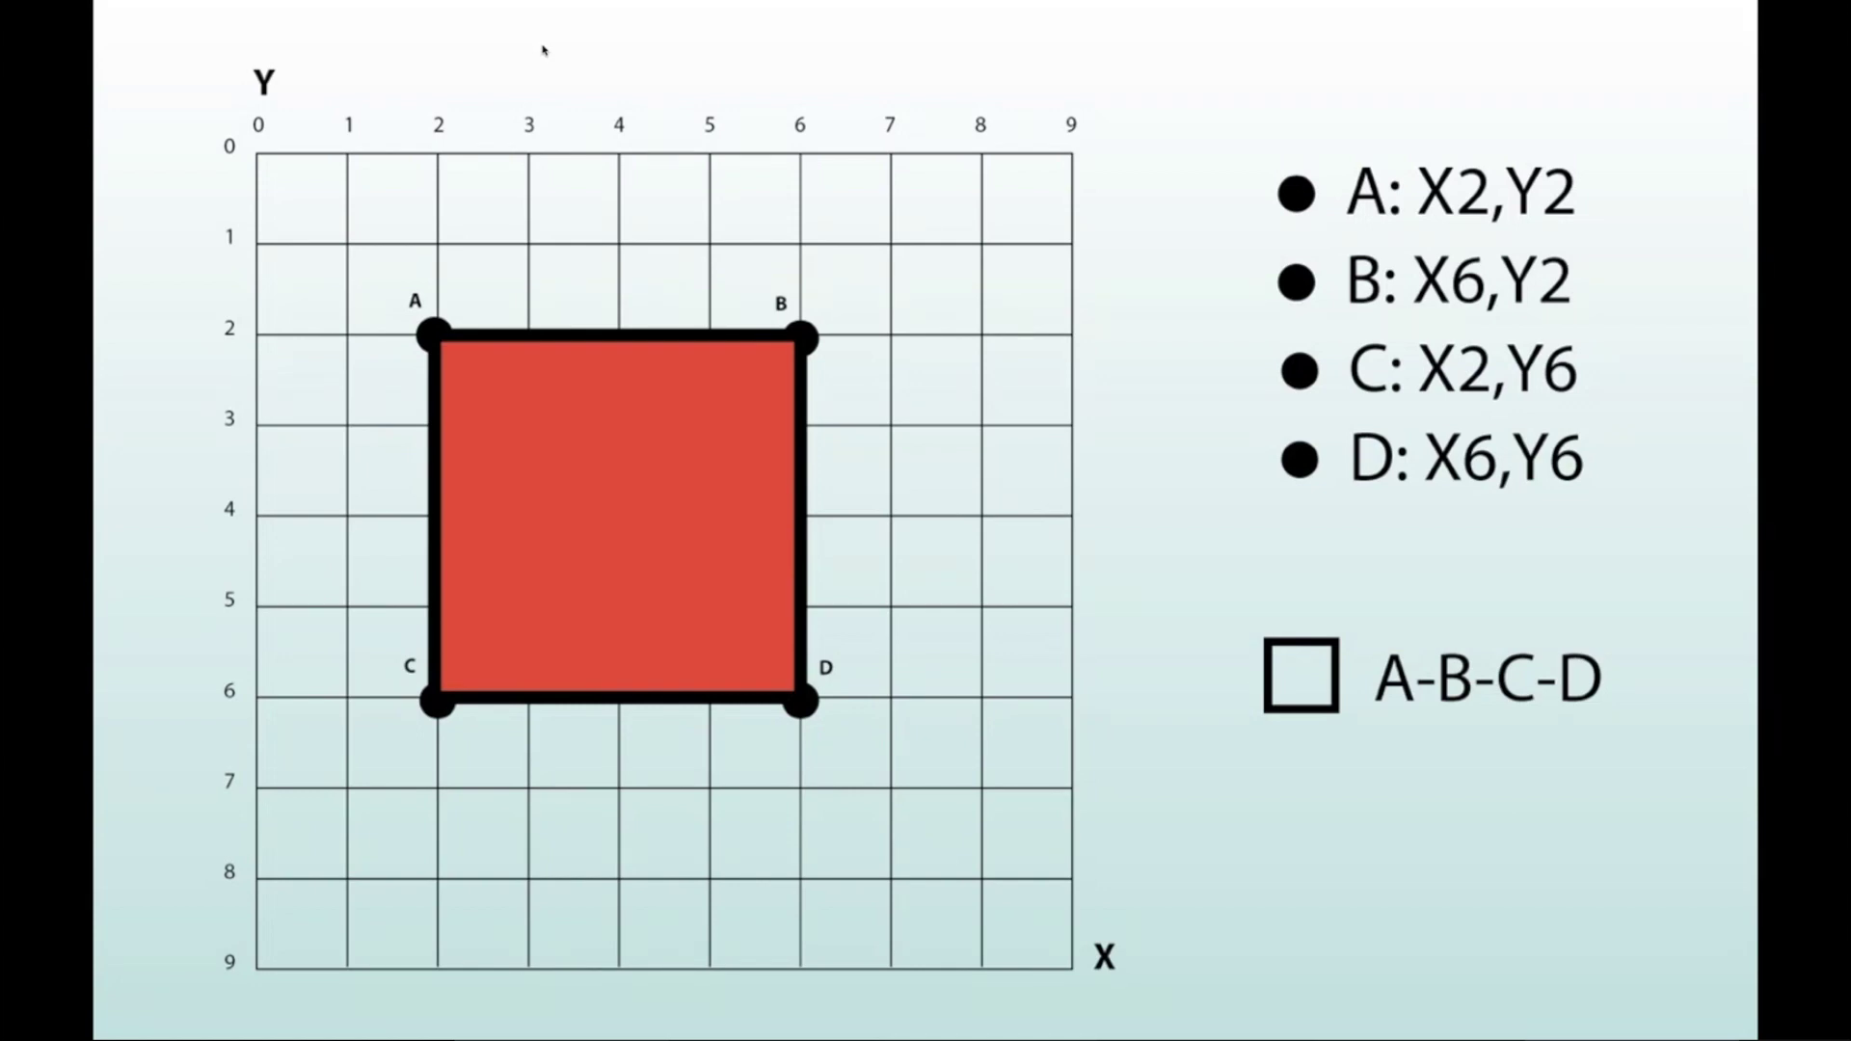
key(alt+Tab)
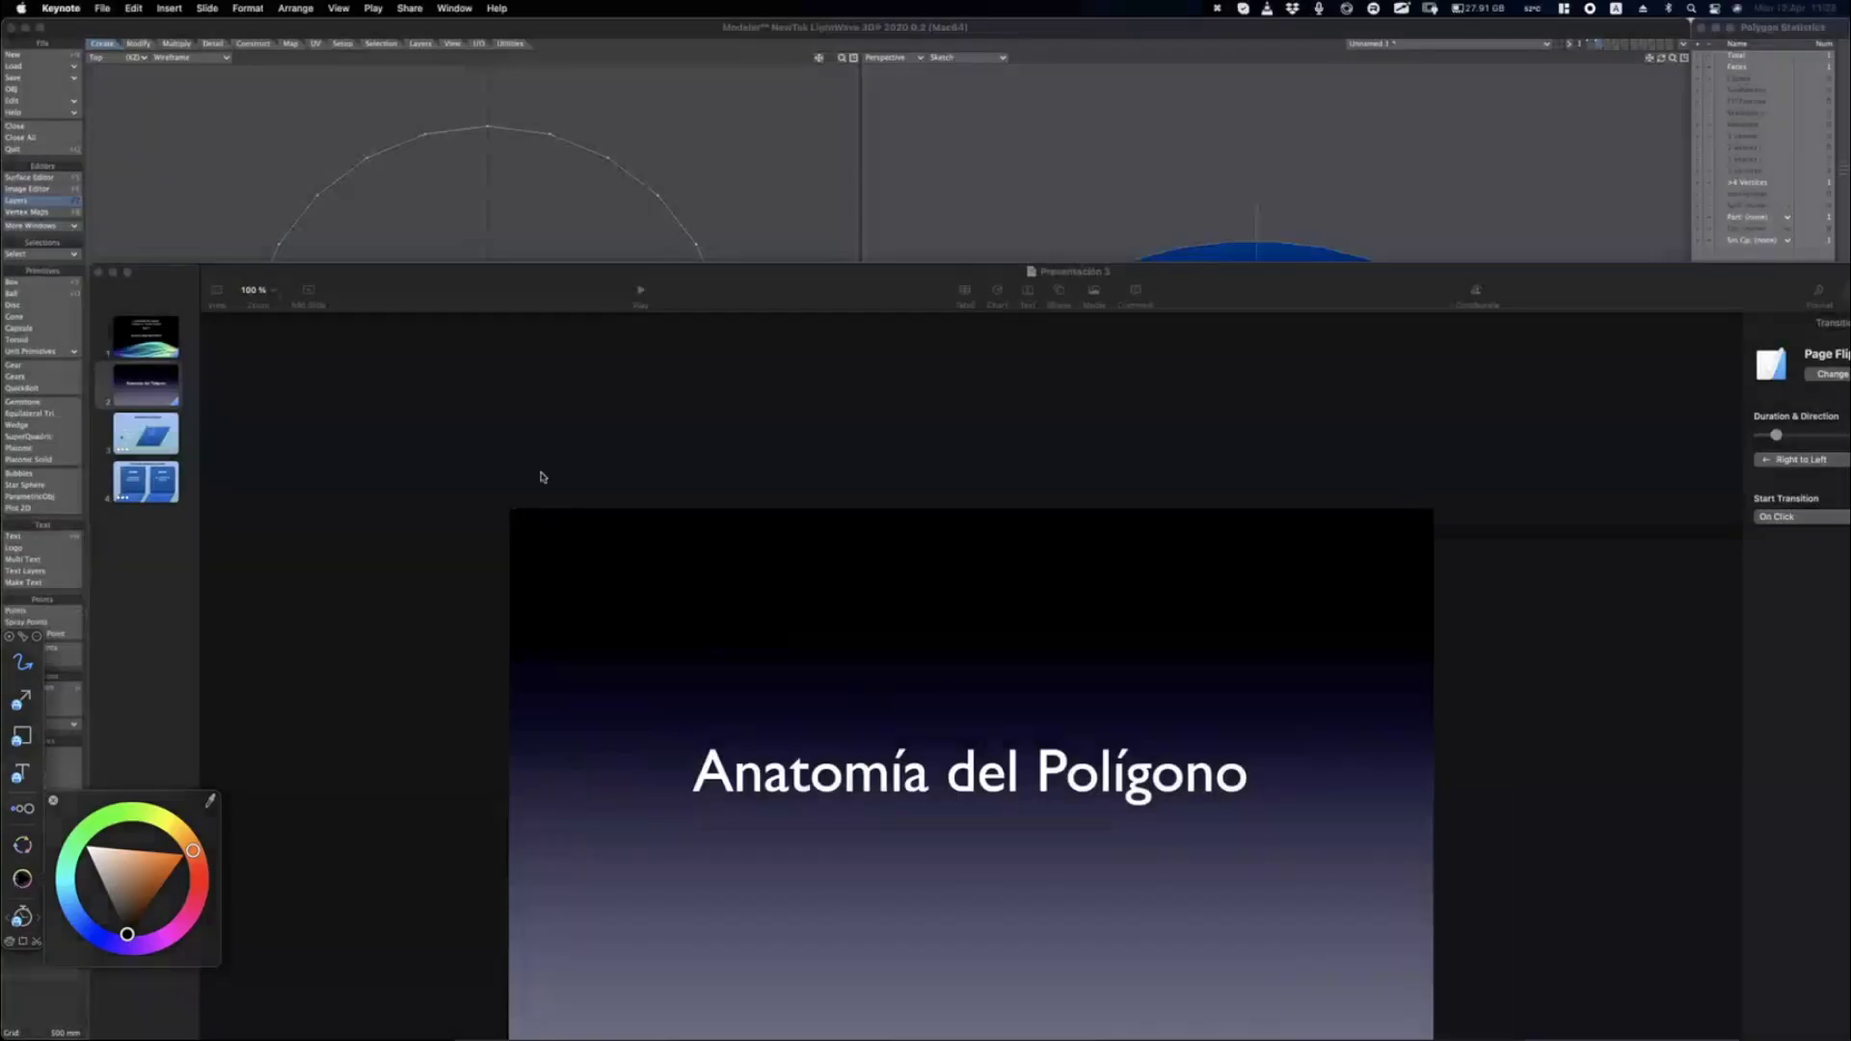
key(alt+Tab)
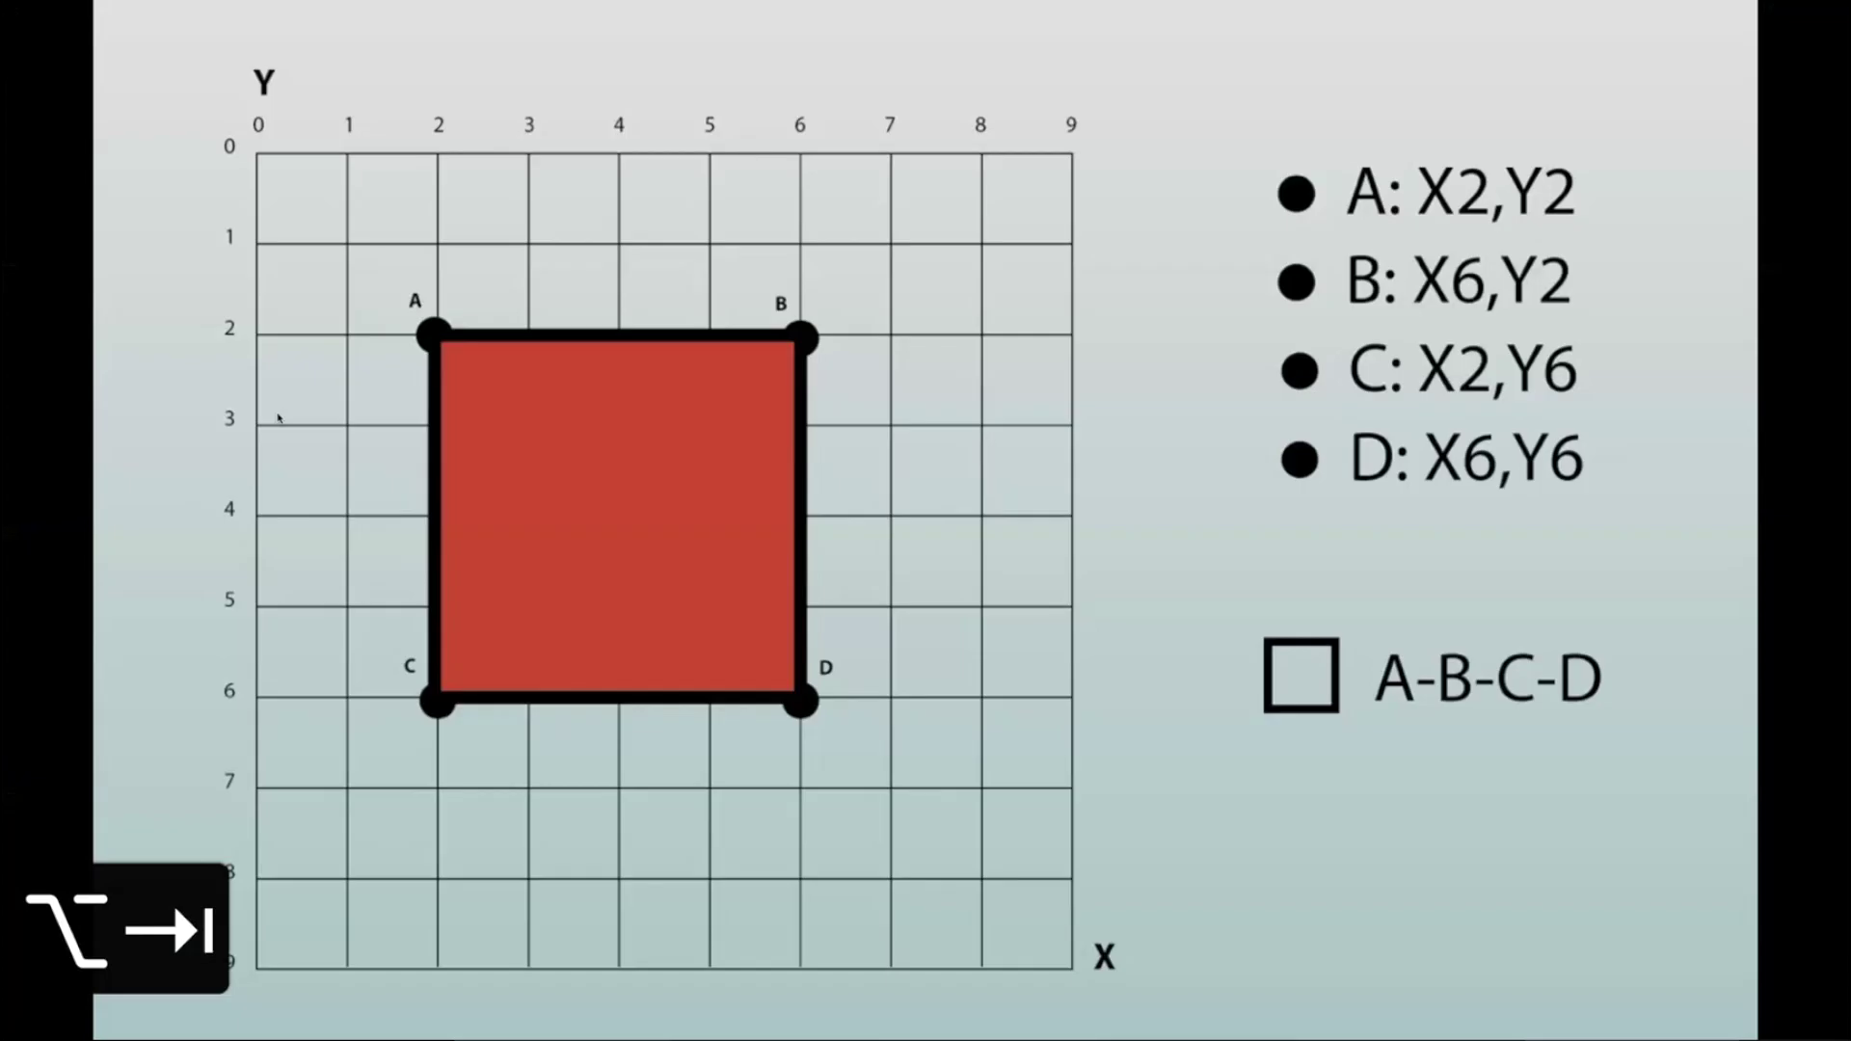
key(Escape)
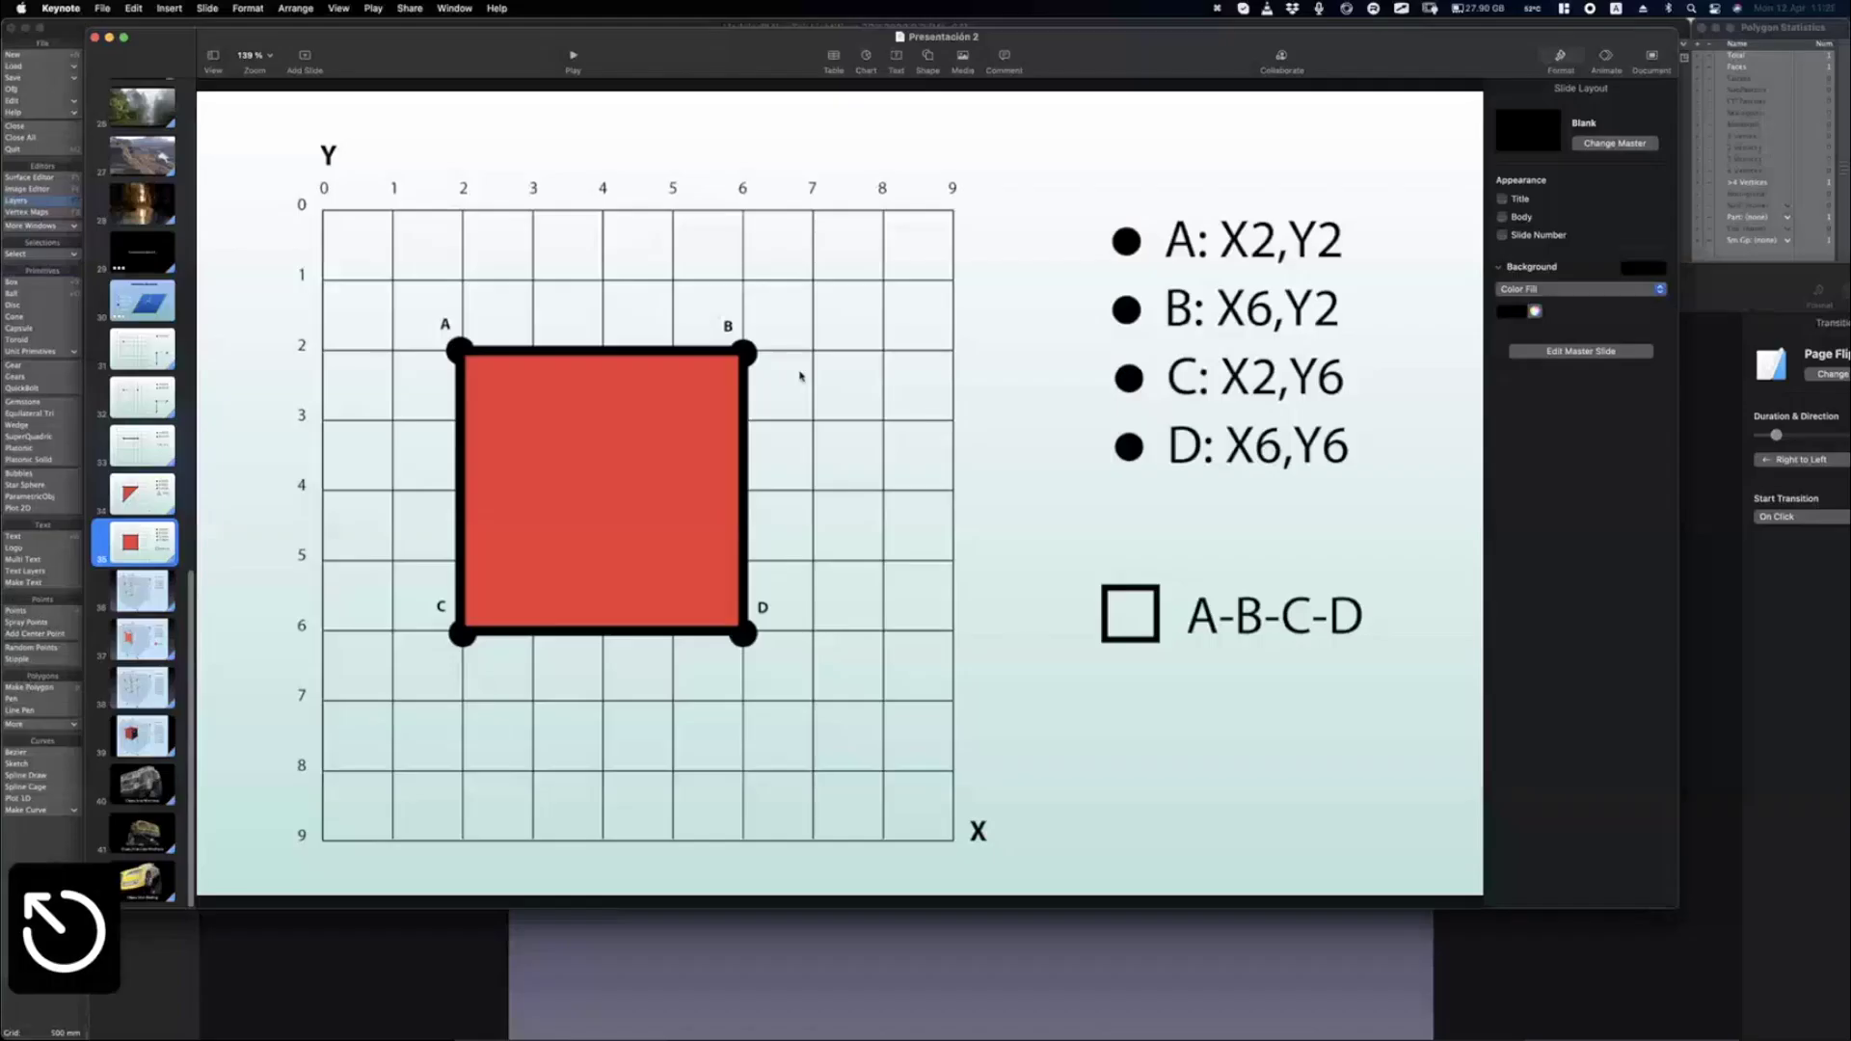
Switch to Mischief and move to a blank area of the canvas away from the global coordinates sketch.
key(super+Tab)
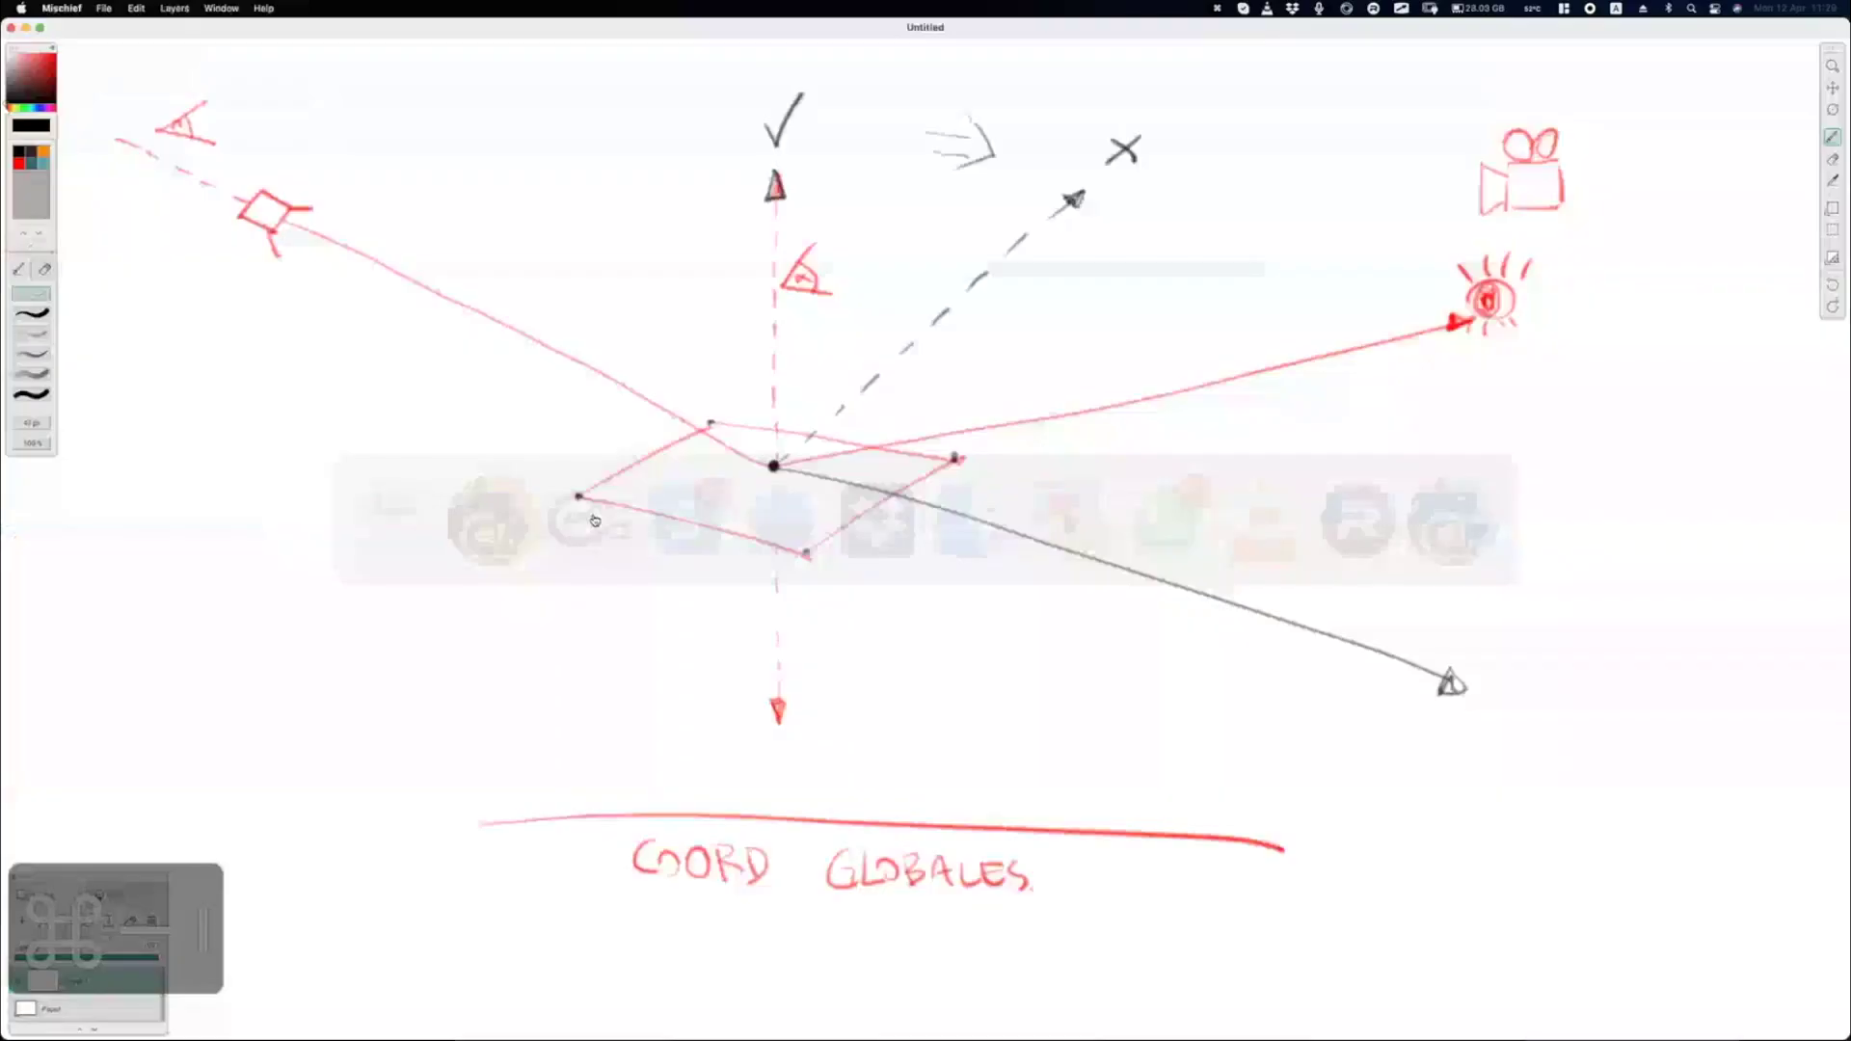
click(589, 520)
key(space)
mouse_move(1521, 431)
mouse_down()
mouse_move(311, 444)
mouse_move(146, 465)
mouse_up()
drag(1128, 483, 811, 681)
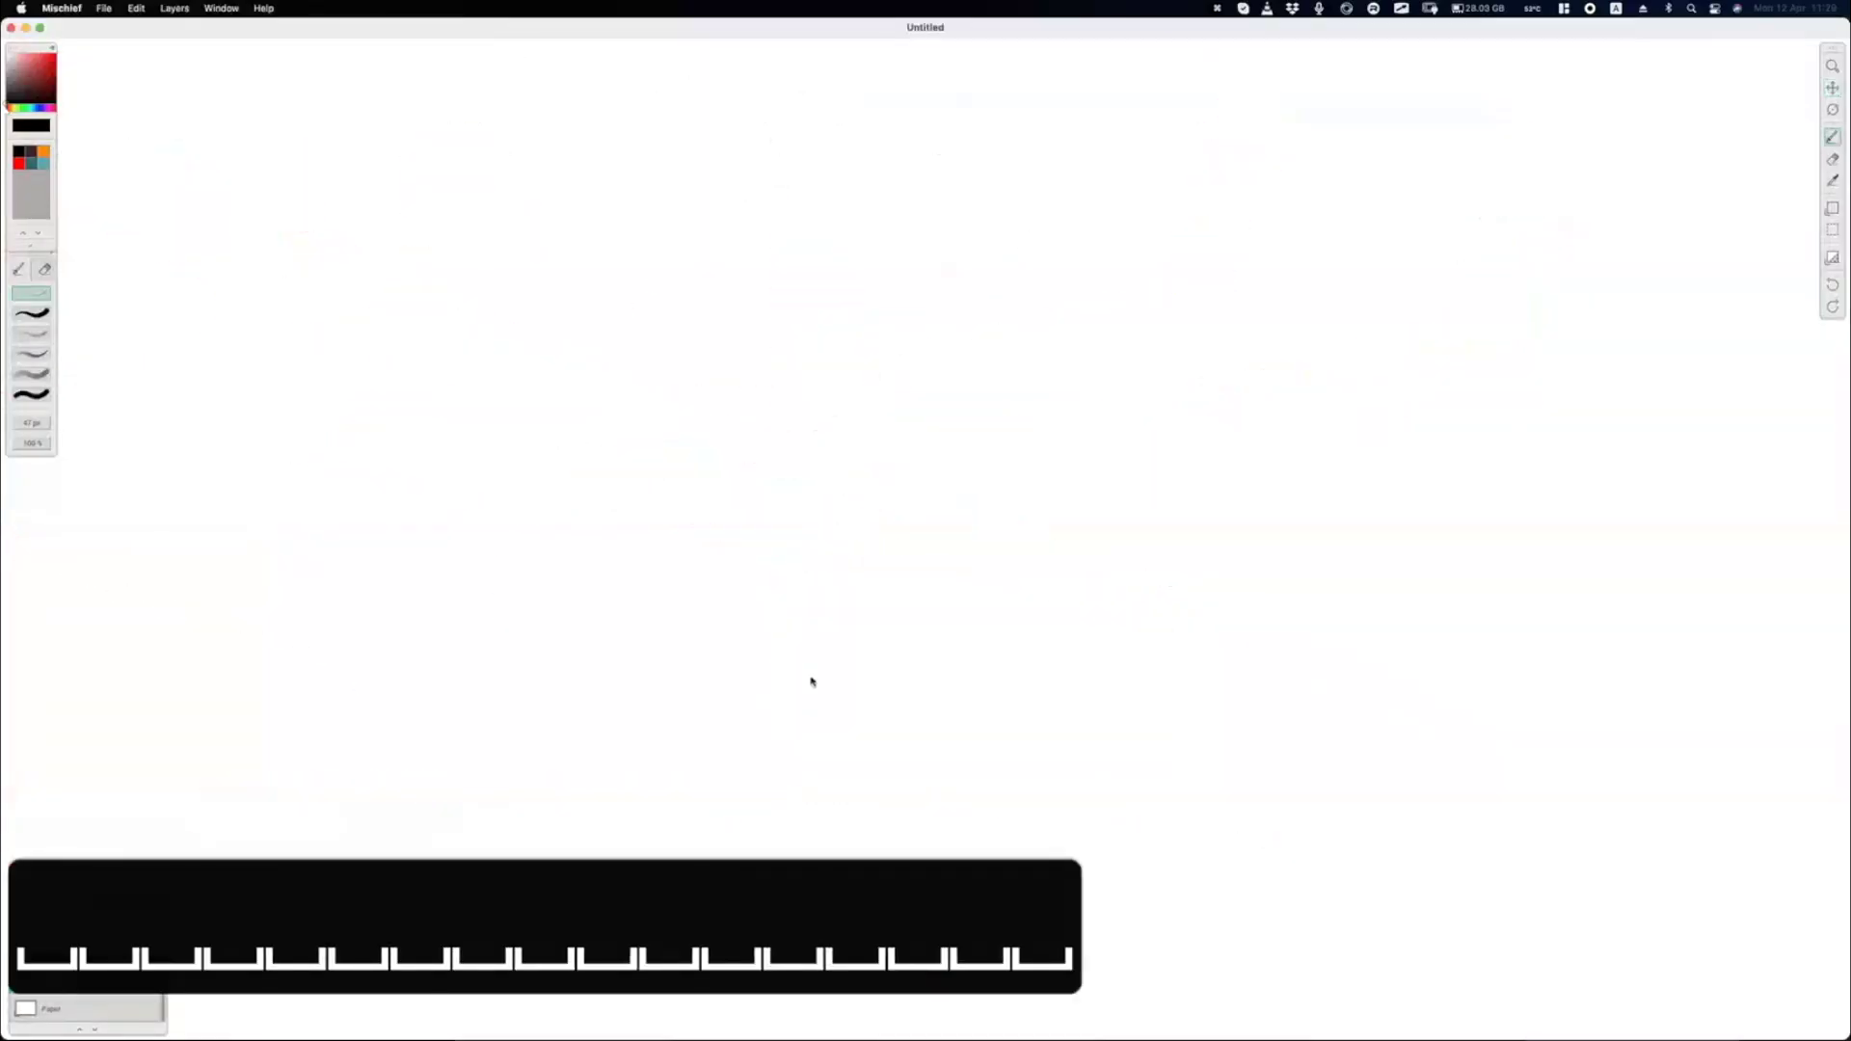
Sketch a square and a six-sided polygon above it that shares the square's upper edge.
mouse_move(643, 434)
mouse_down()
mouse_move(650, 777)
mouse_move(645, 434)
mouse_move(978, 435)
mouse_up()
drag(652, 772, 978, 750)
drag(977, 431, 976, 766)
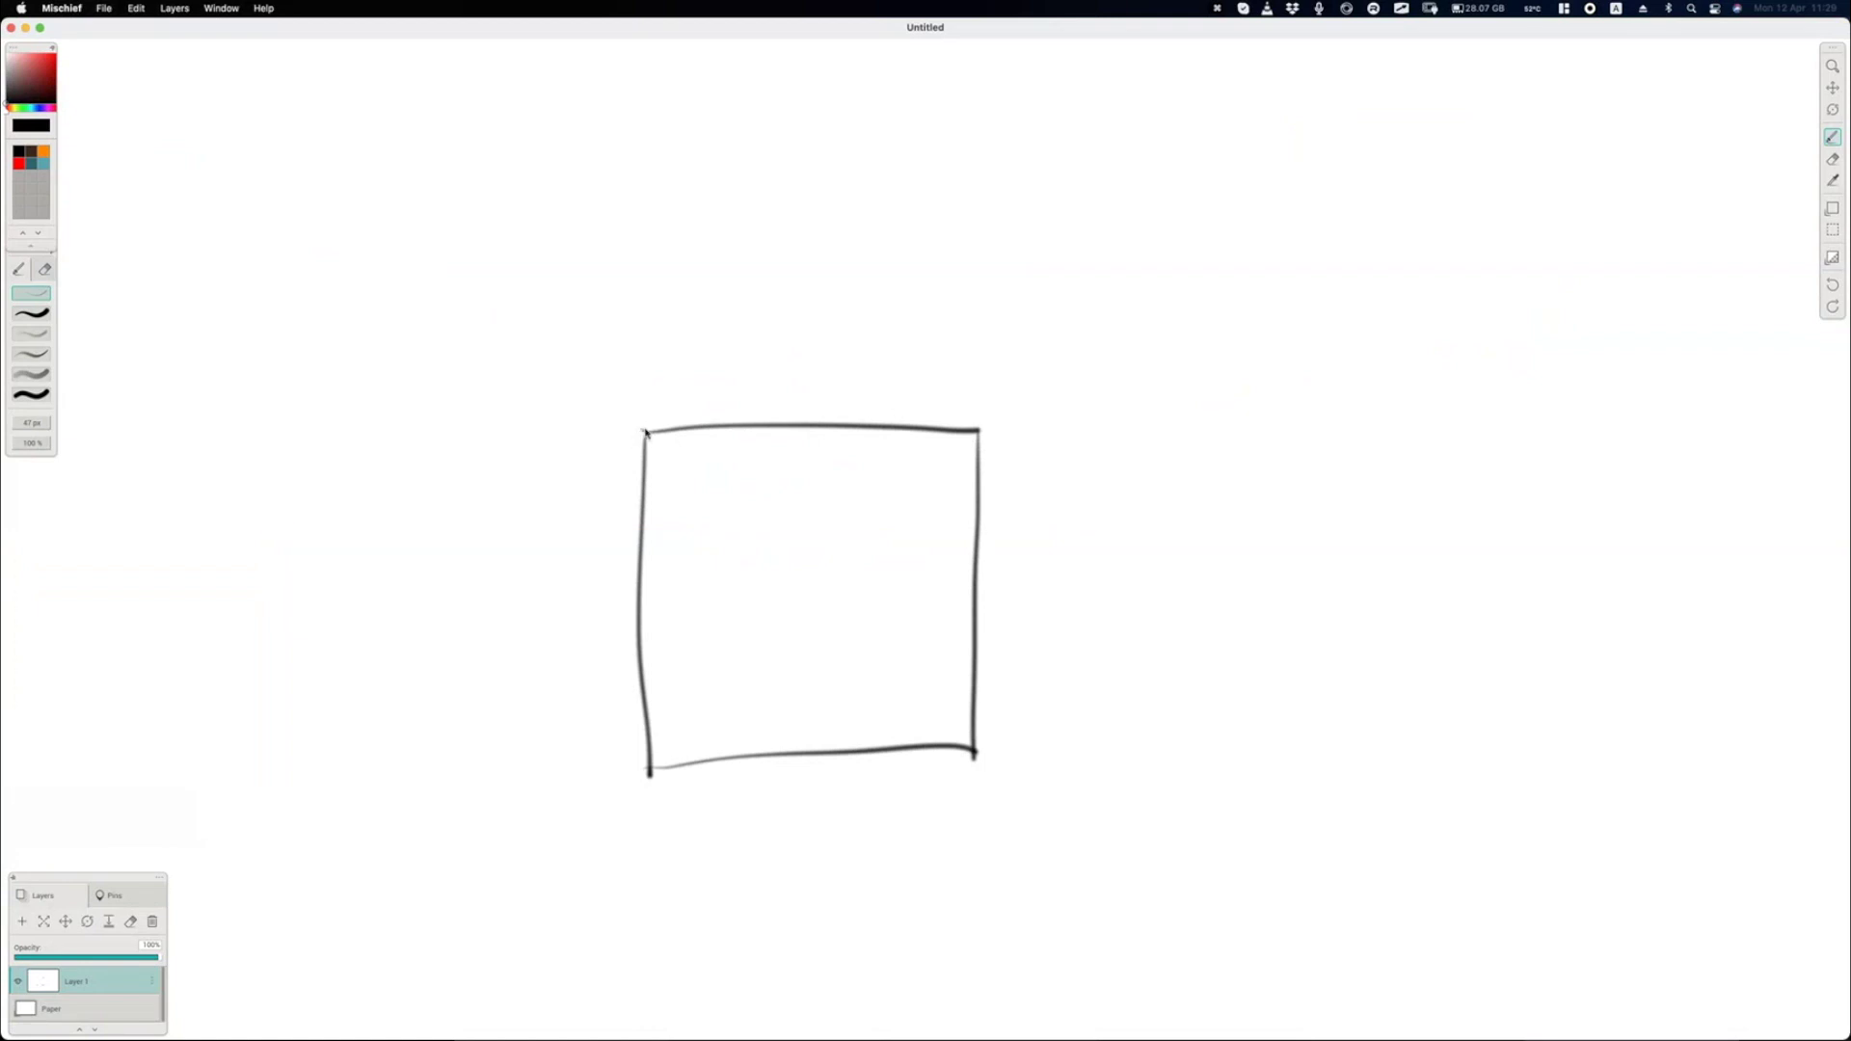
mouse_move(645, 432)
mouse_down()
mouse_move(546, 299)
mouse_move(679, 121)
mouse_move(923, 120)
mouse_move(1066, 258)
mouse_up()
drag(1064, 264, 975, 434)
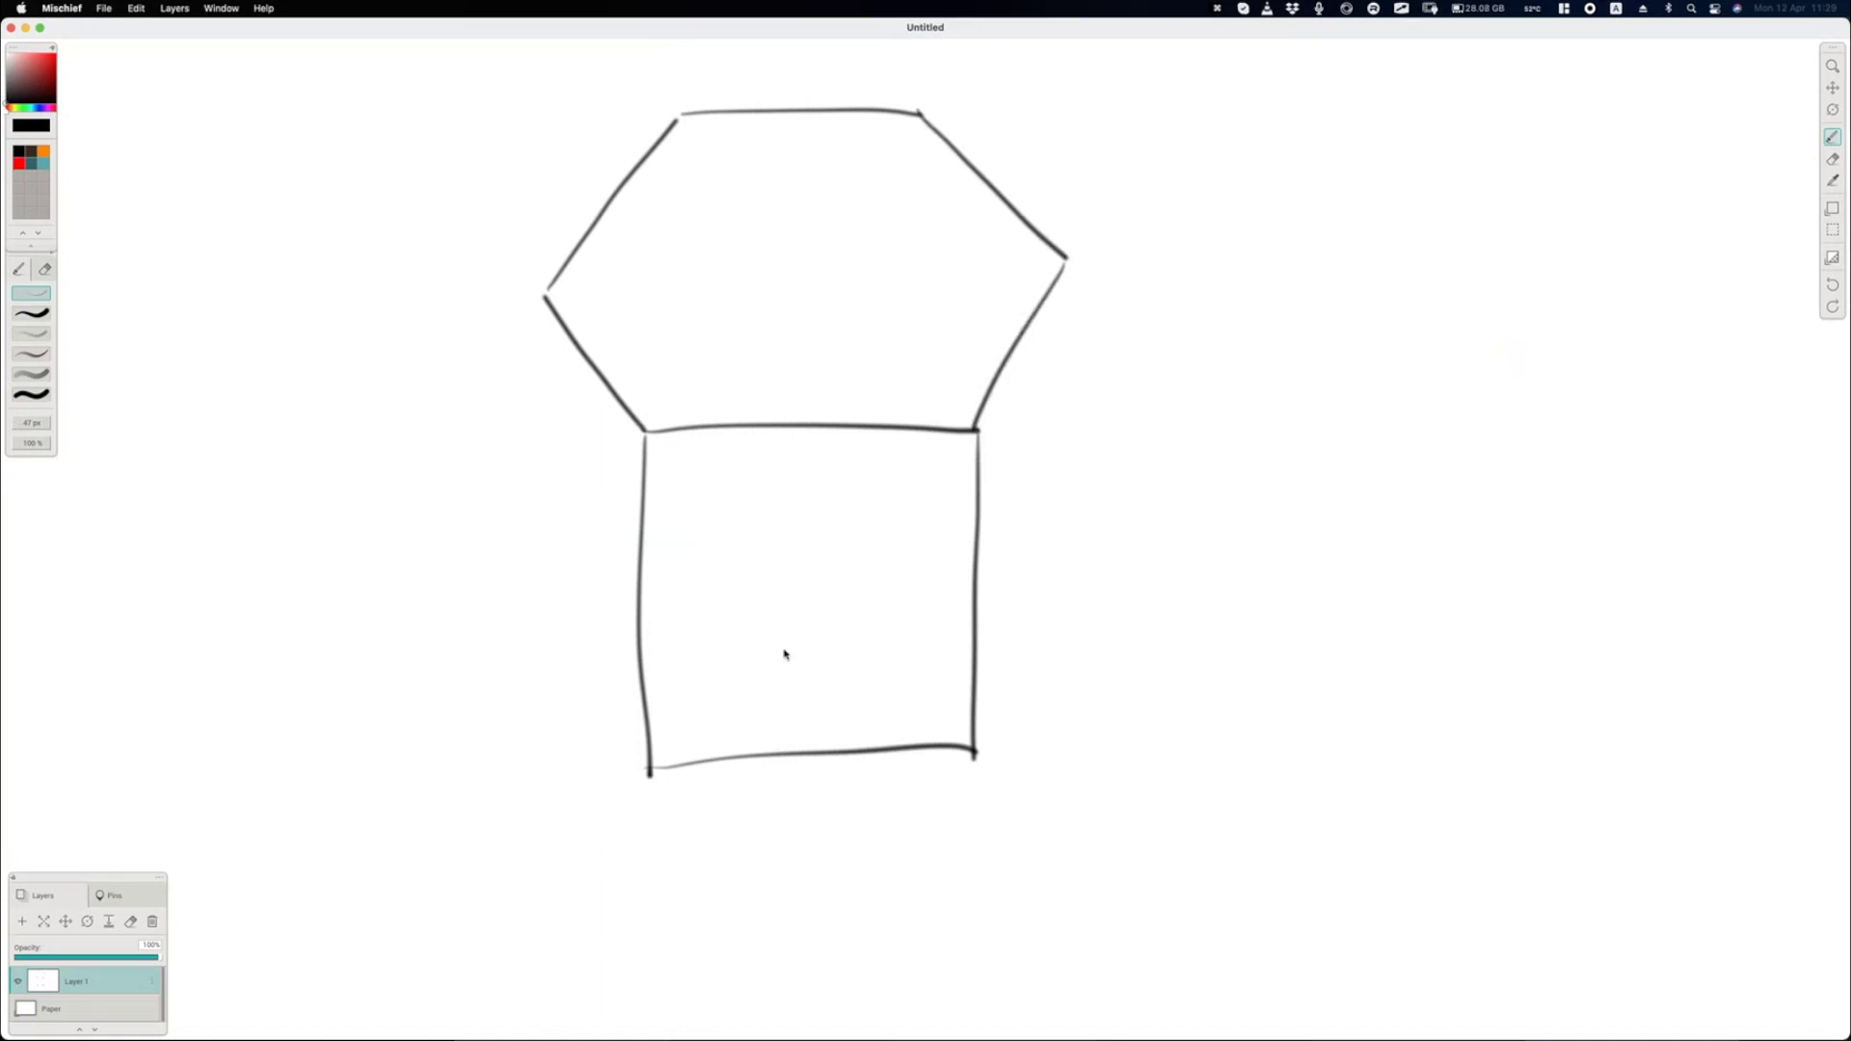
Label the square "4" and the six-sided polygon "4+", and mark the combination with an X beneath it.
mouse_move(796, 566)
mouse_down()
mouse_move(764, 636)
mouse_move(820, 632)
mouse_up()
drag(813, 613, 815, 671)
mouse_move(748, 228)
mouse_down()
mouse_move(753, 307)
mouse_move(810, 265)
mouse_up()
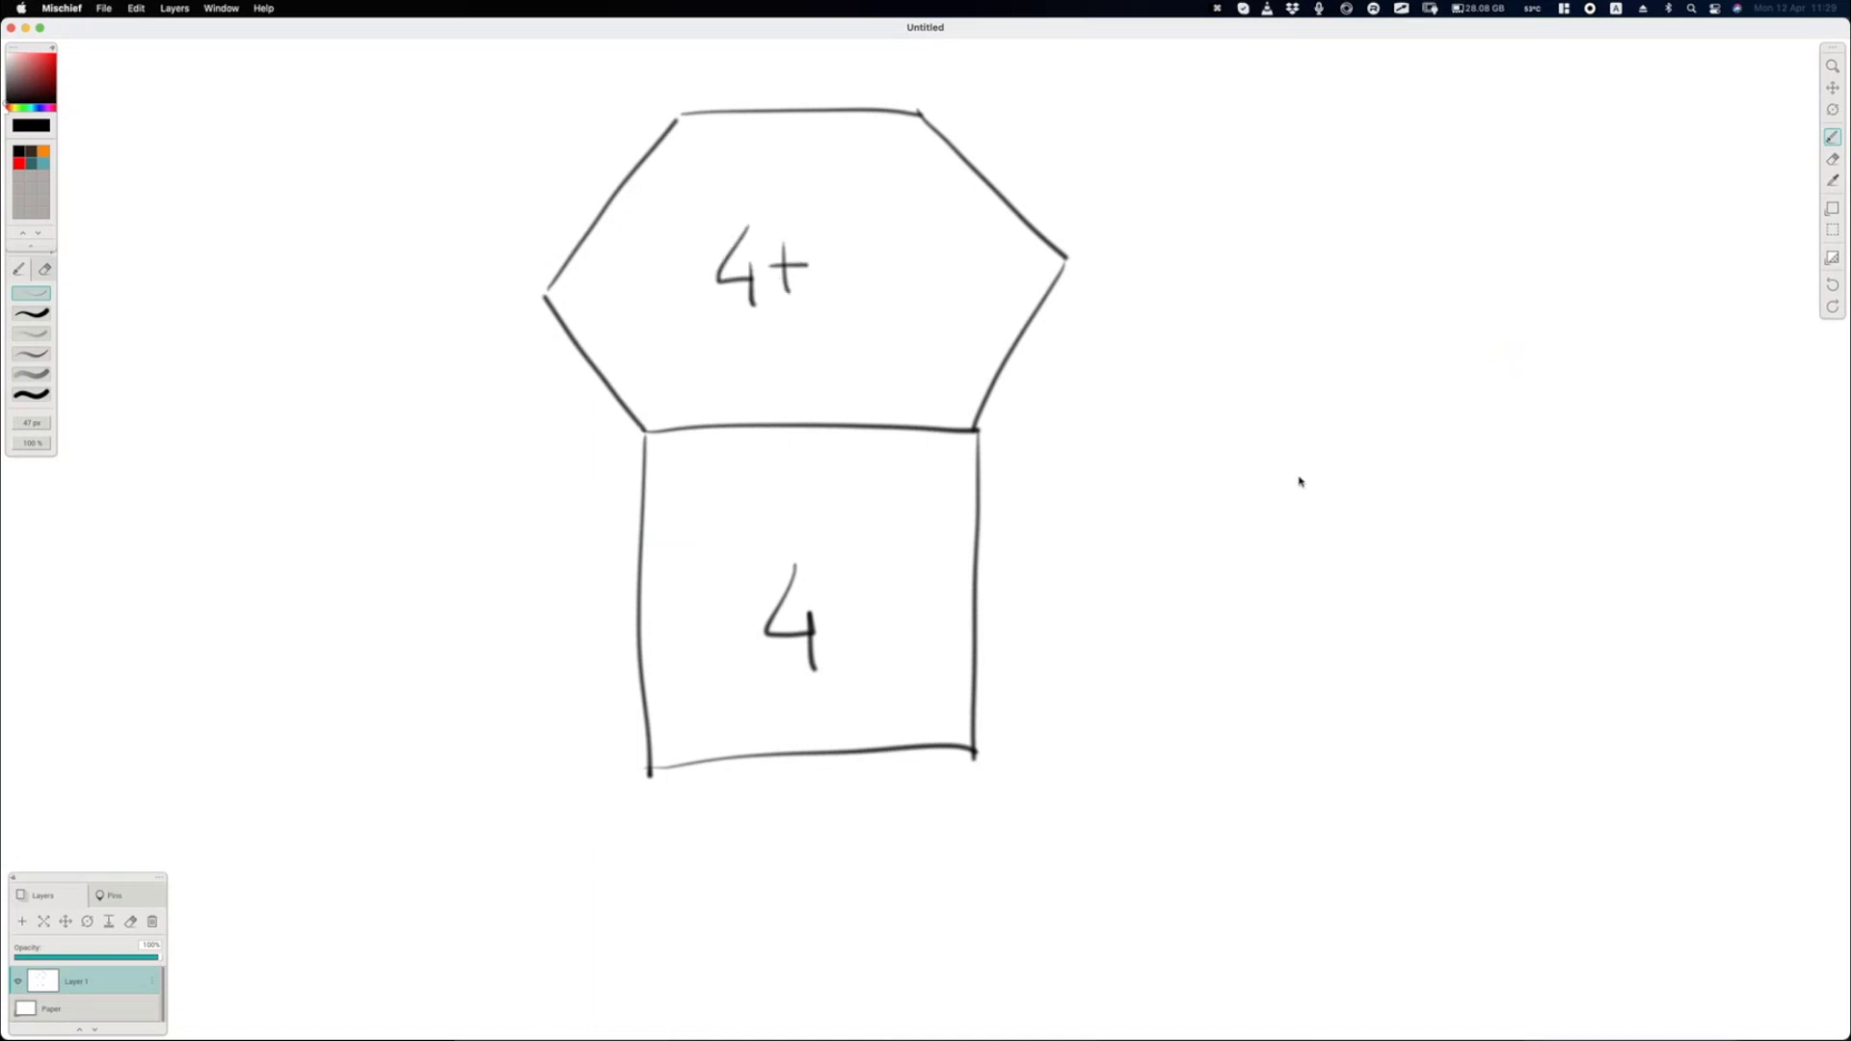
drag(867, 821, 755, 916)
drag(763, 839, 879, 925)
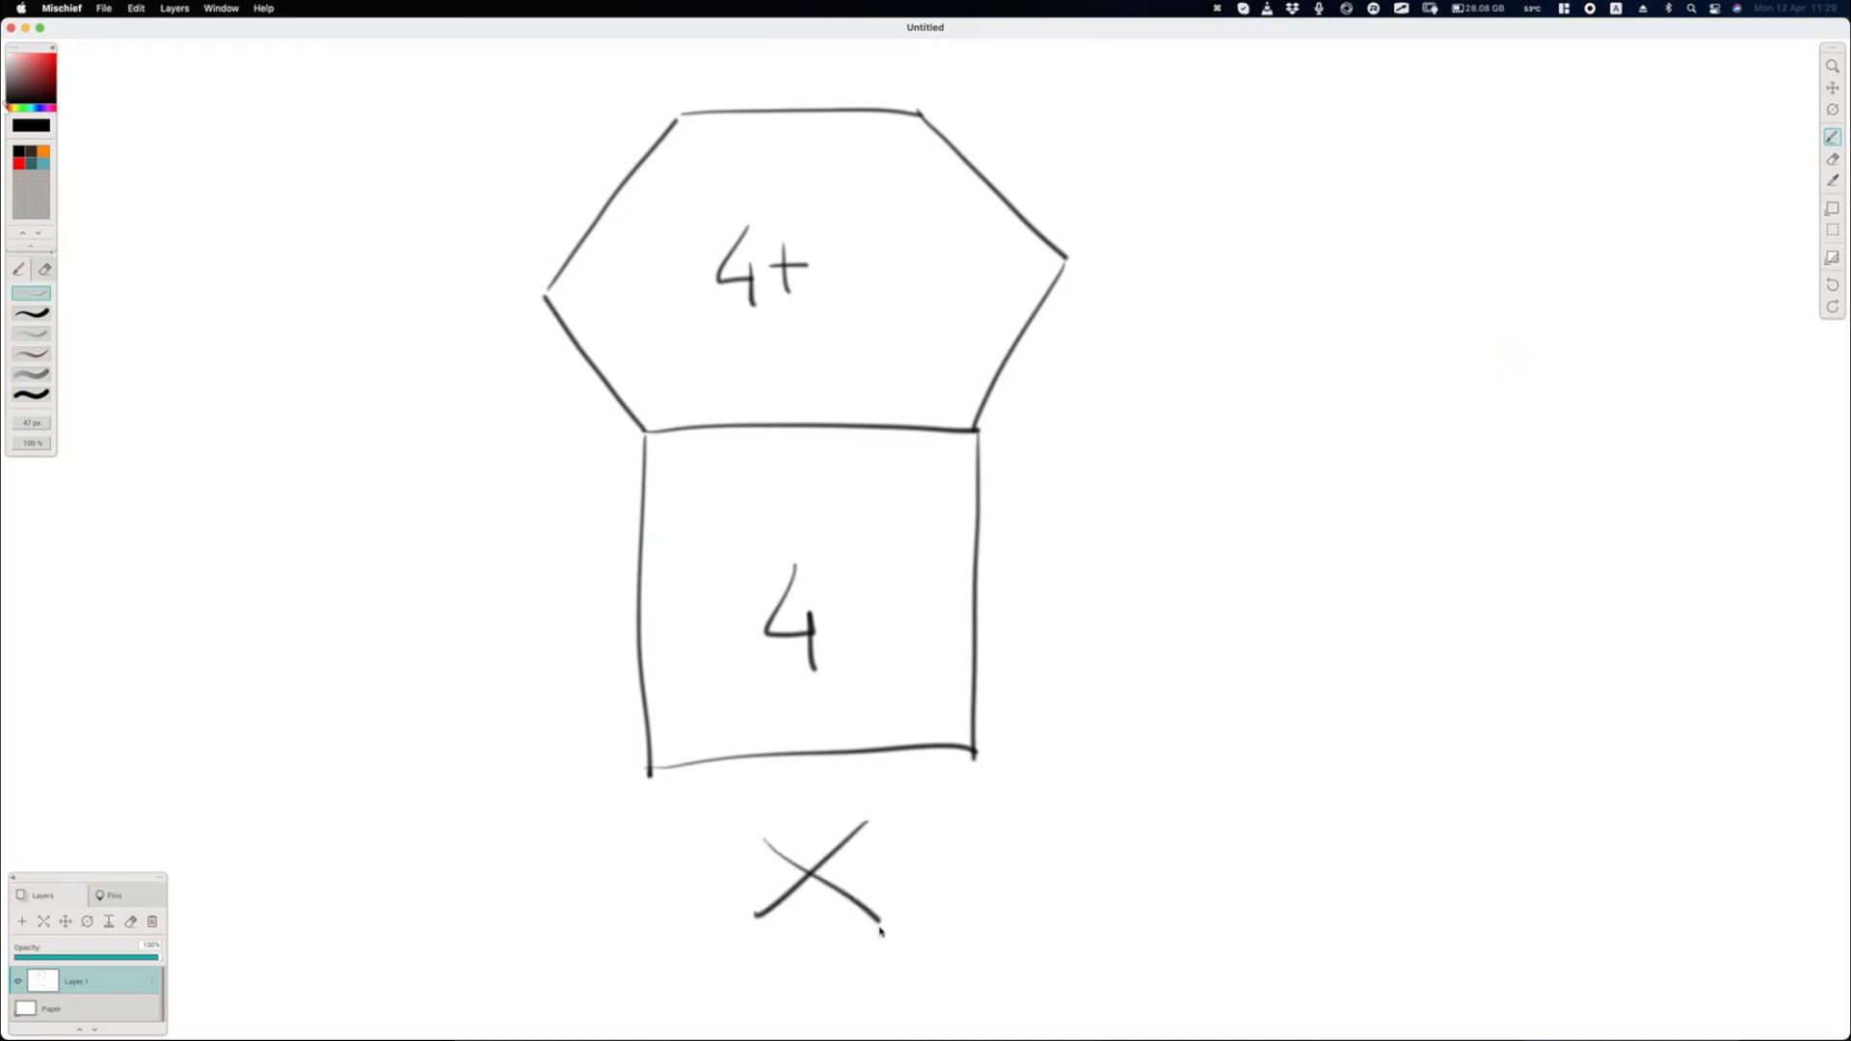
Sketch a second square beside the first combination, with a triangle on its upper edge and a dot at the triangle's apex.
drag(1216, 431, 1519, 419)
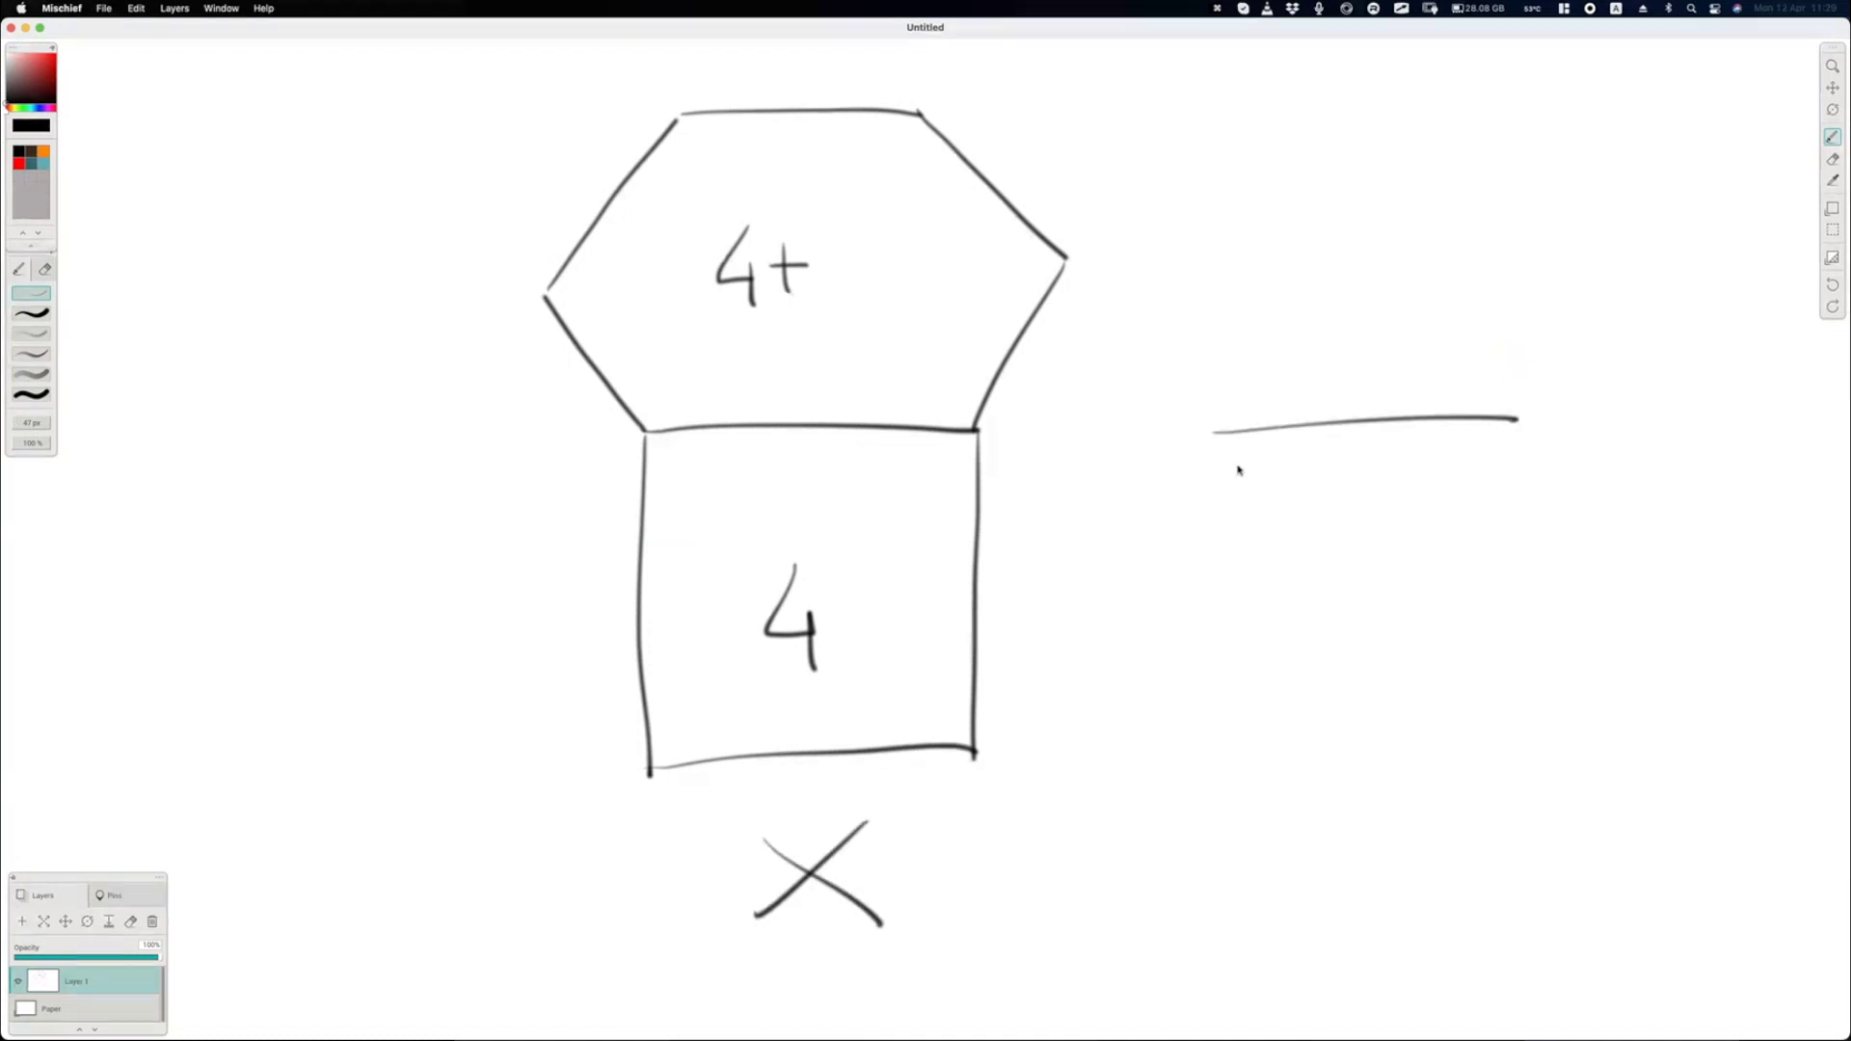
mouse_move(1204, 434)
mouse_down()
mouse_move(1206, 666)
mouse_move(1246, 750)
mouse_move(1533, 716)
mouse_up()
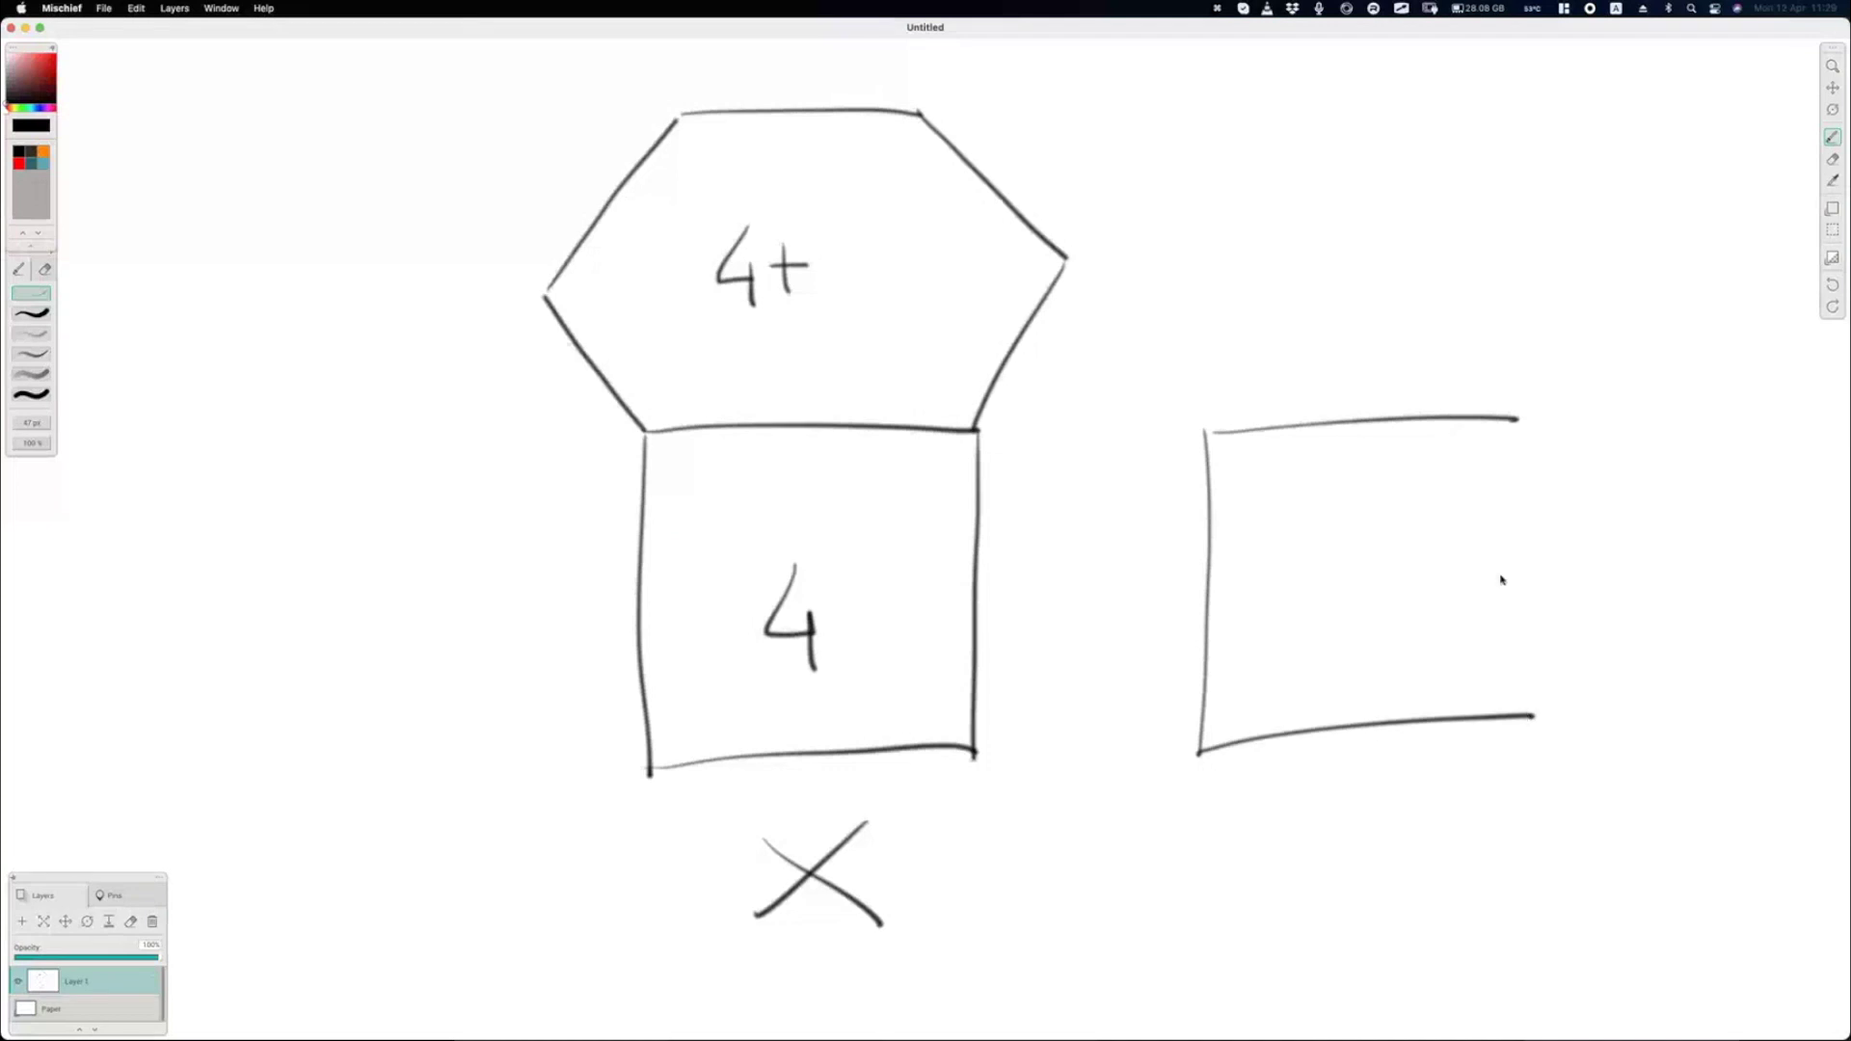
drag(1522, 418, 1523, 716)
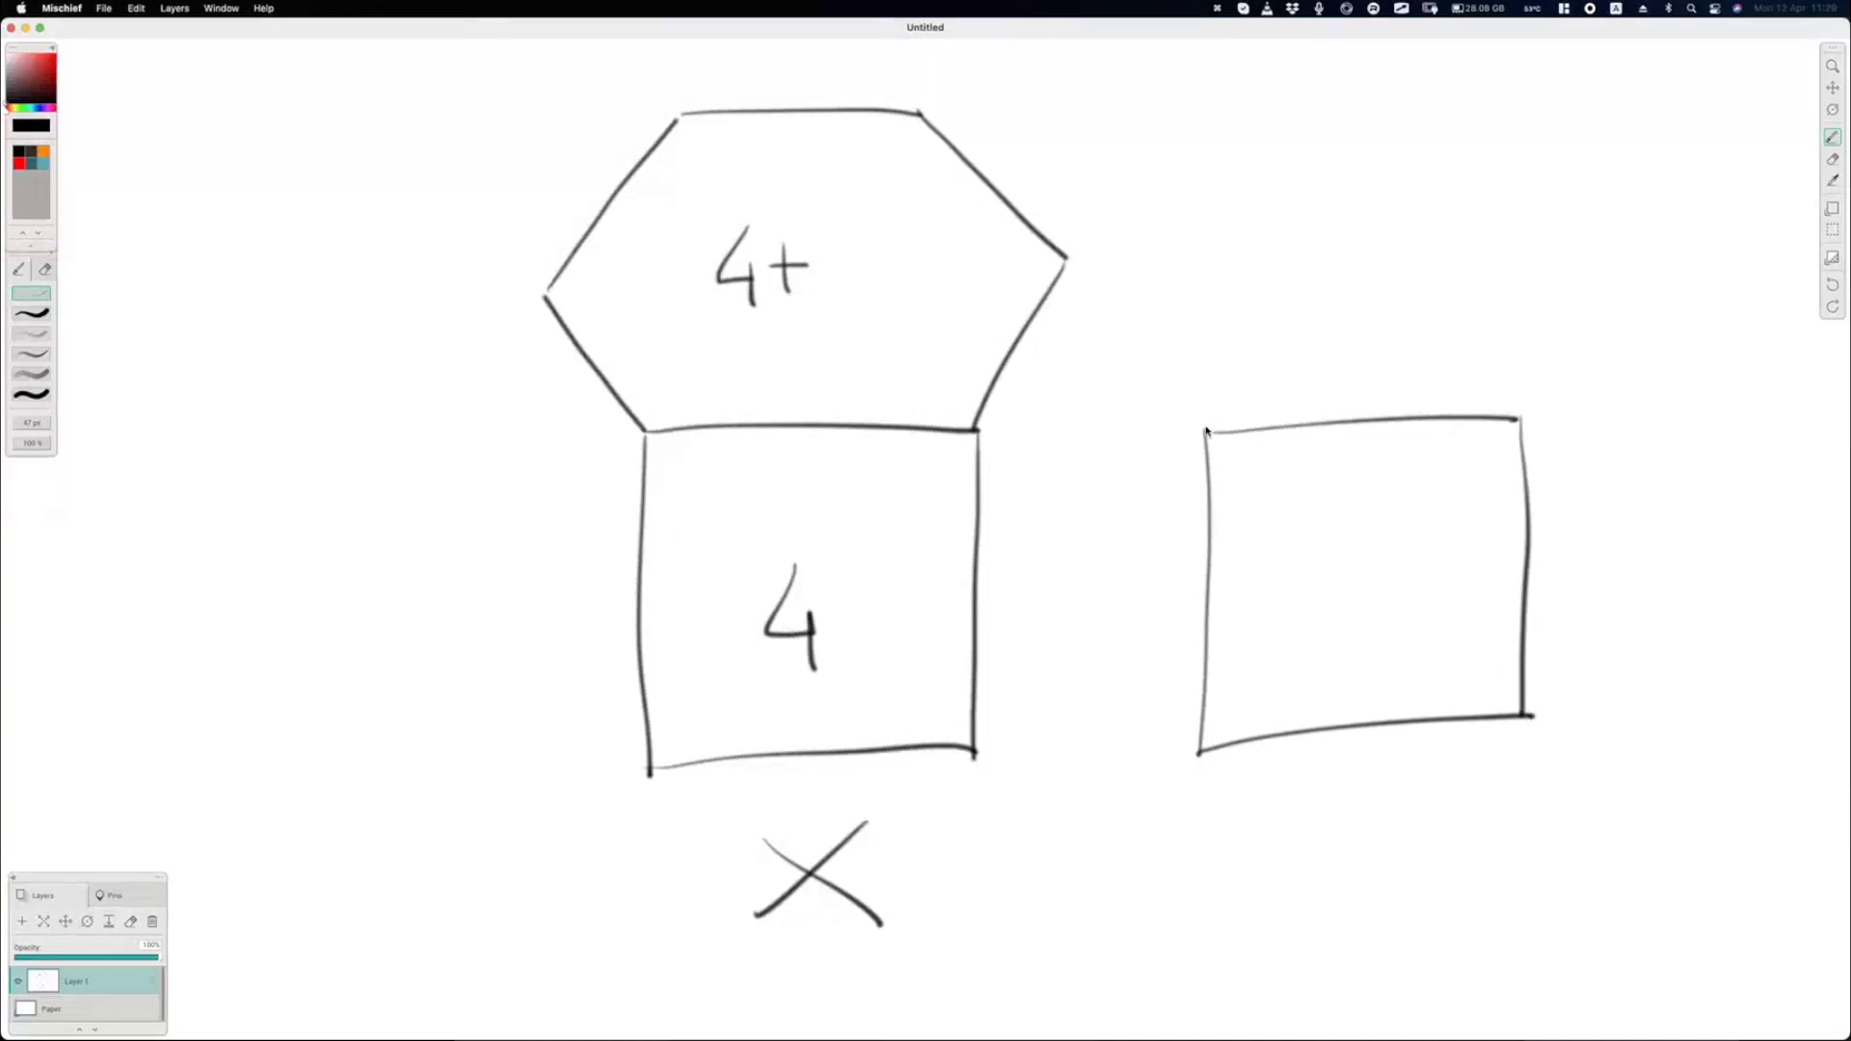
drag(1207, 428, 1320, 138)
drag(1521, 419, 1334, 136)
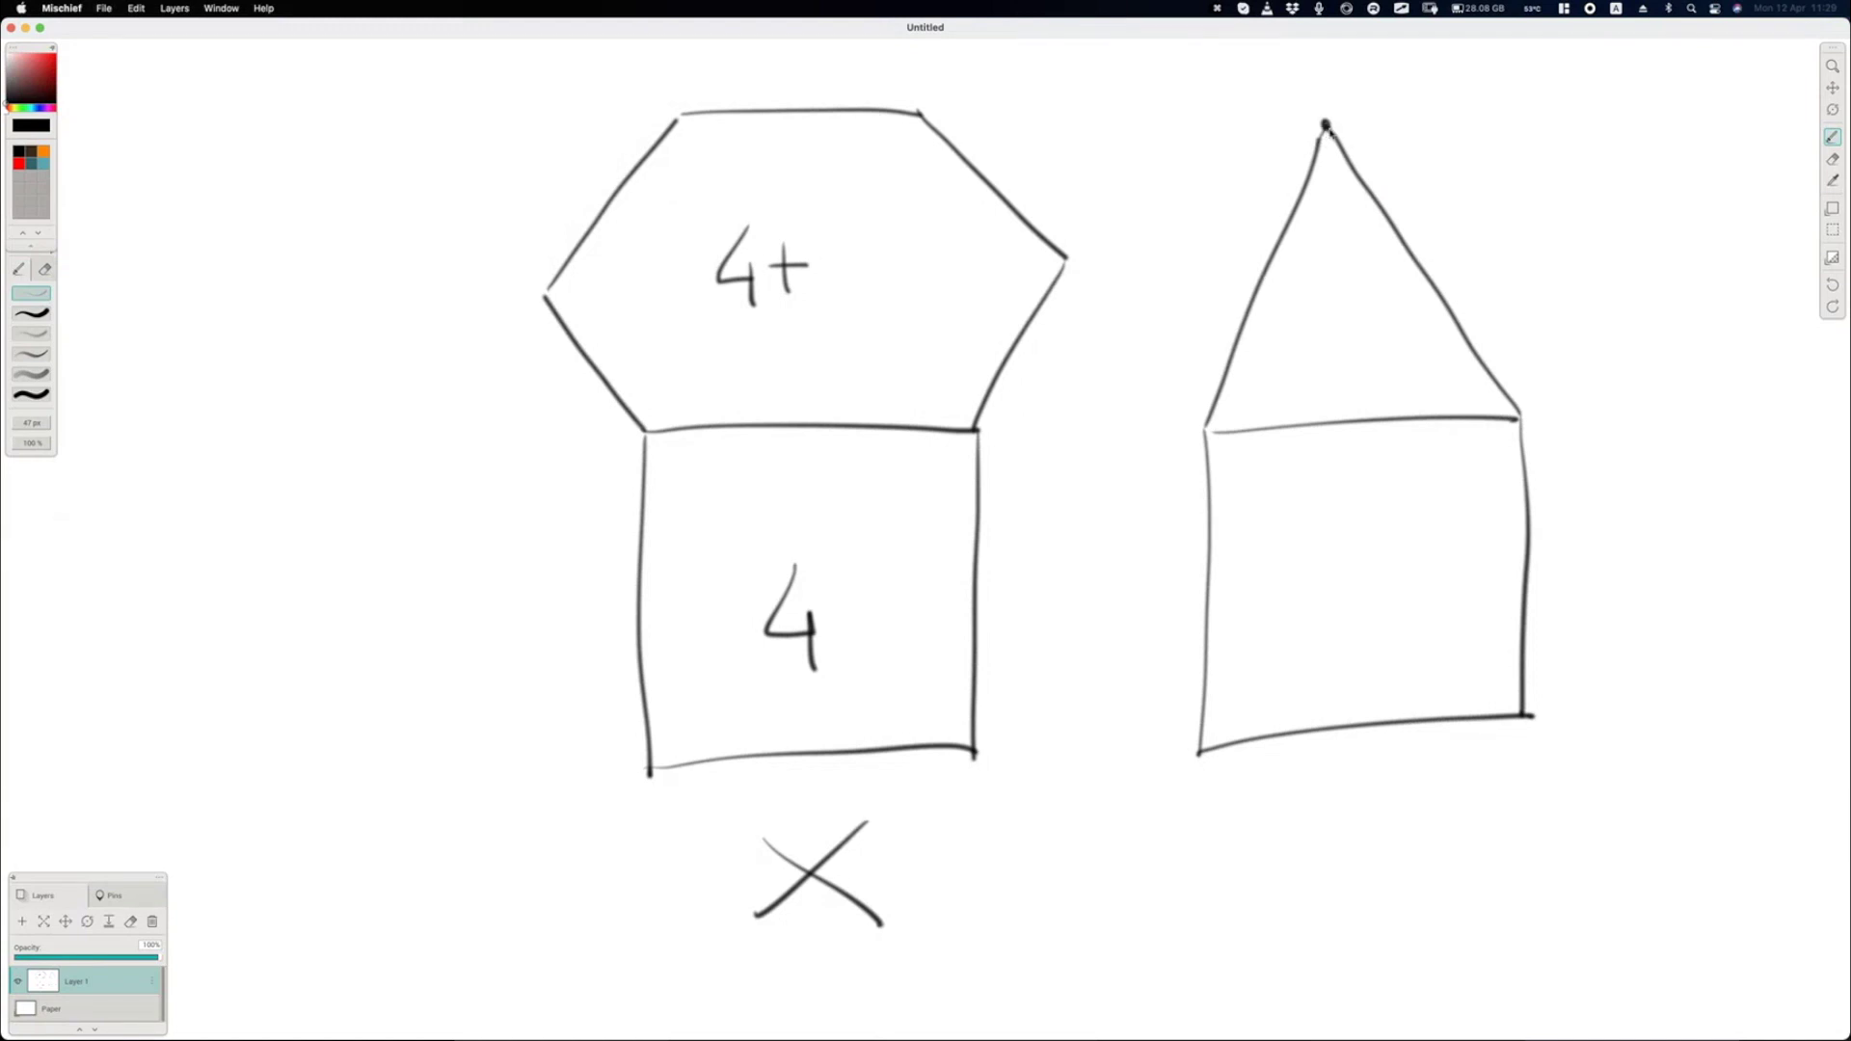
click(1326, 123)
Label the new square "4" and its triangle "3", and add an adjoining triangle labelled "3" on each side of that triangle.
mouse_move(1317, 281)
mouse_down()
mouse_move(1350, 338)
mouse_move(1313, 343)
mouse_up()
drag(1346, 504, 1360, 606)
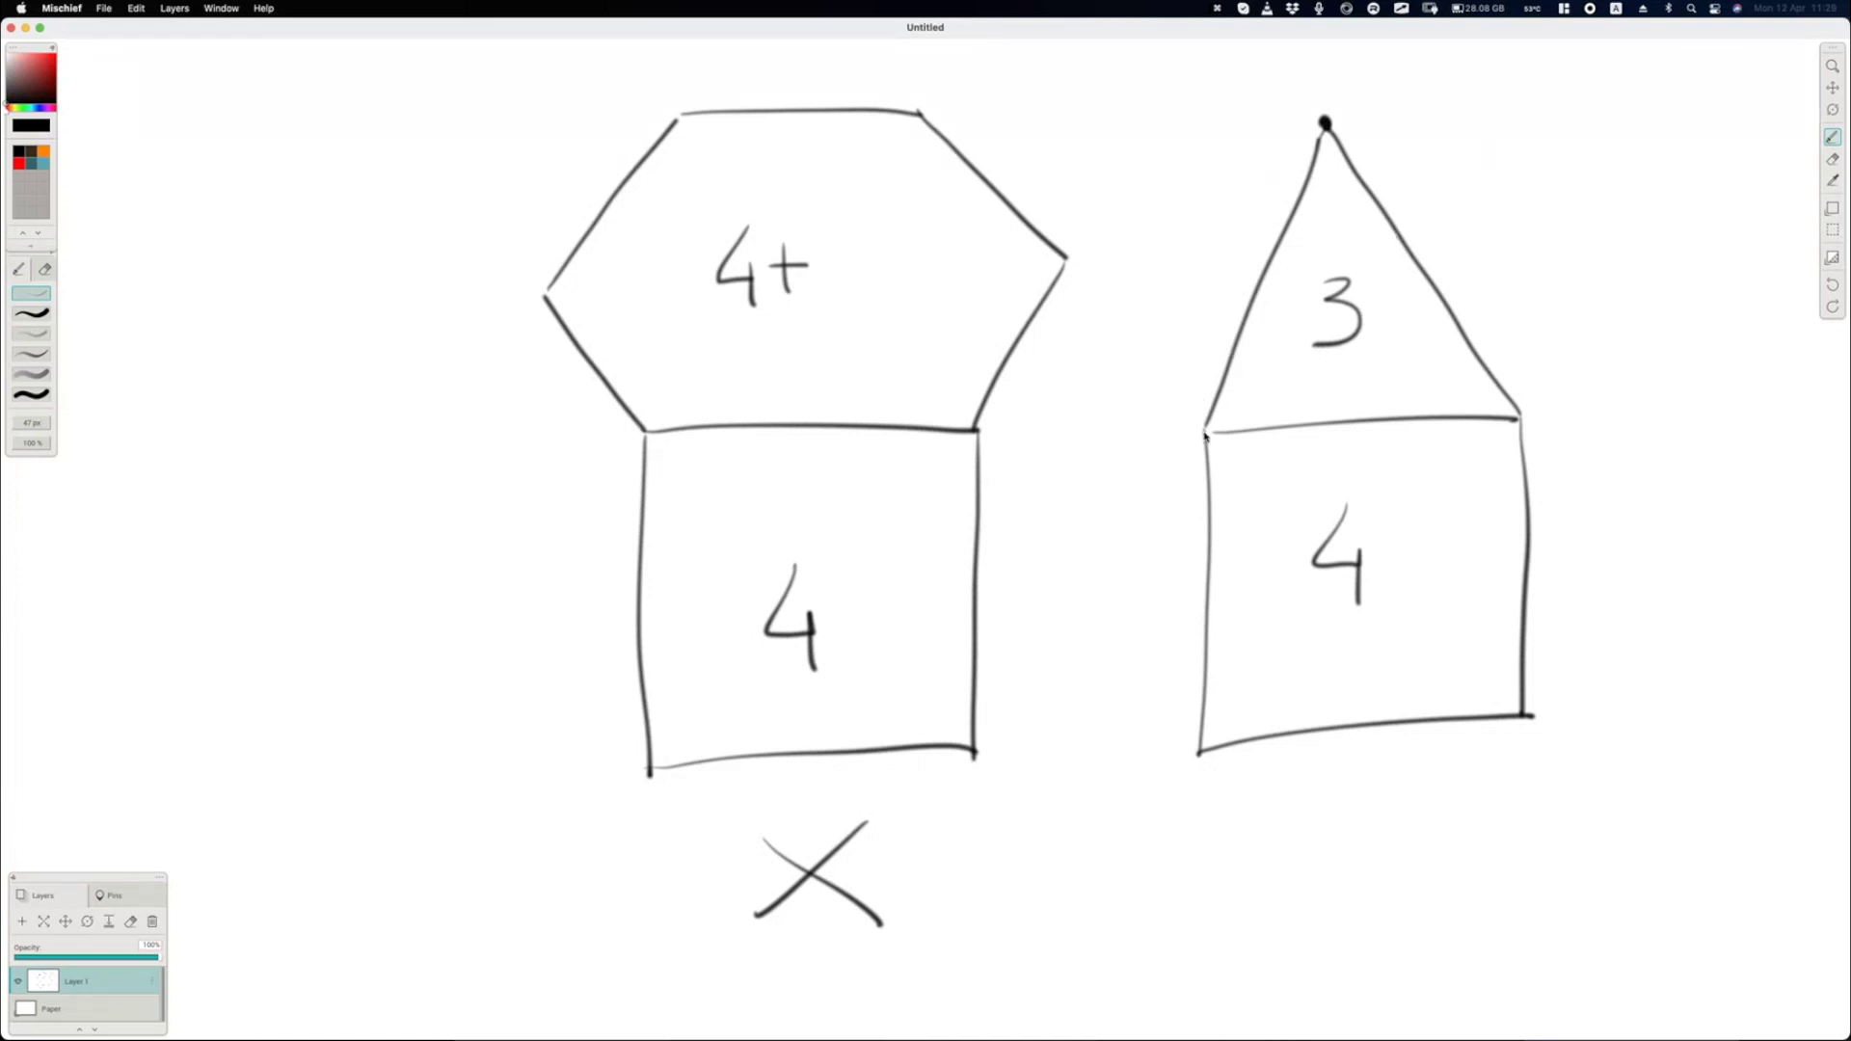
mouse_move(1205, 435)
mouse_down()
mouse_move(1165, 130)
mouse_move(1500, 132)
mouse_move(1520, 419)
mouse_up()
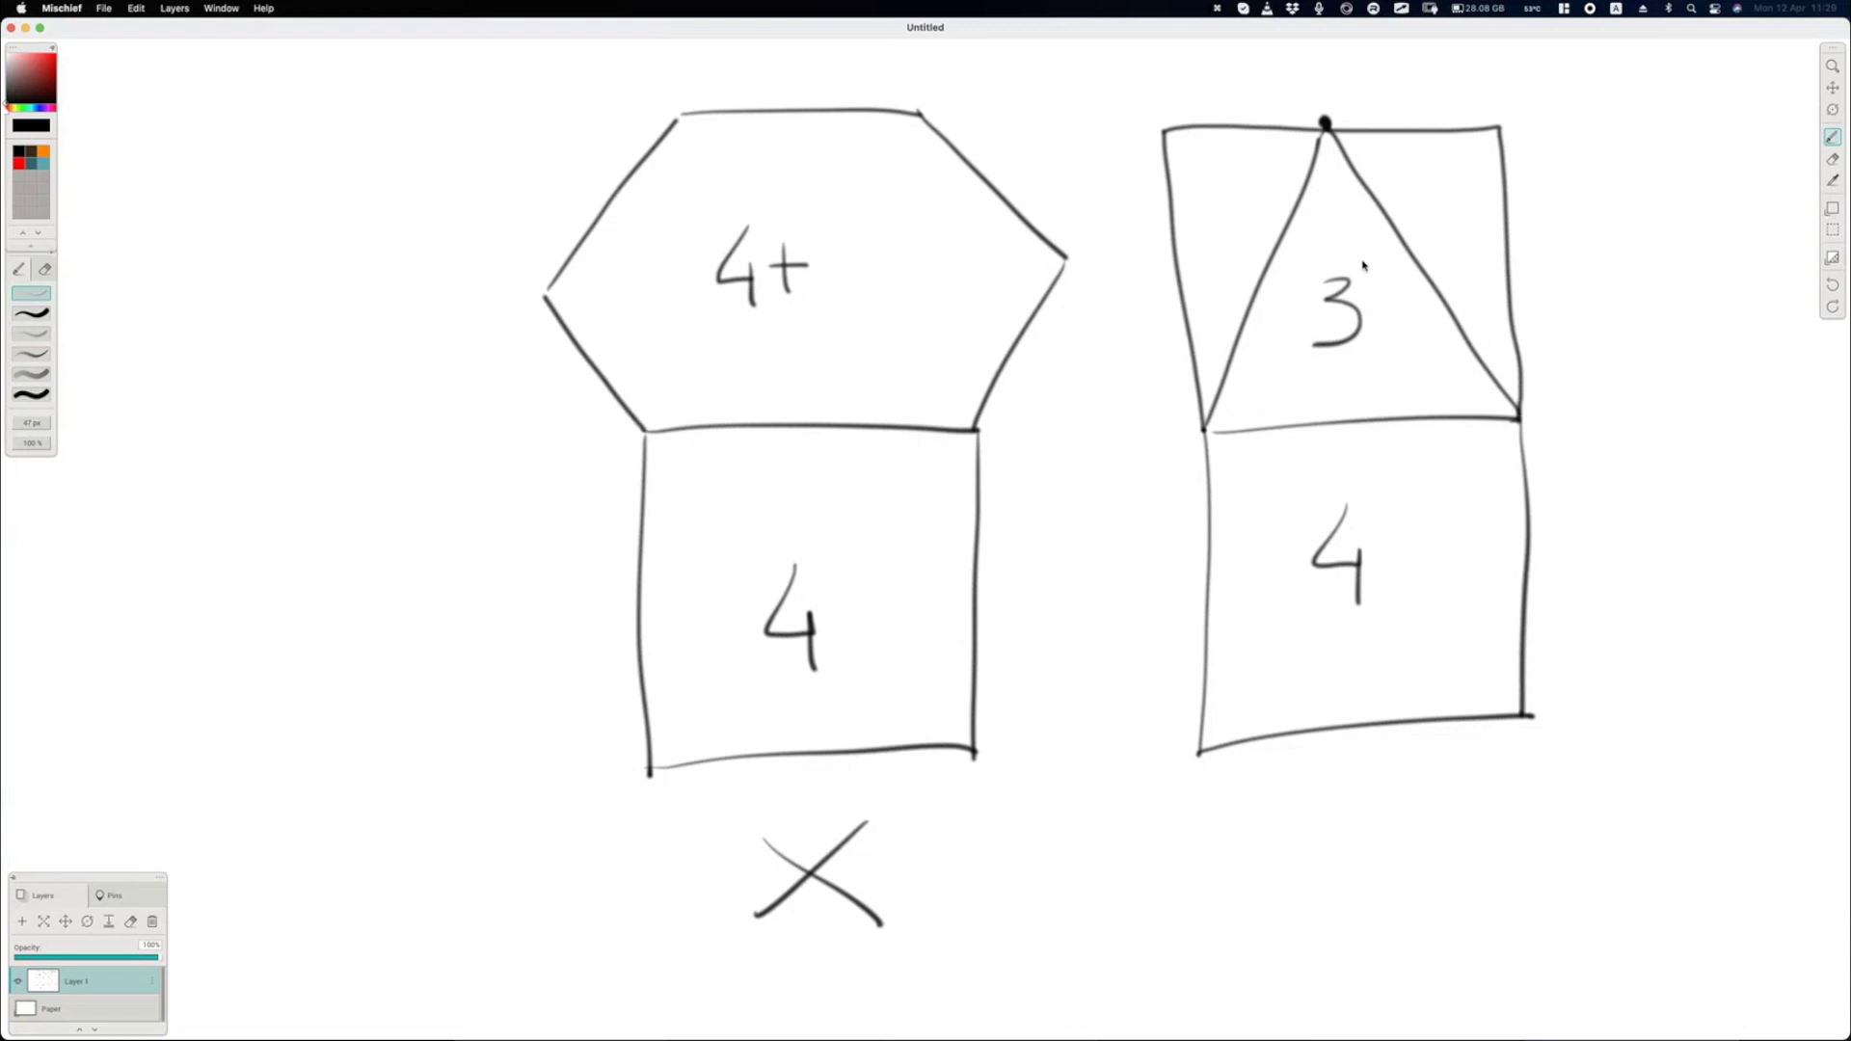
click(1162, 128)
drag(1213, 178, 1213, 220)
mouse_move(1414, 184)
mouse_down()
mouse_move(1448, 199)
mouse_move(1424, 229)
mouse_up()
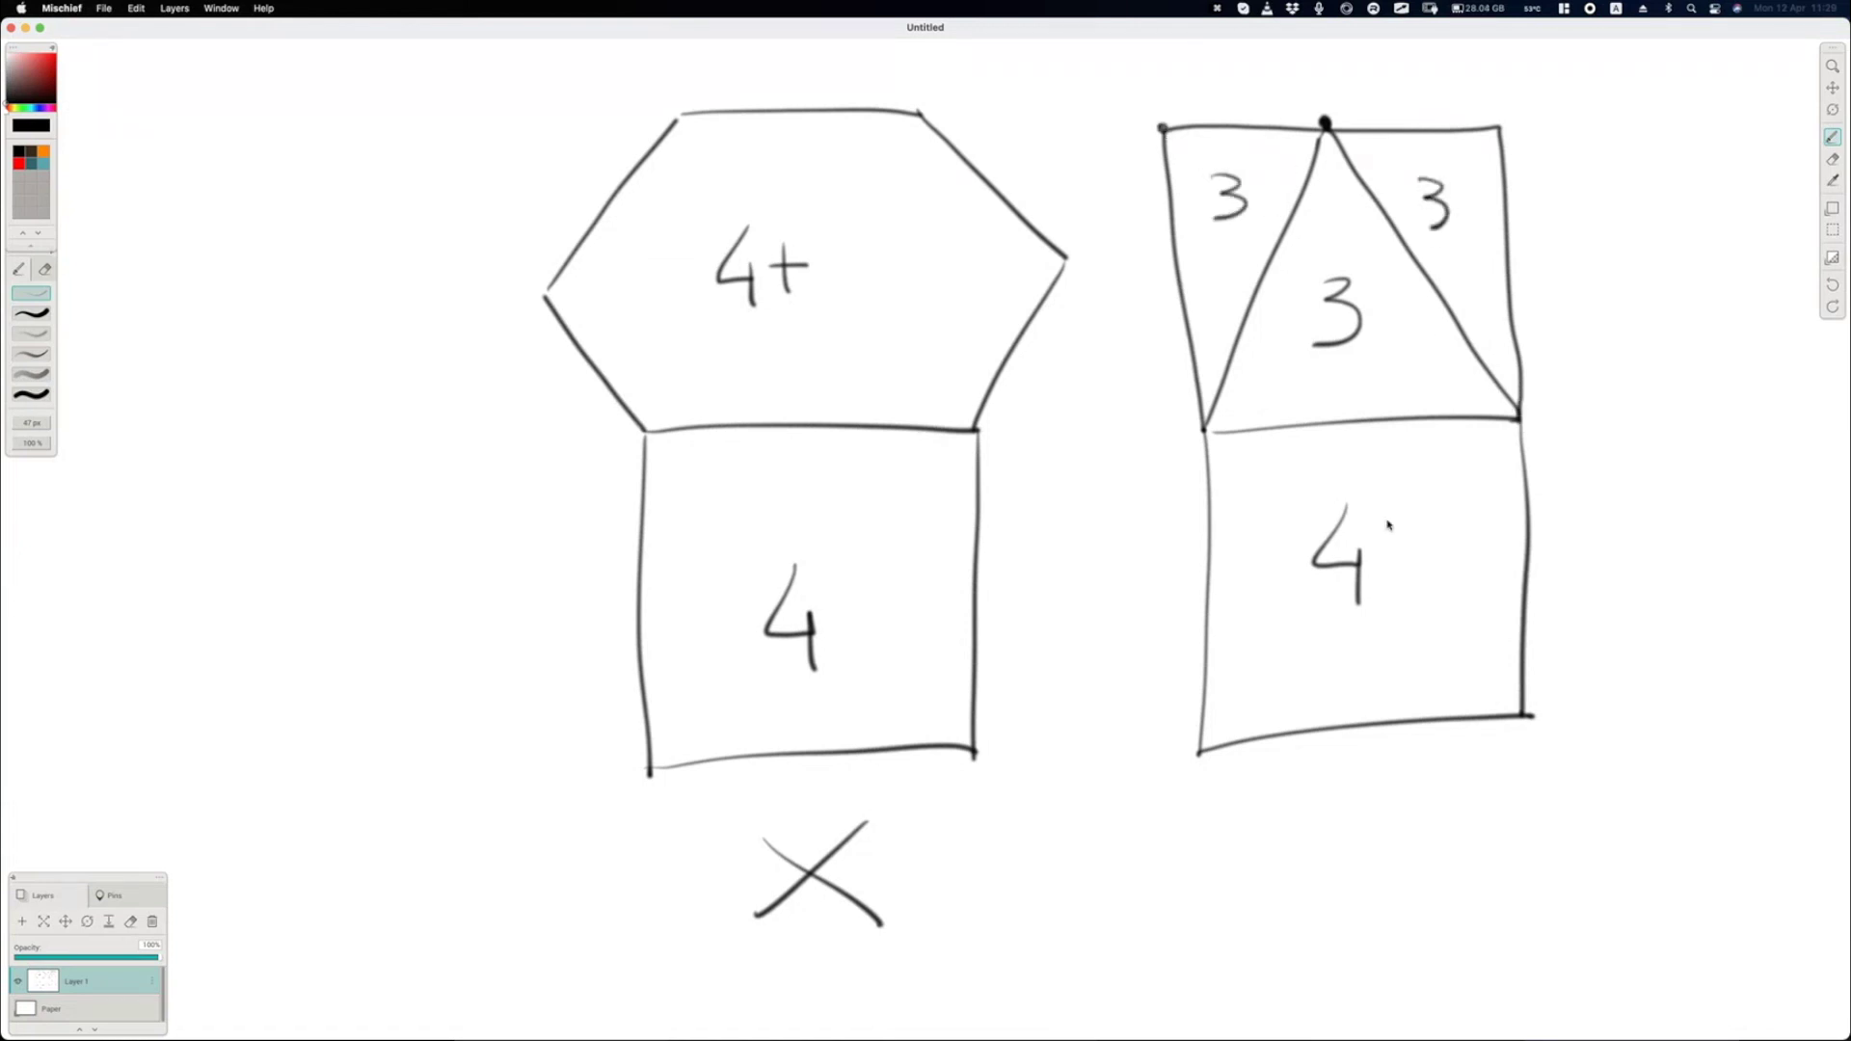
Mark the square-and-triangles combination as valid with a check mark beneath it.
key(space)
drag(1393, 695, 1058, 681)
mouse_move(958, 804)
mouse_down()
mouse_move(1012, 808)
mouse_move(1033, 750)
mouse_up()
key(space)
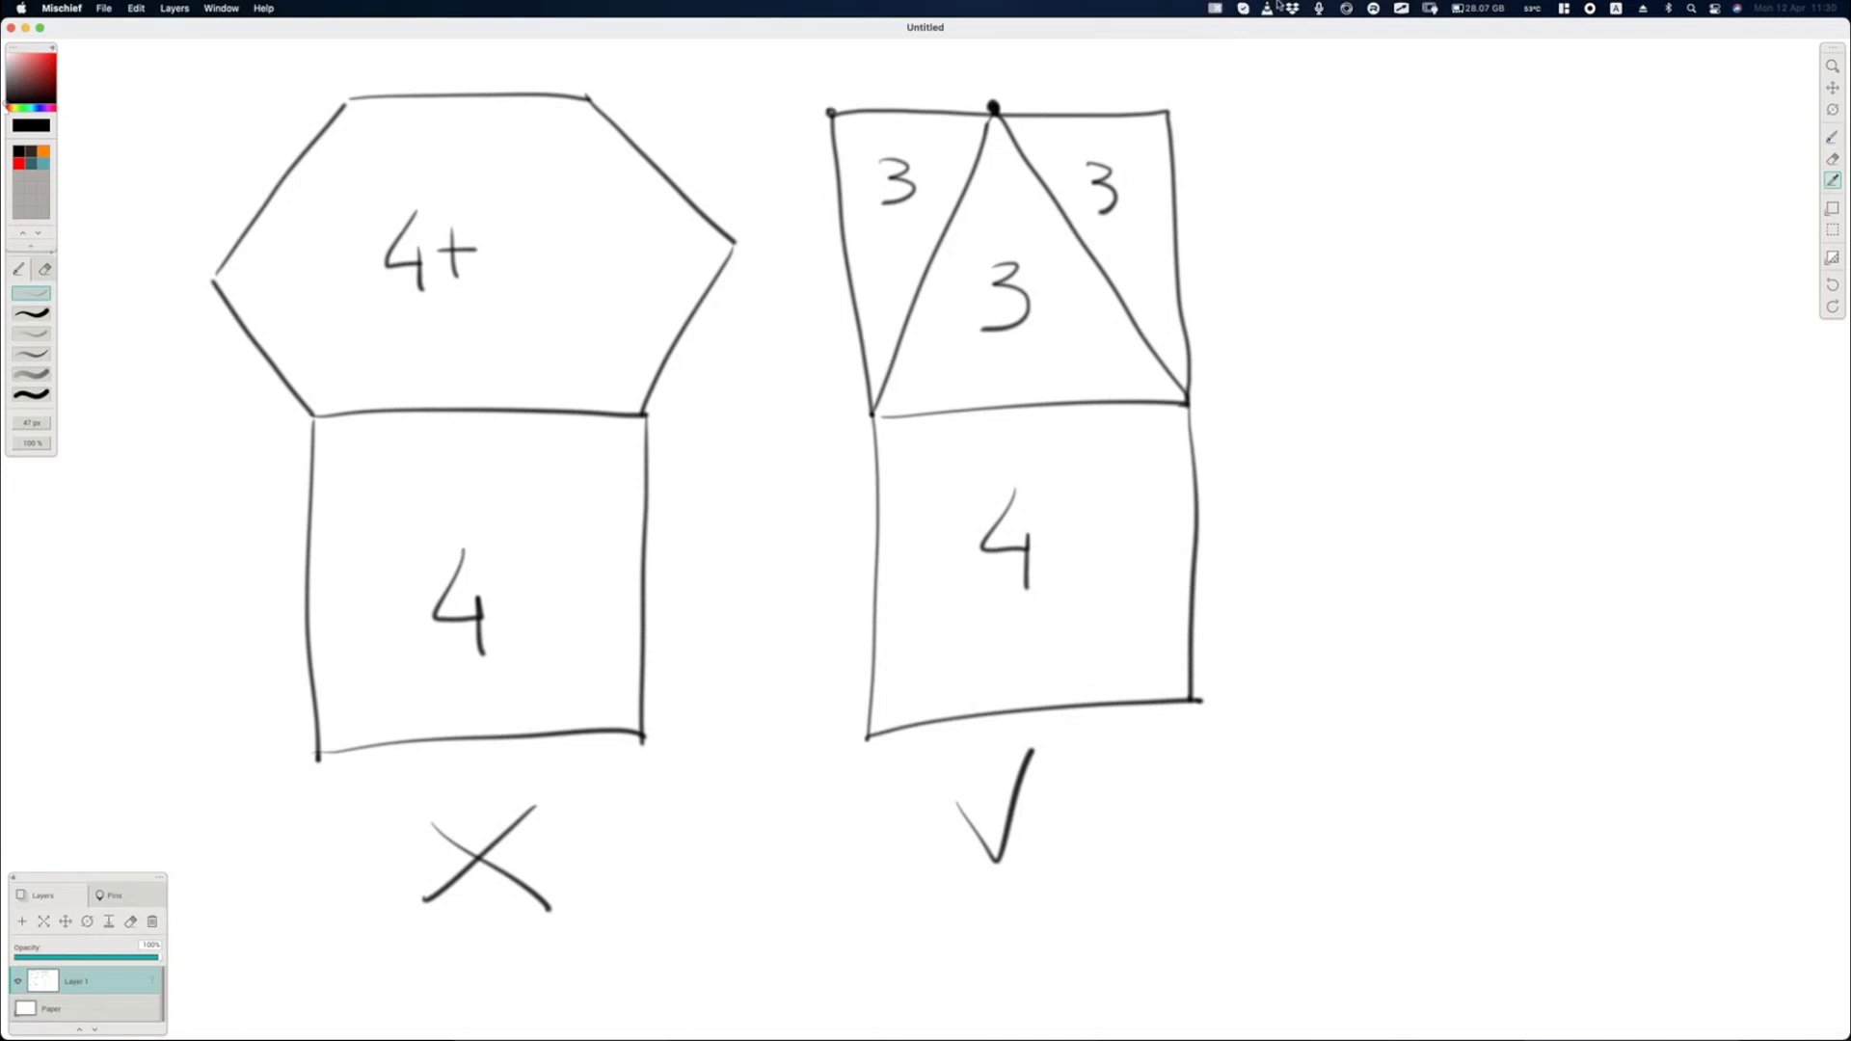
Write "MESHFLOW" beneath the X and check marks of the two polygon combinations.
key(space)
drag(697, 650, 1005, 351)
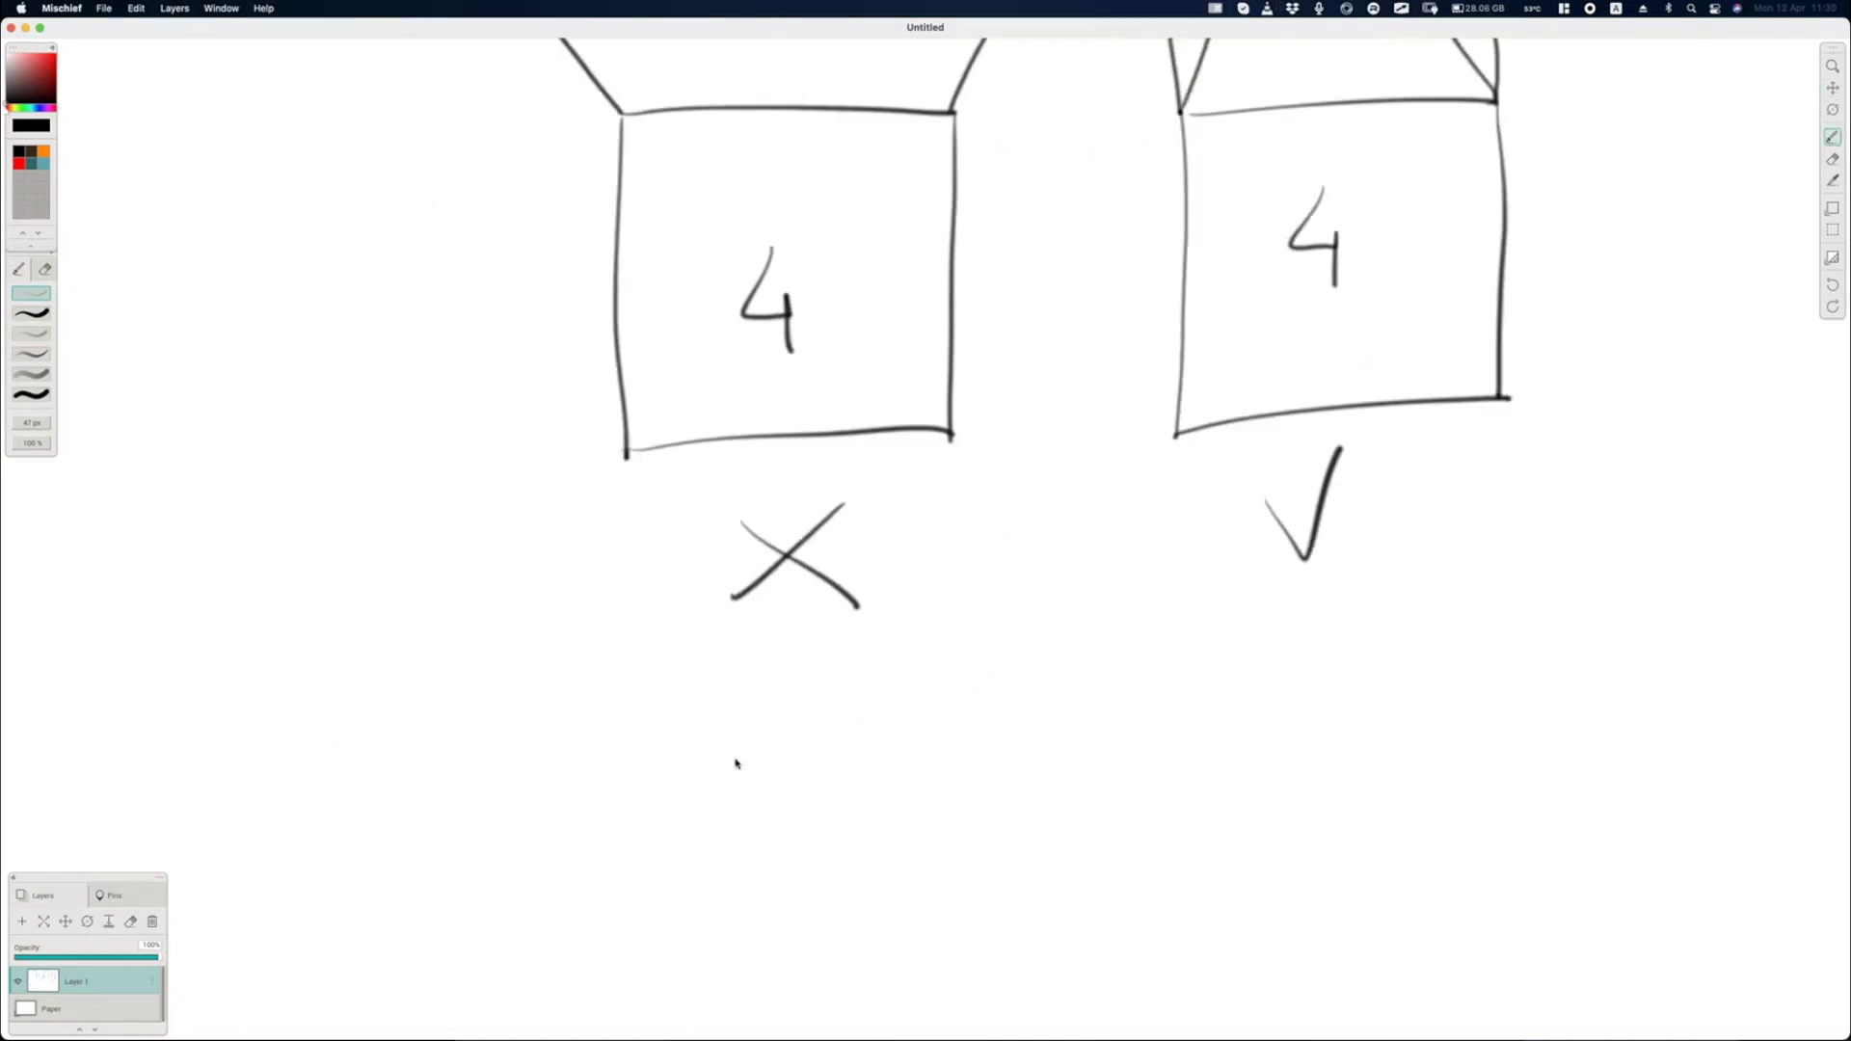
drag(739, 765, 822, 756)
mouse_move(841, 692)
mouse_down()
mouse_move(879, 758)
mouse_move(903, 686)
mouse_move(889, 716)
mouse_up()
mouse_move(933, 681)
mouse_down()
mouse_move(971, 760)
mouse_move(907, 766)
mouse_move(997, 721)
mouse_move(998, 757)
mouse_up()
drag(1024, 682, 1045, 760)
mouse_move(1021, 680)
mouse_down()
mouse_move(1068, 678)
mouse_move(1066, 714)
mouse_up()
mouse_move(1091, 683)
mouse_down()
mouse_move(1133, 737)
mouse_move(1180, 673)
mouse_move(1241, 709)
mouse_move(1265, 648)
mouse_up()
Annotate the invalid combination with "N:" and a check mark beside its square, and "N: ~" beside its six-sided polygon.
key(space)
mouse_move(1196, 279)
mouse_down()
mouse_move(1070, 505)
mouse_move(1070, 552)
mouse_up()
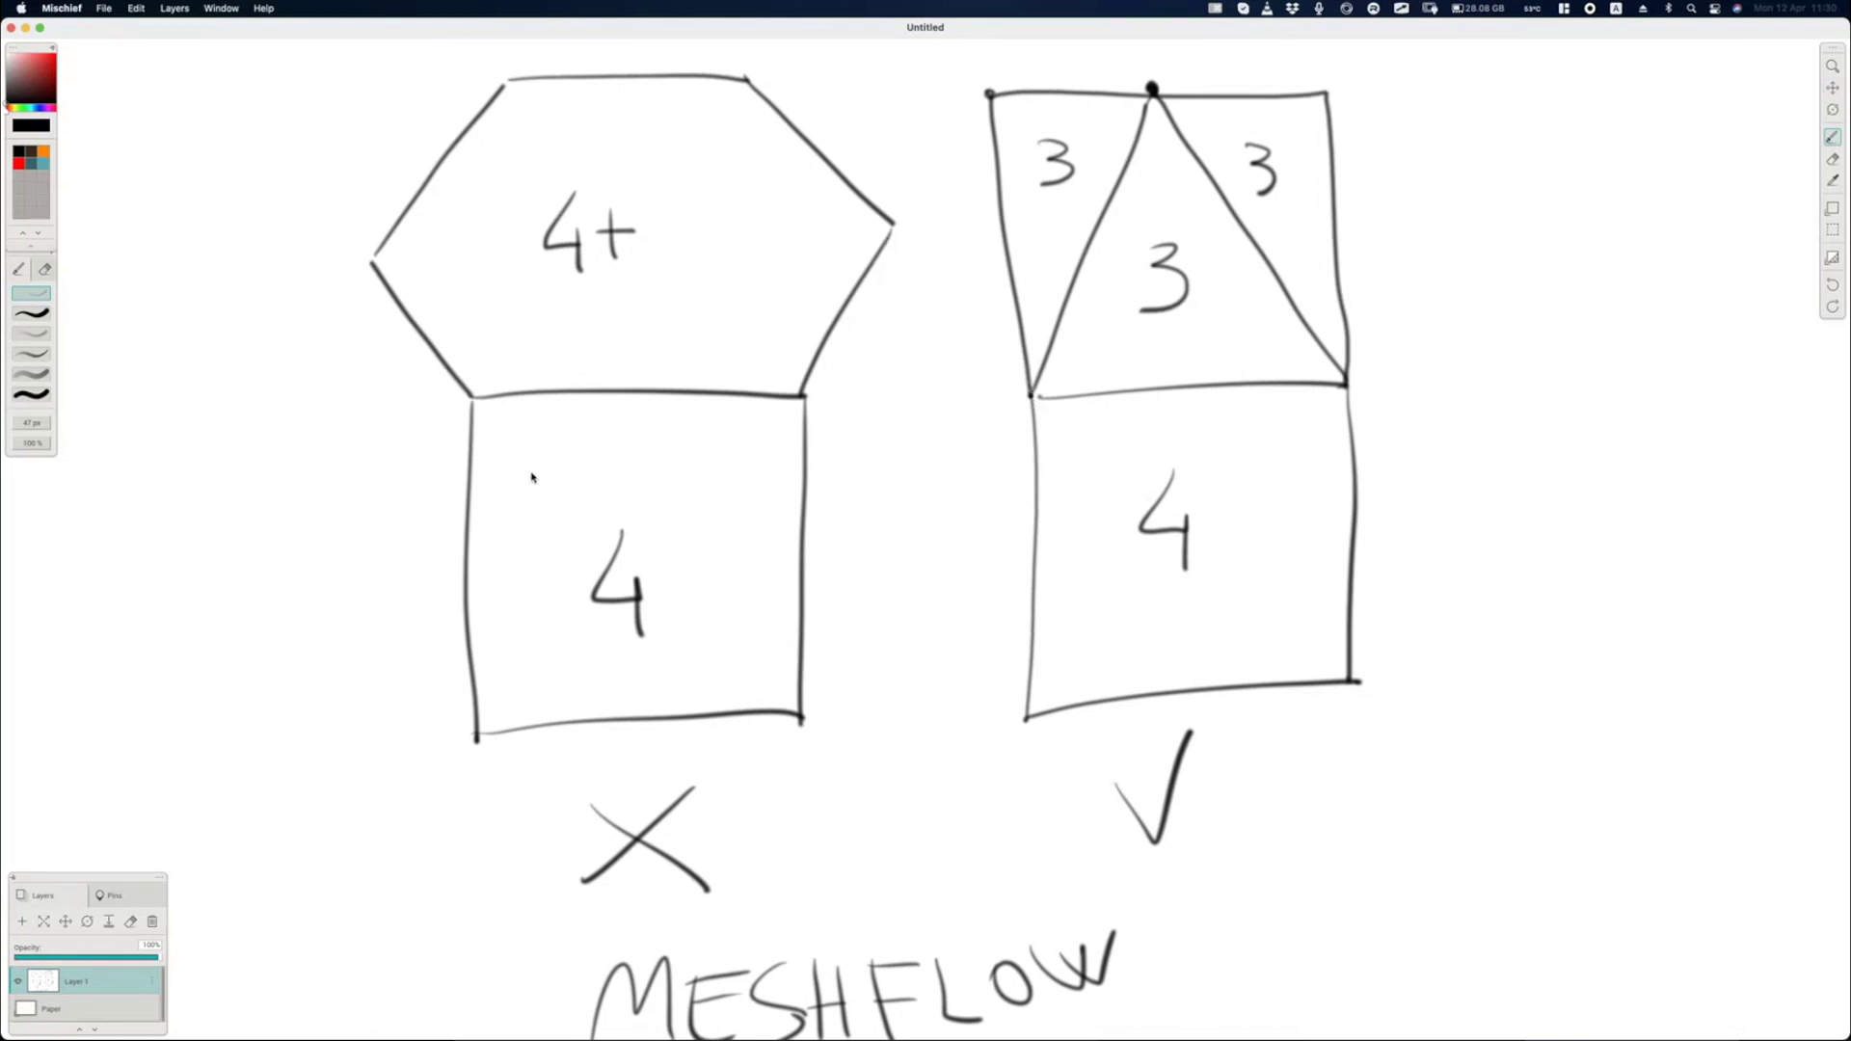
key(space)
drag(326, 525, 674, 549)
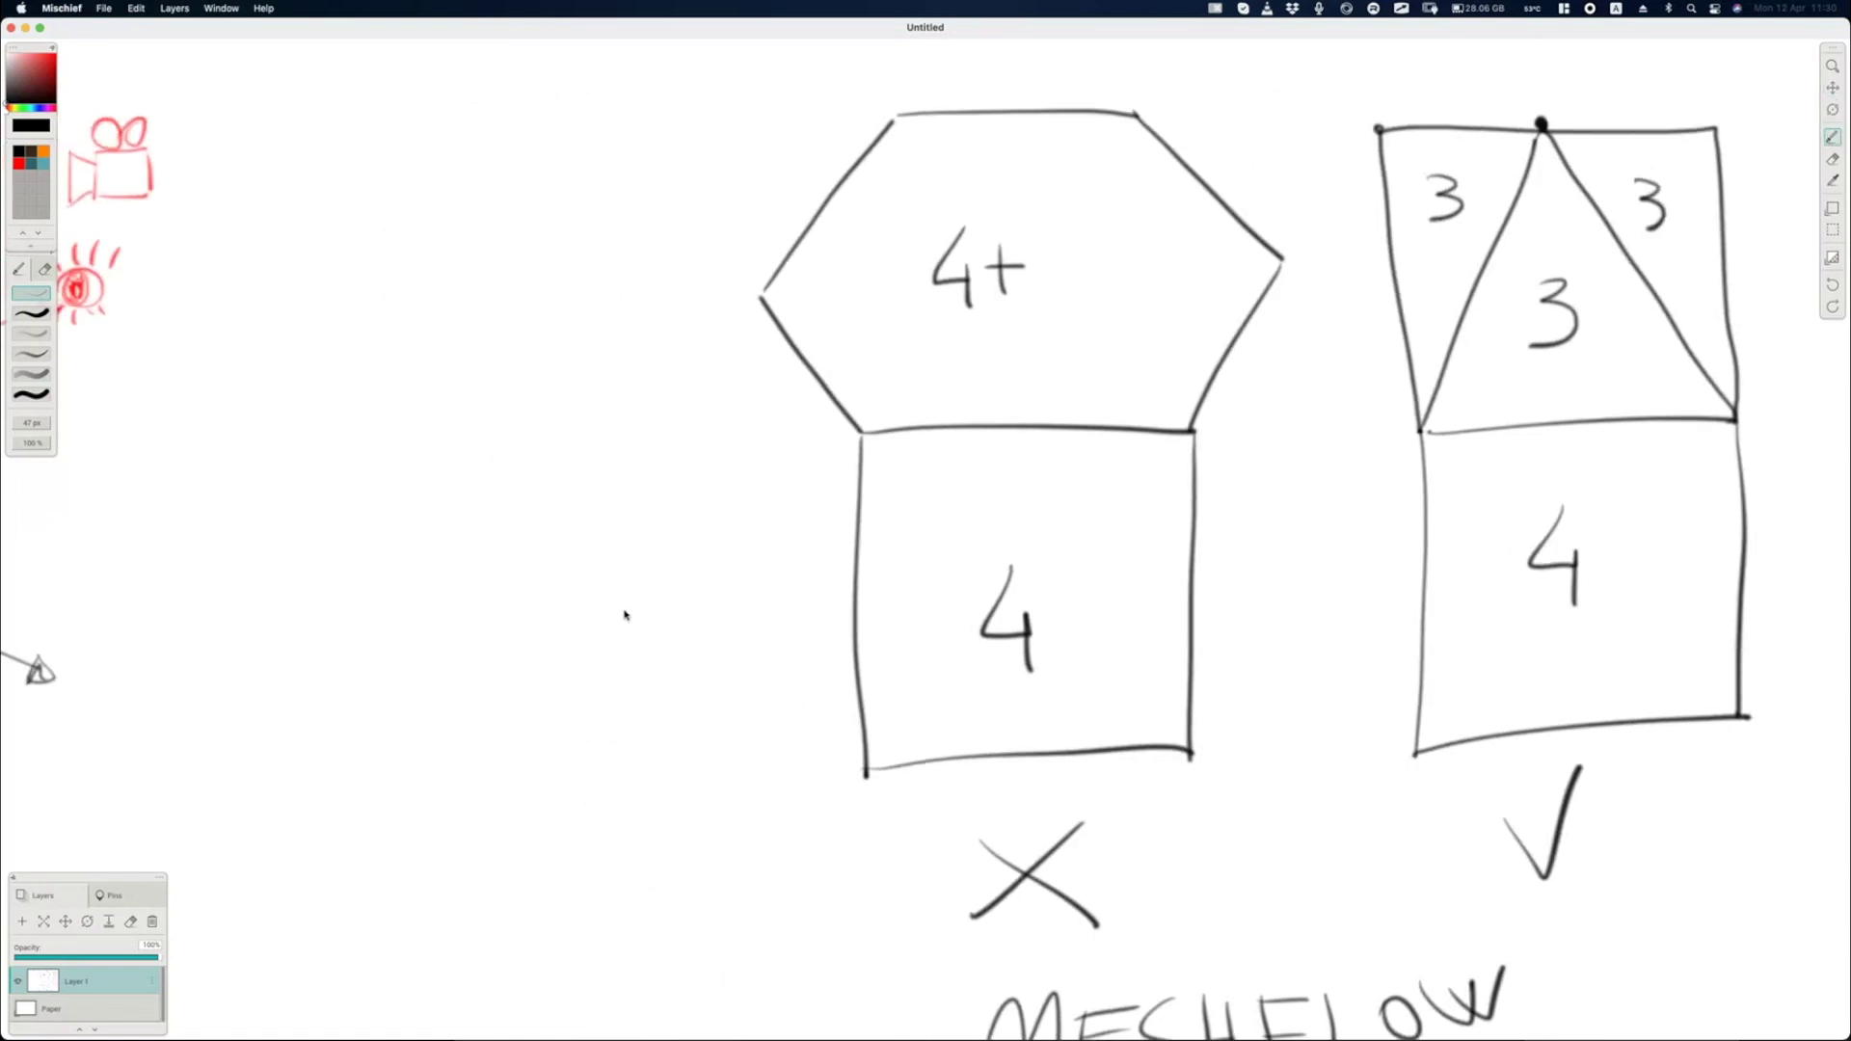
mouse_move(614, 622)
mouse_down()
mouse_move(617, 564)
mouse_move(718, 583)
mouse_move(733, 546)
mouse_up()
click(666, 611)
click(664, 596)
mouse_move(555, 312)
mouse_down()
mouse_move(596, 306)
mouse_move(602, 253)
mouse_move(690, 294)
mouse_move(714, 260)
mouse_up()
click(622, 309)
click(618, 282)
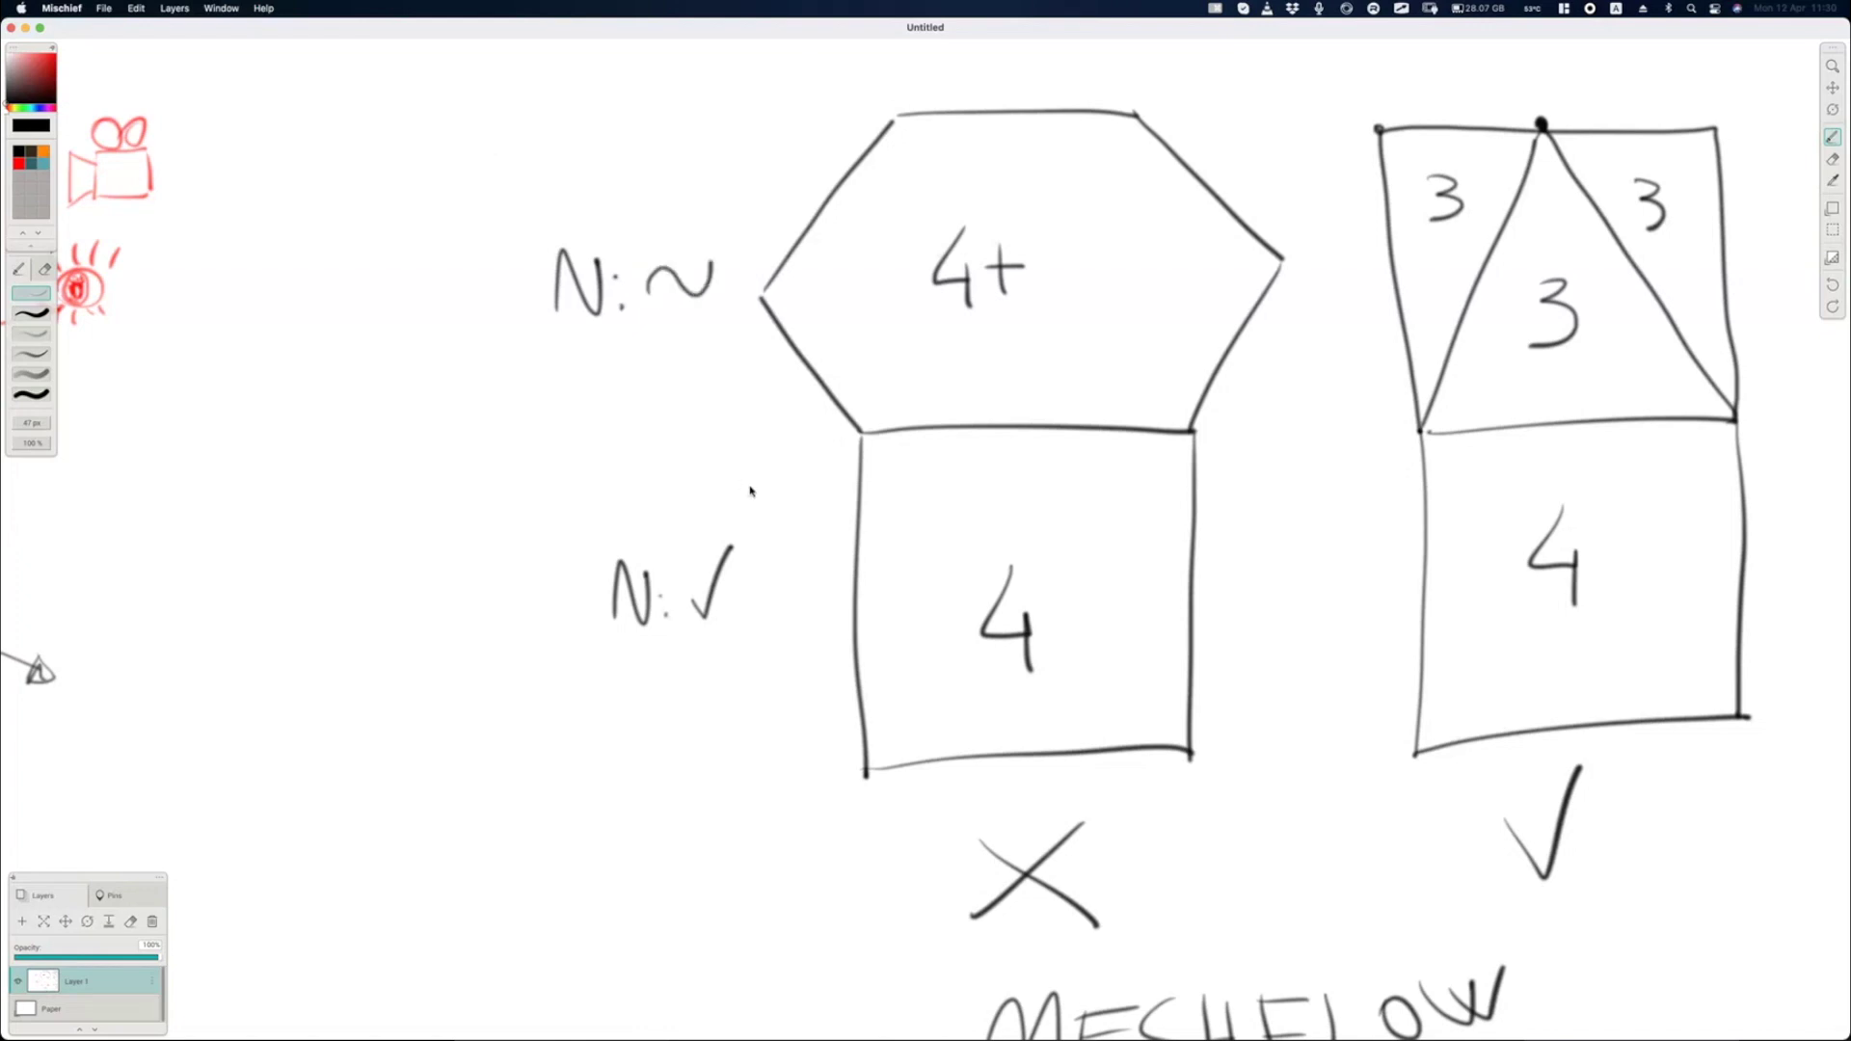
Annotate the valid combination with "N:" and a check mark beside both its square and its triangles.
key(space)
drag(1490, 460, 806, 455)
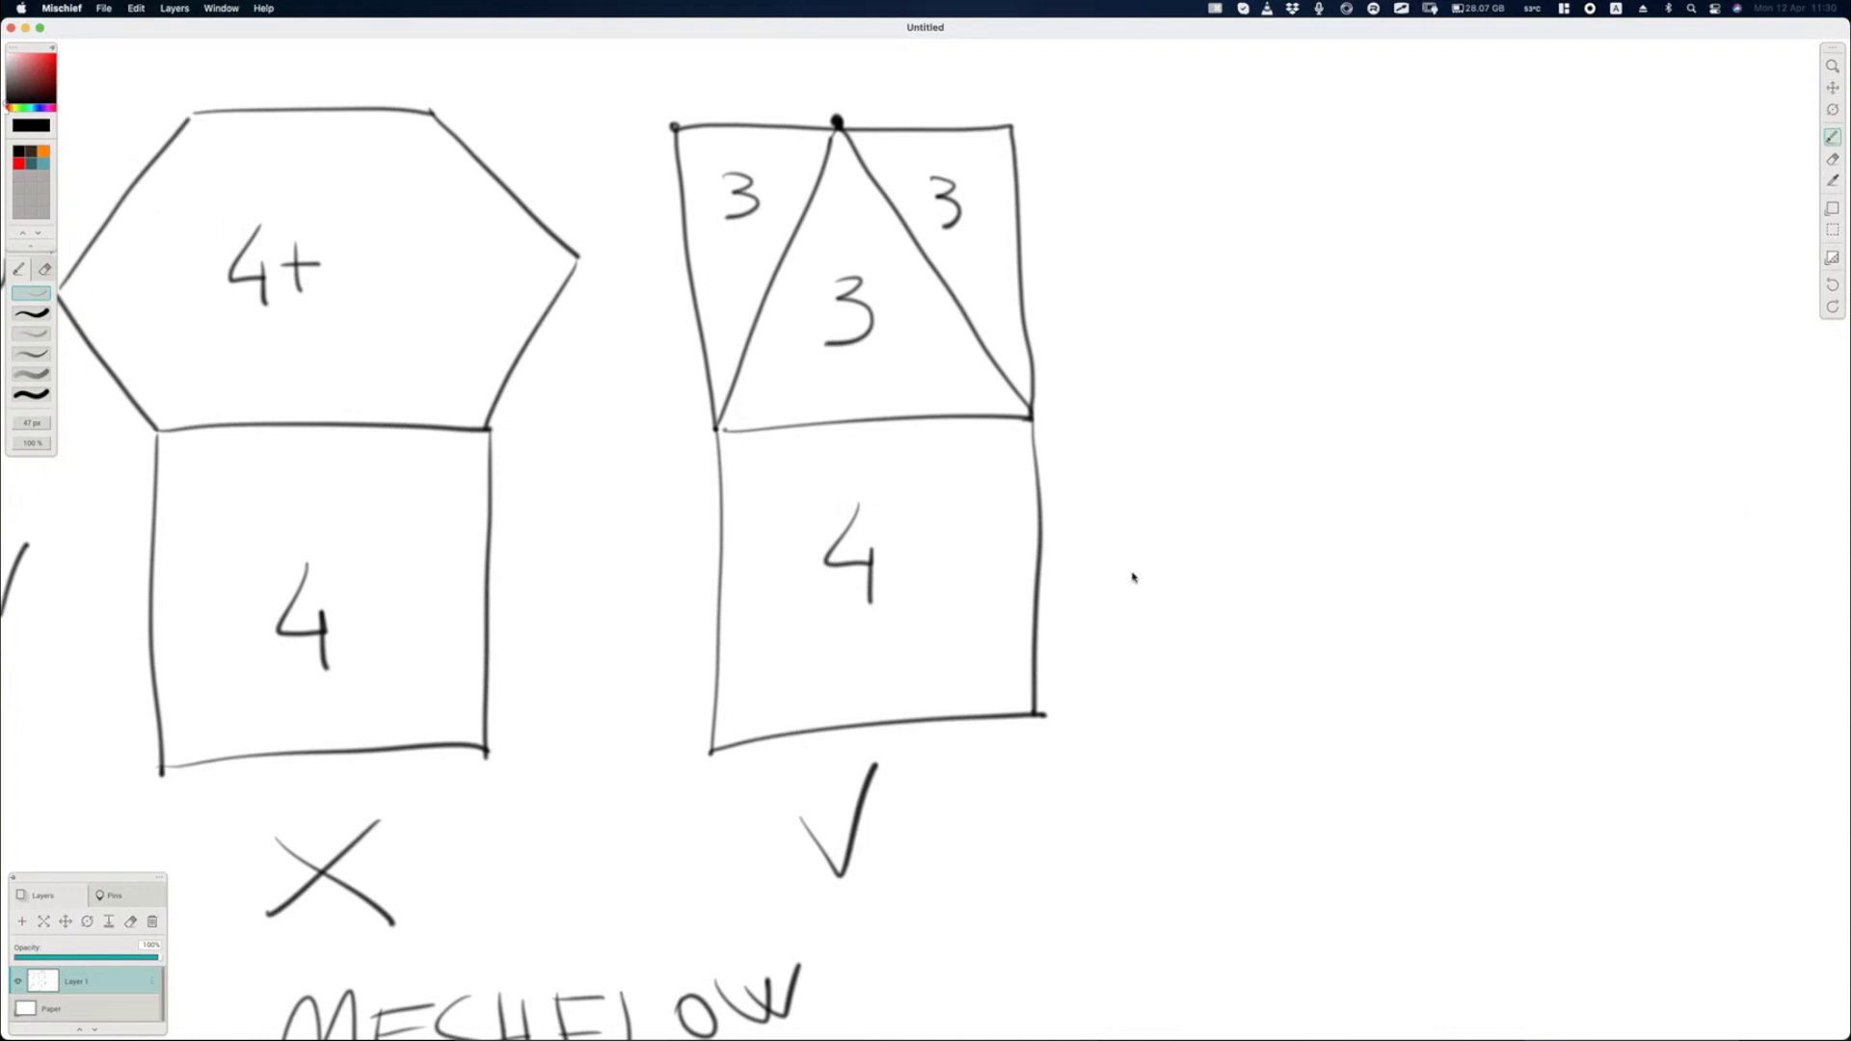
mouse_move(1136, 596)
mouse_down()
mouse_move(1176, 584)
mouse_move(1180, 536)
mouse_move(1269, 483)
mouse_up()
click(1206, 597)
click(1205, 564)
mouse_move(1093, 301)
mouse_down()
mouse_move(1094, 241)
mouse_move(1234, 179)
mouse_up()
click(1149, 294)
click(1154, 271)
key(space)
mouse_move(659, 424)
mouse_down()
mouse_move(1103, 351)
mouse_move(1091, 380)
mouse_up()
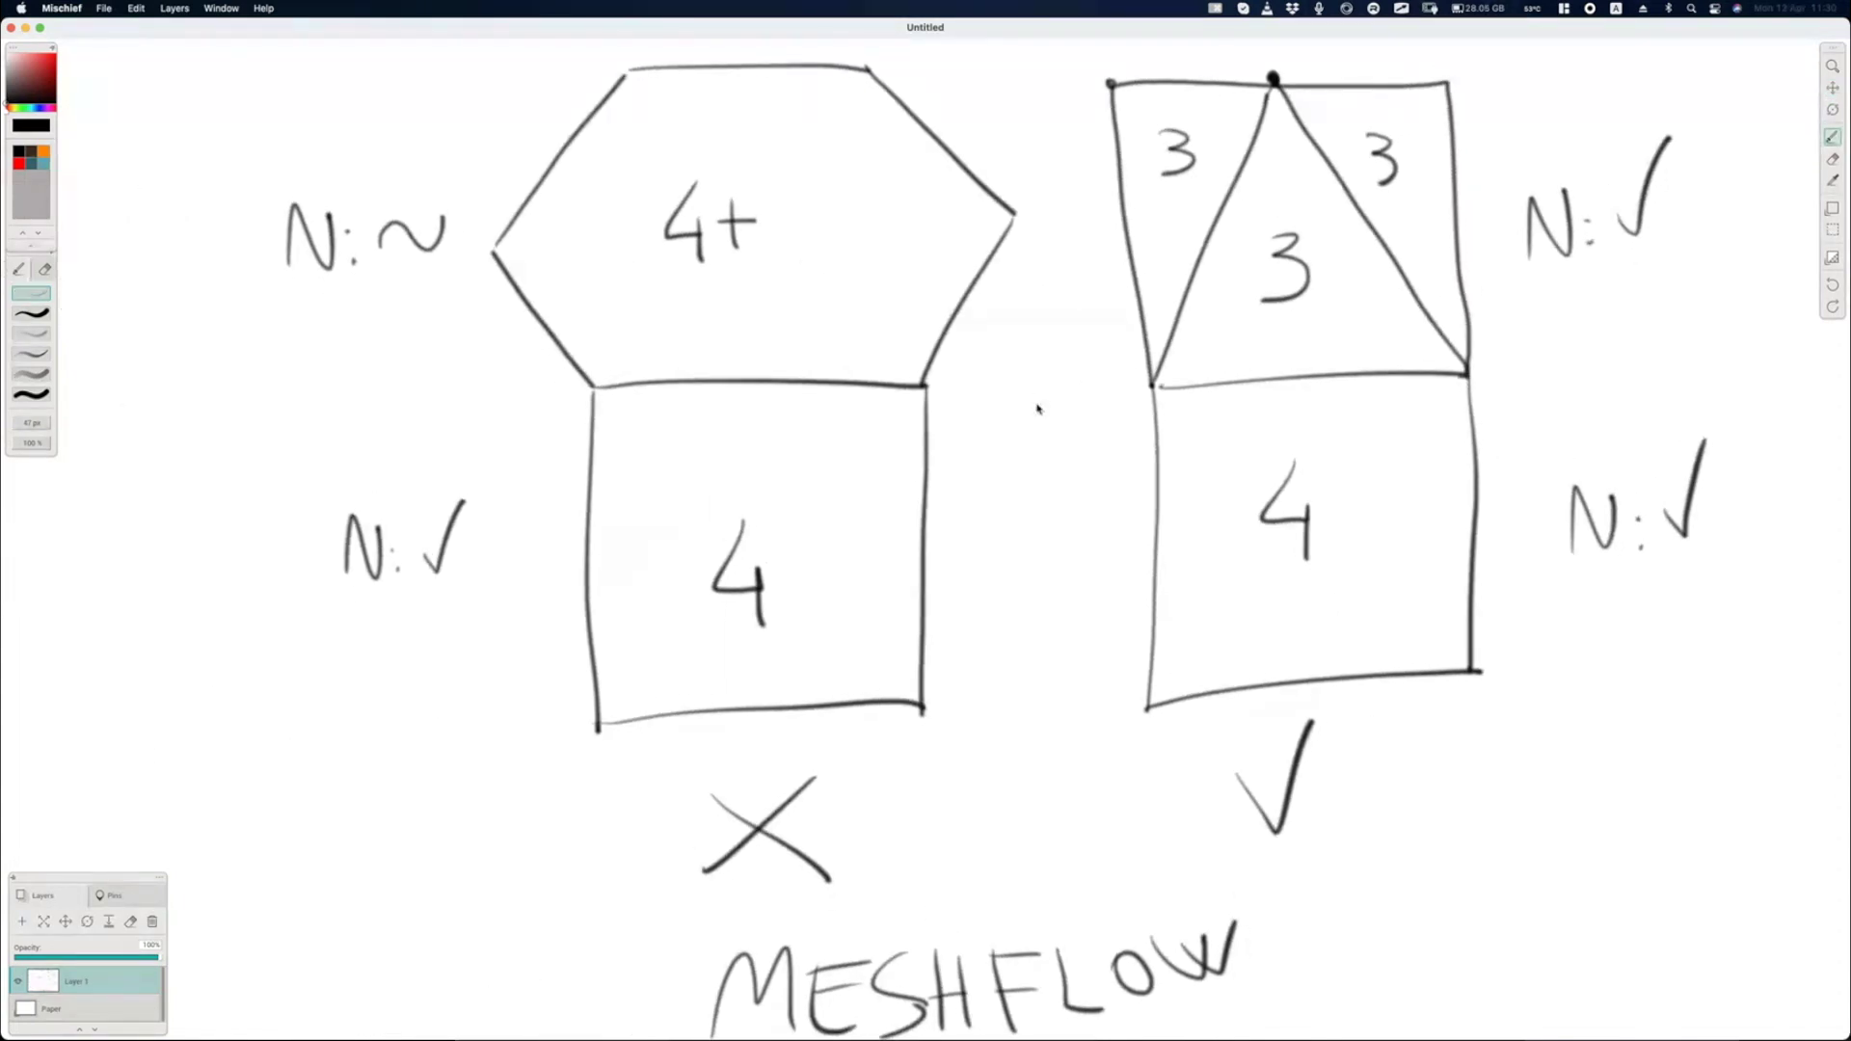
Switch to Keynote, start the slideshow at the A-B-C-D square slide, and advance to the "Puntos 3D" slide.
key(super+Tab)
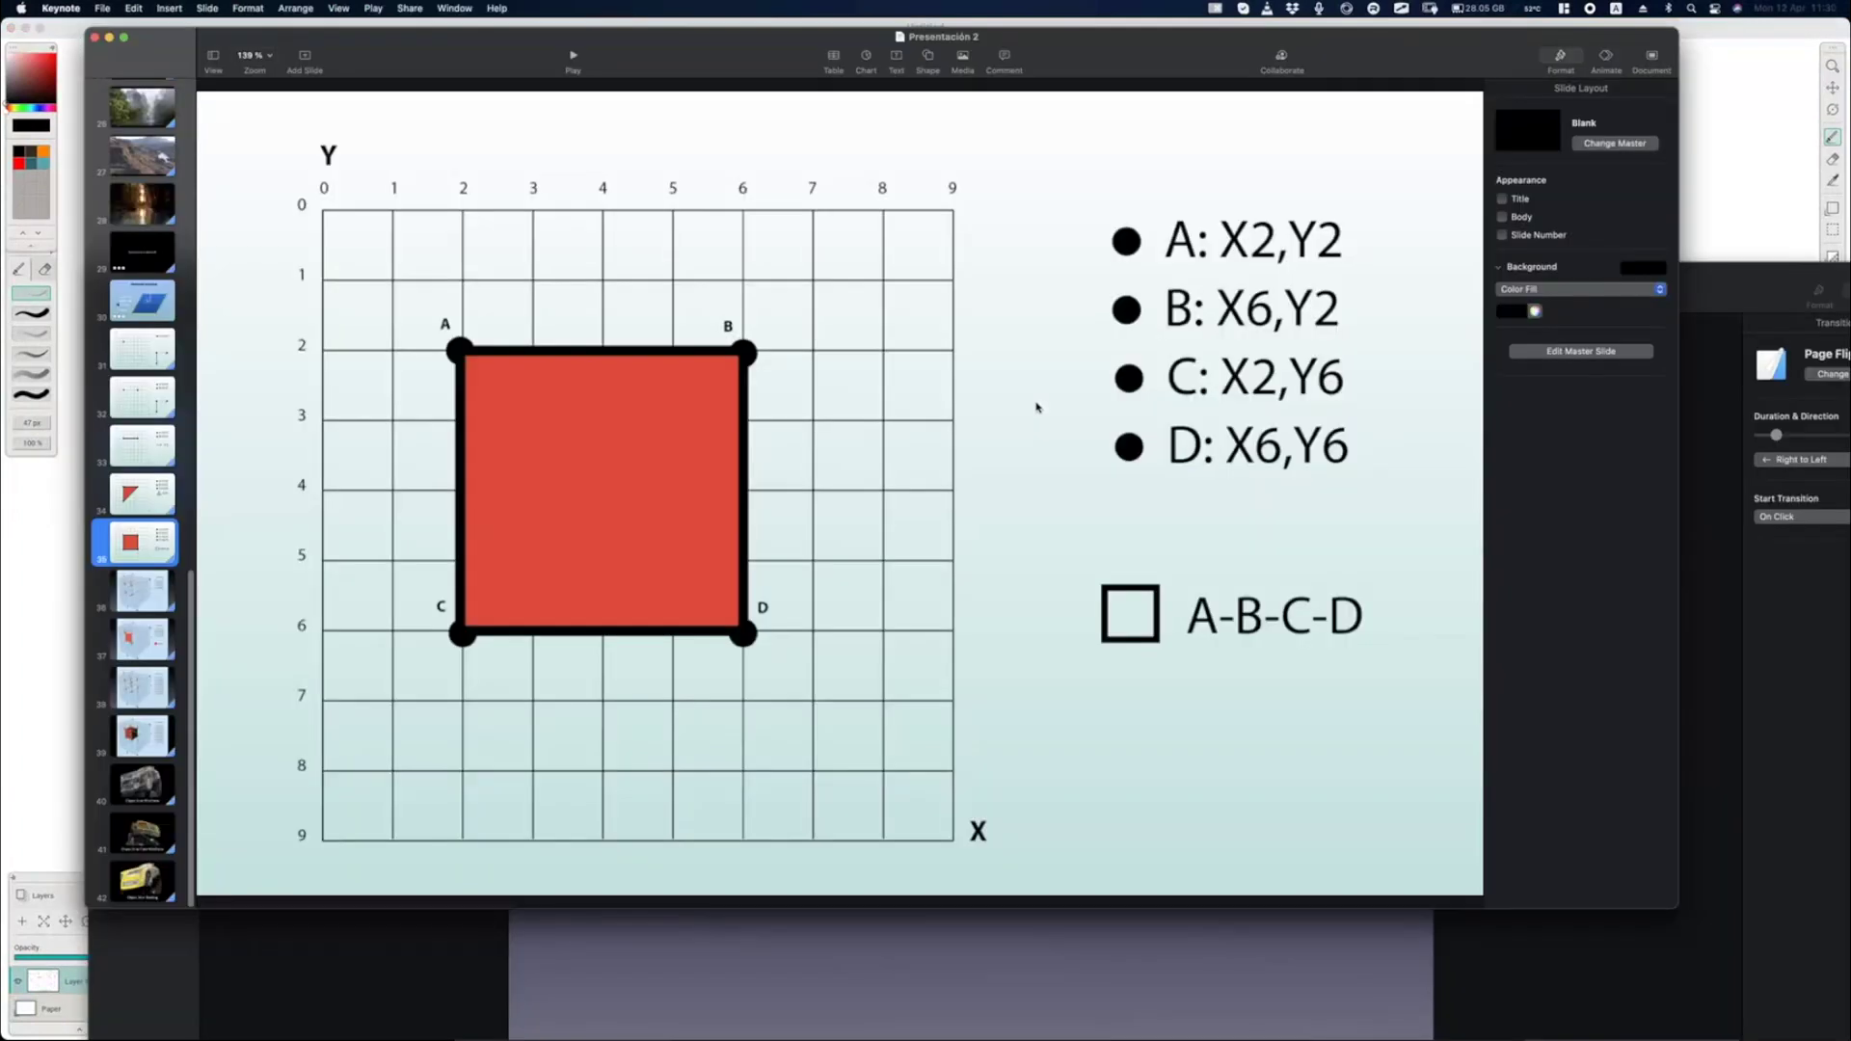
click(573, 55)
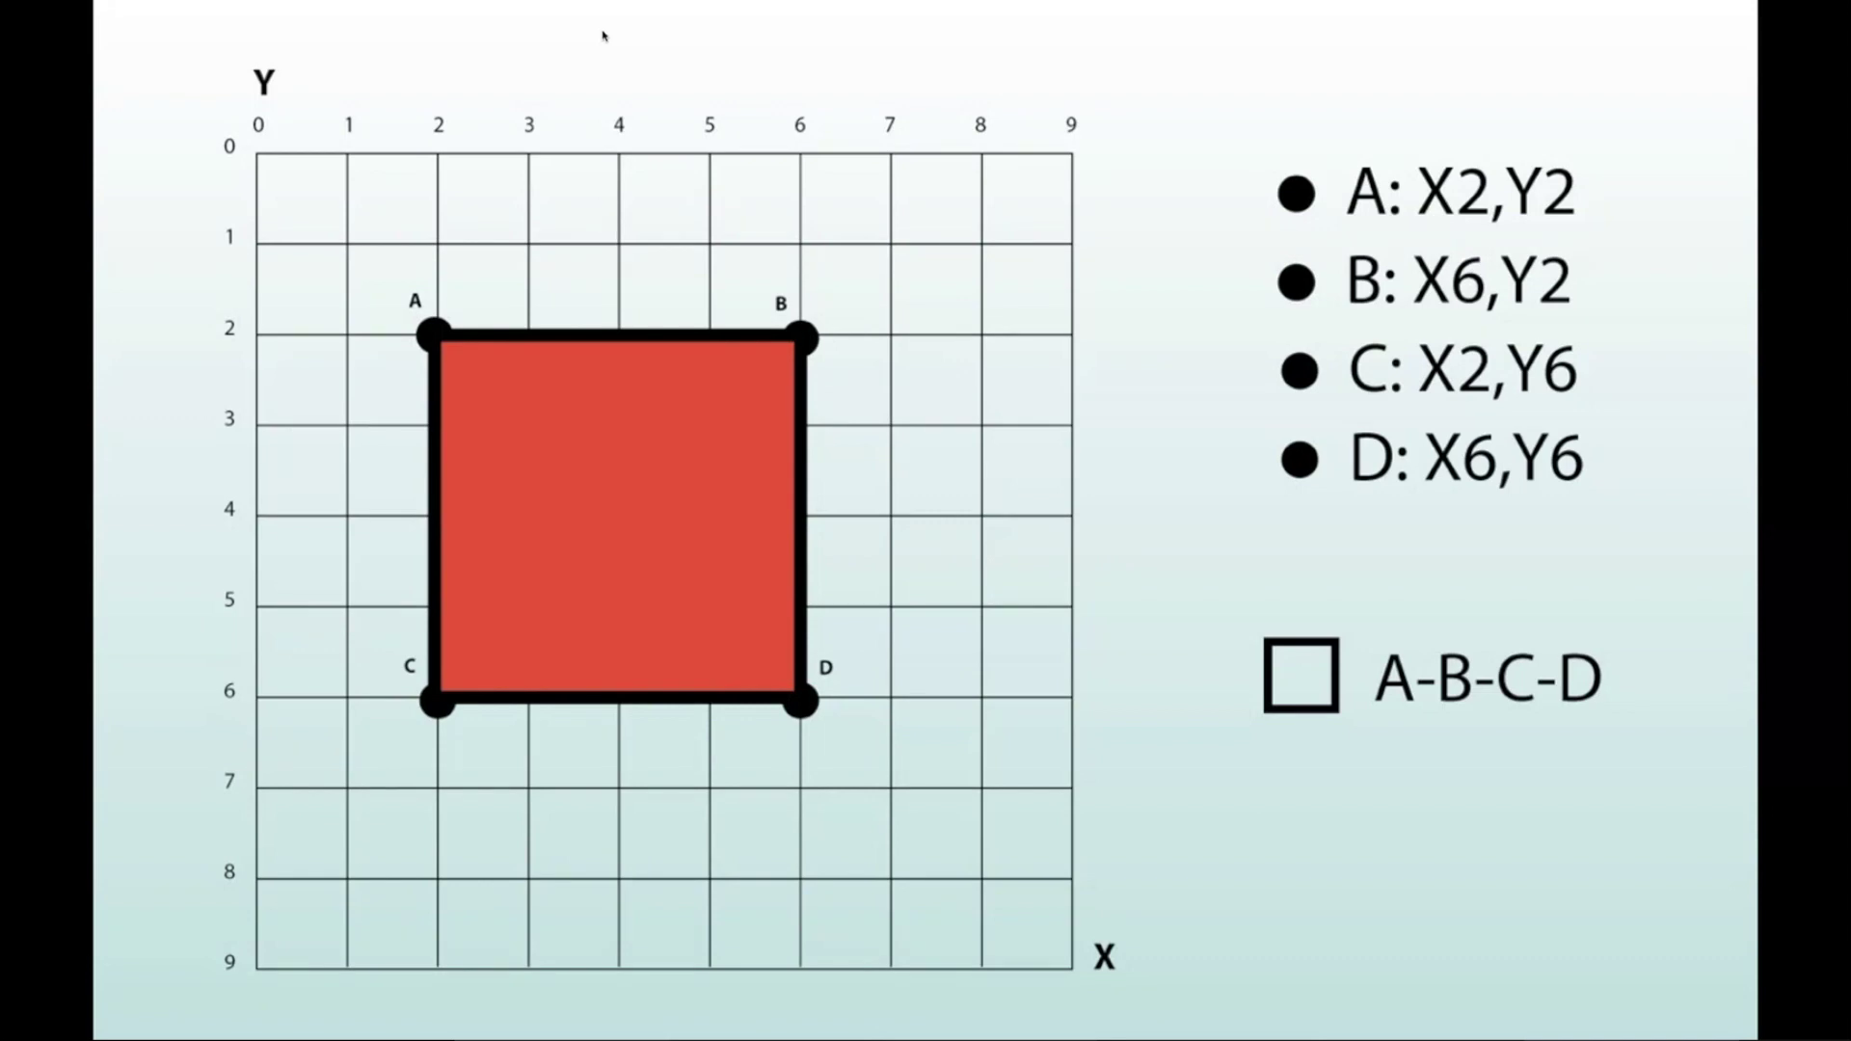
key(Right)
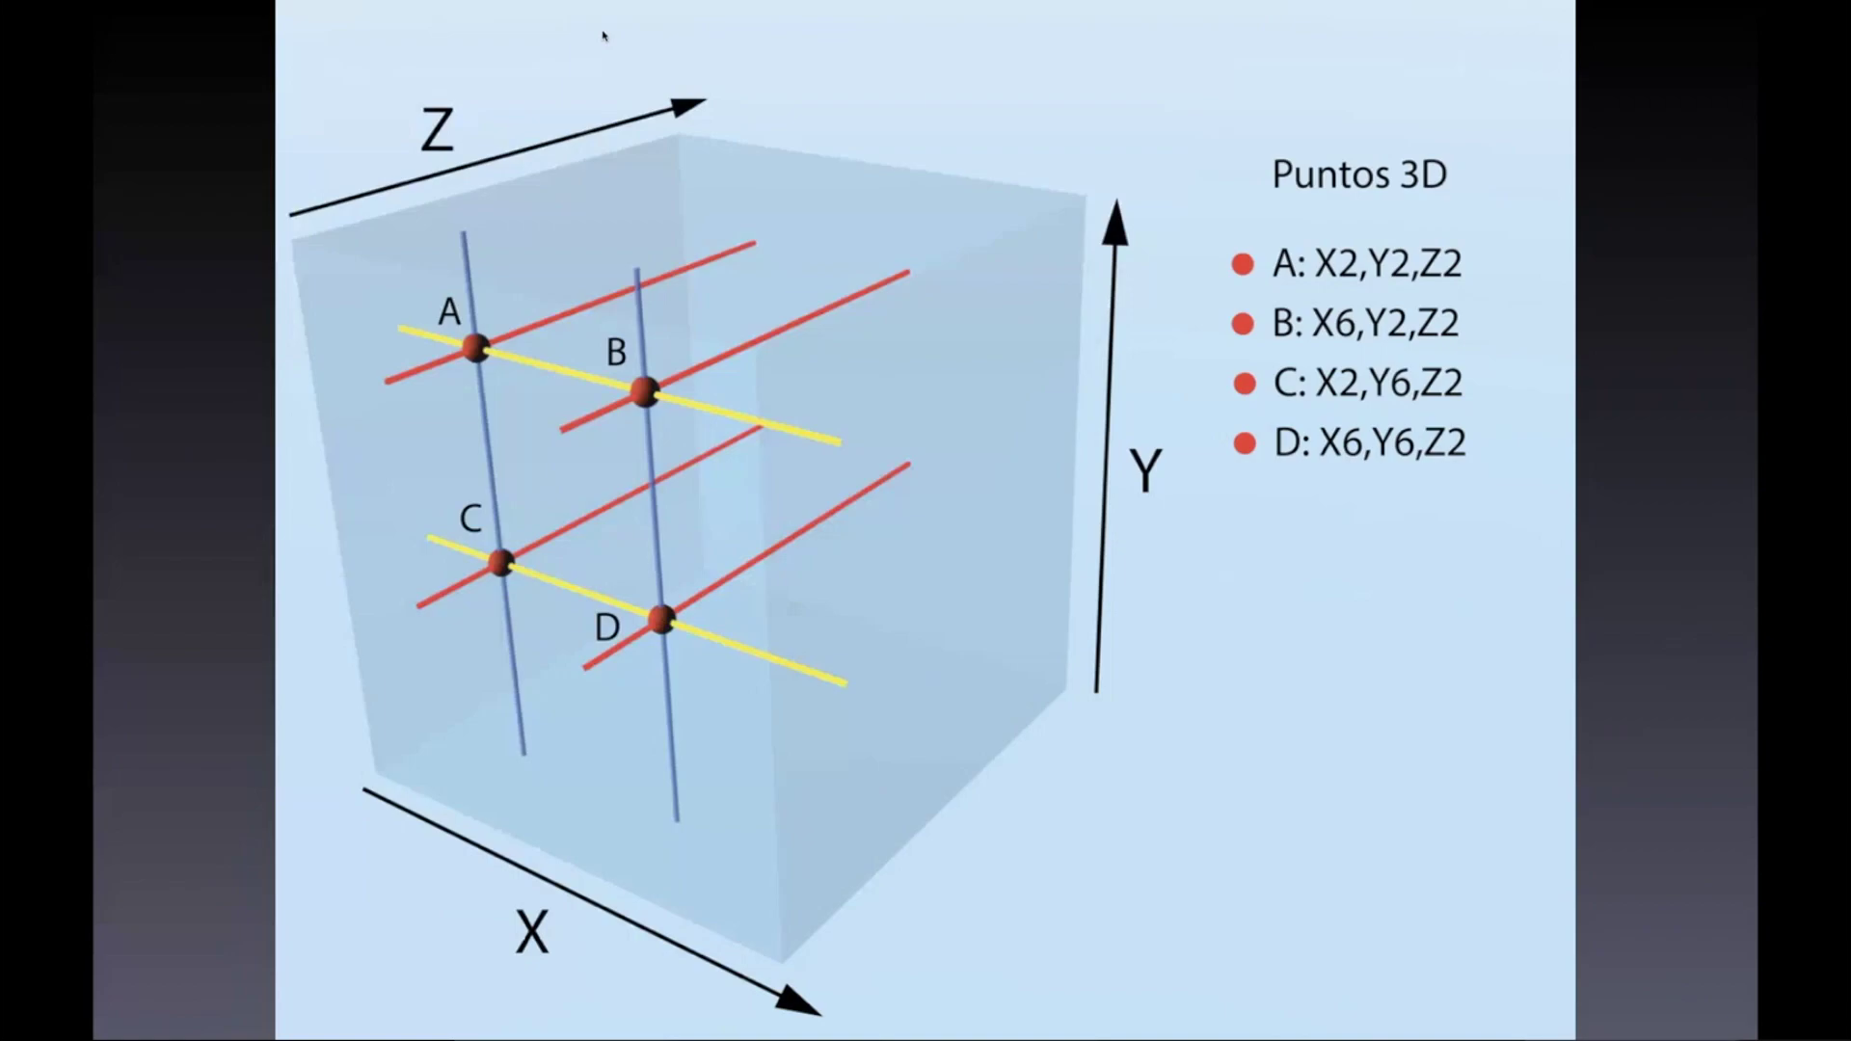
Leave the slideshow, switch to Mischief, and move to a blank area of the canvas away from the MESHFLOW sketch.
key(super+Tab)
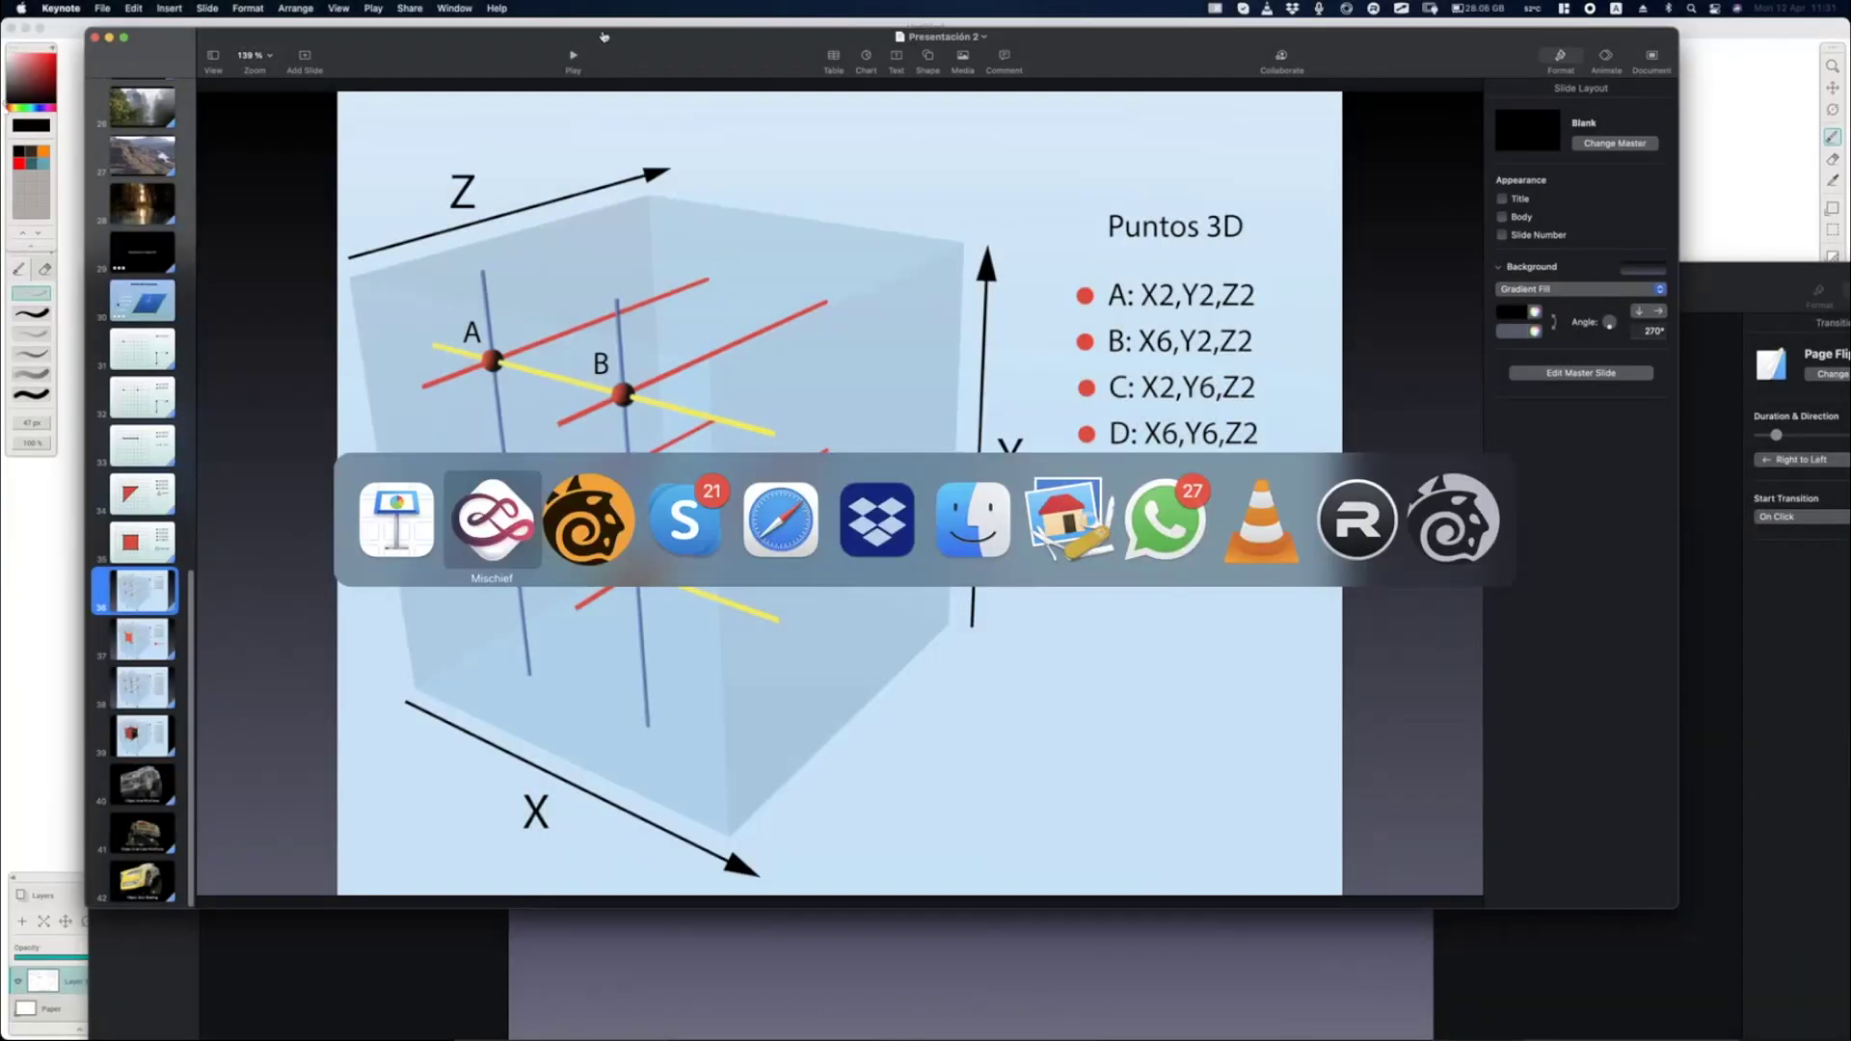
key(space)
drag(1369, 357, 653, 276)
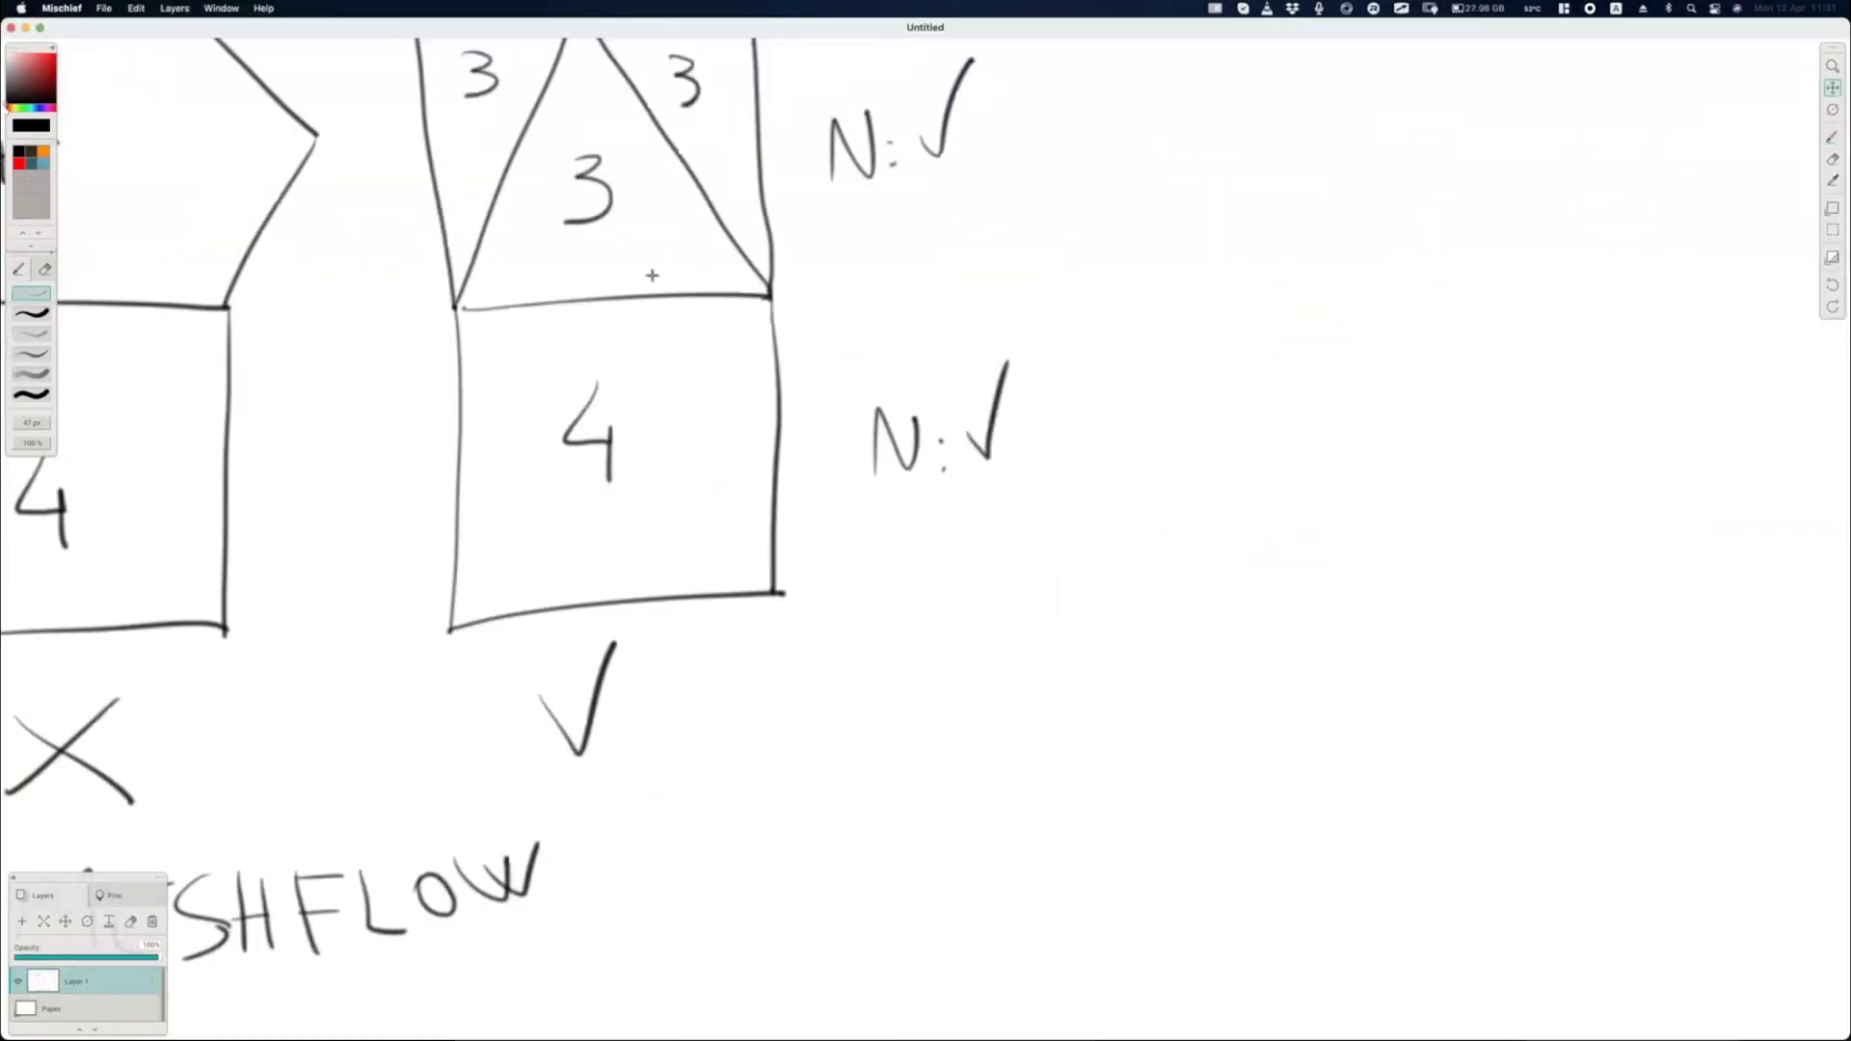
drag(694, 462, 1586, 456)
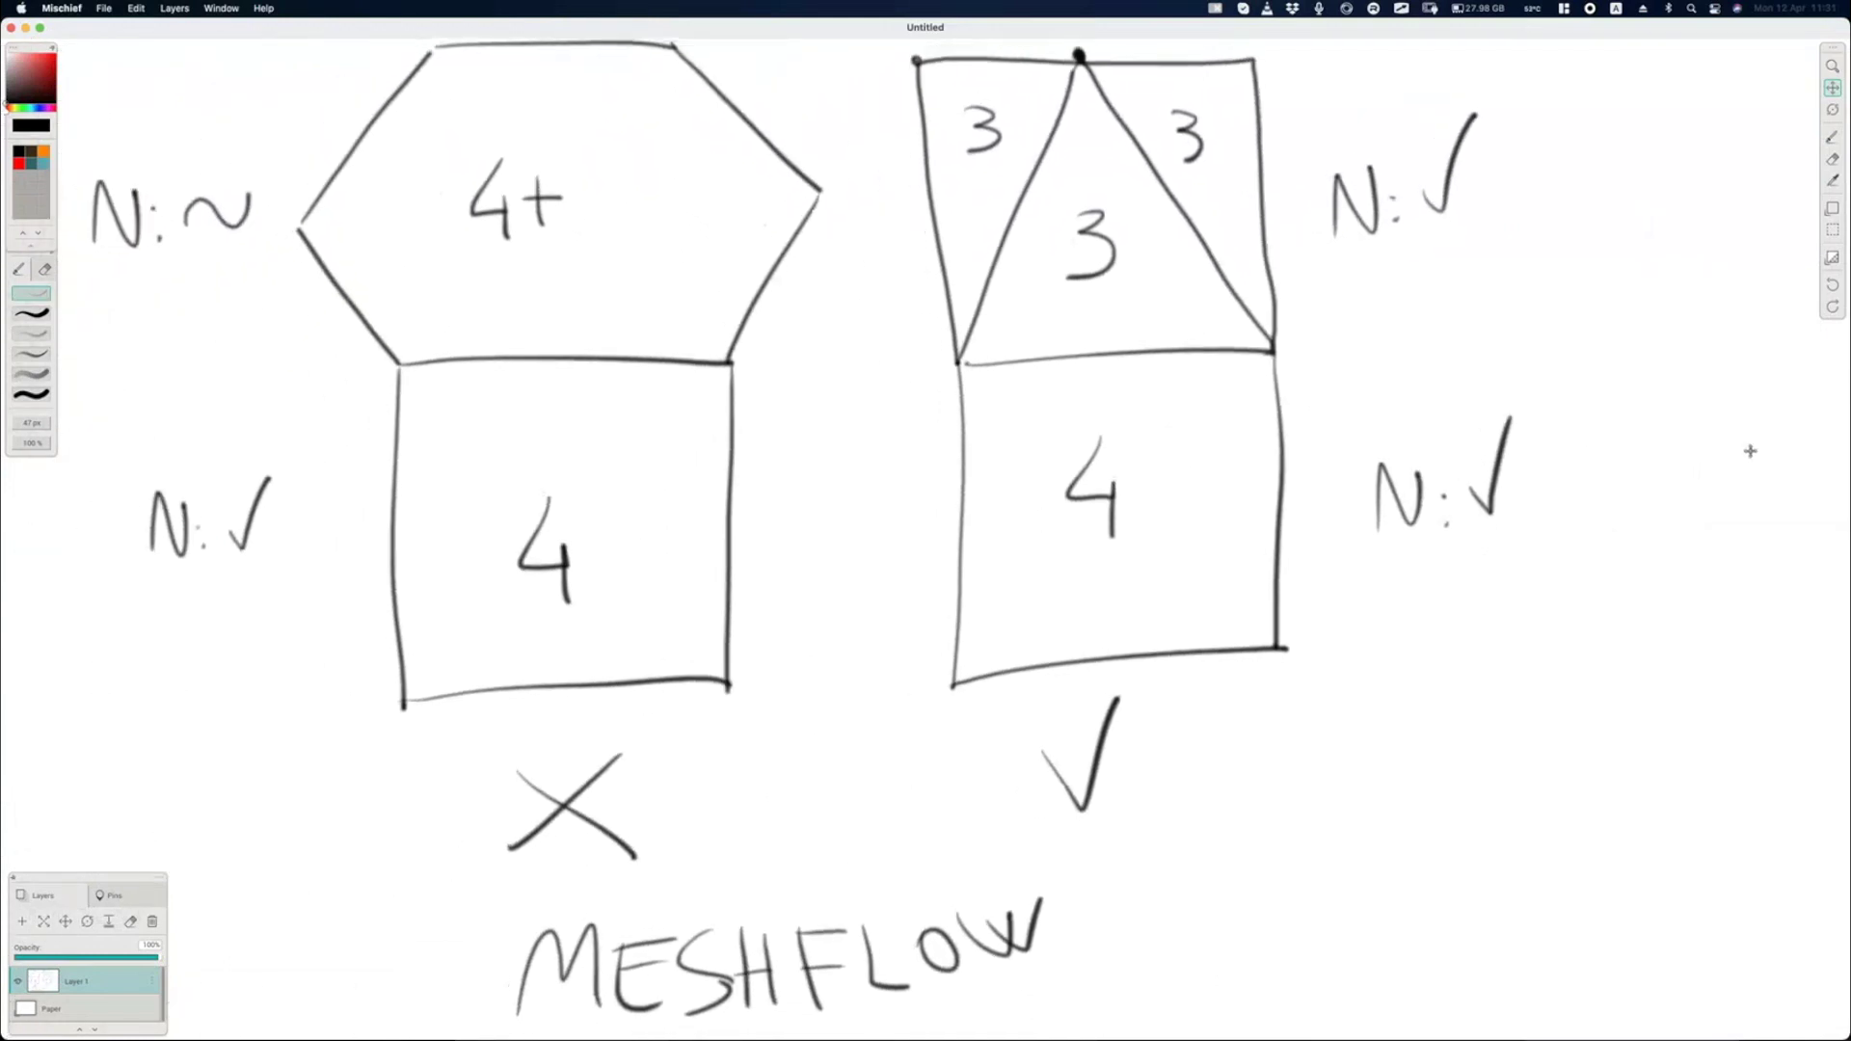
drag(1751, 451, 1797, 446)
key(space)
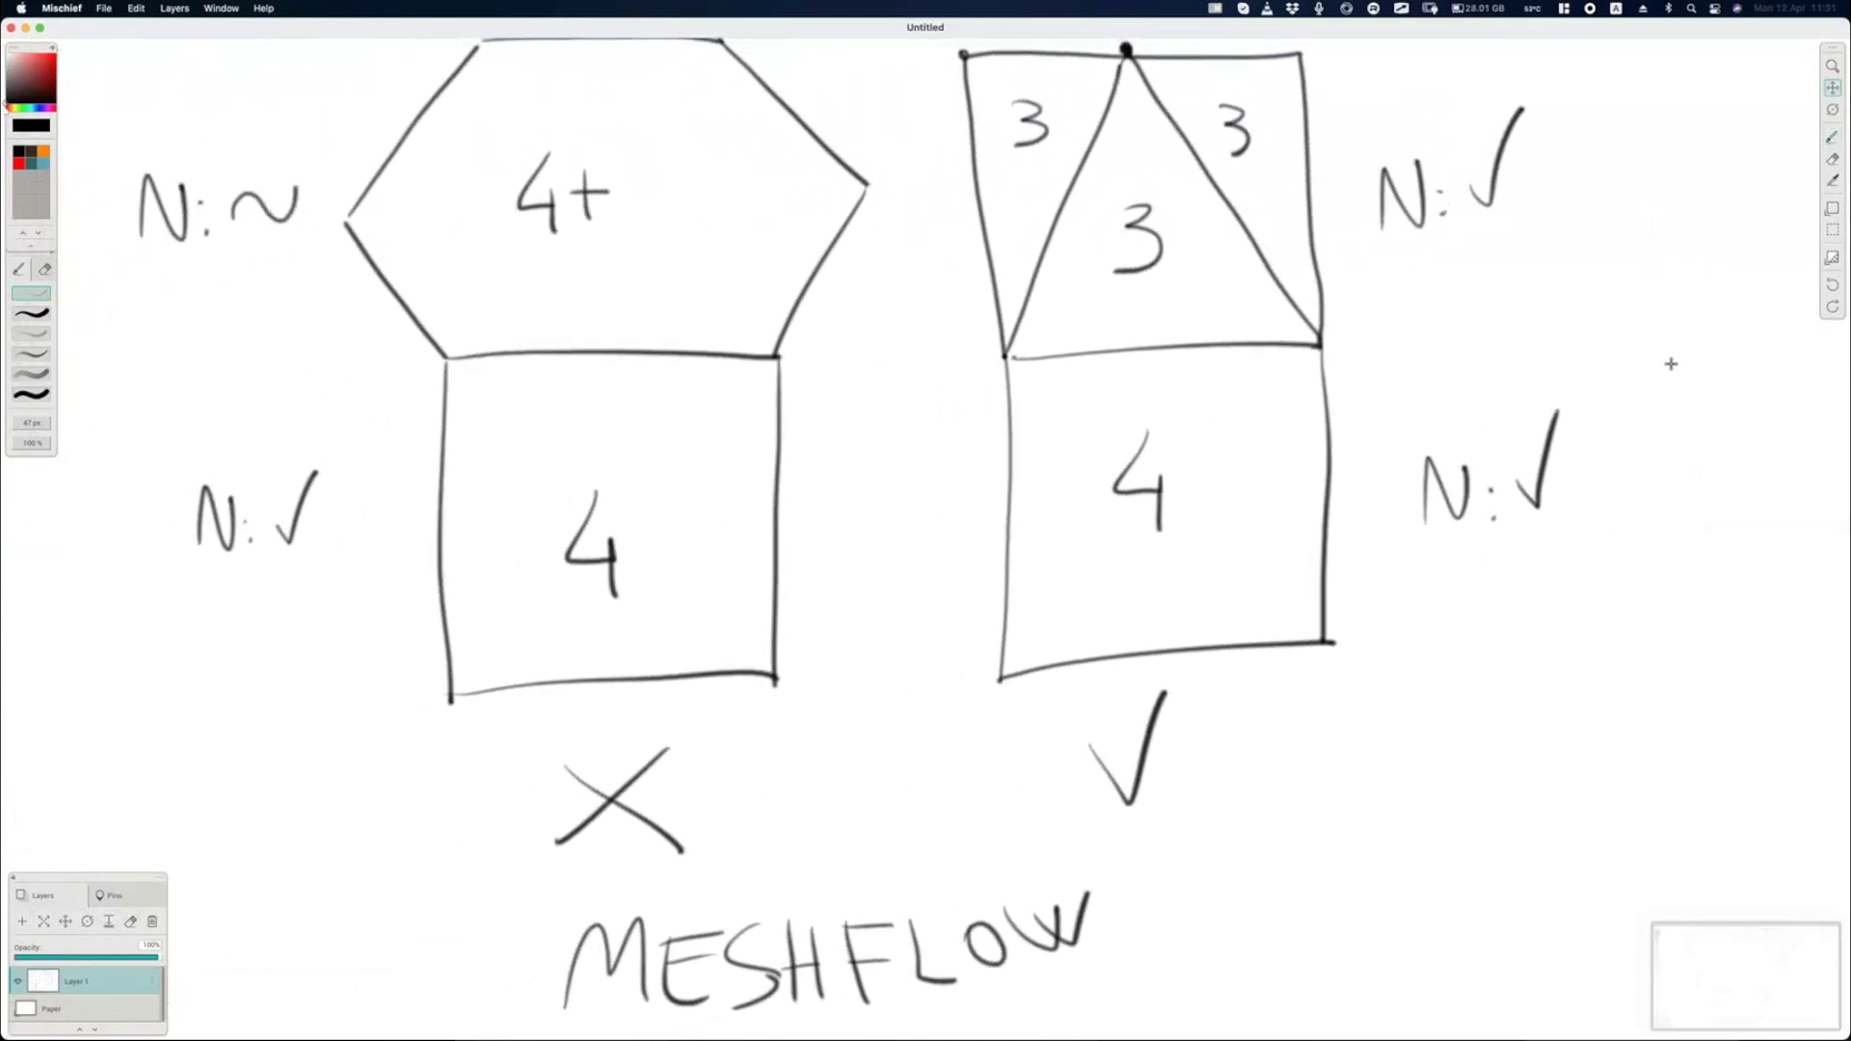
drag(1669, 359, 955, 351)
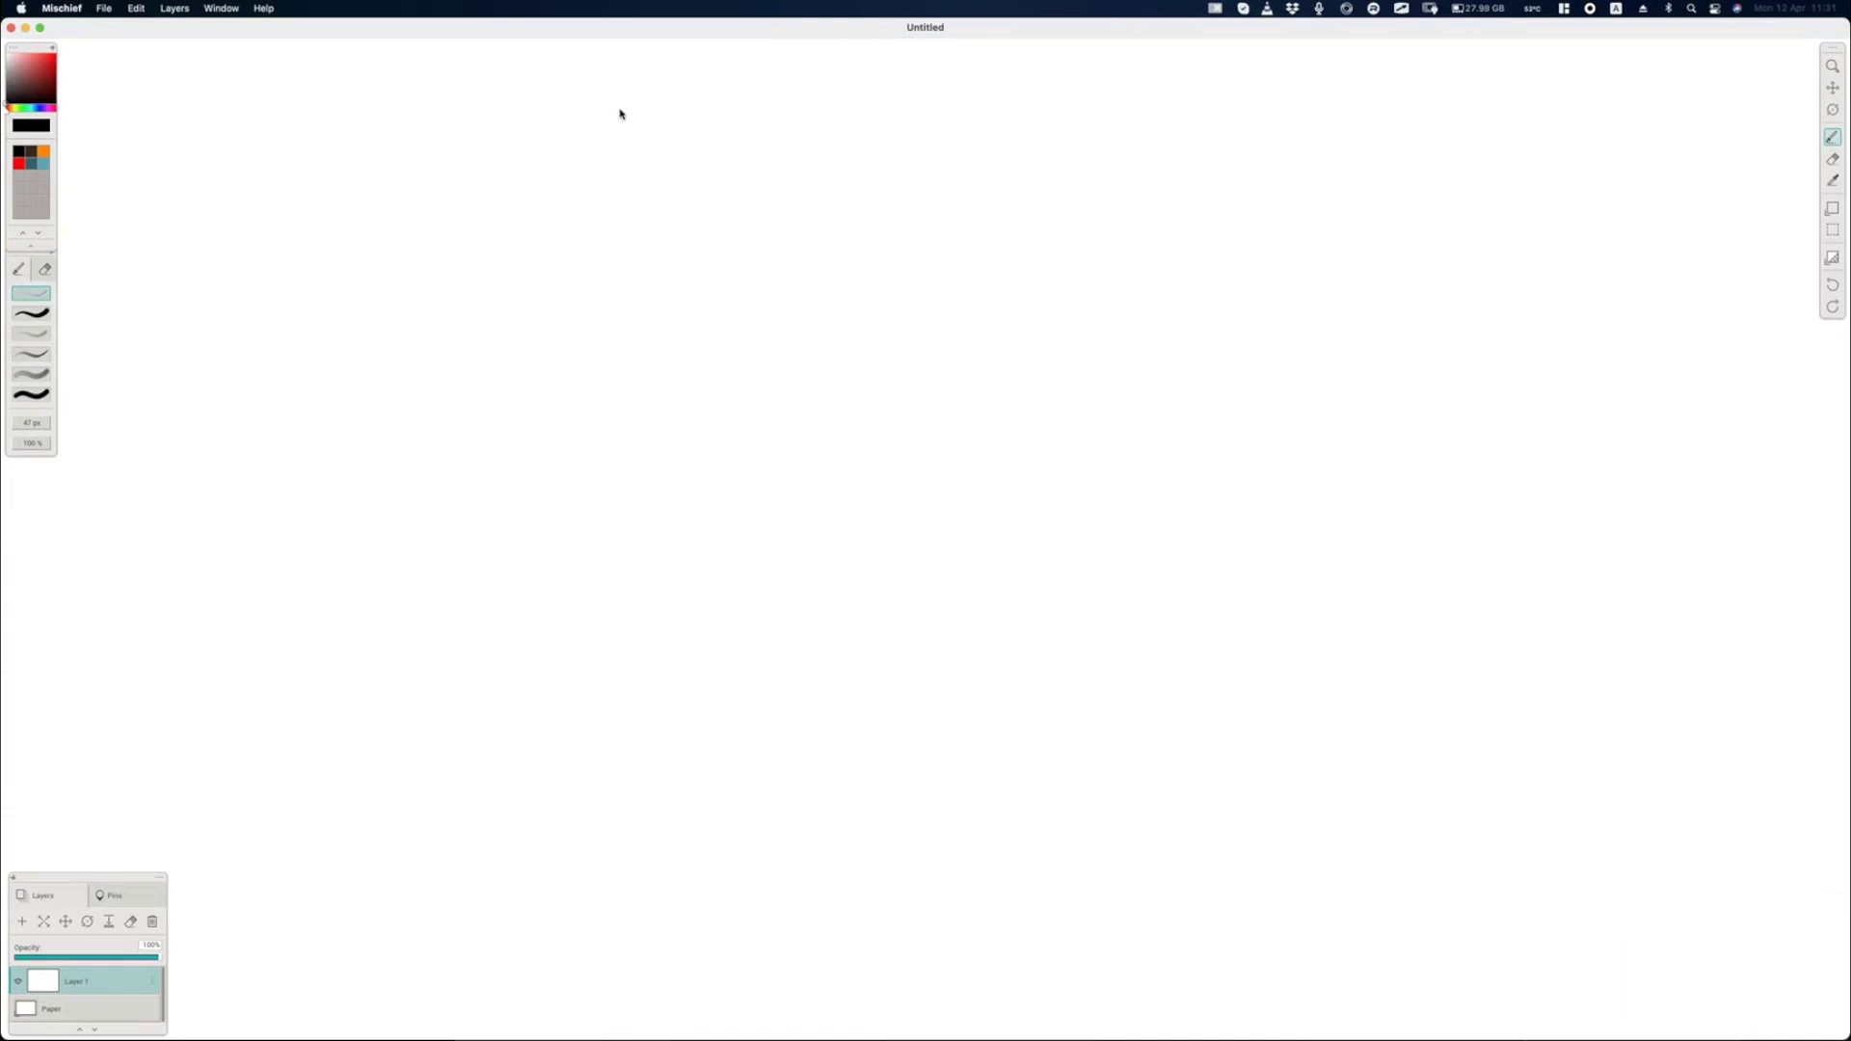
Sketch a triangle with a double-line arrow leading away from it toward a notes area.
mouse_move(583, 138)
mouse_down()
mouse_move(476, 327)
mouse_move(683, 321)
mouse_up()
drag(586, 135, 684, 330)
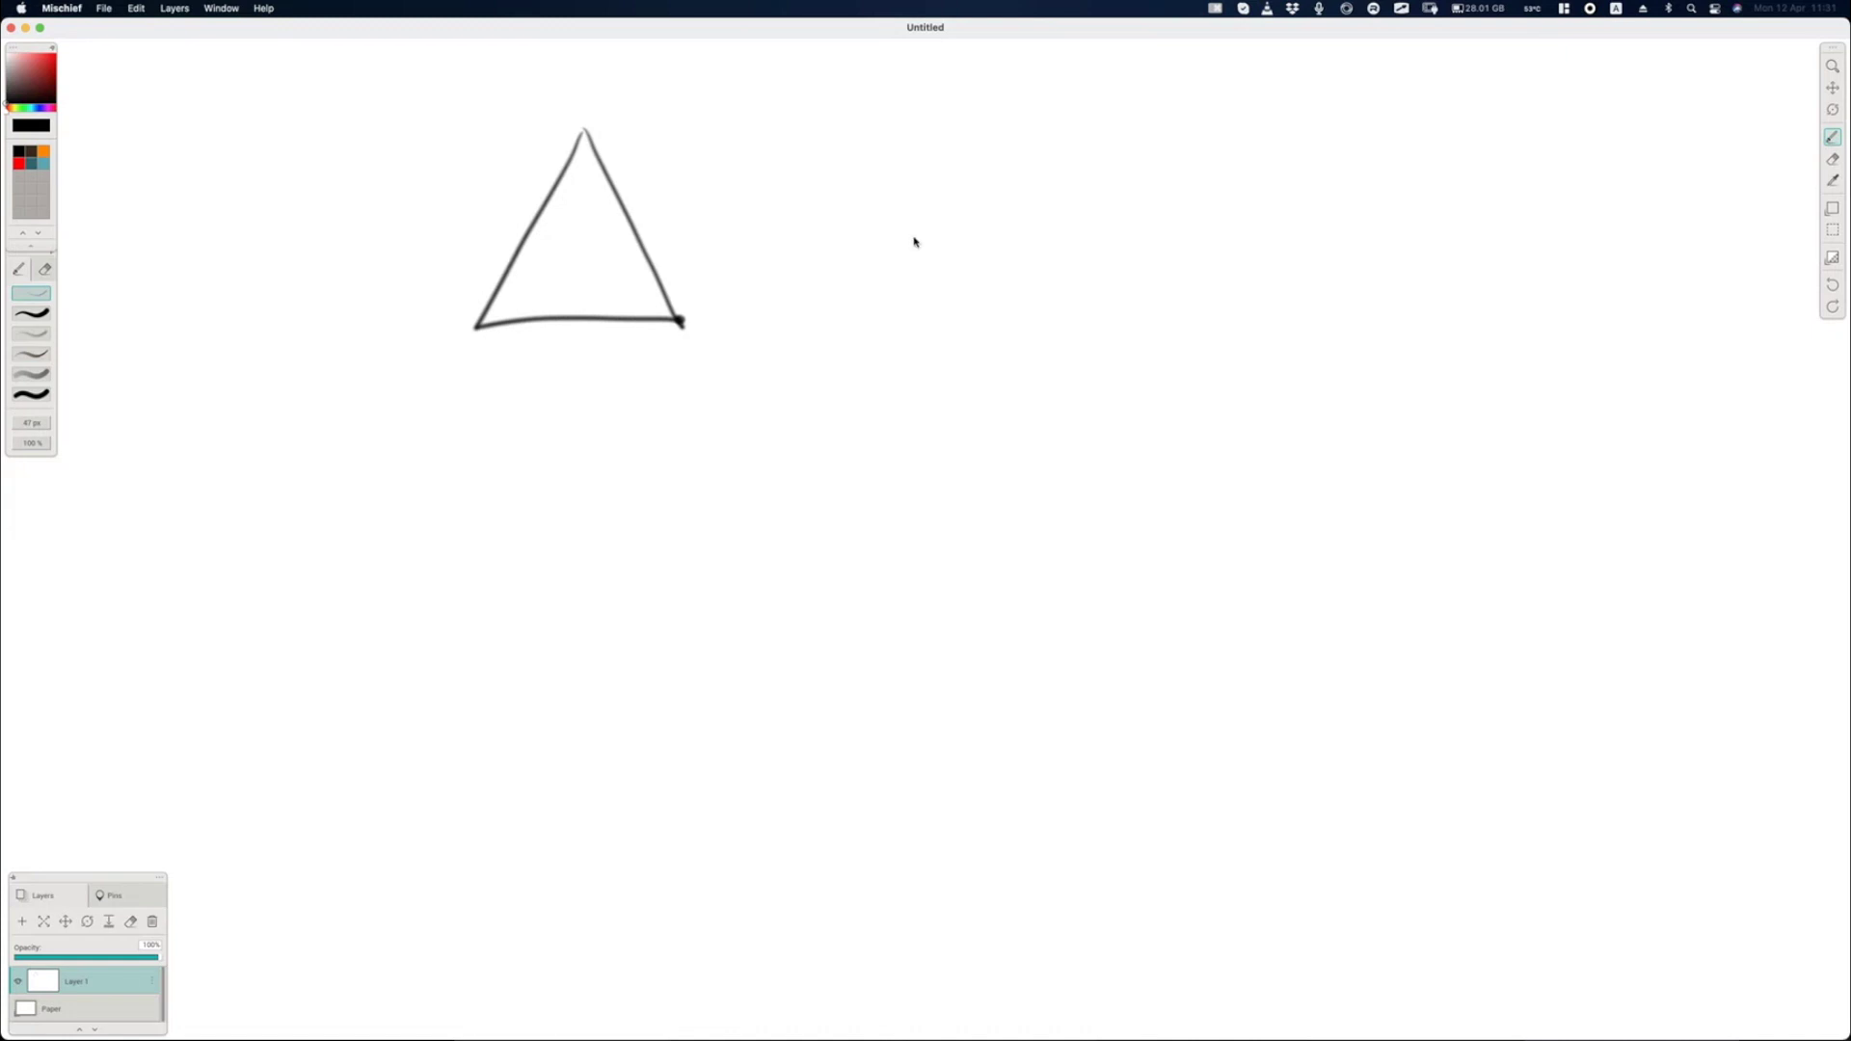
mouse_move(810, 245)
mouse_down()
mouse_move(885, 248)
mouse_move(872, 283)
mouse_move(924, 266)
mouse_move(881, 309)
mouse_up()
drag(875, 229, 932, 273)
Write "RND FIN." as the first note beside the triangle's arrow.
mouse_move(1001, 93)
mouse_down()
mouse_move(1000, 147)
mouse_move(999, 118)
mouse_move(1038, 151)
mouse_move(1060, 102)
mouse_up()
drag(1073, 108, 1073, 152)
drag(1146, 88, 1145, 150)
drag(1139, 93, 1175, 87)
drag(1140, 120, 1210, 151)
mouse_move(1212, 102)
mouse_down()
mouse_move(1230, 126)
mouse_move(1234, 99)
mouse_up()
click(1263, 143)
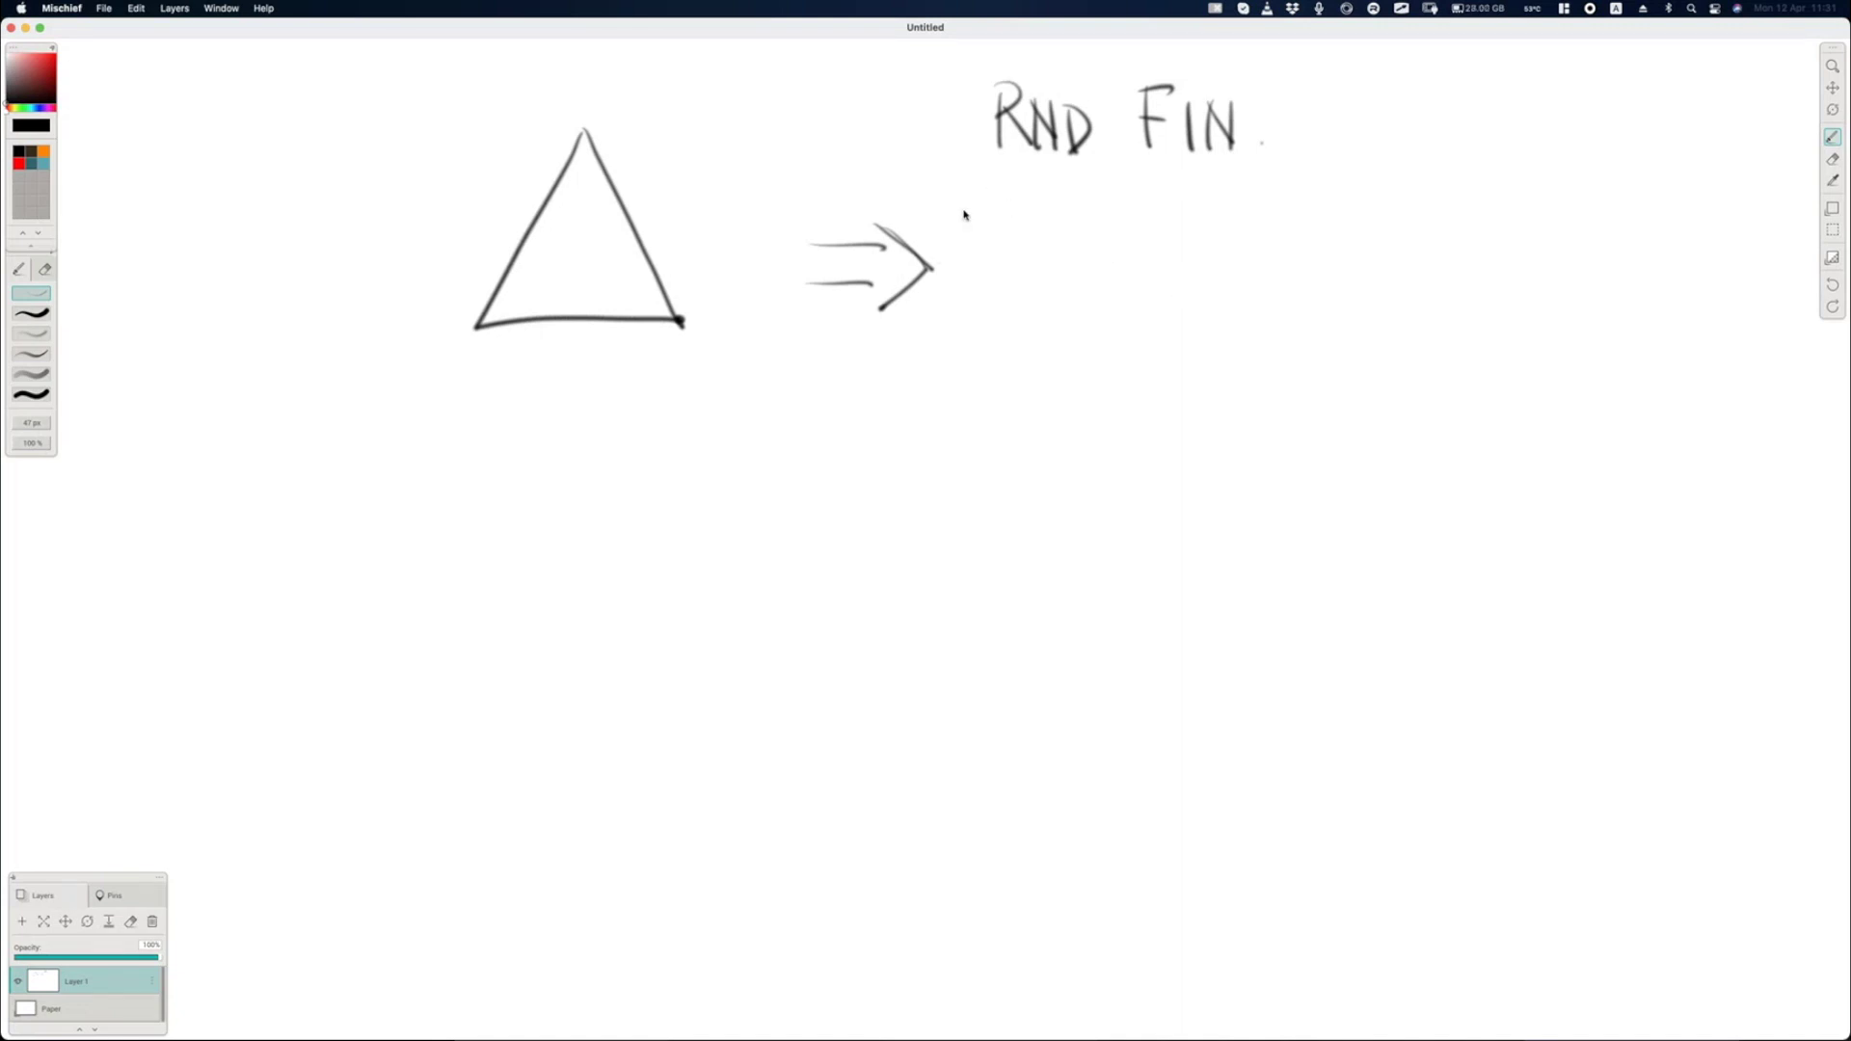
Write "Alta. Res. (HR)" beneath the "RND FIN." note.
drag(986, 236, 1013, 235)
drag(991, 221, 1032, 243)
drag(1049, 188, 1048, 254)
drag(1036, 220, 1140, 246)
mouse_move(1137, 192)
mouse_down()
mouse_move(1139, 221)
mouse_move(1207, 243)
mouse_up()
drag(1232, 213, 1217, 244)
mouse_move(1305, 164)
mouse_down()
mouse_move(1304, 251)
mouse_move(1325, 237)
mouse_up()
drag(1325, 221, 1350, 218)
mouse_move(1351, 200)
mouse_down()
mouse_move(1352, 237)
mouse_move(1376, 194)
mouse_move(1404, 233)
mouse_up()
drag(1409, 164, 1424, 246)
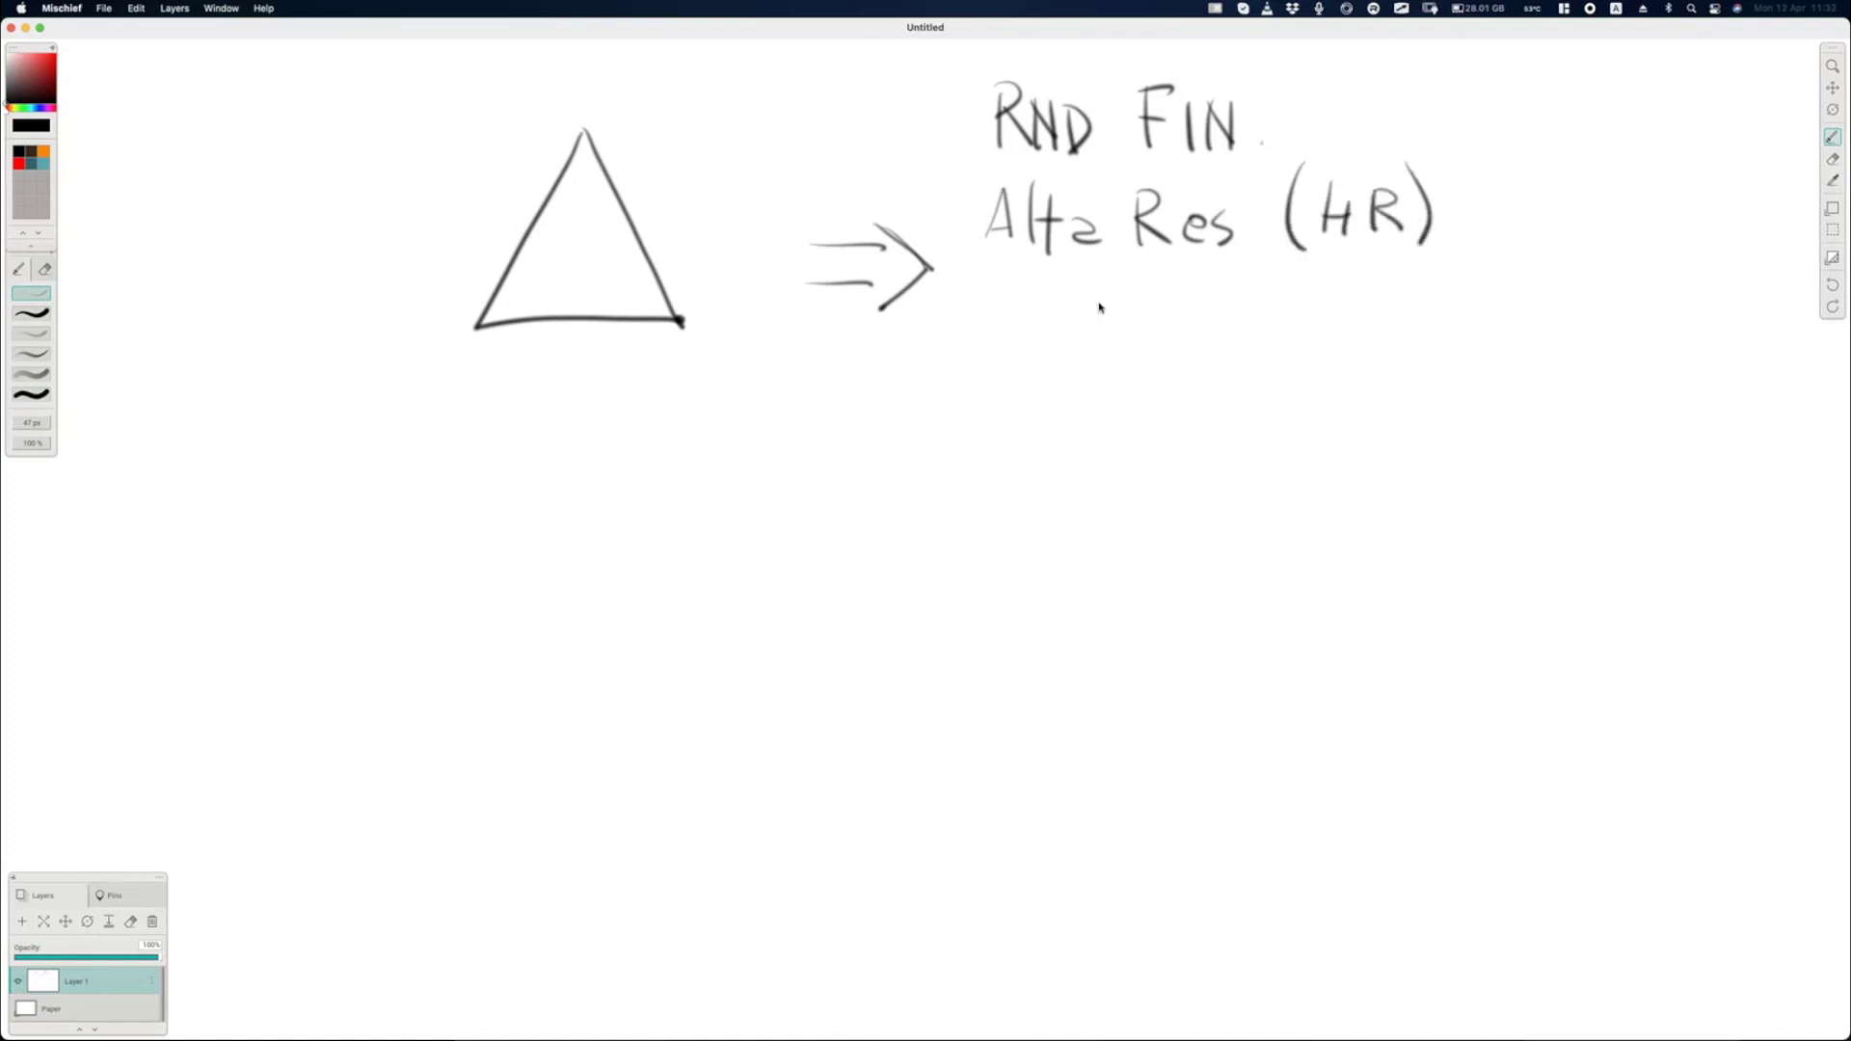
click(1111, 245)
click(1248, 242)
Write "Ilum. compl." as the third triangle note and sketch a small six-sided polygon beside the notes.
drag(980, 286, 1005, 284)
mouse_move(992, 286)
mouse_down()
mouse_move(990, 341)
mouse_move(1016, 341)
mouse_up()
drag(1020, 289, 1026, 341)
mouse_move(1038, 319)
mouse_down()
mouse_move(1110, 343)
mouse_move(1212, 329)
mouse_move(1310, 349)
mouse_up()
click(1084, 339)
click(1123, 338)
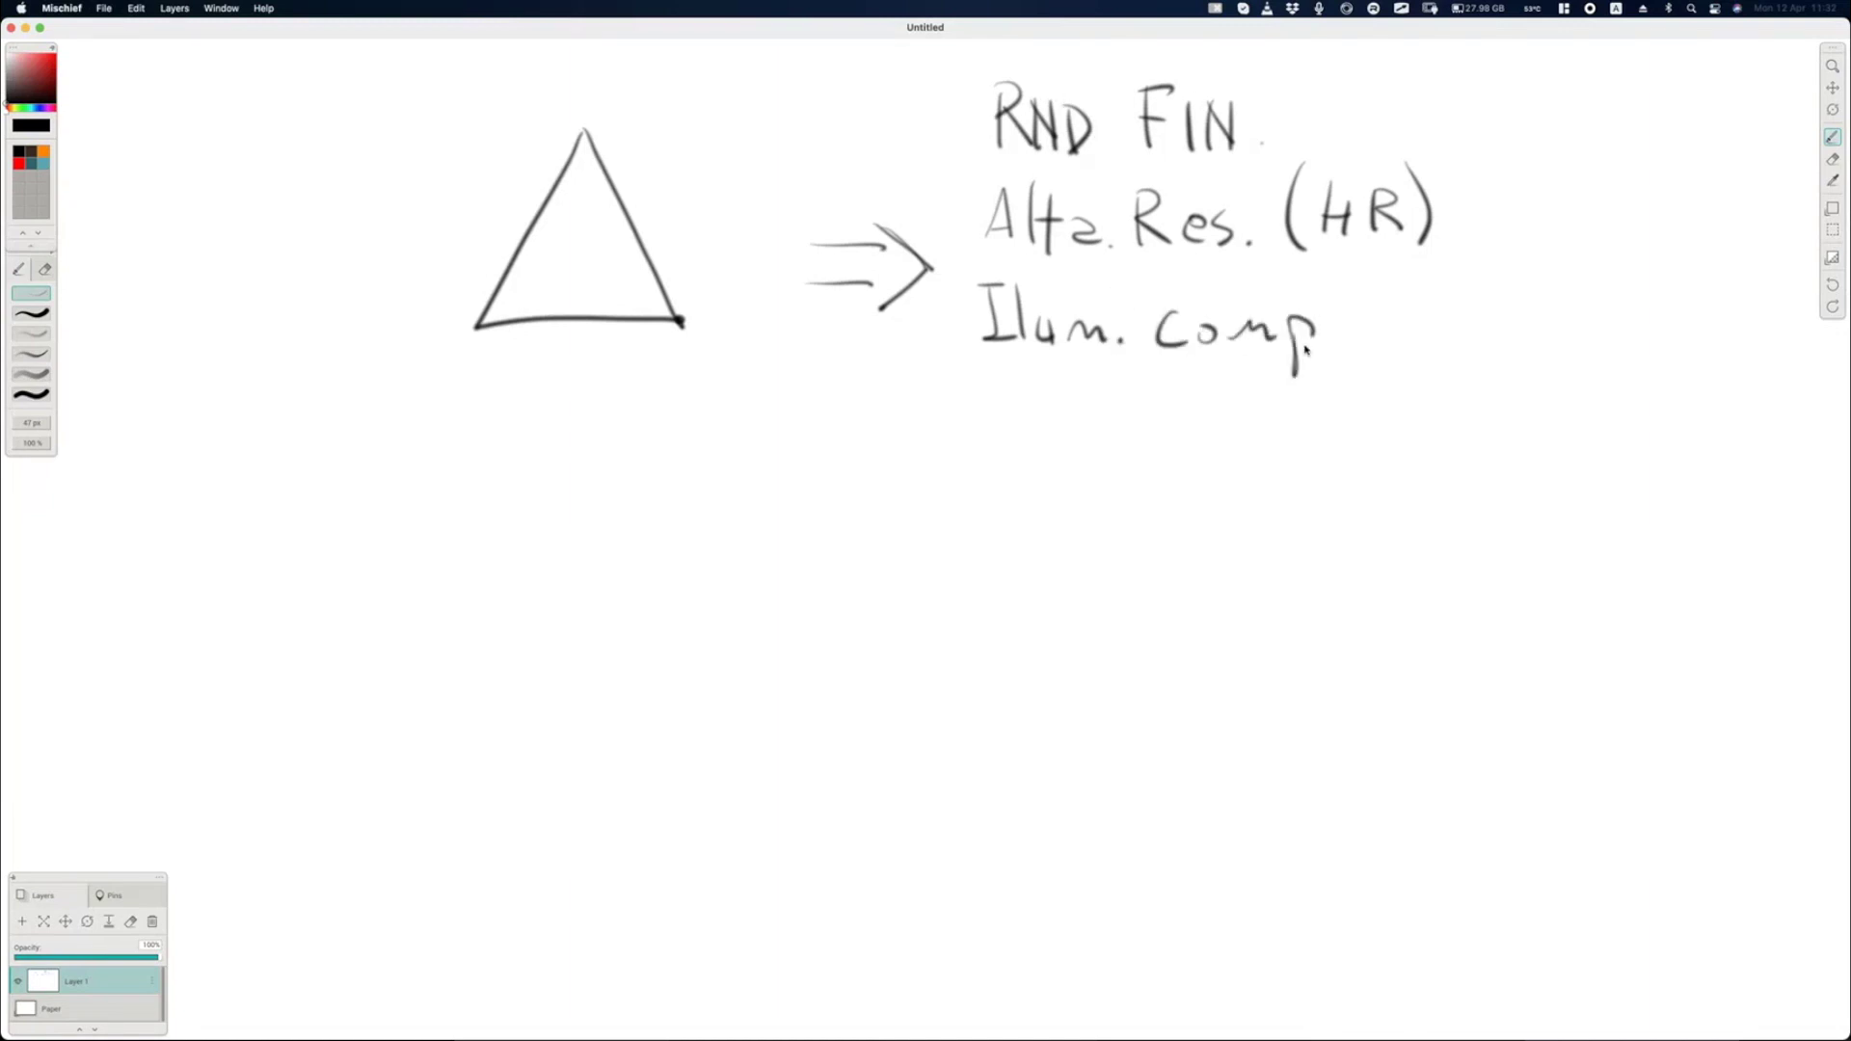
drag(1327, 277, 1331, 345)
click(1340, 349)
mouse_move(1644, 115)
mouse_down()
mouse_move(1564, 197)
mouse_move(1601, 217)
mouse_move(1677, 204)
mouse_move(1692, 145)
mouse_move(1643, 113)
mouse_up()
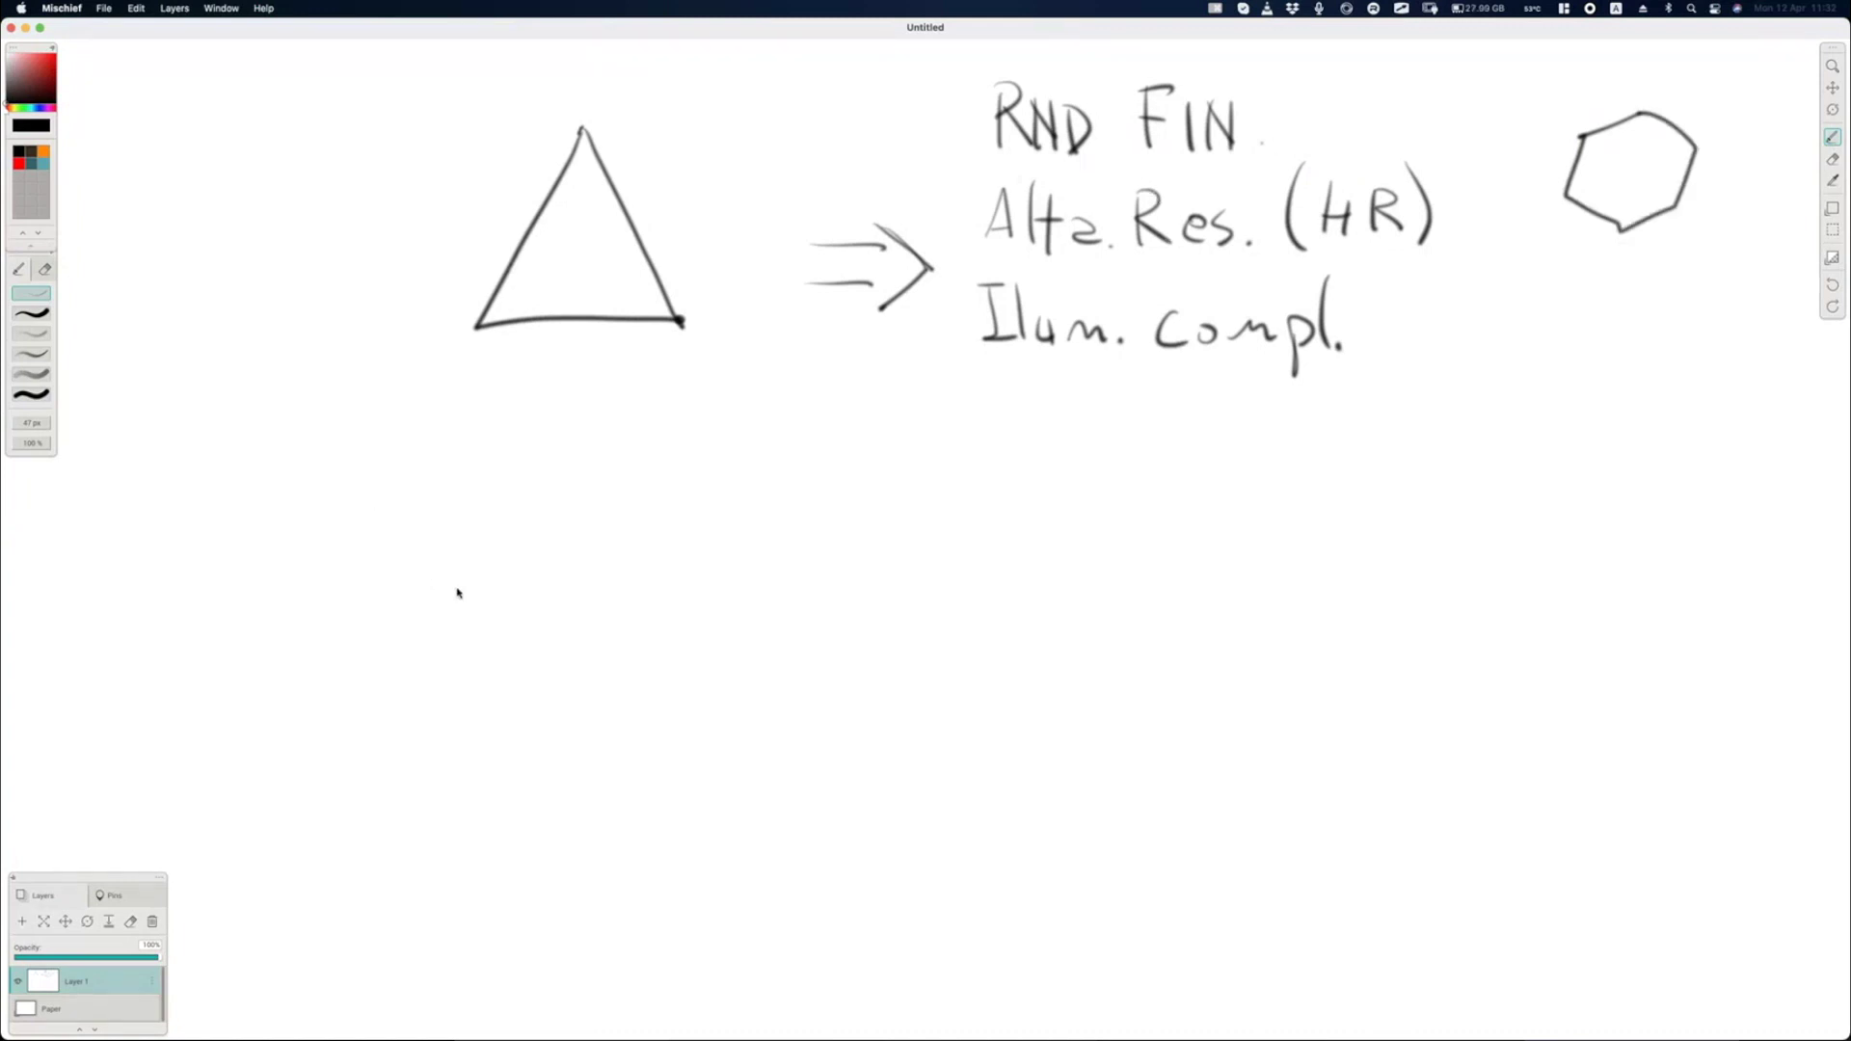
Sketch a square below the triangle, redrawing its upper edge once, and add a double-line arrow leading away from it.
mouse_move(464, 517)
mouse_down()
mouse_move(466, 664)
mouse_move(678, 490)
mouse_up()
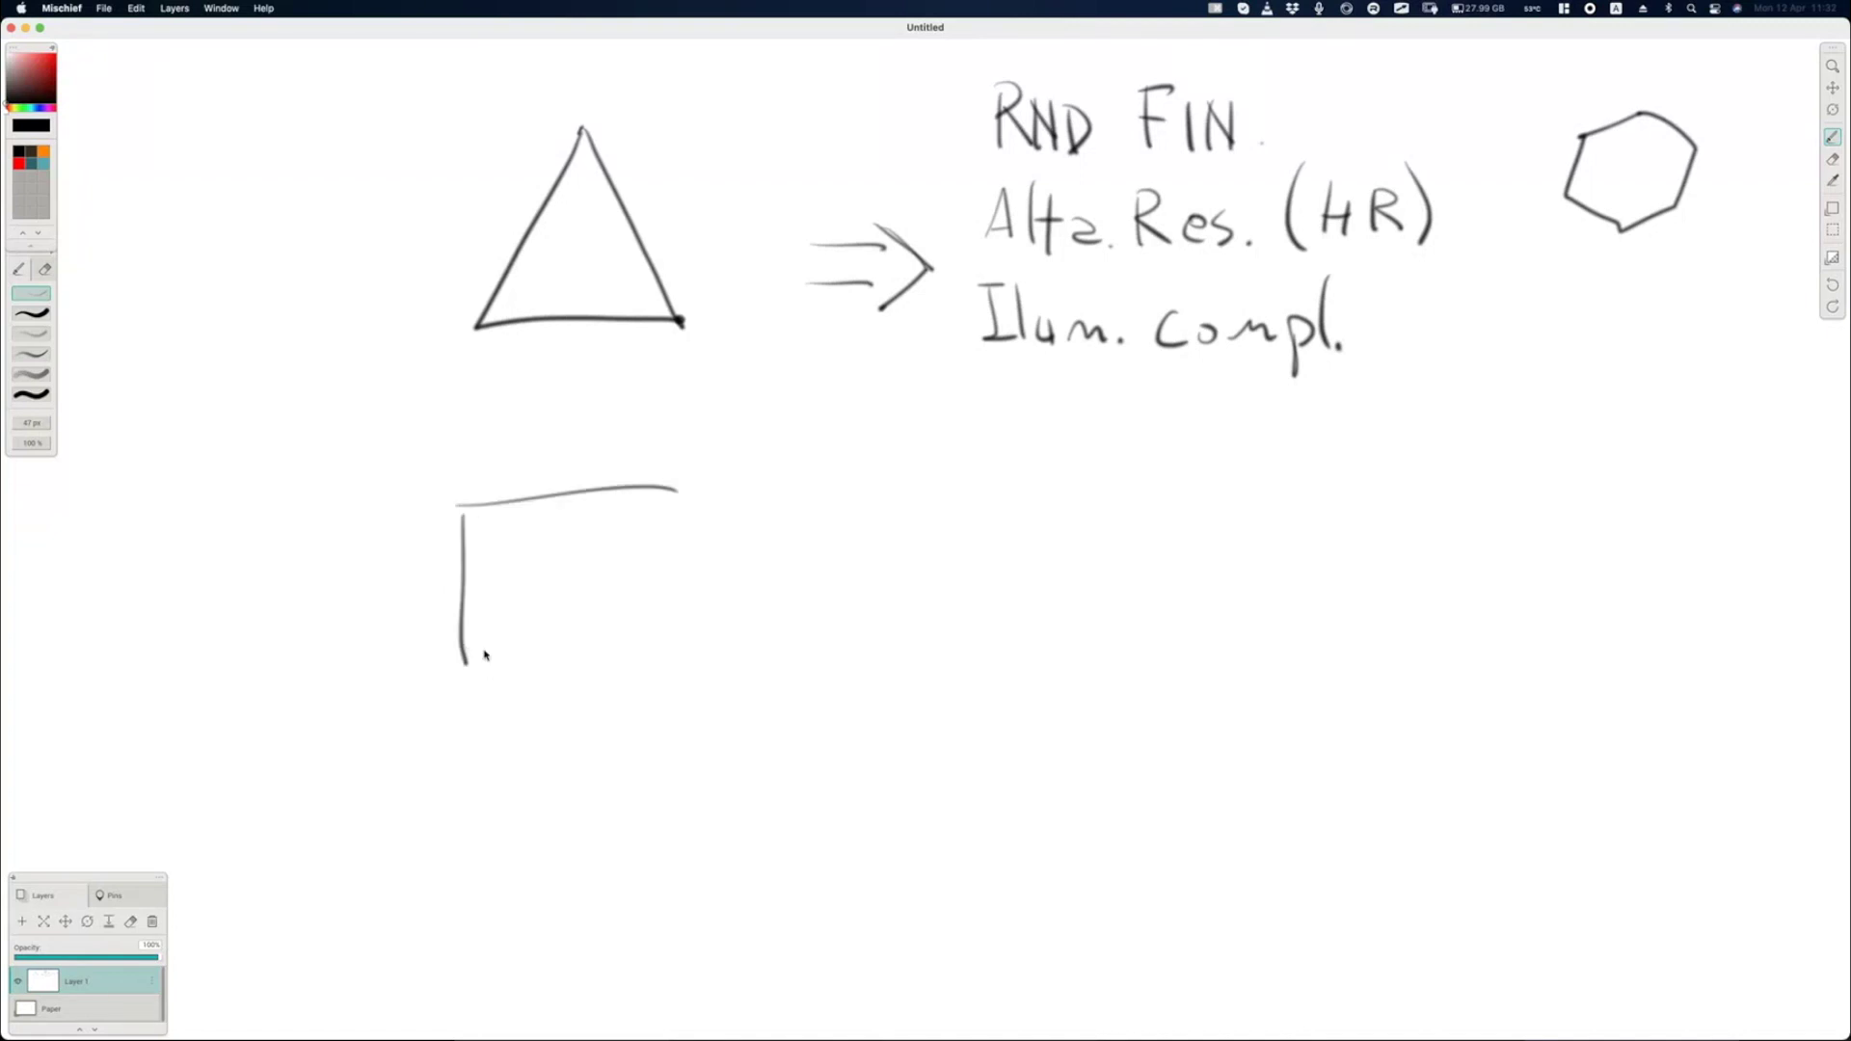
key(super+z)
drag(463, 509, 666, 494)
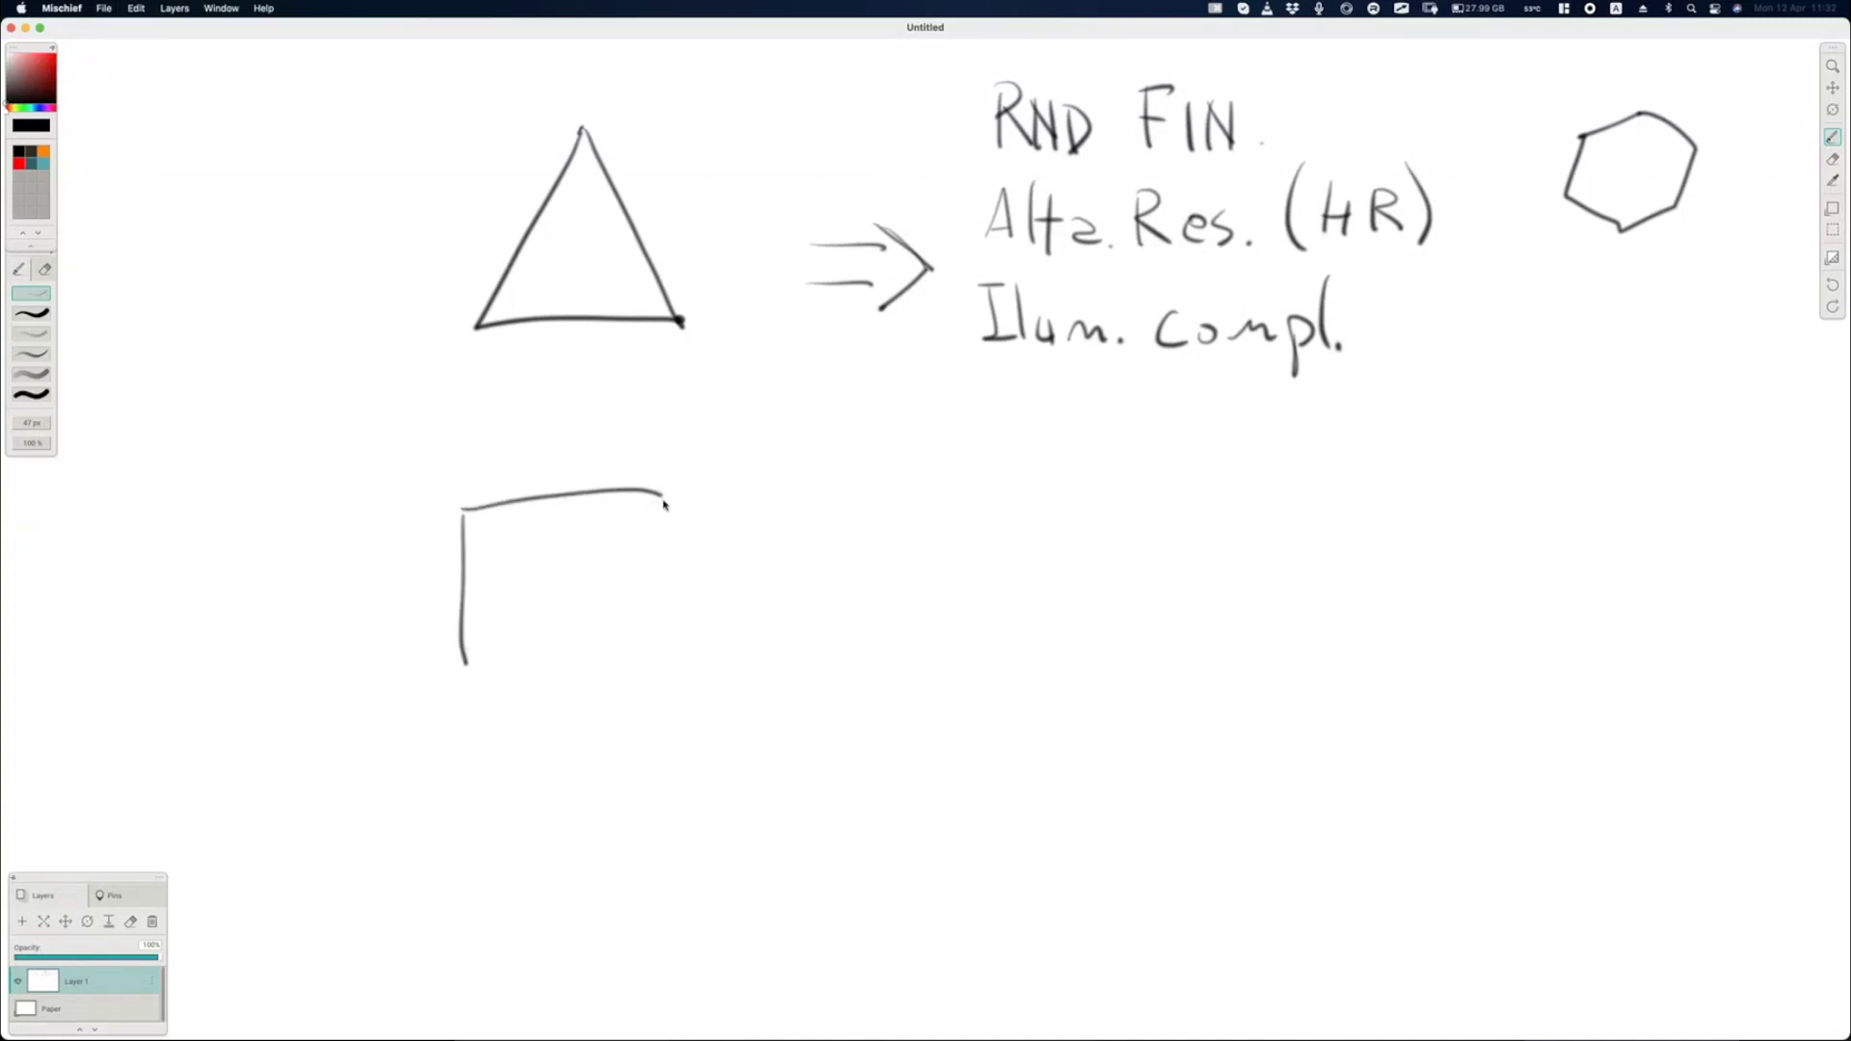
drag(466, 673, 662, 675)
drag(663, 494, 662, 673)
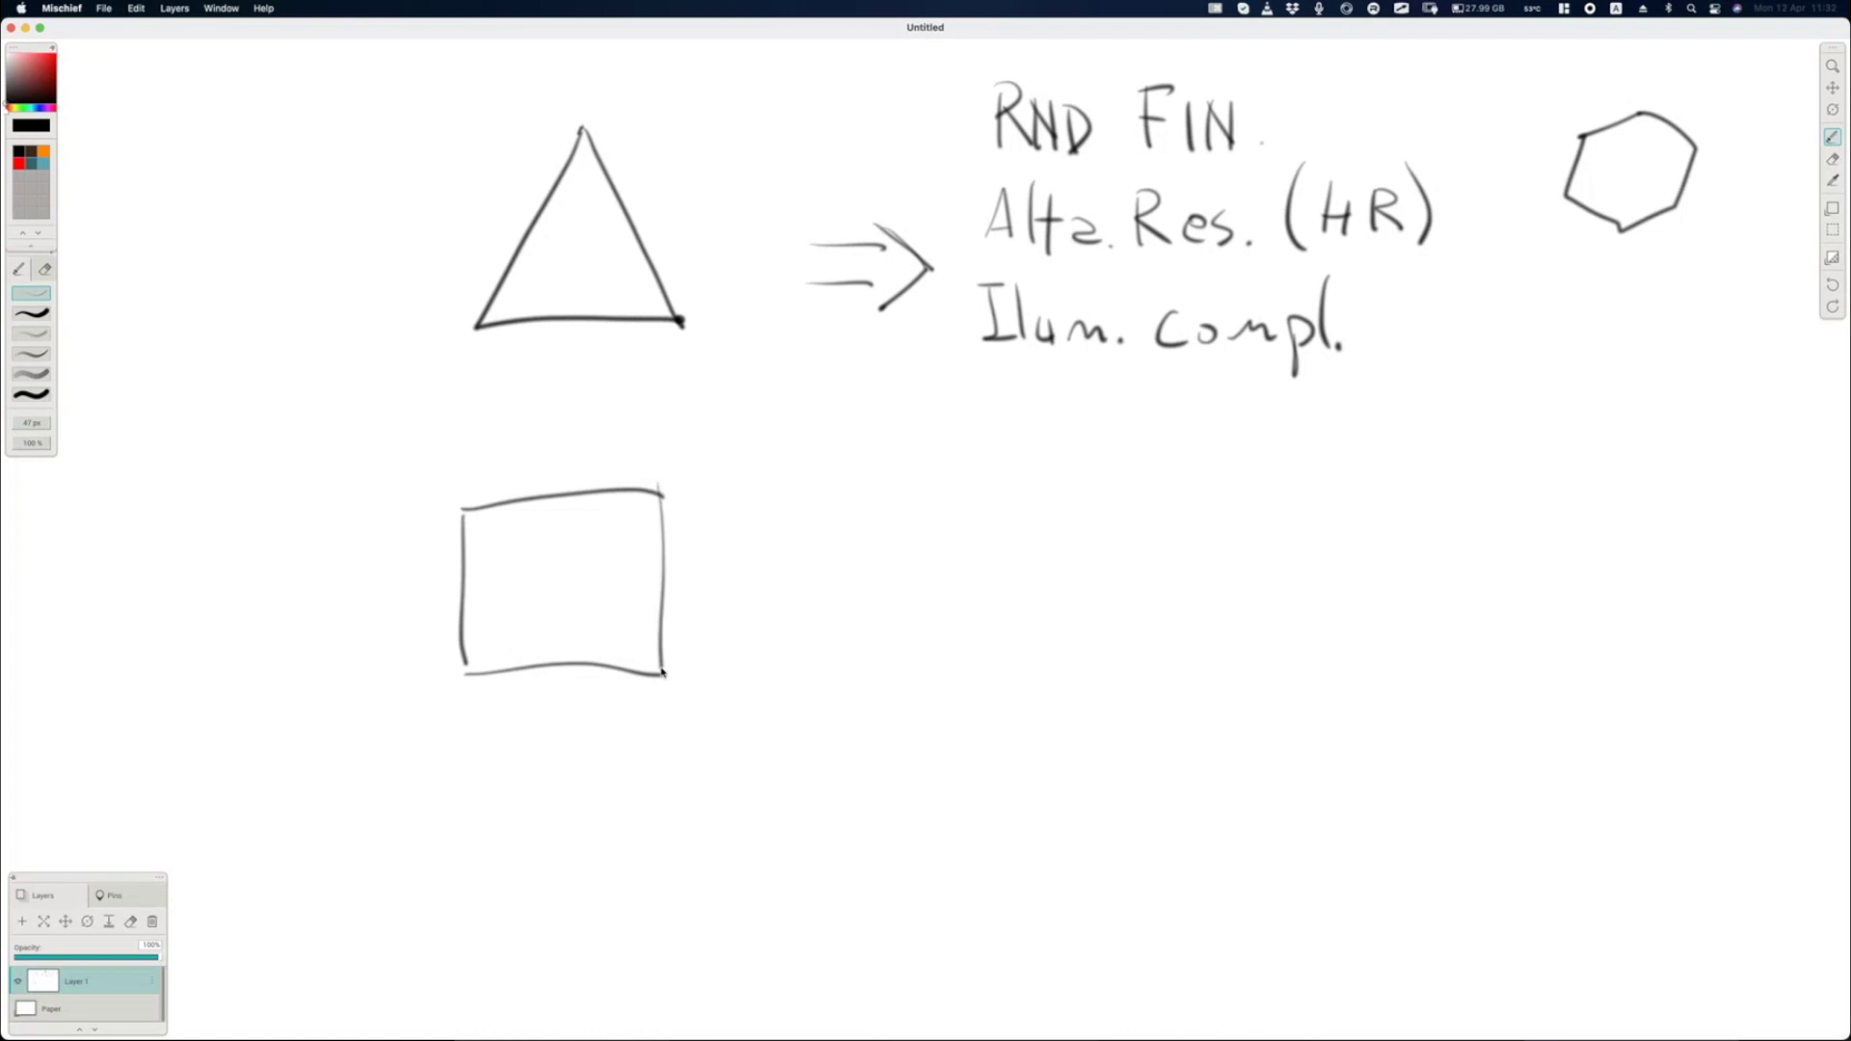
drag(766, 570, 883, 557)
drag(783, 605, 885, 598)
click(871, 511)
drag(871, 512, 875, 622)
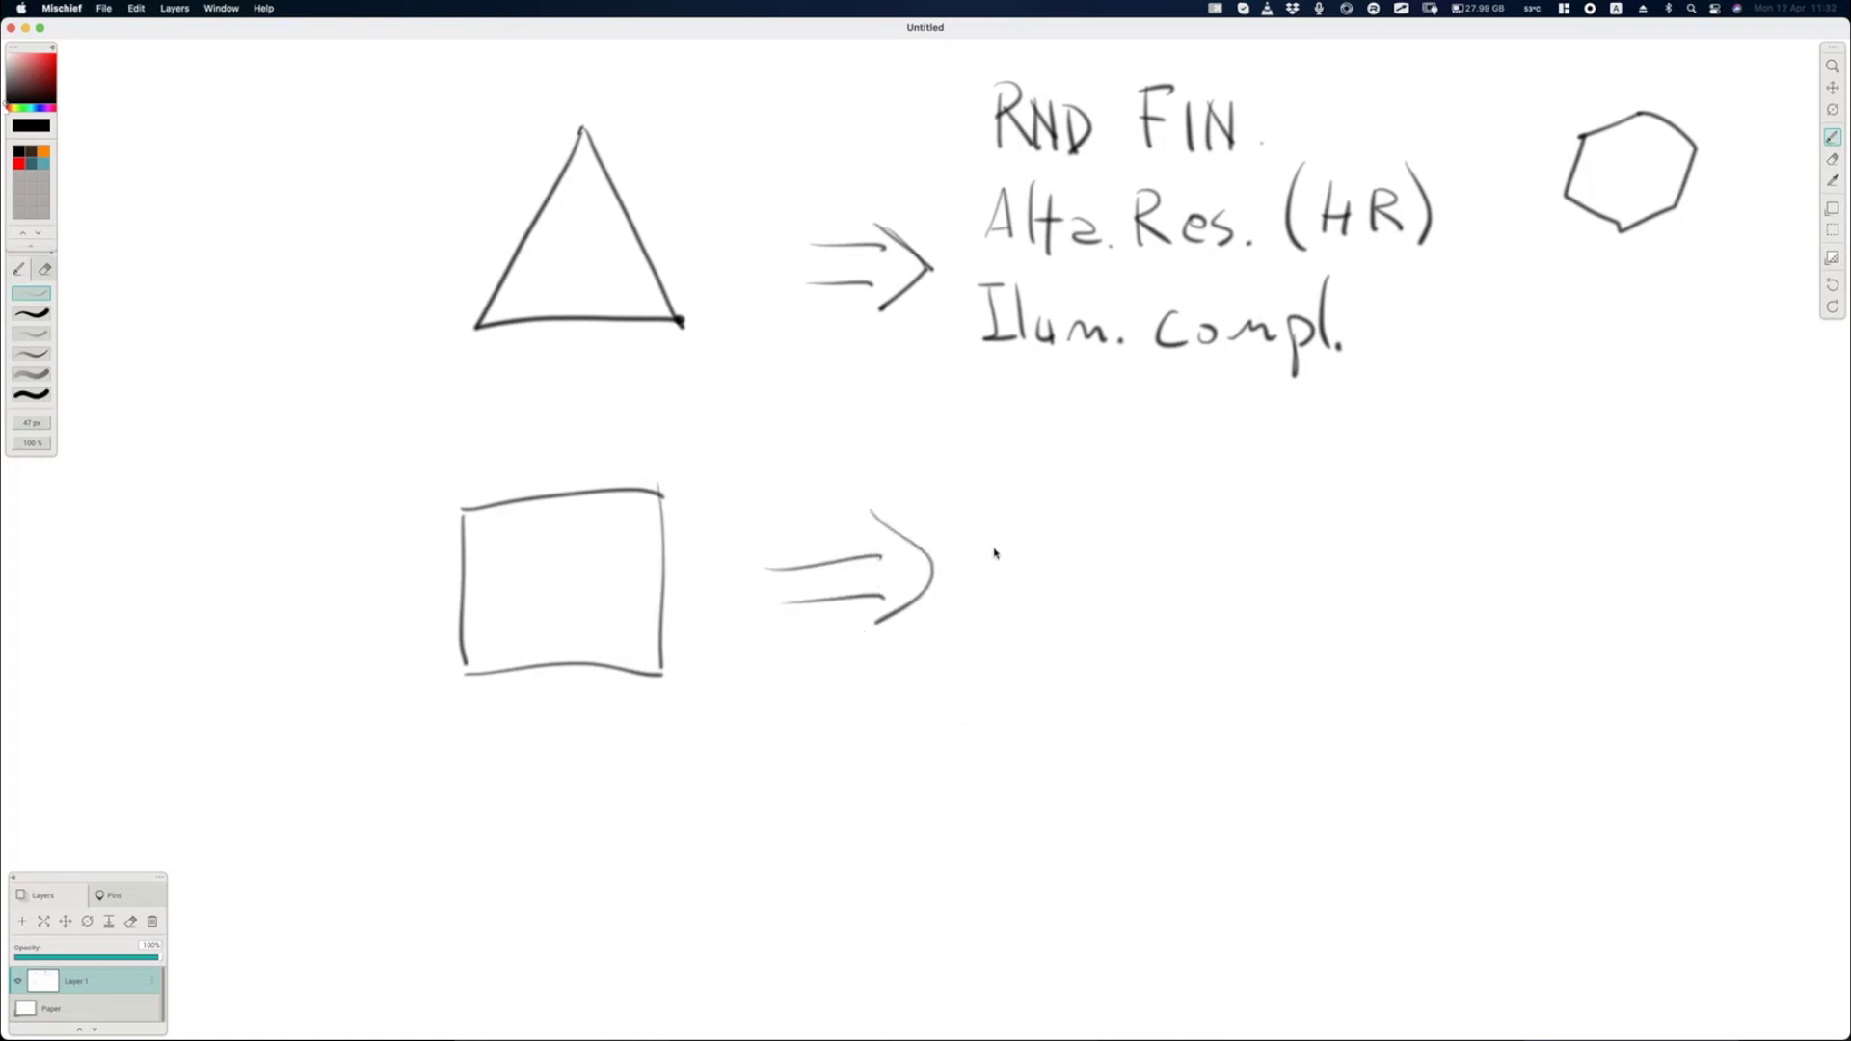
Write the notes "ANIM." and "Loops." beside the square's arrow.
mouse_move(999, 530)
mouse_down()
mouse_move(1024, 511)
mouse_move(1030, 533)
mouse_up()
mouse_move(999, 530)
mouse_down()
mouse_move(1030, 530)
mouse_move(991, 549)
mouse_move(1104, 507)
mouse_move(1105, 477)
mouse_move(1131, 540)
mouse_up()
drag(1167, 542, 1227, 530)
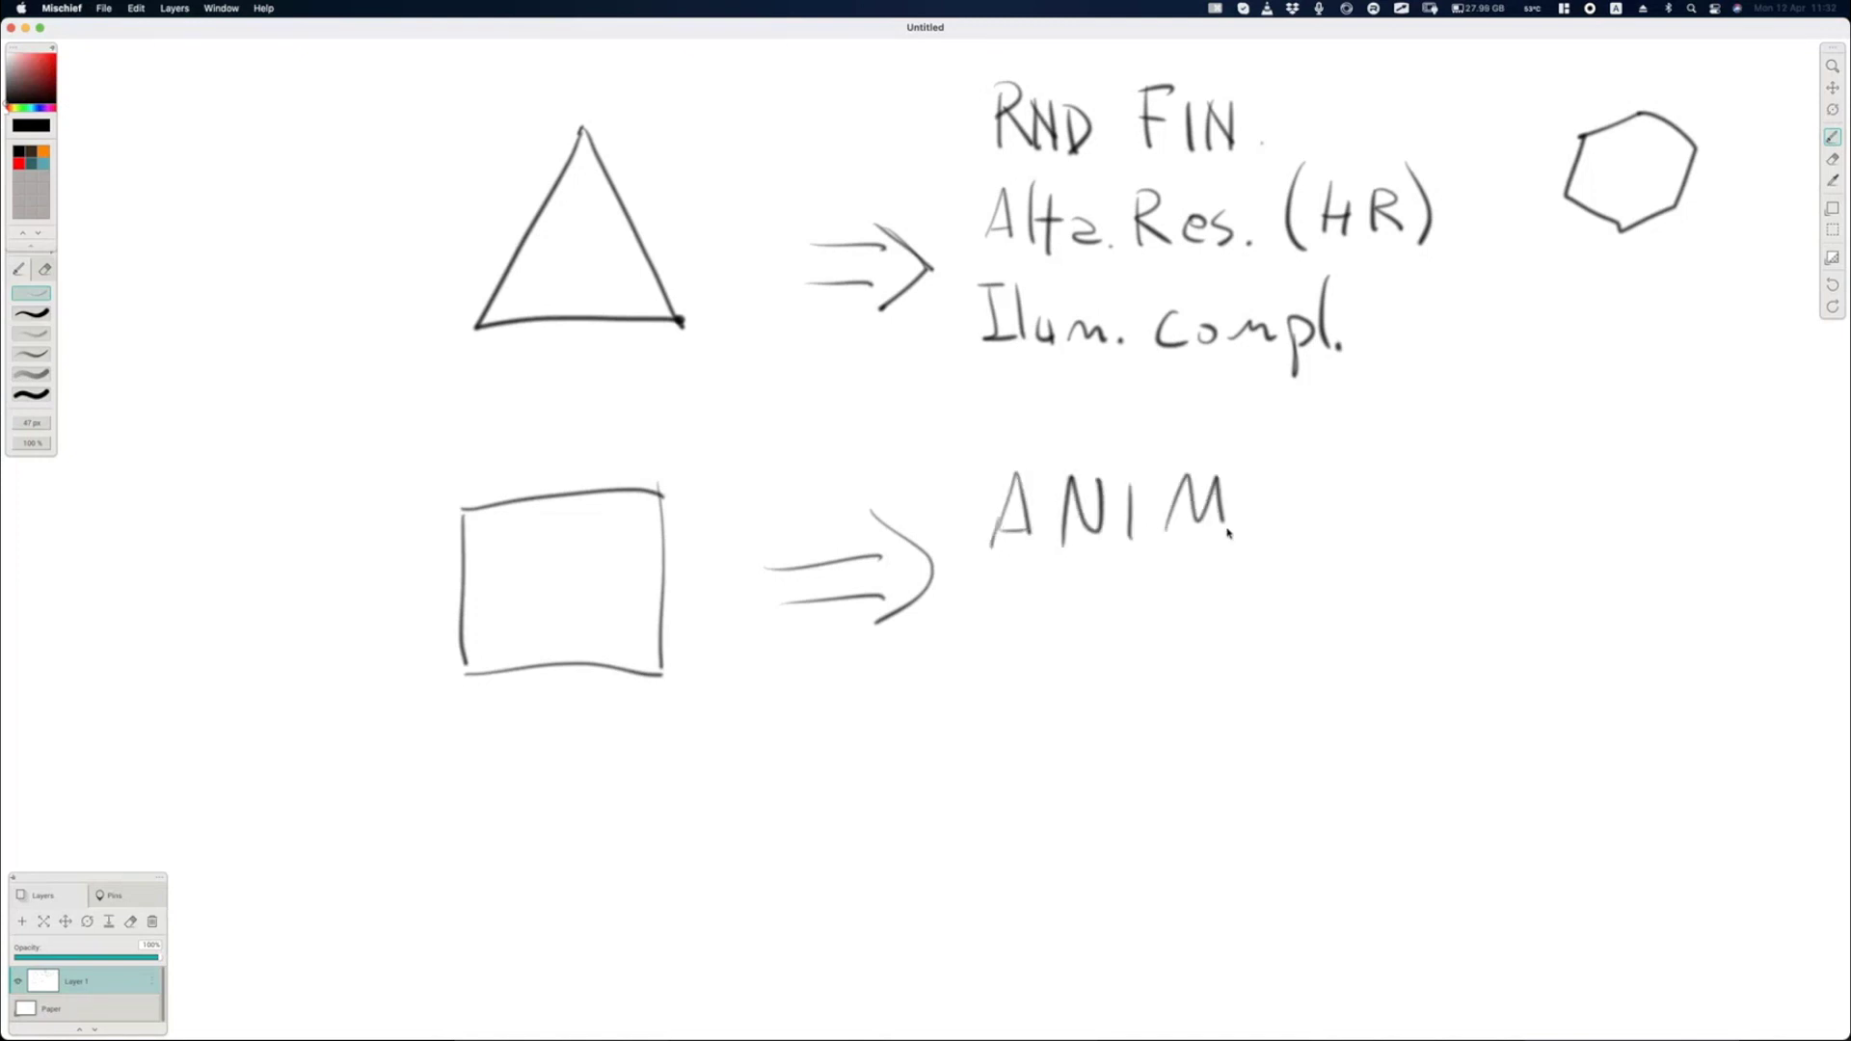
click(1251, 527)
click(1033, 534)
mouse_move(1028, 533)
mouse_down()
mouse_move(1018, 638)
mouse_move(1062, 622)
mouse_move(1094, 662)
mouse_move(1095, 632)
mouse_move(1110, 638)
mouse_up()
click(1133, 632)
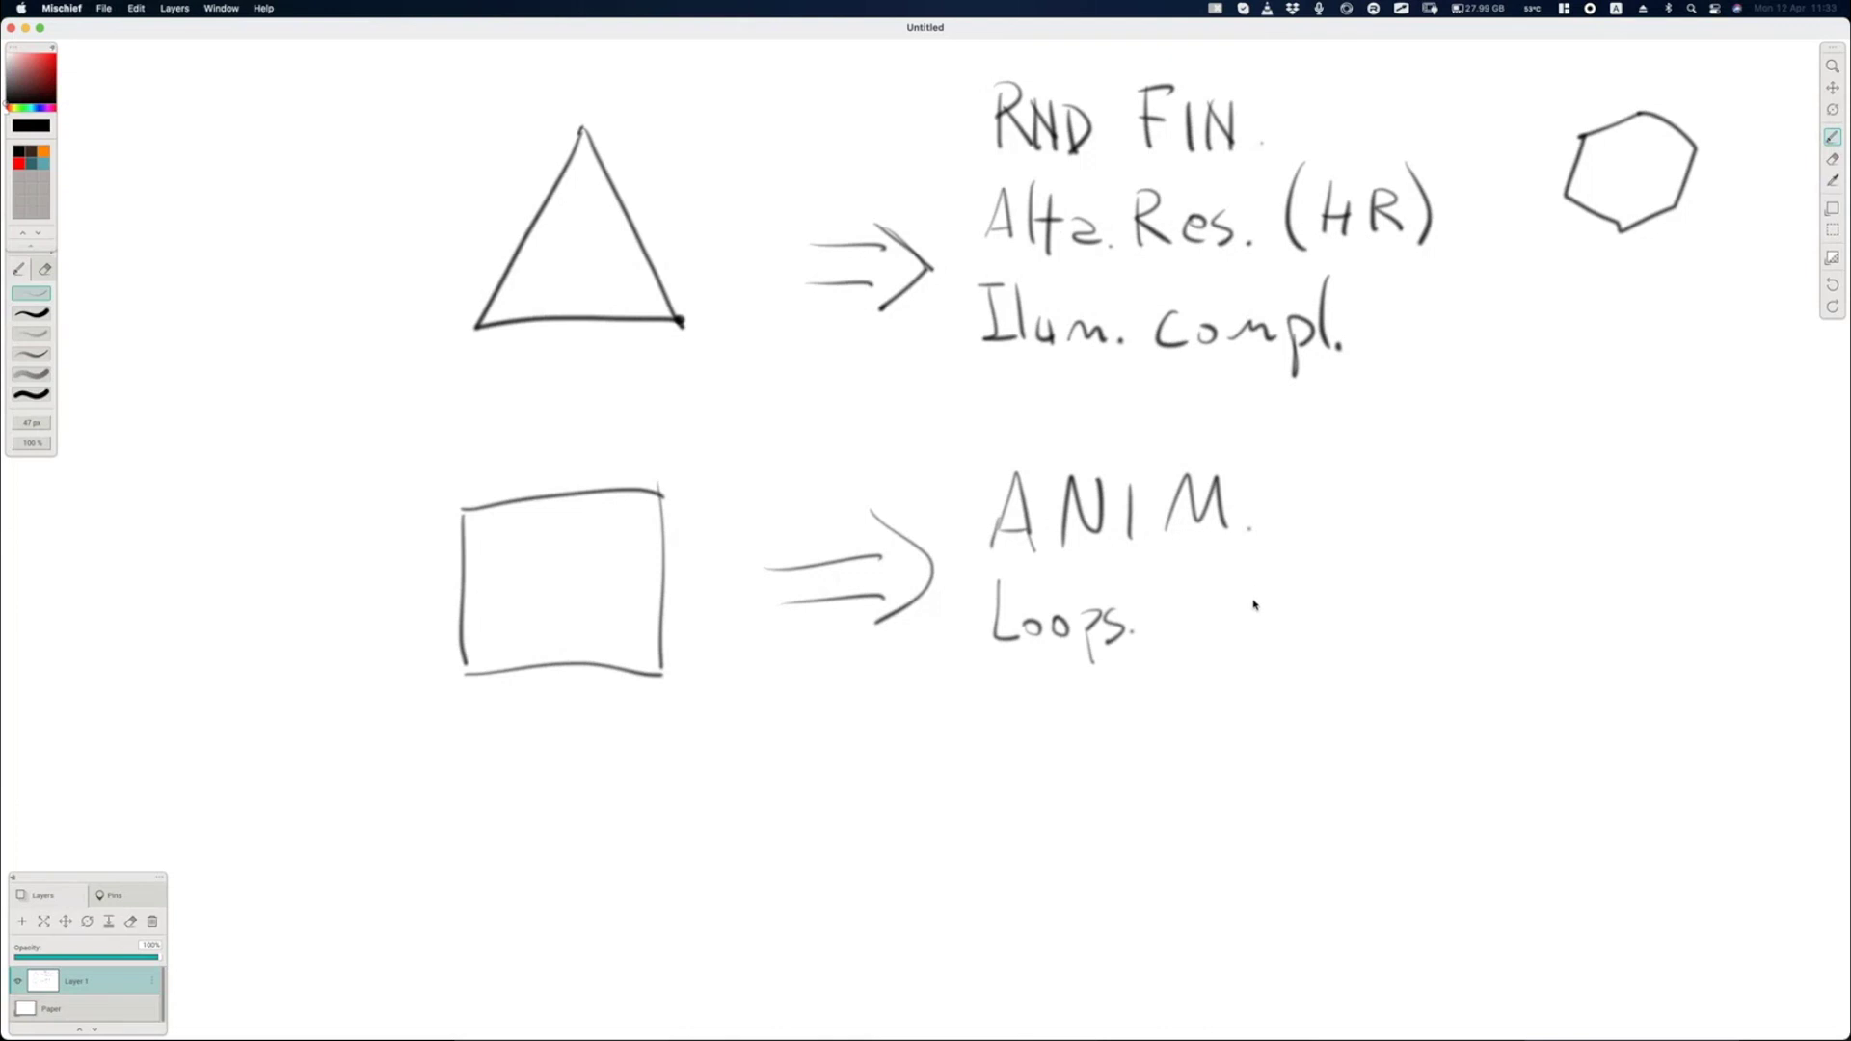
Sketch a curved strip of four-sided polygons beside the "Loops." note, with a loop line running through it.
mouse_move(1304, 579)
mouse_down()
mouse_move(1271, 561)
mouse_move(1302, 525)
mouse_move(1337, 541)
mouse_move(1259, 622)
mouse_move(1309, 620)
mouse_move(1269, 637)
mouse_move(1314, 673)
mouse_move(1348, 652)
mouse_up()
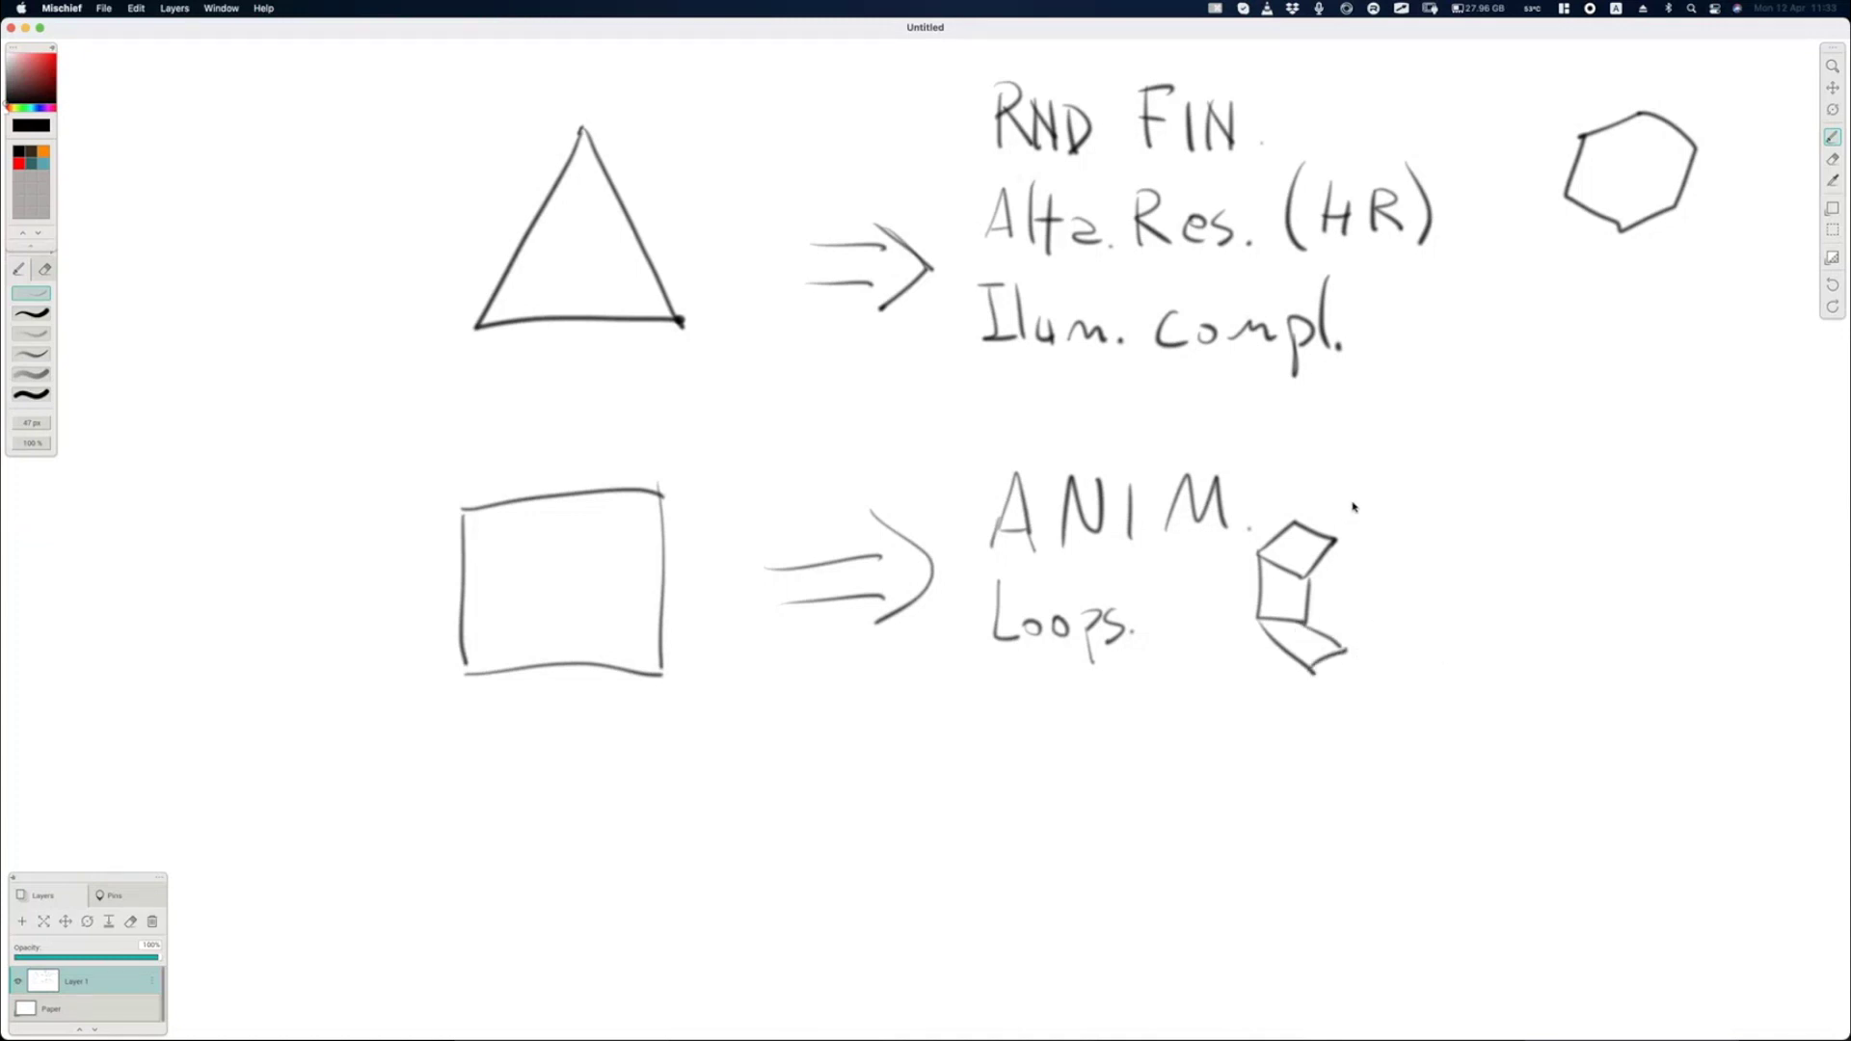
mouse_move(1350, 501)
mouse_down()
mouse_move(1279, 583)
mouse_move(1349, 668)
mouse_move(1391, 654)
mouse_up()
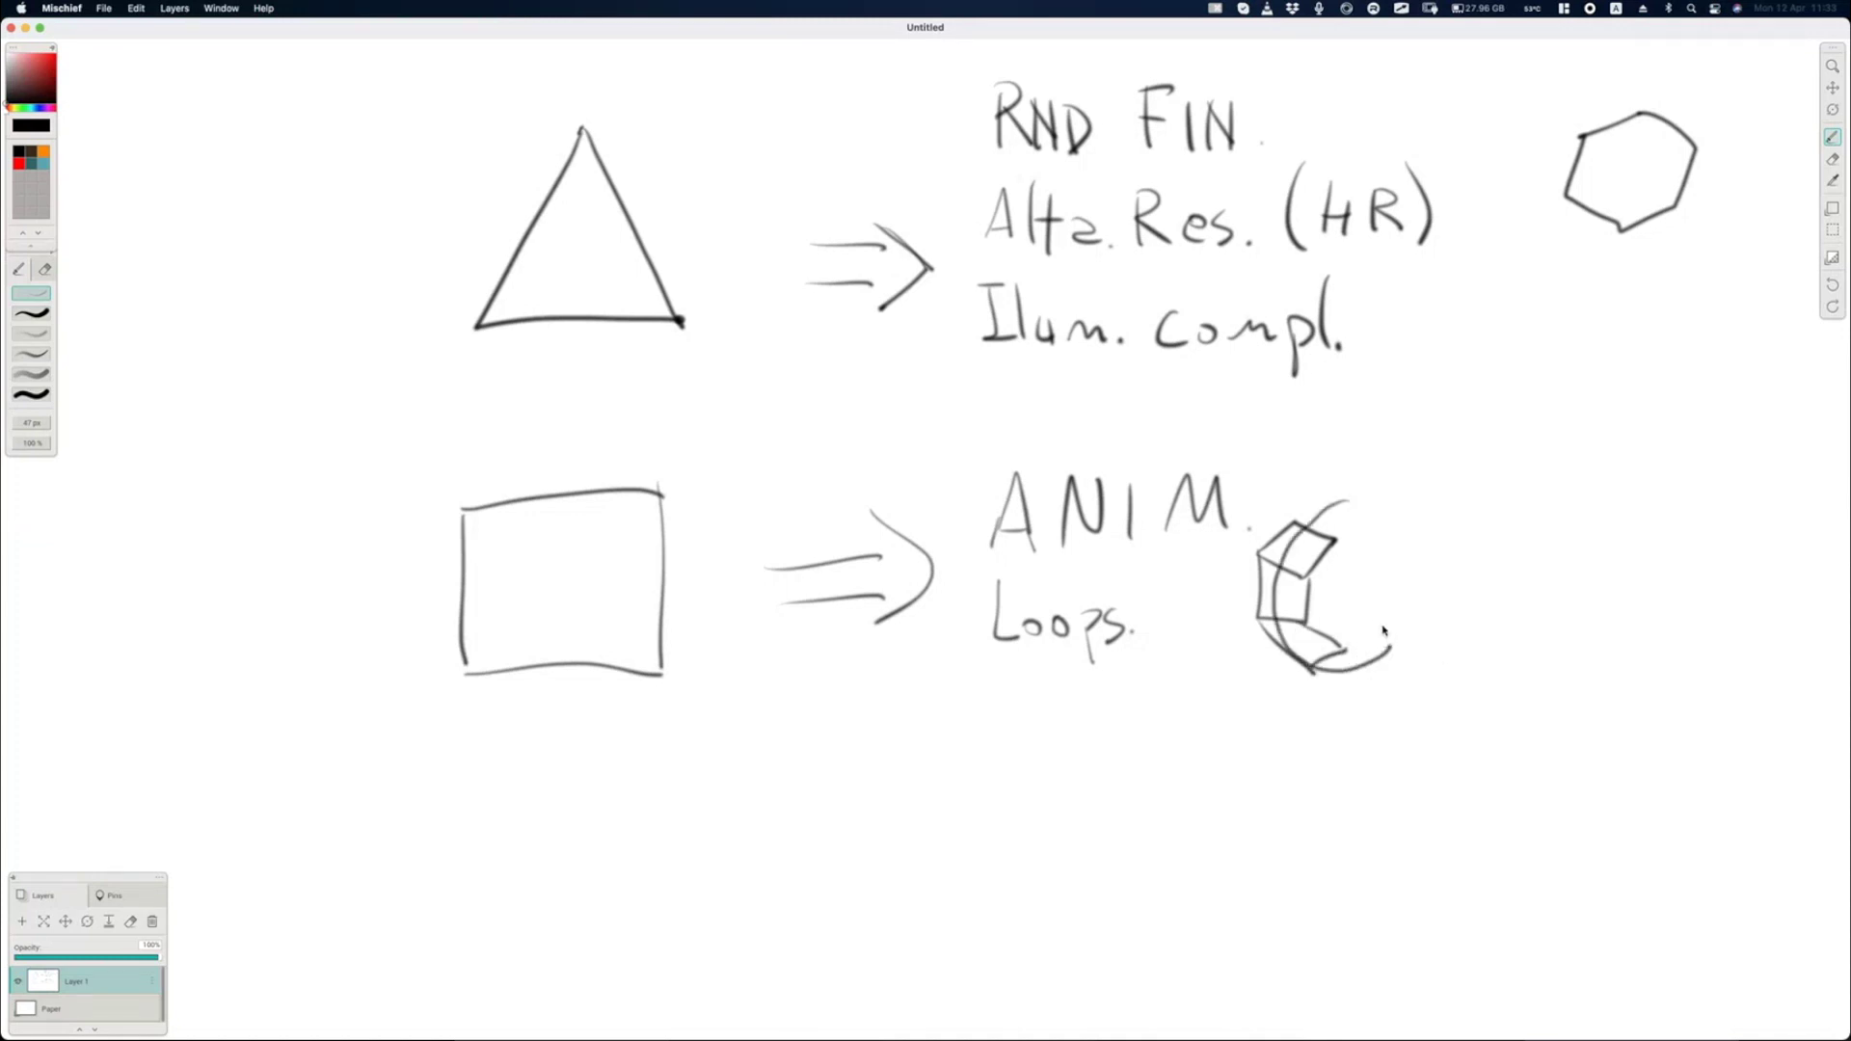
Undo the loop line through the strip of quads and bring the earlier sketches of polygon combinations into view.
key(super+z)
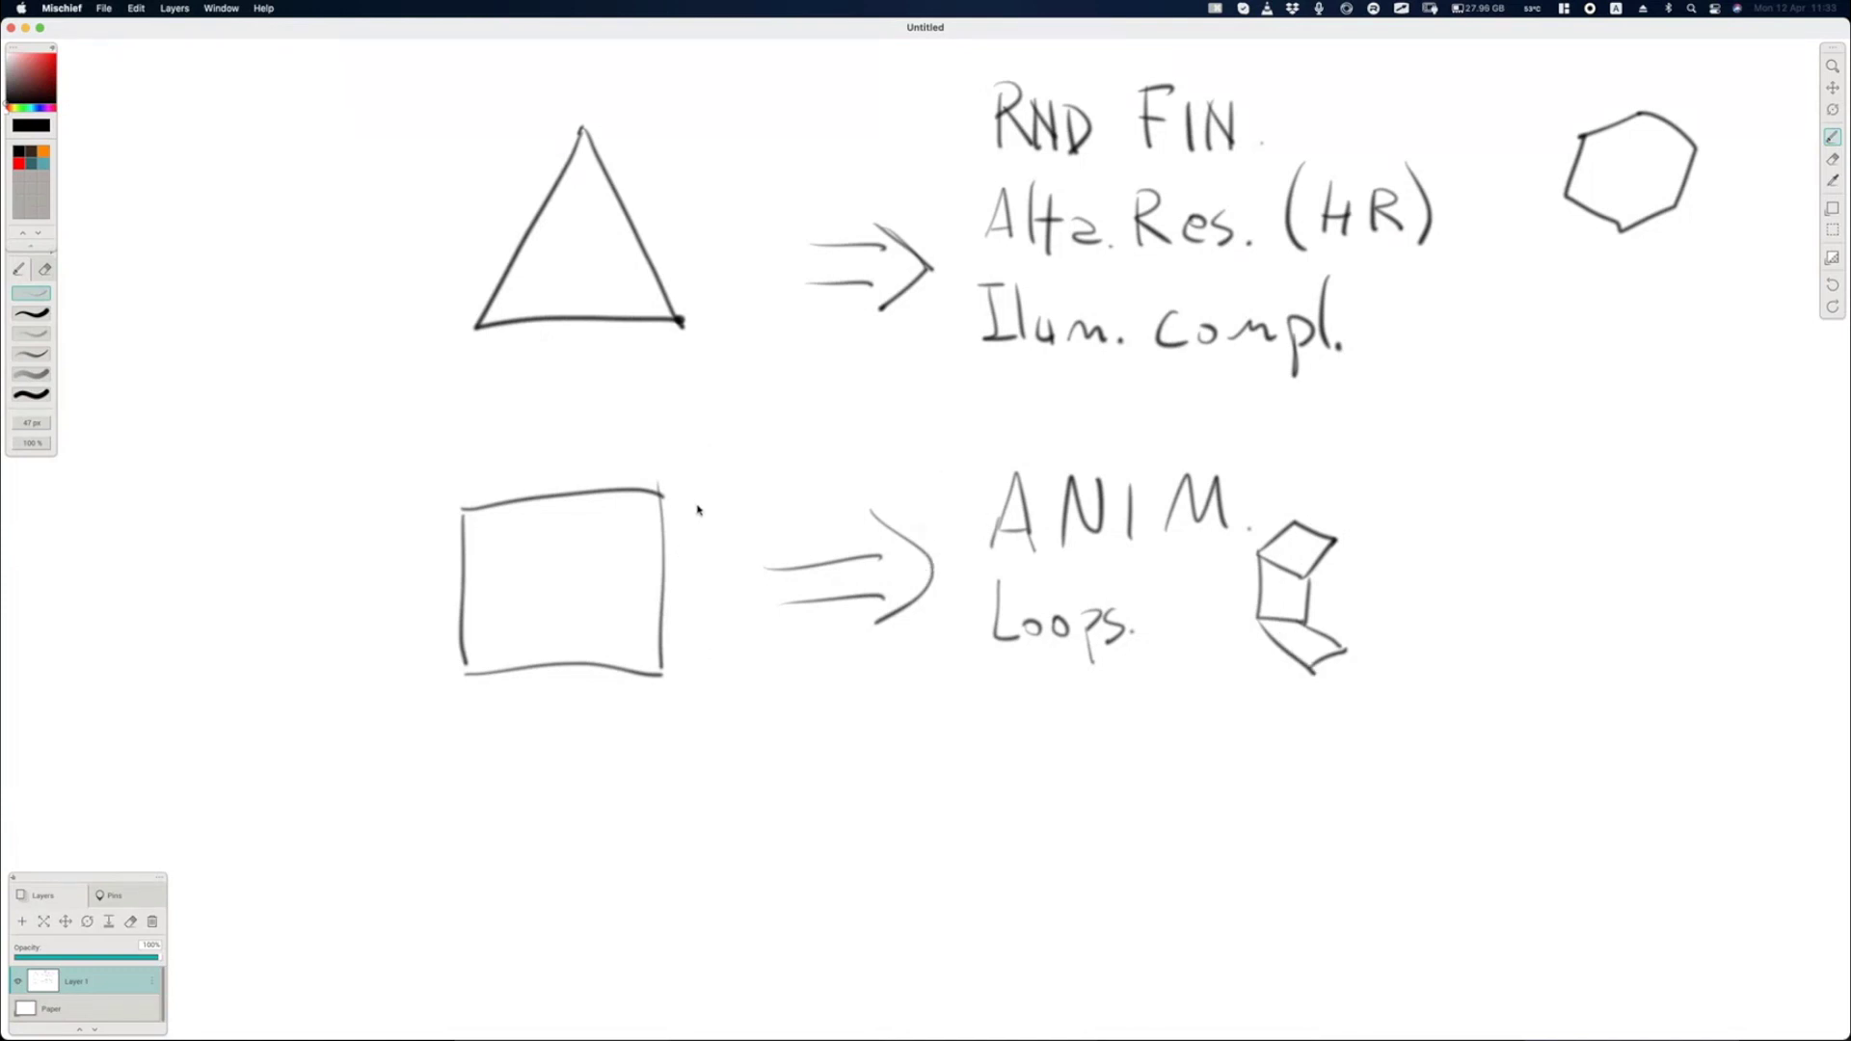
drag(980, 414, 917, 530)
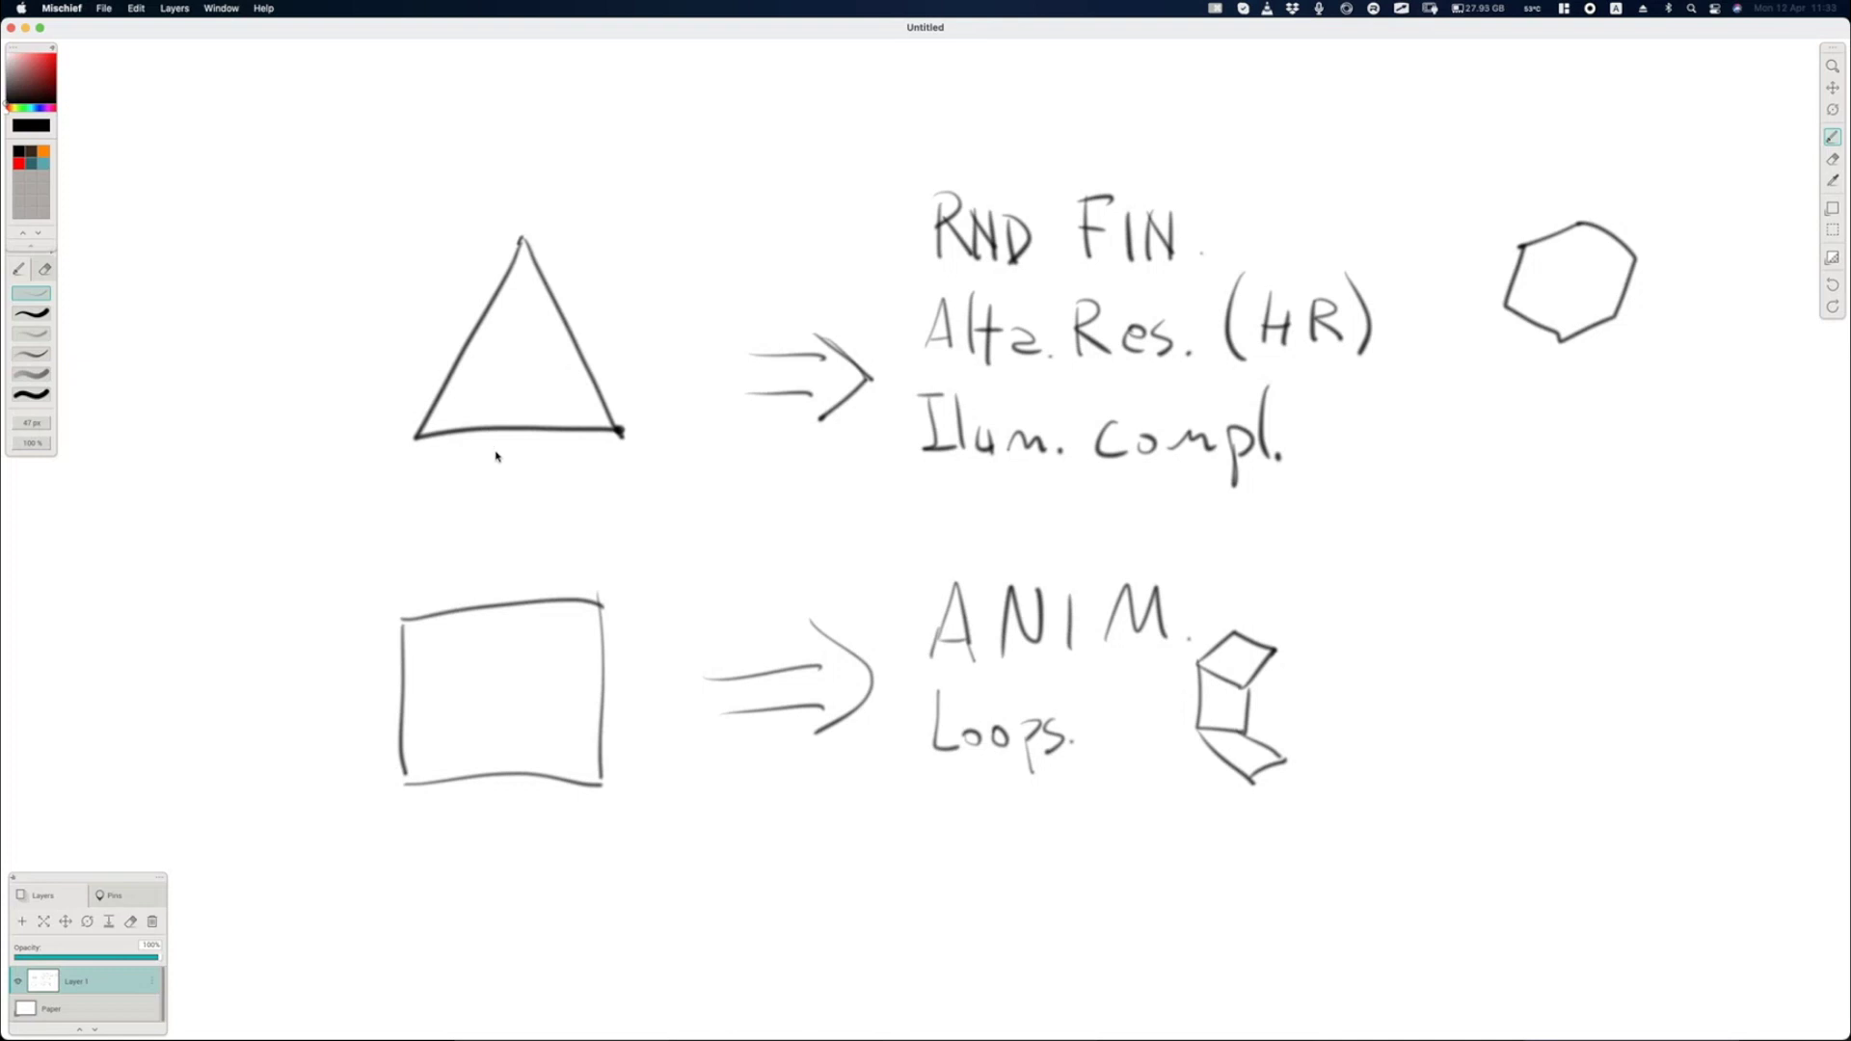
key(space)
mouse_move(306, 385)
mouse_down()
mouse_move(864, 401)
mouse_move(1732, 374)
mouse_up()
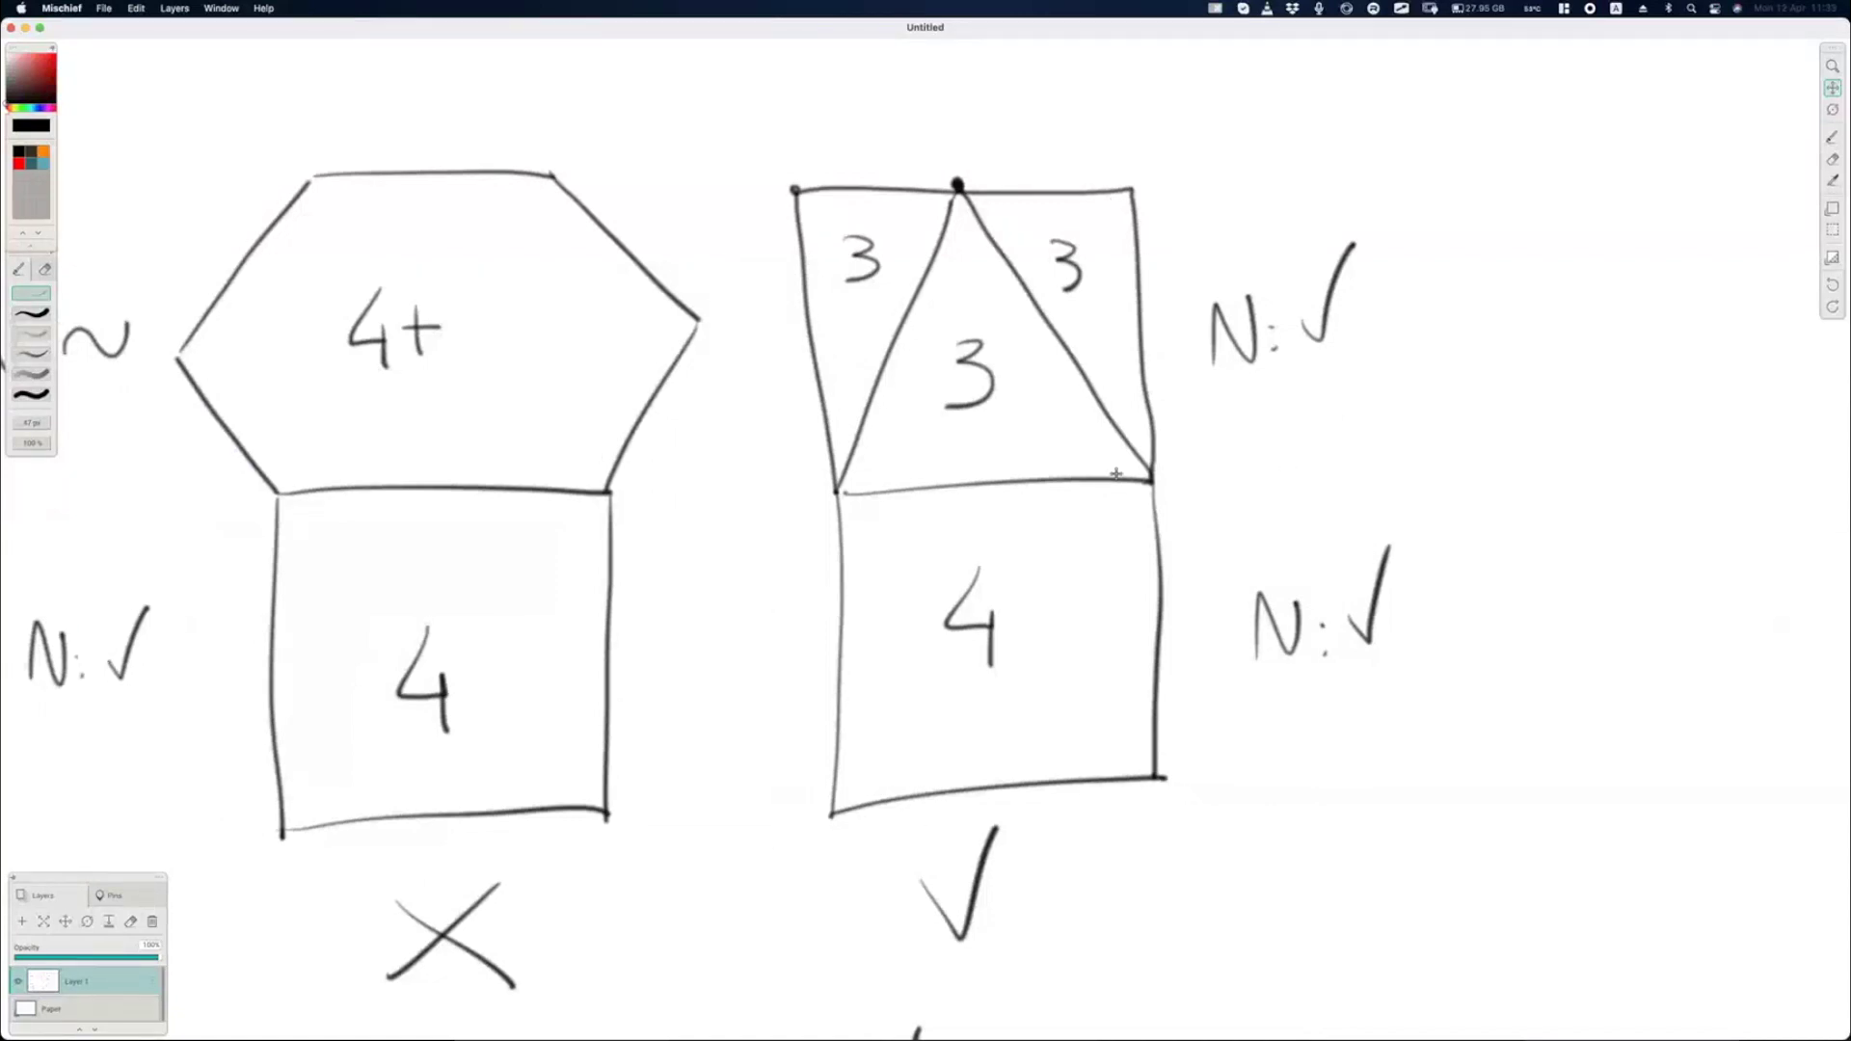
Trace the edge shared by the three triangles and the square, and undo the stroke.
key(b)
mouse_move(868, 495)
mouse_down()
mouse_move(976, 473)
mouse_move(1138, 474)
mouse_move(1173, 494)
mouse_up()
key(super+z)
Switch to LightWave Modeler and activate an empty layer.
key(super+Tab)
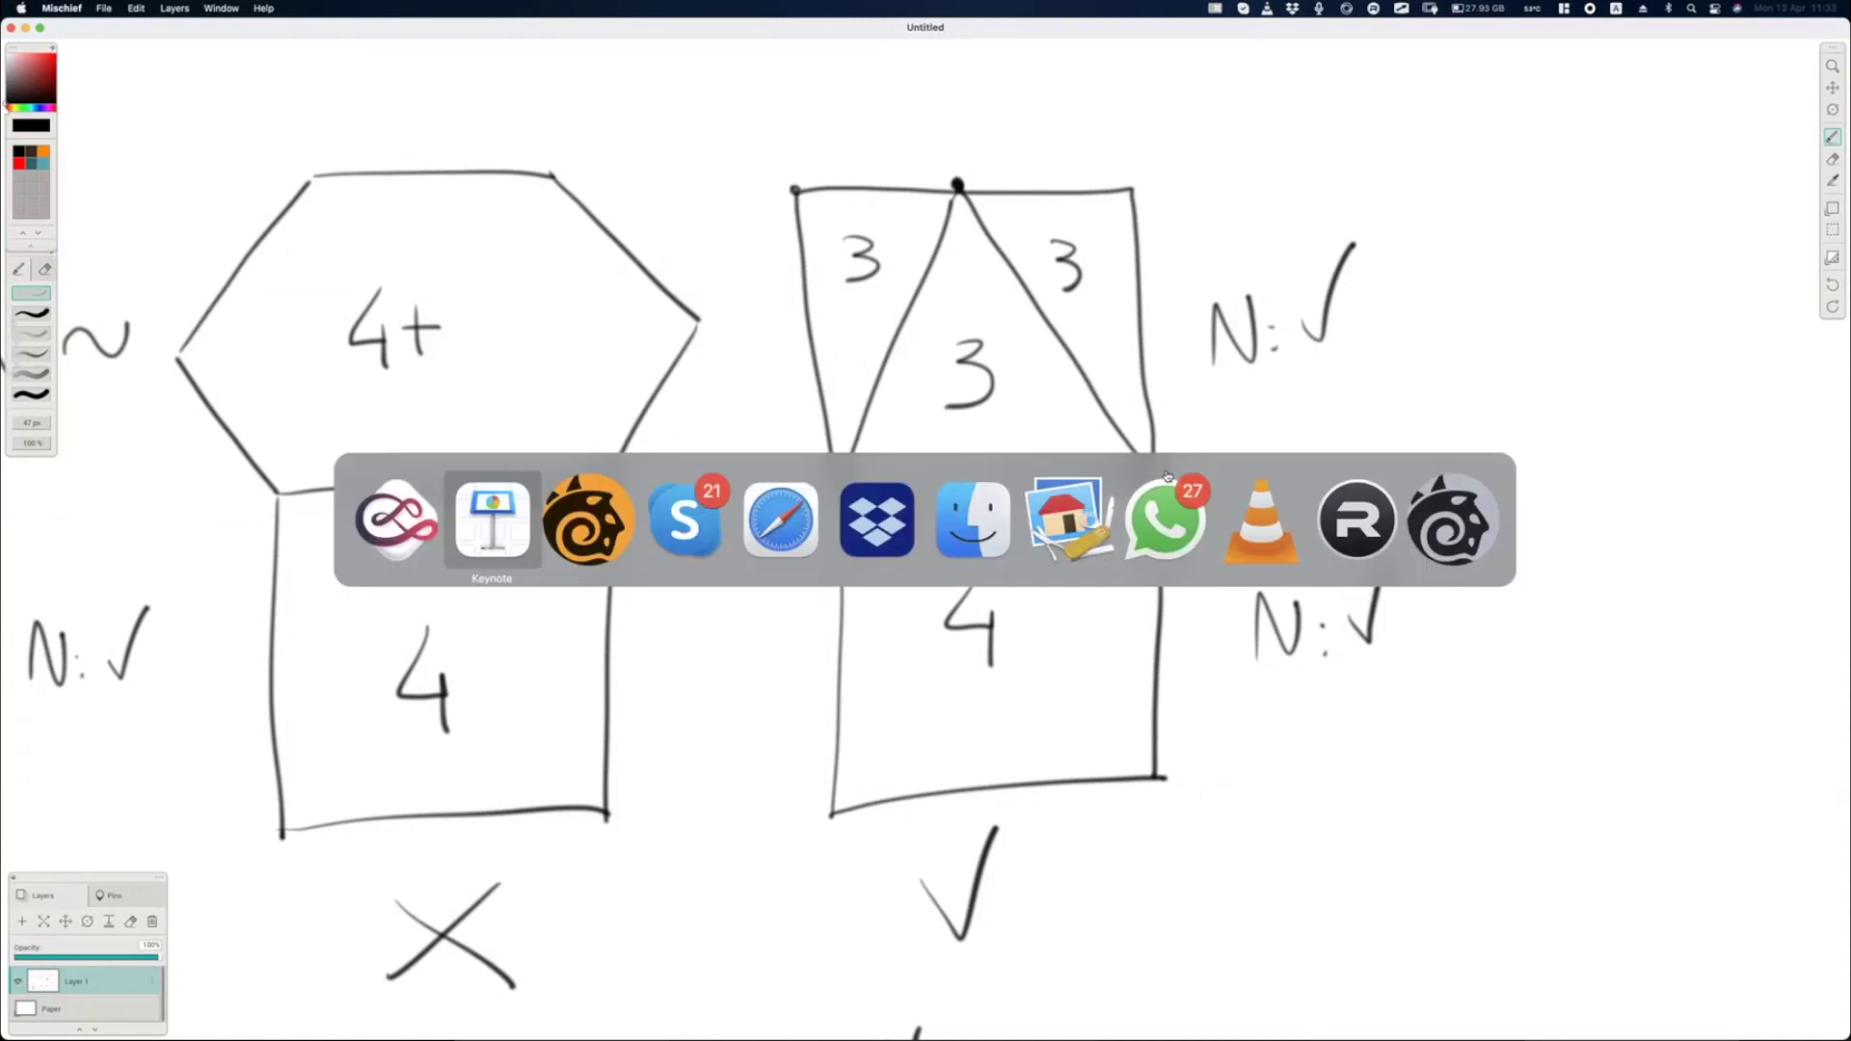
click(589, 519)
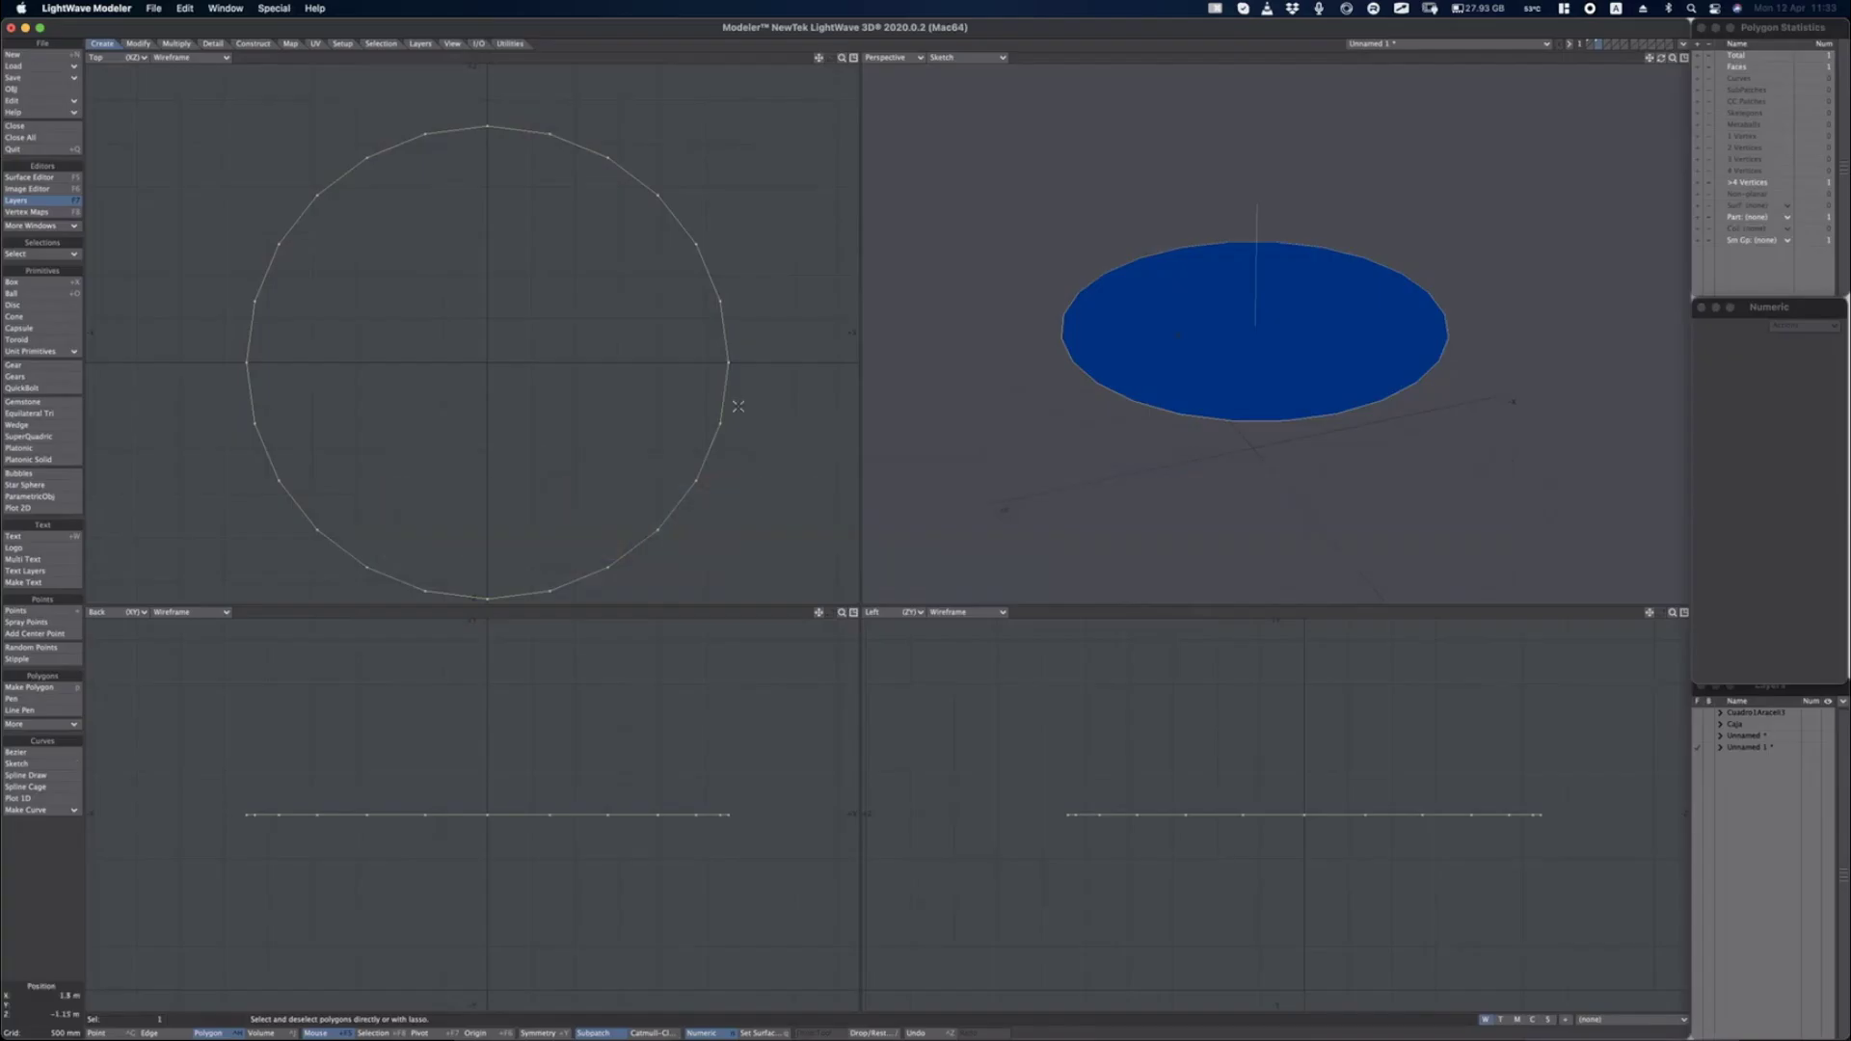
click(1605, 44)
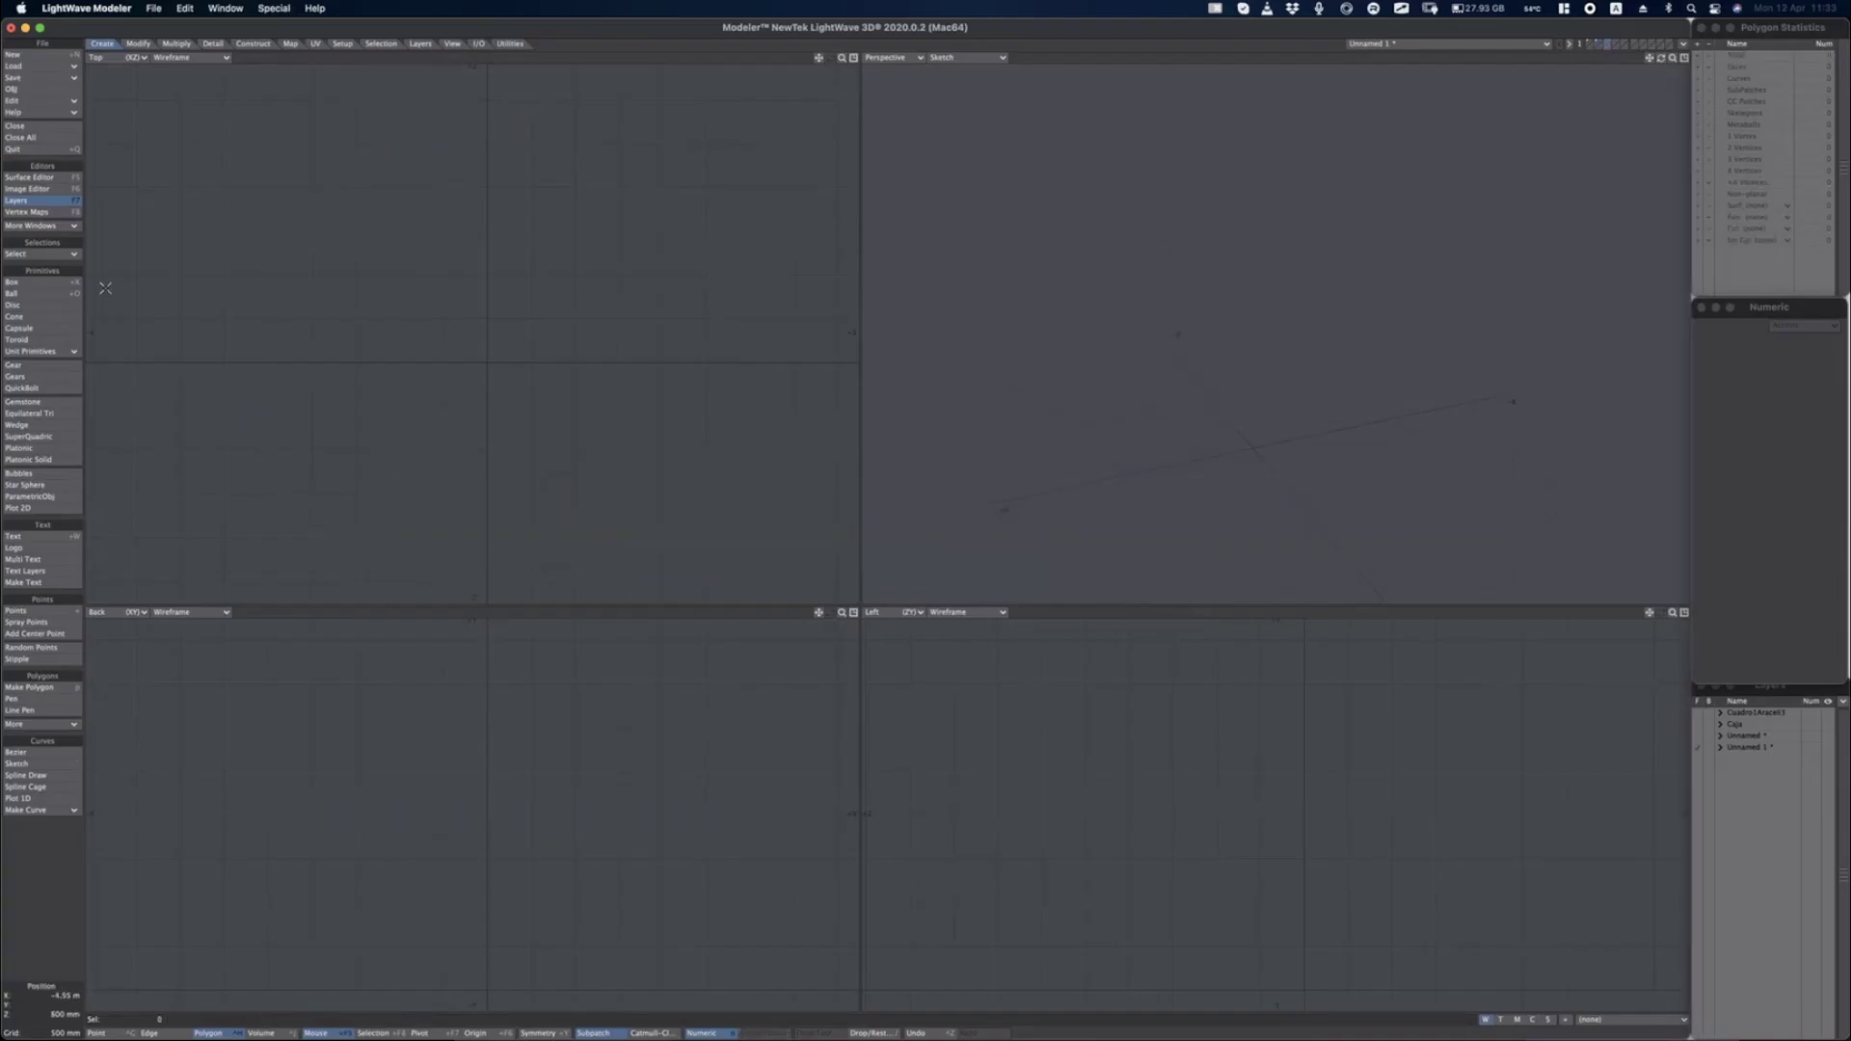
Draw a ball in the empty layer with radii of about 1.8 m in X, 2 m in Y and 2.15 m in Z.
key(shift+o)
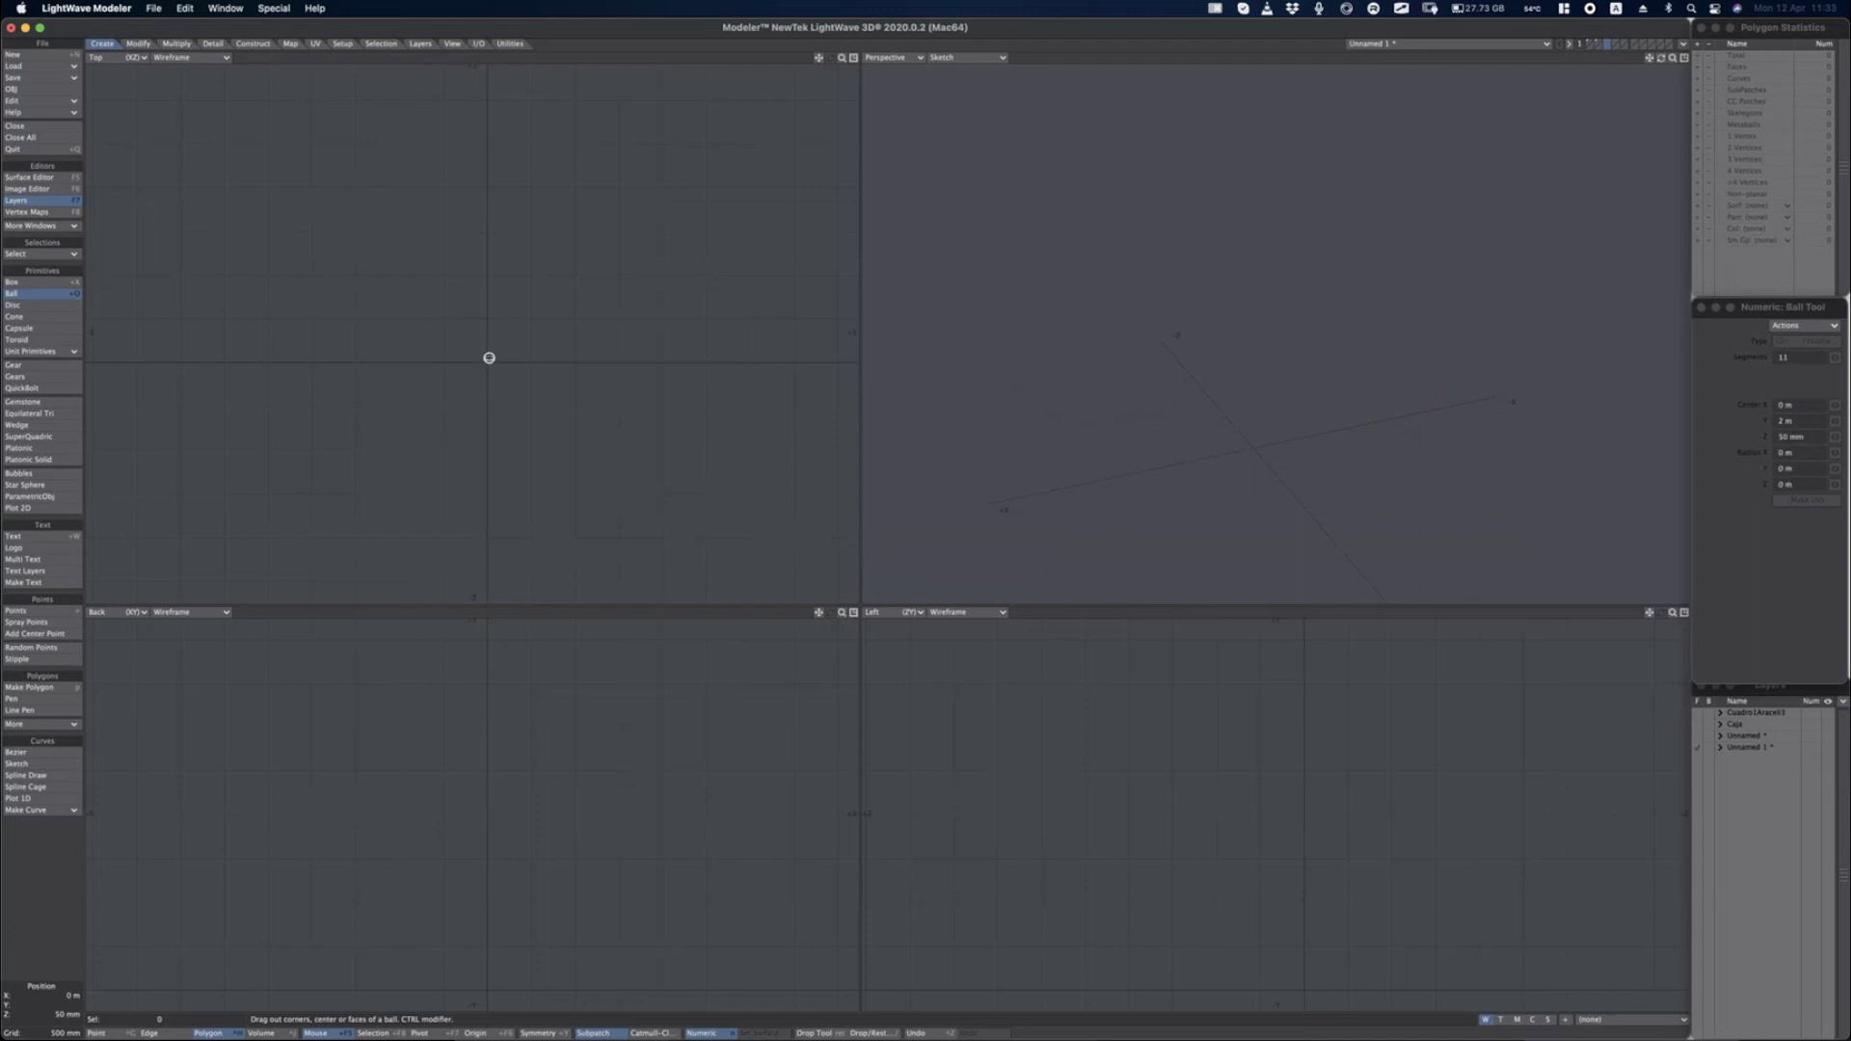
drag(488, 359, 613, 182)
drag(504, 710, 506, 680)
drag(648, 811, 645, 811)
drag(488, 640, 490, 637)
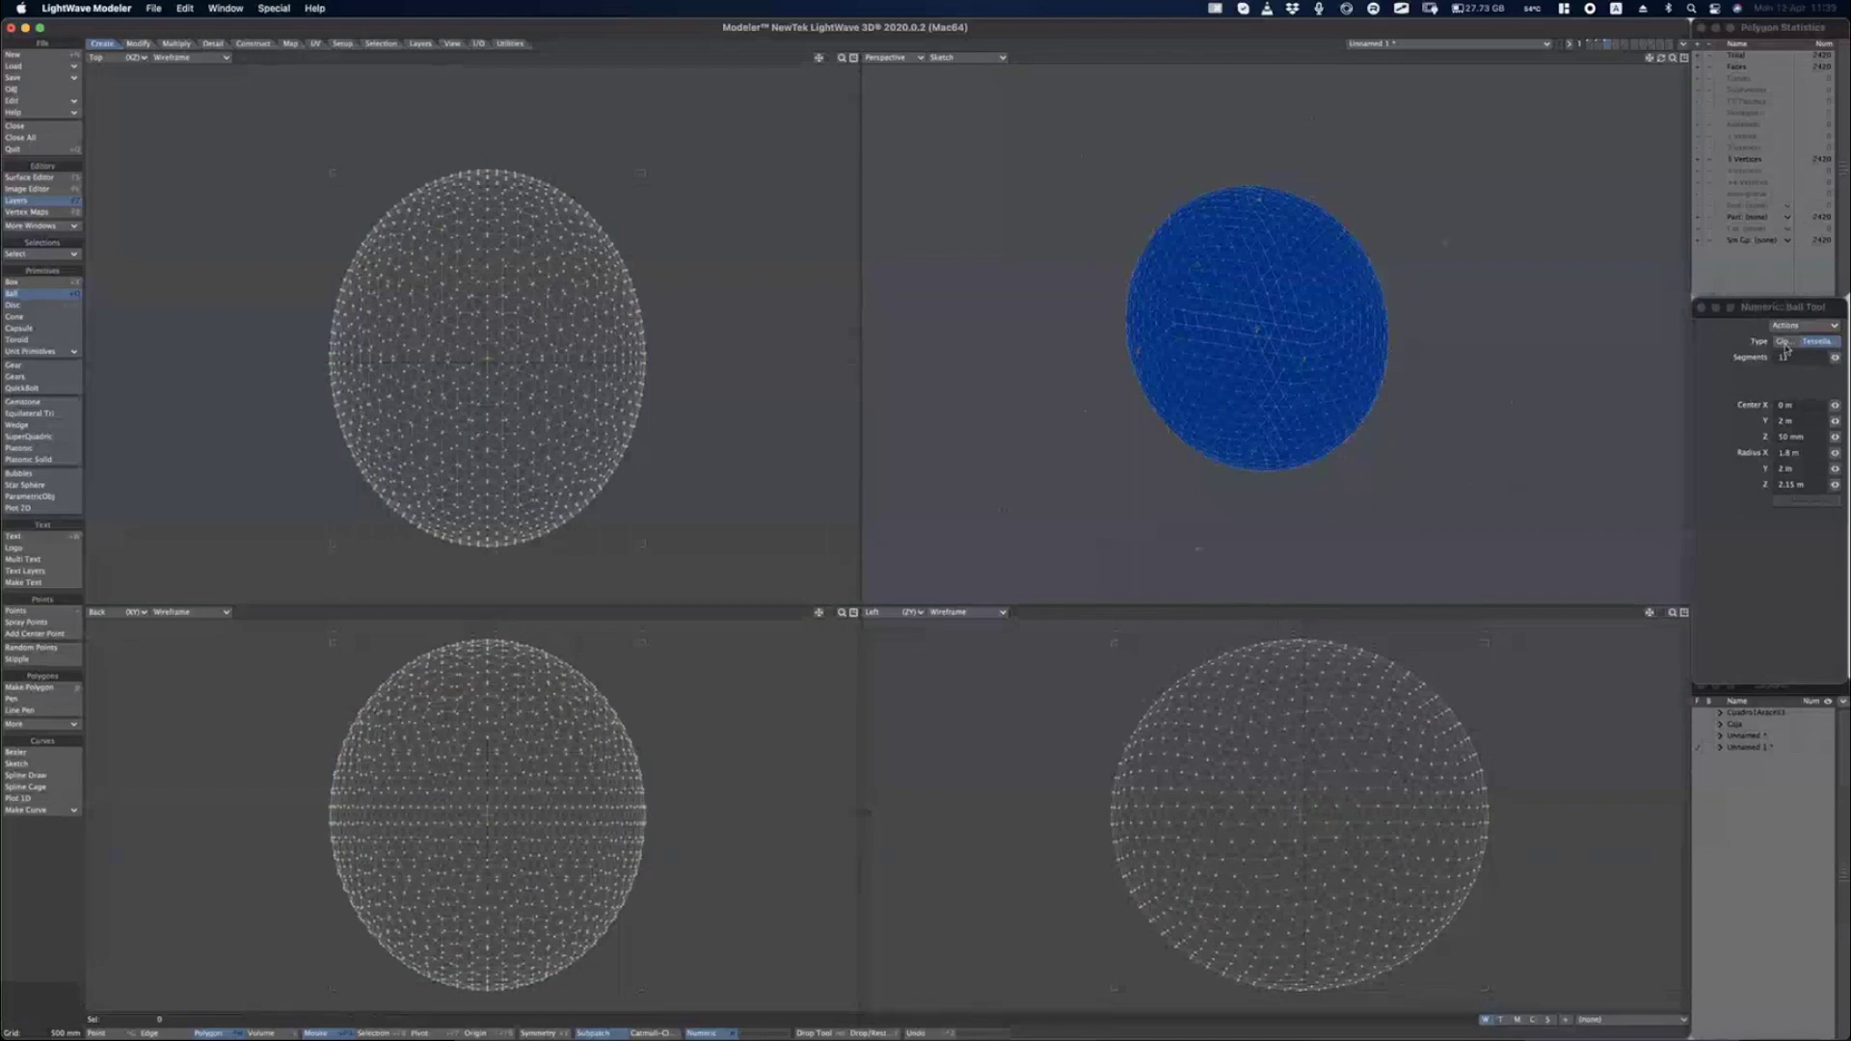
Make the ball a globe type with 10 sides and 6 segments, and finish creating it.
click(1785, 341)
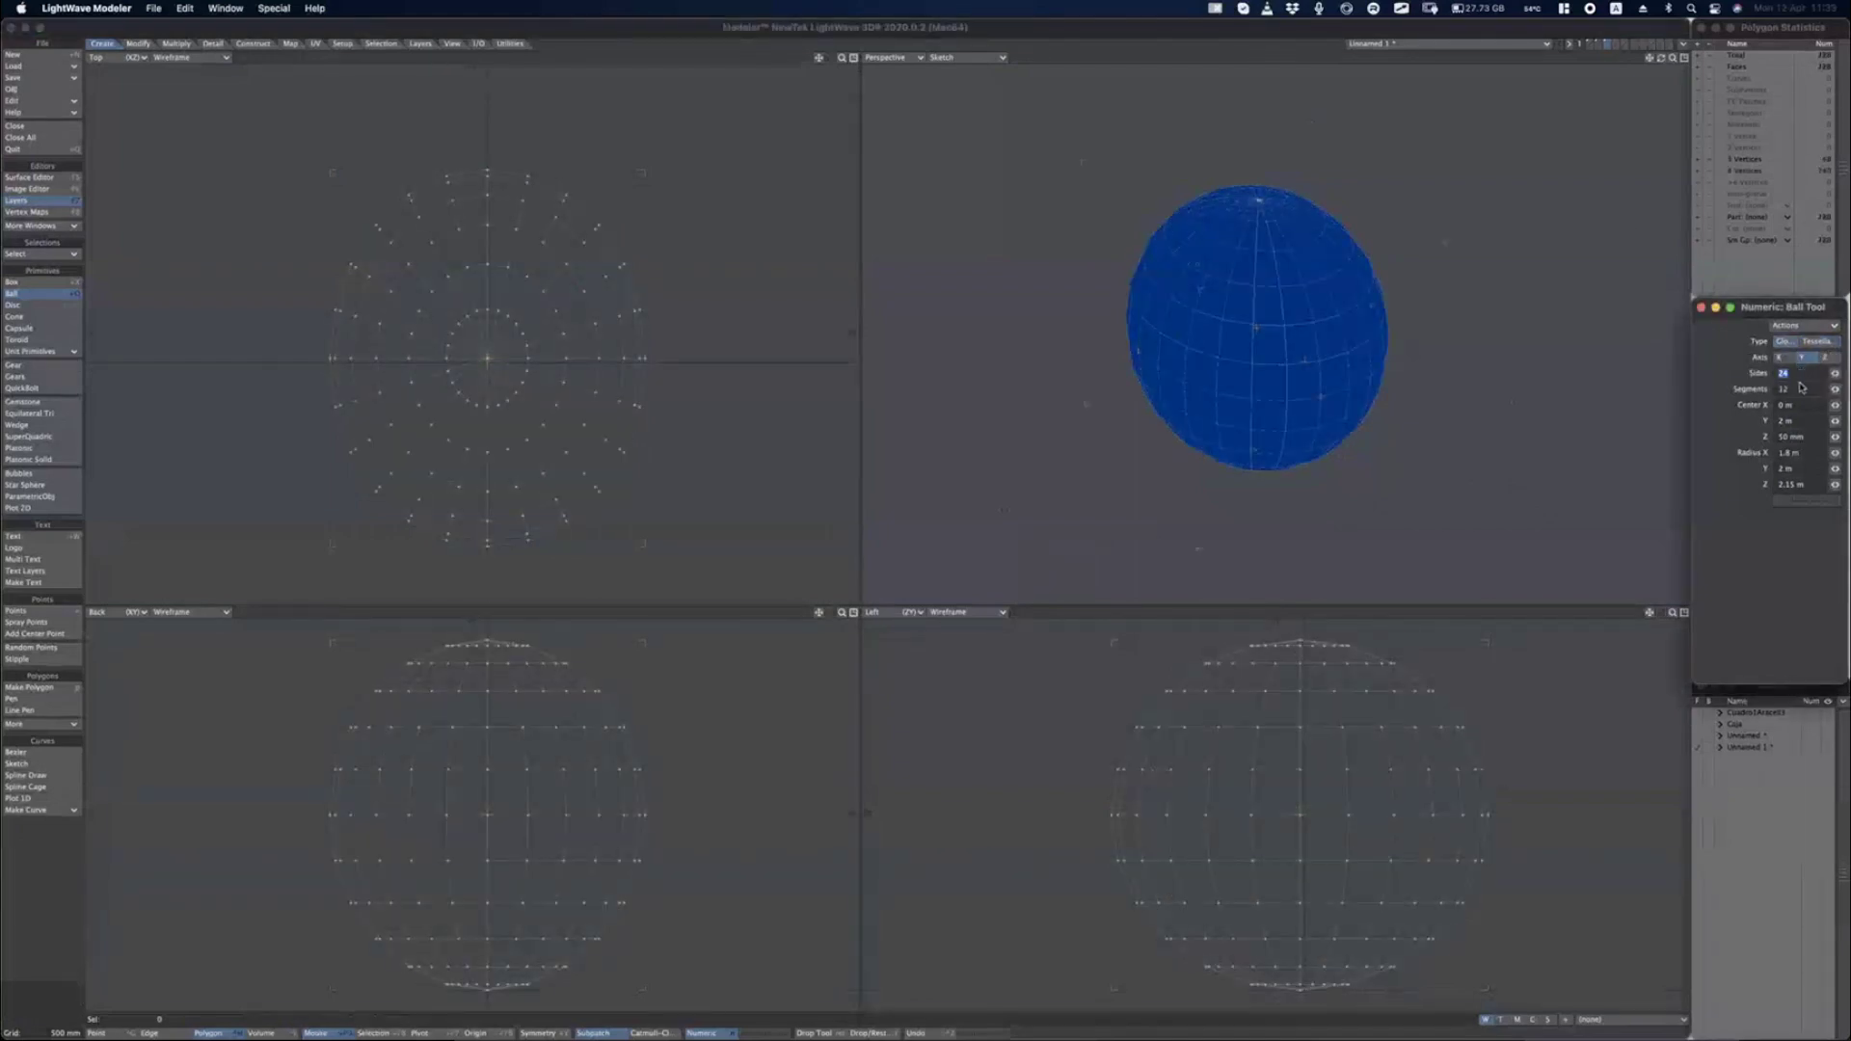
drag(1803, 375, 1767, 373)
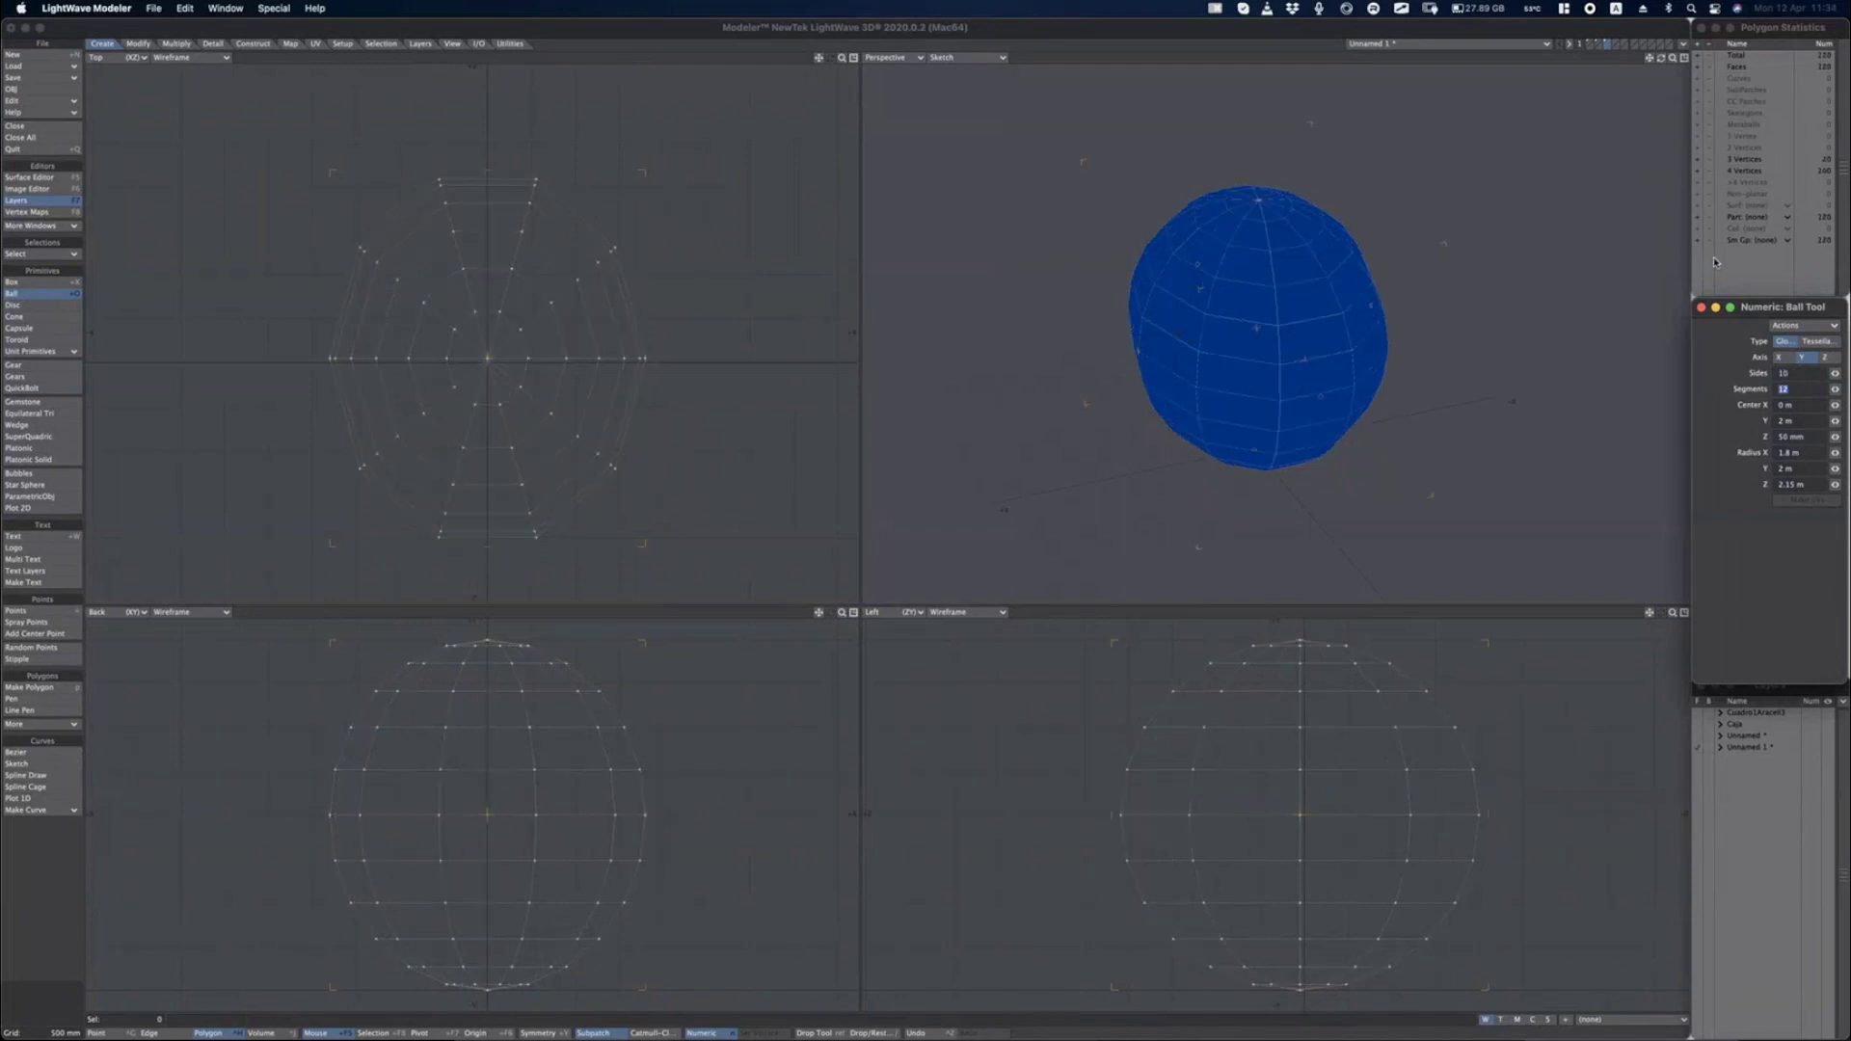
key(Tab)
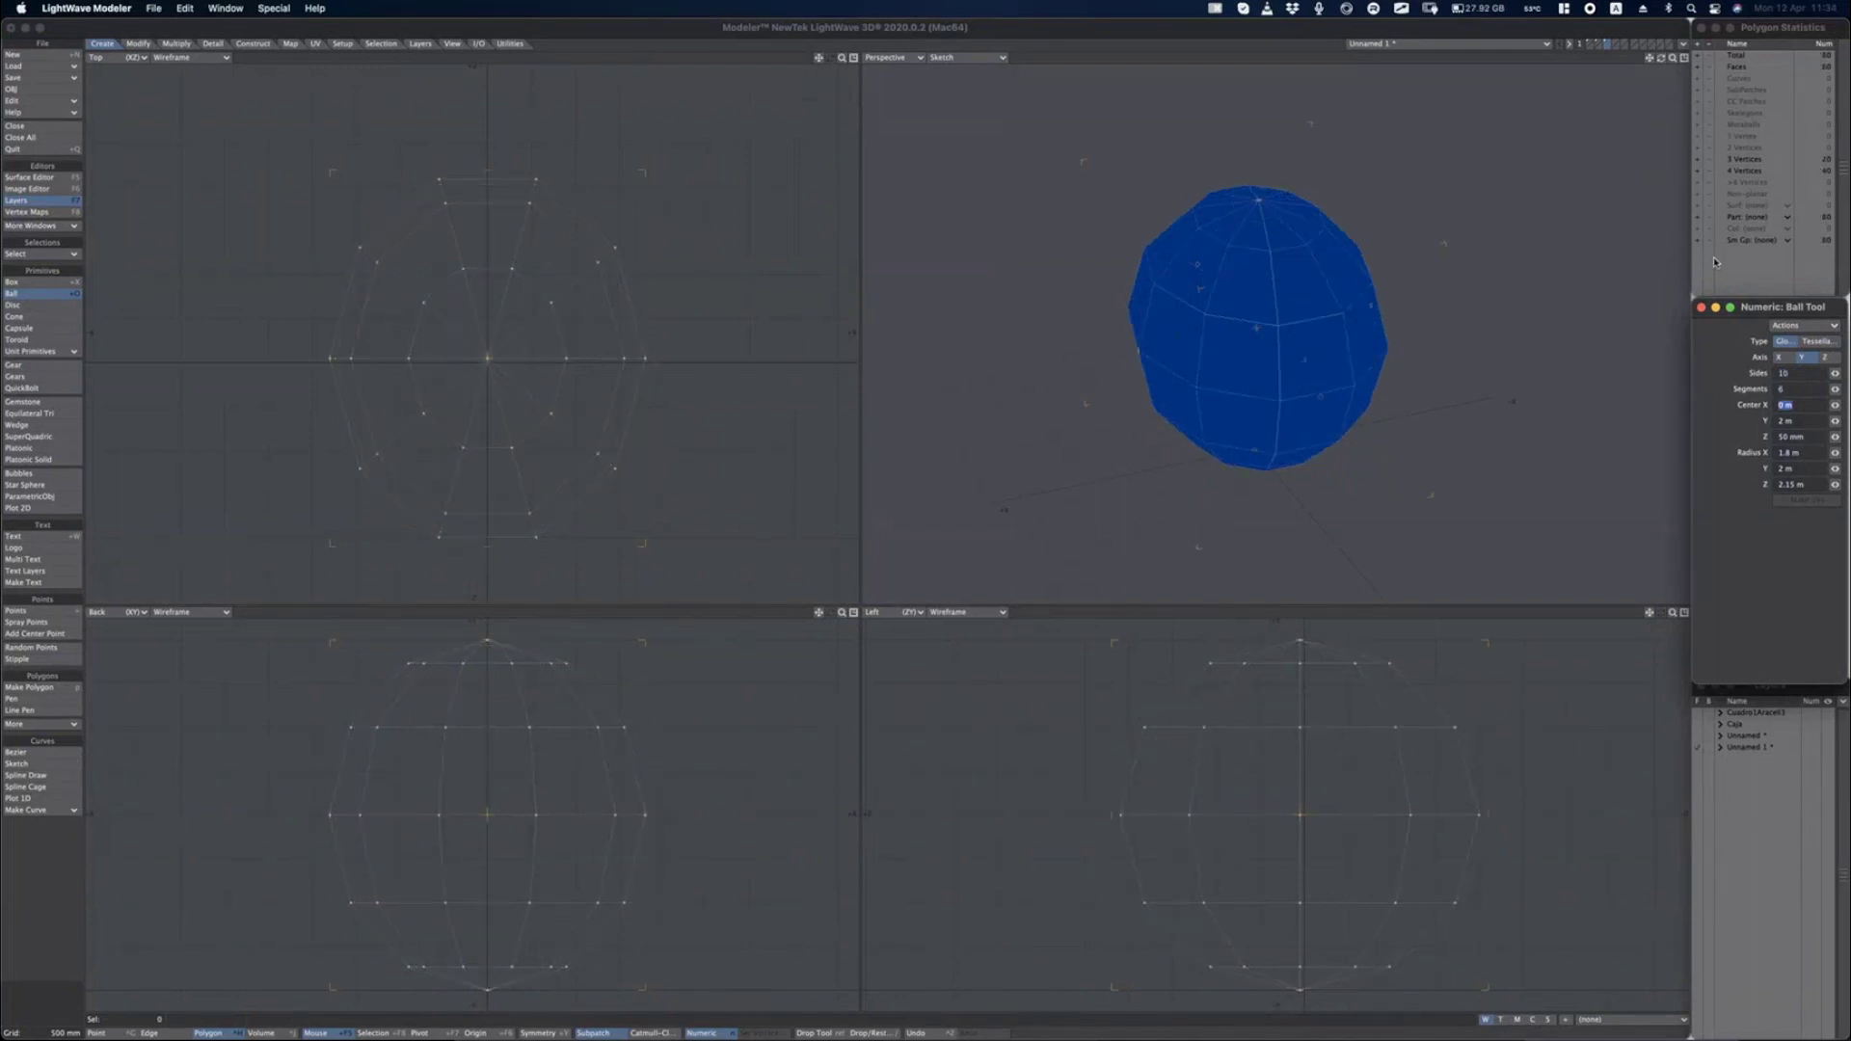
key(space)
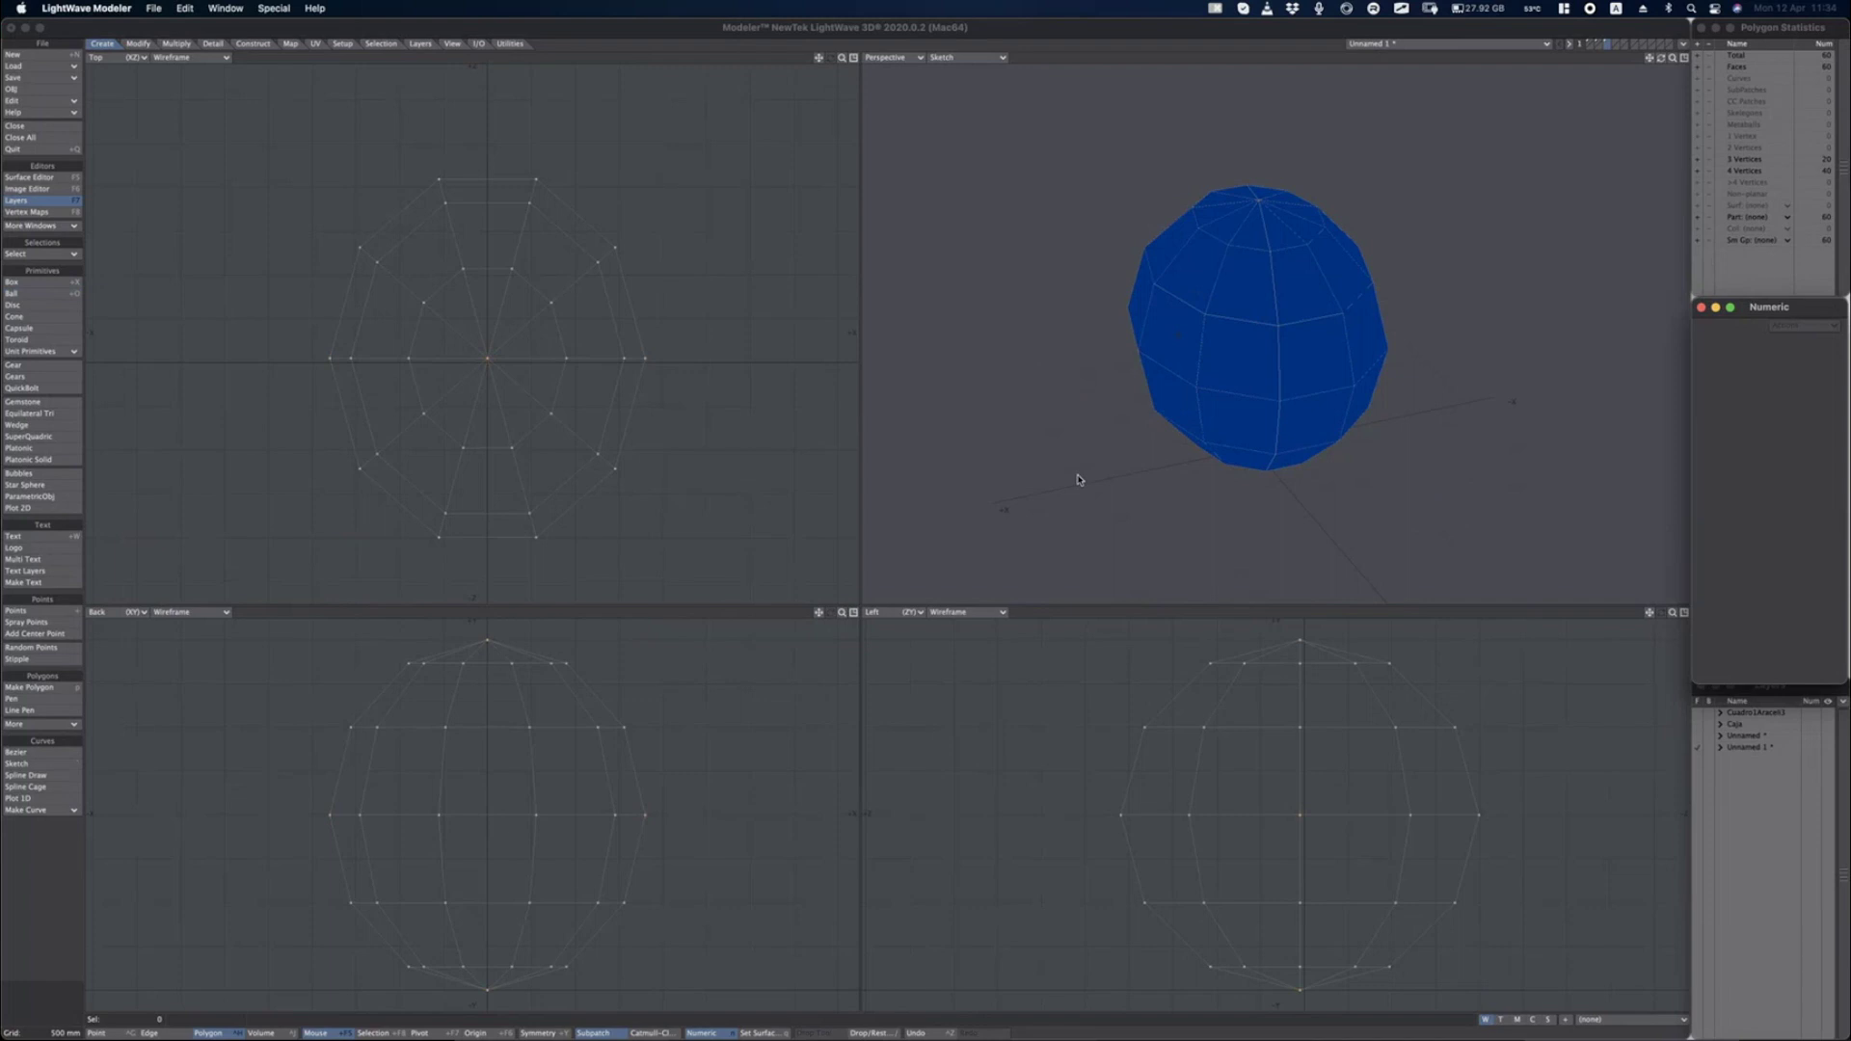
Maximize the perspective view, fit the ball in it, and display it in Flat Shade with its pole facing the viewer.
click(1684, 57)
key(a)
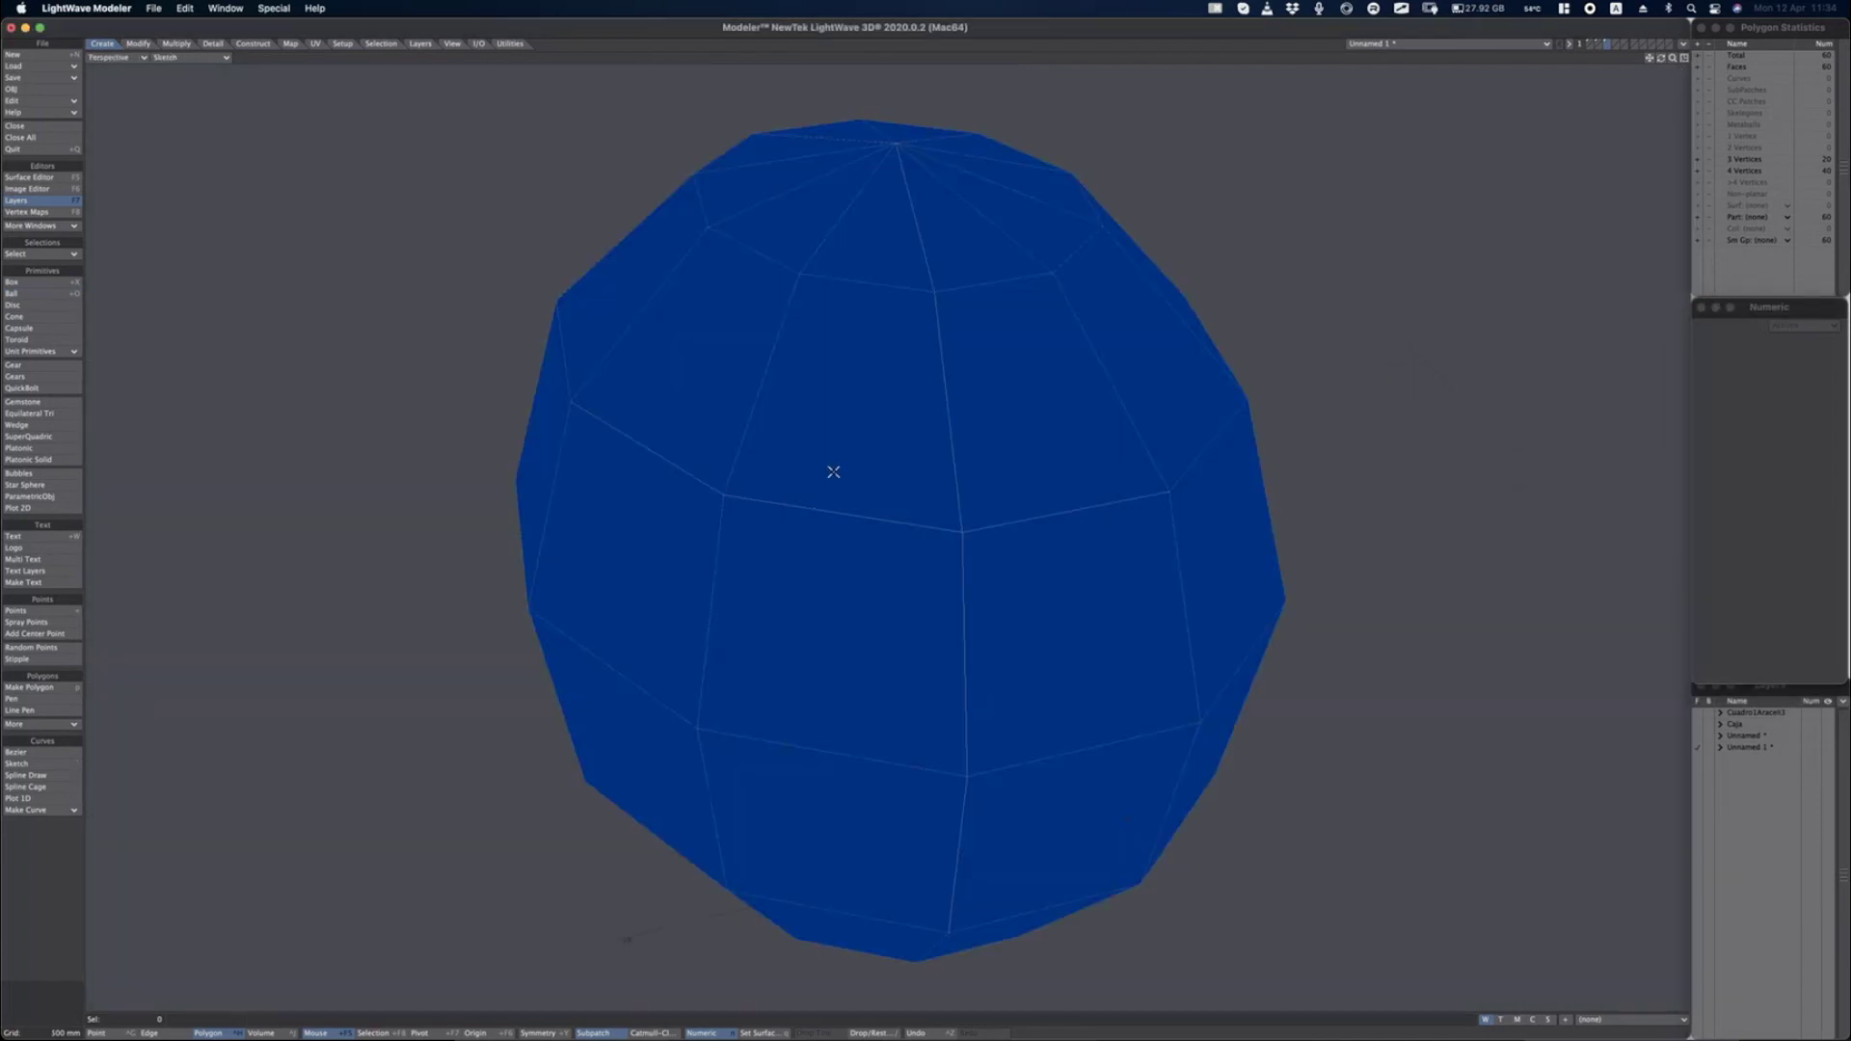
key(ctrl+g)
mouse_move(945, 334)
alt+mouse_down()
mouse_move(1041, 466)
mouse_move(1051, 454)
alt+mouse_up()
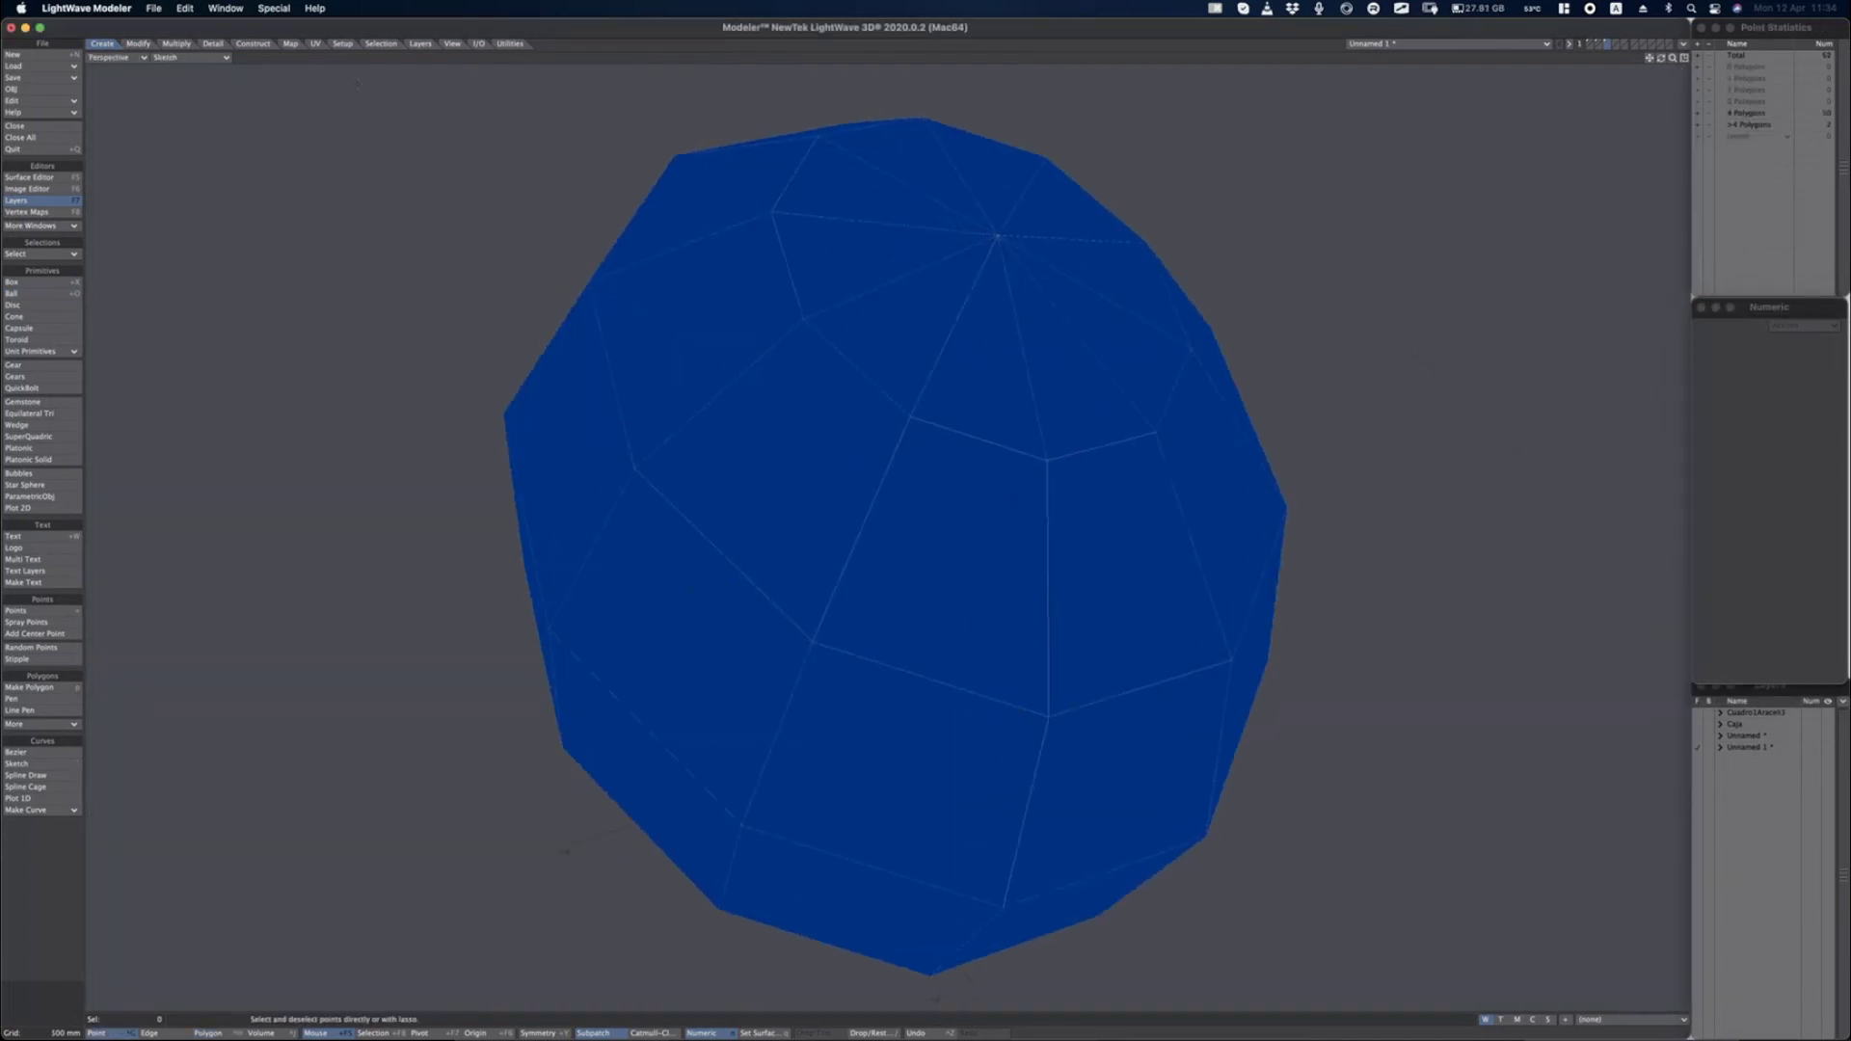
click(191, 57)
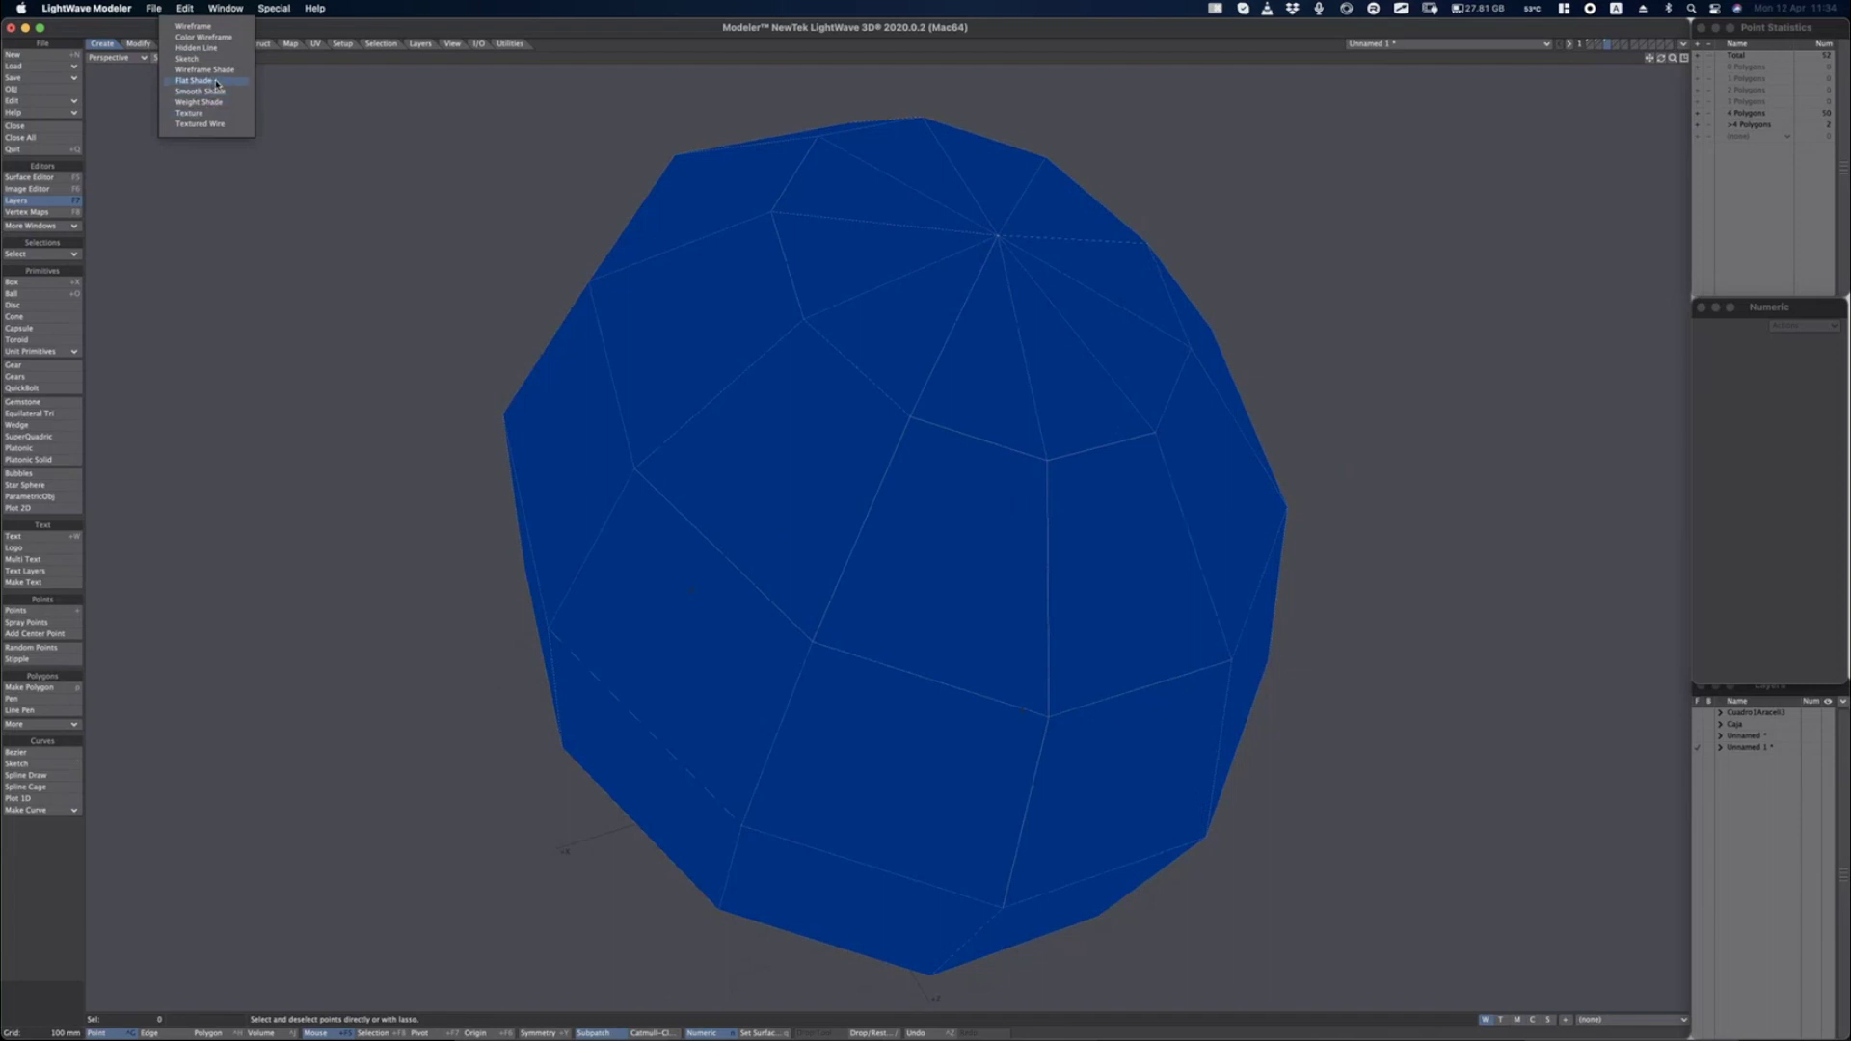
click(215, 82)
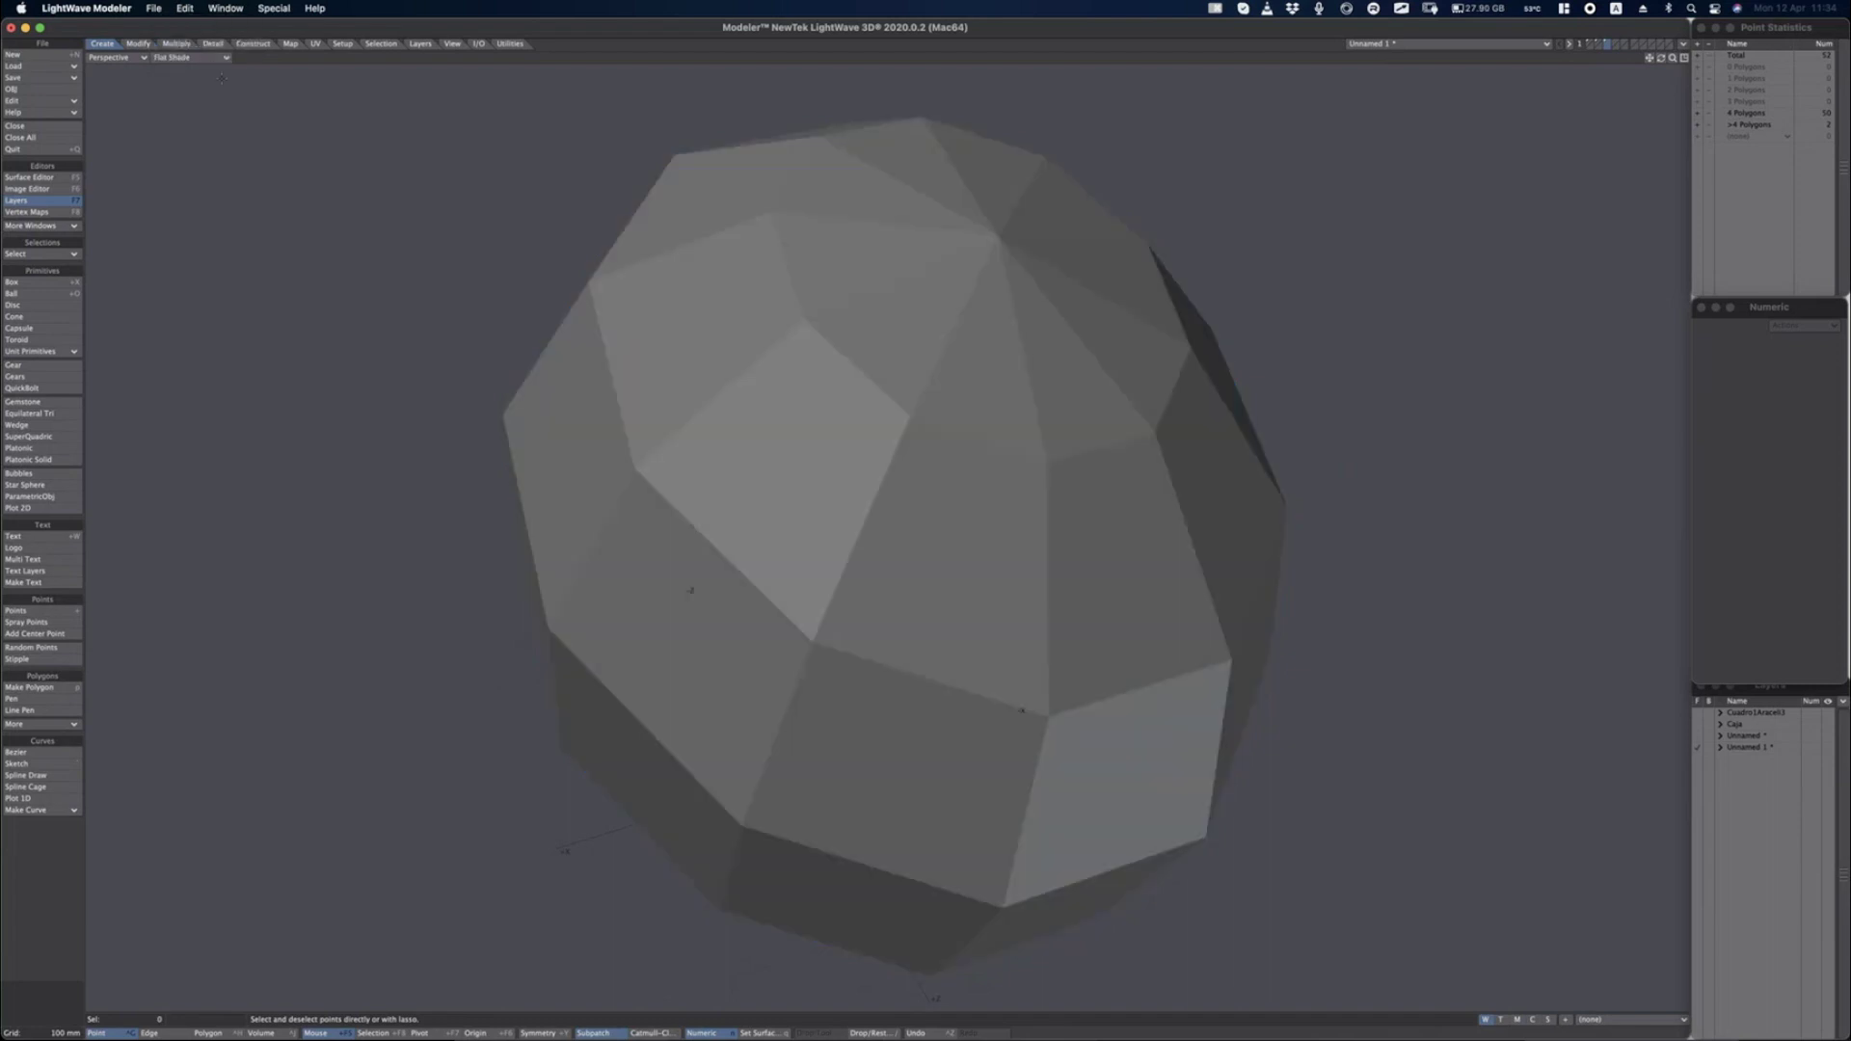
mouse_move(879, 377)
alt+mouse_down()
mouse_move(1070, 537)
mouse_move(935, 661)
mouse_move(935, 694)
mouse_move(898, 462)
mouse_move(942, 426)
mouse_move(1224, 467)
mouse_move(854, 420)
mouse_move(979, 592)
mouse_move(843, 530)
mouse_move(776, 681)
mouse_move(627, 612)
mouse_move(1004, 640)
mouse_move(928, 775)
mouse_move(871, 527)
alt+mouse_up()
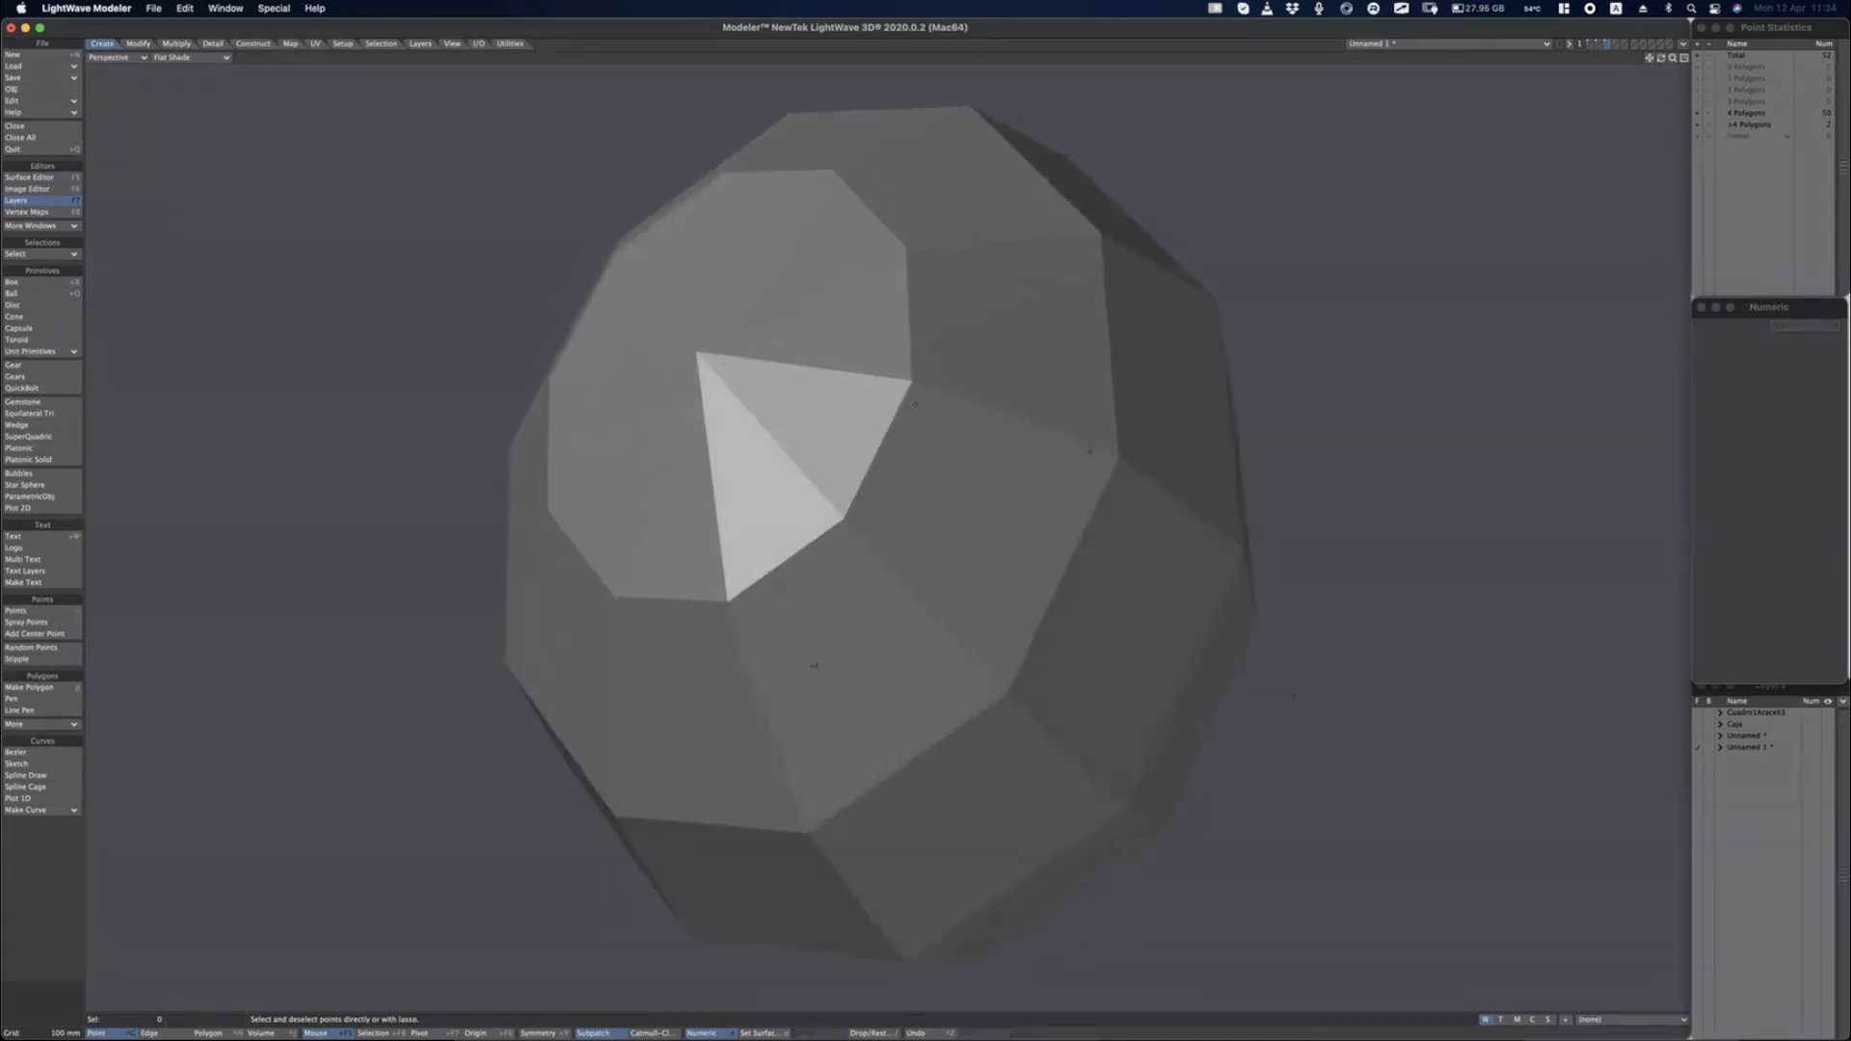
Outline one triangular facet at the ball's pole with the screen annotation pen and clear the drawing.
key(alt+Tab)
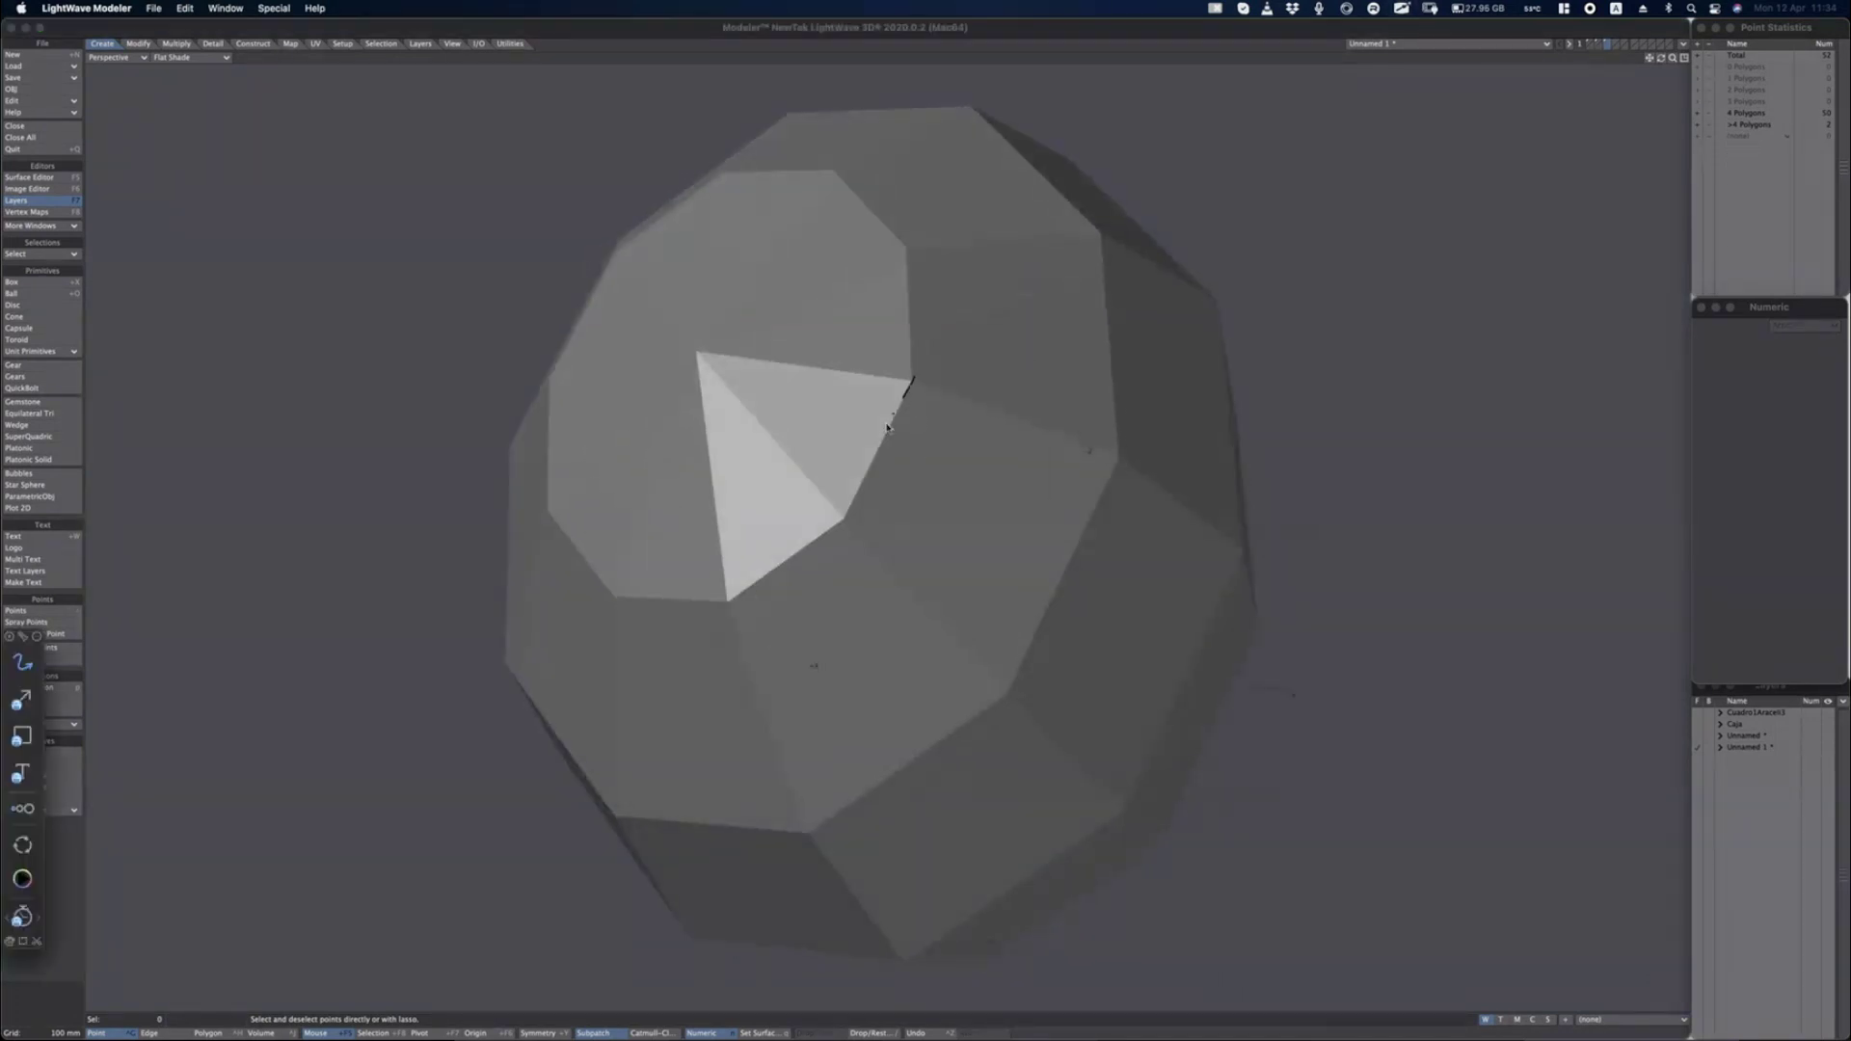
mouse_move(887, 427)
mouse_down()
mouse_move(856, 482)
mouse_move(858, 536)
mouse_move(991, 687)
mouse_move(1132, 495)
mouse_move(913, 394)
mouse_up()
mouse_move(909, 247)
mouse_down()
mouse_move(908, 362)
mouse_move(1111, 445)
mouse_move(1107, 227)
mouse_move(910, 249)
mouse_up()
mouse_move(715, 342)
mouse_down()
mouse_move(899, 249)
mouse_move(914, 372)
mouse_move(680, 339)
mouse_up()
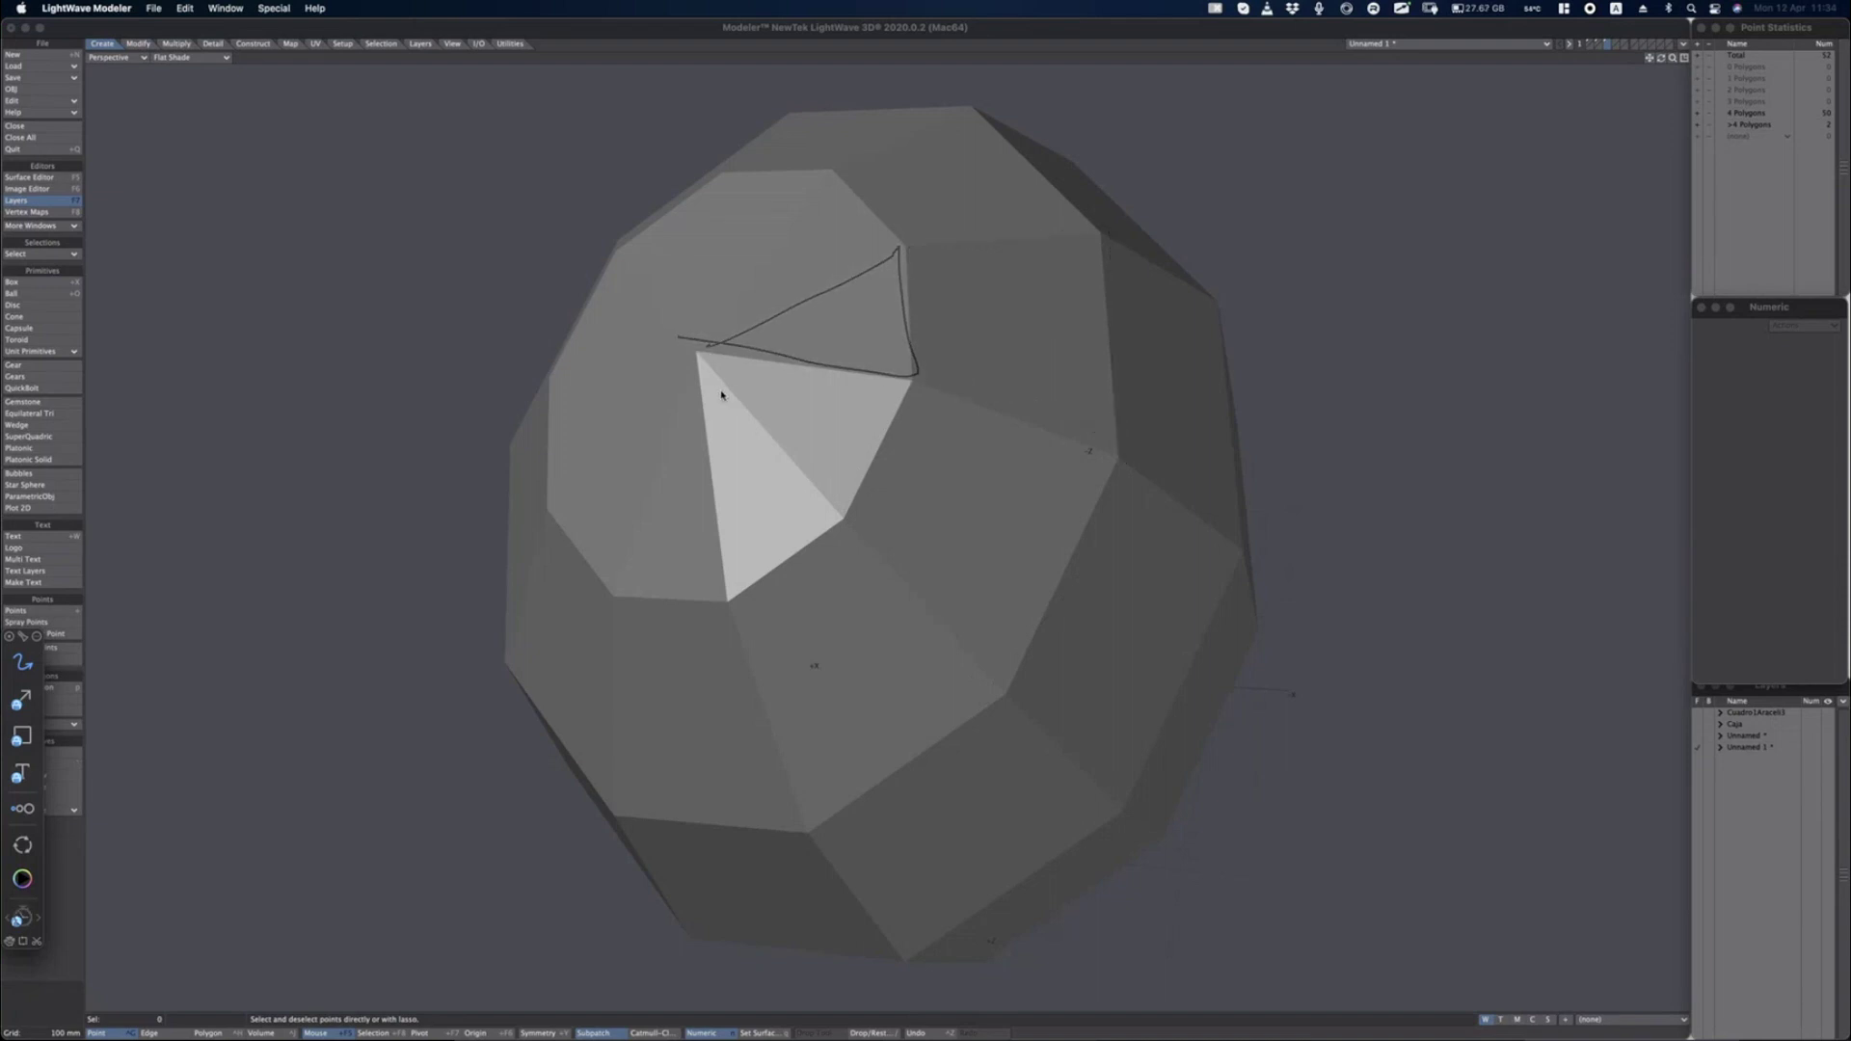
key(Escape)
Change the perspective display to Smooth Shade and inspect the ball's facets from another angle.
click(218, 58)
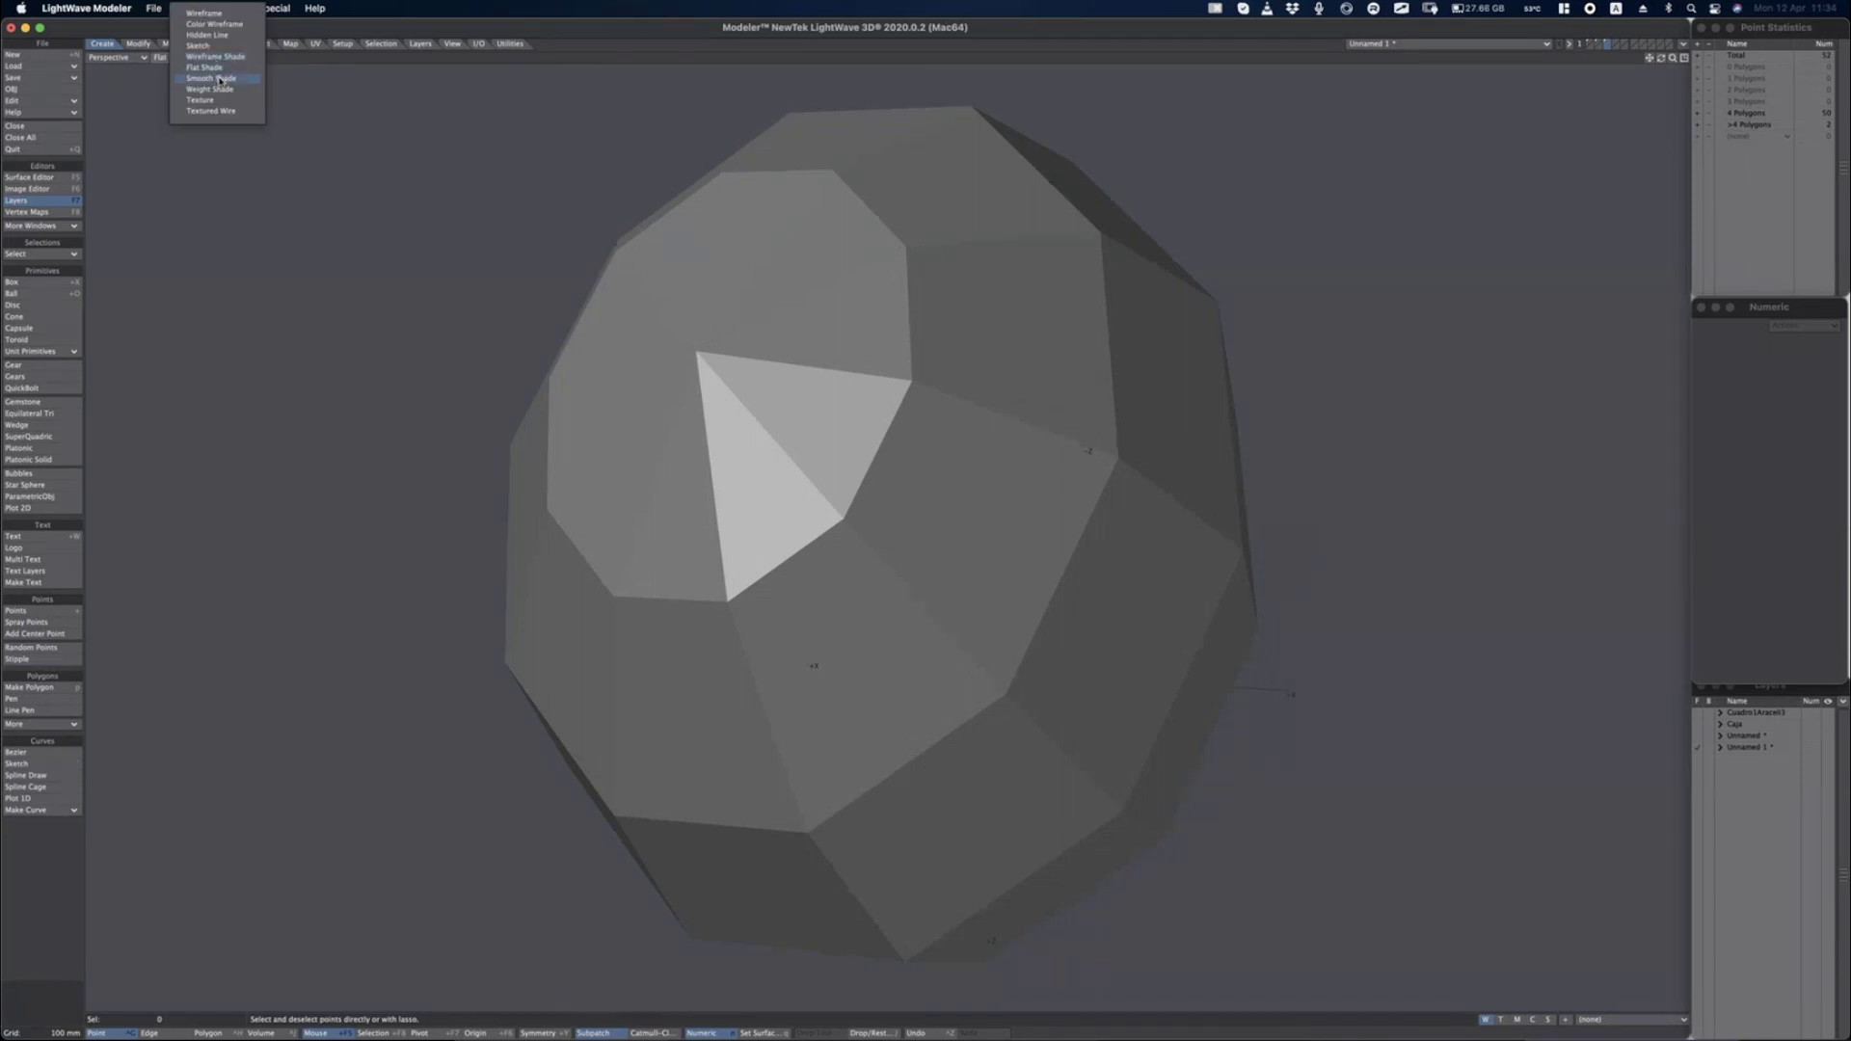
click(214, 78)
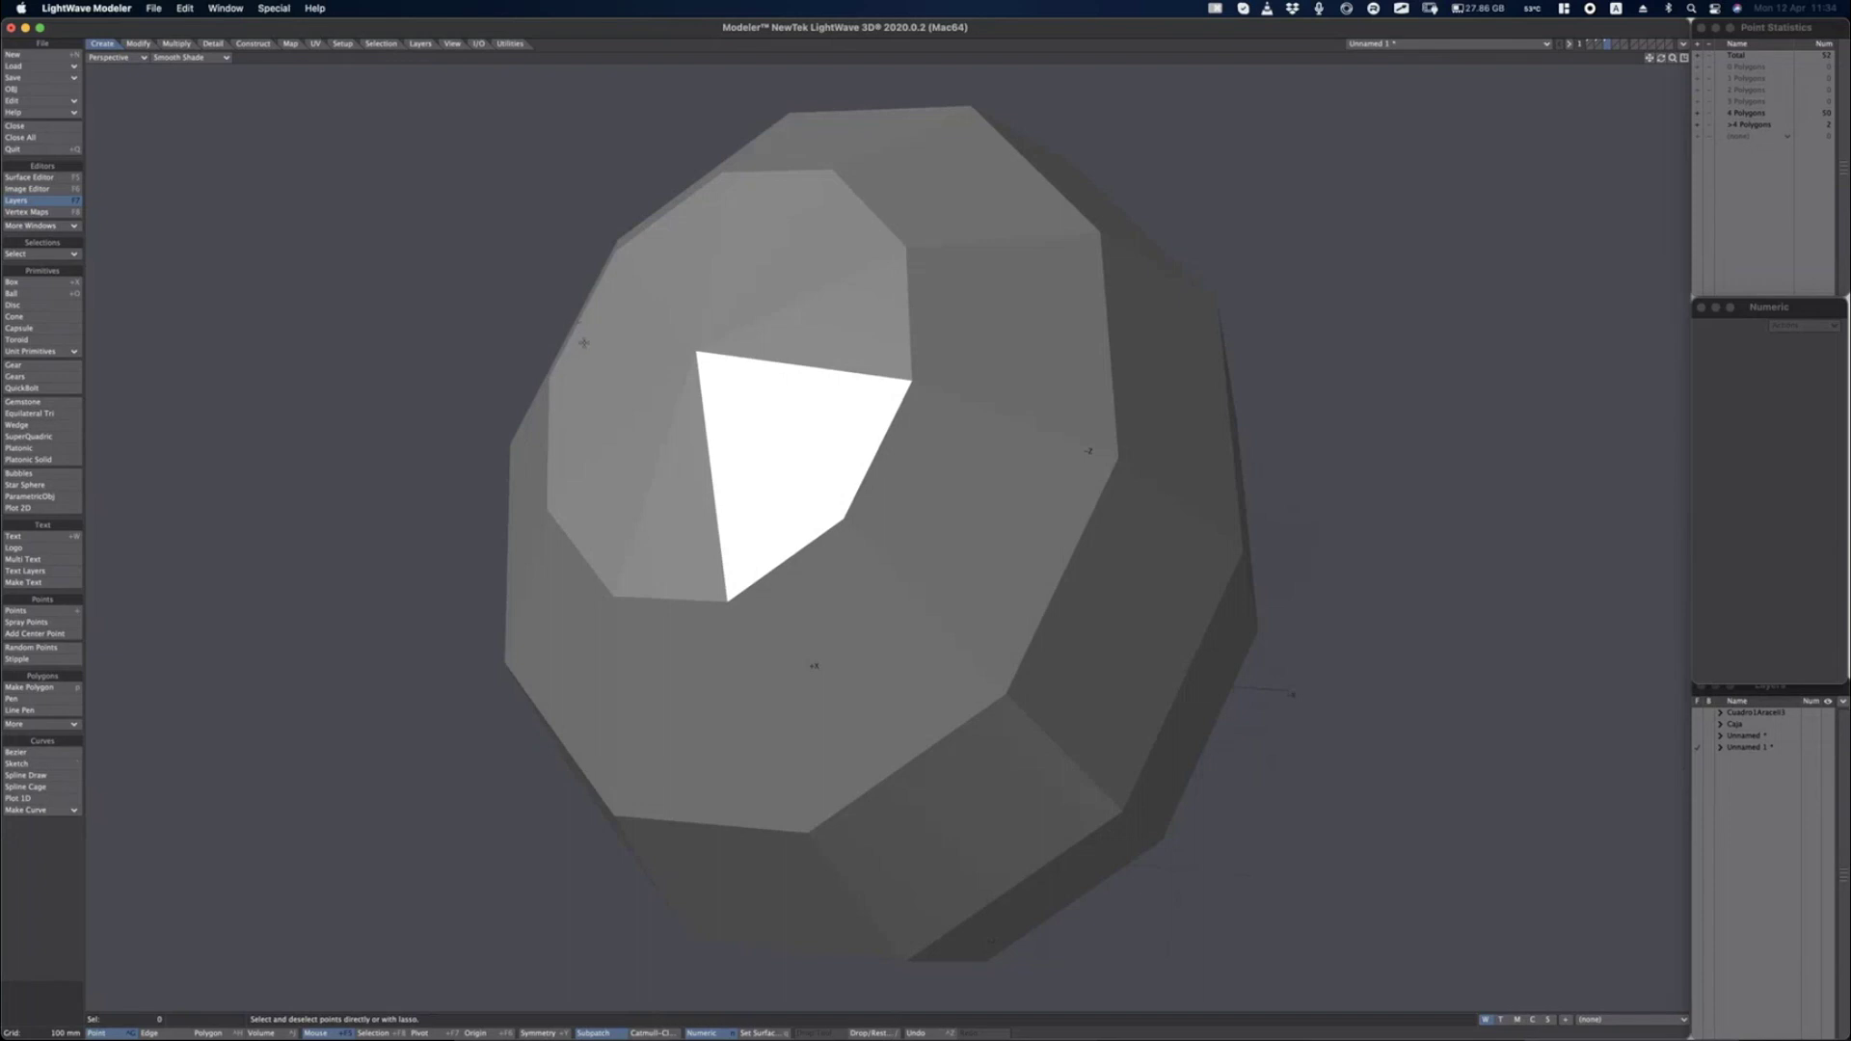
alt+drag(593, 342, 928, 361)
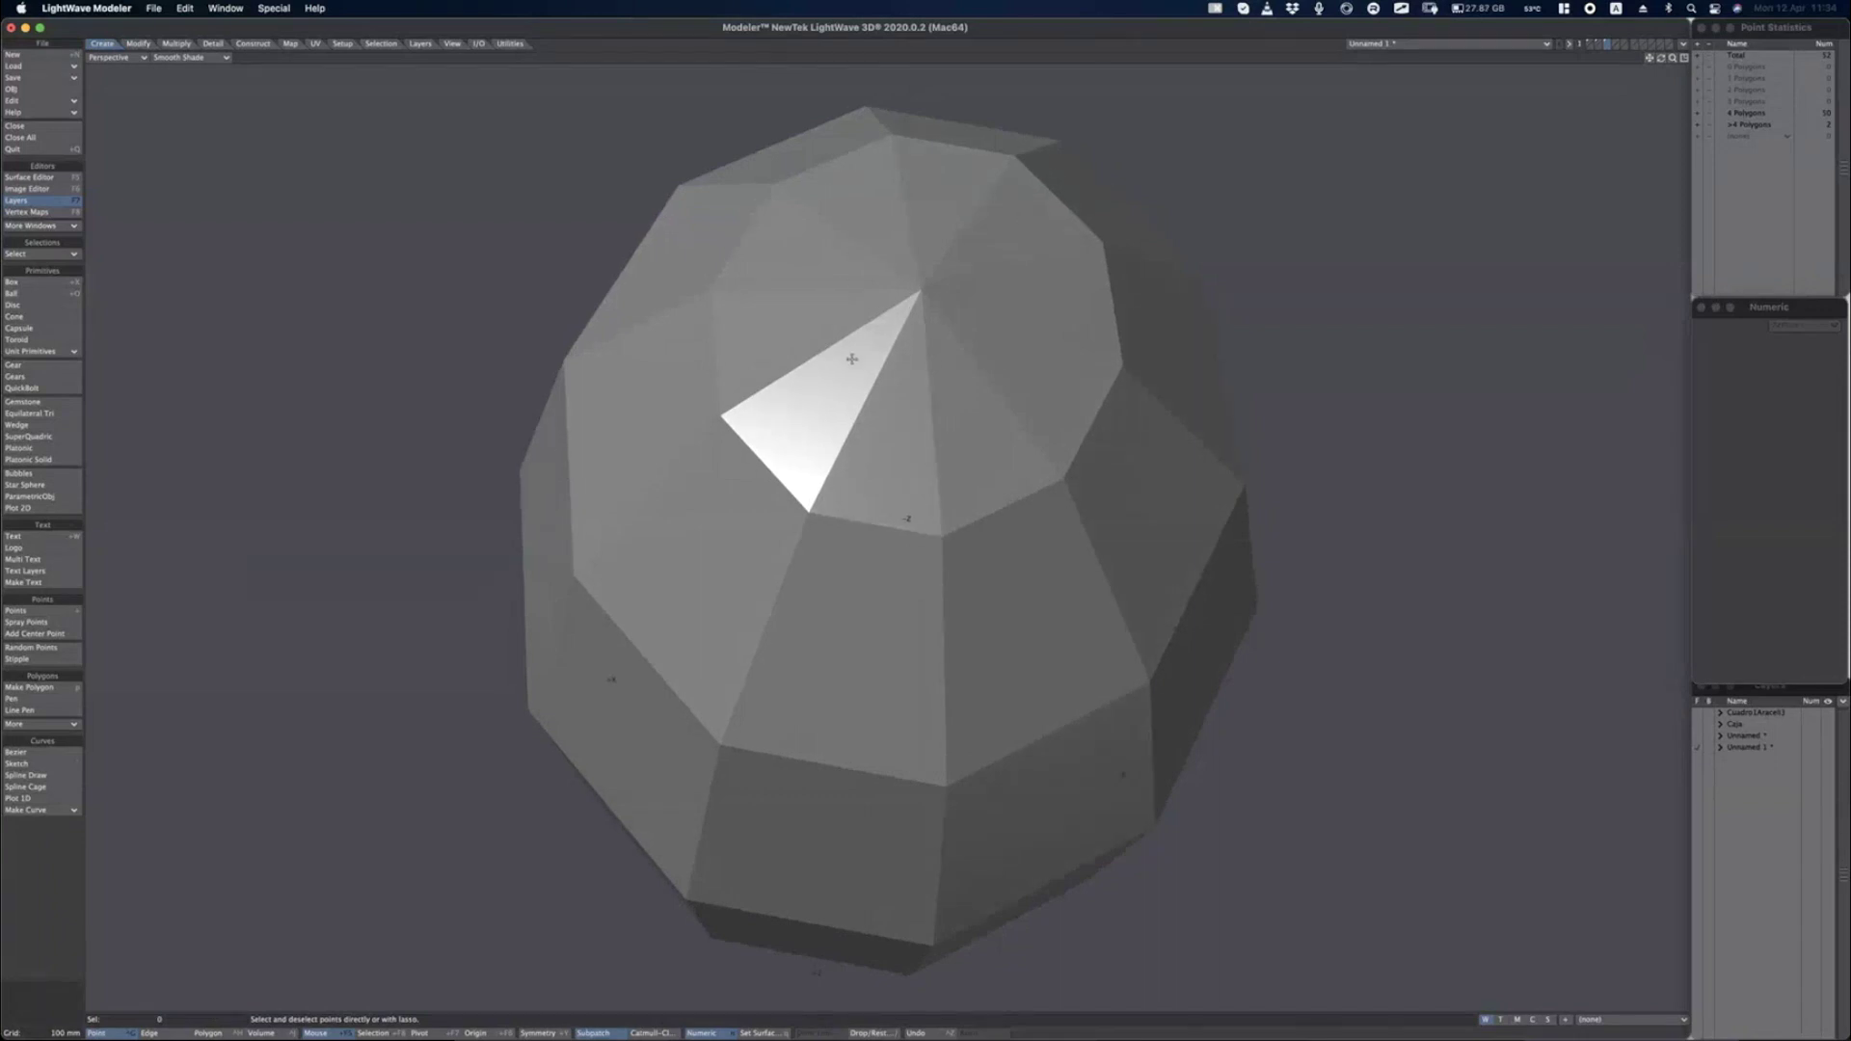
Assign the ball a new surface named 11 with a light blue colour of 191, 207, 255.
key(q)
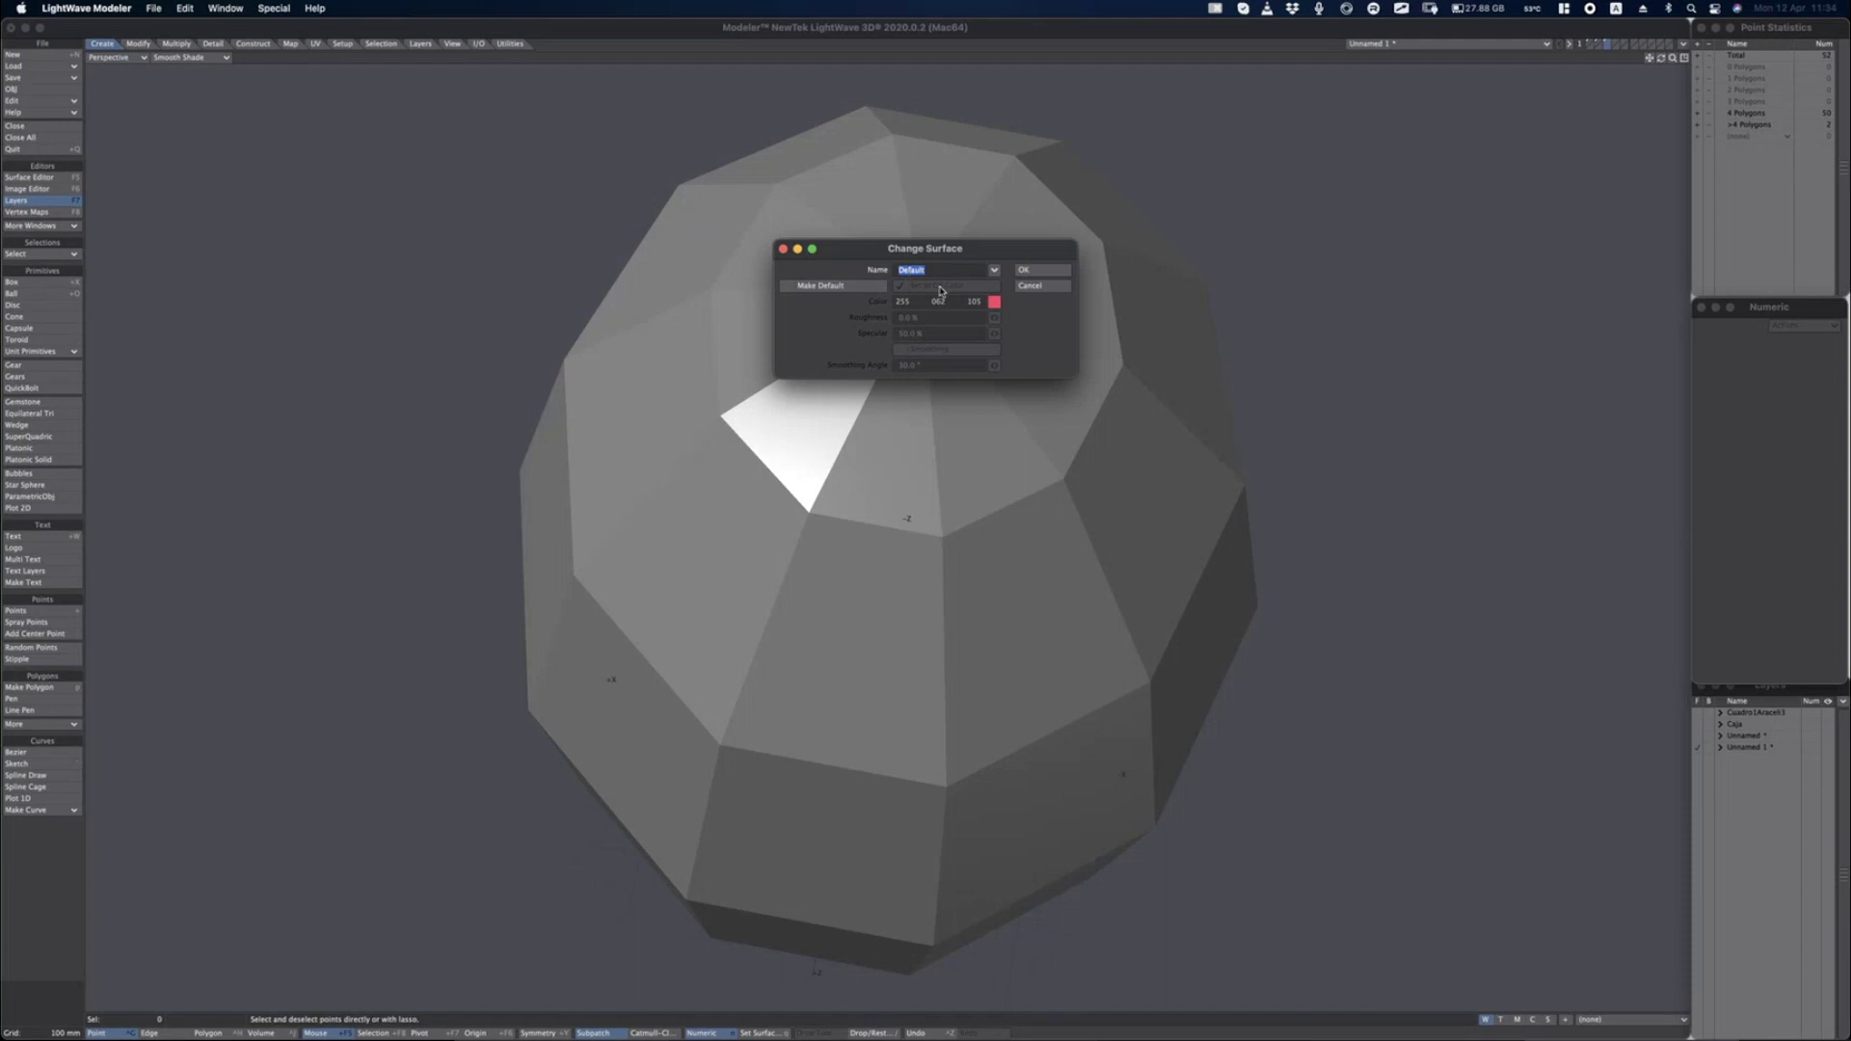
text(11)
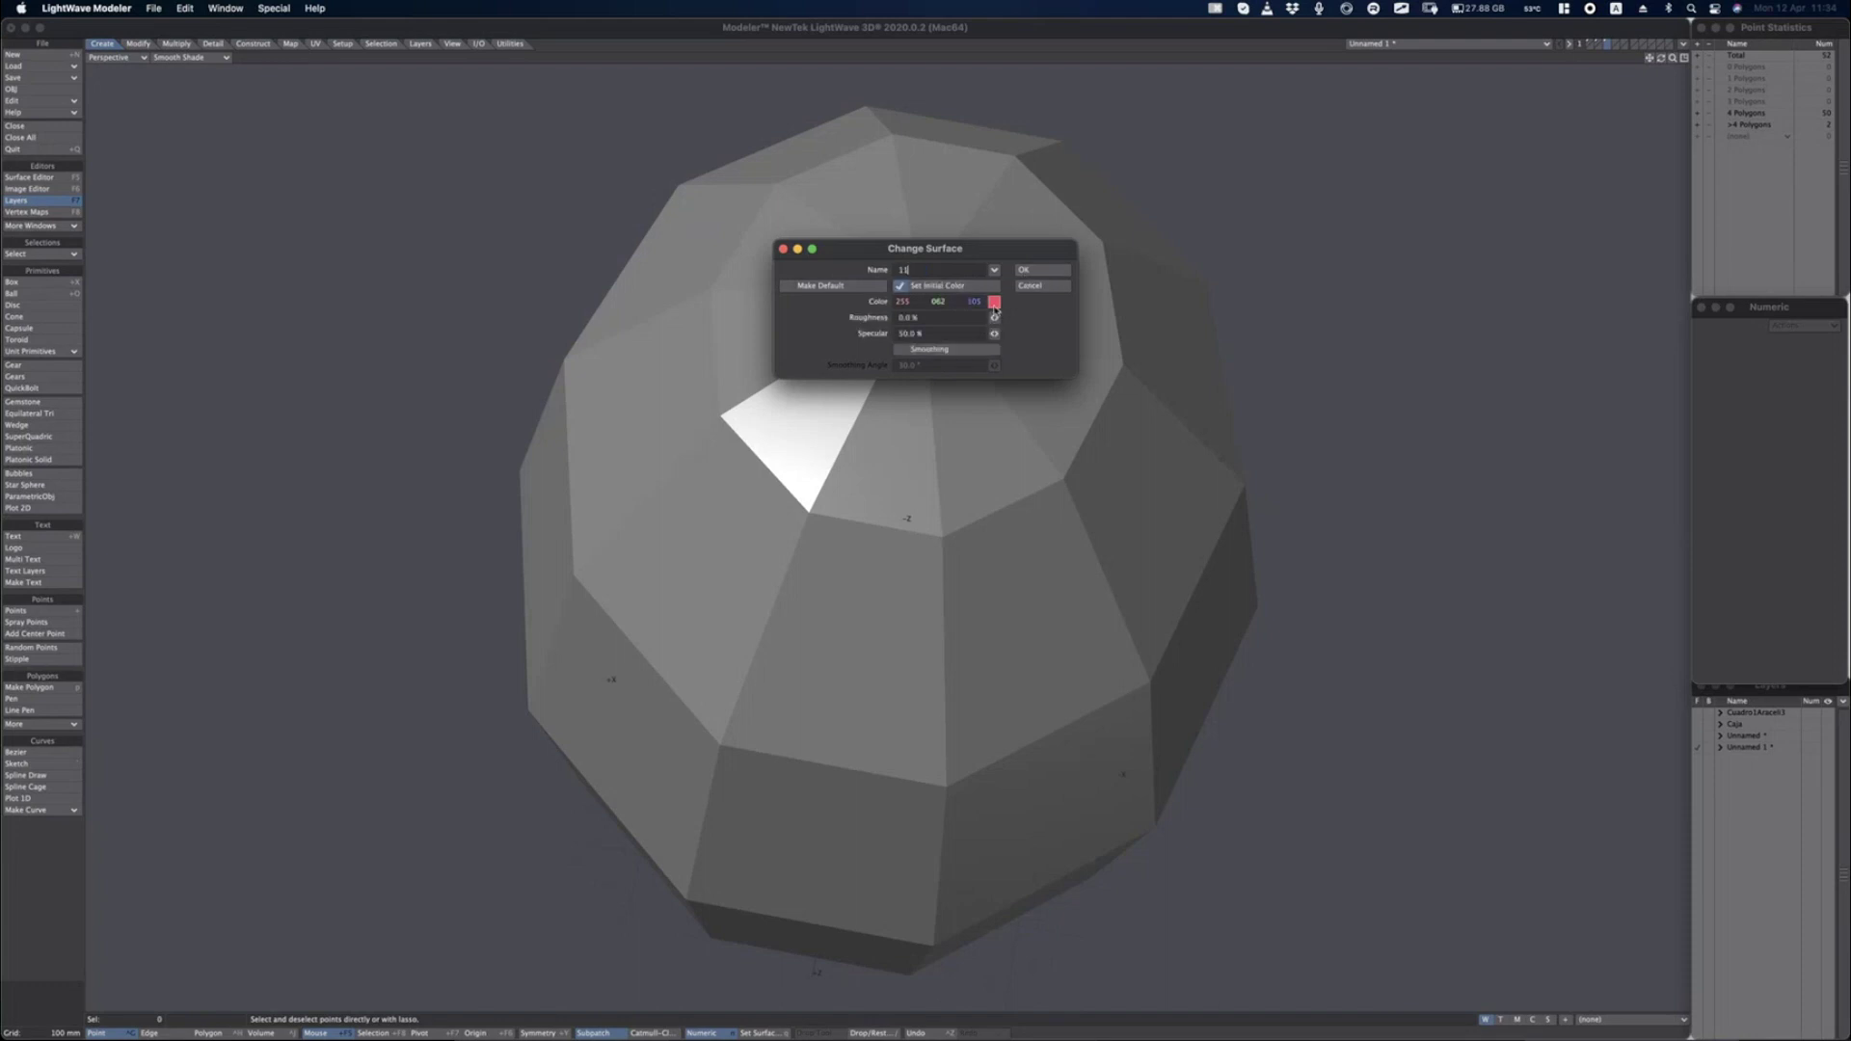
click(994, 302)
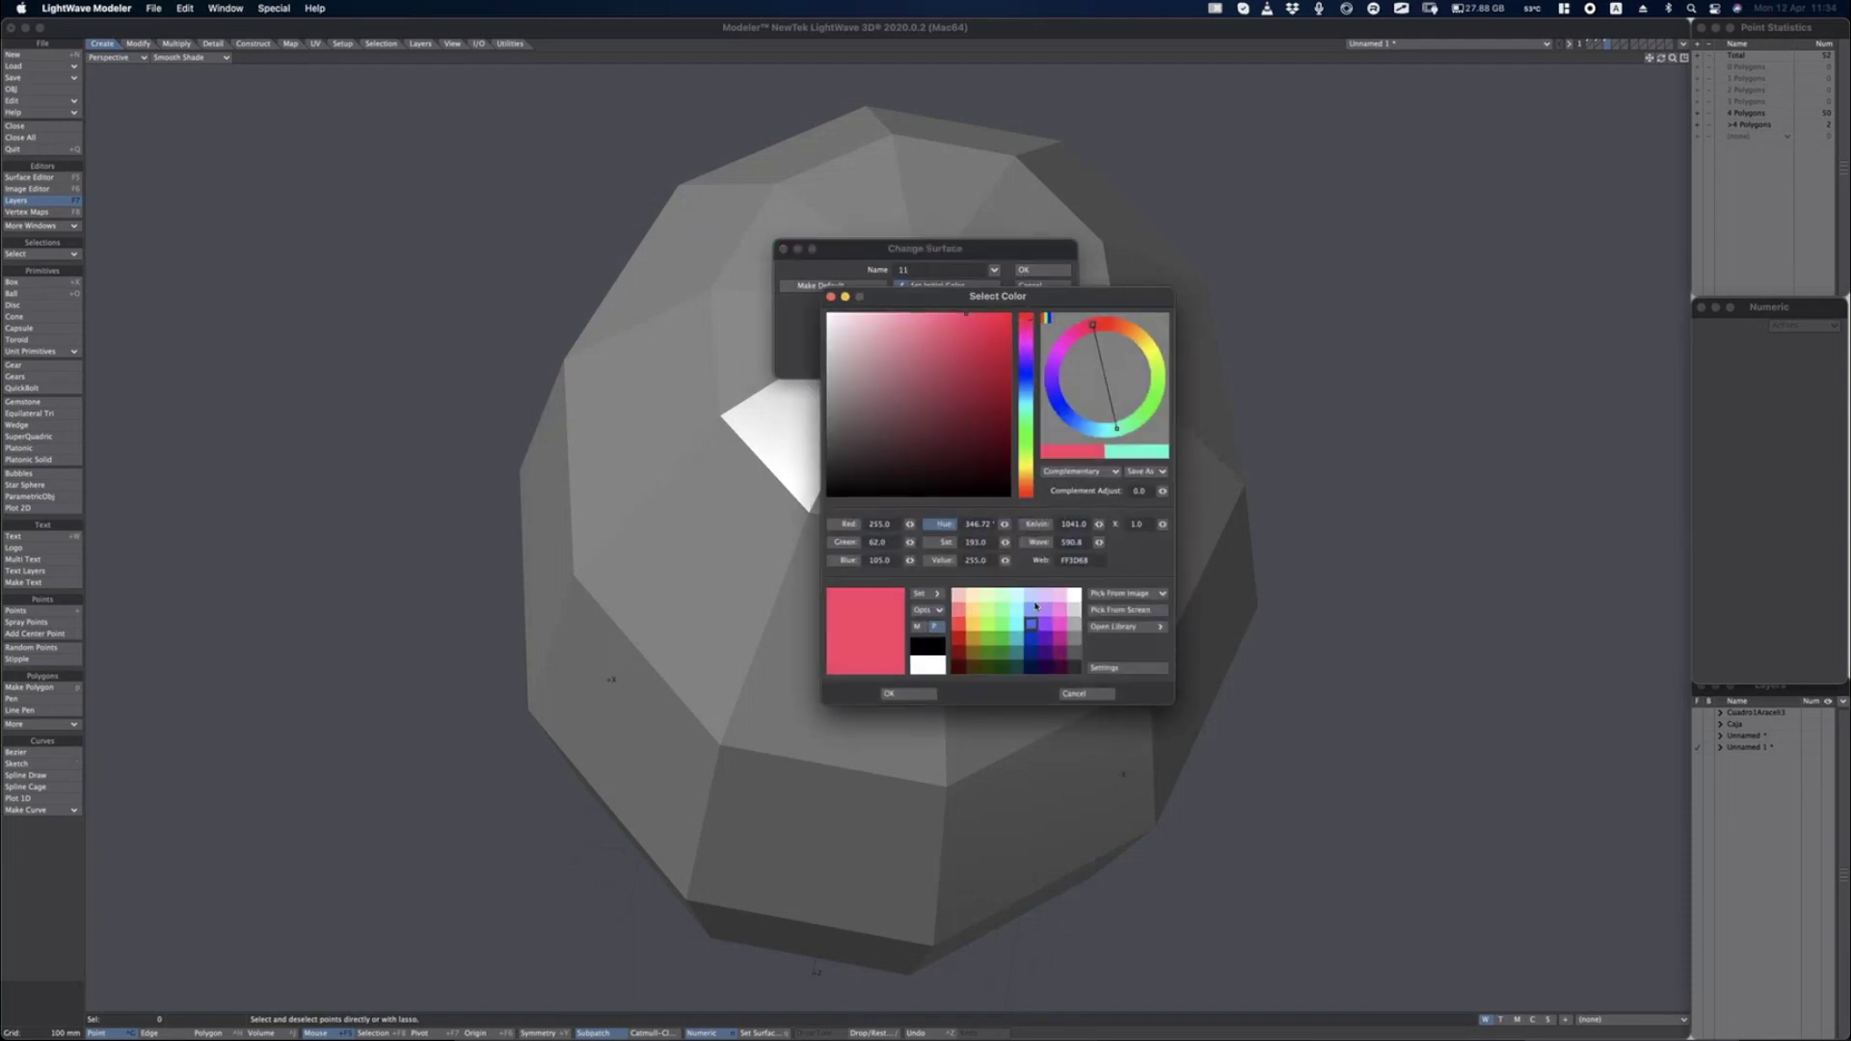
click(1031, 597)
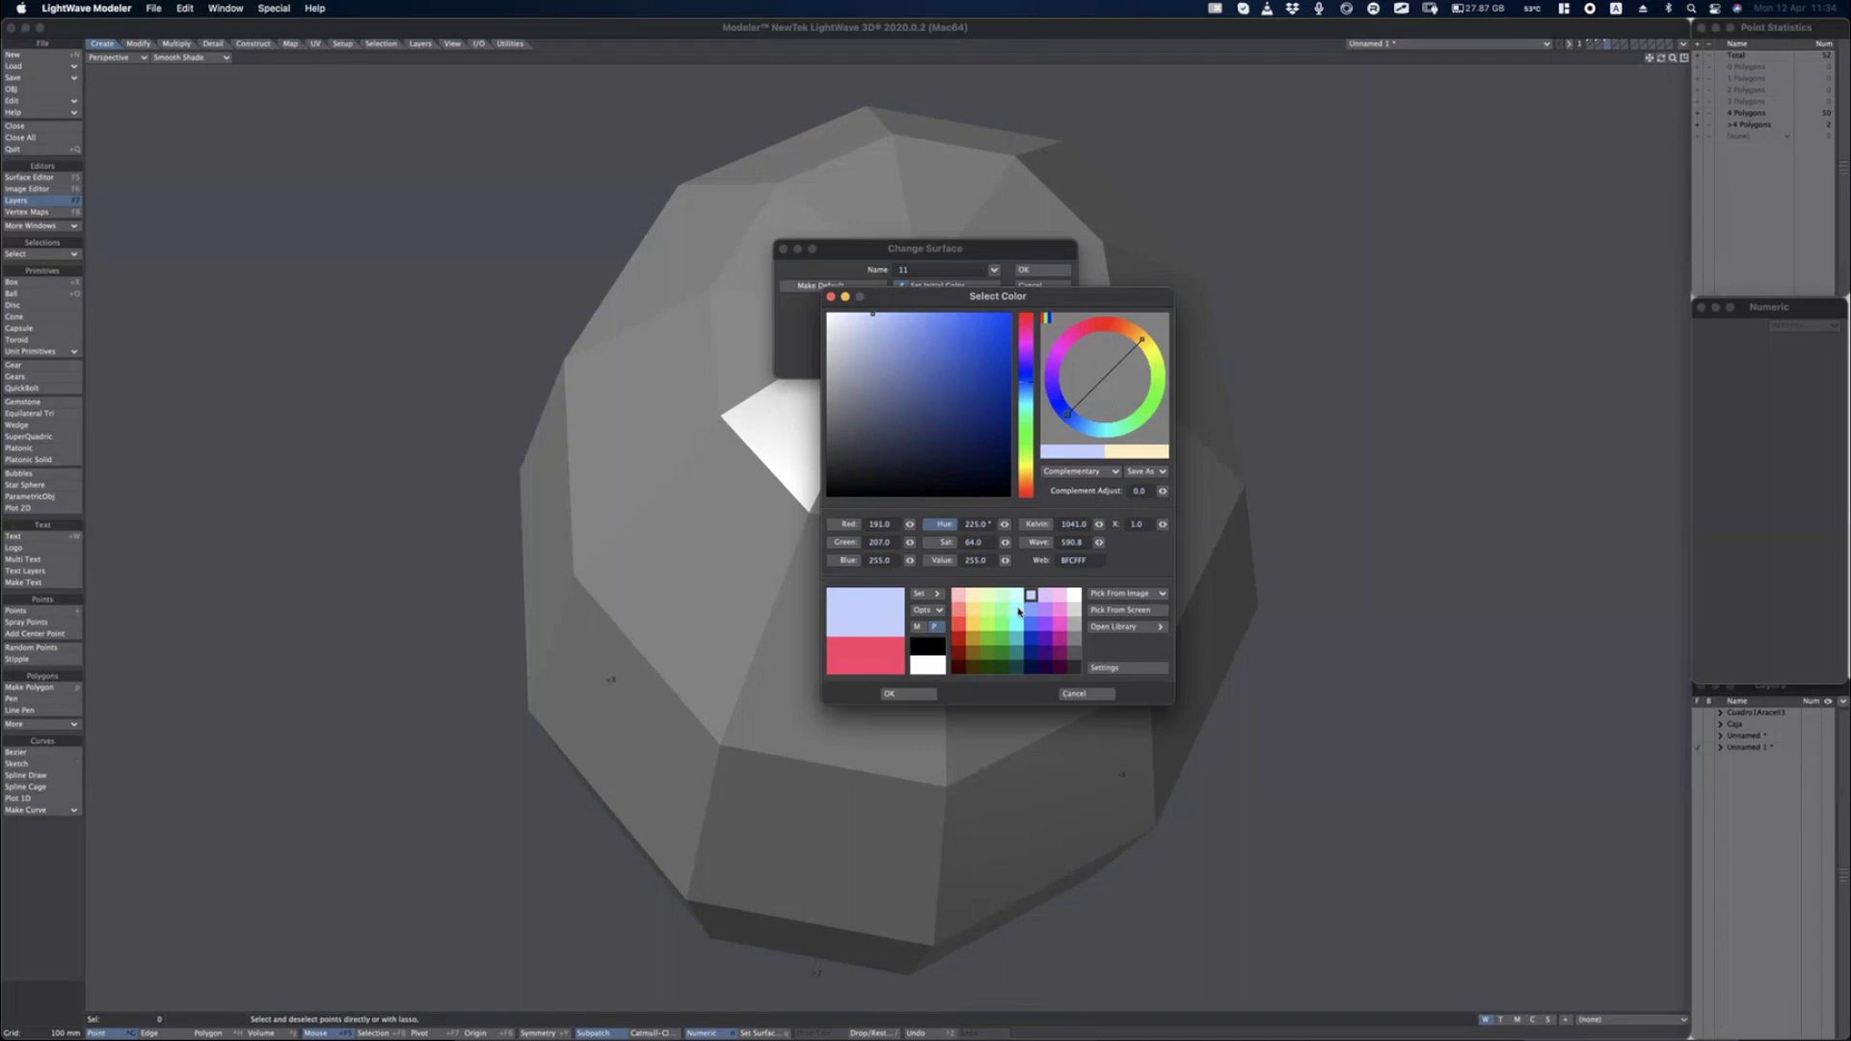
click(914, 694)
click(1037, 271)
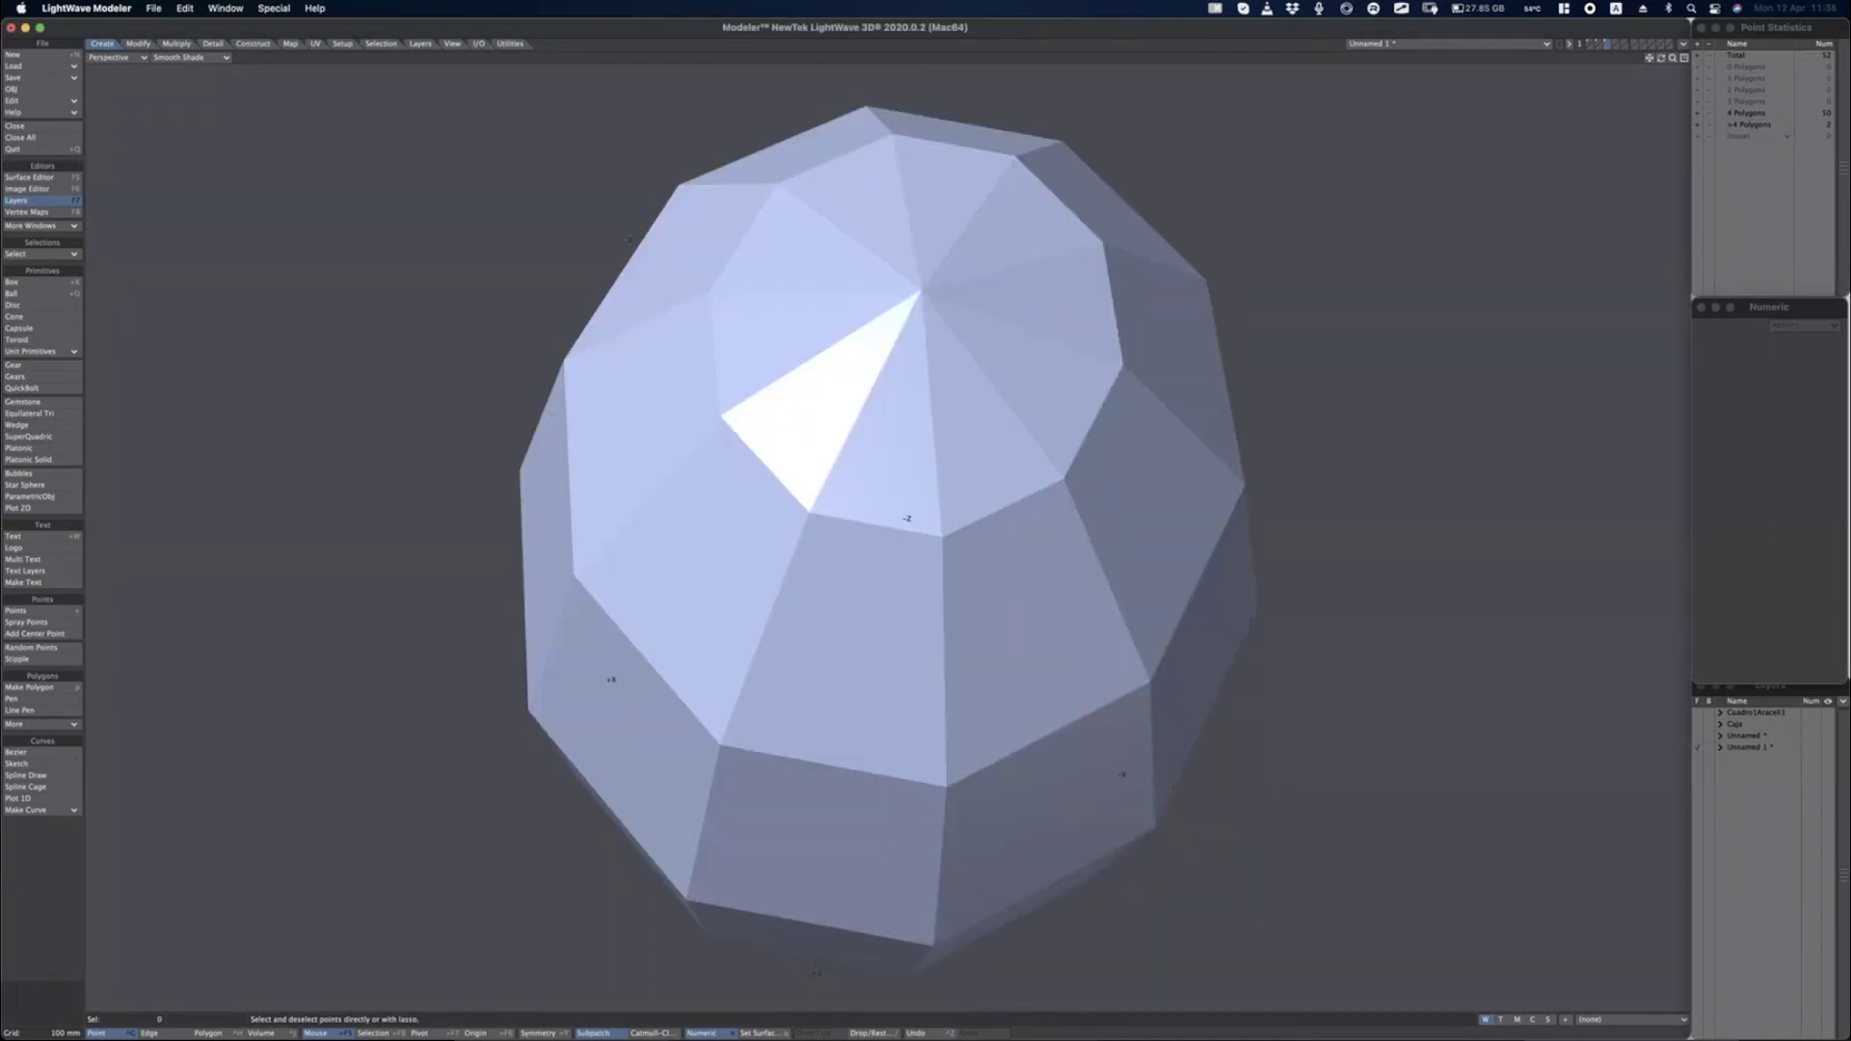
Open the Surface Editor, circle the material properties of surface 11 with the annotation pen, and clear the marks.
click(56, 178)
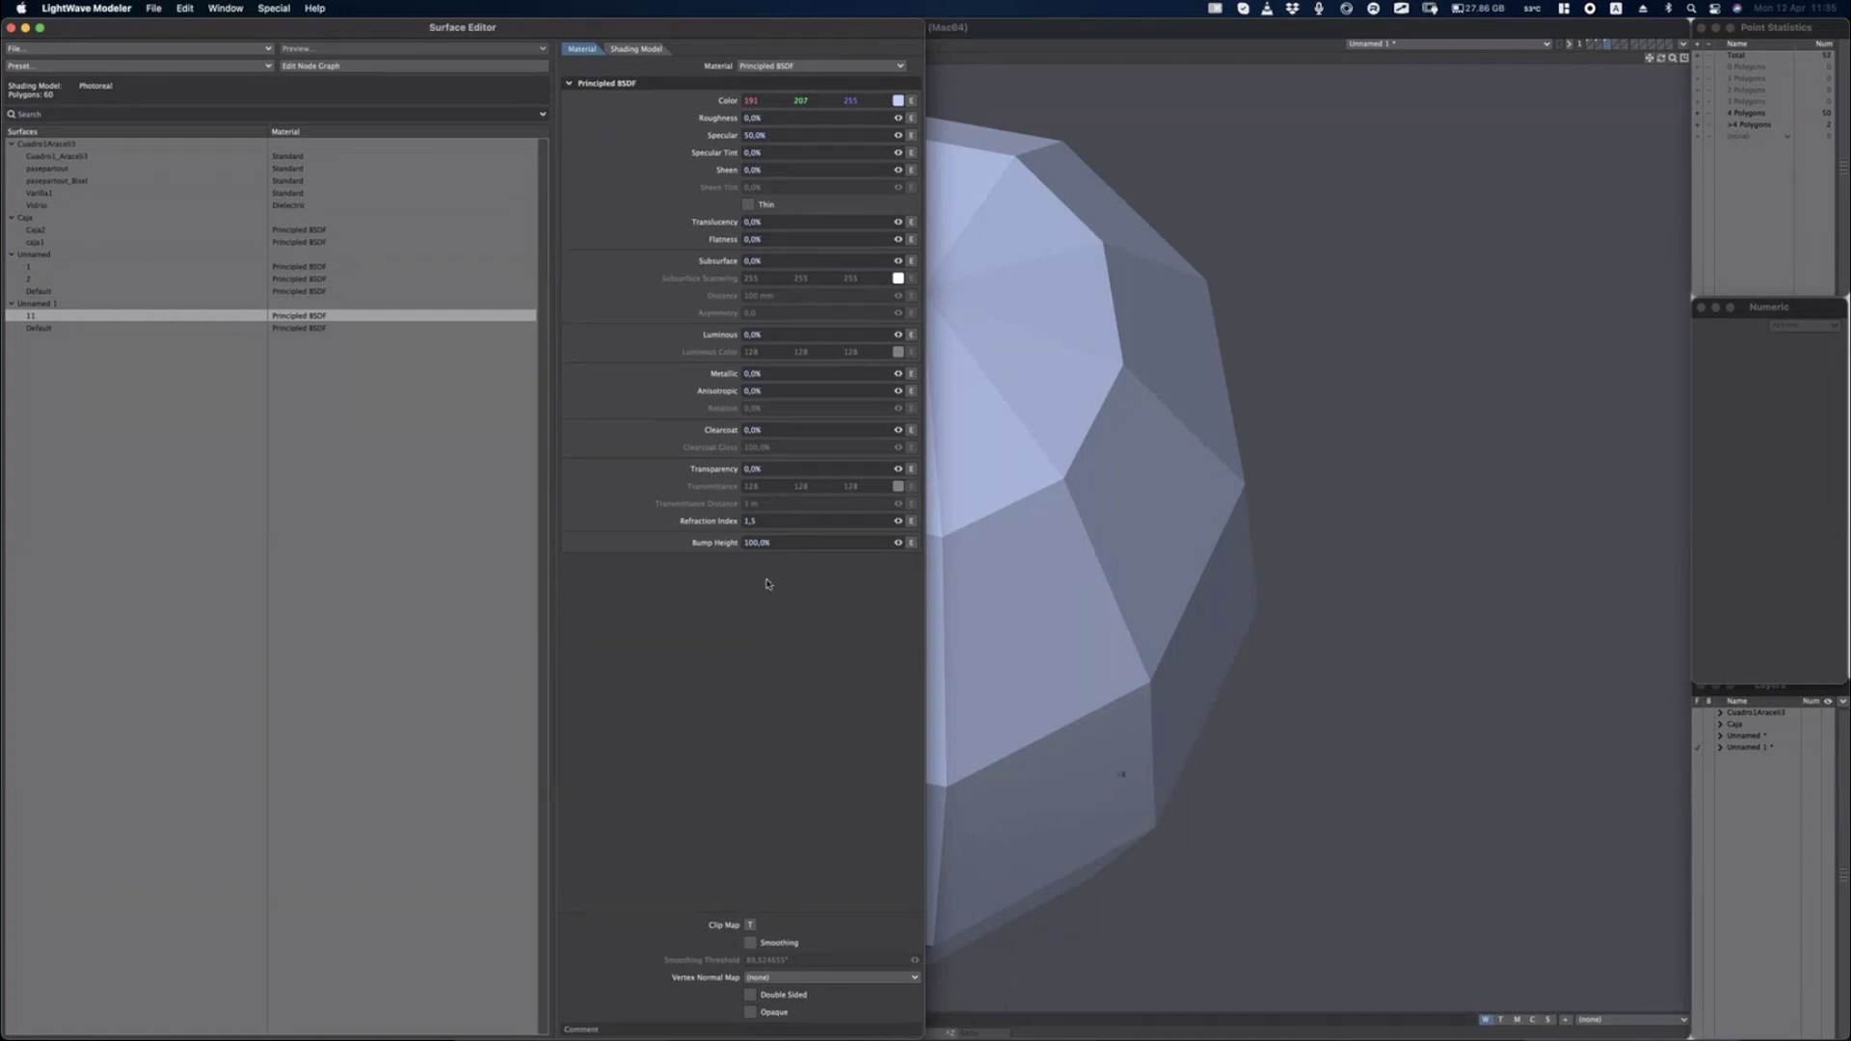
key(super+shift+d)
mouse_move(802, 67)
mouse_down()
mouse_move(689, 81)
mouse_move(839, 579)
mouse_move(797, 22)
mouse_up()
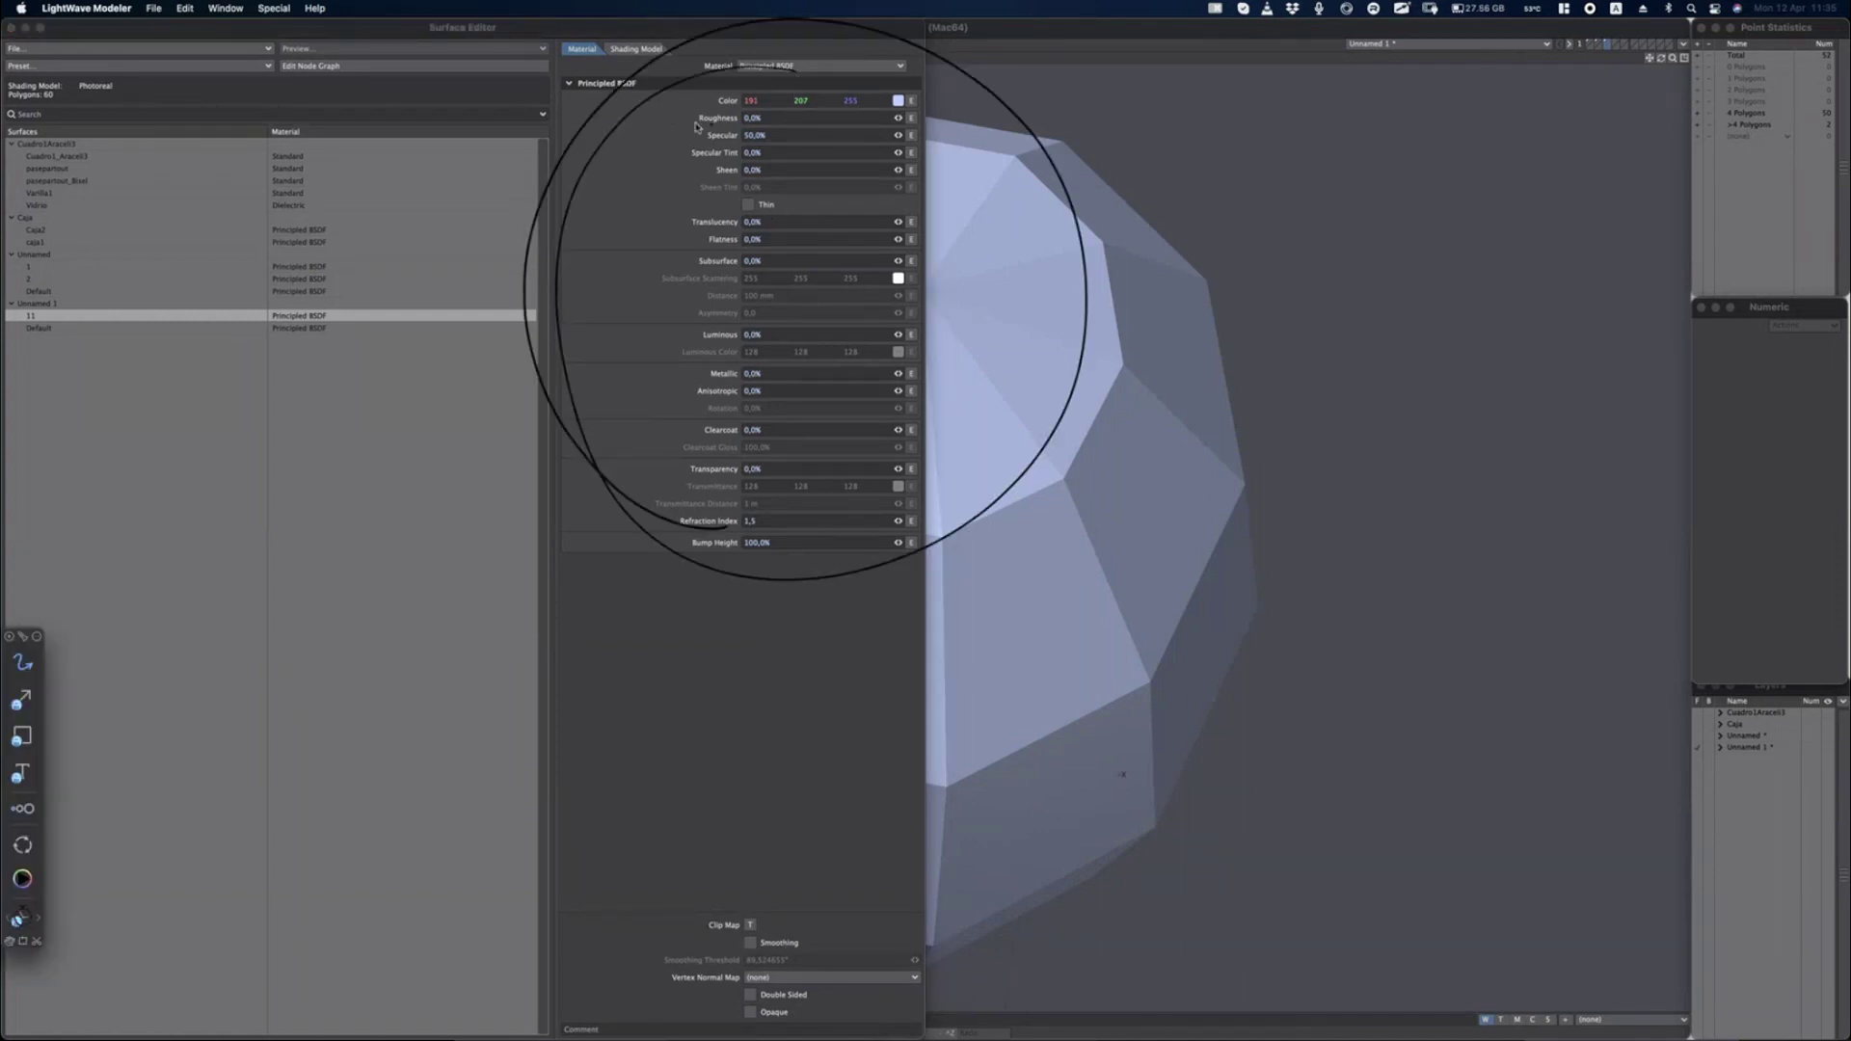
mouse_move(672, 122)
mouse_down()
mouse_move(725, 160)
mouse_move(716, 307)
mouse_up()
mouse_move(871, 96)
mouse_down()
mouse_move(575, 353)
mouse_move(1051, 202)
mouse_move(614, 182)
mouse_up()
key(Escape)
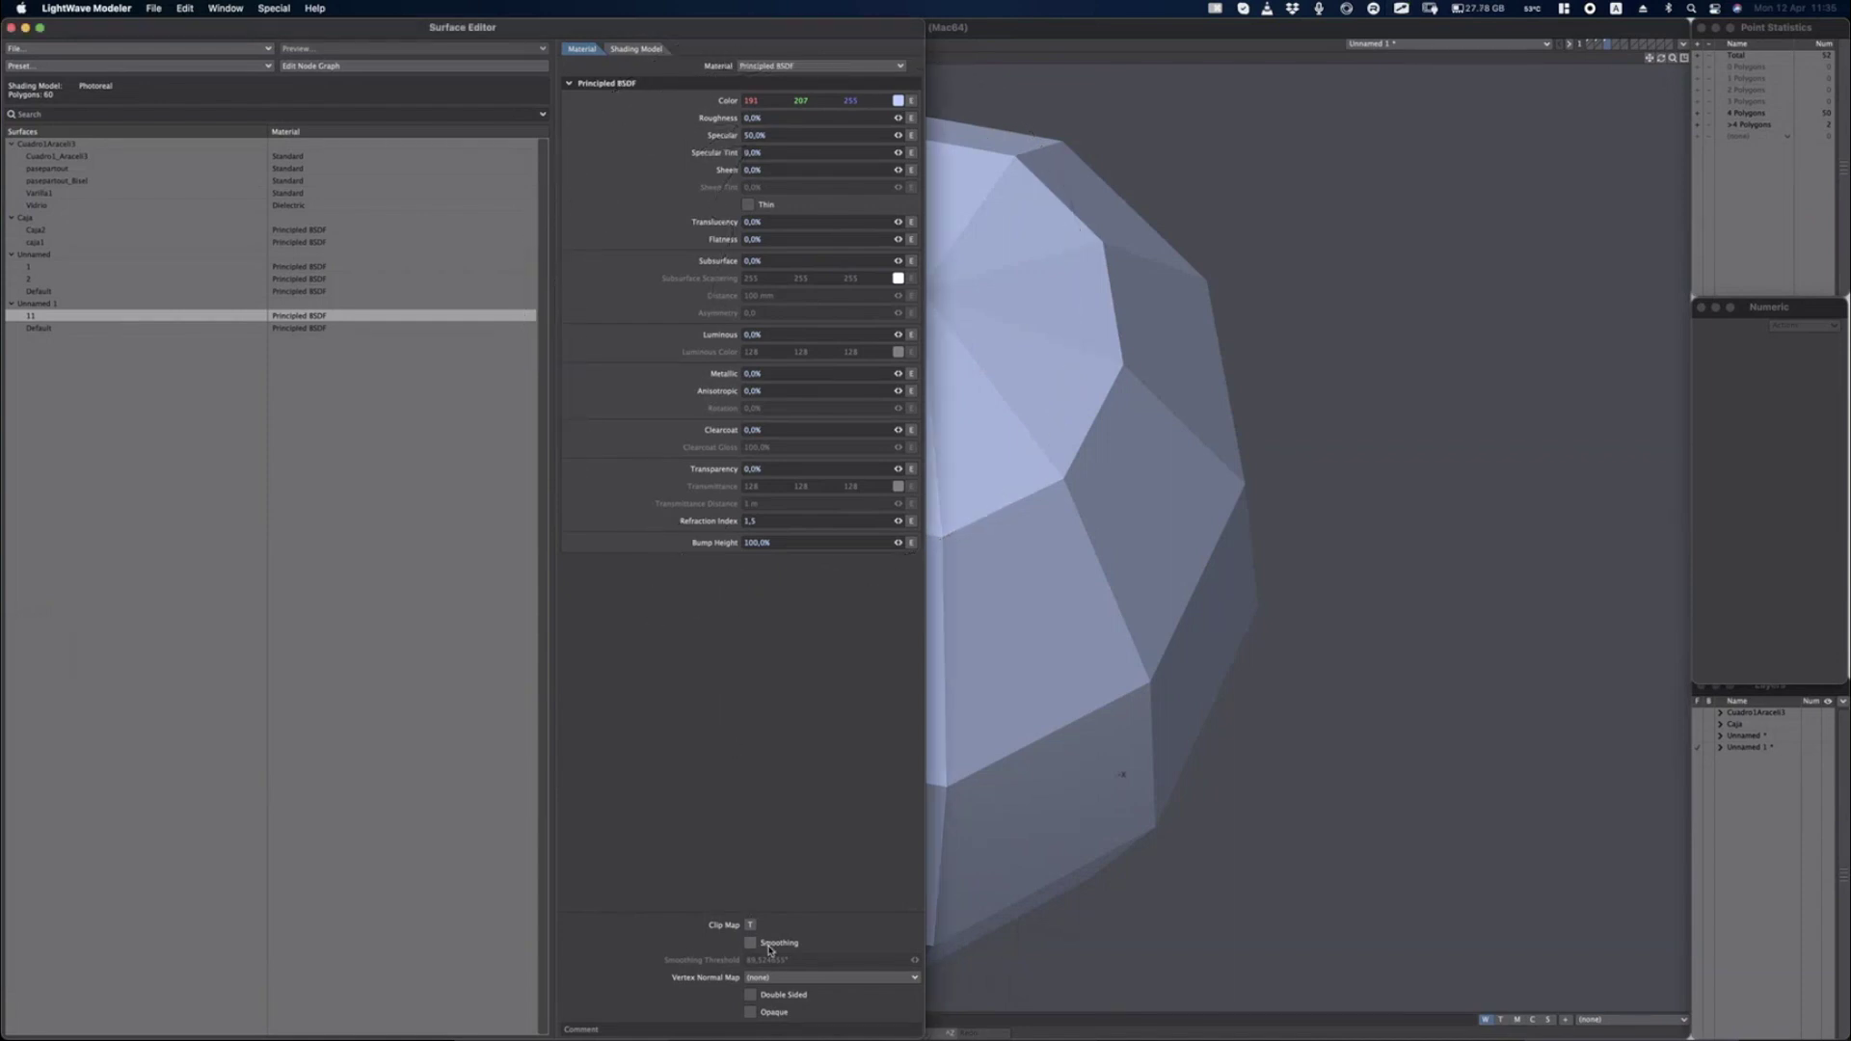
Draw a pointer line to the Smoothing option of surface 11 and circle it with the annotation pen.
key(ctrl+shift+a)
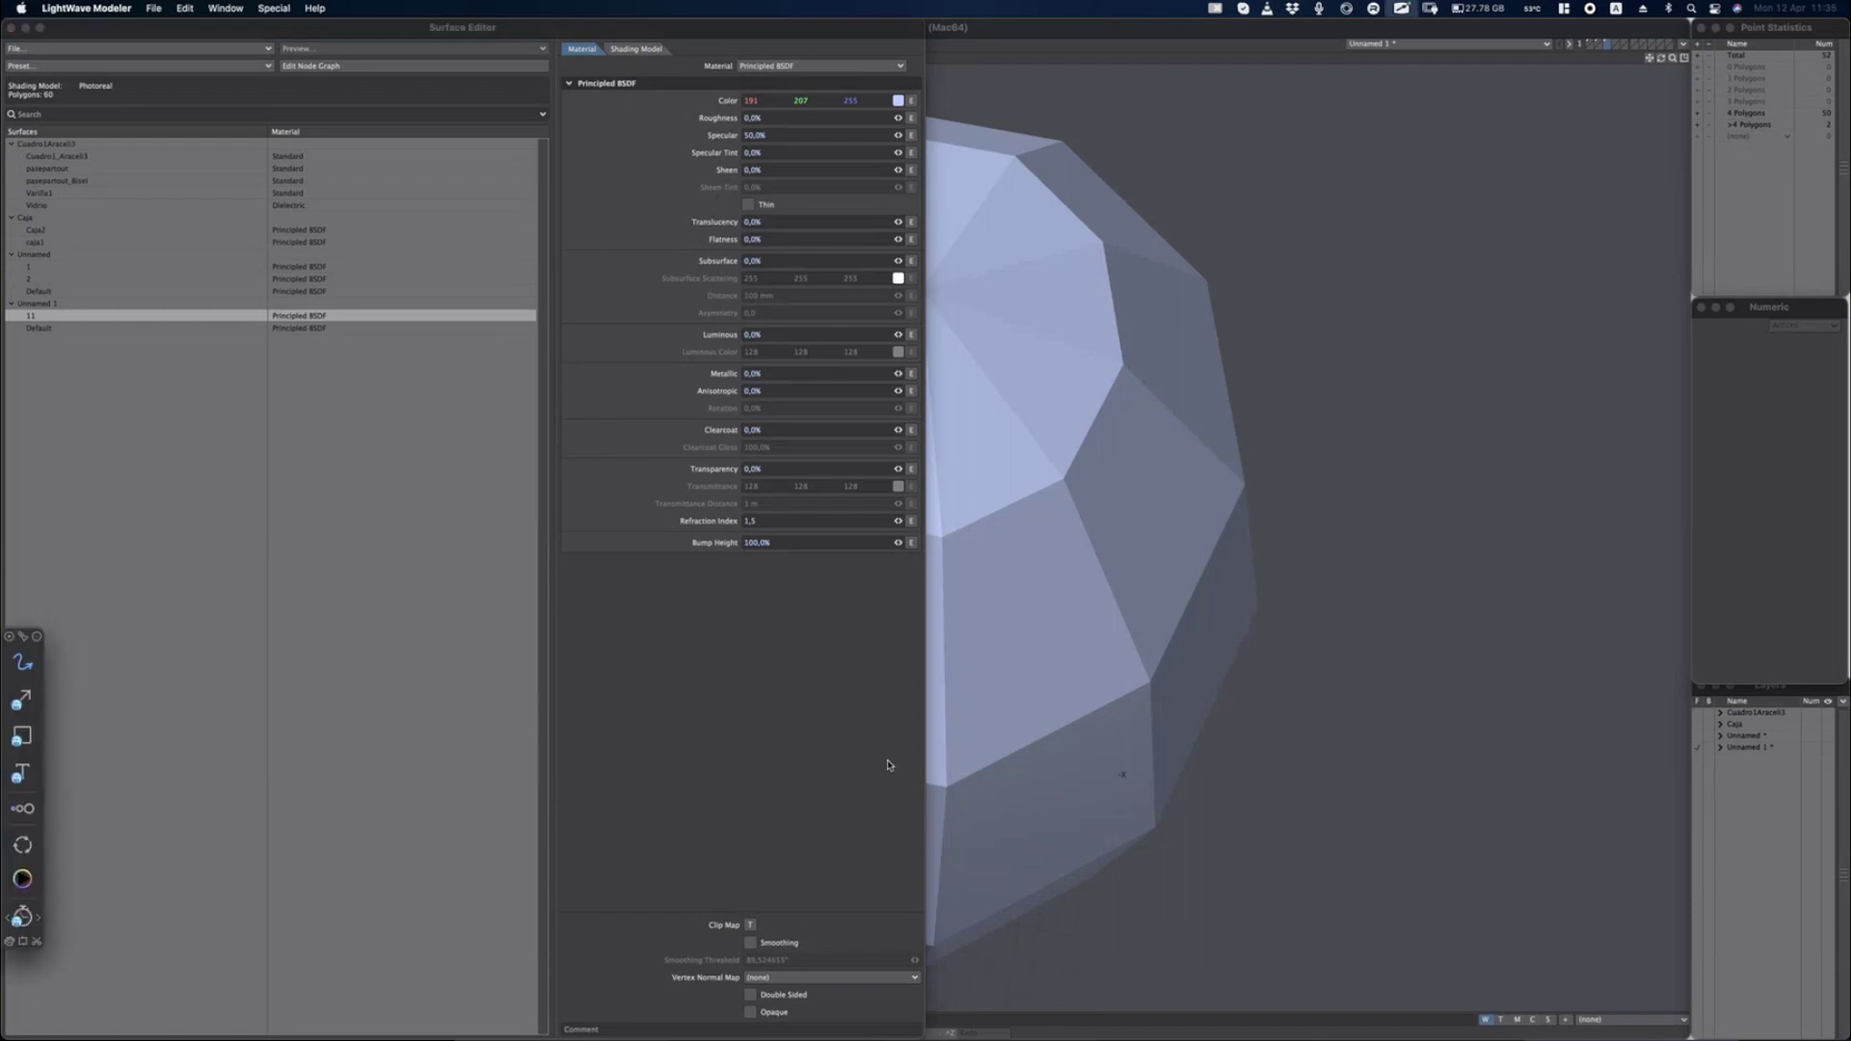
mouse_move(888, 759)
mouse_down()
mouse_move(815, 932)
mouse_move(735, 955)
mouse_move(820, 937)
mouse_move(744, 958)
mouse_move(767, 928)
mouse_move(740, 931)
mouse_up()
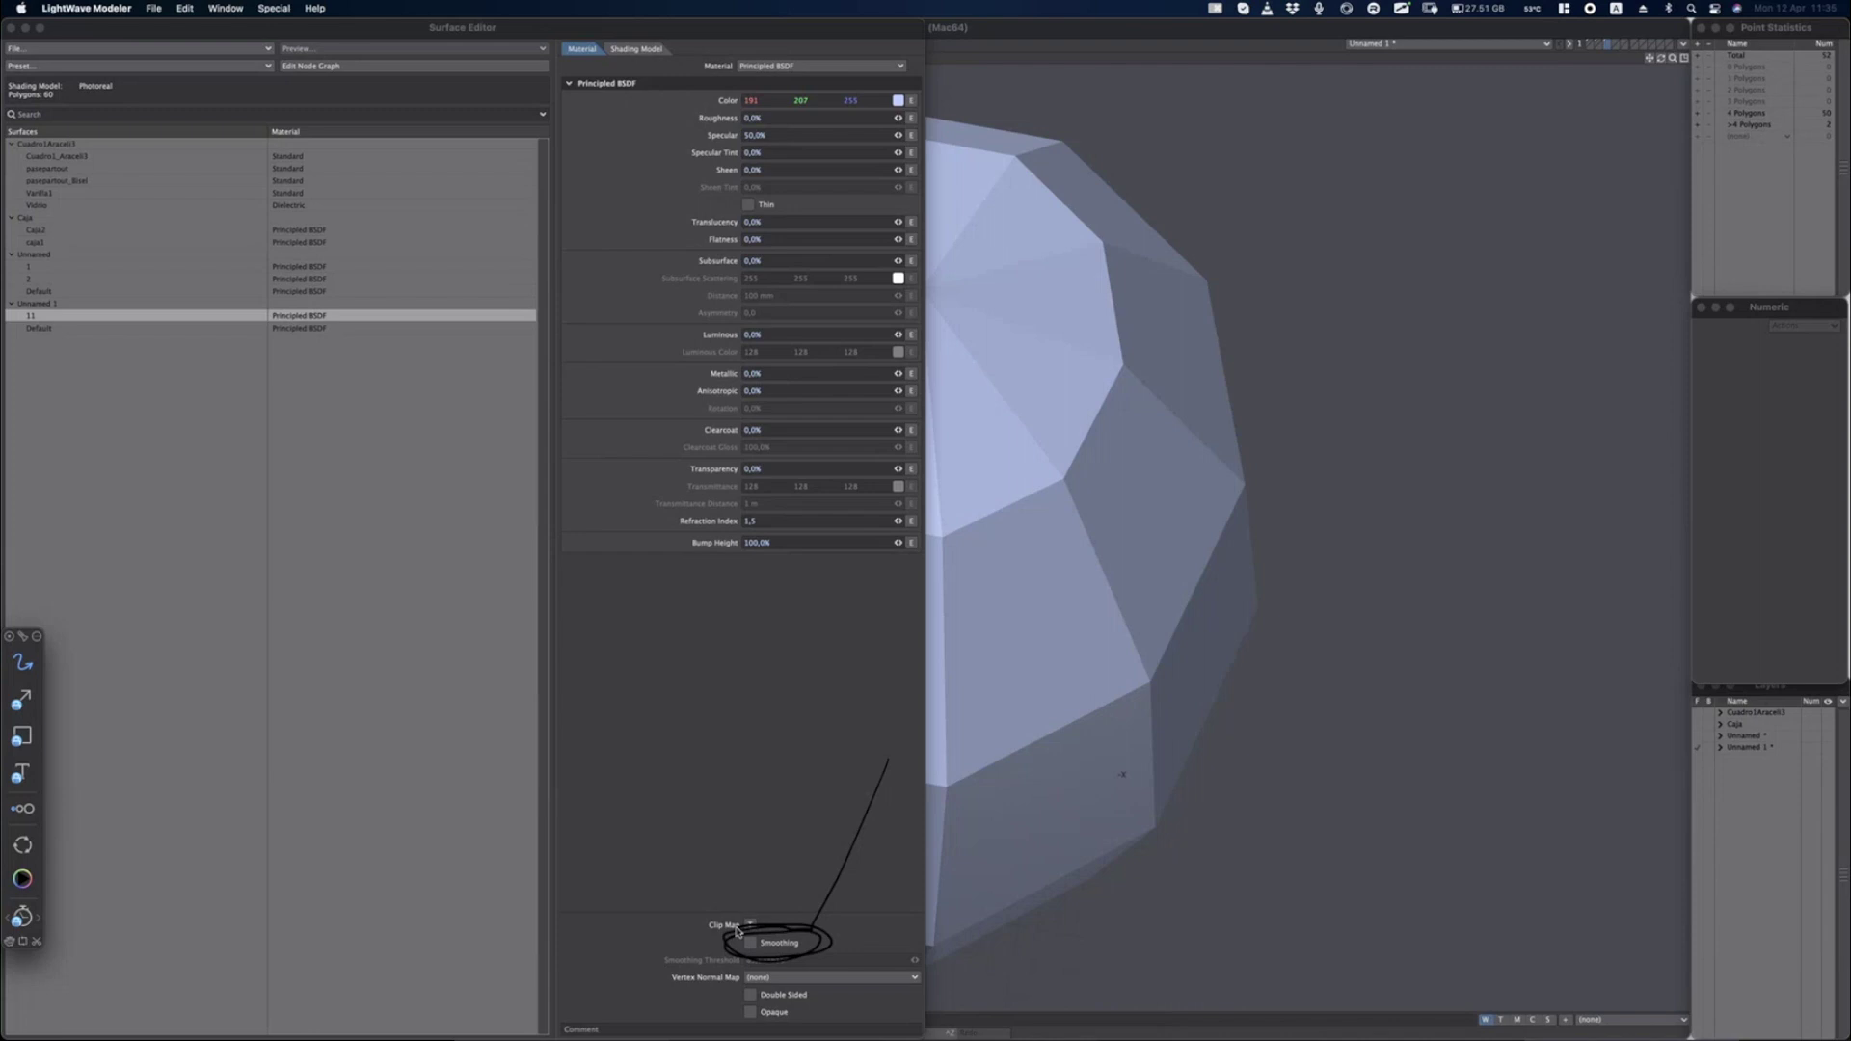
Enable Smoothing on surface 11 in the Surface Editor, close the editor and check the model's shading.
key(Escape)
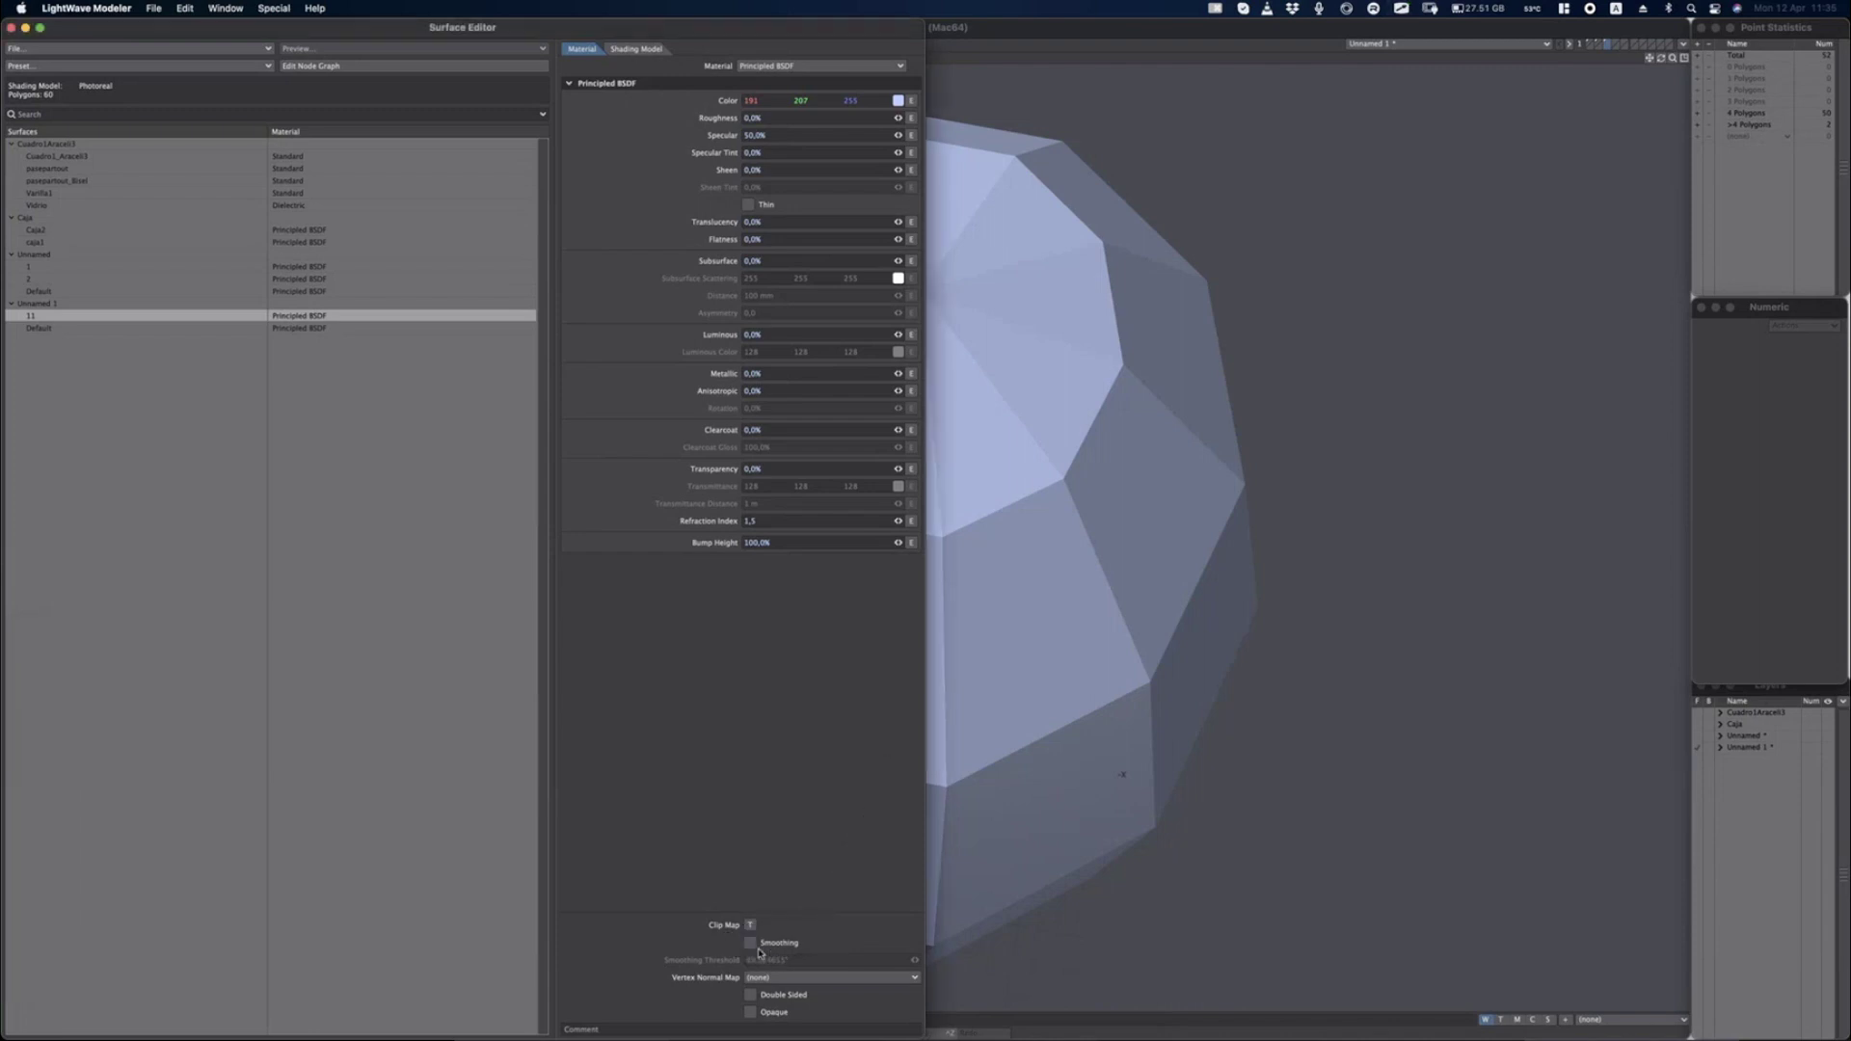
click(752, 944)
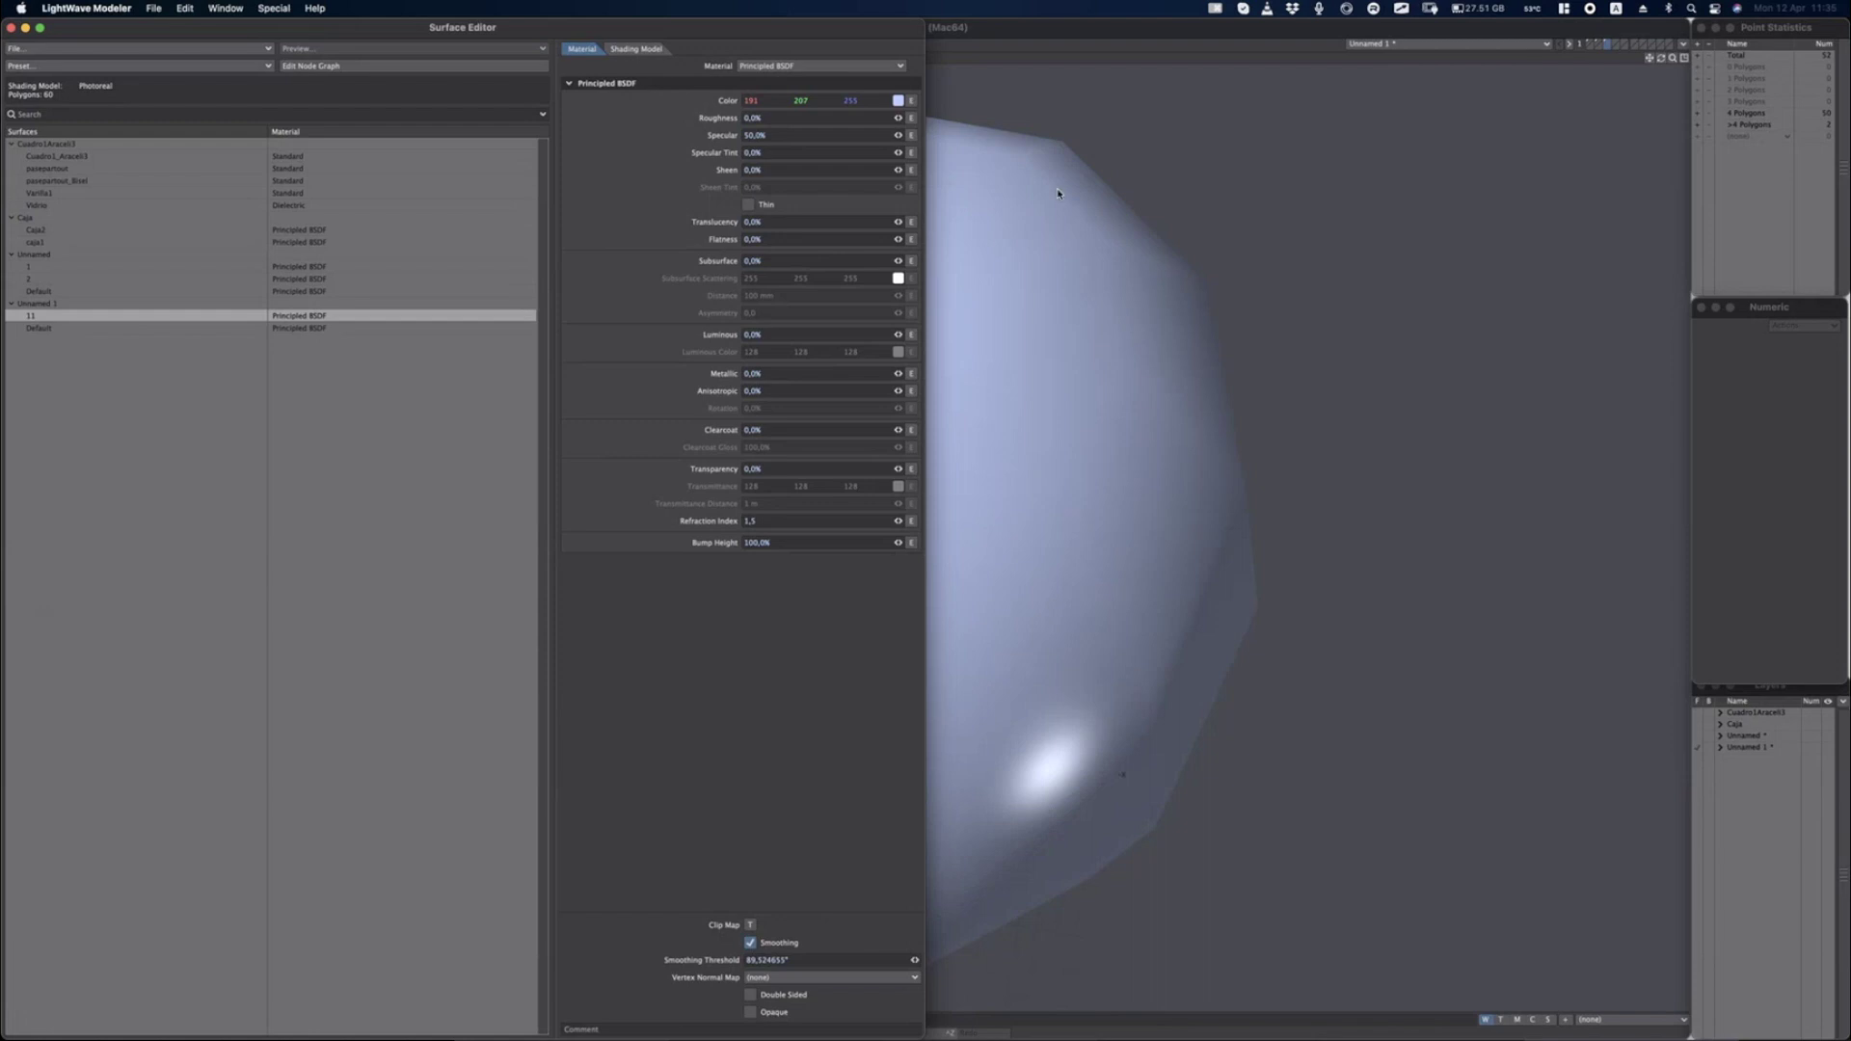
click(11, 28)
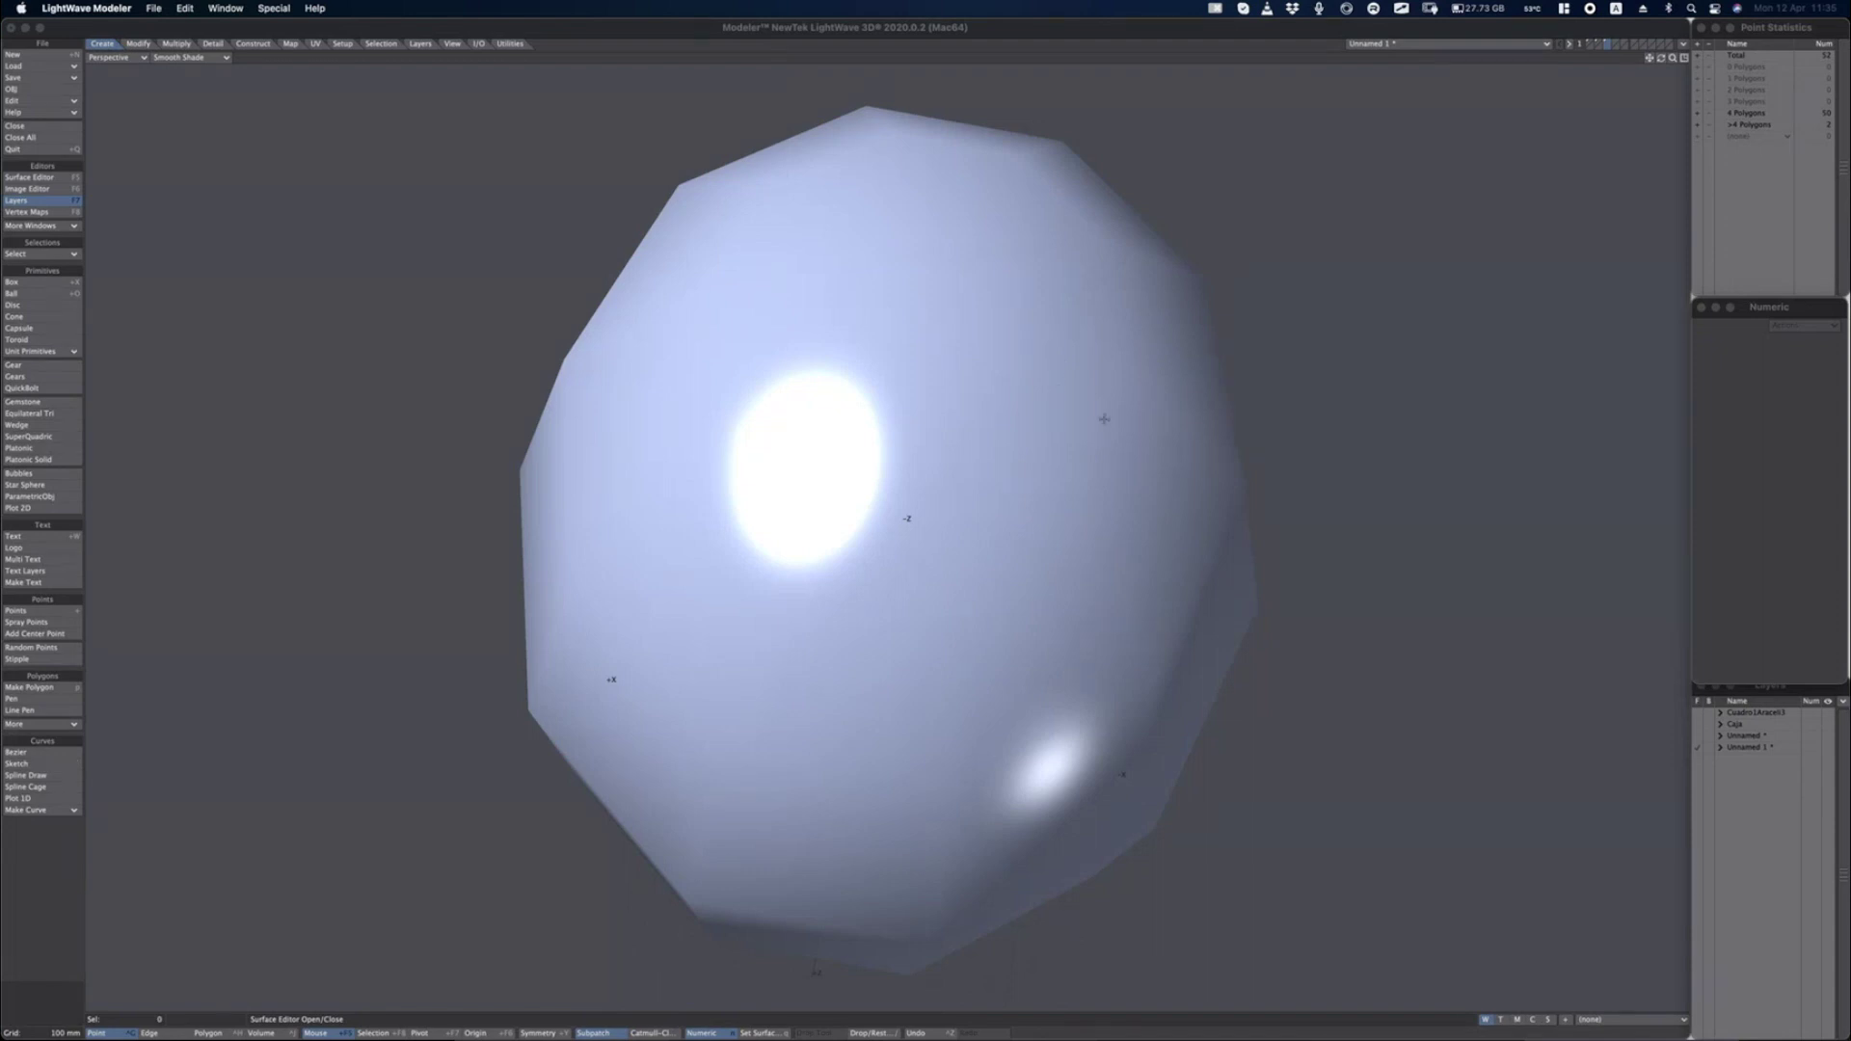
mouse_move(1078, 211)
alt+mouse_down()
mouse_move(1136, 291)
mouse_move(1116, 361)
mouse_move(848, 355)
mouse_move(834, 409)
mouse_move(800, 301)
alt+mouse_up()
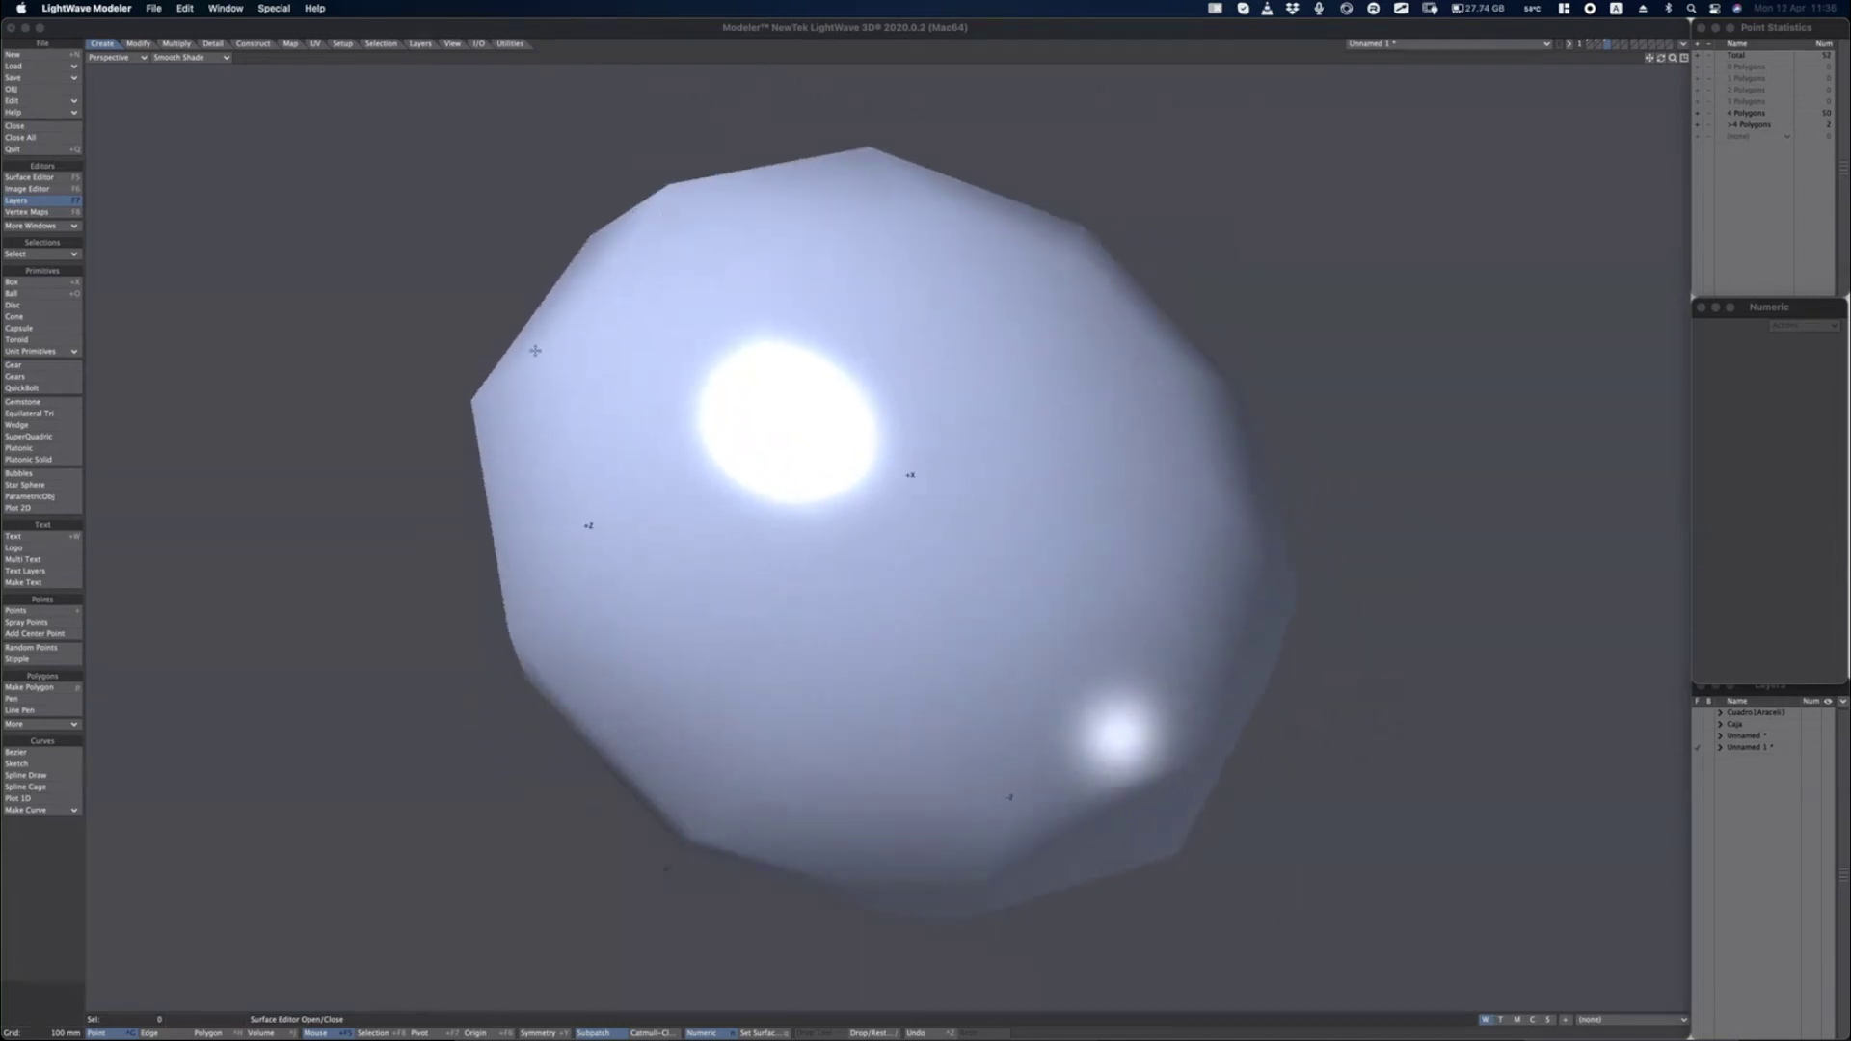
Set the perspective viewport's display mode to Textured Wire to inspect the smoothed ball's polygon edges.
click(190, 57)
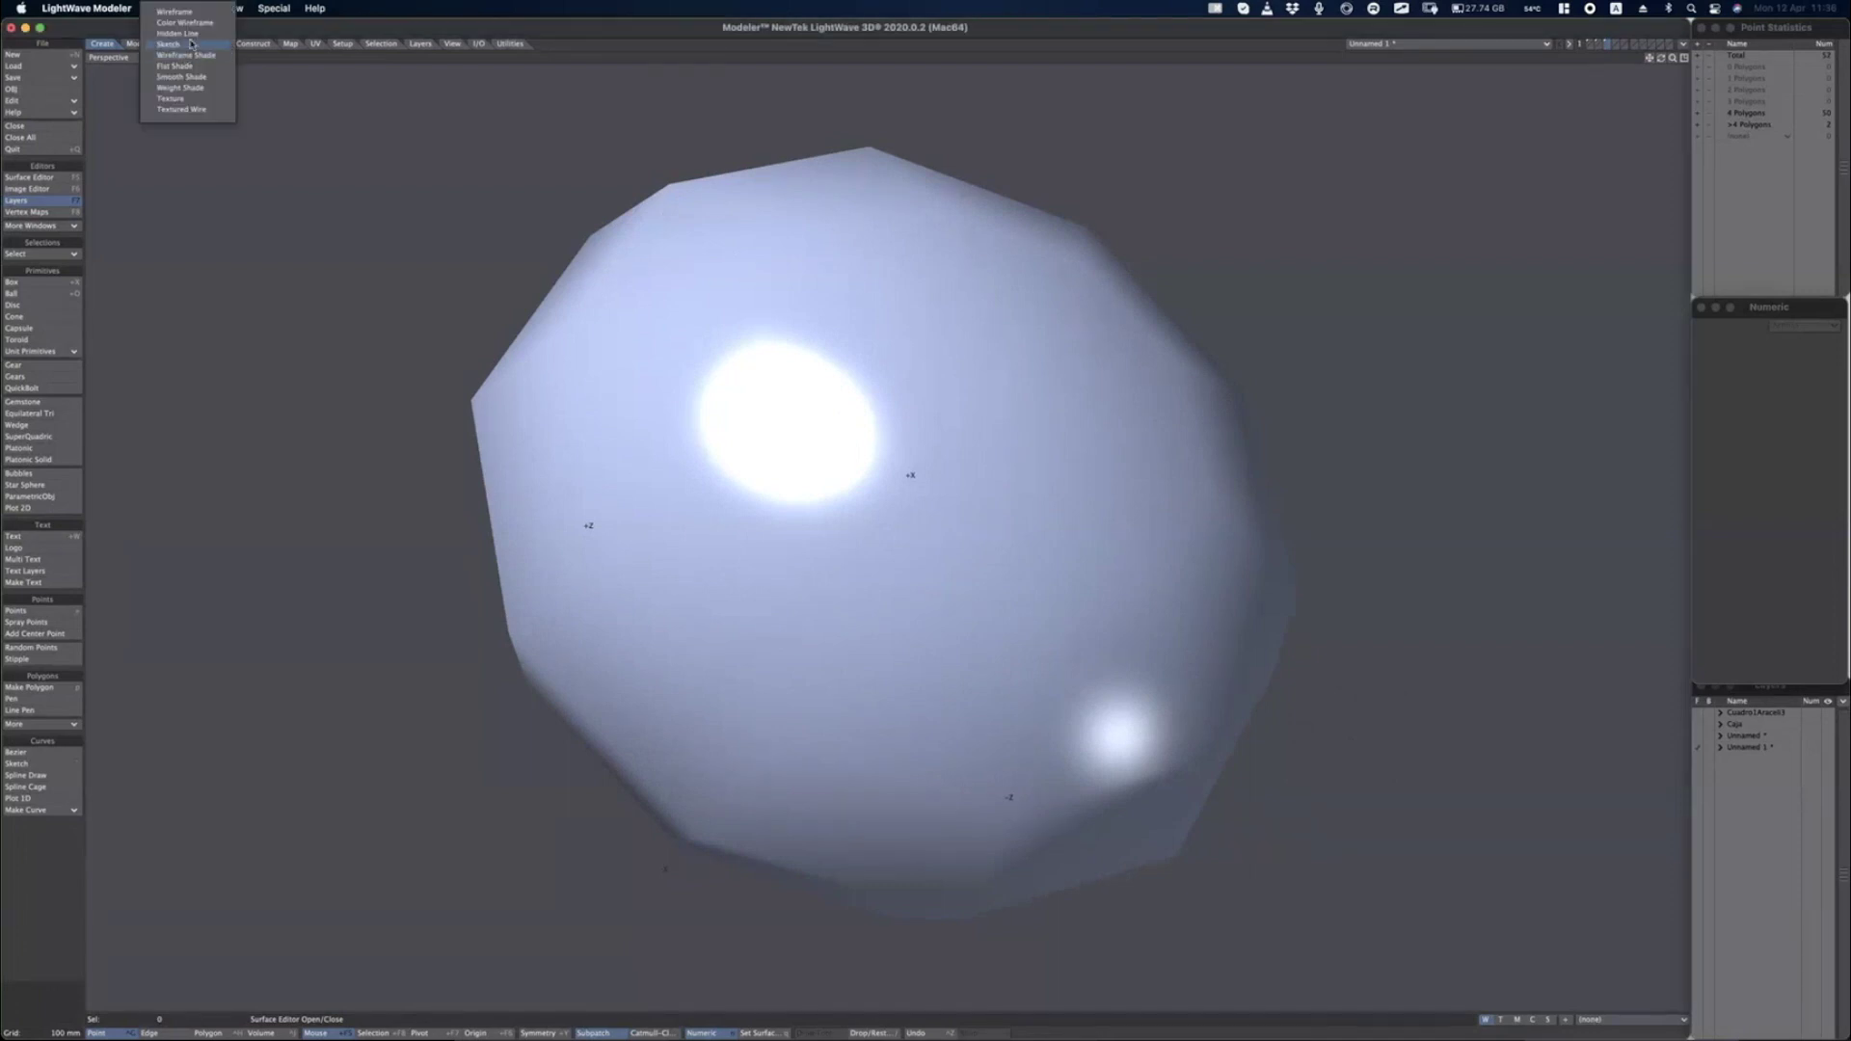
click(203, 112)
alt+drag(210, 118, 986, 401)
Subdivide all of the ball's polygons using the Faceted method.
key(shift+d)
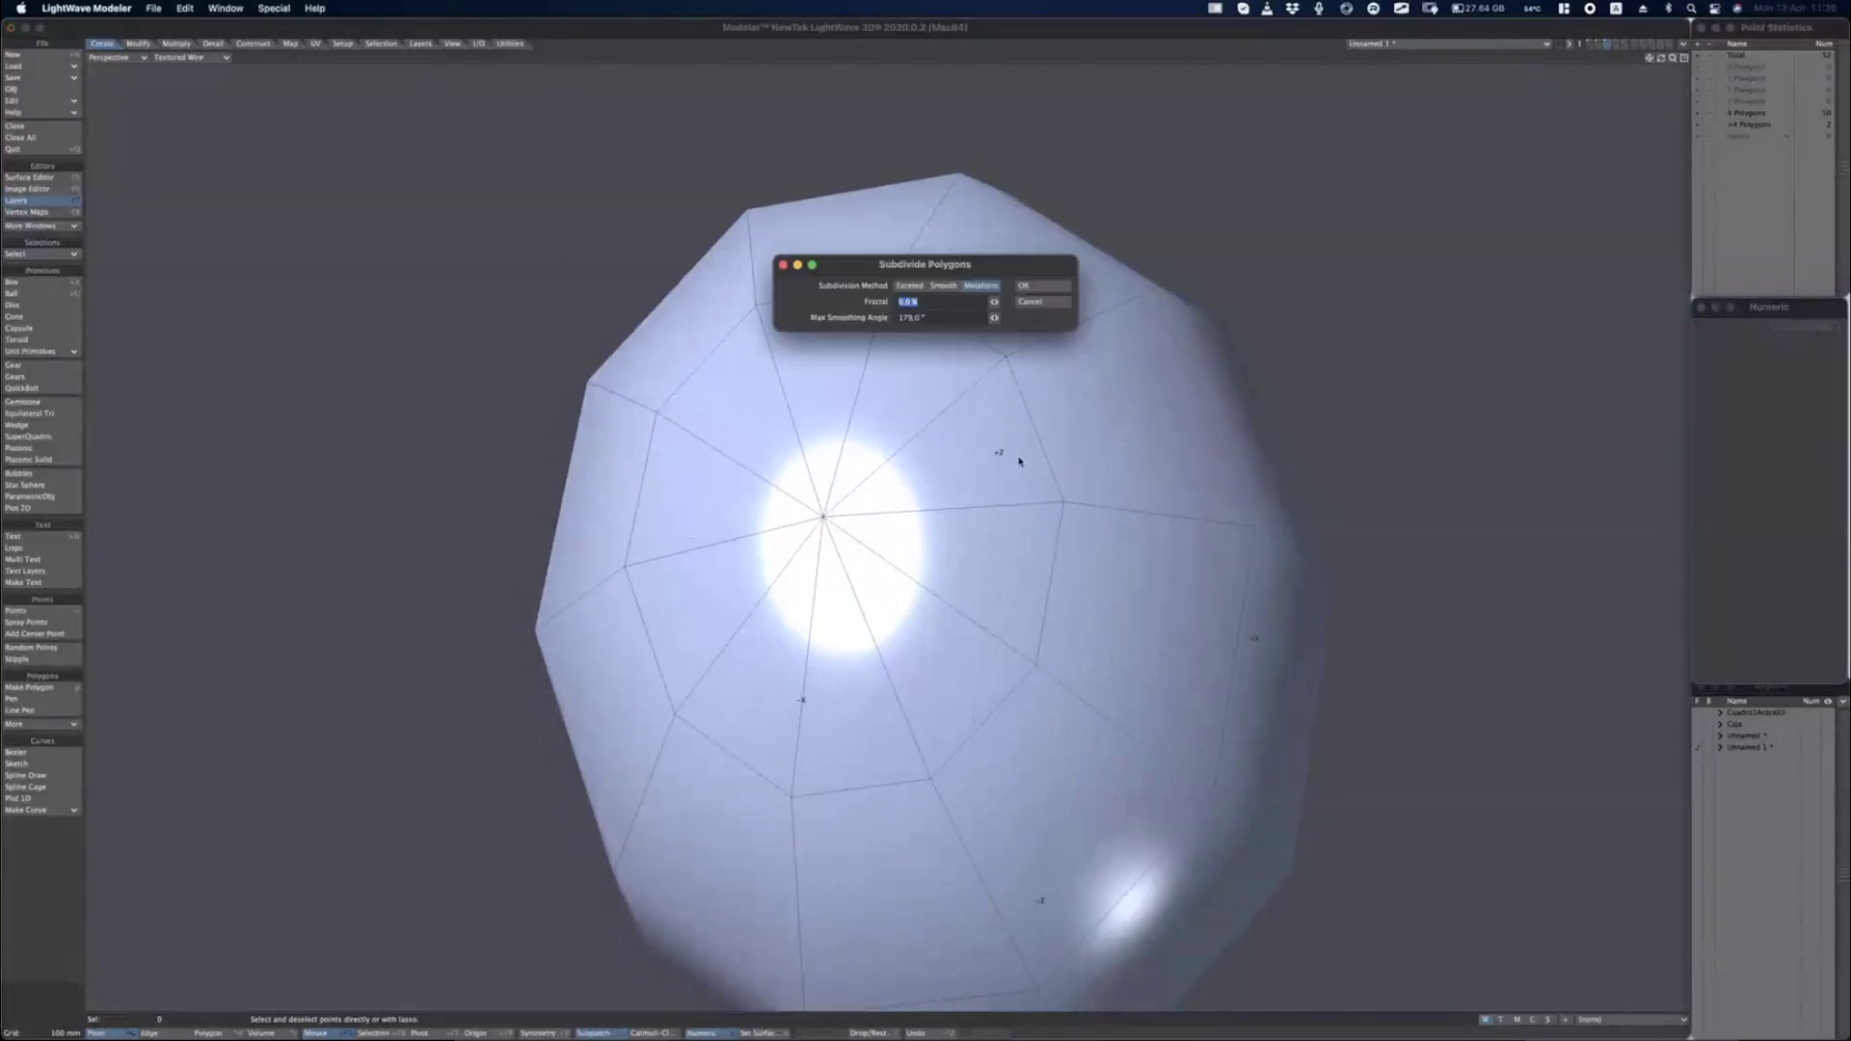
click(909, 286)
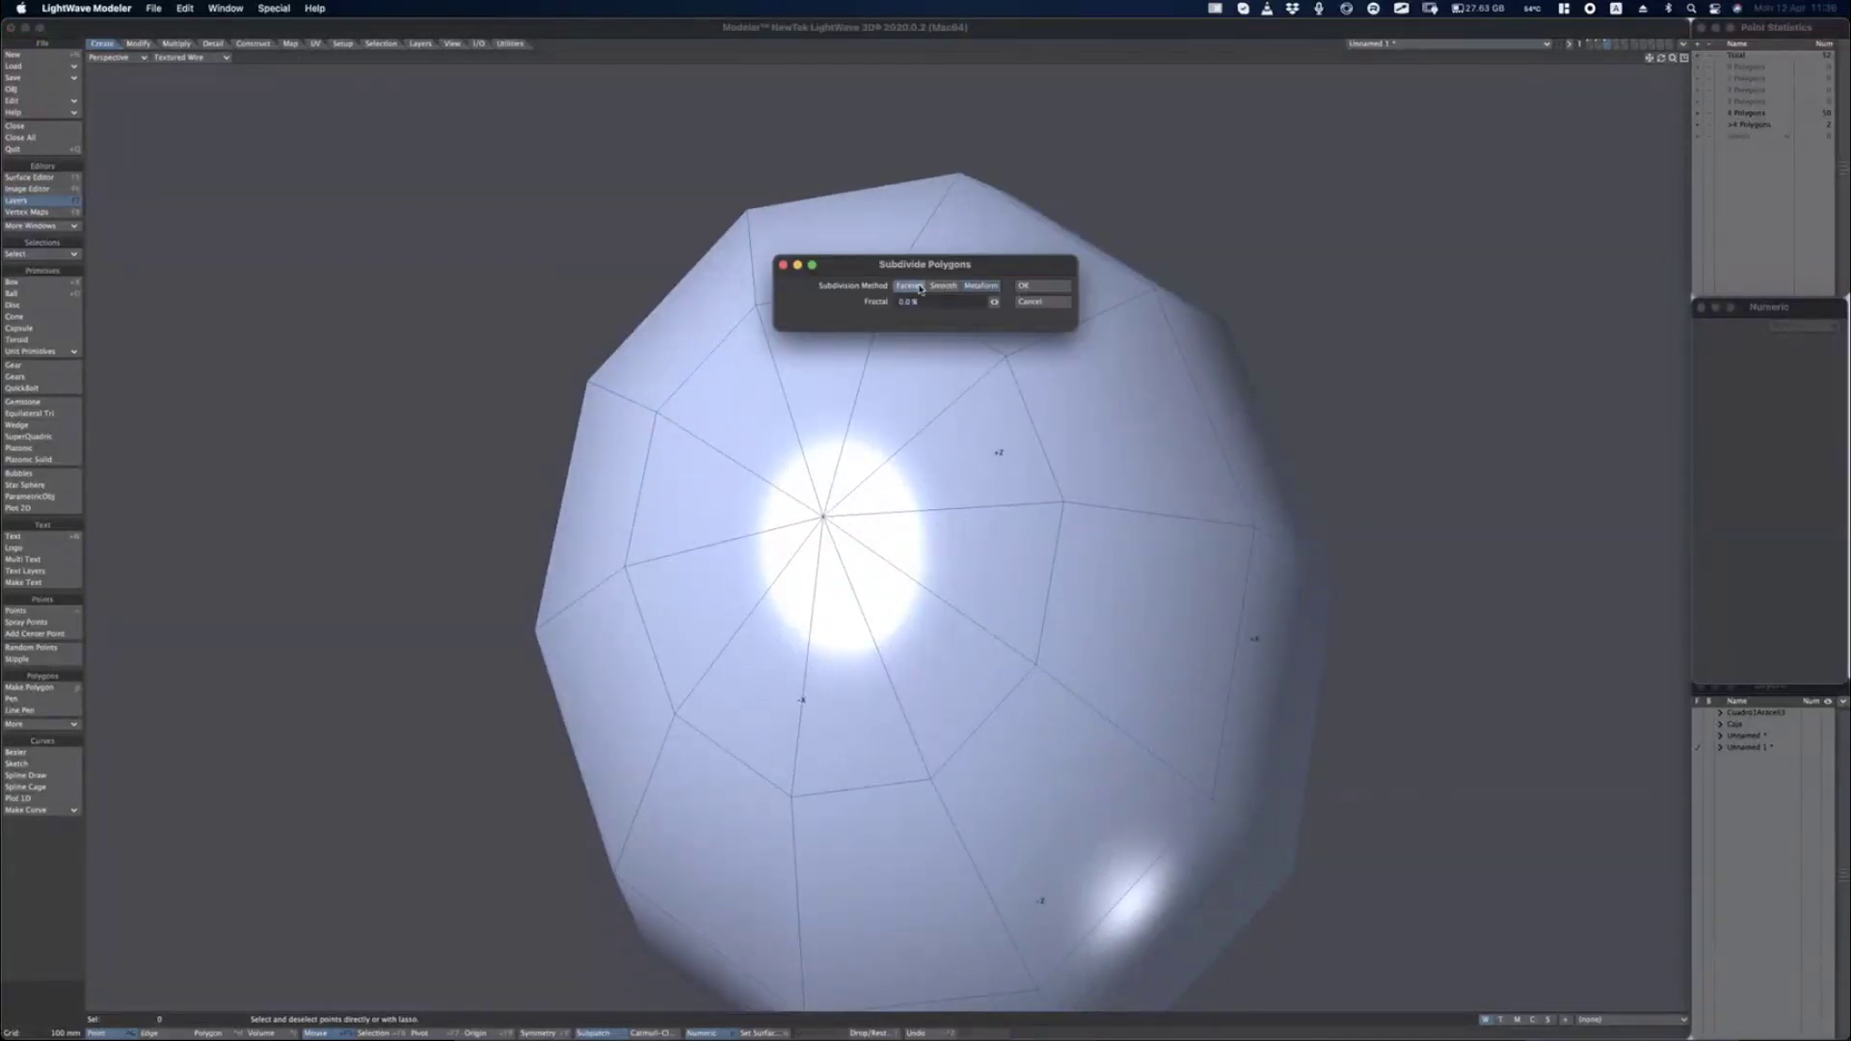
click(1029, 286)
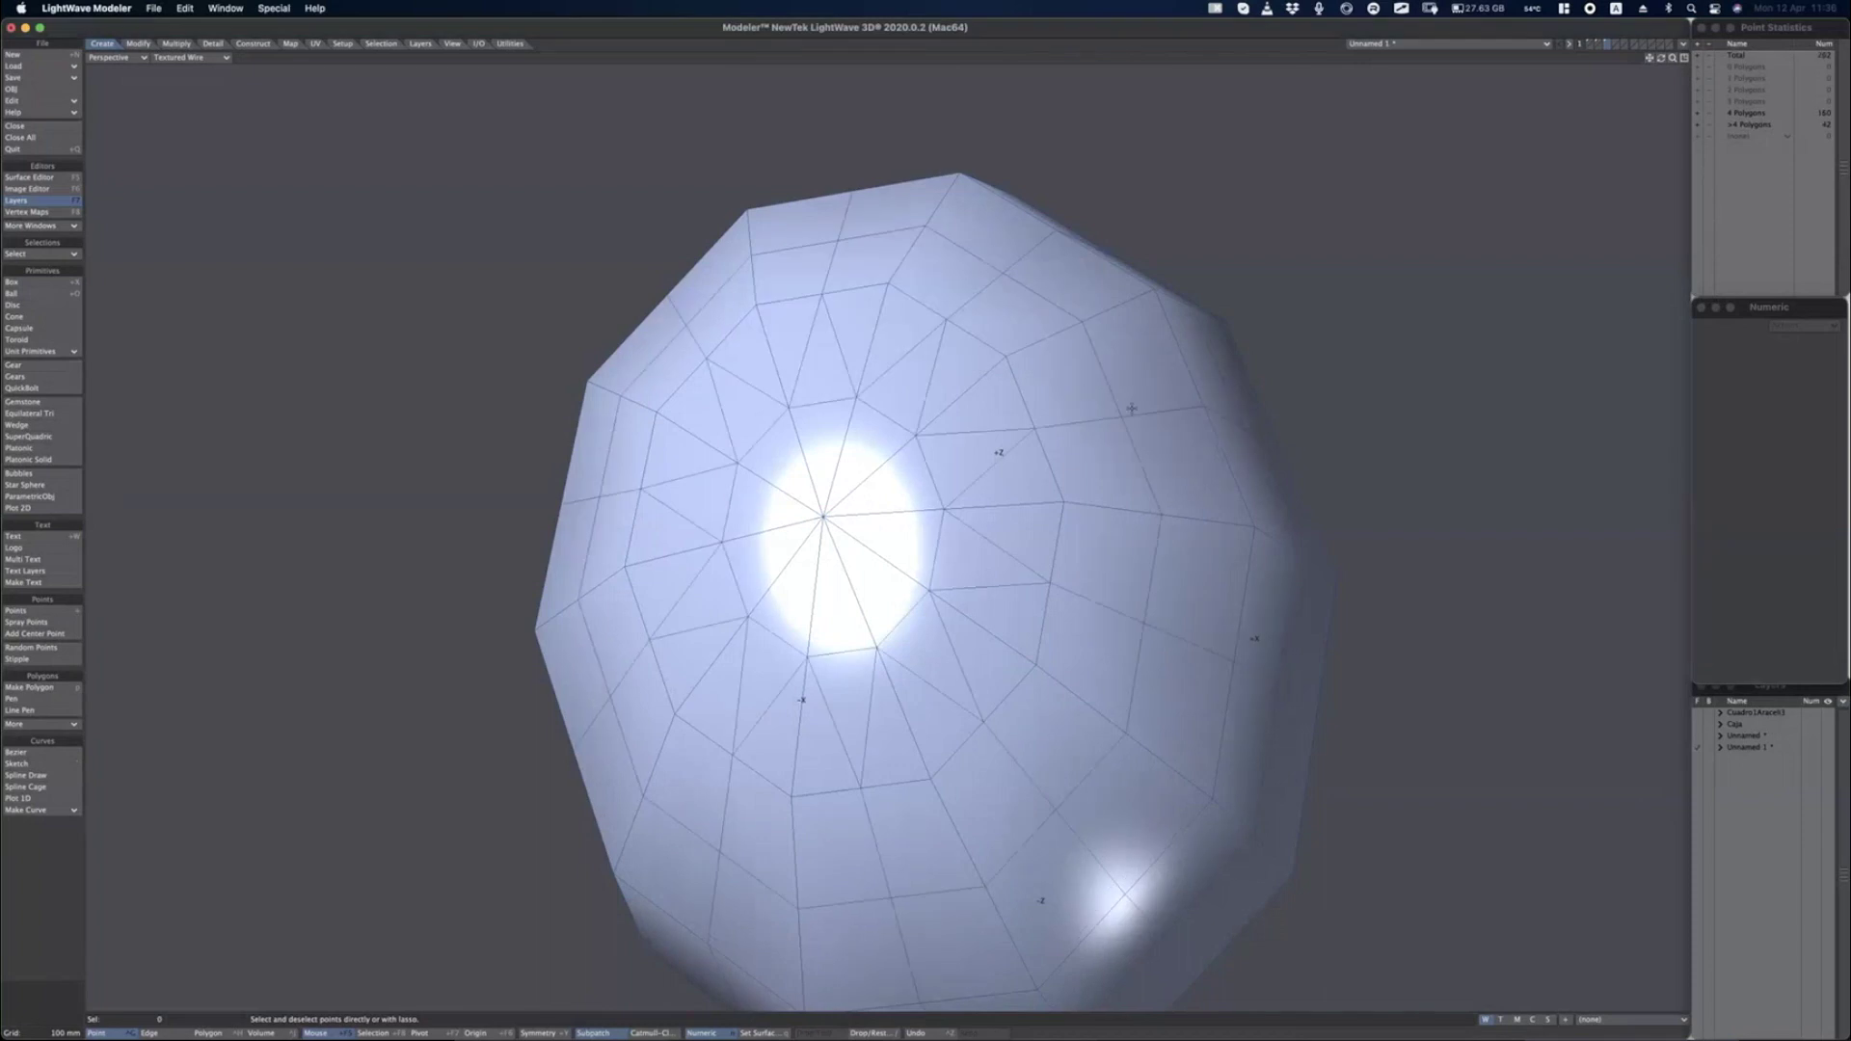
alt+drag(819, 515, 730, 540)
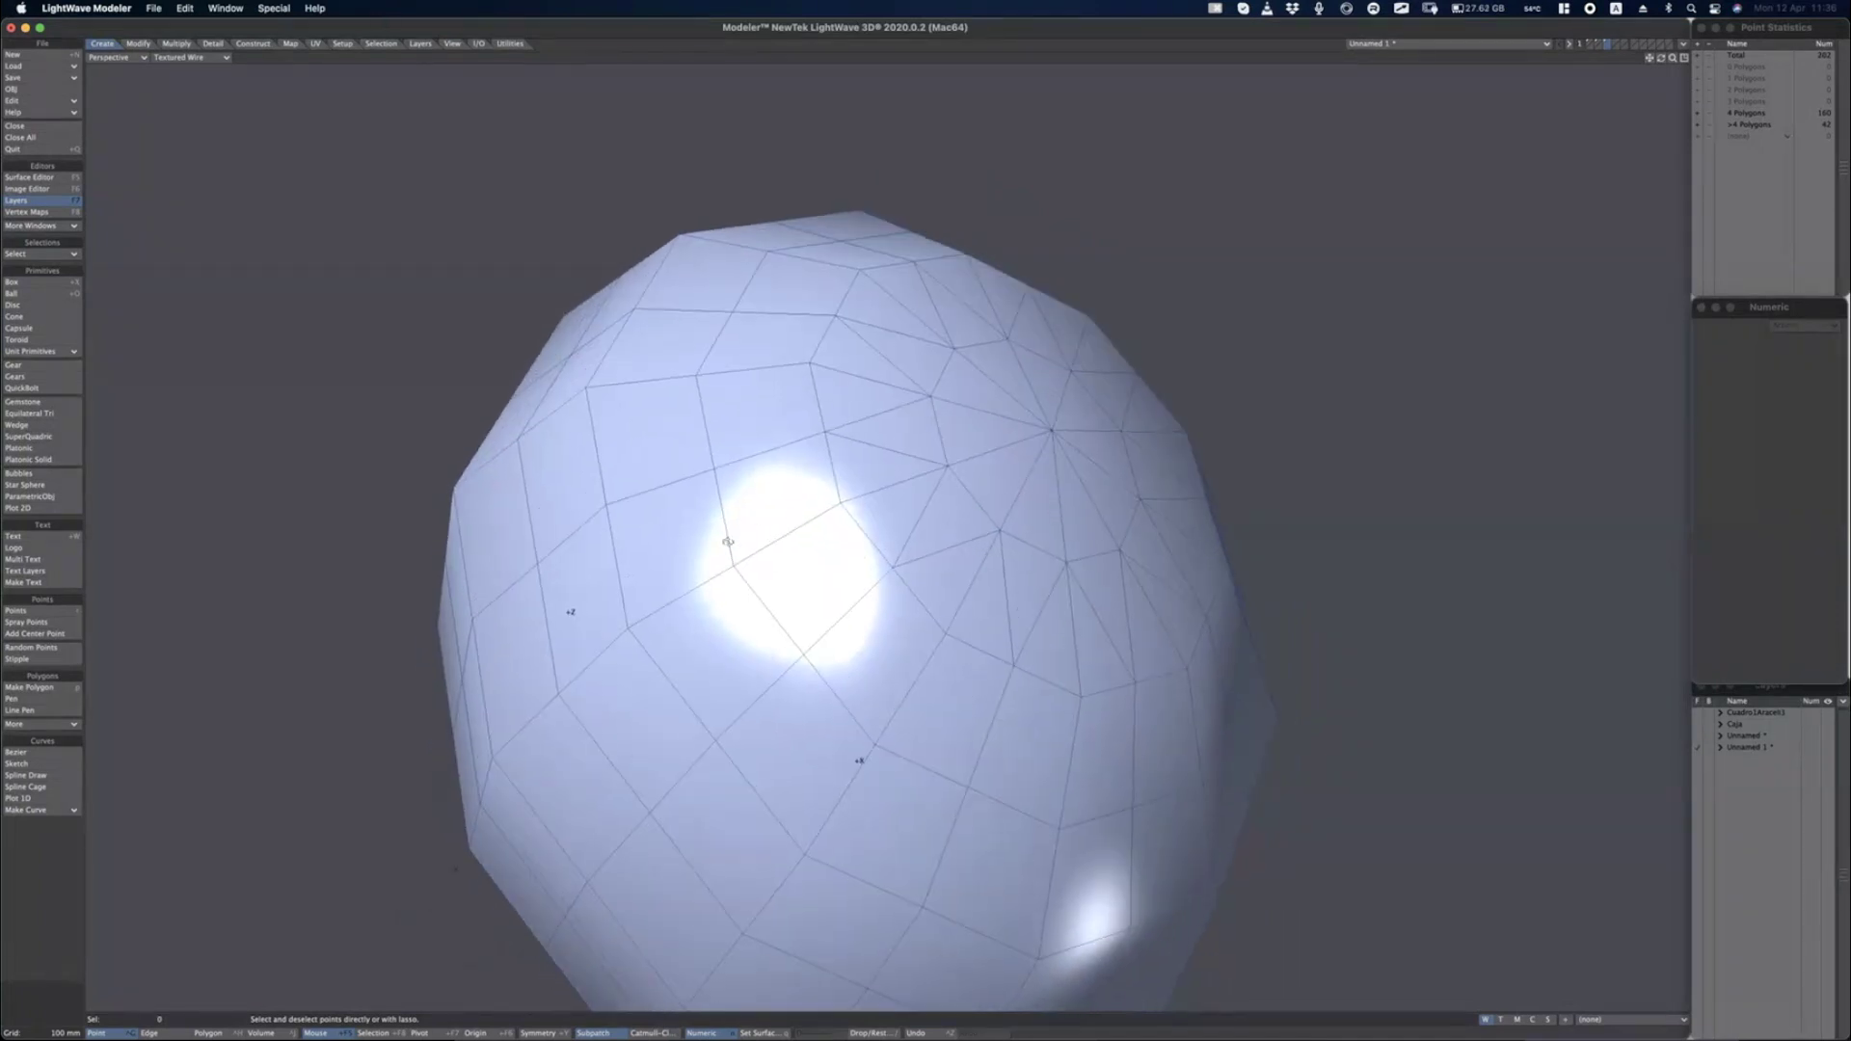
Outline two adjacent groups of four subdivided polygons with freehand screen annotations and clear the drawing.
key(alt+Tab)
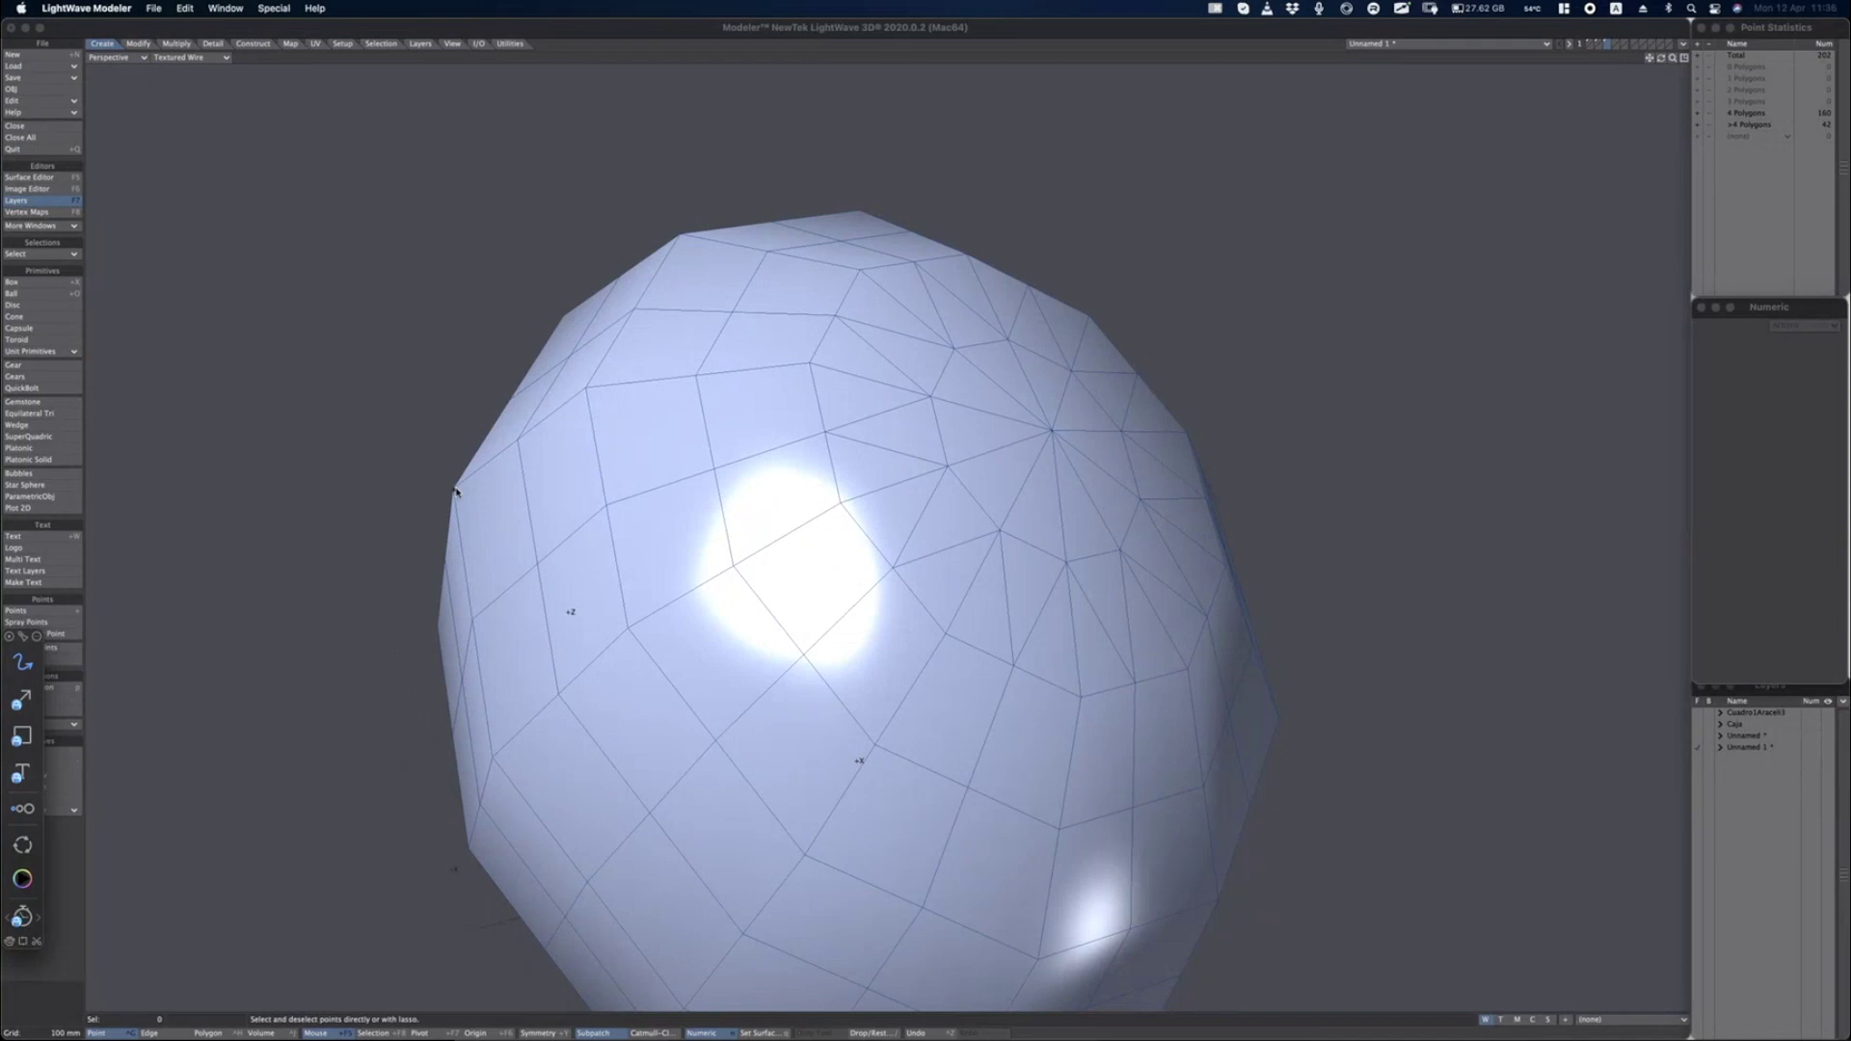
drag(487, 469, 577, 390)
mouse_move(610, 500)
mouse_down()
mouse_move(632, 604)
mouse_move(499, 755)
mouse_move(457, 521)
mouse_up()
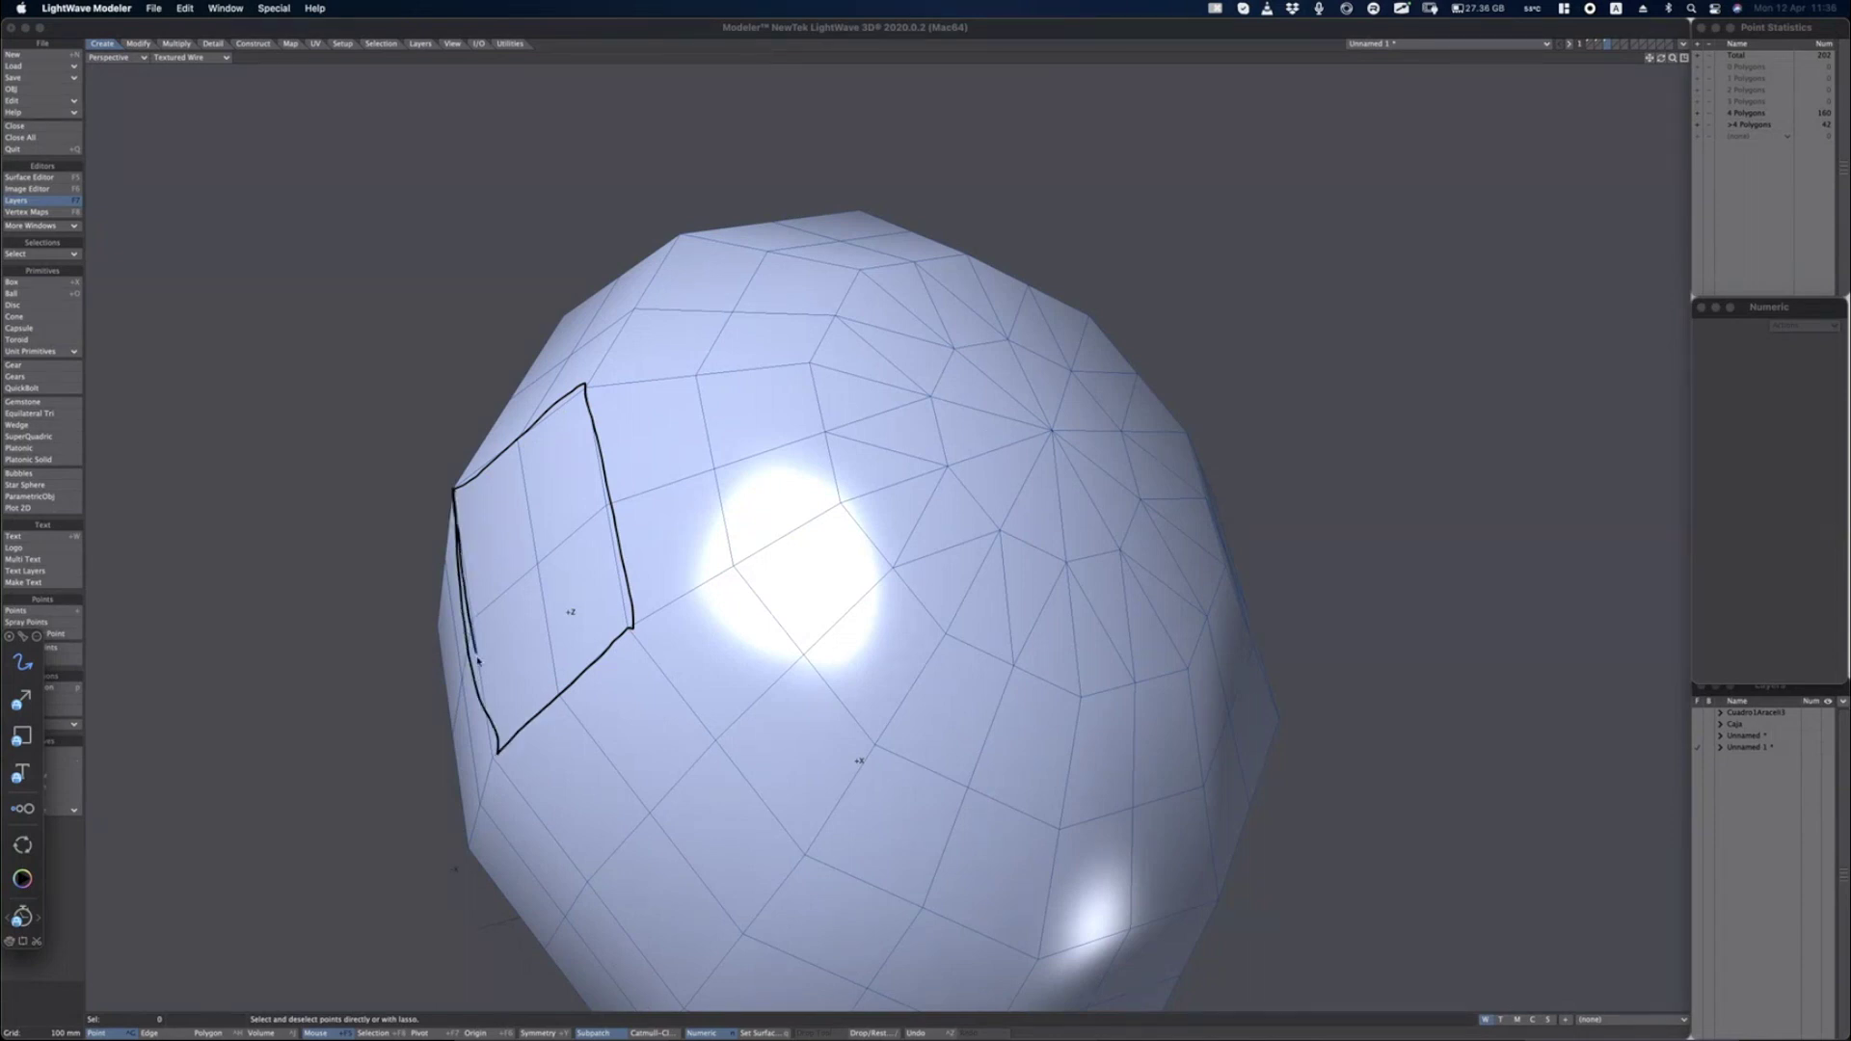
drag(478, 661, 494, 746)
mouse_move(627, 628)
mouse_down()
mouse_move(849, 502)
mouse_move(816, 363)
mouse_move(585, 388)
mouse_move(625, 612)
mouse_up()
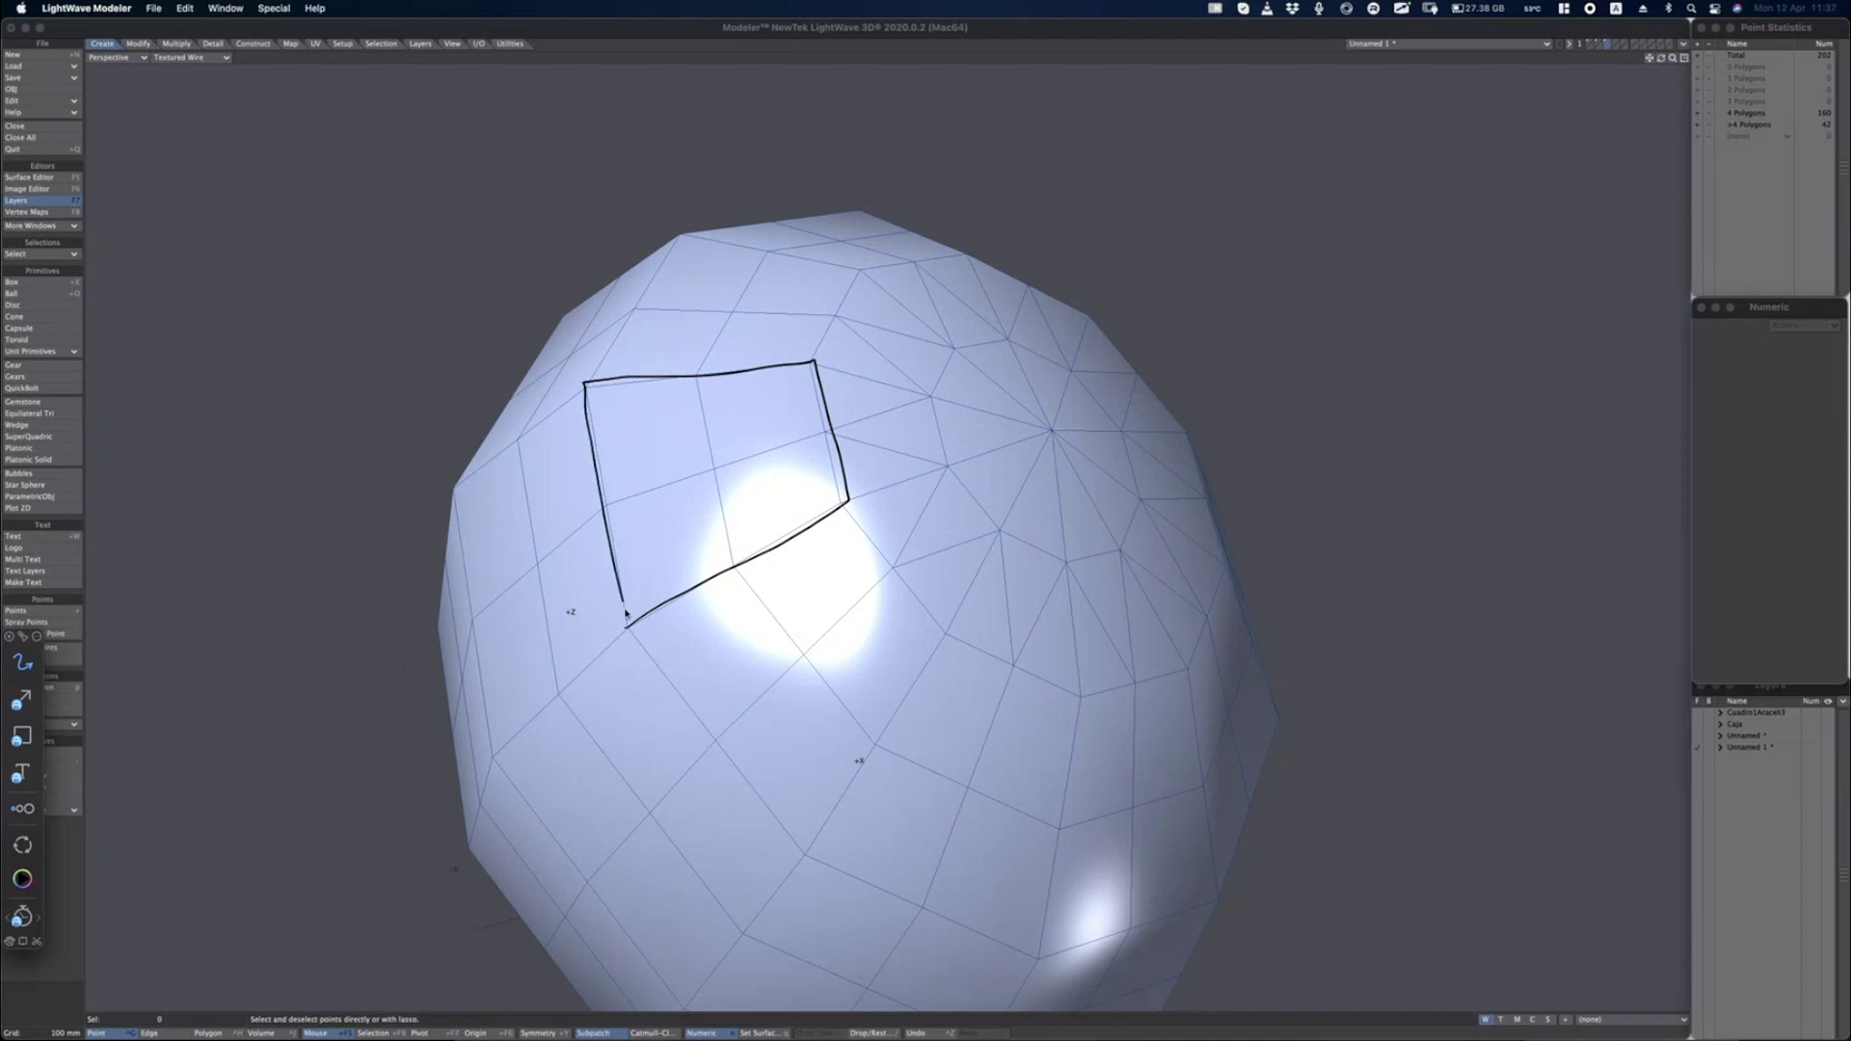
key(Escape)
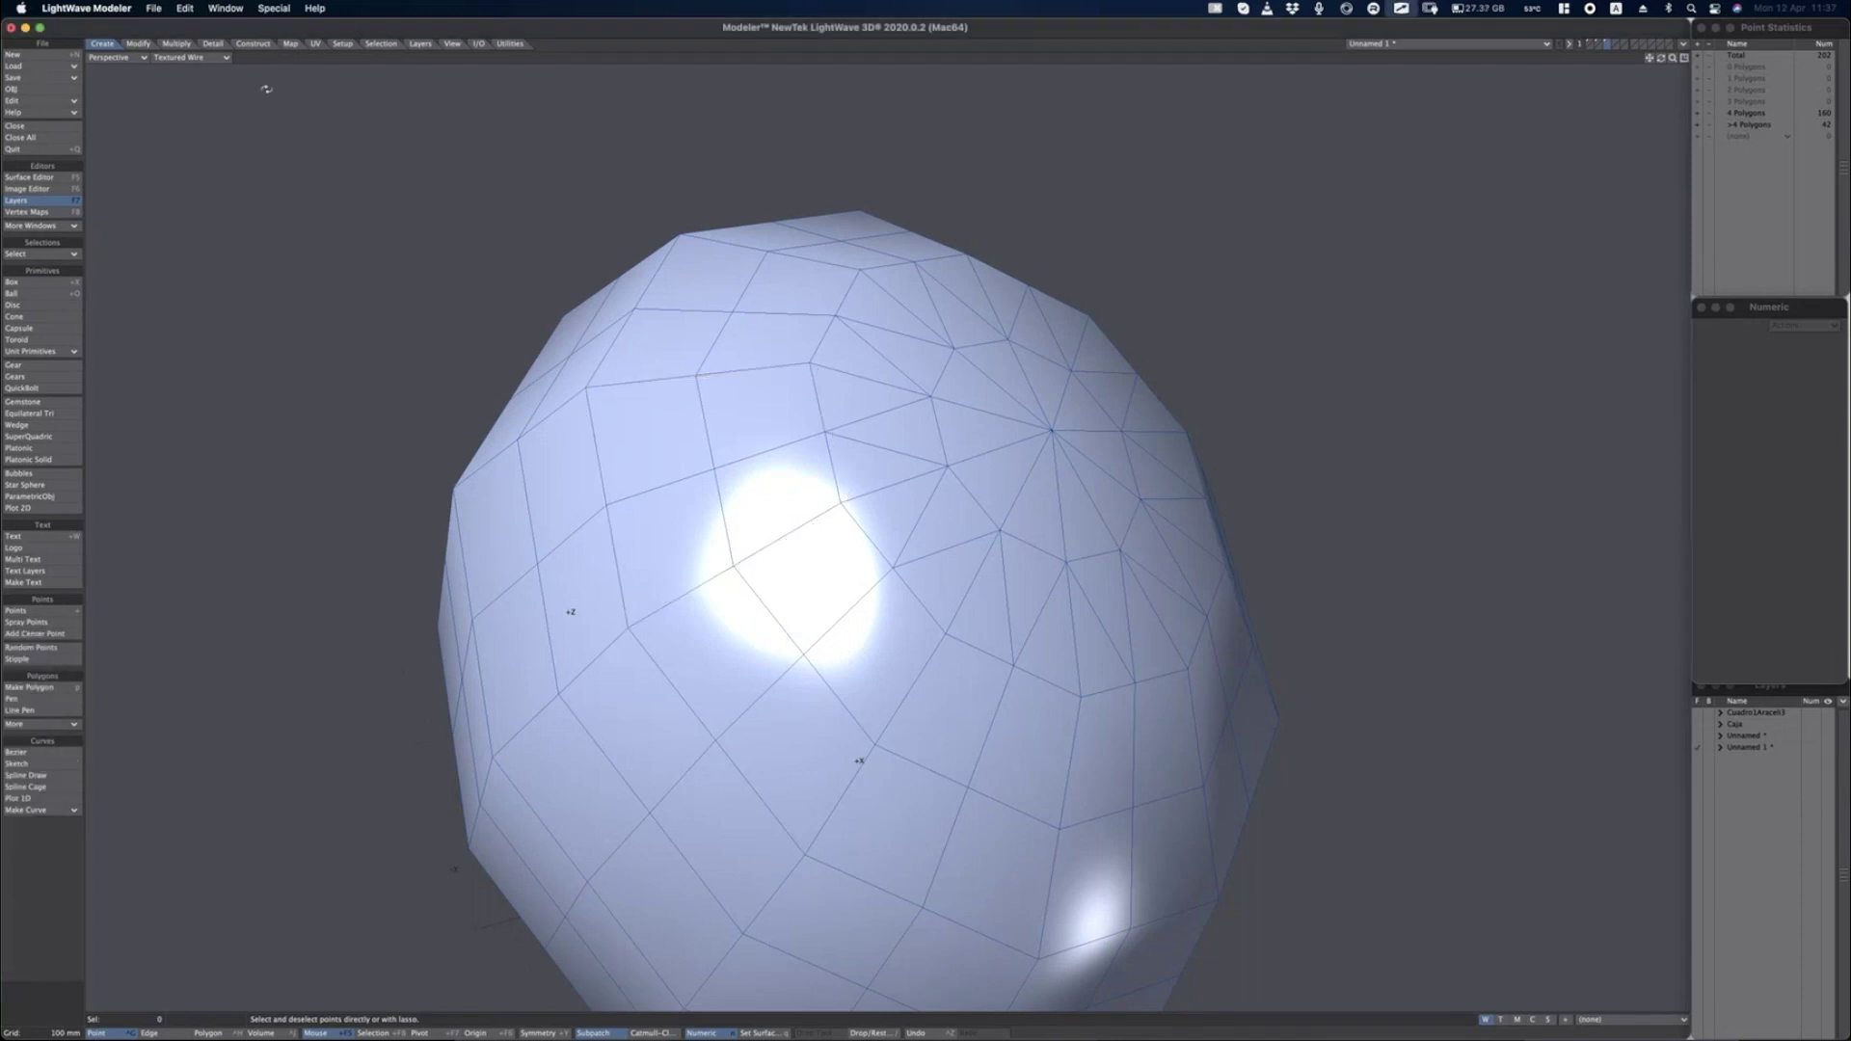
Display the subdivided ball in Flat Shade and outline one flat facet with a temporary screen annotation.
click(218, 59)
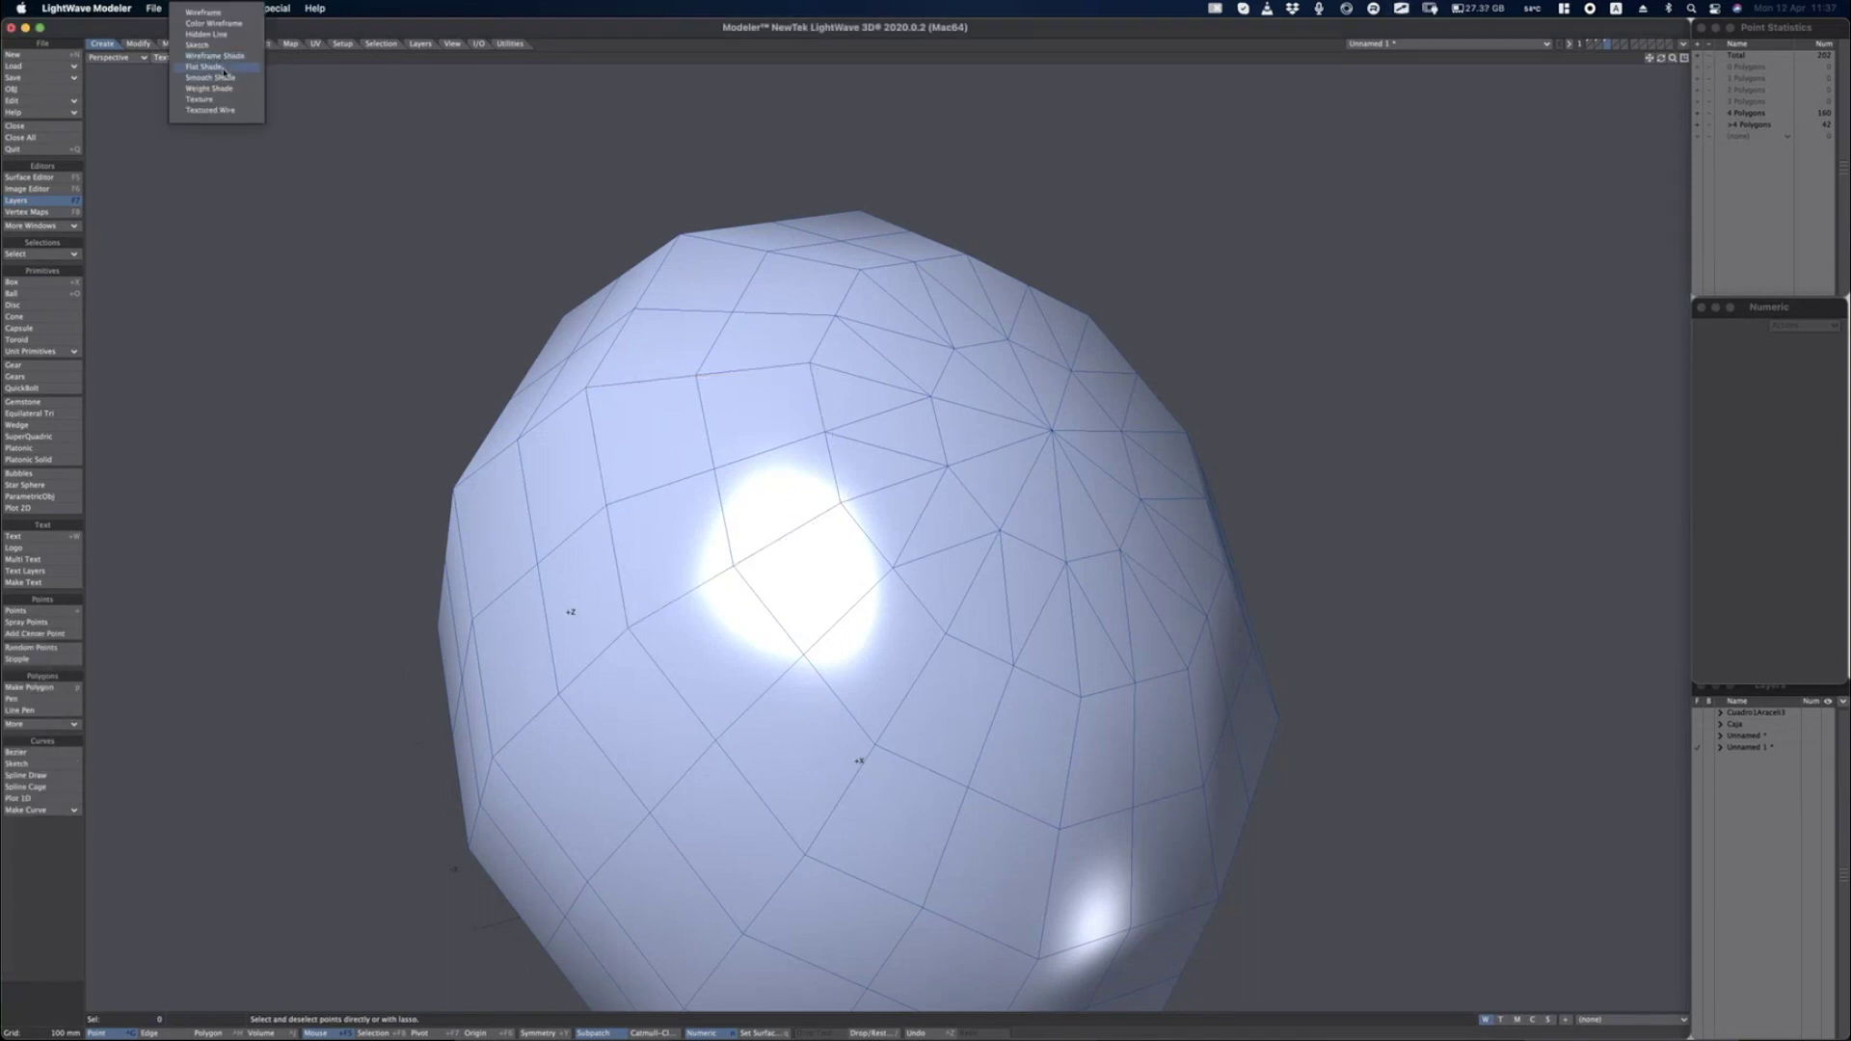
click(225, 68)
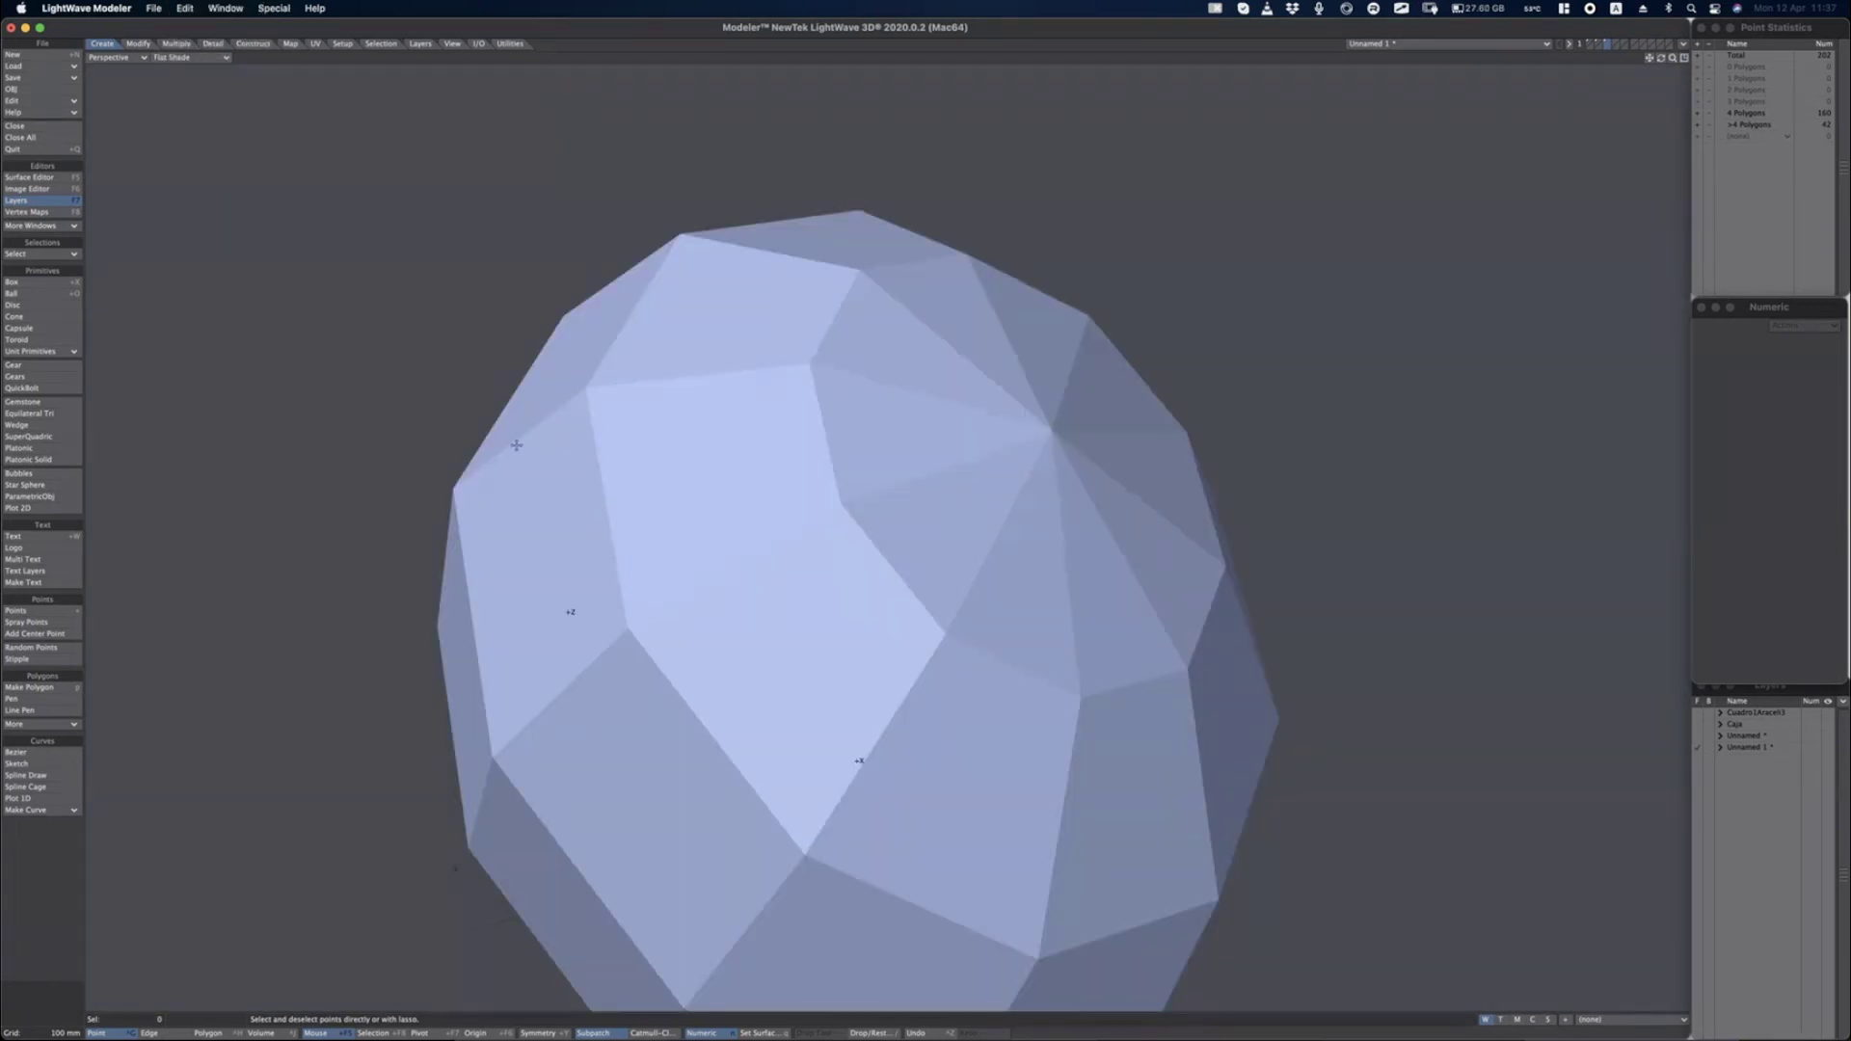
key(ctrl+Tab)
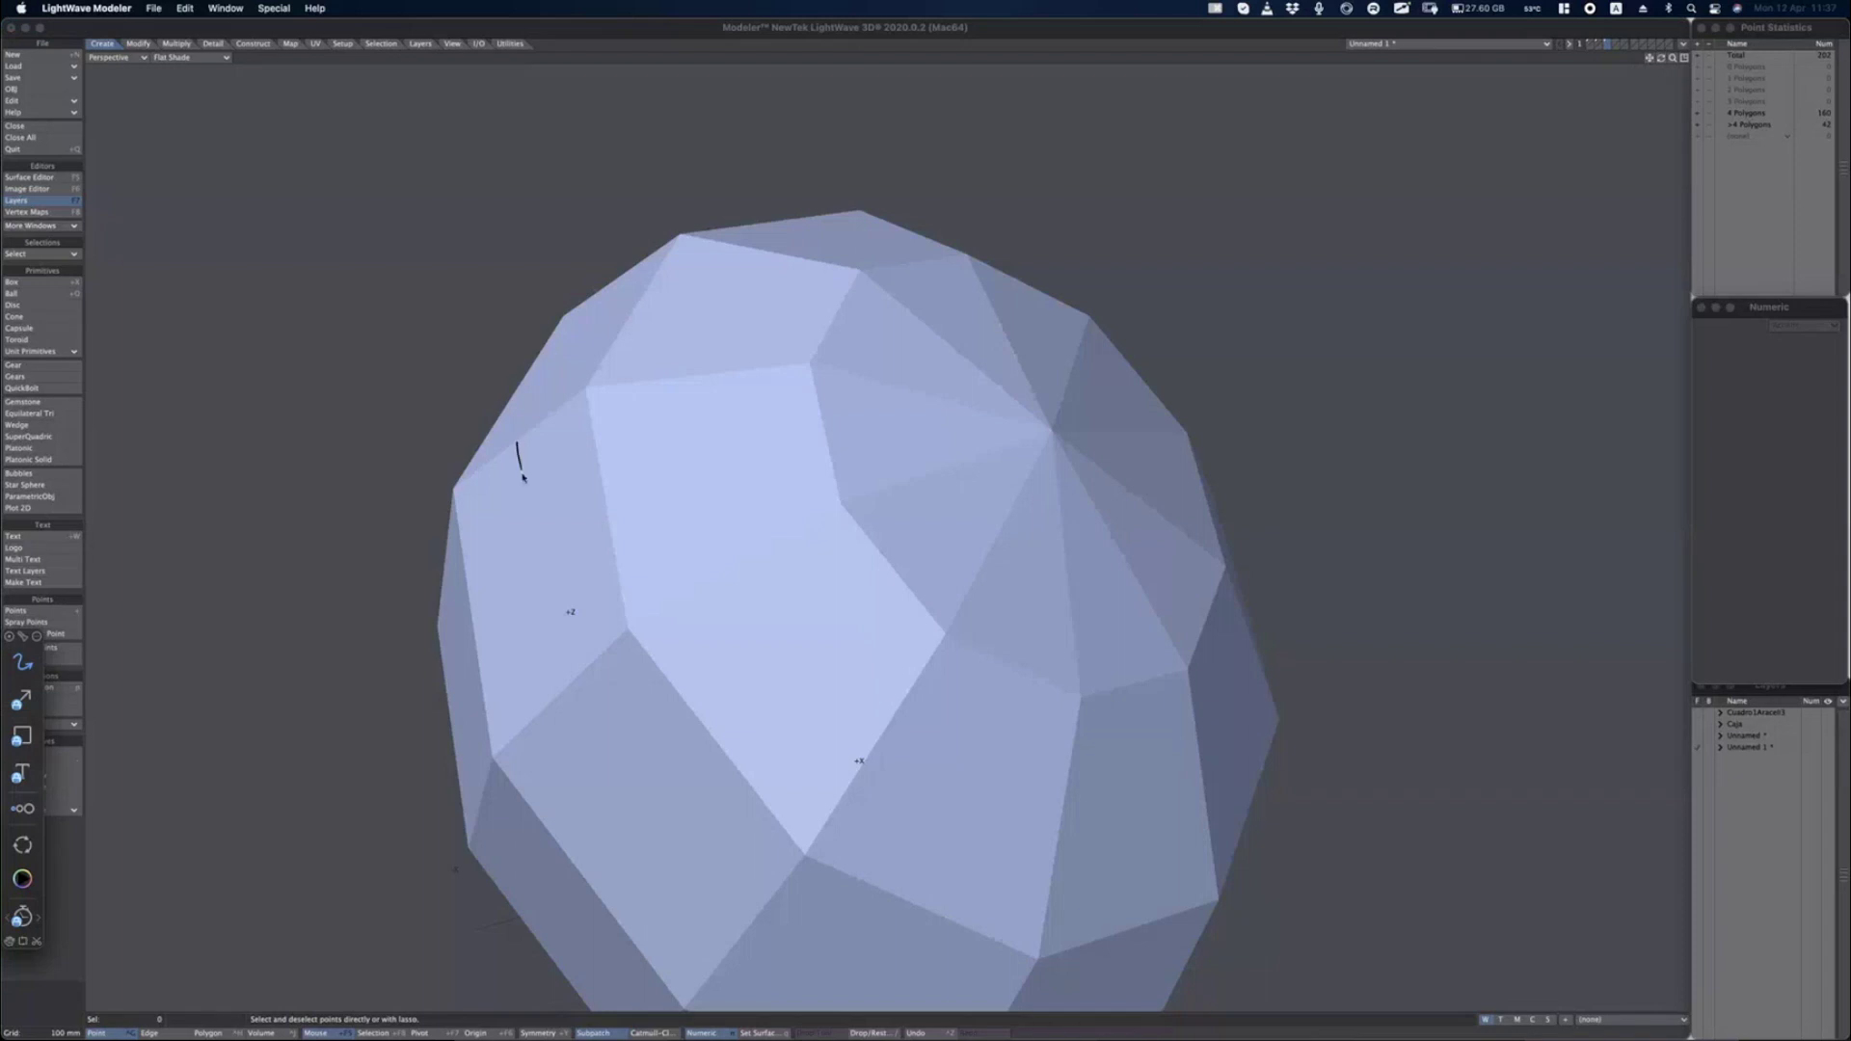
drag(523, 477, 579, 690)
drag(466, 606, 599, 513)
mouse_move(586, 390)
mouse_down()
mouse_move(624, 639)
mouse_move(500, 751)
mouse_move(458, 646)
mouse_move(463, 477)
mouse_move(577, 412)
mouse_up()
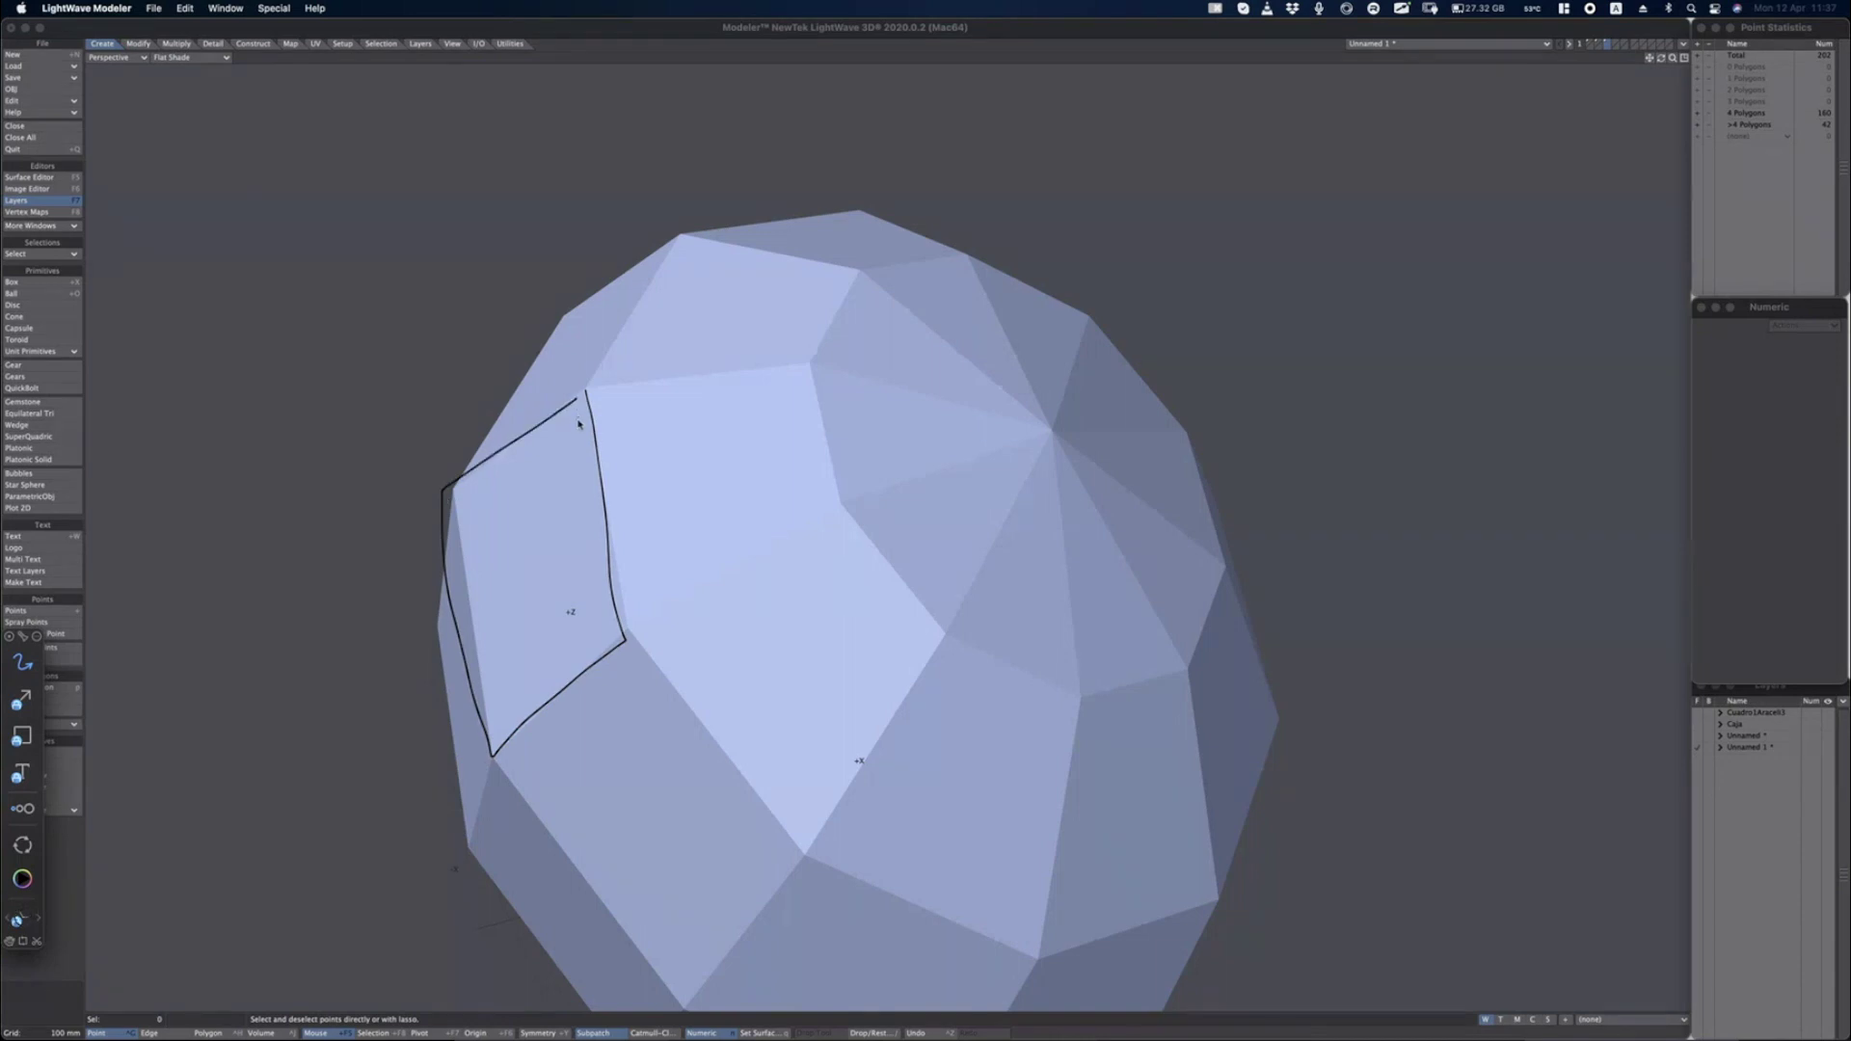
key(Escape)
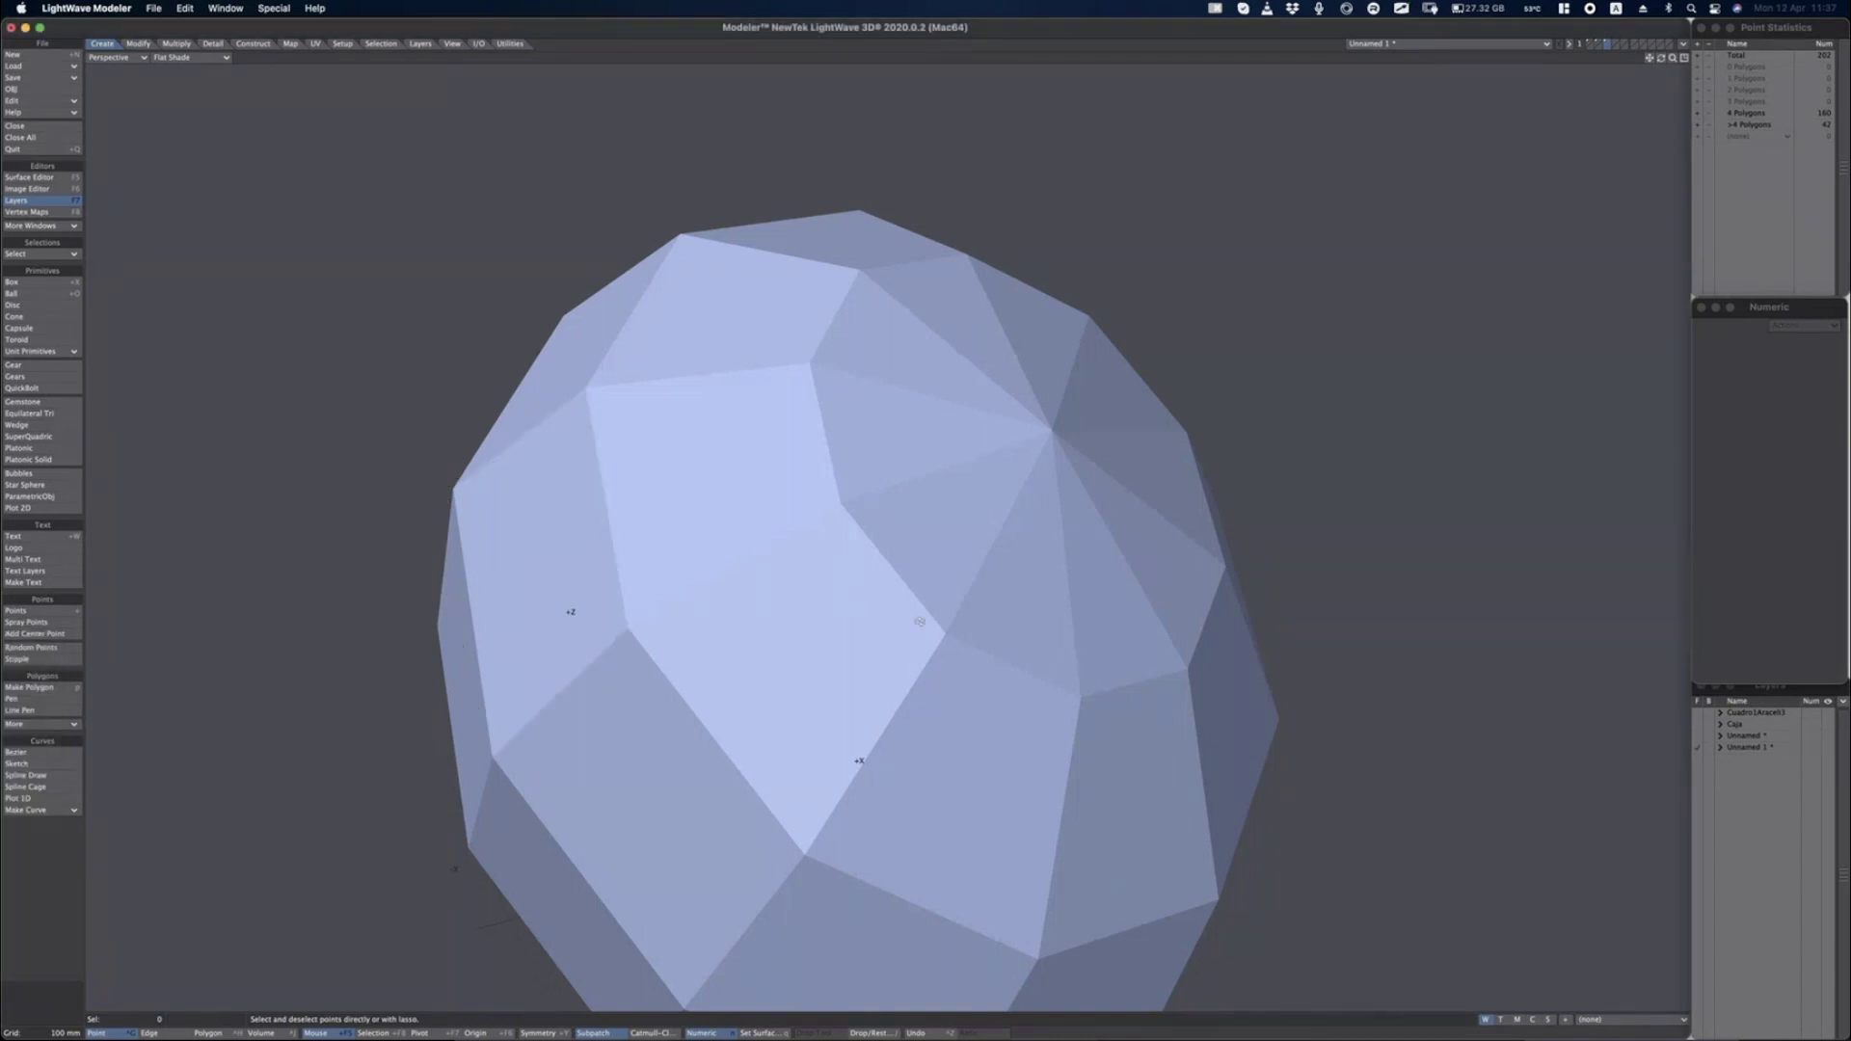
middle_drag(921, 622, 738, 545)
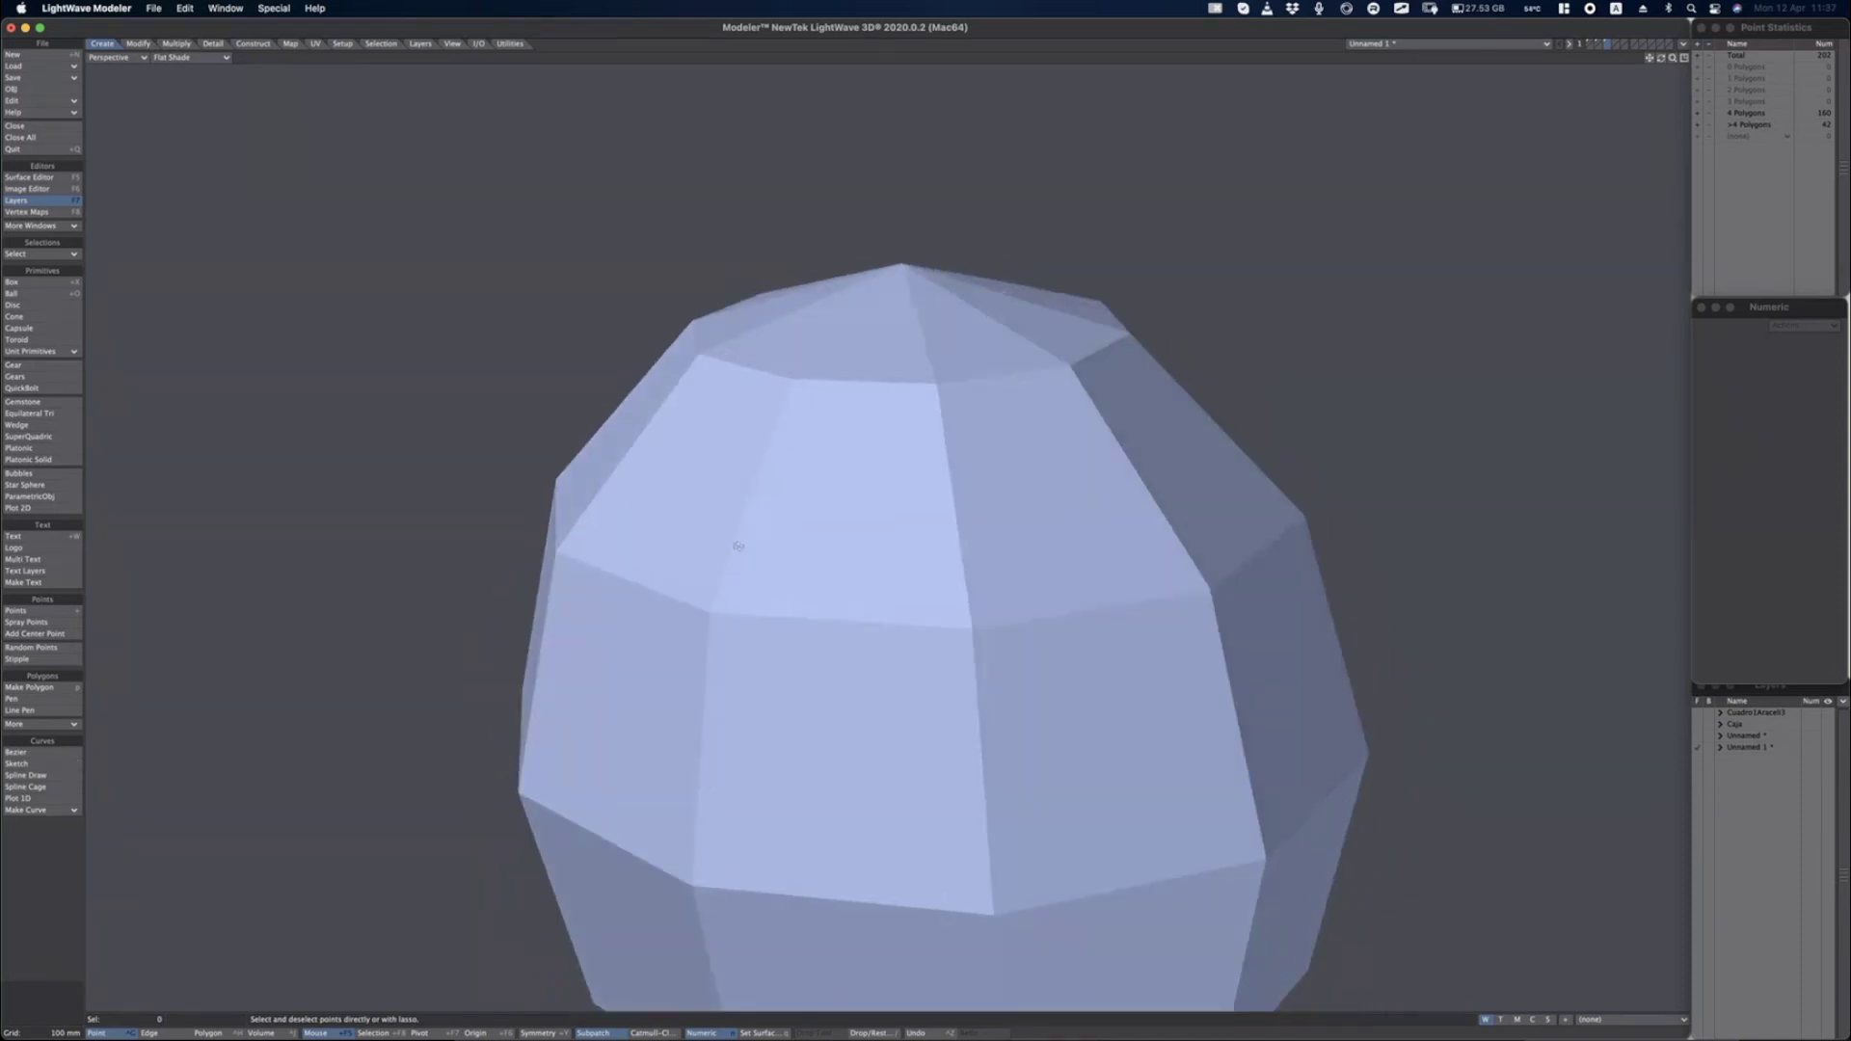
Set the perspective viewport to Smooth Shade and examine the ball's angular silhouette from several viewpoints.
click(198, 58)
click(207, 76)
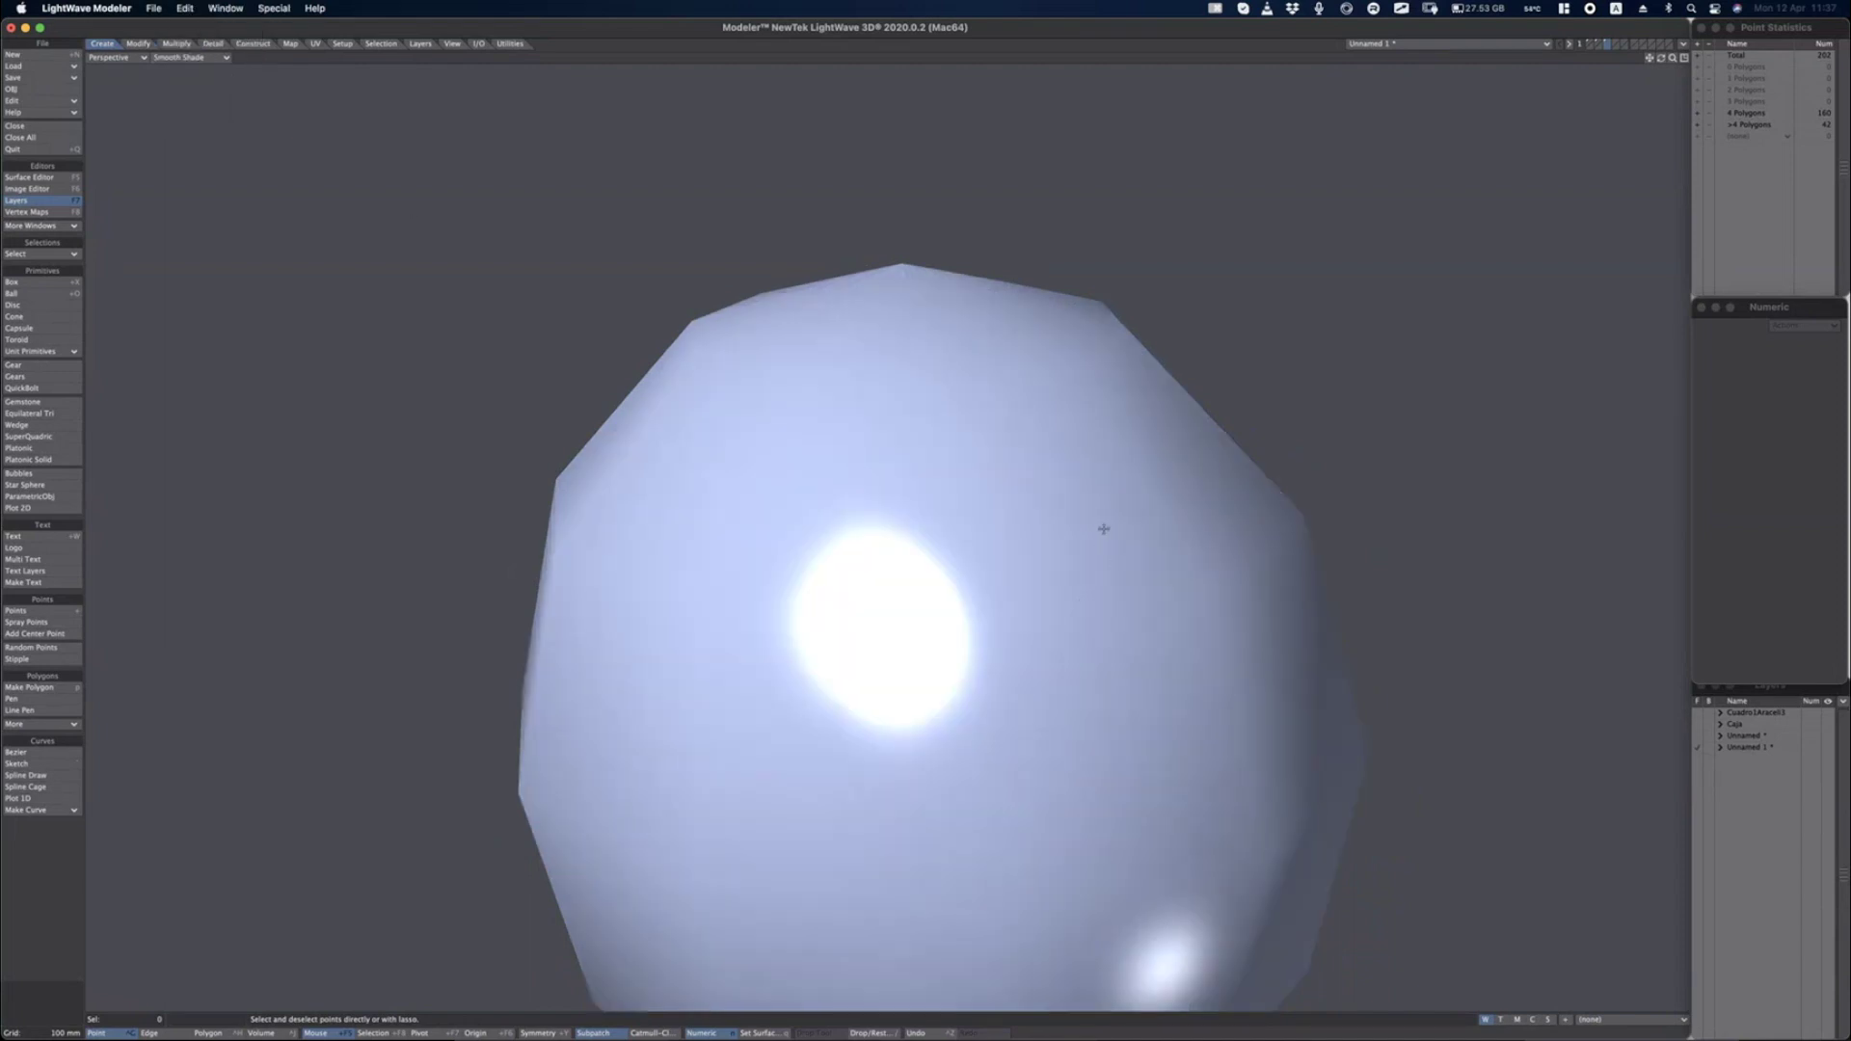
mouse_move(1192, 480)
middle_down()
mouse_move(855, 942)
mouse_move(910, 772)
mouse_move(978, 777)
mouse_move(1088, 564)
middle_up()
middle_drag(957, 651, 986, 494)
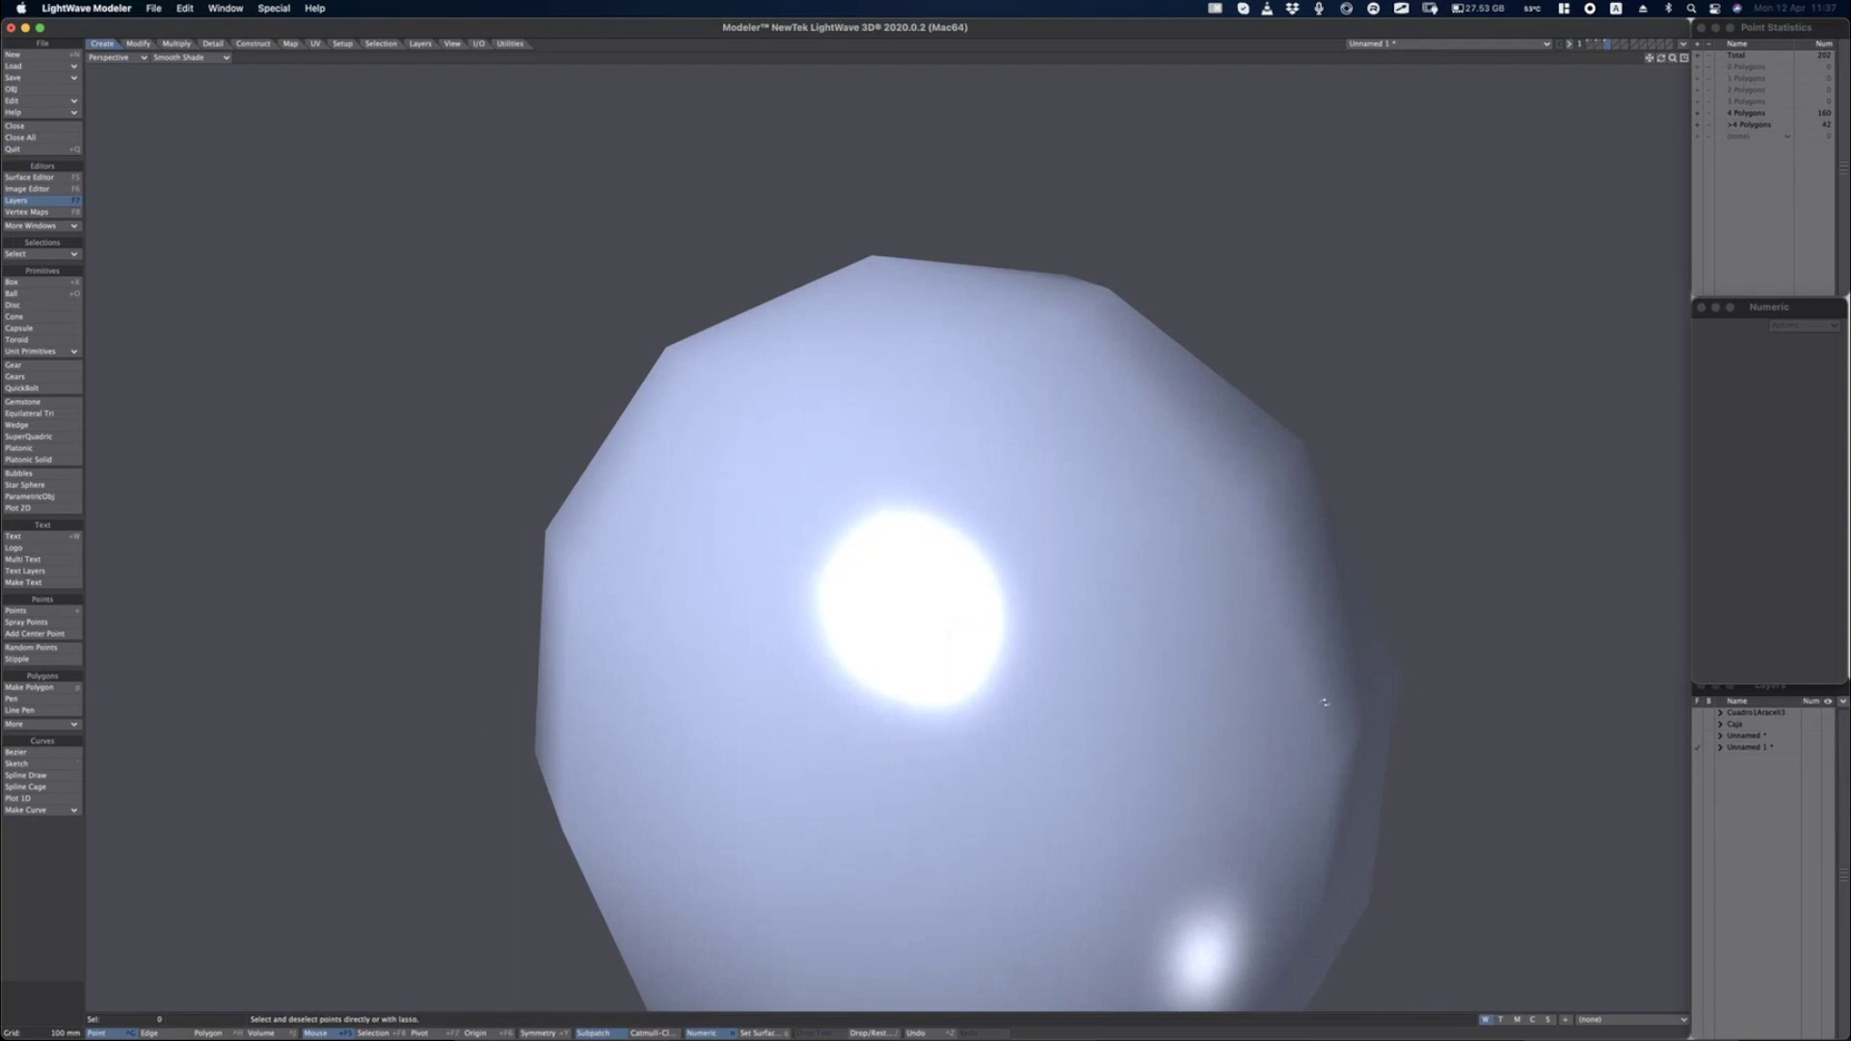
mouse_move(1325, 703)
middle_down()
mouse_move(1046, 447)
mouse_move(723, 692)
mouse_move(761, 479)
middle_up()
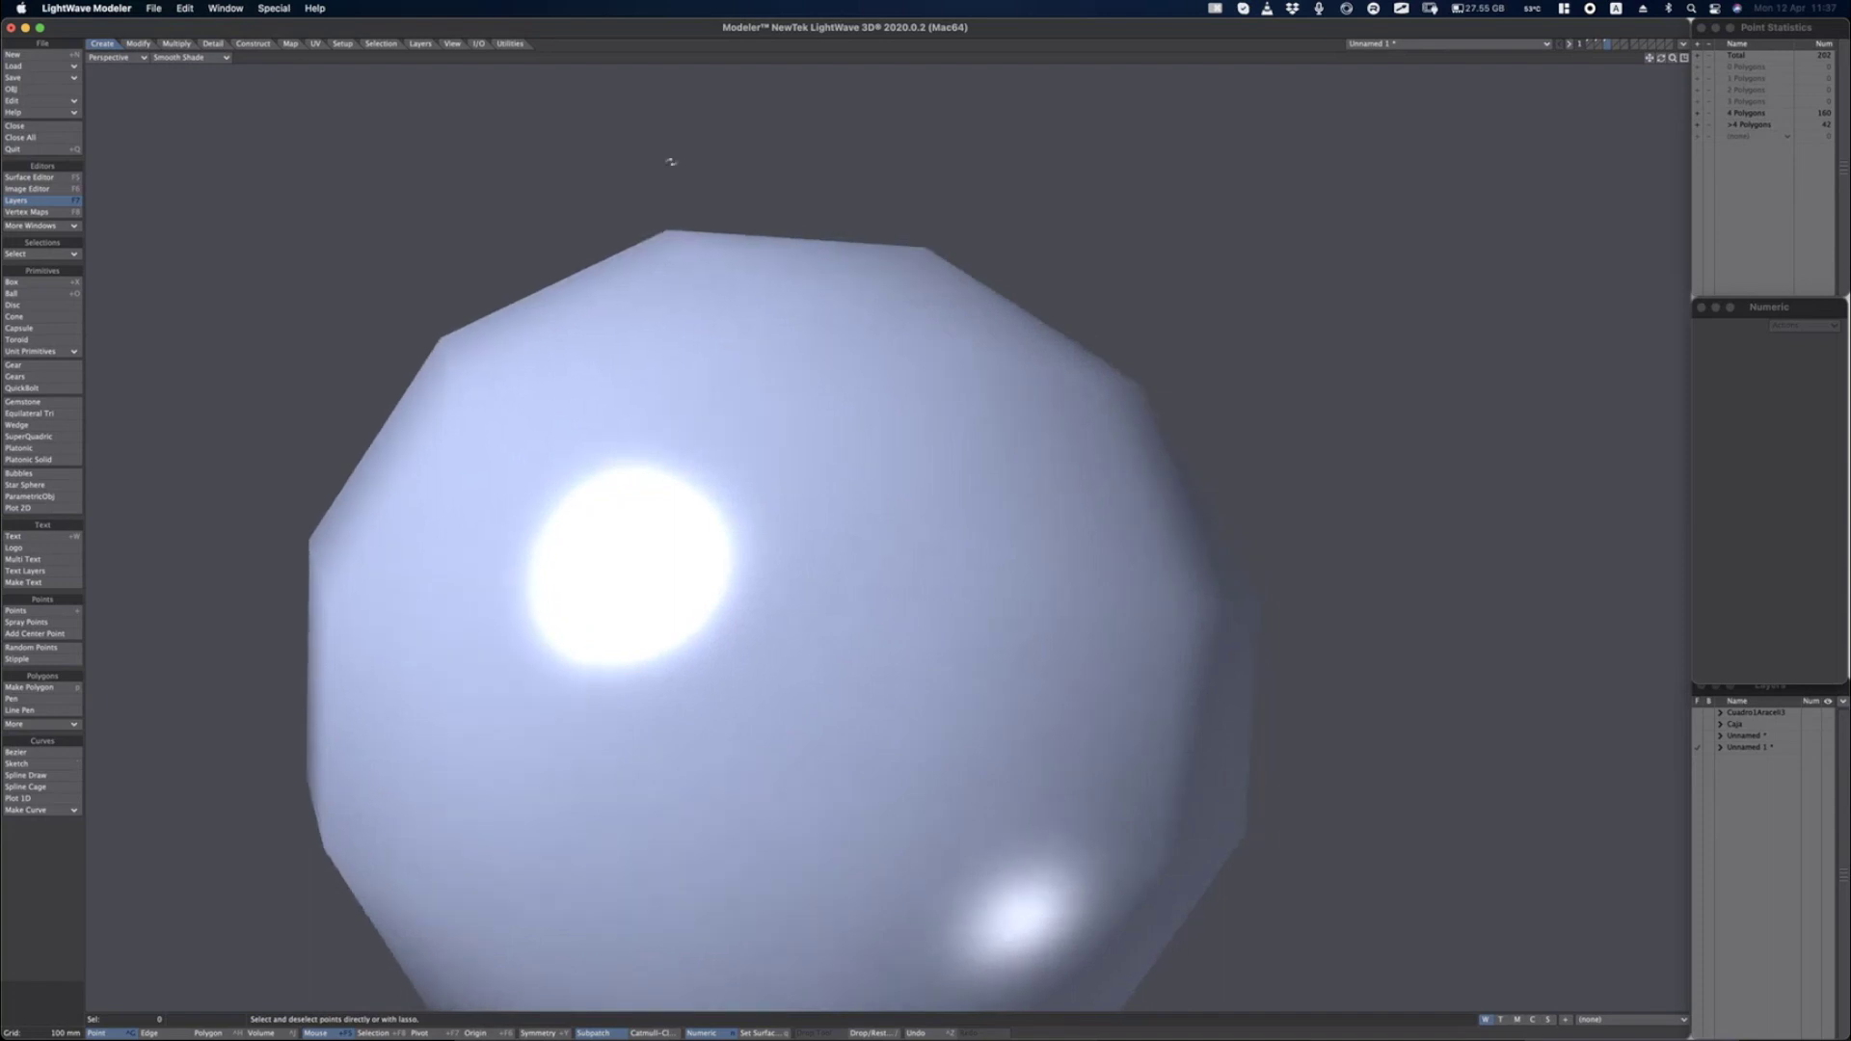
mouse_move(666, 210)
mouse_down()
mouse_move(917, 220)
mouse_move(1173, 398)
mouse_move(1270, 606)
mouse_move(1254, 830)
mouse_up()
key(Escape)
Switch to Keynote and play the presentation from the "Puntos 3D" slide.
key(super+Tab)
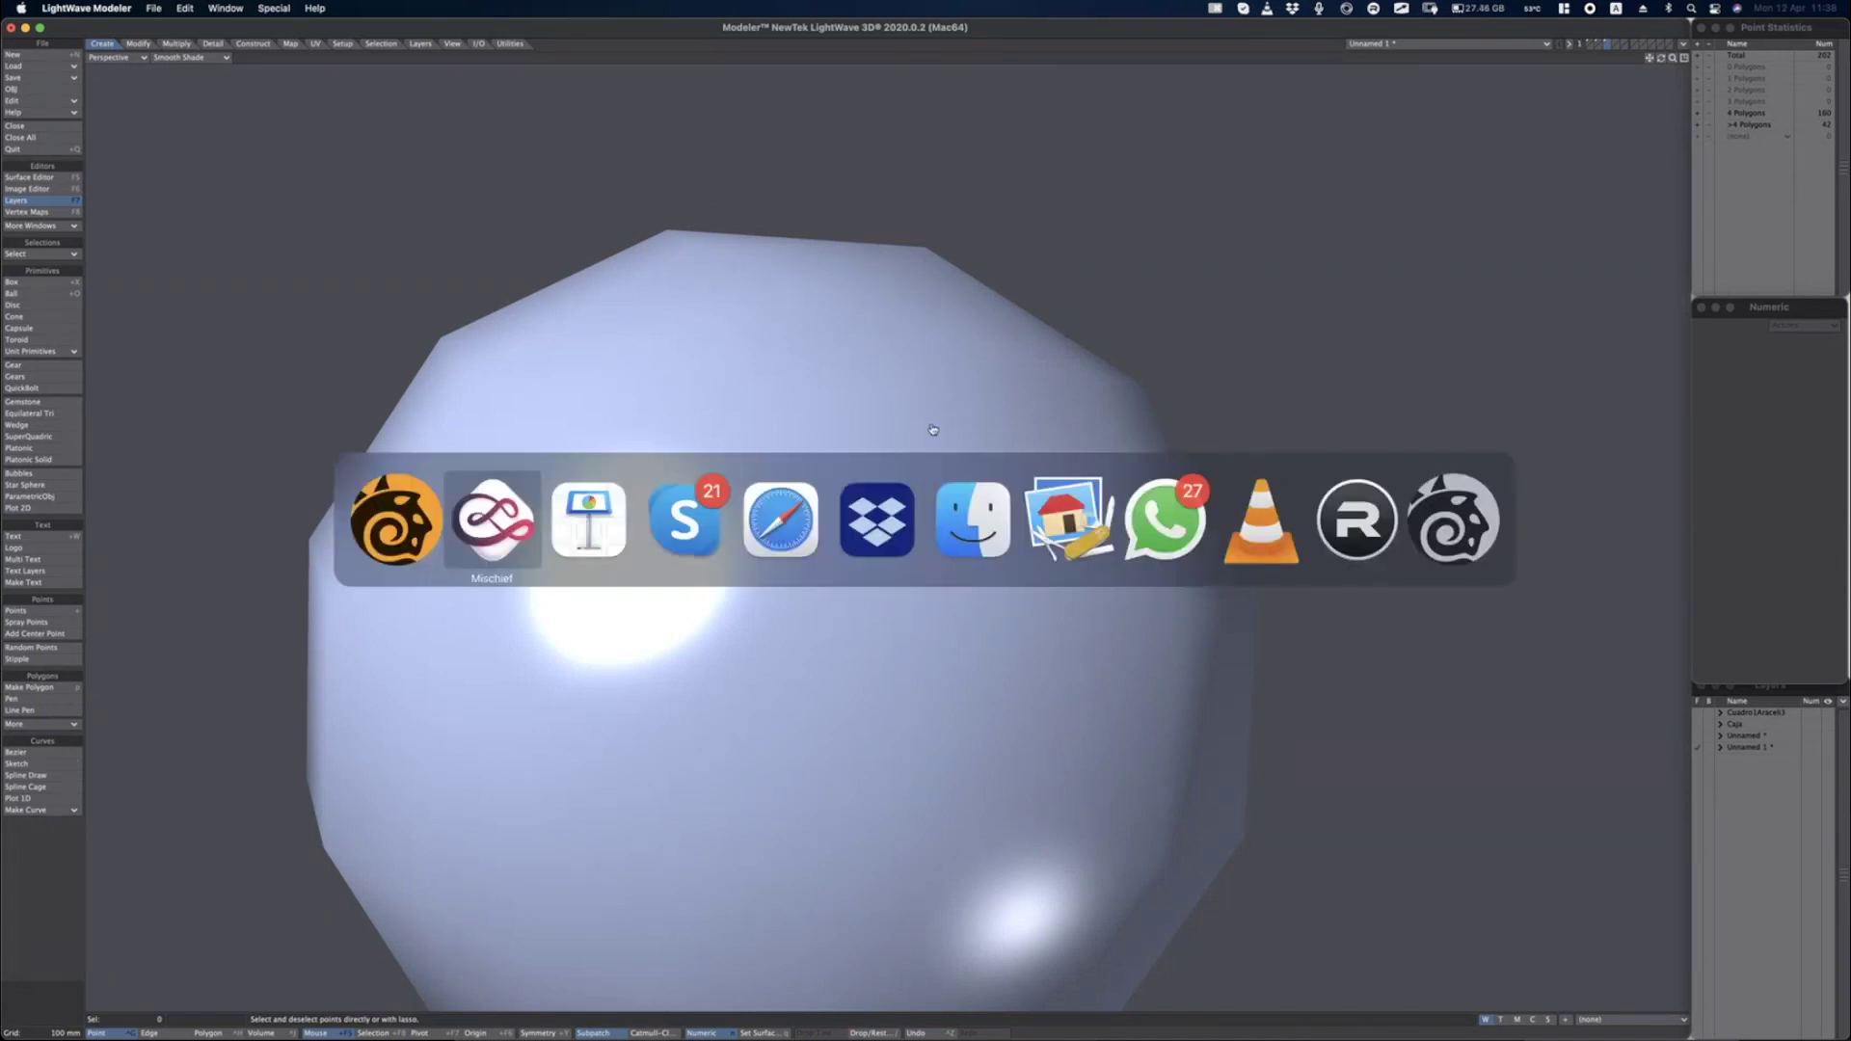
click(584, 535)
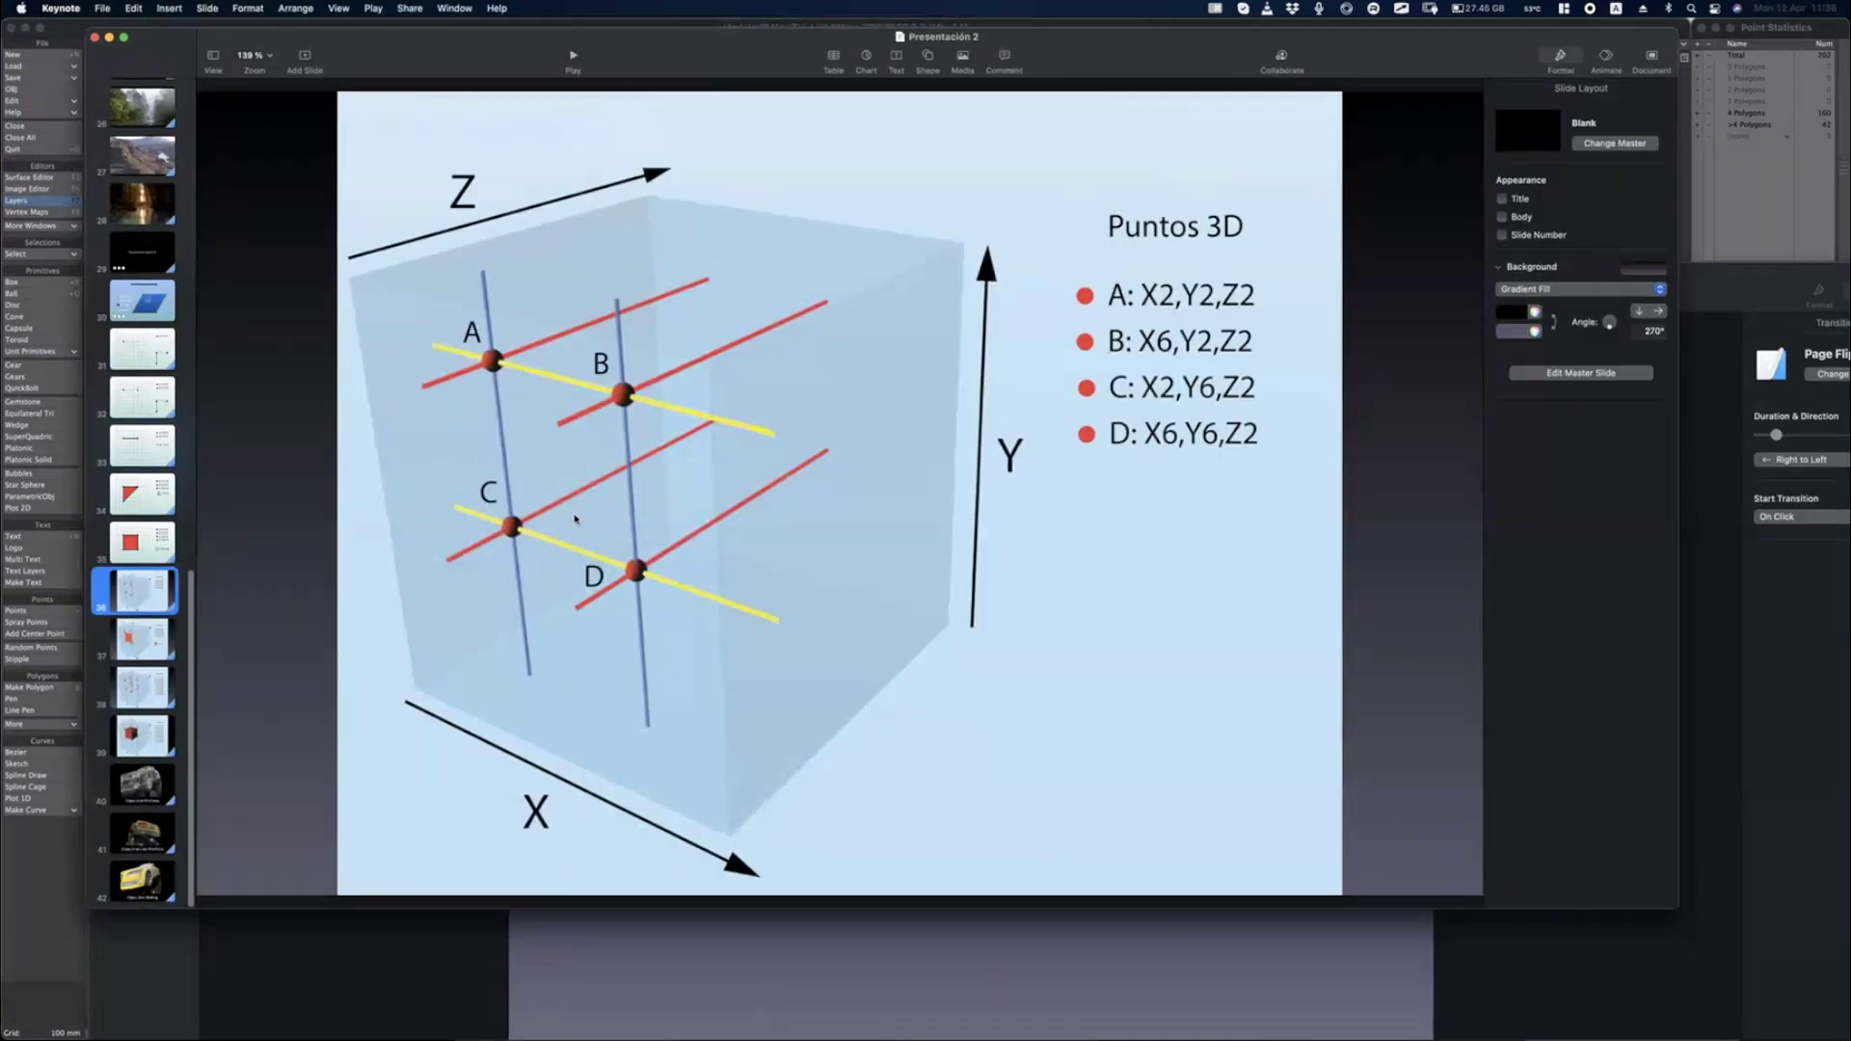
click(571, 70)
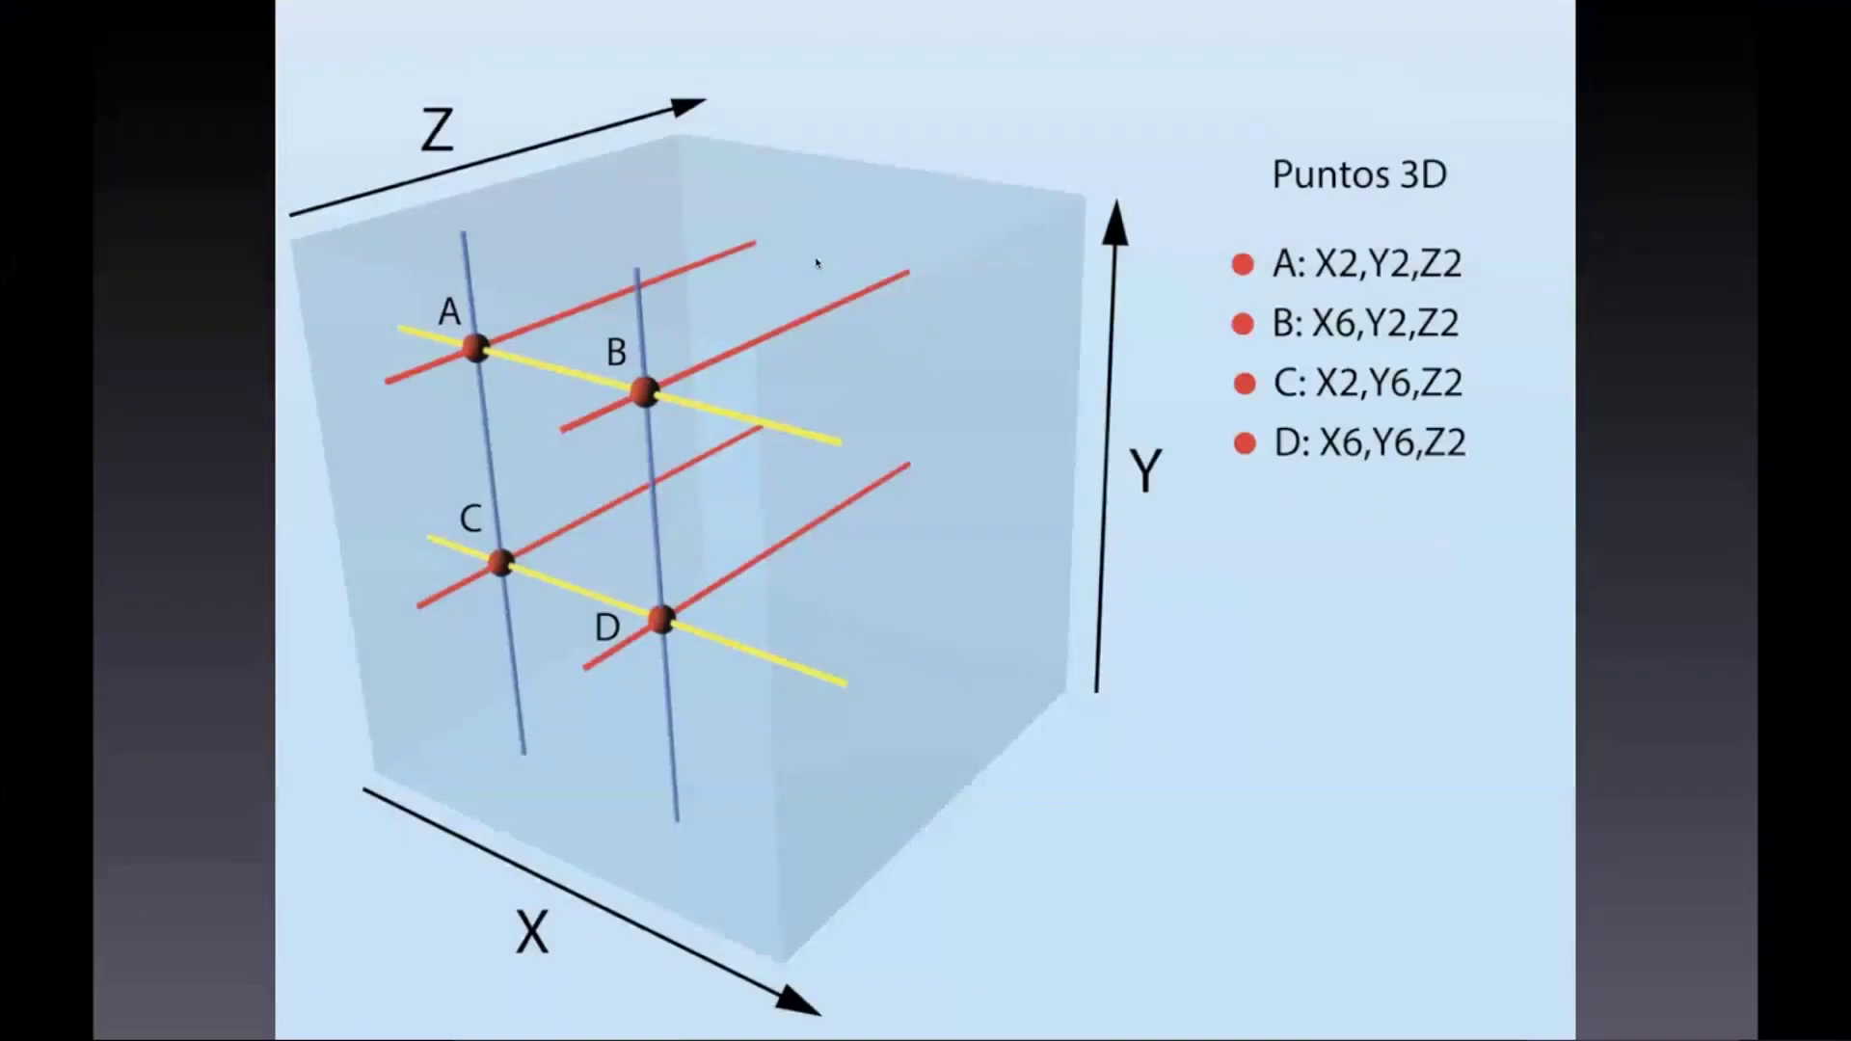
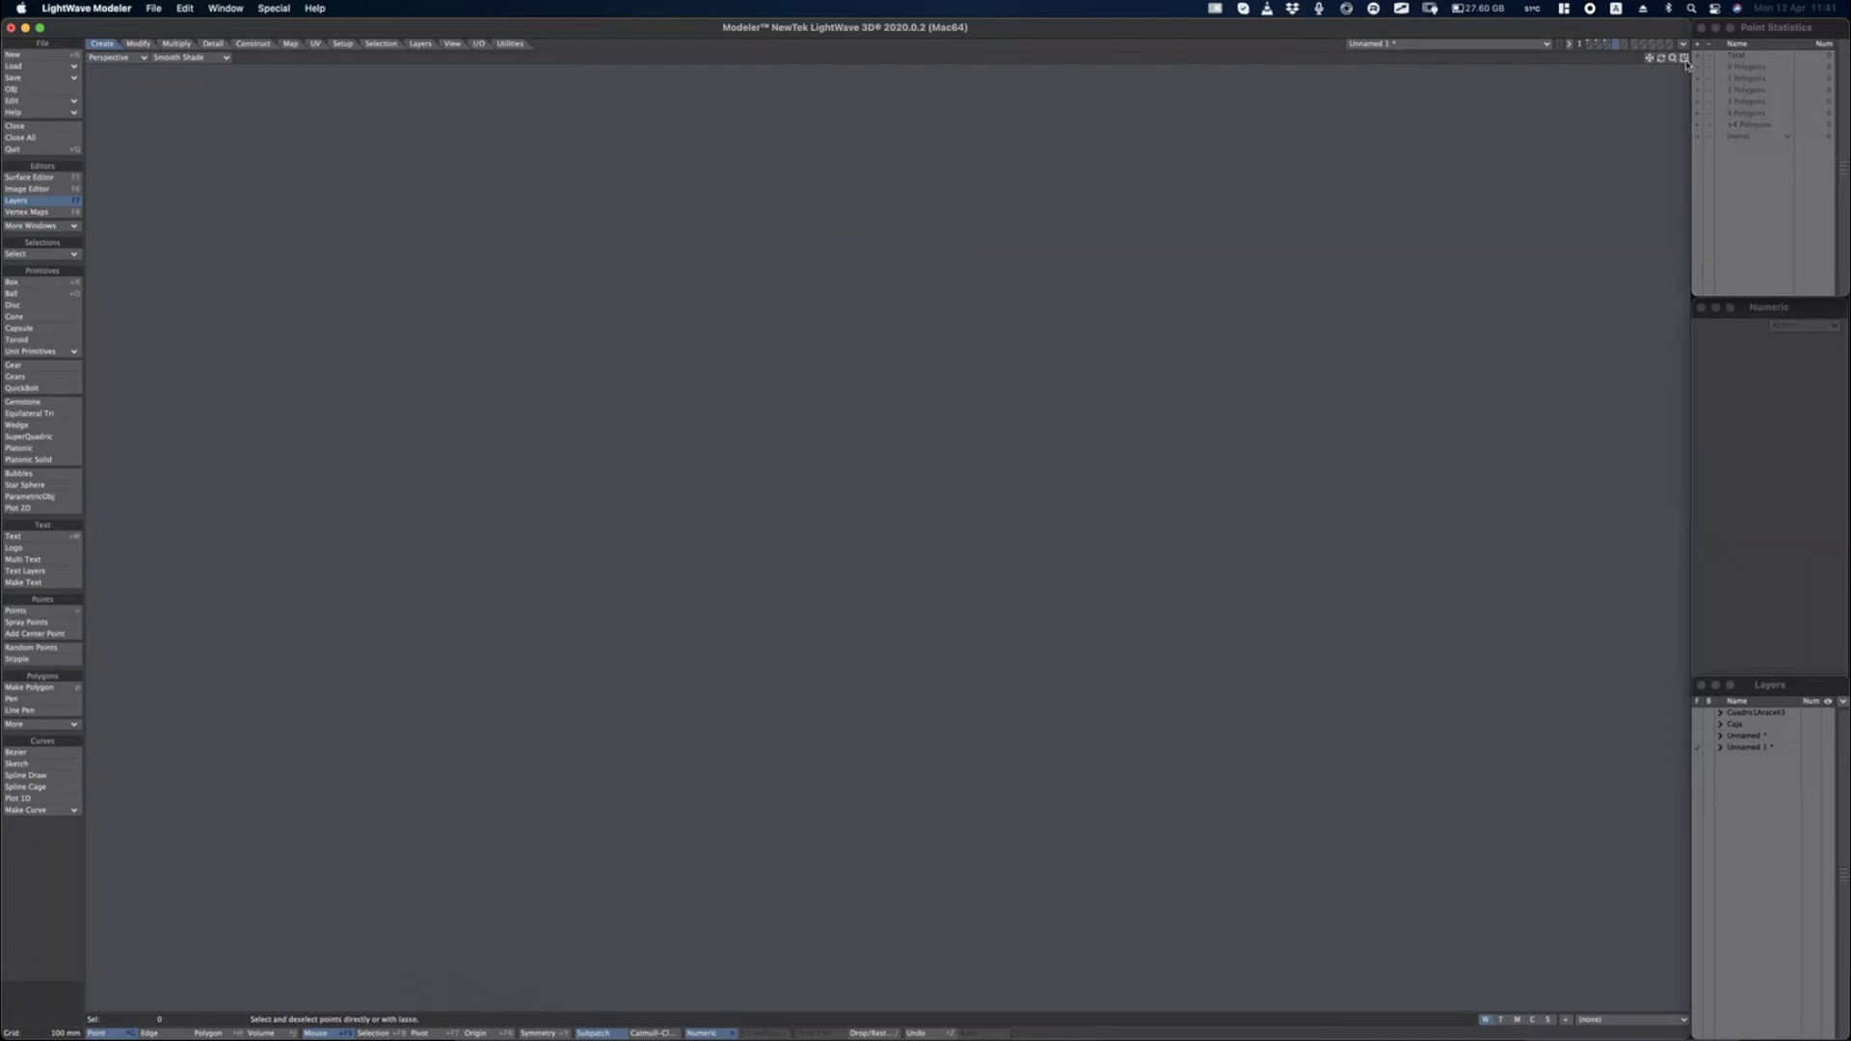
Restore the four-viewport layout and create a horizontally centred box about 7 m wide, 4.3 m high and 5.35 m deep.
click(1684, 58)
key(a)
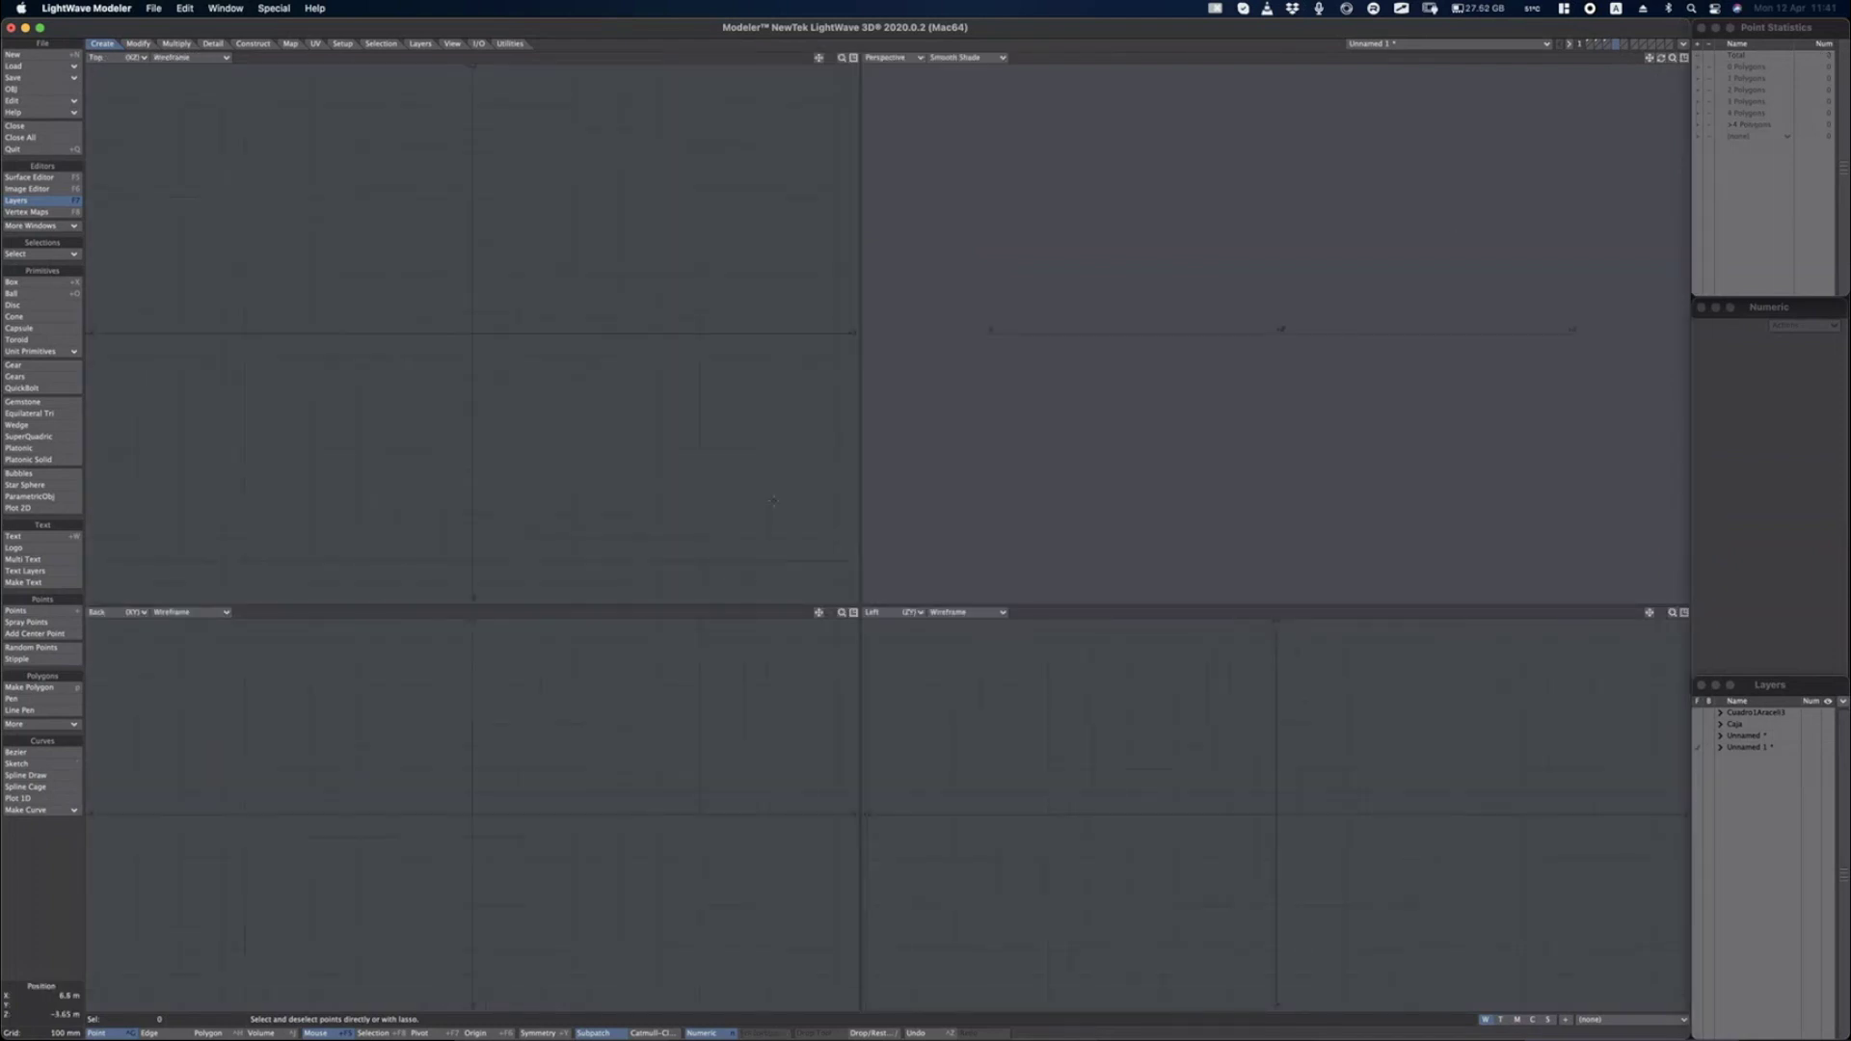
key(shift+x)
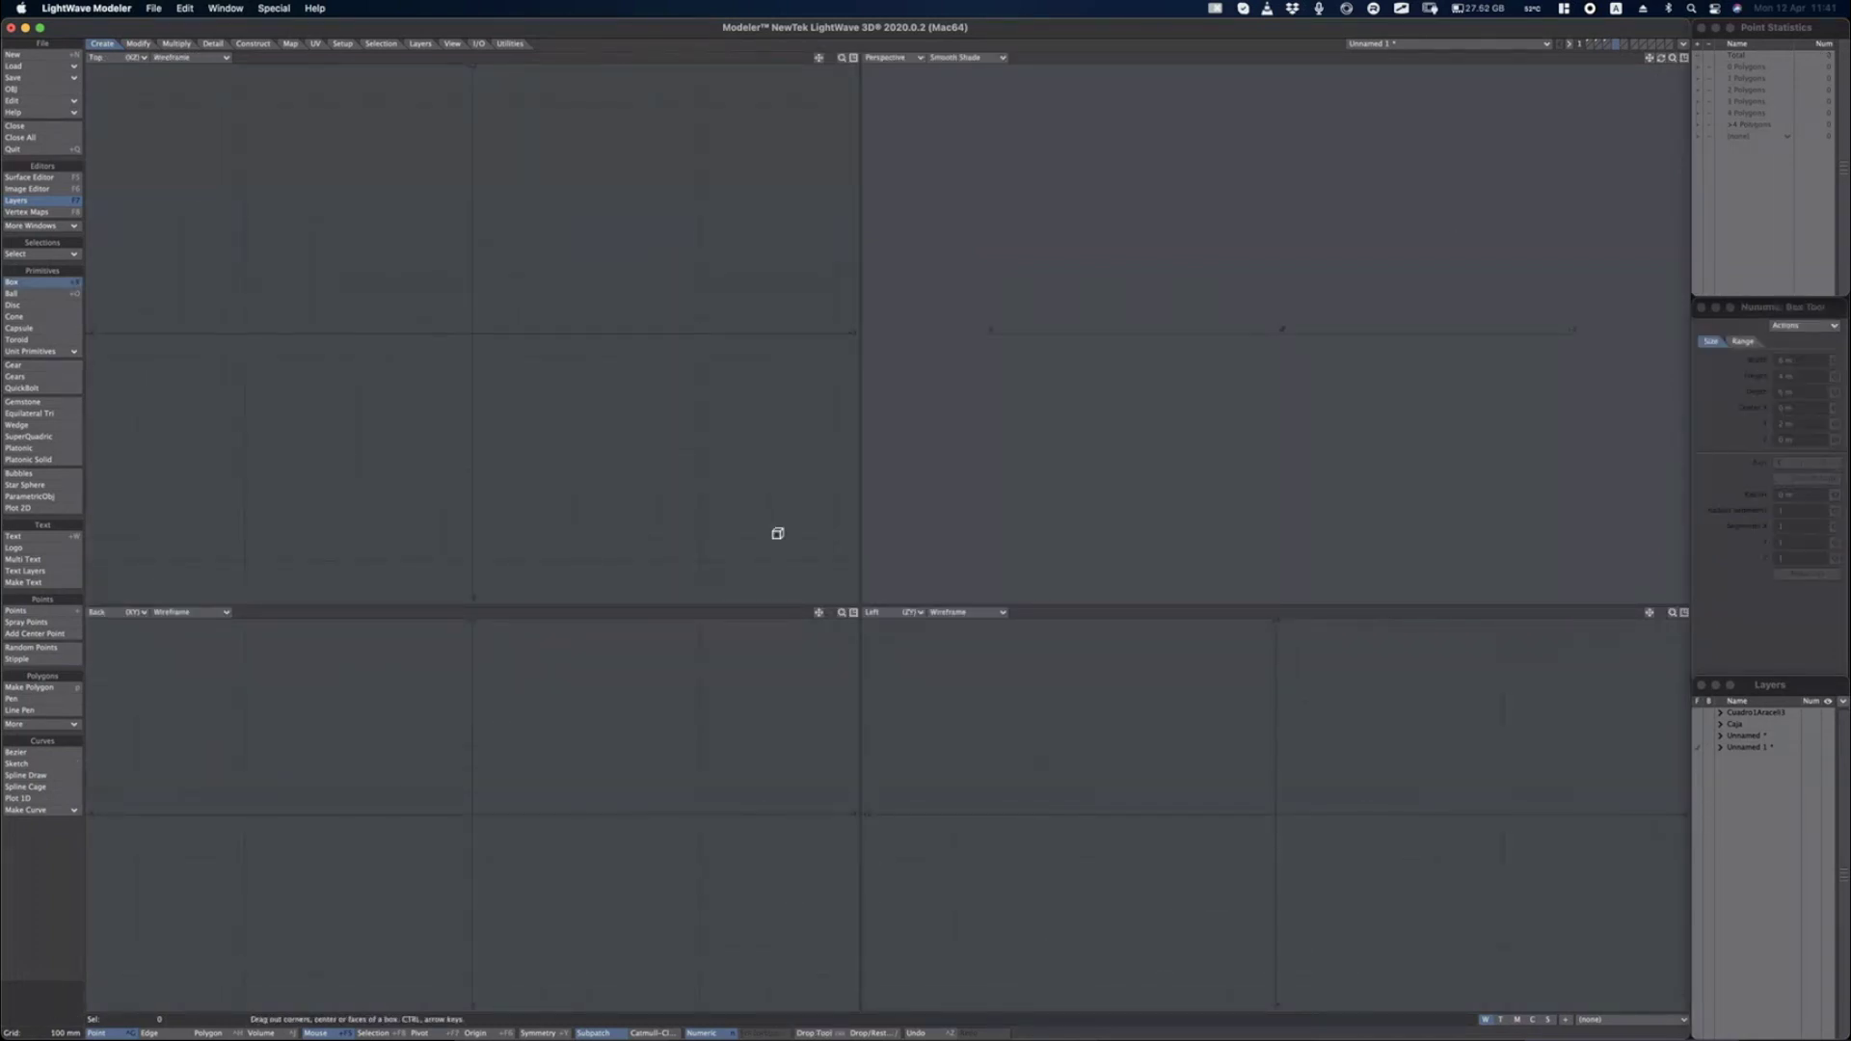
drag(322, 252, 640, 496)
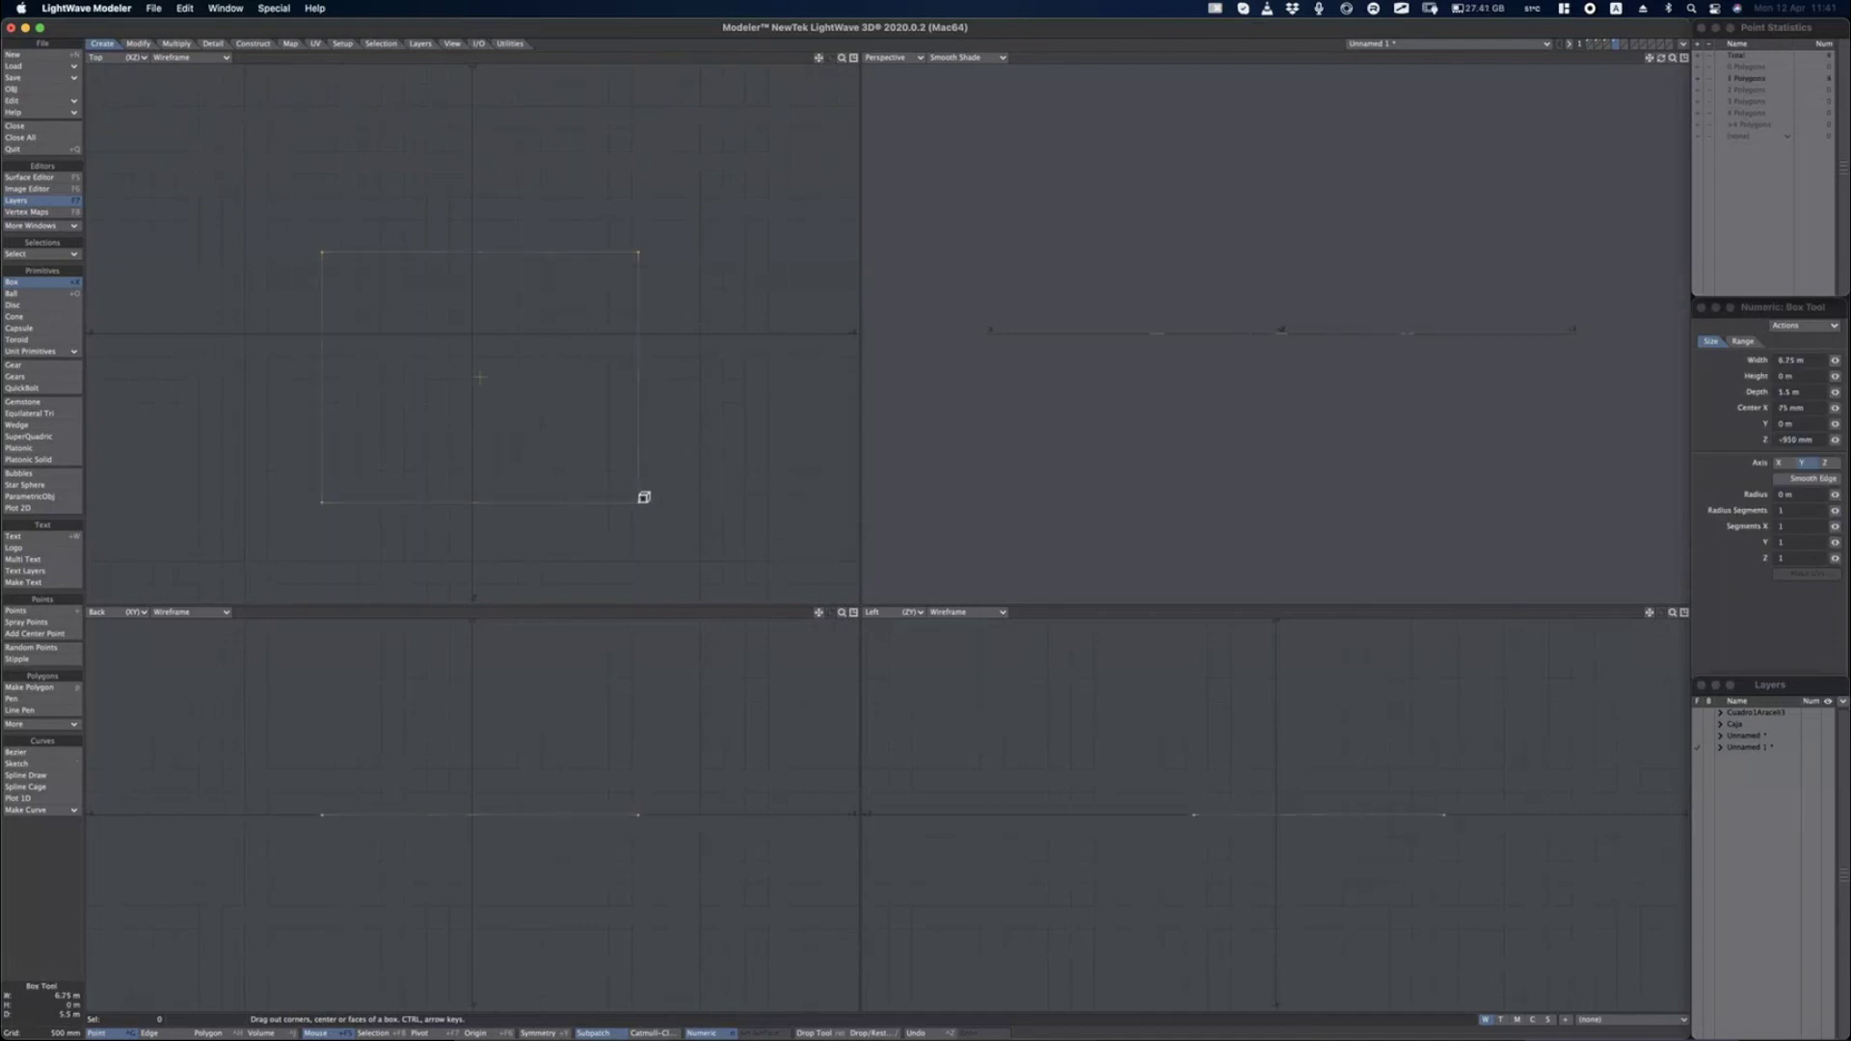
drag(481, 373, 474, 329)
drag(524, 793, 487, 621)
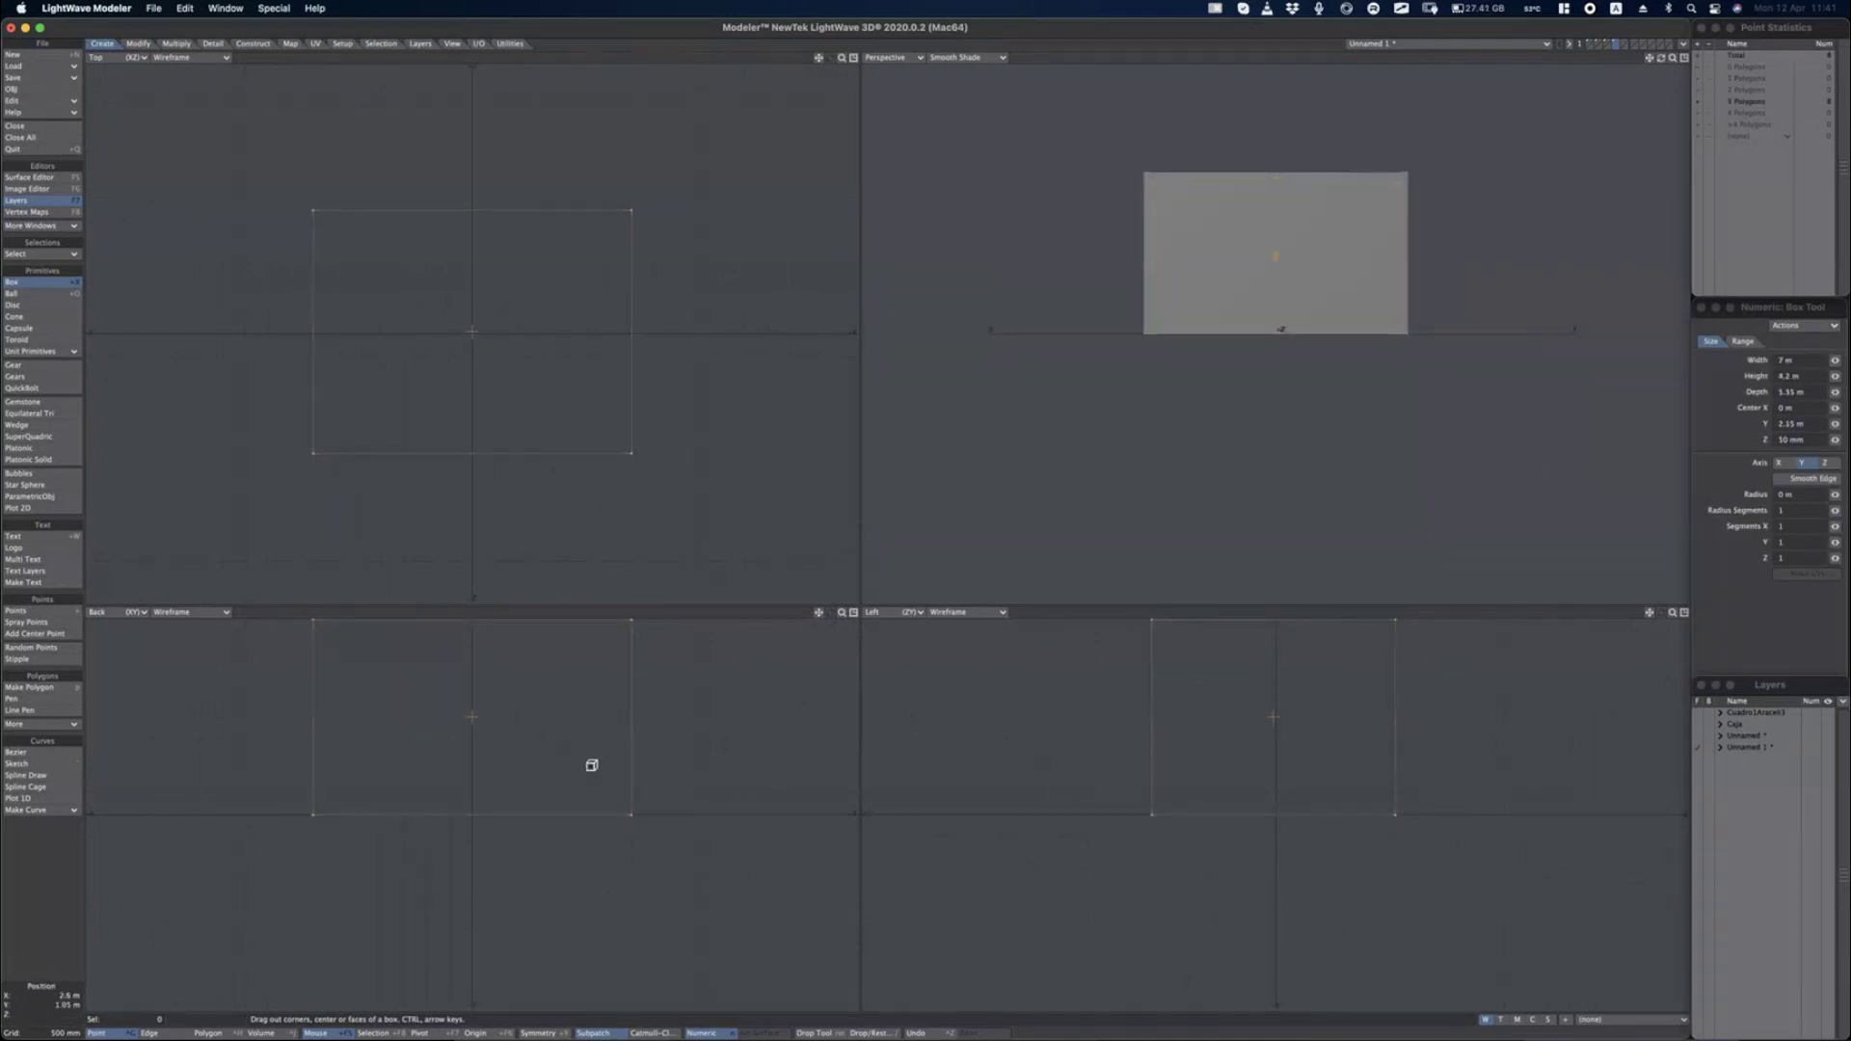
key(a)
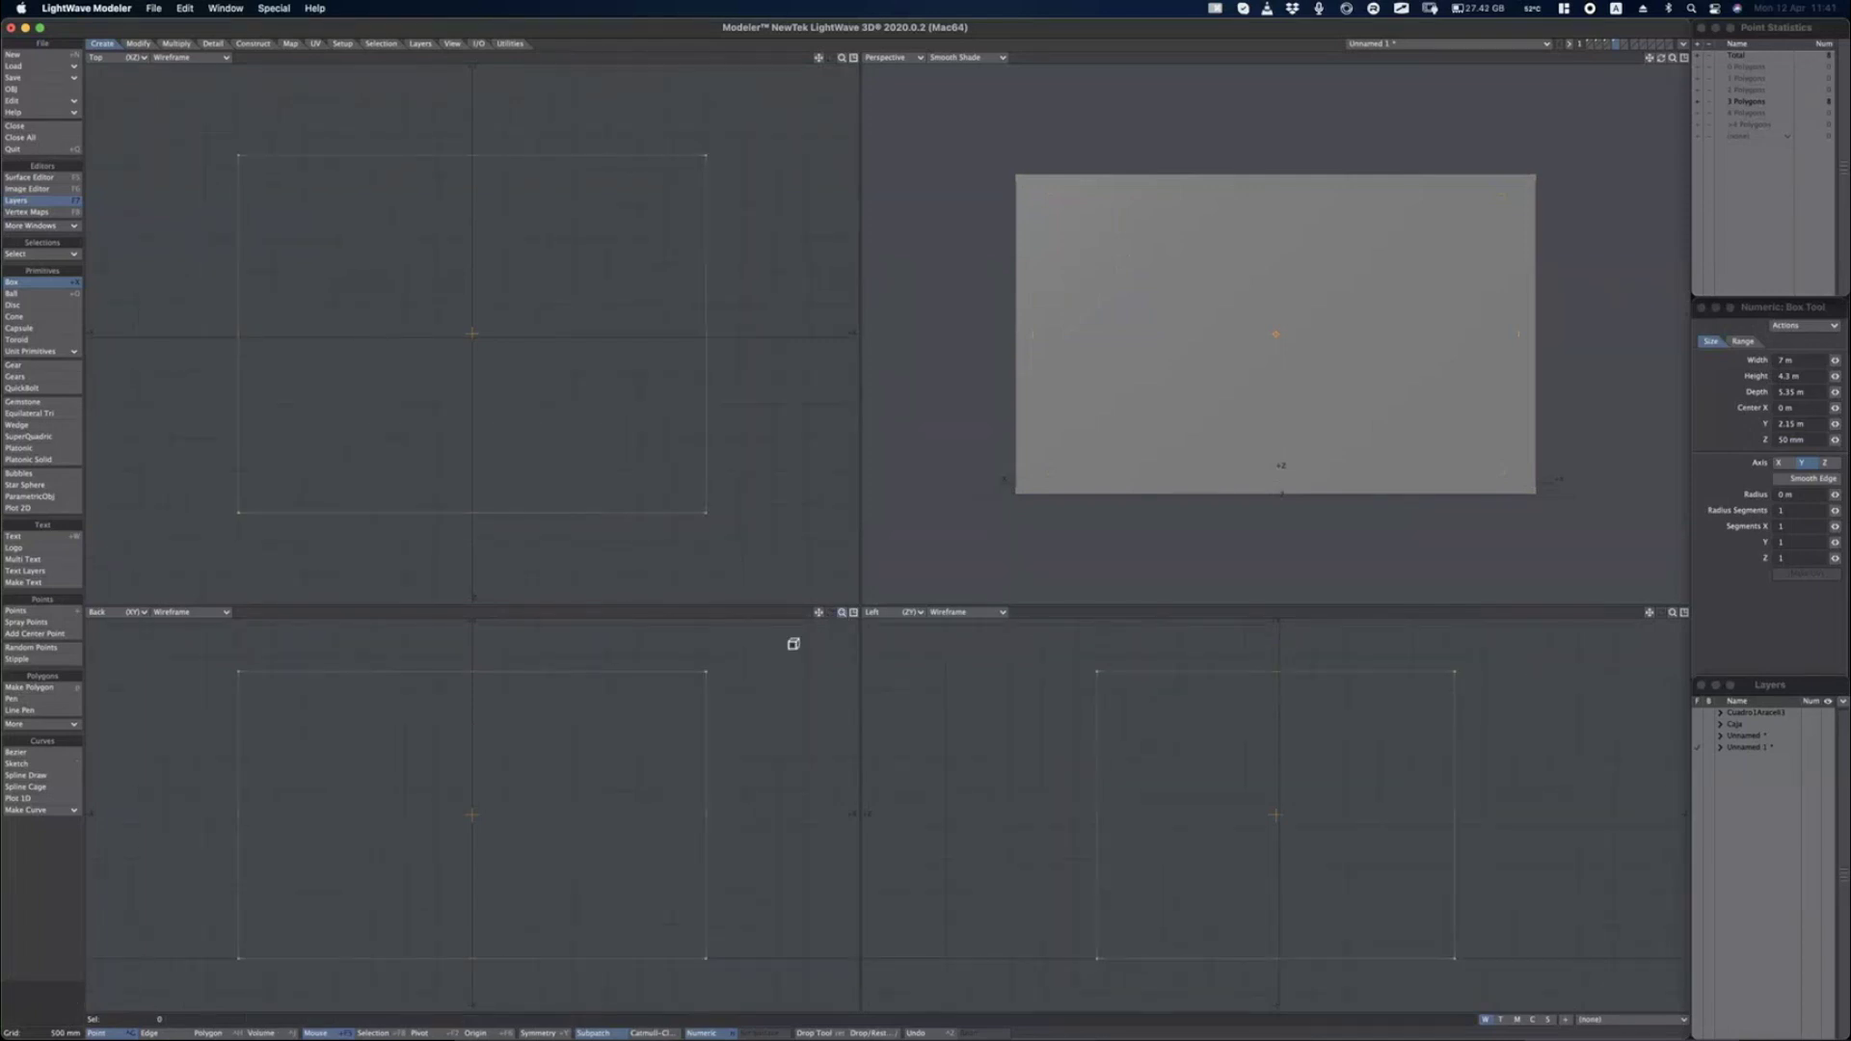
key(space)
Delete the box's top polygon and the adjoining front side polygon in polygon selection mode.
alt+drag(1298, 363, 1123, 412)
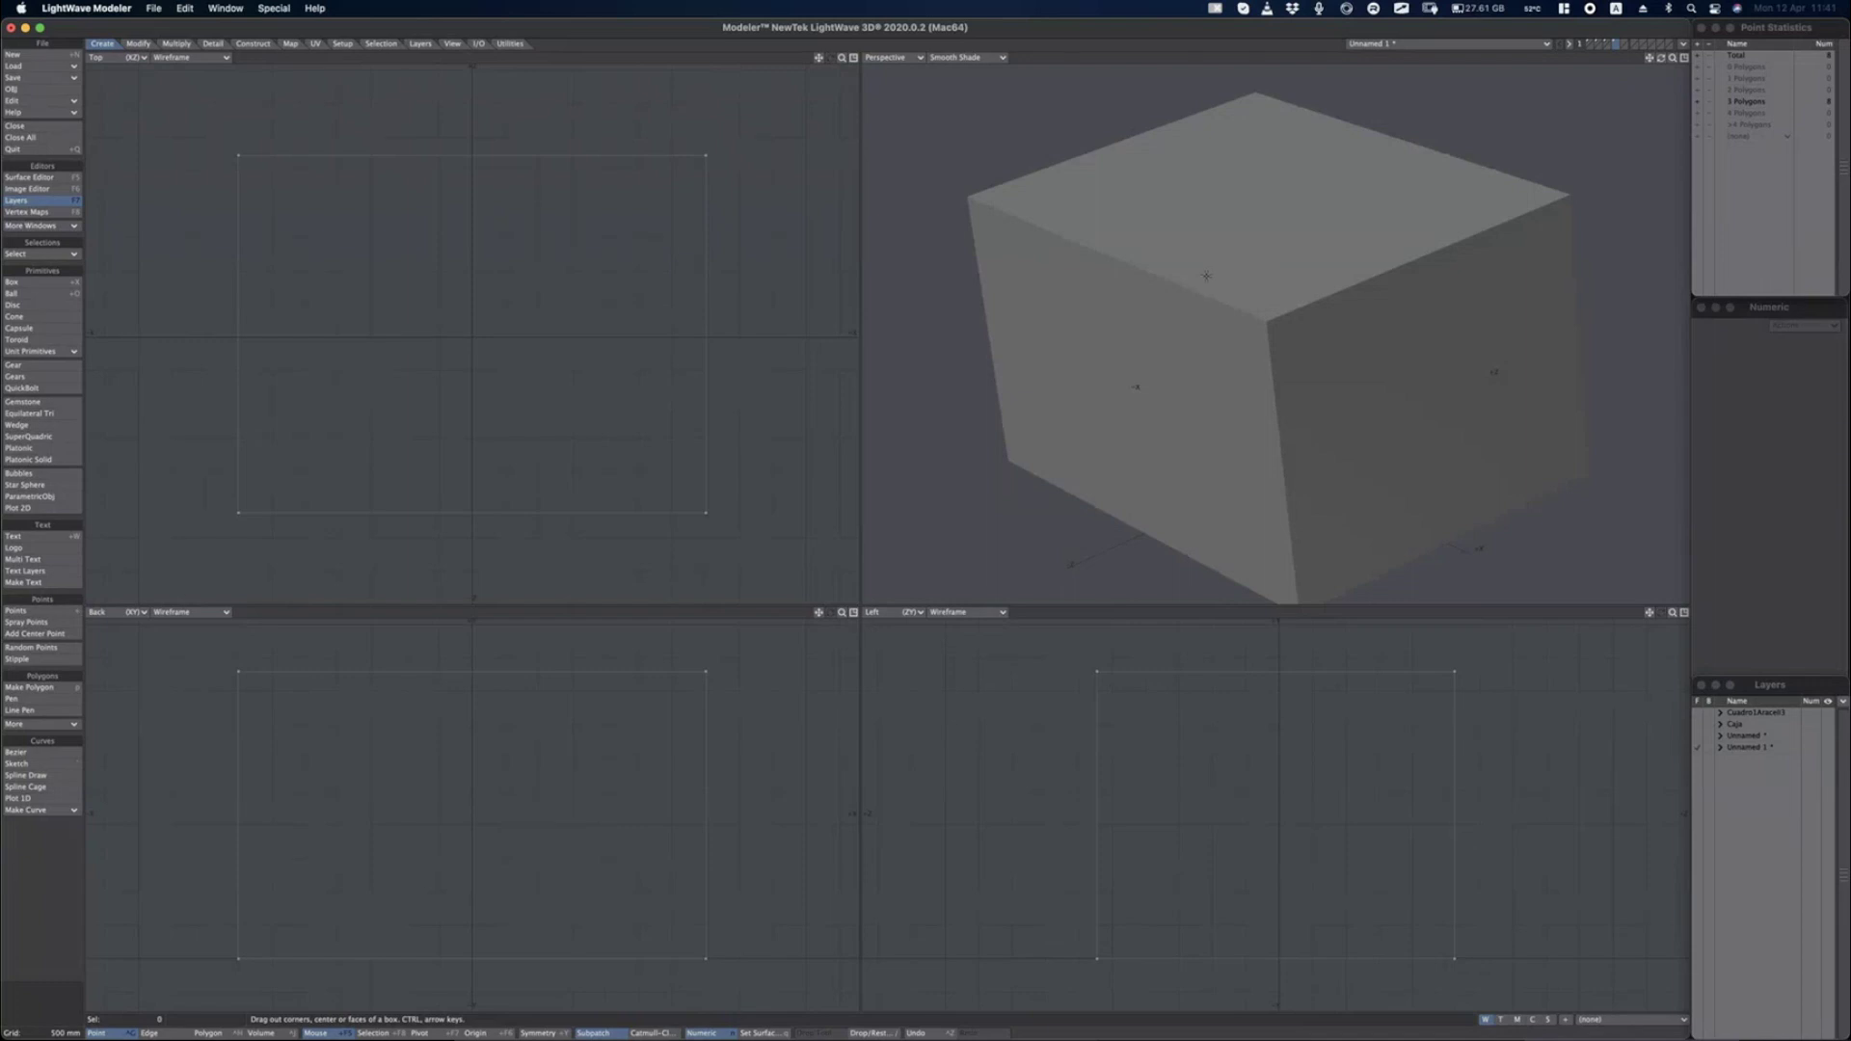
key(space)
key(space)
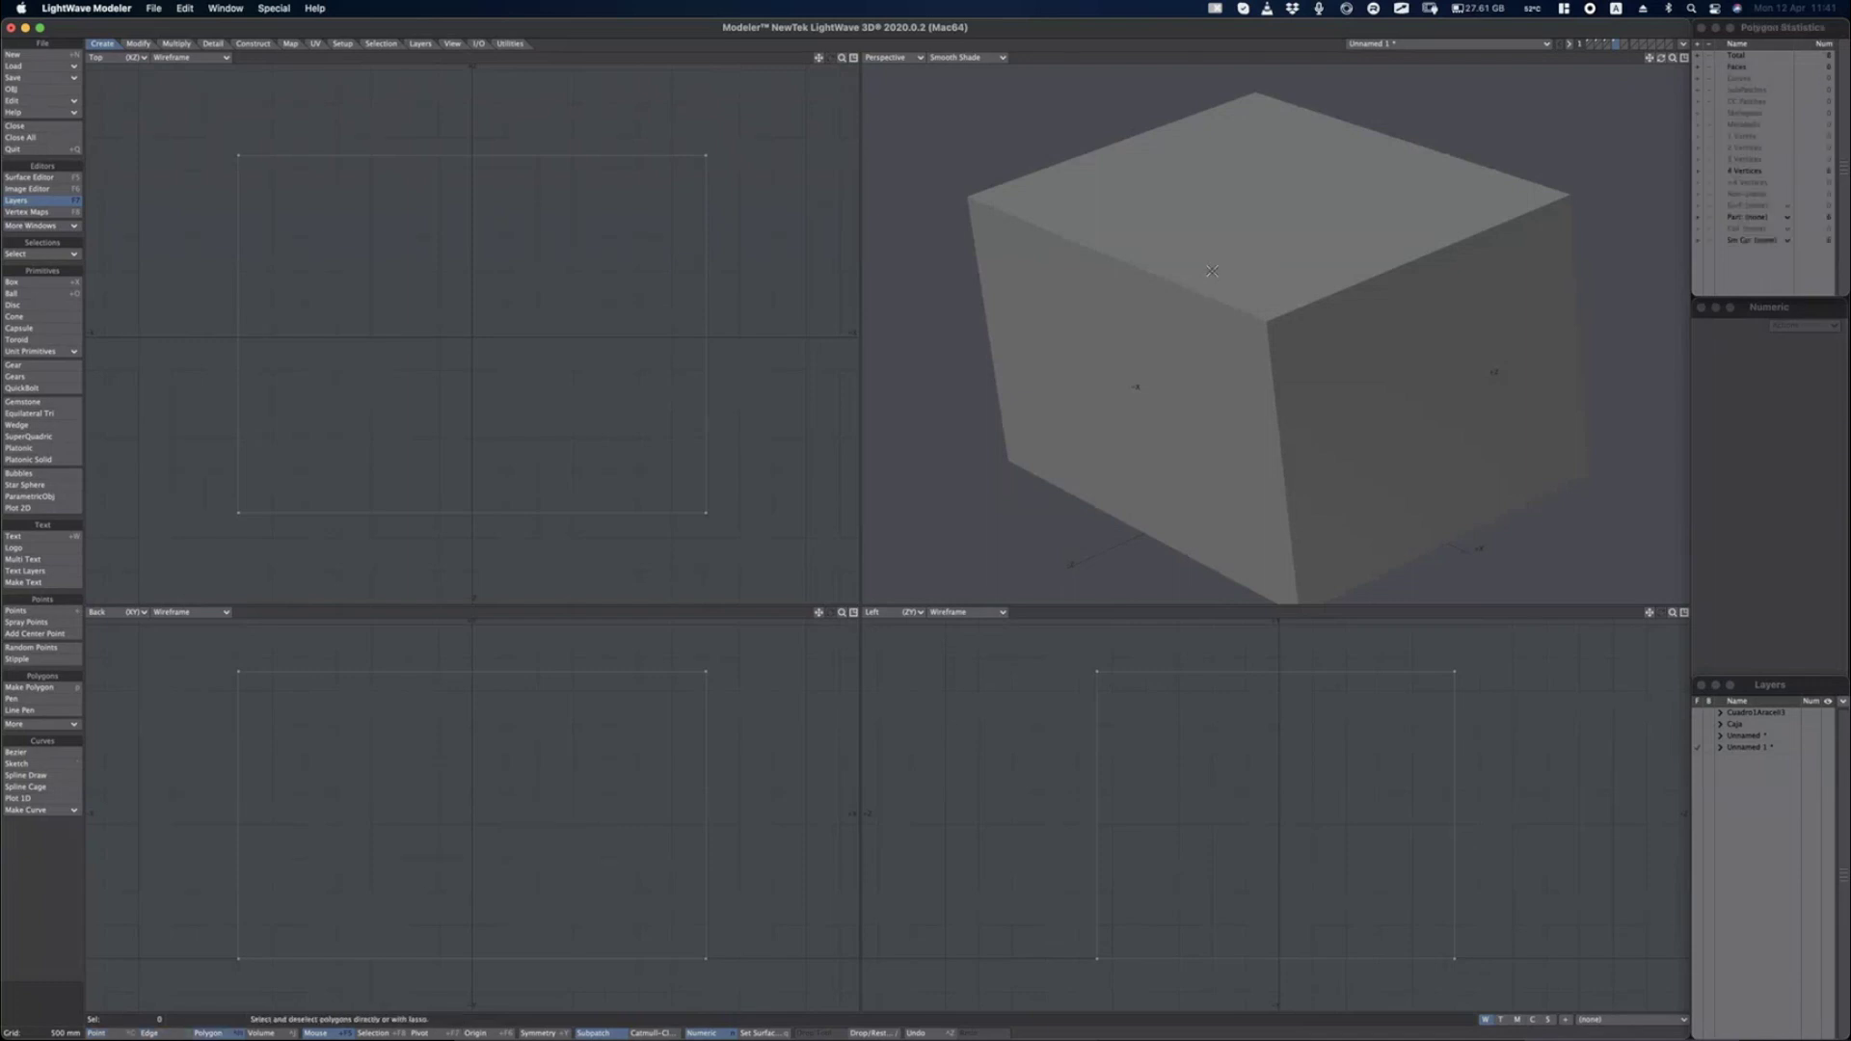
click(1225, 237)
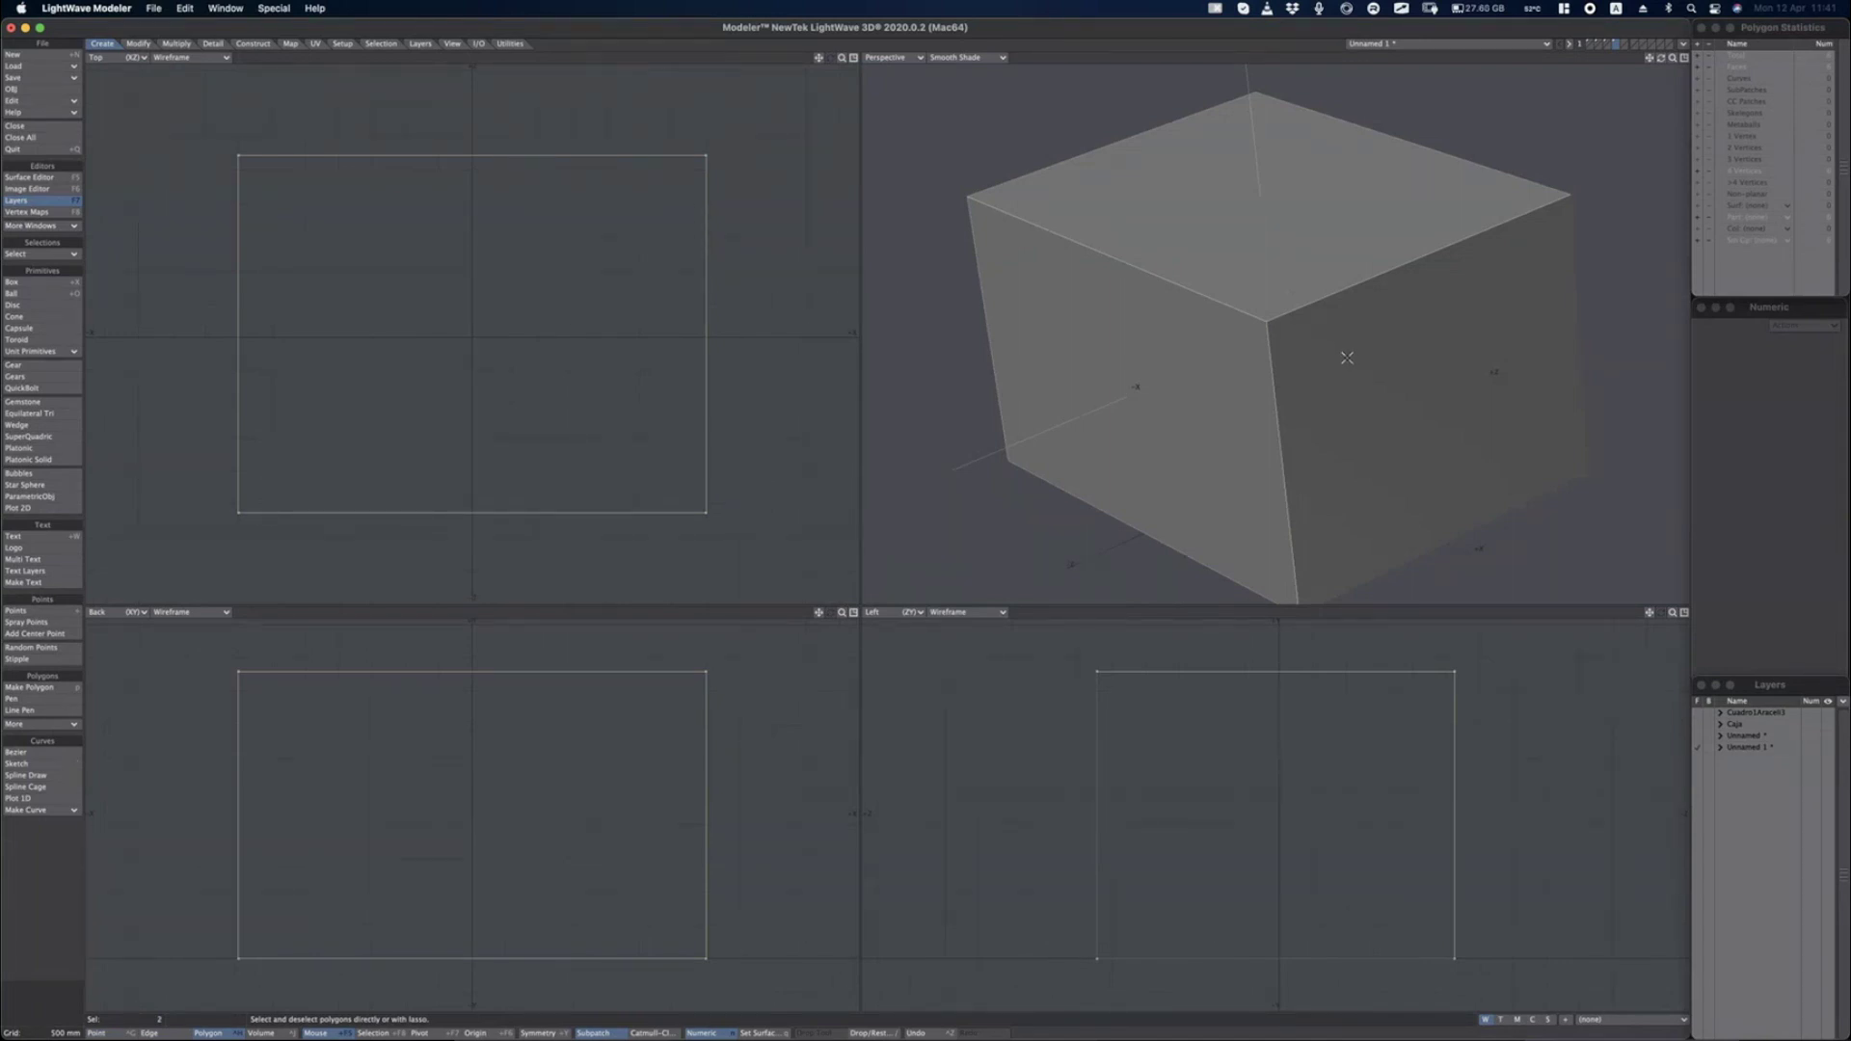
key(Delete)
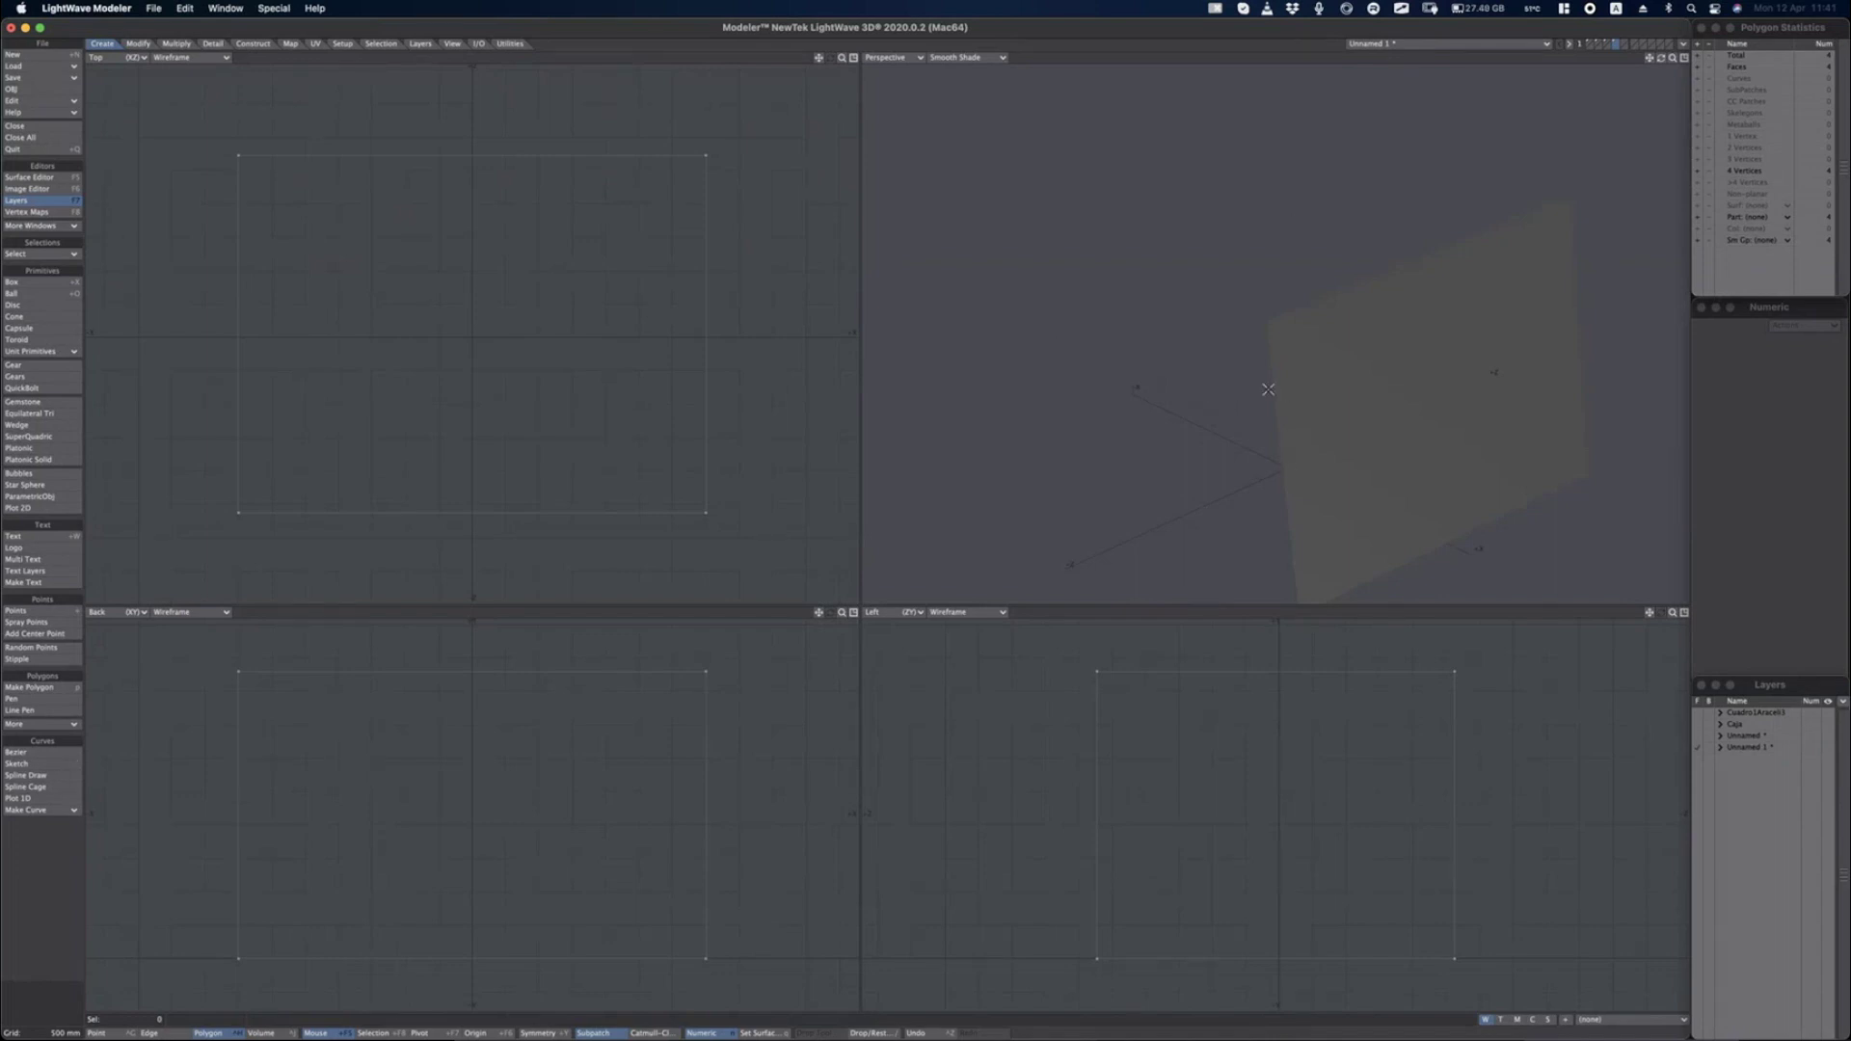
Switch to Mischief and mark the polygon diagram's upward normal with + and +90° and its downward normal with − and −90°.
alt+drag(1268, 390, 1262, 394)
key(super+Tab)
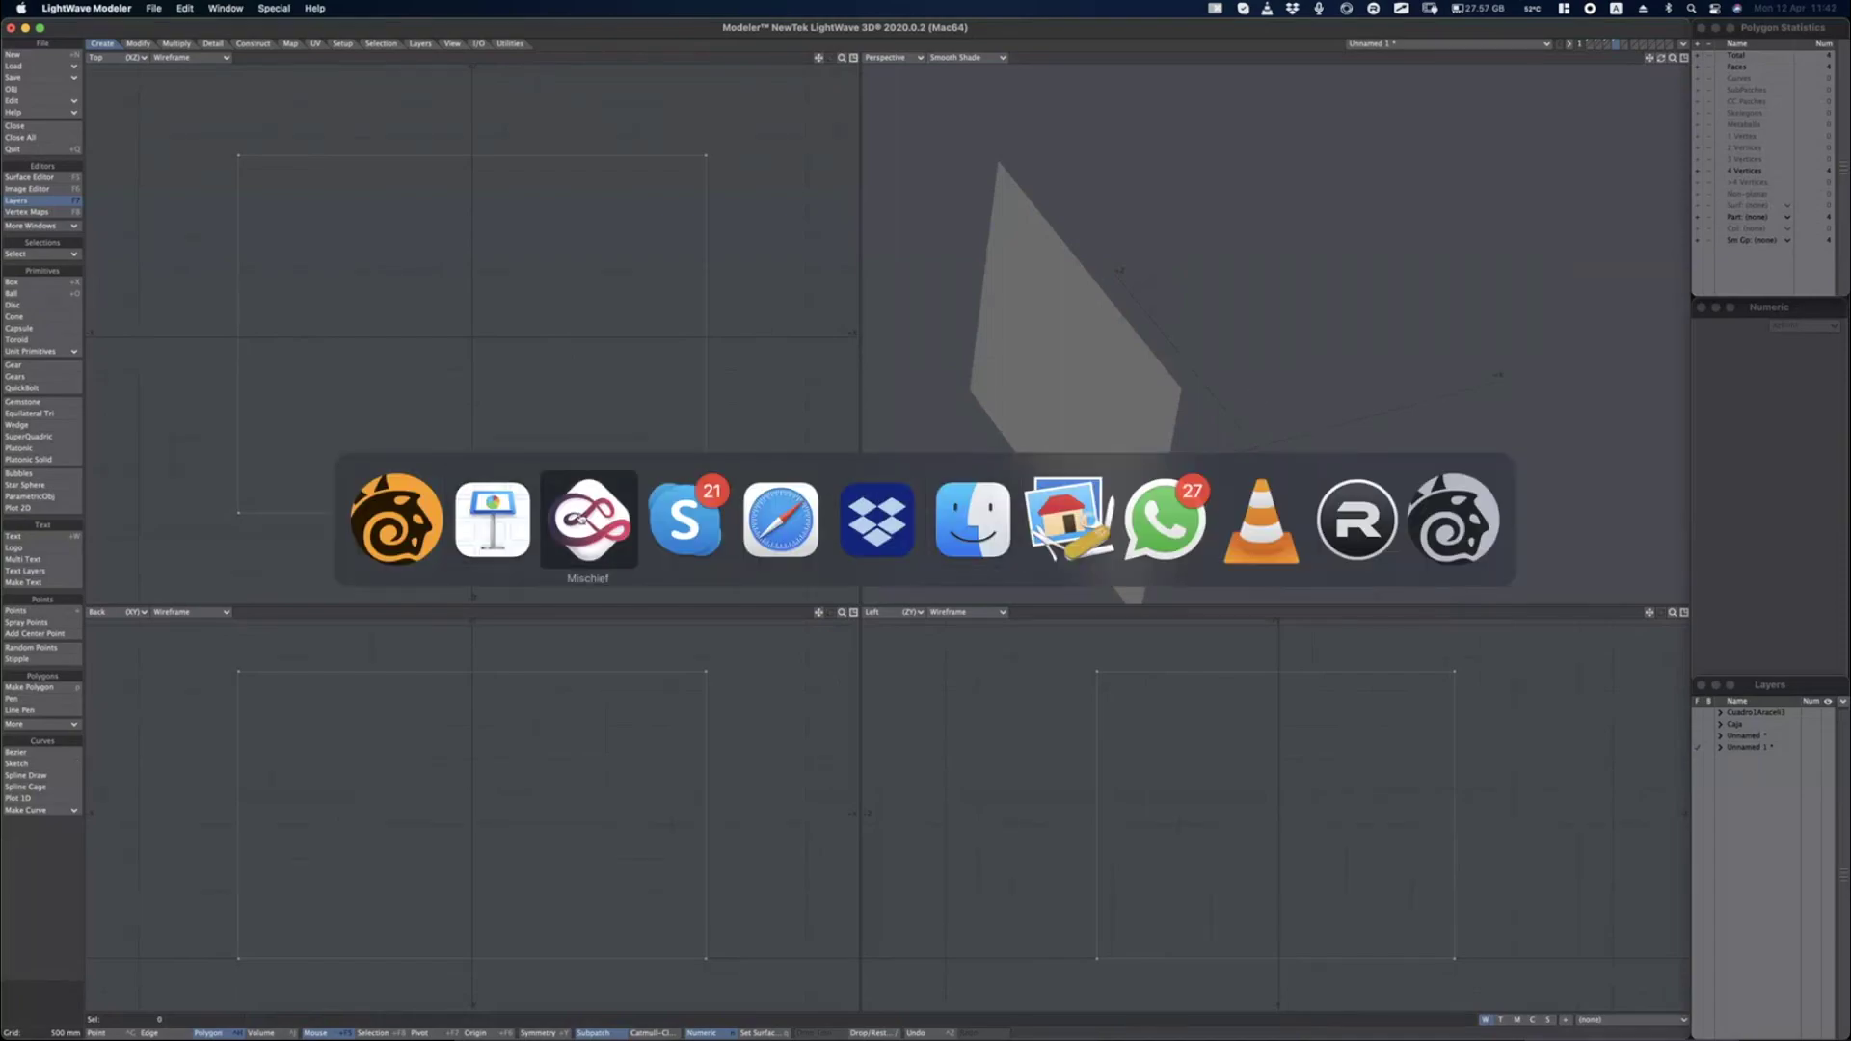
click(594, 510)
key(space)
drag(422, 447, 1426, 439)
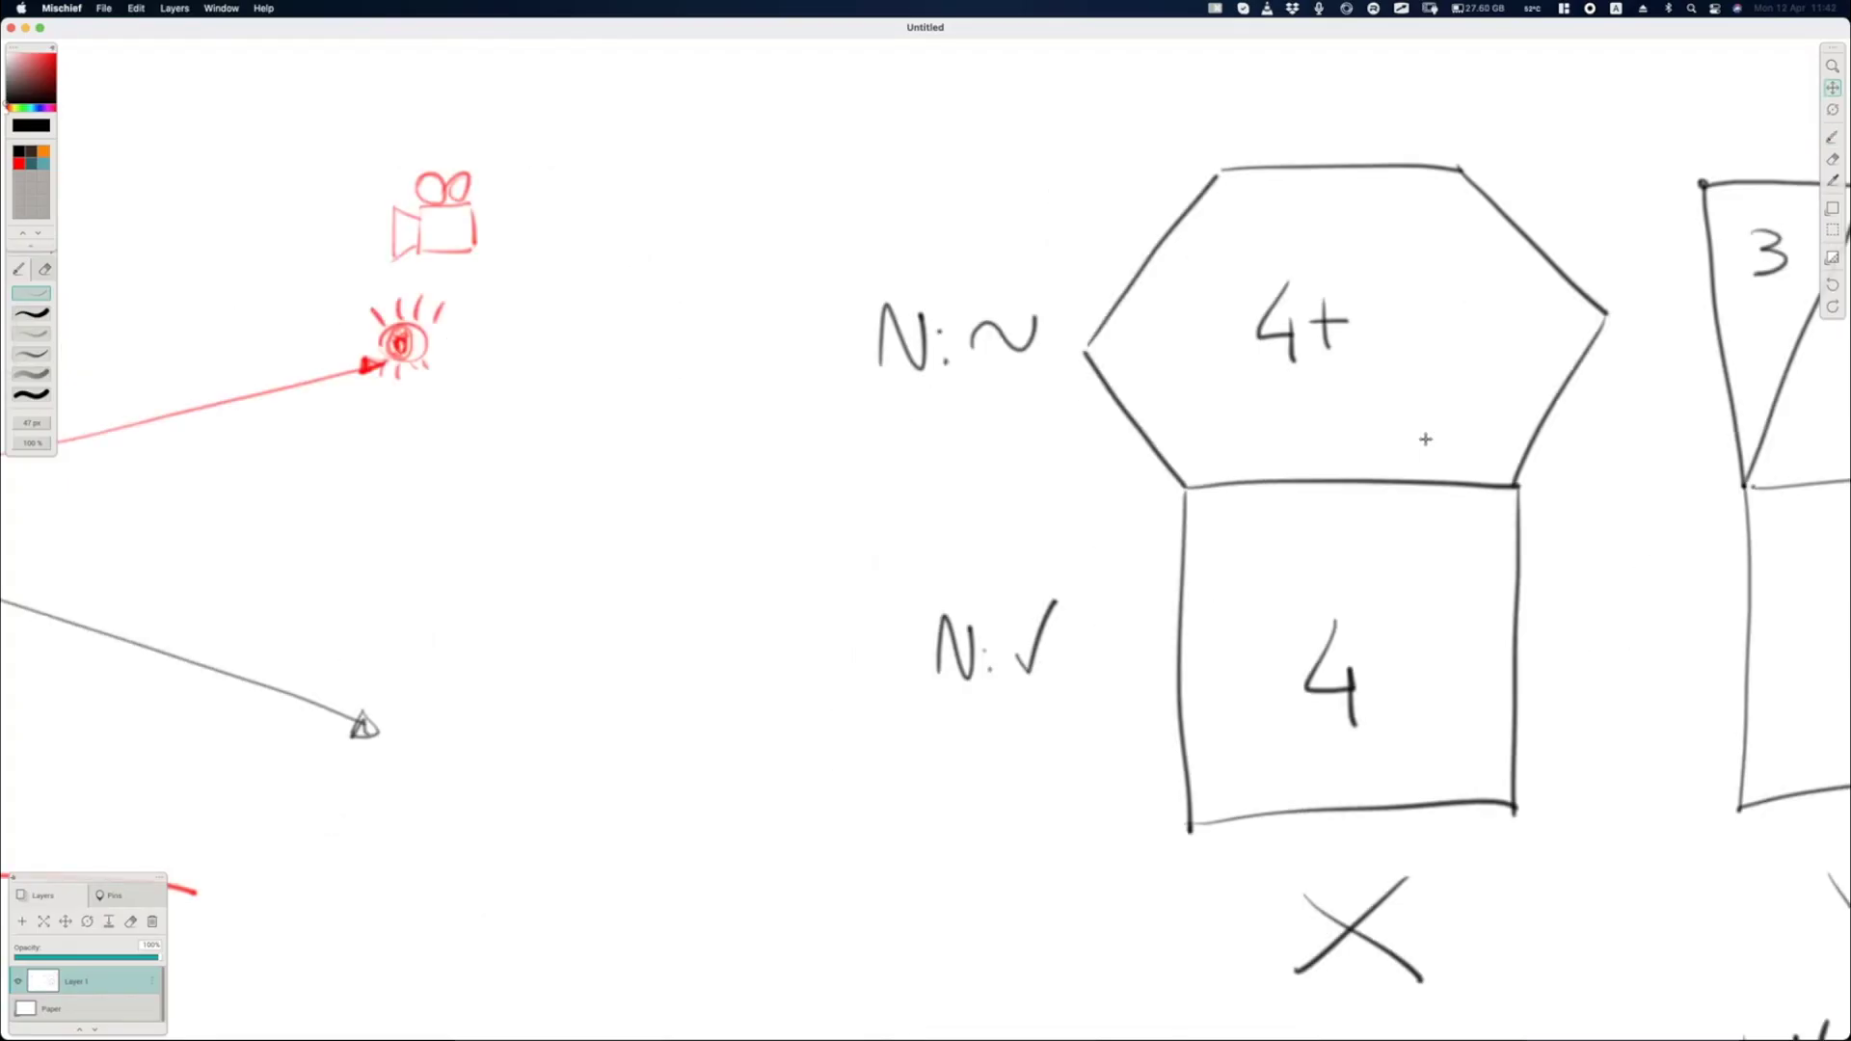
drag(469, 490, 1488, 541)
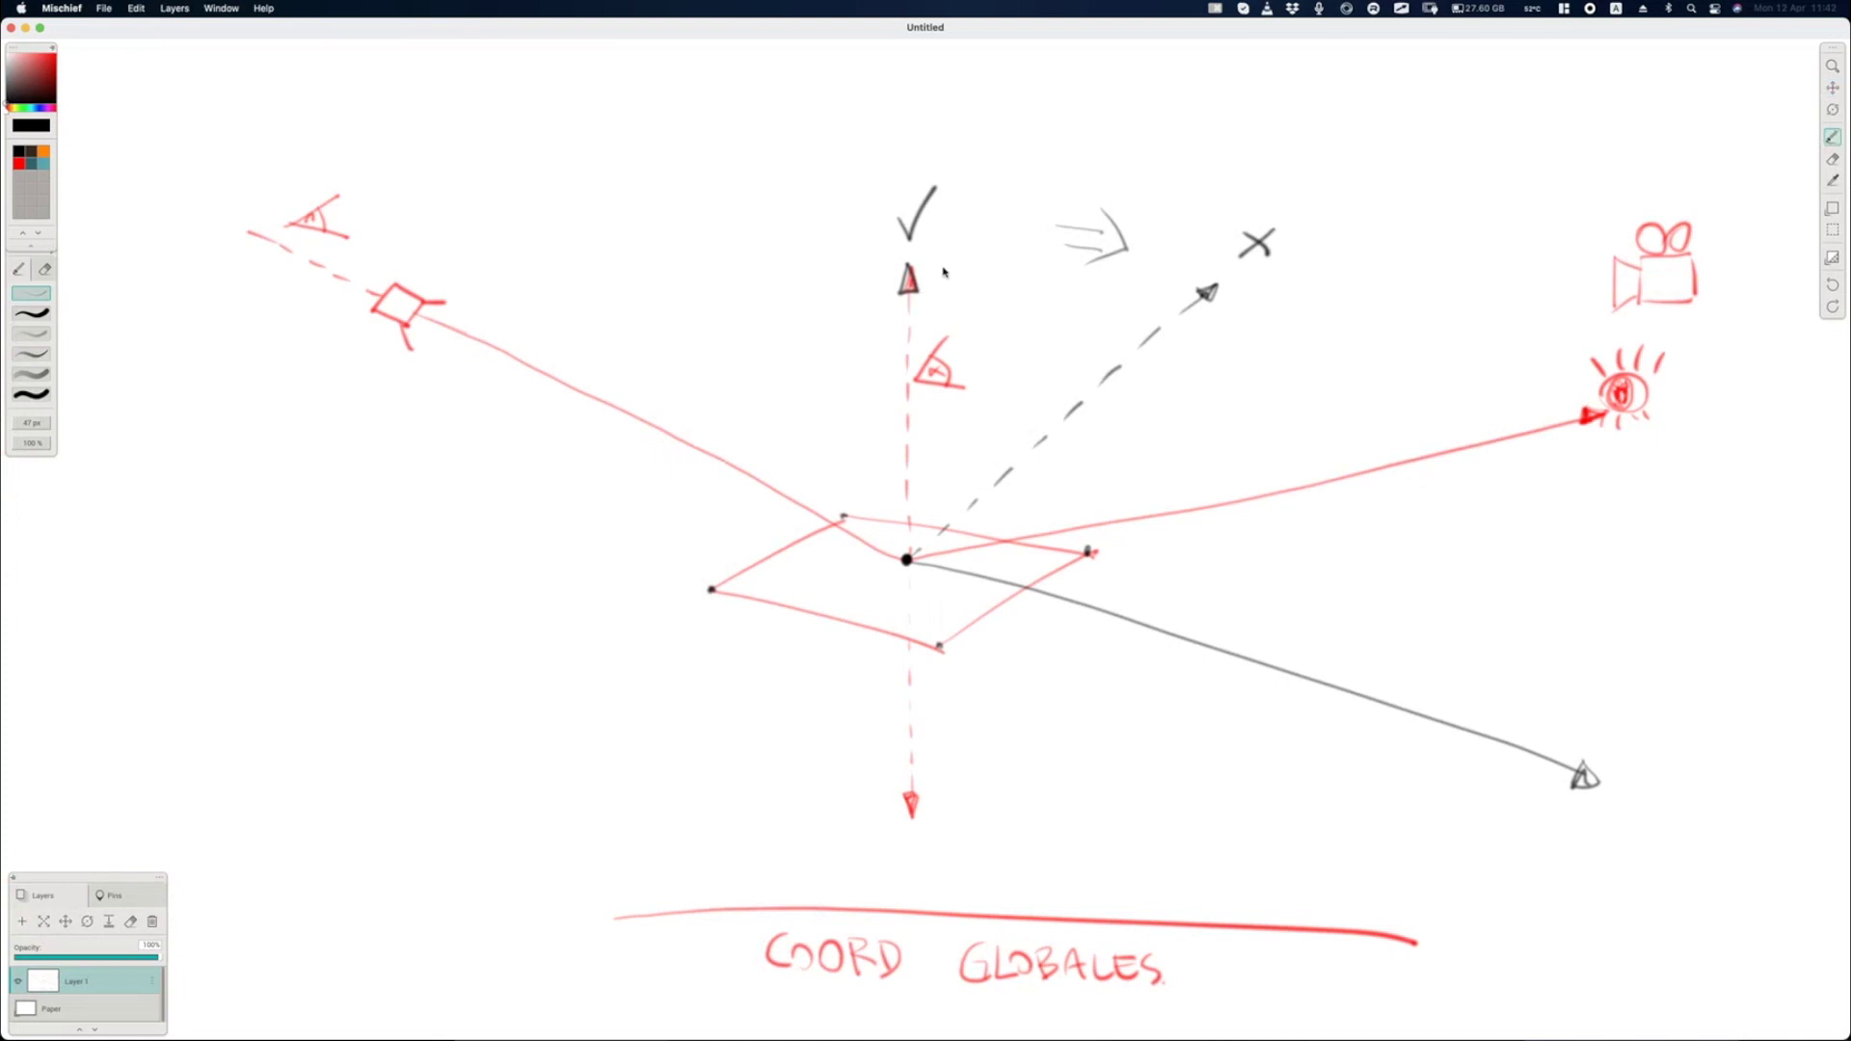
mouse_move(944, 261)
mouse_down()
mouse_move(944, 286)
mouse_move(960, 276)
mouse_up()
drag(934, 801, 962, 798)
mouse_move(771, 274)
mouse_down()
mouse_move(792, 267)
mouse_move(804, 288)
mouse_move(835, 262)
mouse_up()
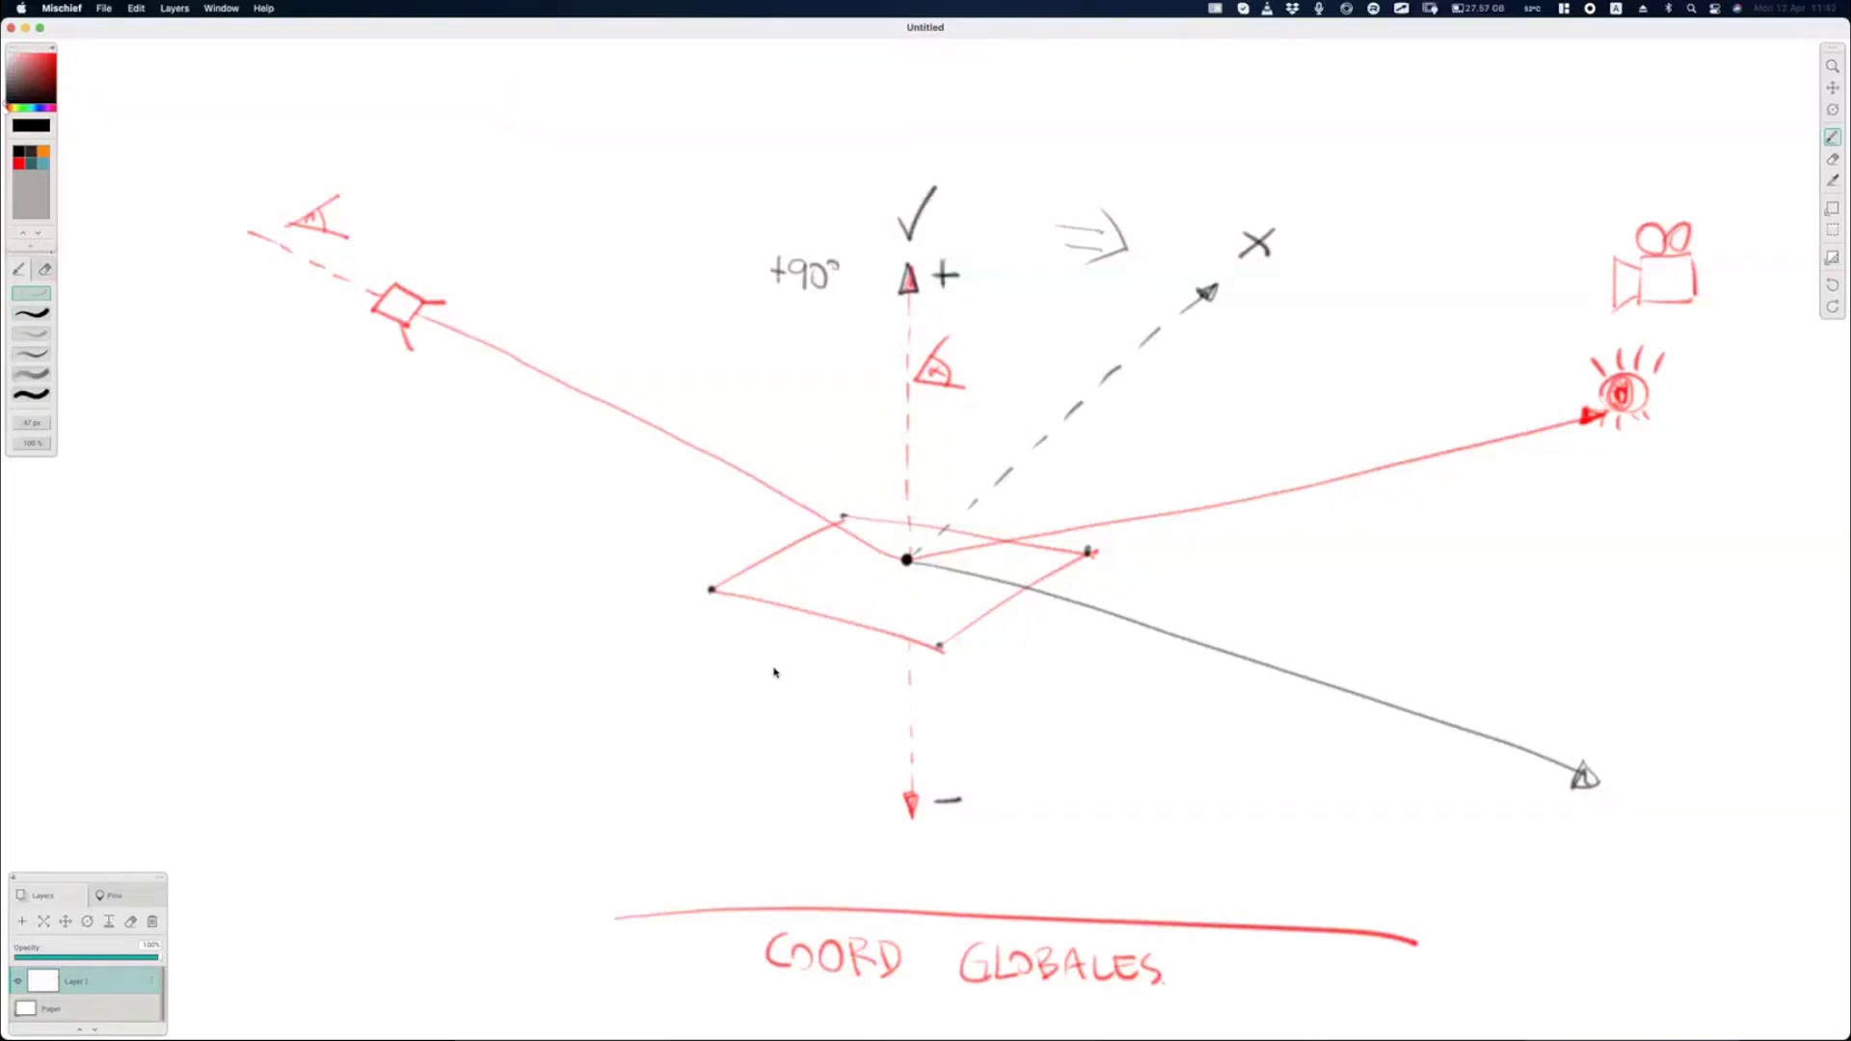
mouse_move(774, 667)
mouse_down()
mouse_move(810, 667)
mouse_move(808, 688)
mouse_move(840, 659)
mouse_up()
Switch back to LightWave Modeler and assign a new surface named 22 to the open box.
key(super+Tab)
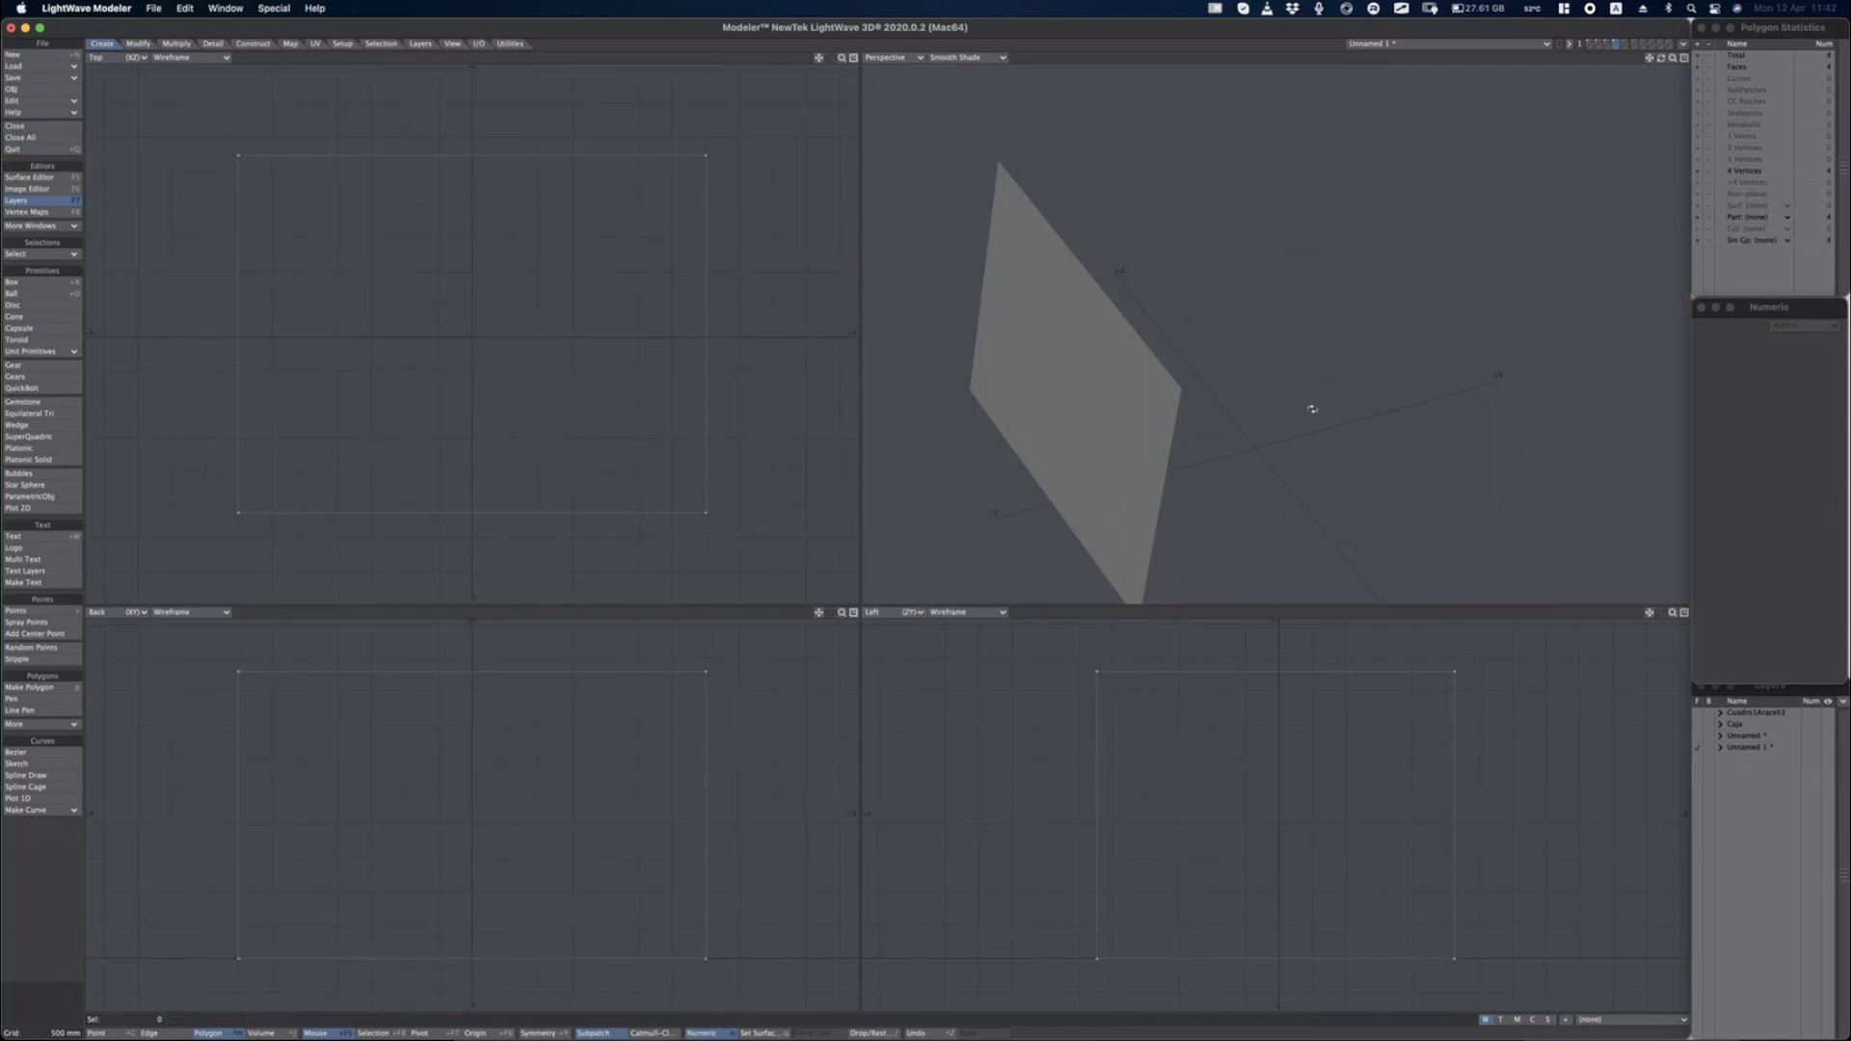
mouse_move(1312, 409)
alt+mouse_down()
mouse_move(1095, 392)
mouse_move(1037, 360)
mouse_move(1060, 343)
mouse_move(1199, 392)
mouse_move(1066, 369)
mouse_move(1207, 335)
mouse_move(1108, 315)
mouse_move(1430, 401)
mouse_move(1150, 376)
mouse_move(1397, 446)
mouse_move(1344, 290)
mouse_move(1279, 242)
mouse_move(1095, 235)
mouse_move(1118, 242)
mouse_move(1175, 421)
mouse_move(1377, 335)
mouse_move(1137, 321)
alt+mouse_up()
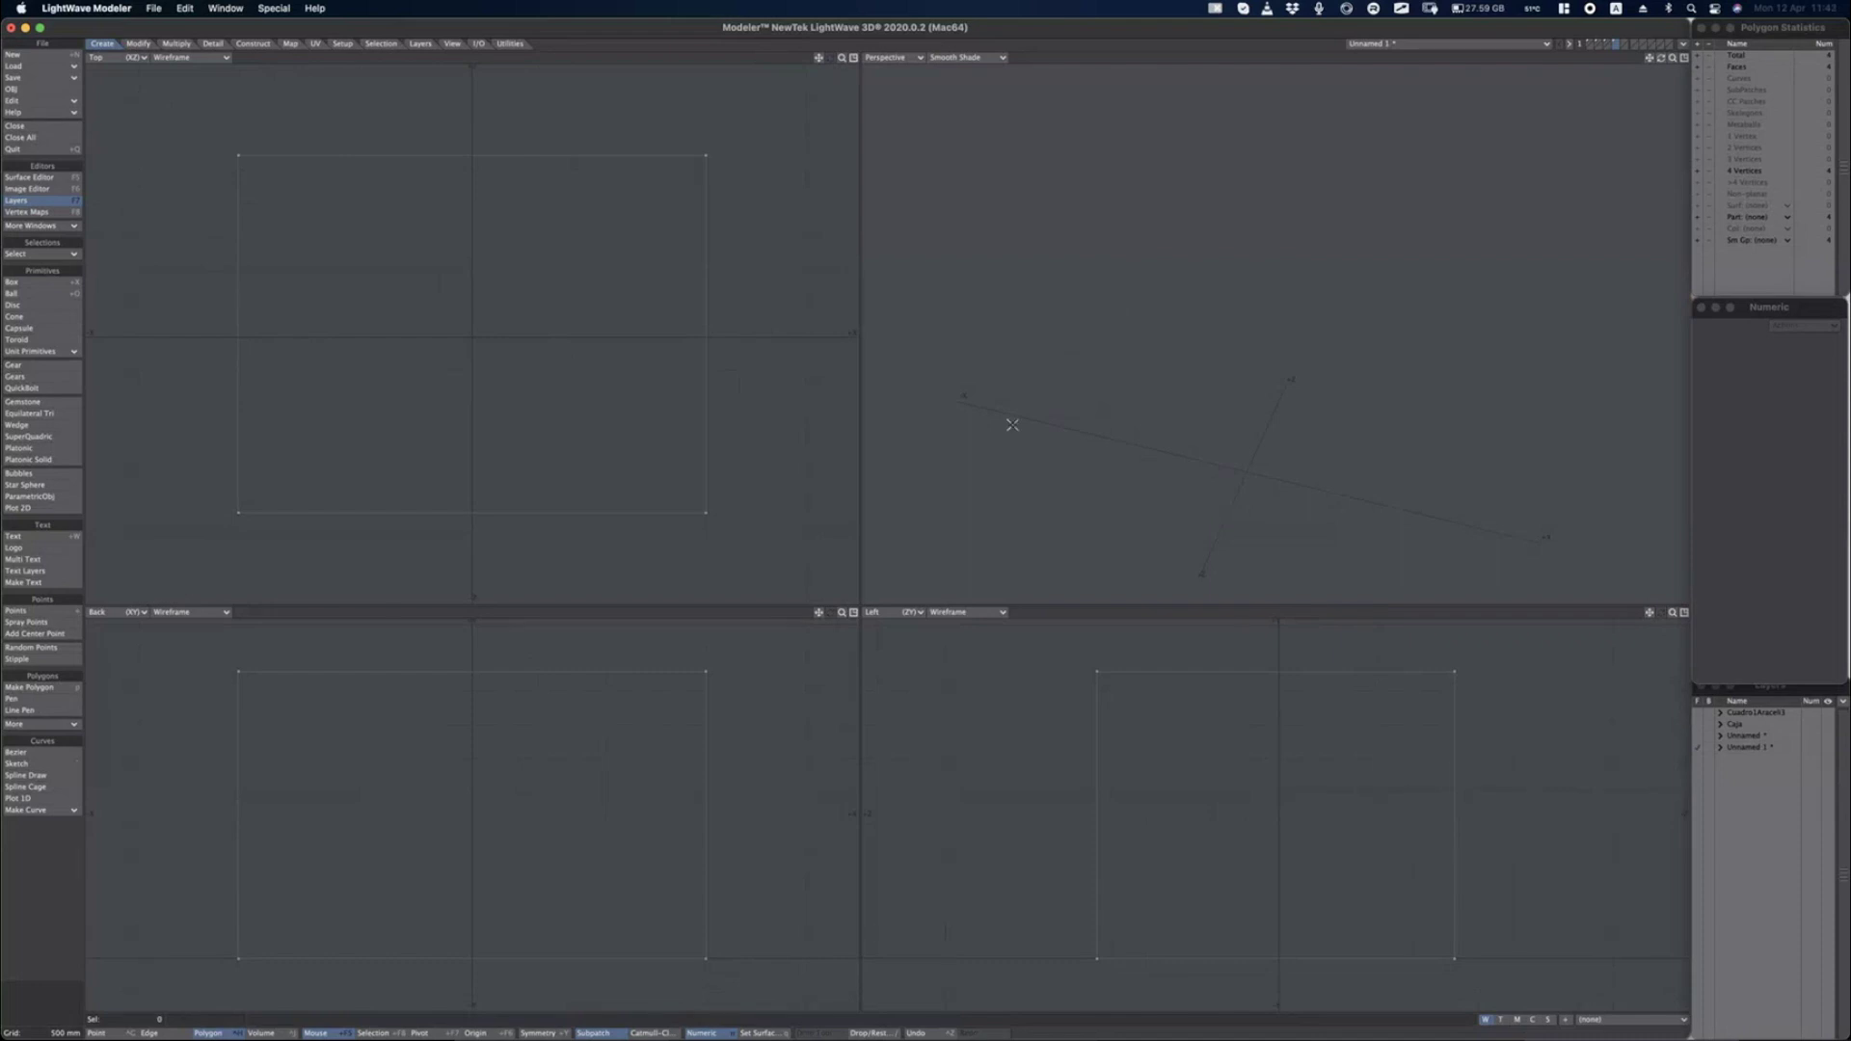
key(q)
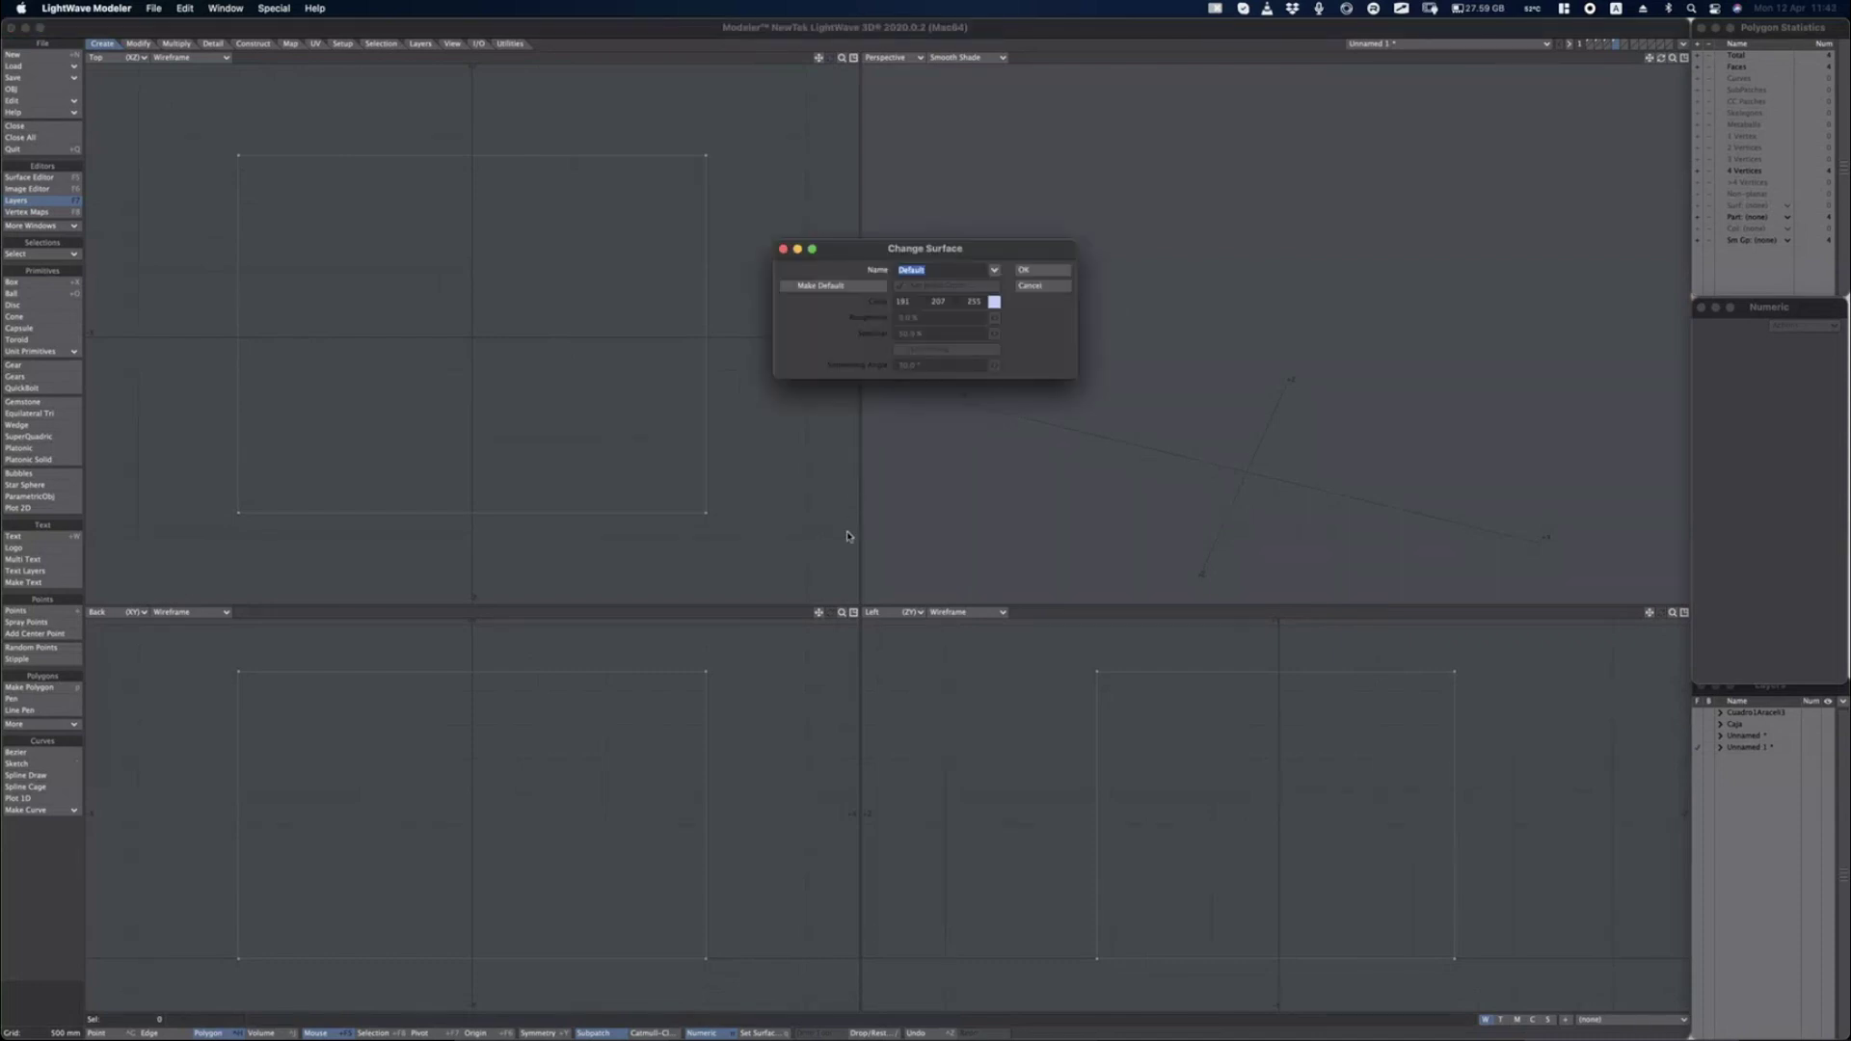
drag(1020, 254, 987, 470)
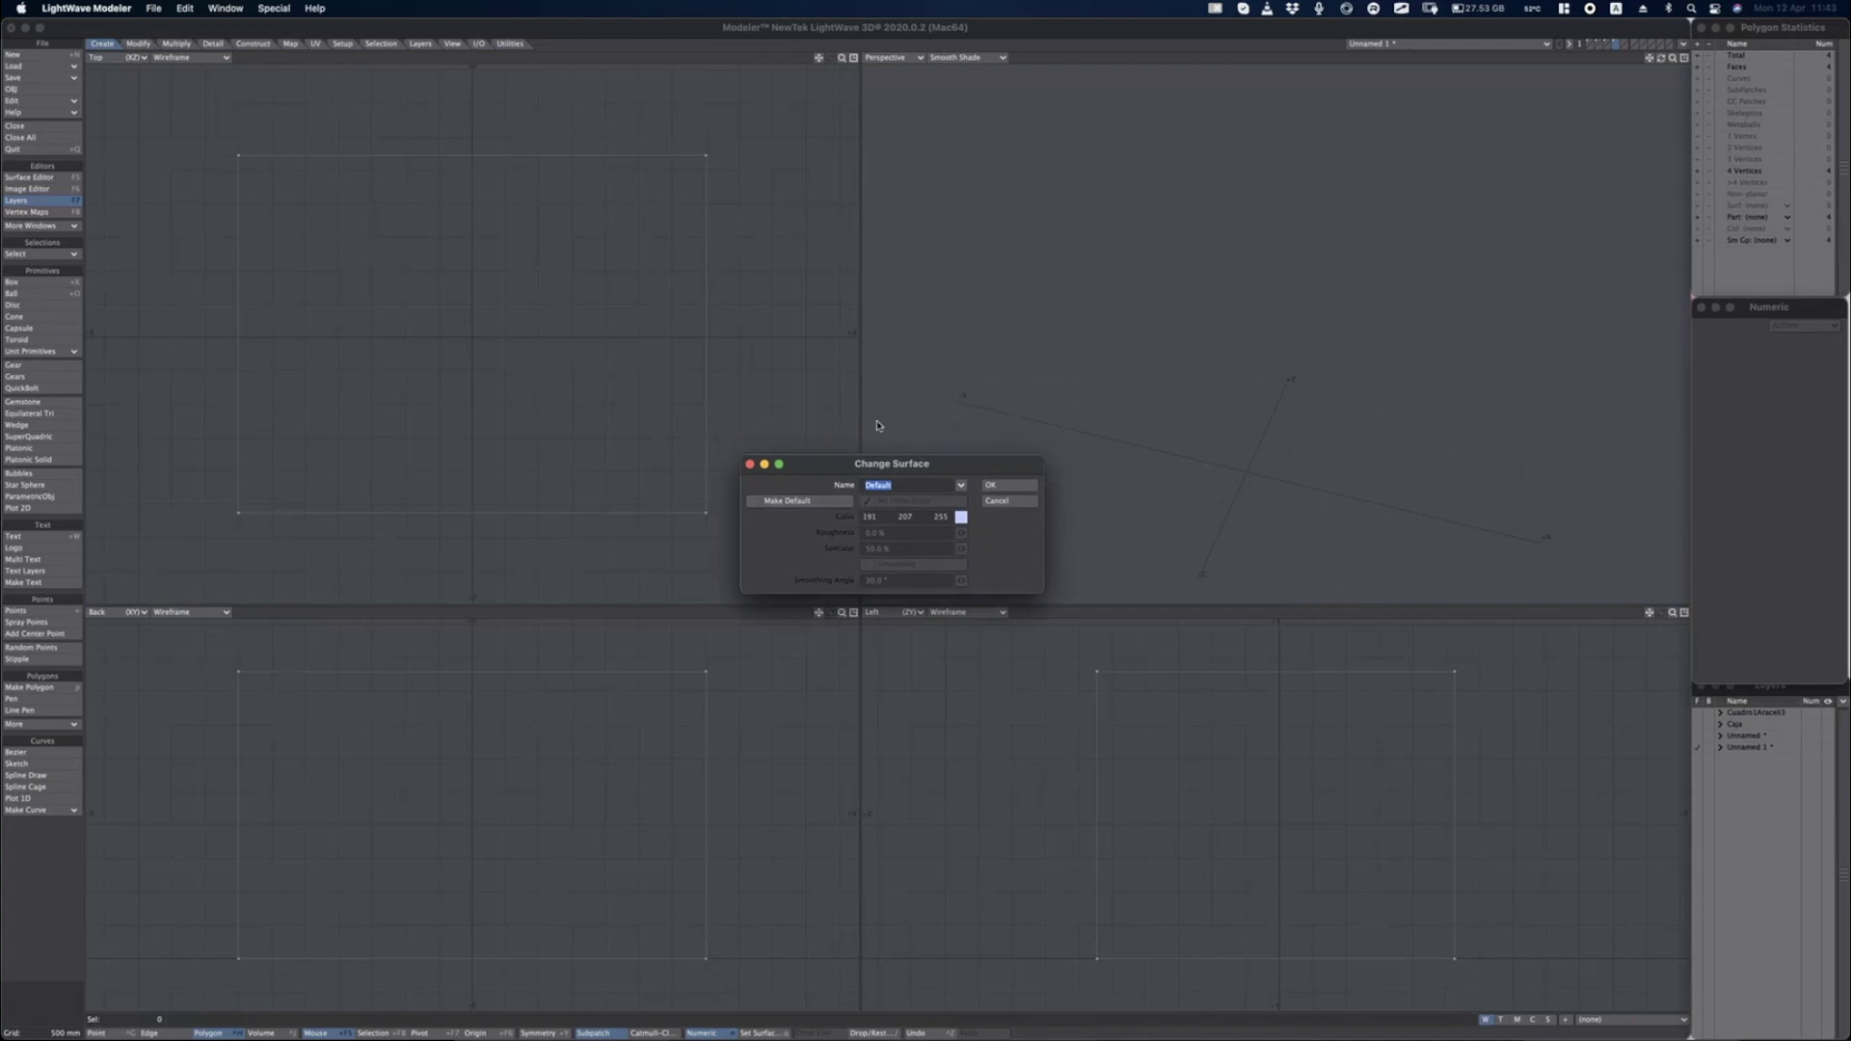
text(2)
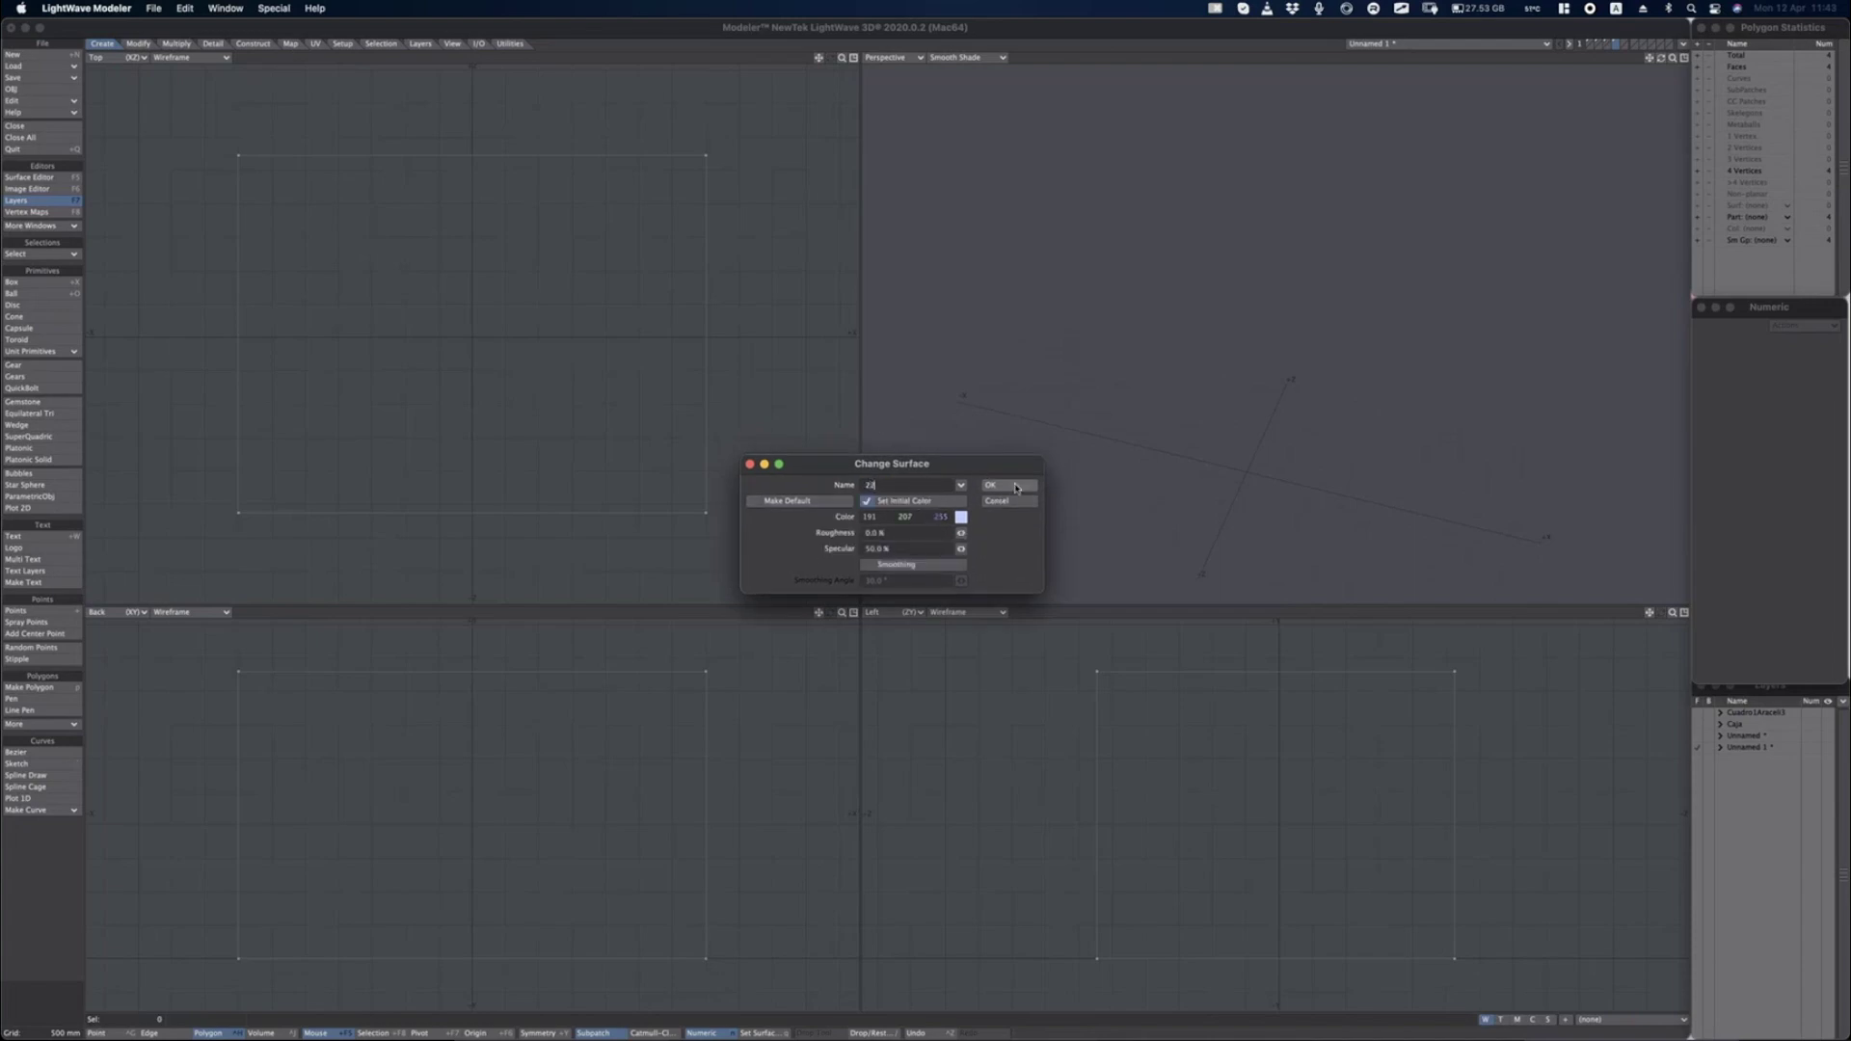
click(1014, 486)
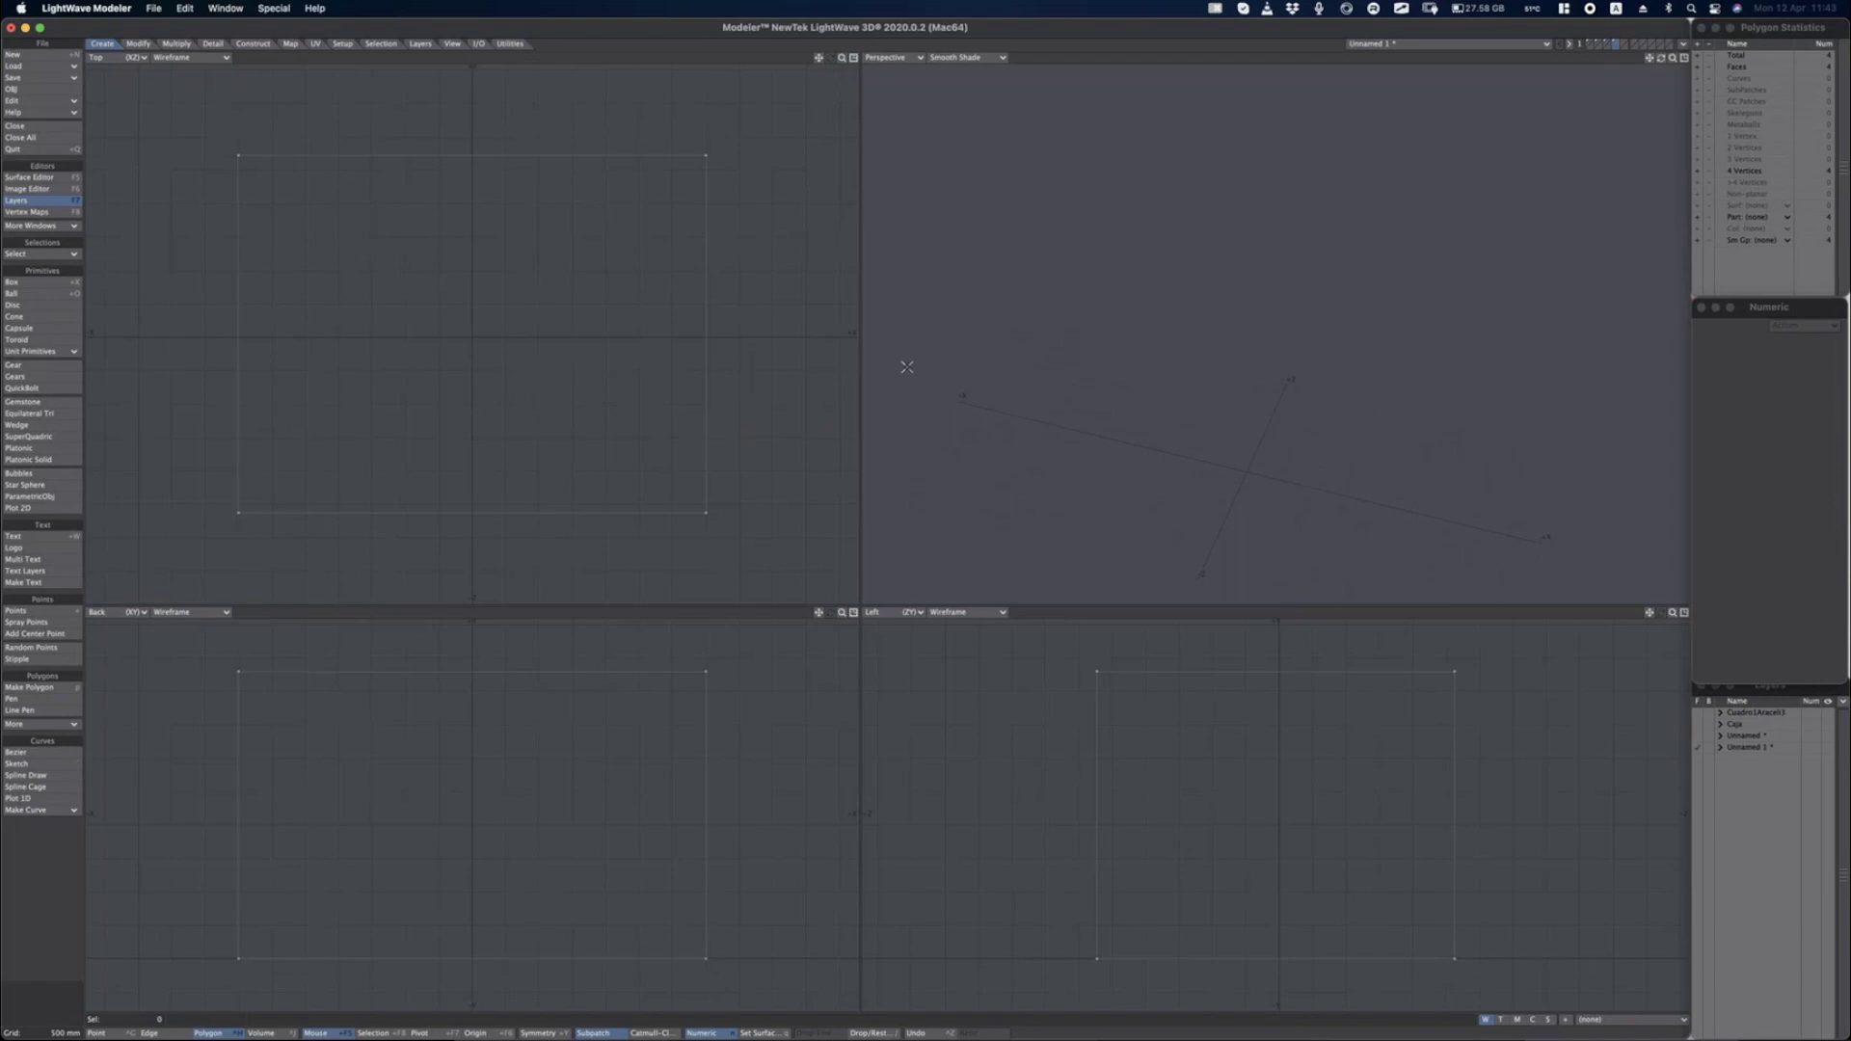
Make surface 22 double sided in the Surface Editor, circling the Double Sided option on screen before enabling it.
click(30, 177)
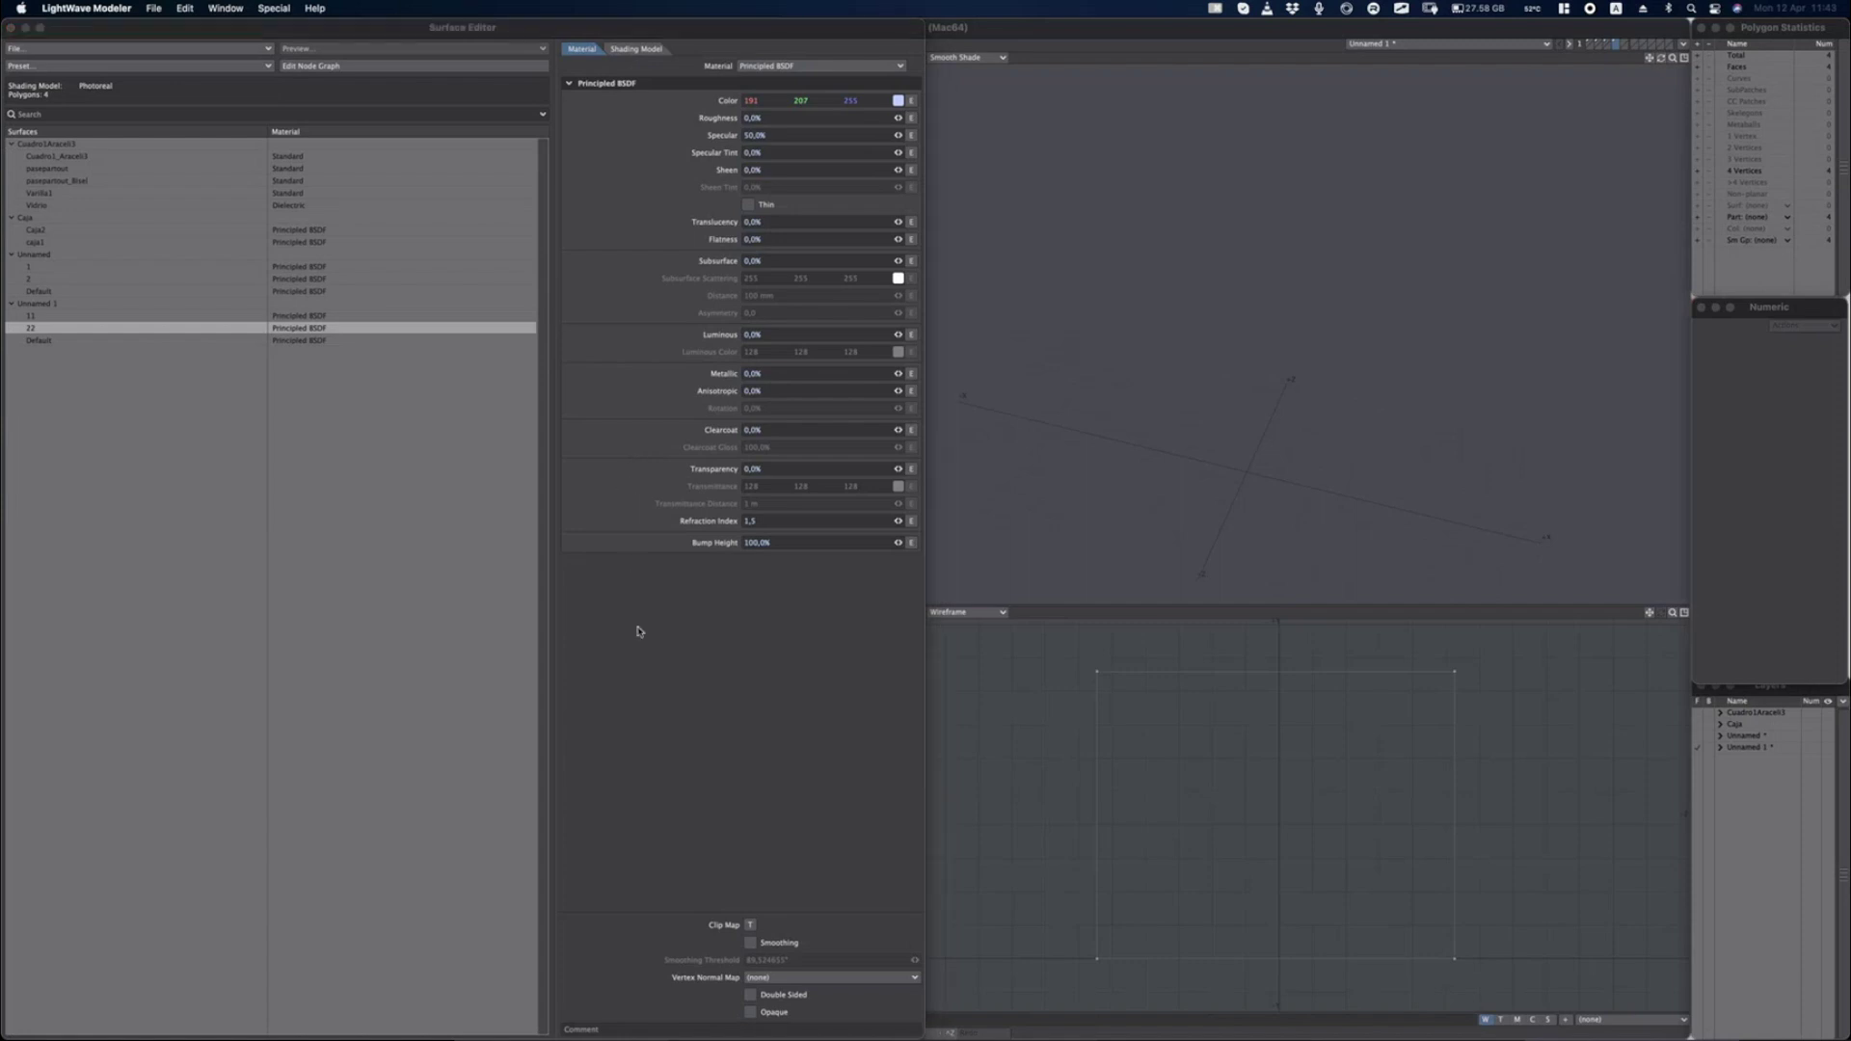
key(ctrl+shift+d)
mouse_move(643, 611)
mouse_down()
mouse_move(636, 809)
mouse_move(677, 911)
mouse_move(730, 1003)
mouse_move(777, 1014)
mouse_move(822, 980)
mouse_move(729, 986)
mouse_up()
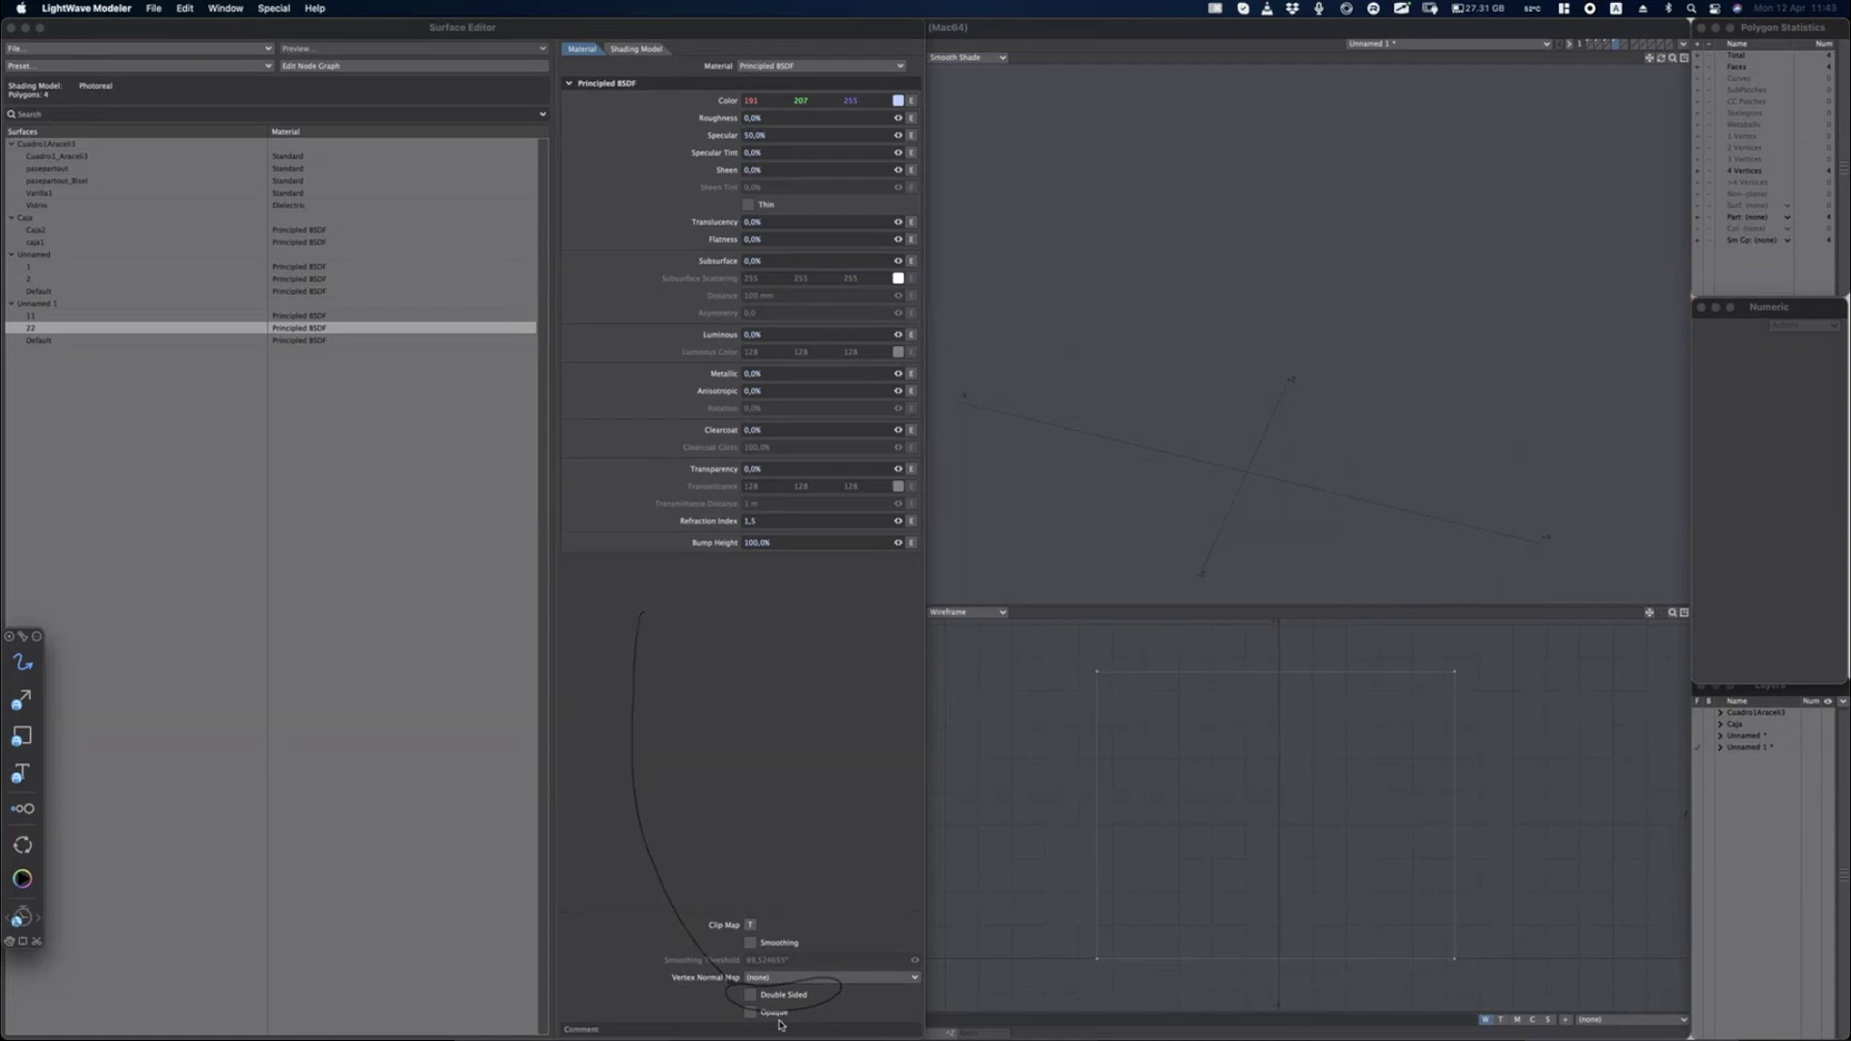
key(ctrl+shift+d)
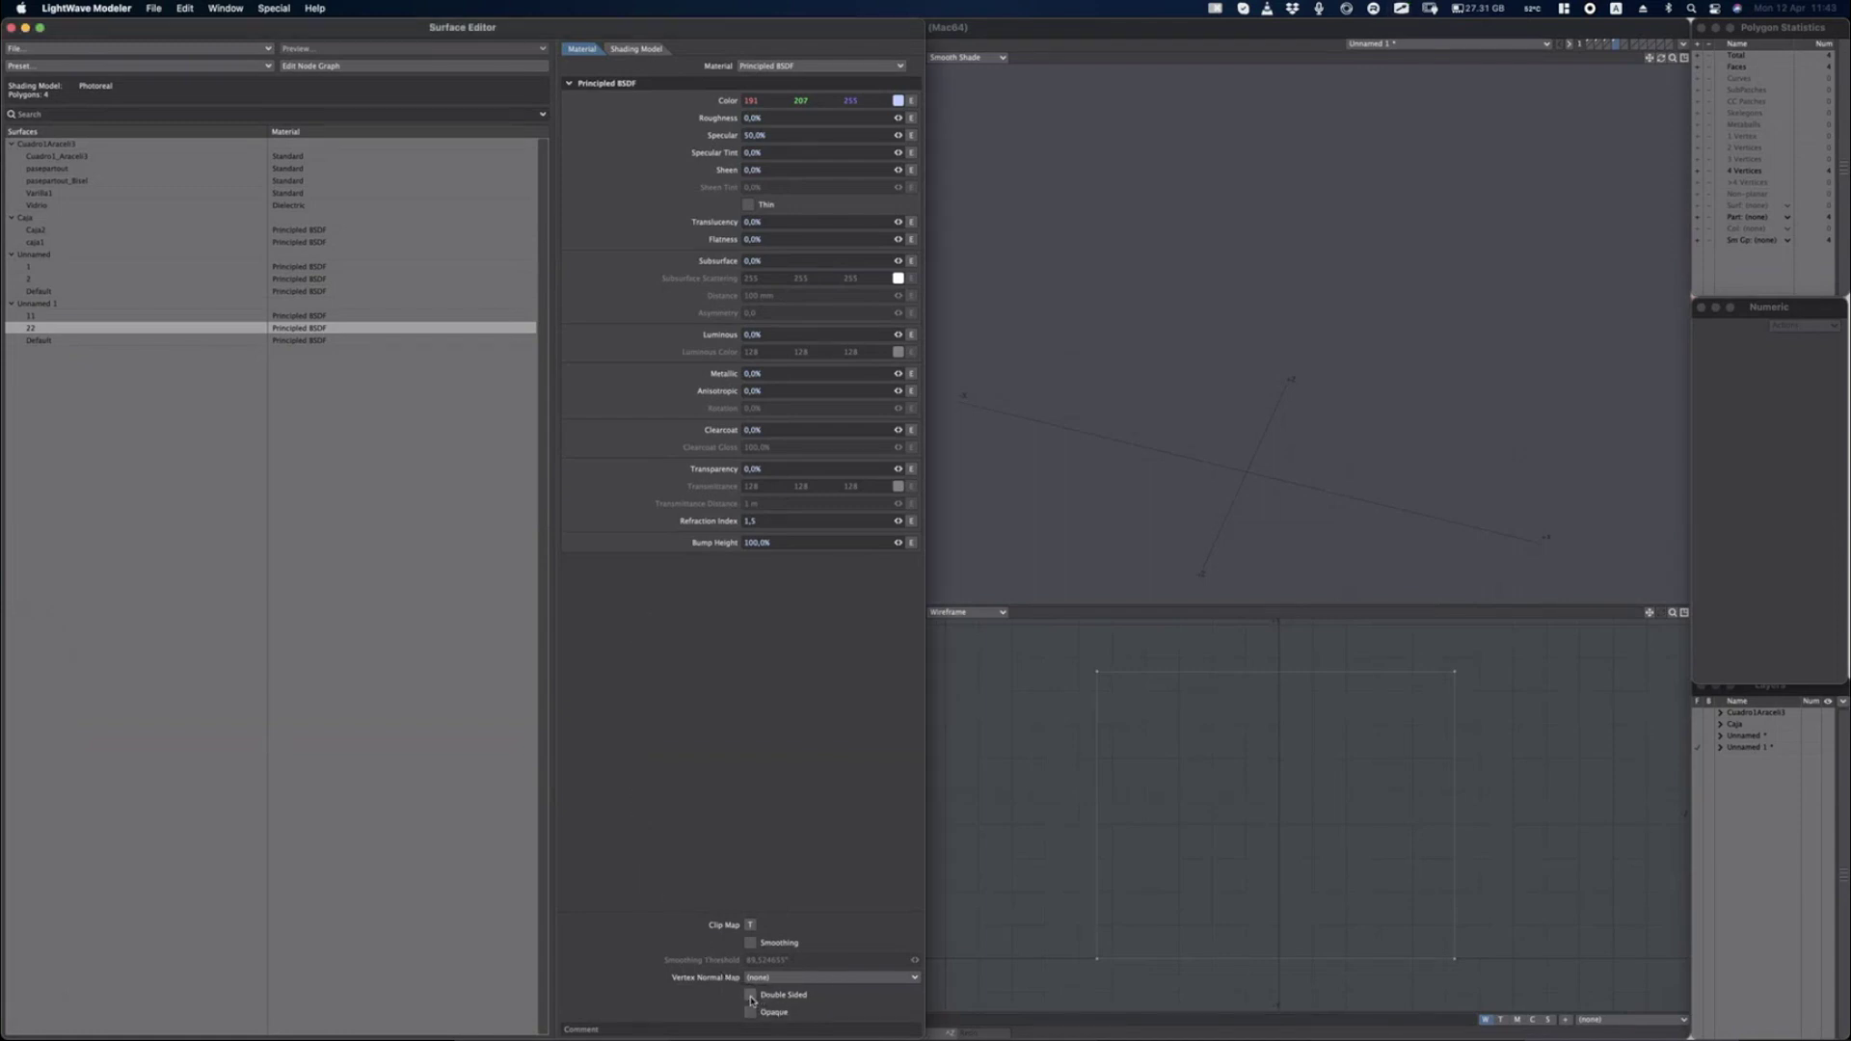
click(751, 995)
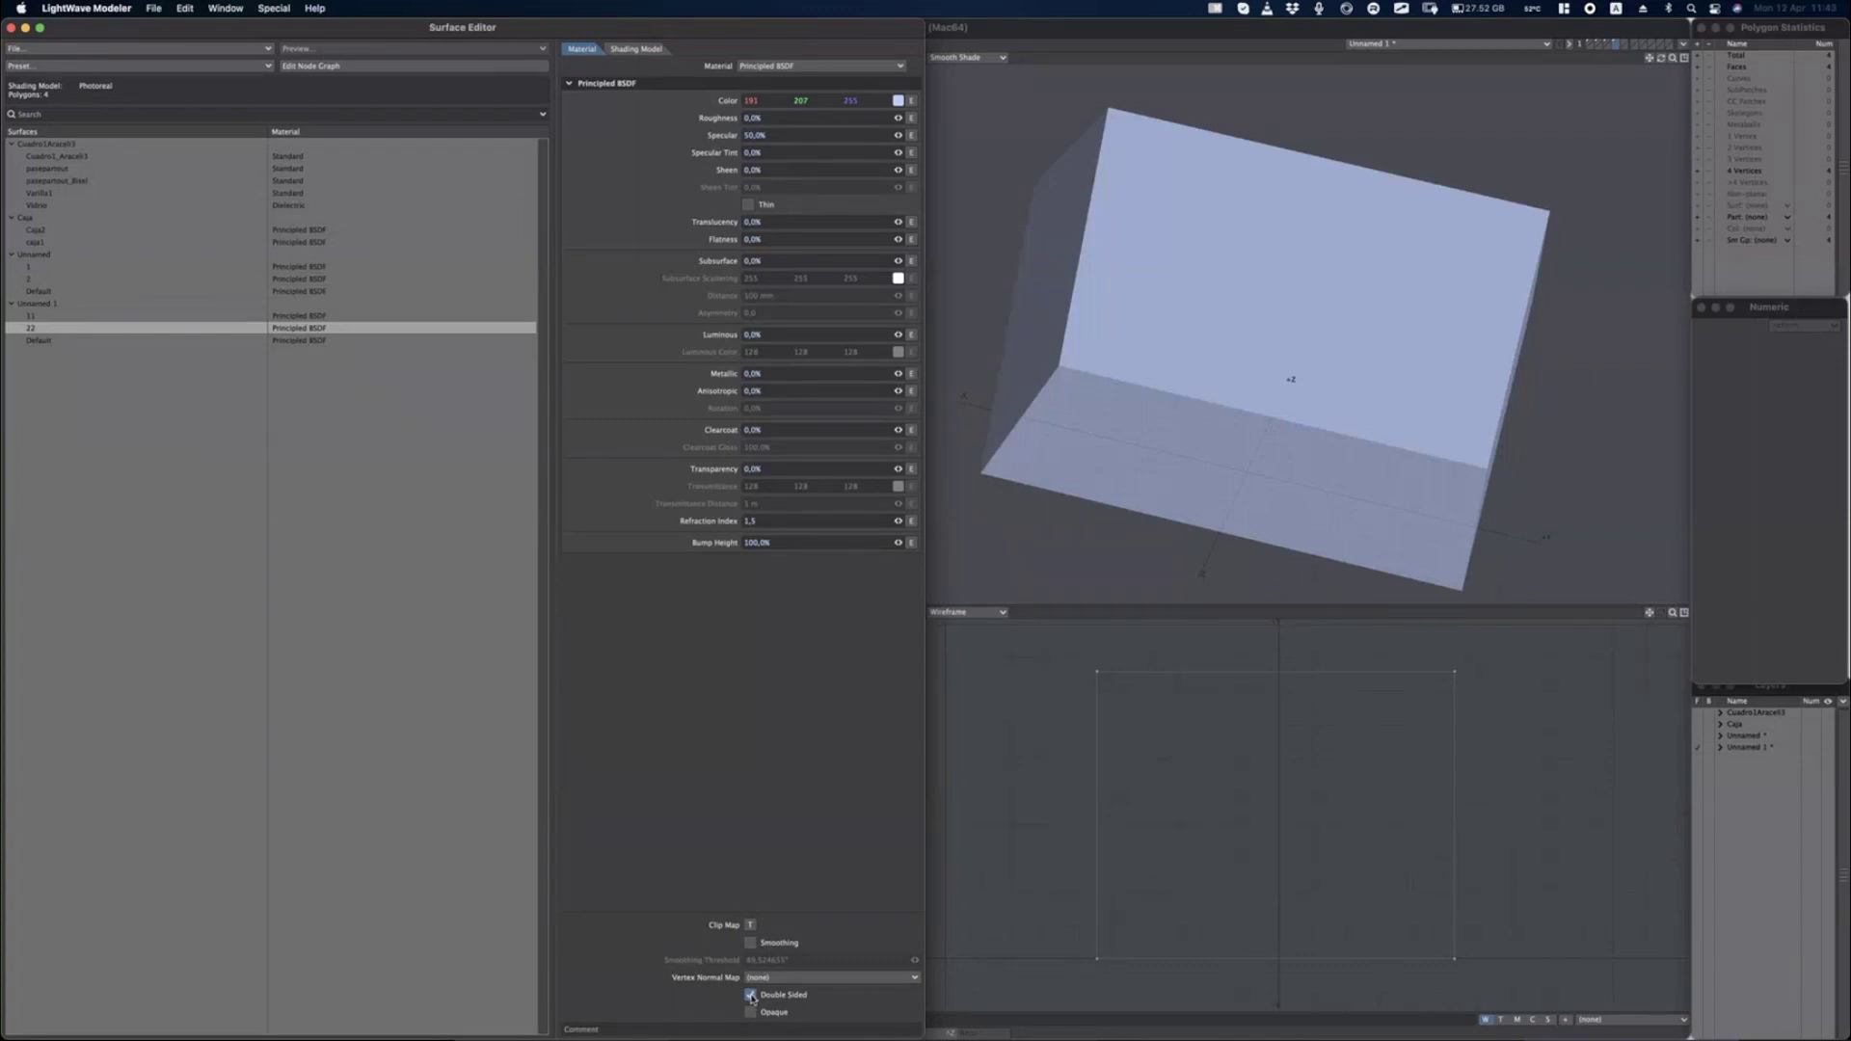
click(11, 28)
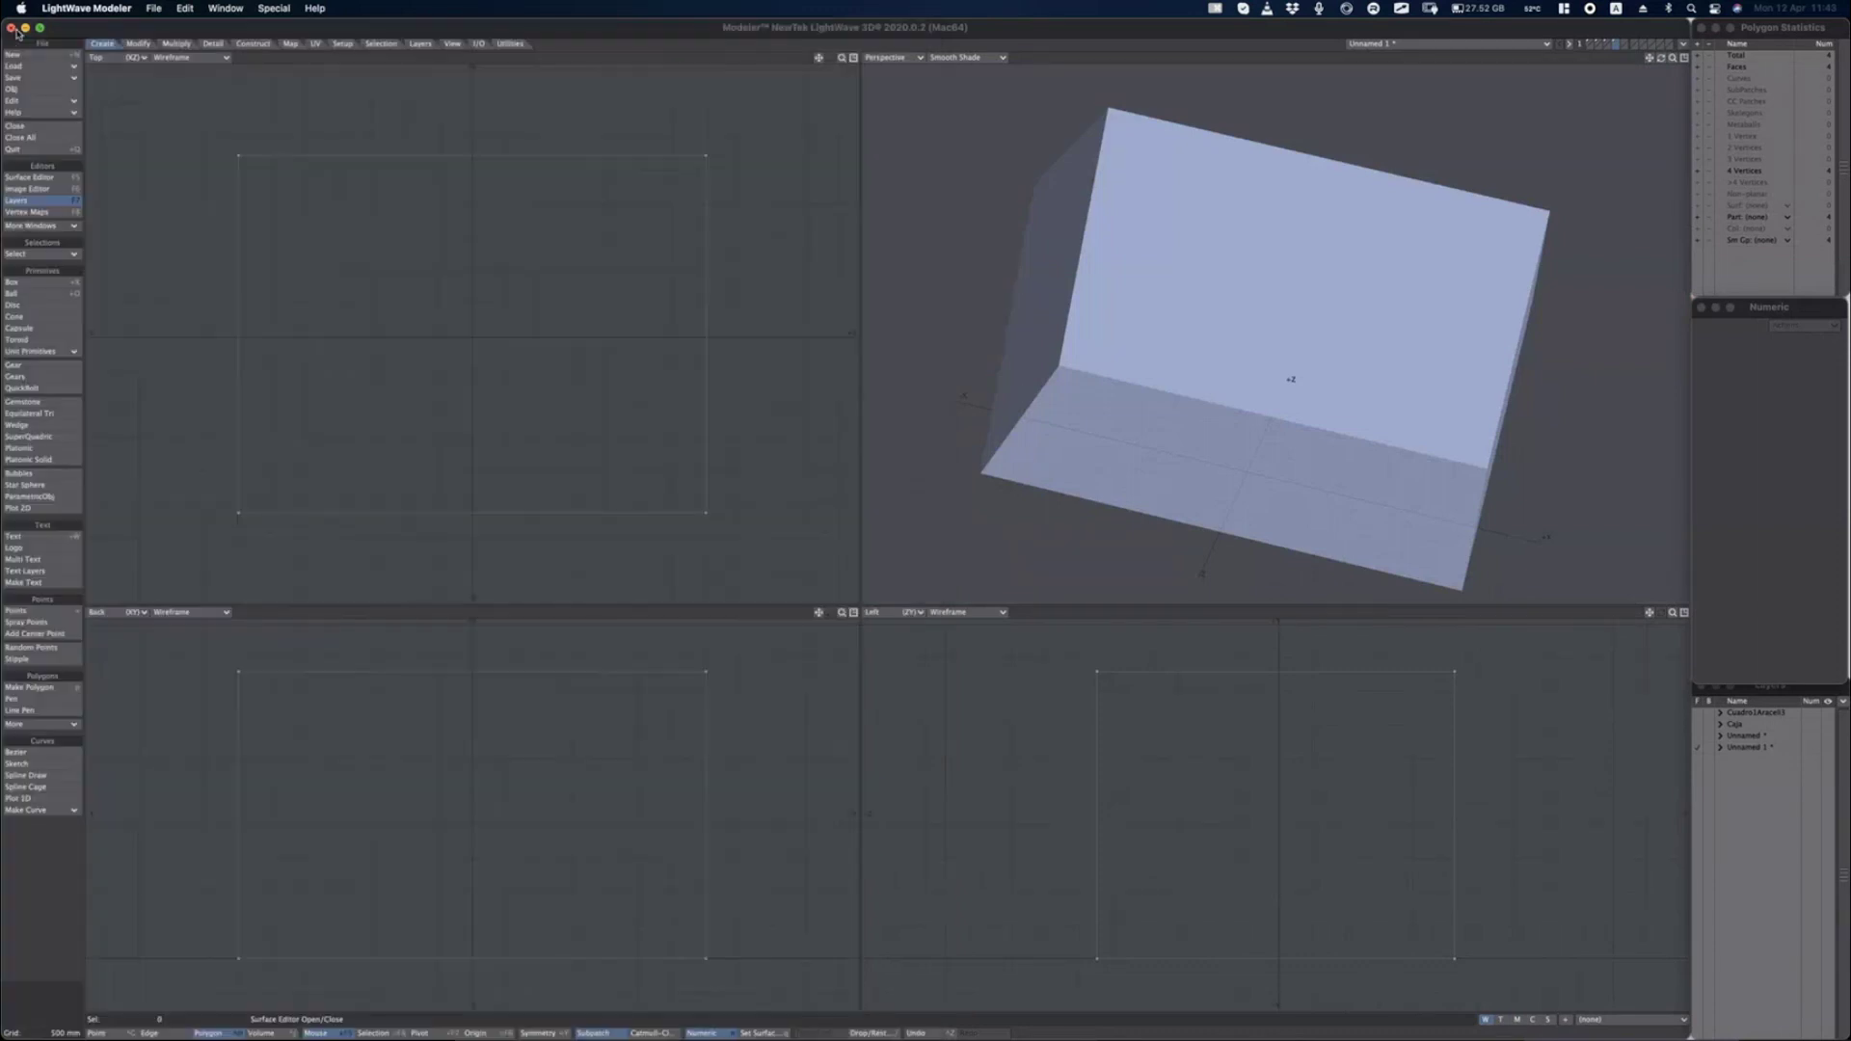
Delete the box's two opposite side polygons, keeping only the back wall and the floor.
alt+drag(1174, 480, 1215, 355)
click(1057, 362)
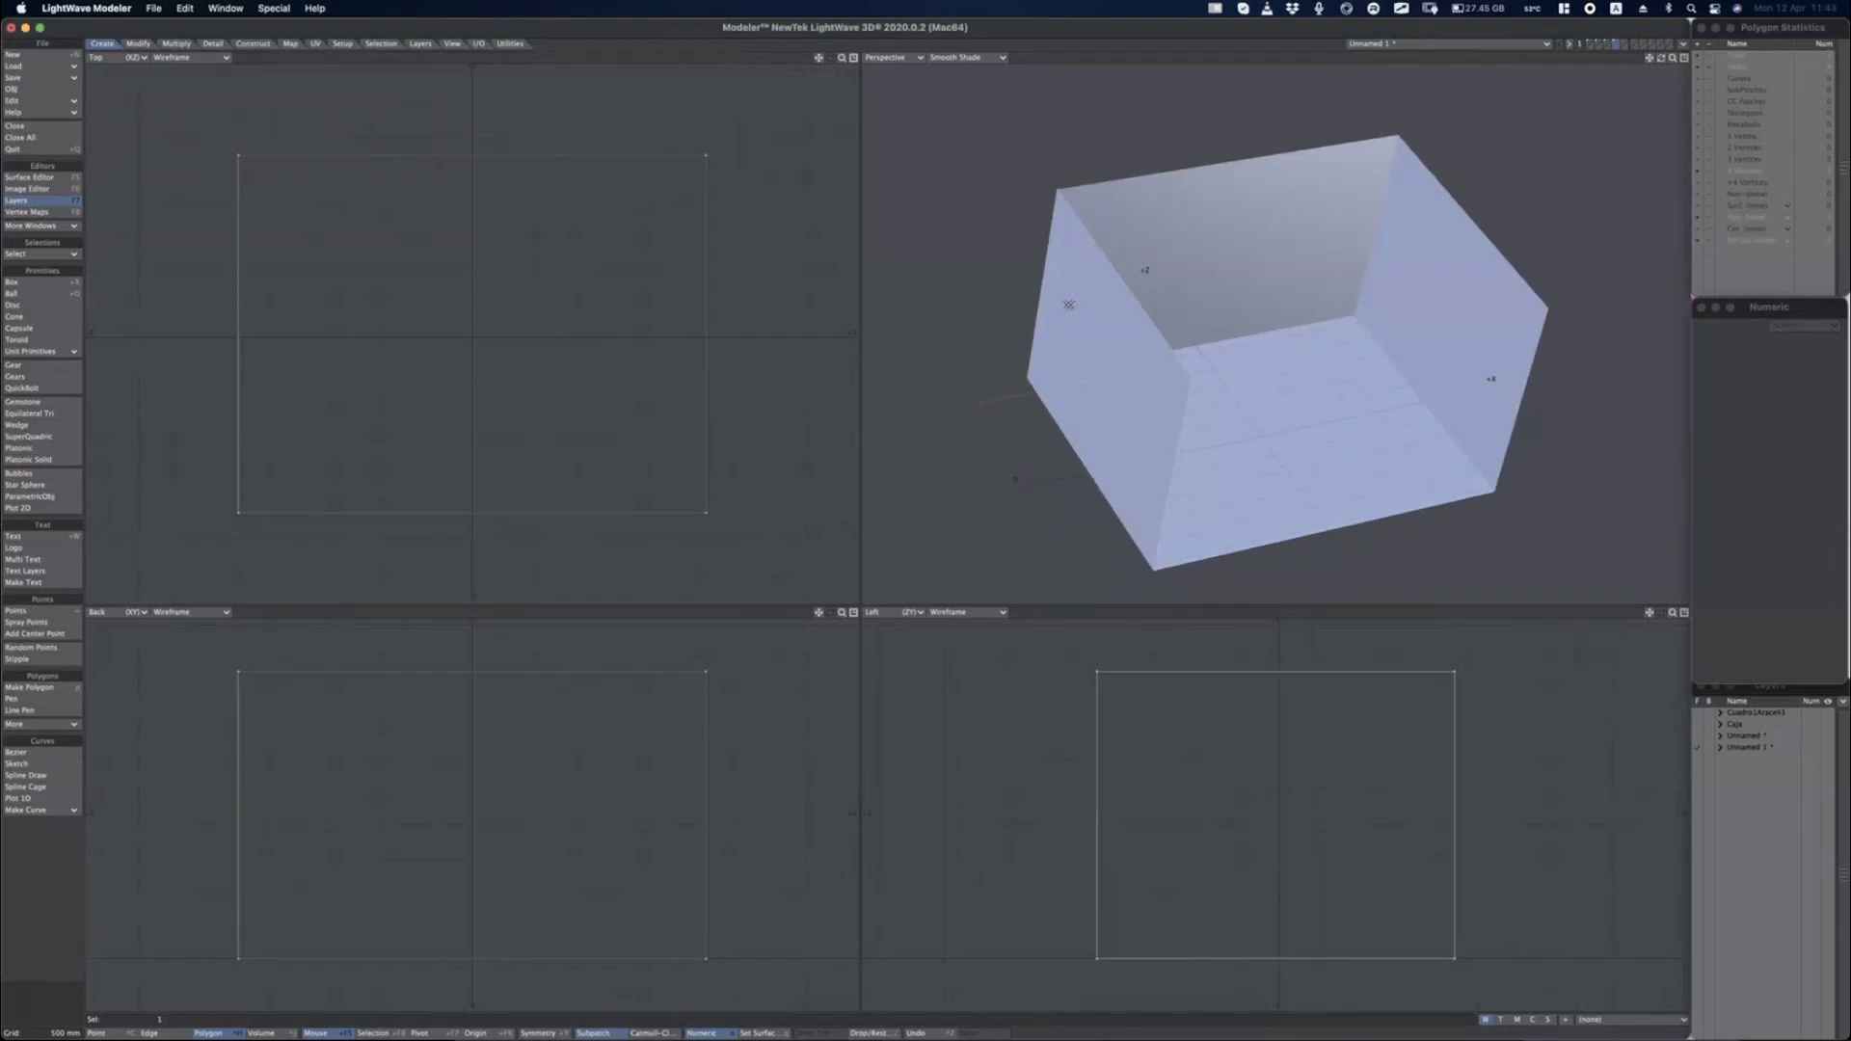
key(Delete)
click(1483, 278)
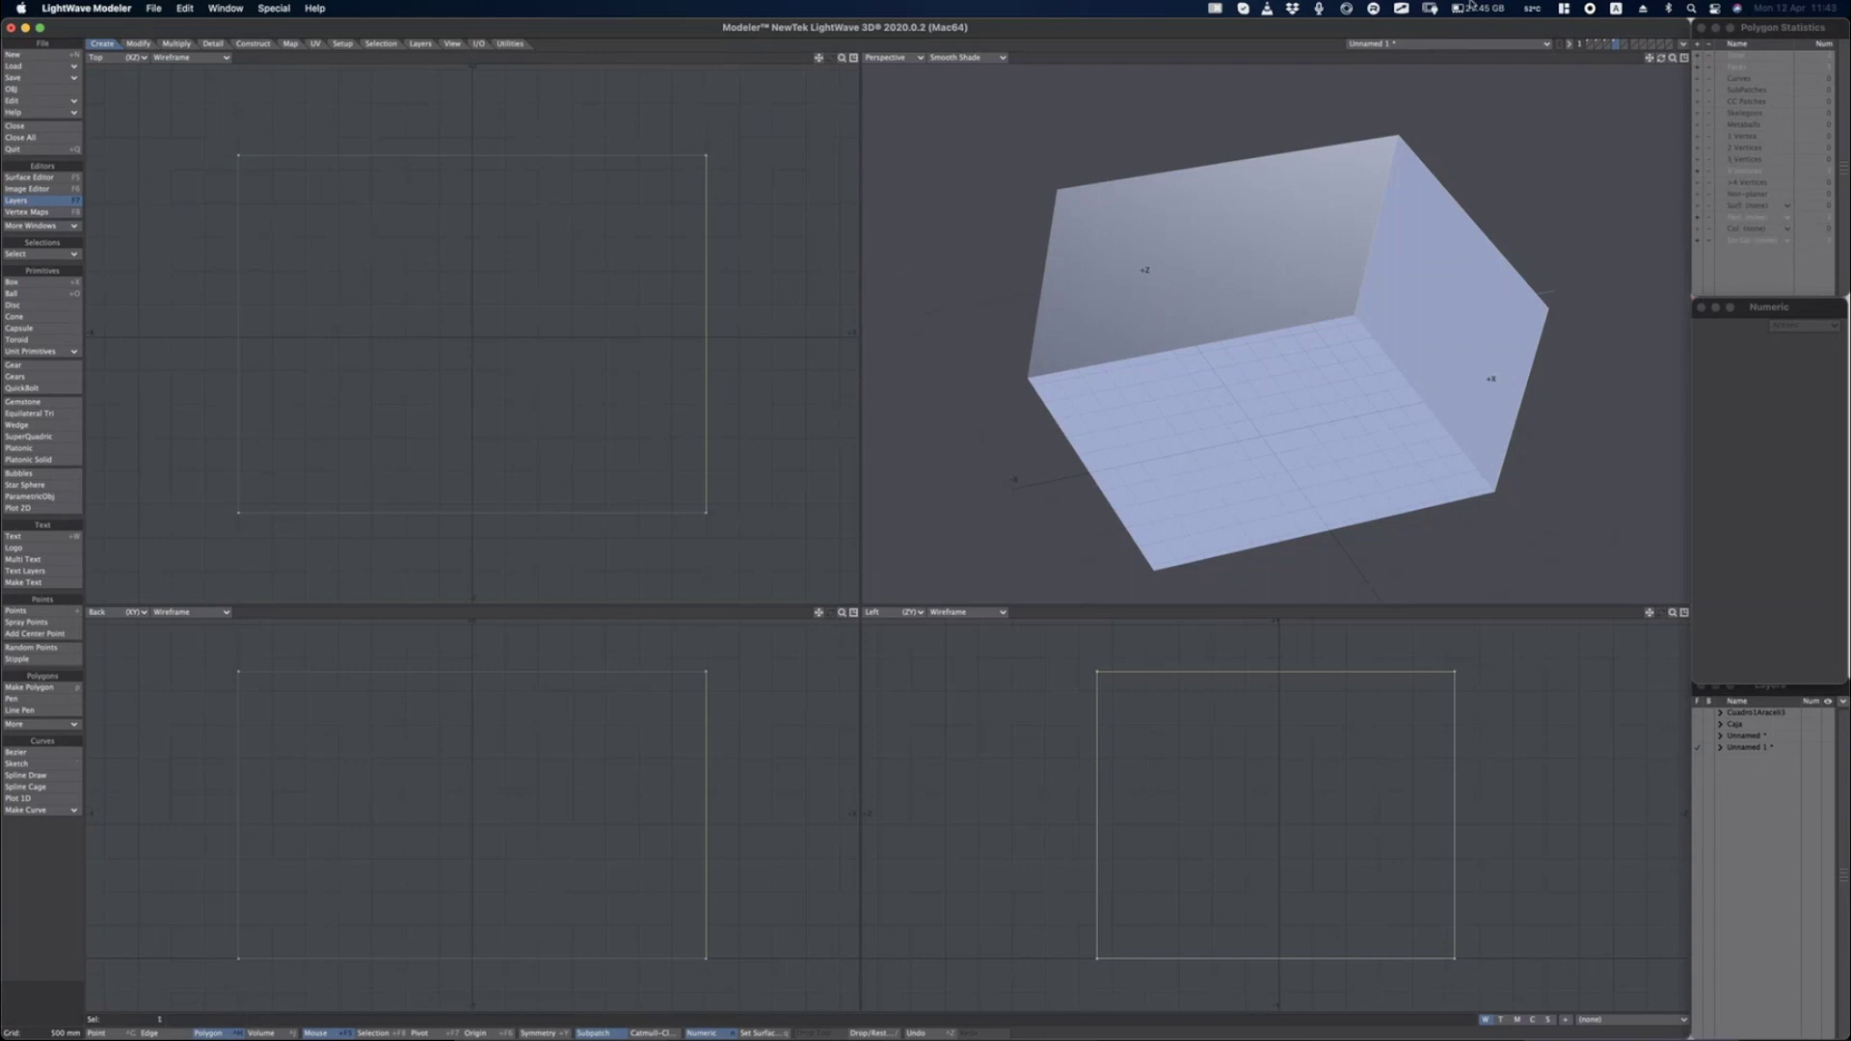
key(Delete)
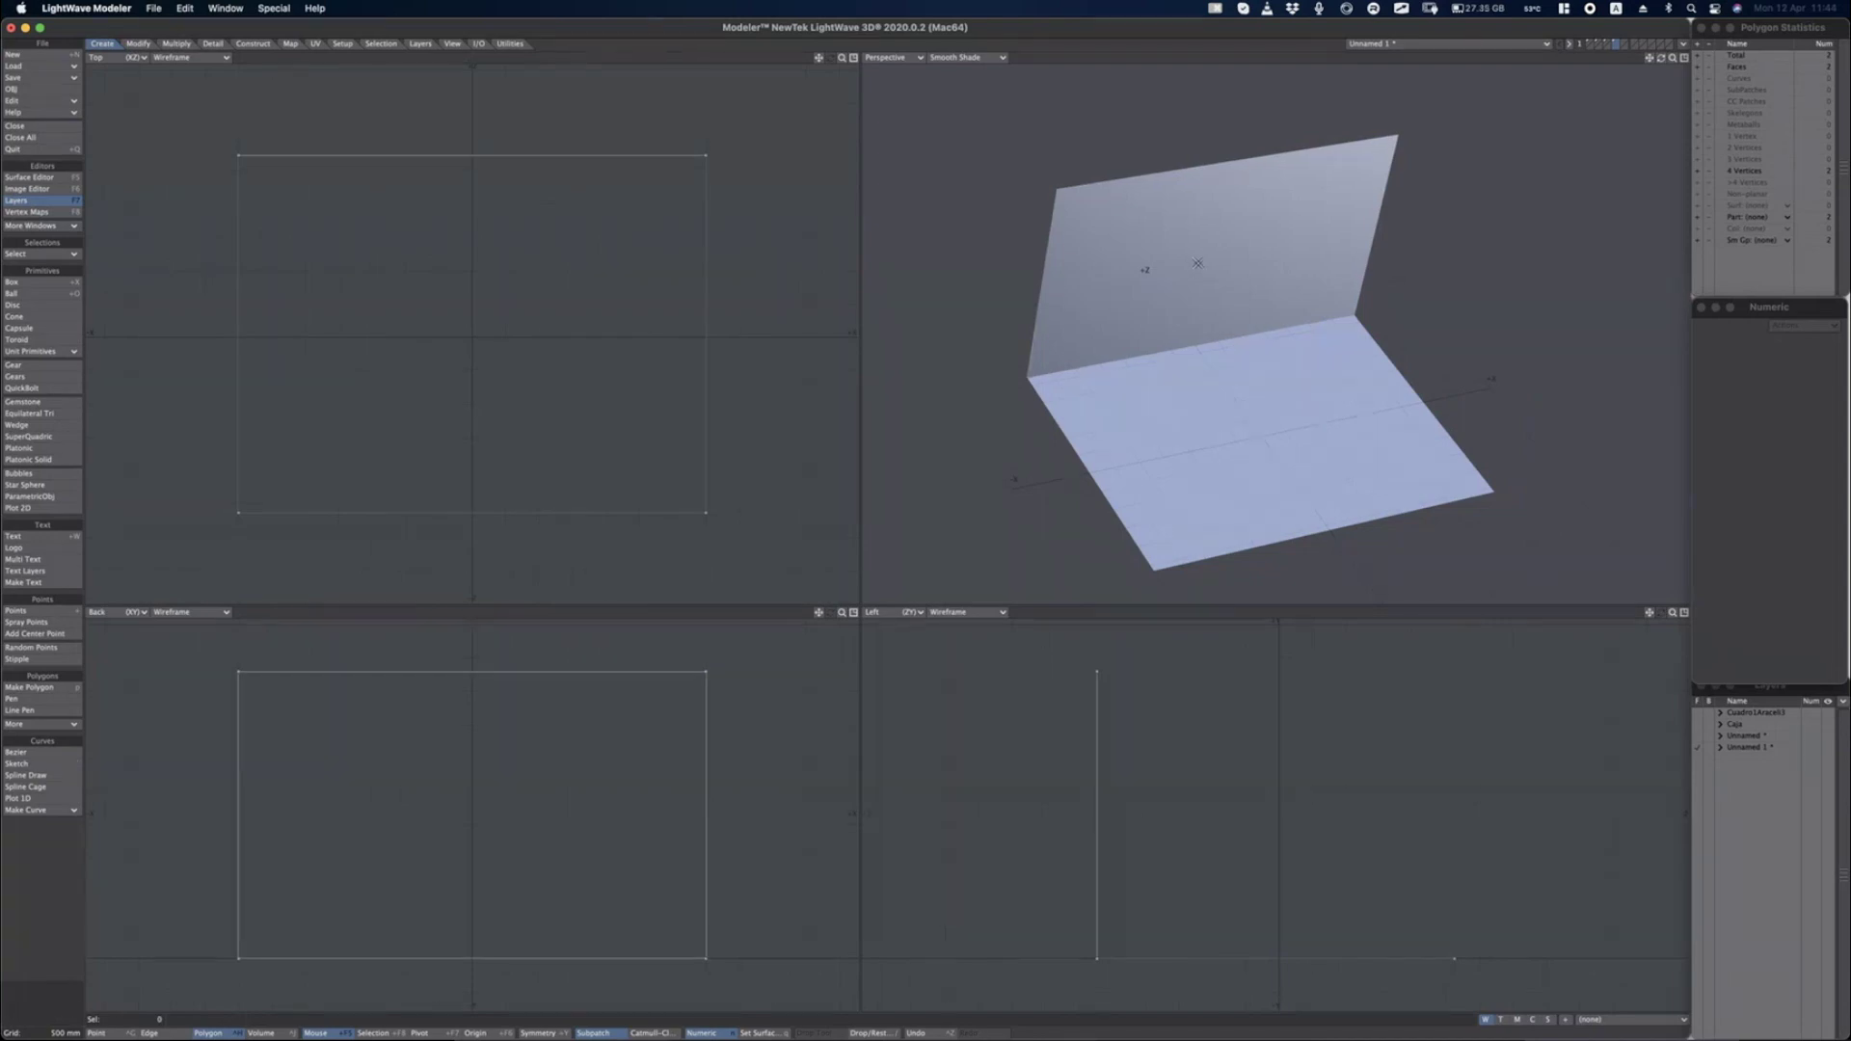
Move the back wall polygon about 550 mm in Y and -950 mm in Z, and circle the corner points shared with the floor.
click(1101, 687)
key(t)
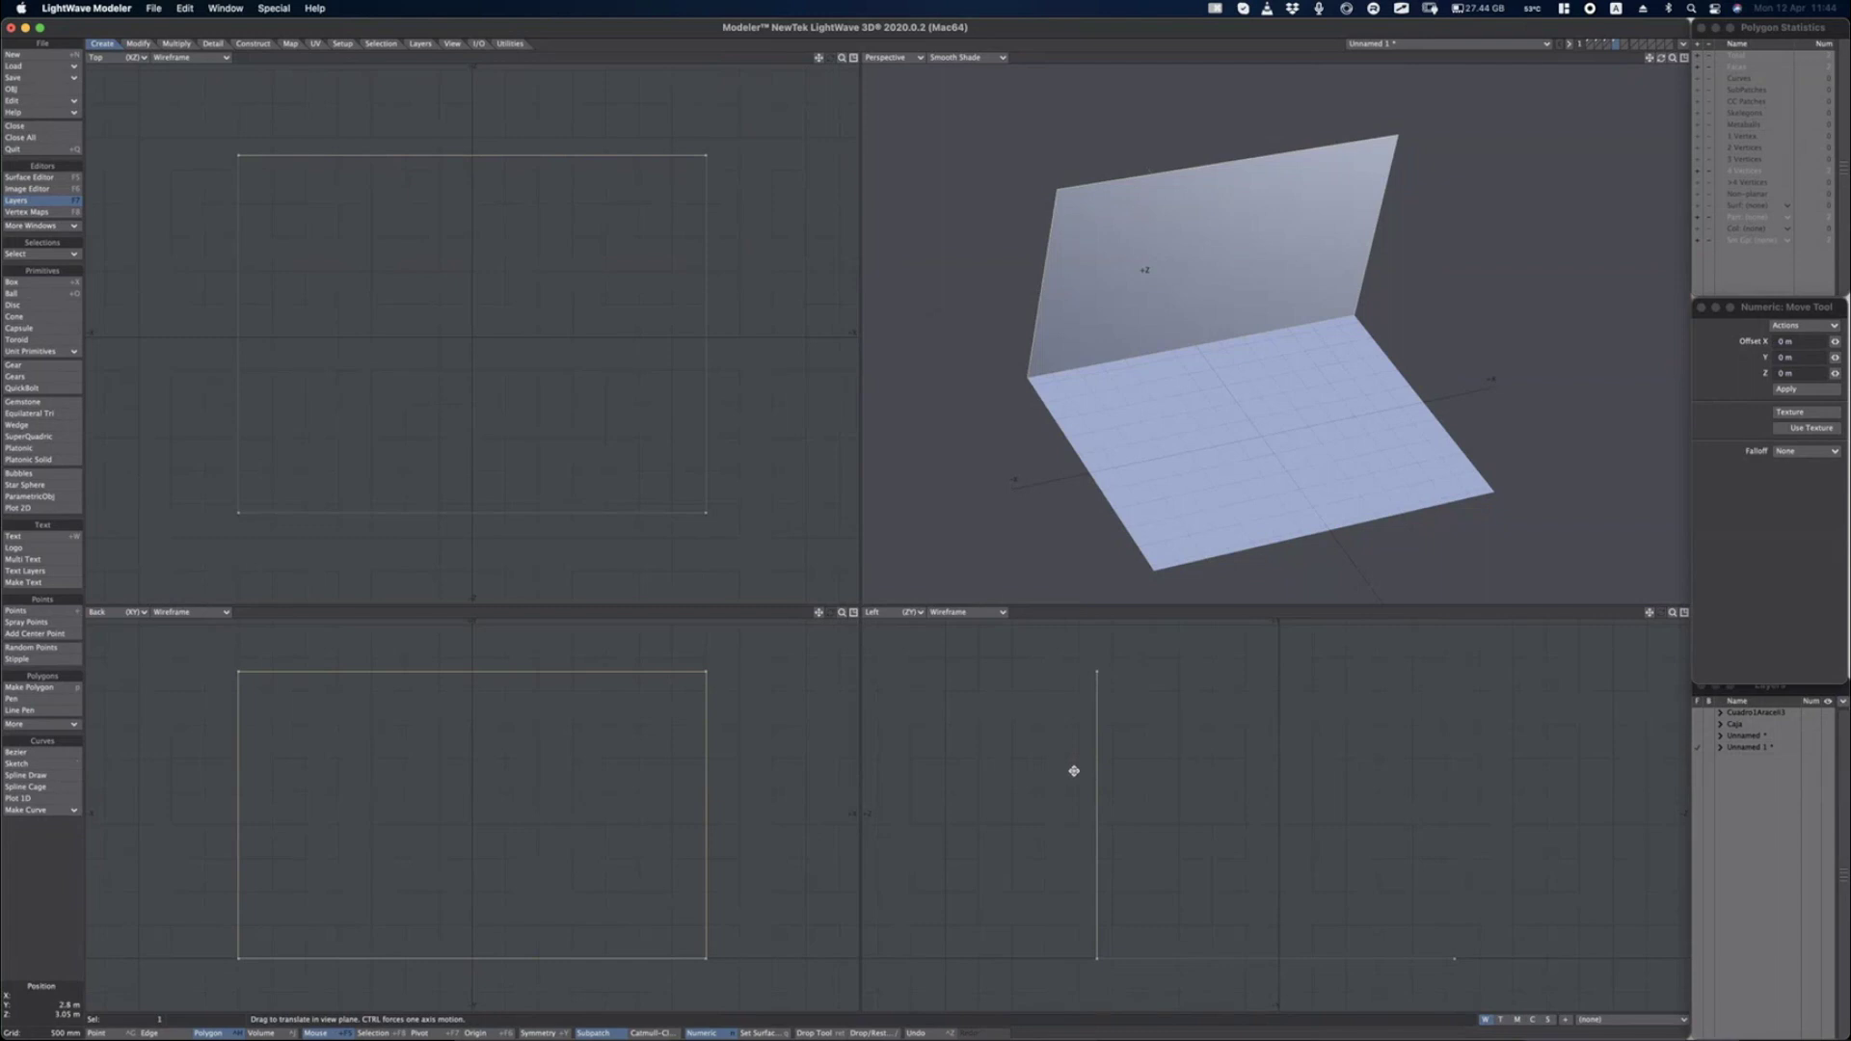
drag(1078, 771, 1142, 735)
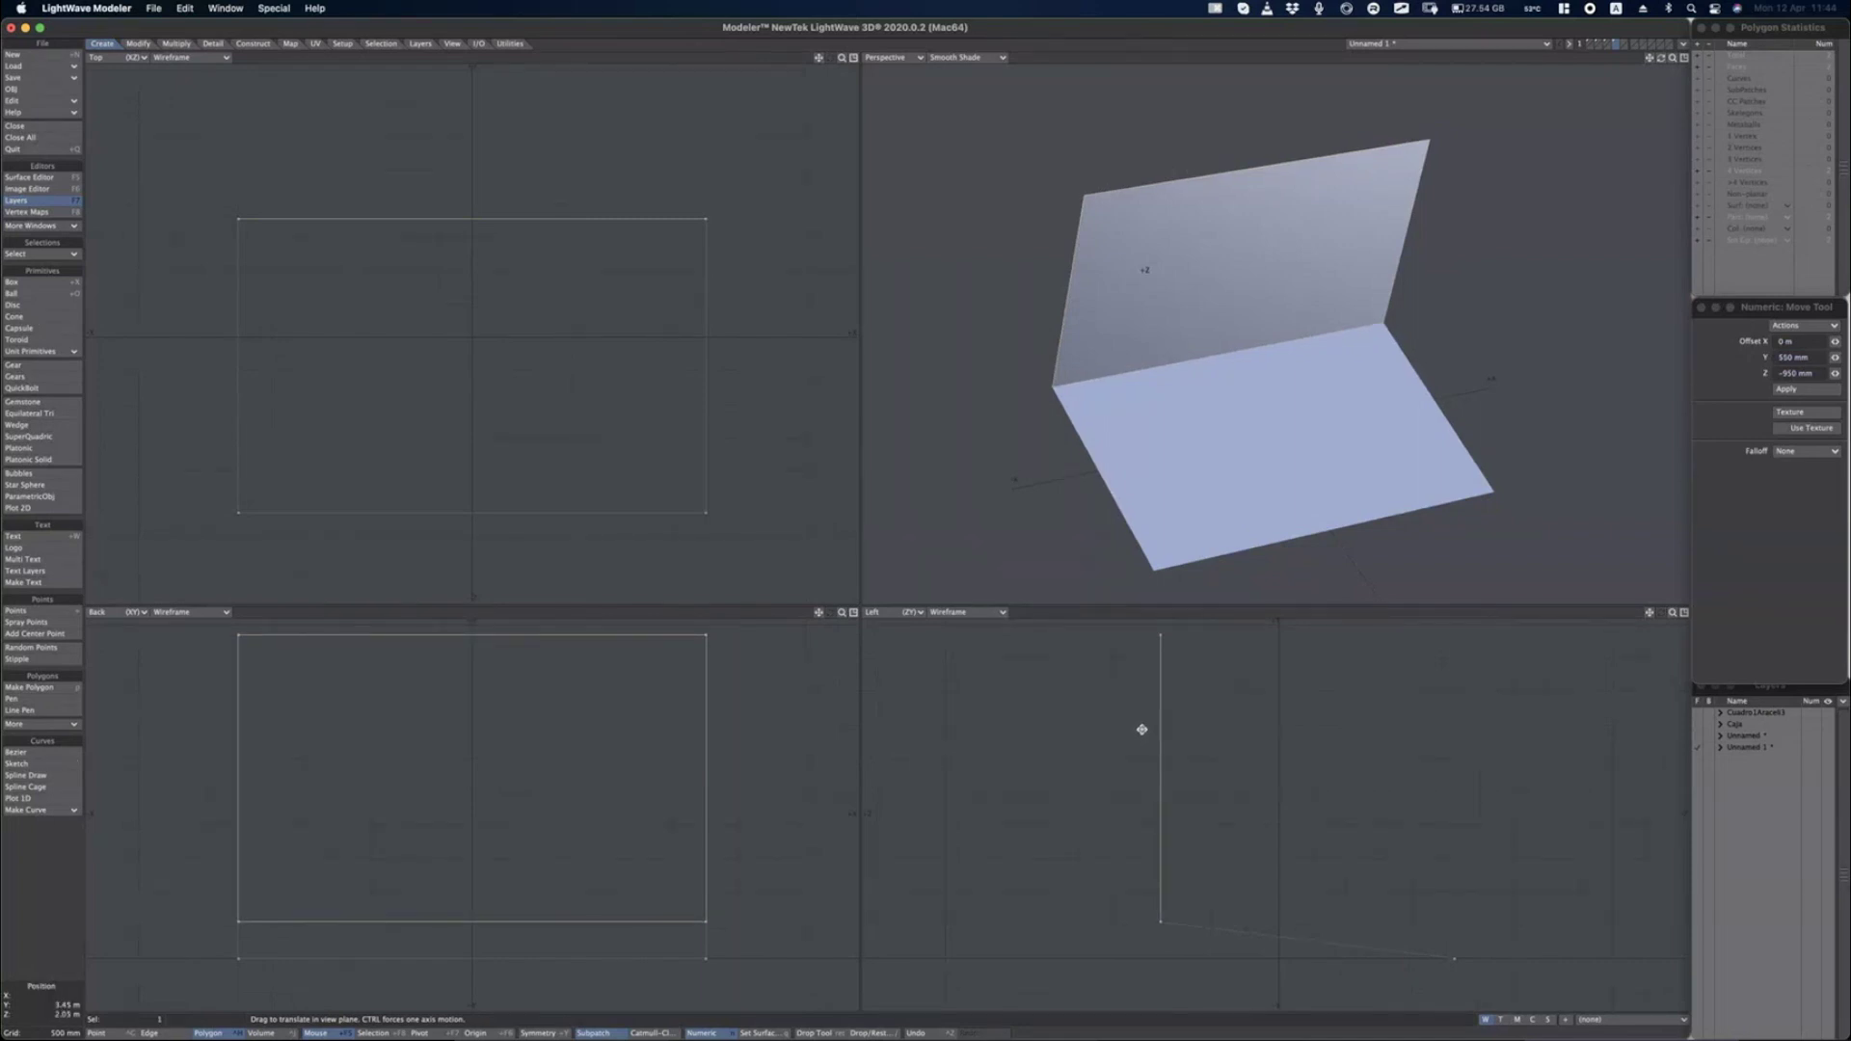
key(ctrl+Tab)
mouse_move(1058, 370)
mouse_down()
mouse_move(1070, 394)
mouse_move(1059, 367)
mouse_up()
drag(1383, 316, 1047, 396)
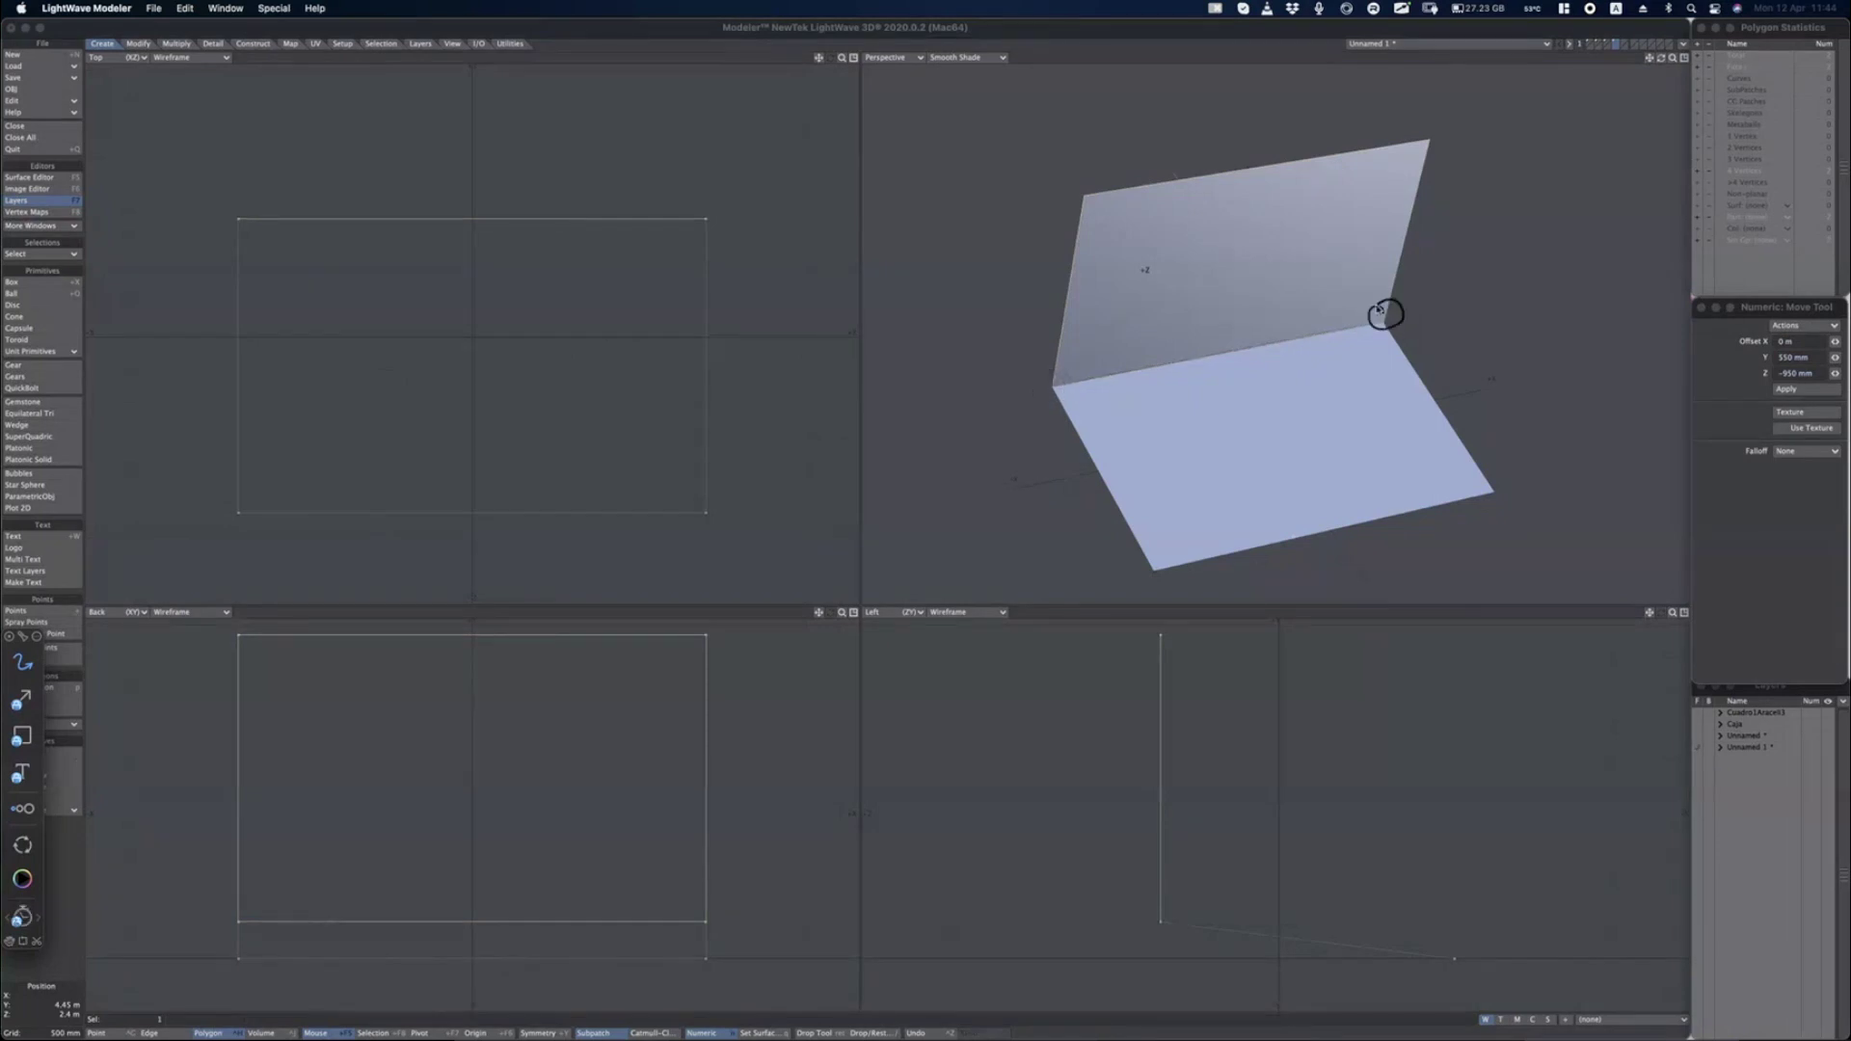
drag(1381, 310, 1372, 323)
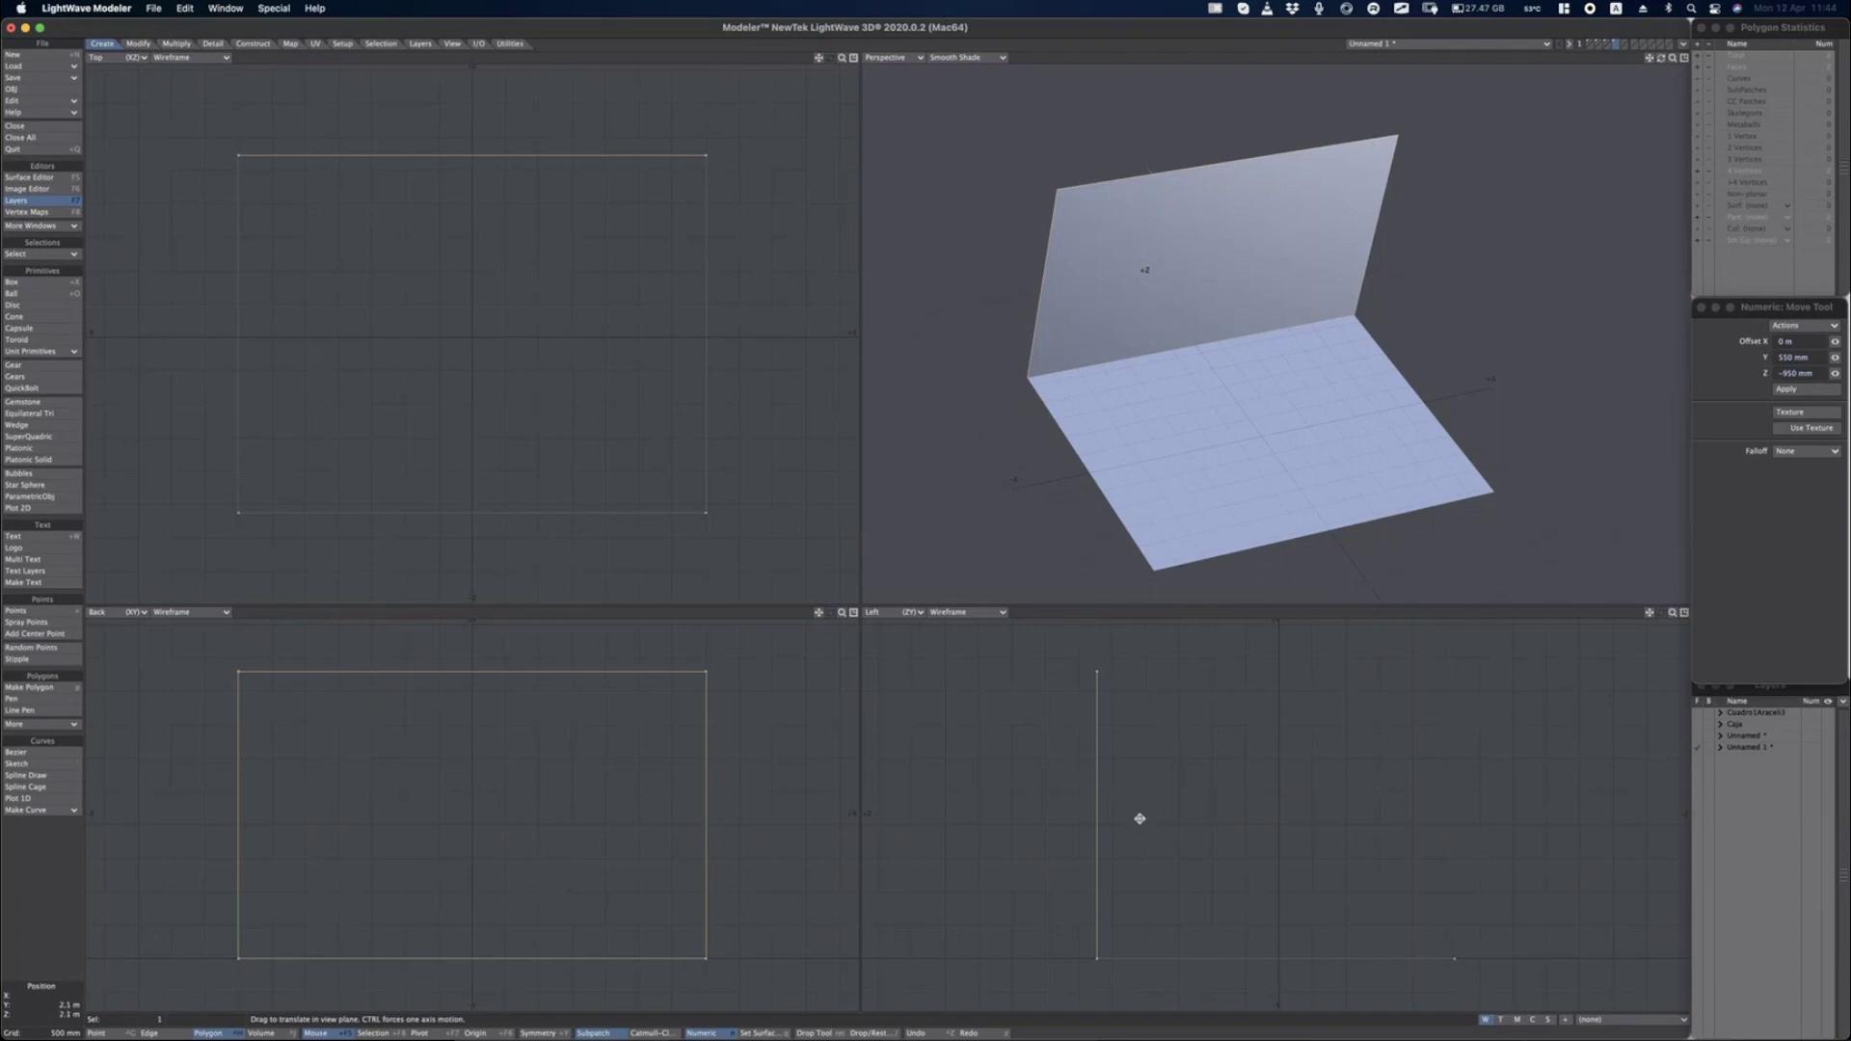
Cut the back wall polygon and paste it back in place to detach it from the floor's points.
key(Delete)
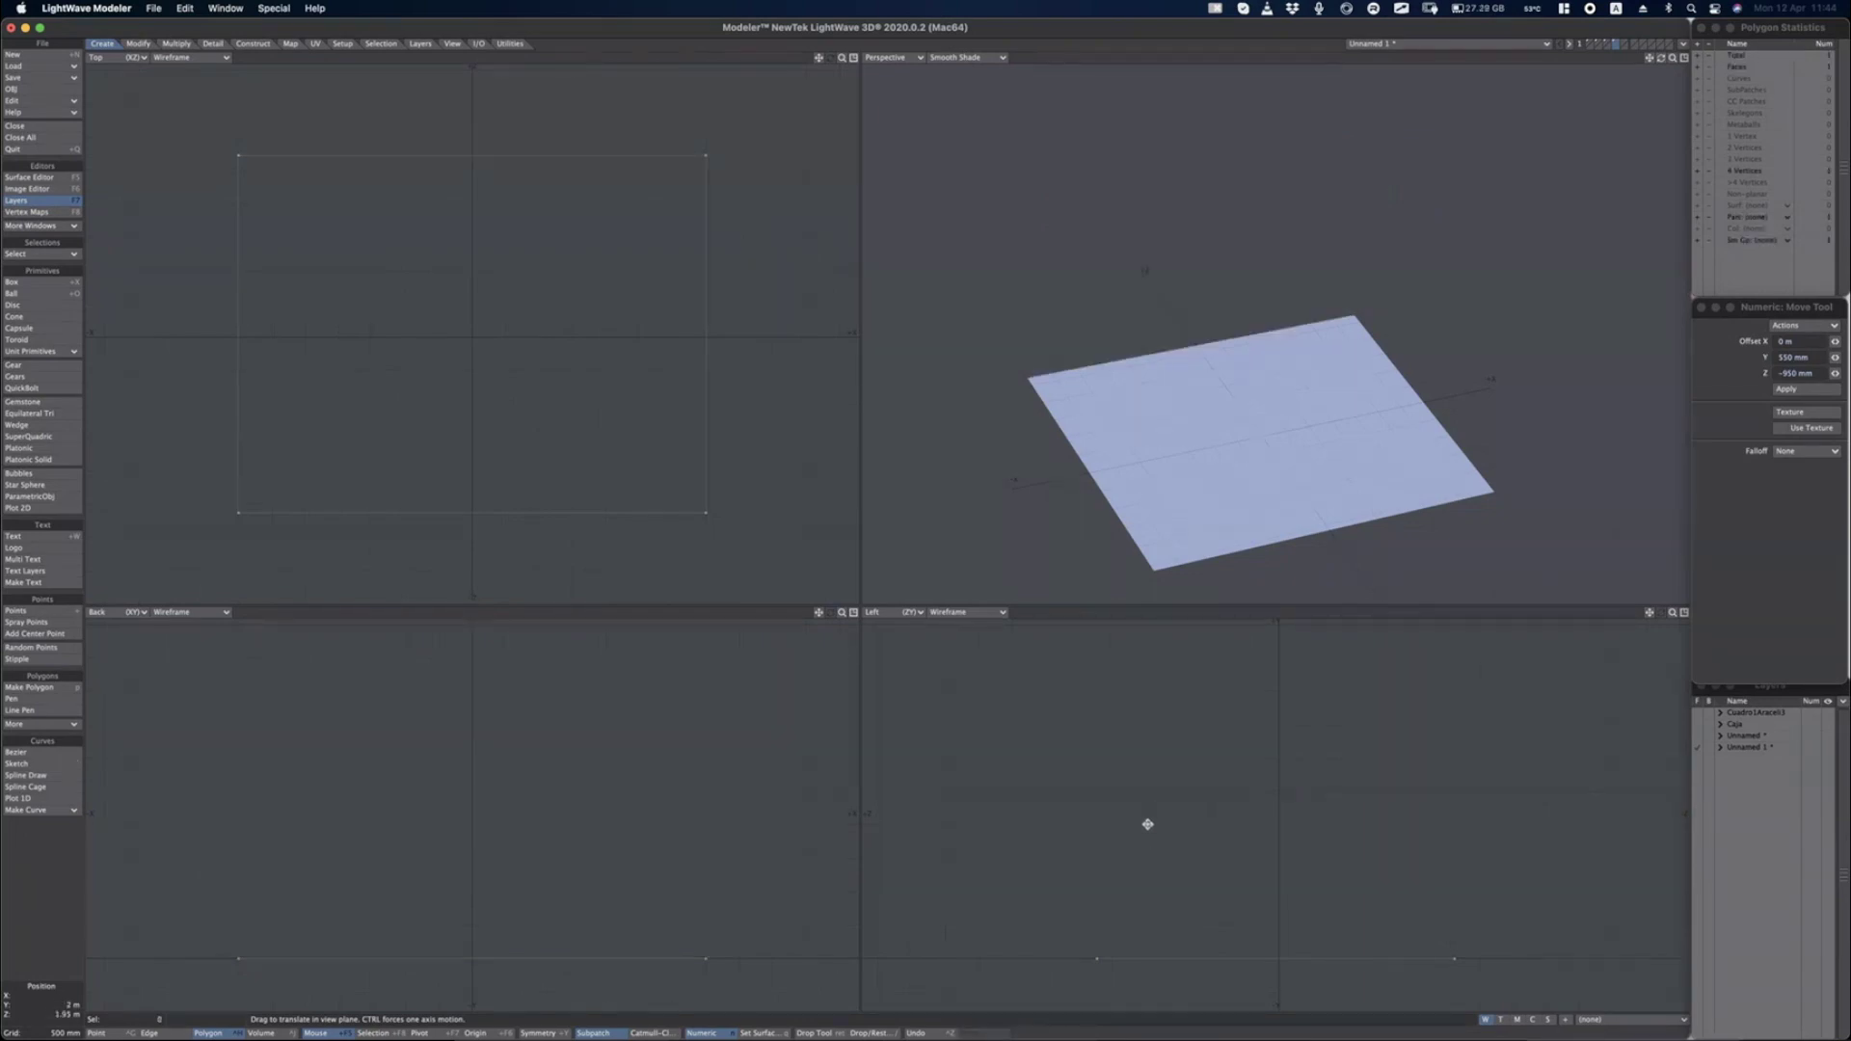
key(ctrl+z)
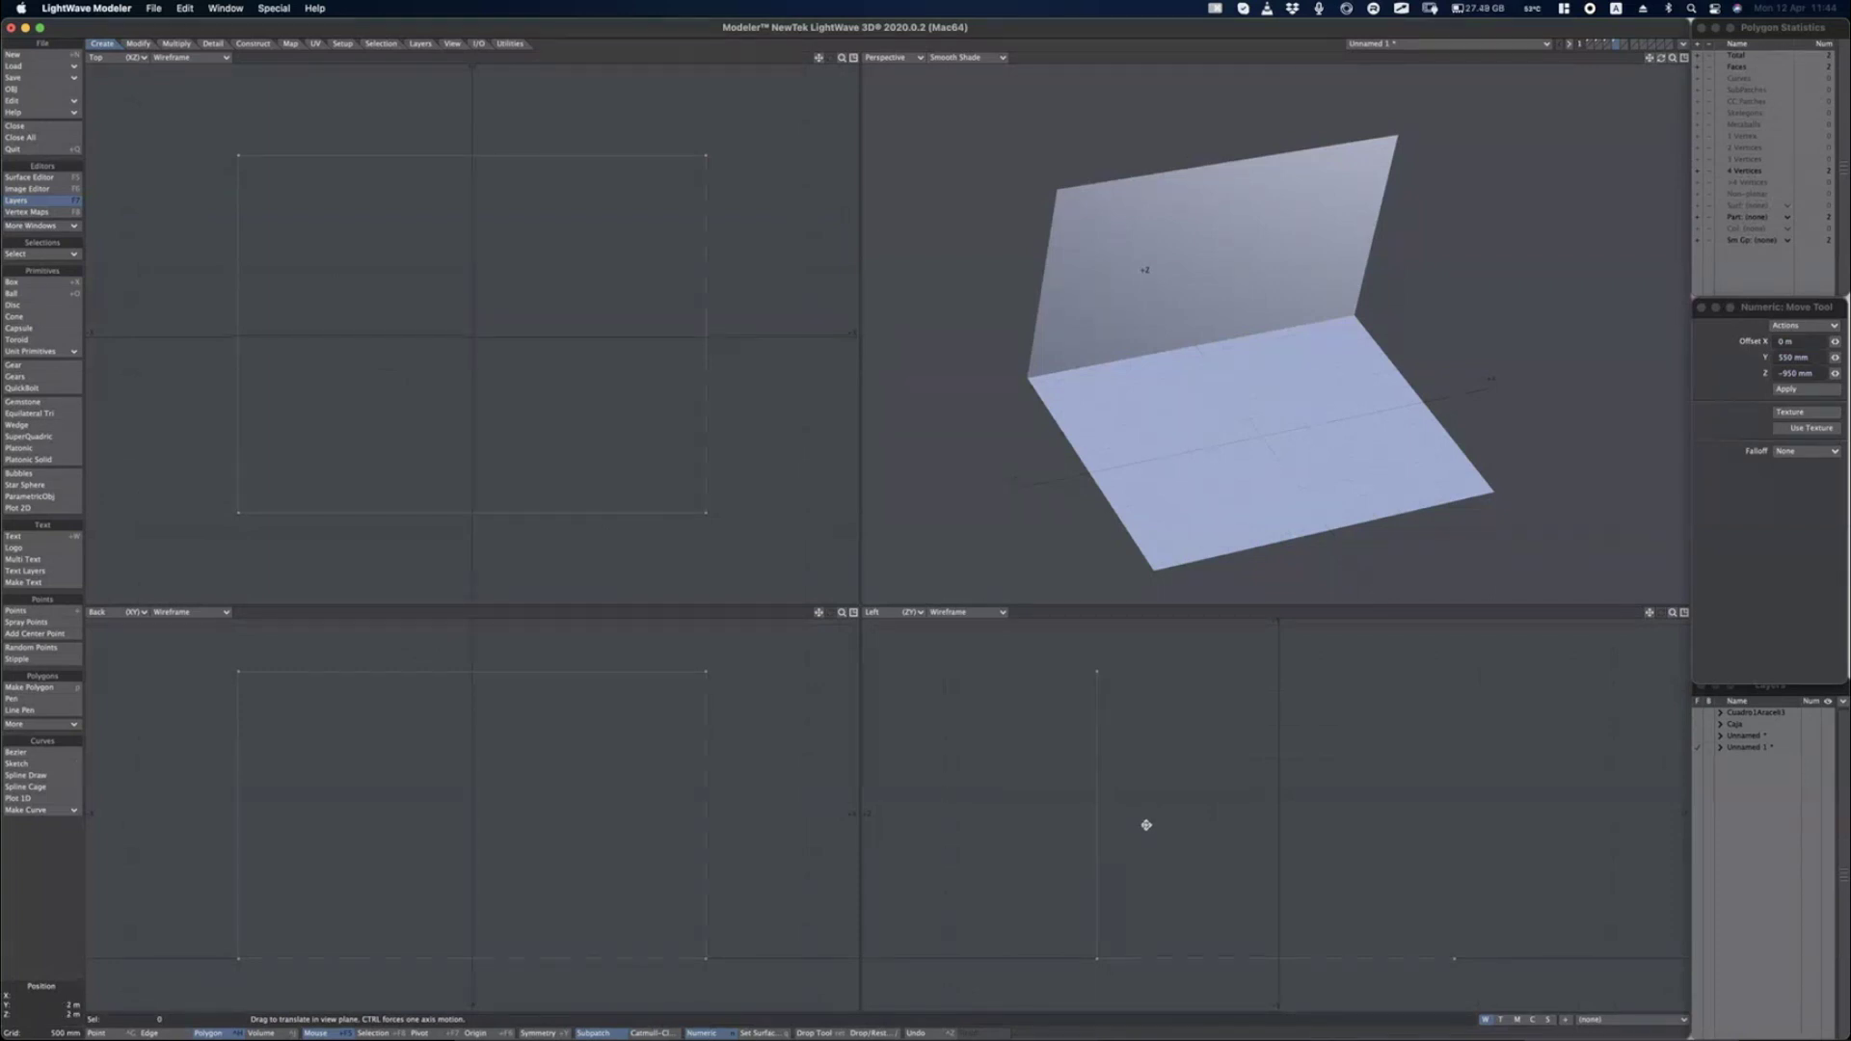
key(space)
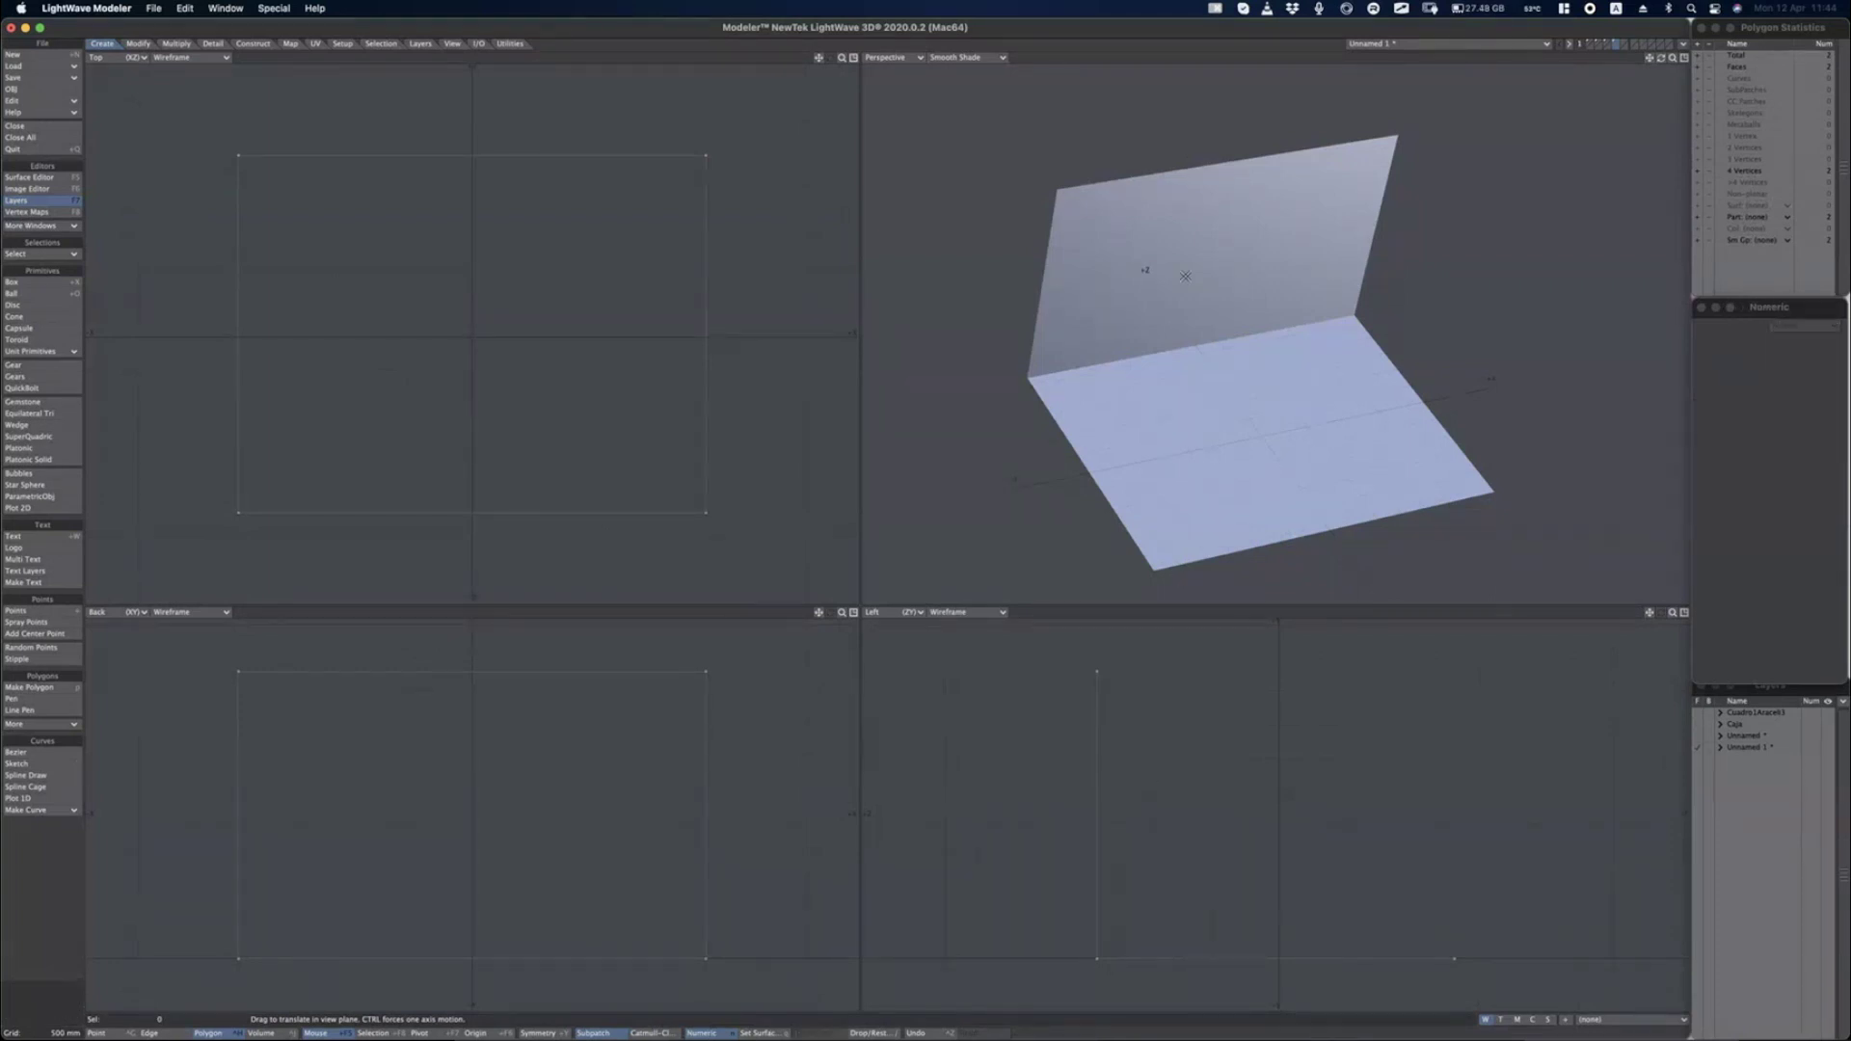
Move the detached back wall polygon about 100 mm in Y and 900 mm in Z, away from the floor.
click(1185, 283)
key(t)
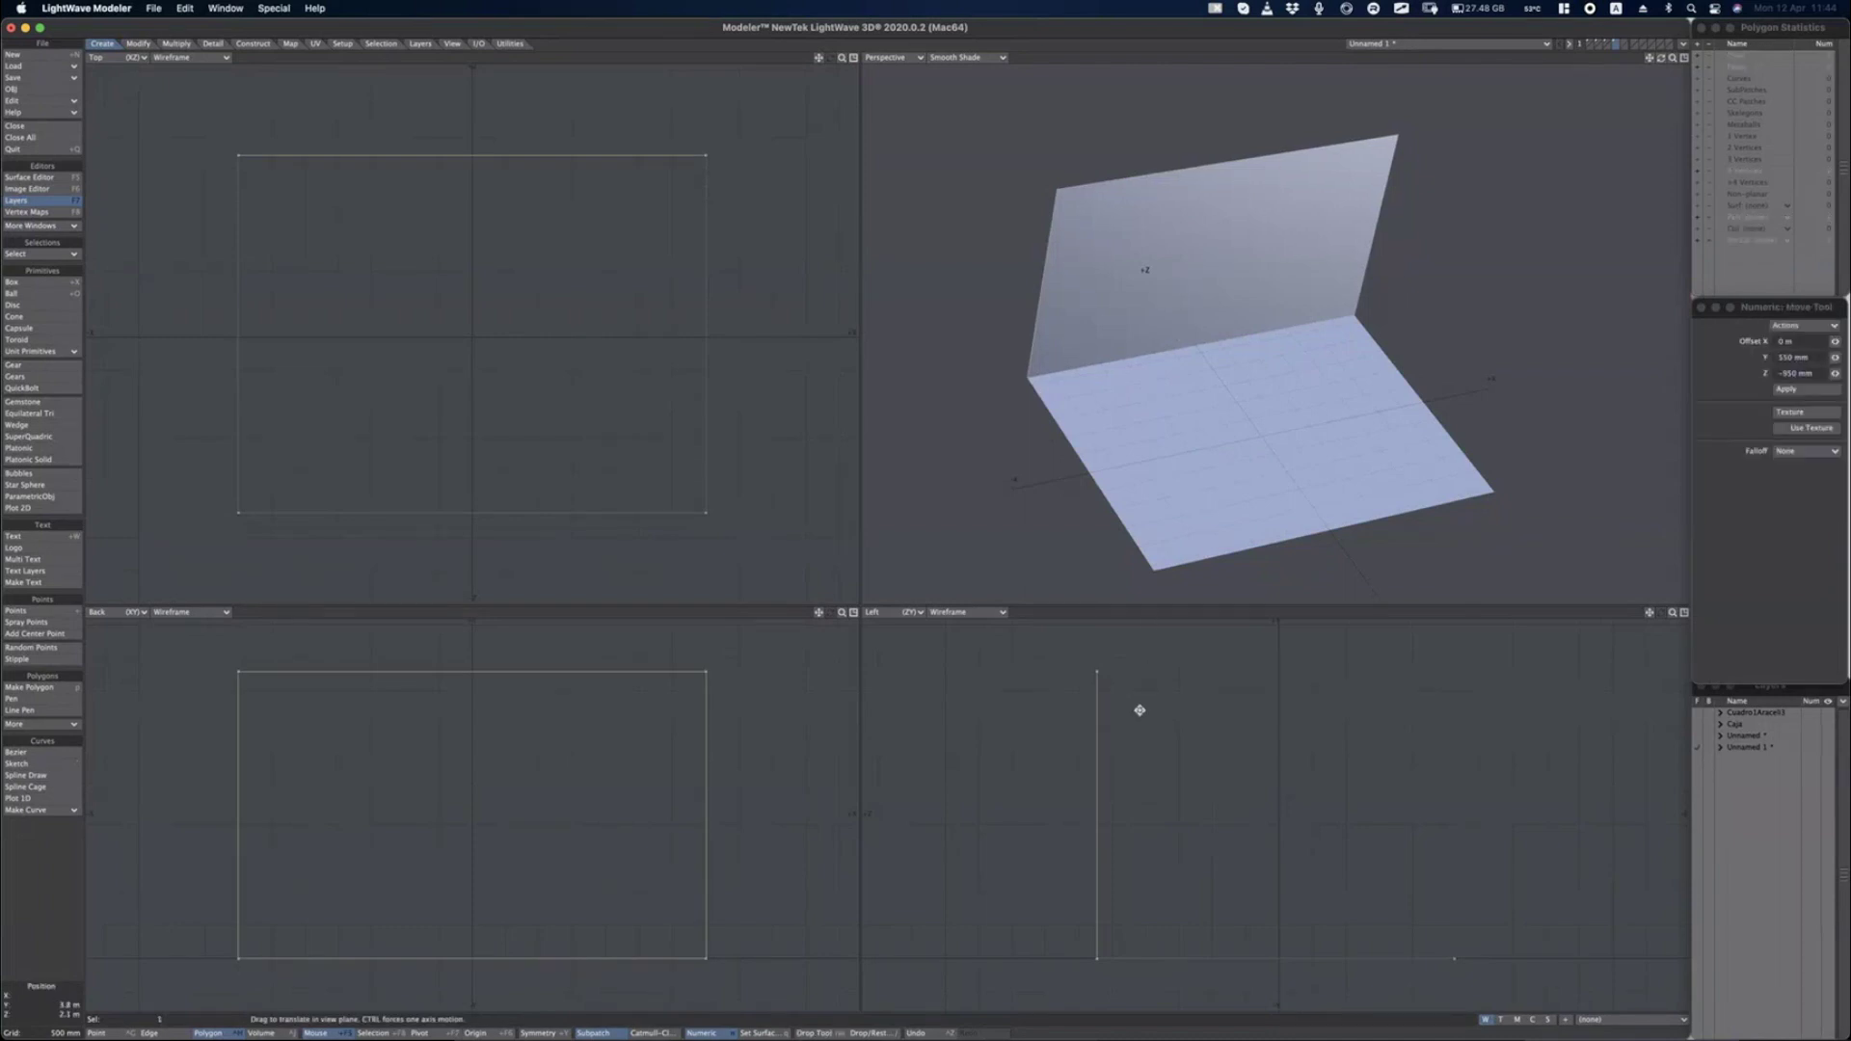
drag(1141, 706, 1085, 712)
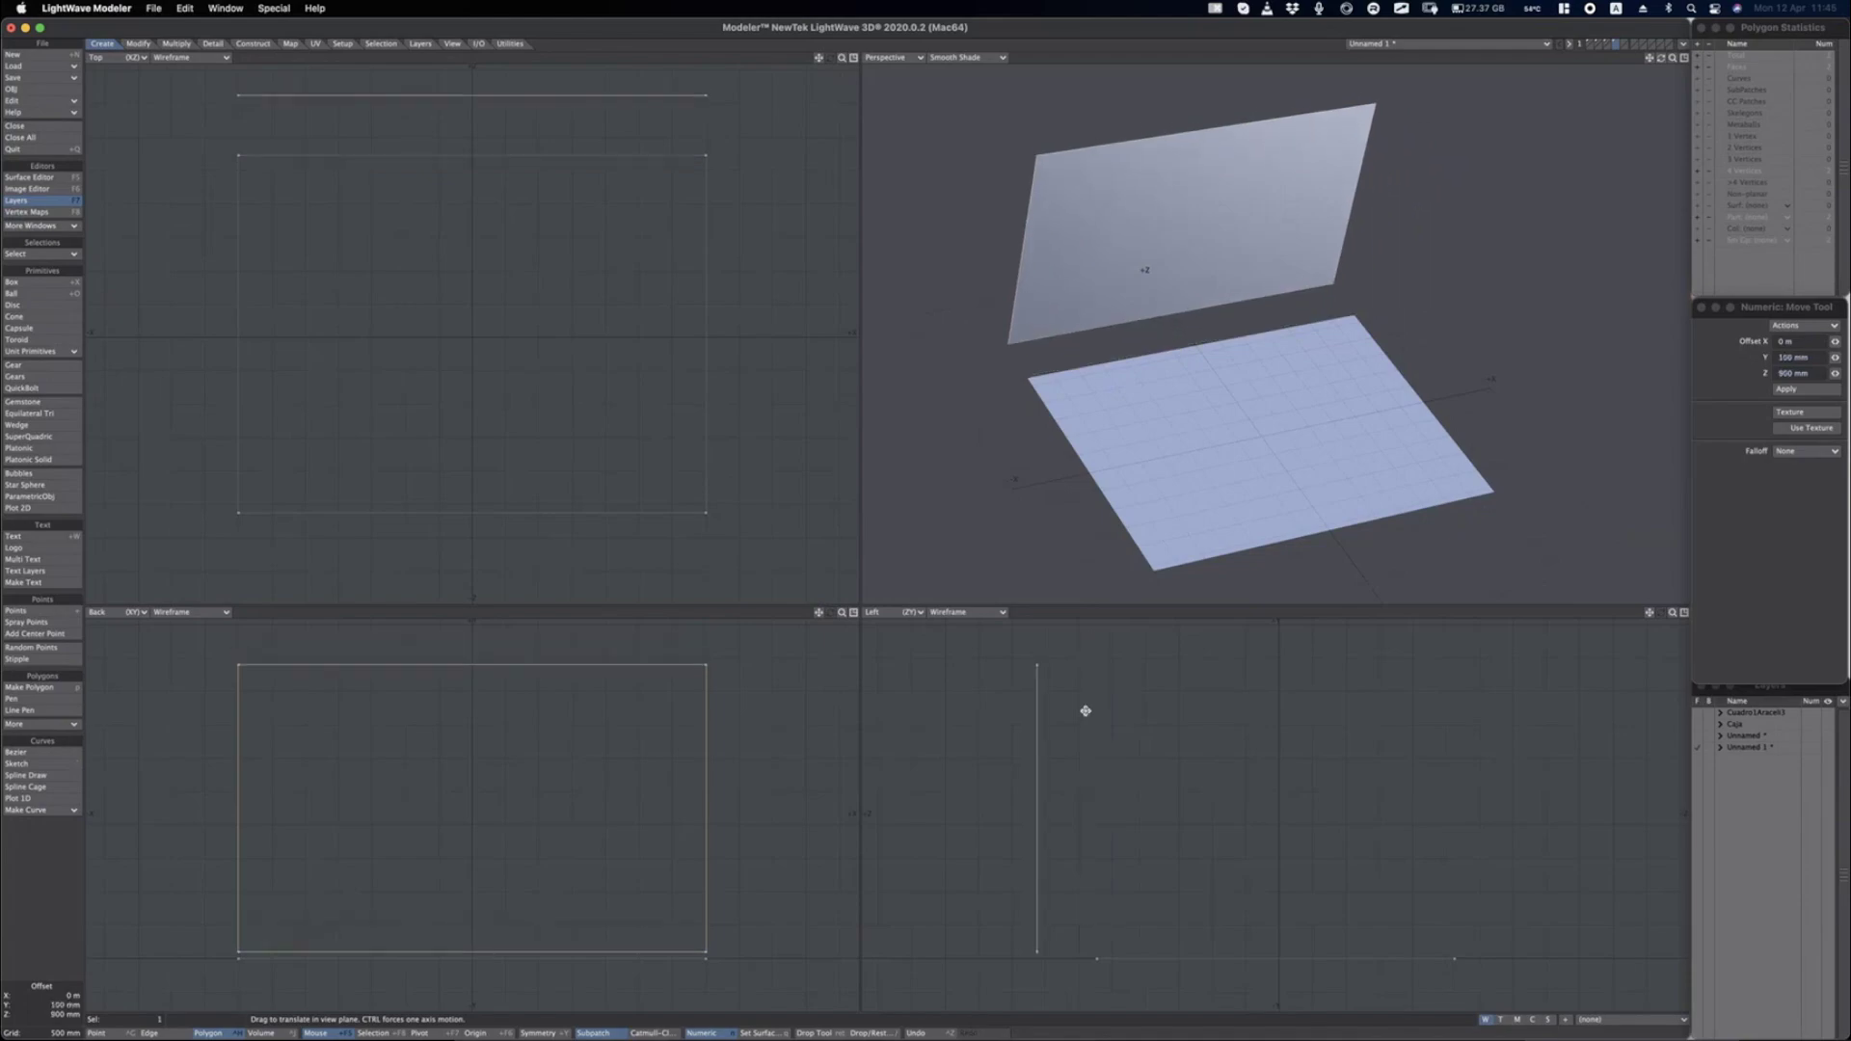
Review the Keynote slide "Polígonos unidos o juntos" at a larger zoom, then return to LightWave Modeler.
key(super+Tab)
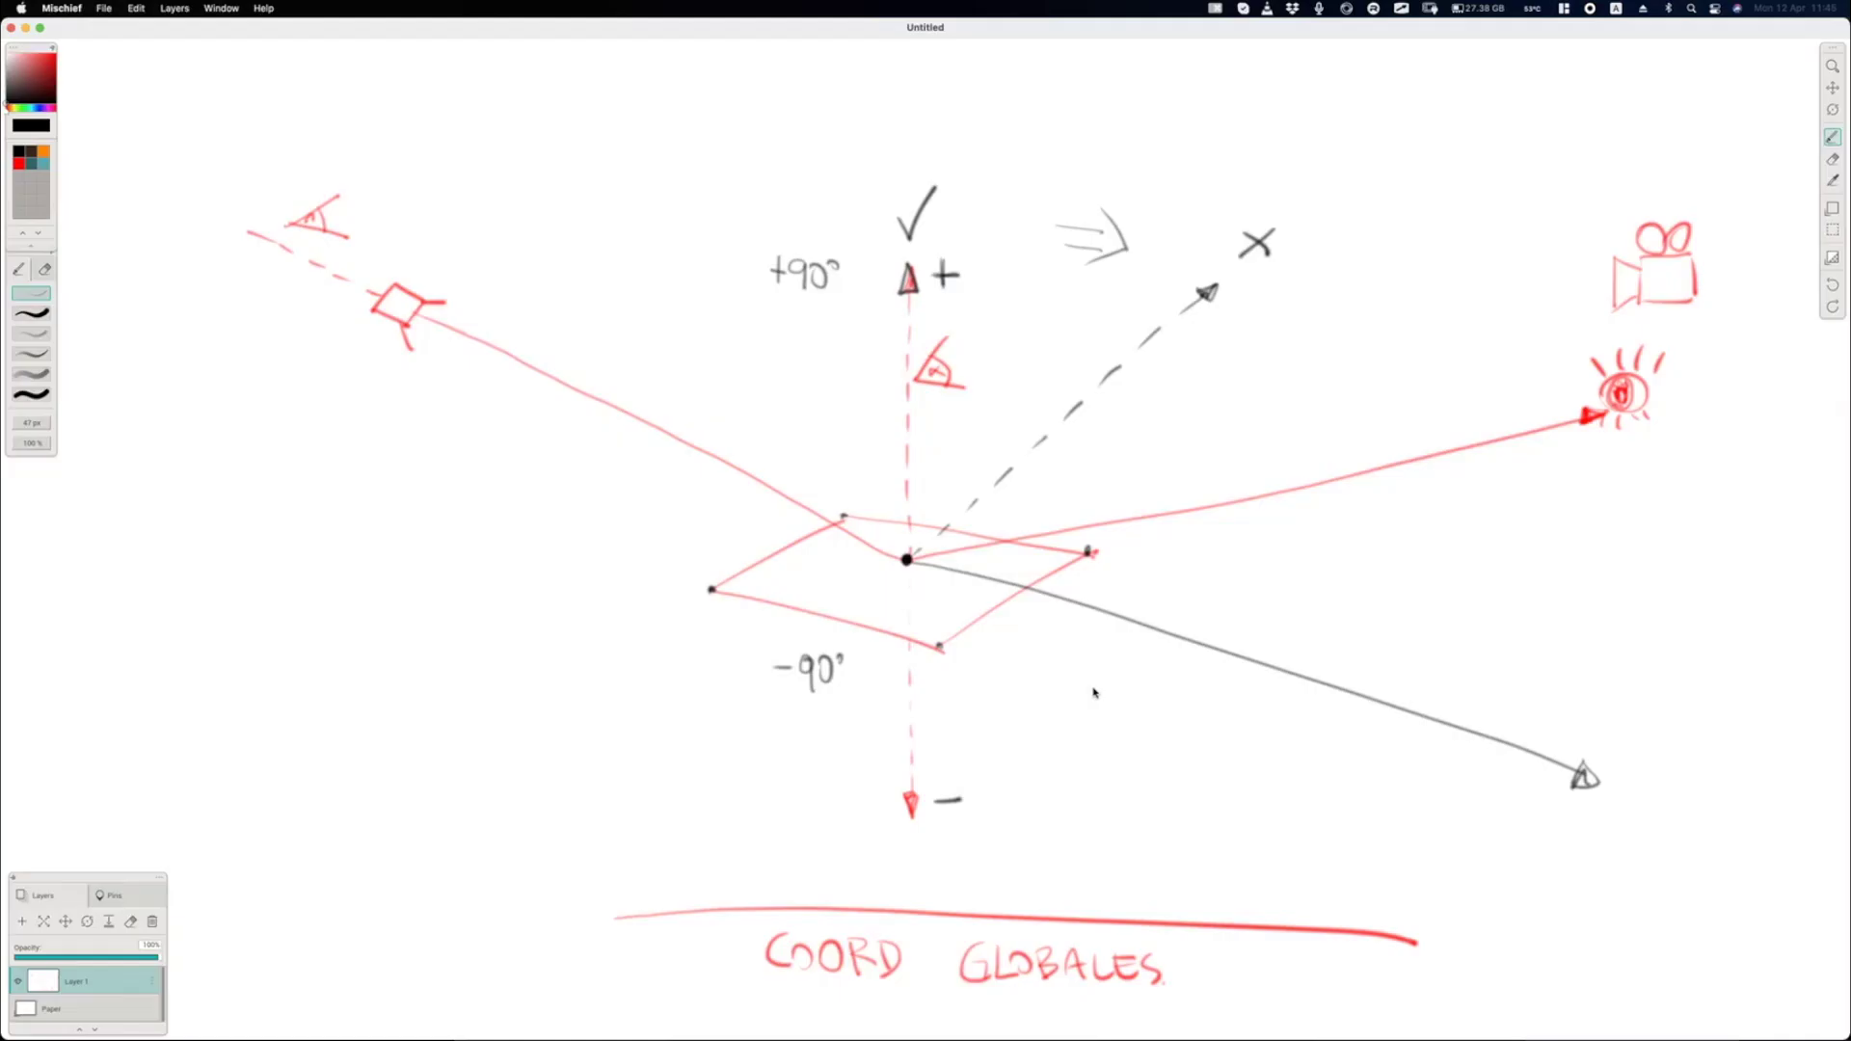
key(super+Tab)
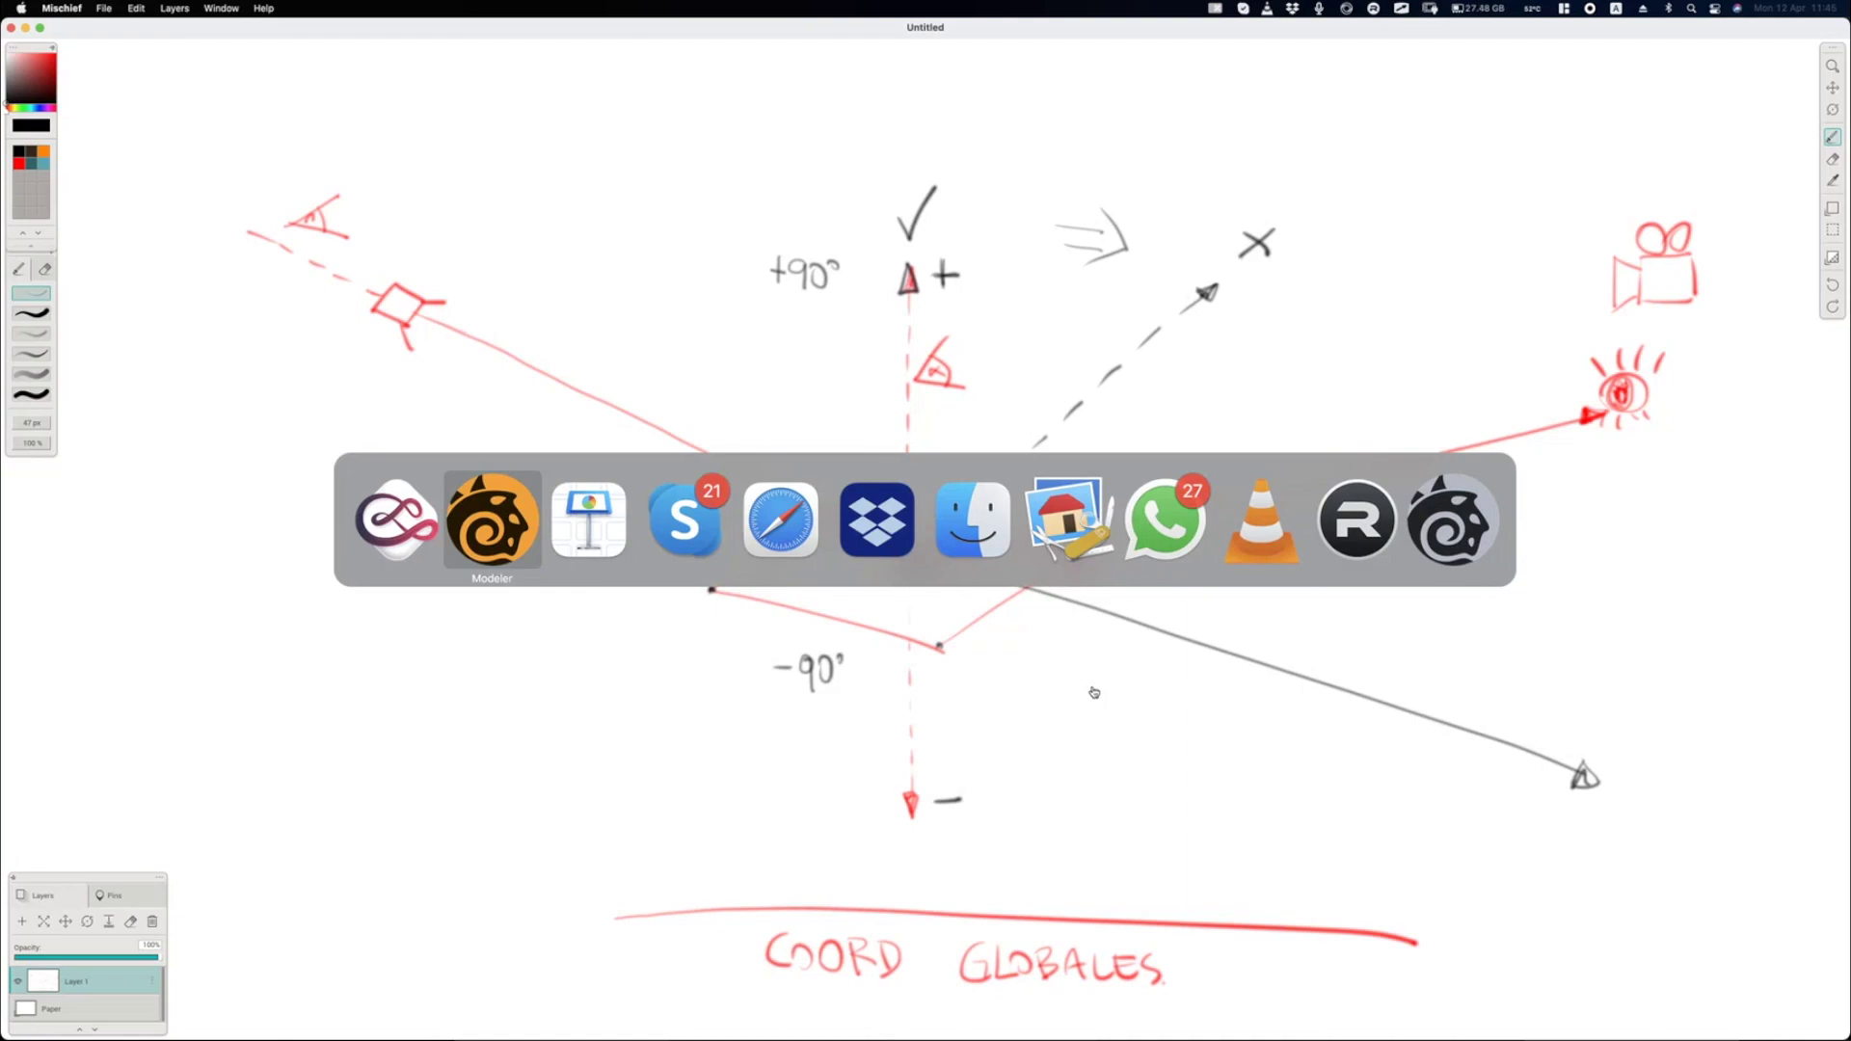
key(super+Tab)
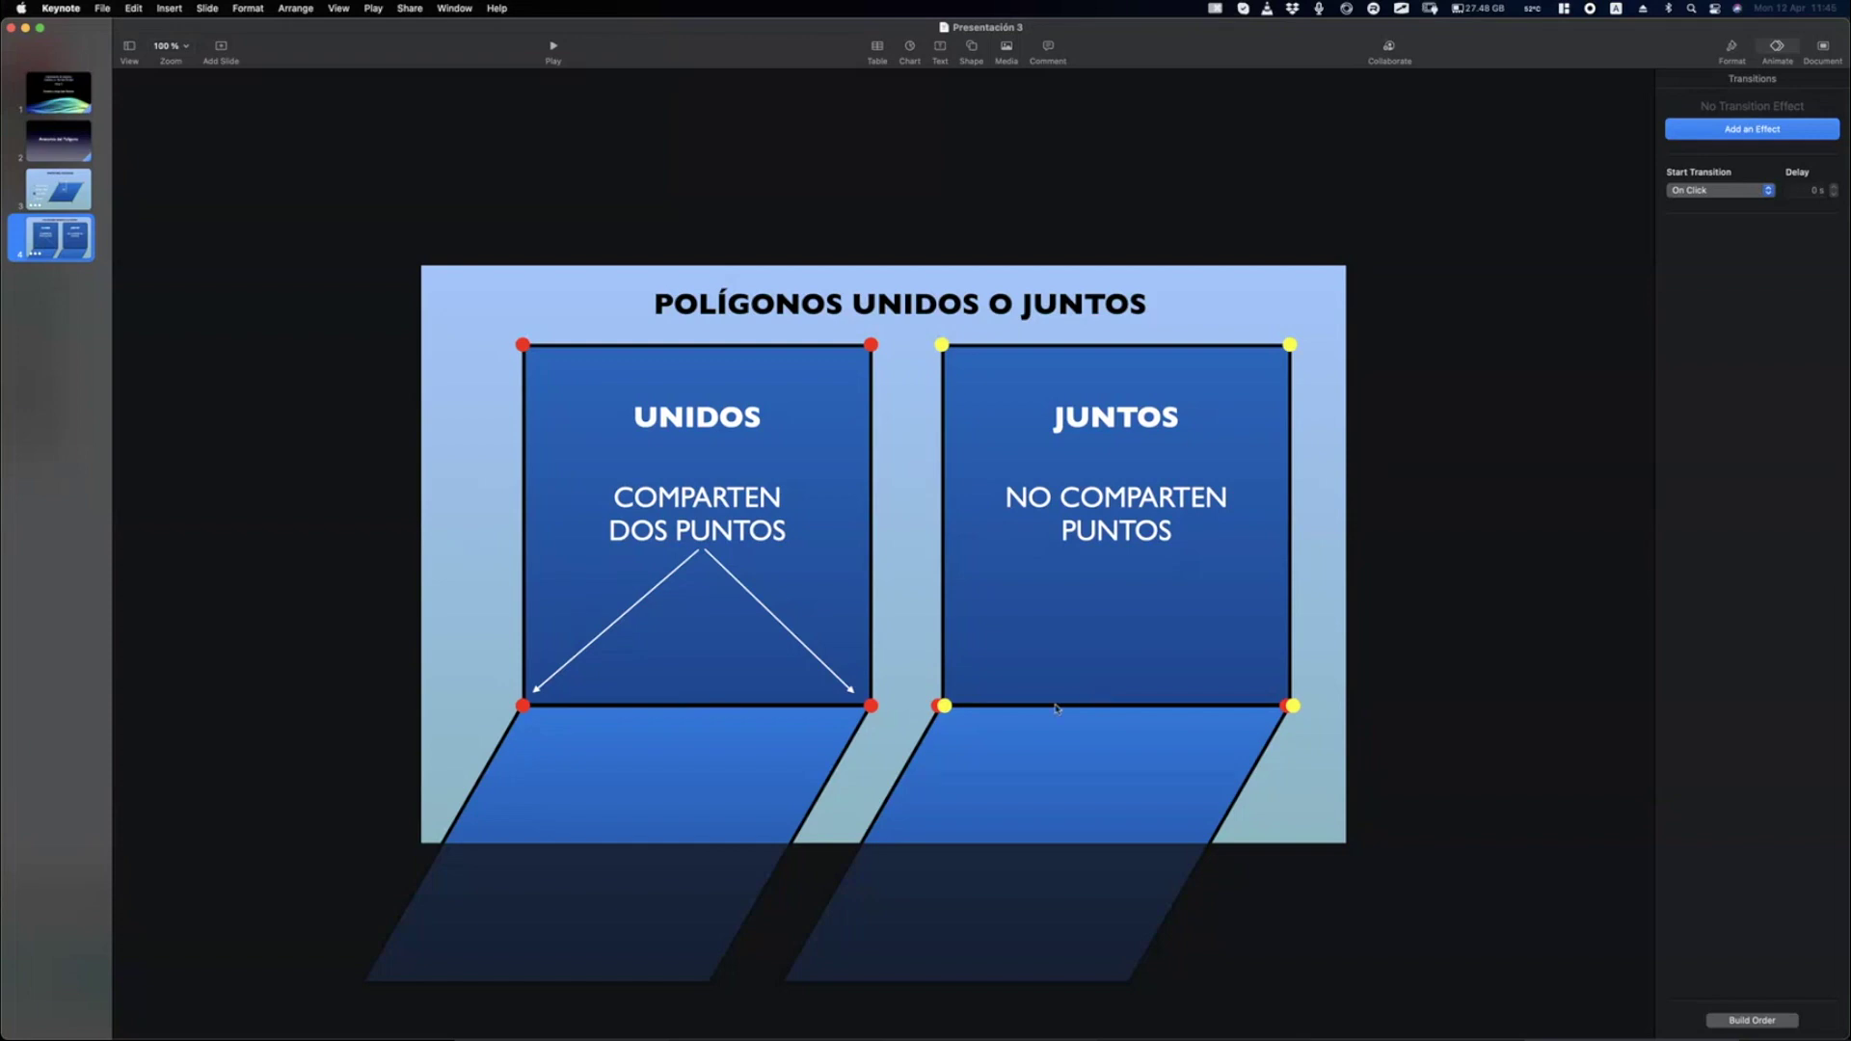
ctrl+scroll(975, 584, up, 5)
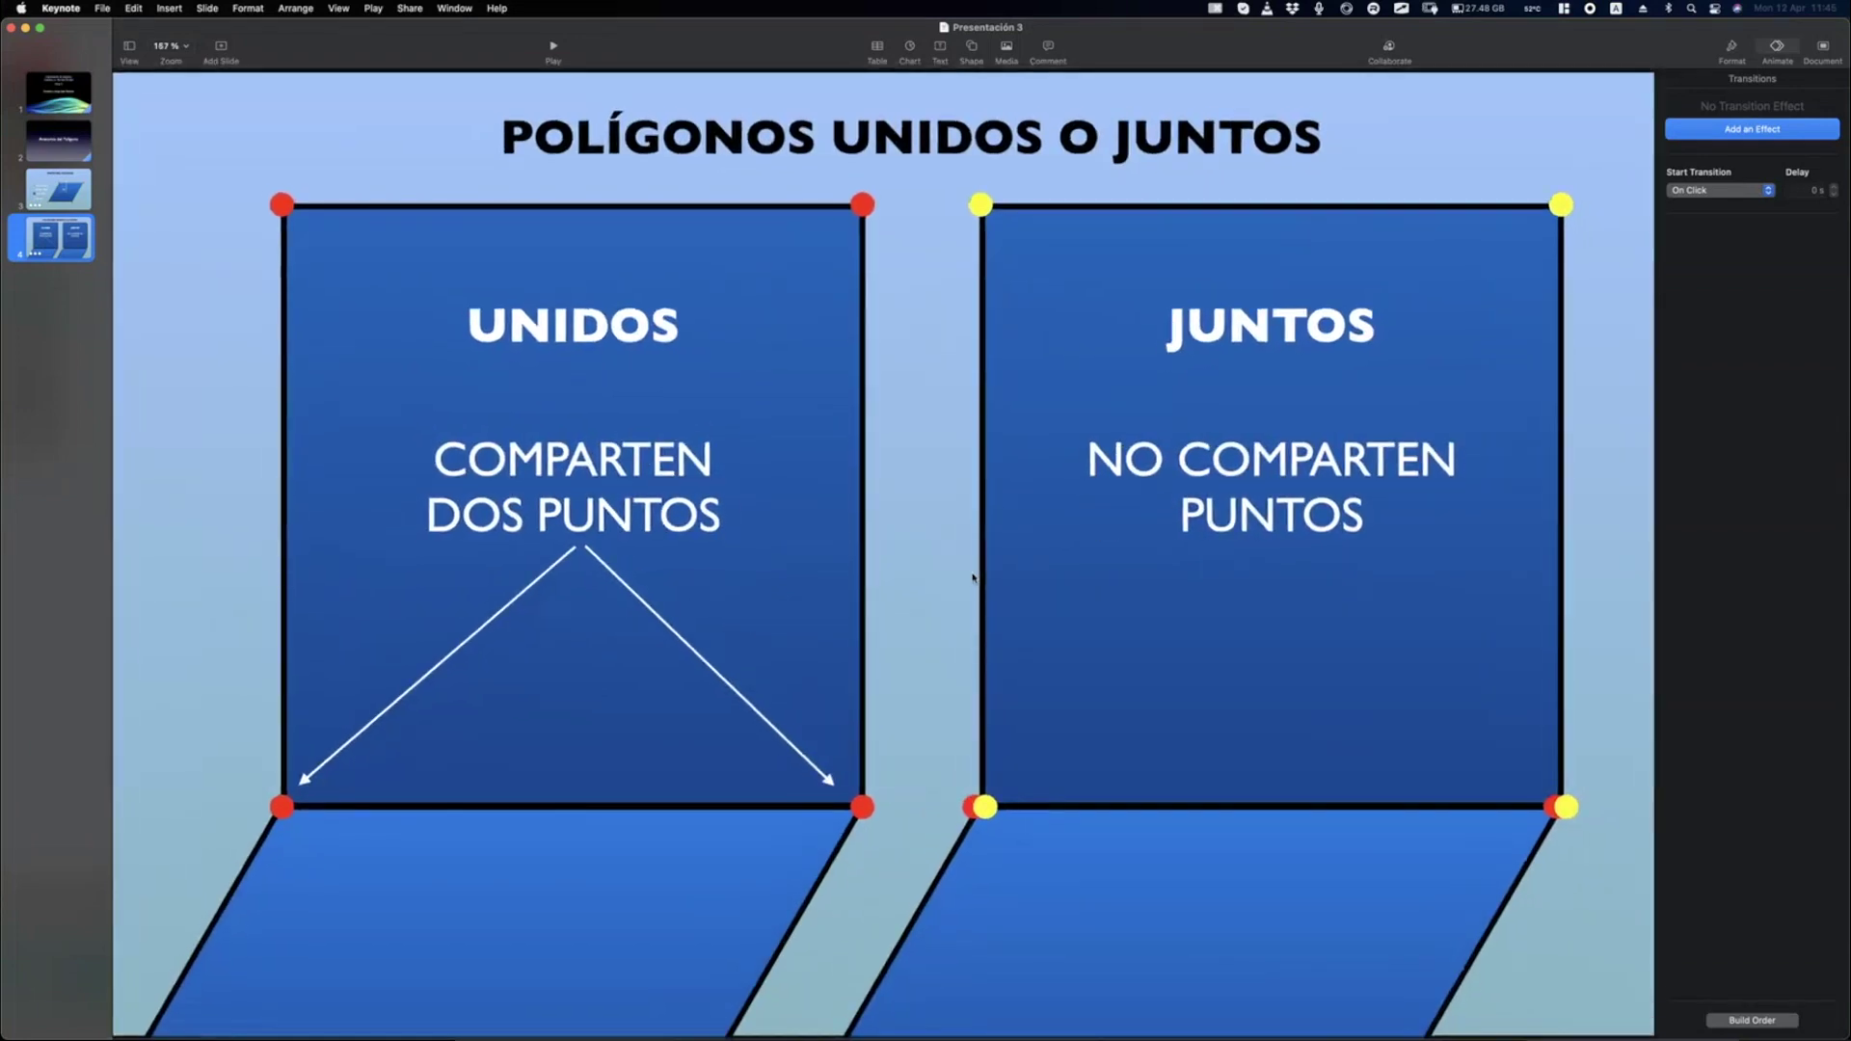
key(super+Tab)
key(super+Tab)
key(super+Tab)
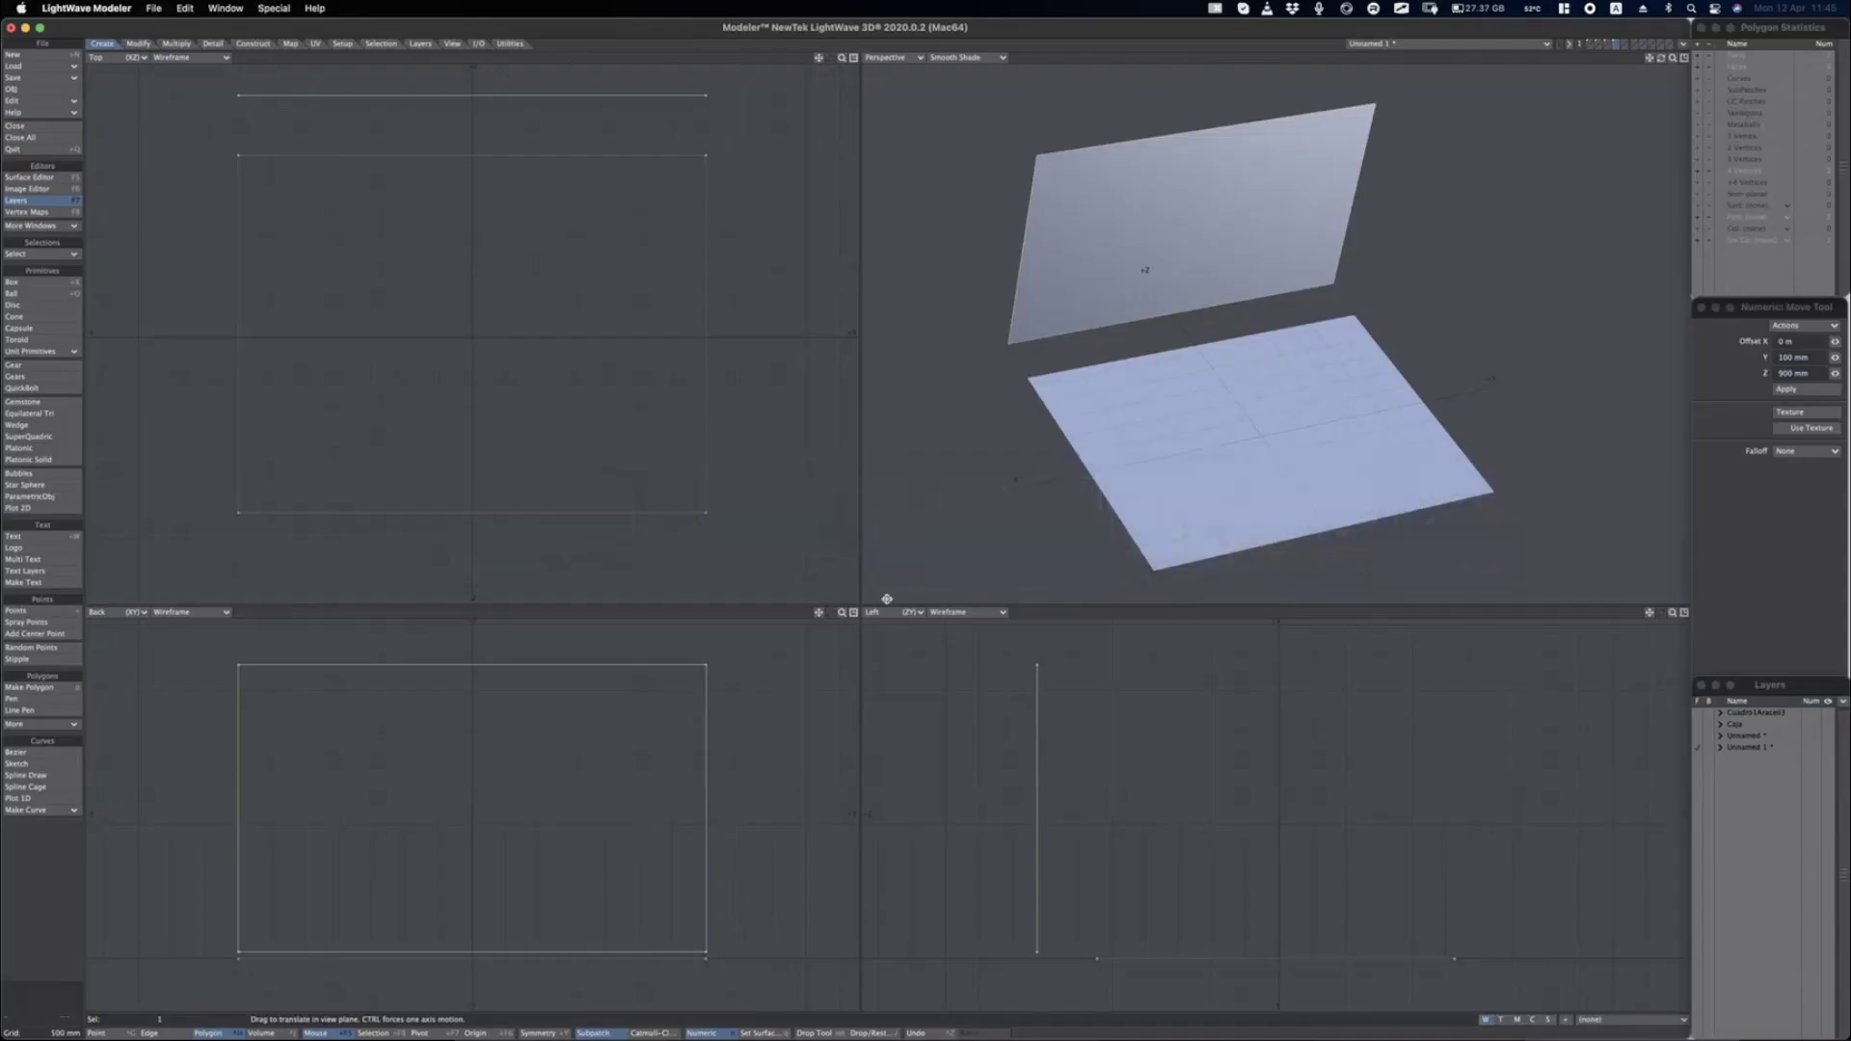
Move the wall polygon back against the floor's rear edge and switch to point selection mode with nothing selected.
drag(990, 723, 1076, 745)
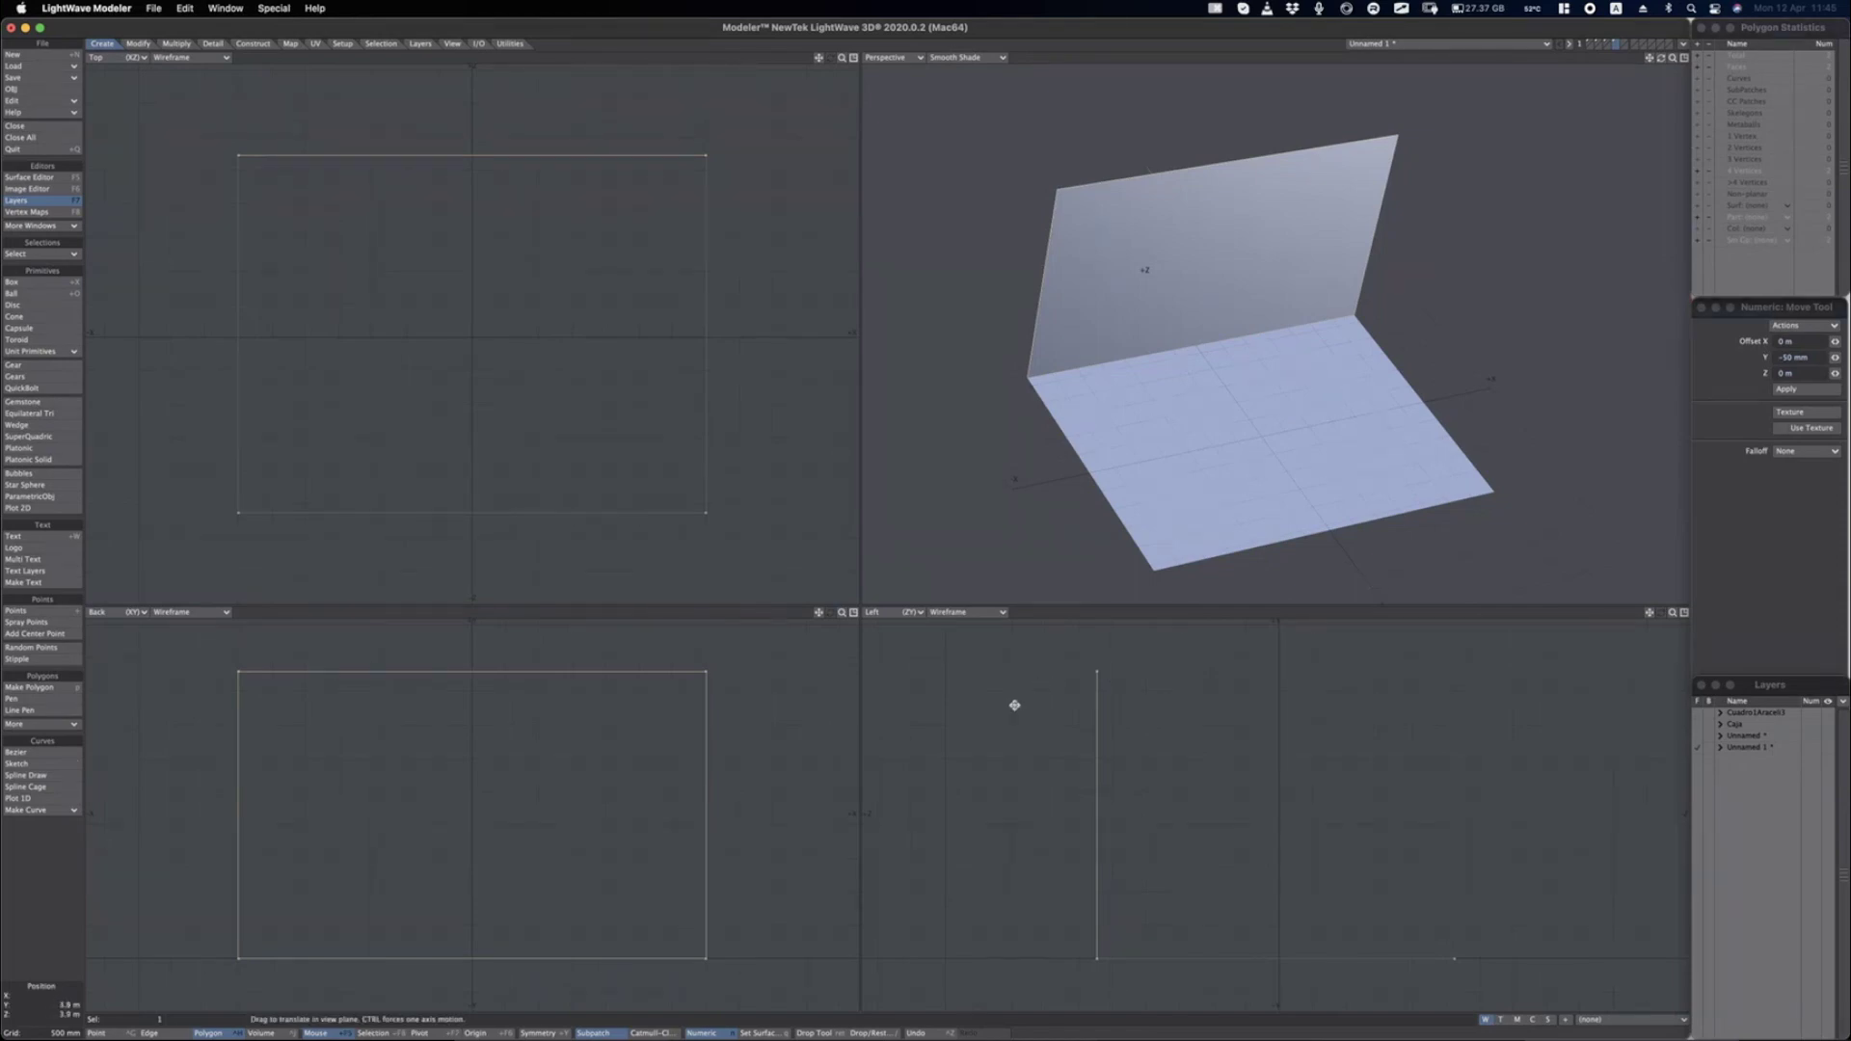
key(space)
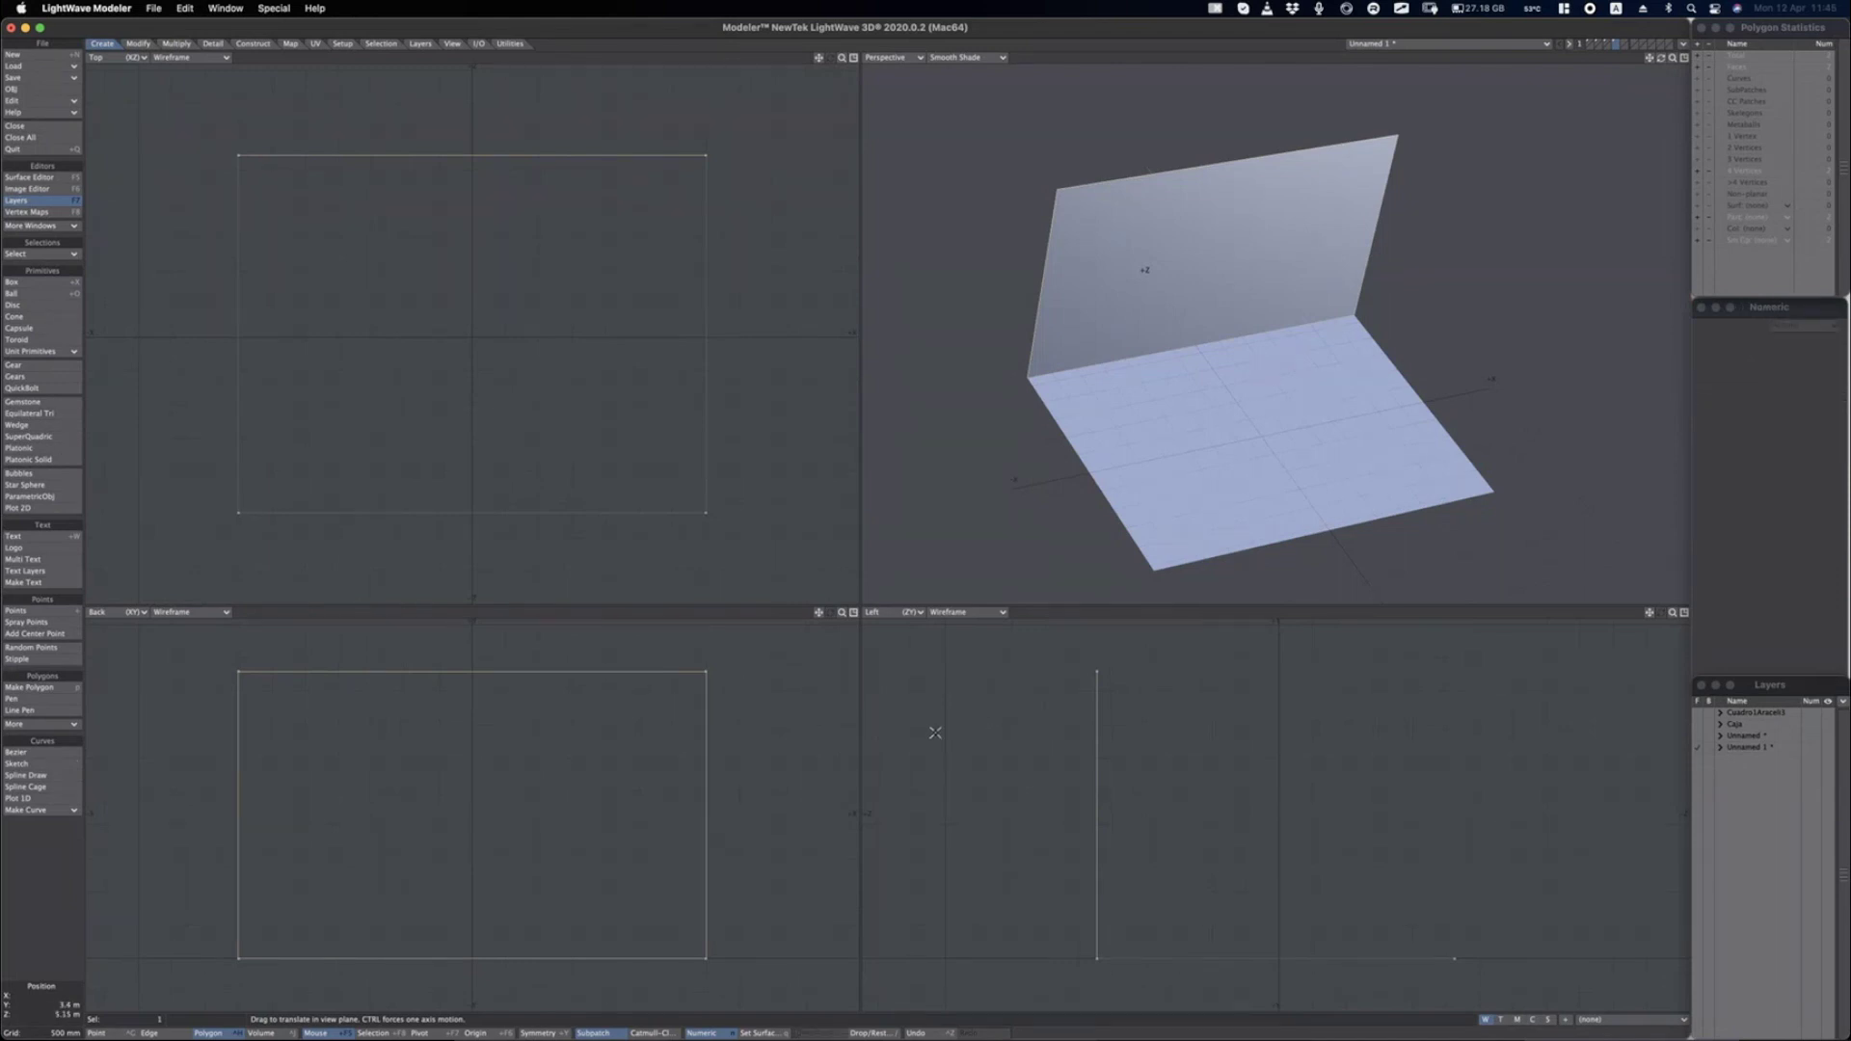
key(ctrl+g)
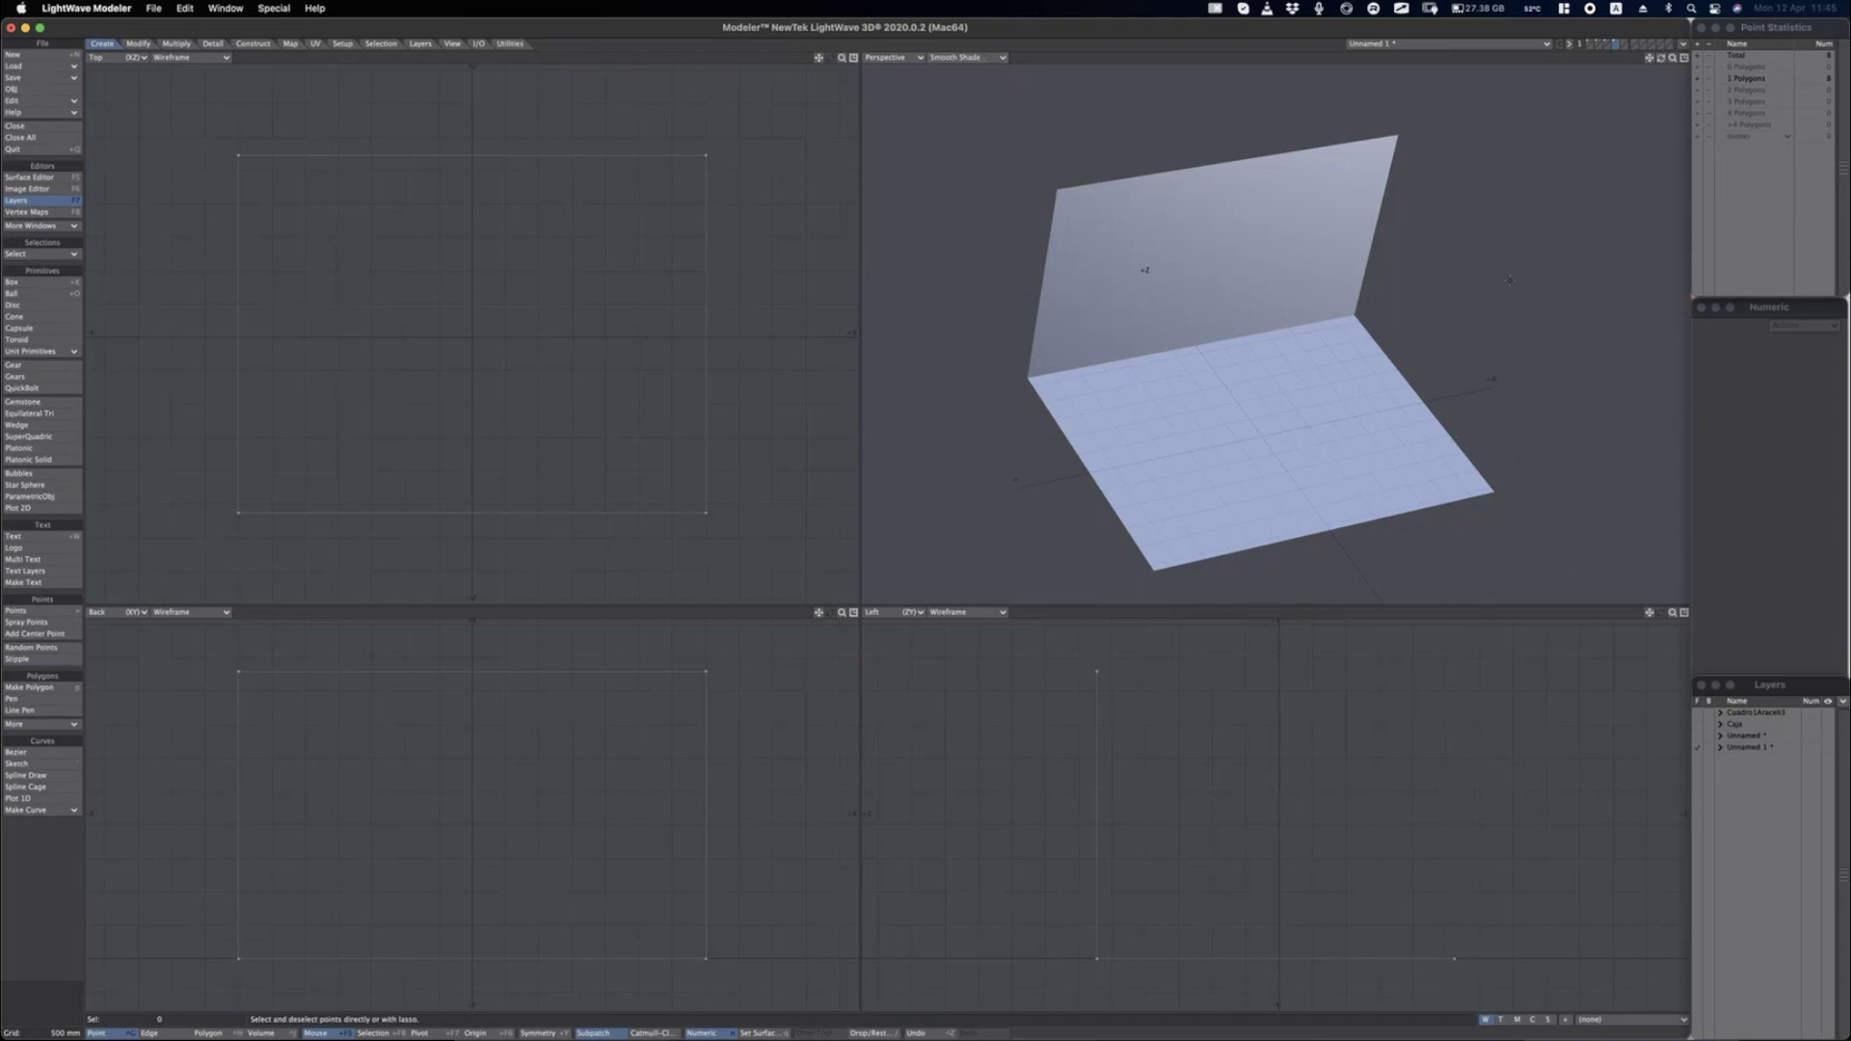
Set the perspective view to Wireframe and select the overlapping points at one end of the wall-floor edge.
click(974, 57)
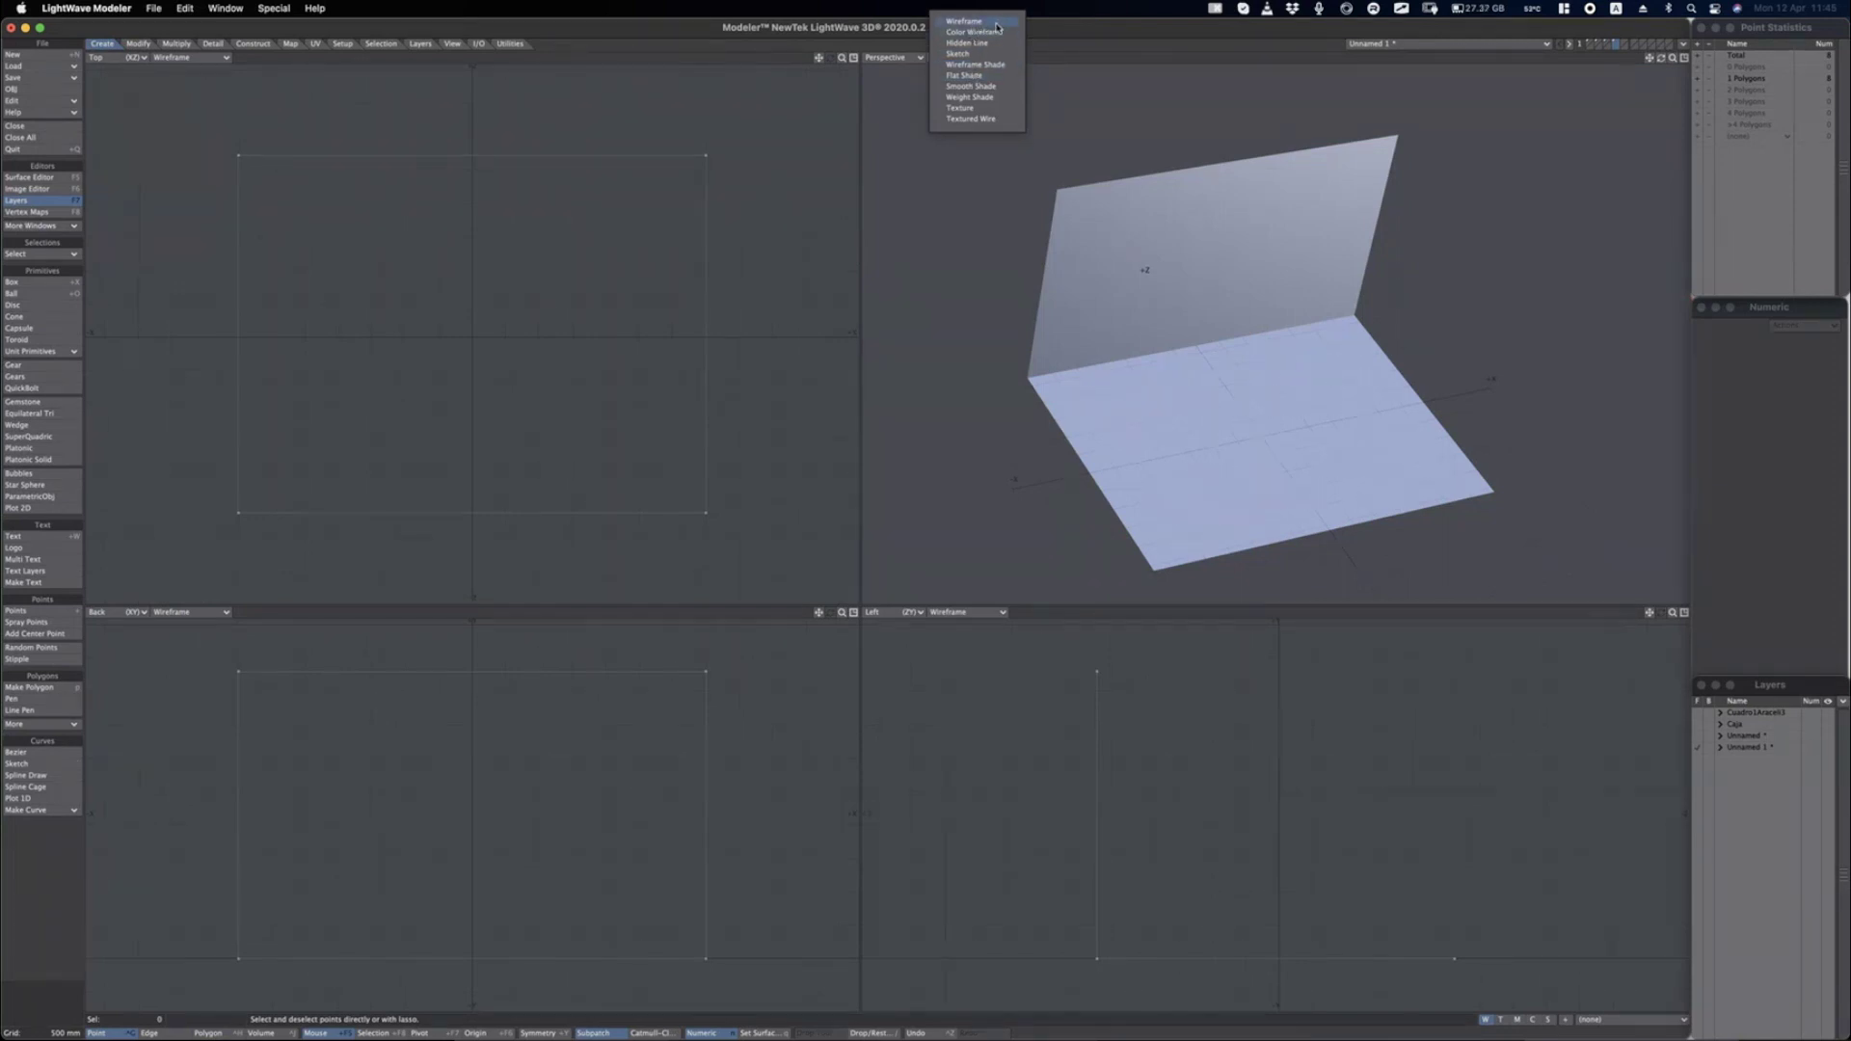
click(997, 26)
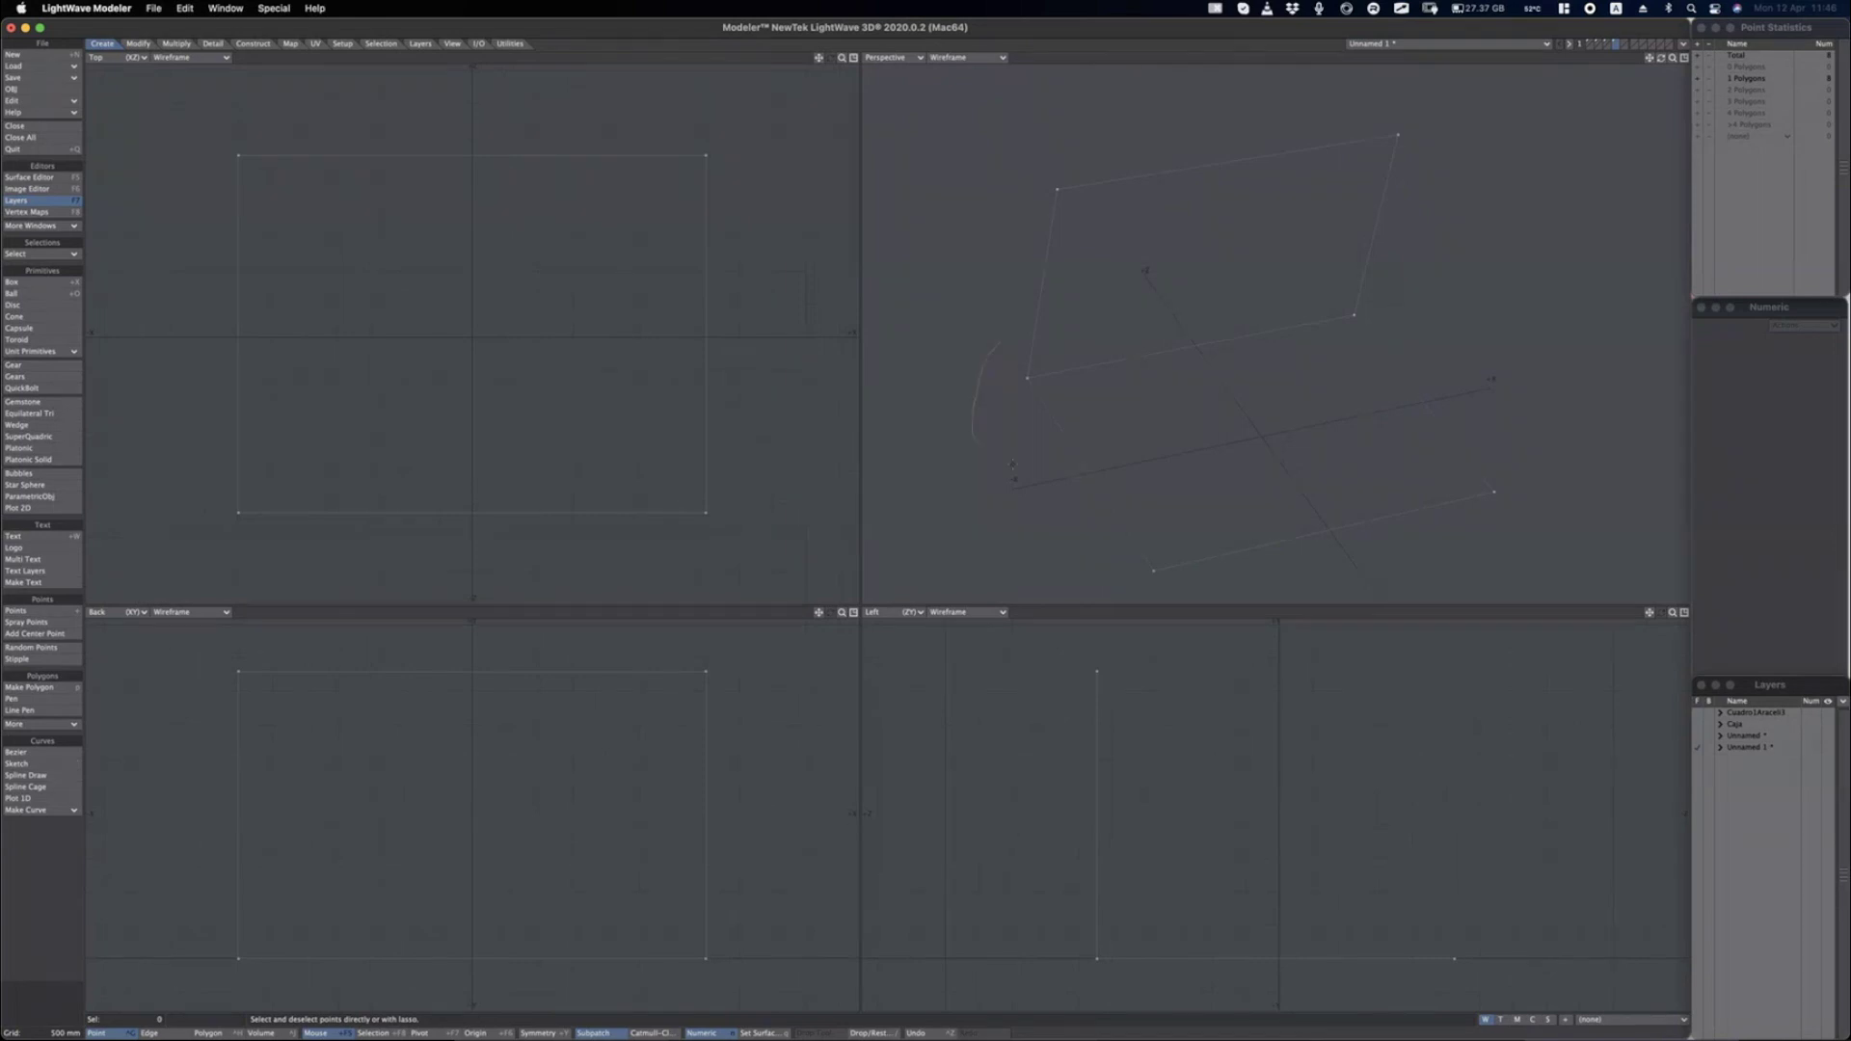
click(1011, 321)
Circle the selected-point count with a temporary on-screen annotation and close the annotation tool.
key(super+shift+a)
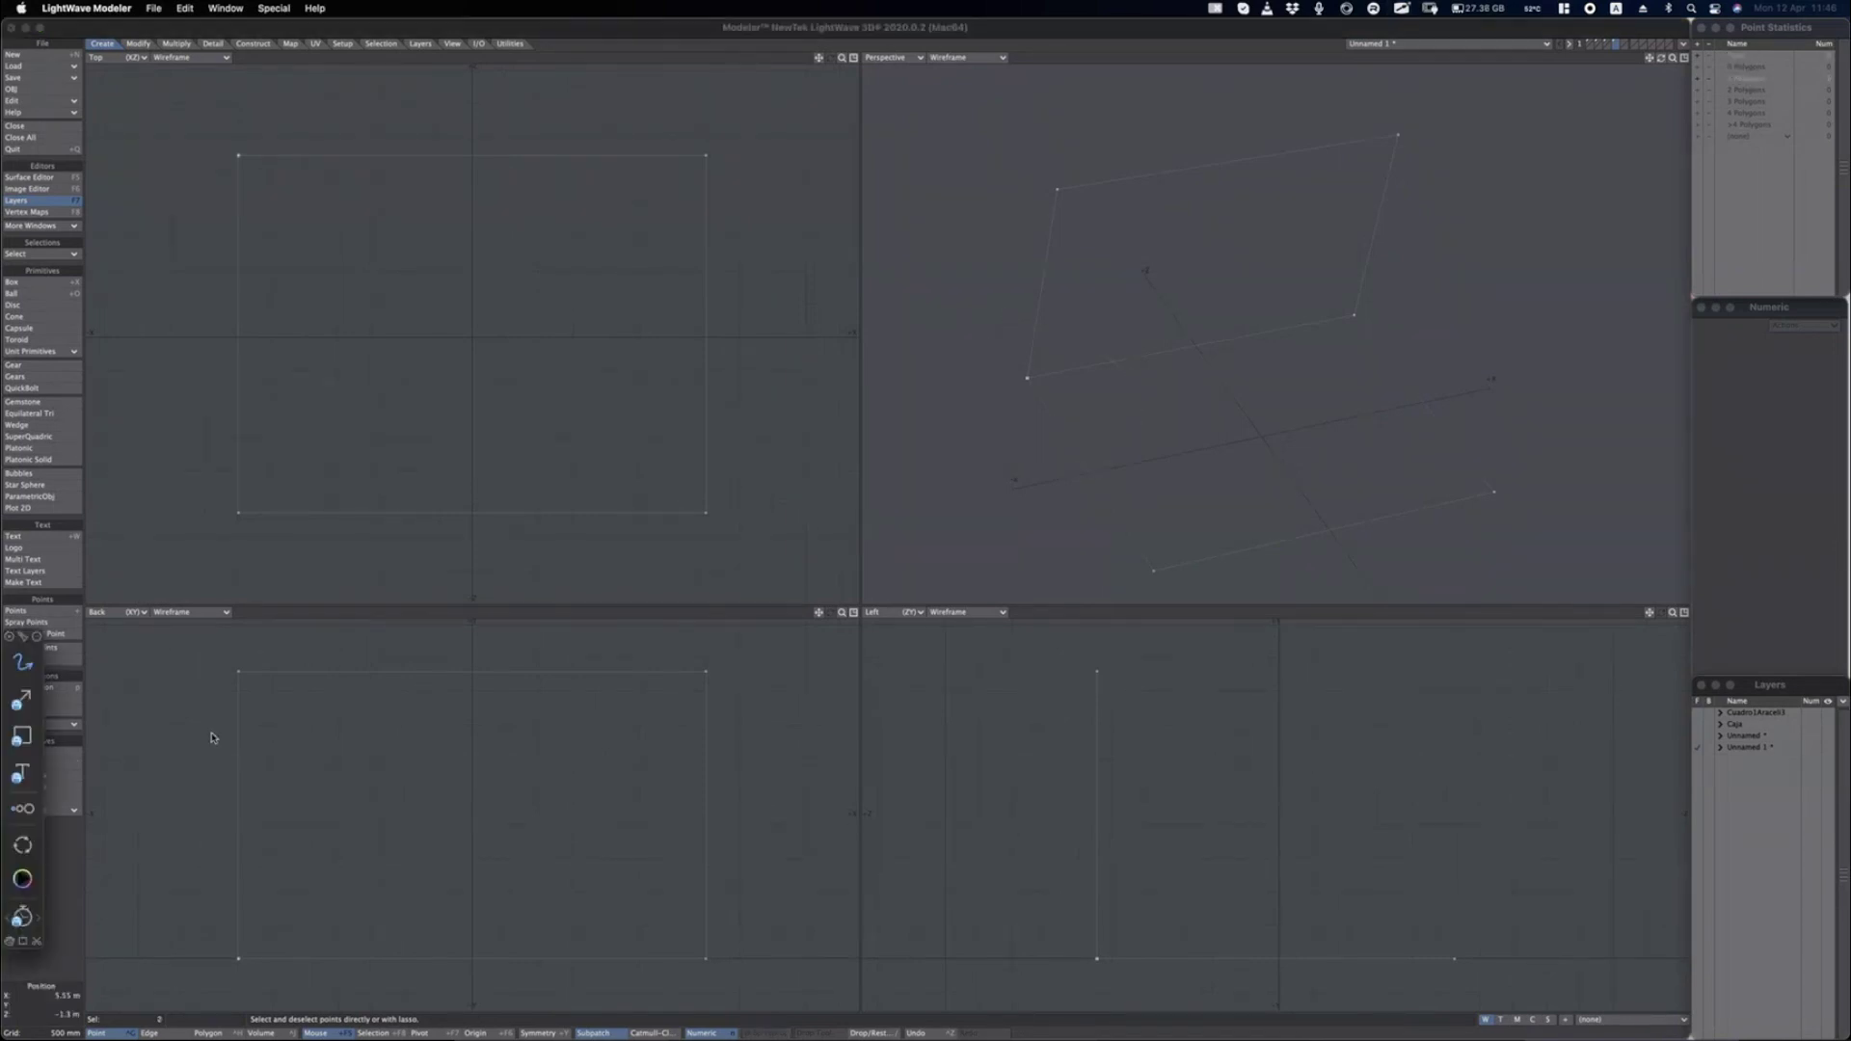
mouse_move(195, 726)
mouse_down()
mouse_move(171, 993)
mouse_move(75, 1011)
mouse_move(133, 1039)
mouse_move(177, 1017)
mouse_move(170, 990)
mouse_up()
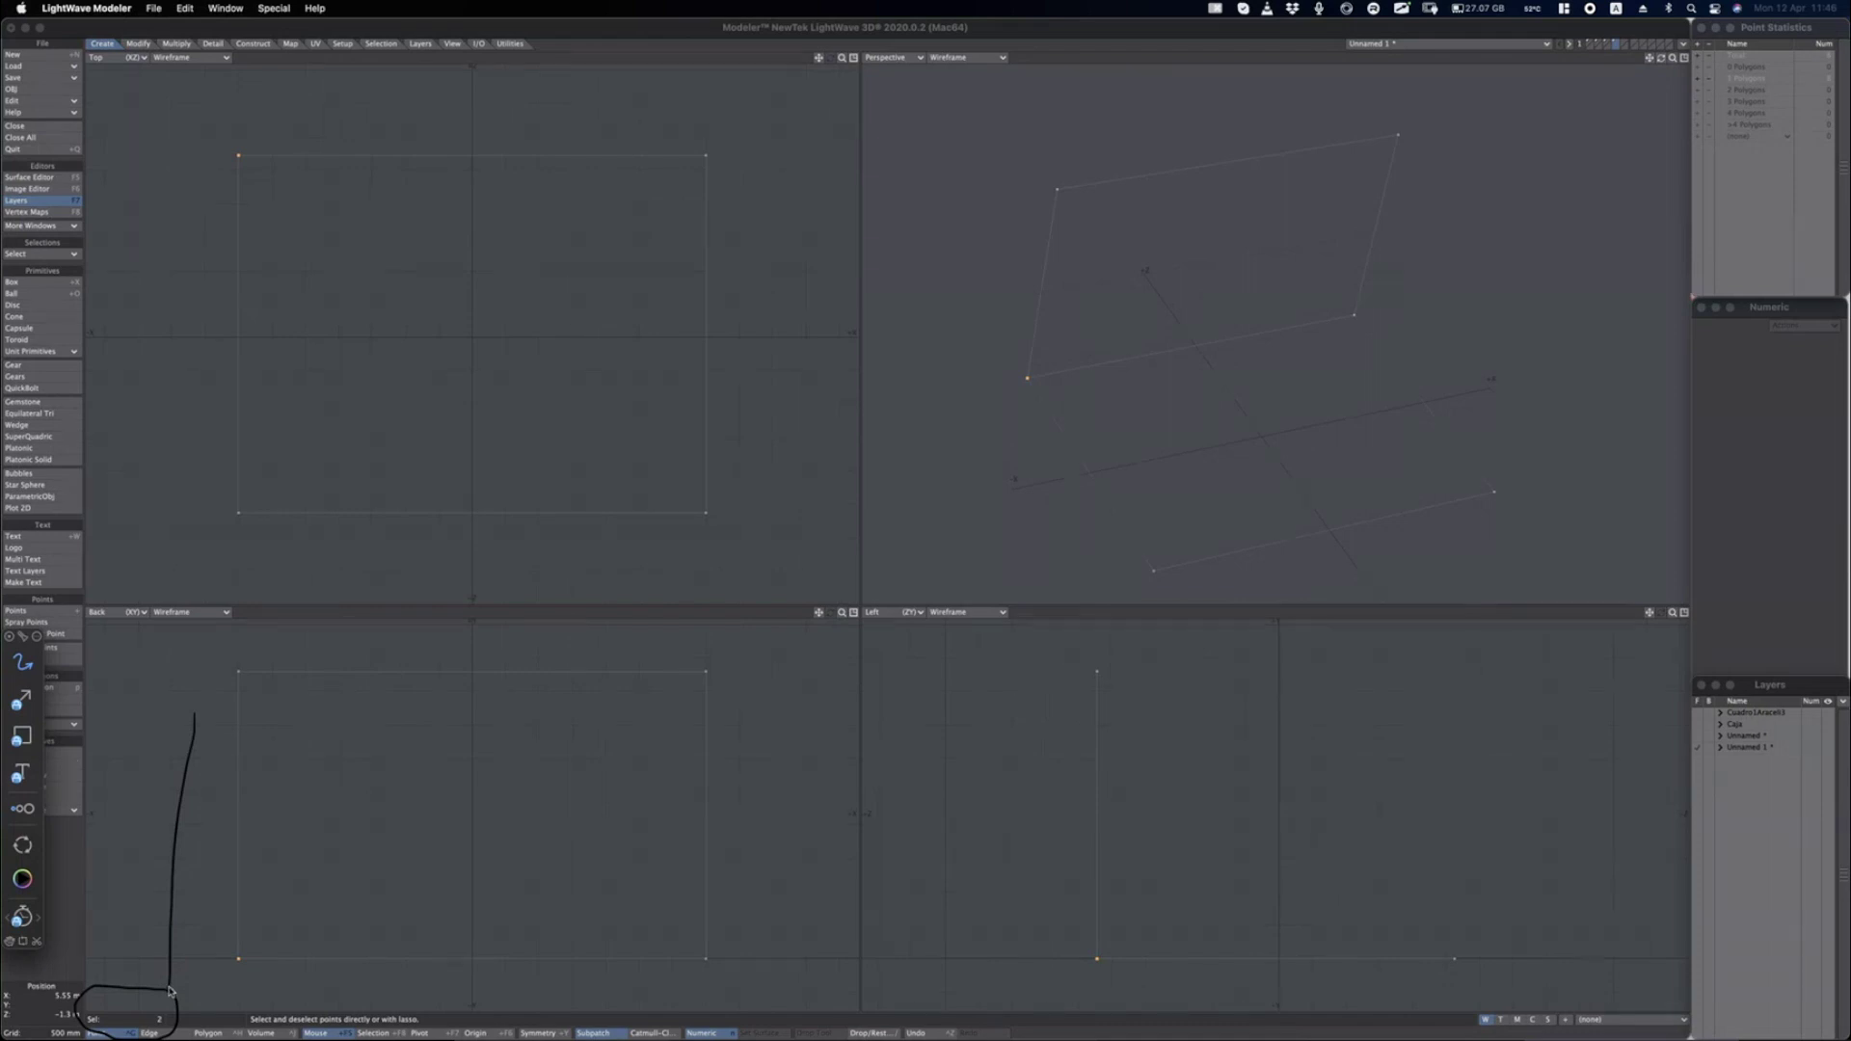
click(22, 916)
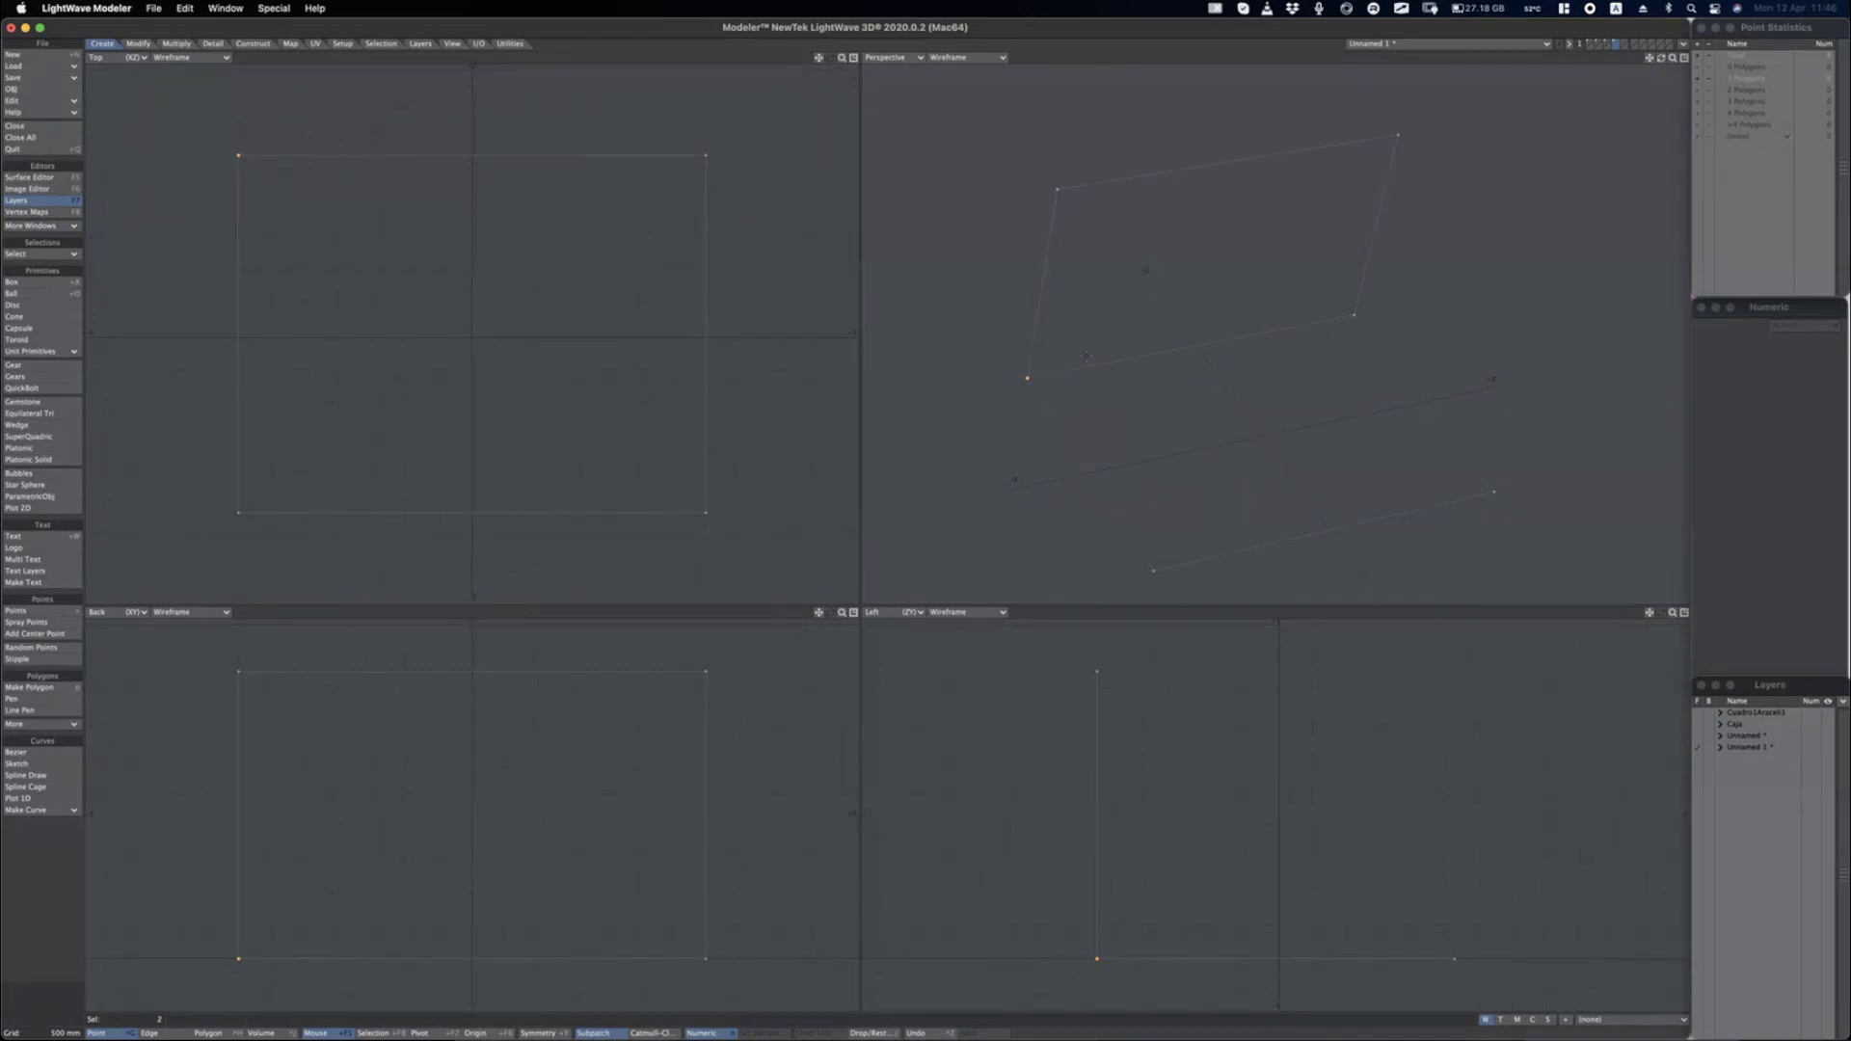
Select the four overlapping points at both ends of the wall-floor edge and try to merge them with the Automatic range.
key(p)
key(ctrl+z)
key(slash)
right_drag(1431, 126, 1434, 120)
key(p)
right_drag(997, 355, 1286, 390)
right_drag(1353, 264, 1353, 266)
key(m)
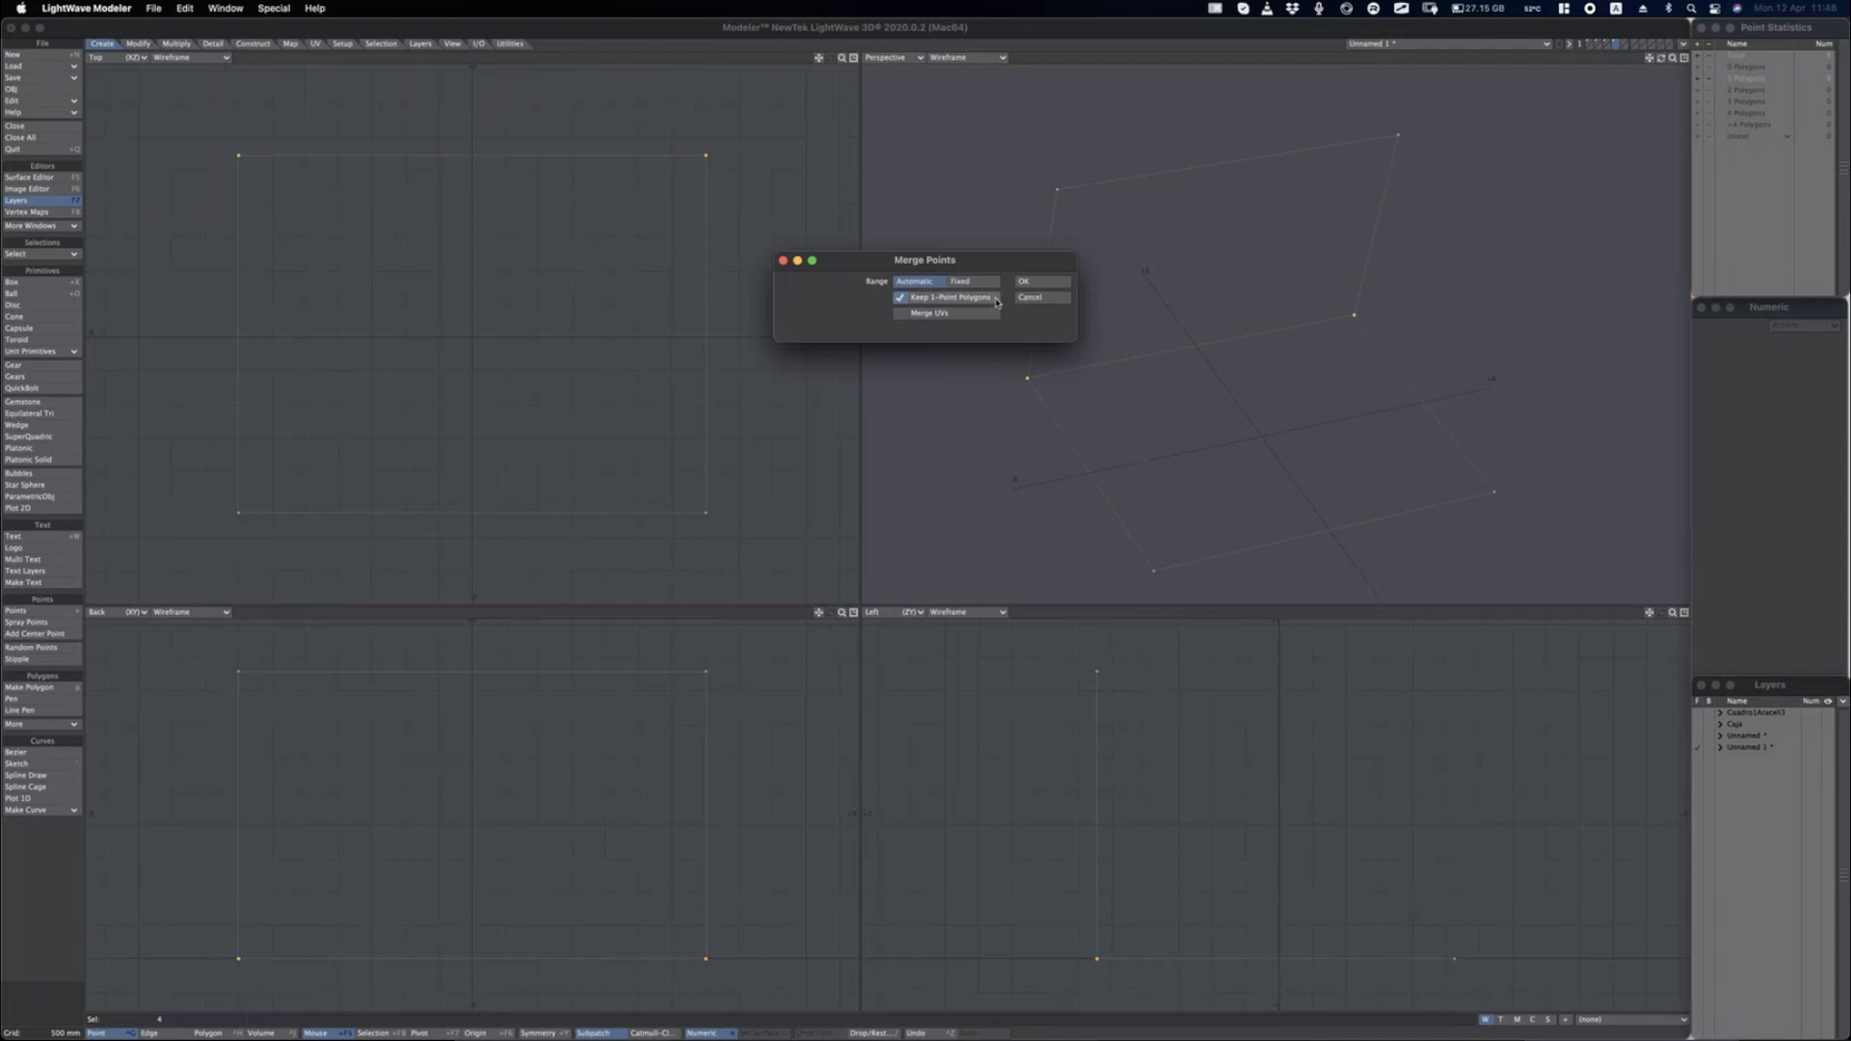
click(1022, 285)
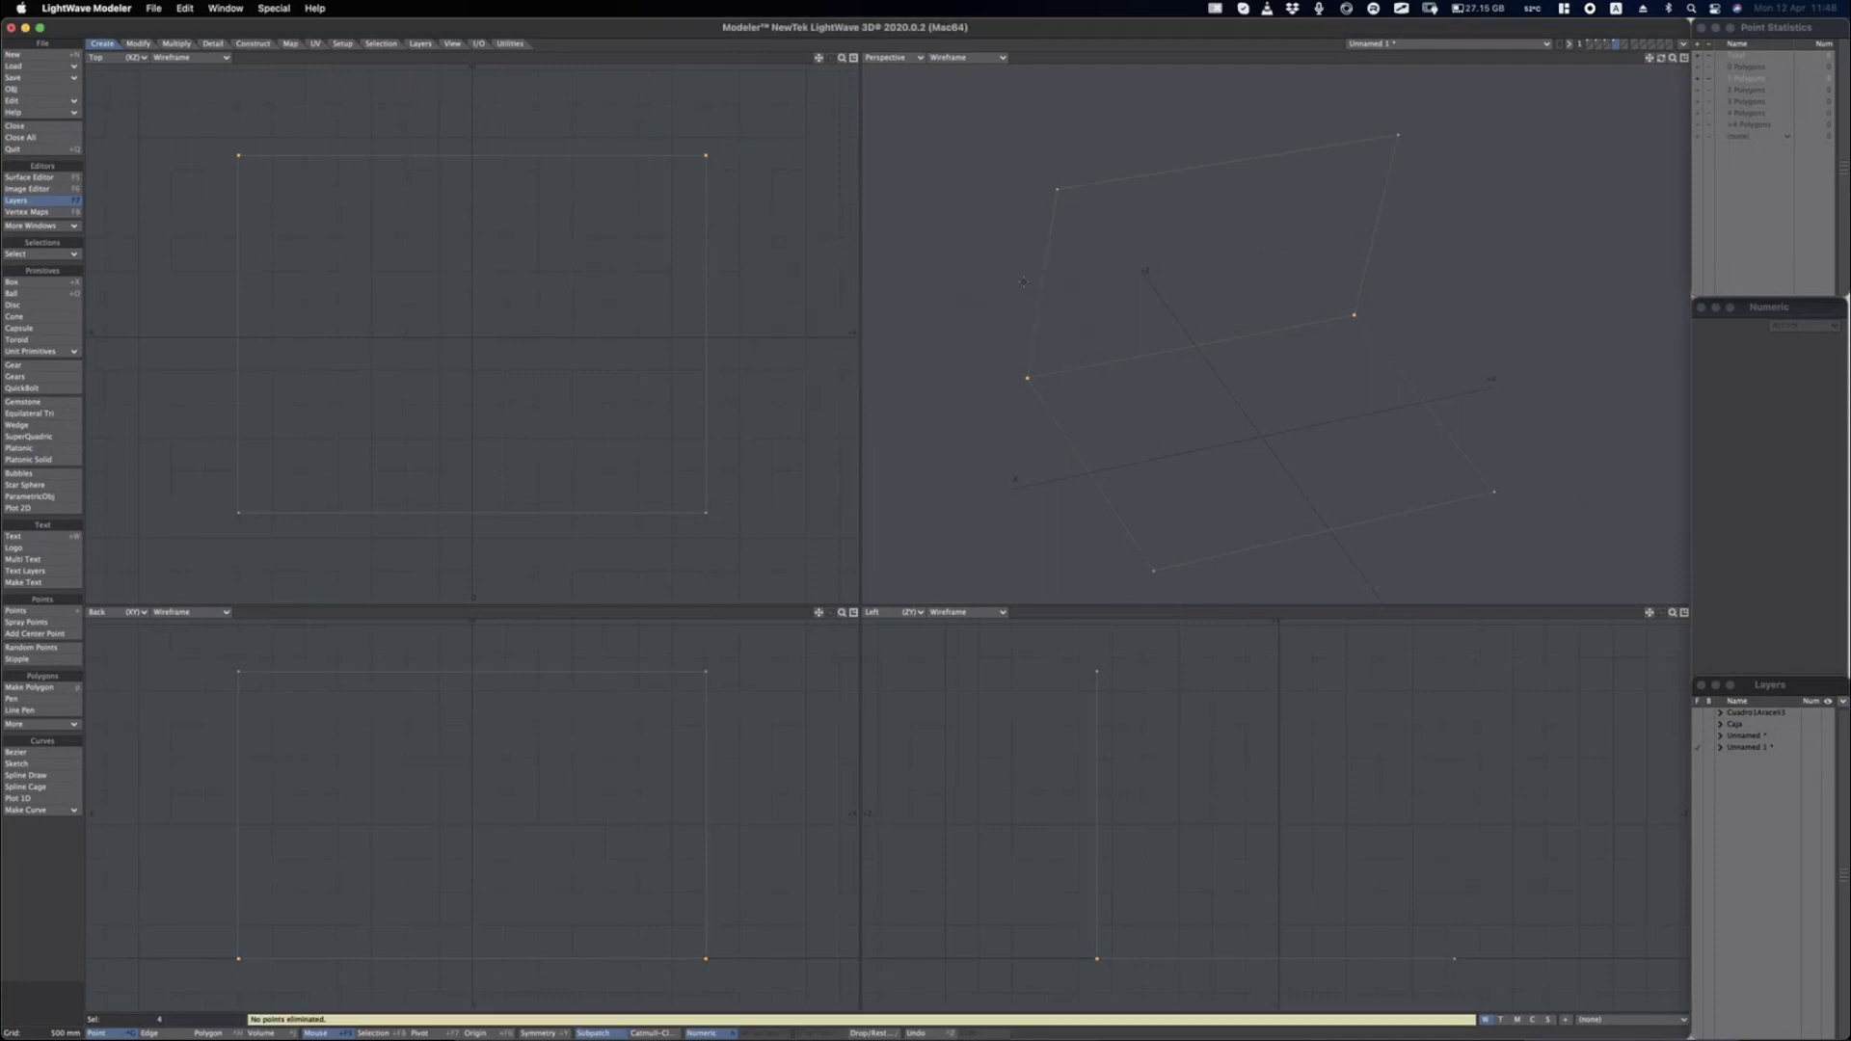
Merge the four selected wall-floor edge points using a Fixed range distance.
key(m)
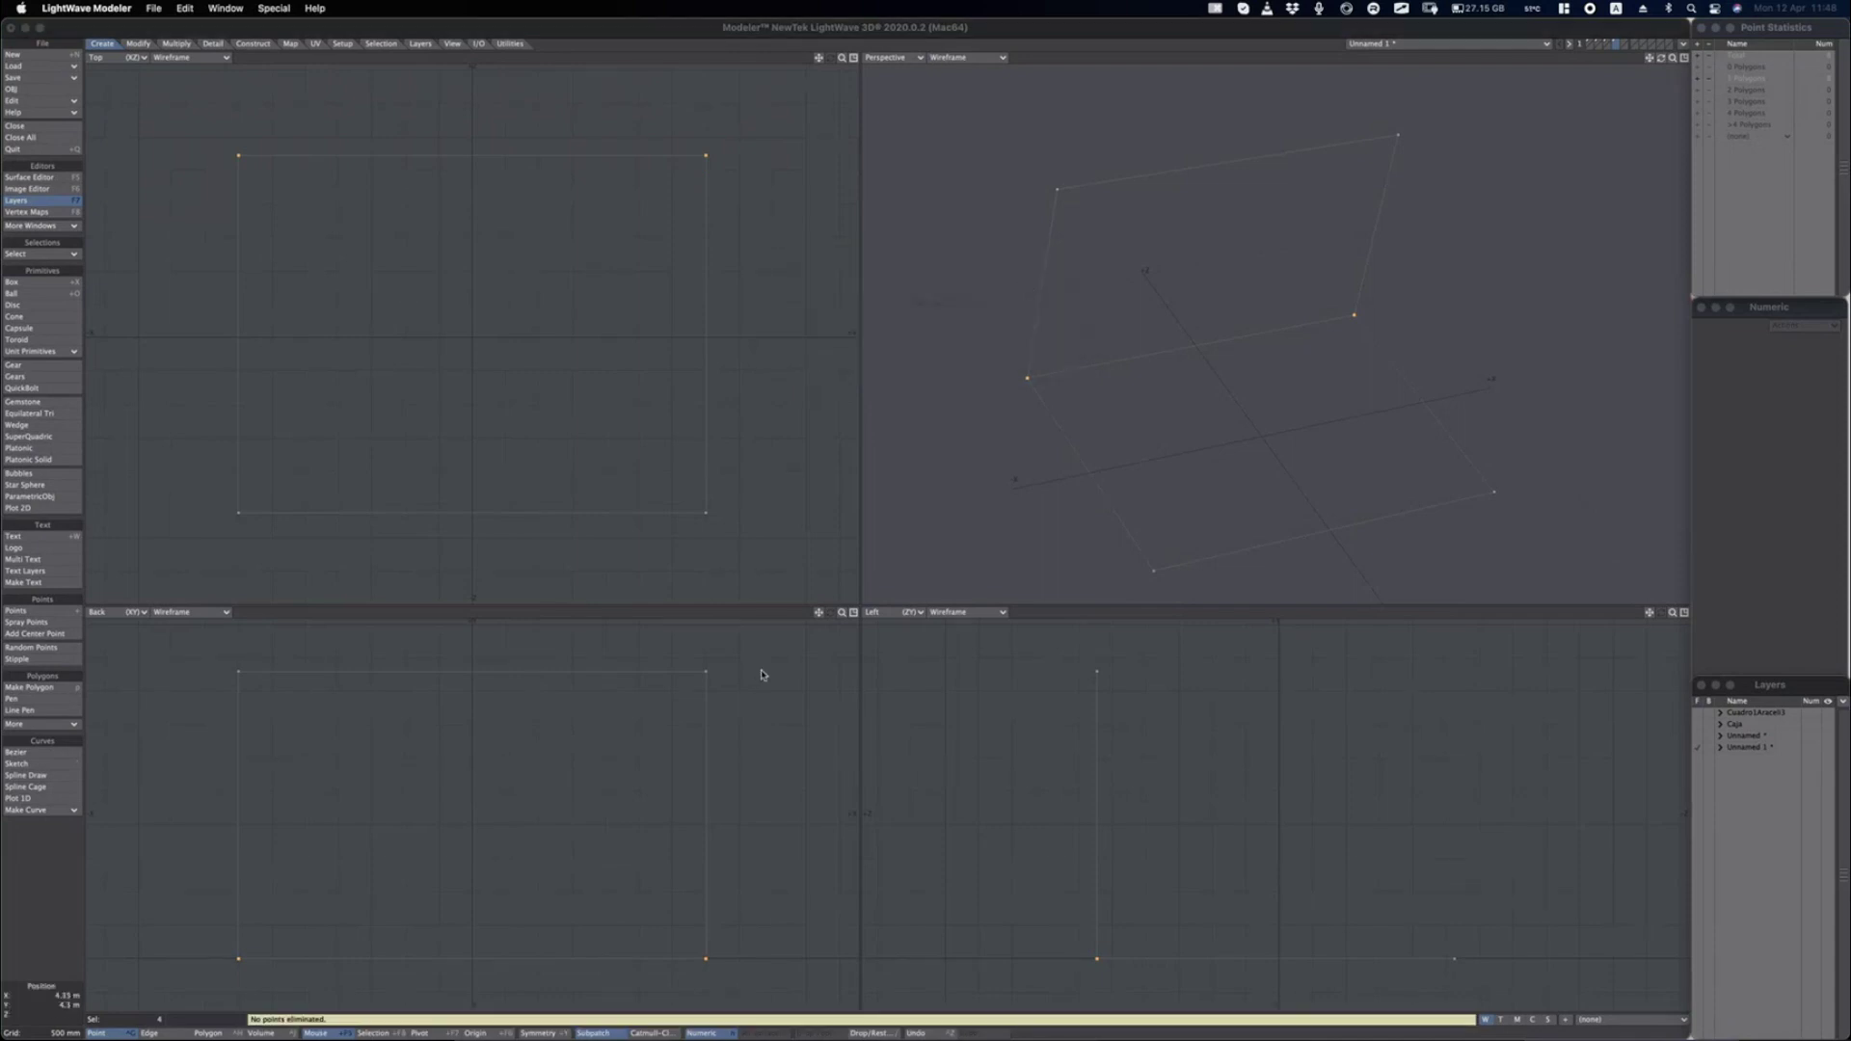
click(997, 284)
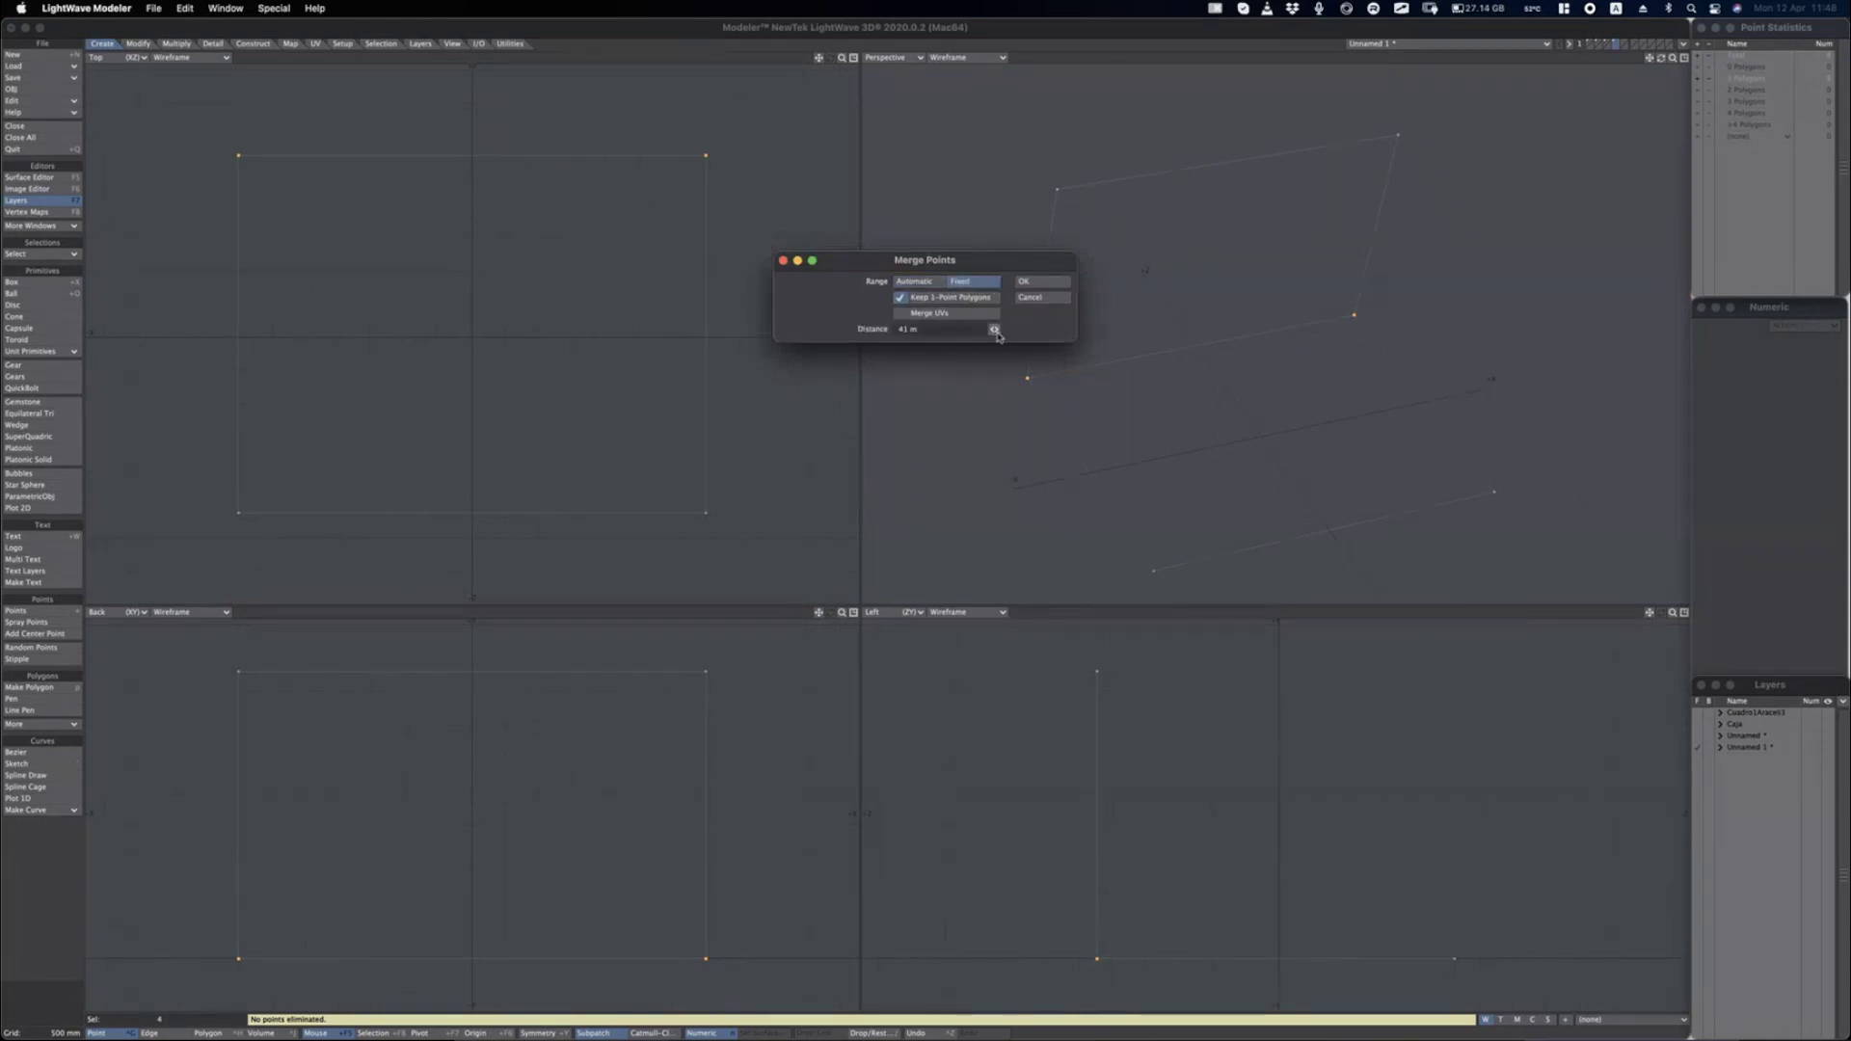
drag(931, 330, 848, 334)
text(1)
text(m)
click(1040, 287)
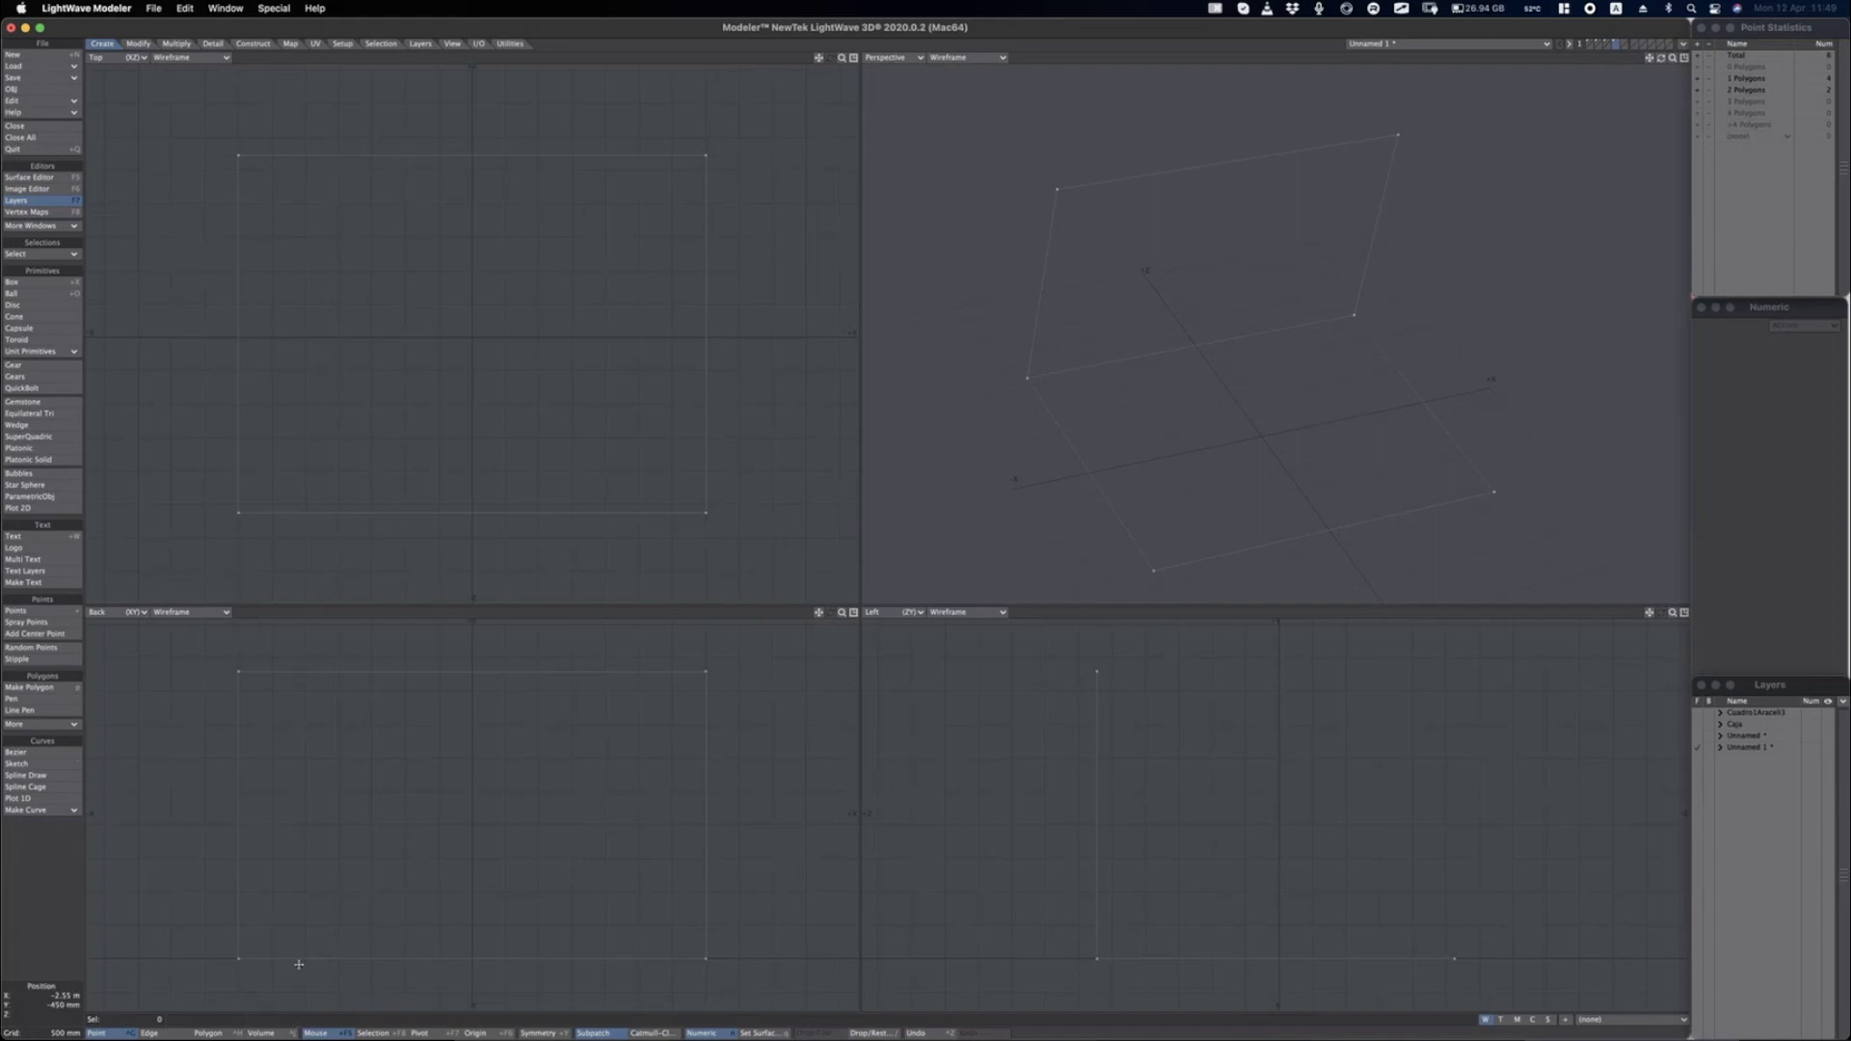
Check the merged corner points by selecting them, clear the selection and enlarge the lower viewports slightly.
mouse_move(988, 344)
right_down()
mouse_move(1102, 366)
mouse_move(1059, 336)
right_up()
key(slash)
click(1403, 277)
key(slash)
key(p)
drag(862, 610, 860, 570)
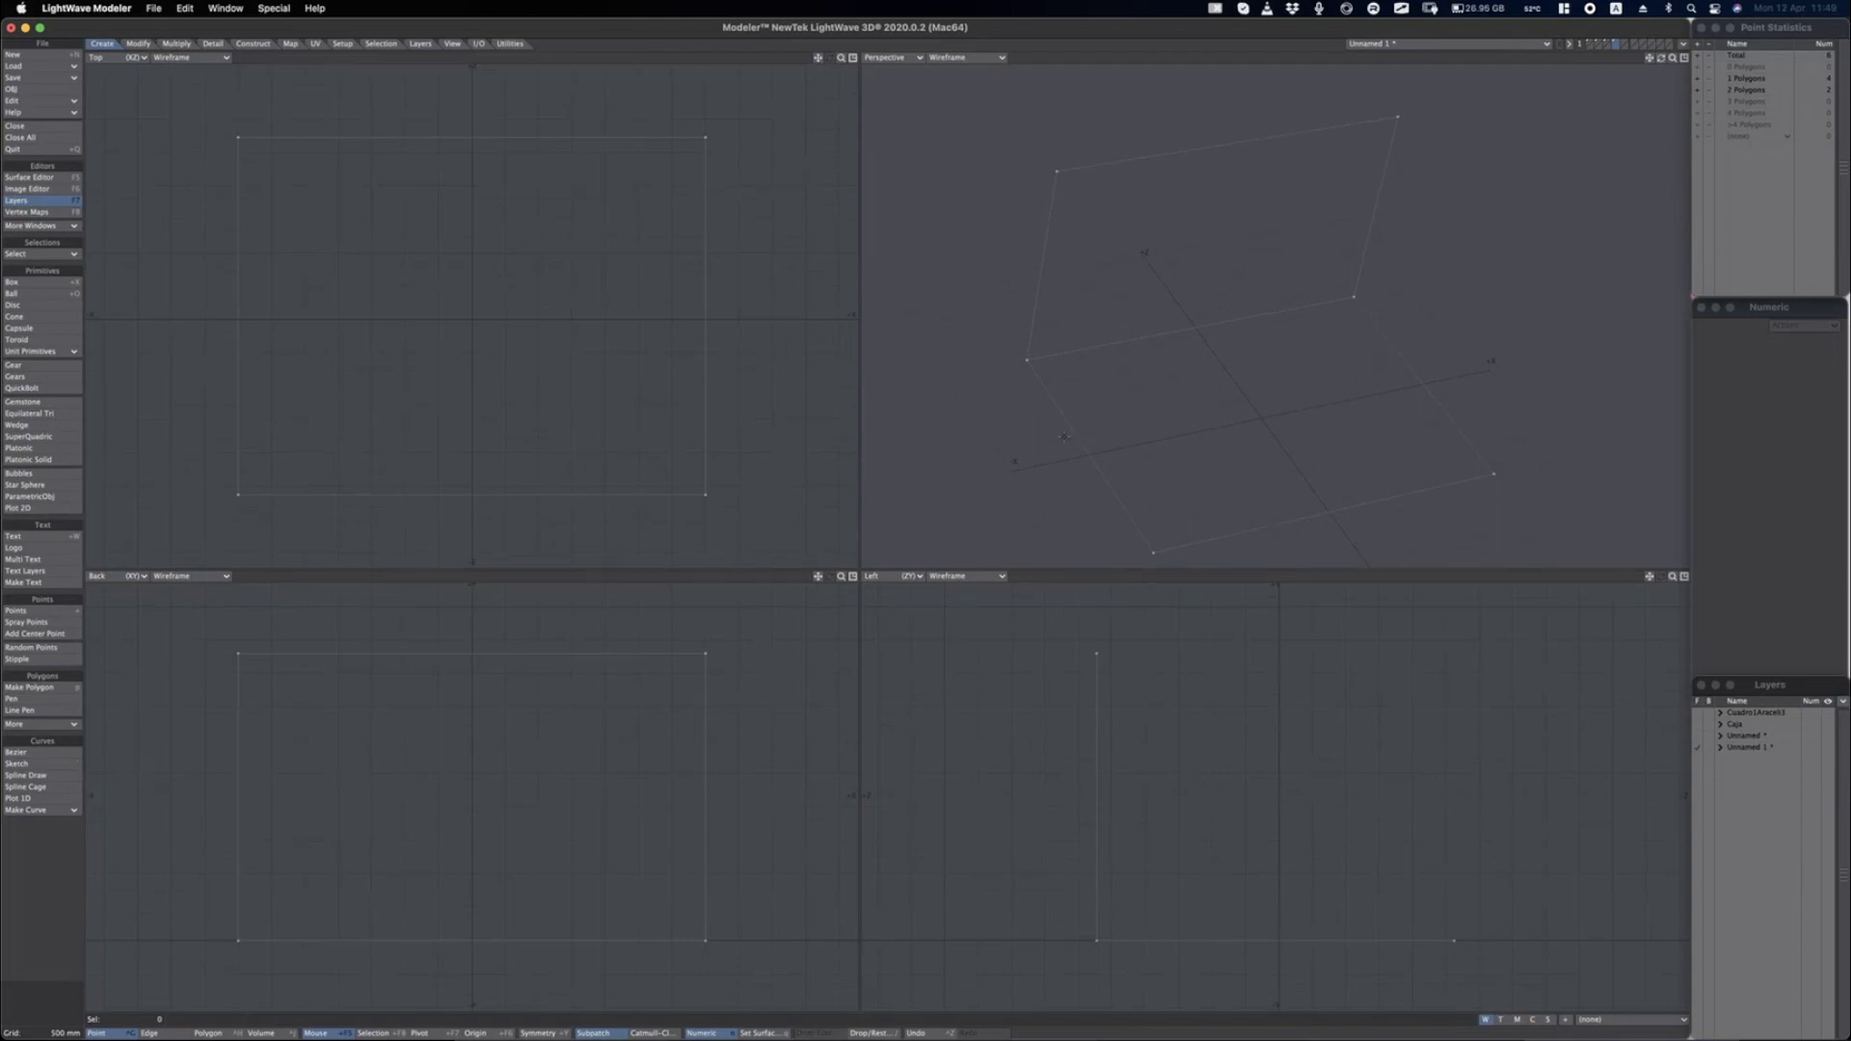
Review the Merge Points range and distance options and leave the dialog without merging.
key(m)
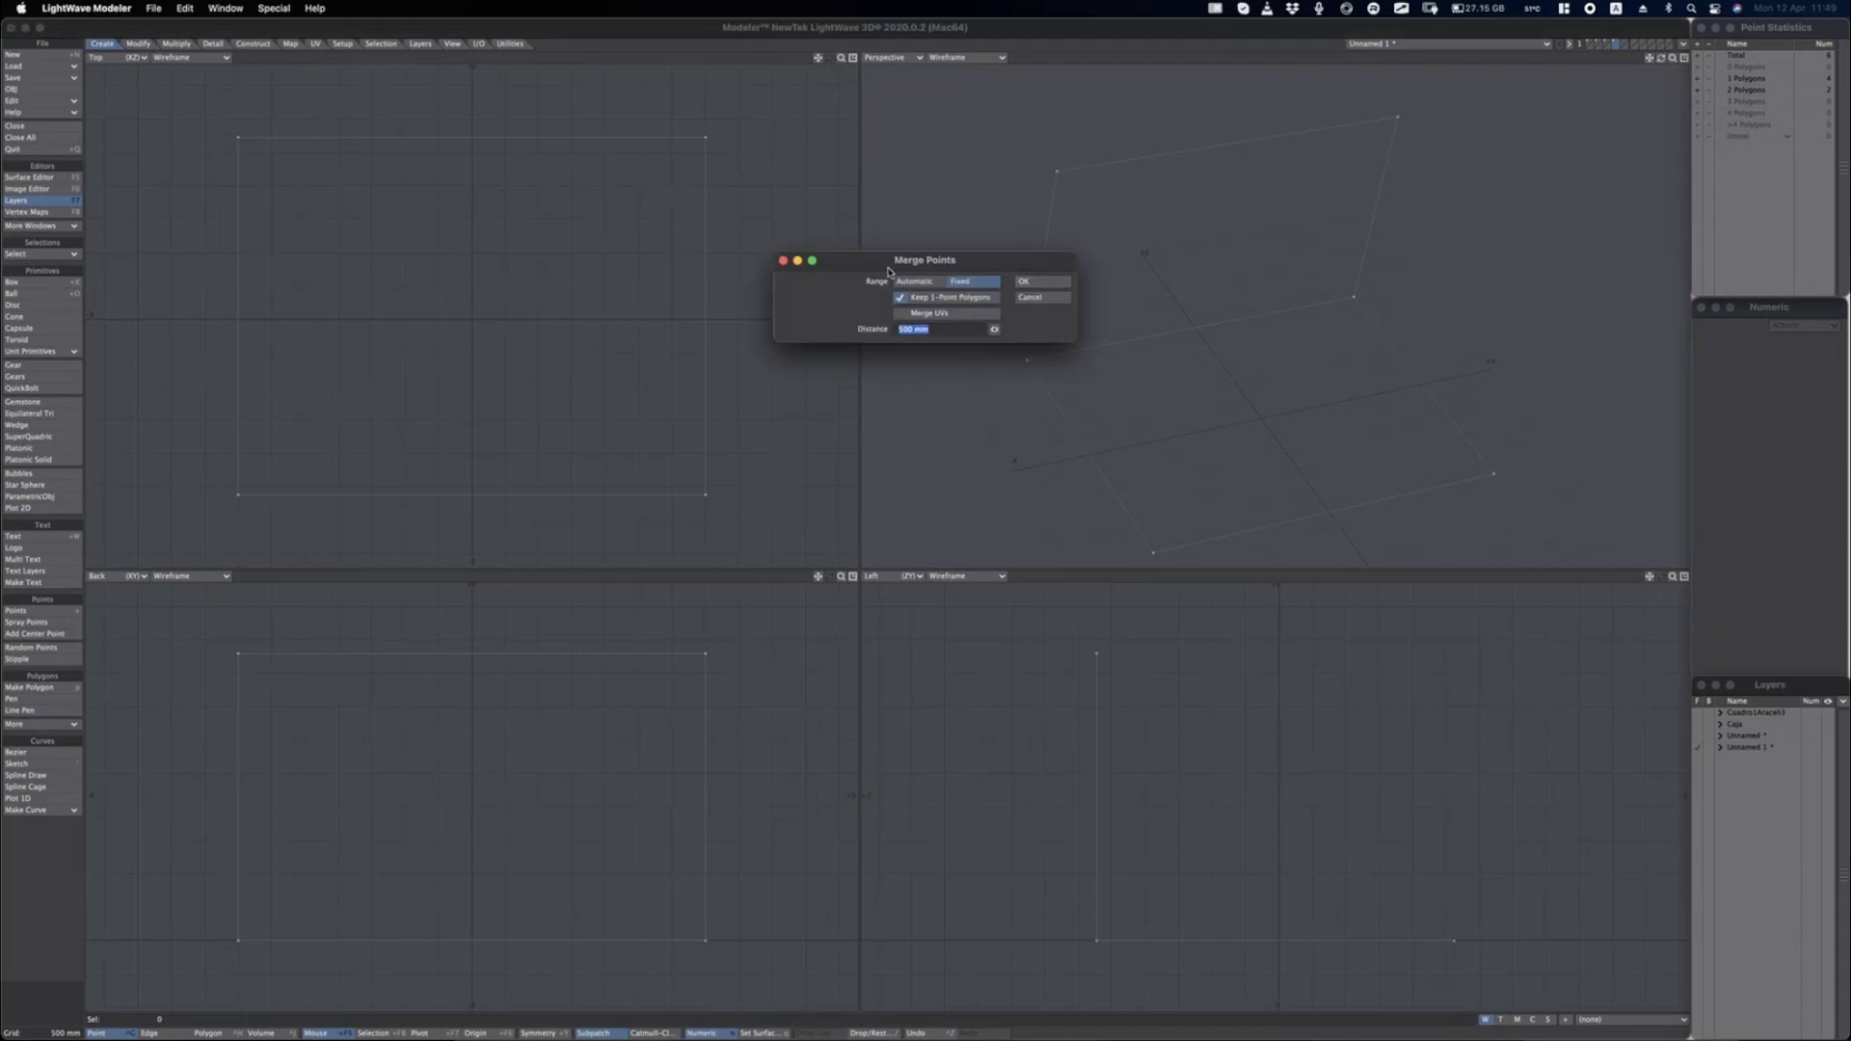
click(969, 282)
click(1031, 300)
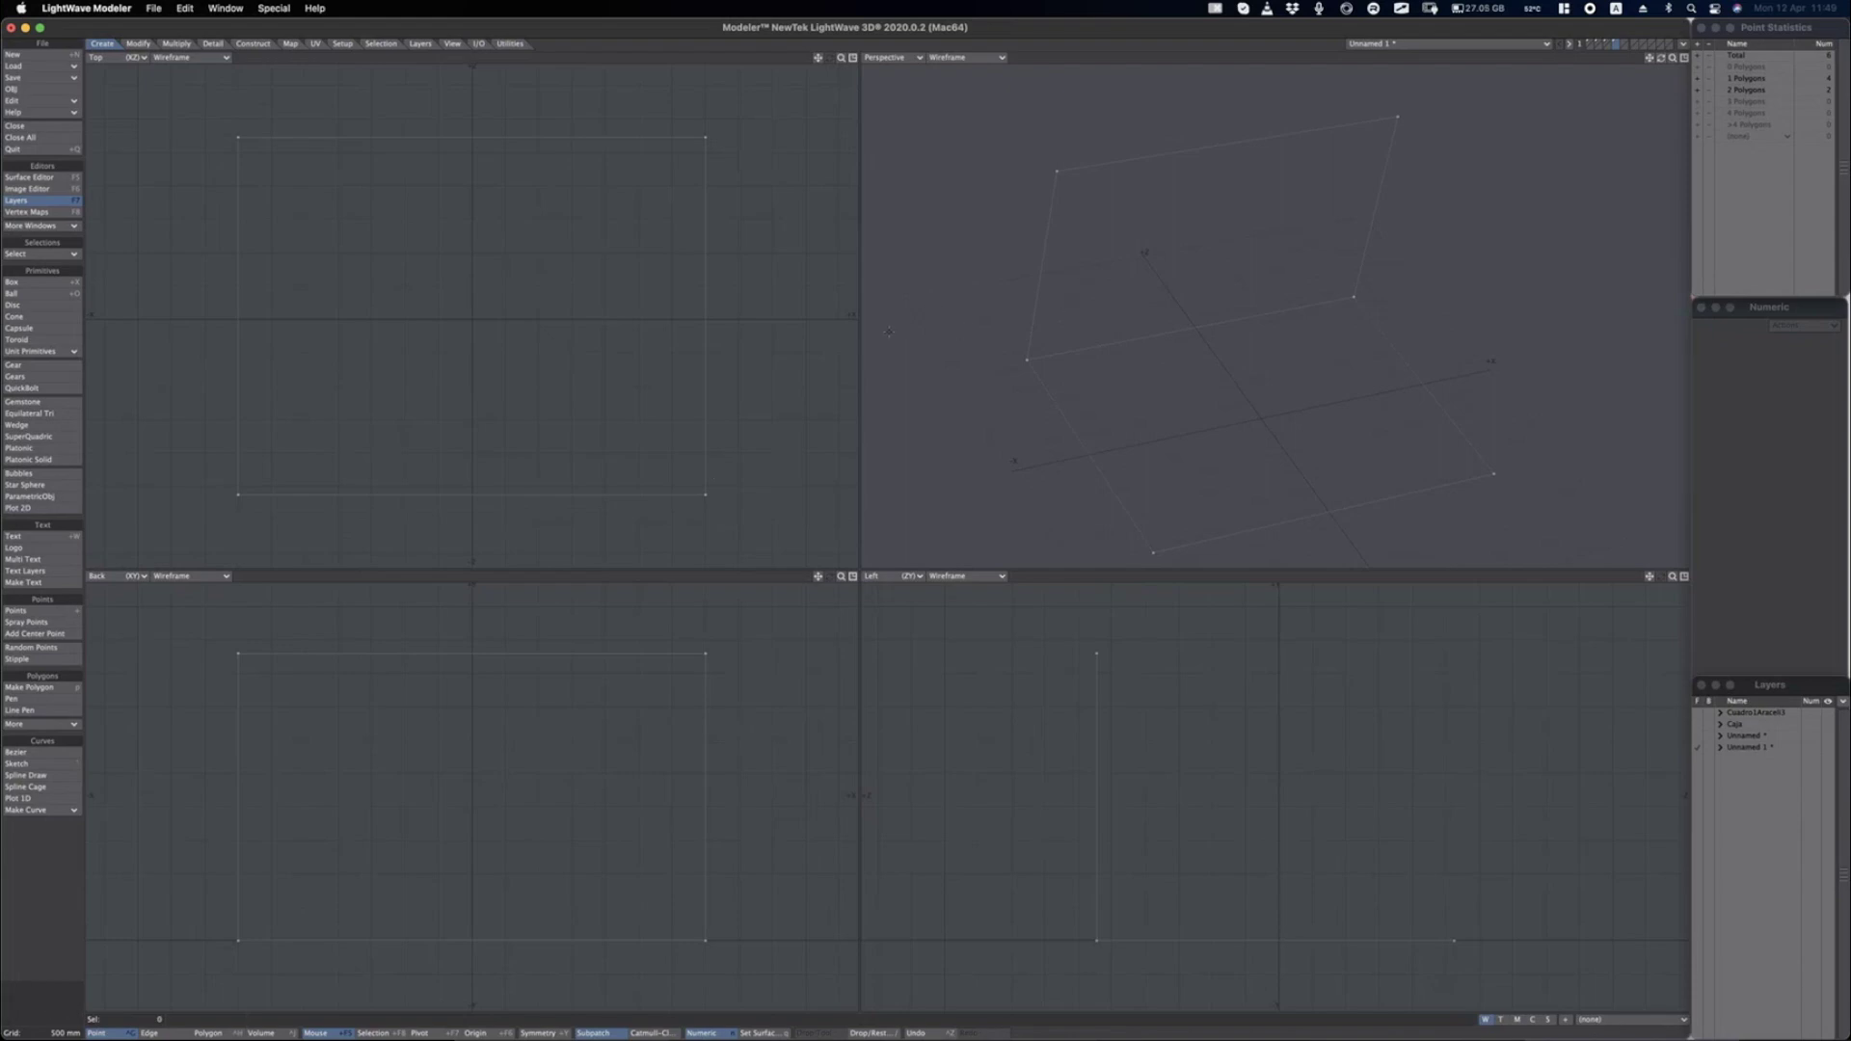
key(m)
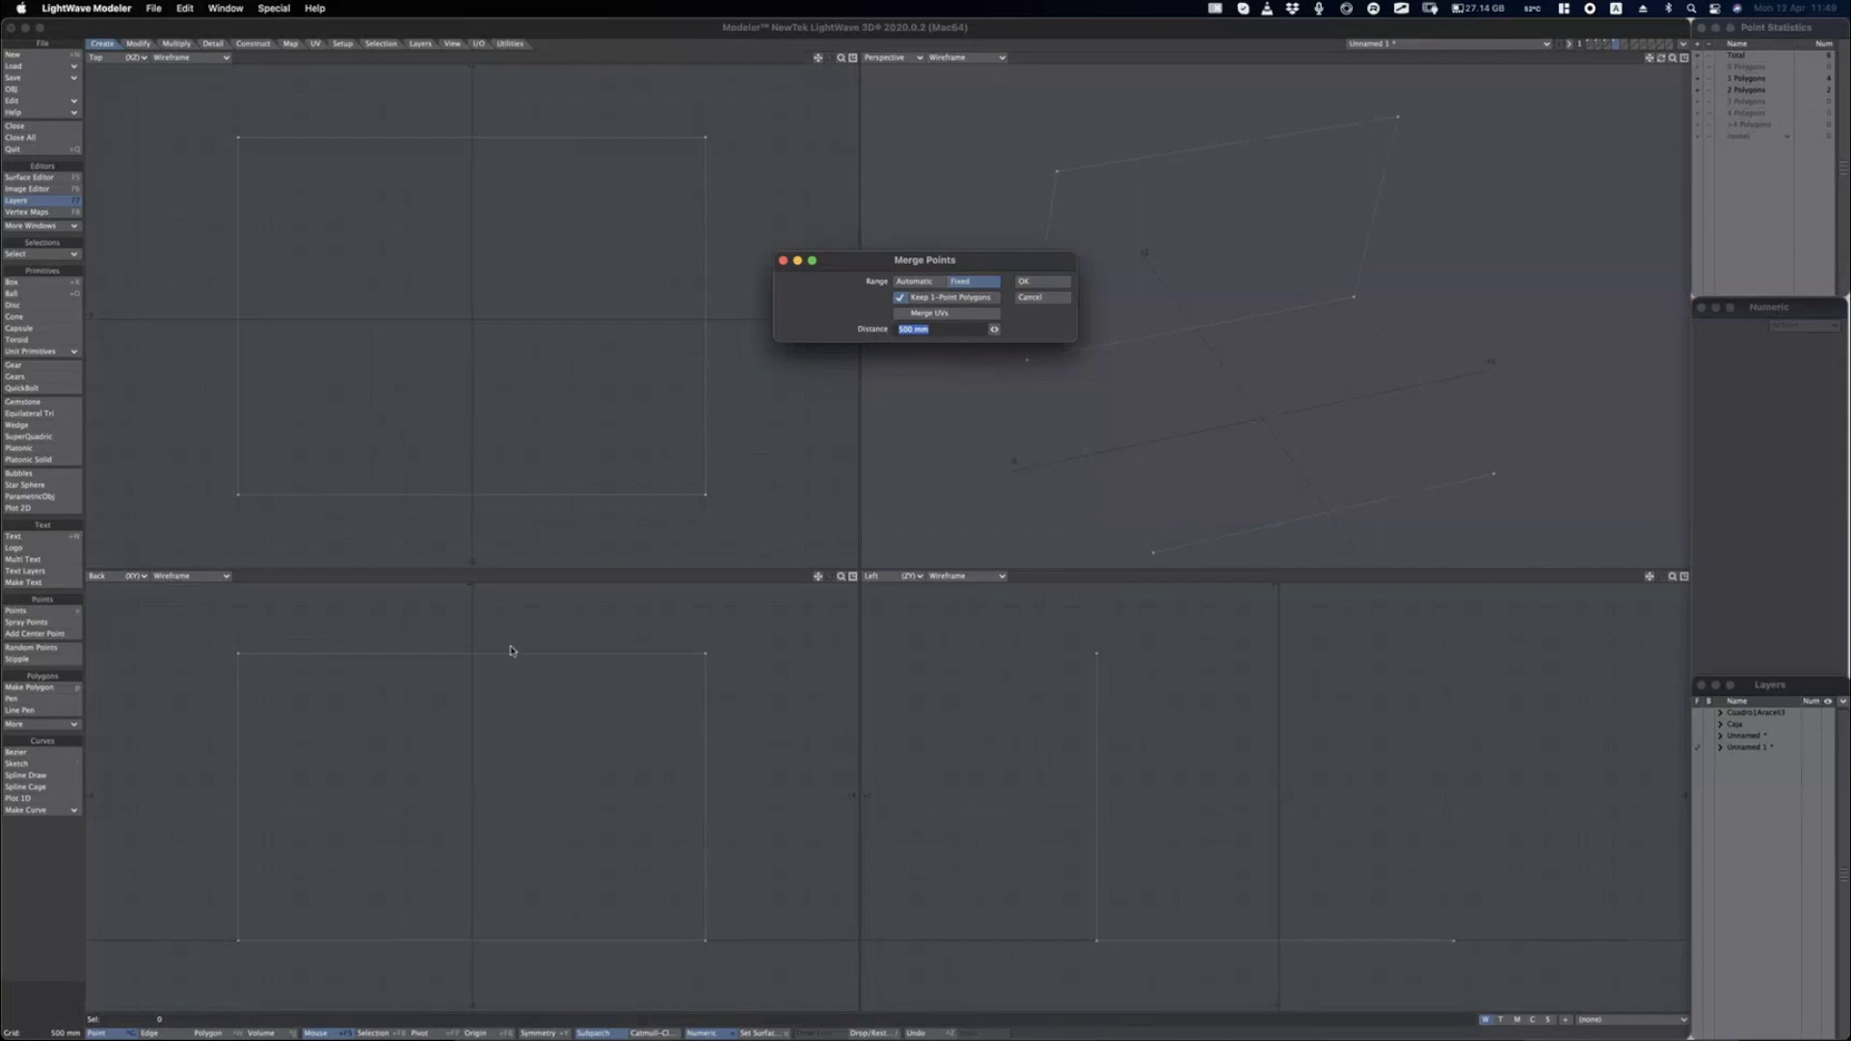
click(1040, 301)
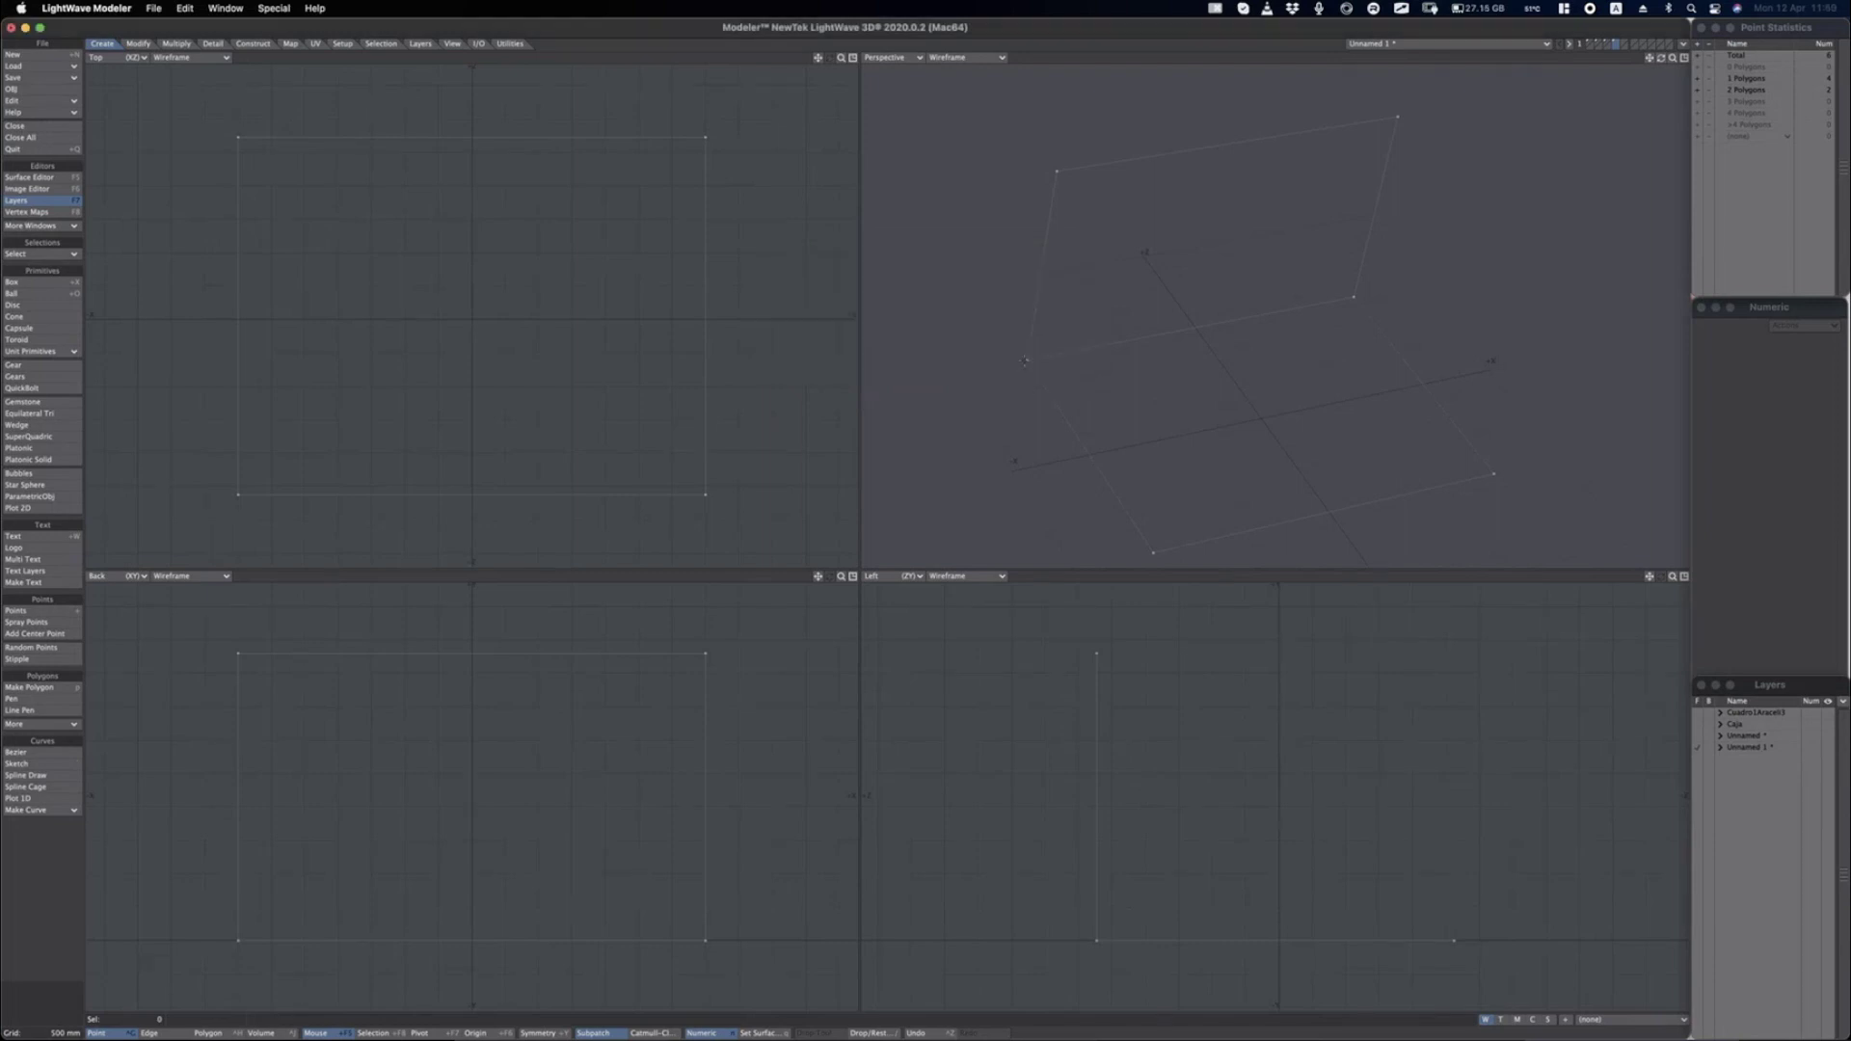
Move the shared wall-floor corner point up and inward, finishing with an offset of about 1.35 m in X and -250 mm in Z.
click(1027, 360)
key(t)
drag(1037, 767, 1208, 755)
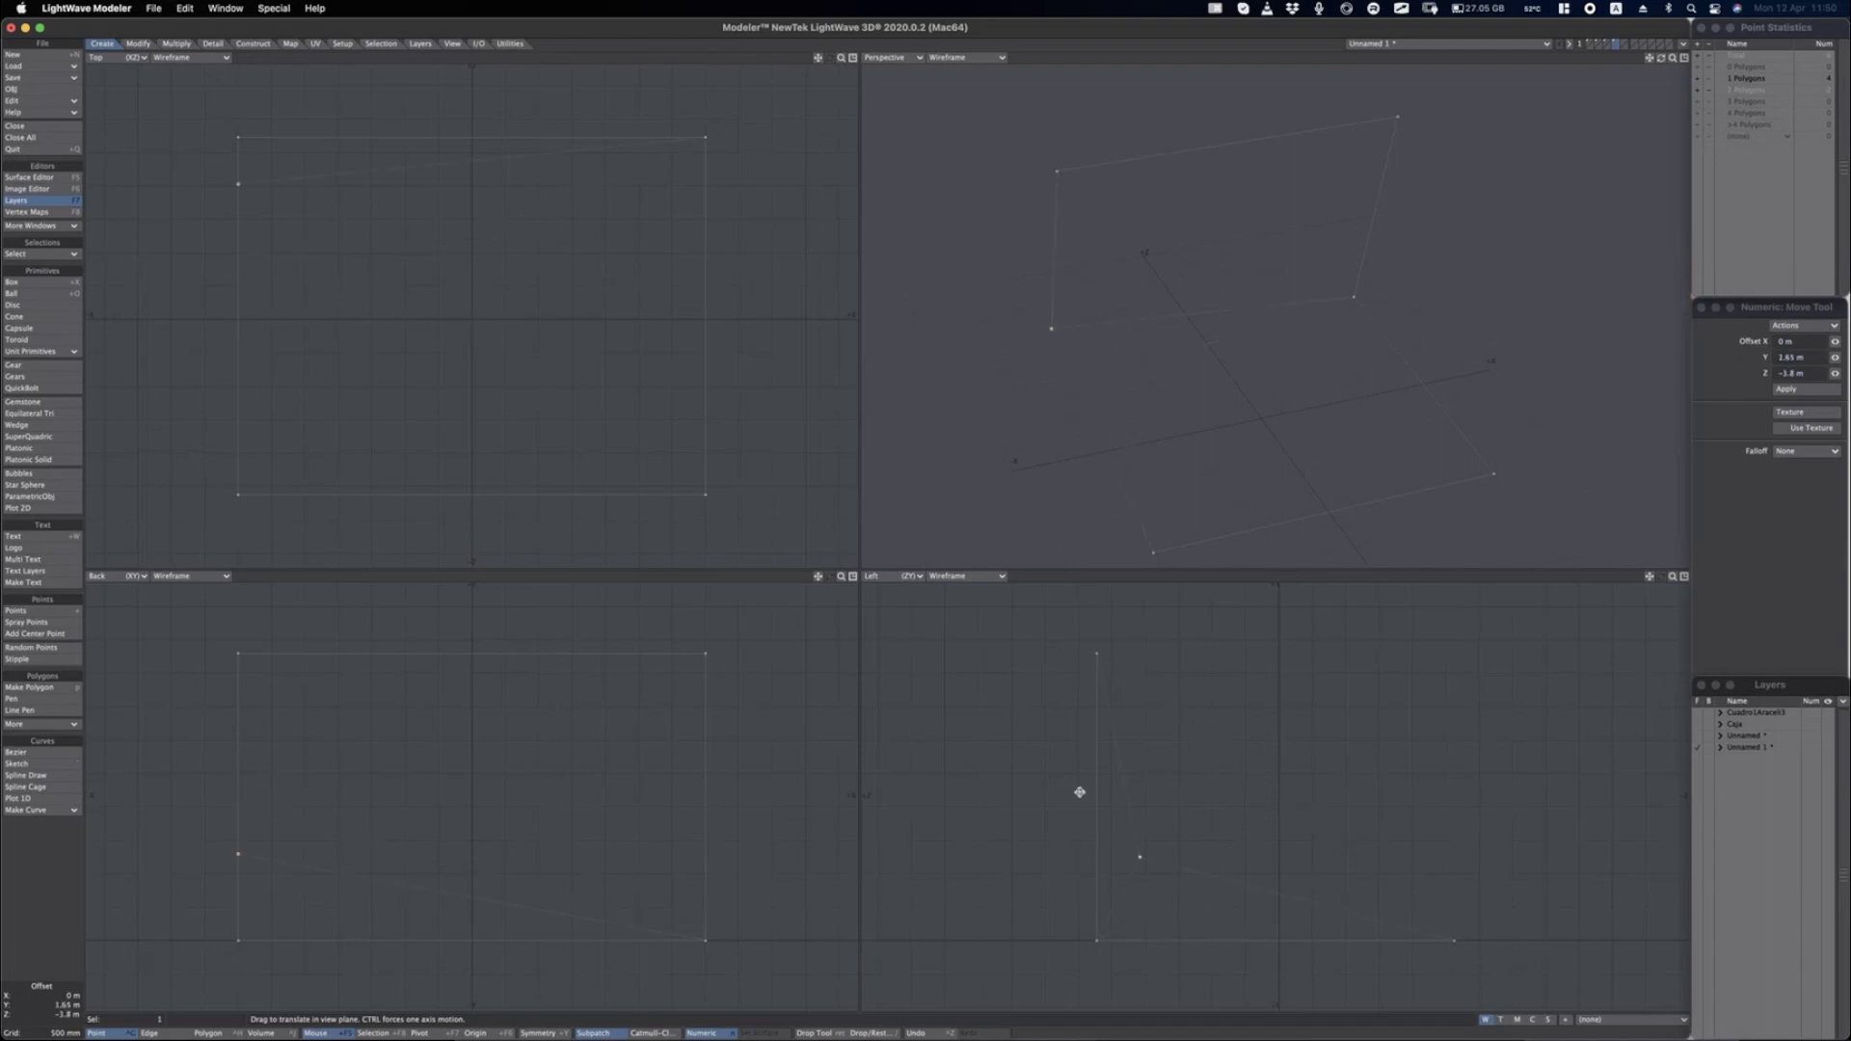
drag(1080, 792, 1137, 736)
drag(405, 318, 495, 333)
Set the perspective view to Flat Shade and view the deformed wall and floor from the side.
click(968, 57)
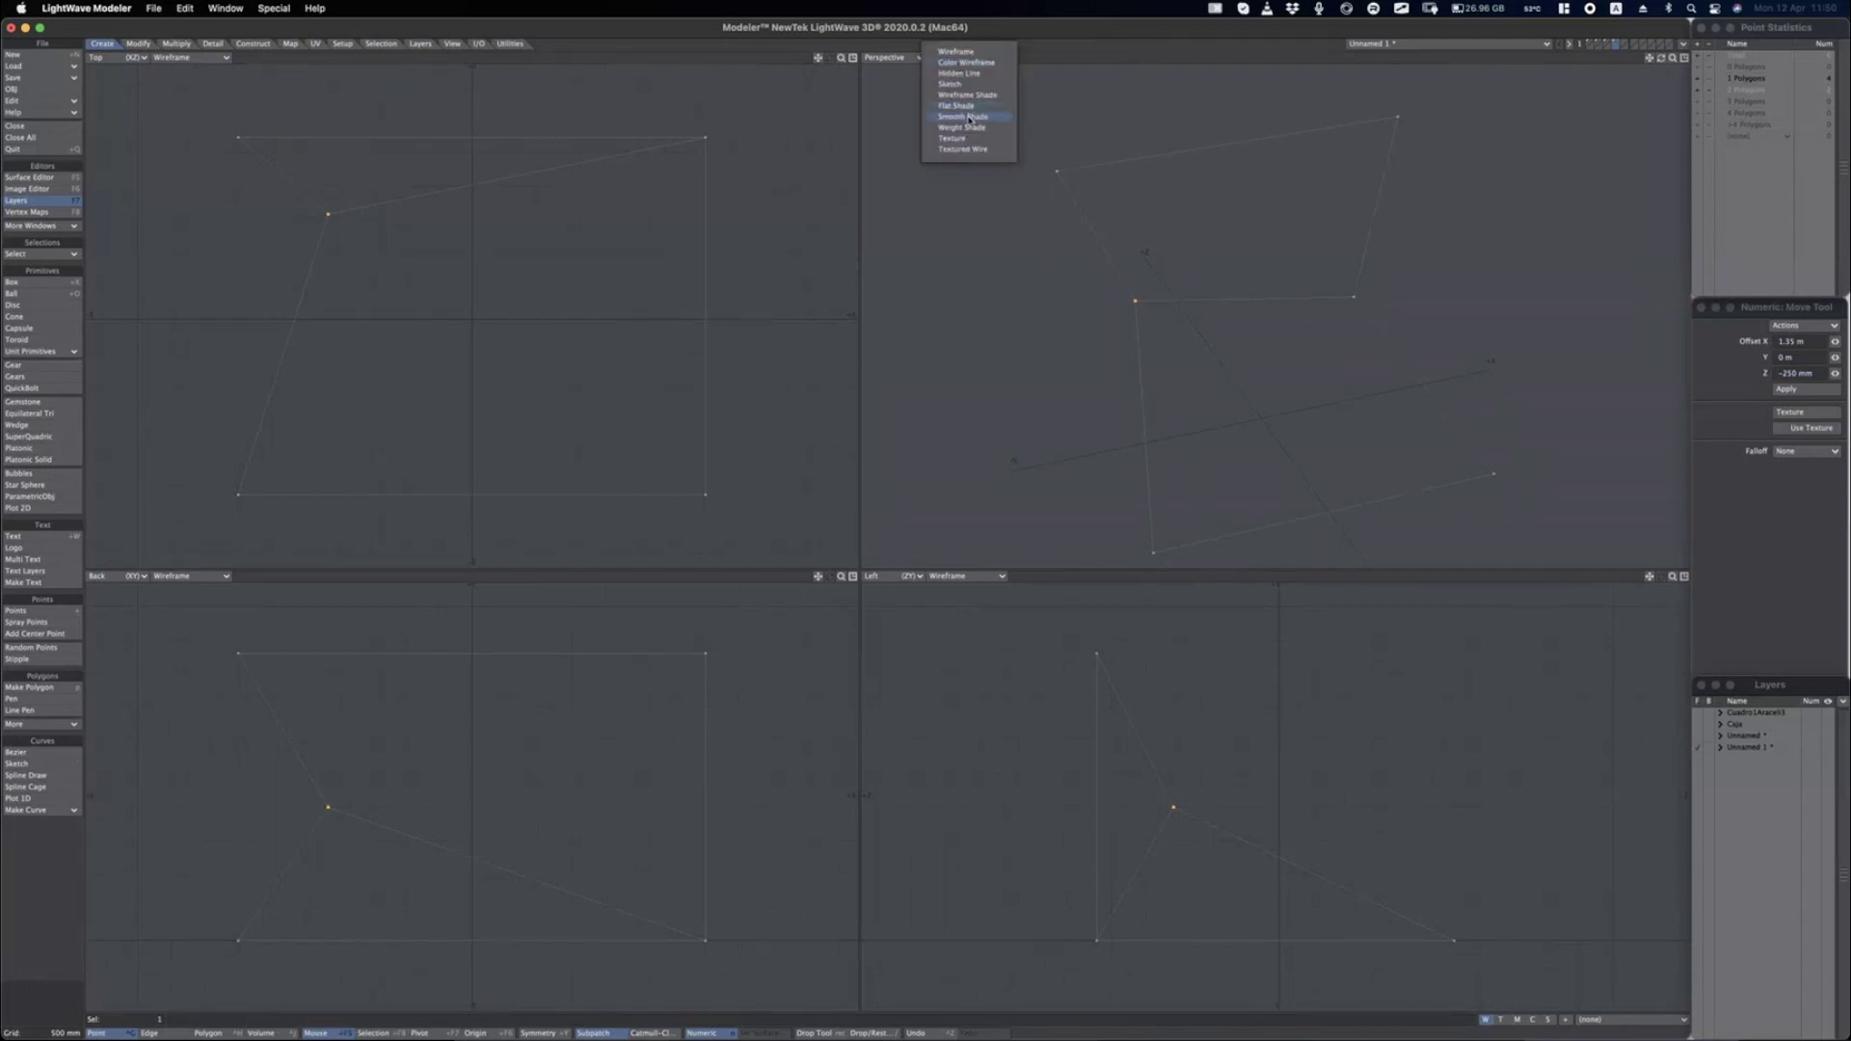
click(968, 107)
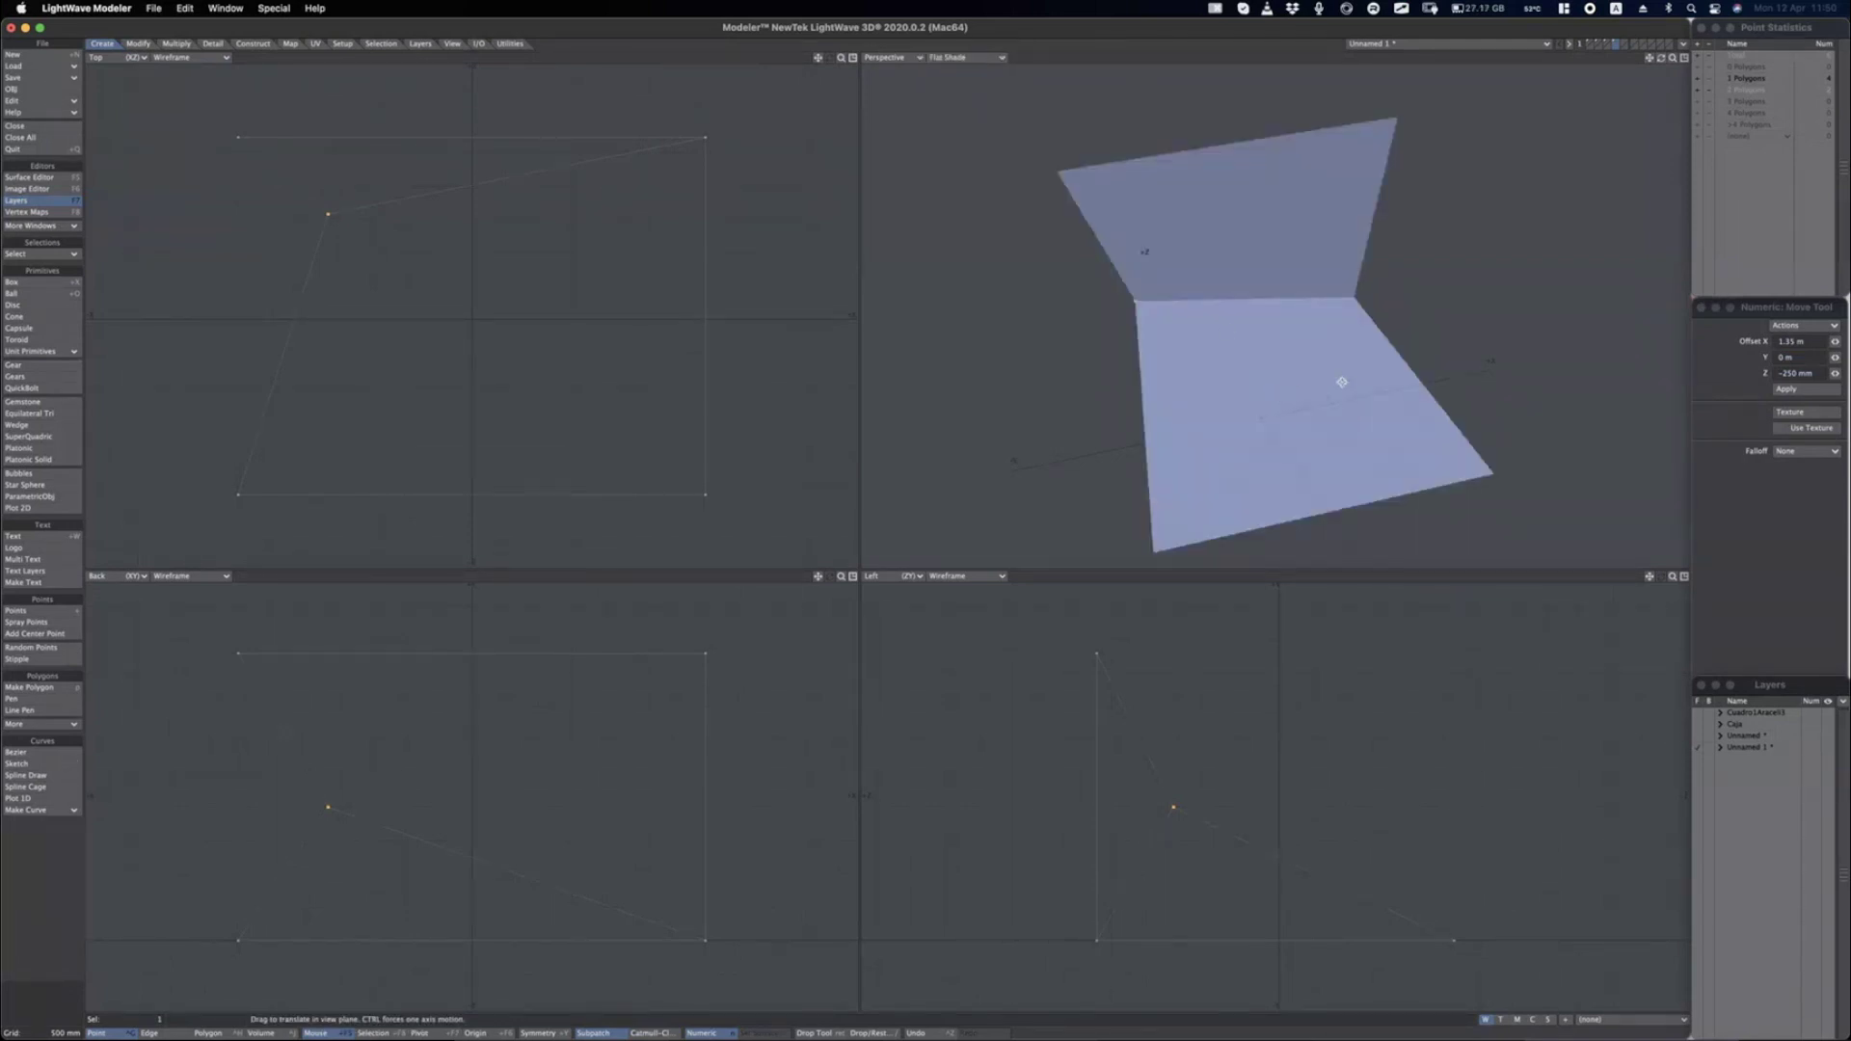
mouse_move(1372, 384)
alt+mouse_down()
mouse_move(1253, 308)
mouse_move(1116, 322)
mouse_move(1226, 316)
mouse_move(1224, 285)
mouse_move(1269, 306)
mouse_move(1343, 273)
mouse_move(1305, 202)
mouse_move(1369, 363)
mouse_move(1331, 309)
mouse_move(1157, 298)
mouse_move(1364, 322)
mouse_move(1316, 247)
mouse_move(1161, 162)
mouse_move(1219, 231)
mouse_move(1211, 459)
mouse_move(1342, 408)
alt+mouse_up()
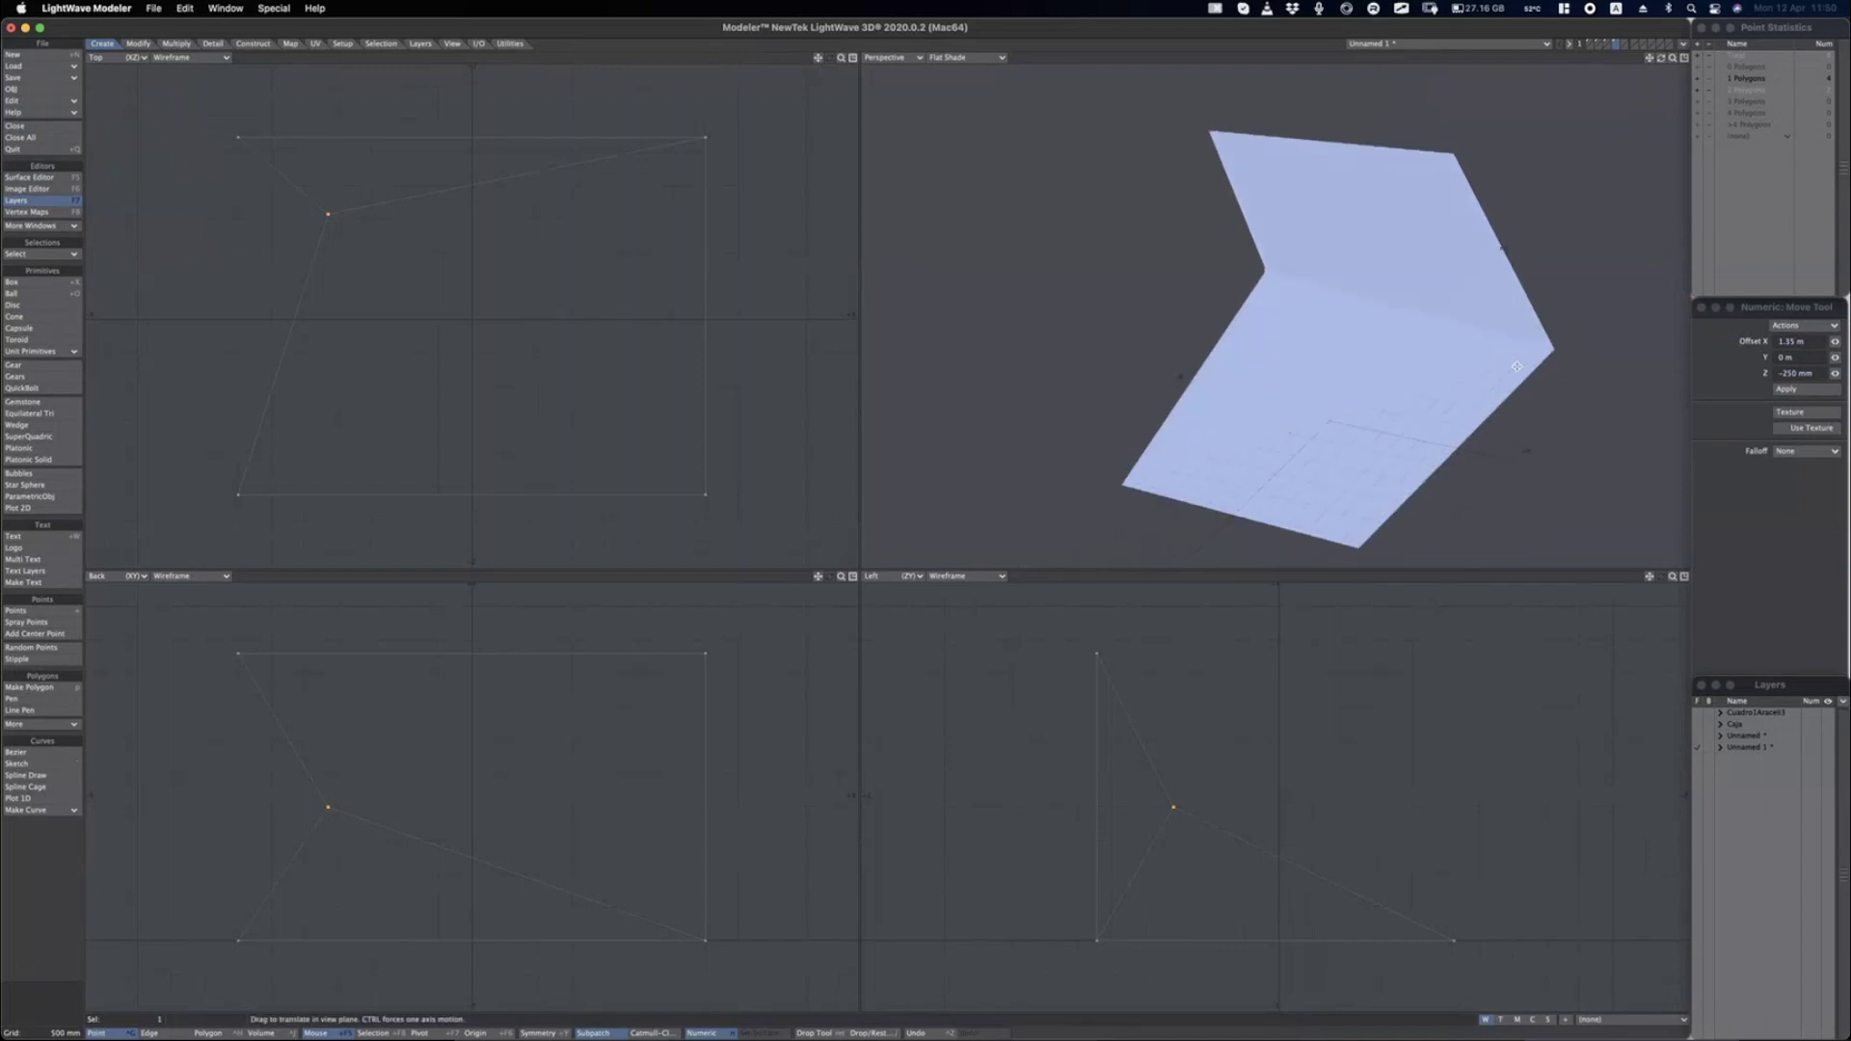
Mark the floor polygon's diagonal fold and surface with temporary annotations, clear them and examine the deformed polygon from other angles.
key(ctrl+shift+a)
drag(1551, 348, 1136, 472)
drag(1280, 301, 1362, 496)
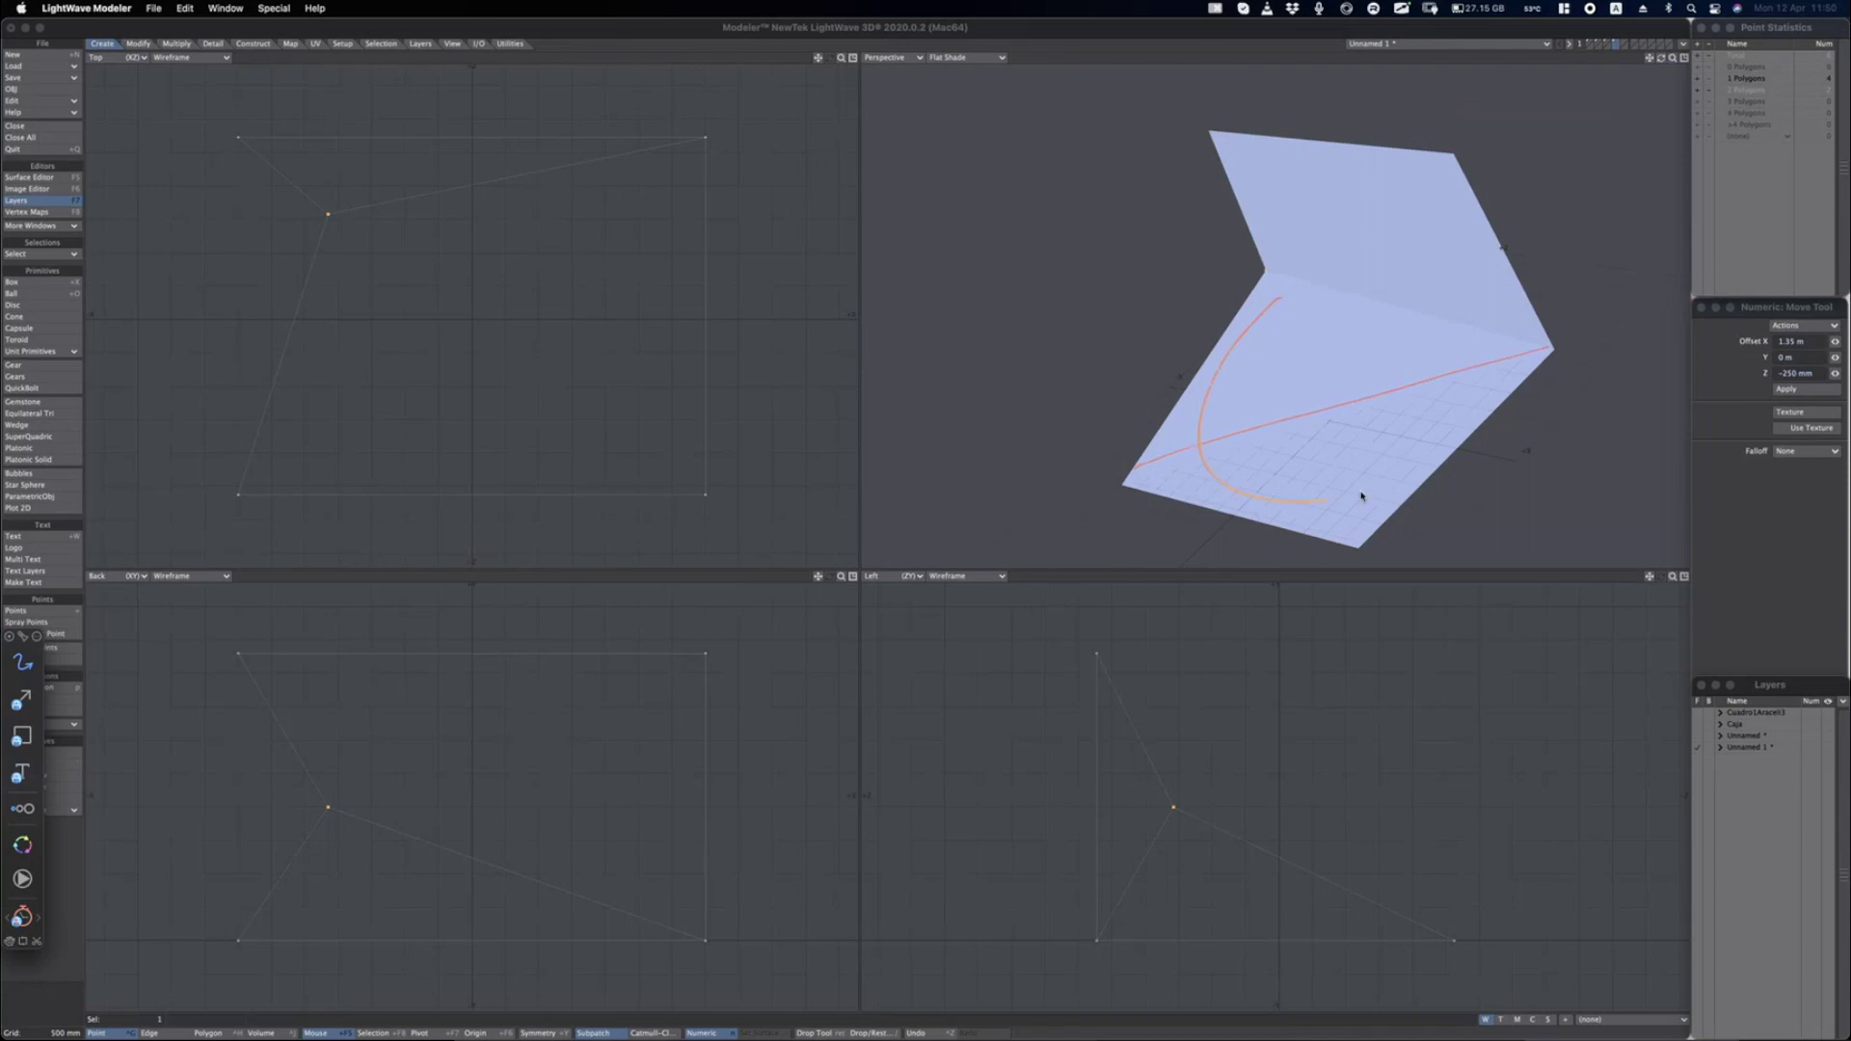
drag(1386, 341, 1273, 315)
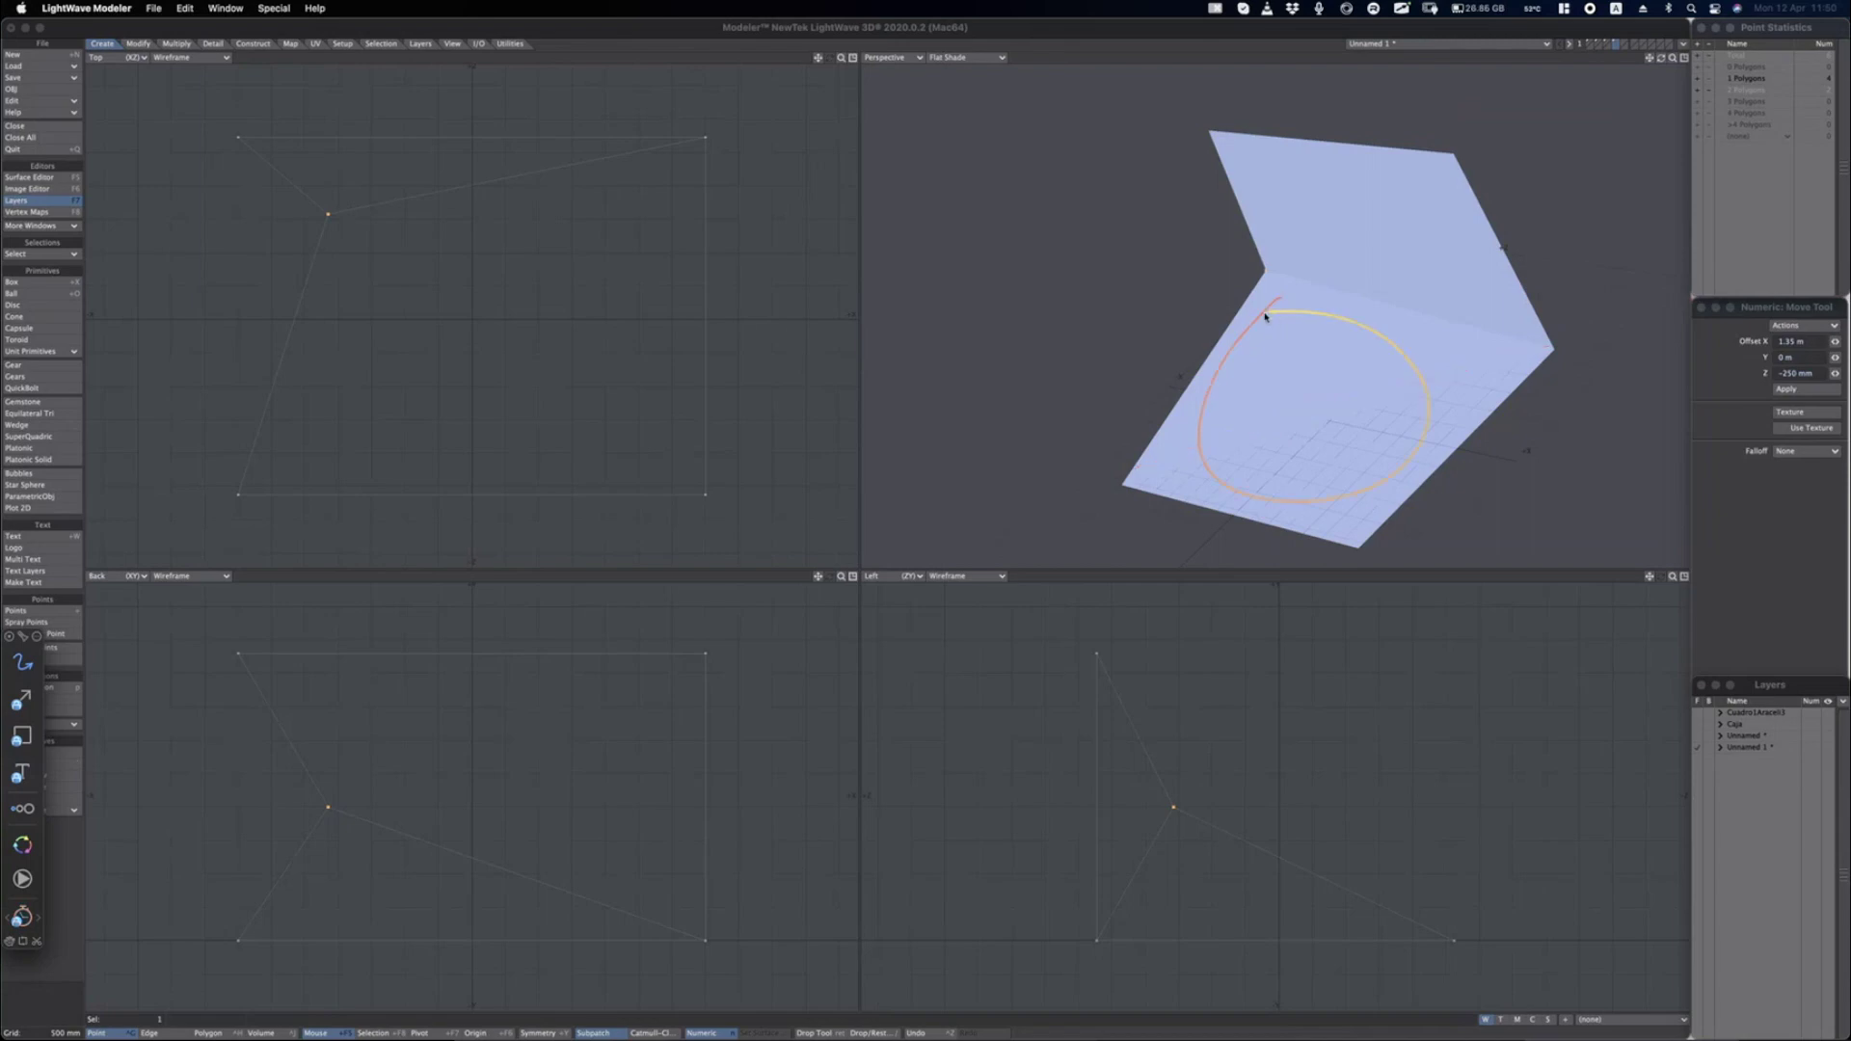
mouse_move(521, 237)
mouse_down()
mouse_move(620, 372)
mouse_move(478, 241)
mouse_up()
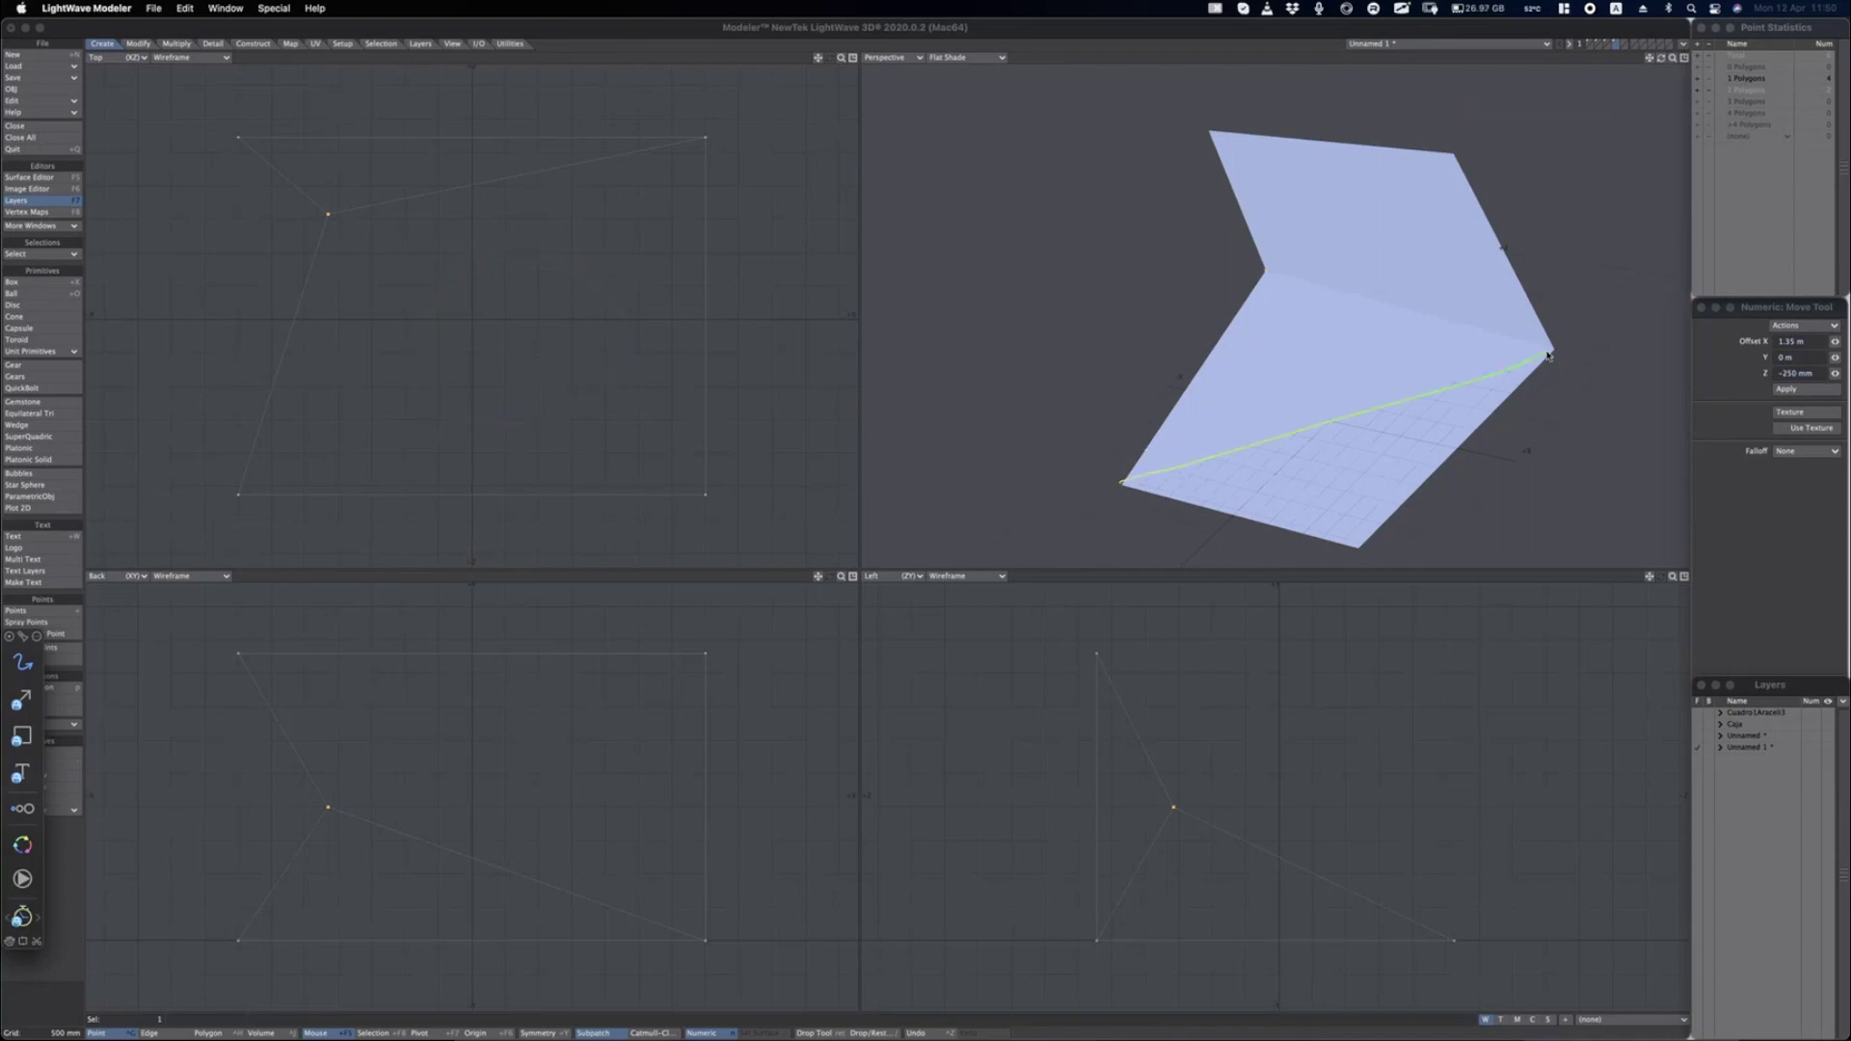
key(Escape)
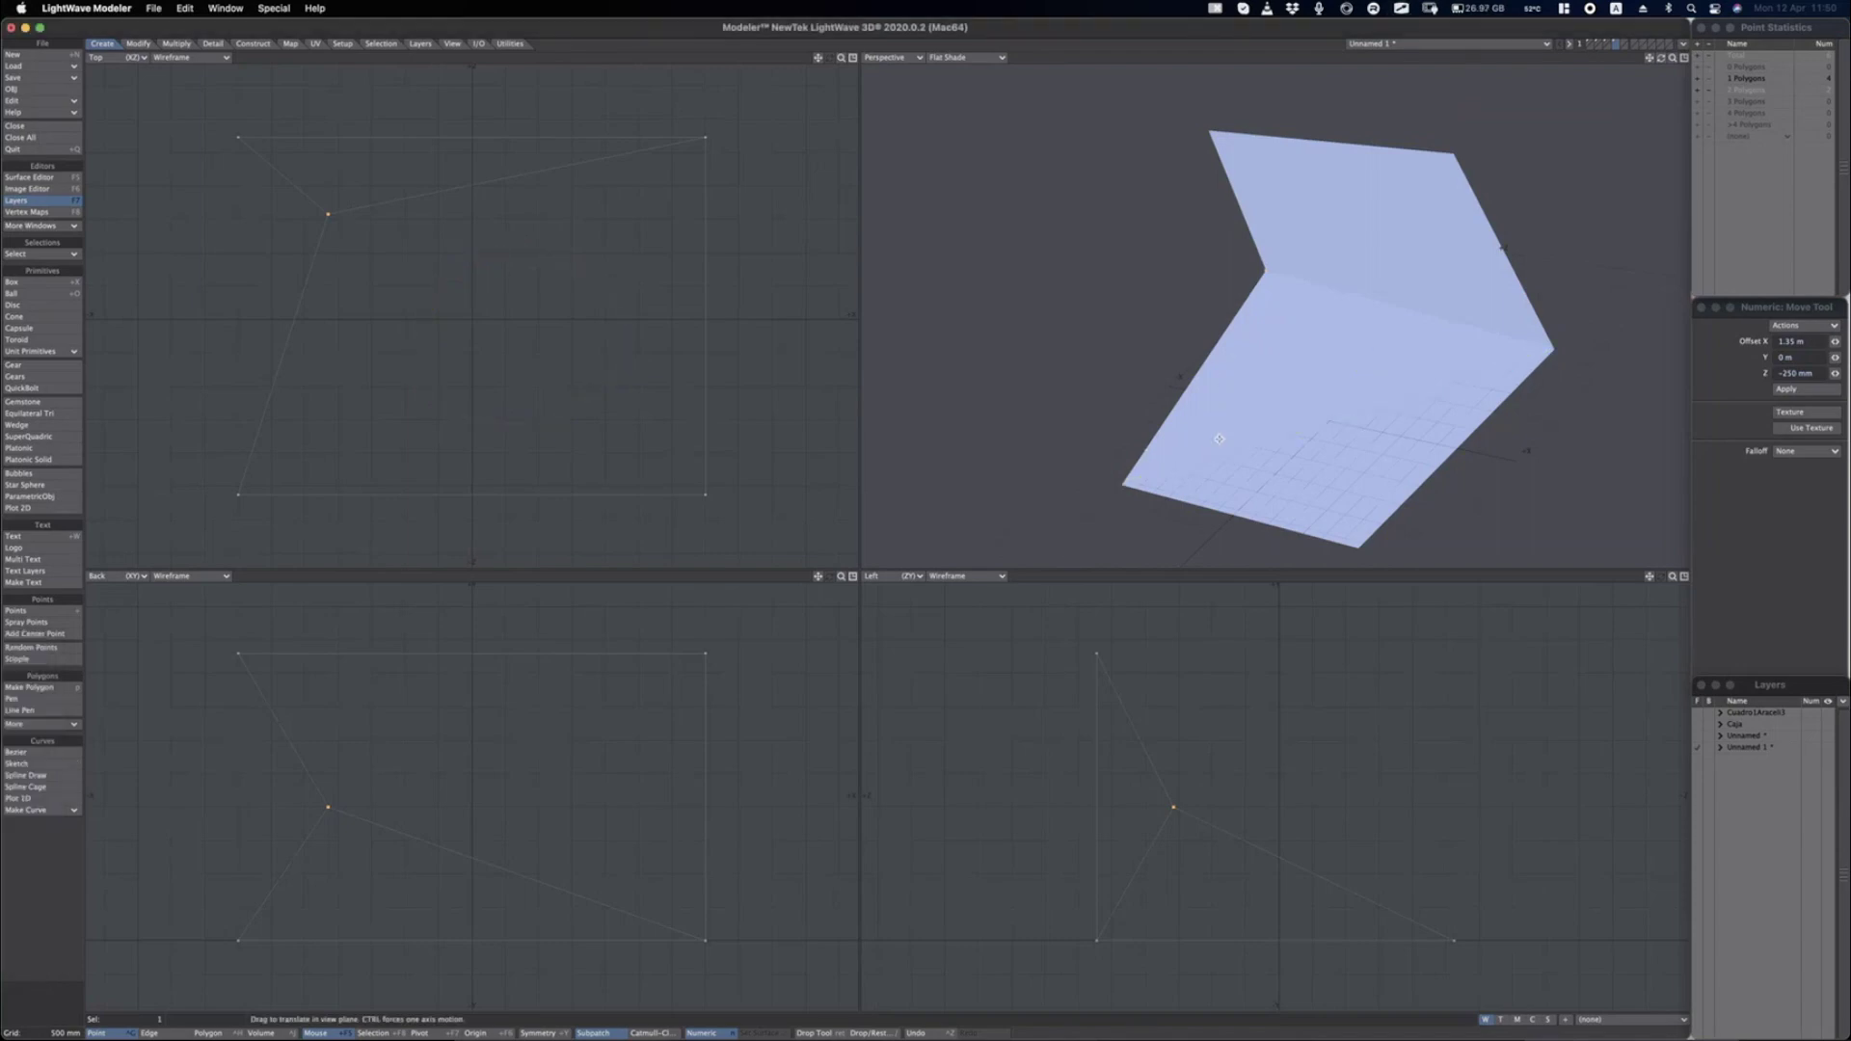
alt+drag(1305, 401, 1432, 394)
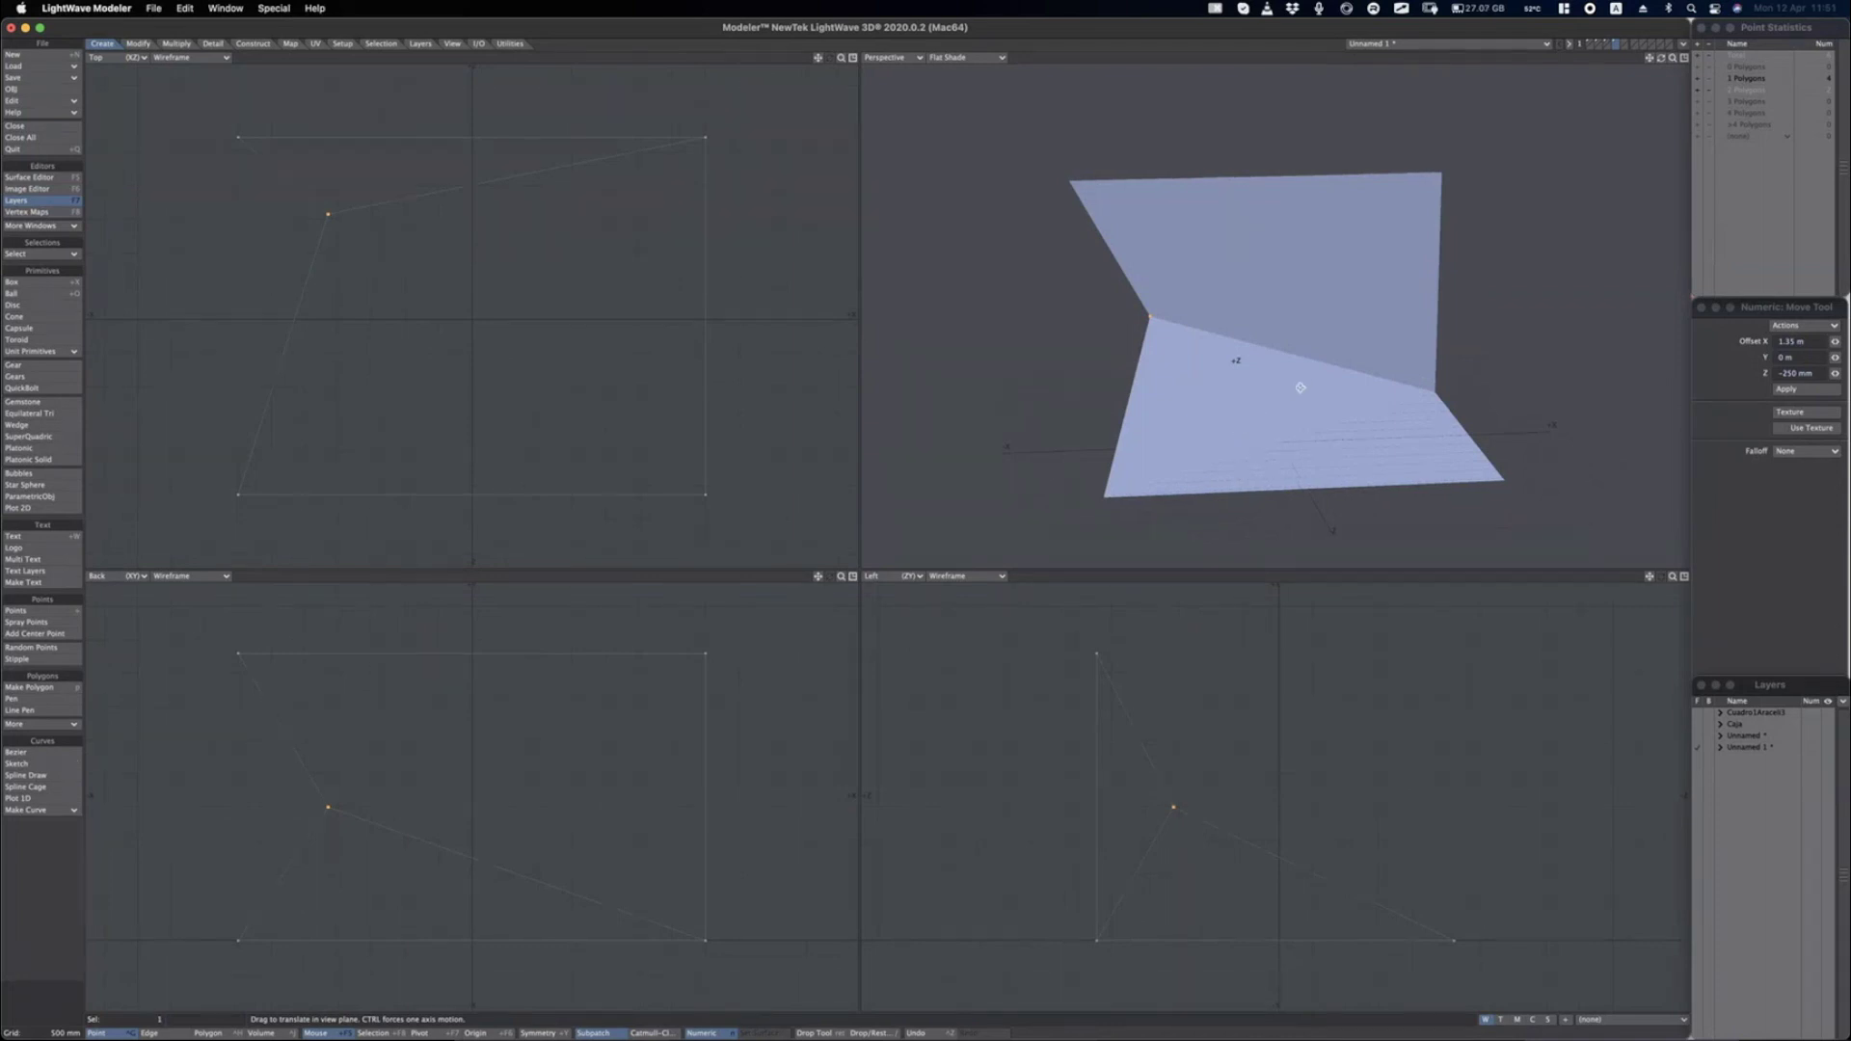
scroll(1300, 388, up, 6)
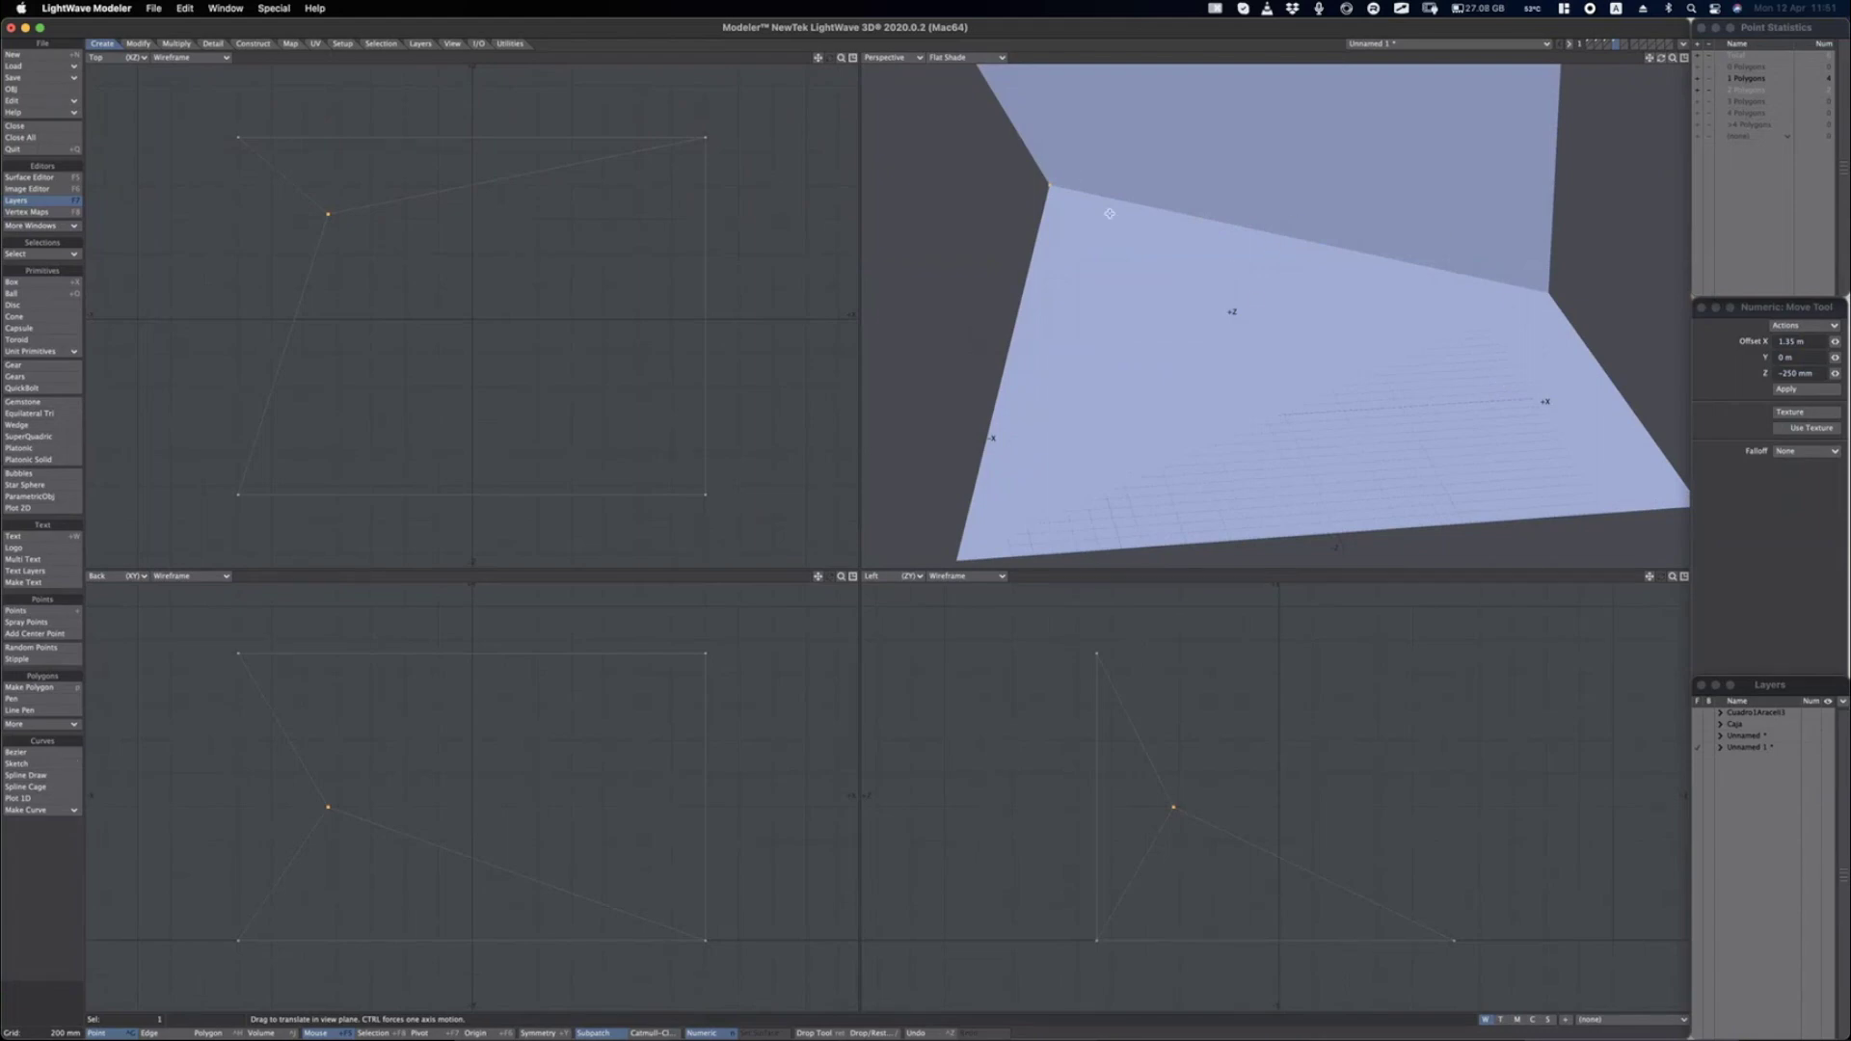
alt+drag(1171, 370, 1203, 421)
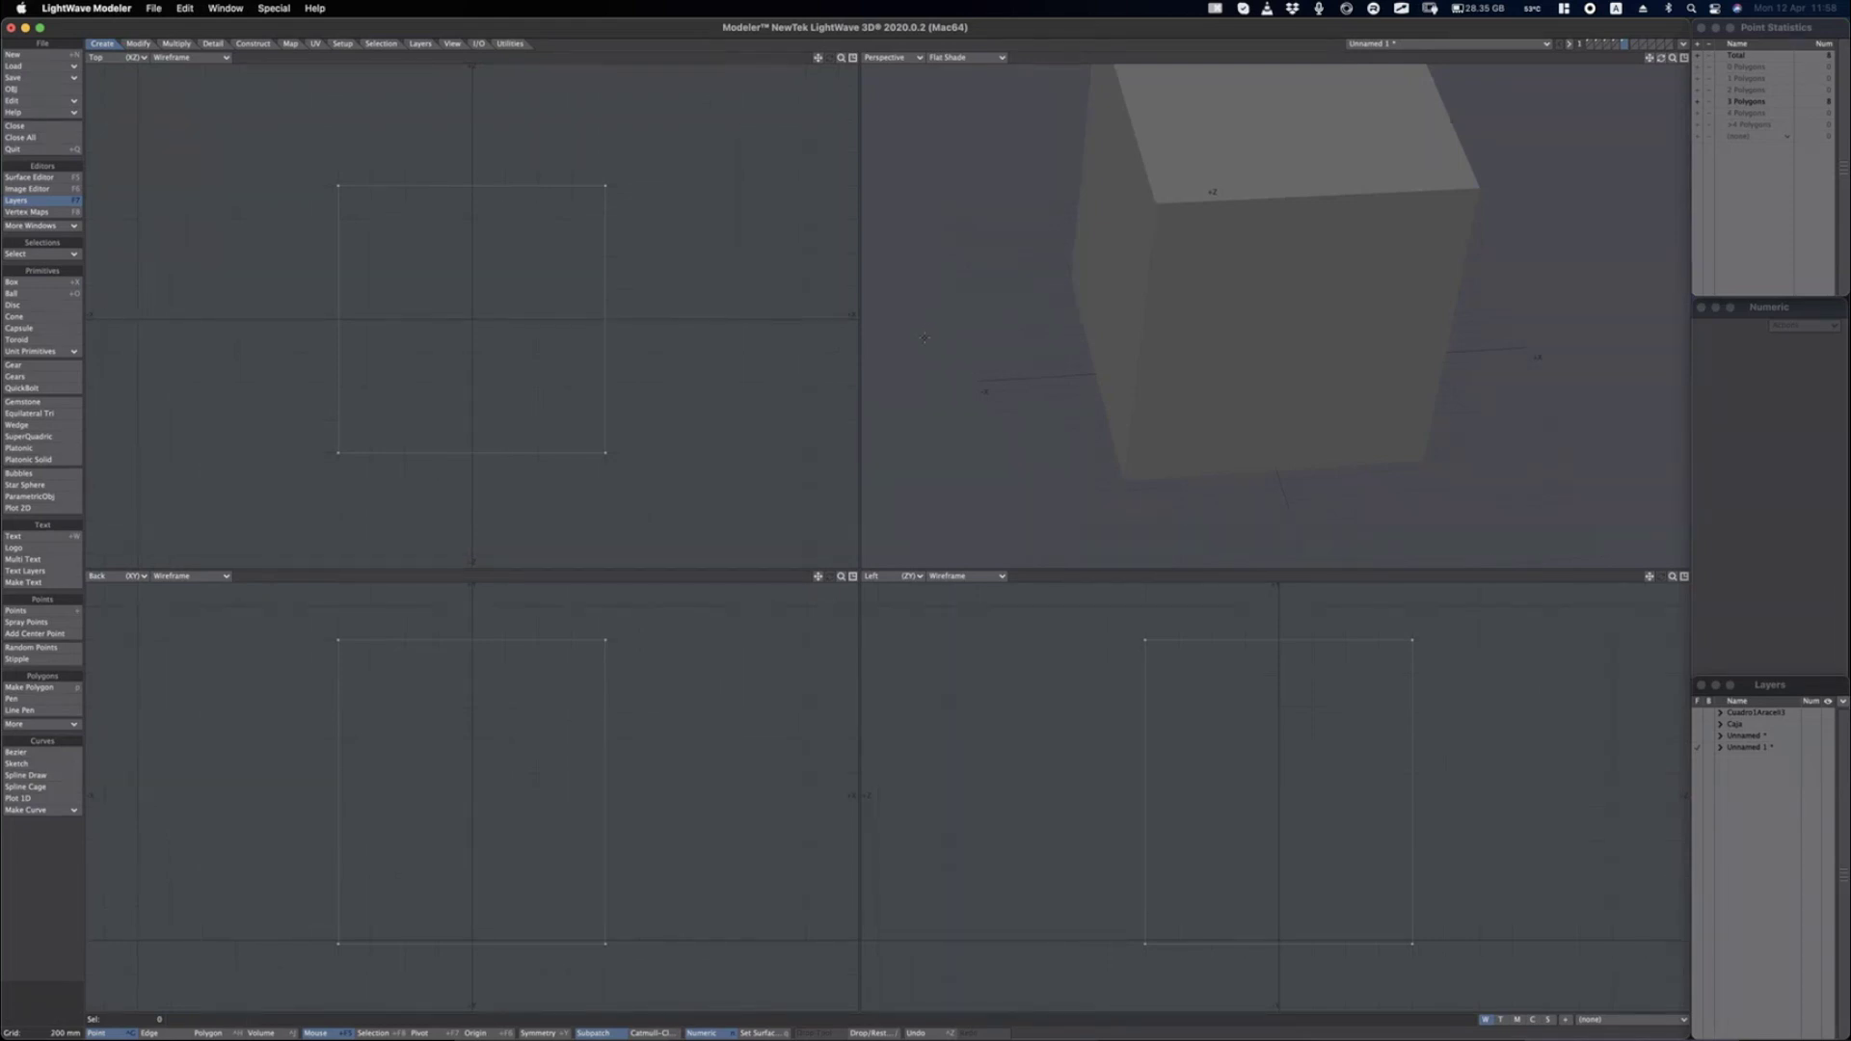
Draw a box about 5.25 m wide, 4.45 m high and 5.05 m deep in an empty layer, centred on X.
click(1635, 45)
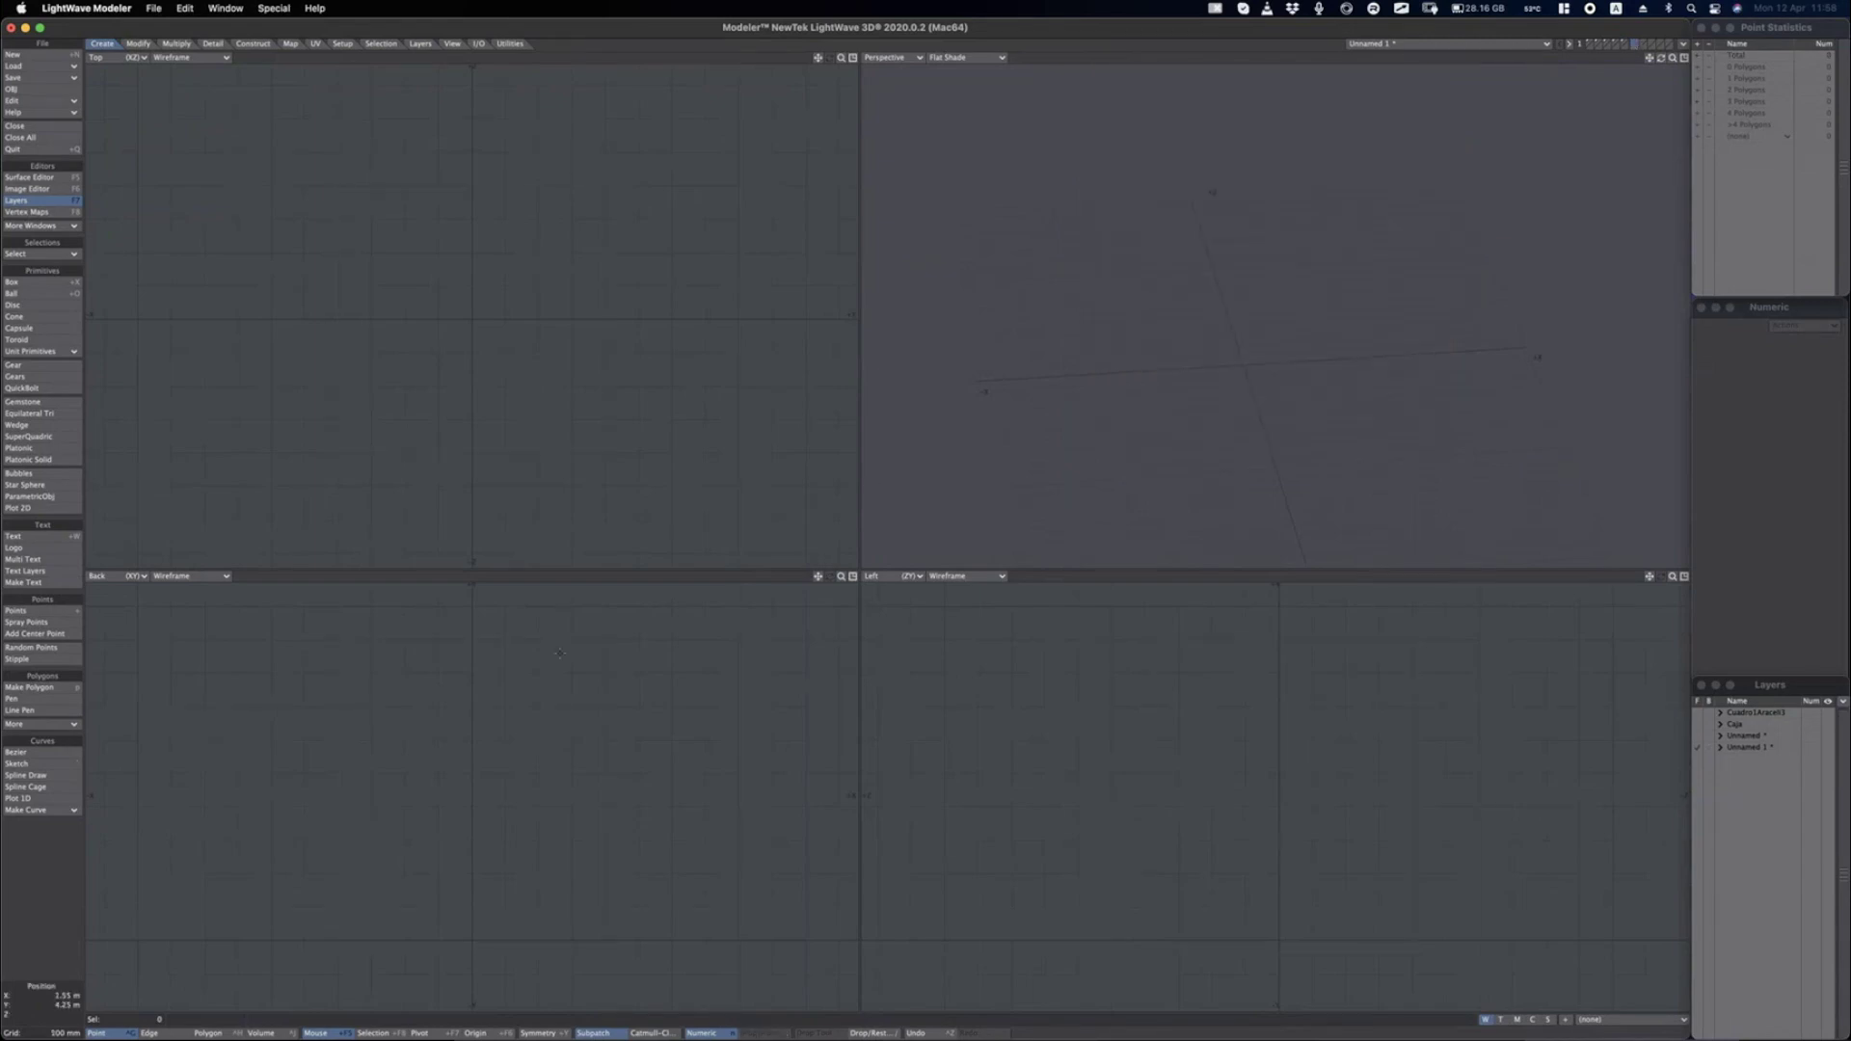
key(shift+x)
drag(294, 150, 645, 485)
drag(488, 657, 483, 939)
drag(468, 791, 475, 787)
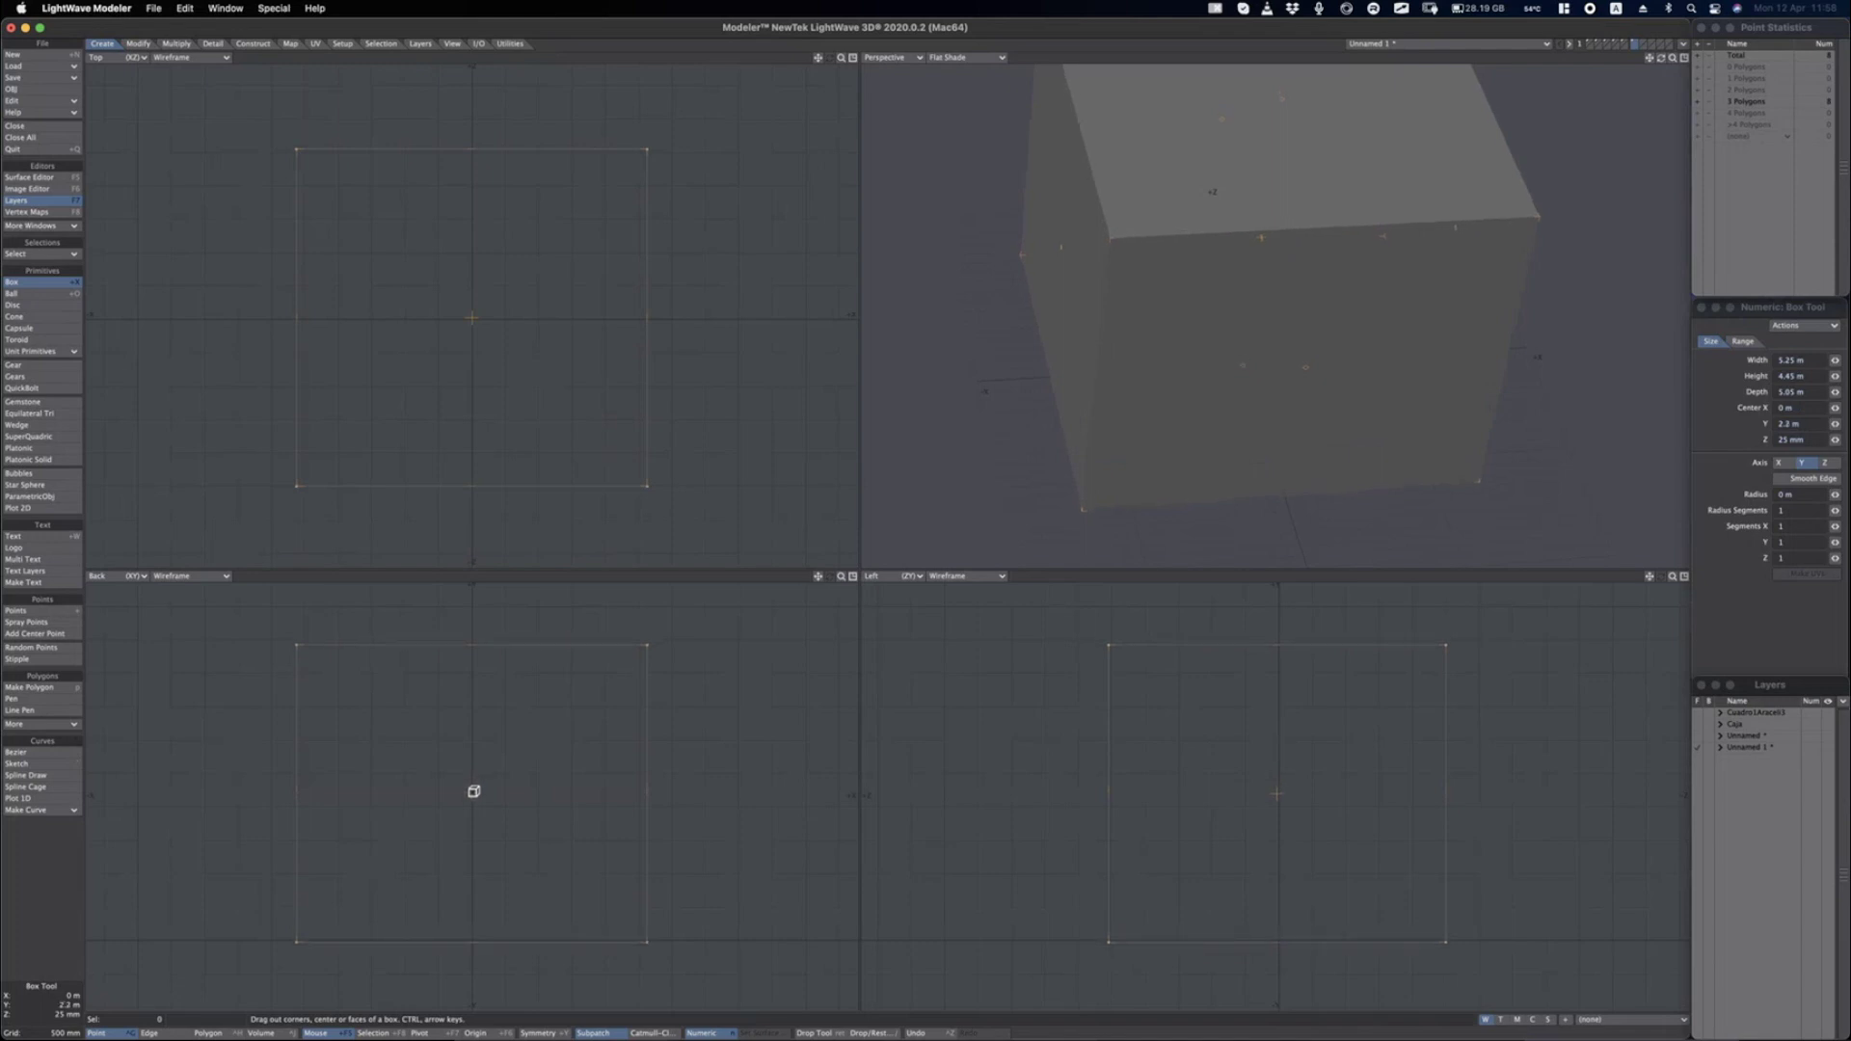
Resize the box to about 5 m wide, 5.025 m high and 3.5 m deep, centred at 2.5 m in Y and 50 mm in Z.
drag(315, 735, 306, 742)
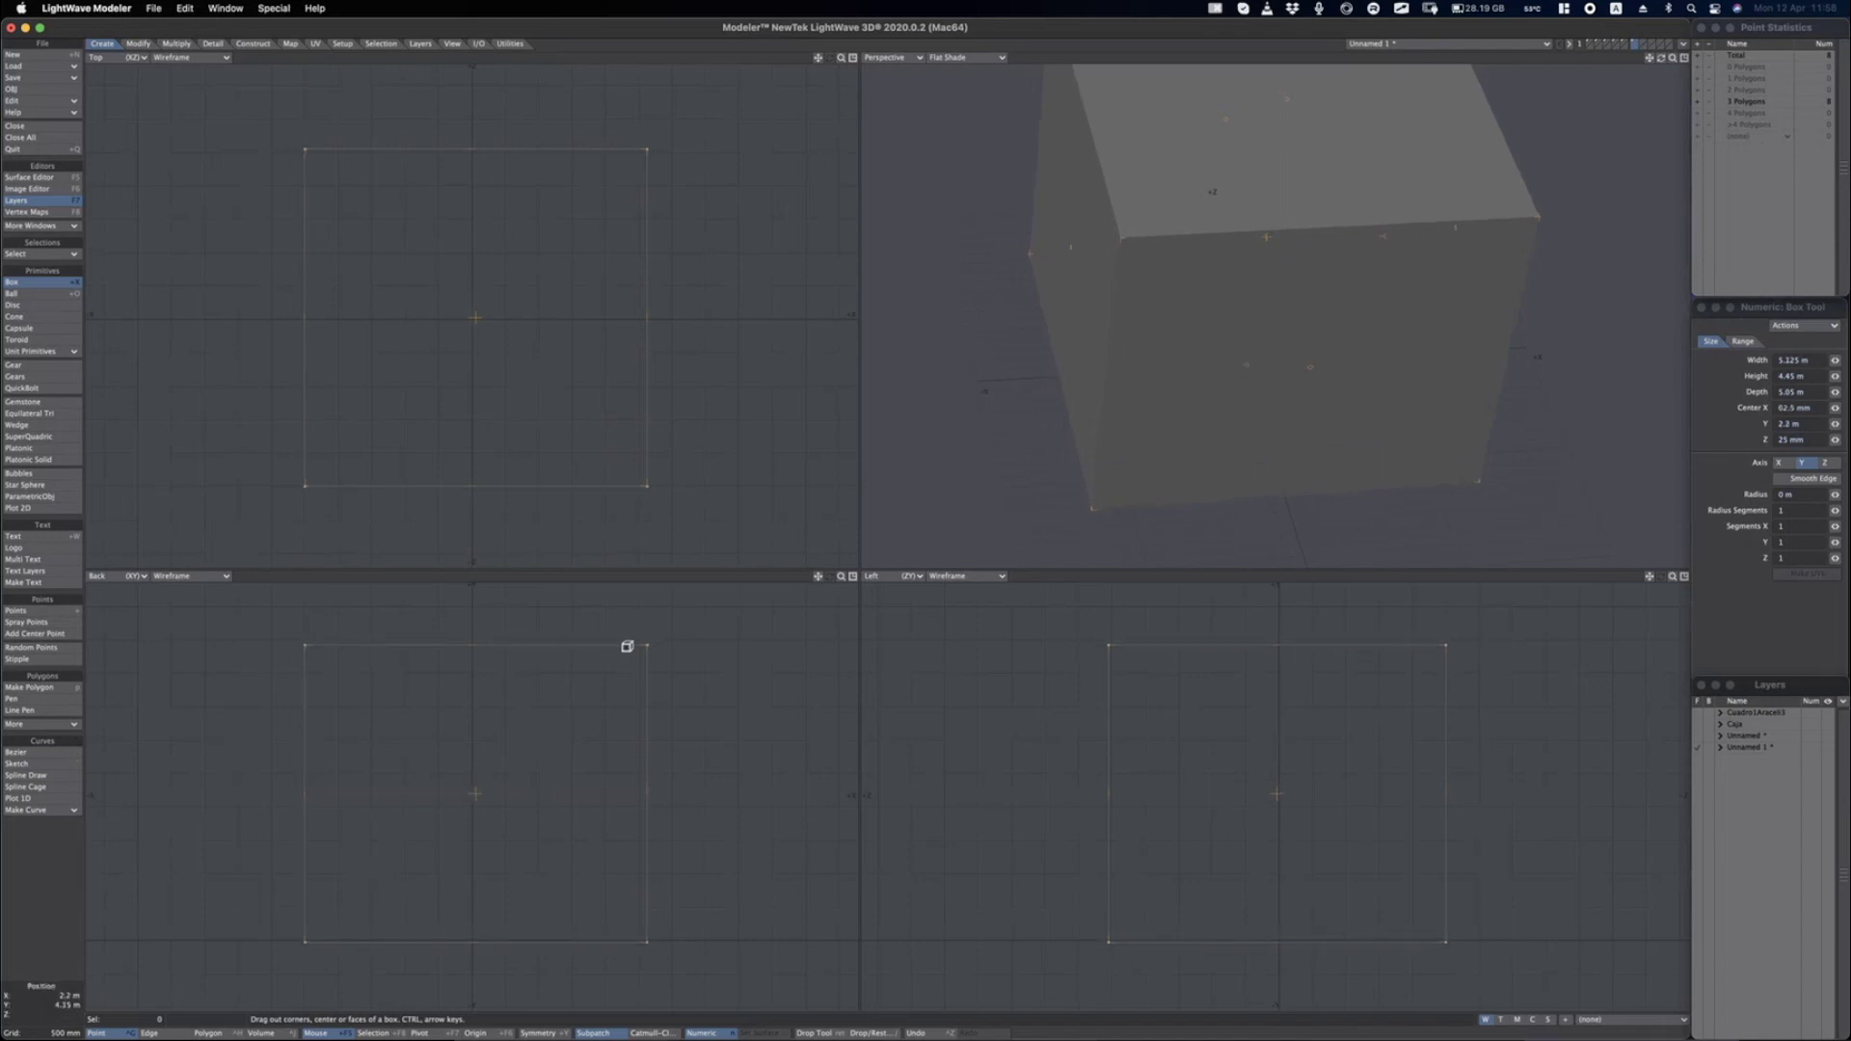
drag(645, 645, 637, 603)
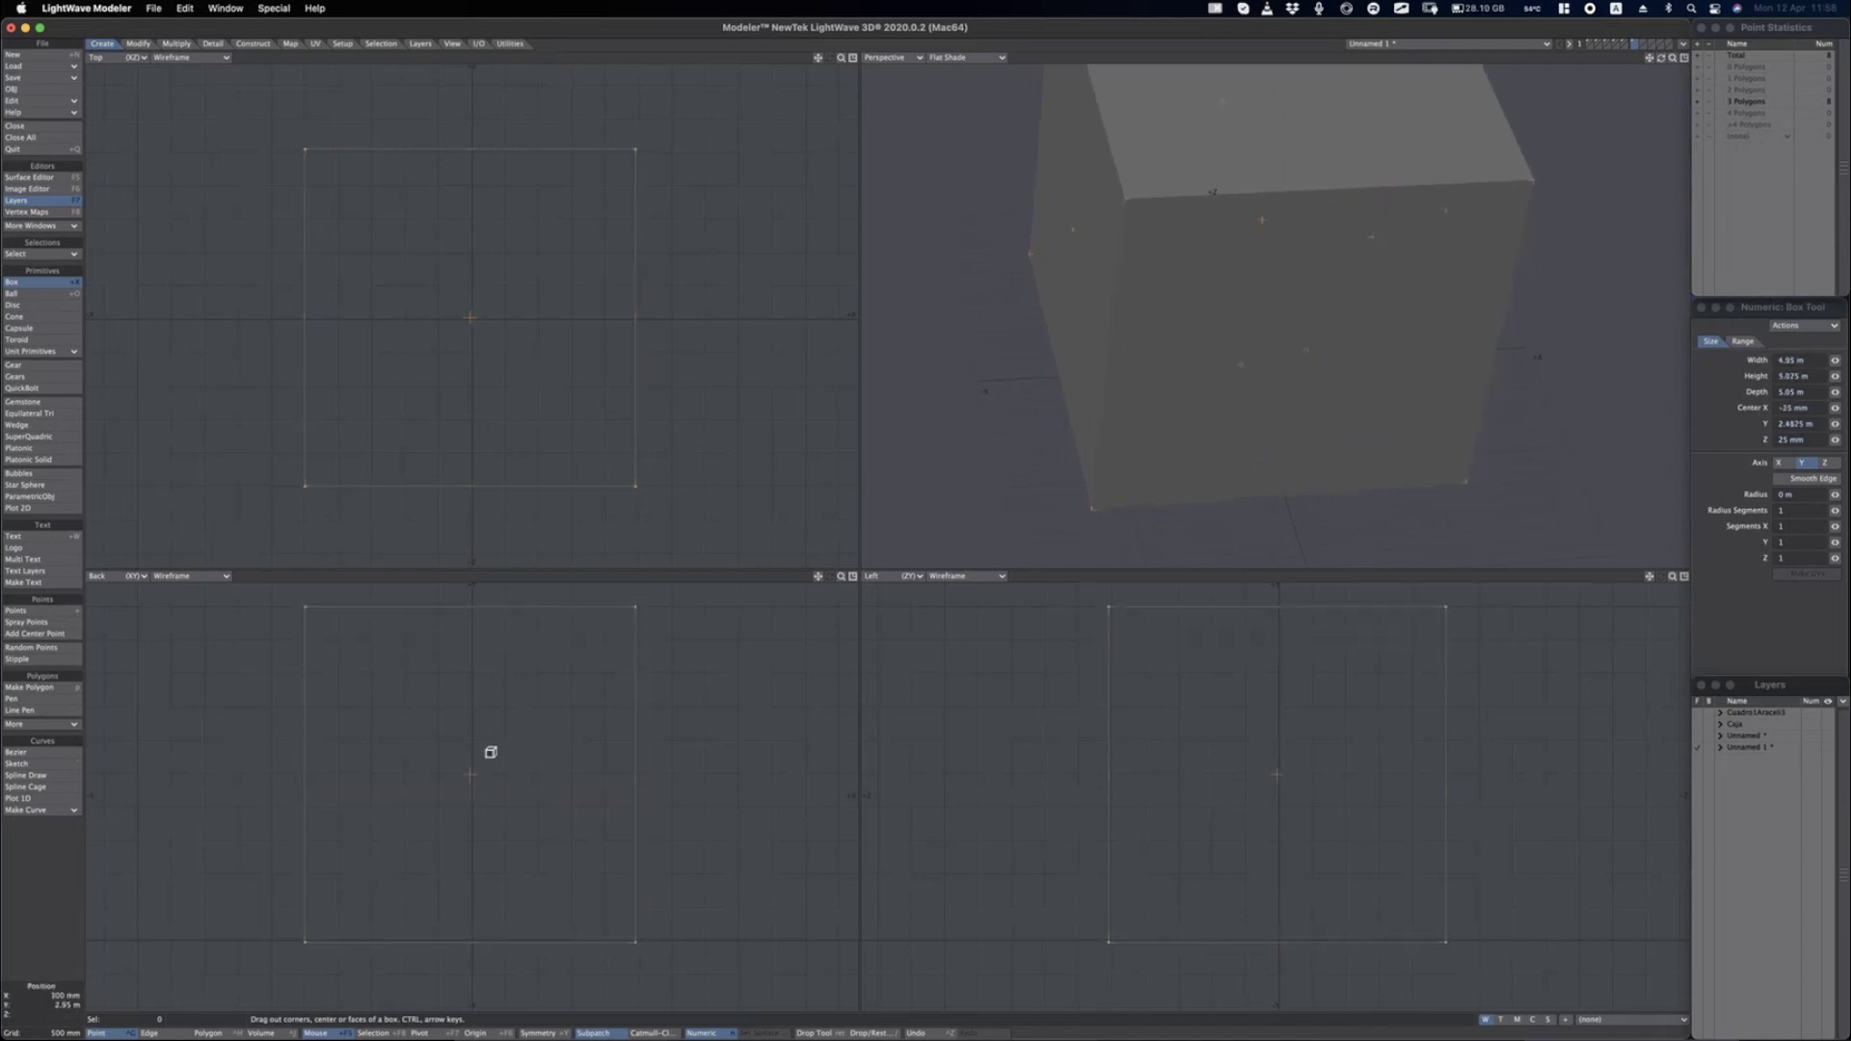
drag(637, 772, 640, 766)
drag(1111, 779, 1178, 773)
drag(1434, 765, 1382, 771)
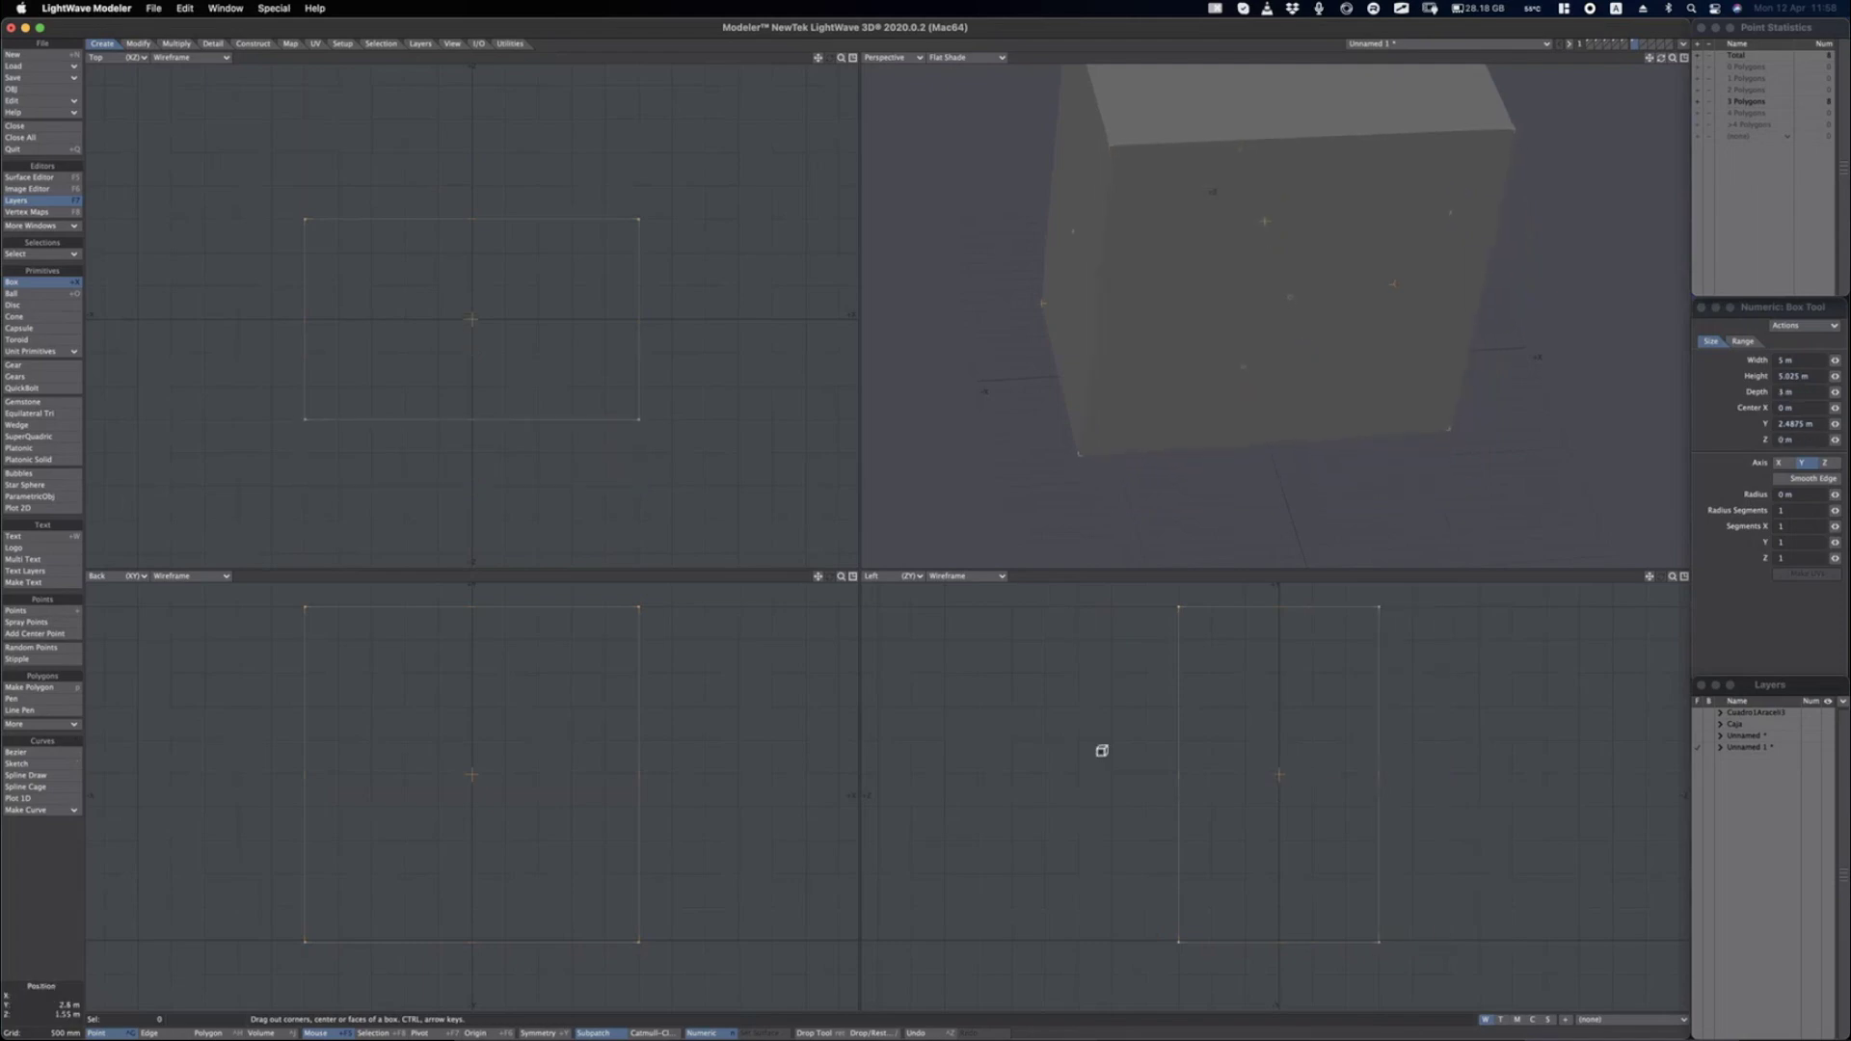
drag(459, 220, 479, 180)
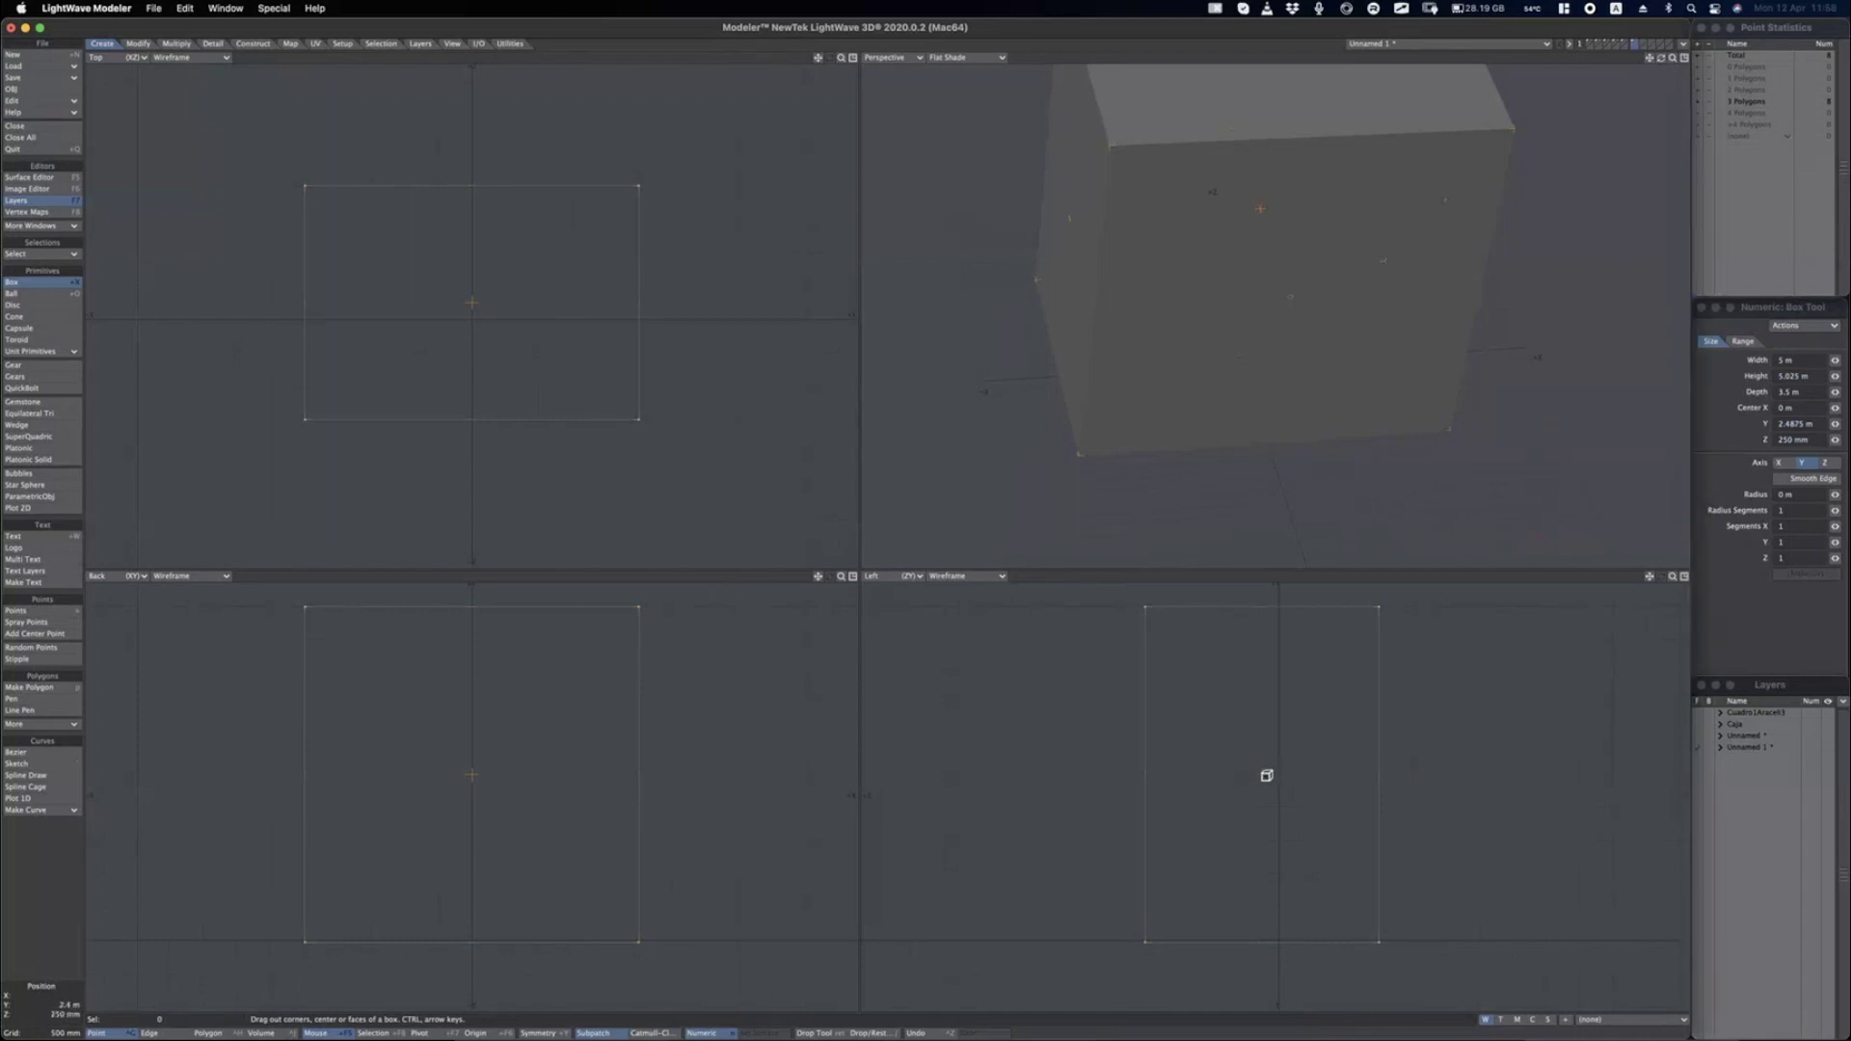
drag(1264, 772, 1276, 768)
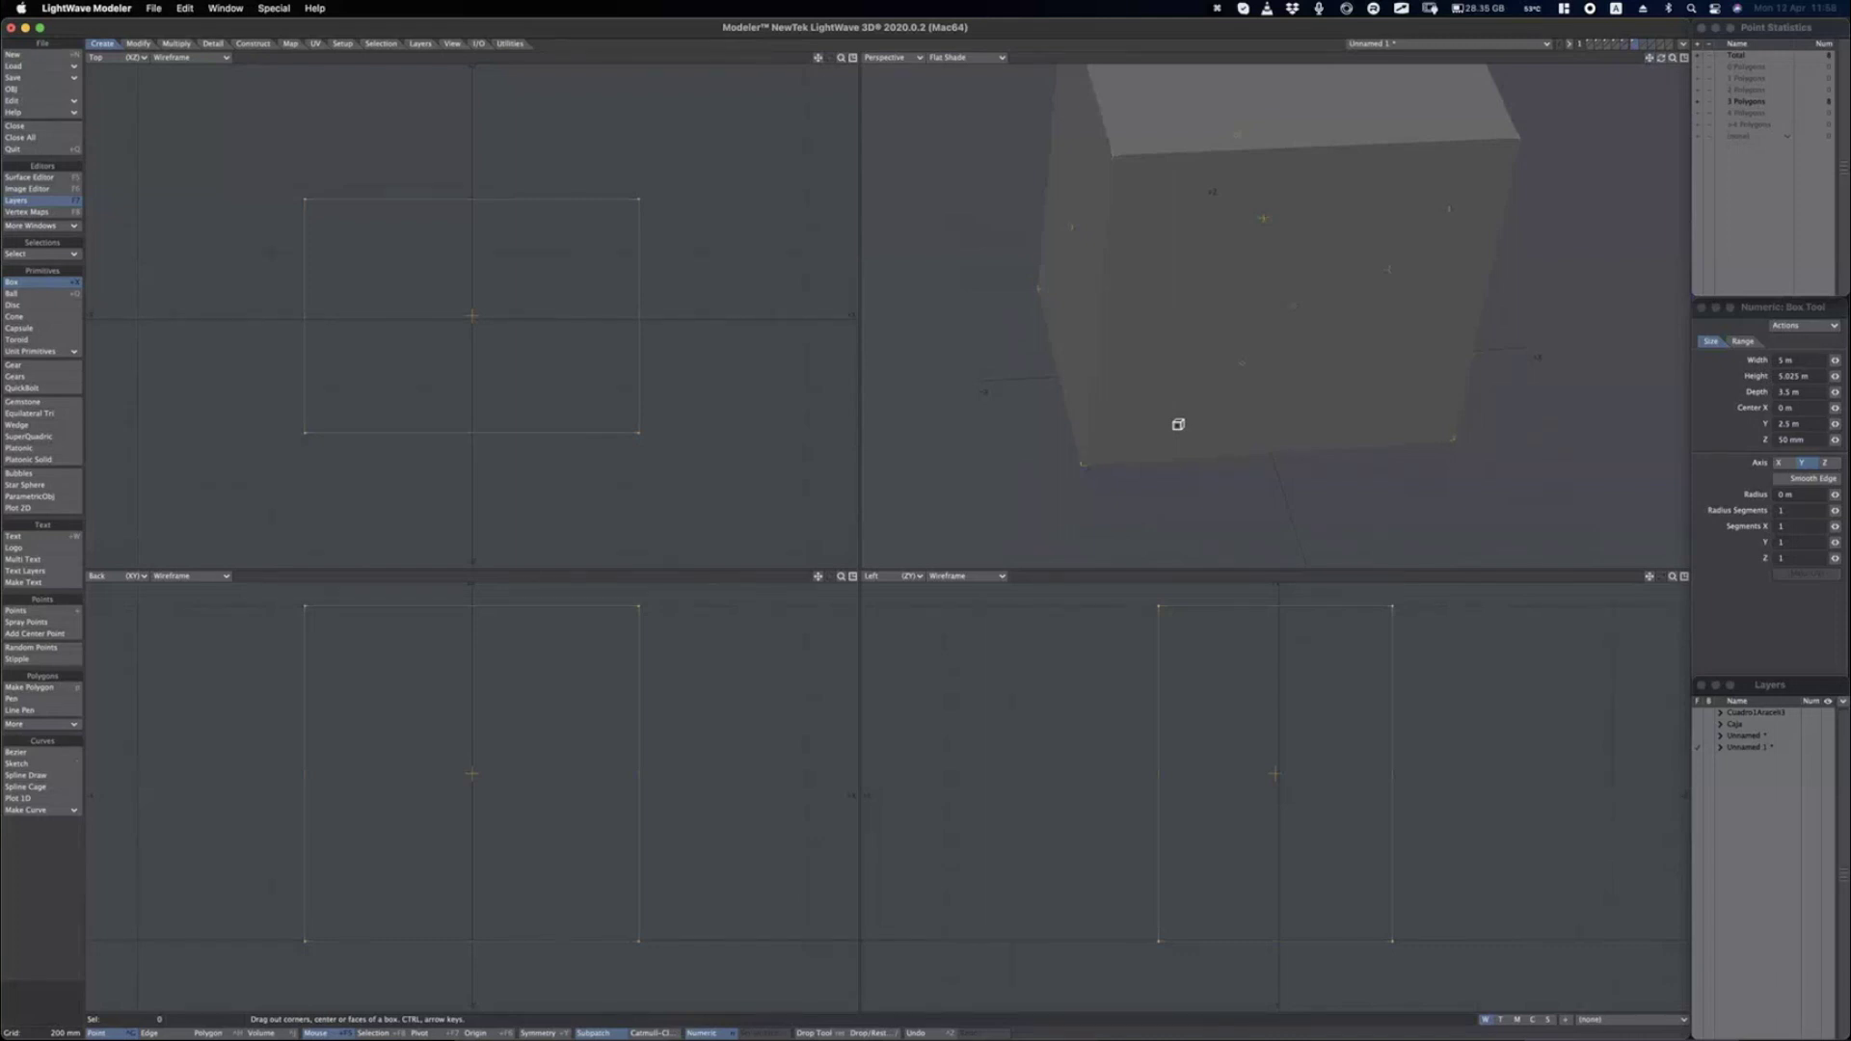
Divide the box into 3 segments in X, 1 in Y and 3 in Z.
key(Right)
key(Right)
key(Right)
key(Right)
key(Up)
key(Up)
key(Down)
key(Down)
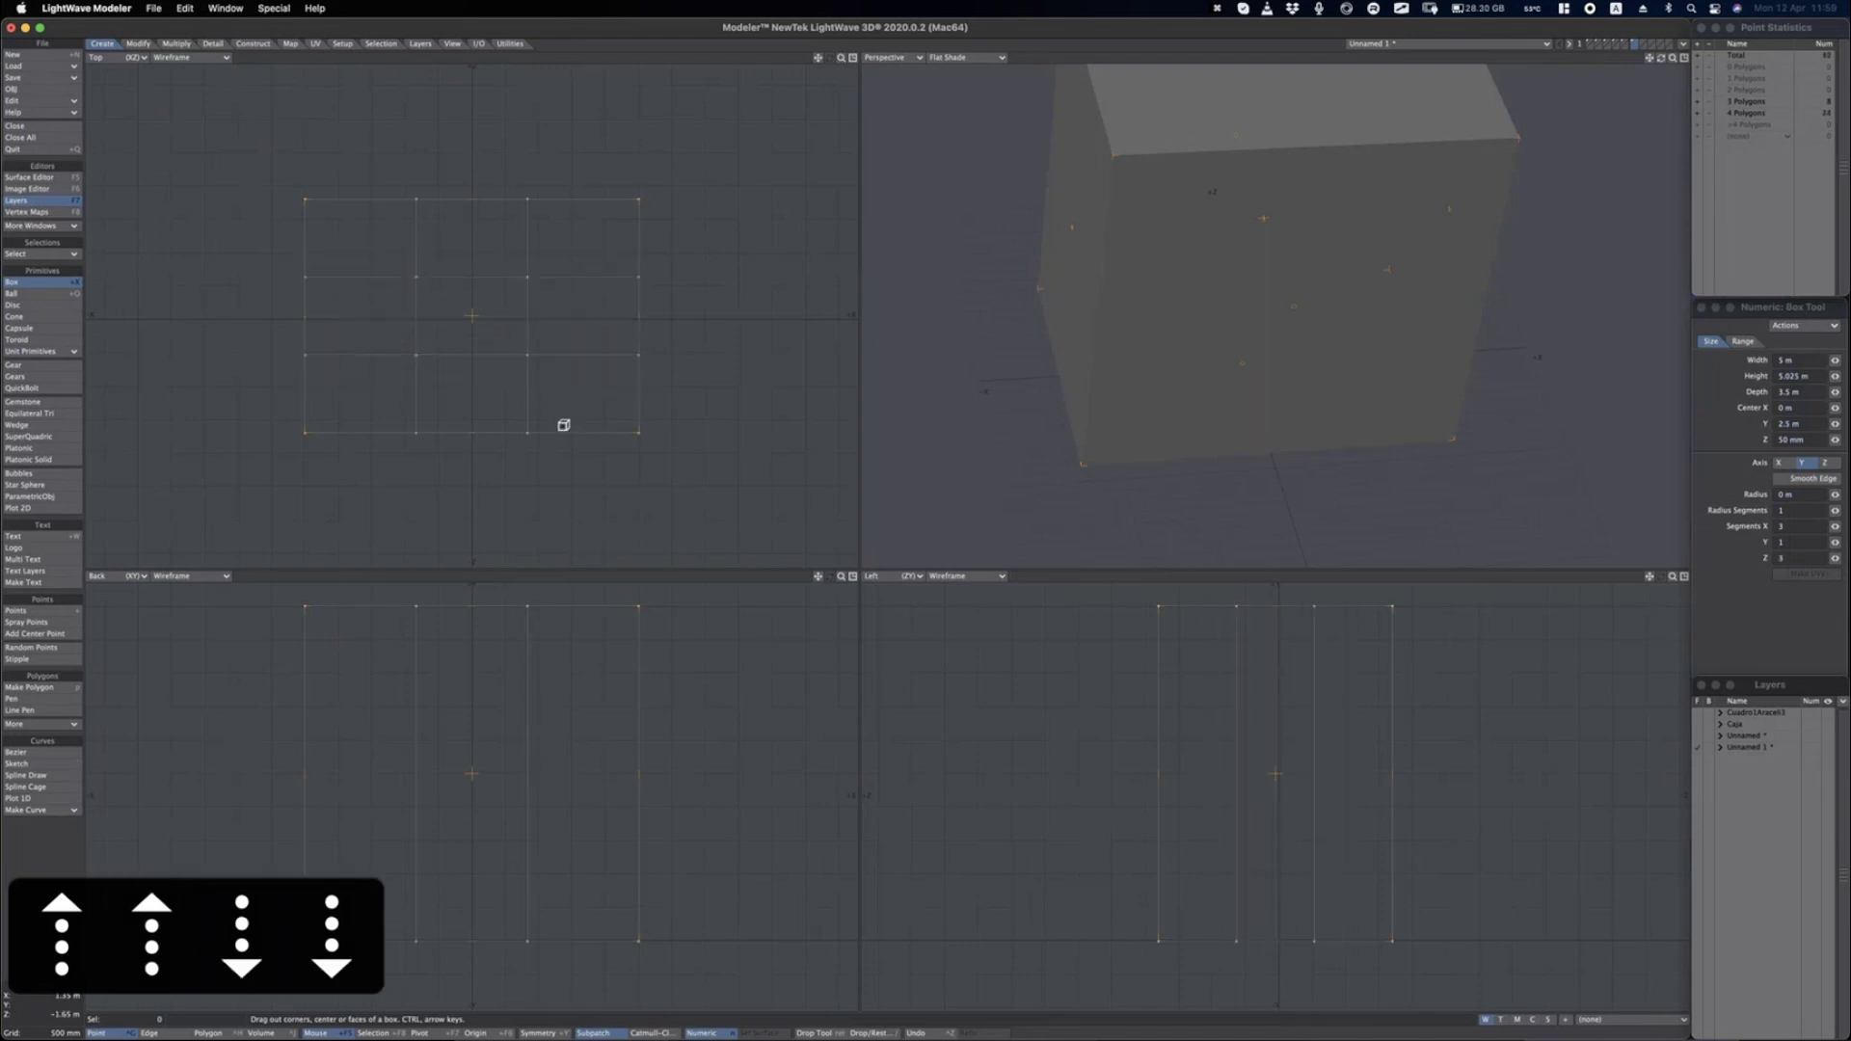
Try different segment counts on the box in X and Y, returning to 3 in X and 1 in Y.
key(Up)
key(Up)
key(Down)
key(Down)
key(Left)
key(Left)
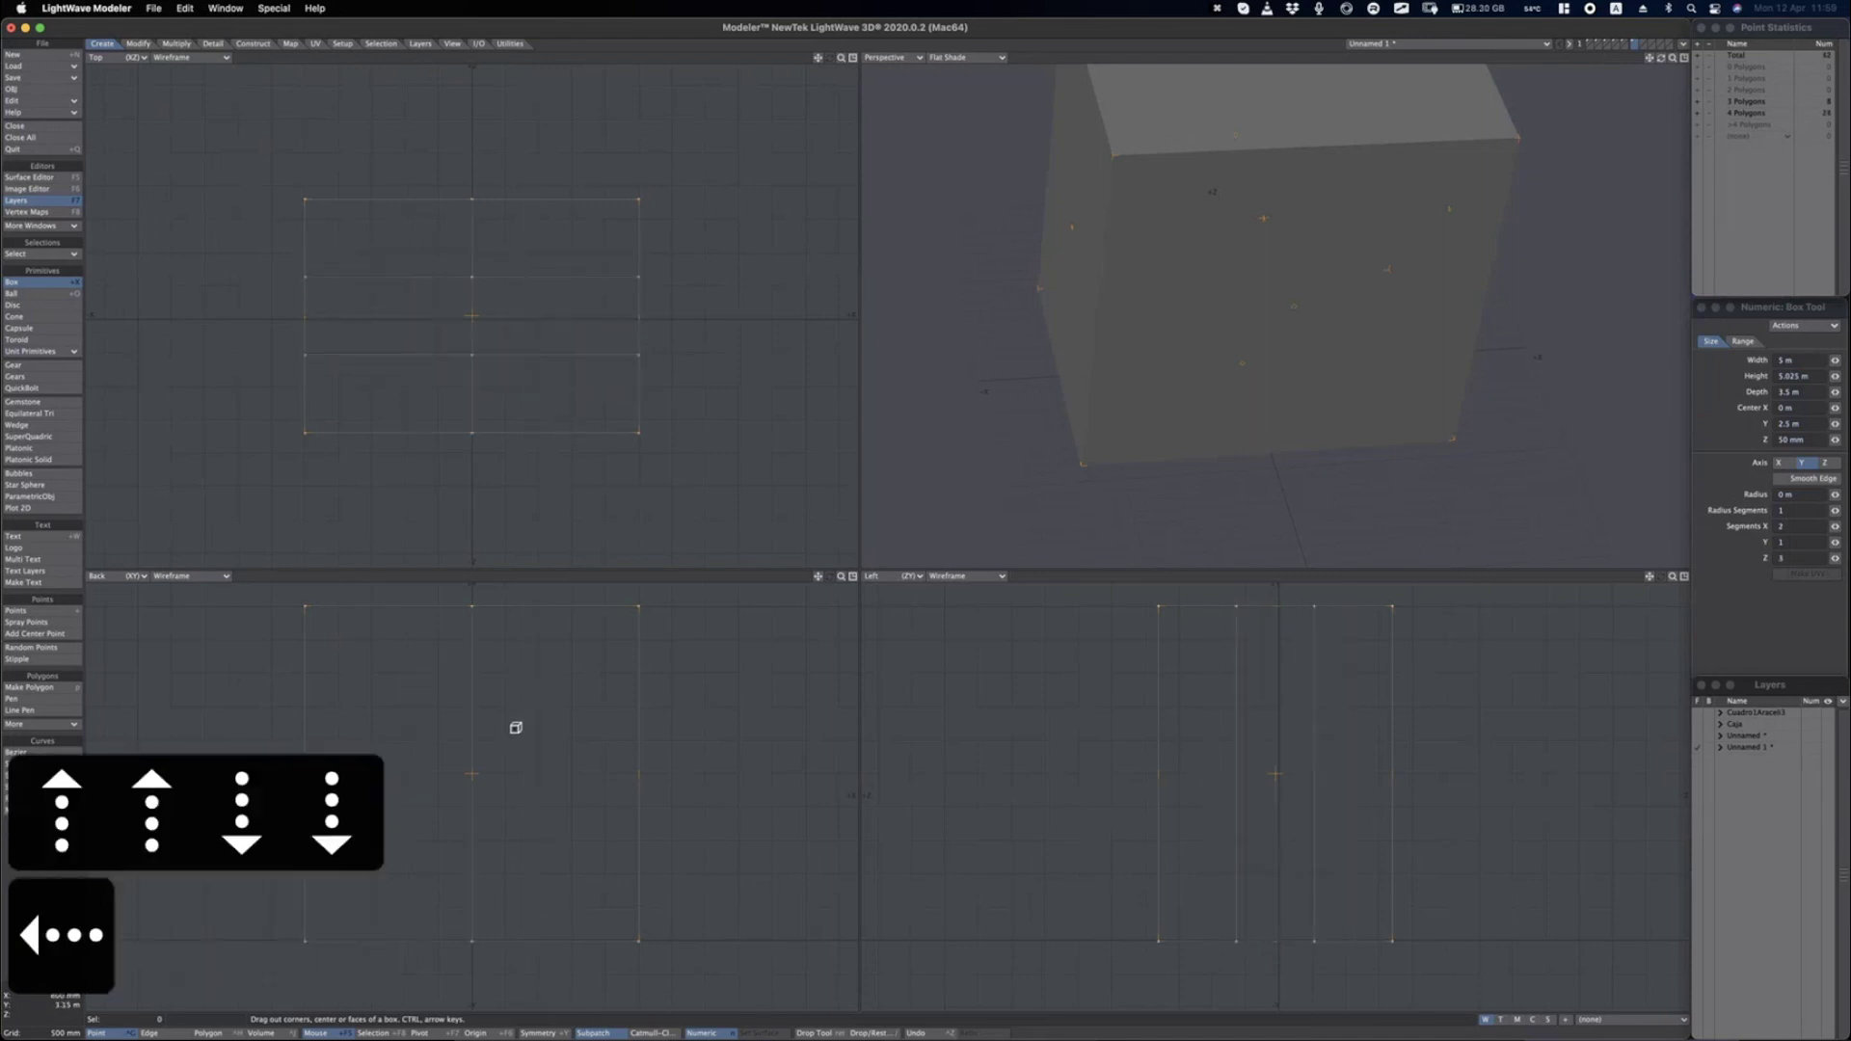
key(Right)
key(Right)
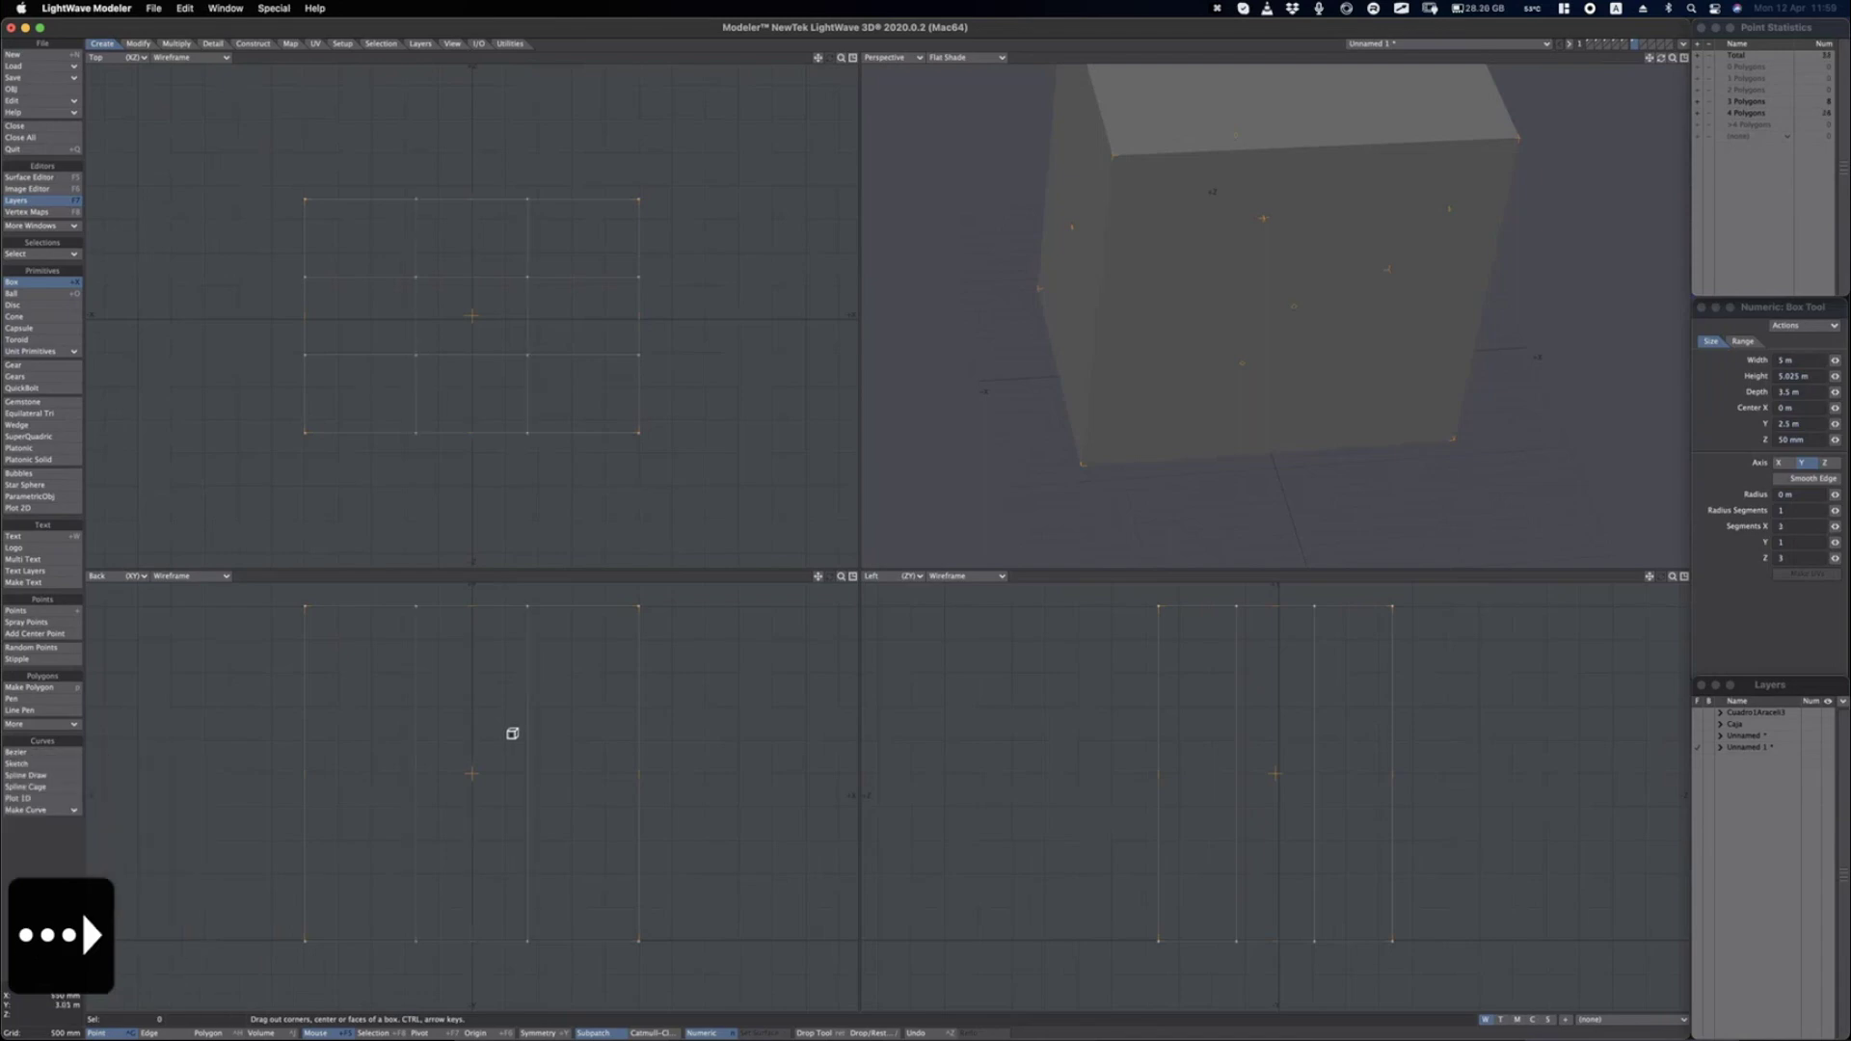
Divide the box into 4 segments in X and 4 in Y.
key(Up)
key(Up)
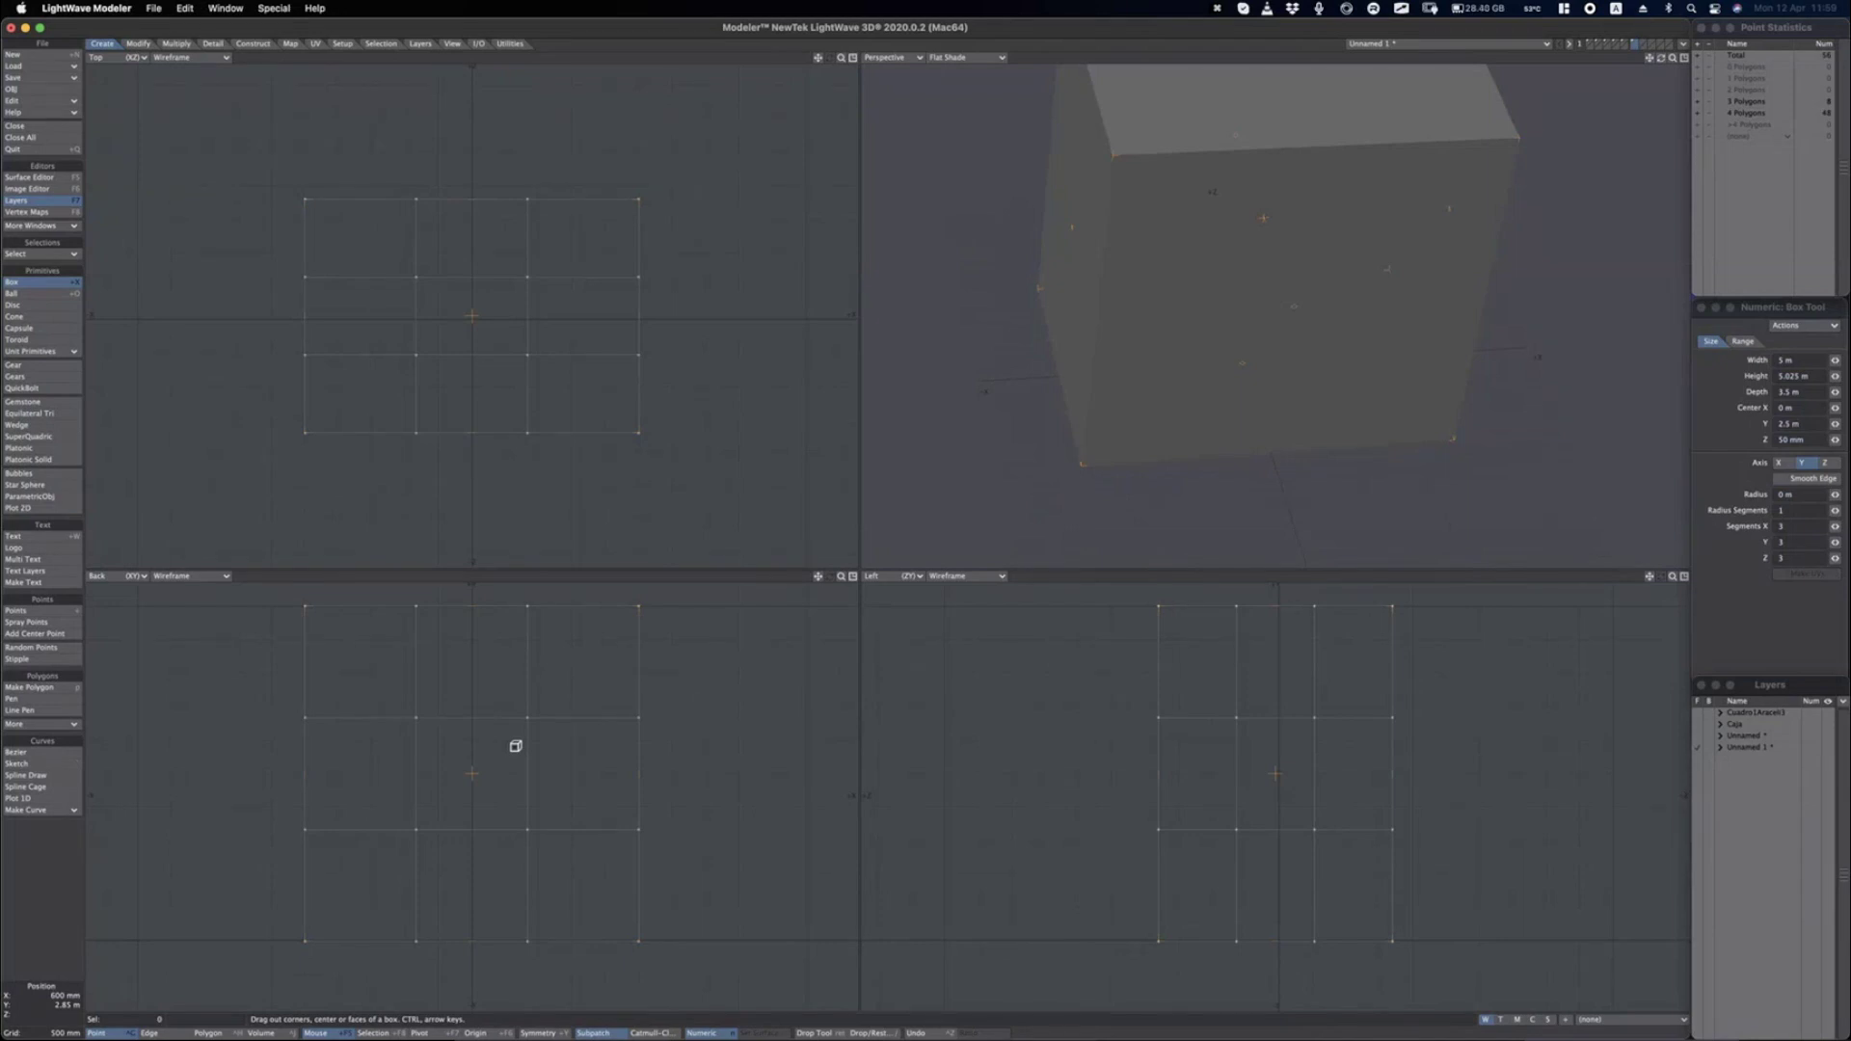
key(Up)
key(Right)
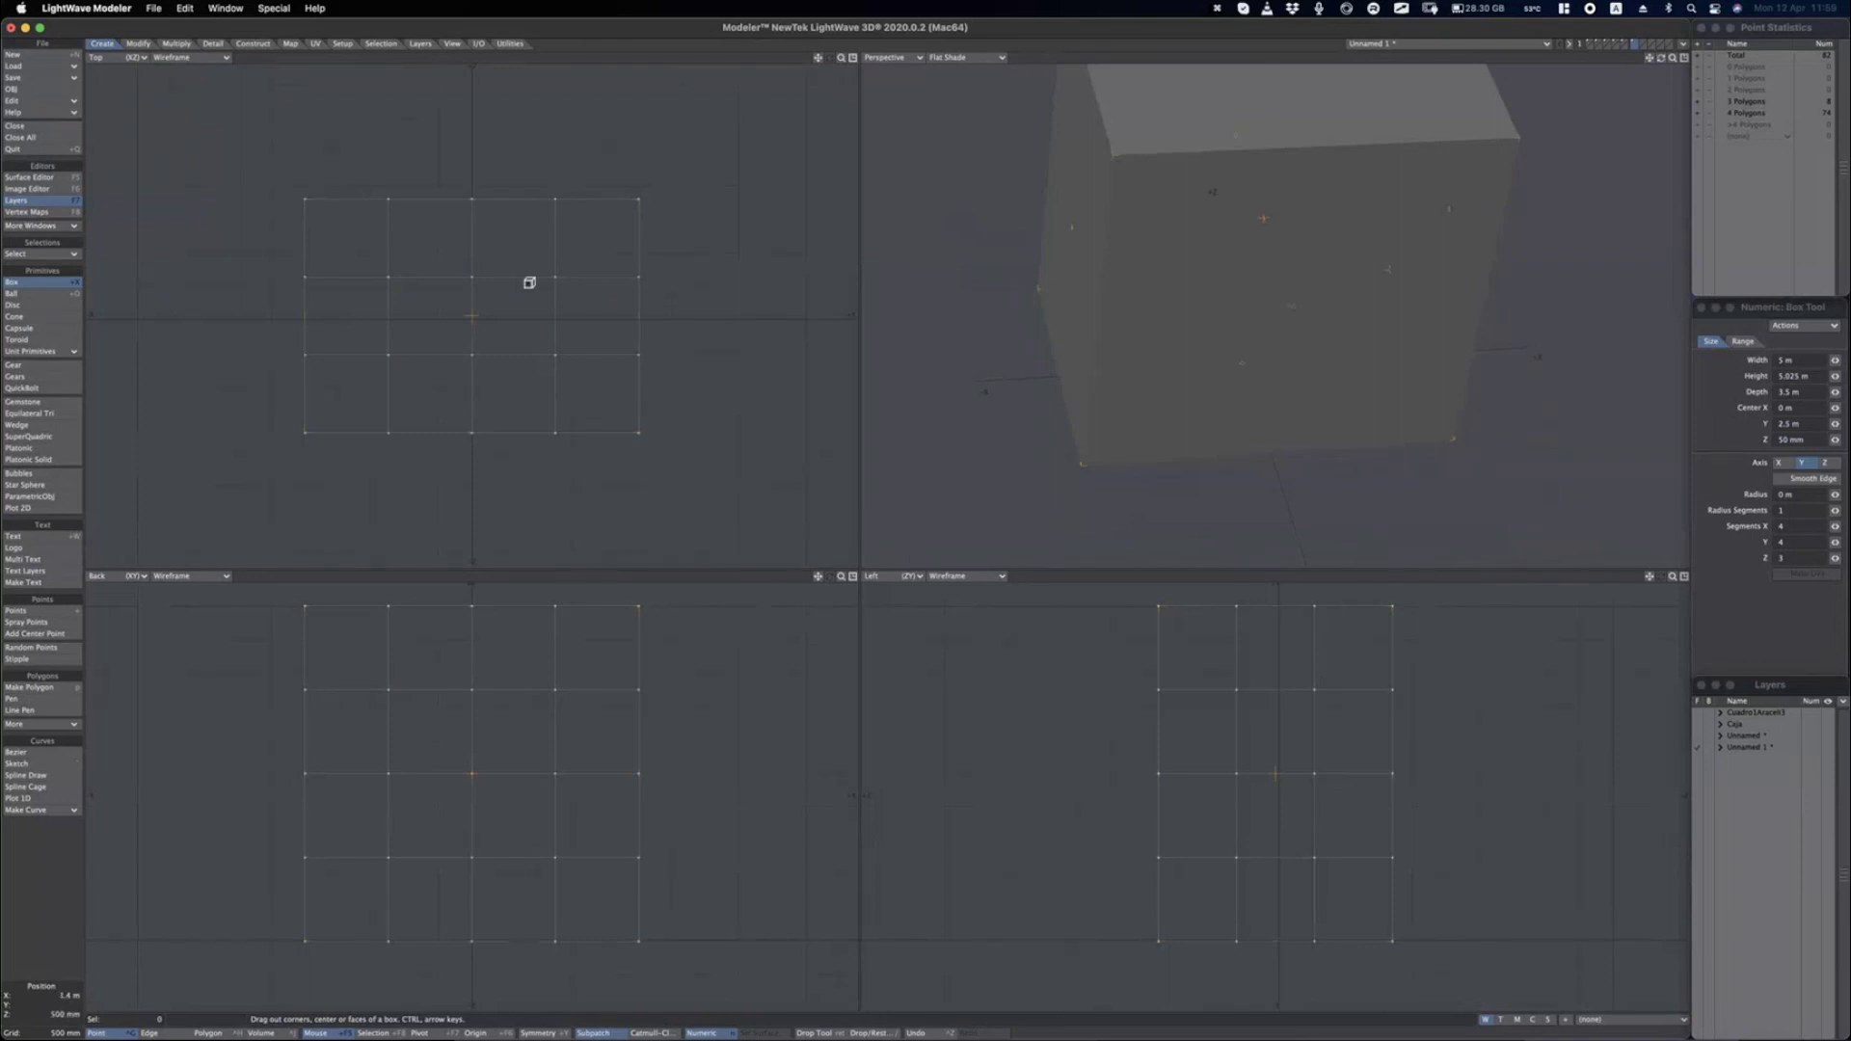
Handwrite temporary segment-count notes beside the box in the top and back views, and clear them.
key(alt+Tab)
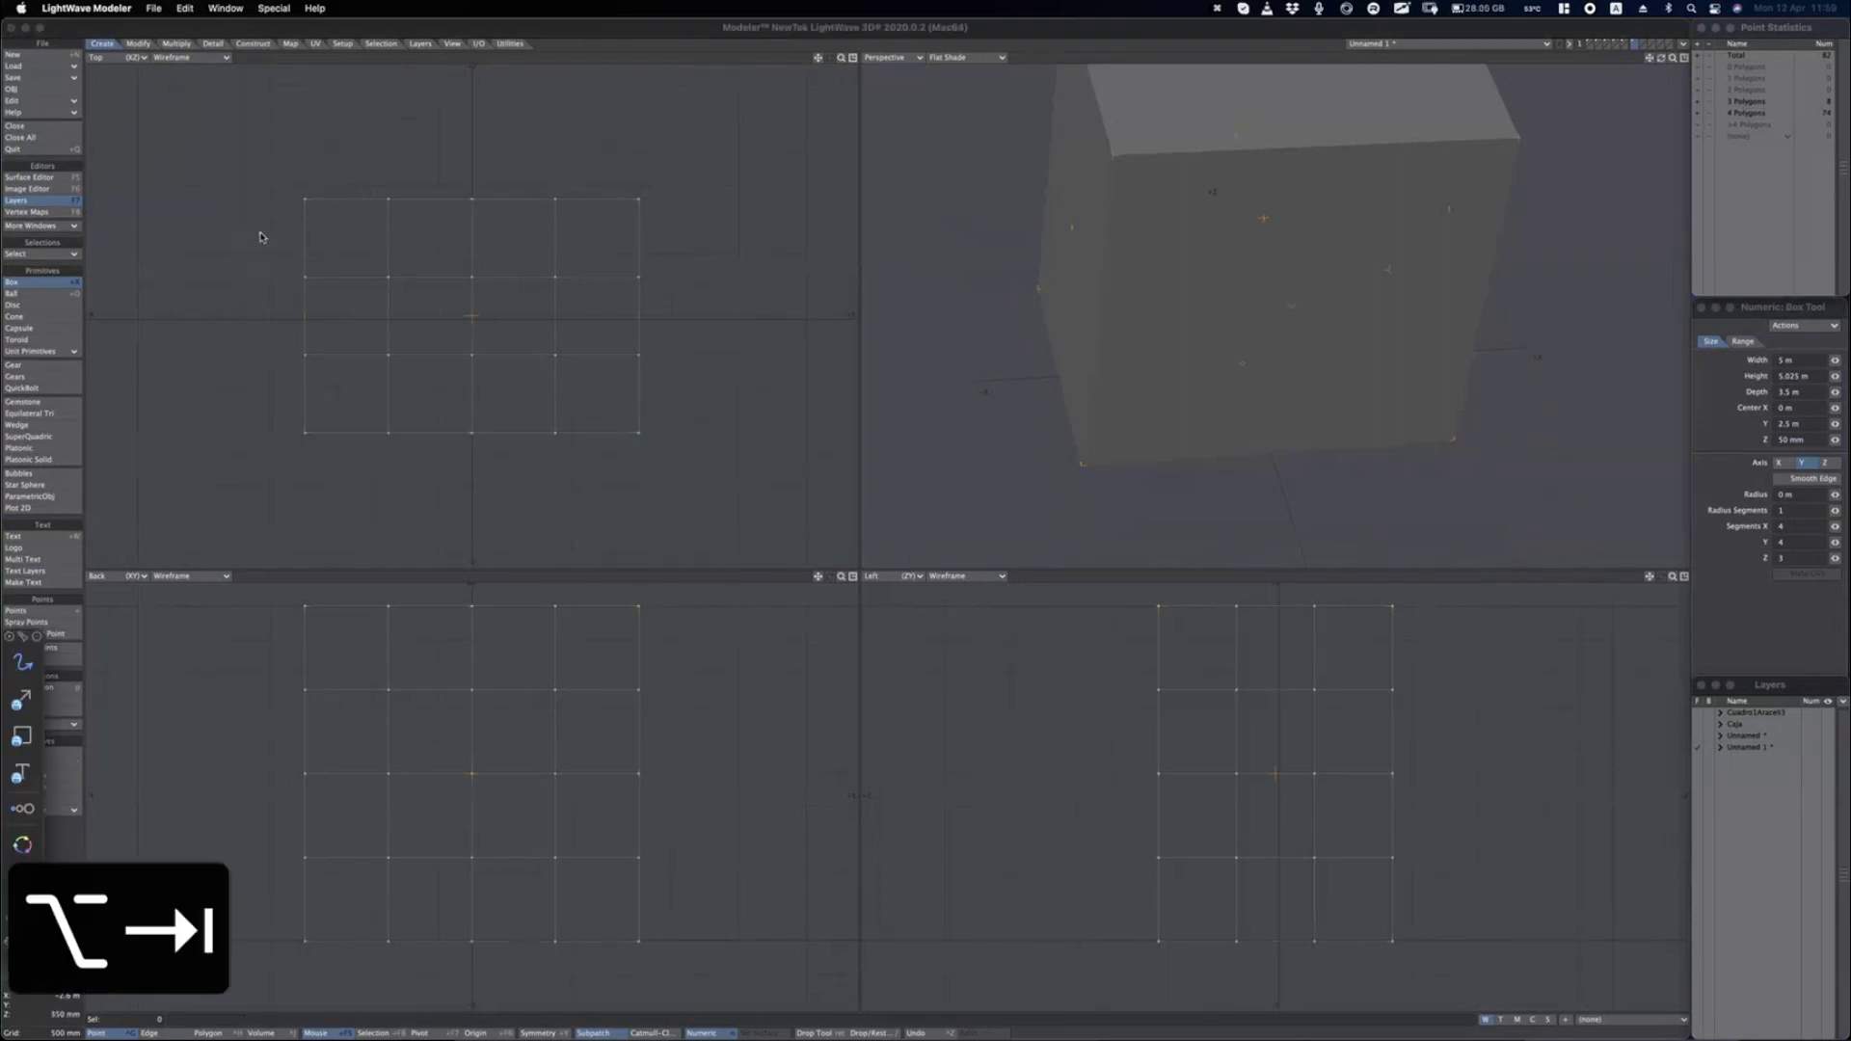
mouse_move(261, 221)
mouse_down()
mouse_move(277, 333)
mouse_move(255, 416)
mouse_up()
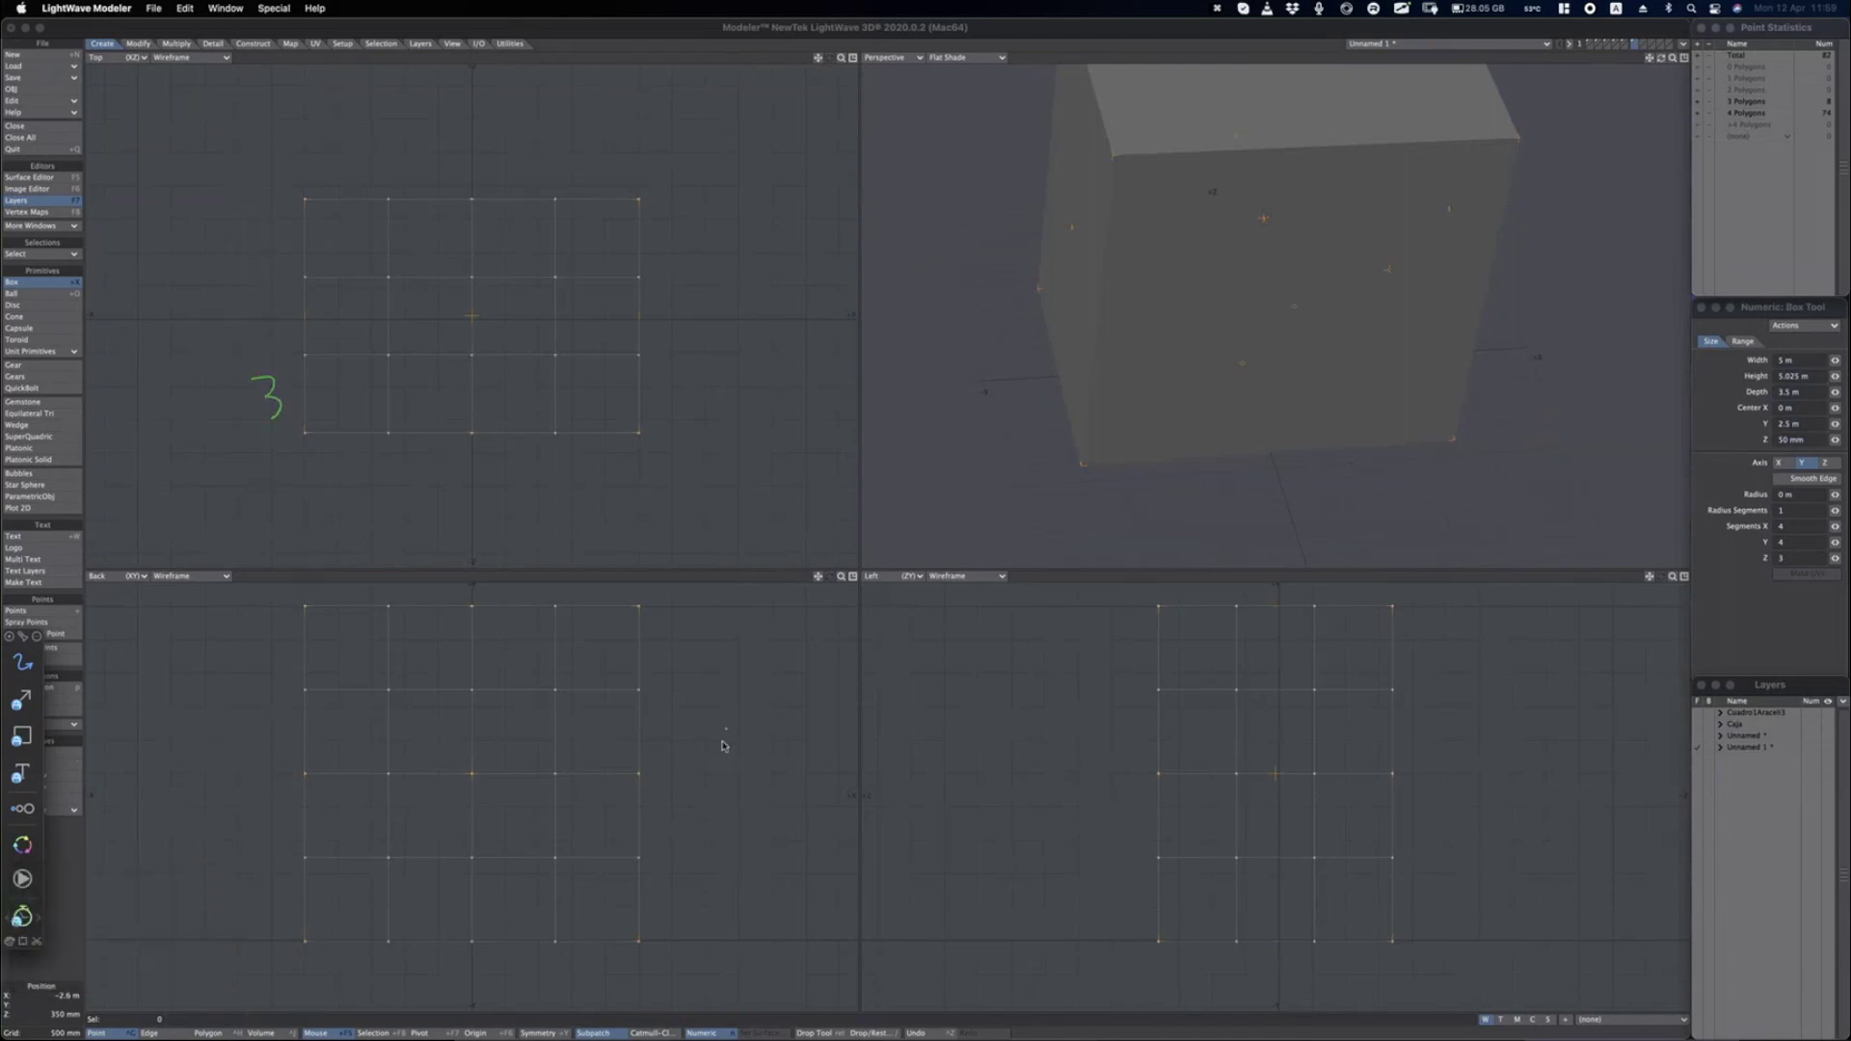
drag(728, 720, 737, 804)
drag(737, 786, 742, 856)
key(alt+Tab)
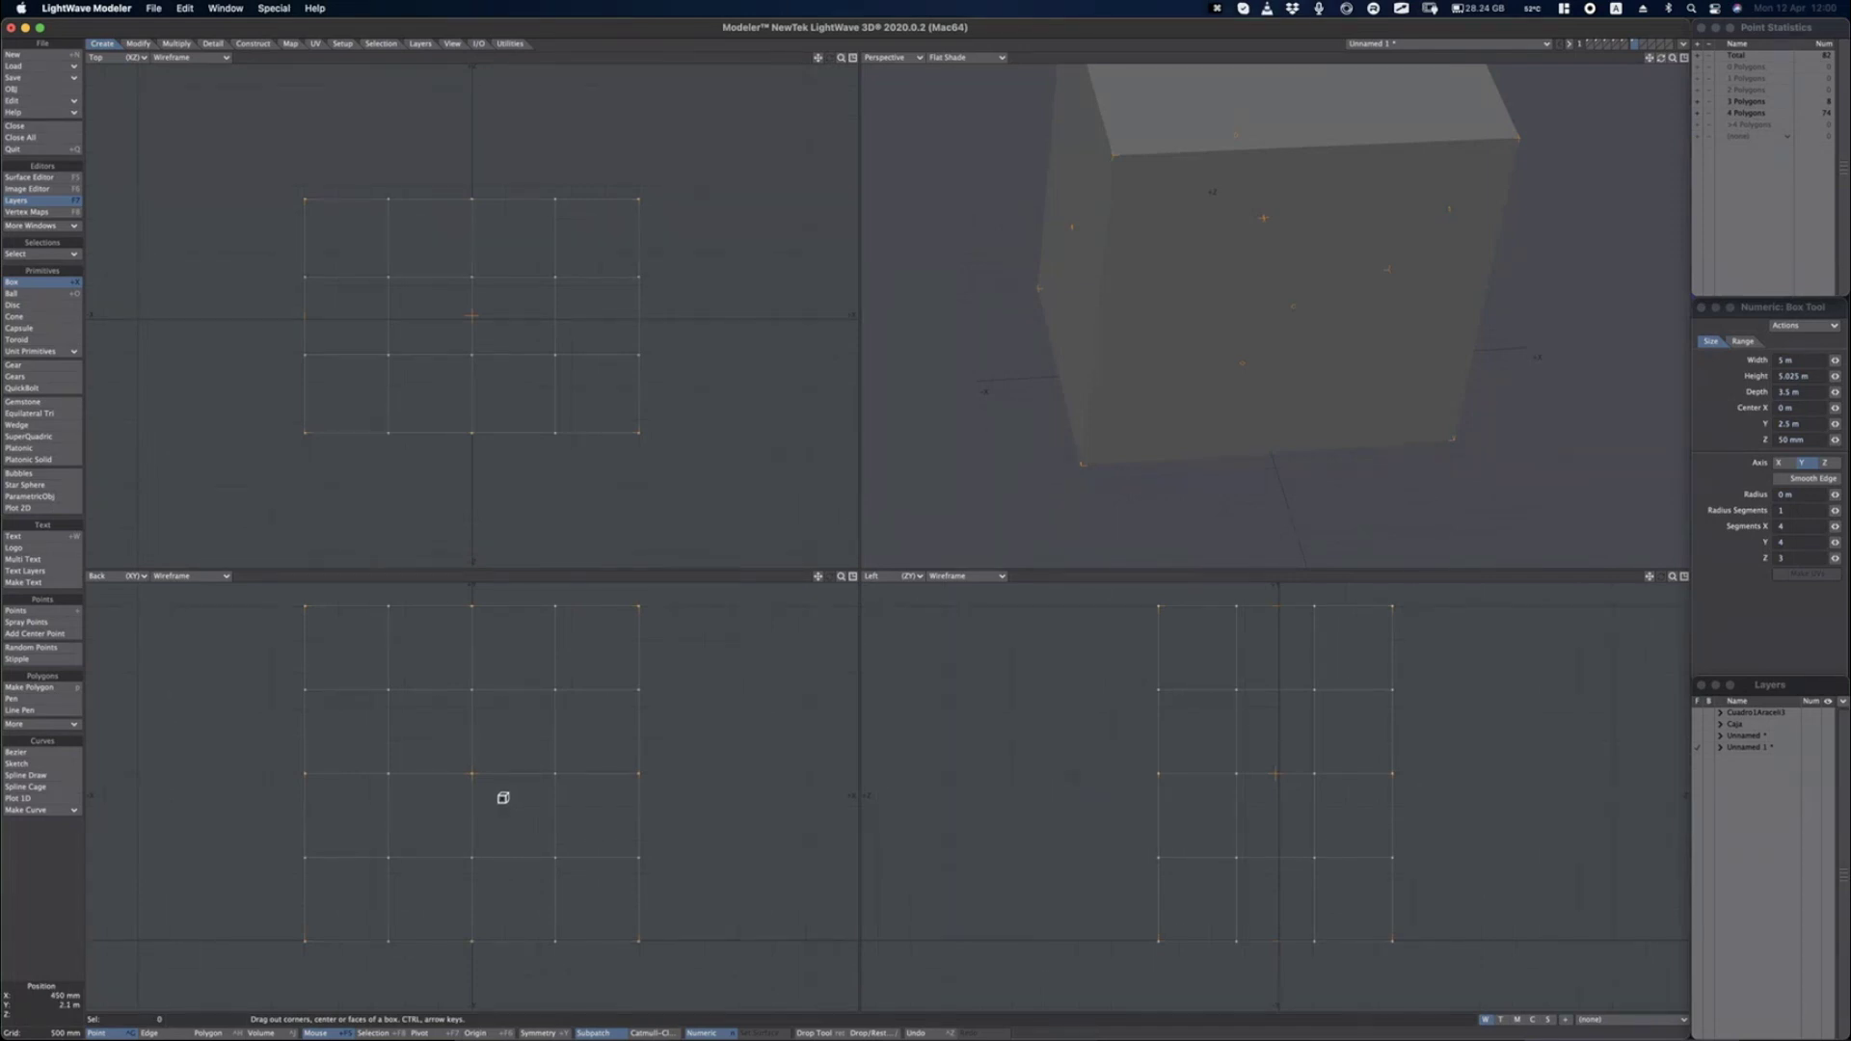
Display the perspective view in Sketch shading and fit the whole box in it.
click(987, 59)
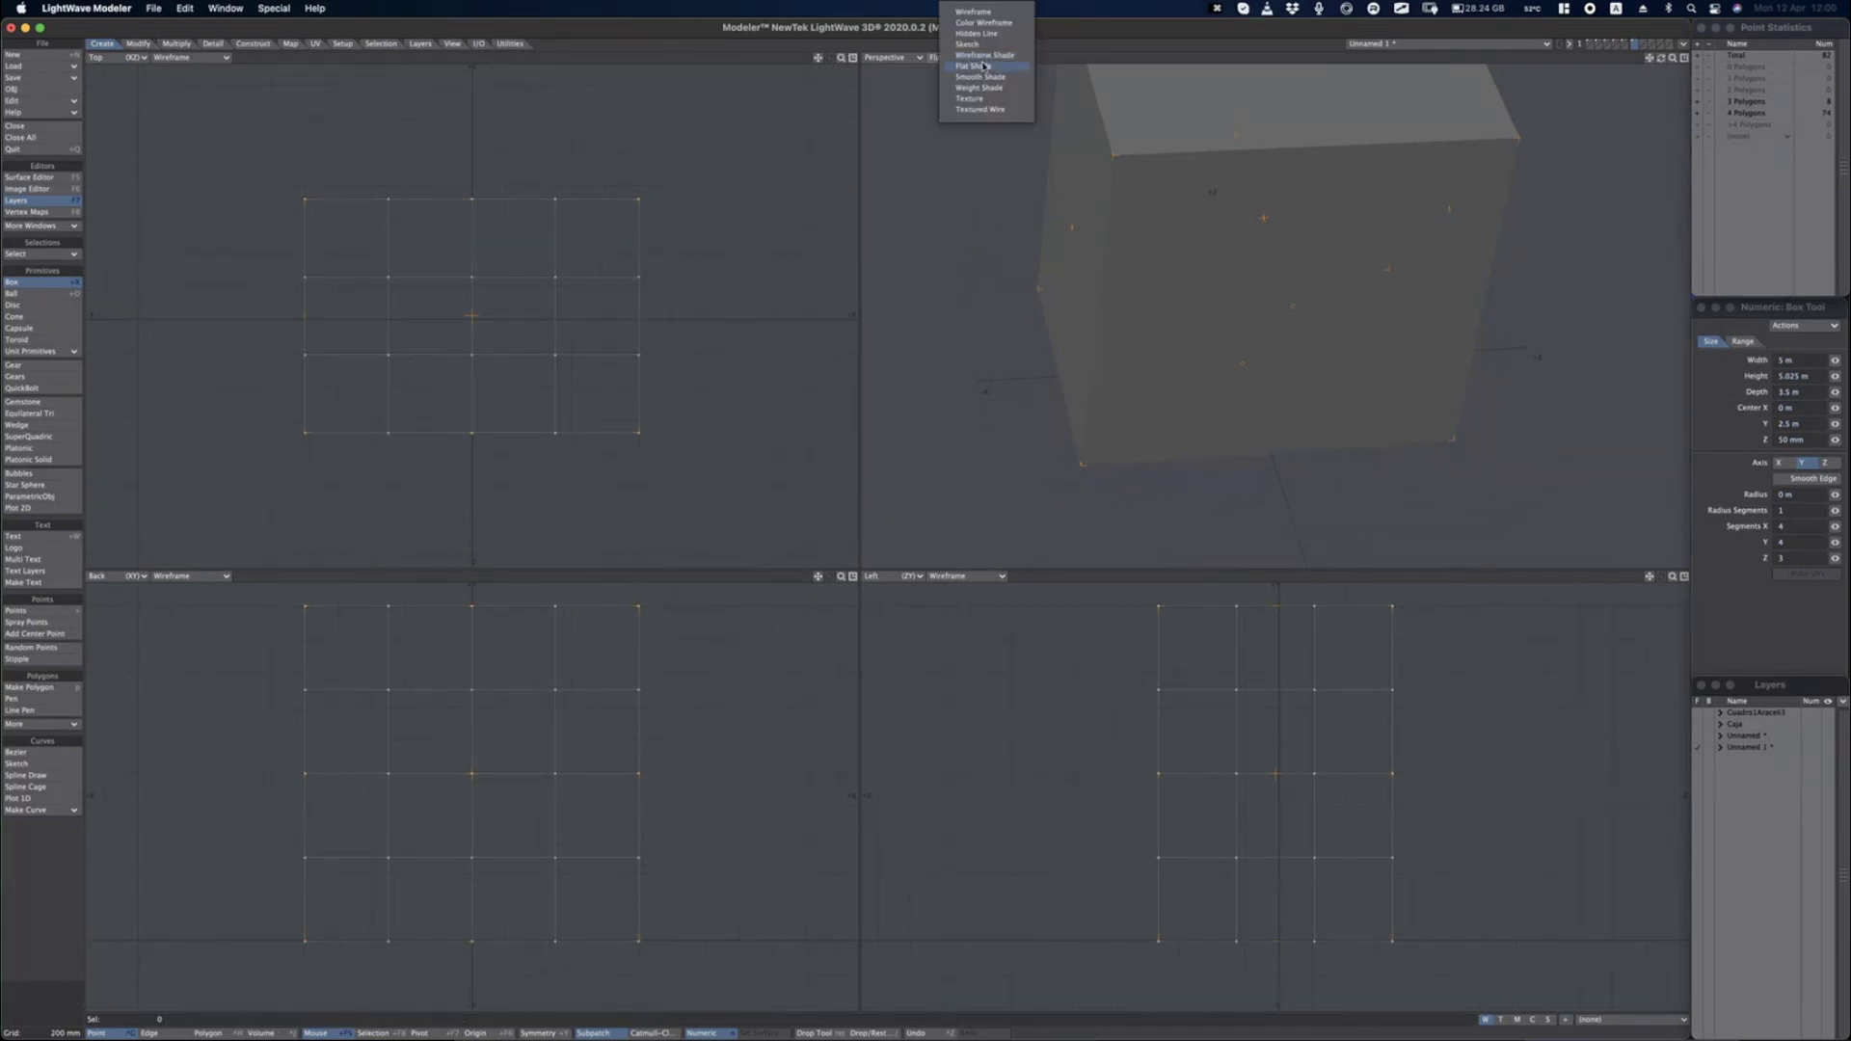
click(974, 45)
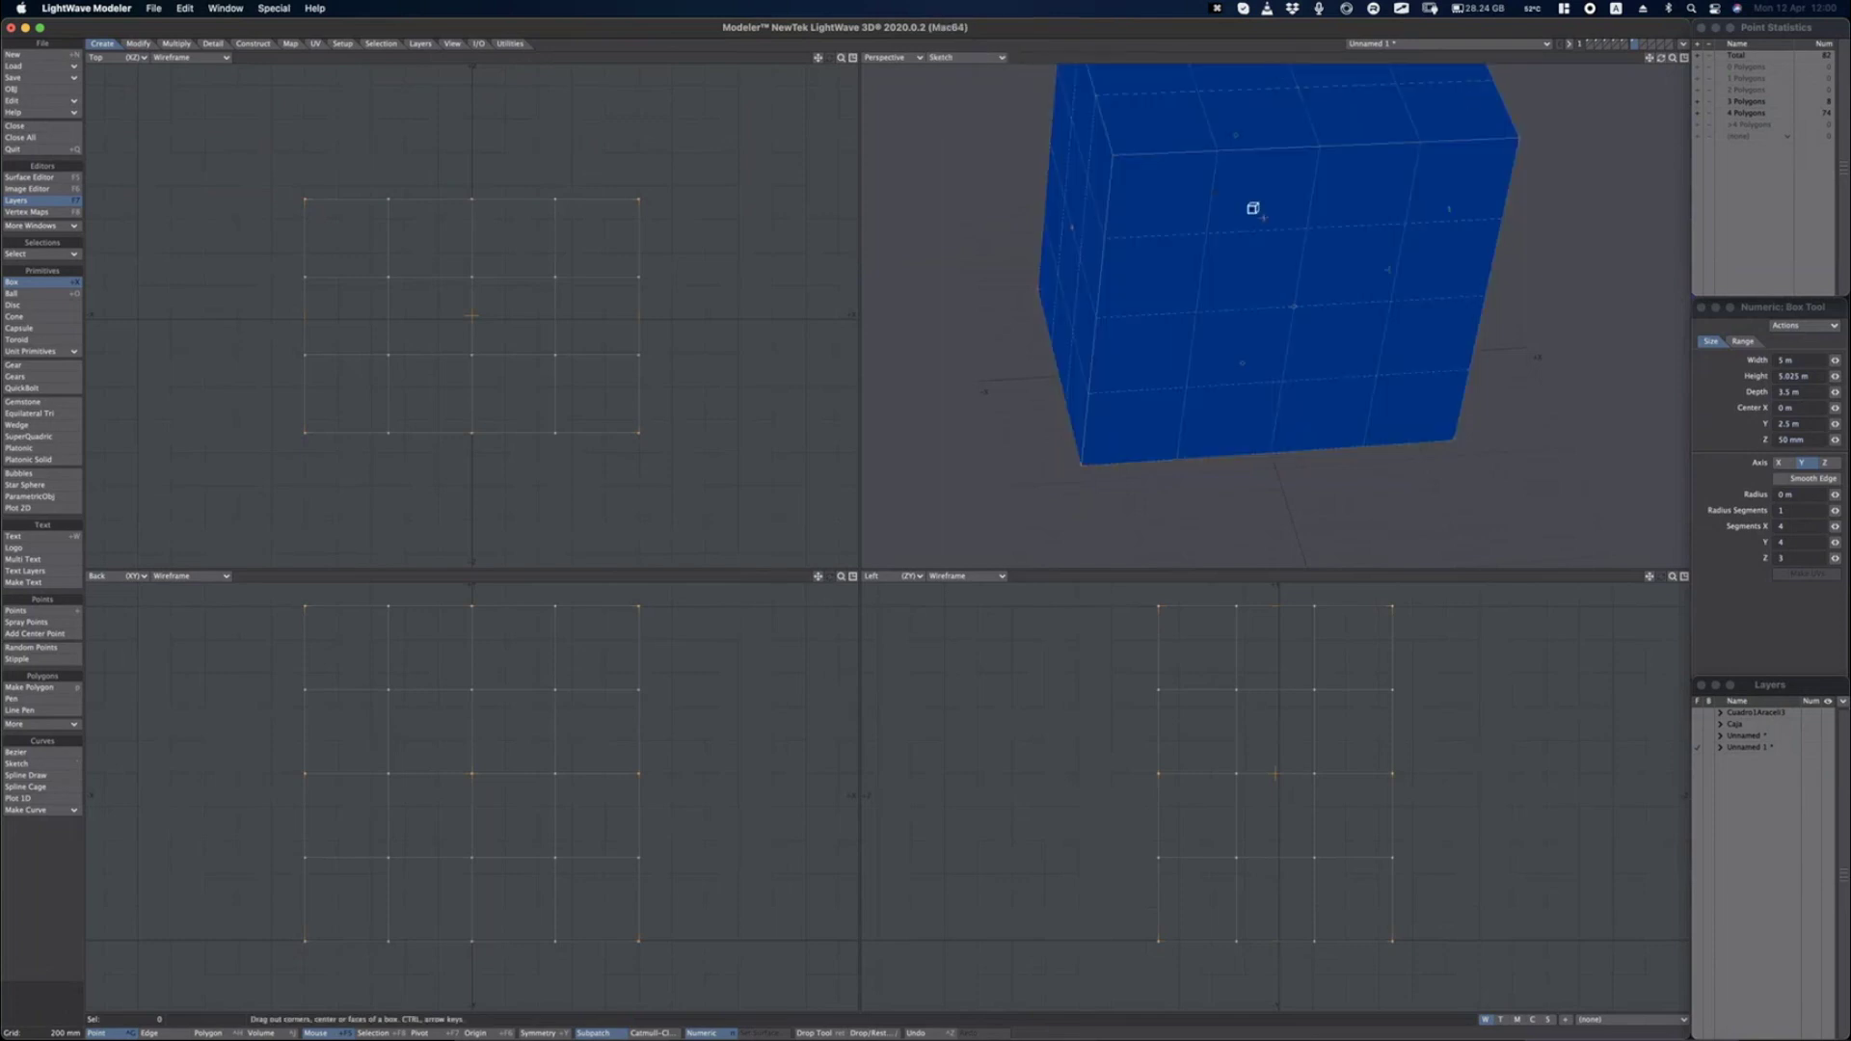
key(a)
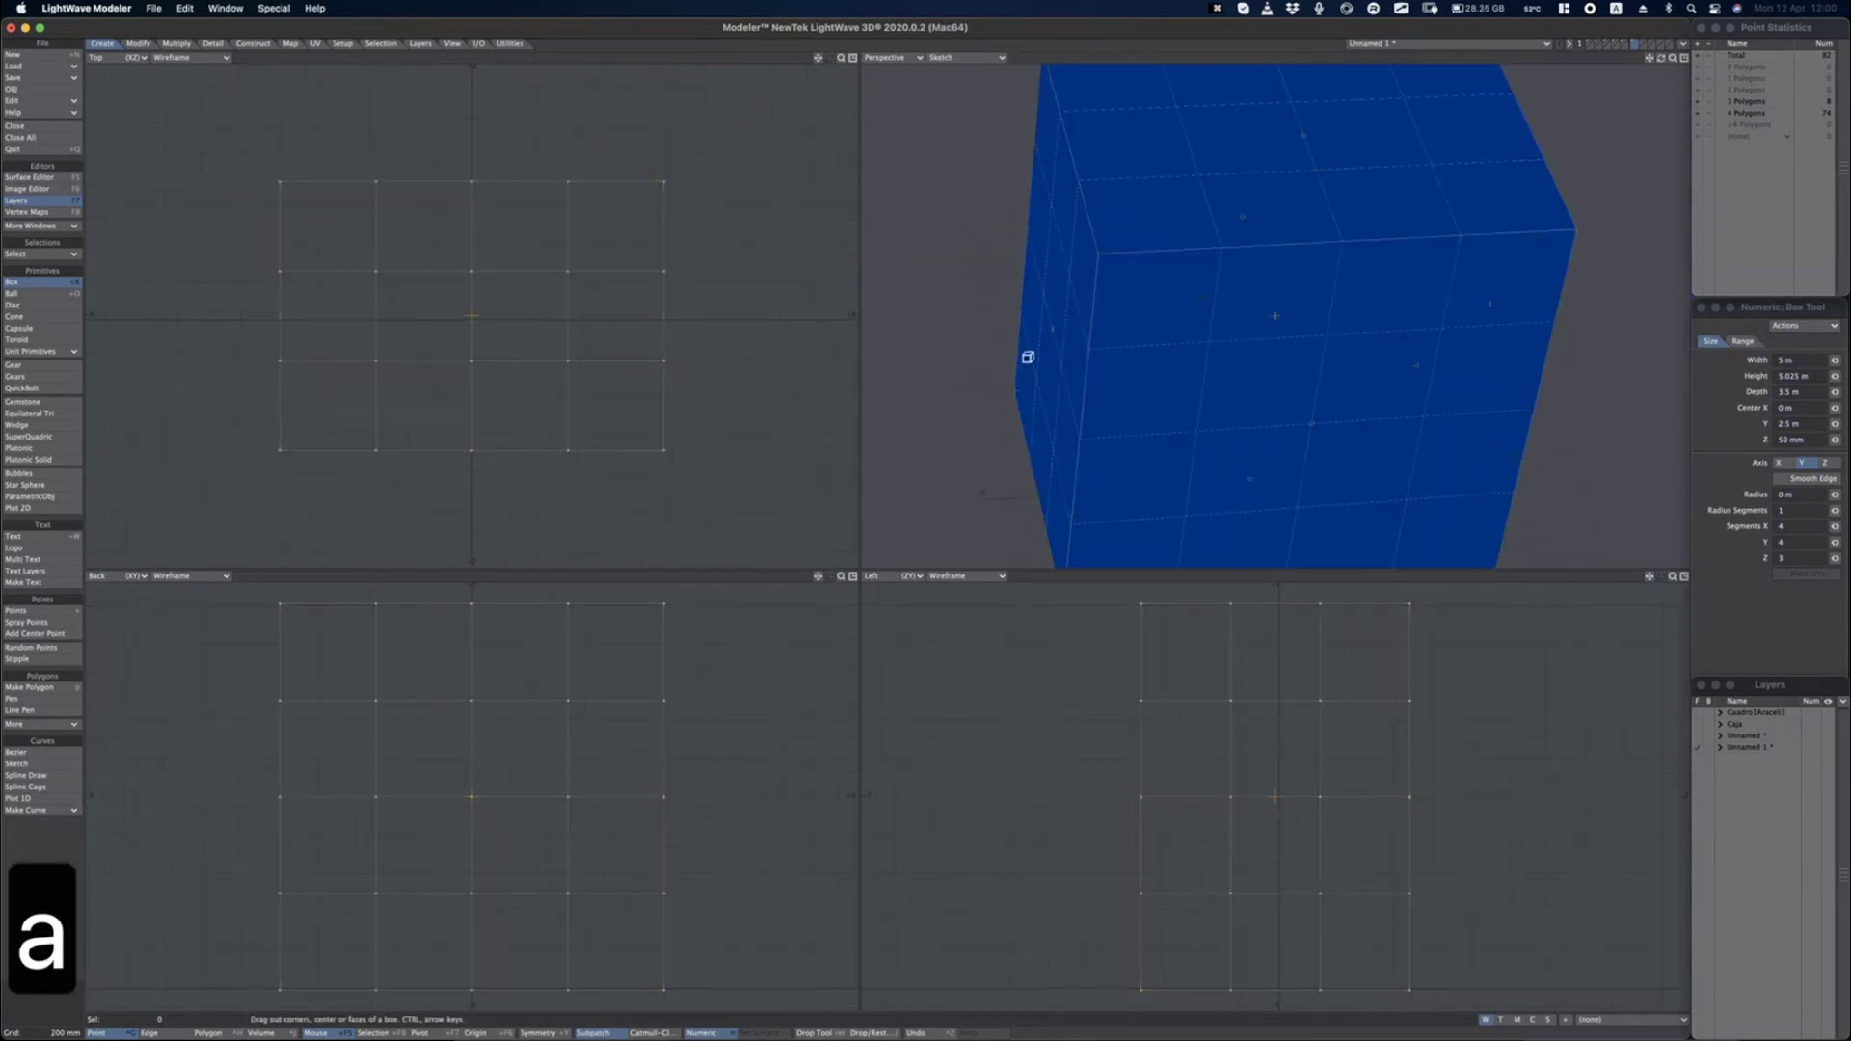
key(comma)
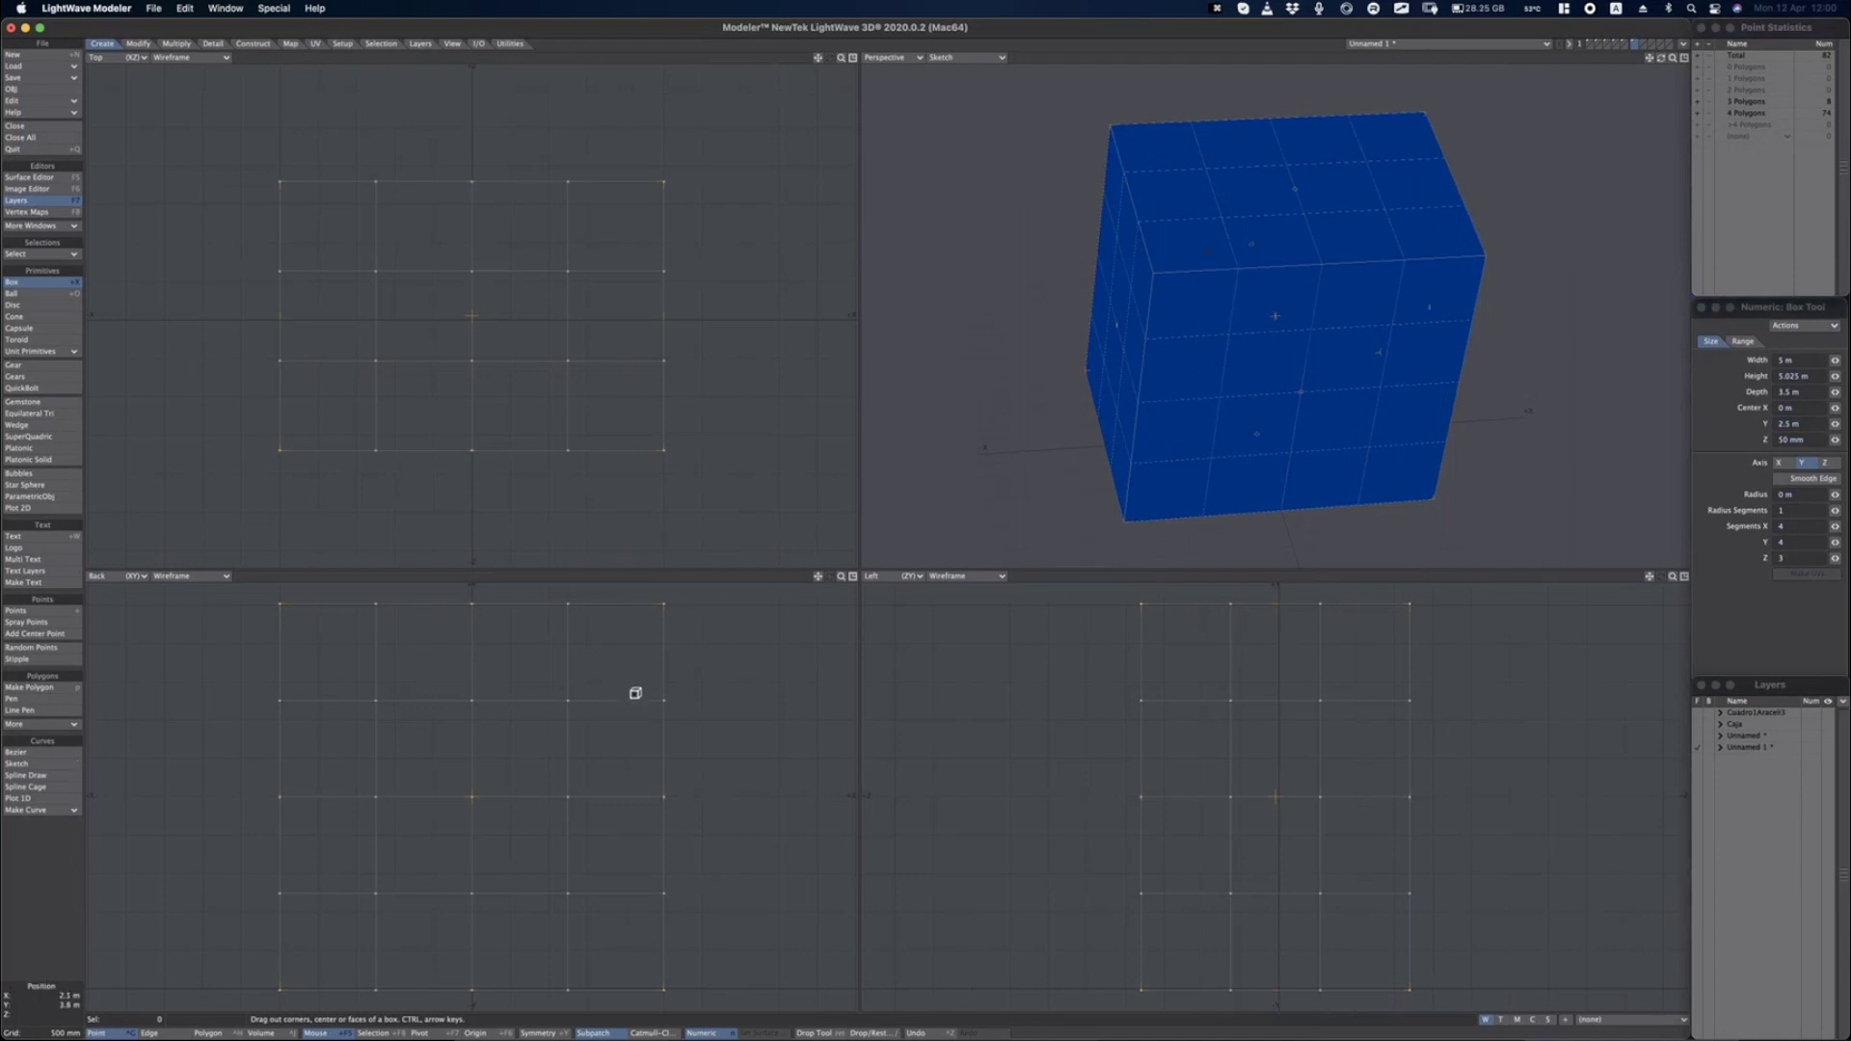
Set the box to 3 segments in X and 2 in Z, and create it.
key(Left)
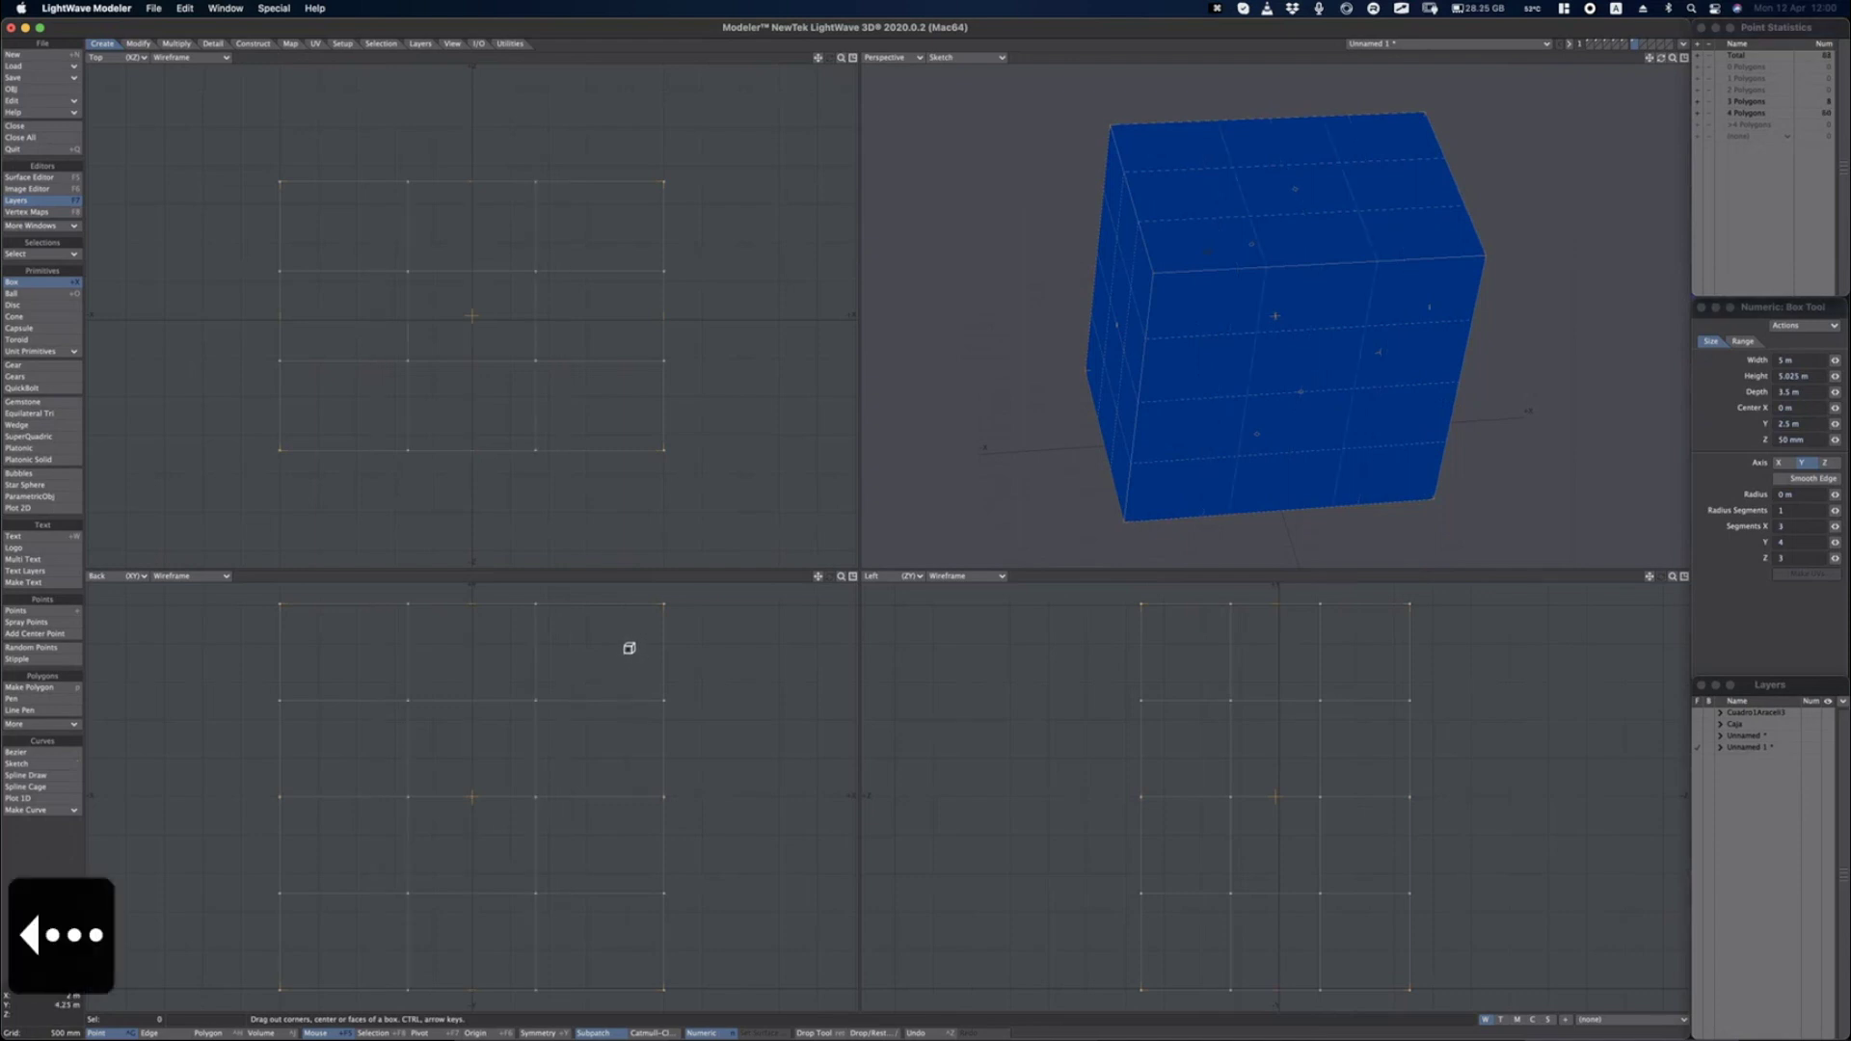
key(Down)
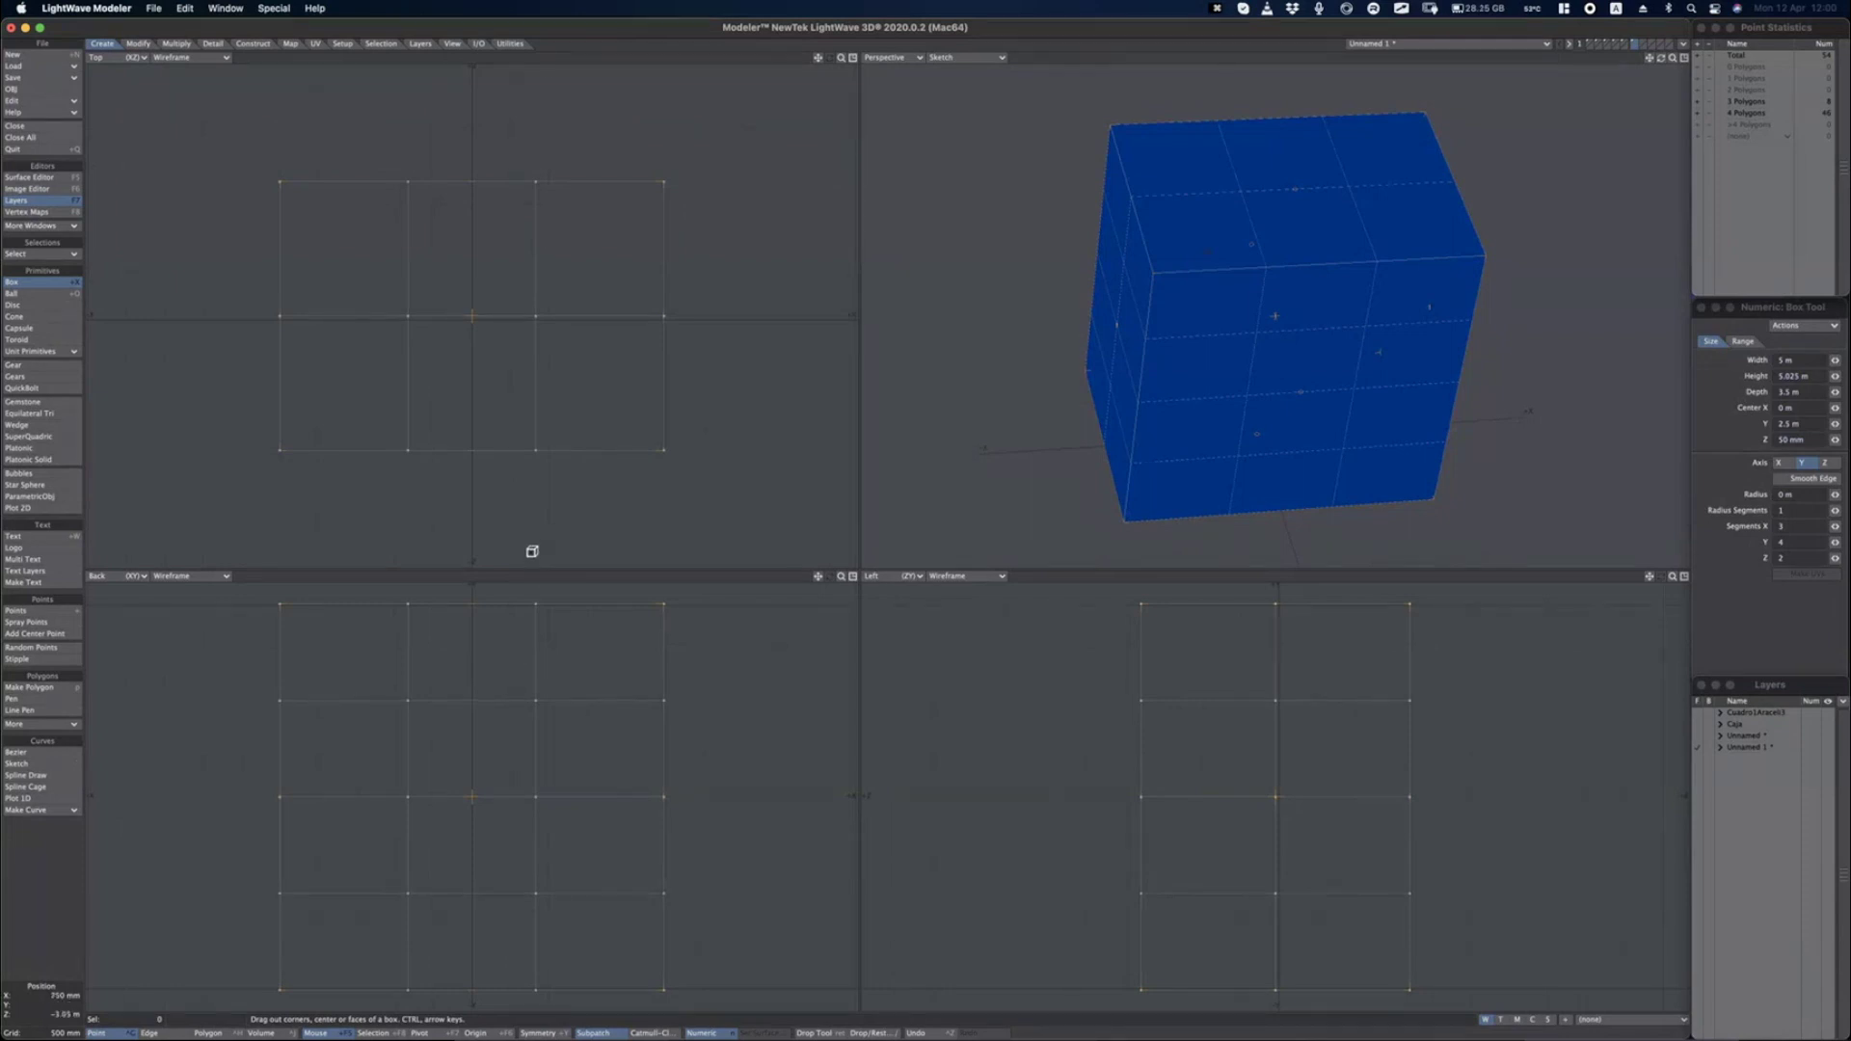
key(Return)
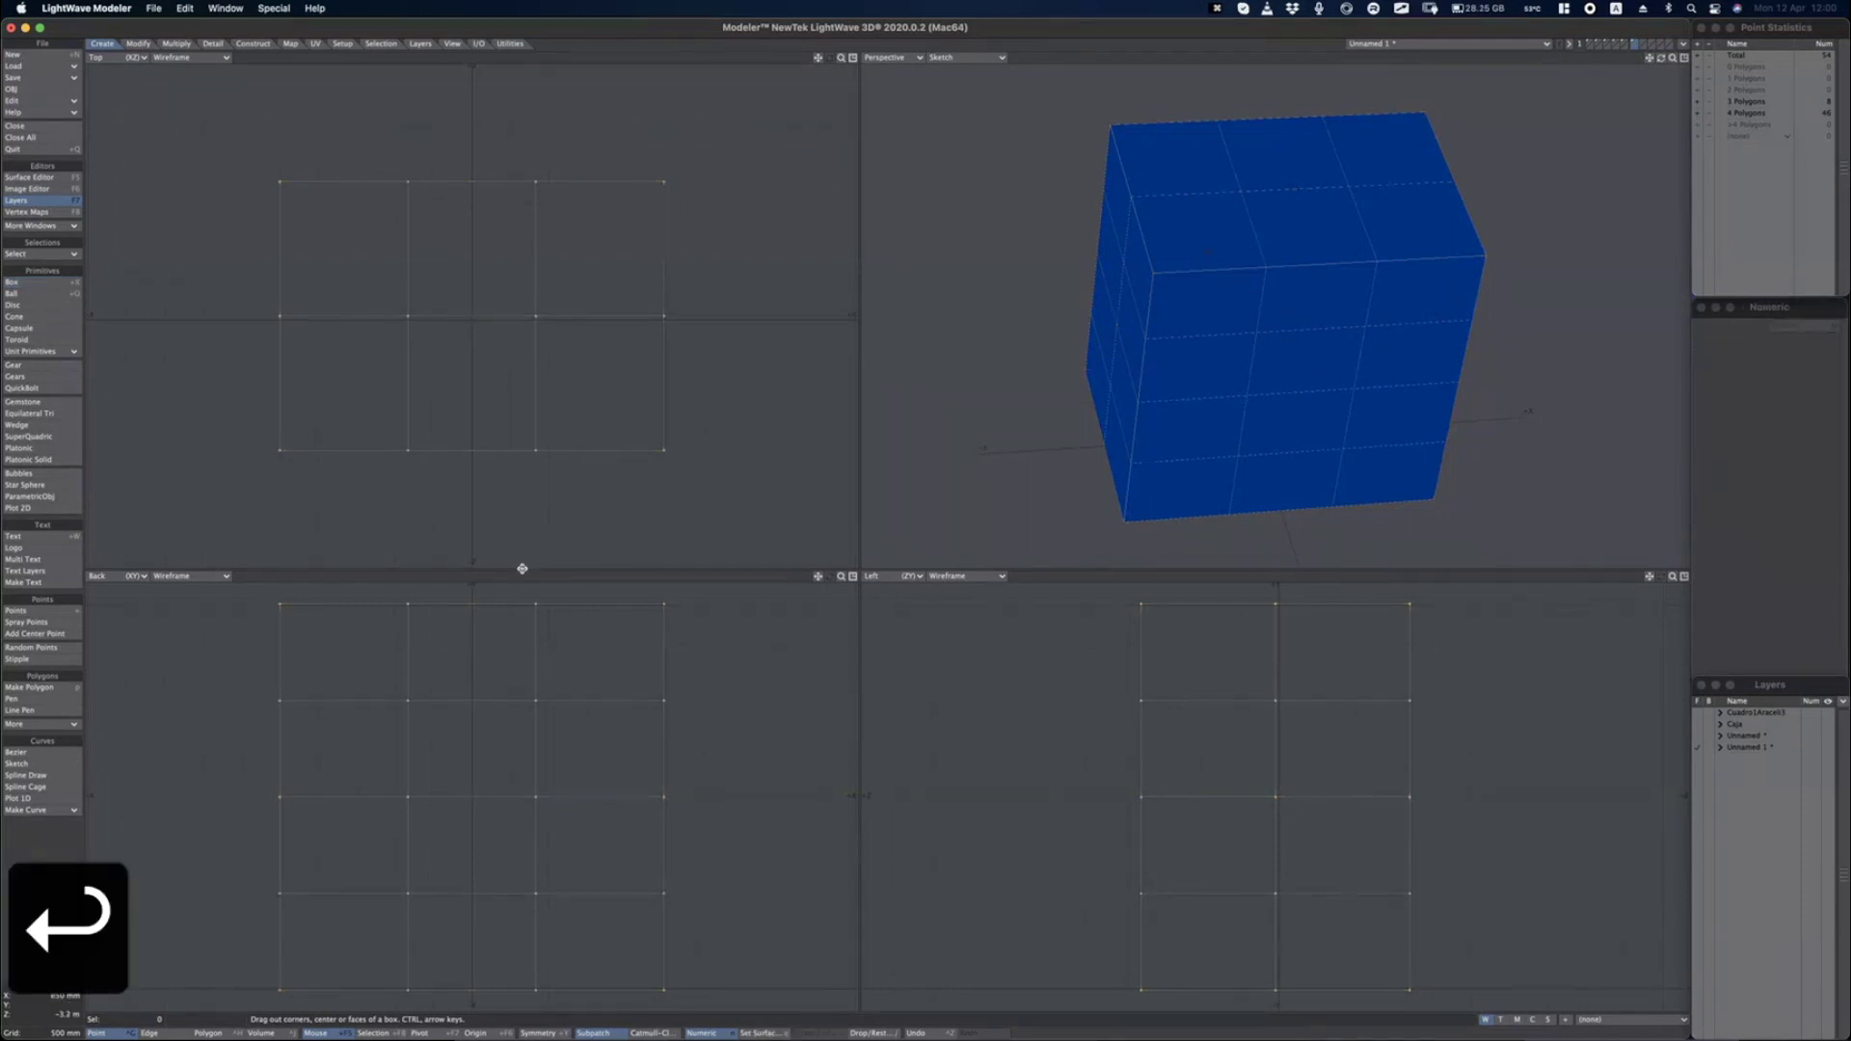
Move the box away from the origin, about 10 m in X and 8.8 m in Z, plus 4.8 m in X and 7.2 m in Y.
alt+drag(1214, 350, 1128, 396)
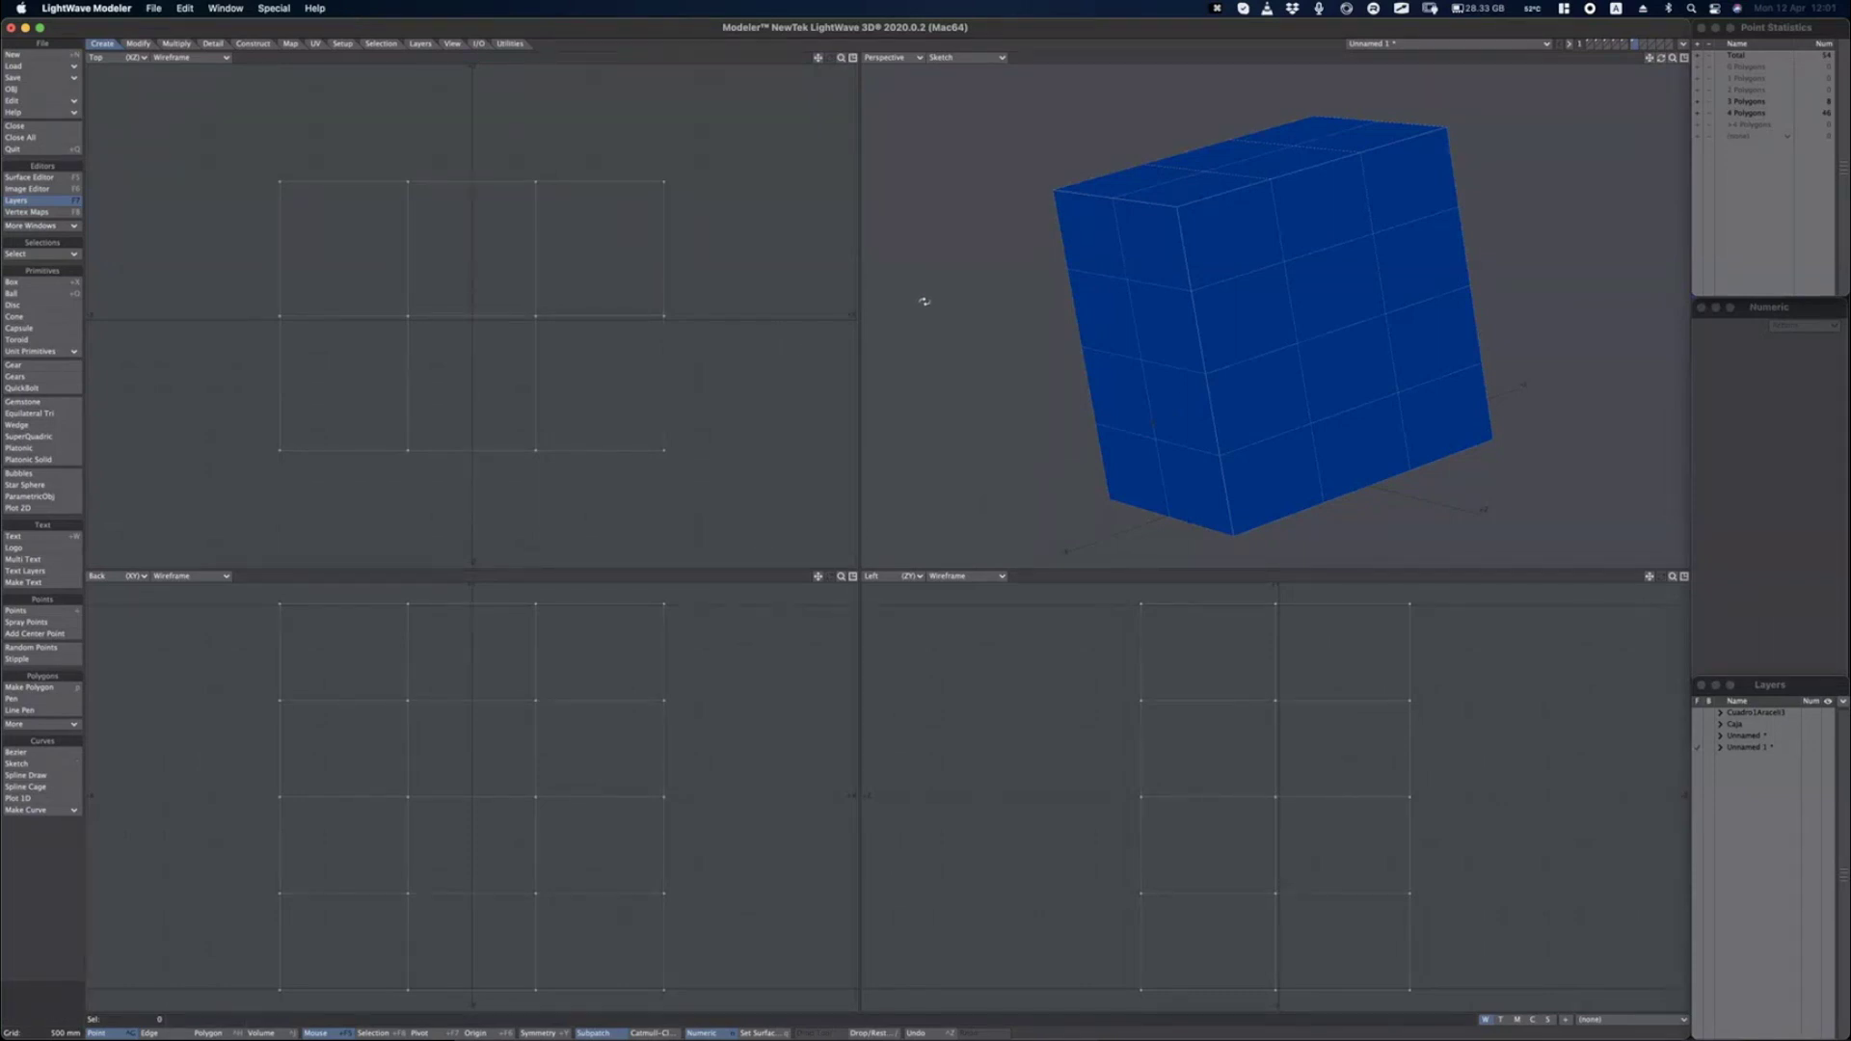
drag(840, 57, 546, 453)
key(t)
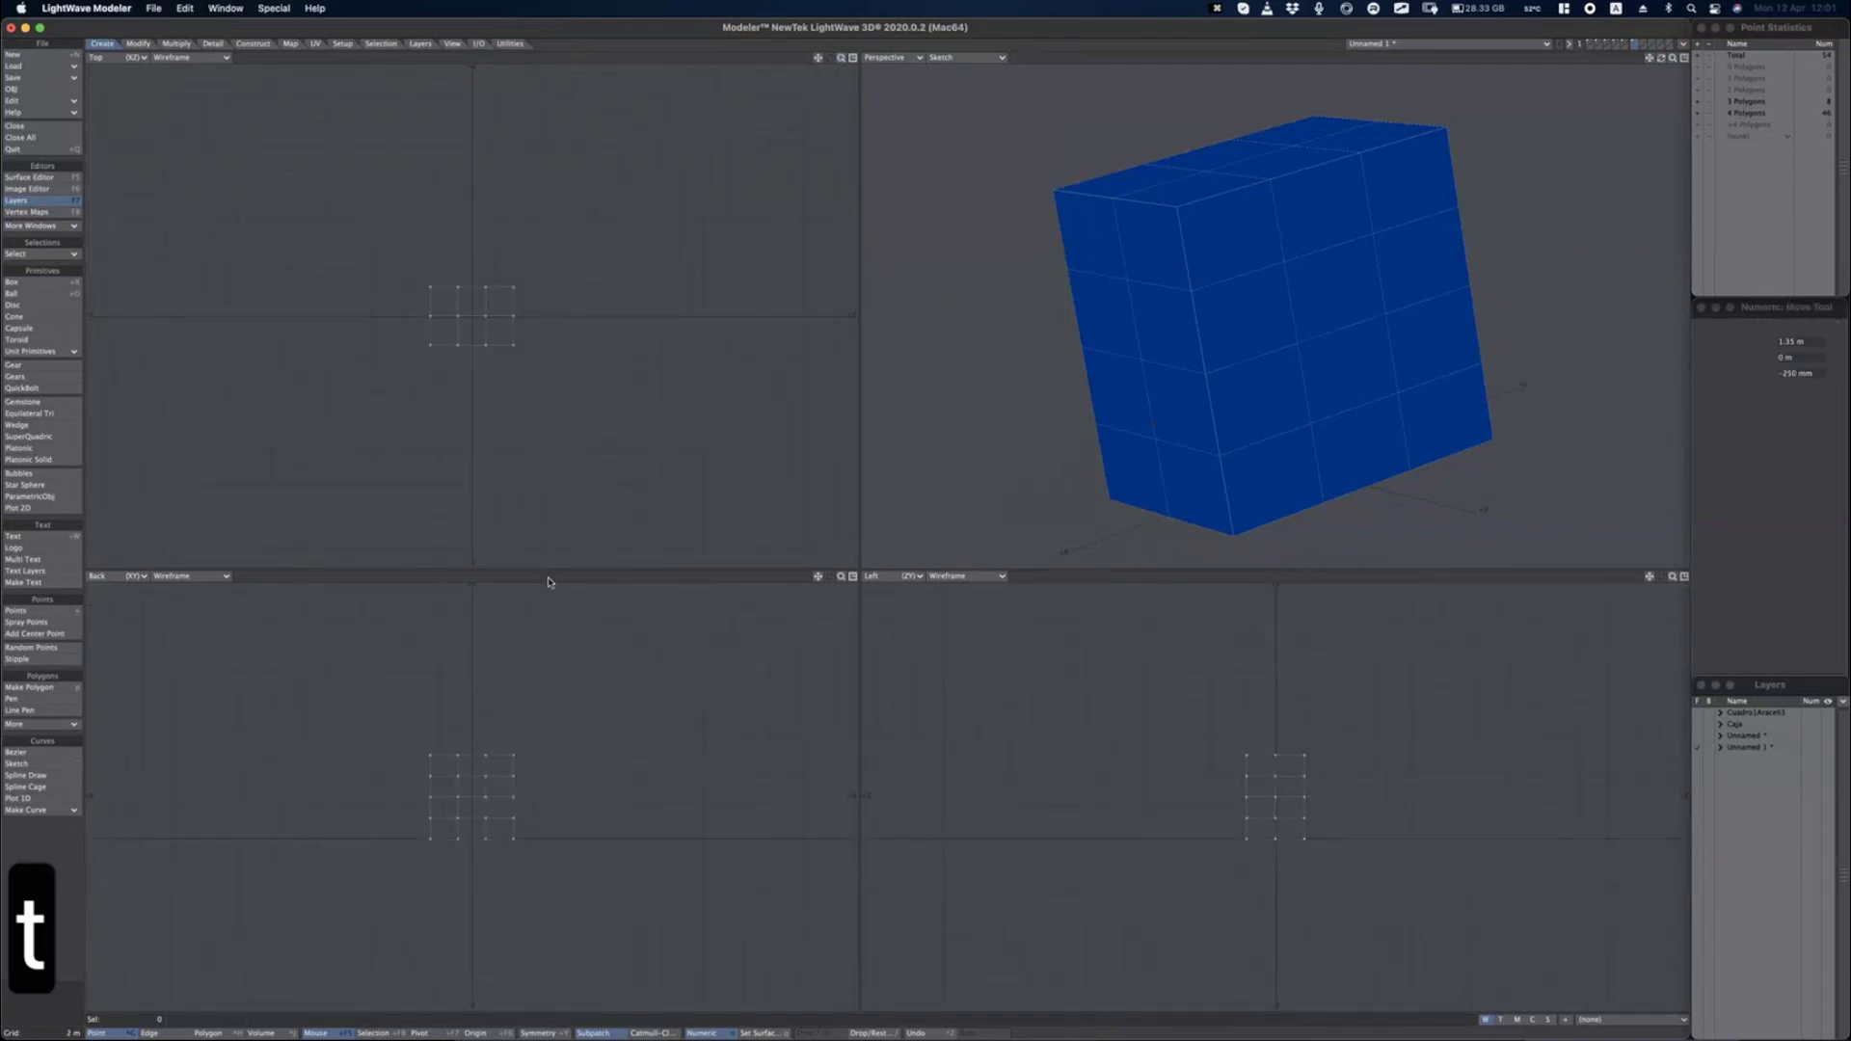
drag(480, 318, 645, 169)
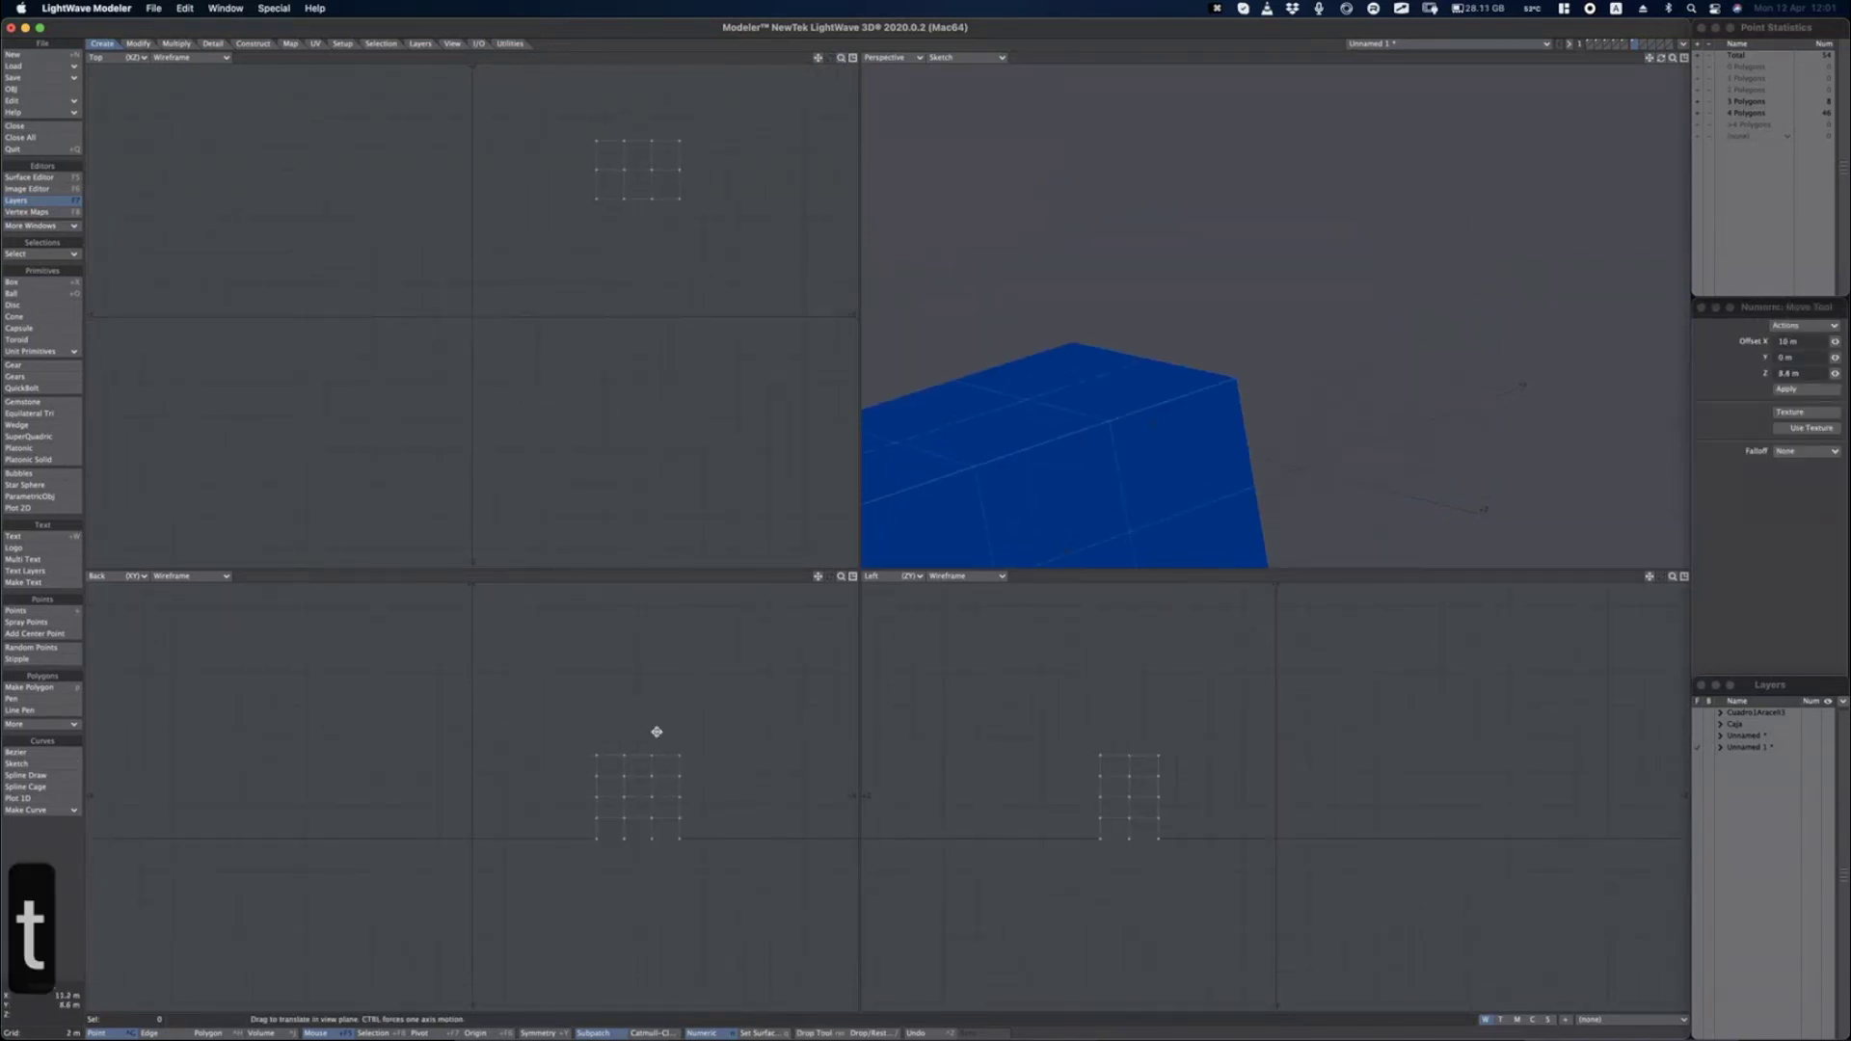
drag(674, 759, 756, 636)
key(a)
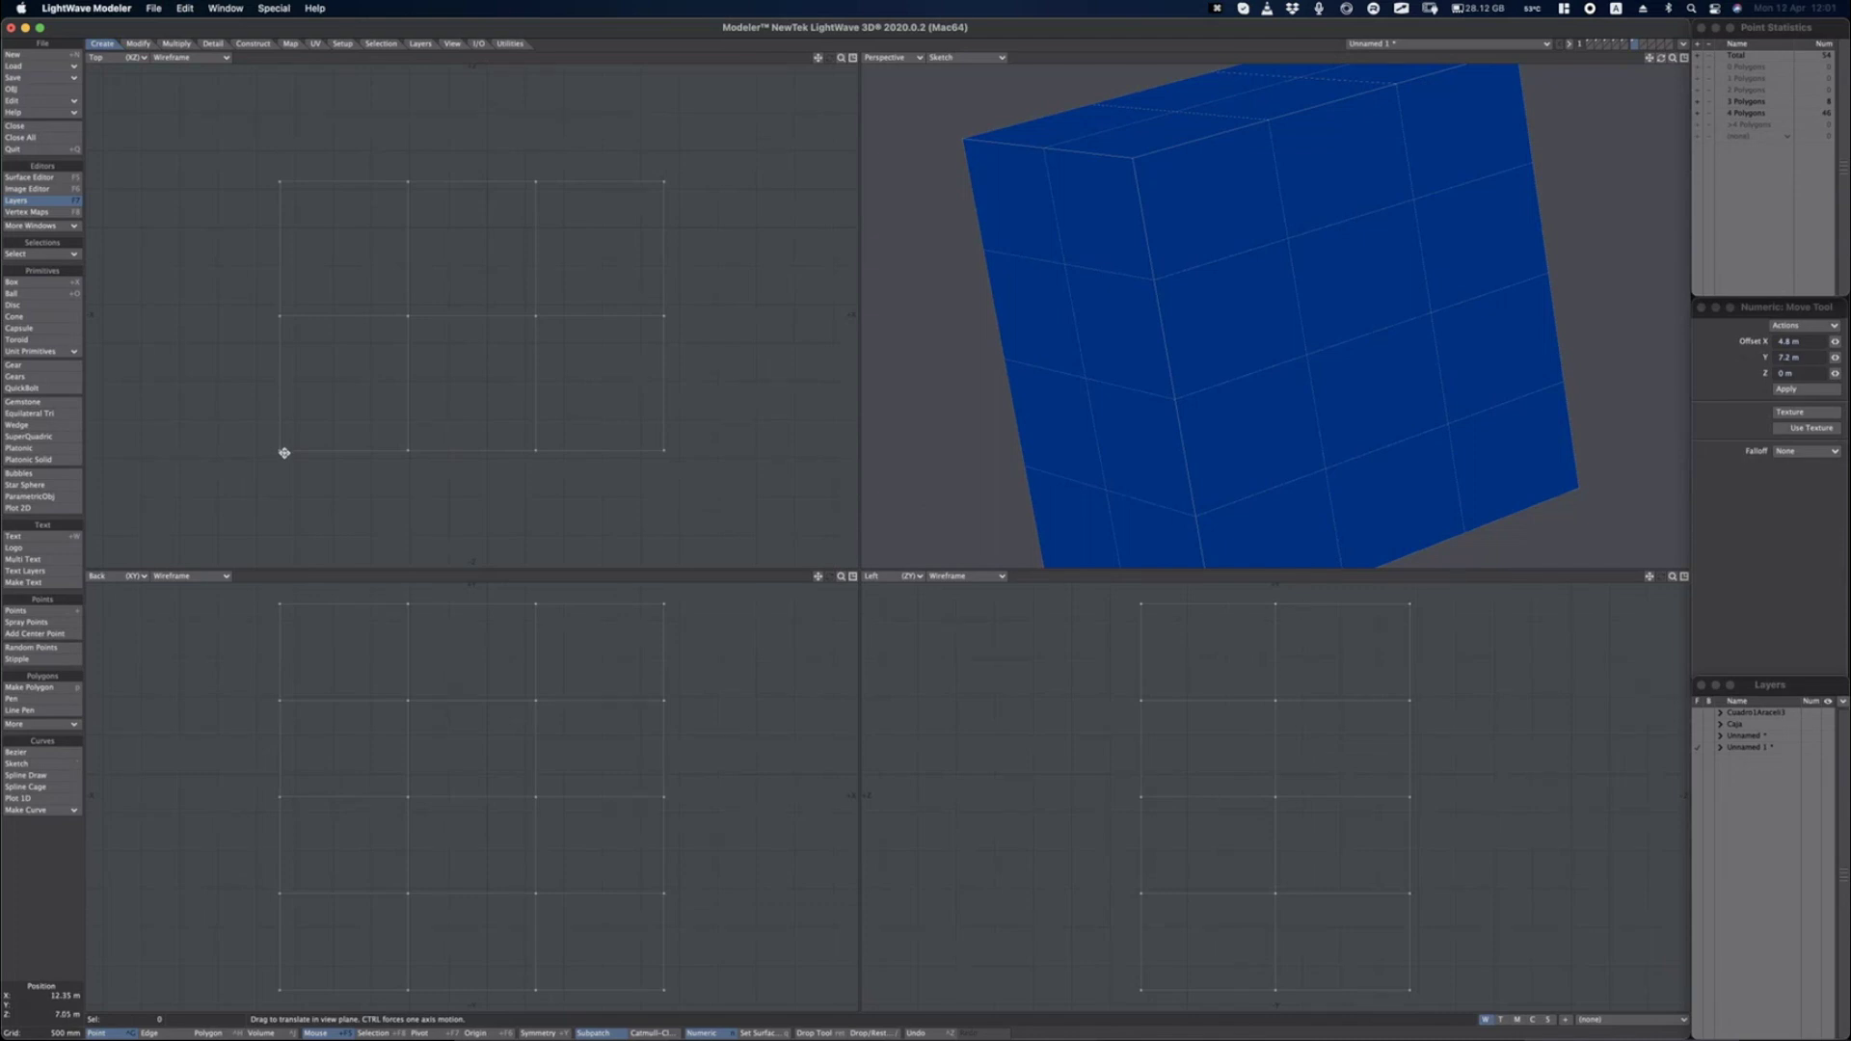
Draw a temporary line from the box's corner to the position read-out, circle the read-out, and clear the annotation.
key(alt+Tab)
mouse_move(304, 458)
mouse_down()
mouse_move(104, 926)
mouse_move(12, 969)
mouse_move(23, 997)
mouse_up()
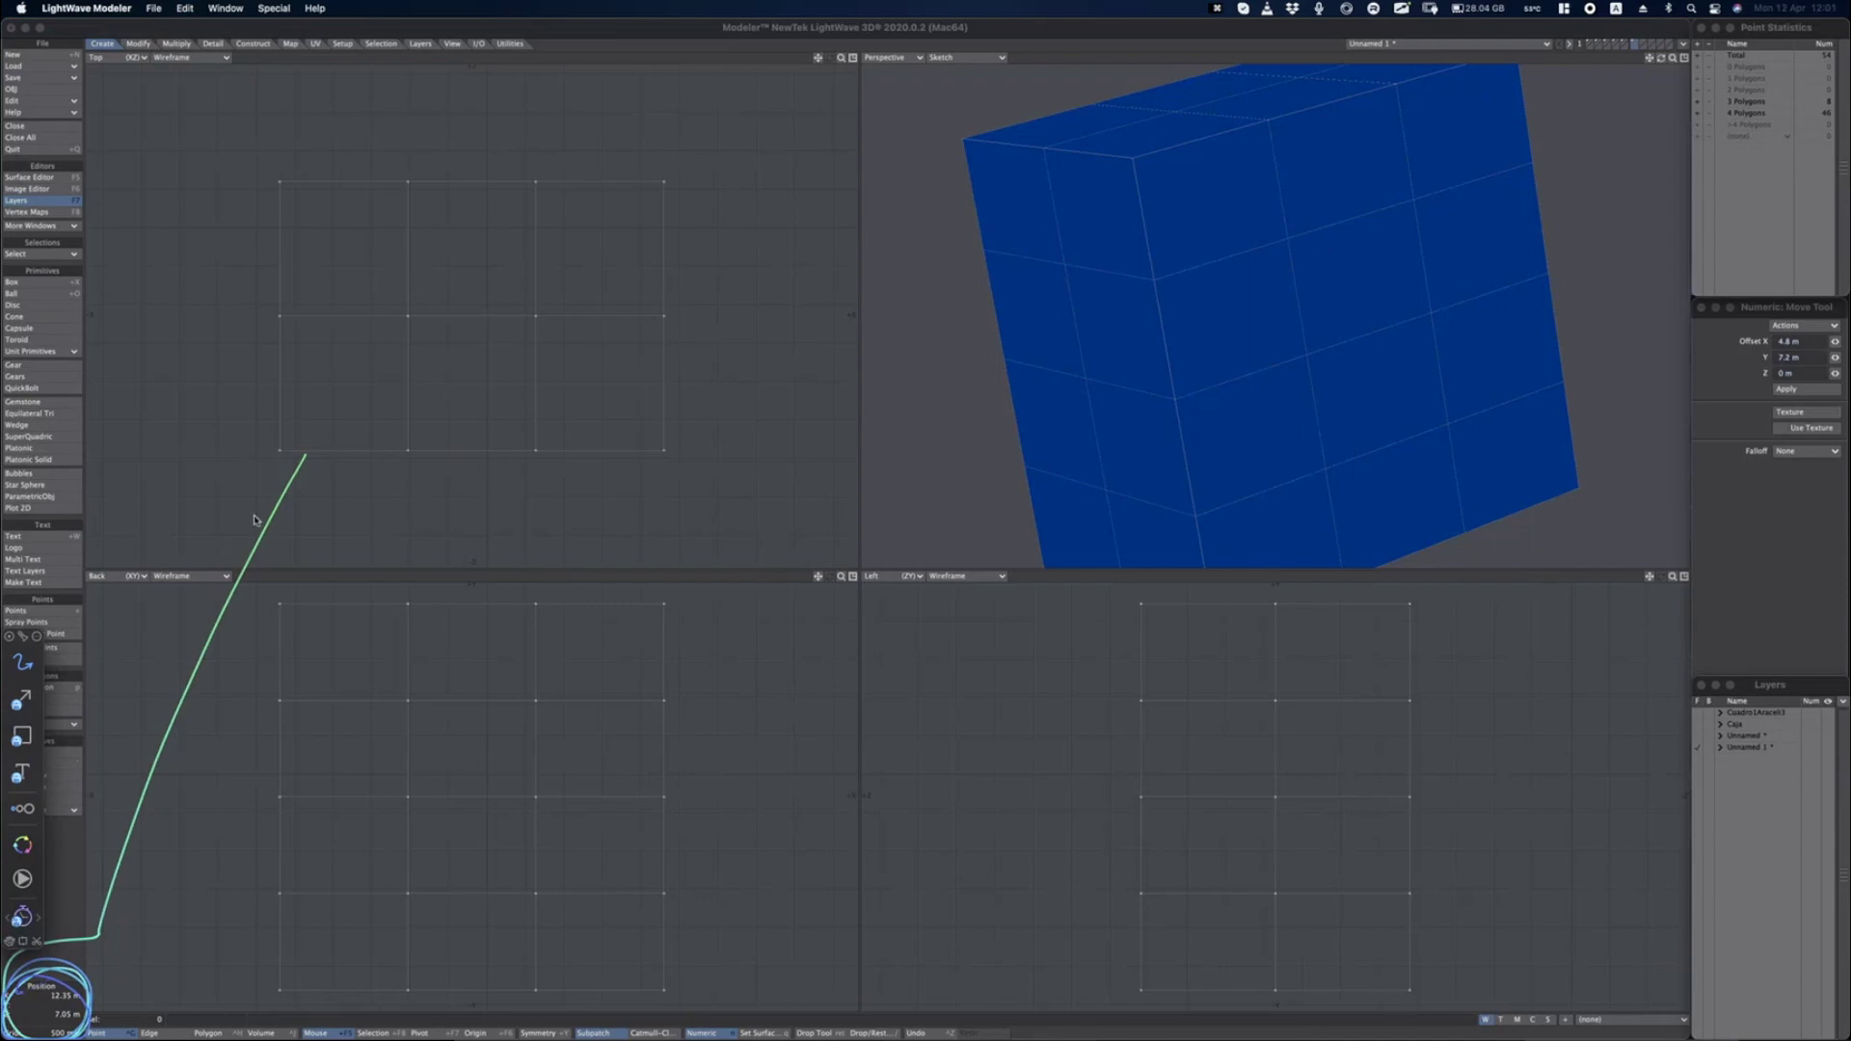
key(alt+Tab)
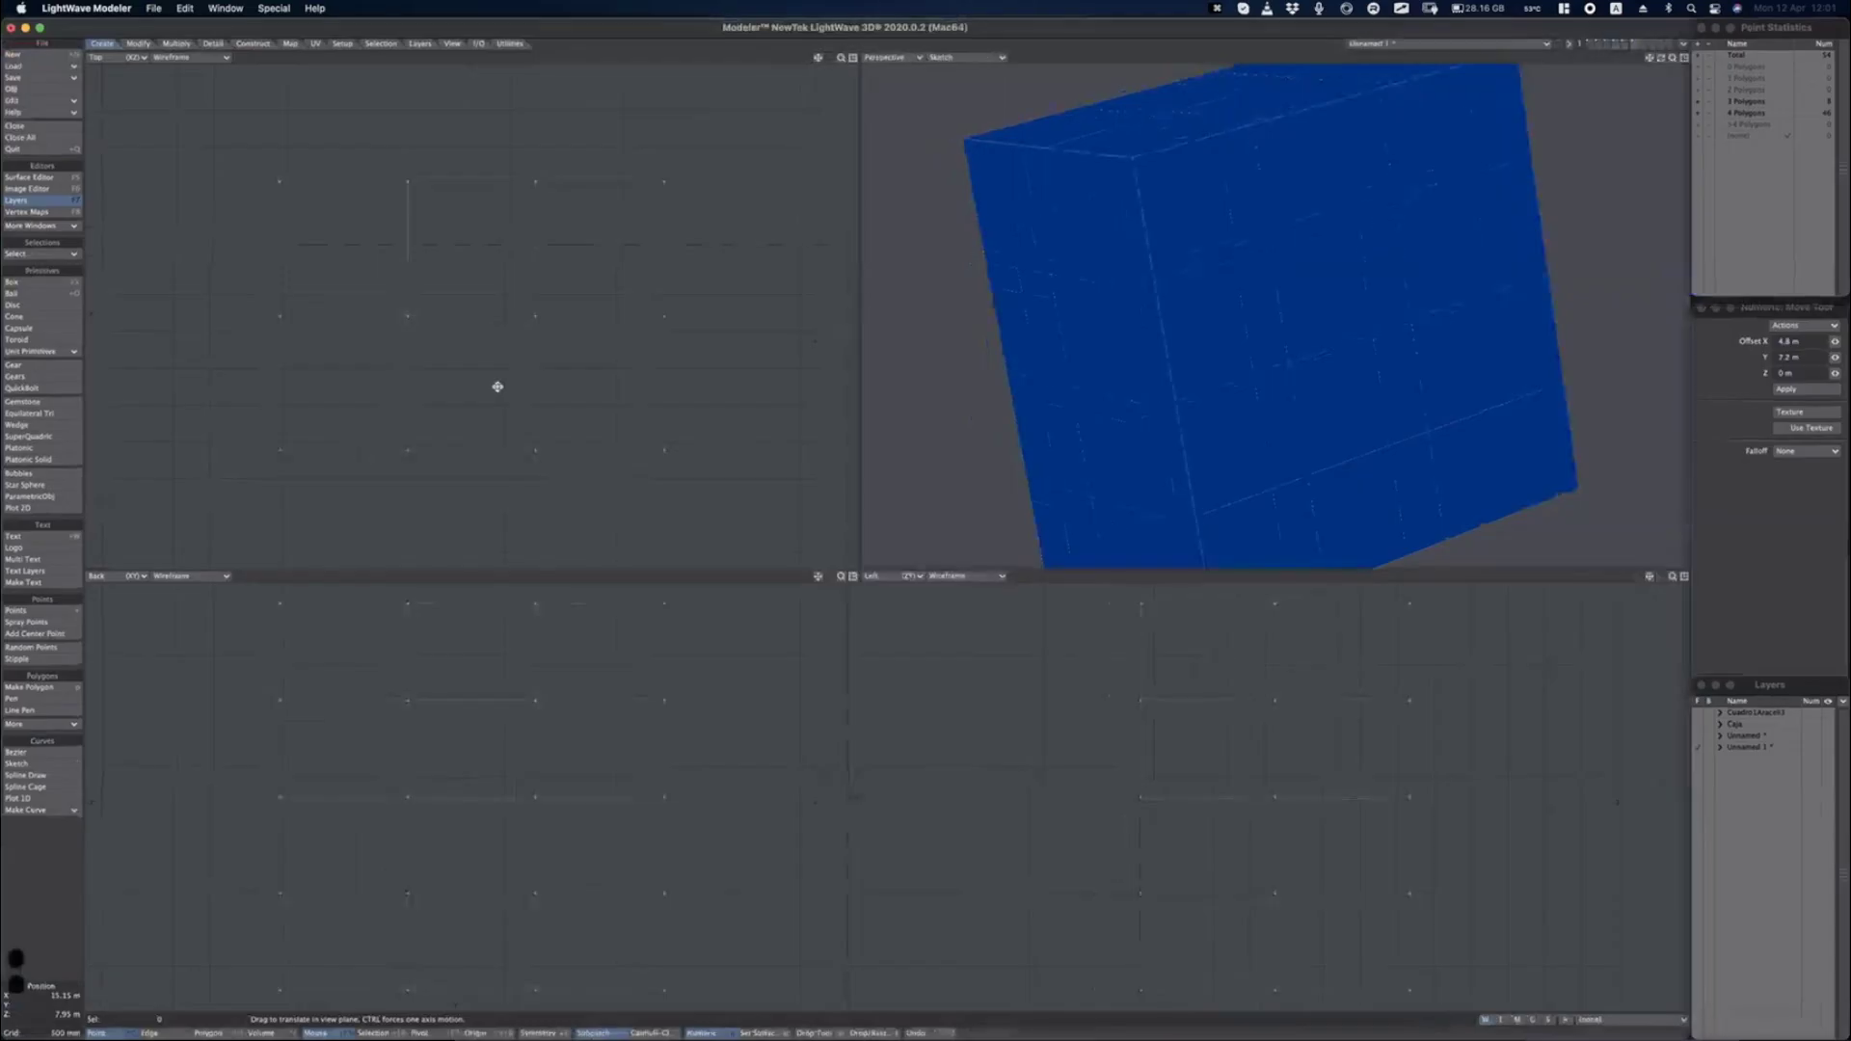
Open the Rest On Ground options for the displaced box.
key(F3)
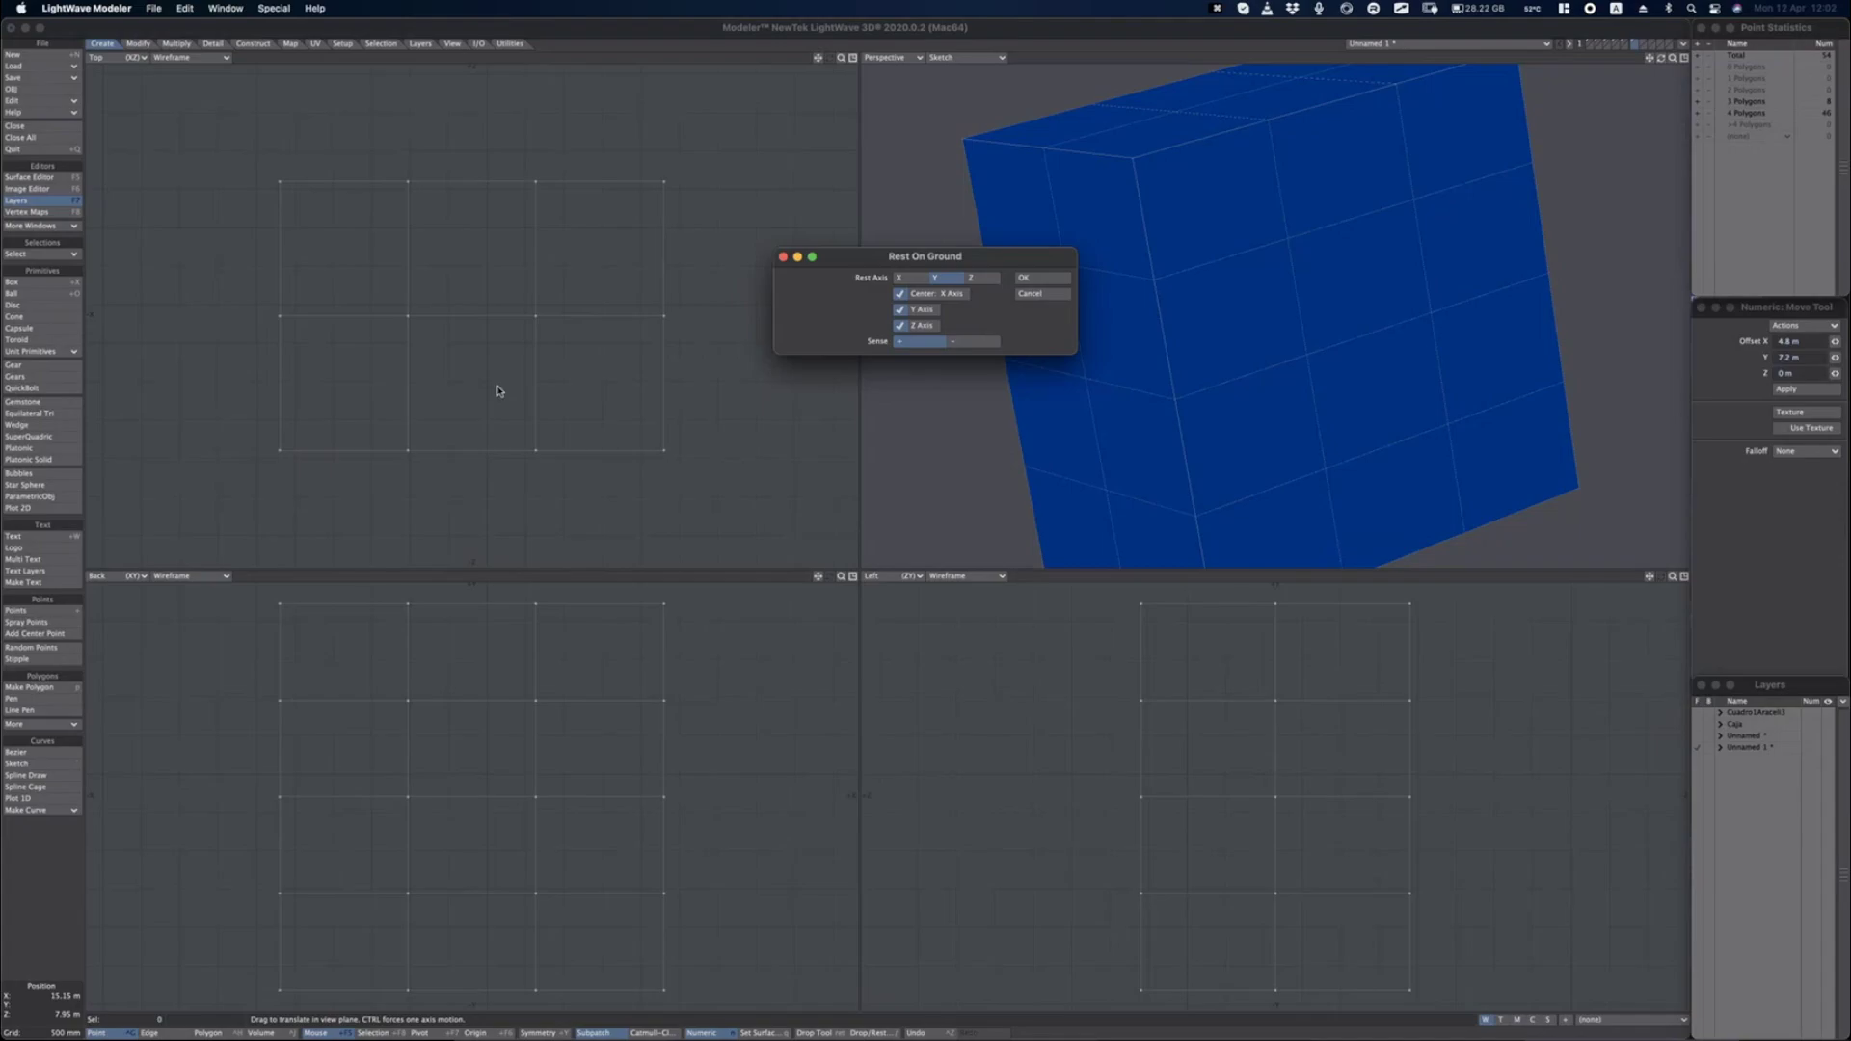
key(ctrl+Up)
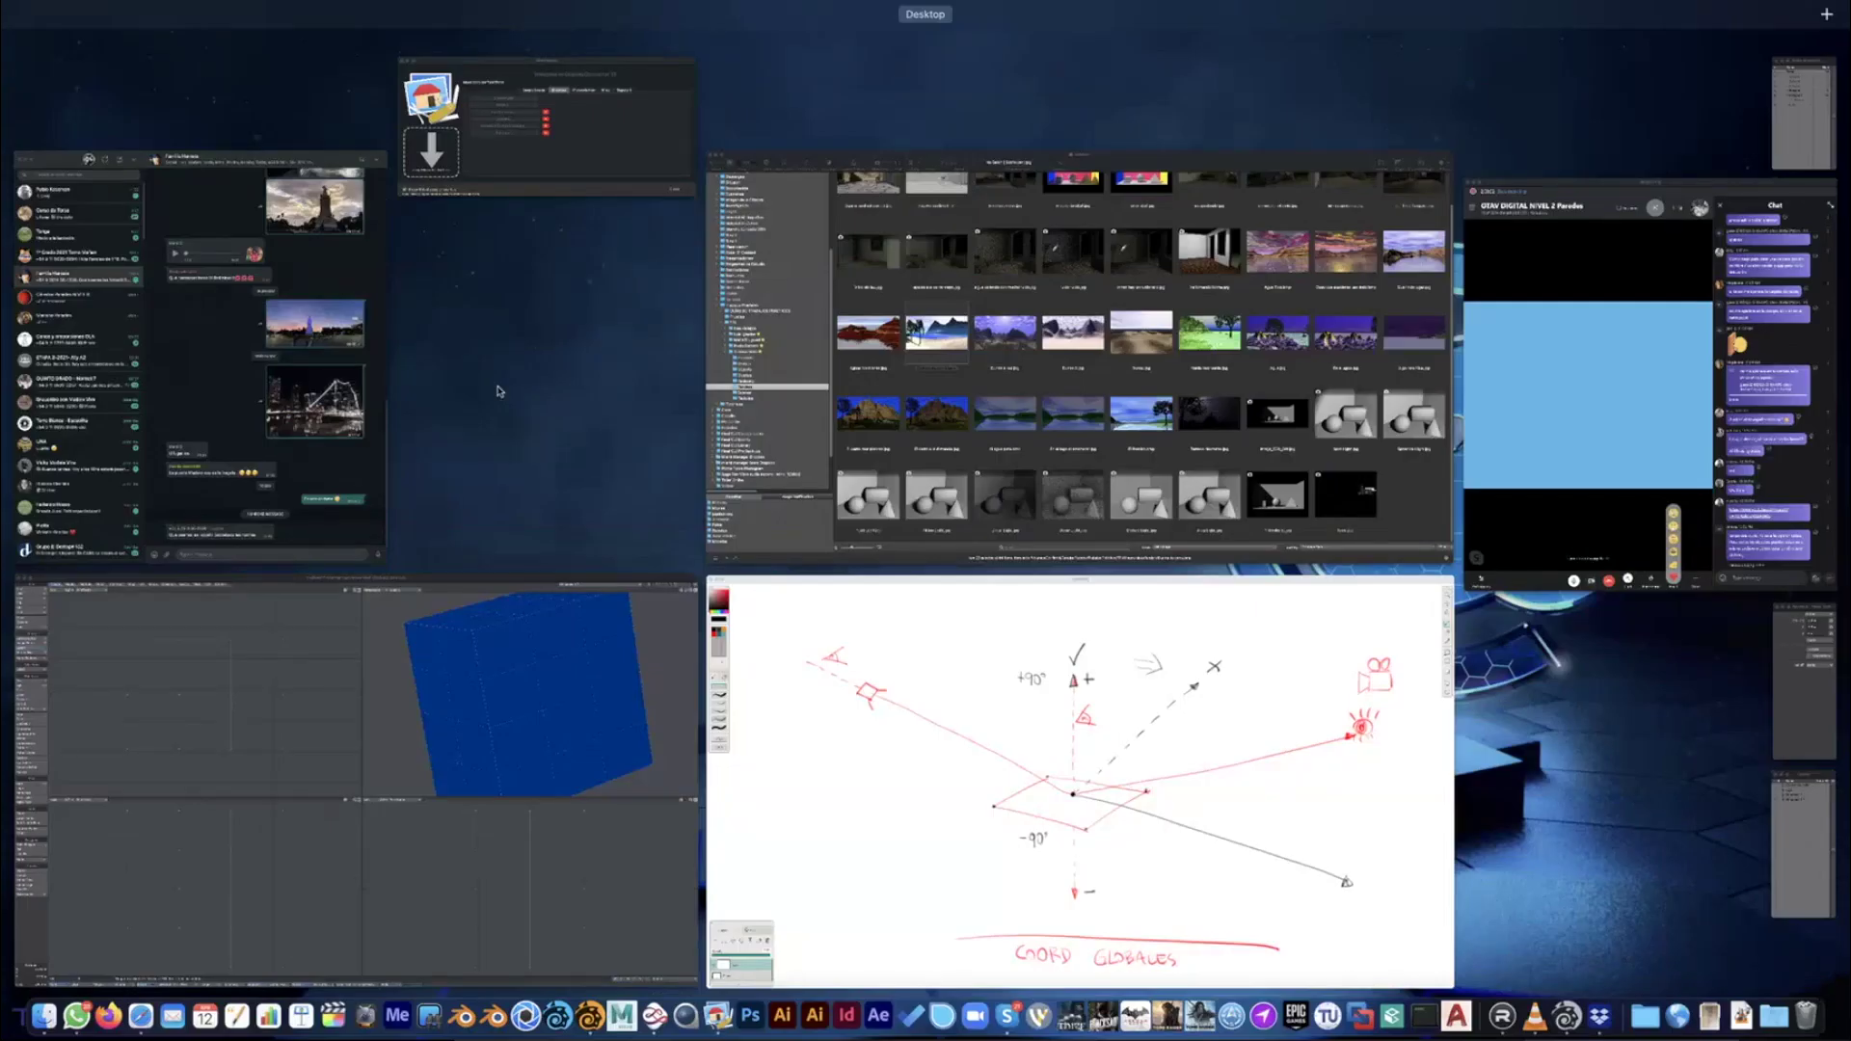
key(ctrl+Up)
key(F4)
key(F4)
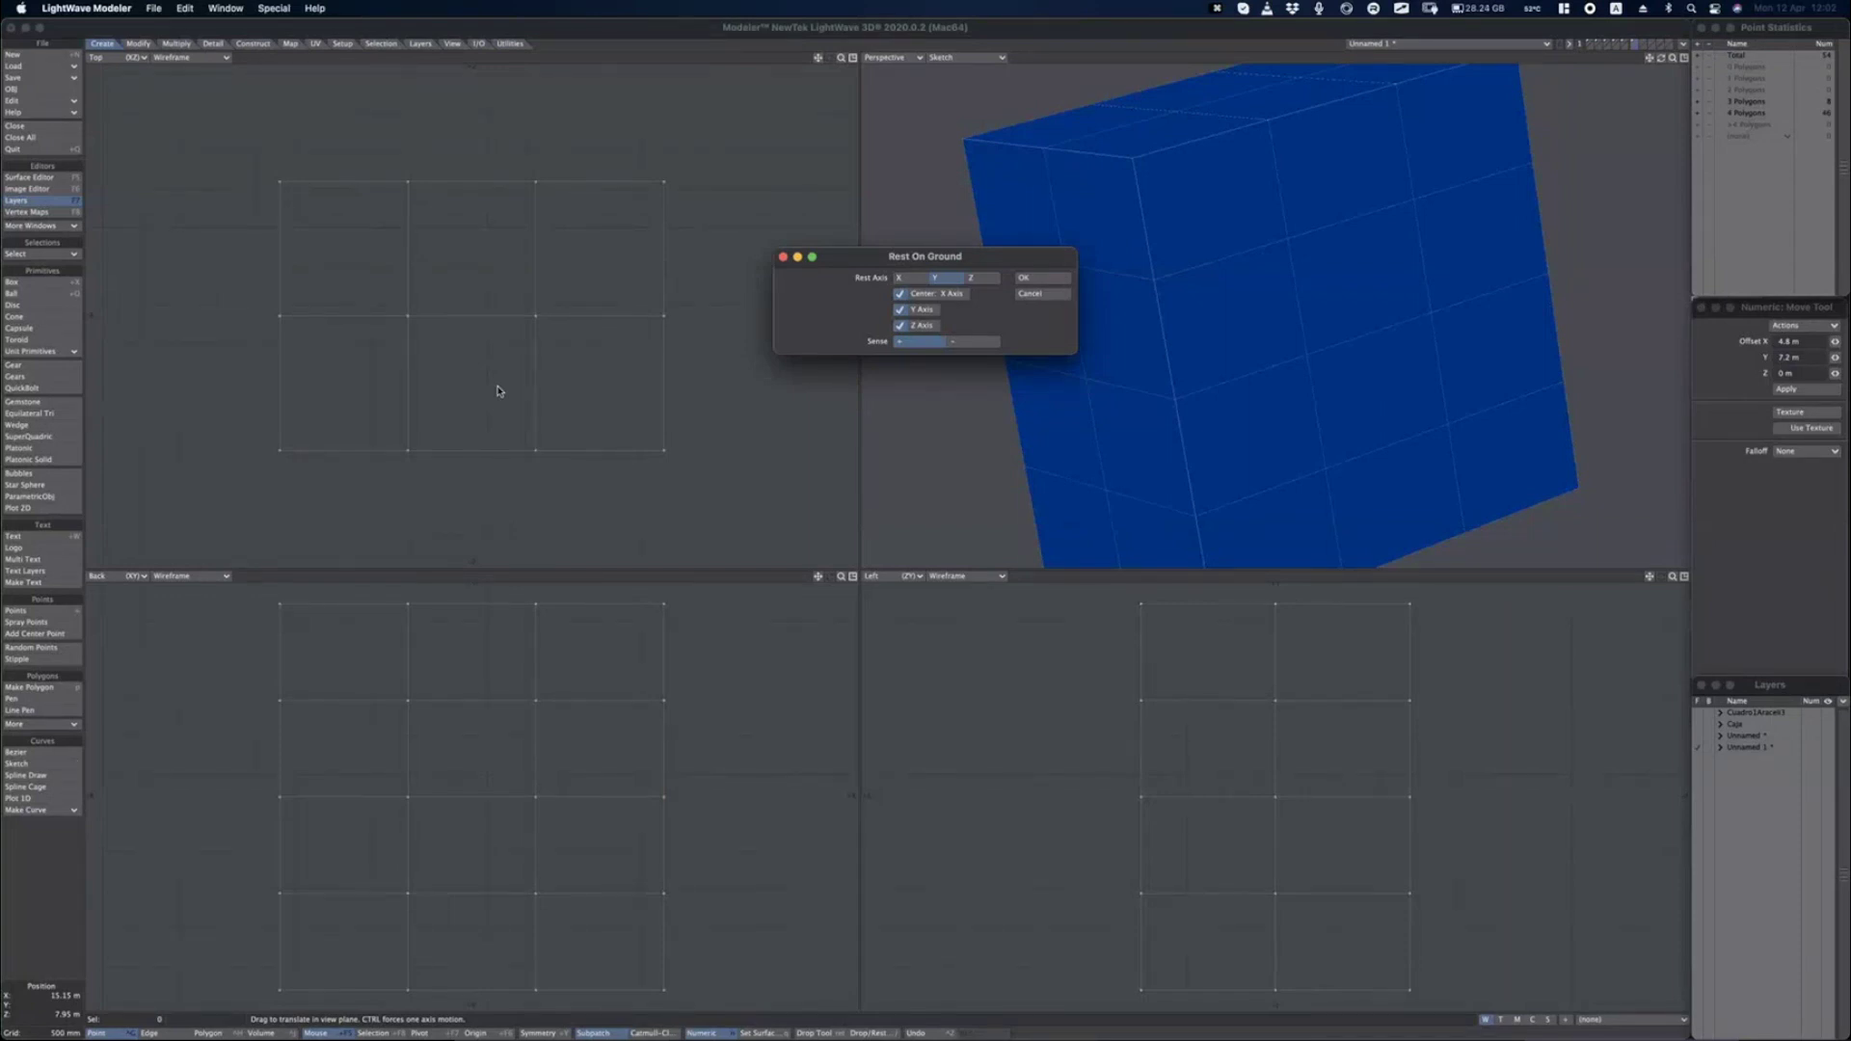
key(XF86AudioLowerVolume)
key(F2)
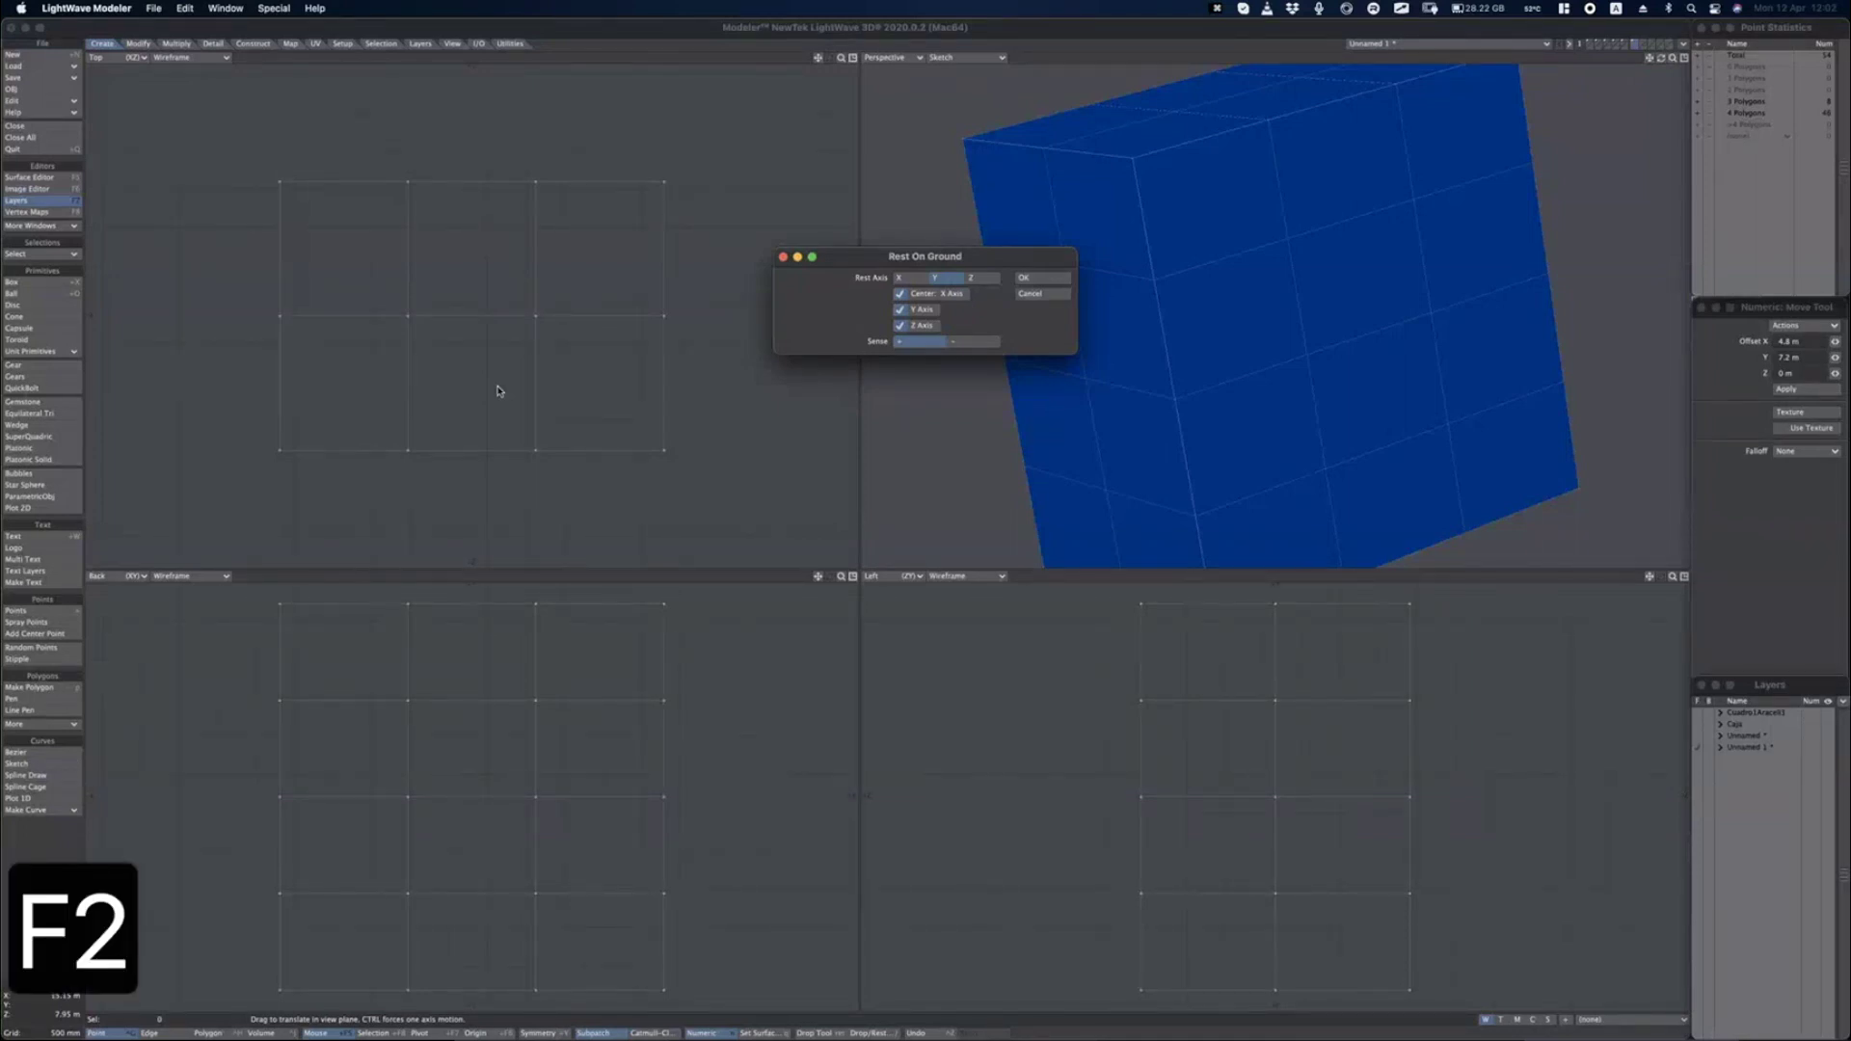
key(F1)
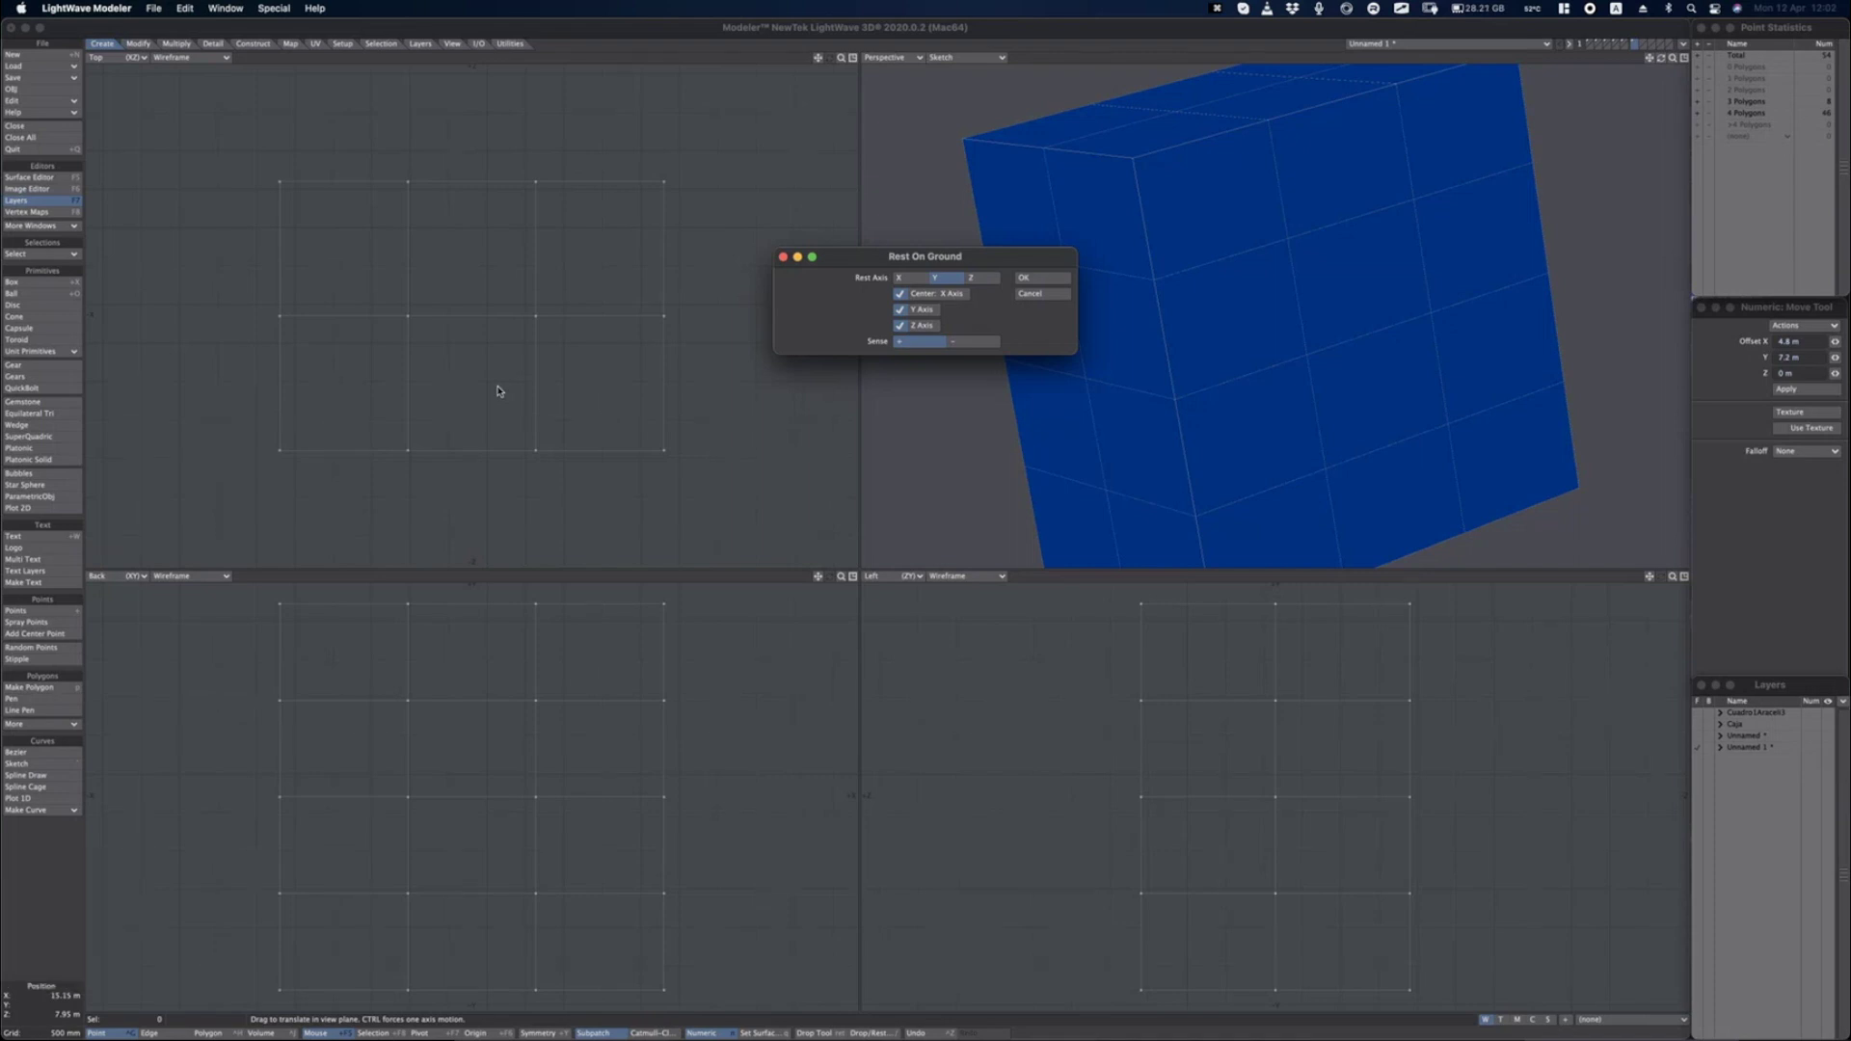
key(F1)
key(F1)
key(F2)
key(F3)
Rest the box on the ground along the Y axis, centred on the X, Y and Z axes, and check its placement.
drag(1028, 261, 973, 449)
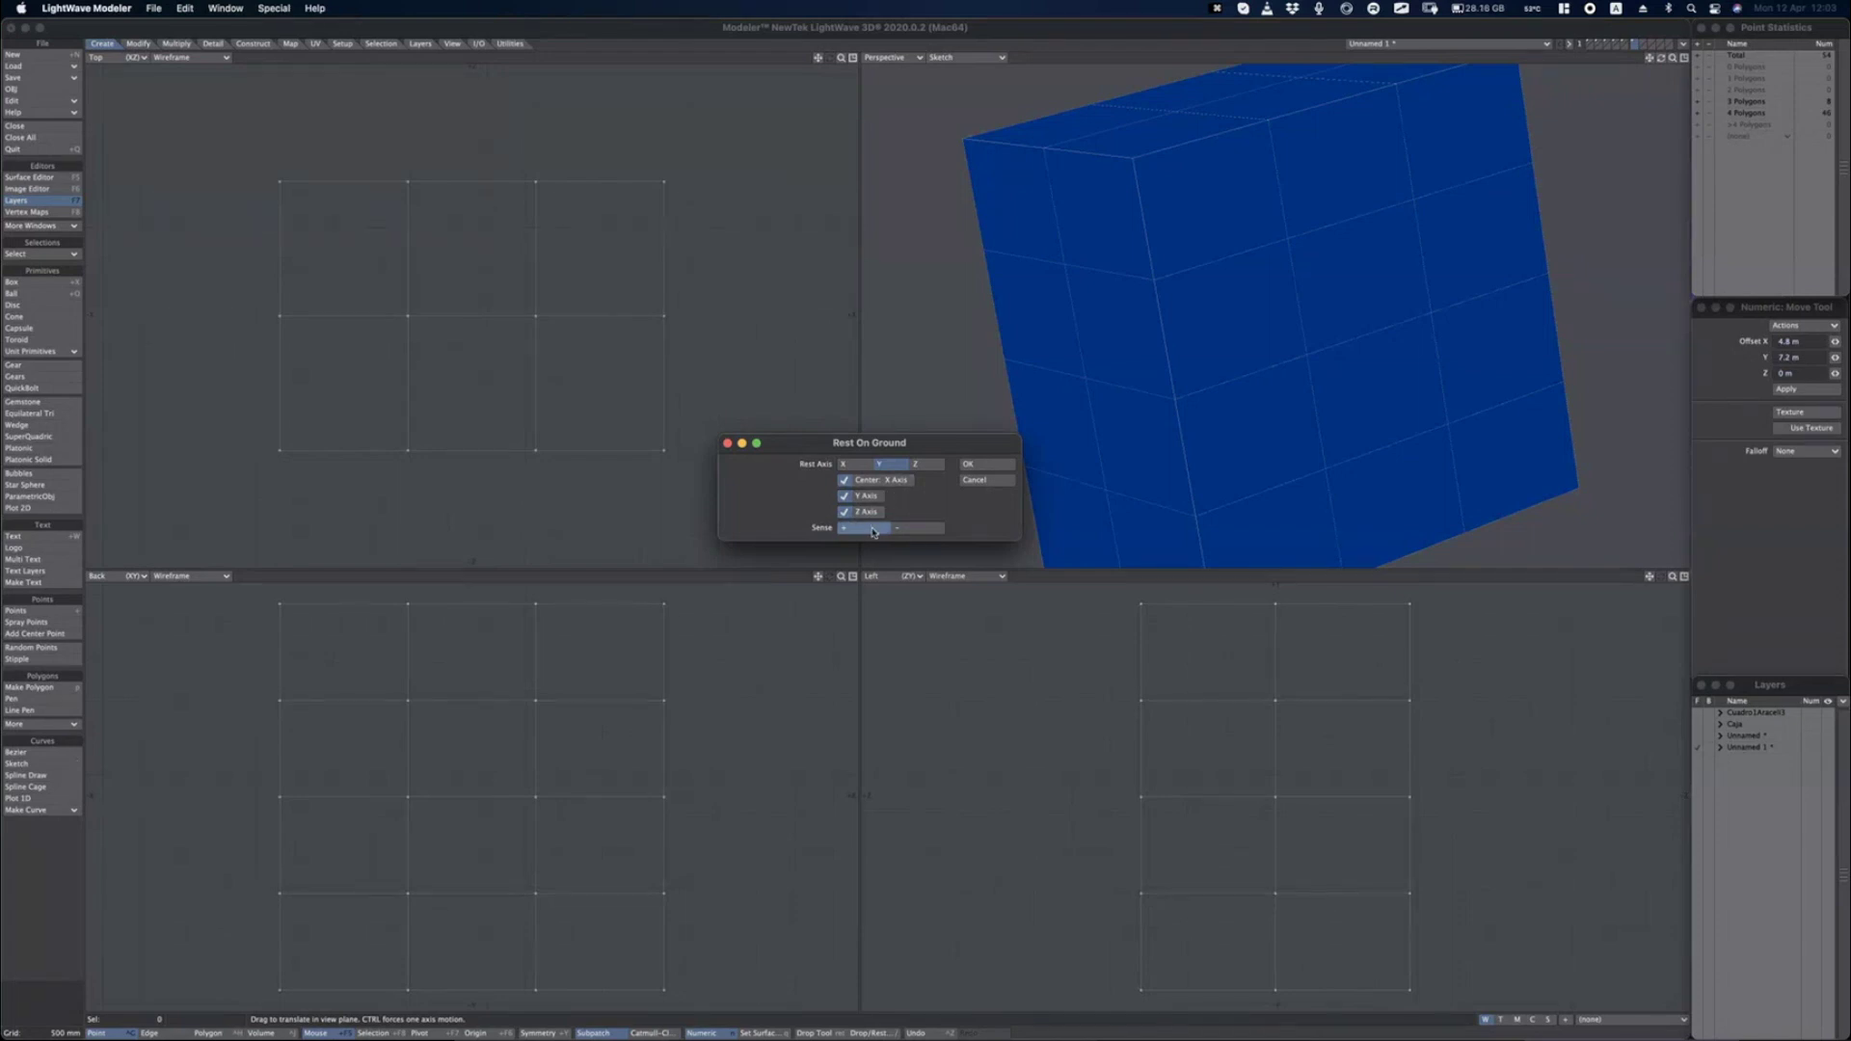
click(987, 468)
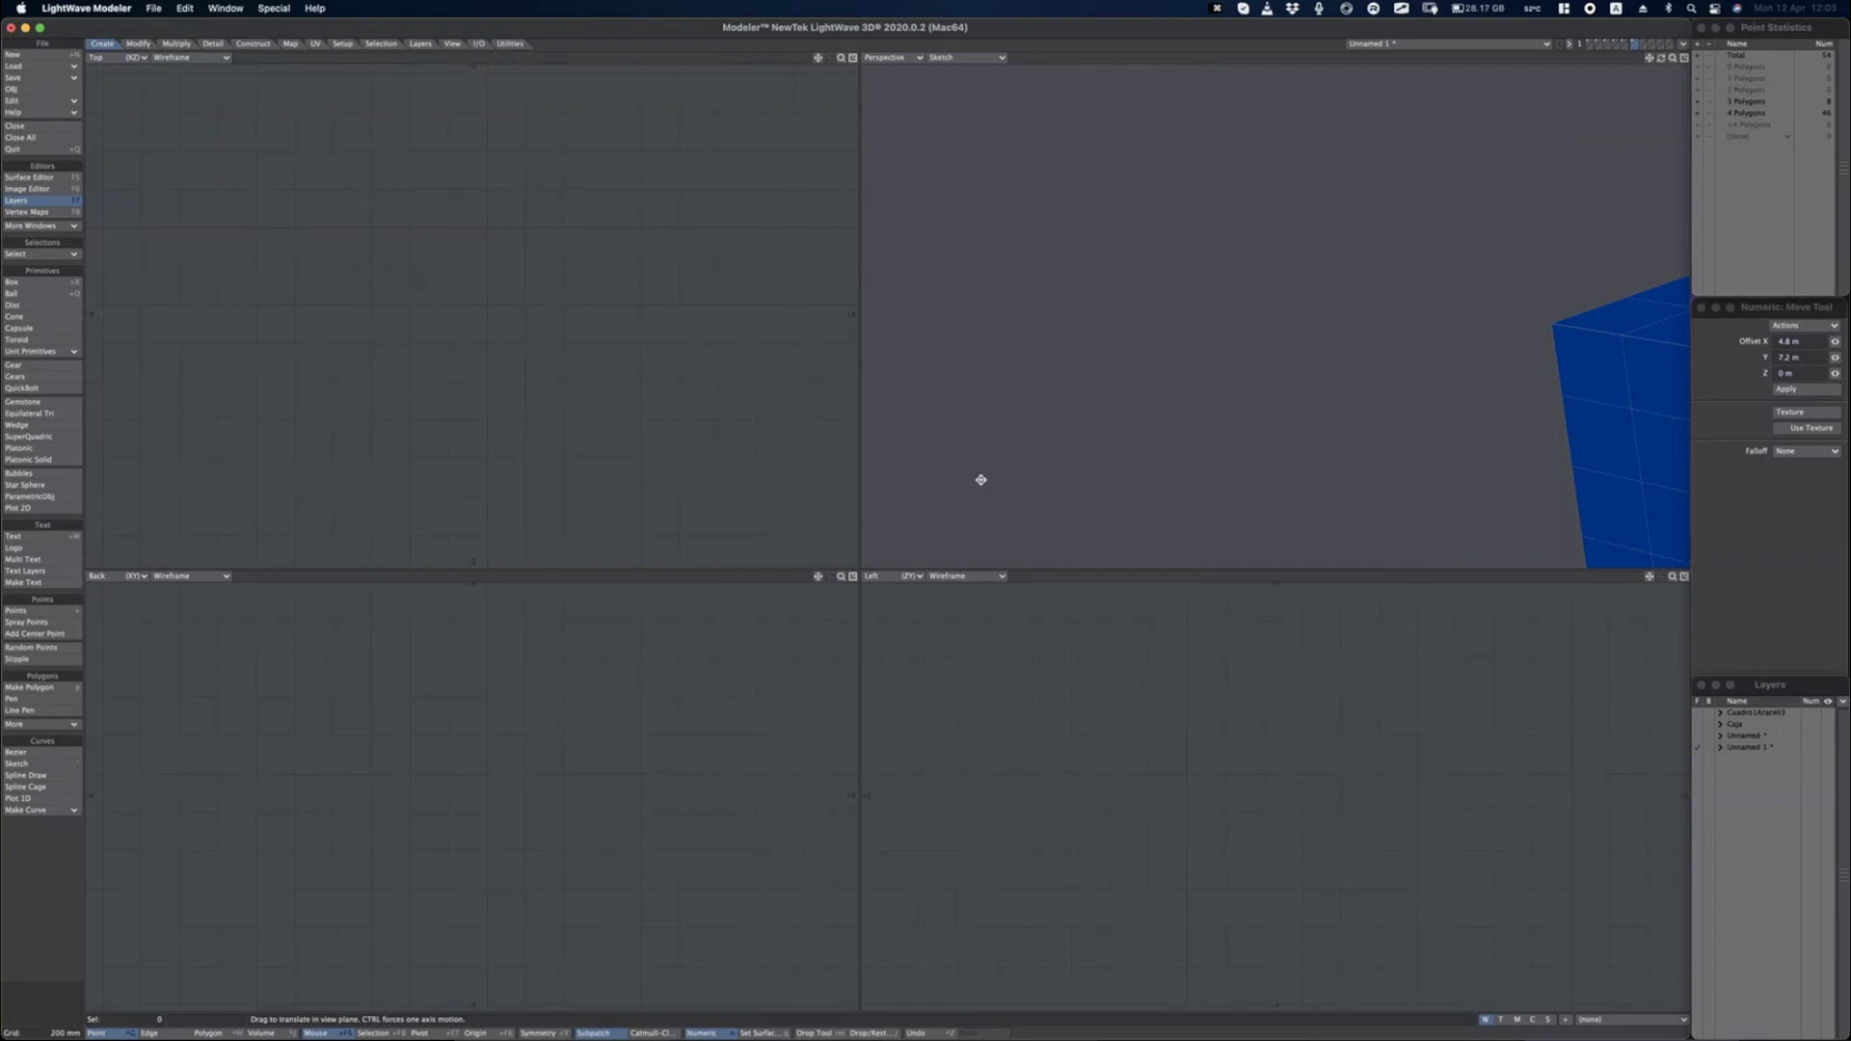
scroll(655, 464, down, 1)
scroll(654, 464, down, 3)
scroll(654, 464, down, 1)
scroll(496, 920, up, 1)
scroll(493, 906, up, 2)
scroll(569, 777, up, 3)
scroll(560, 772, up, 1)
scroll(565, 429, up, 1)
Mark the box's ground direction and centring axes with temporary arrows and lines in the back and top views, and clear them.
key(alt+Tab)
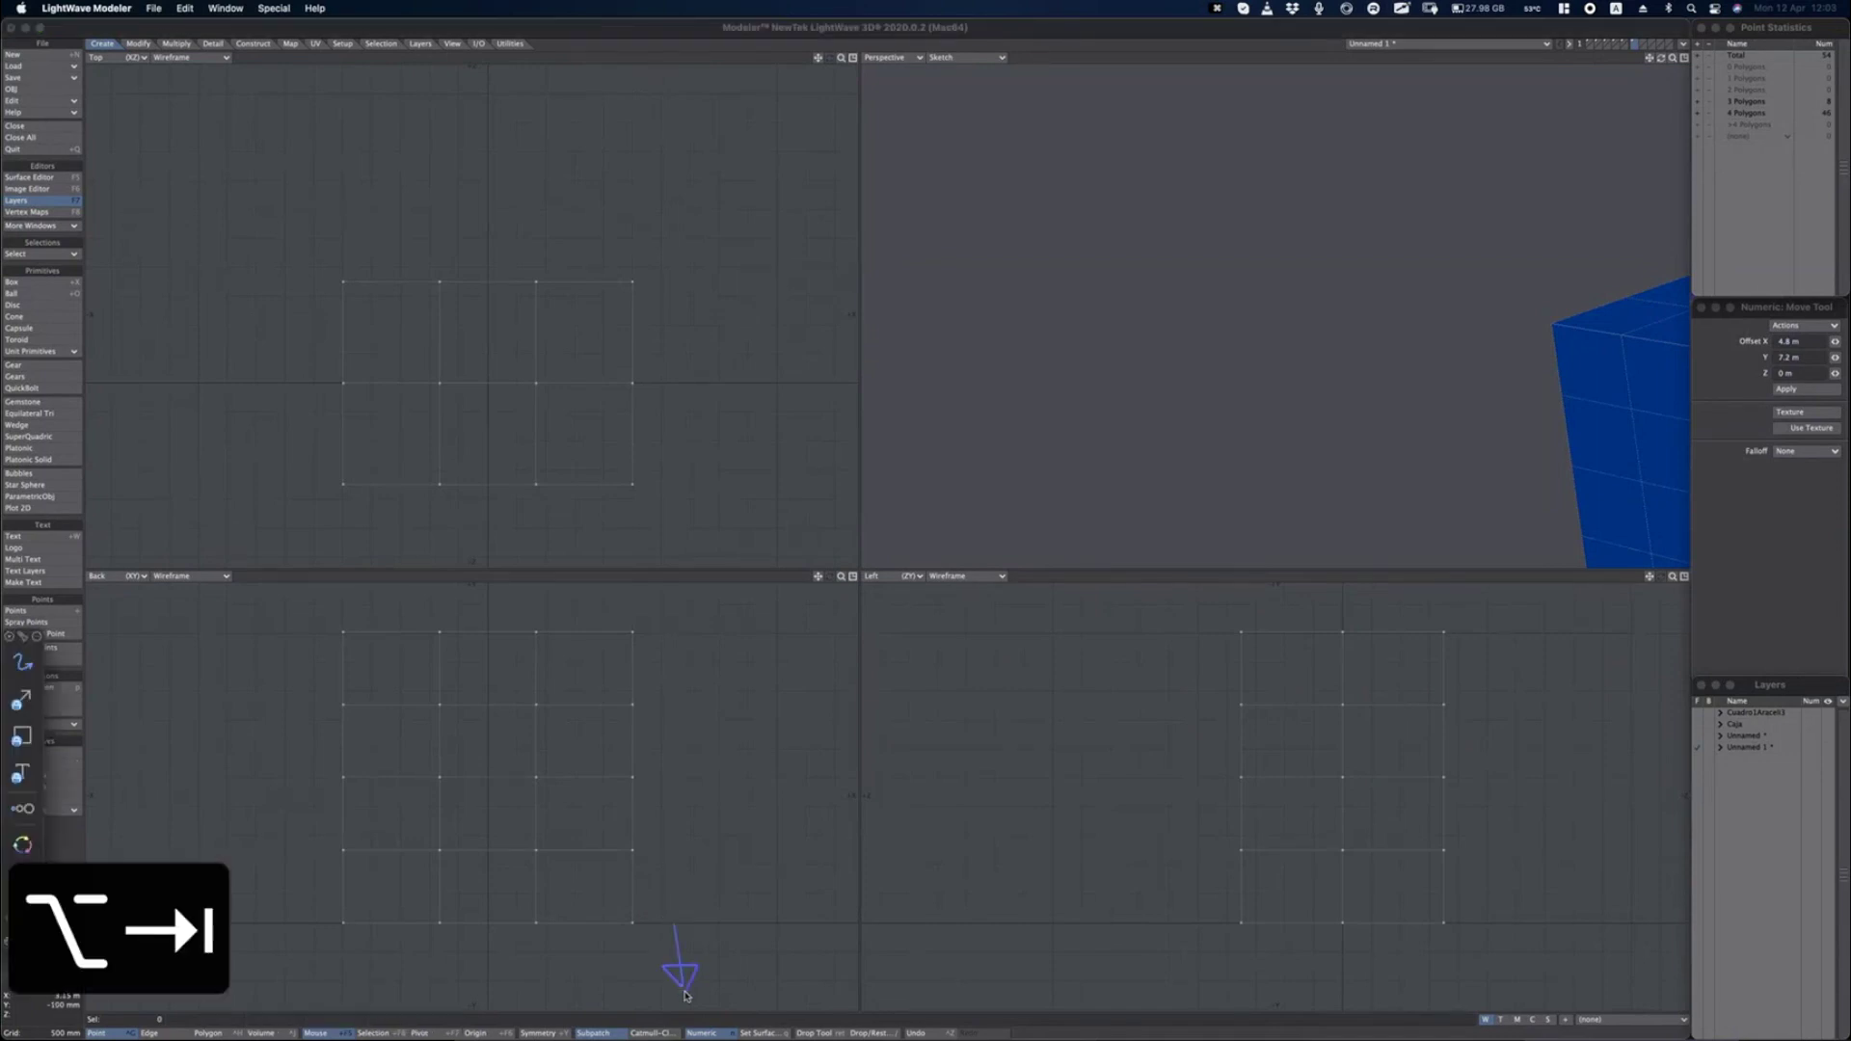
mouse_move(680, 927)
mouse_down()
mouse_move(681, 806)
mouse_move(678, 829)
mouse_up()
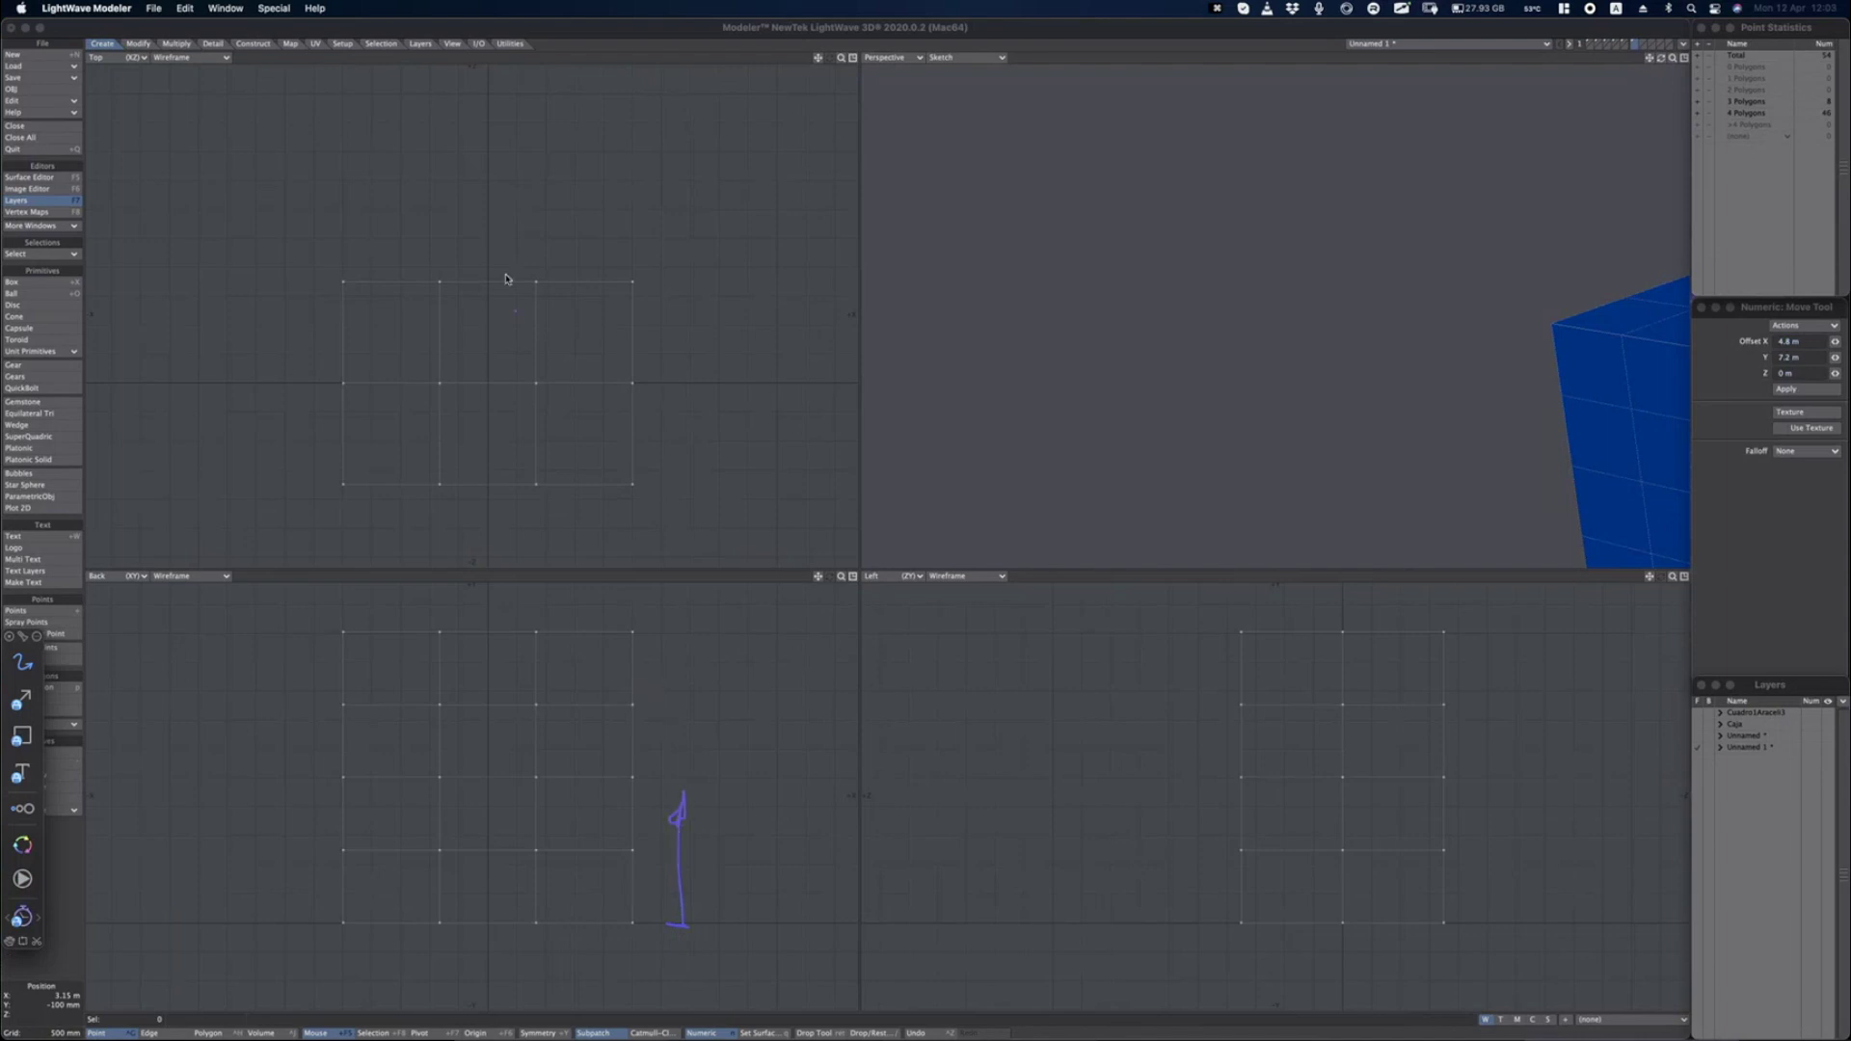
drag(491, 188, 495, 551)
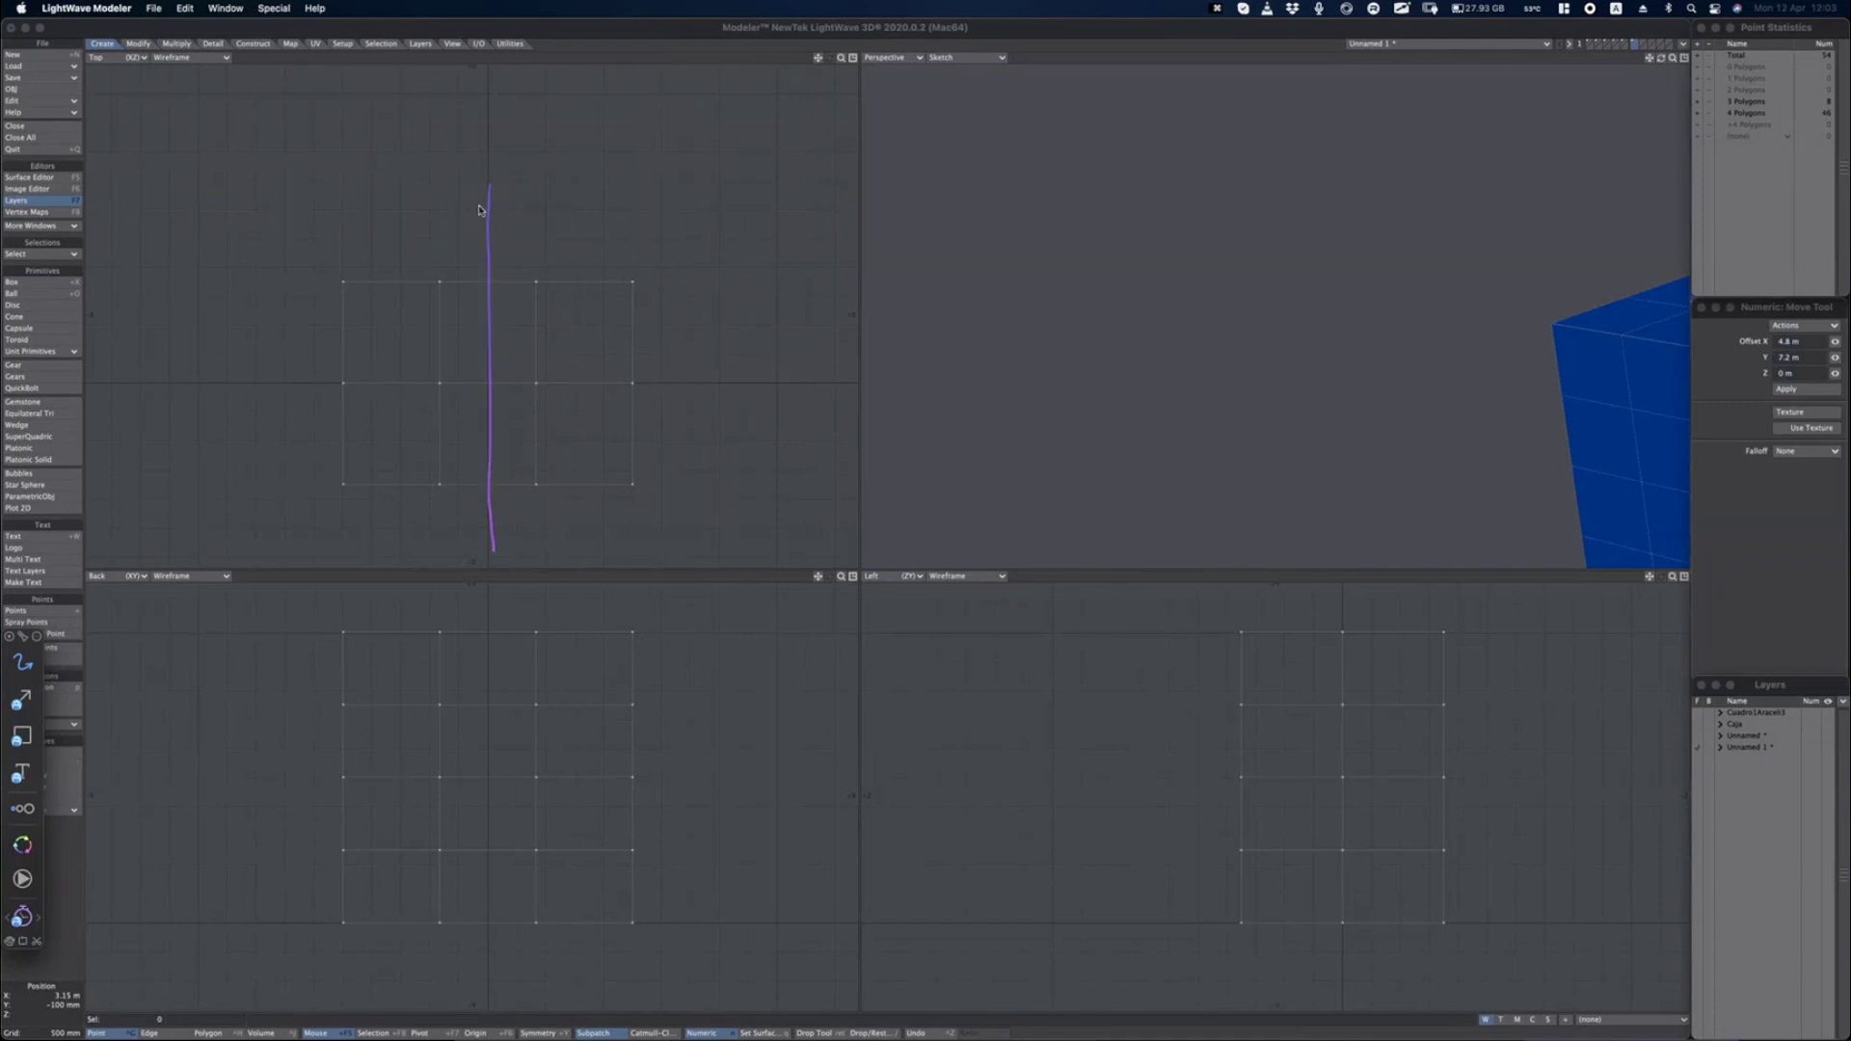
drag(488, 208, 807, 206)
drag(485, 195, 202, 194)
drag(489, 385, 505, 84)
drag(495, 395, 496, 554)
key(alt+Tab)
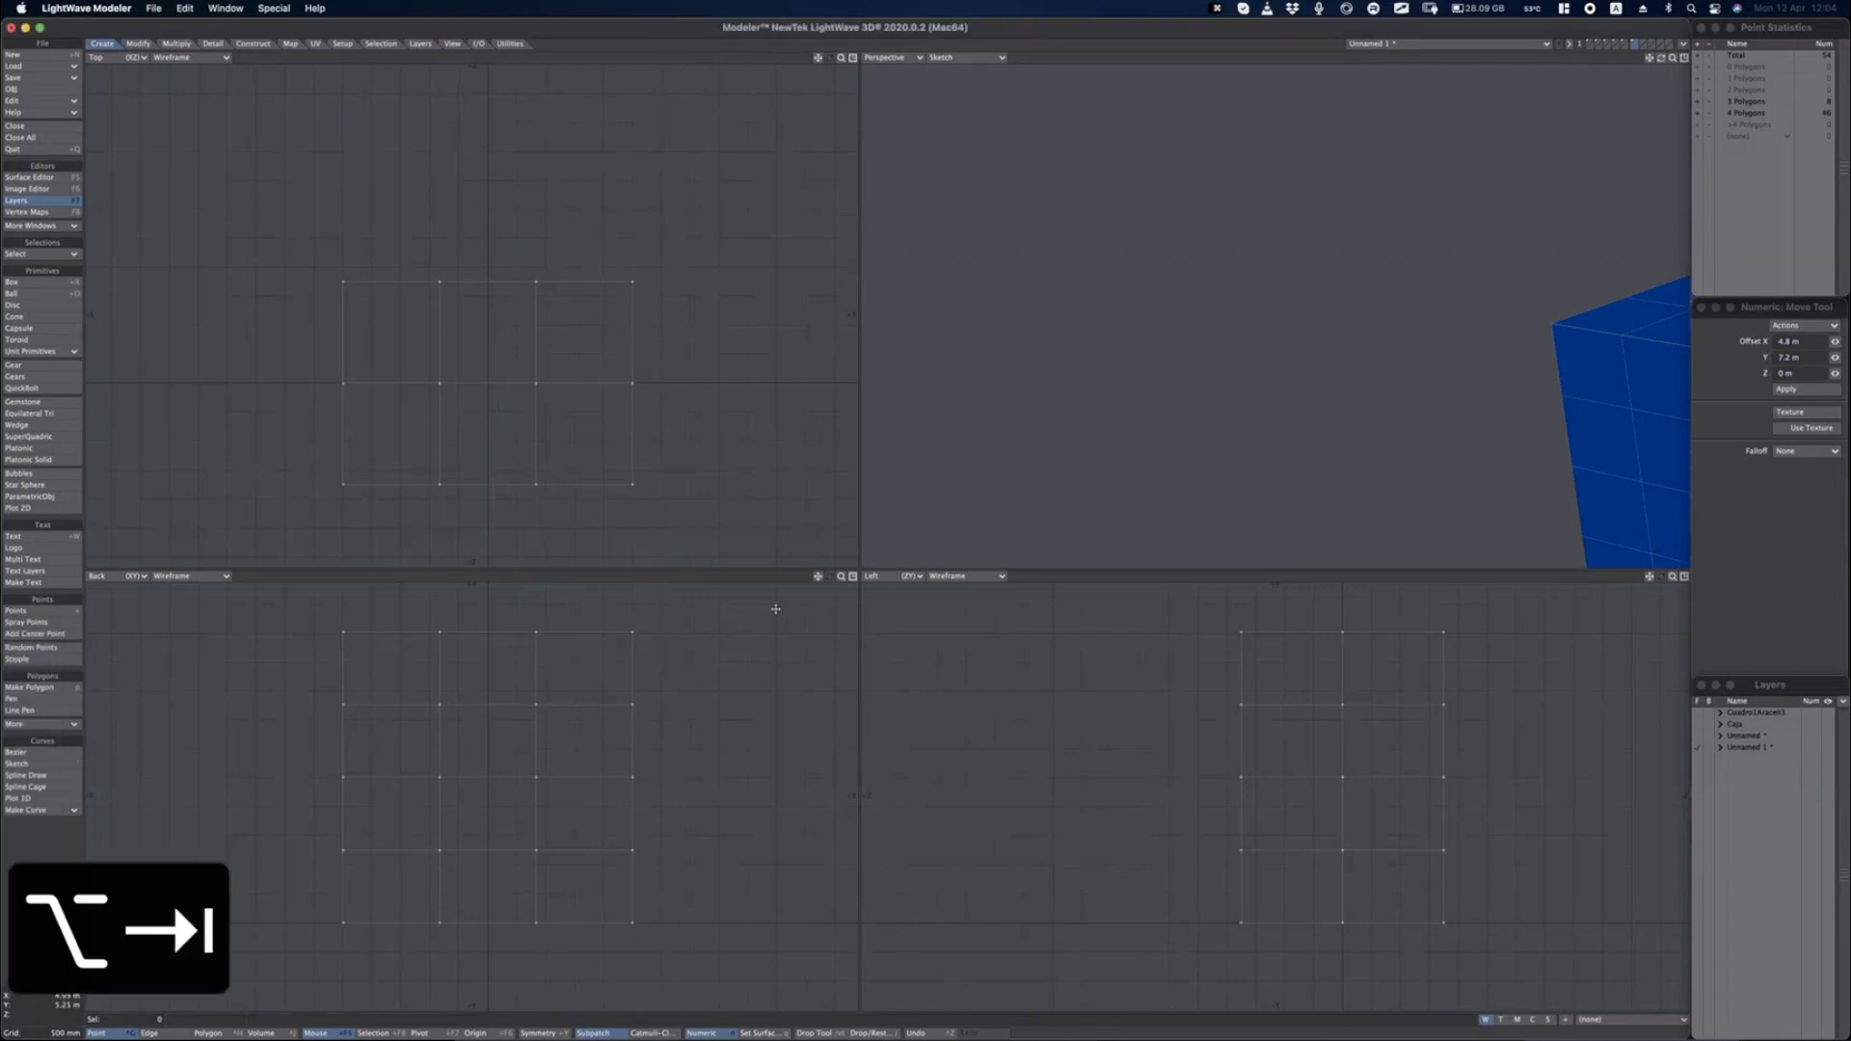
Point out the Symmetry option with a temporary arrow and box, clear the marks, and turn Symmetry on.
key(a)
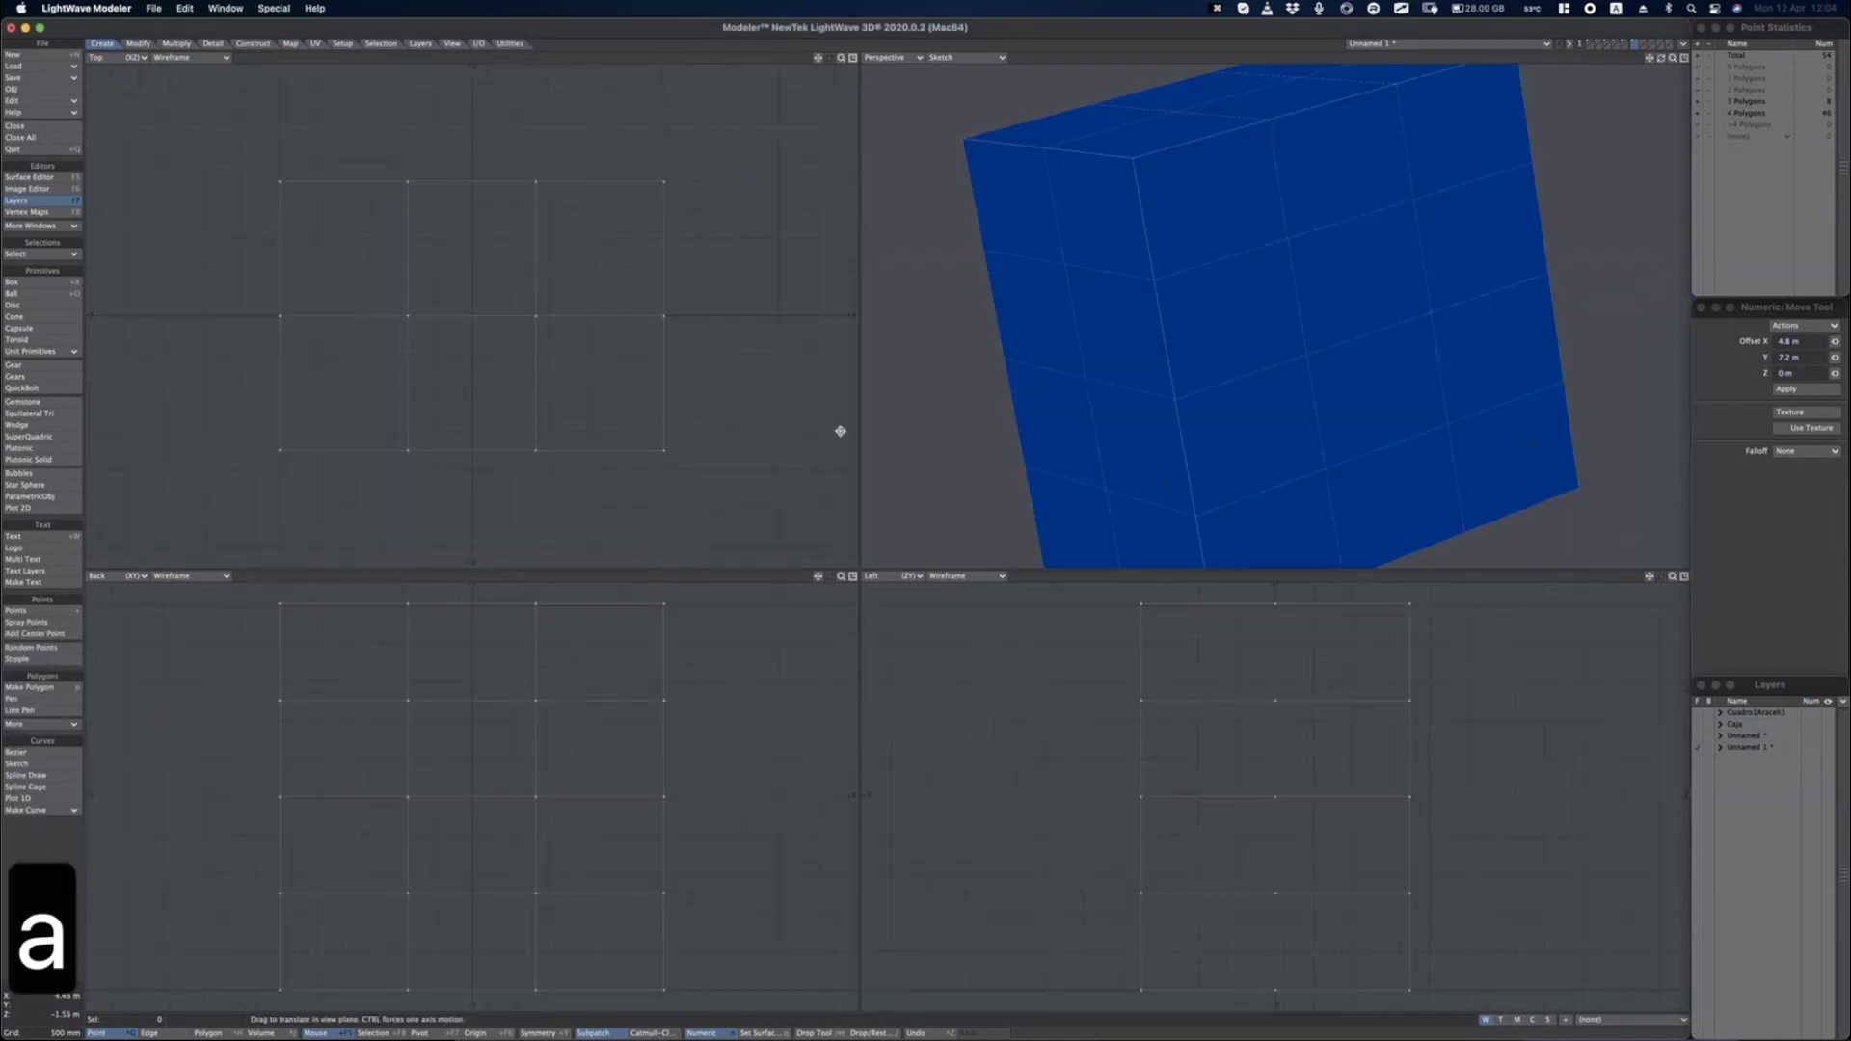
scroll(990, 415, down, 3)
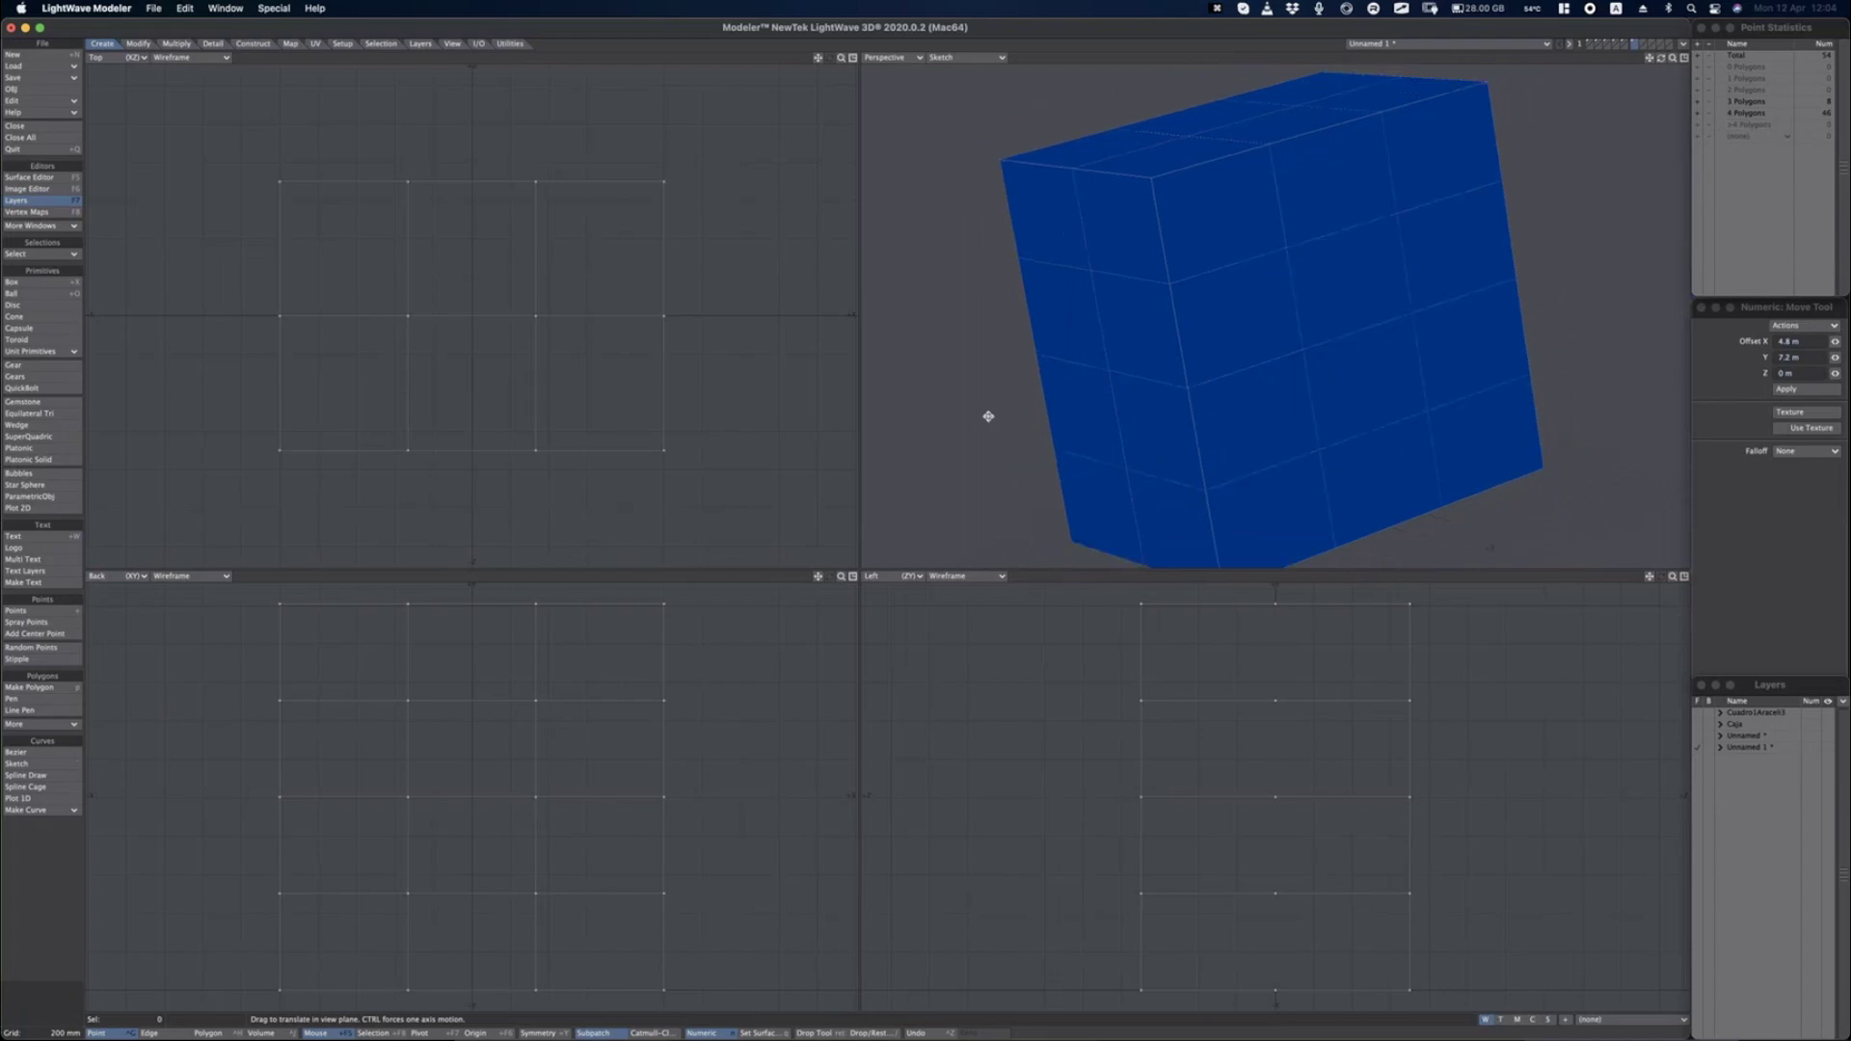
scroll(988, 417, down, 2)
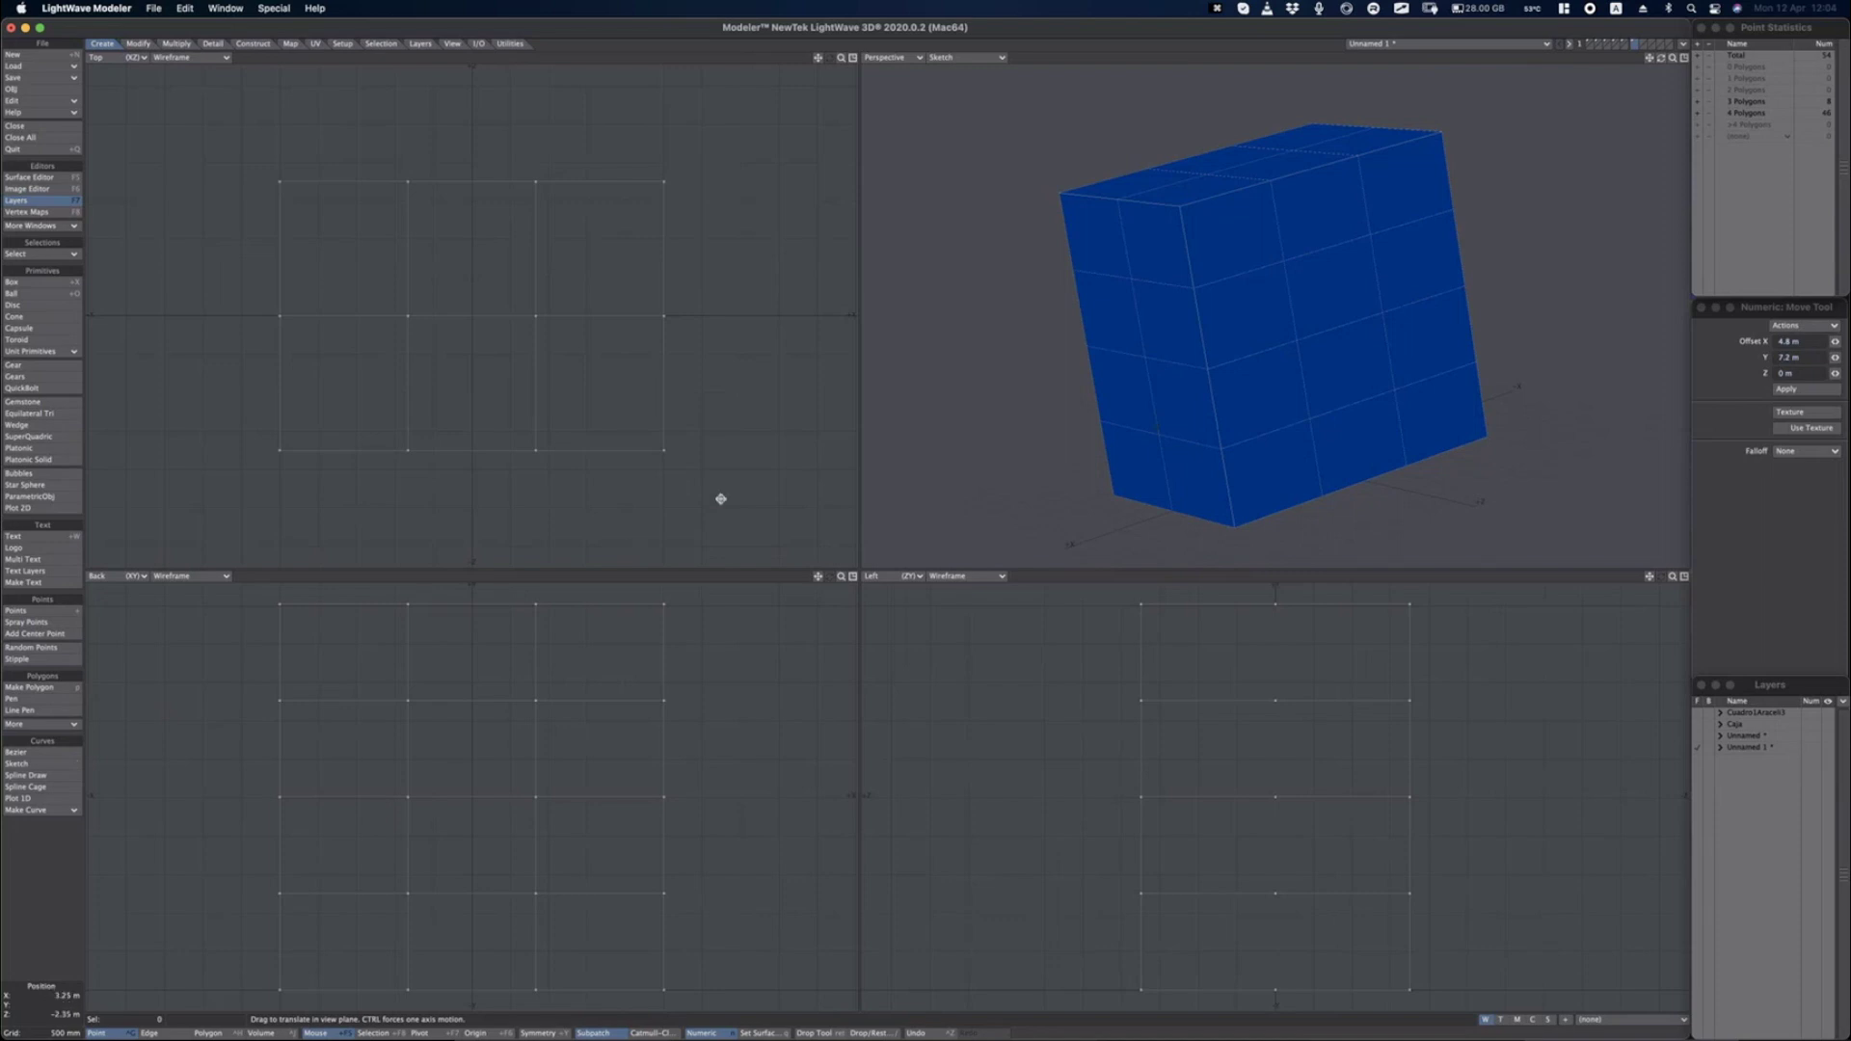
scroll(673, 656, down, 2)
key(alt+Tab)
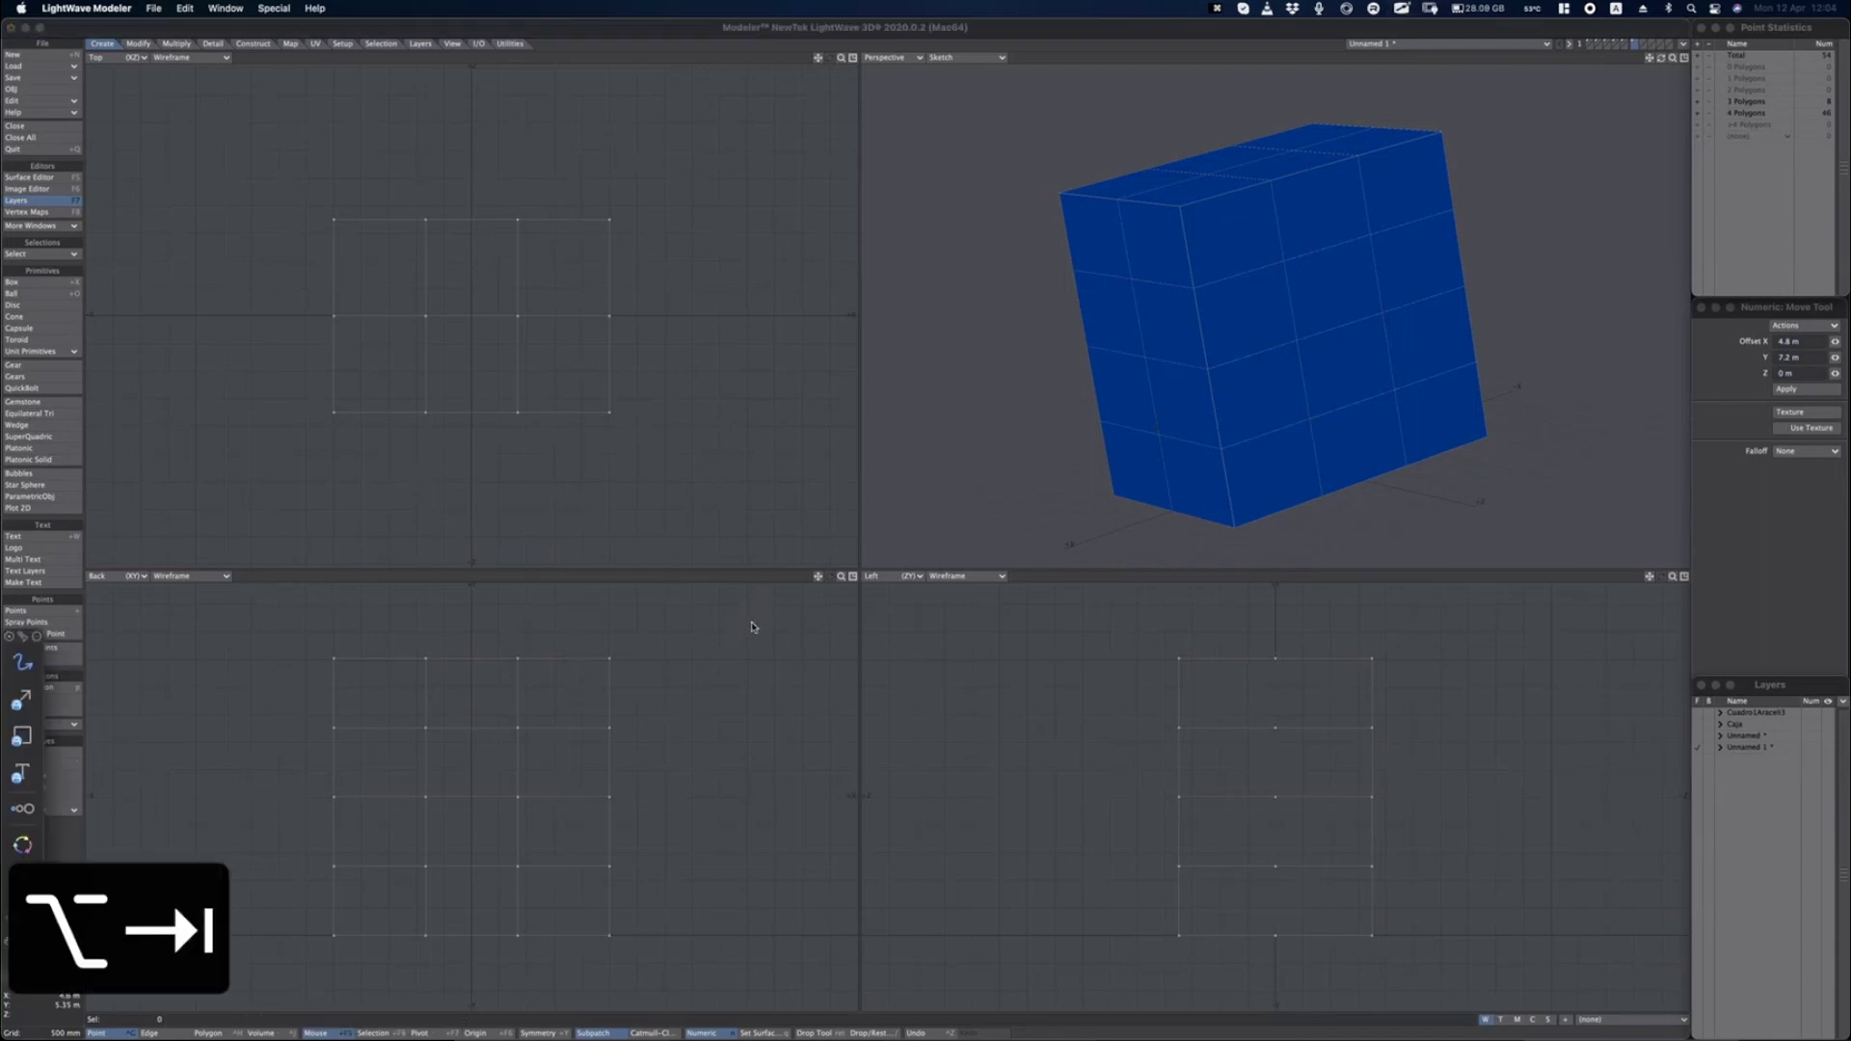
mouse_move(752, 626)
mouse_down()
mouse_move(649, 769)
mouse_move(563, 1010)
mouse_move(560, 969)
mouse_move(565, 1008)
mouse_move(578, 998)
mouse_move(582, 973)
mouse_move(566, 1010)
mouse_move(517, 1034)
mouse_move(576, 1007)
mouse_move(575, 1035)
mouse_up()
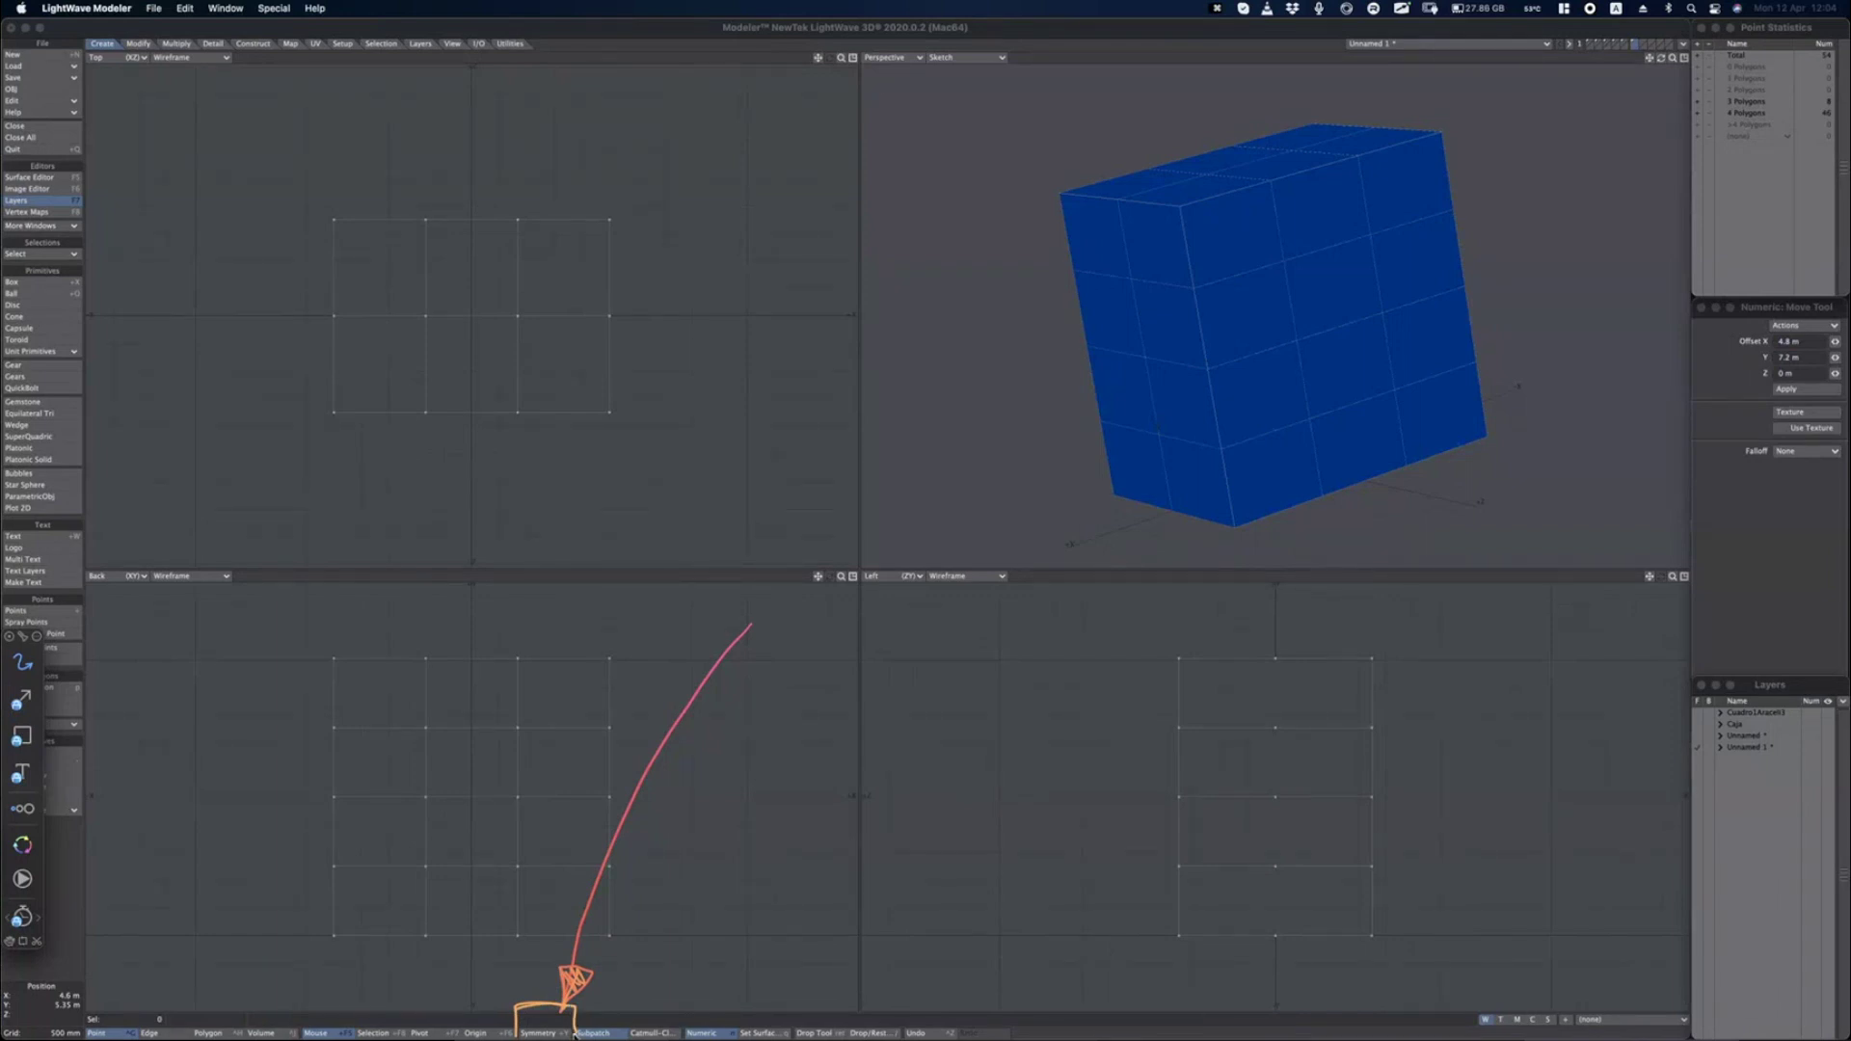
key(alt+Tab)
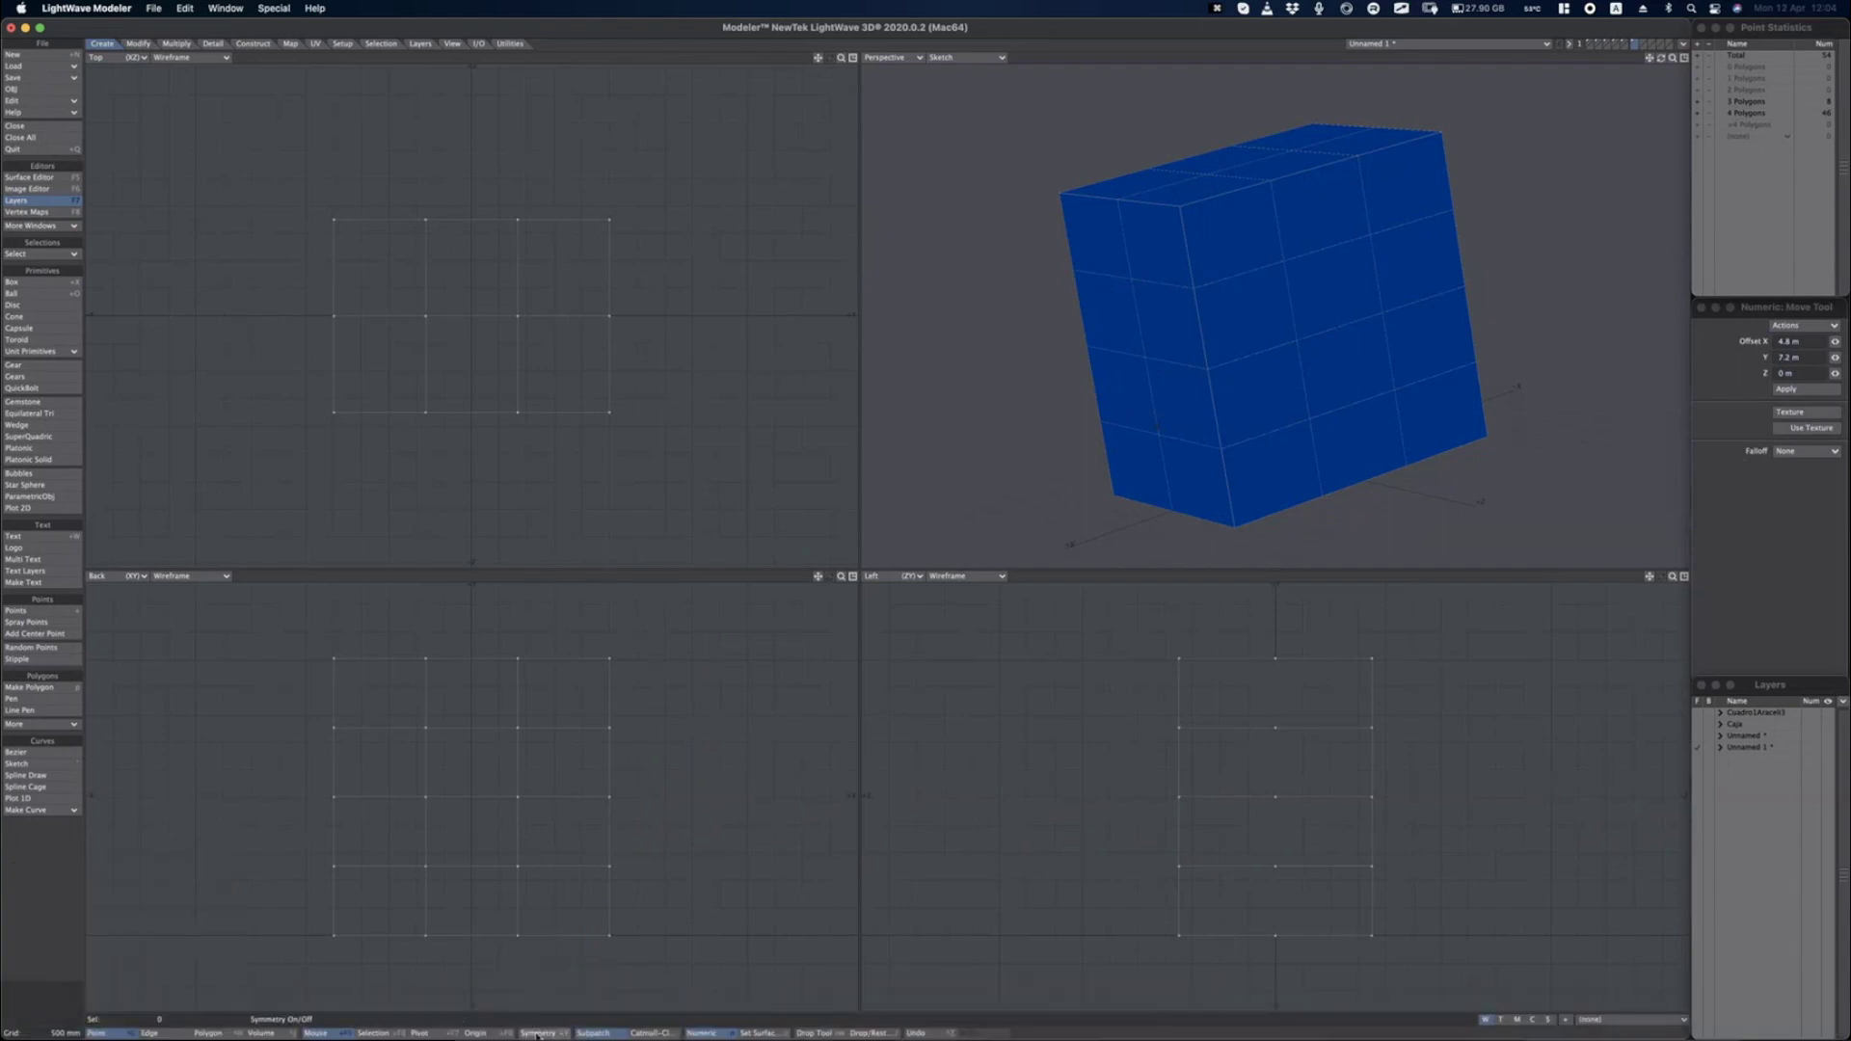
click(537, 1033)
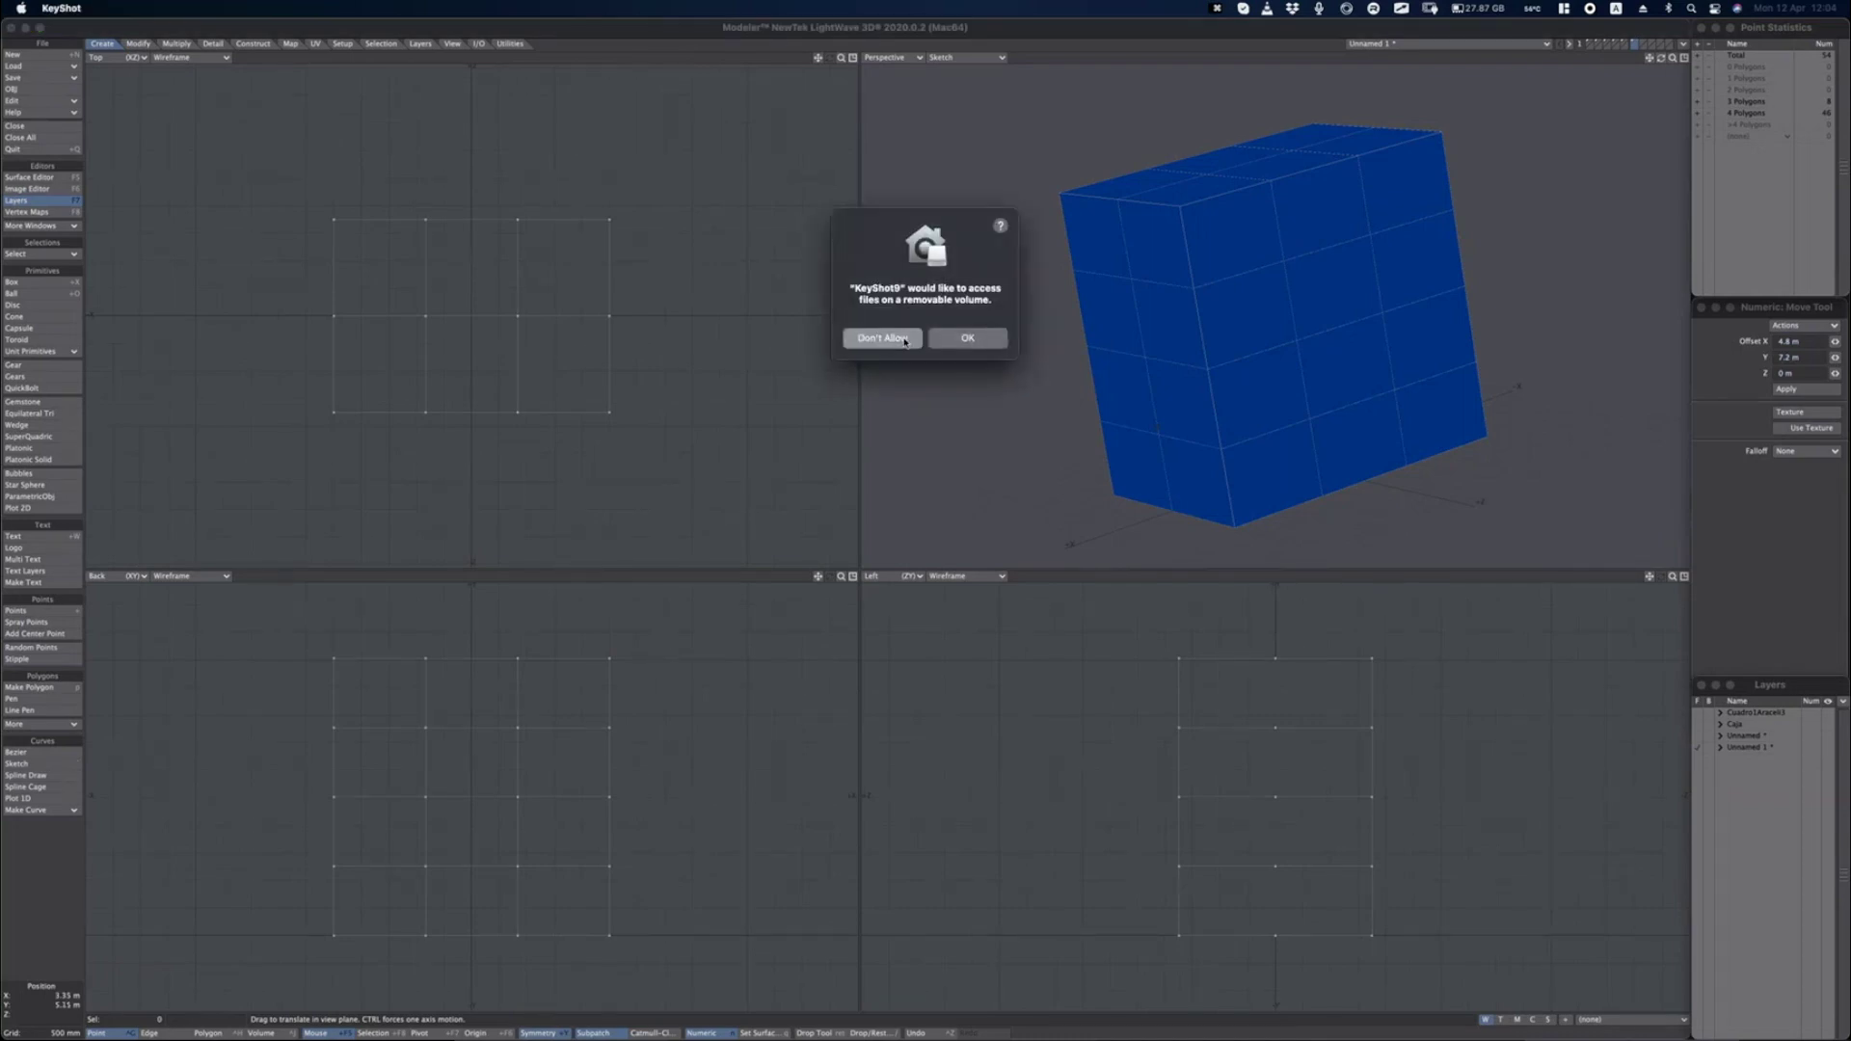
Deny KeyShot access to the removable volume, quit KeyShot, and return to LightWave Modeler.
click(882, 338)
key(super+Tab)
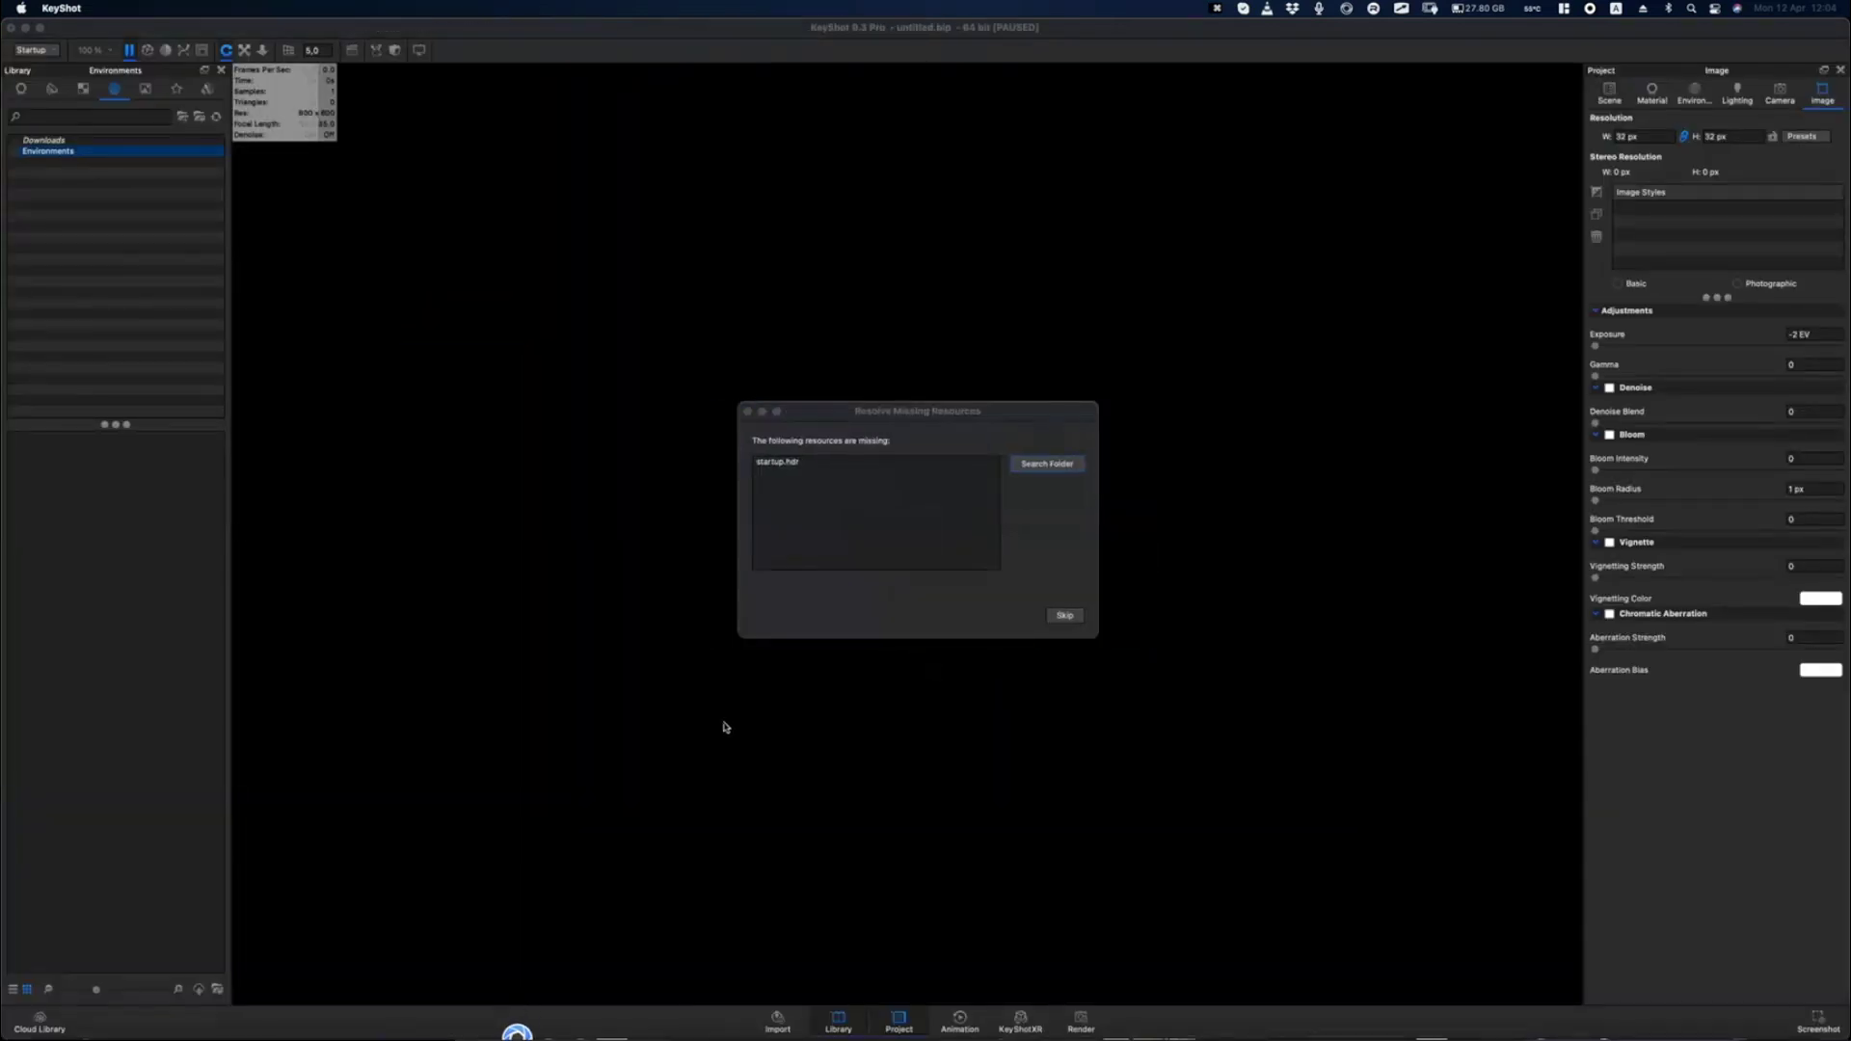
click(748, 413)
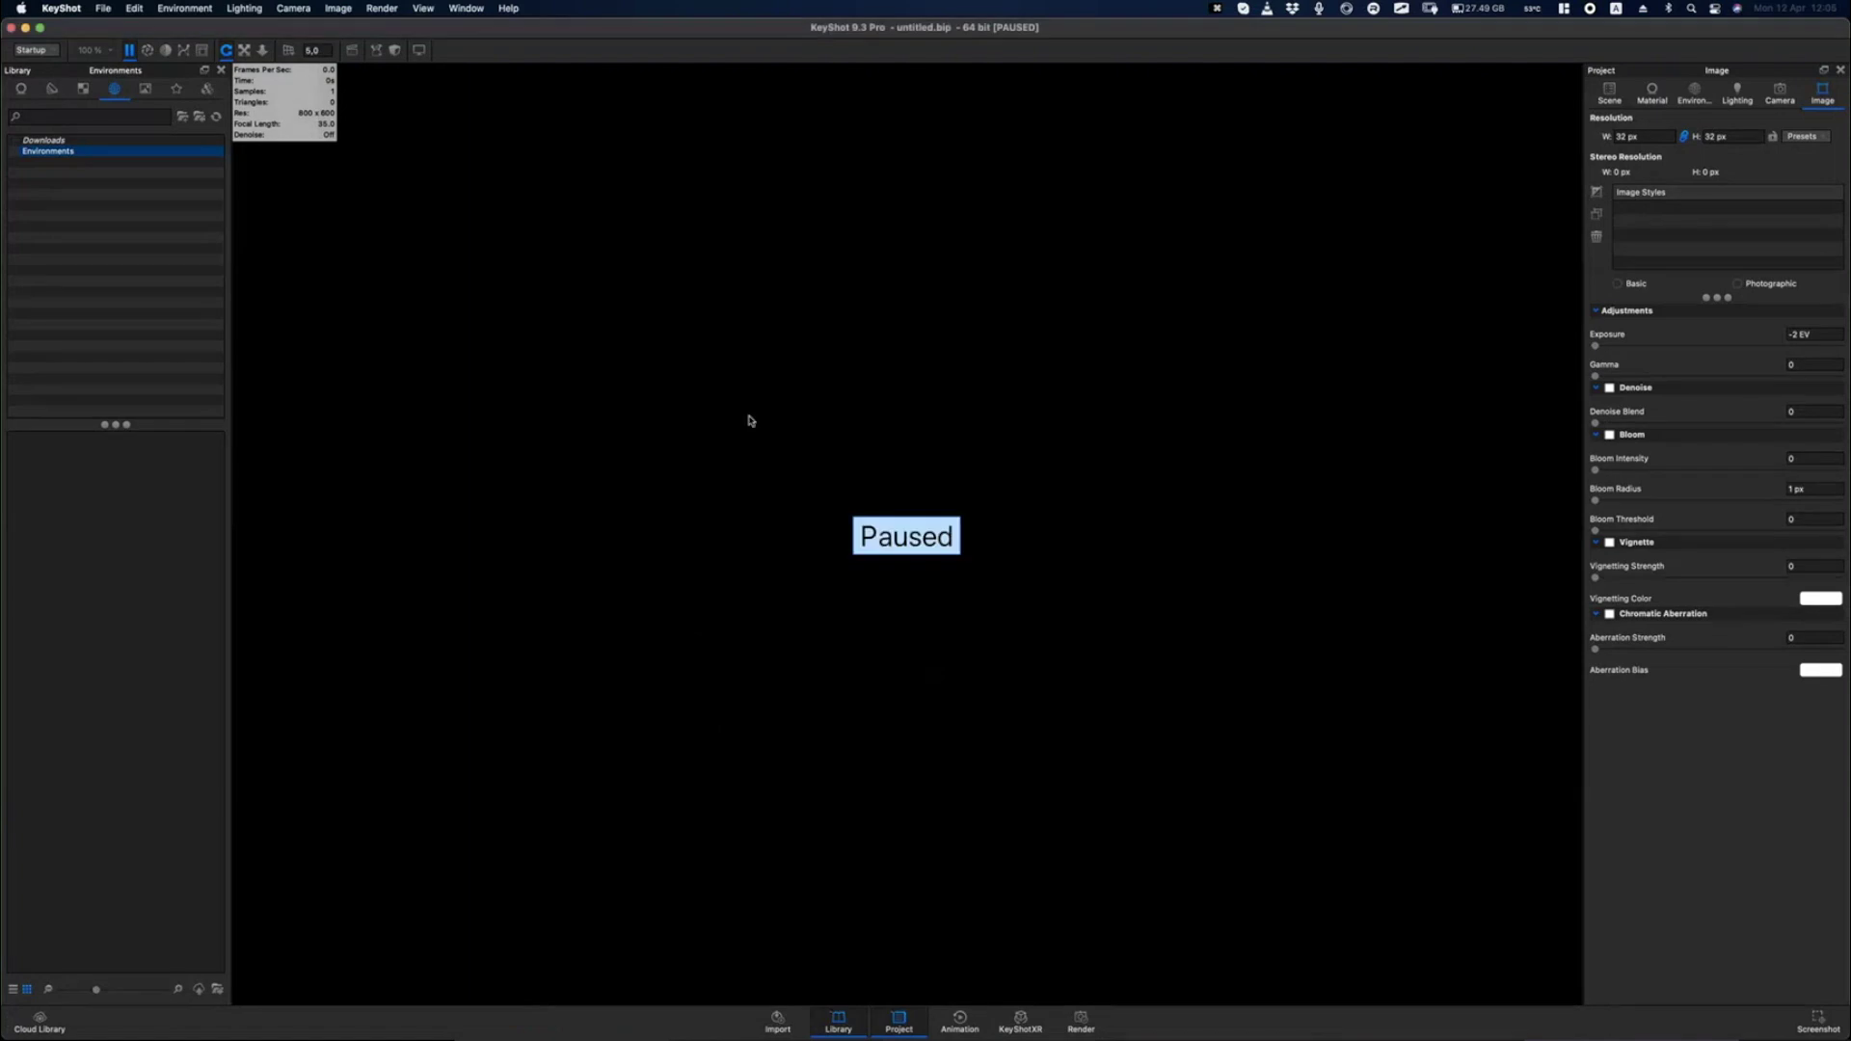
key(super+q)
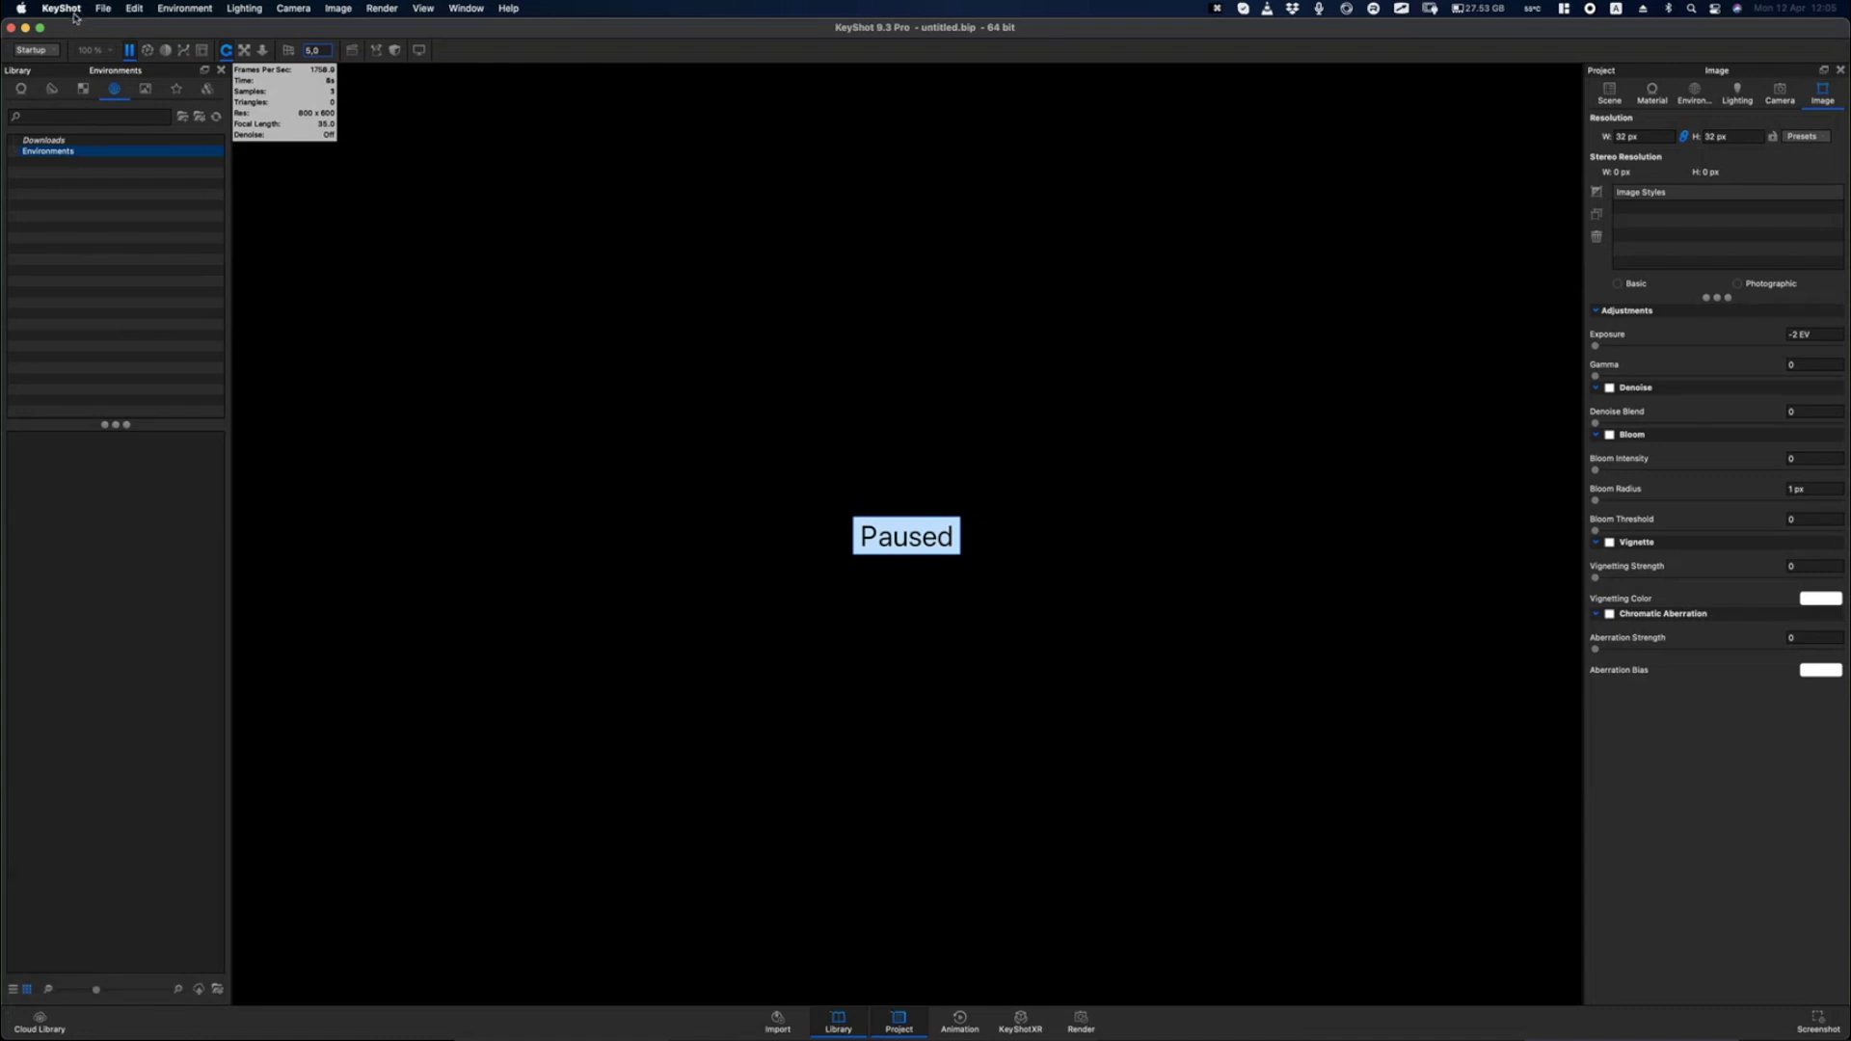
key(super+Tab)
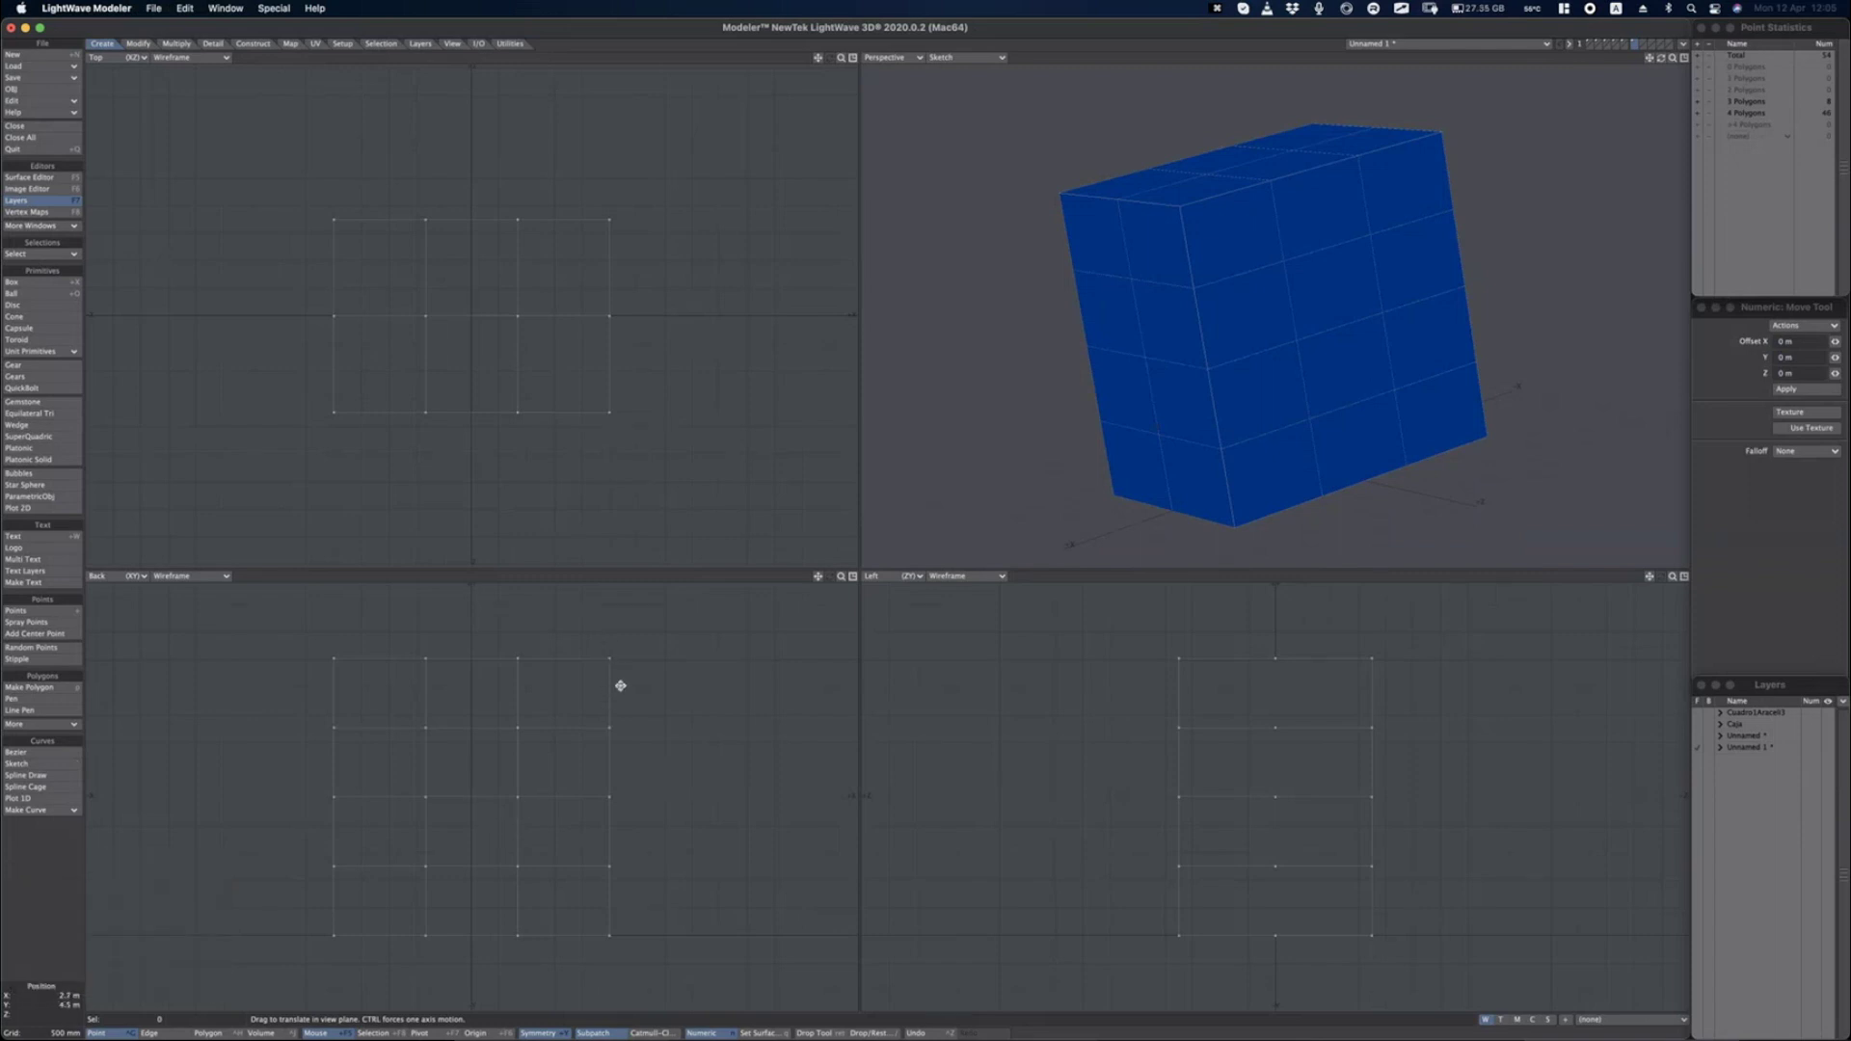
Drop the Move tool, select the box's upper outer corner points symmetrically in the back view, and inspect them in perspective.
key(space)
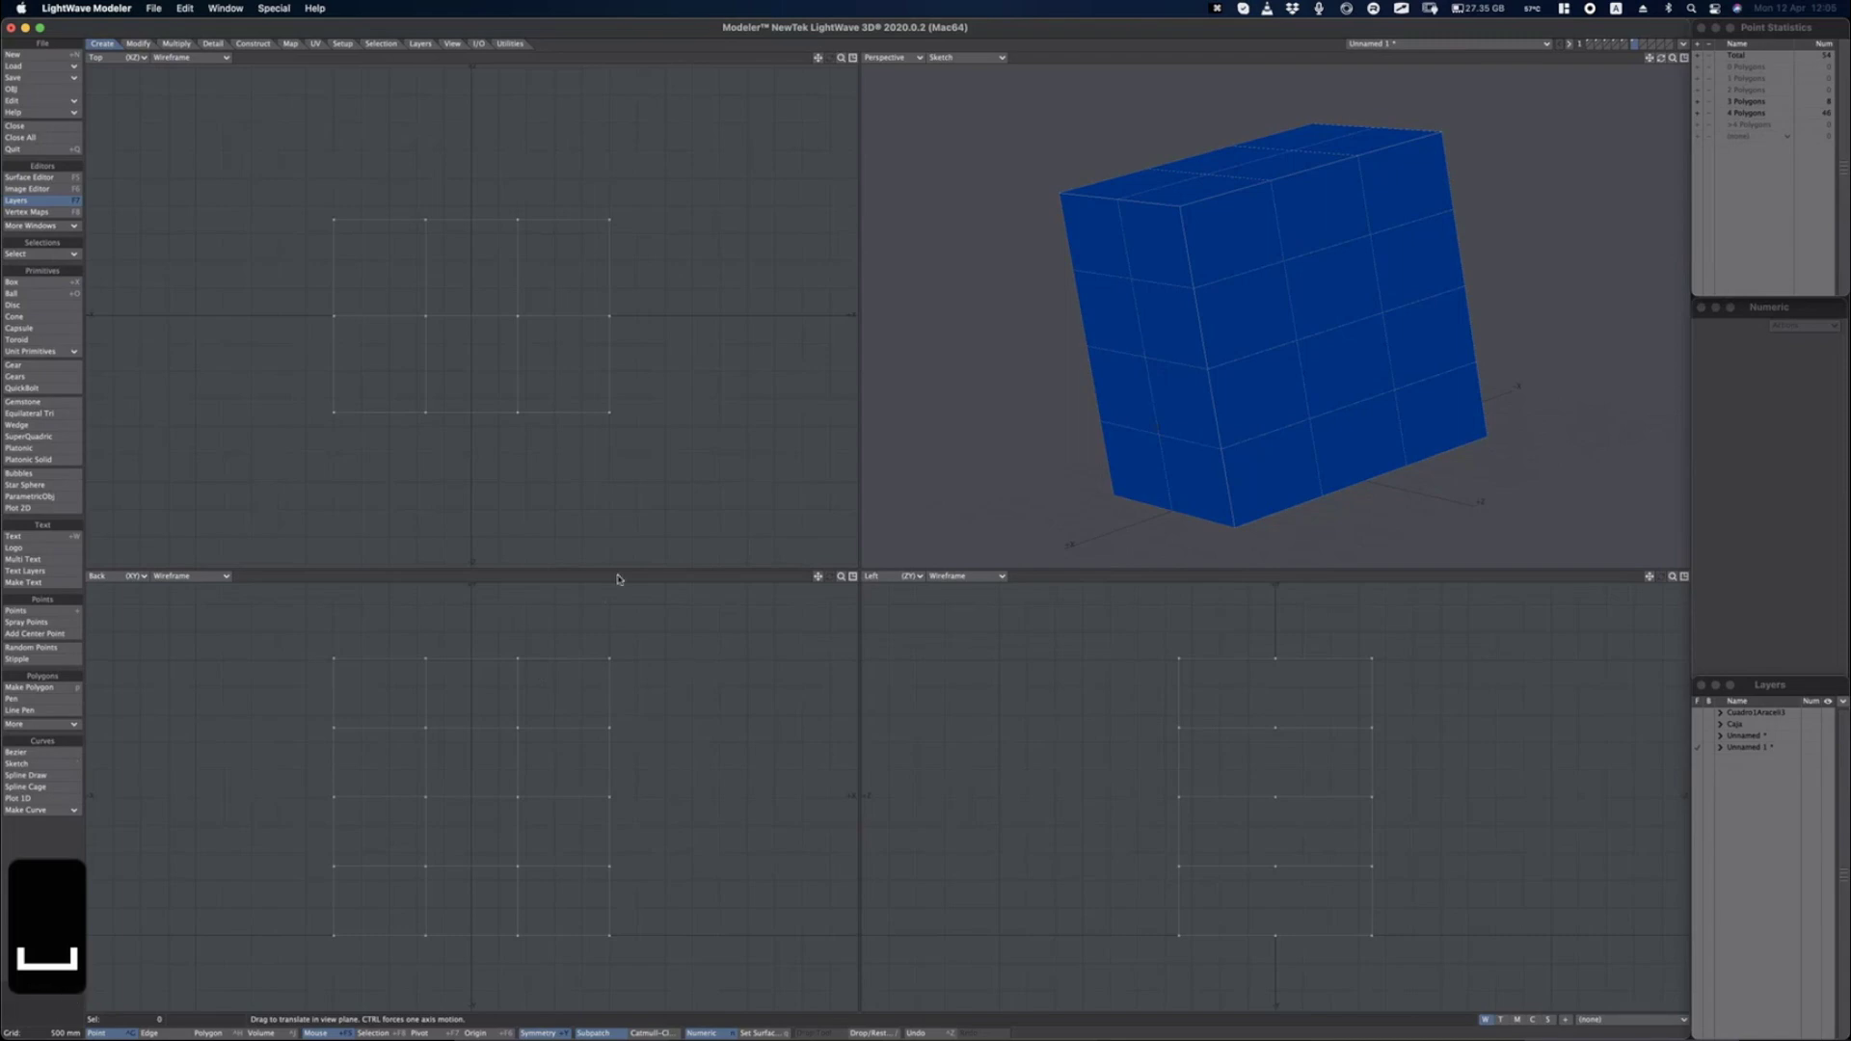
key(ctrl+F2)
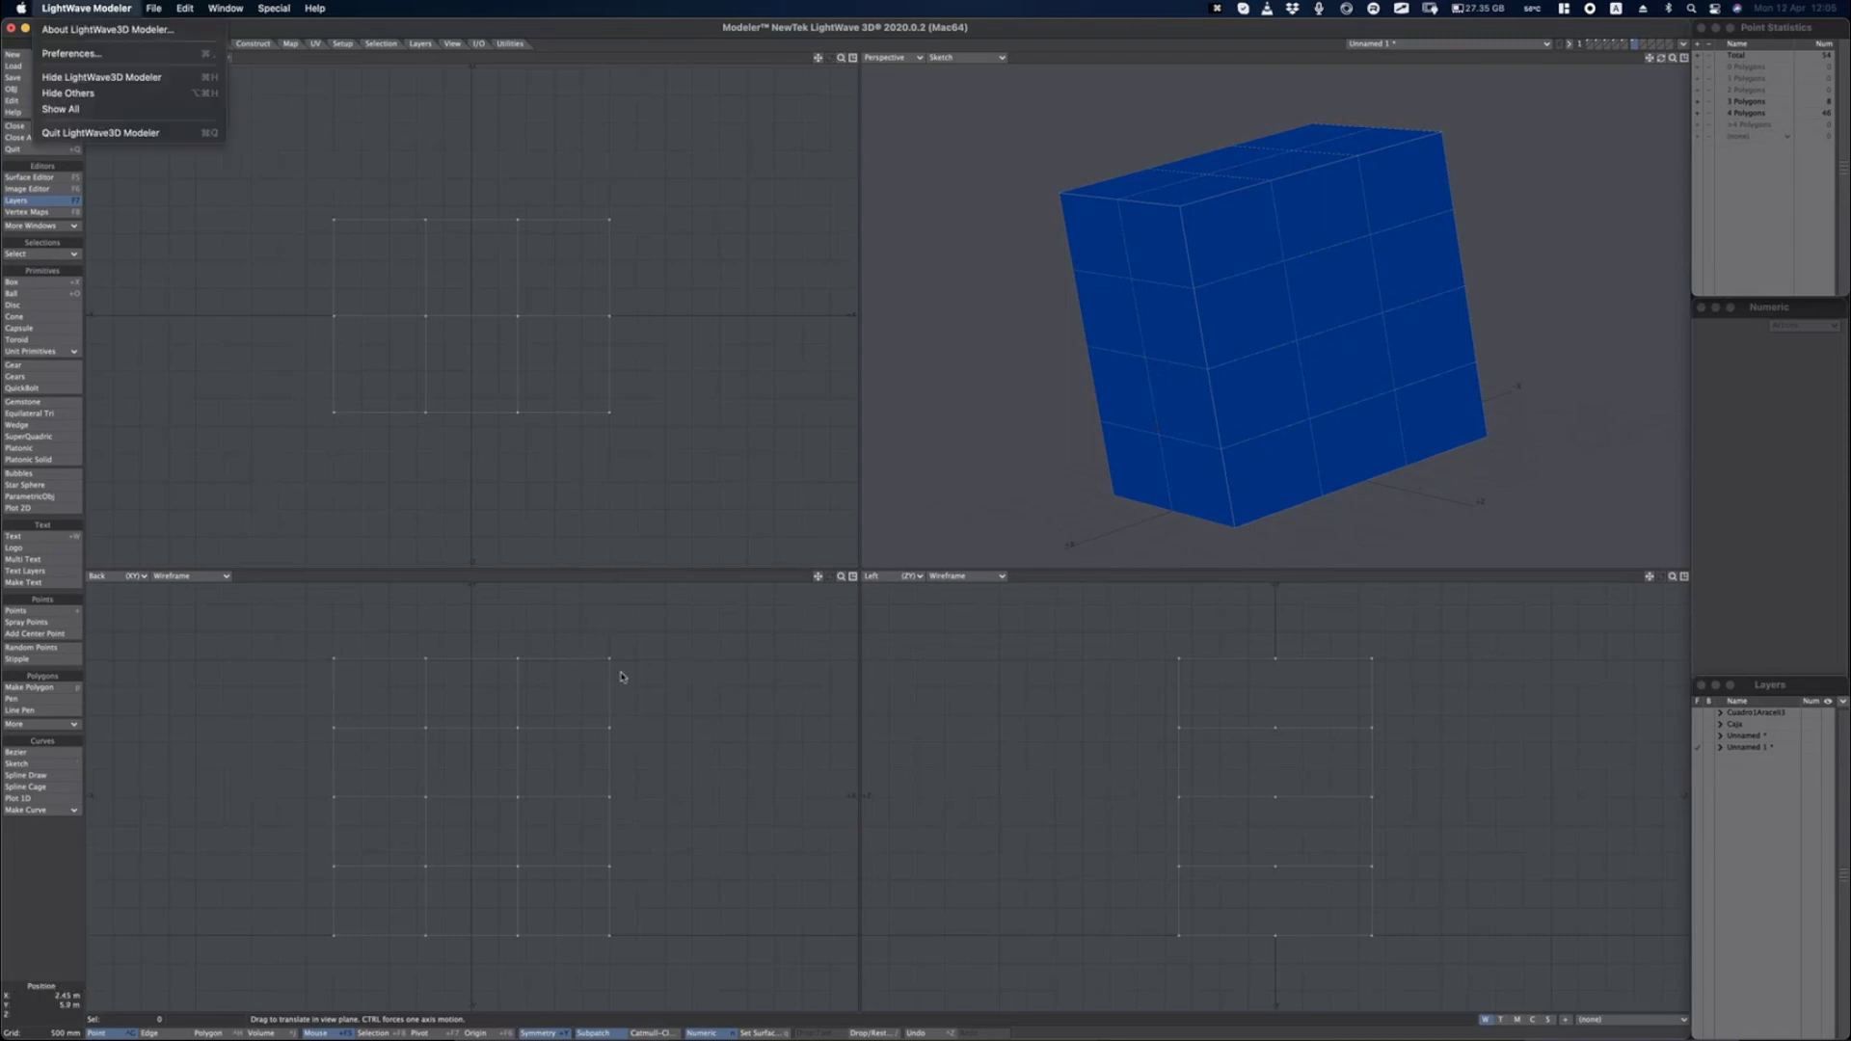
key(Escape)
mouse_move(627, 696)
right_down()
mouse_move(639, 644)
mouse_move(605, 648)
right_up()
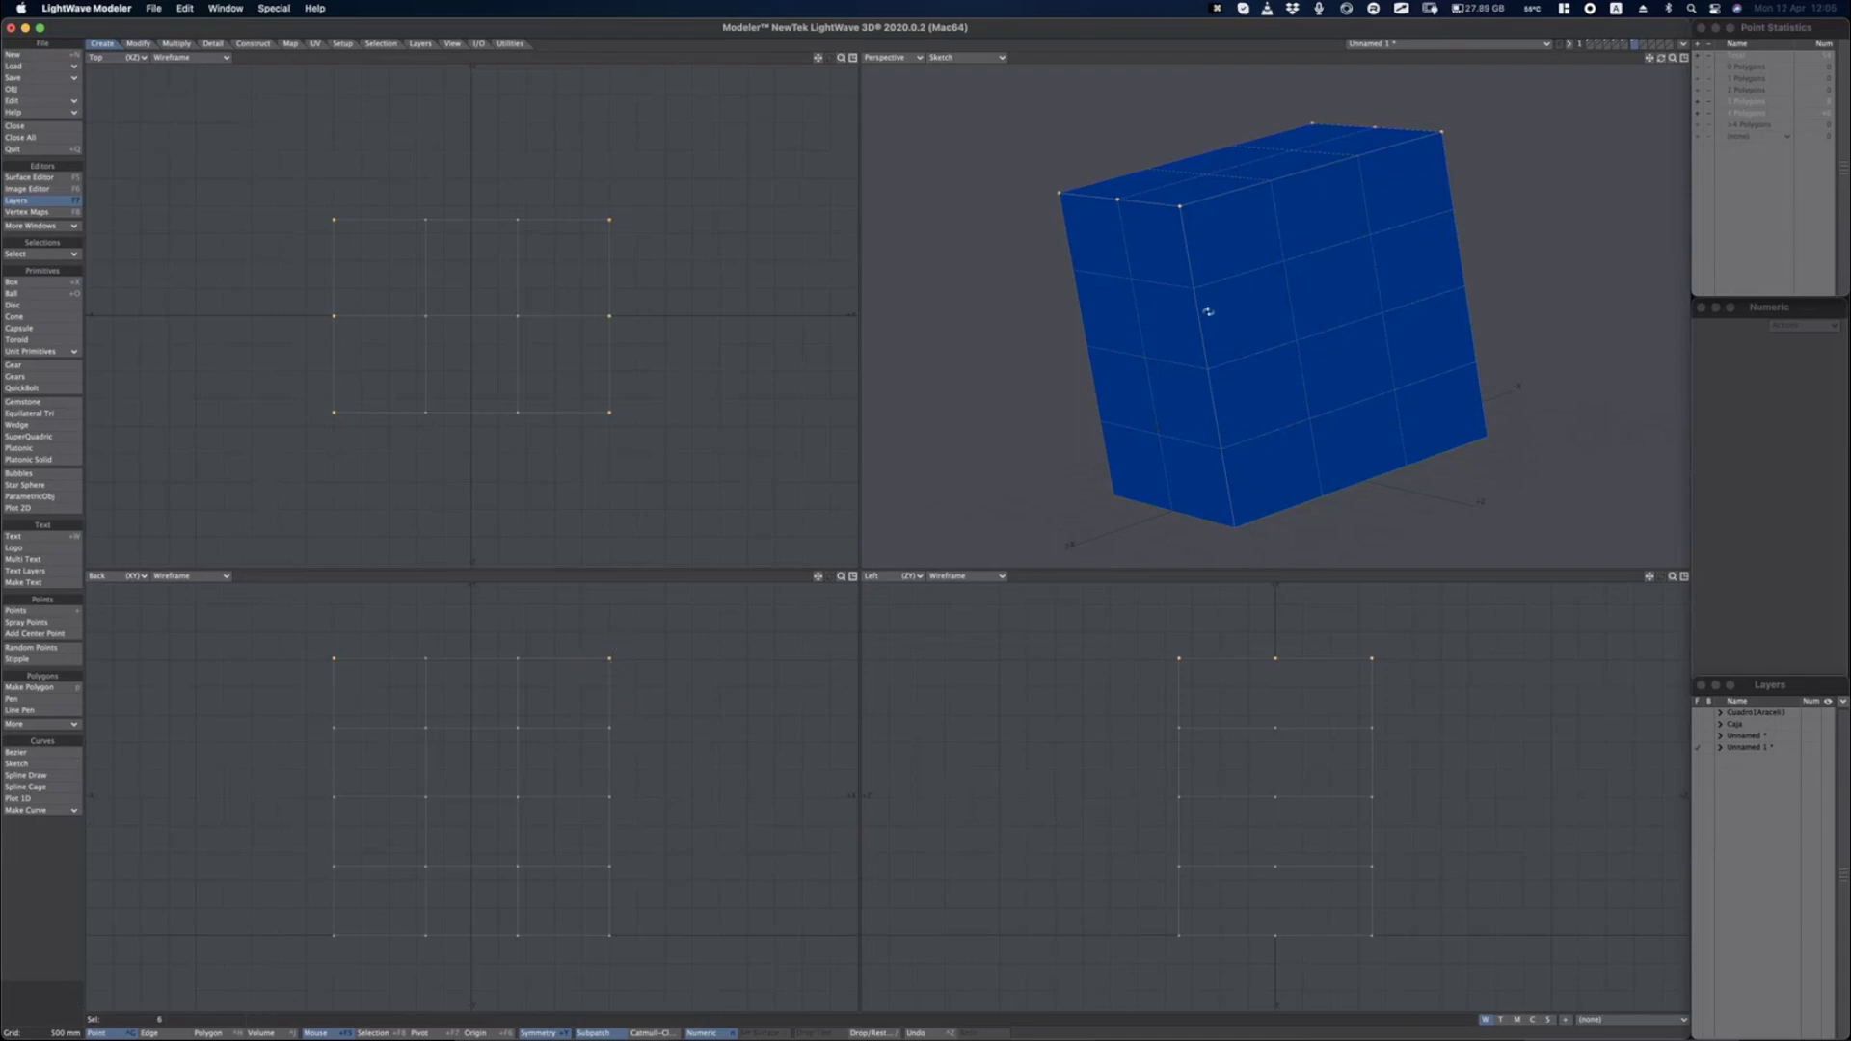
alt+drag(1207, 310, 1261, 362)
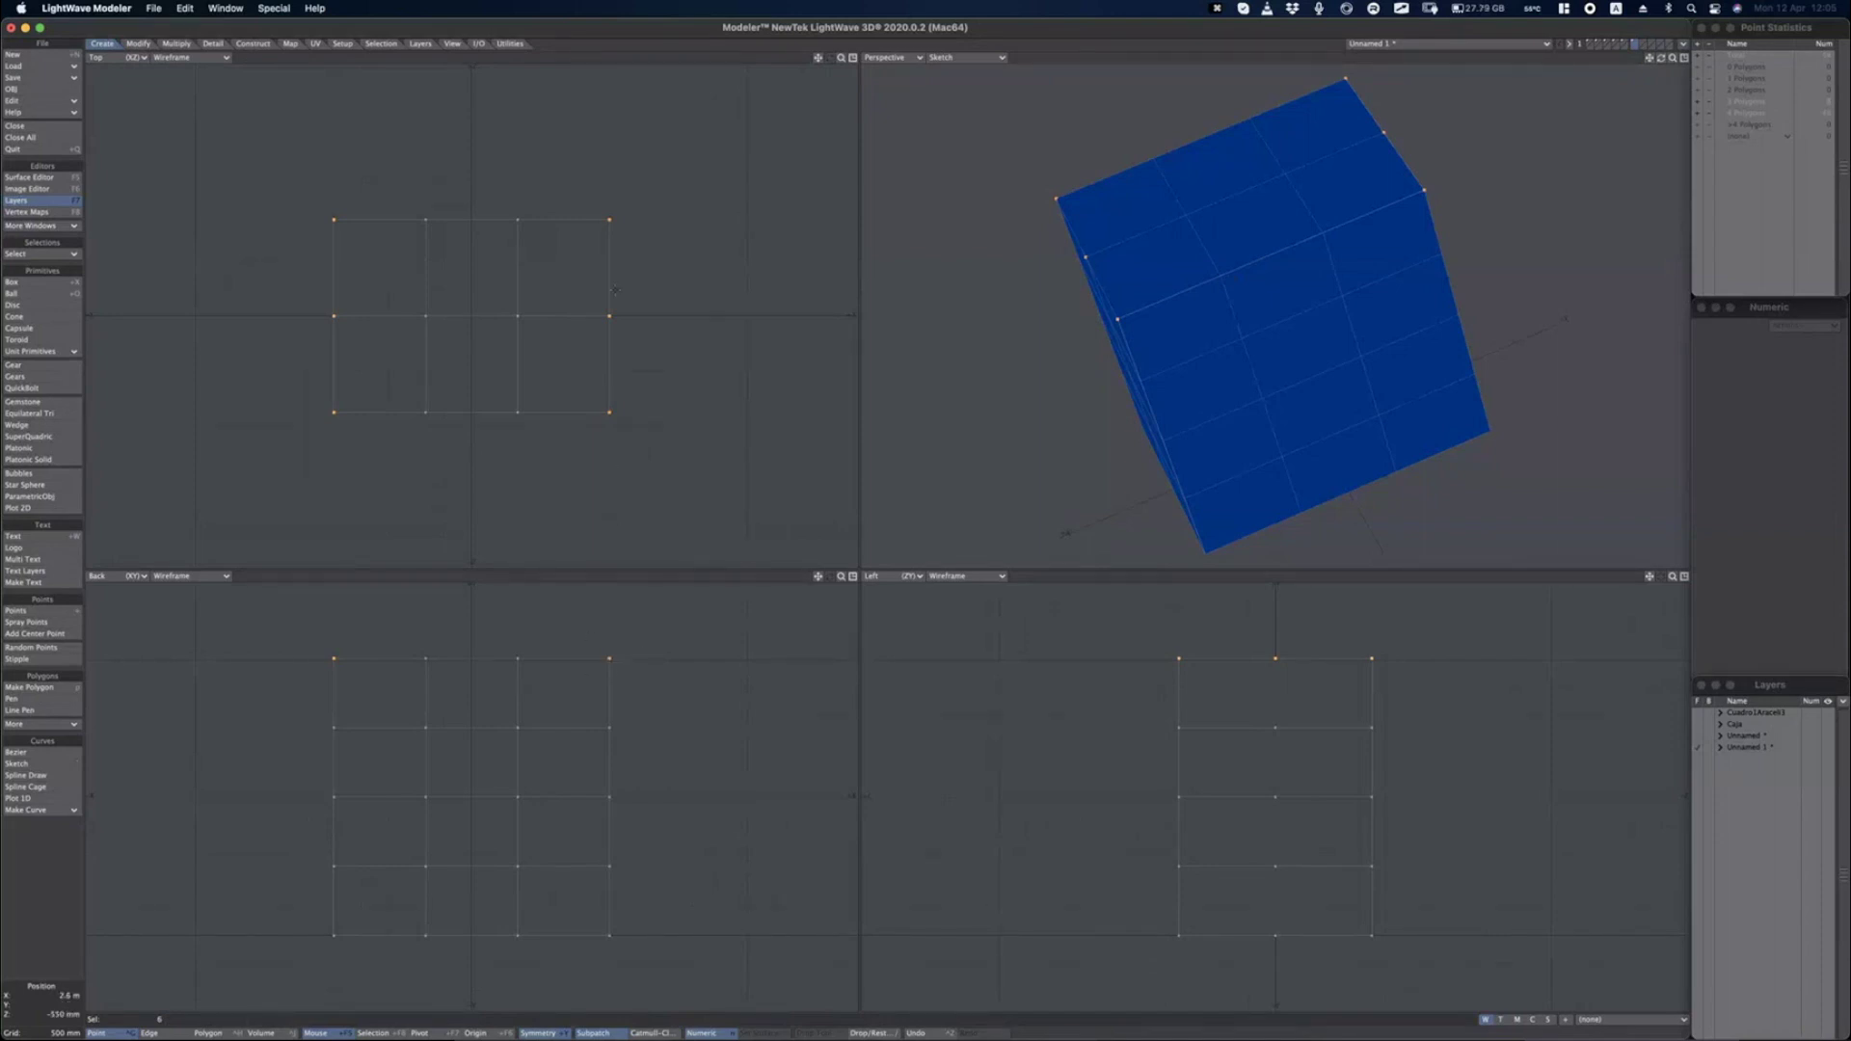
Mark the selected corner points with a temporary circle in the back view and strokes in the top view, and clear them.
key(alt+Tab)
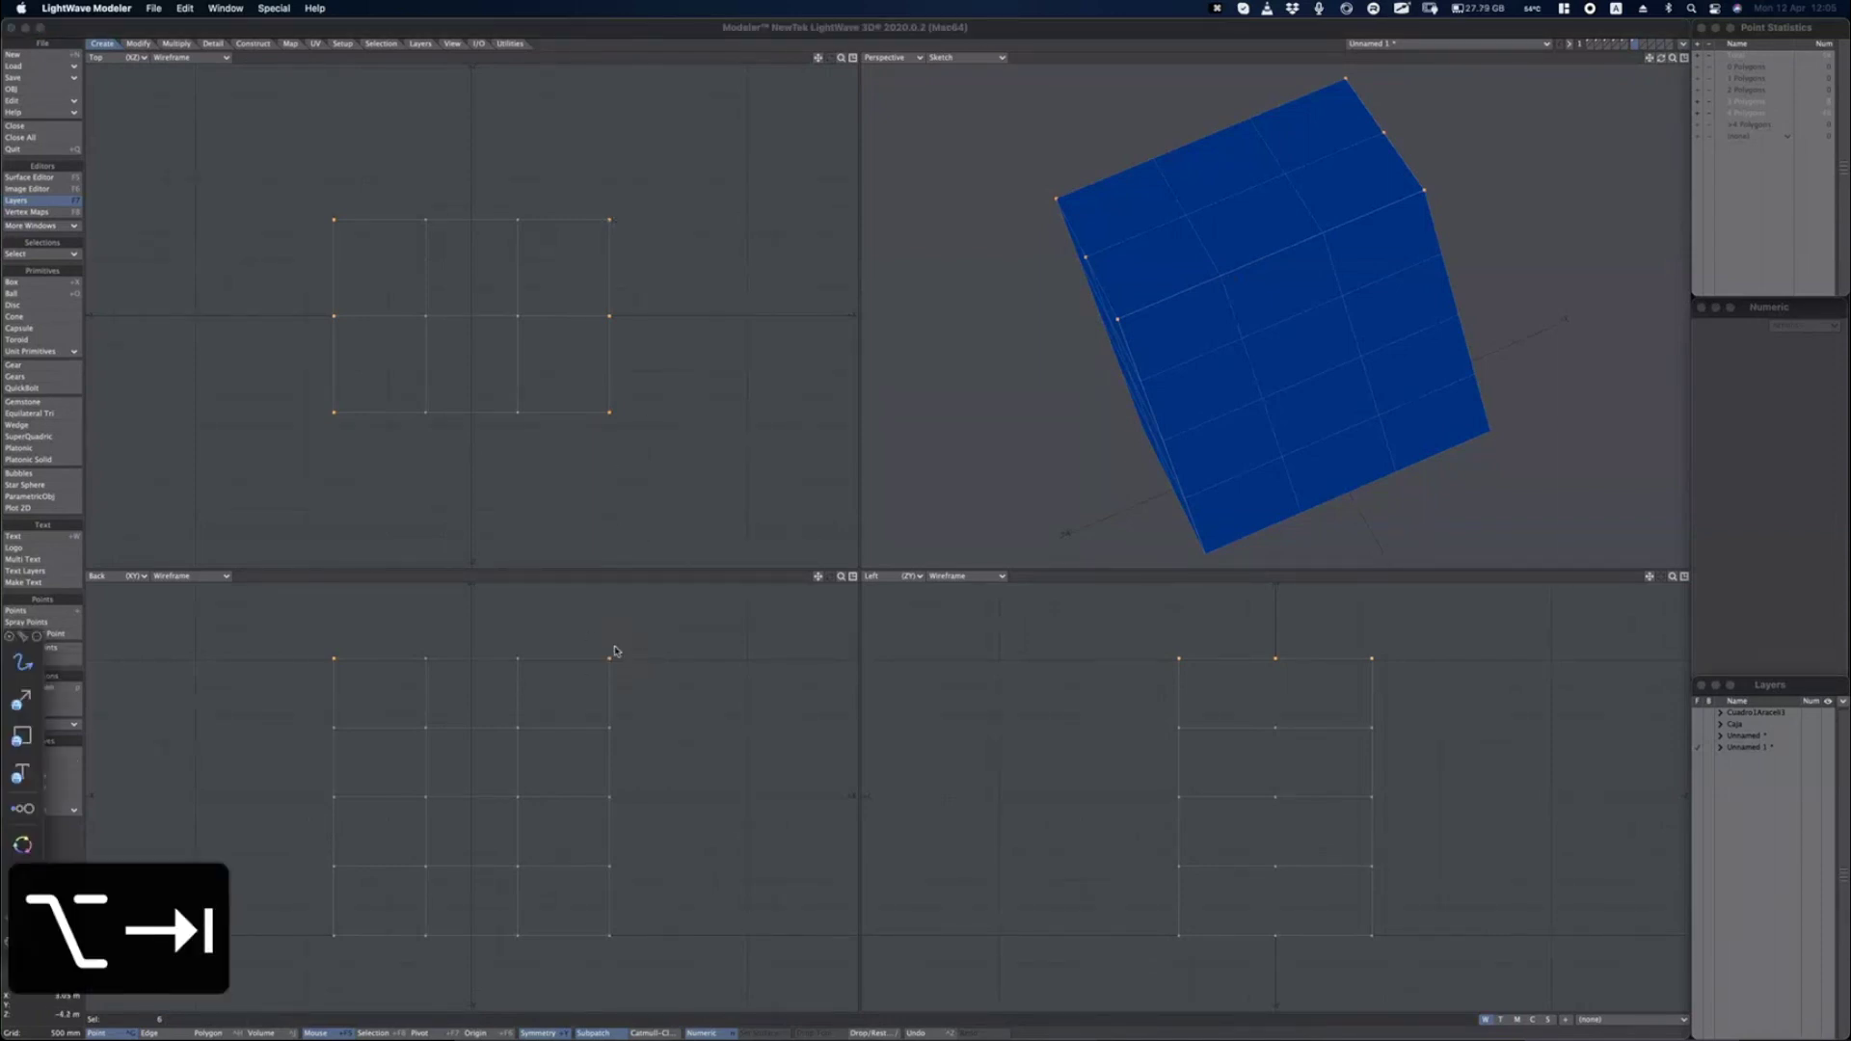
mouse_move(622, 644)
mouse_down()
mouse_move(596, 671)
mouse_move(600, 641)
mouse_up()
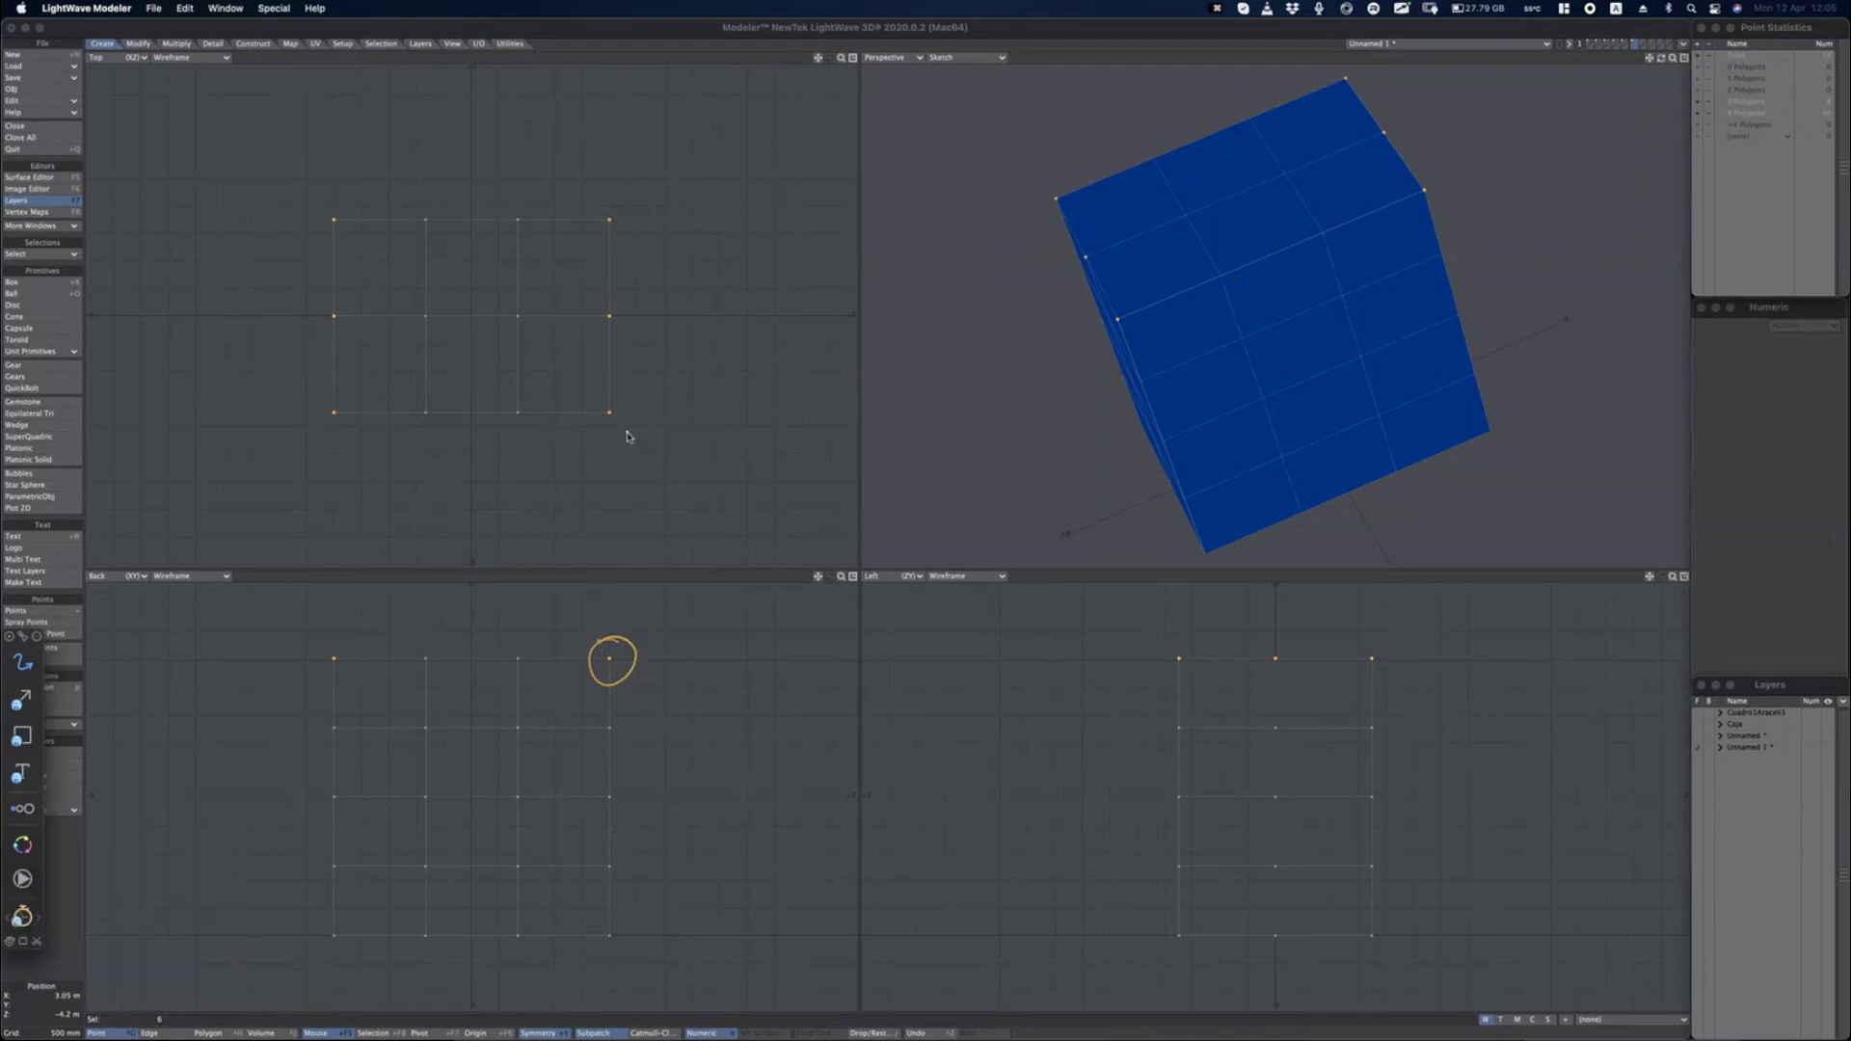
drag(629, 433, 628, 166)
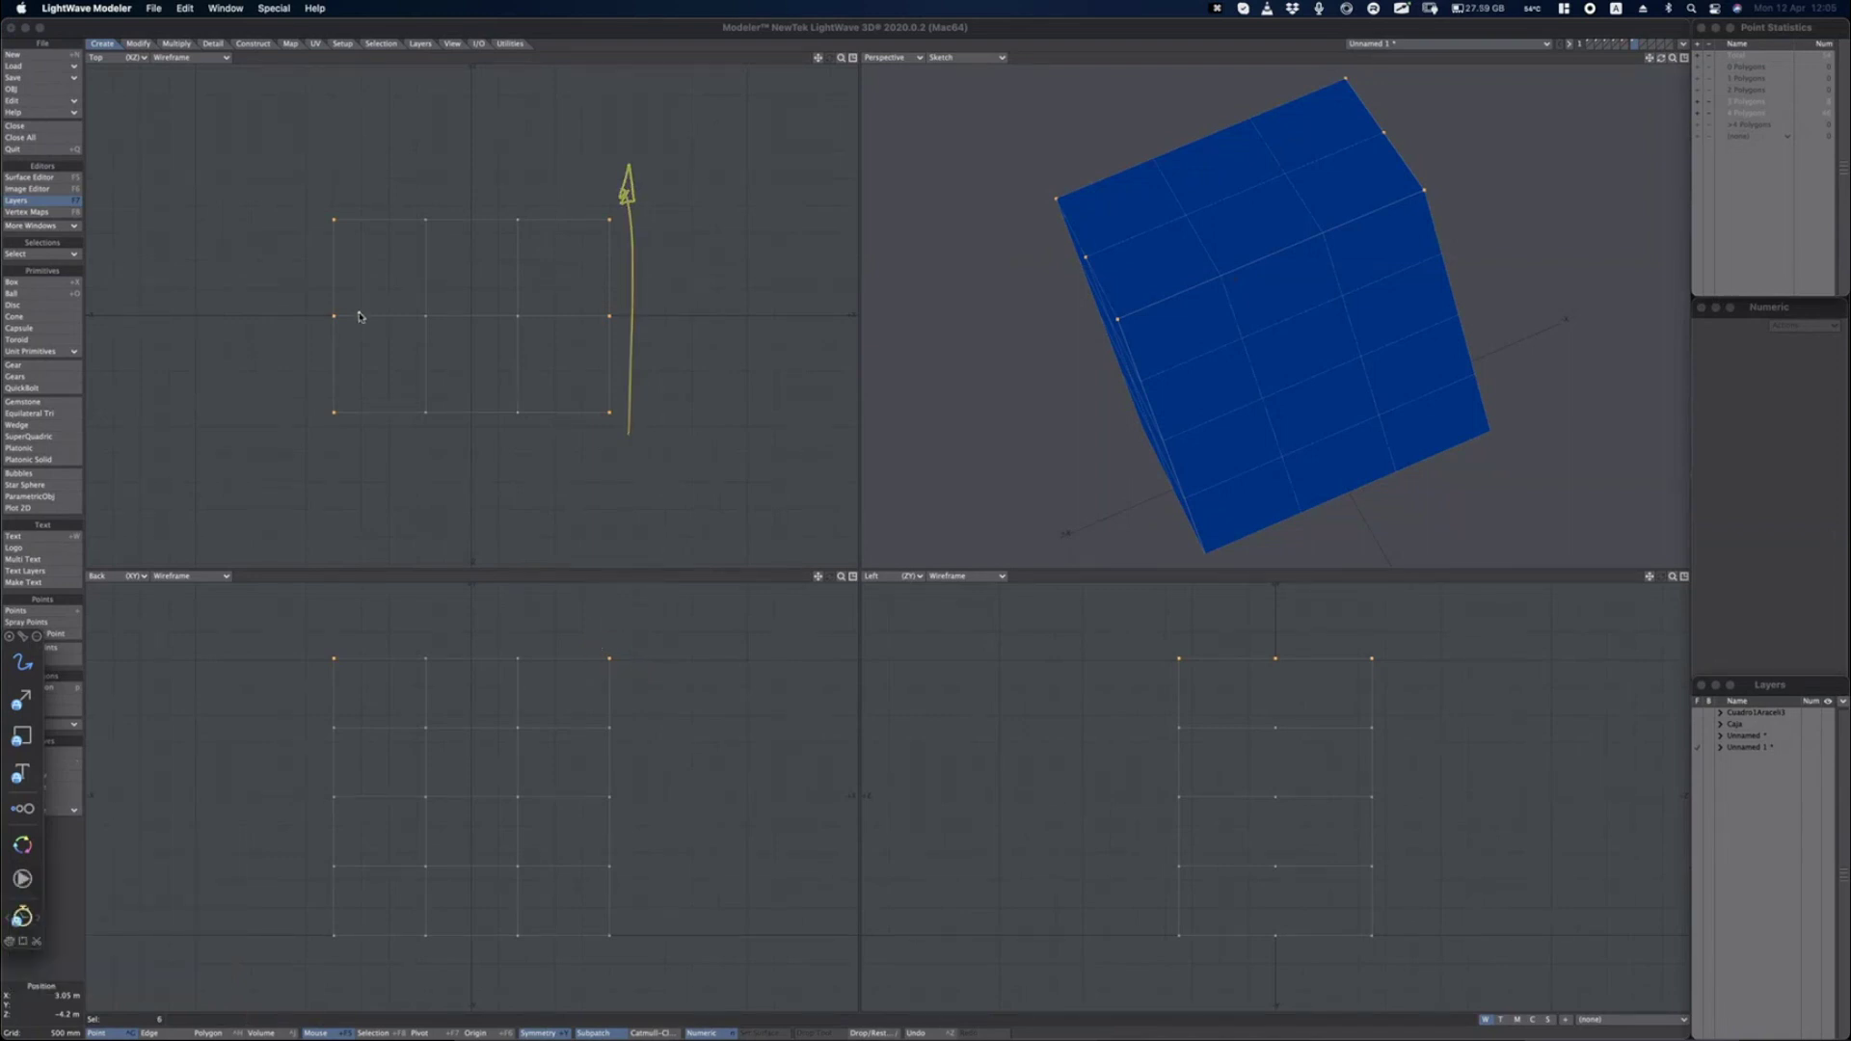
drag(313, 424, 304, 233)
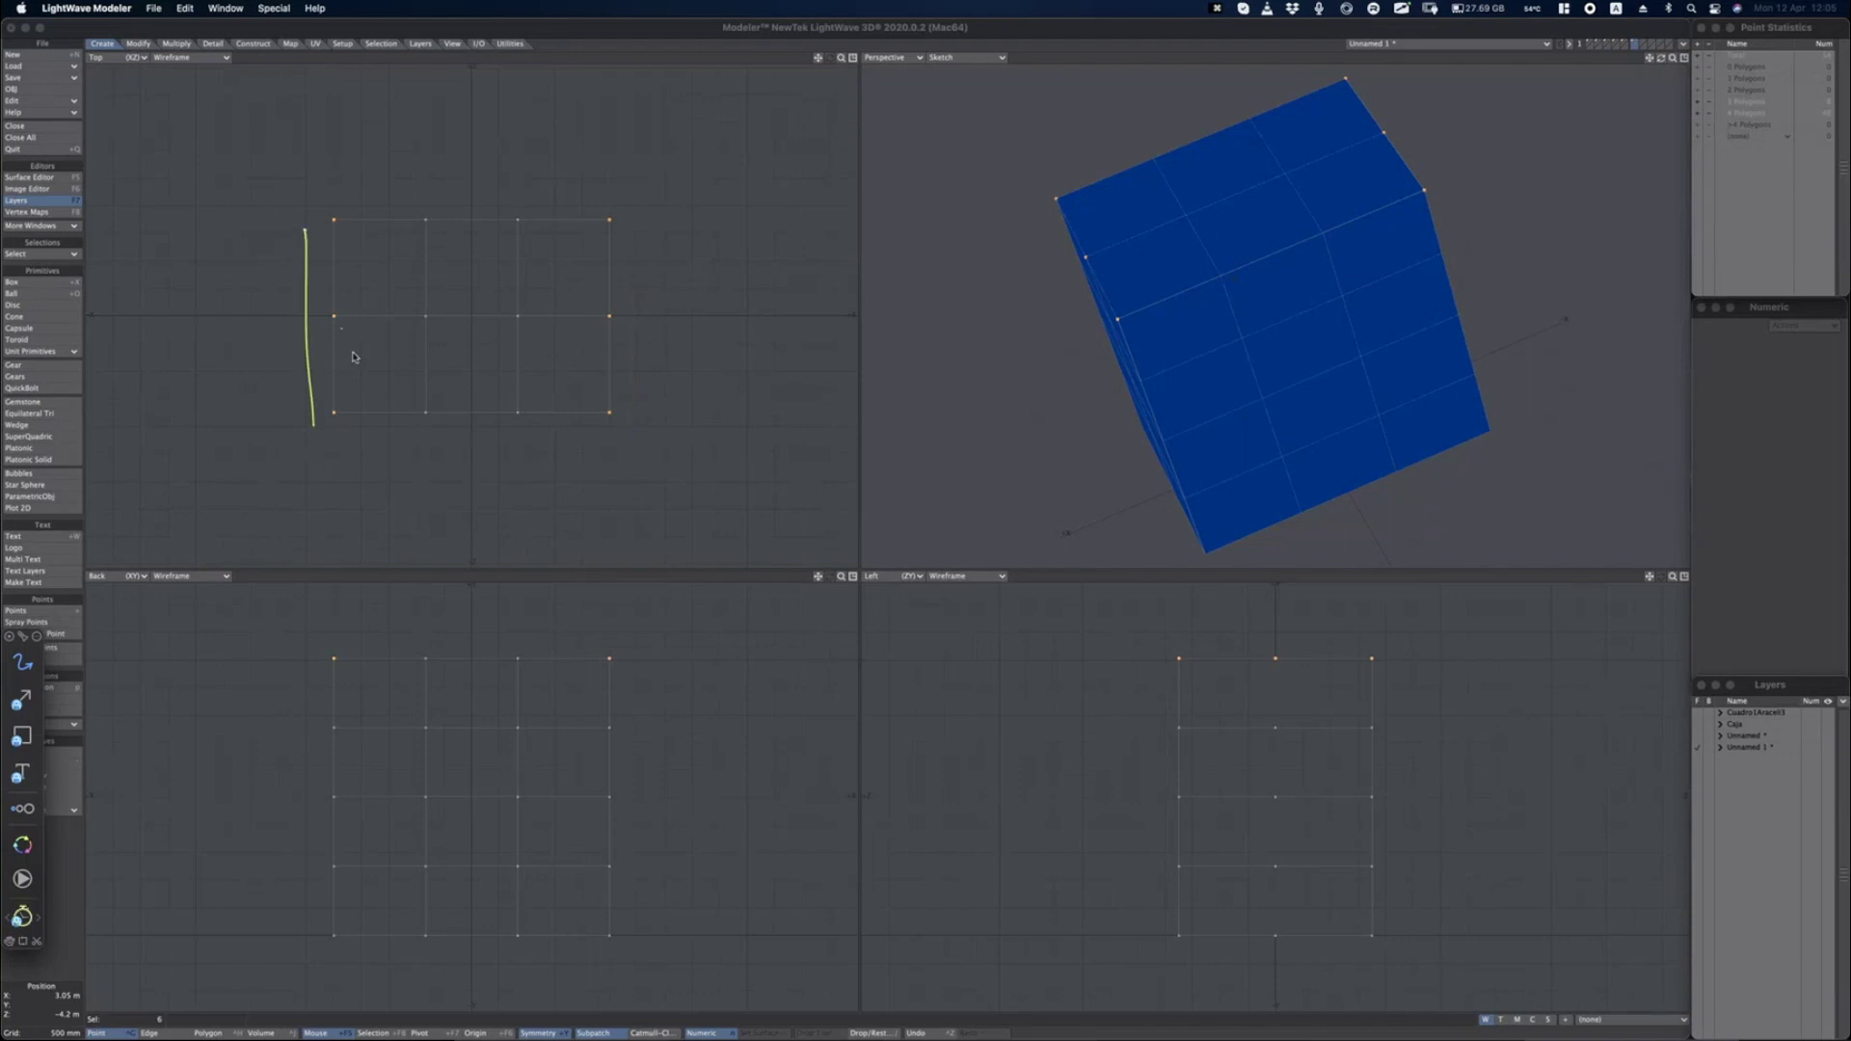
key(alt+Tab)
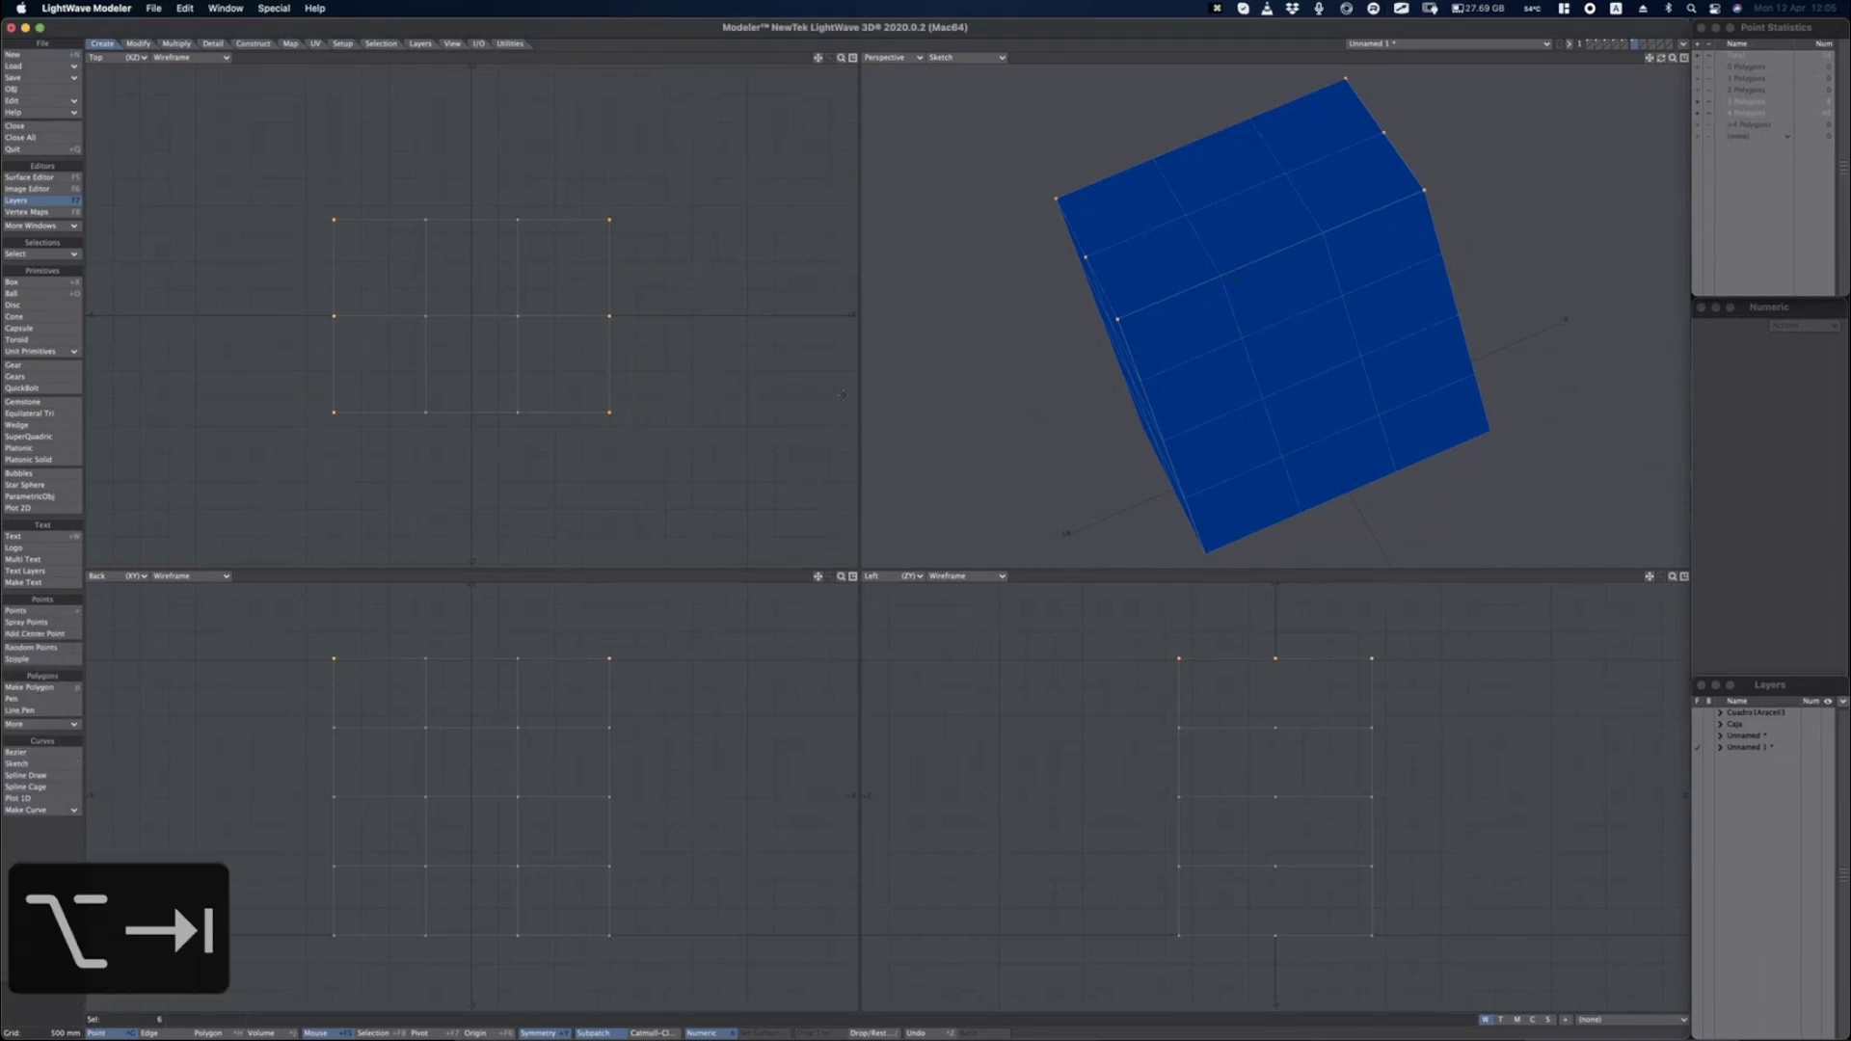
Move the selected upper corner points -800 mm in X and -400 mm in Y with Symmetry on, and deselect them.
click(841, 575)
key(t)
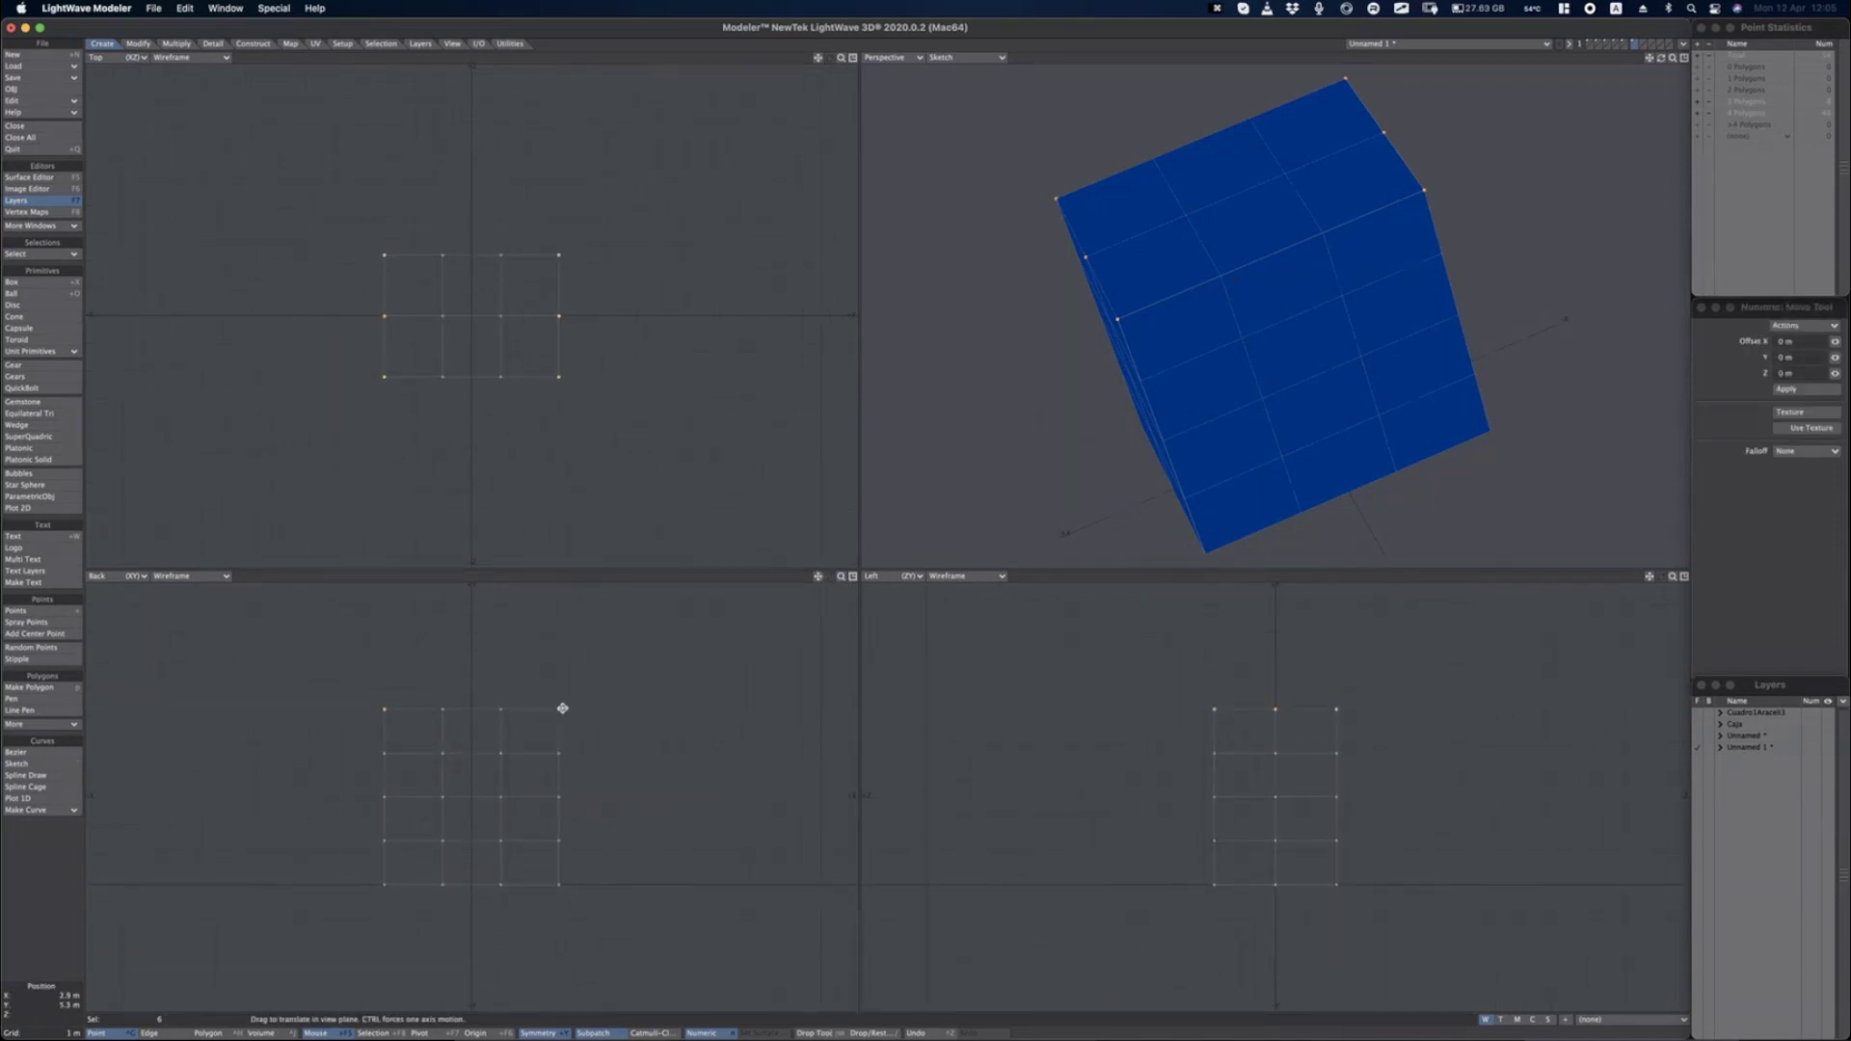
mouse_move(624, 687)
mouse_down()
mouse_move(649, 616)
mouse_move(591, 700)
mouse_up()
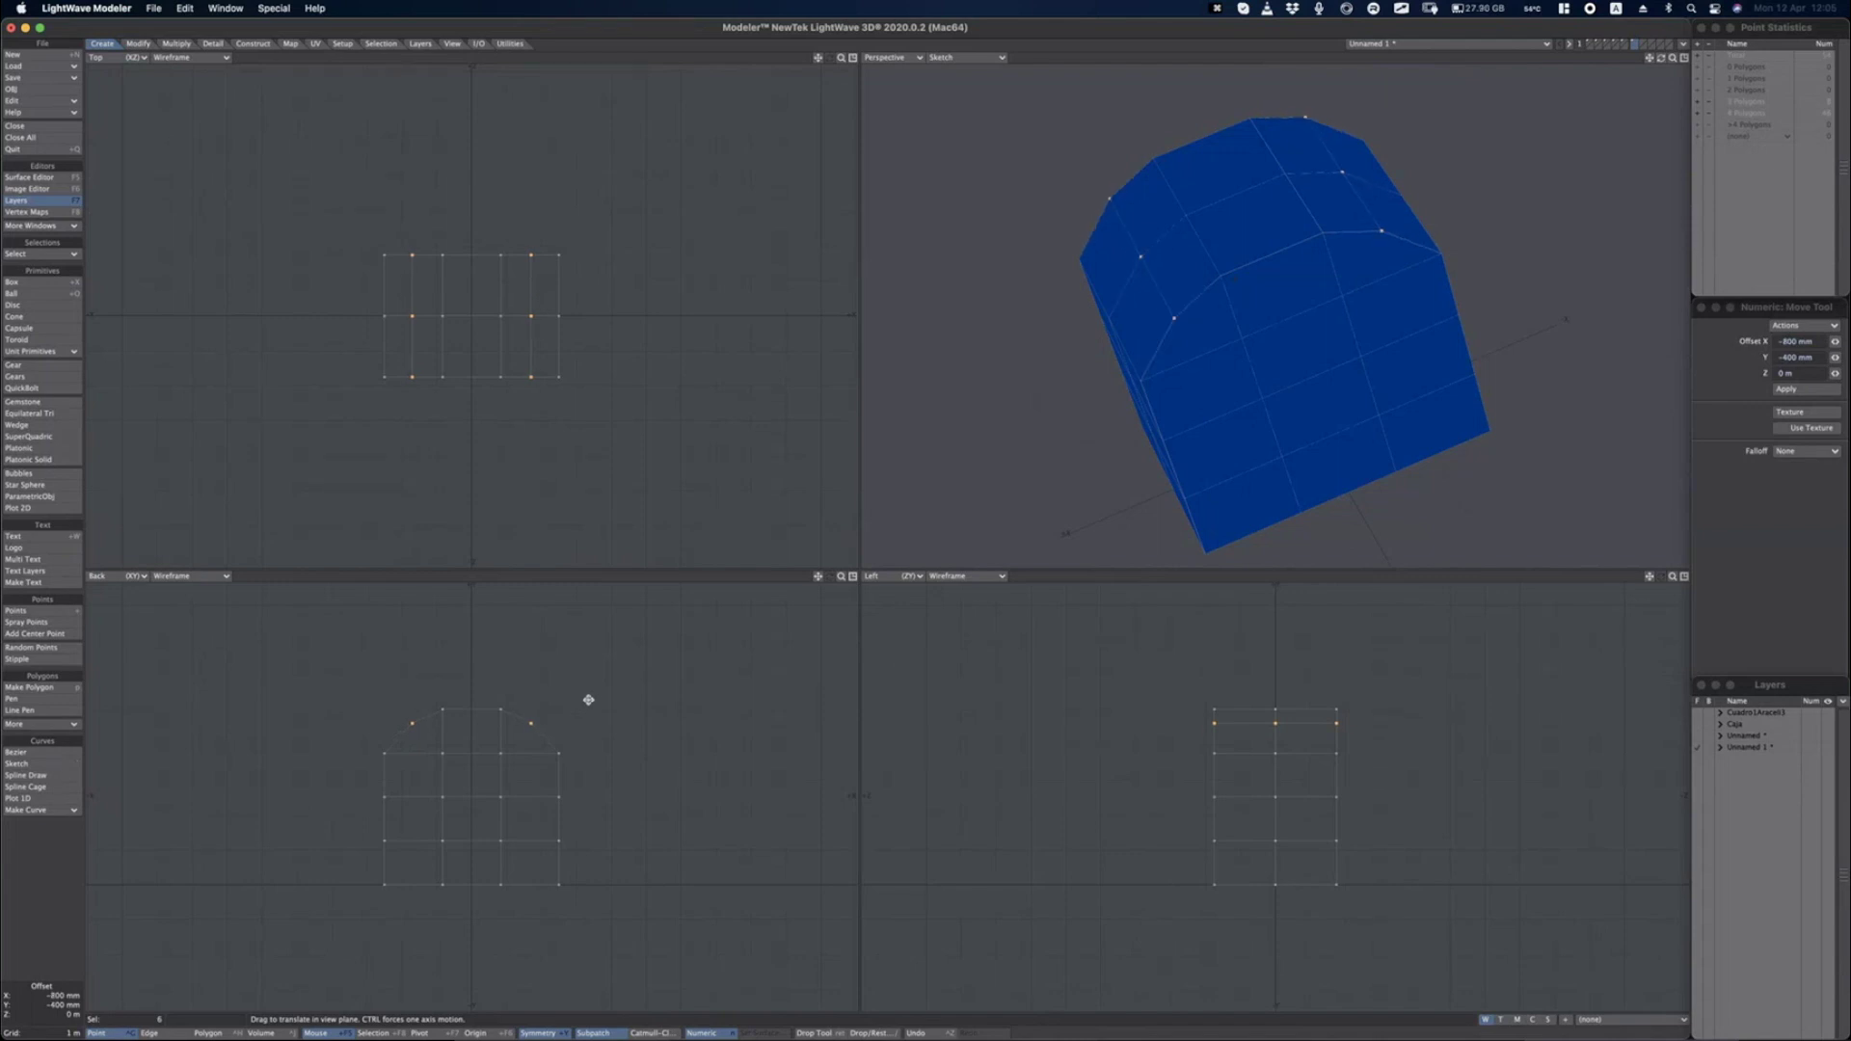
key(space)
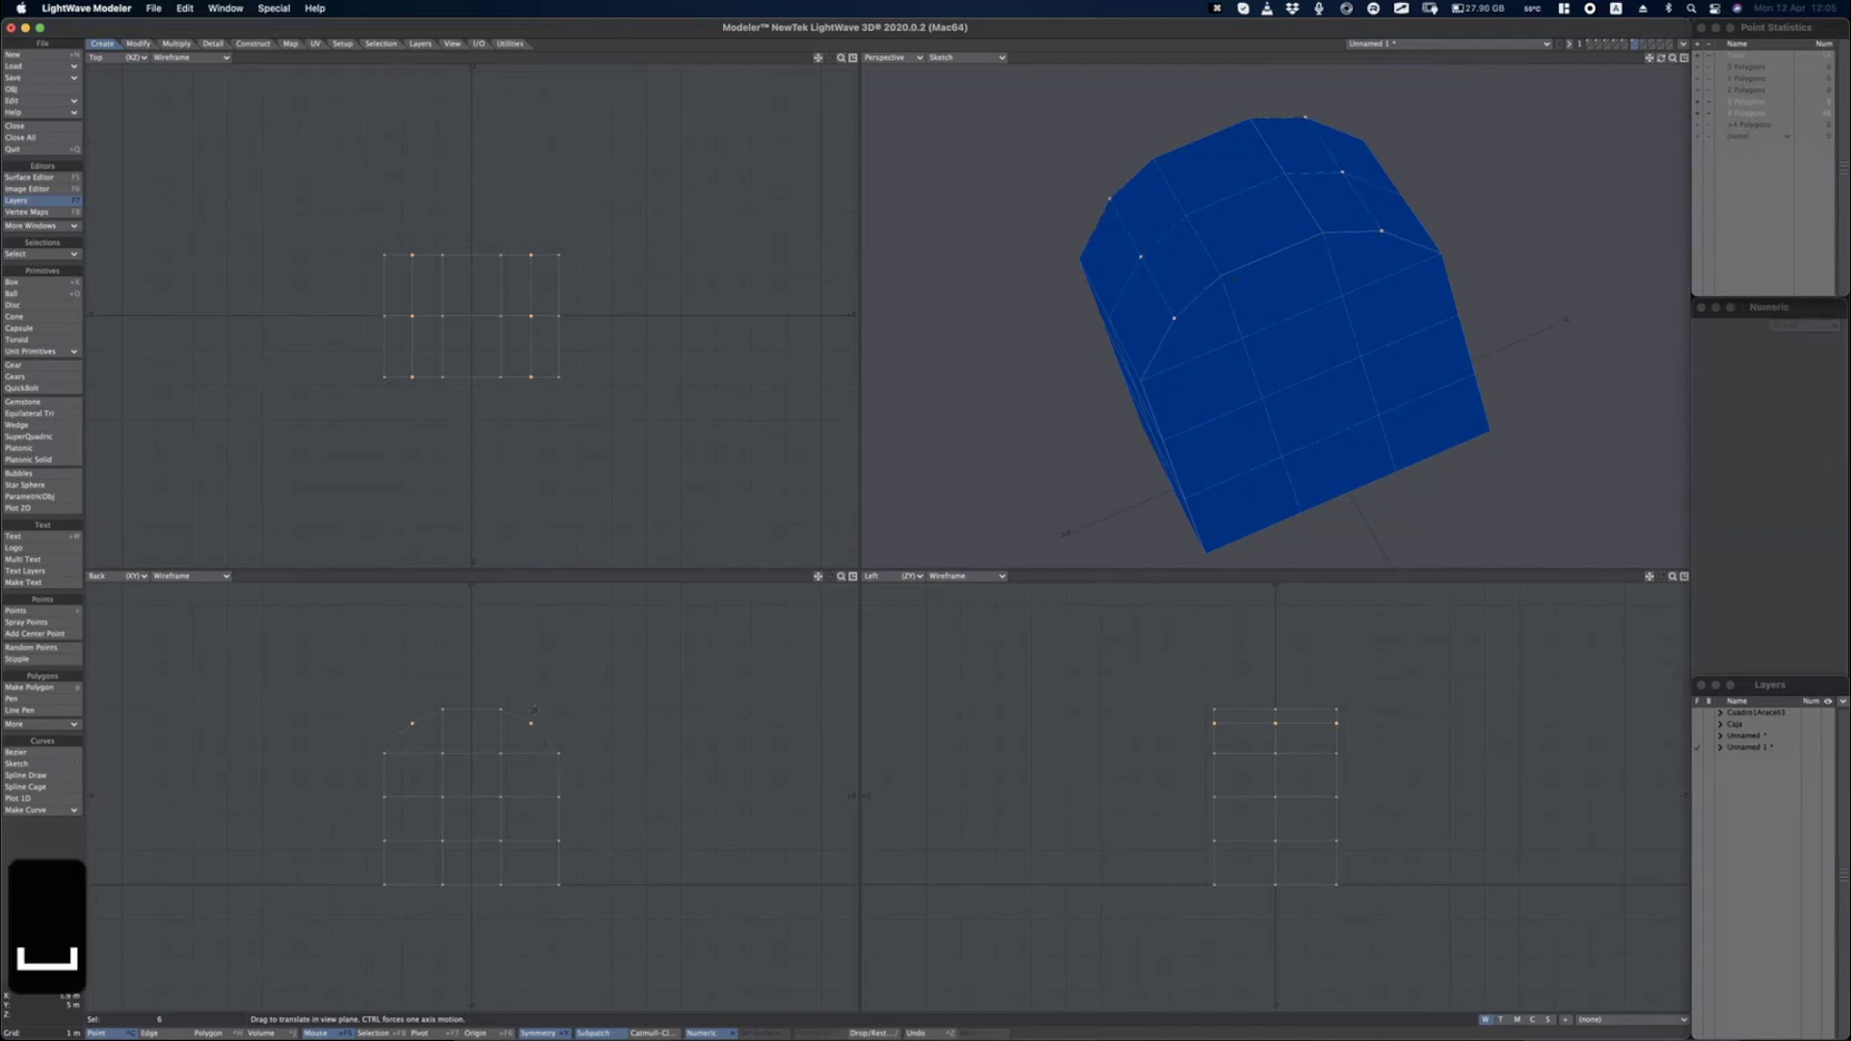
click(529, 762)
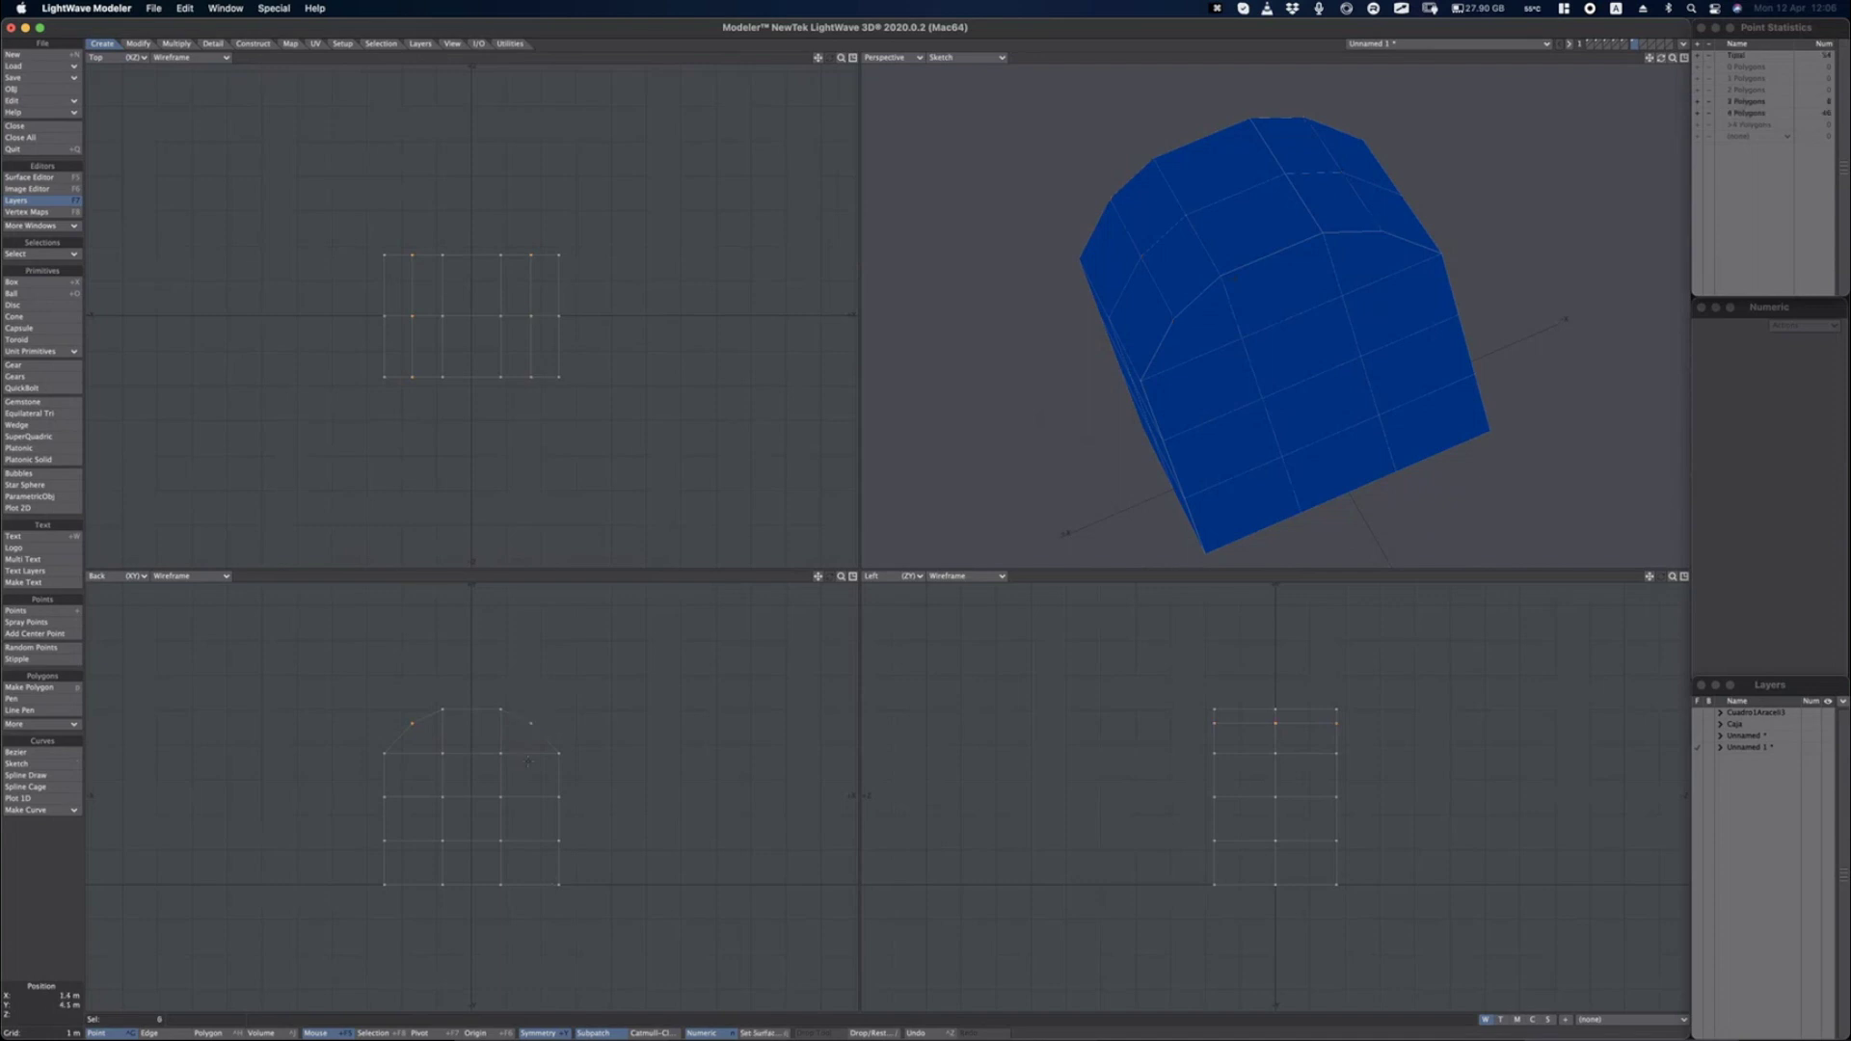
Select the box's lower outer corner points, move them -700 mm in X and 400 mm in Y, and deselect them.
right_drag(563, 865, 576, 901)
key(t)
drag(575, 914, 554, 901)
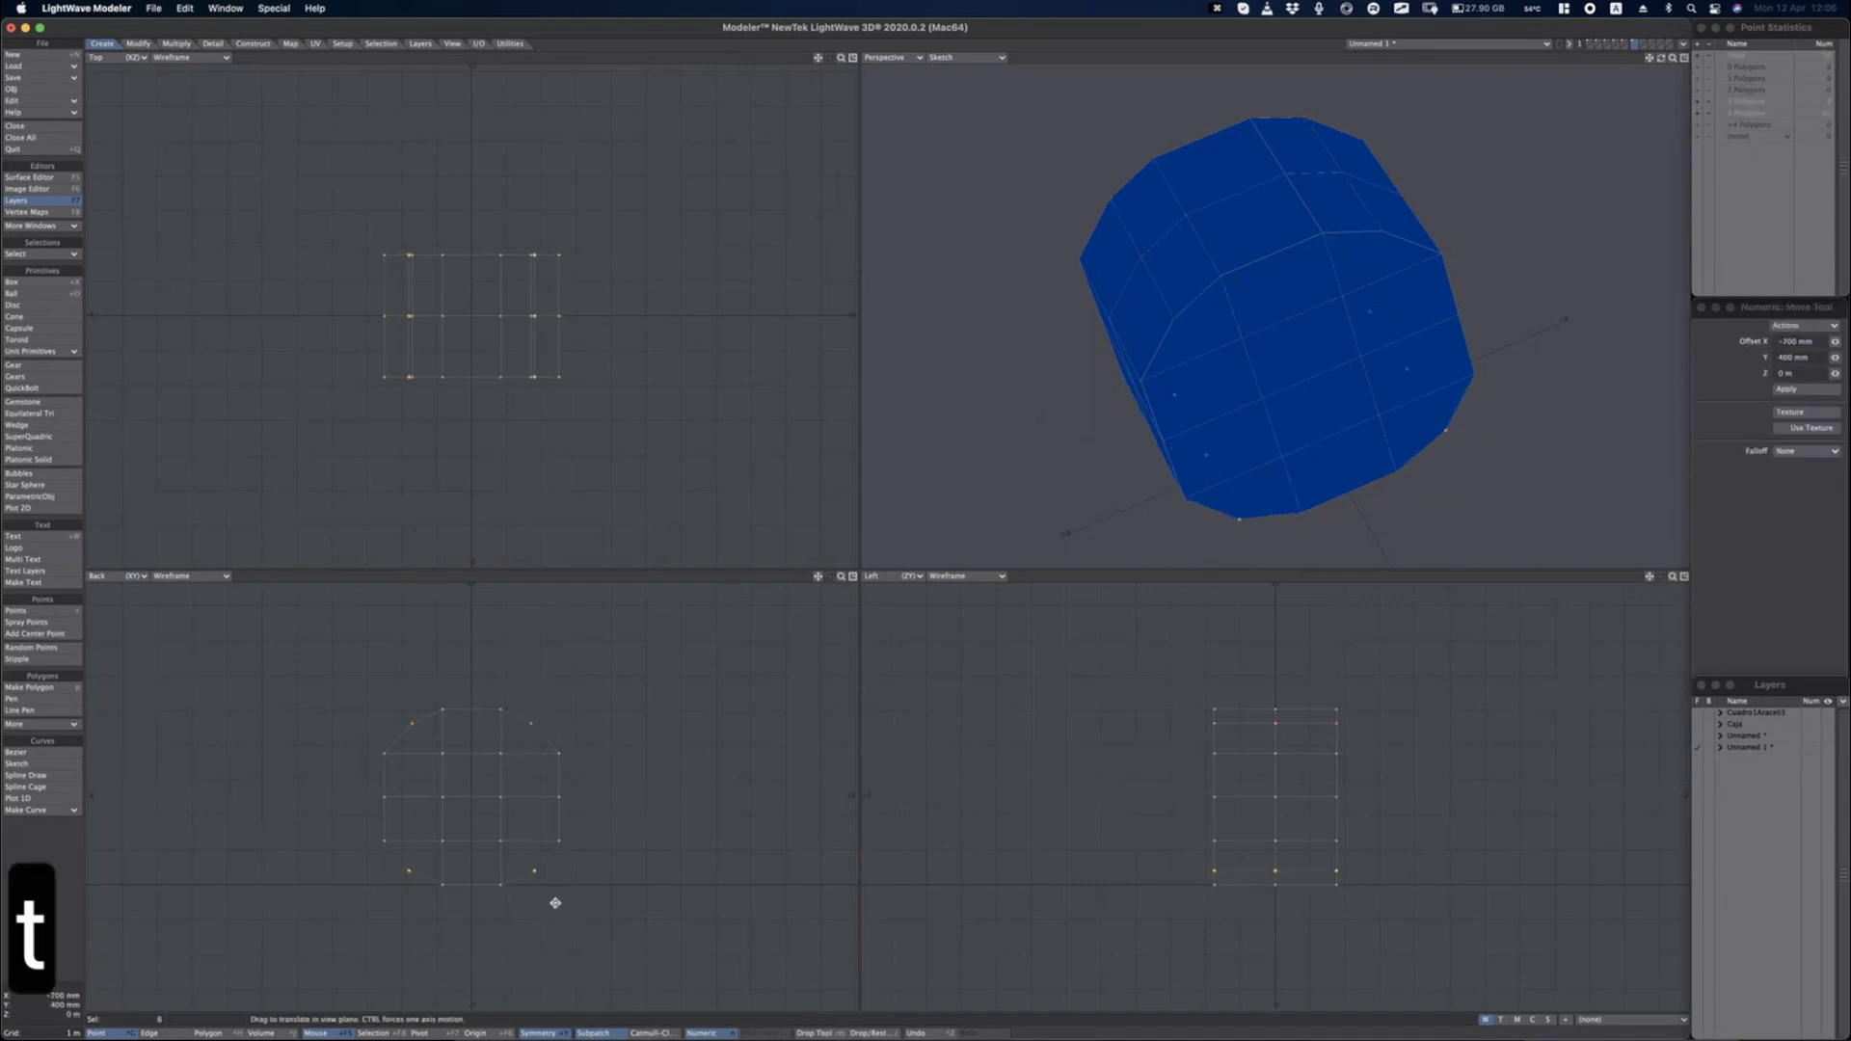
key(space)
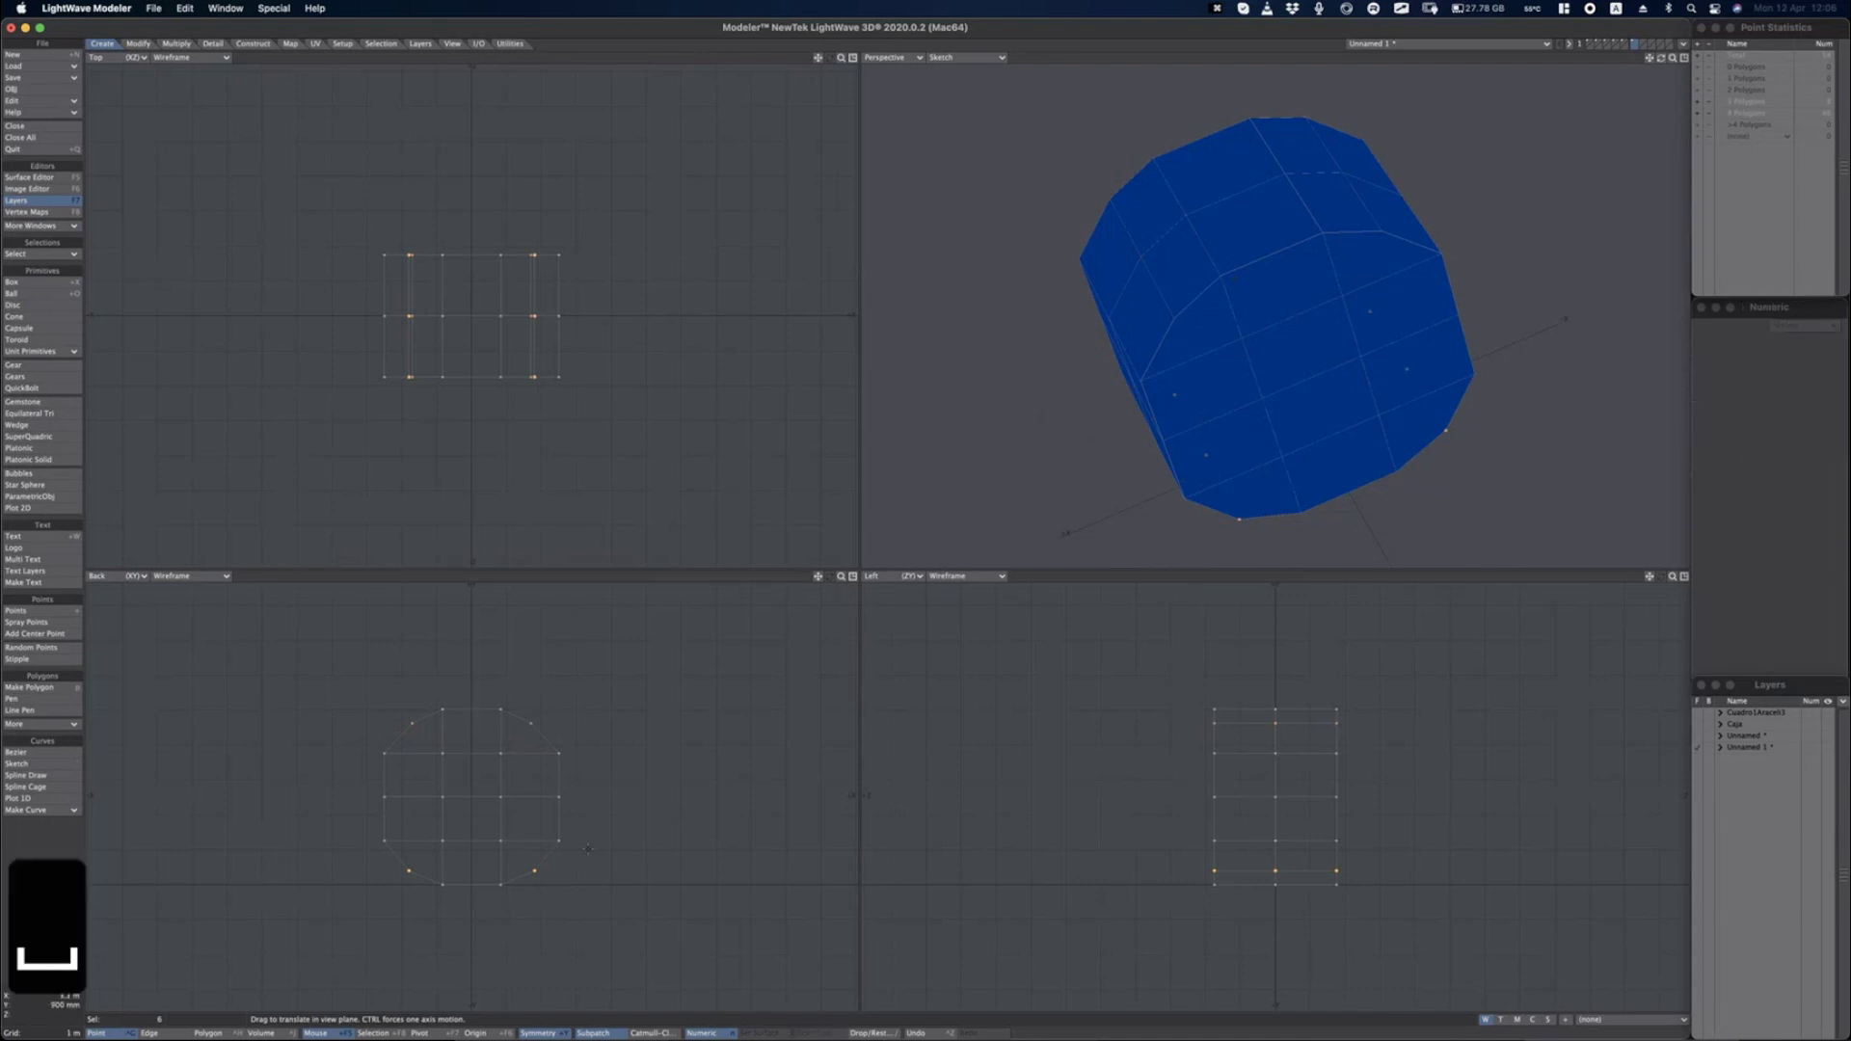
click(625, 806)
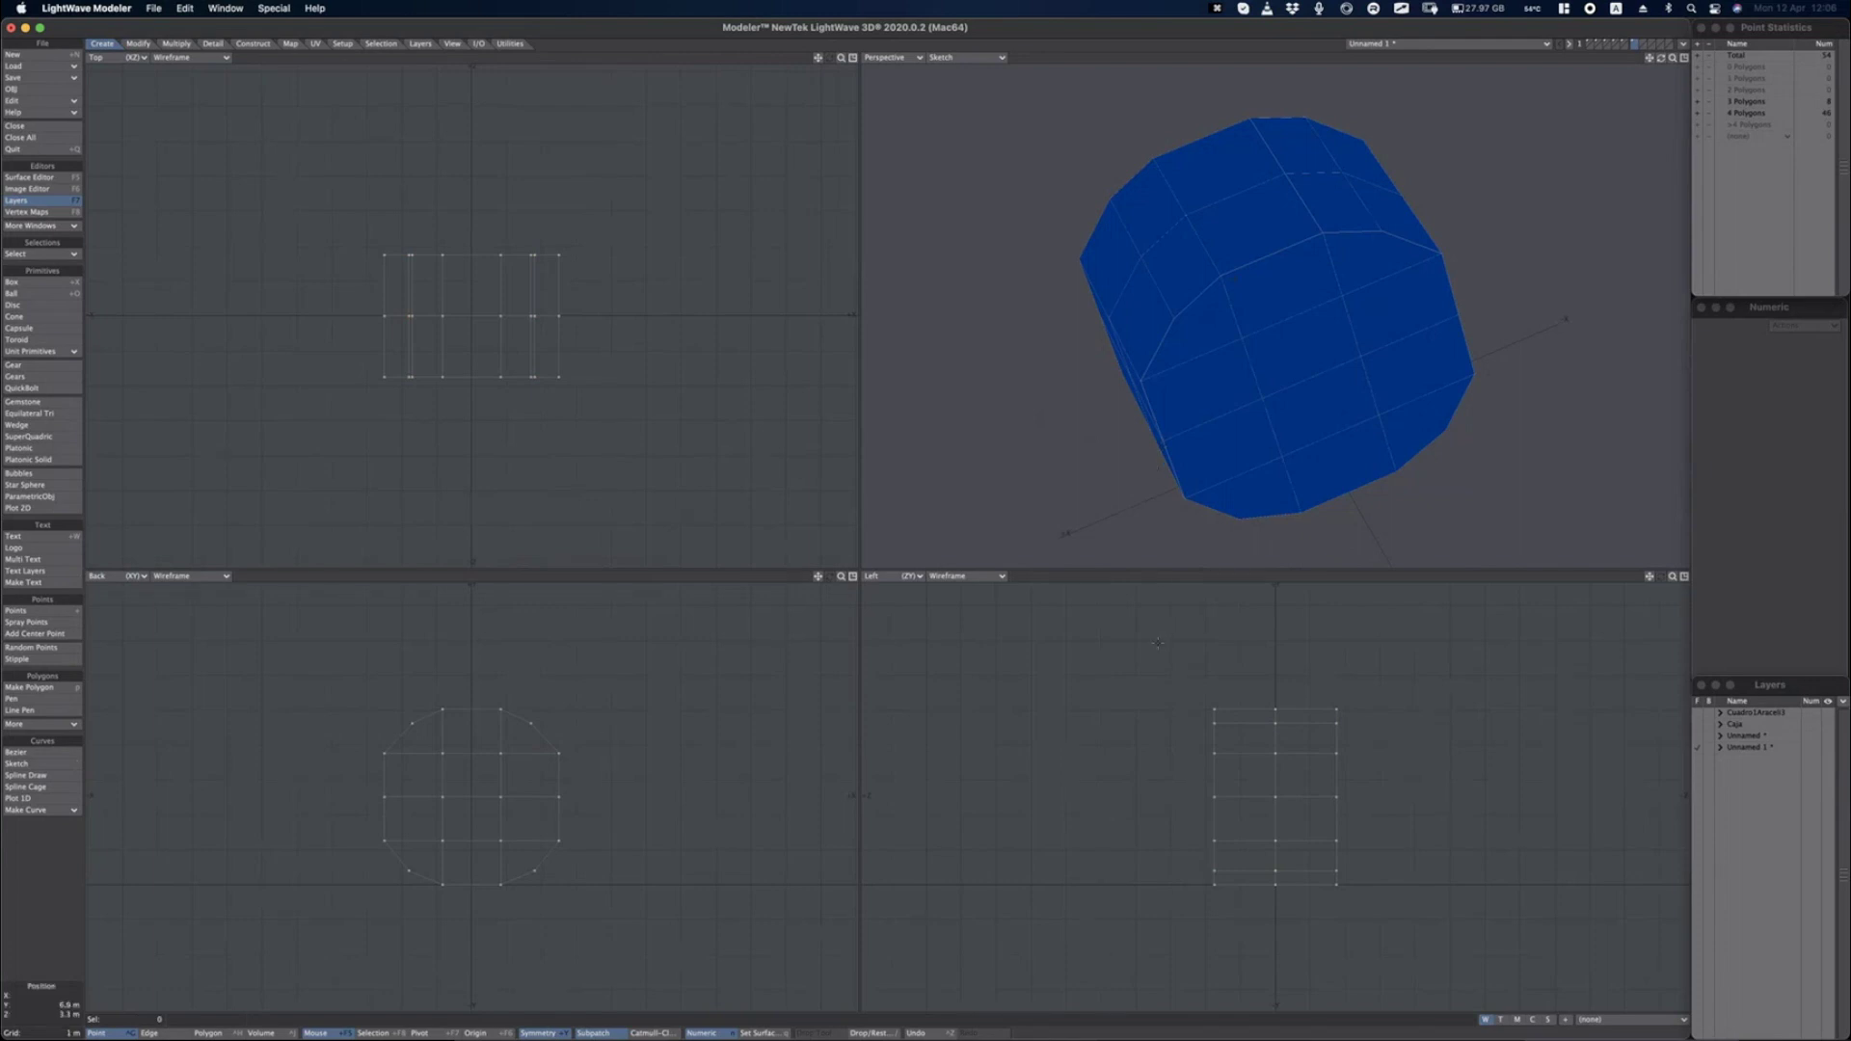
With Symmetry off, move the upper points on the shape's positive X side 350 mm in X and 150 mm in Y, and deselect them.
alt+drag(1219, 409, 1389, 372)
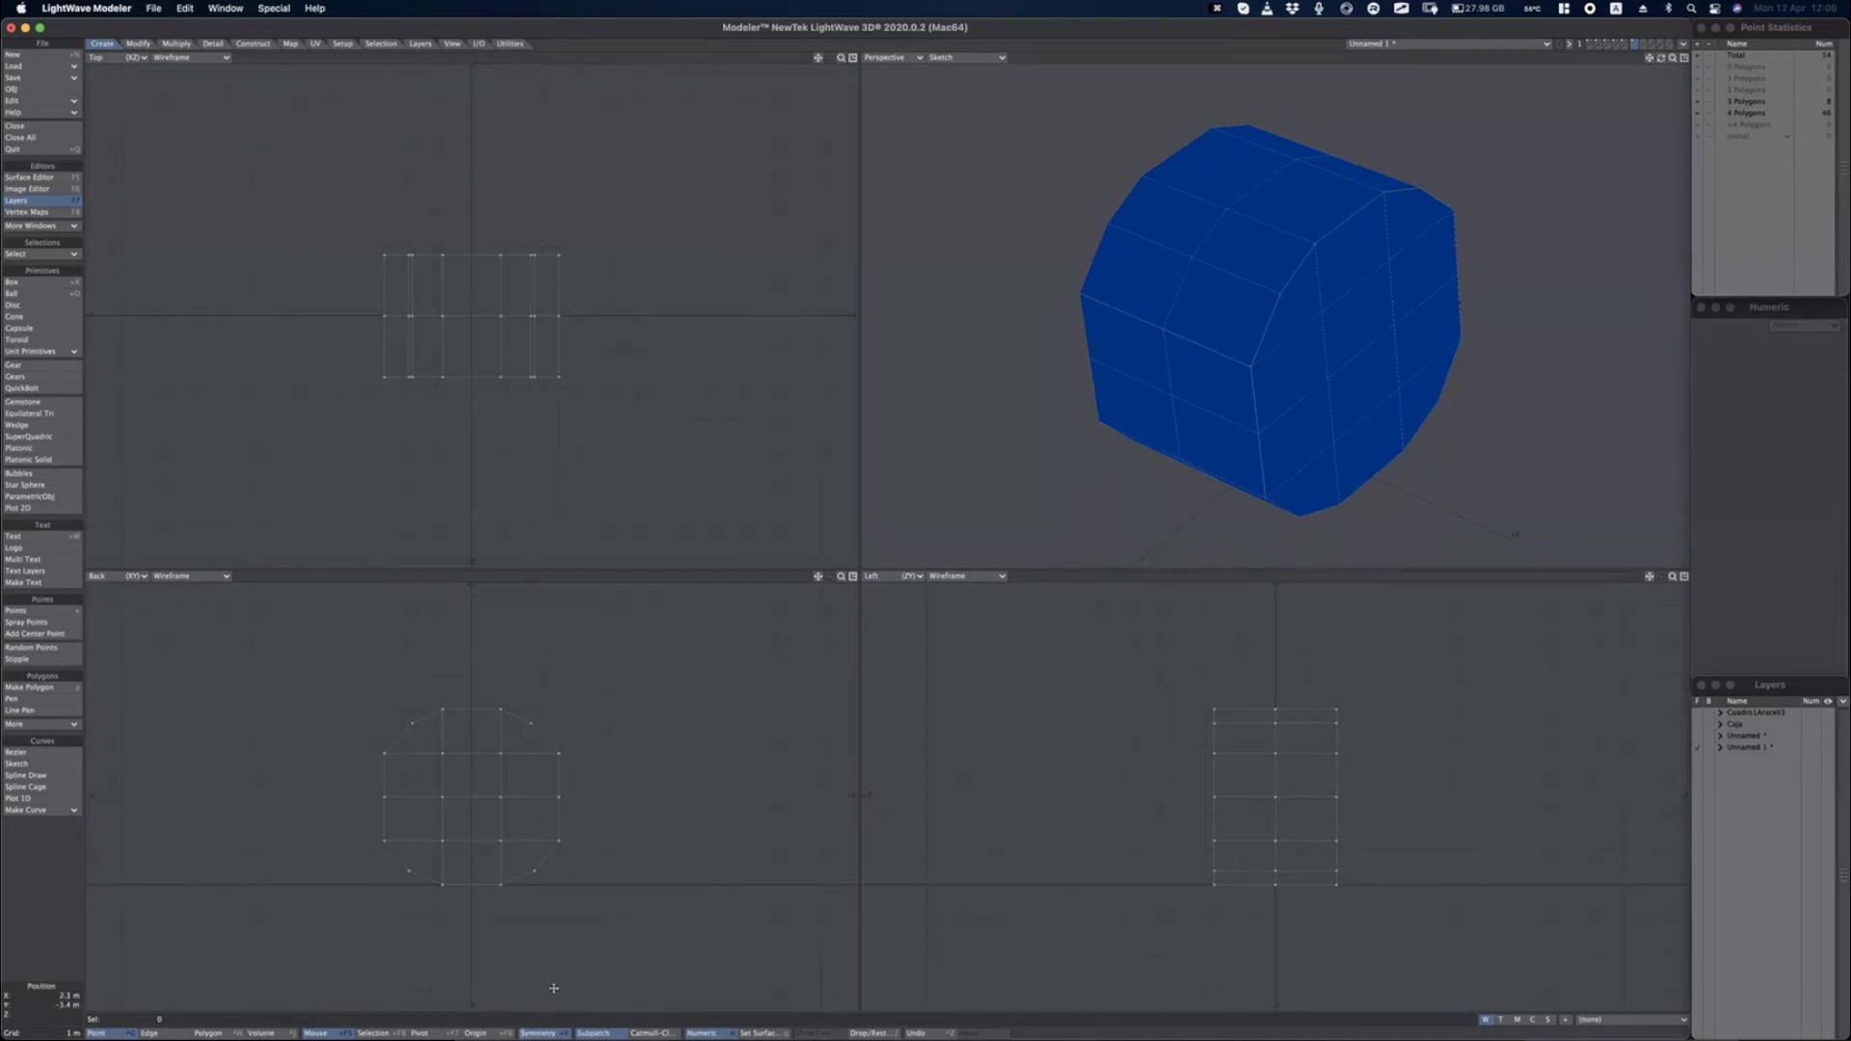
key(a)
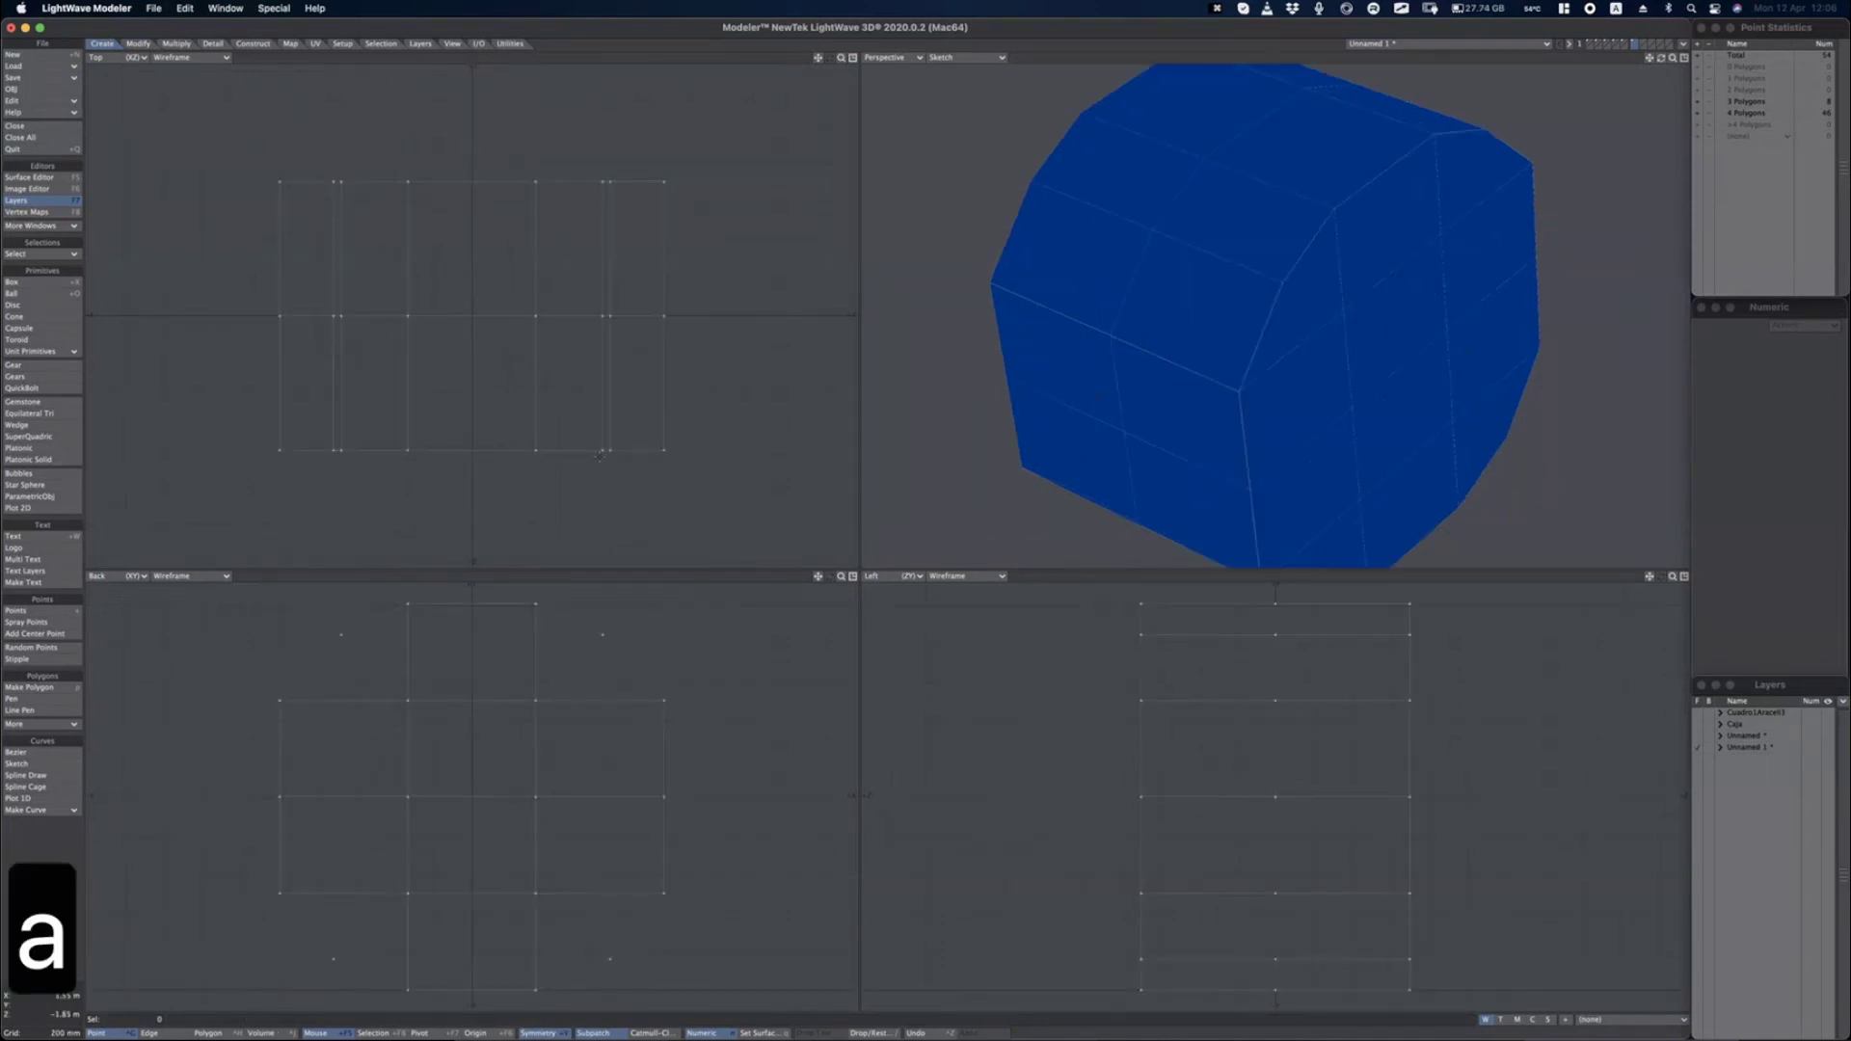
drag(859, 558, 886, 531)
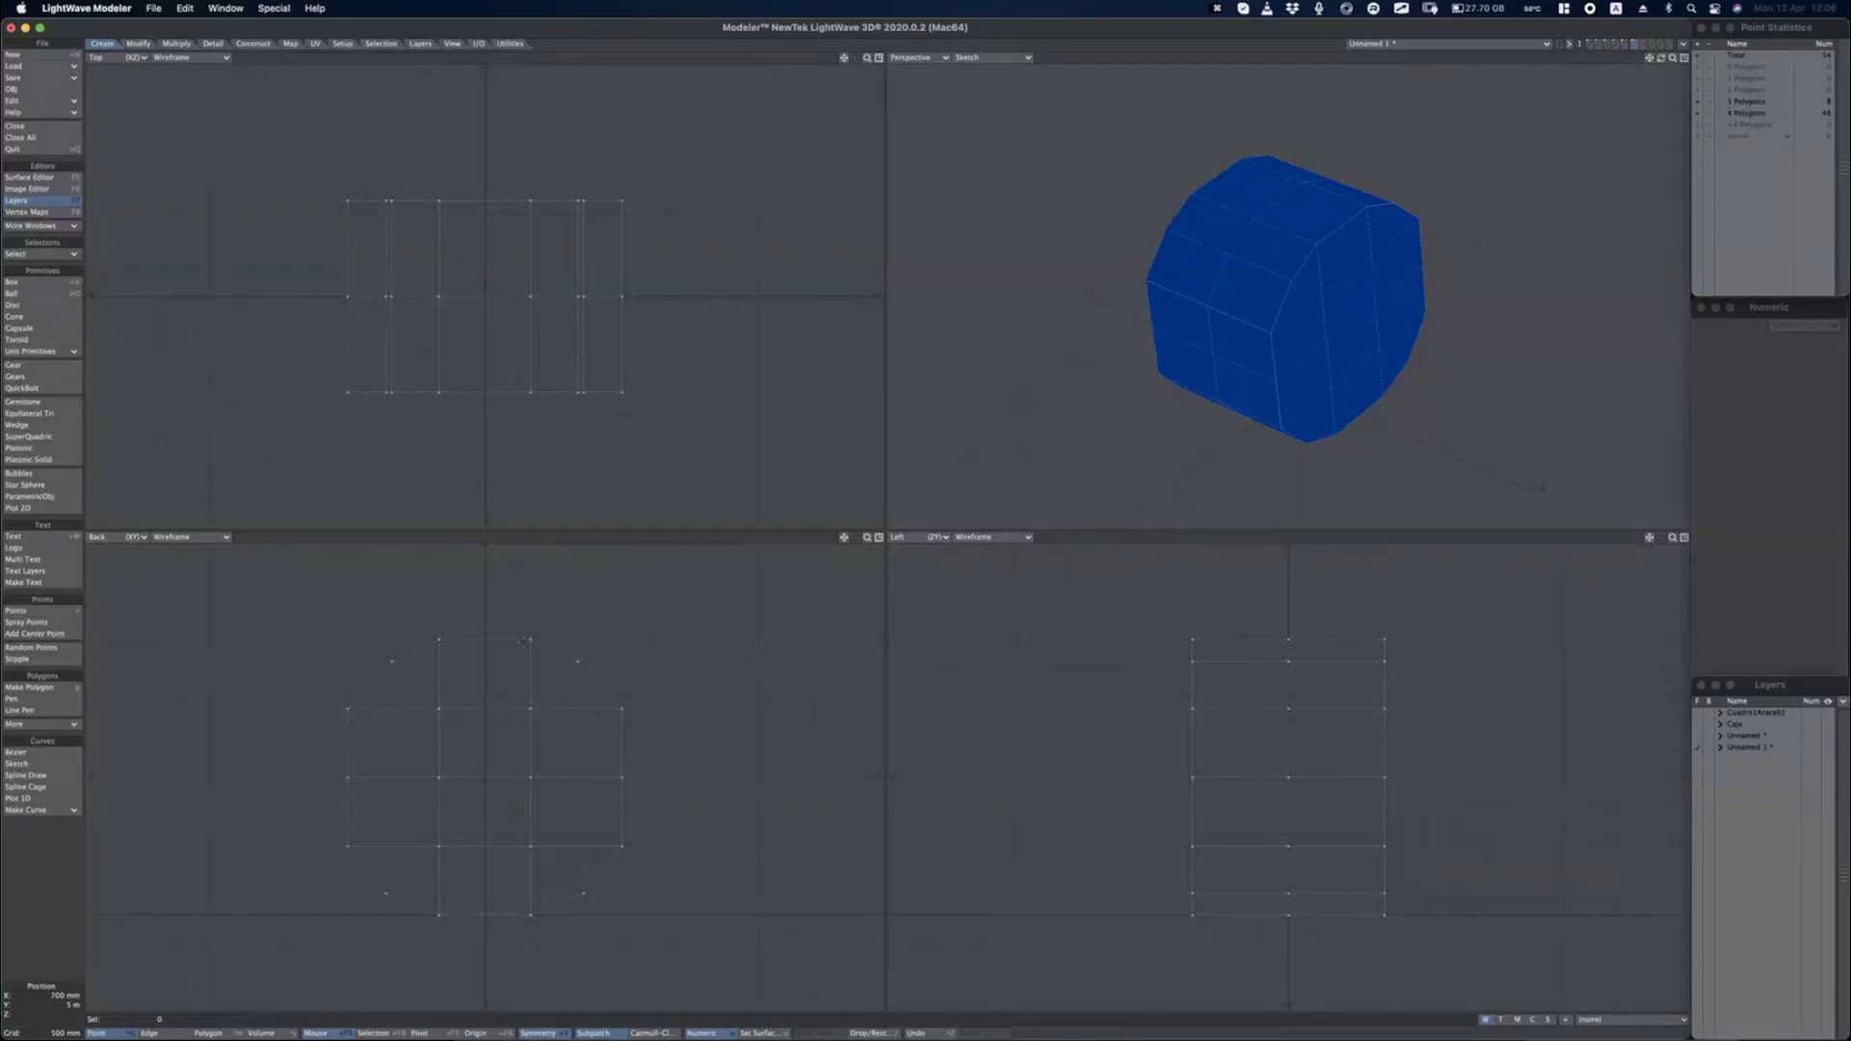
key(t)
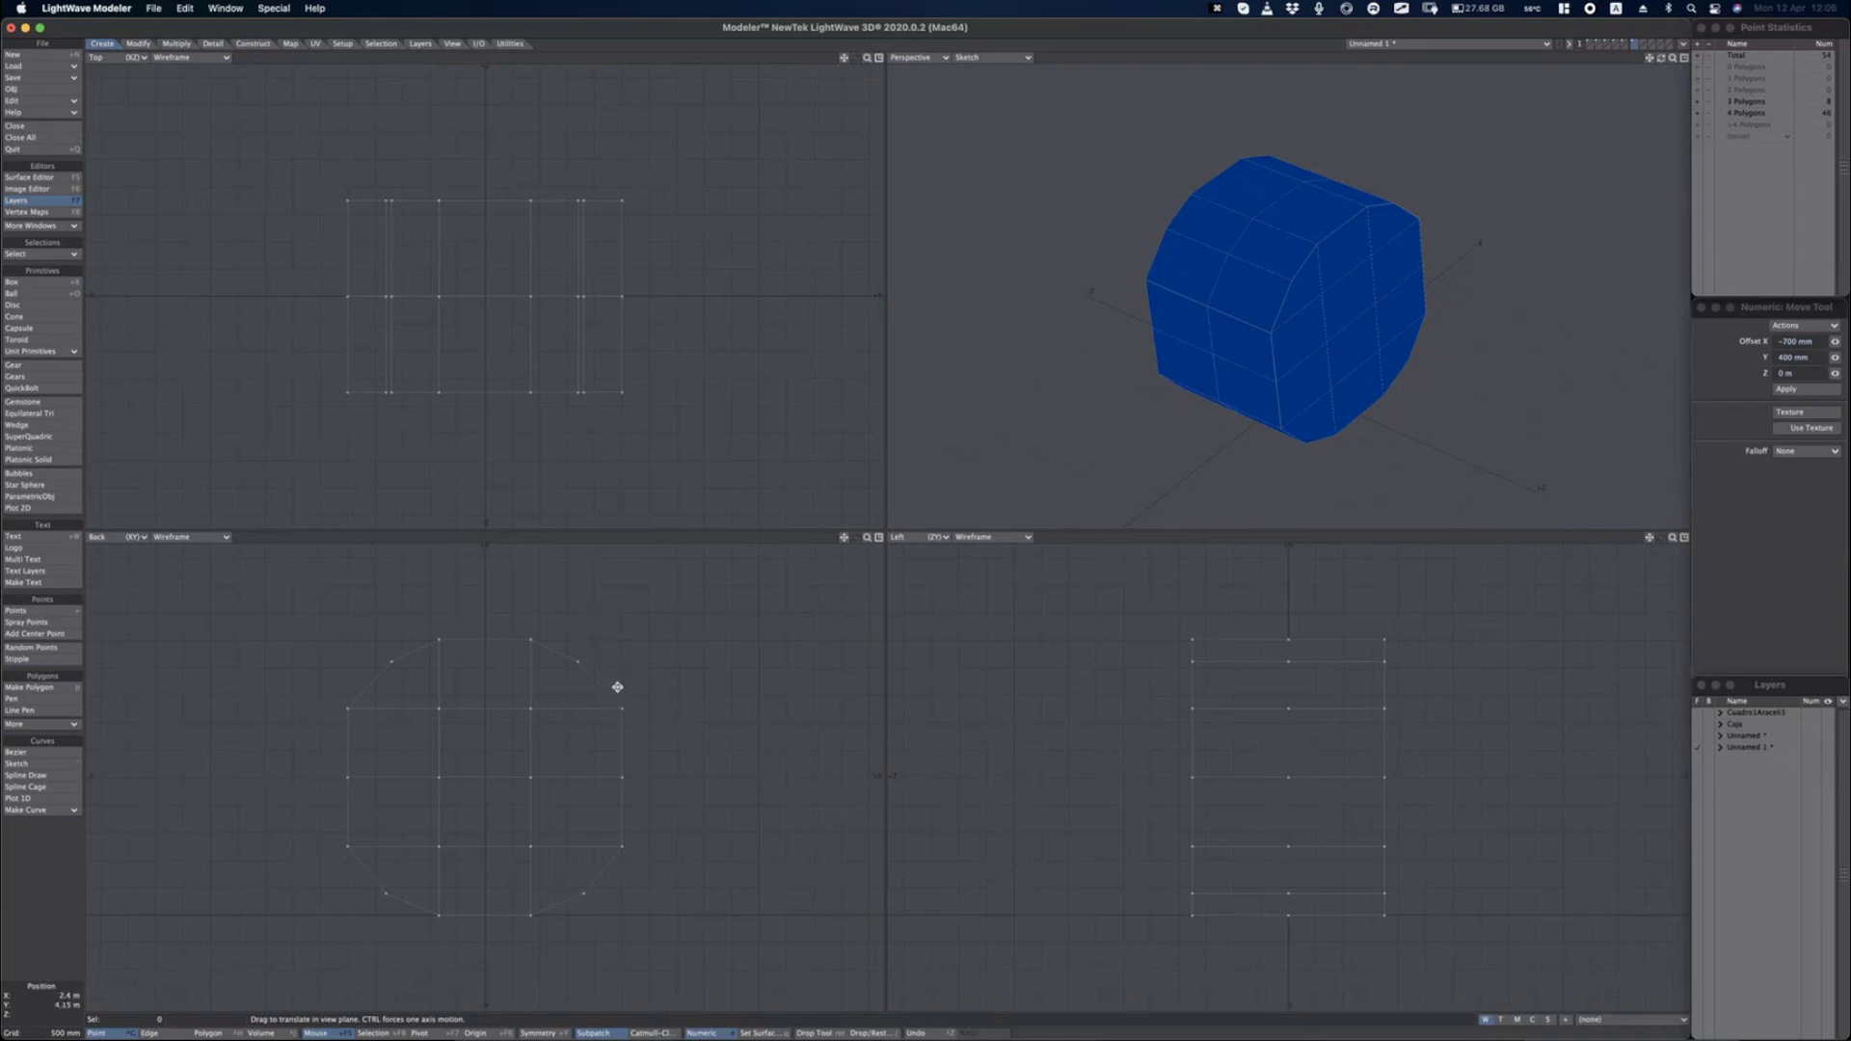
key(space)
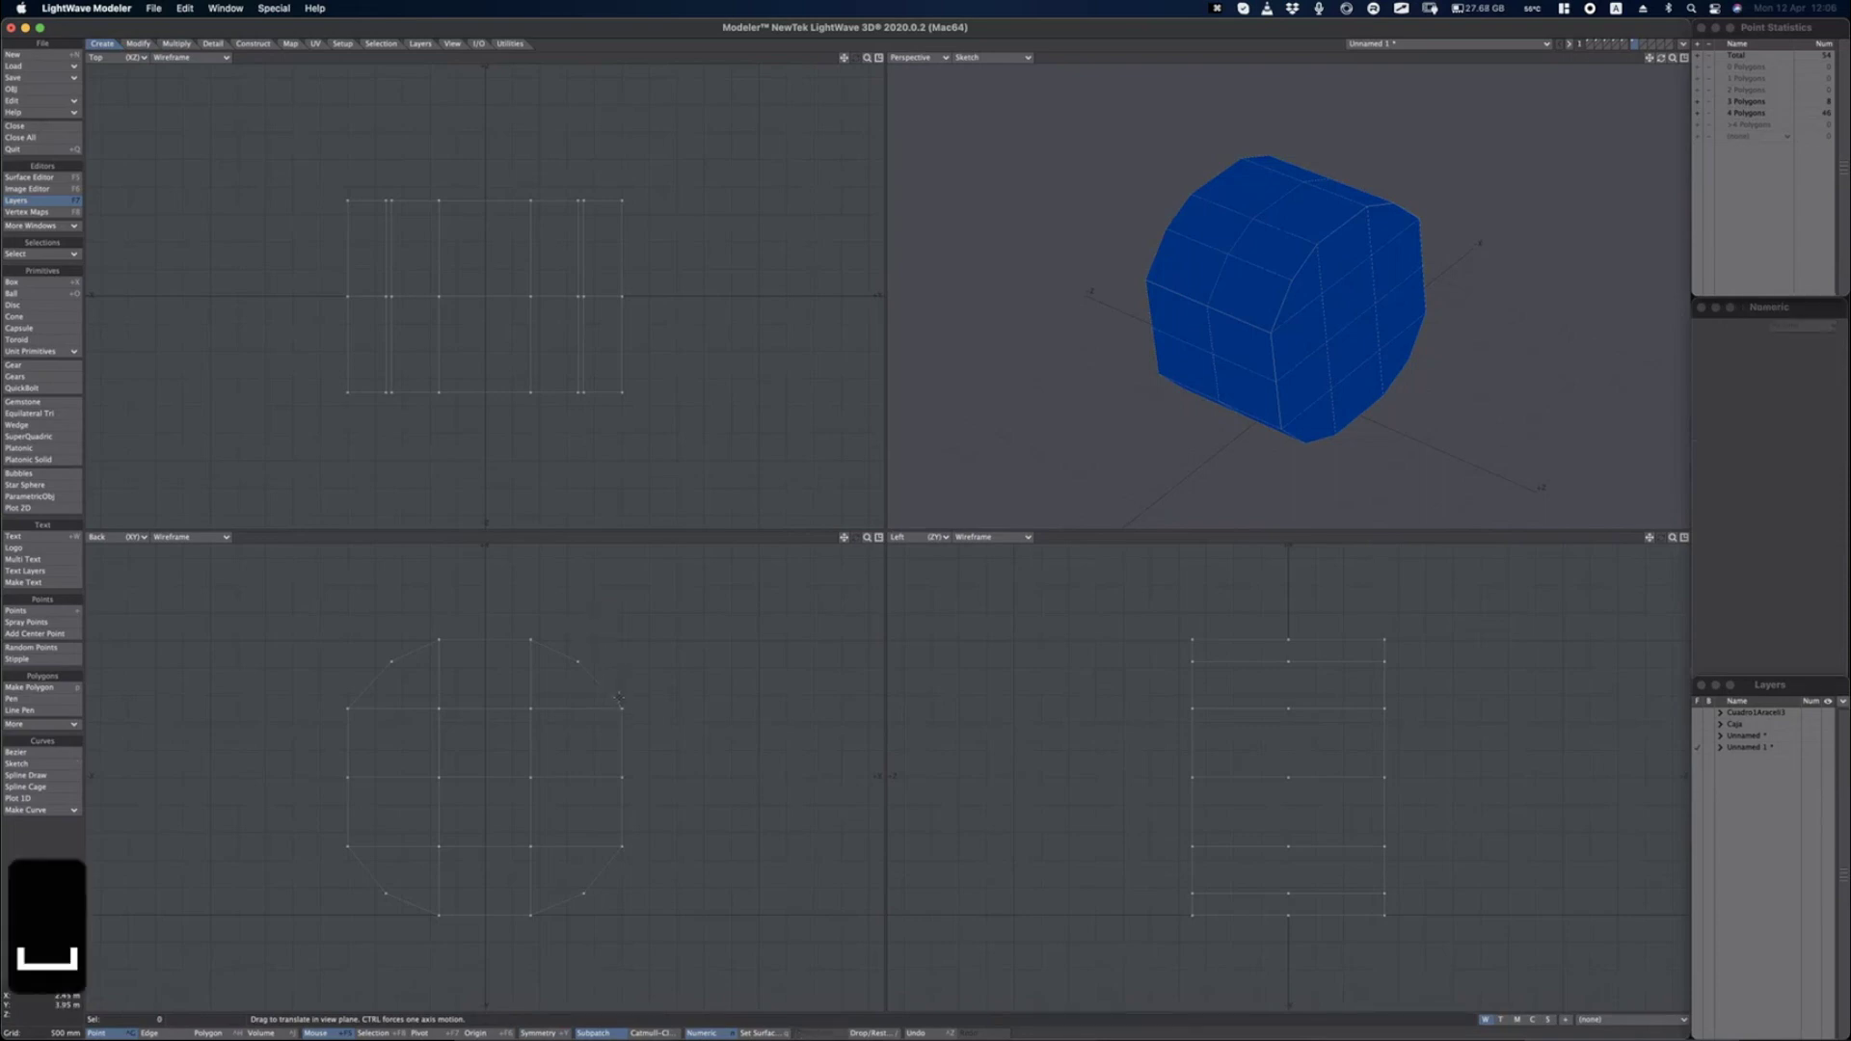
click(622, 702)
key(t)
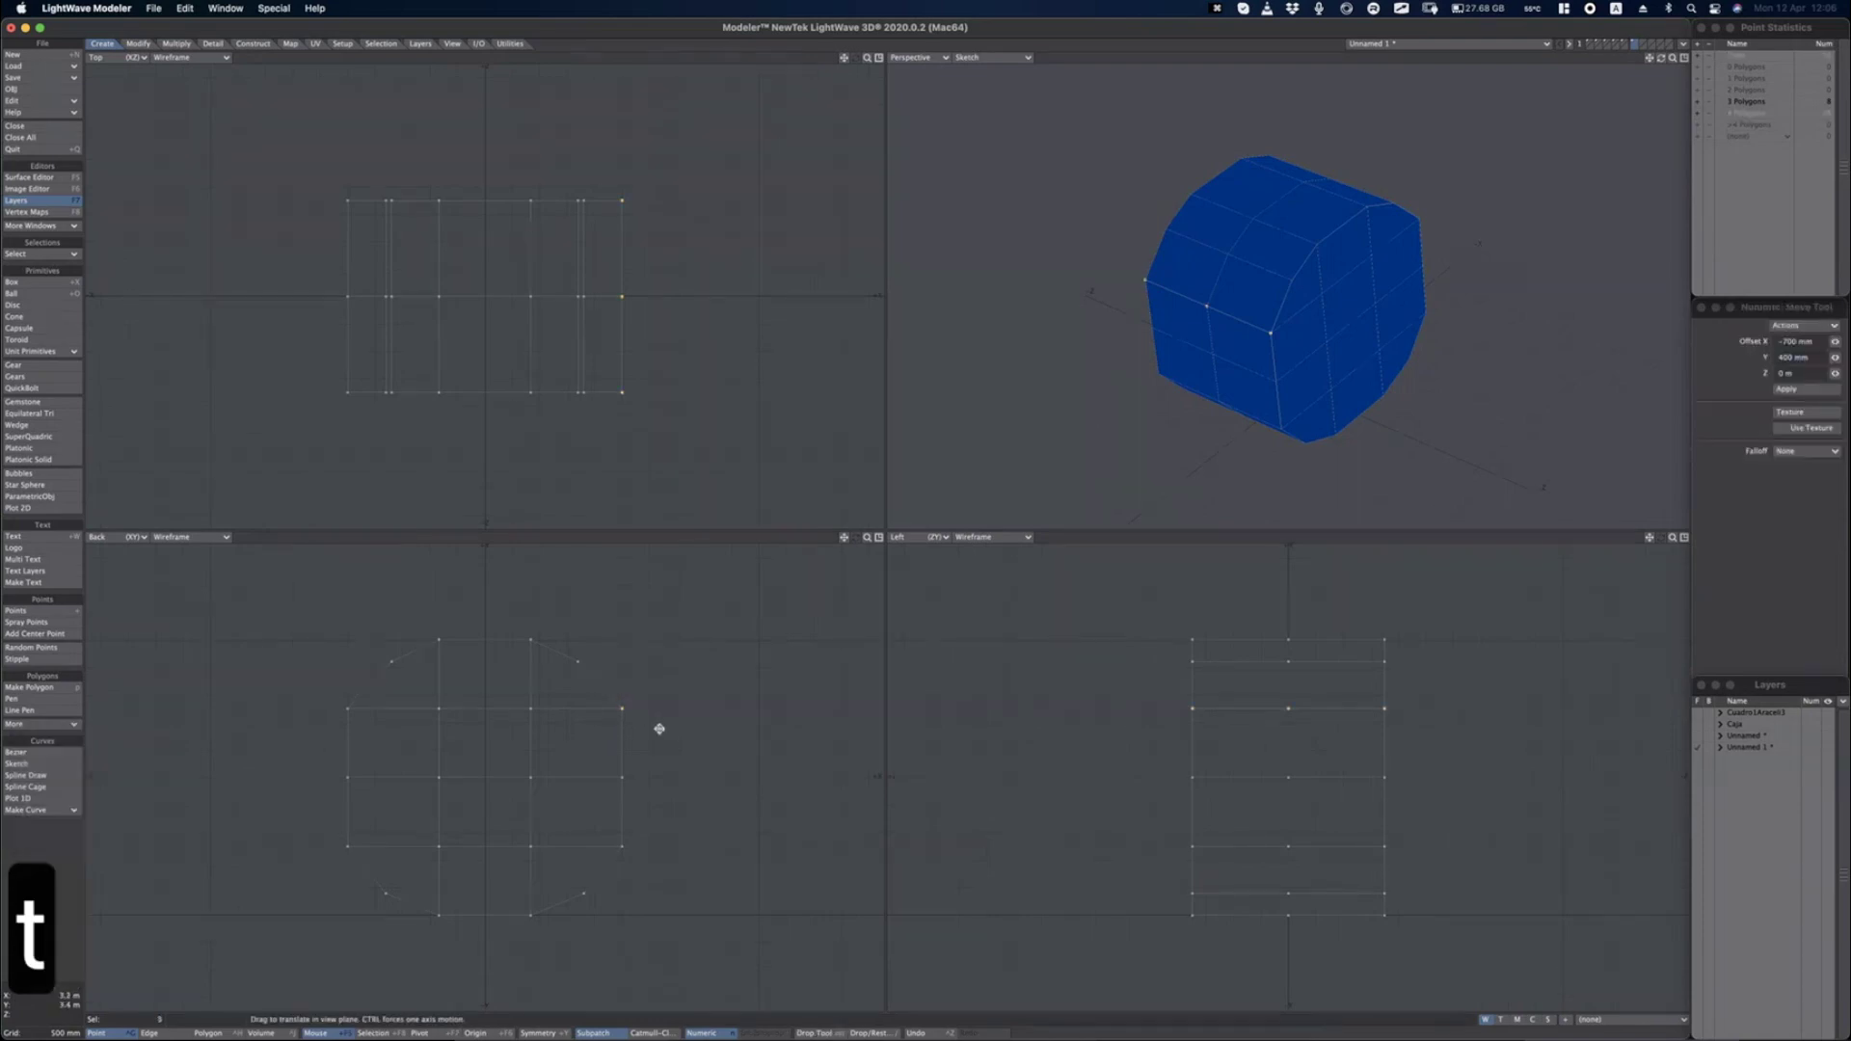
drag(656, 727, 674, 719)
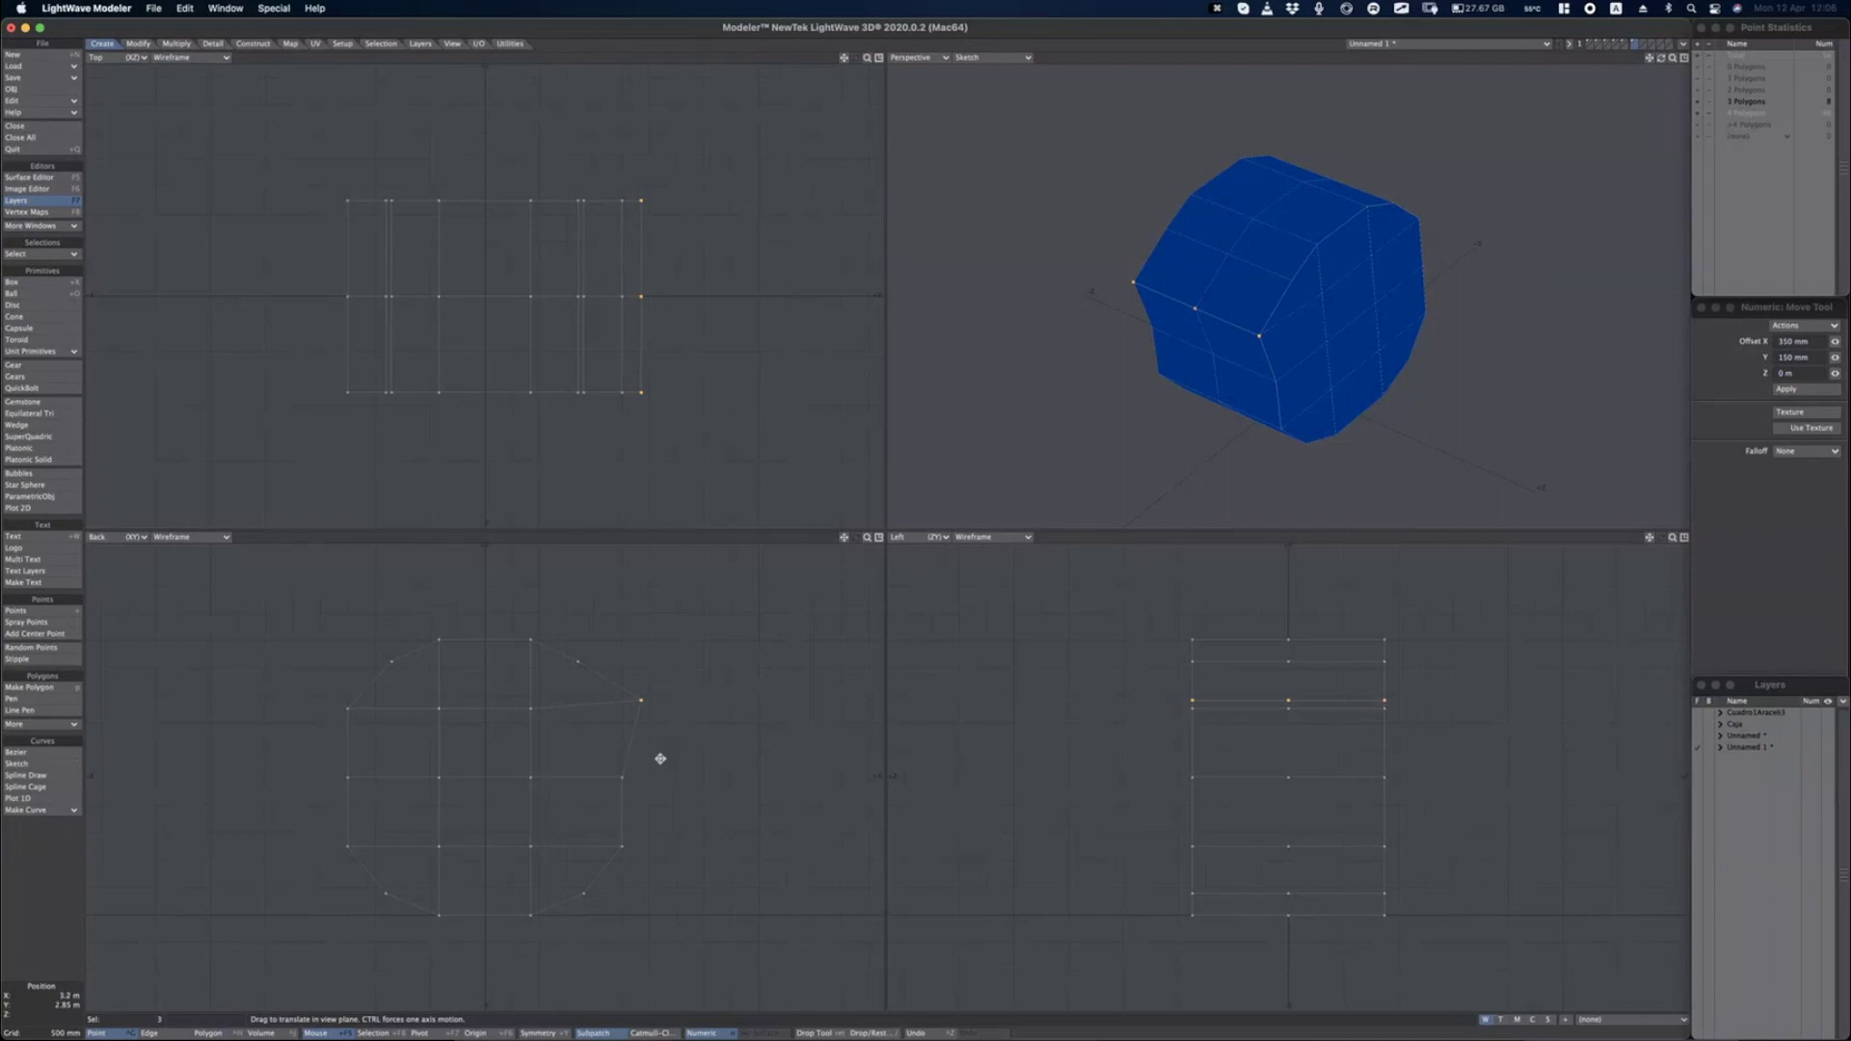
key(space)
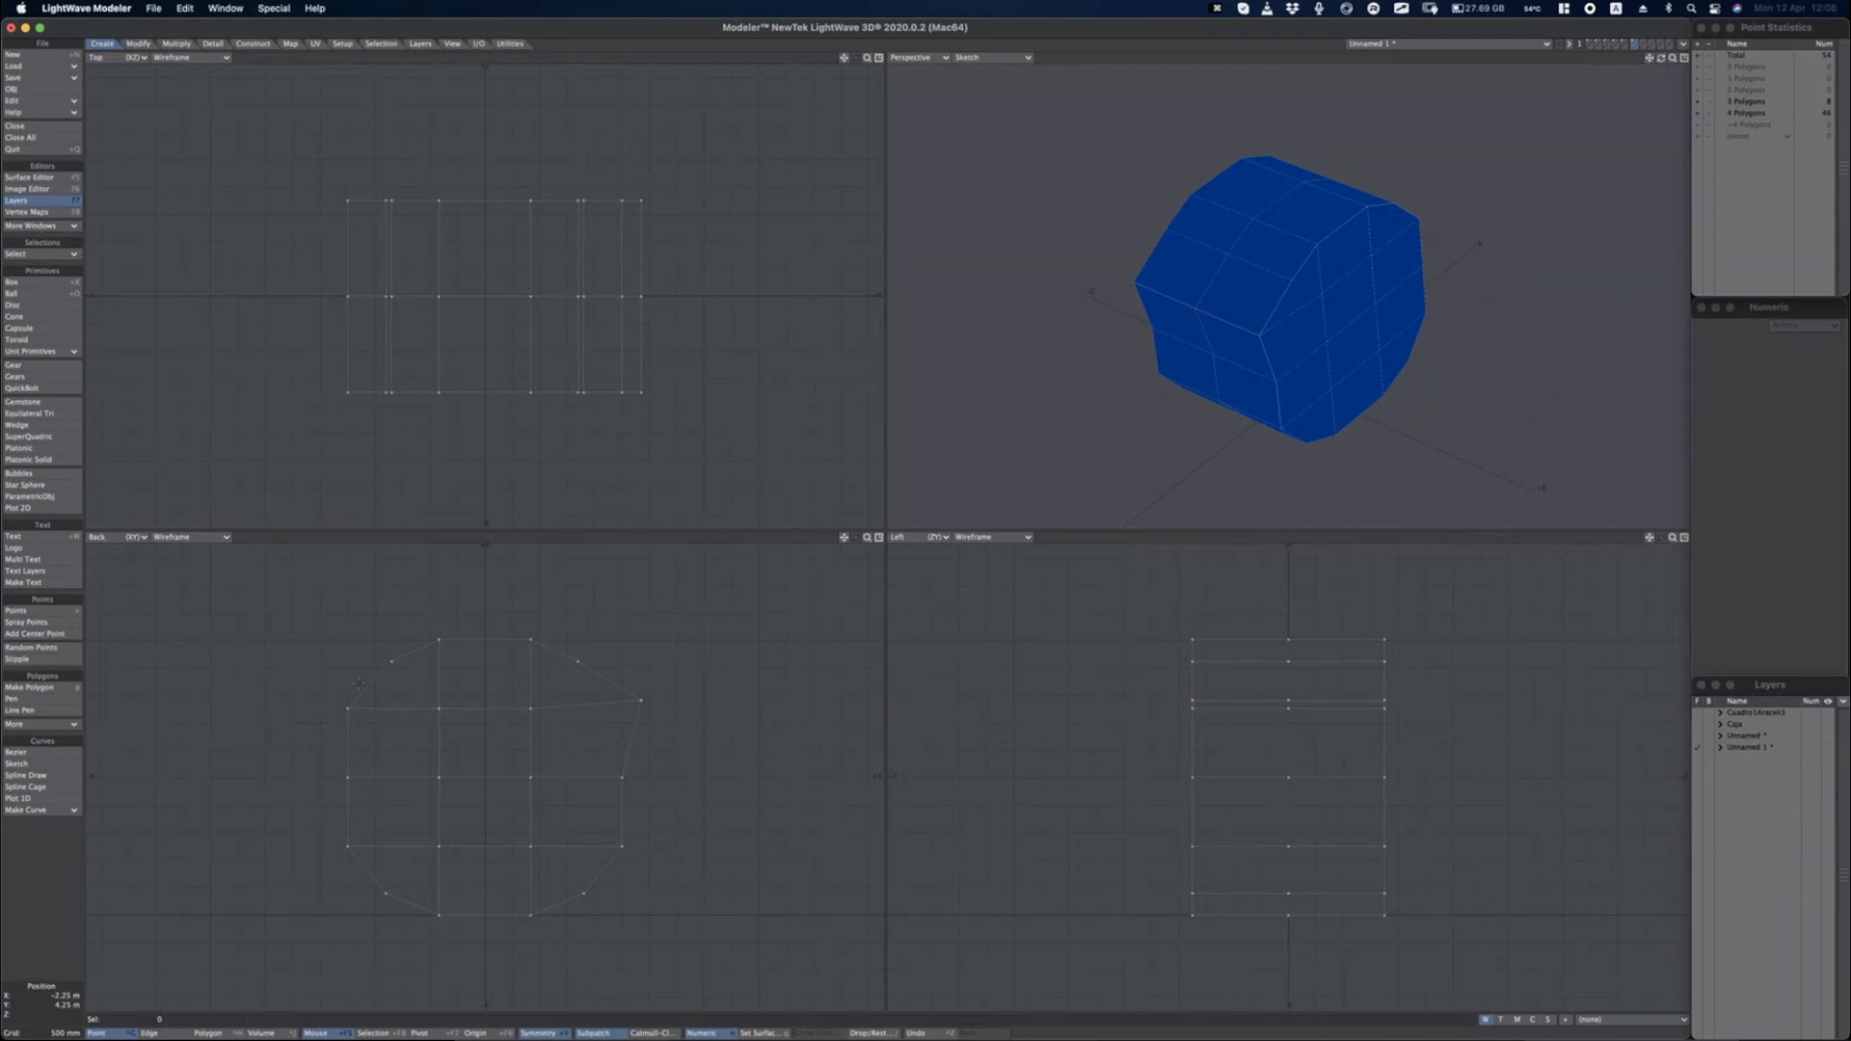
Try moving the displaced upper points on the positive X side -700 mm in X and -400 mm in Y with Symmetry on.
right_drag(376, 709, 335, 695)
key(/)
right_drag(665, 706, 657, 699)
key(t)
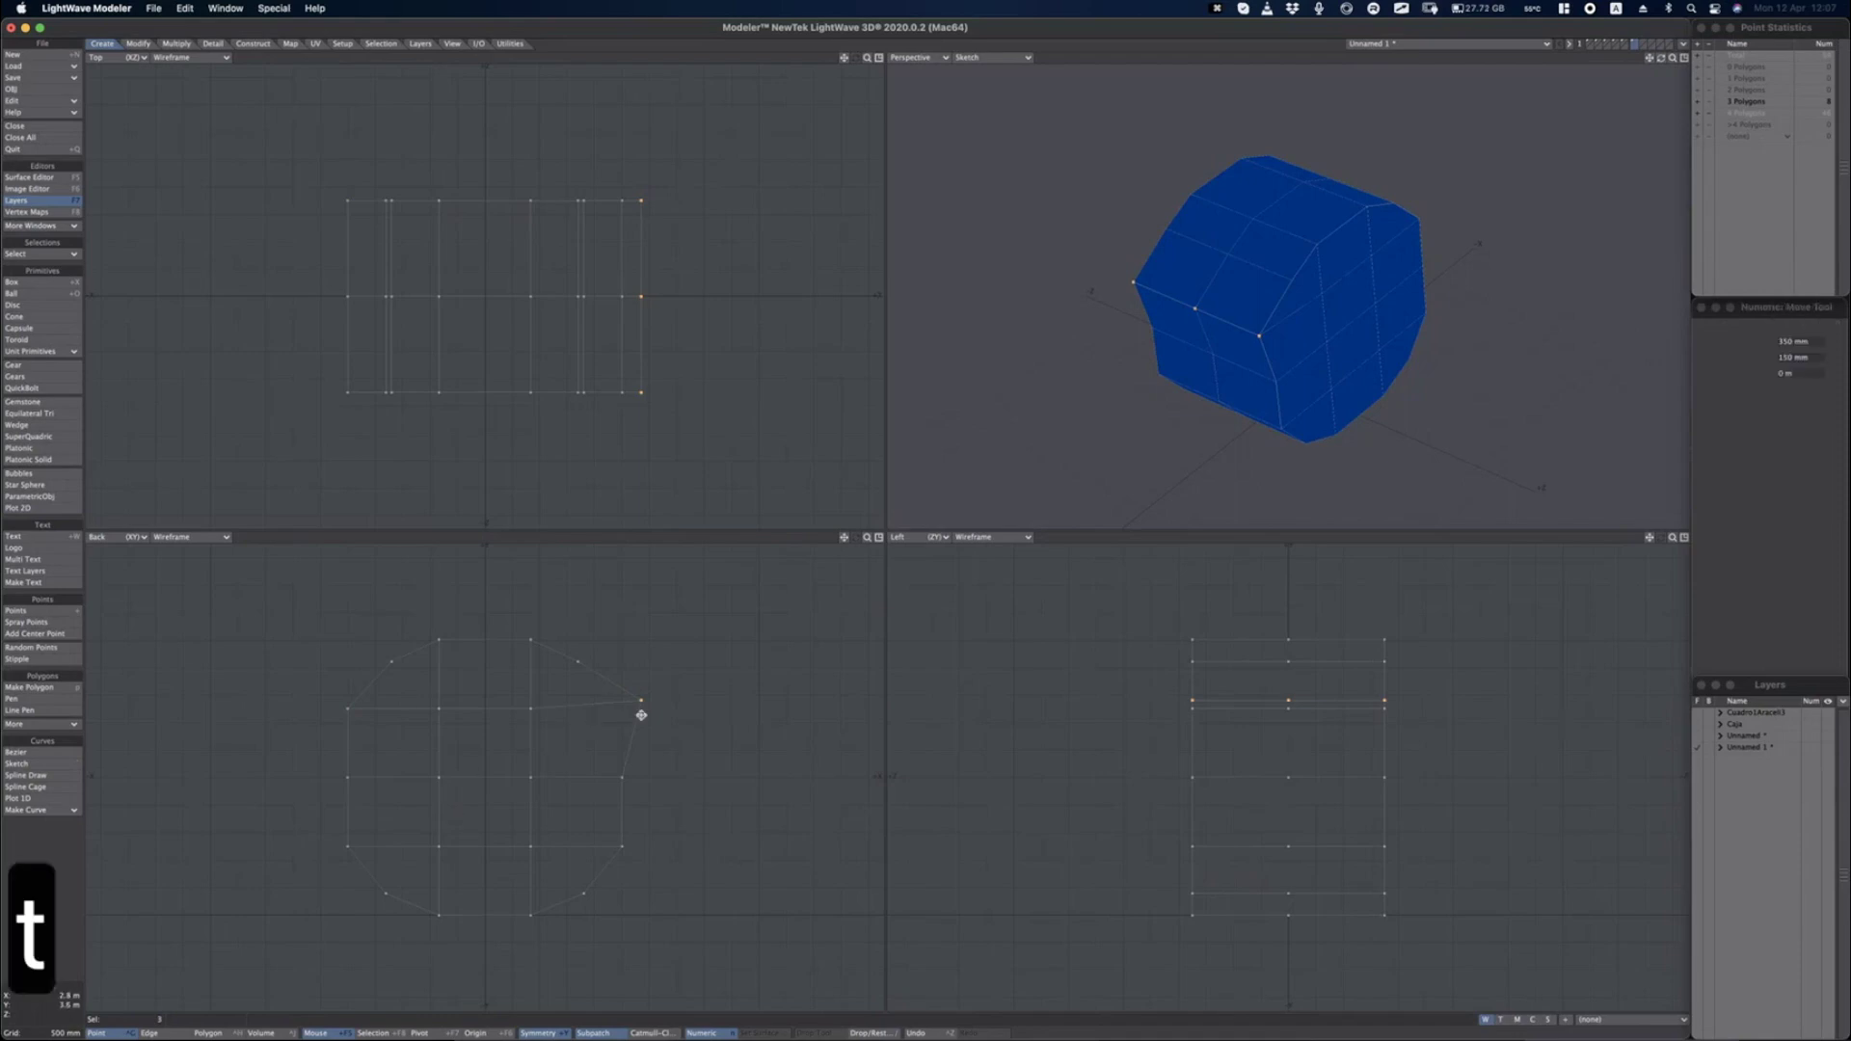
drag(646, 707, 605, 729)
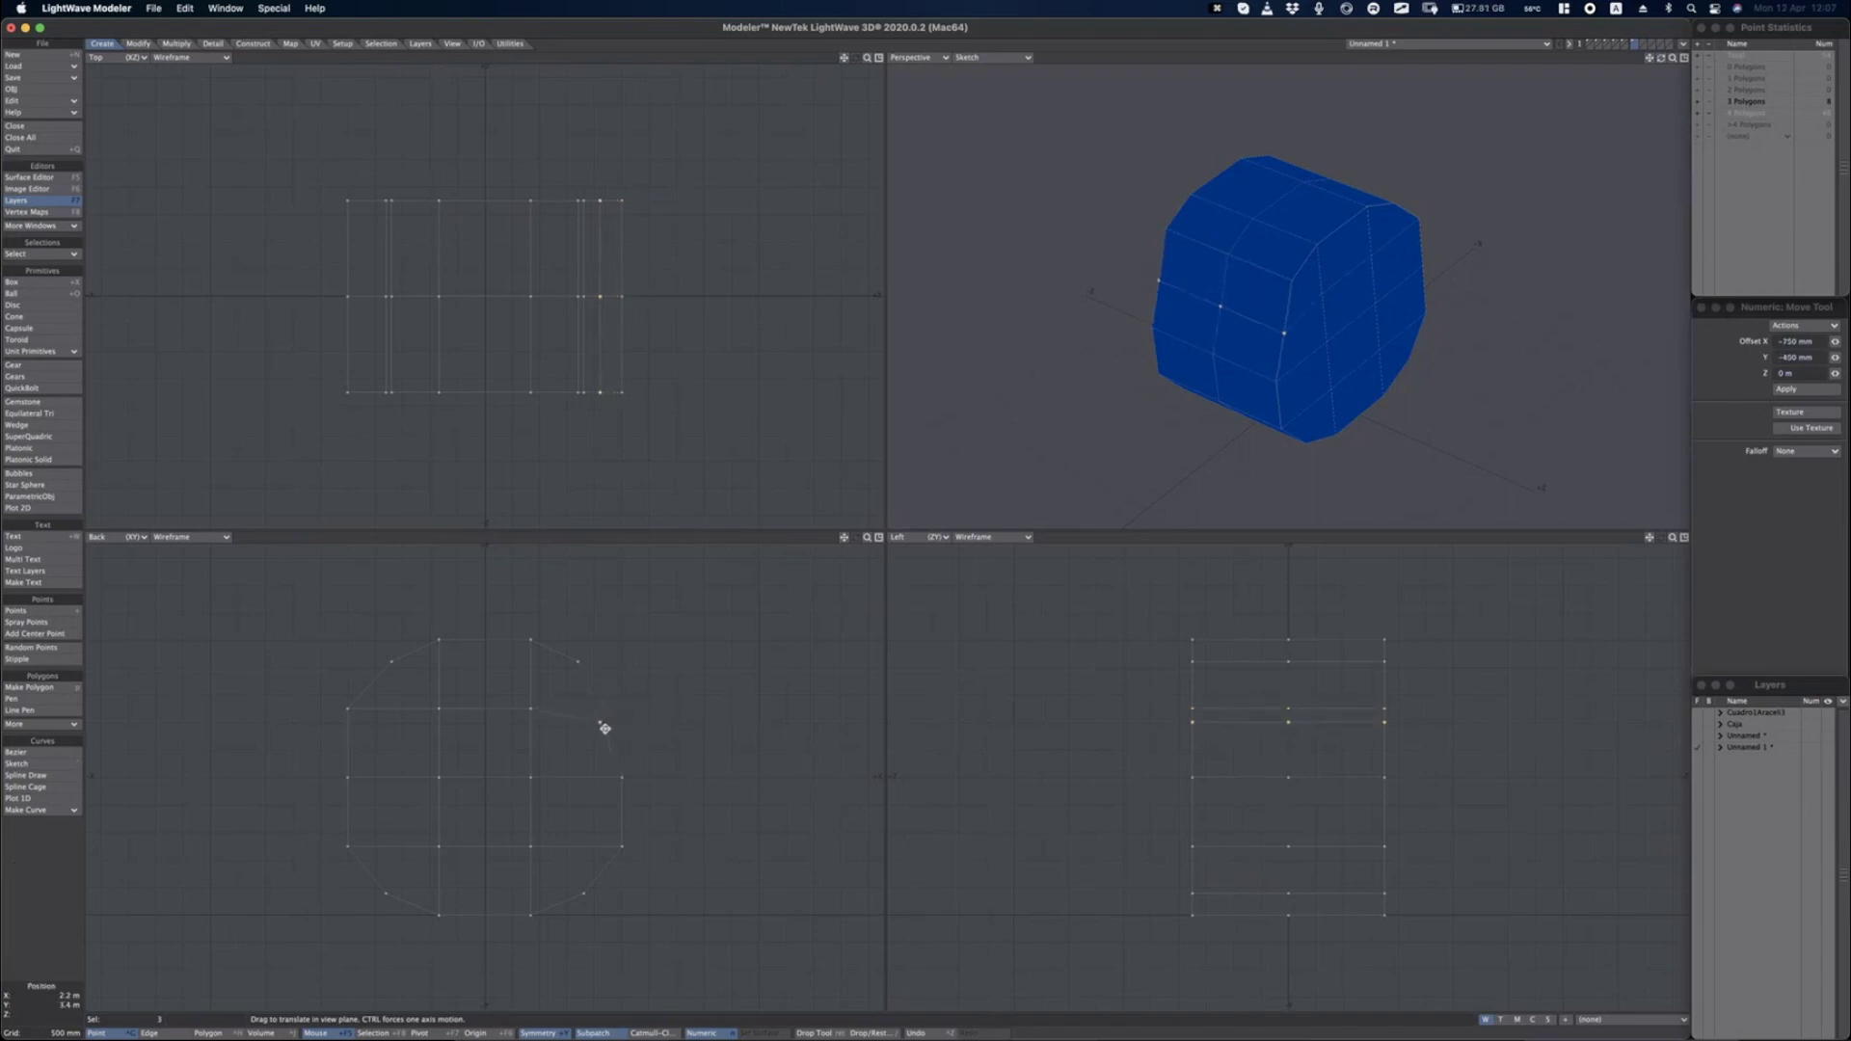
Undo the last two moves of the upper points on the positive X side and deselect them.
key(super+z)
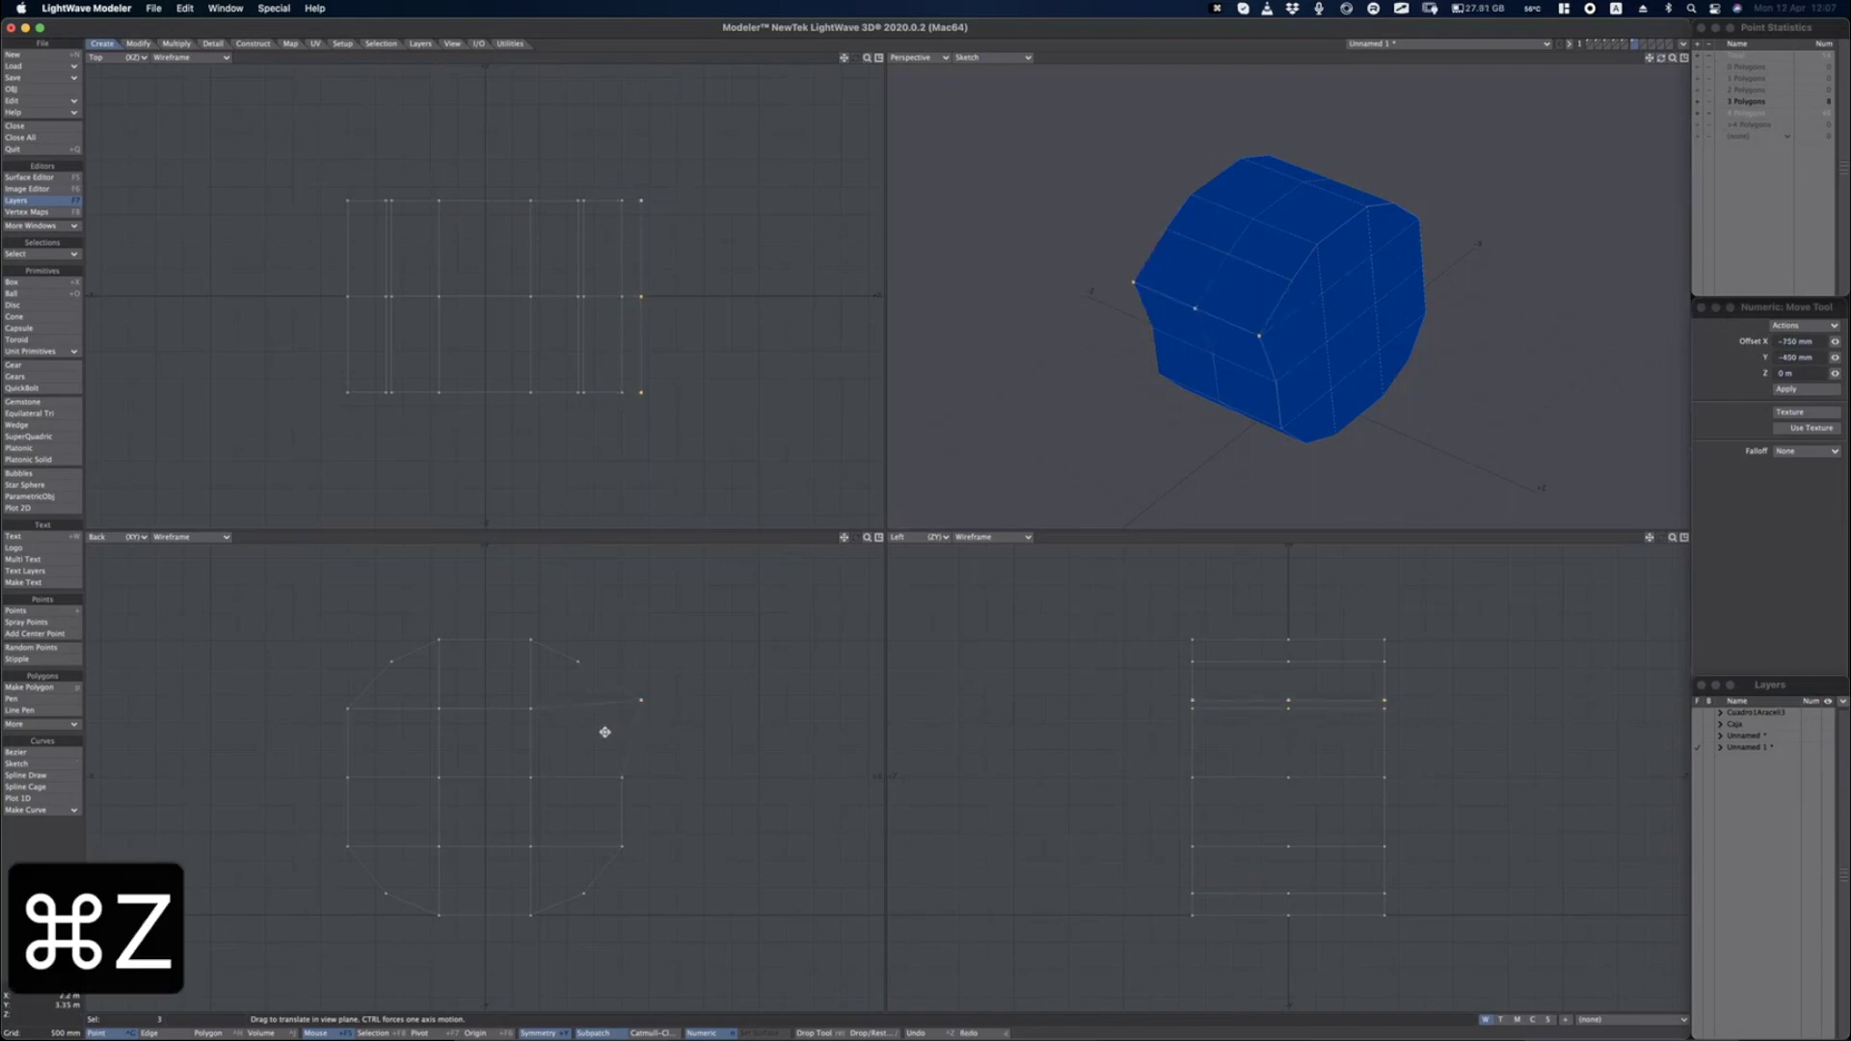
key(super+z)
key(space)
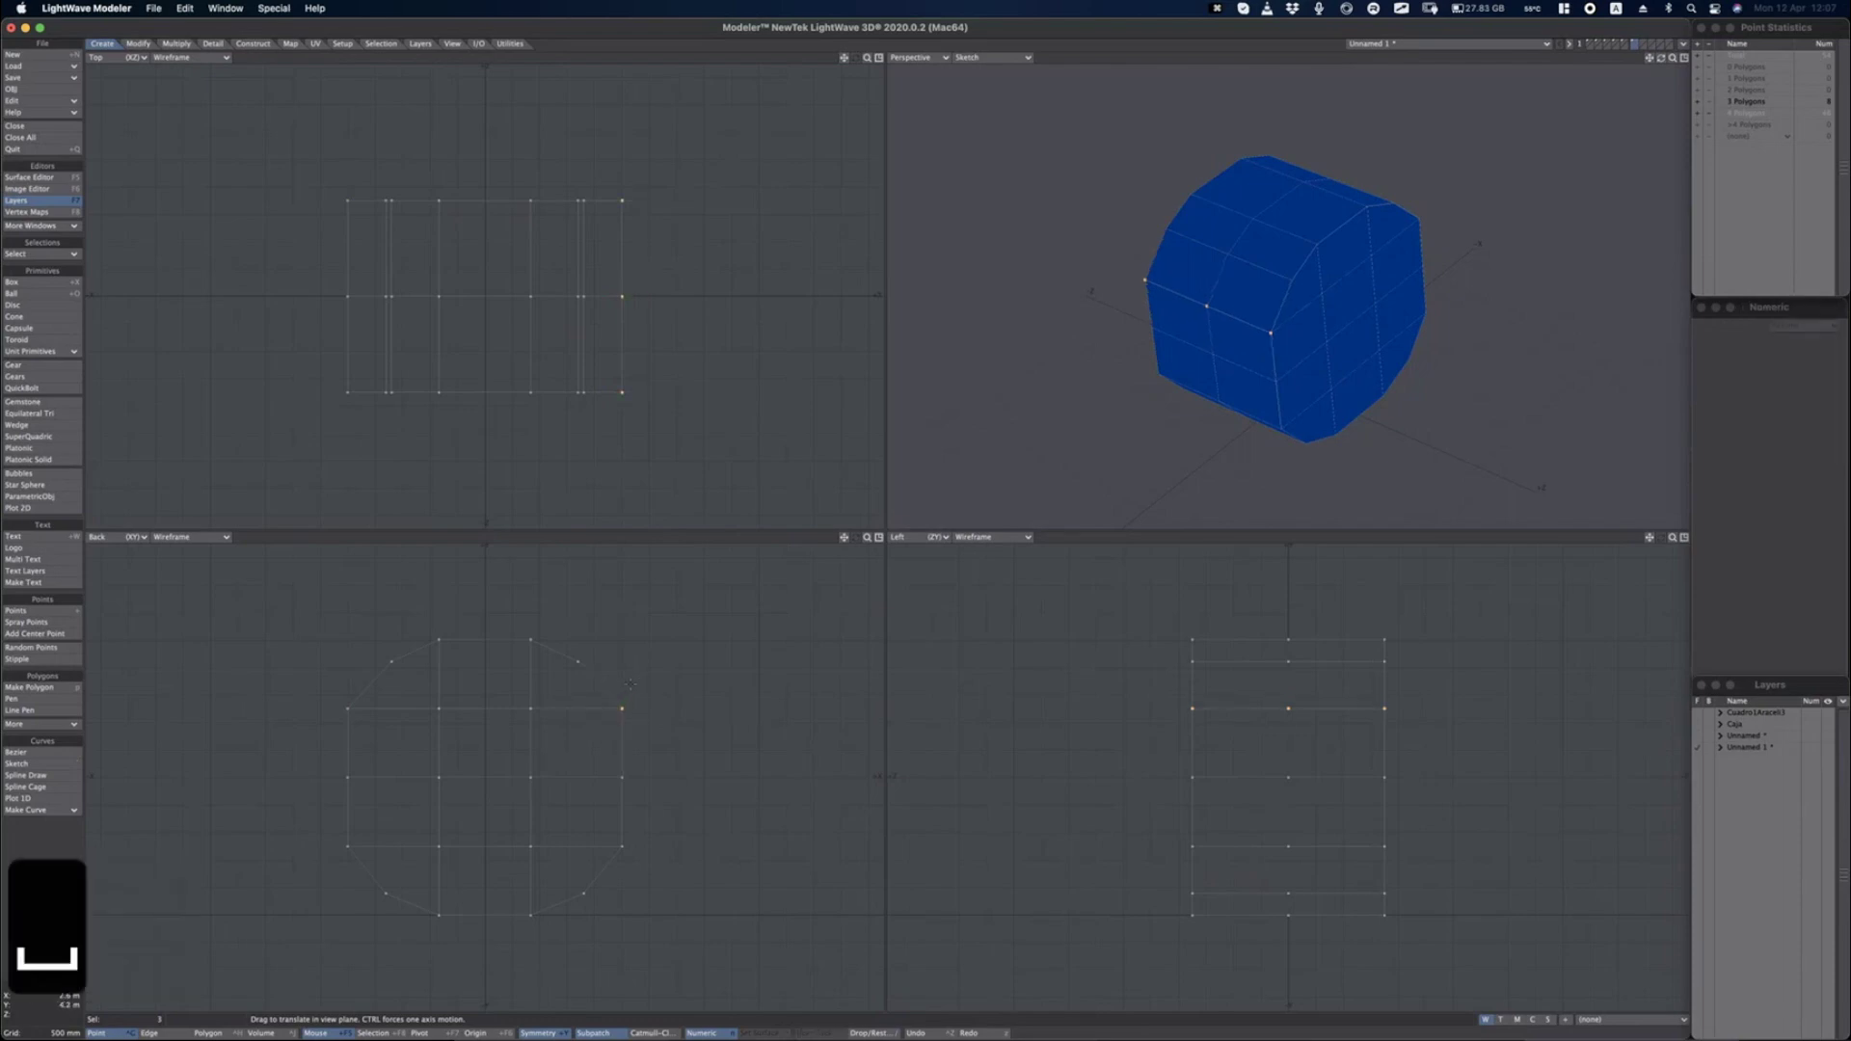
click(618, 690)
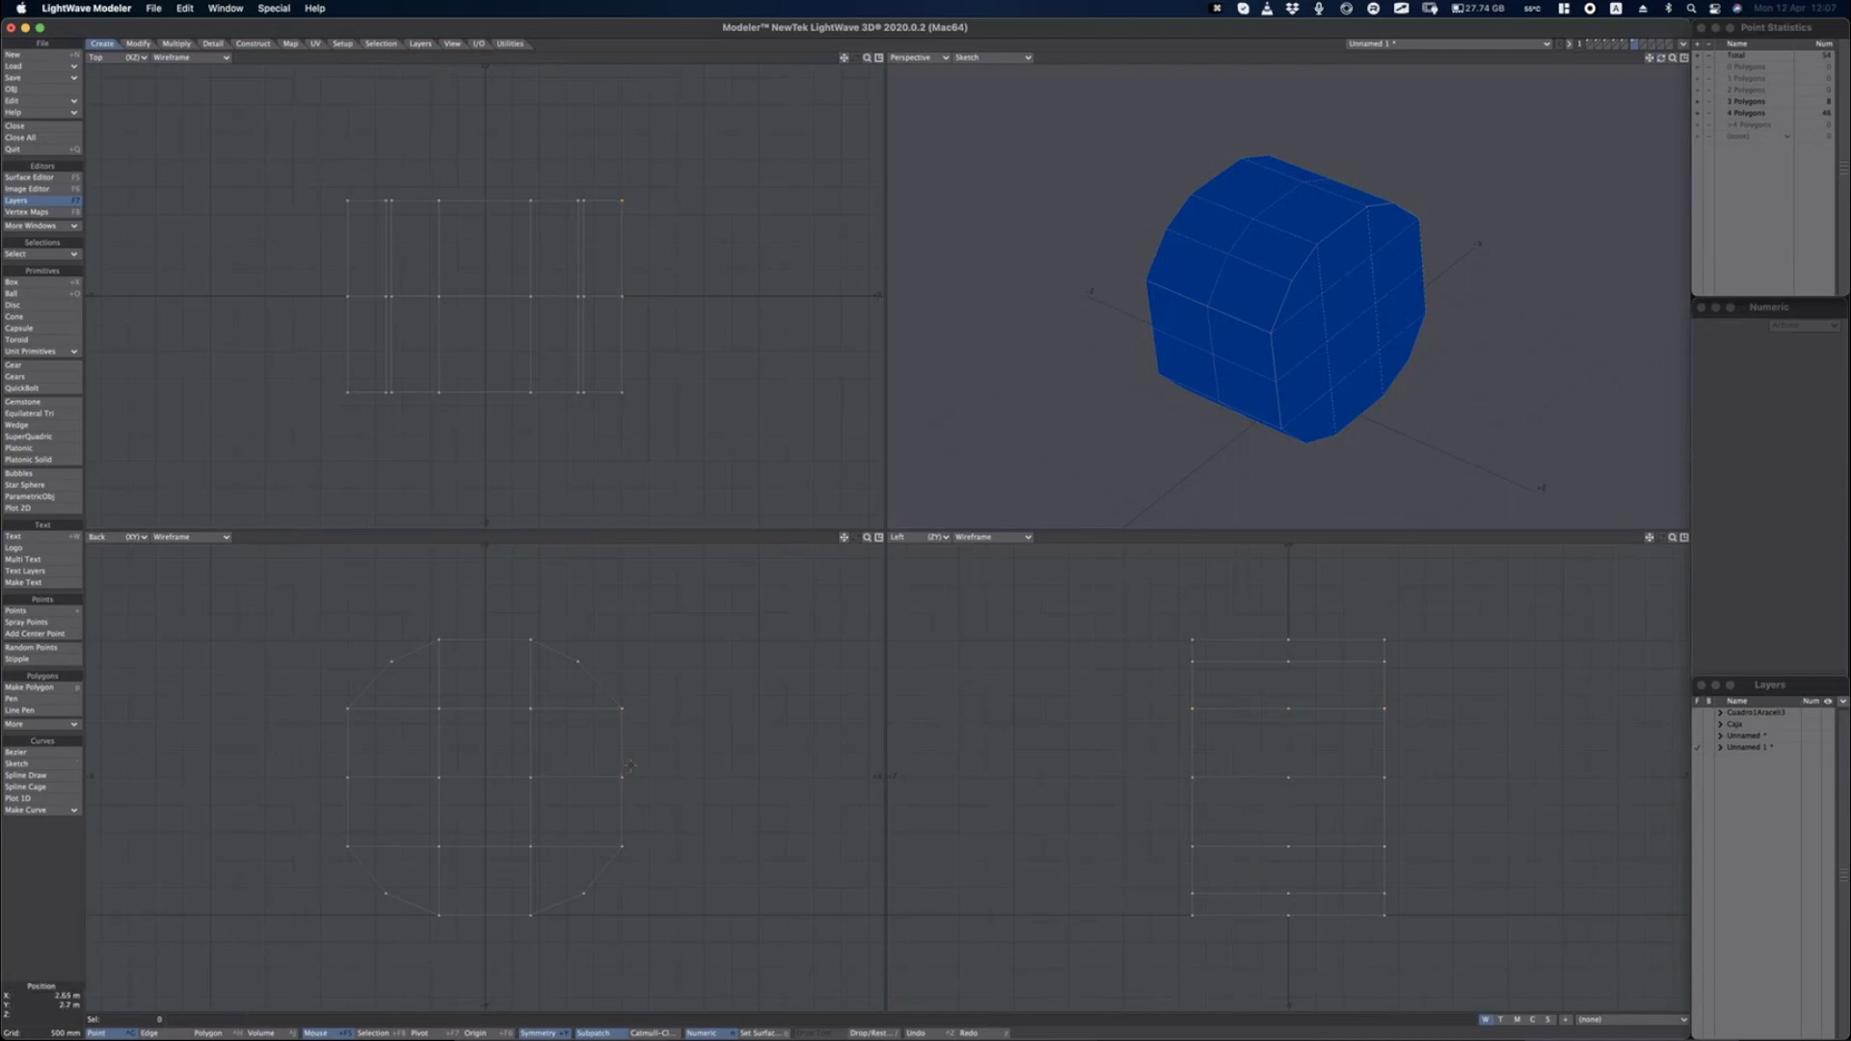
Select the outer points at mid-height, move them 250 mm outward in X with Symmetry on, and deselect them.
right_drag(615, 754, 615, 758)
key(t)
drag(645, 777, 660, 781)
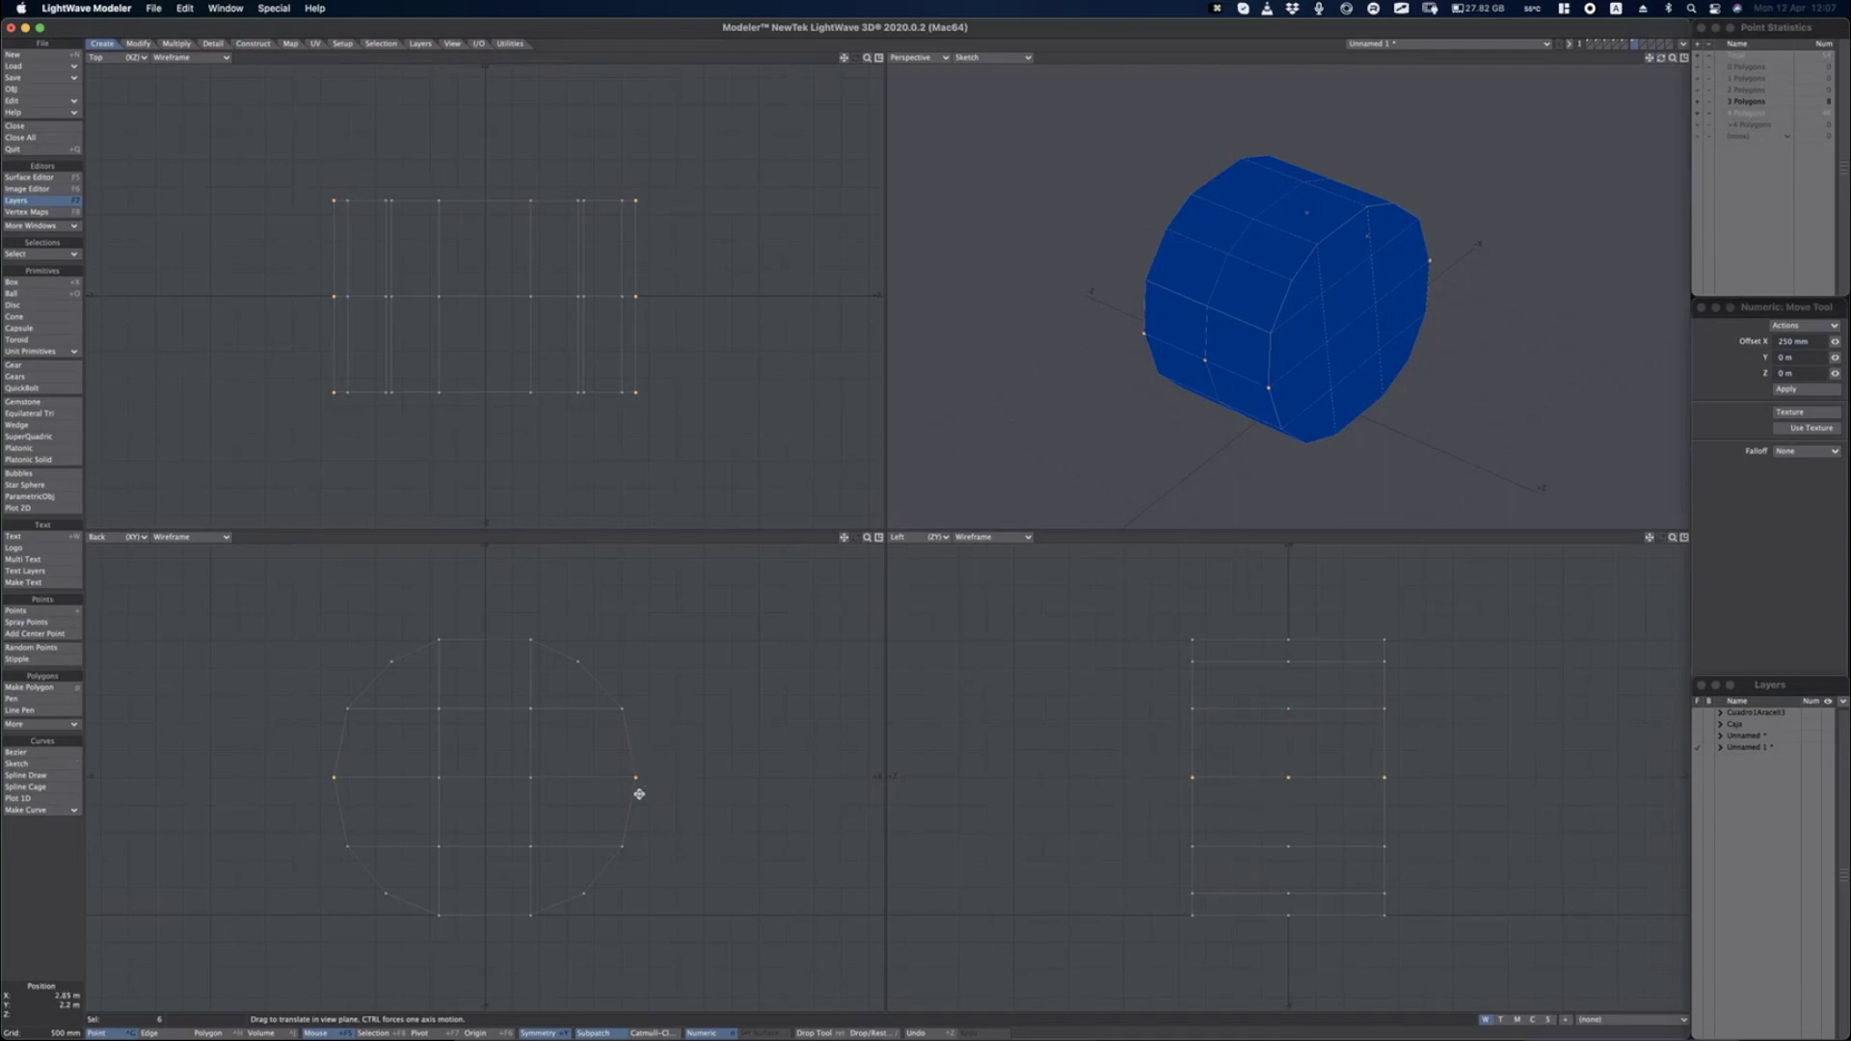
key(space)
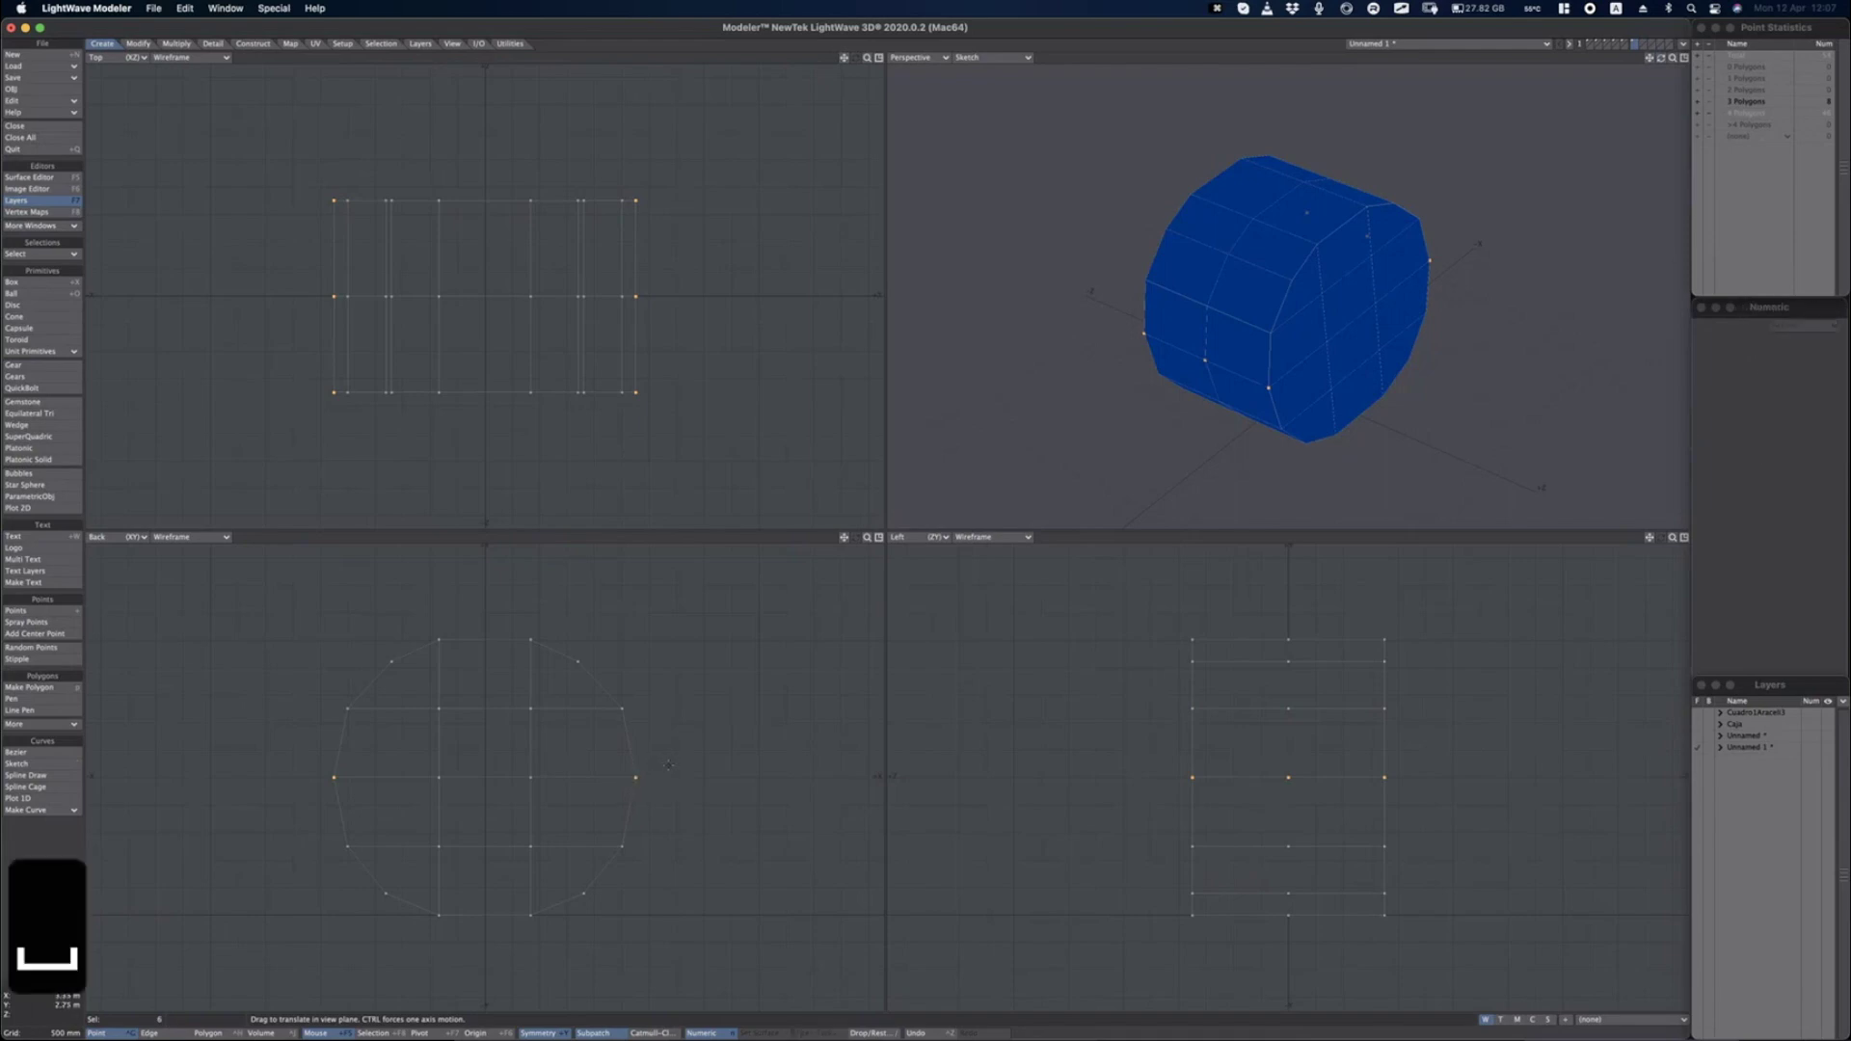
click(661, 758)
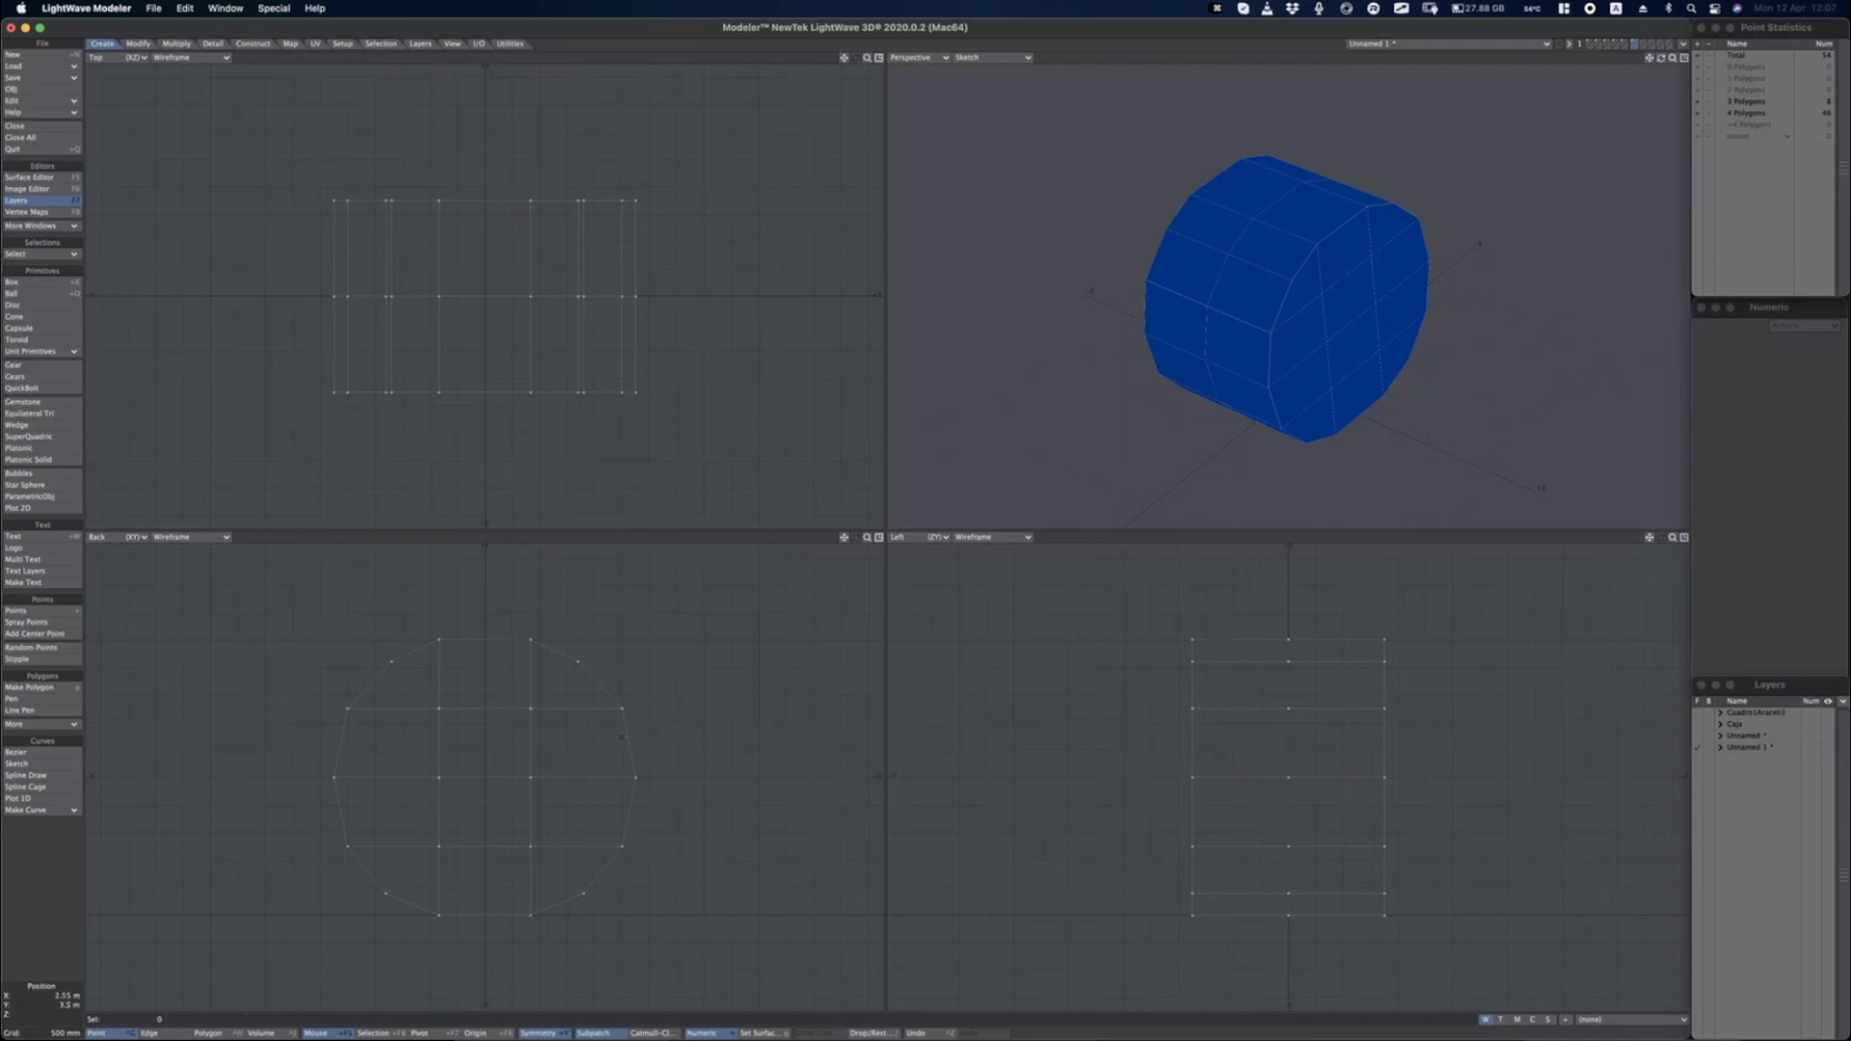
Preview the shape as a subpatch in a Flat Shade perspective view and return it to plain polygons.
key(Tab)
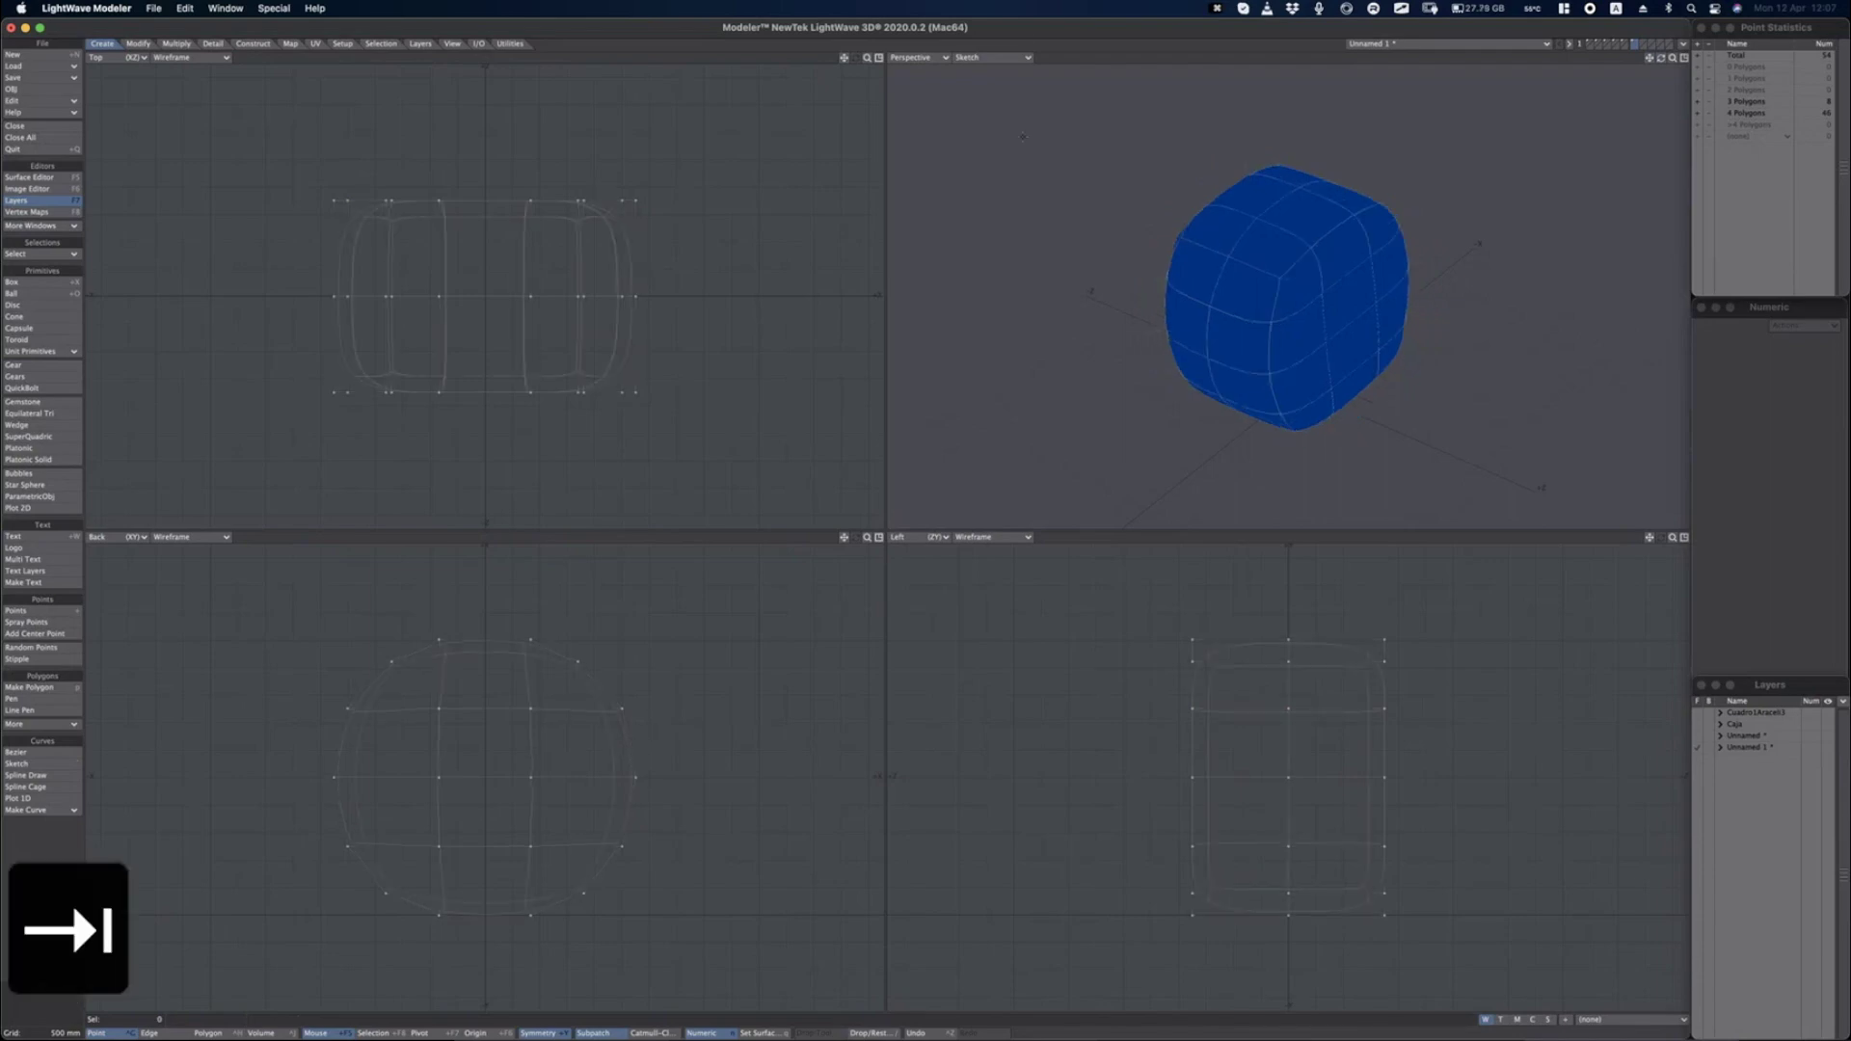
click(1007, 58)
click(1005, 80)
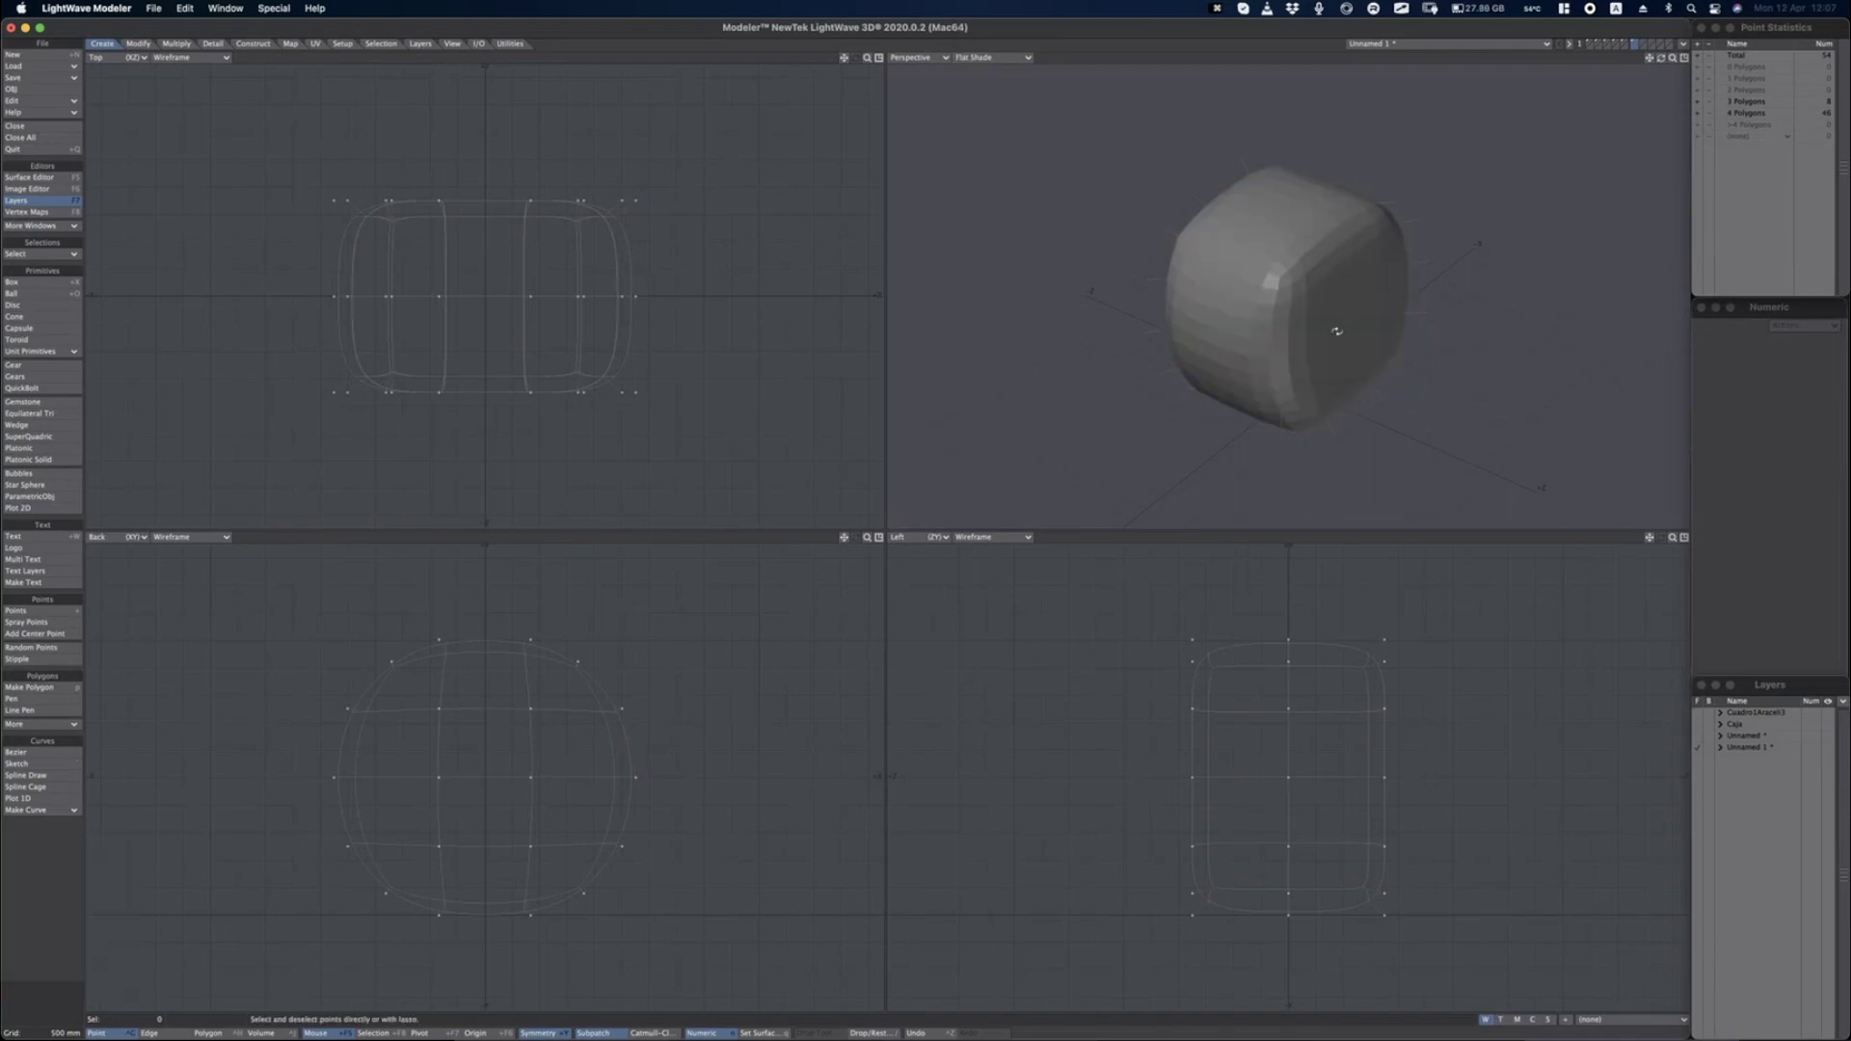
alt+drag(1336, 331, 1173, 203)
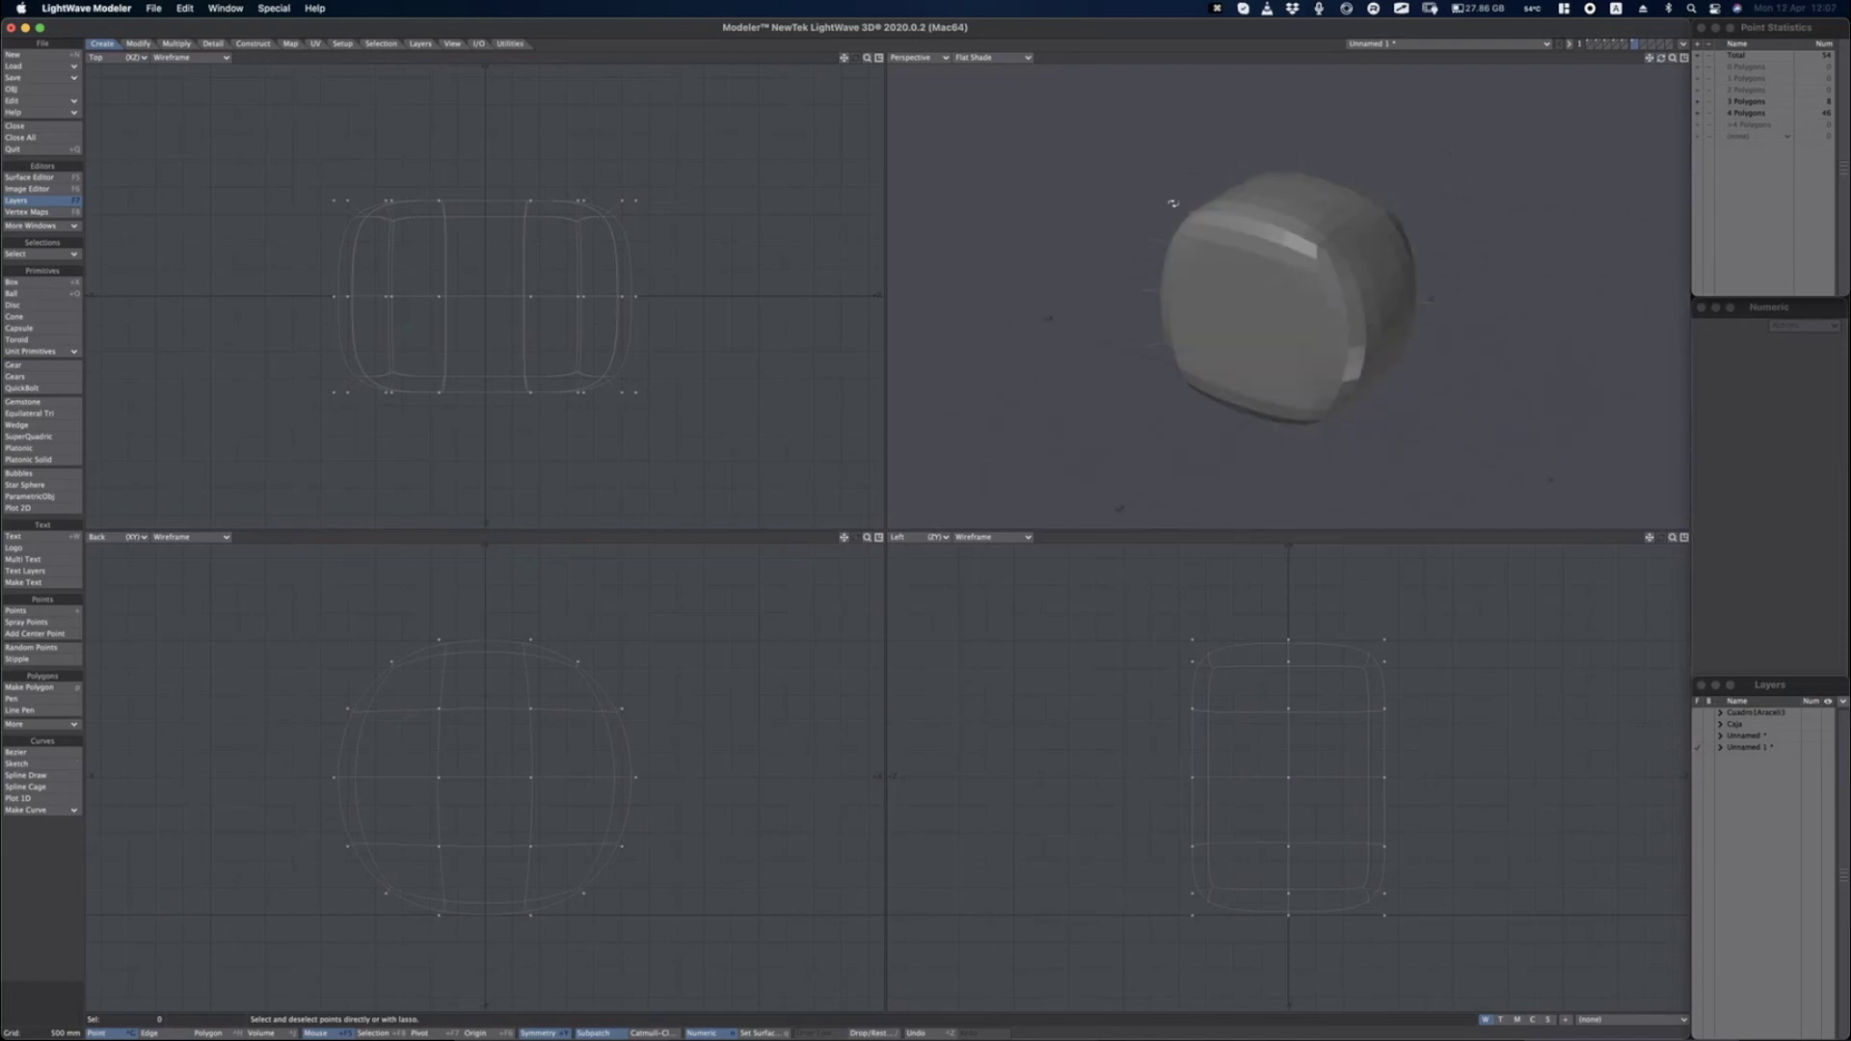
scroll(1210, 246, up, 5)
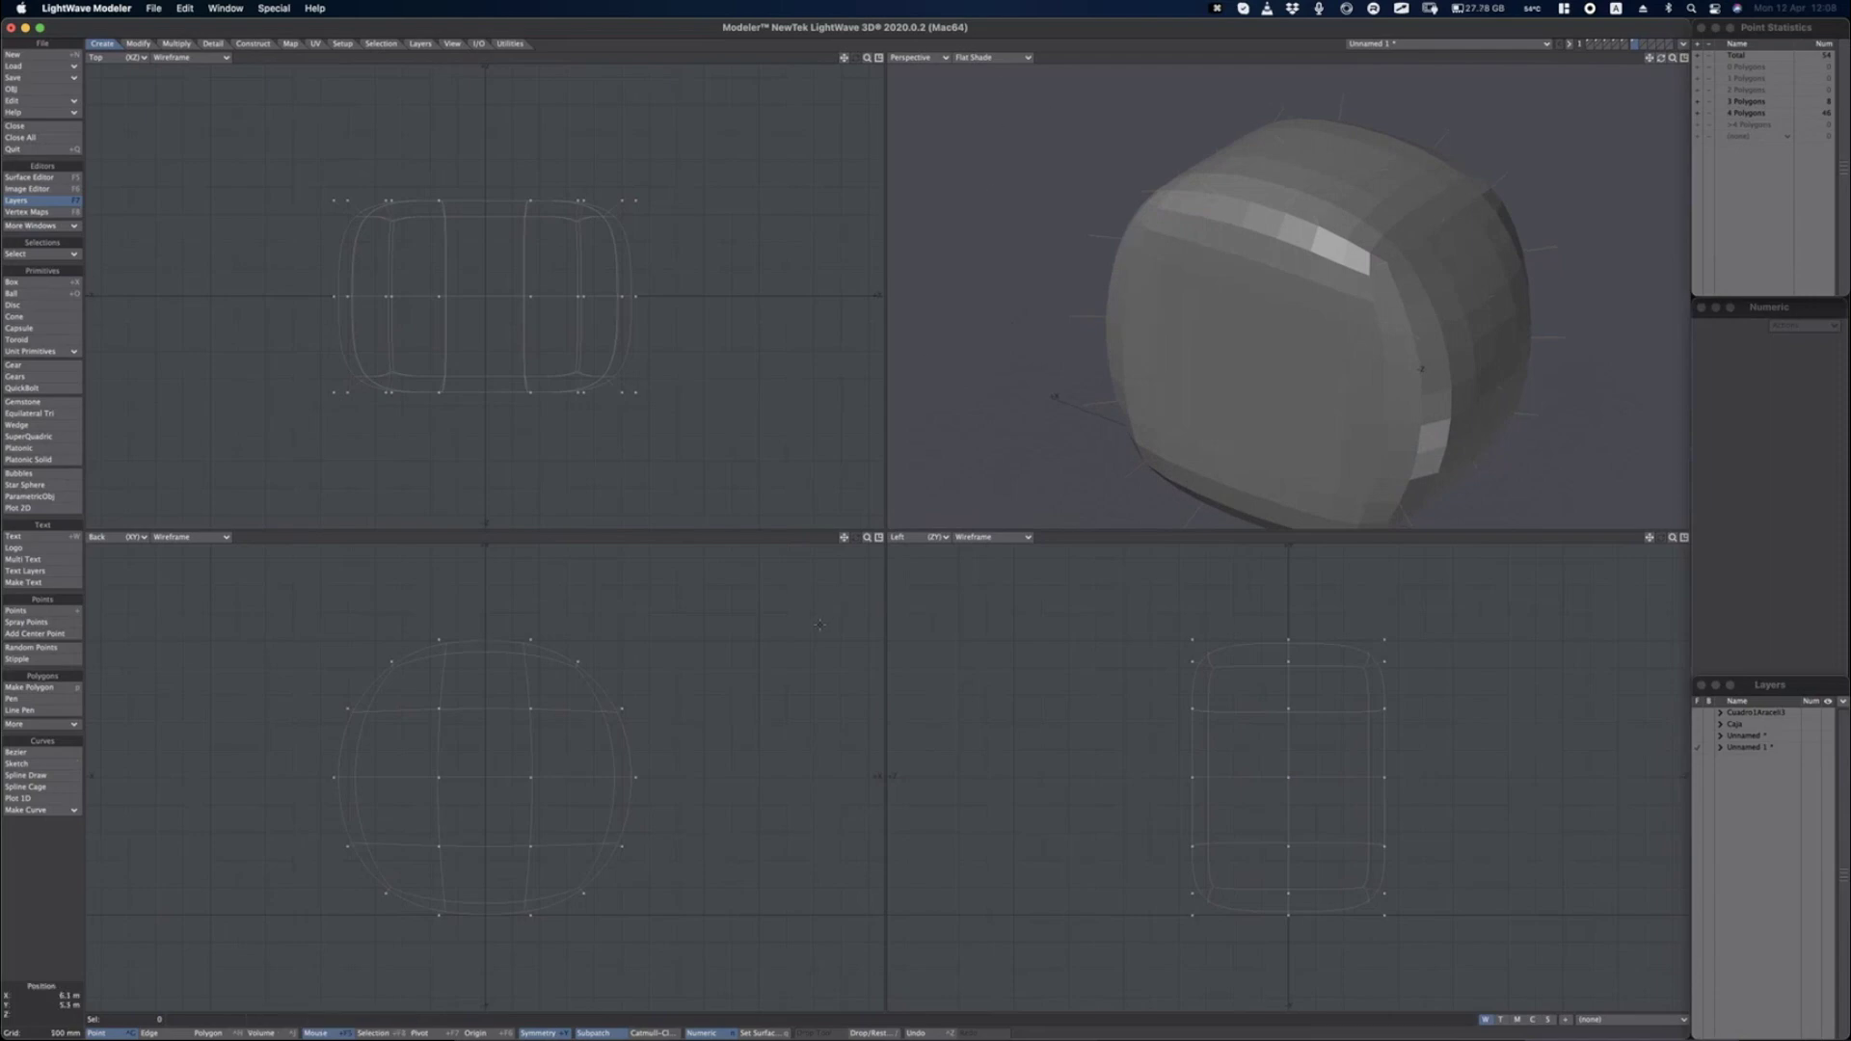
key(Tab)
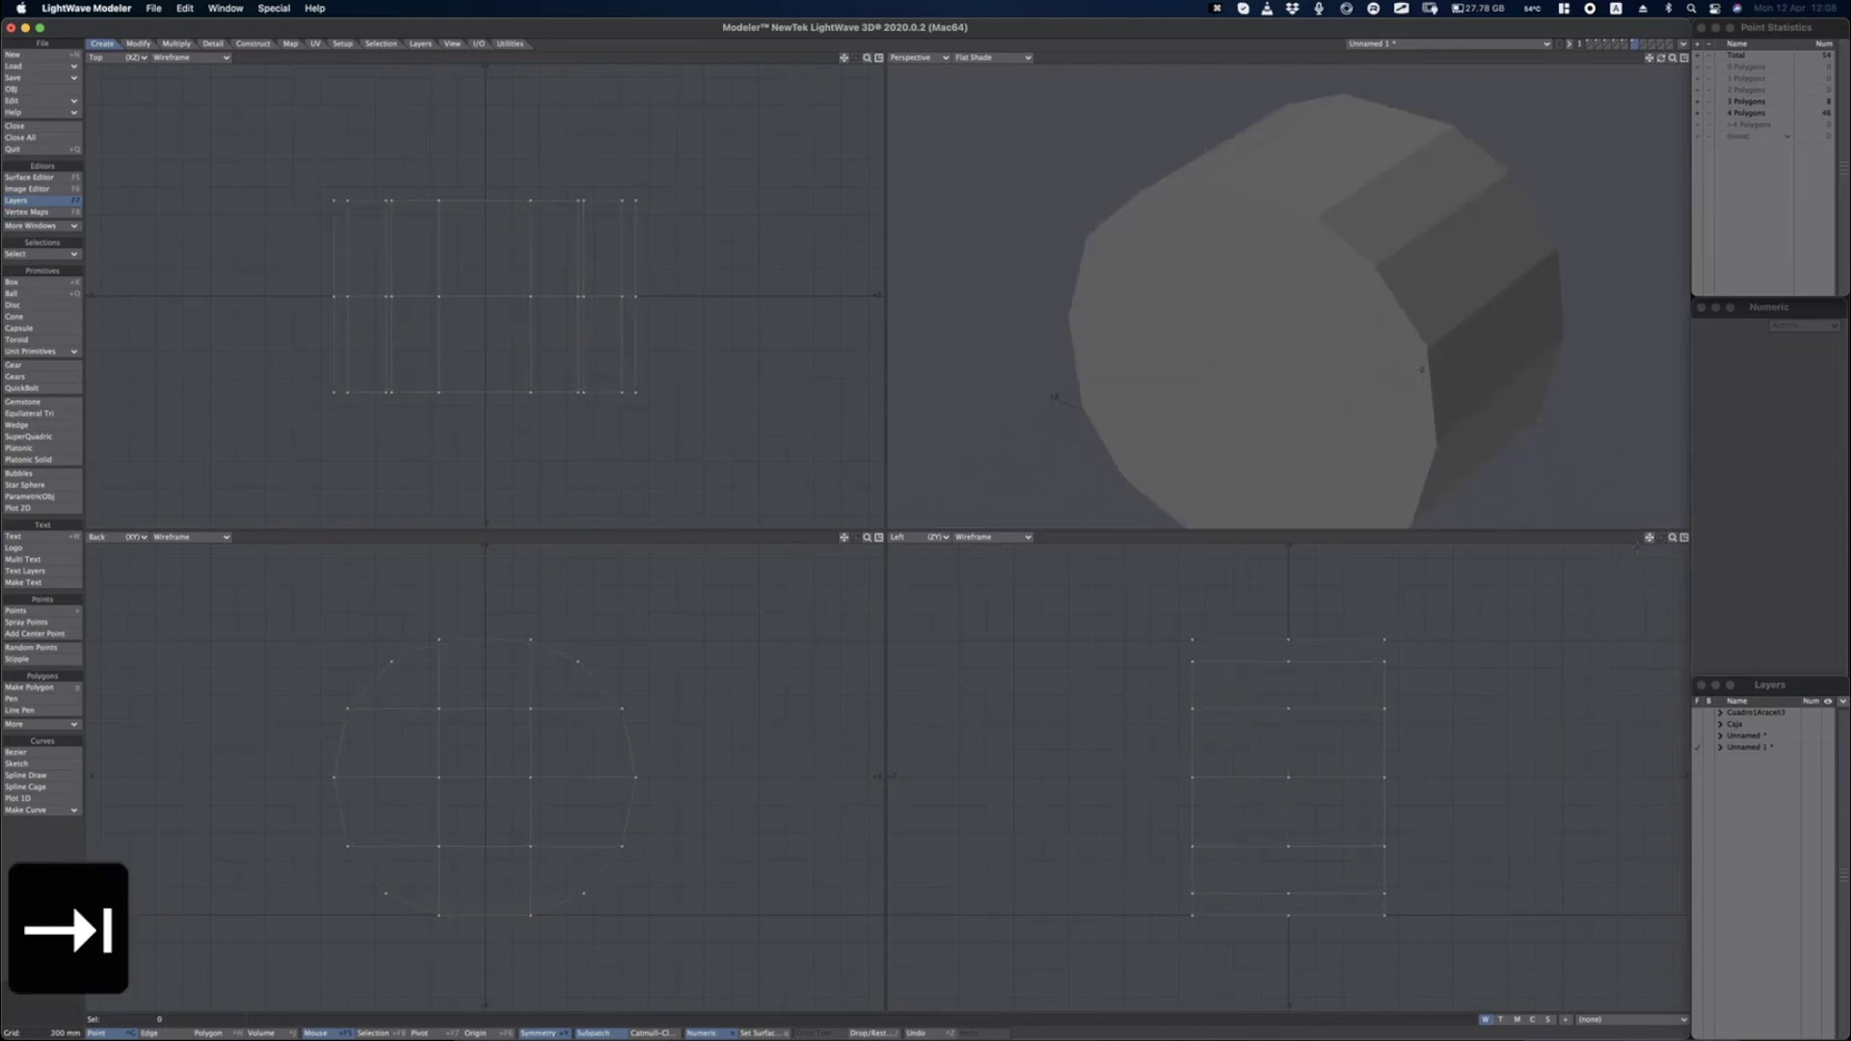
Select the mid-height row of points on the positive Z face, move it 550 mm in Z, and deselect it.
drag(1675, 541, 1604, 562)
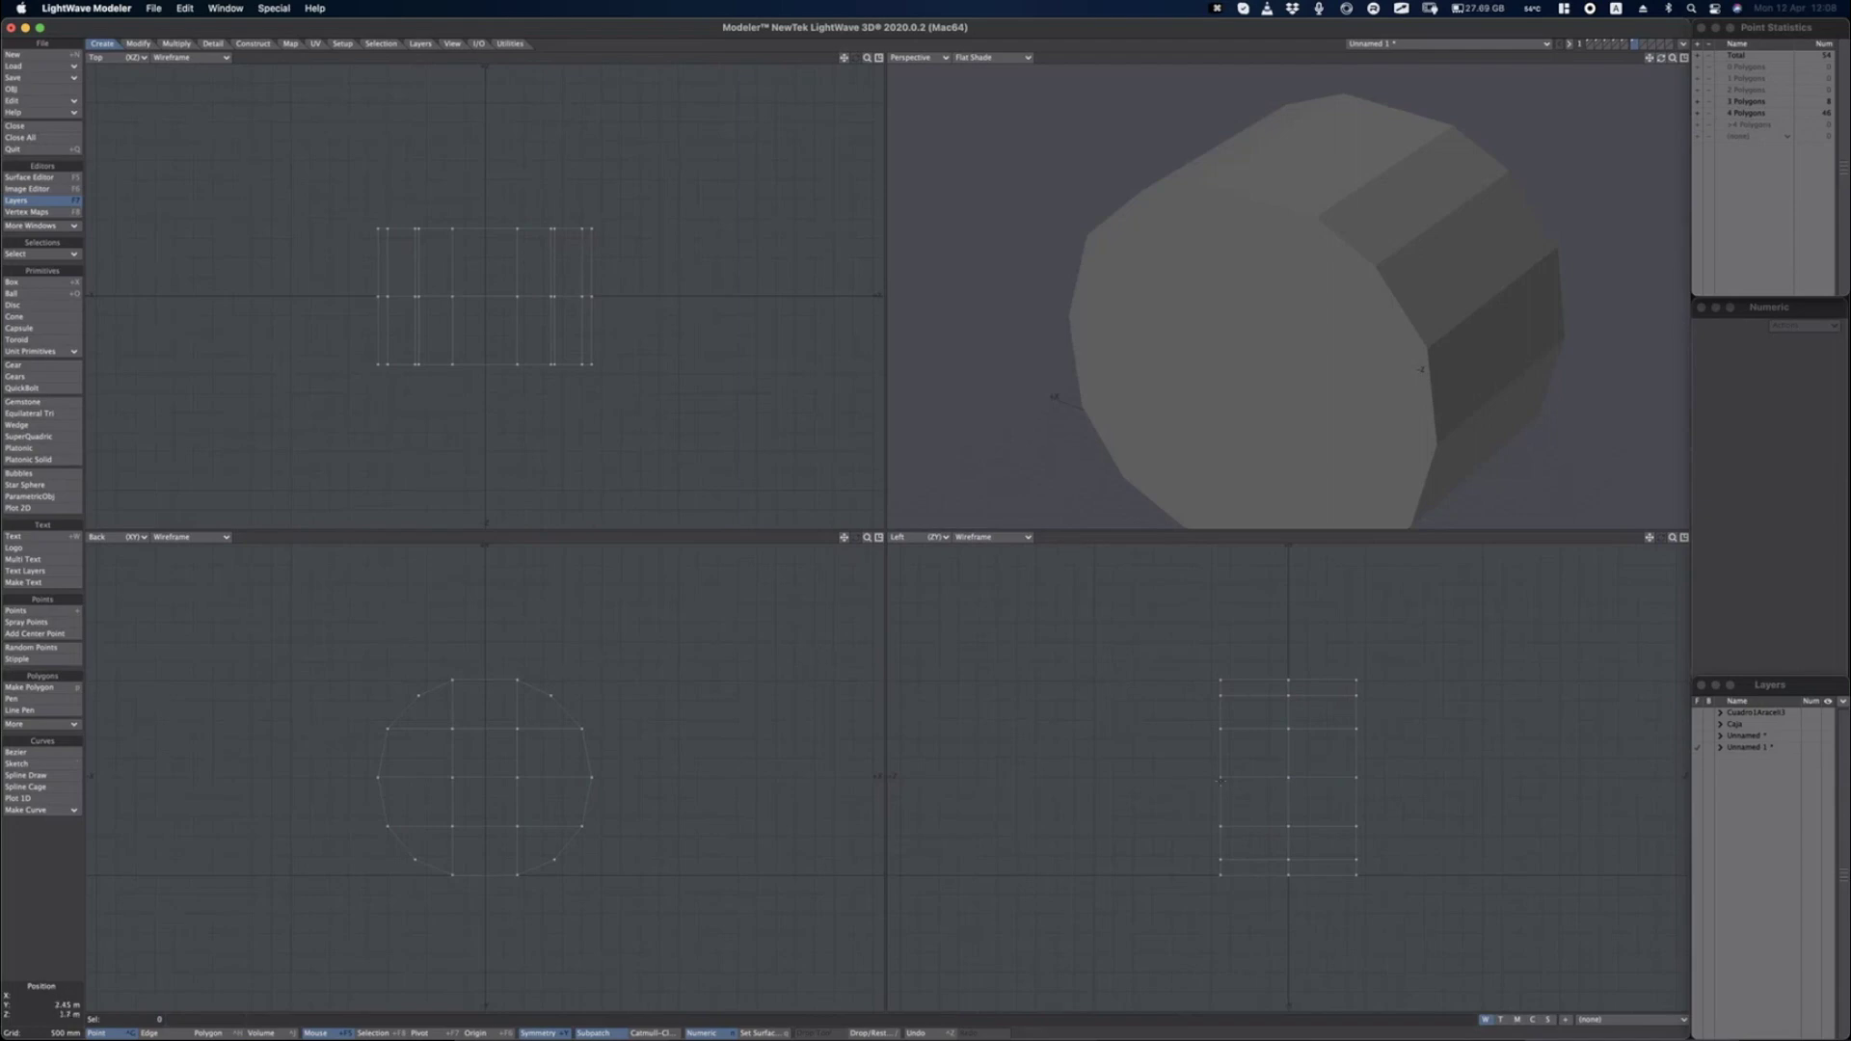
right_drag(1231, 769, 1209, 777)
key(t)
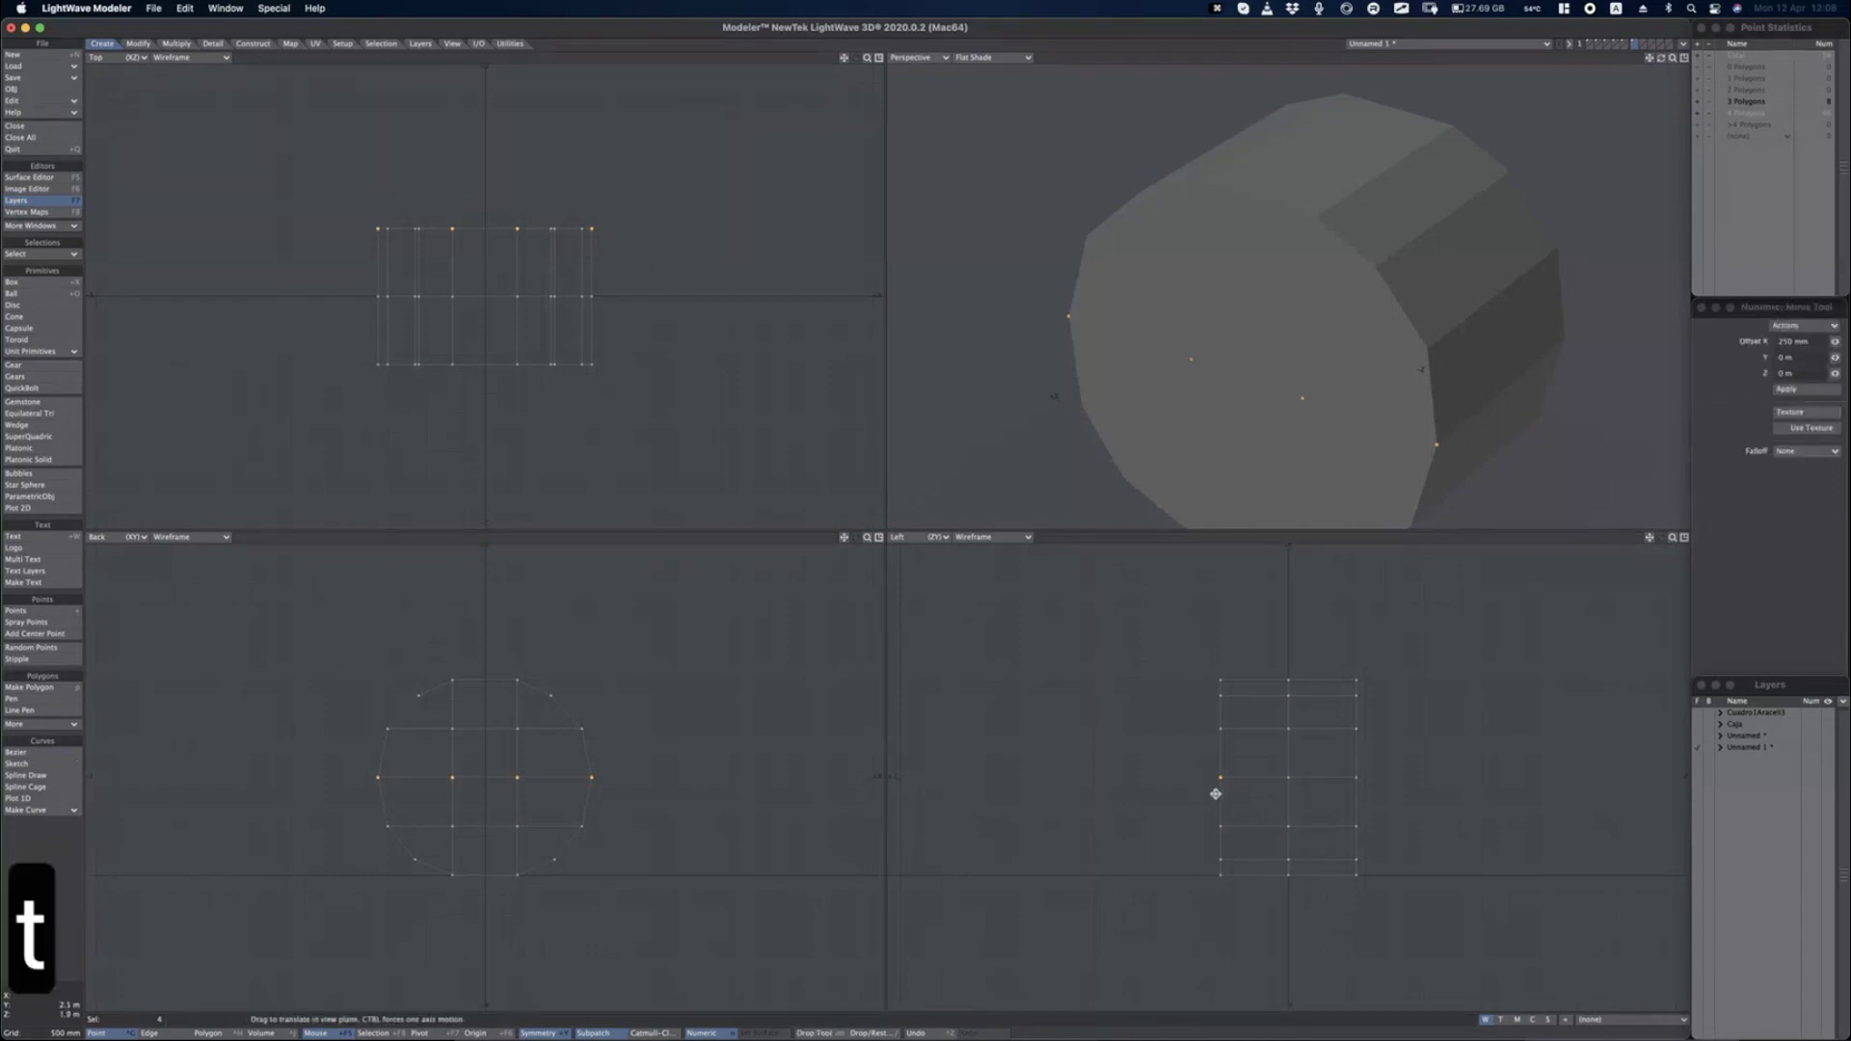
drag(1219, 785, 1200, 795)
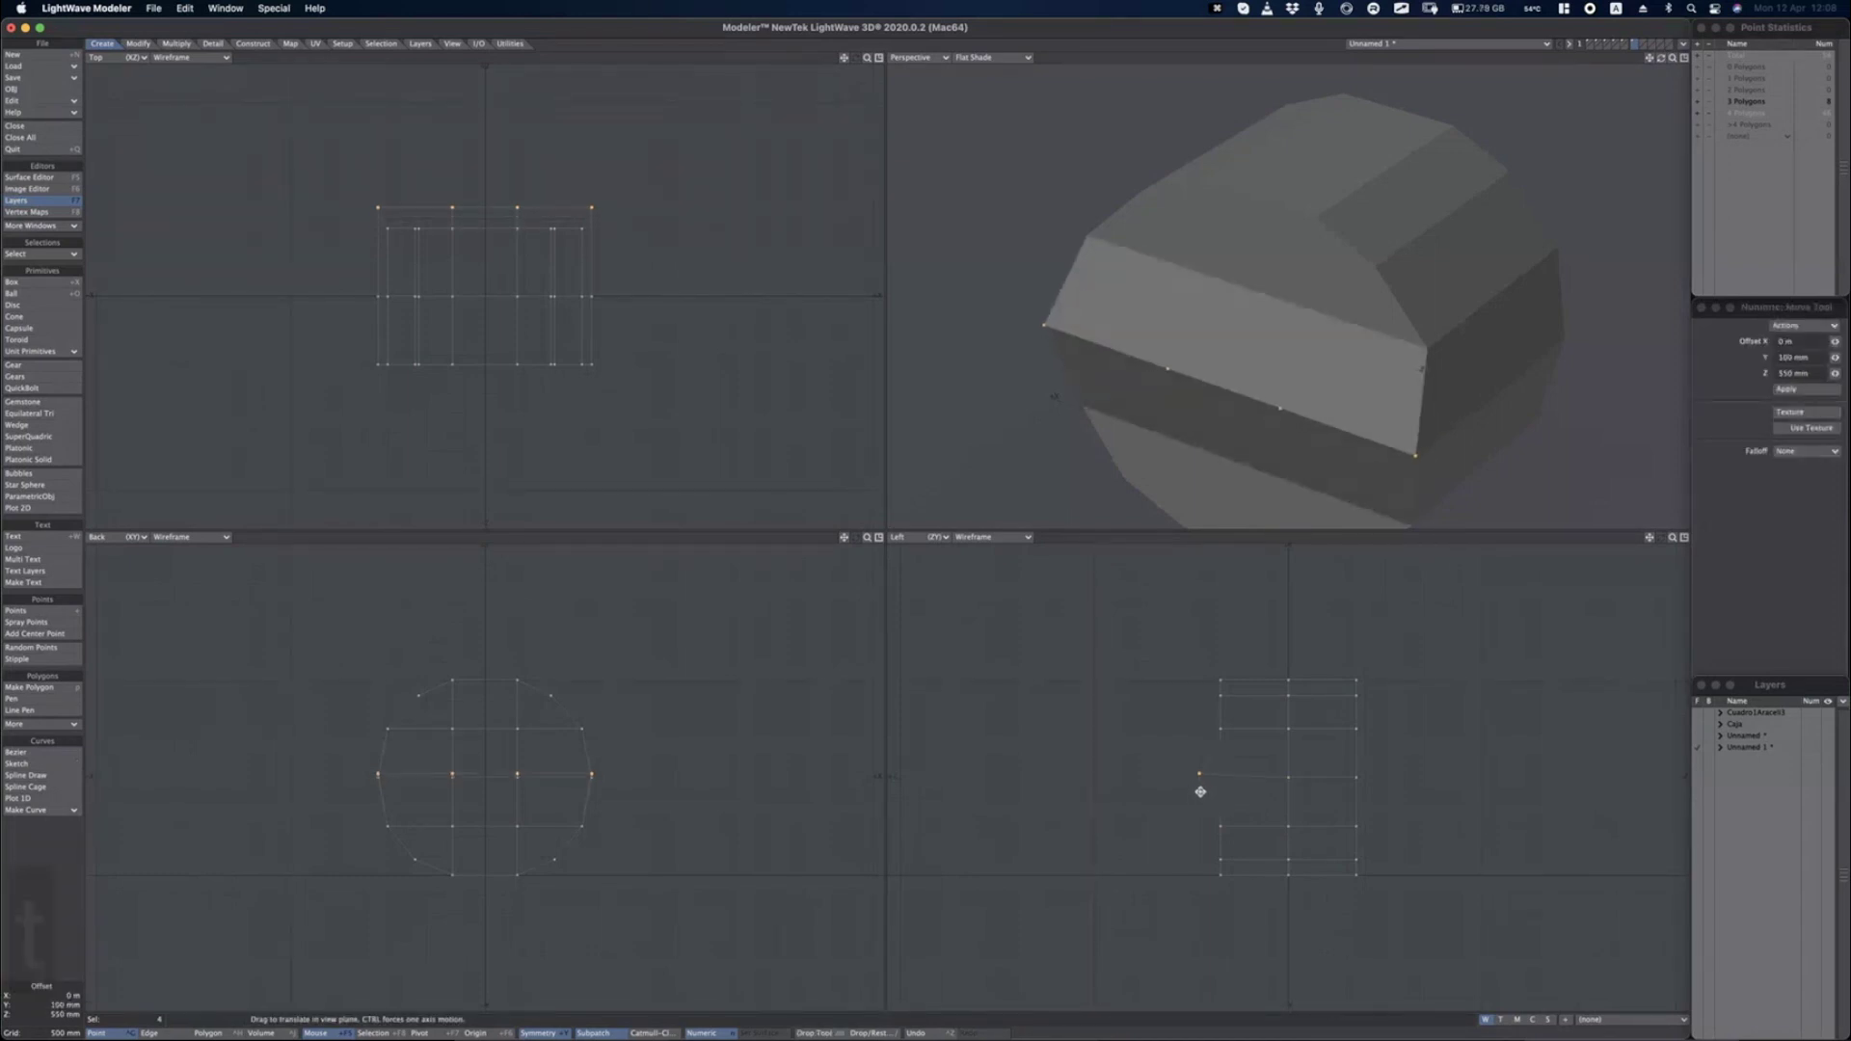
key(space)
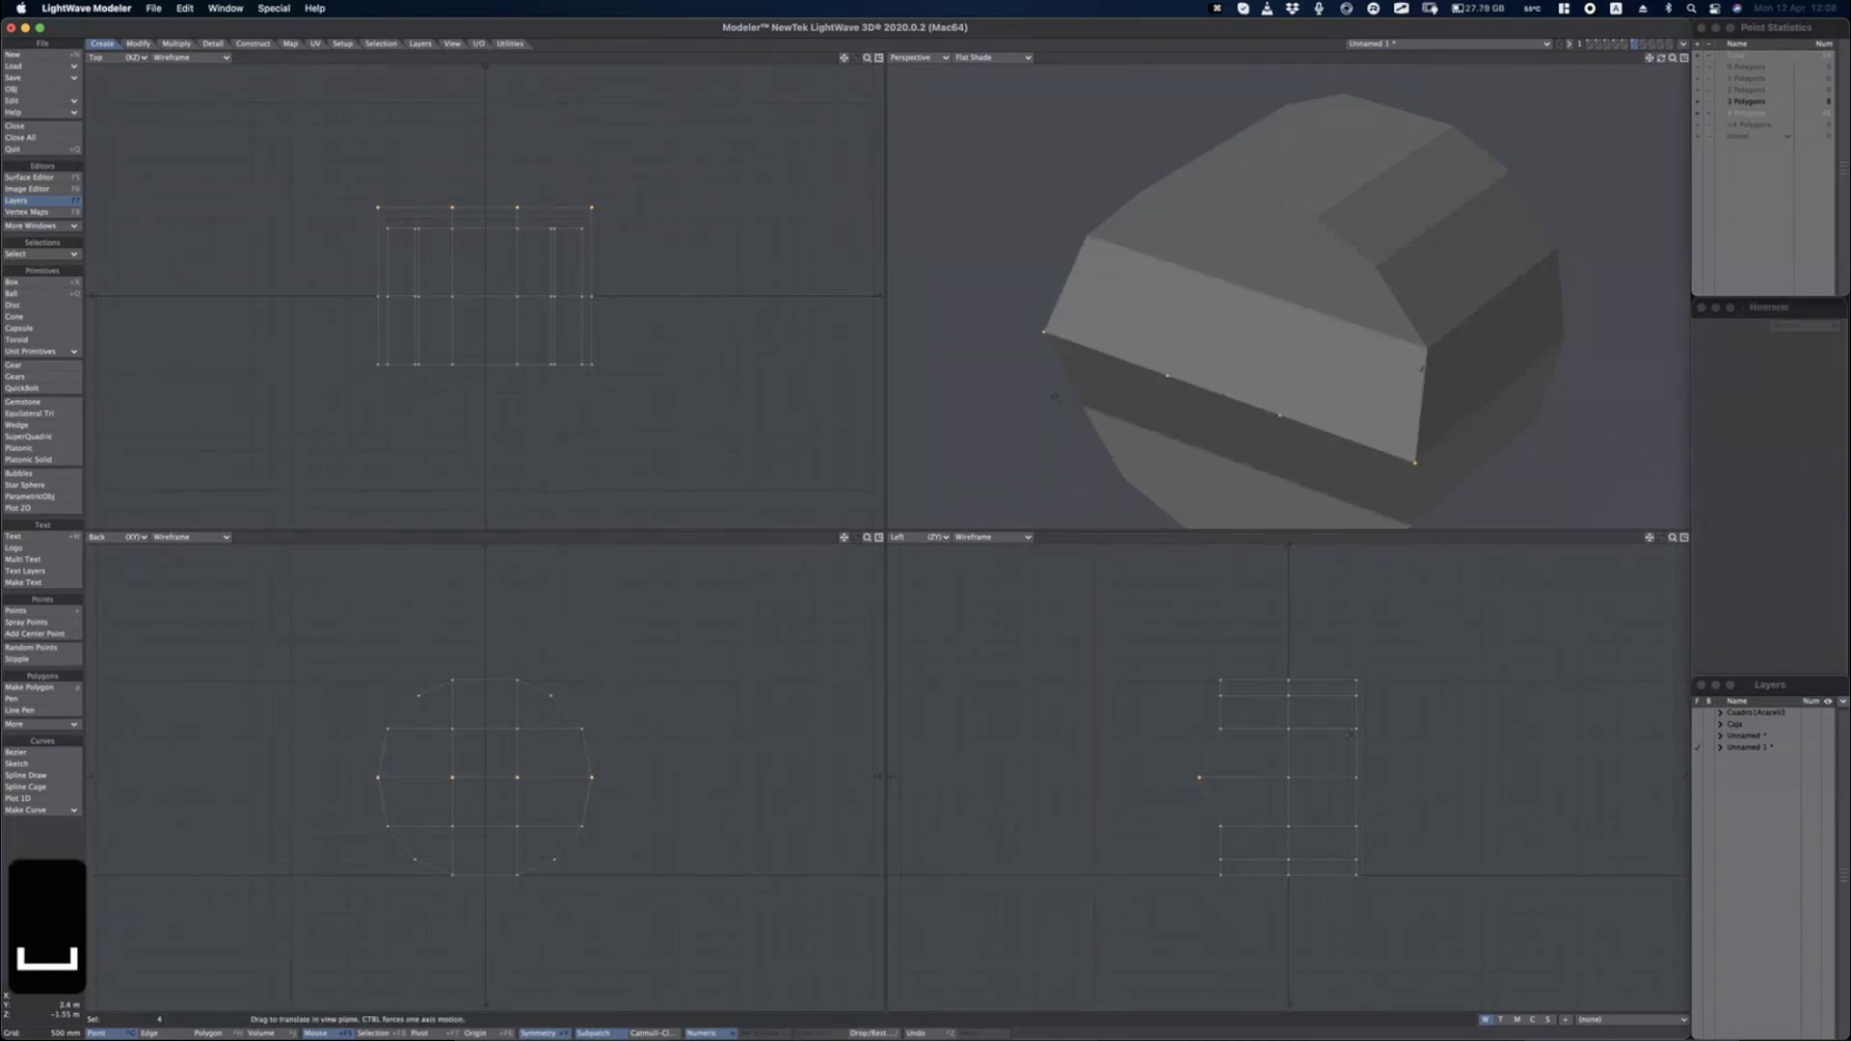
click(1343, 732)
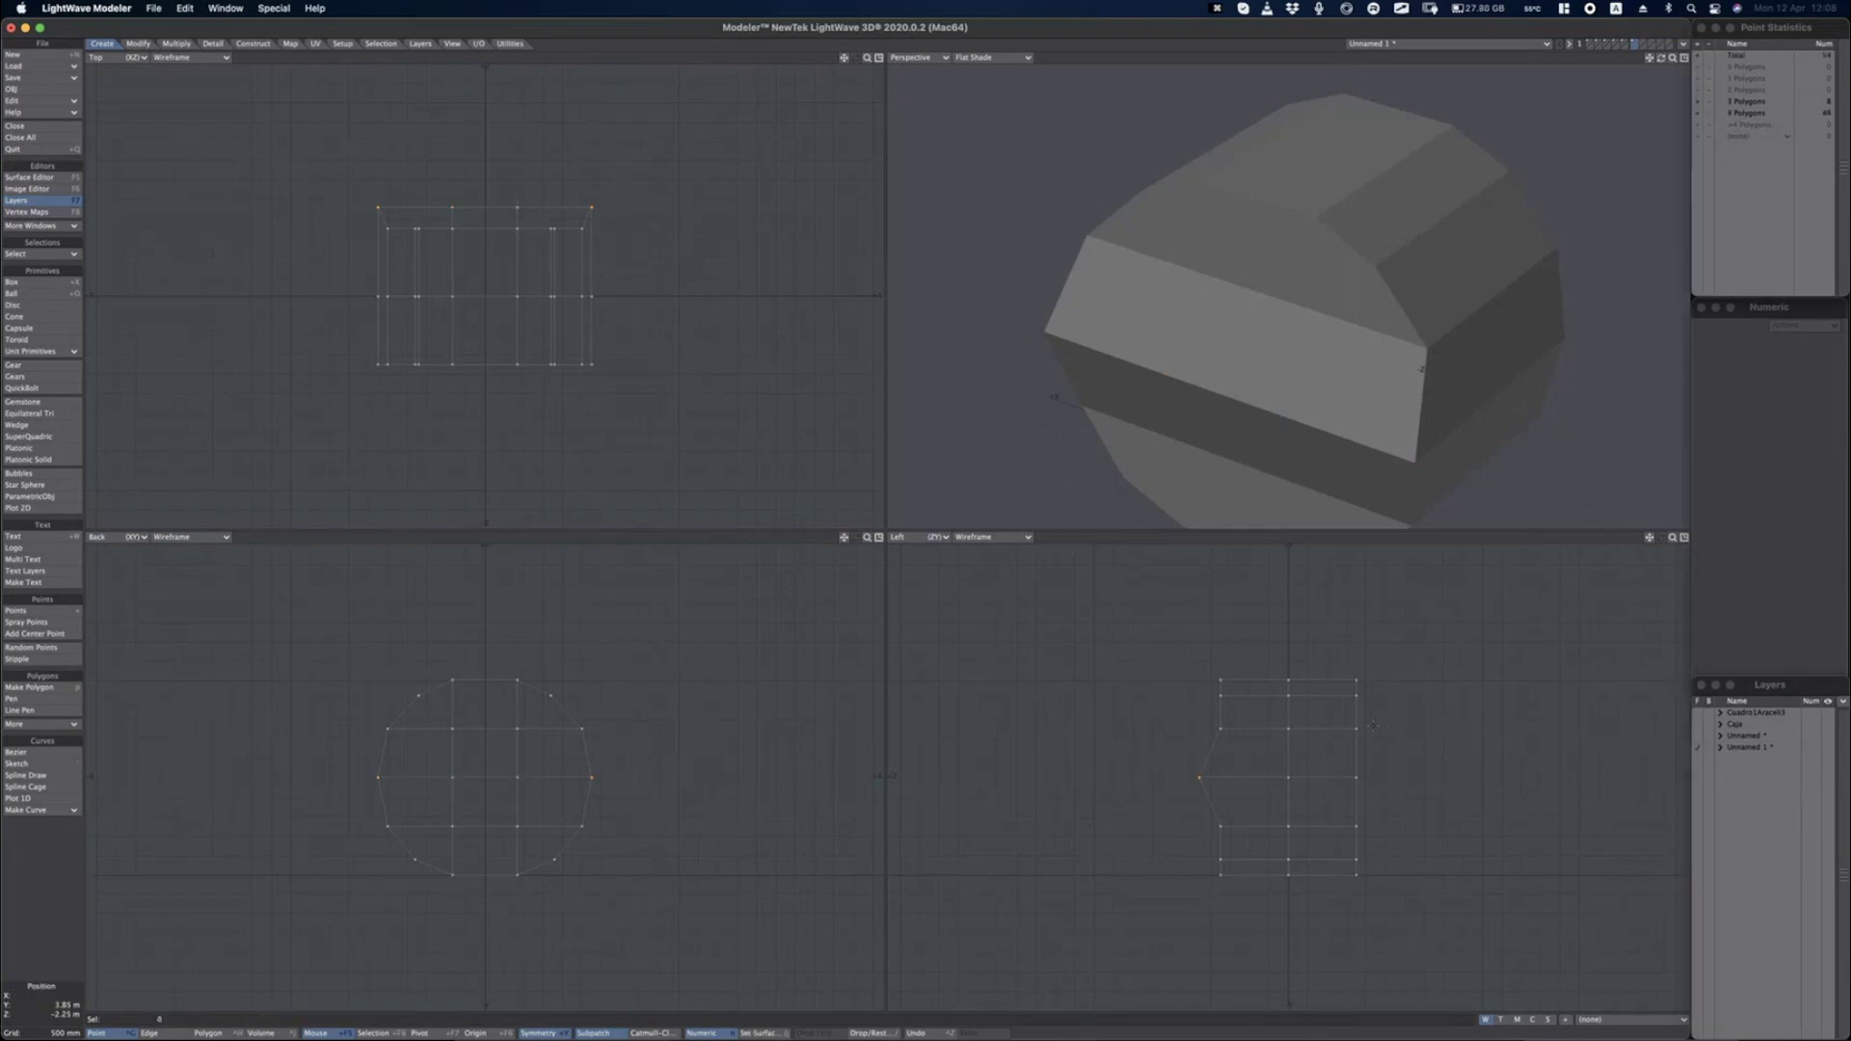
Move the upper row of points on the negative Z face -550 mm in Z, plus 80 mm in X, -260 mm in Y and -80 mm in Z.
right_drag(1362, 715, 1367, 721)
key(t)
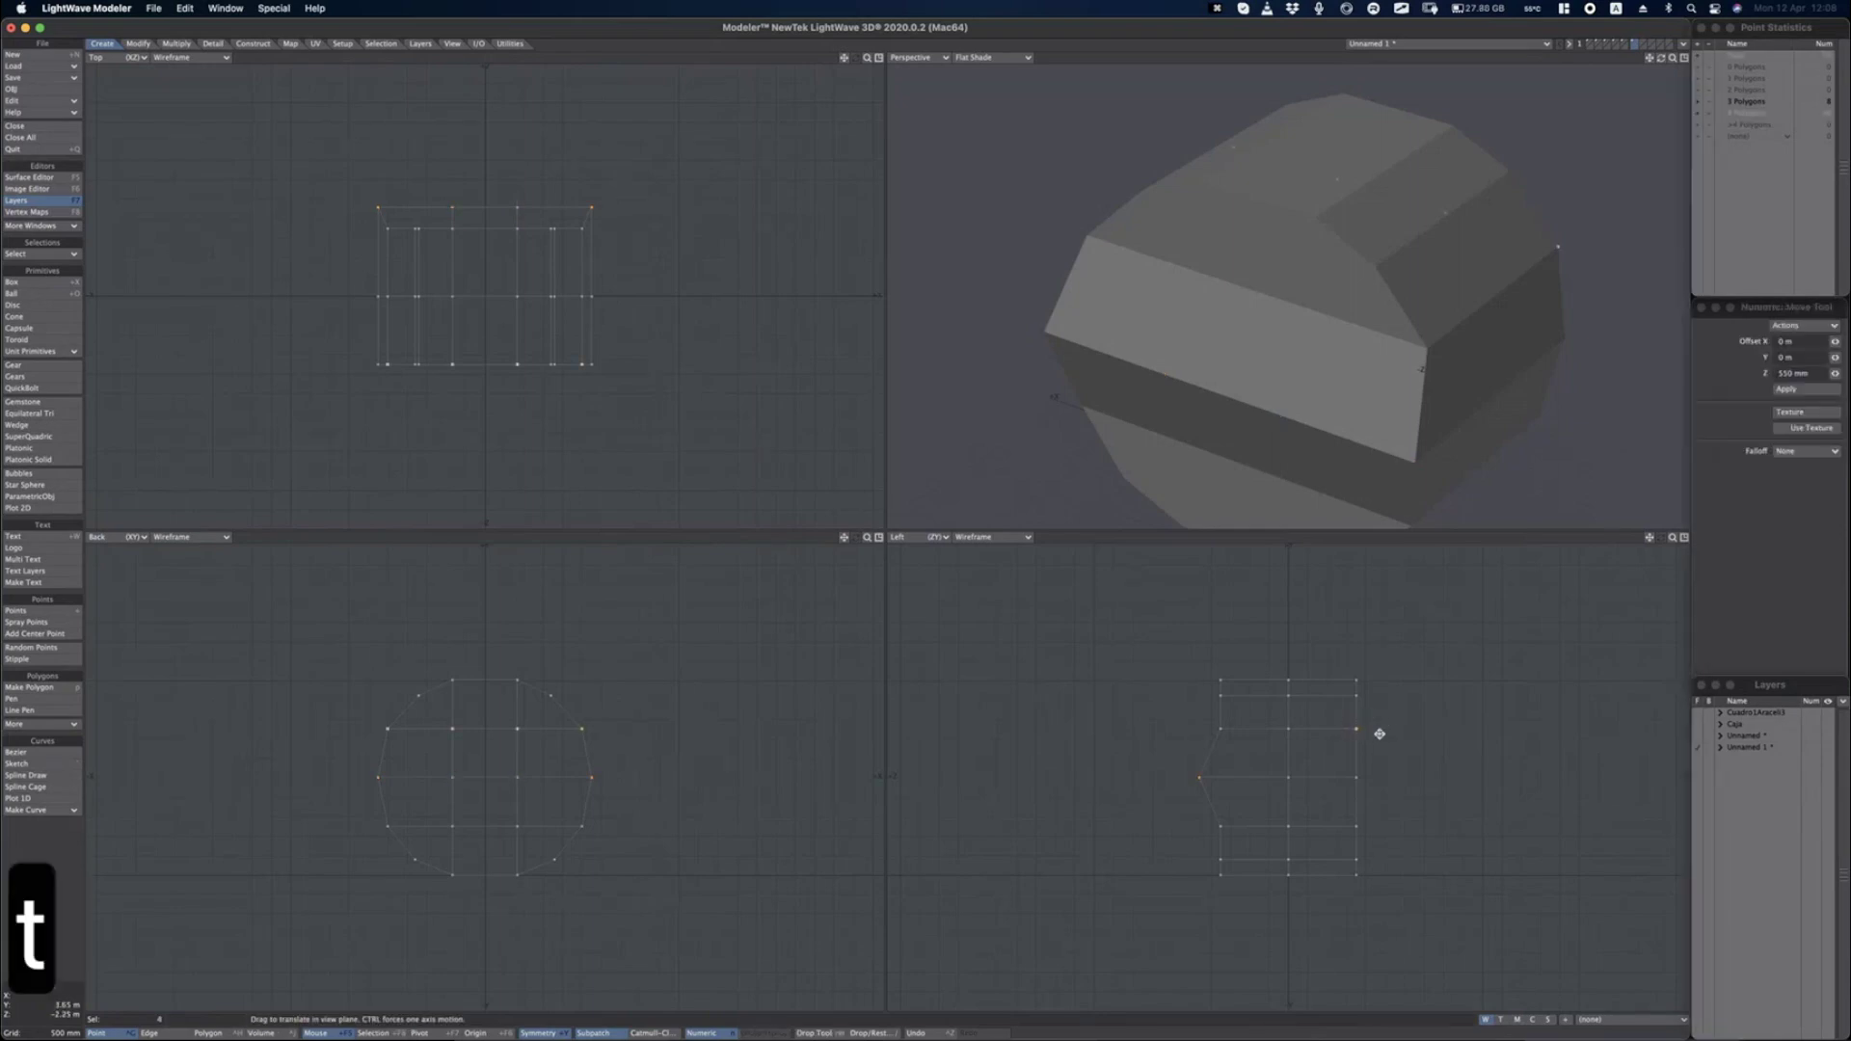
mouse_move(1376, 736)
mouse_down()
mouse_move(1414, 732)
mouse_move(1394, 719)
mouse_up()
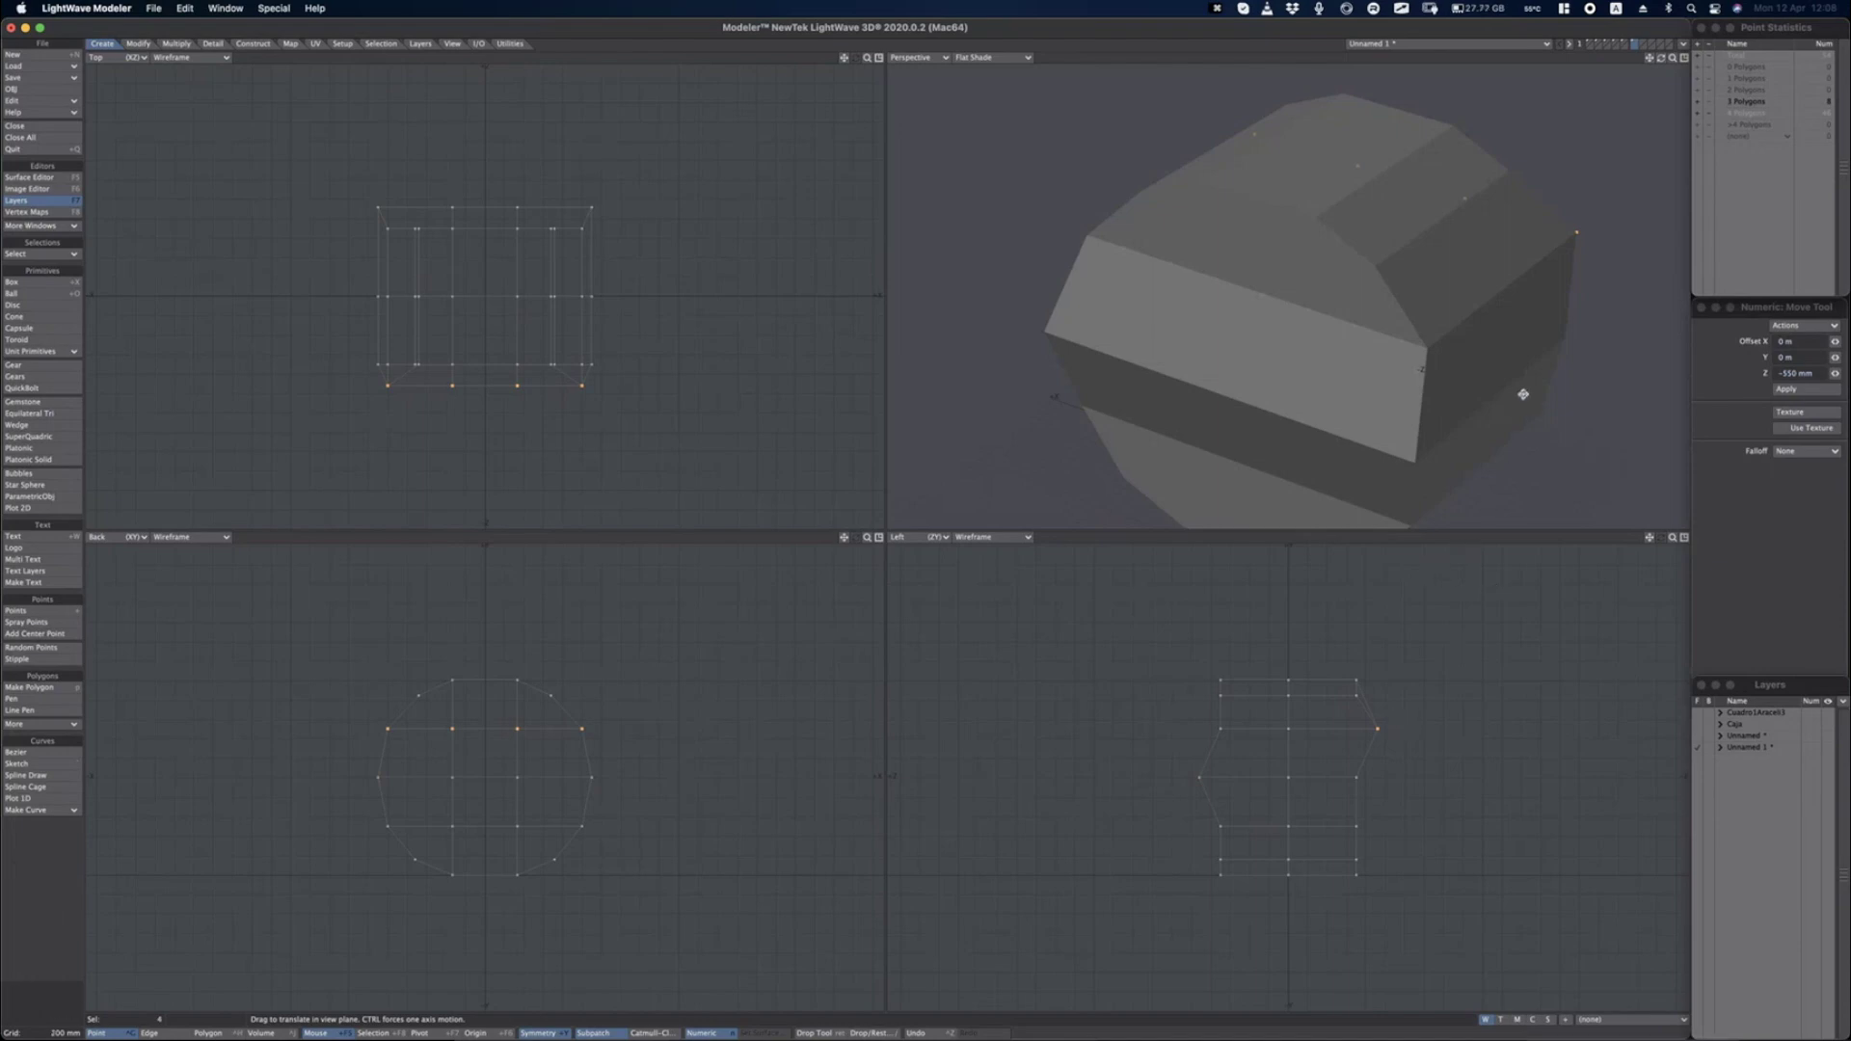
alt+drag(1464, 344, 1413, 385)
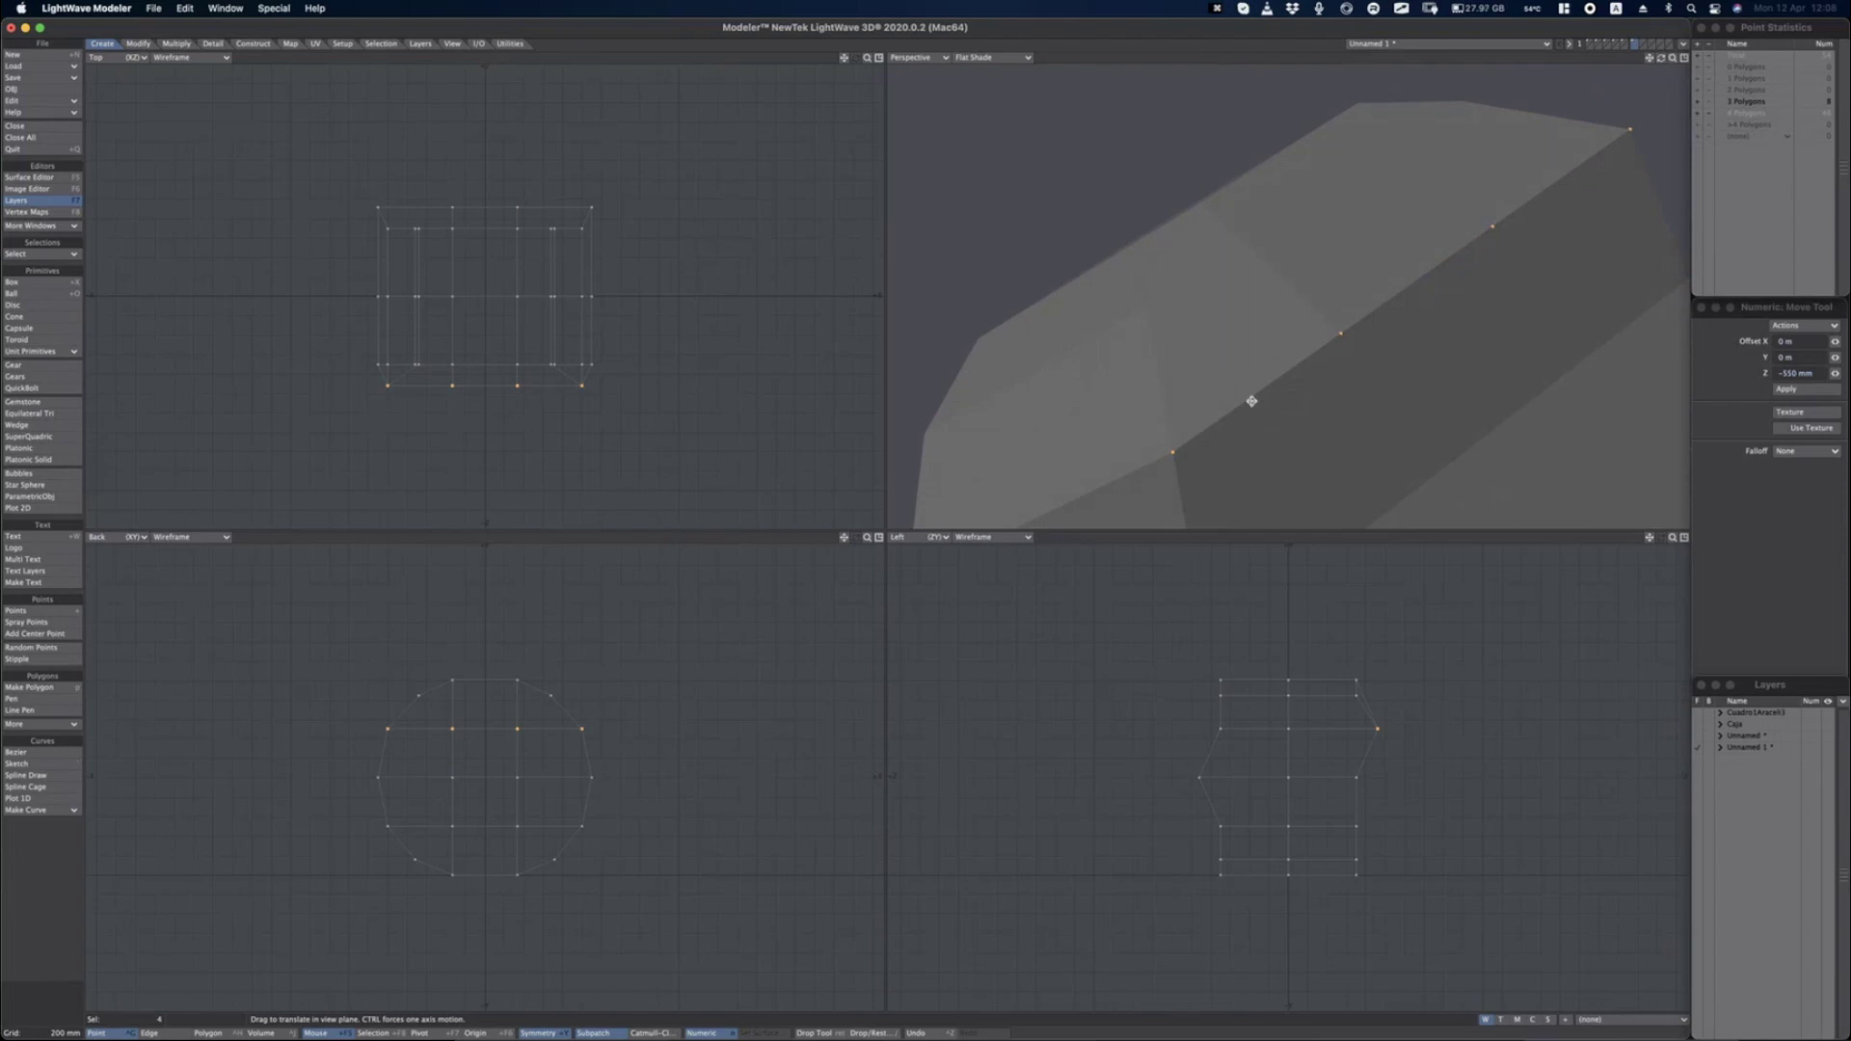
mouse_move(1282, 331)
mouse_down()
mouse_move(1347, 396)
mouse_move(1293, 326)
mouse_move(1281, 337)
mouse_up()
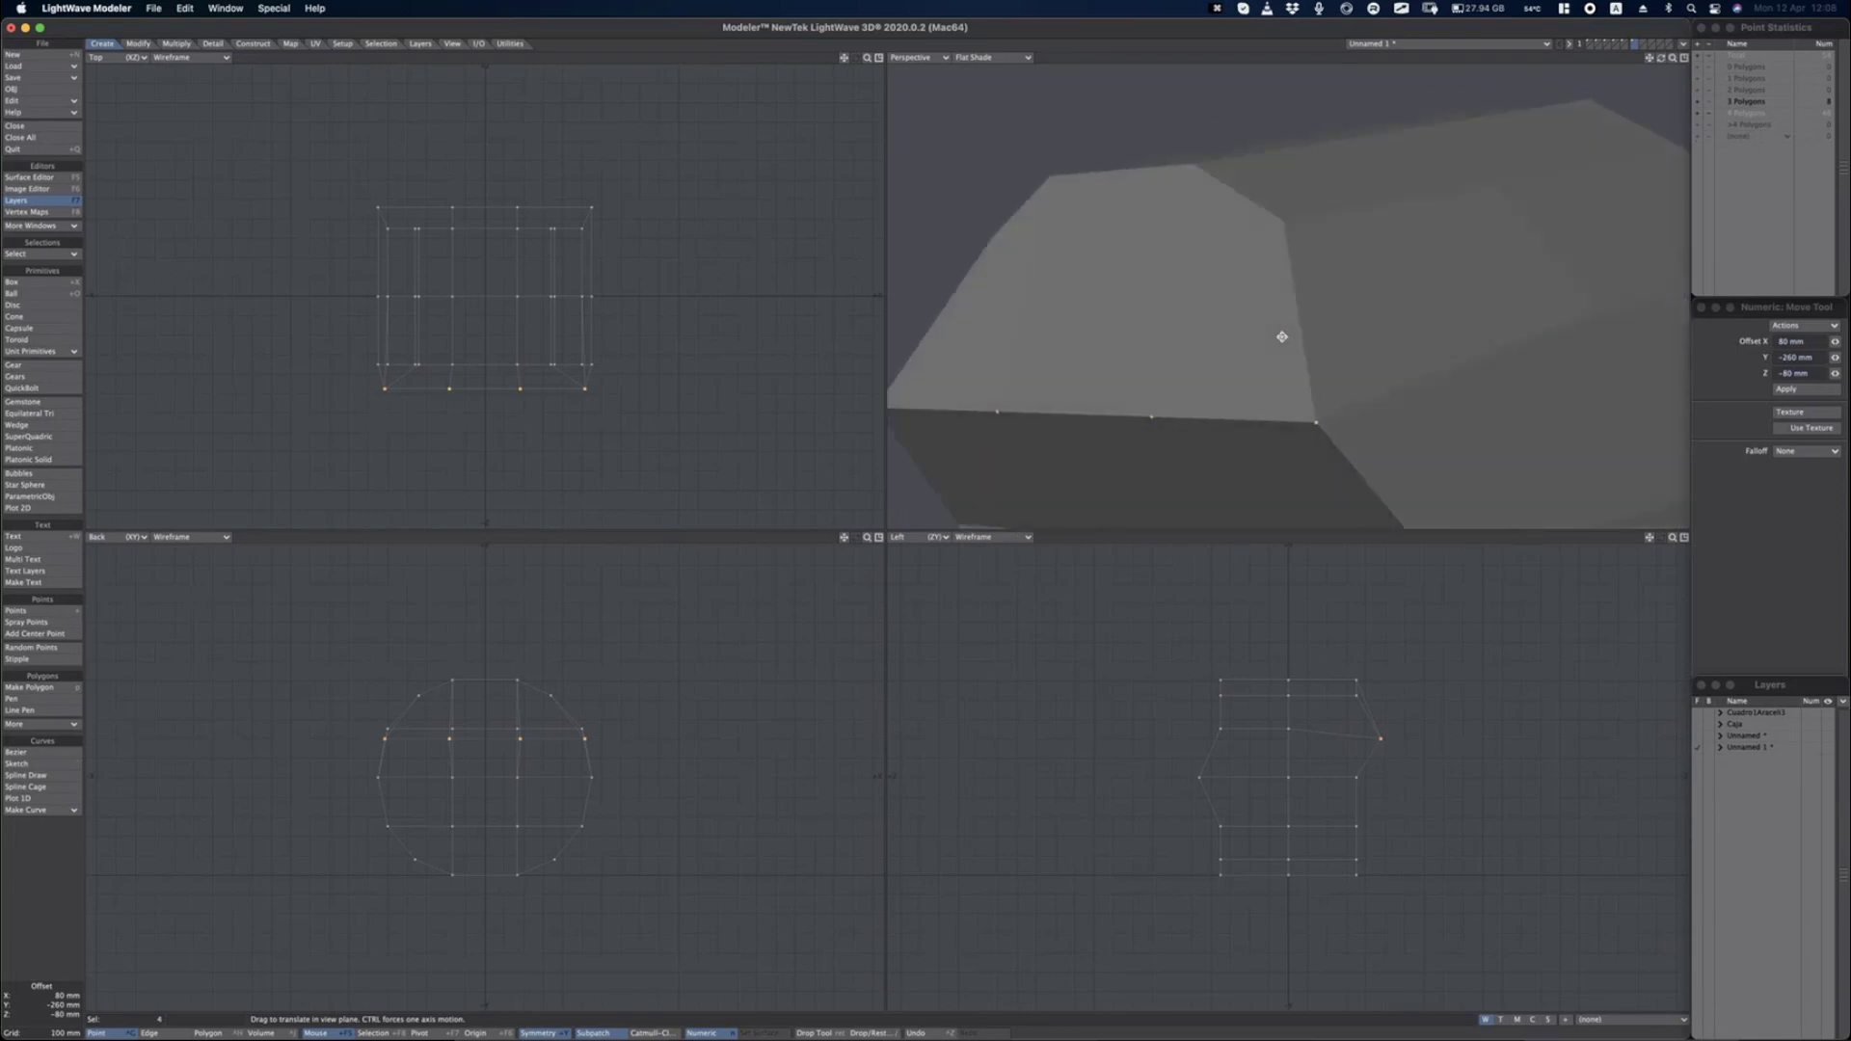
Outline the bent polygon in the perspective view and mark its sloping edge in the left view with temporary strokes, and clear them.
key(alt+Tab)
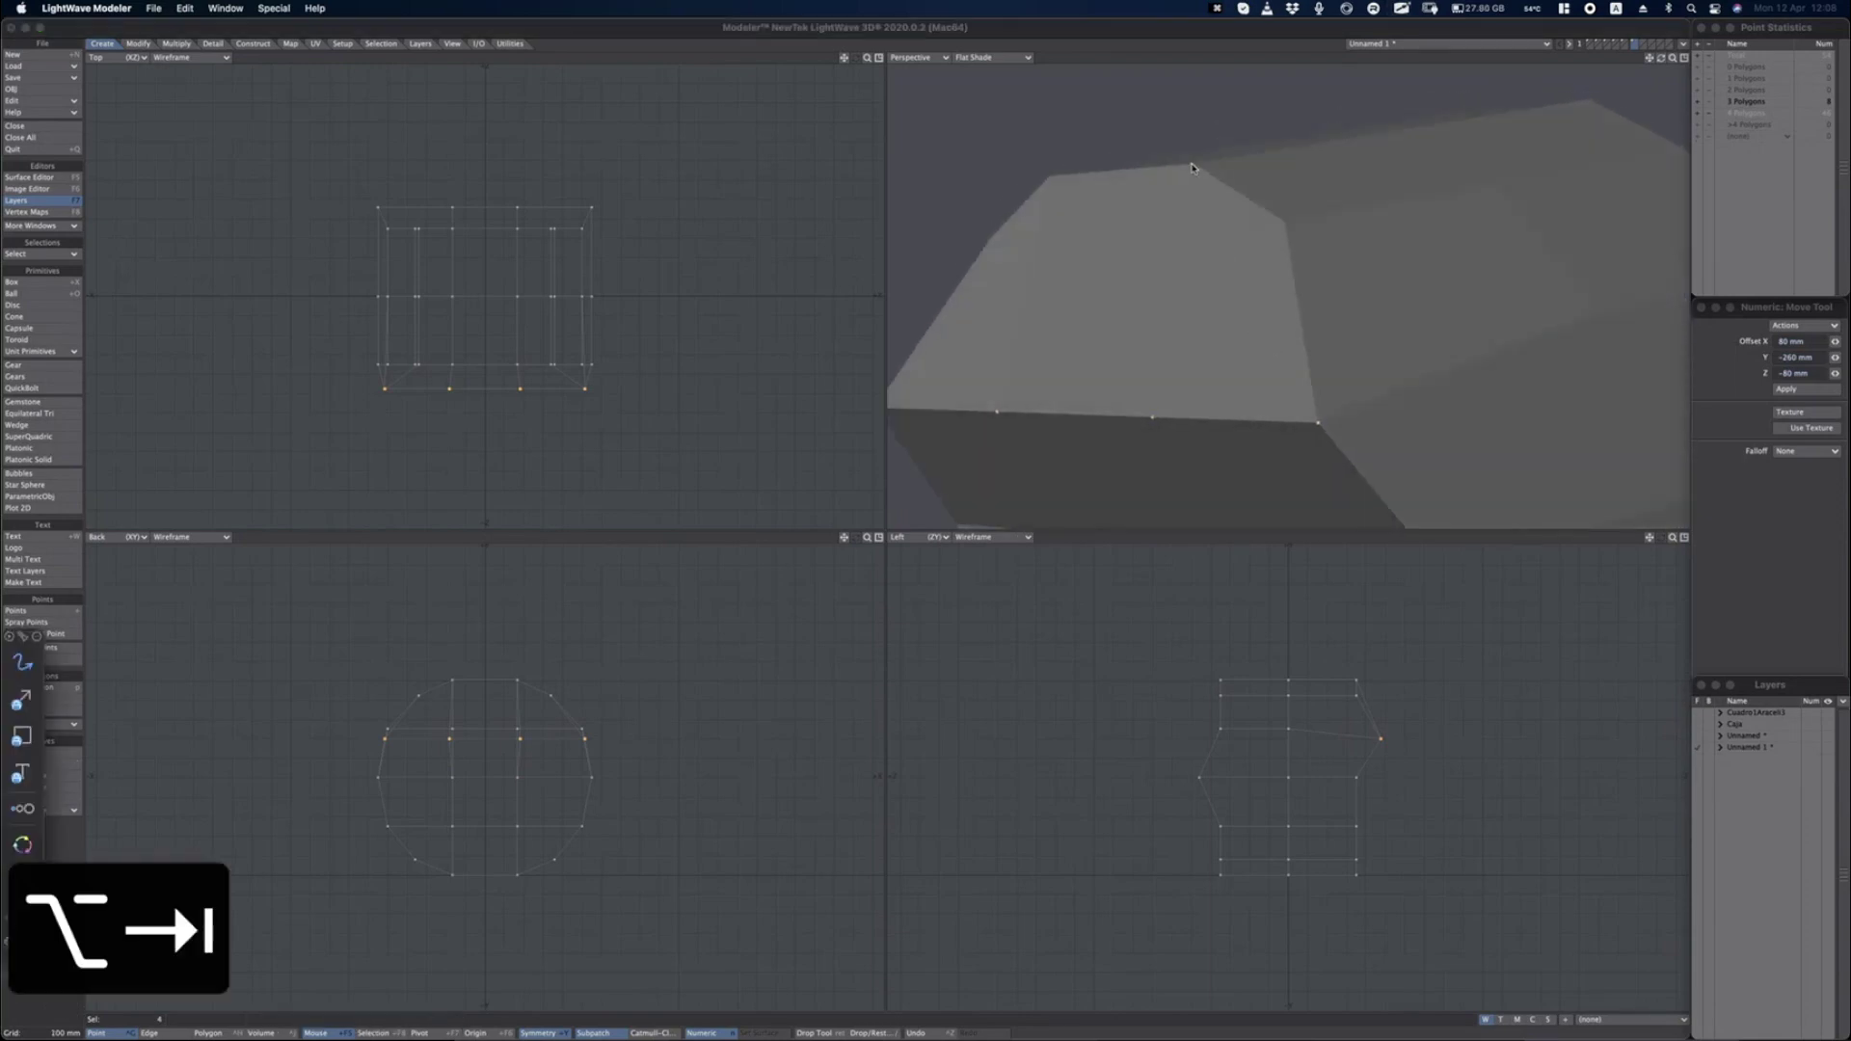
mouse_move(1193, 168)
mouse_down()
mouse_move(1152, 419)
mouse_move(1313, 422)
mouse_move(1288, 218)
mouse_move(1201, 166)
mouse_up()
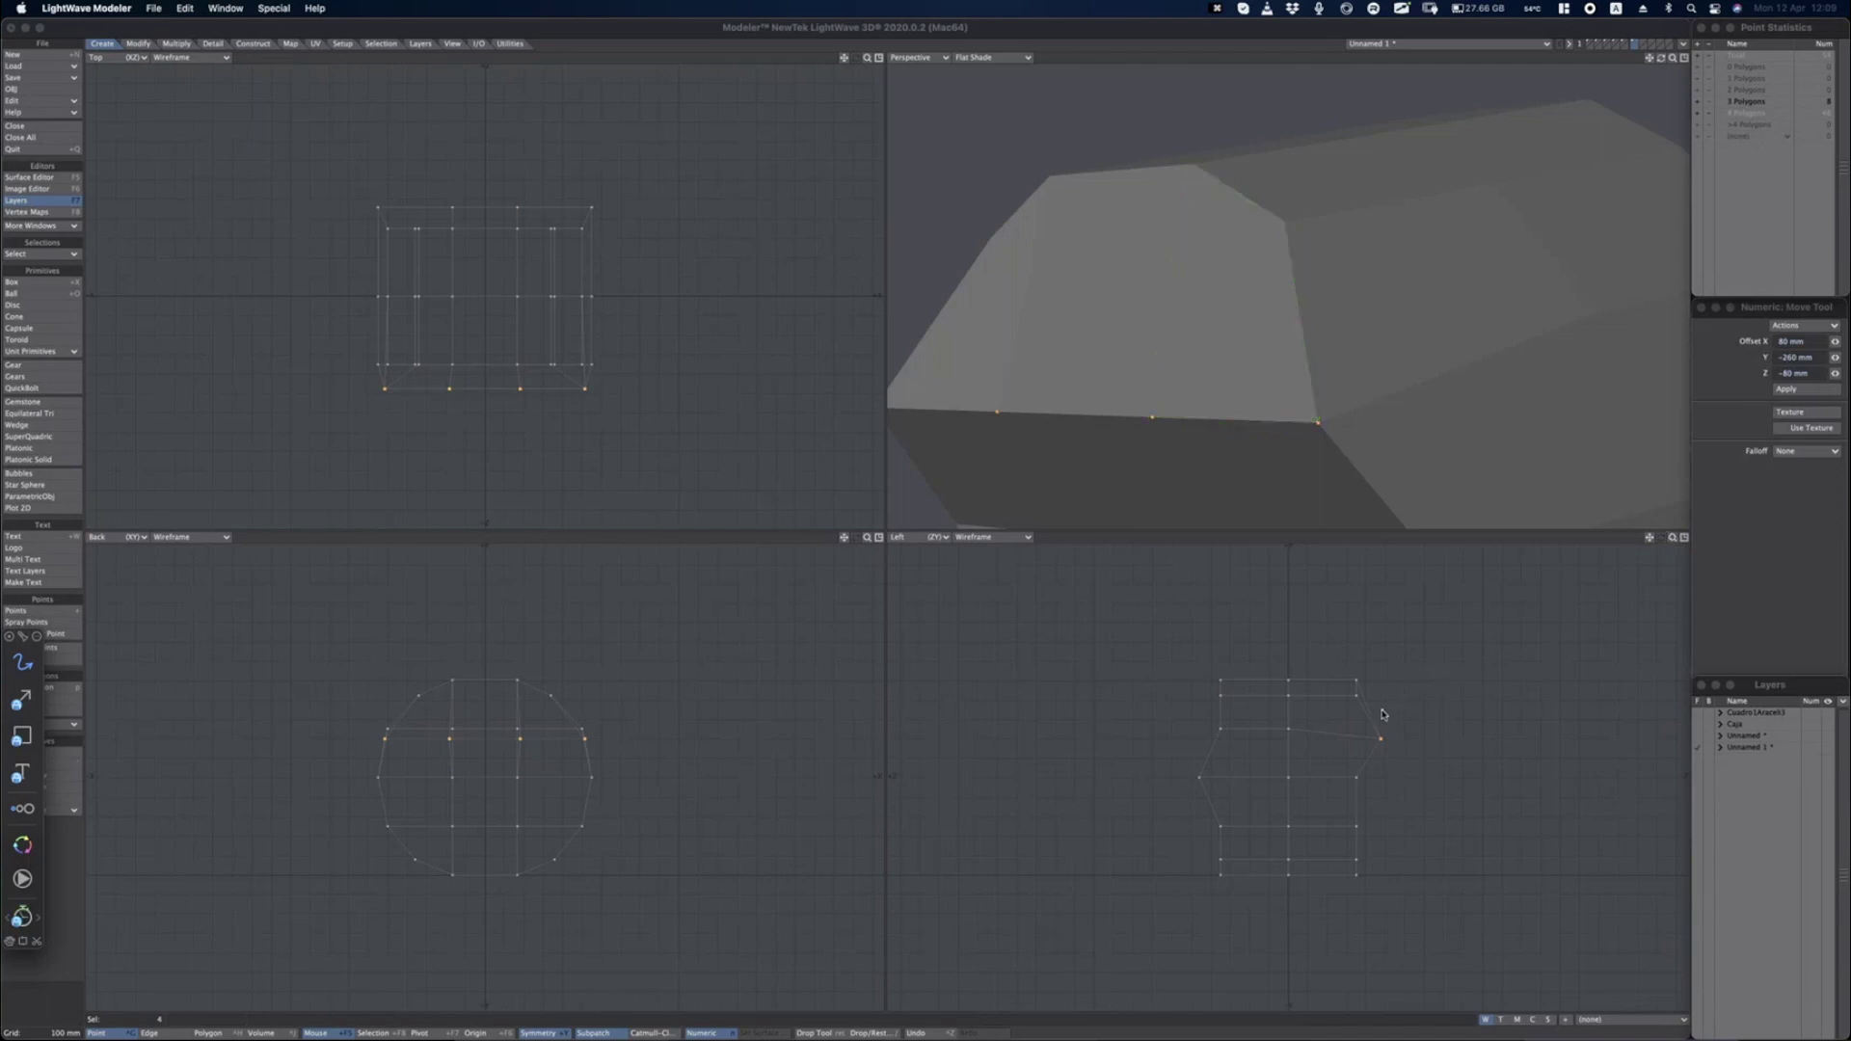
key(alt+Tab)
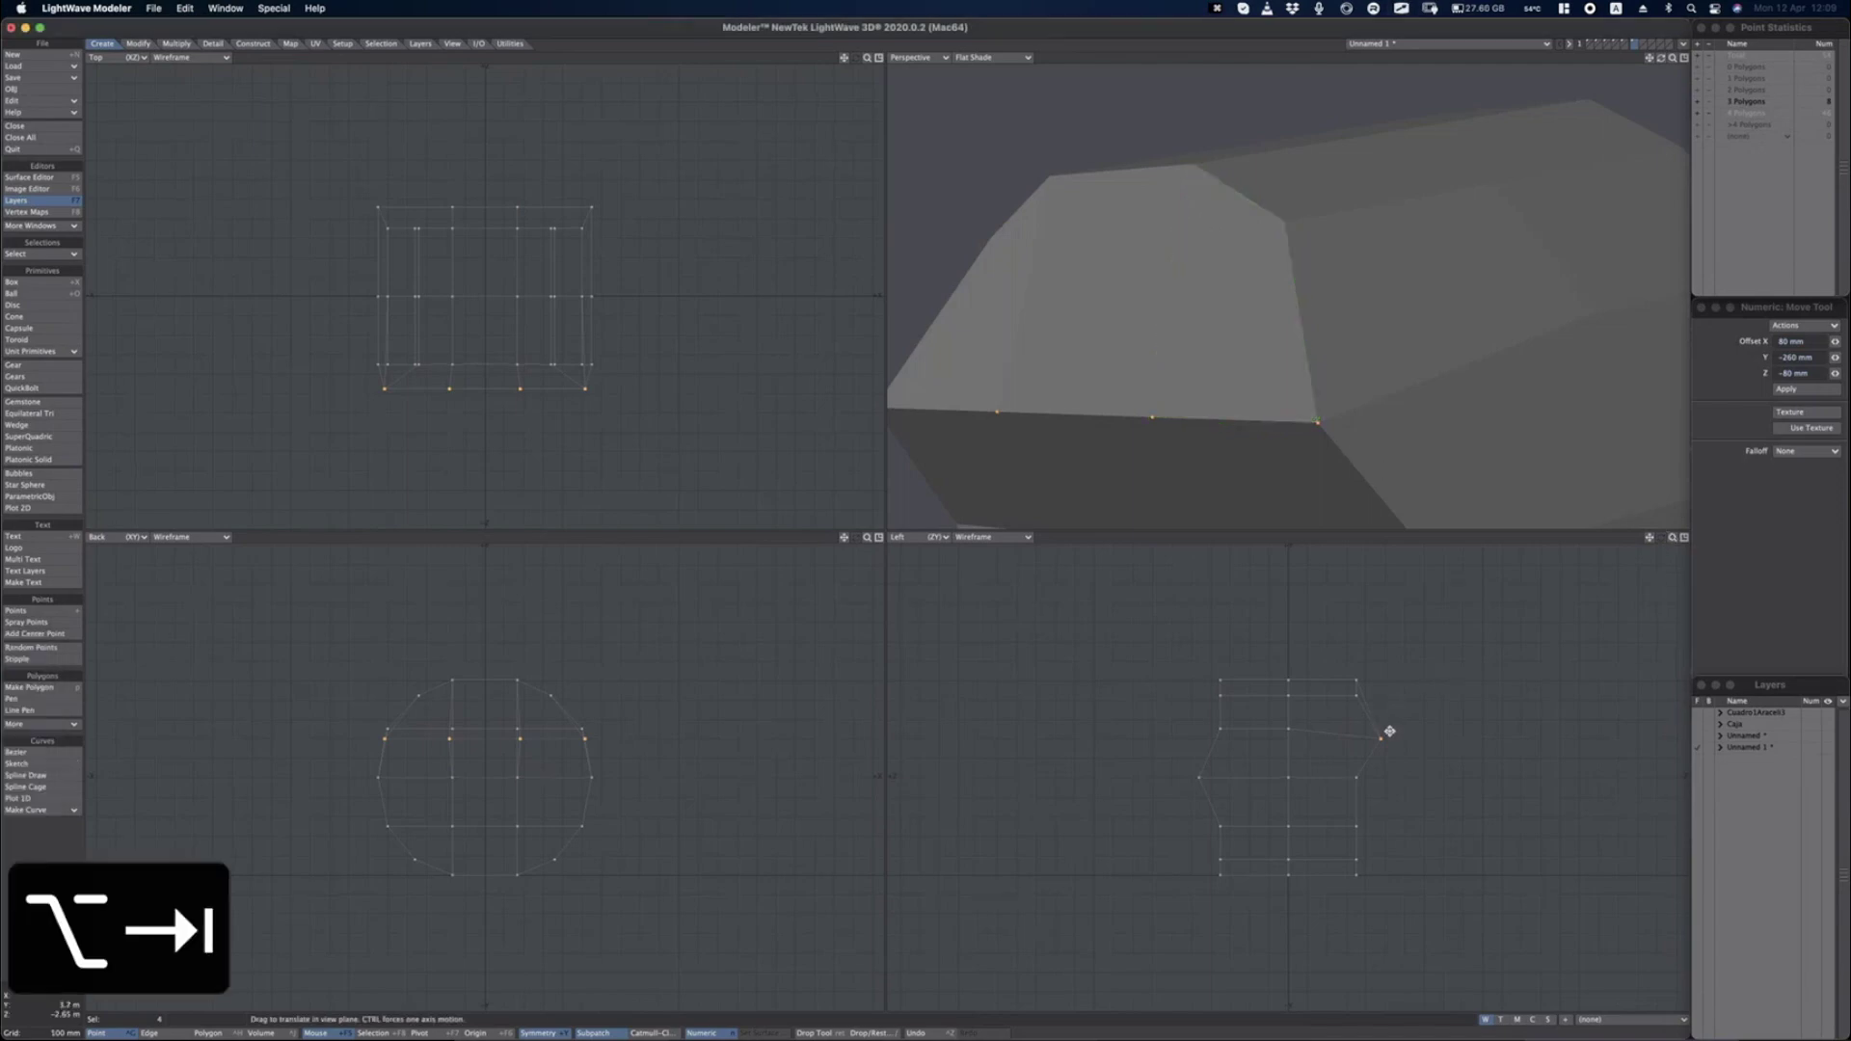
scroll(1390, 731, up, 3)
scroll(1391, 731, up, 5)
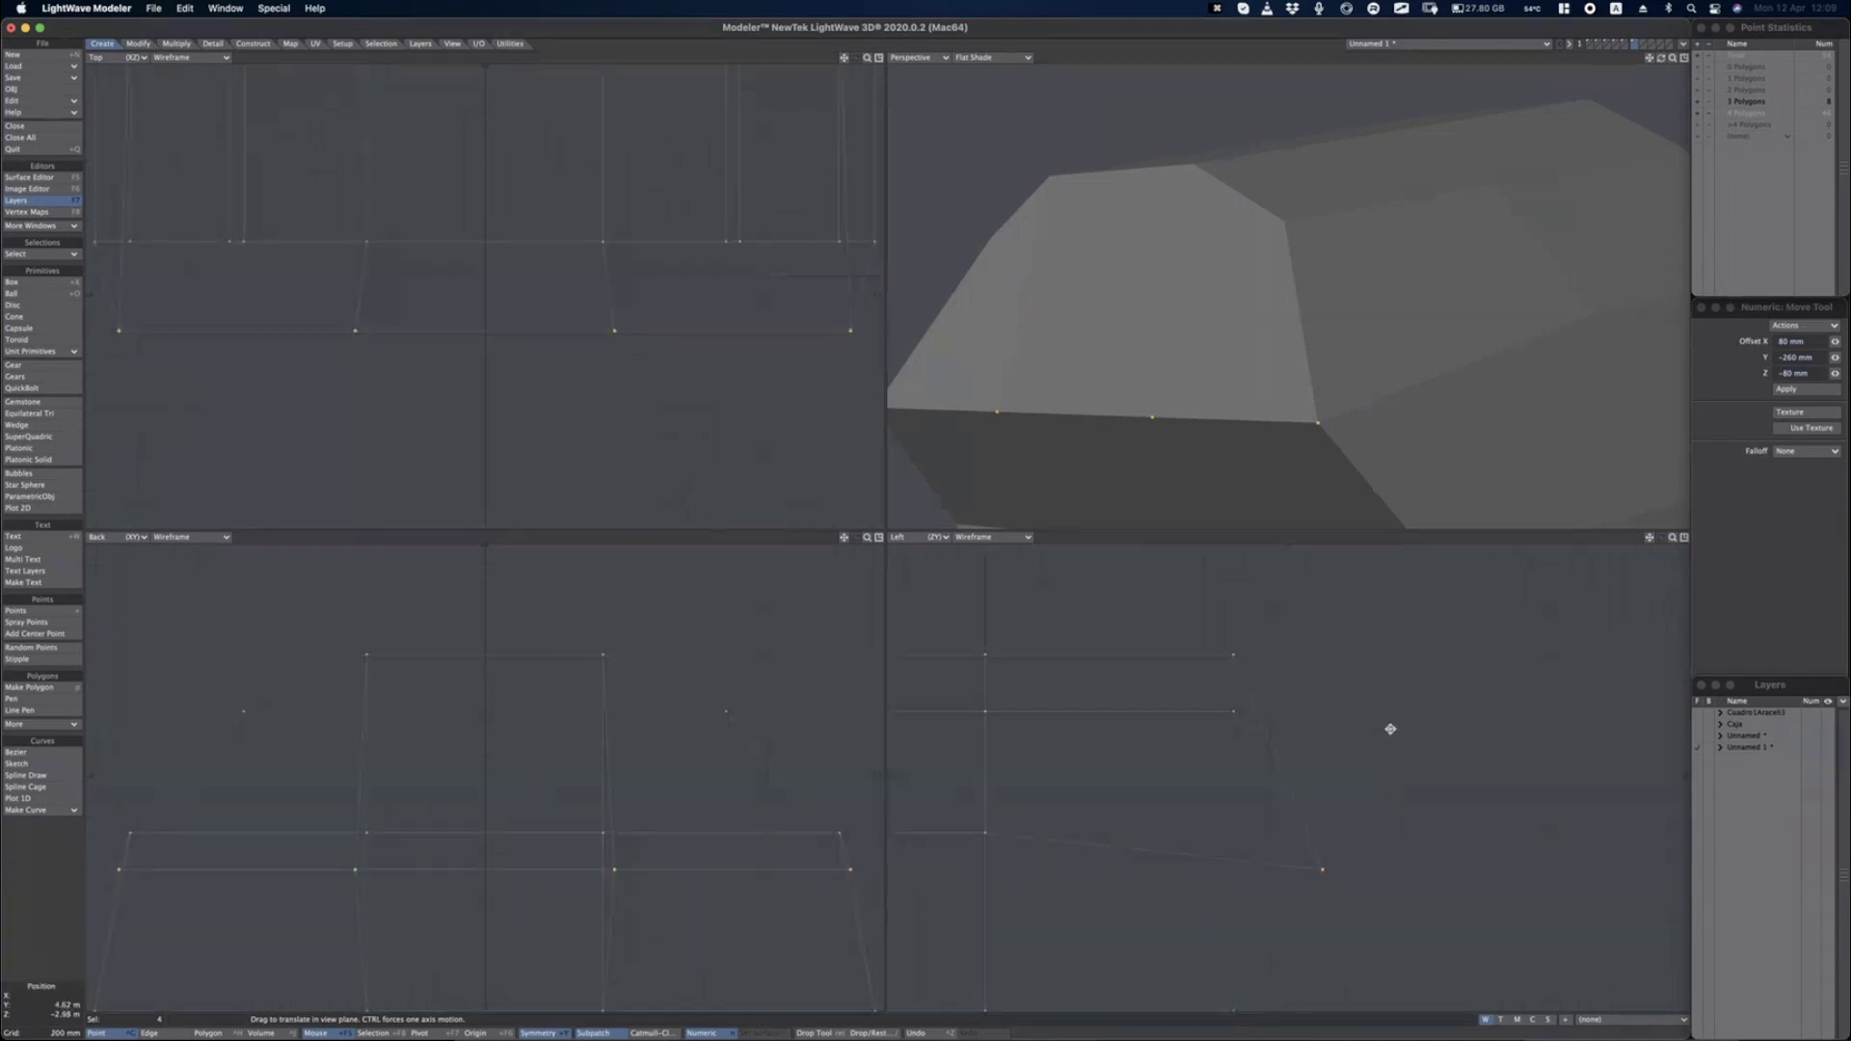
key(alt+Tab)
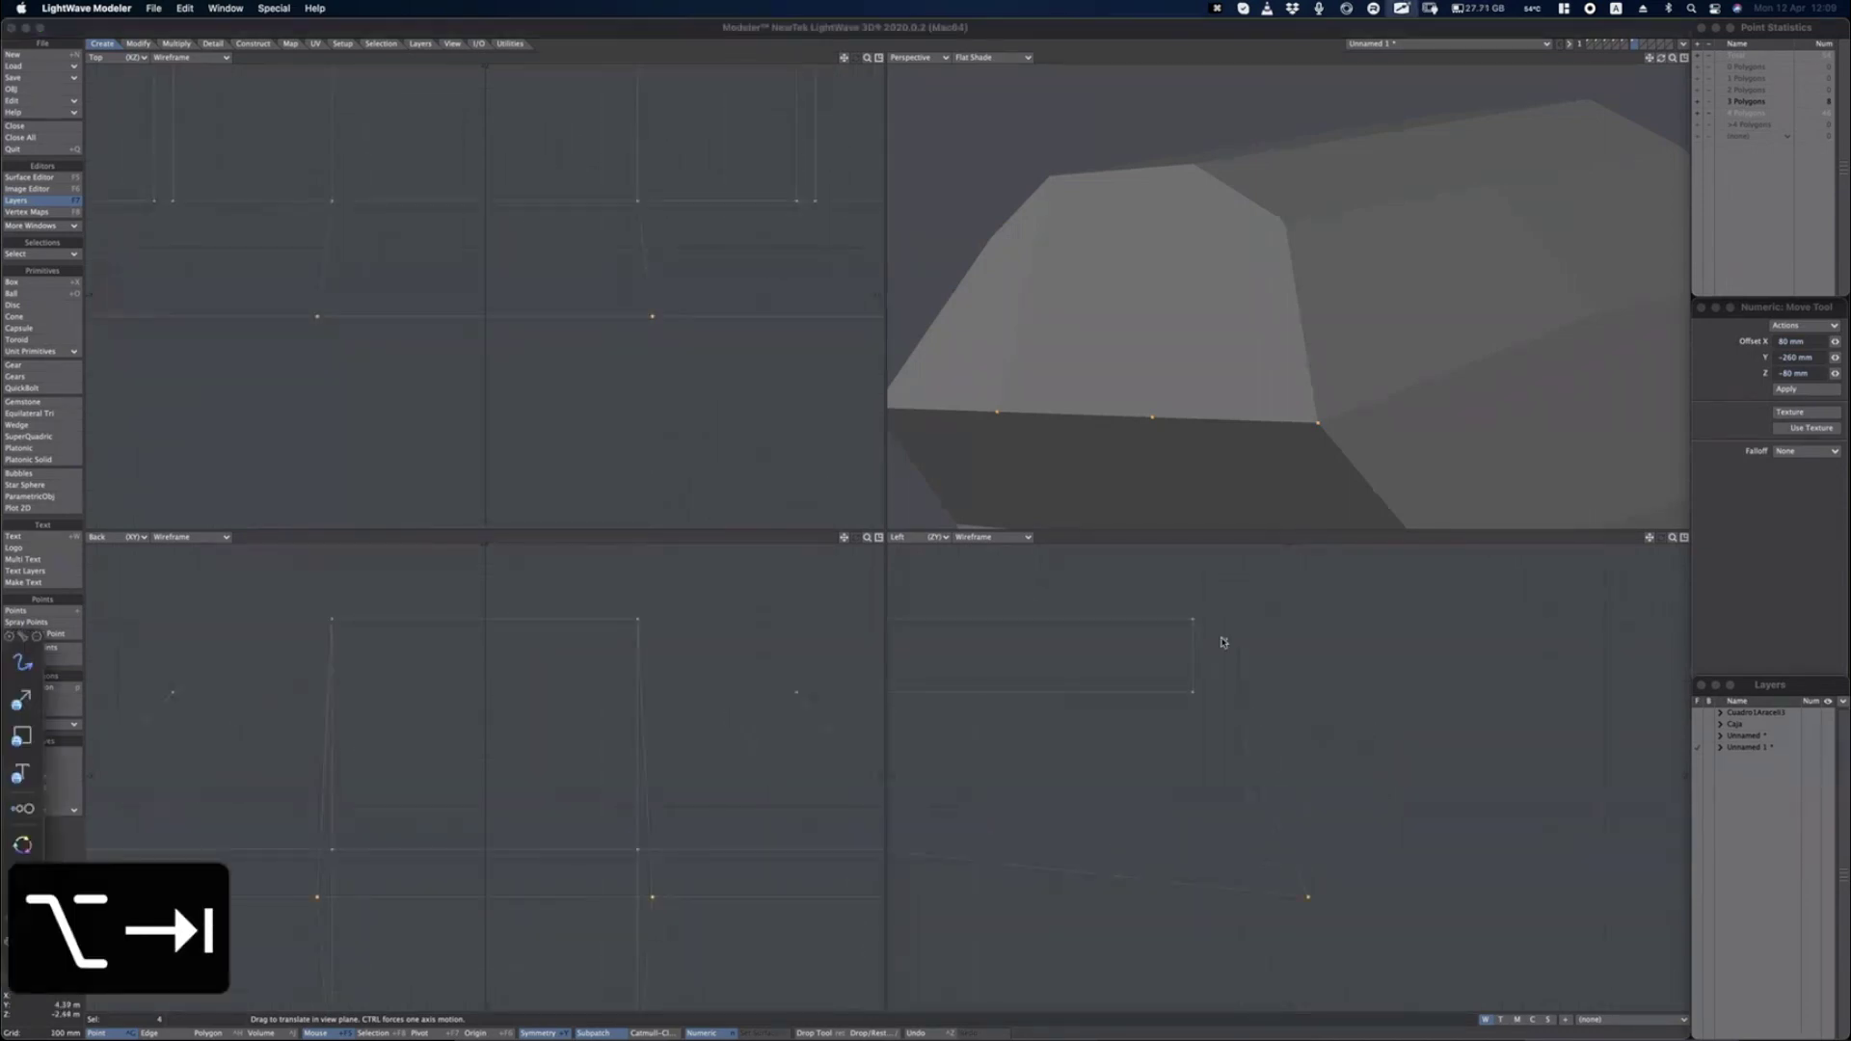
drag(1192, 626, 1295, 878)
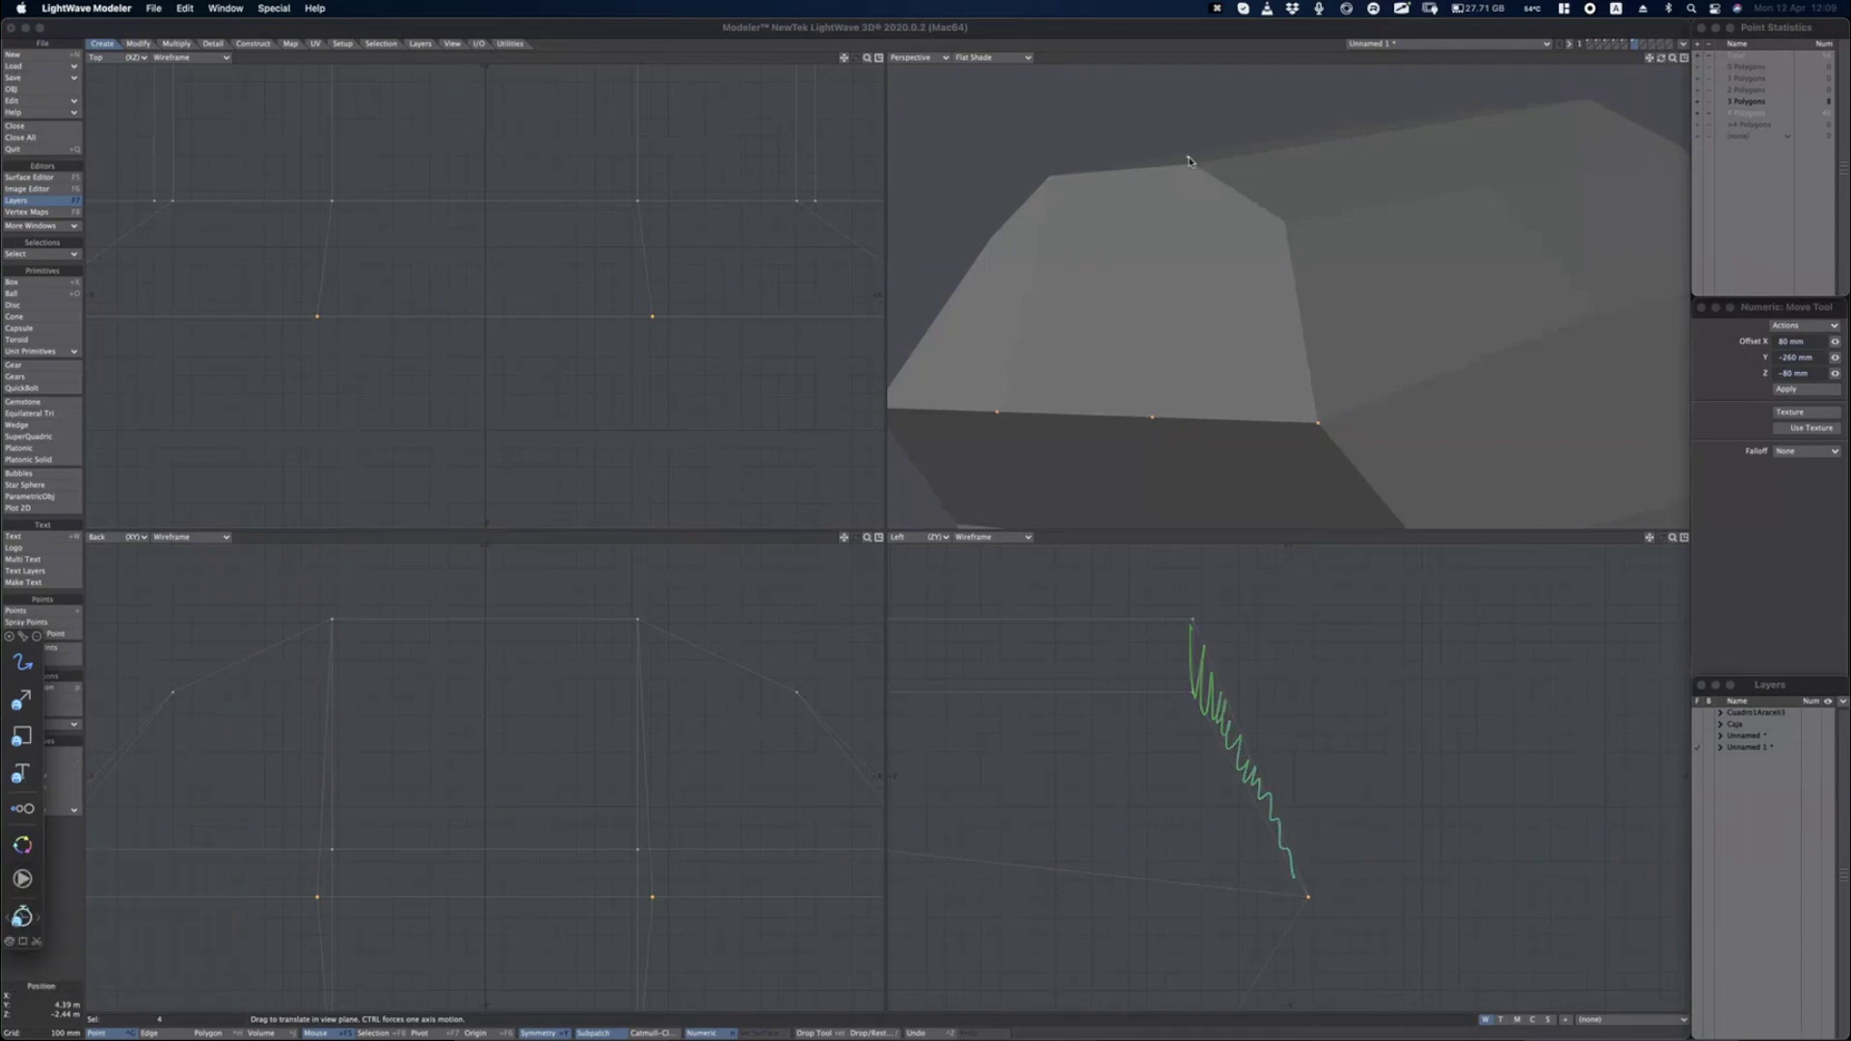
mouse_move(1190, 162)
mouse_down()
mouse_move(1154, 427)
mouse_move(1308, 429)
mouse_move(1287, 232)
mouse_move(1189, 161)
mouse_up()
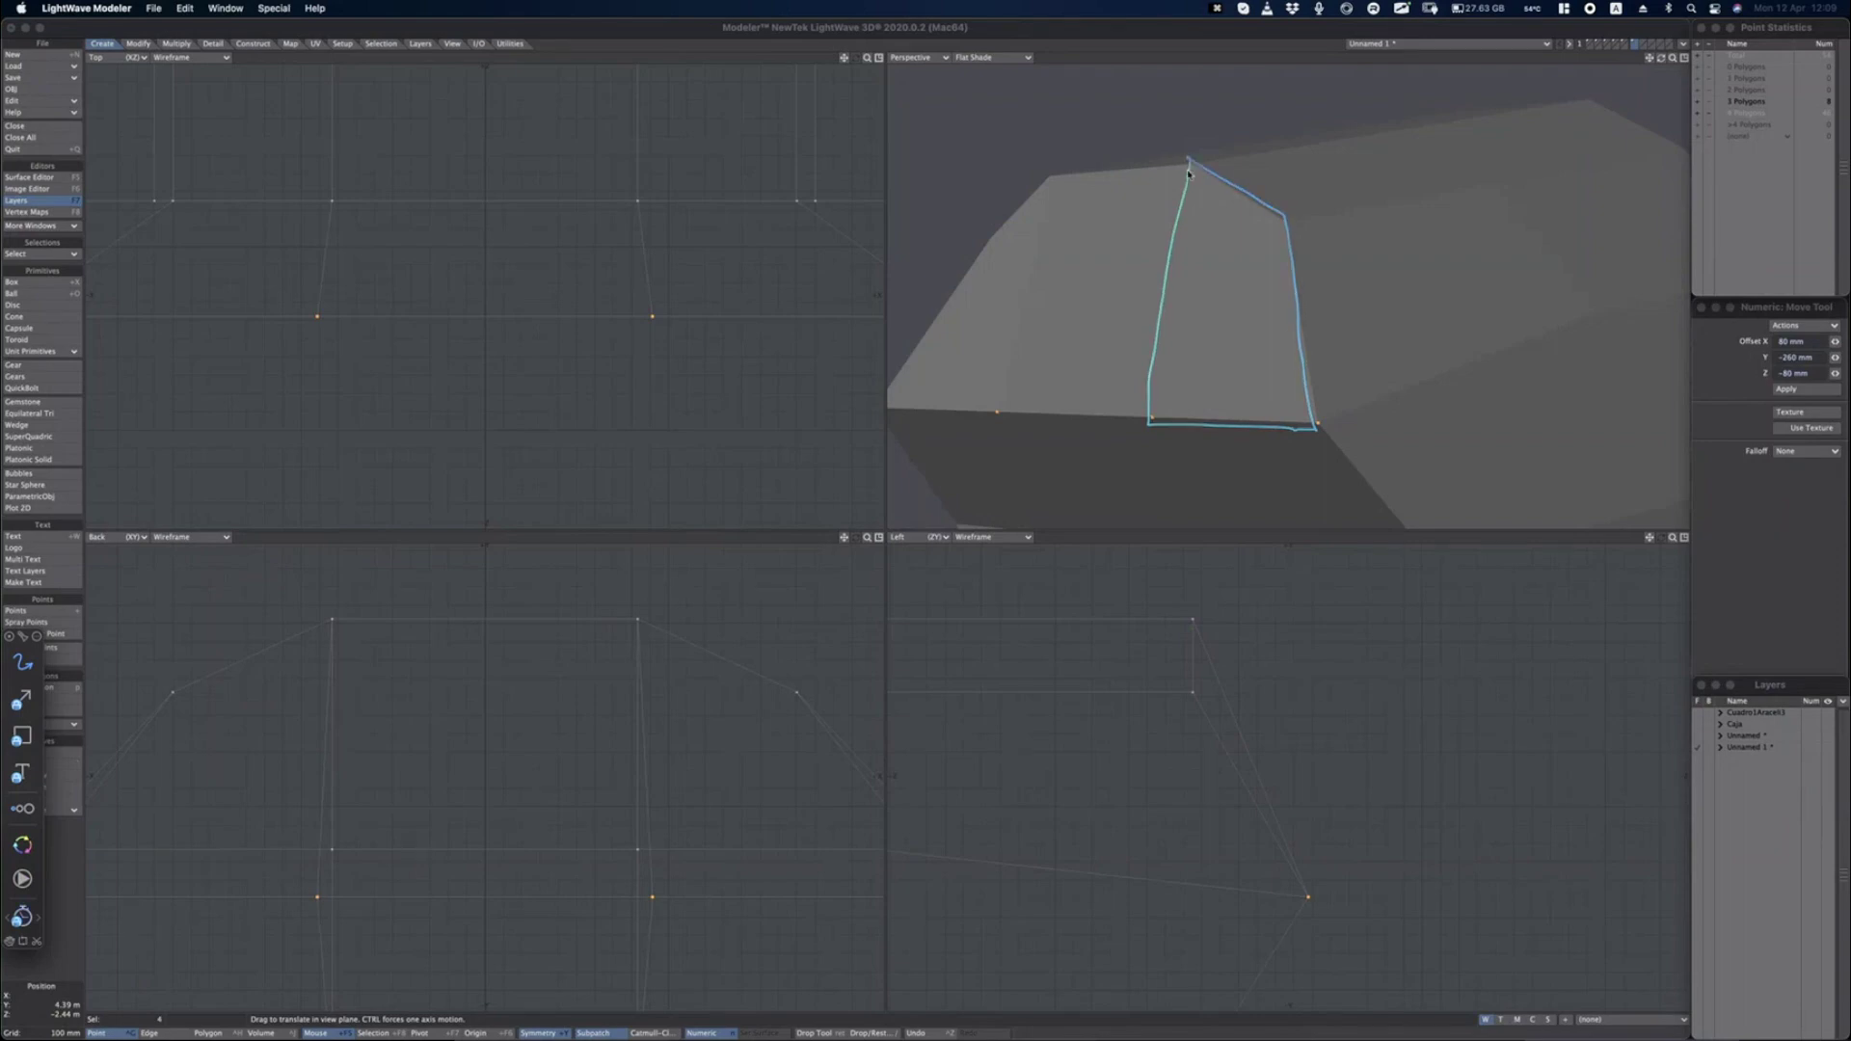
key(alt+Tab)
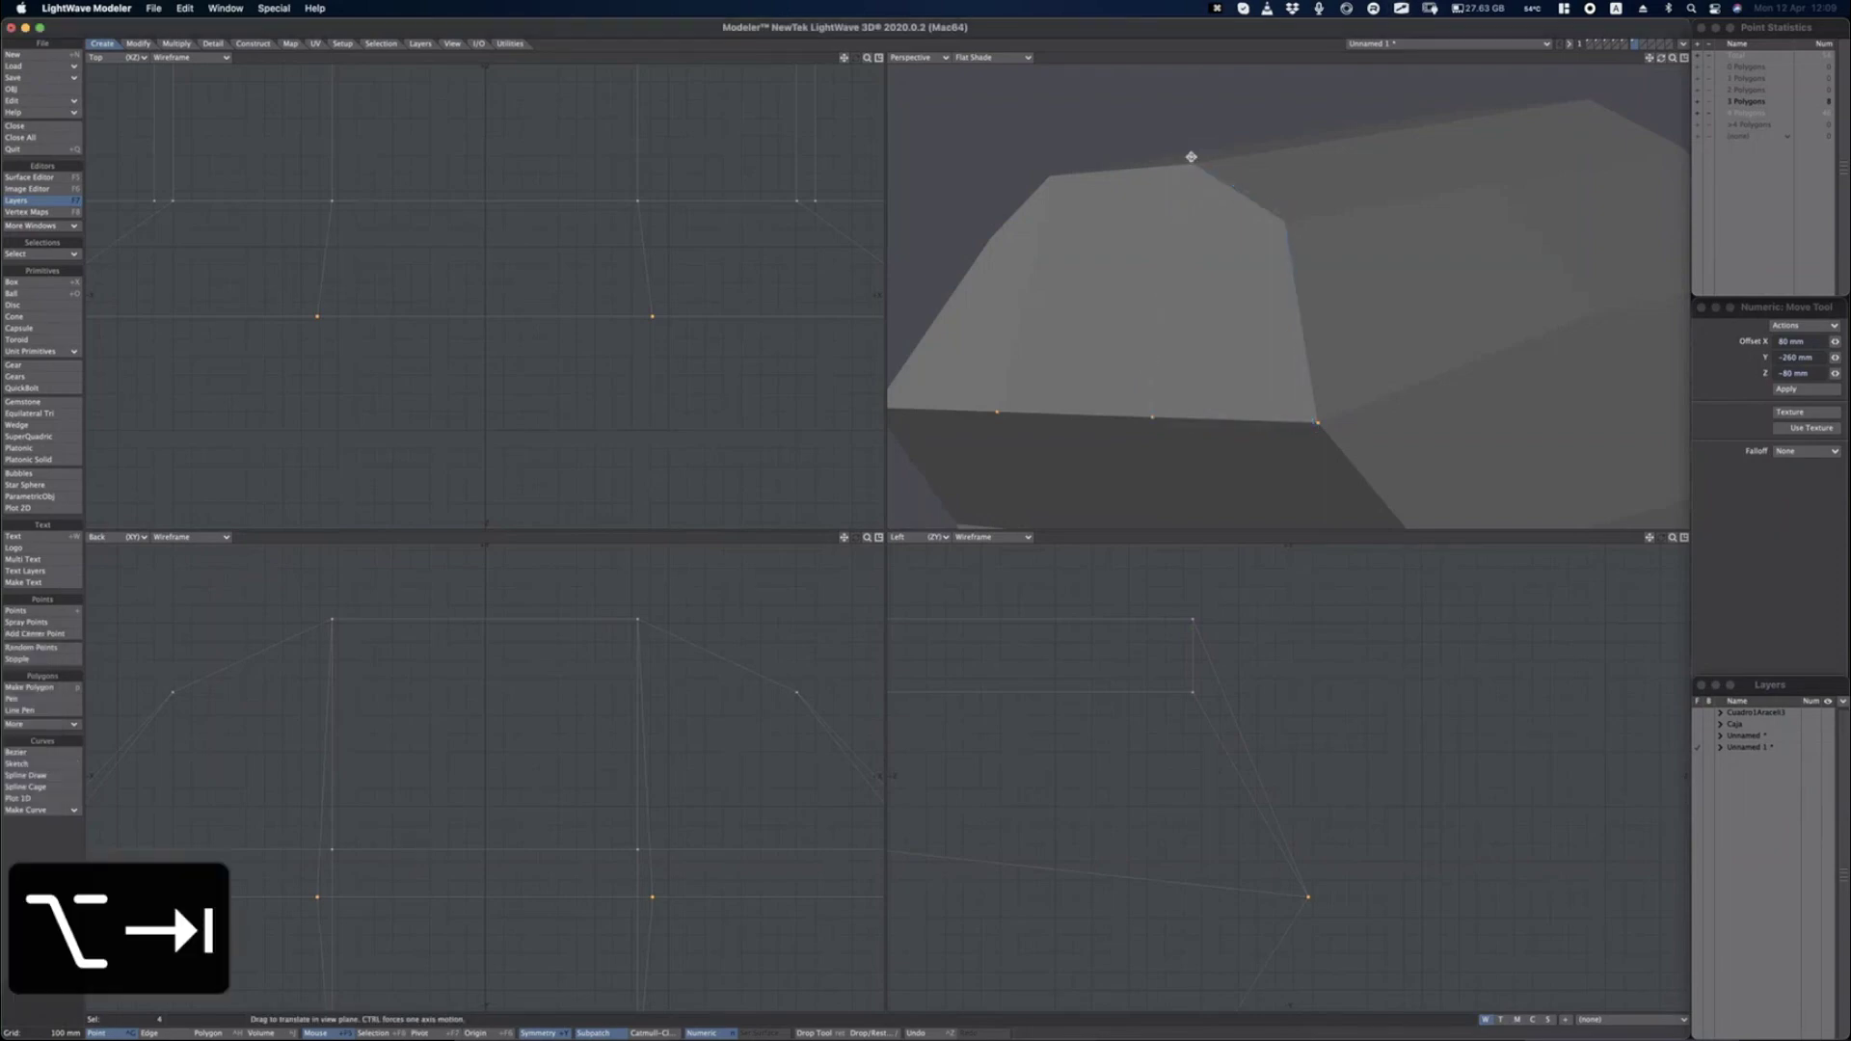
Set the perspective view to Smooth Shade and deselect the moved points on the negative Z face.
click(1003, 58)
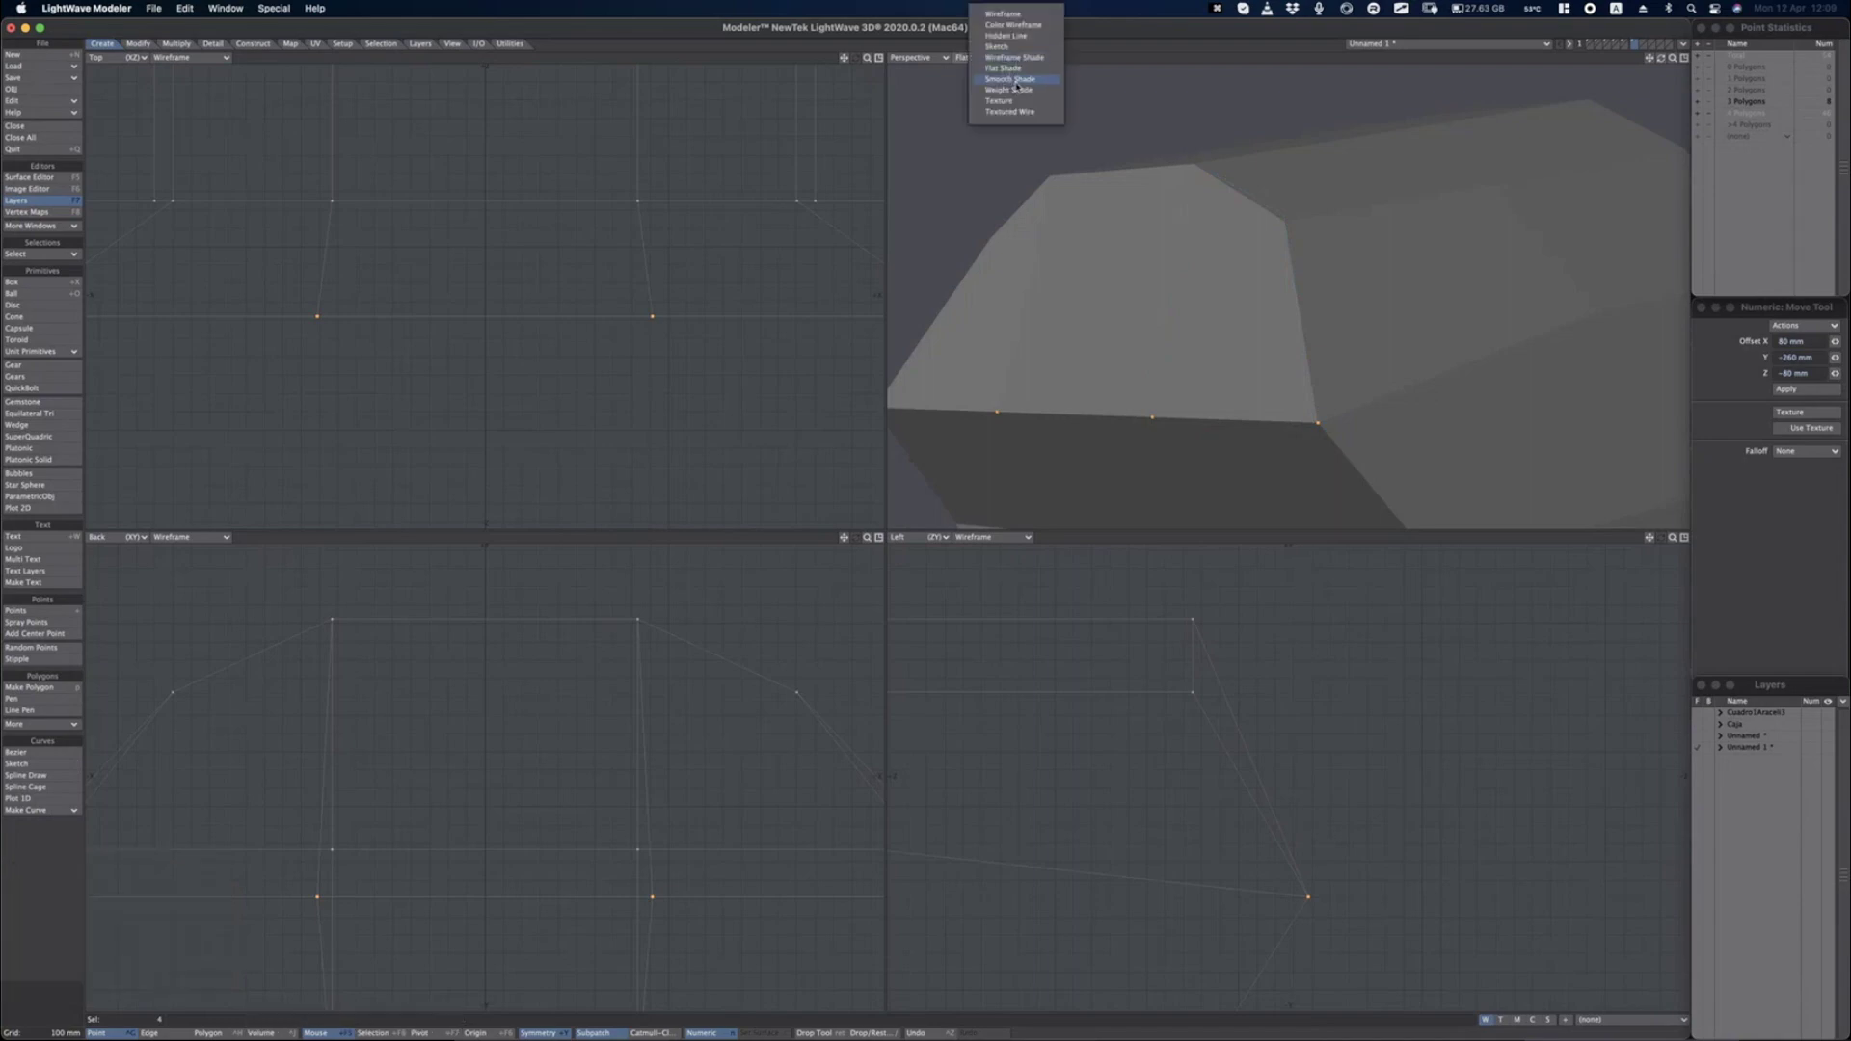
click(1013, 79)
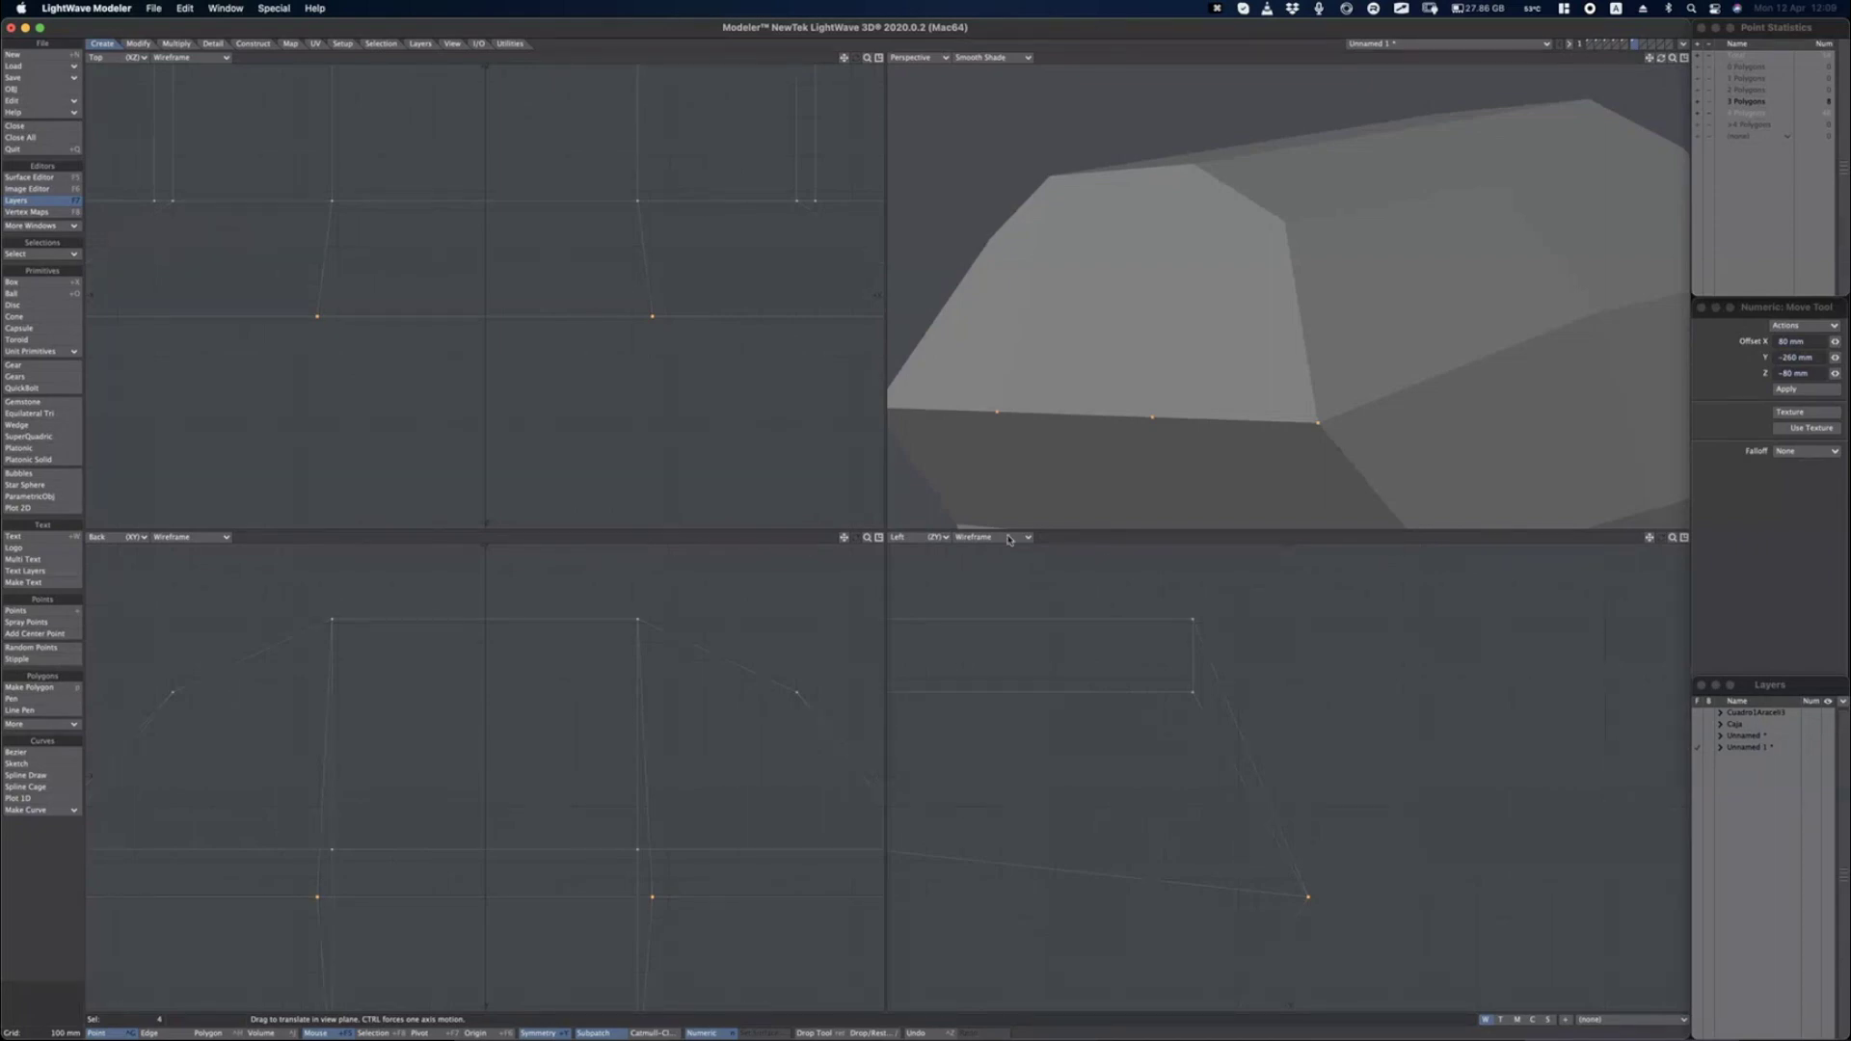
scroll(1022, 680, down, 6)
scroll(1017, 687, down, 5)
scroll(1013, 683, down, 1)
alt+drag(739, 397, 717, 469)
key(space)
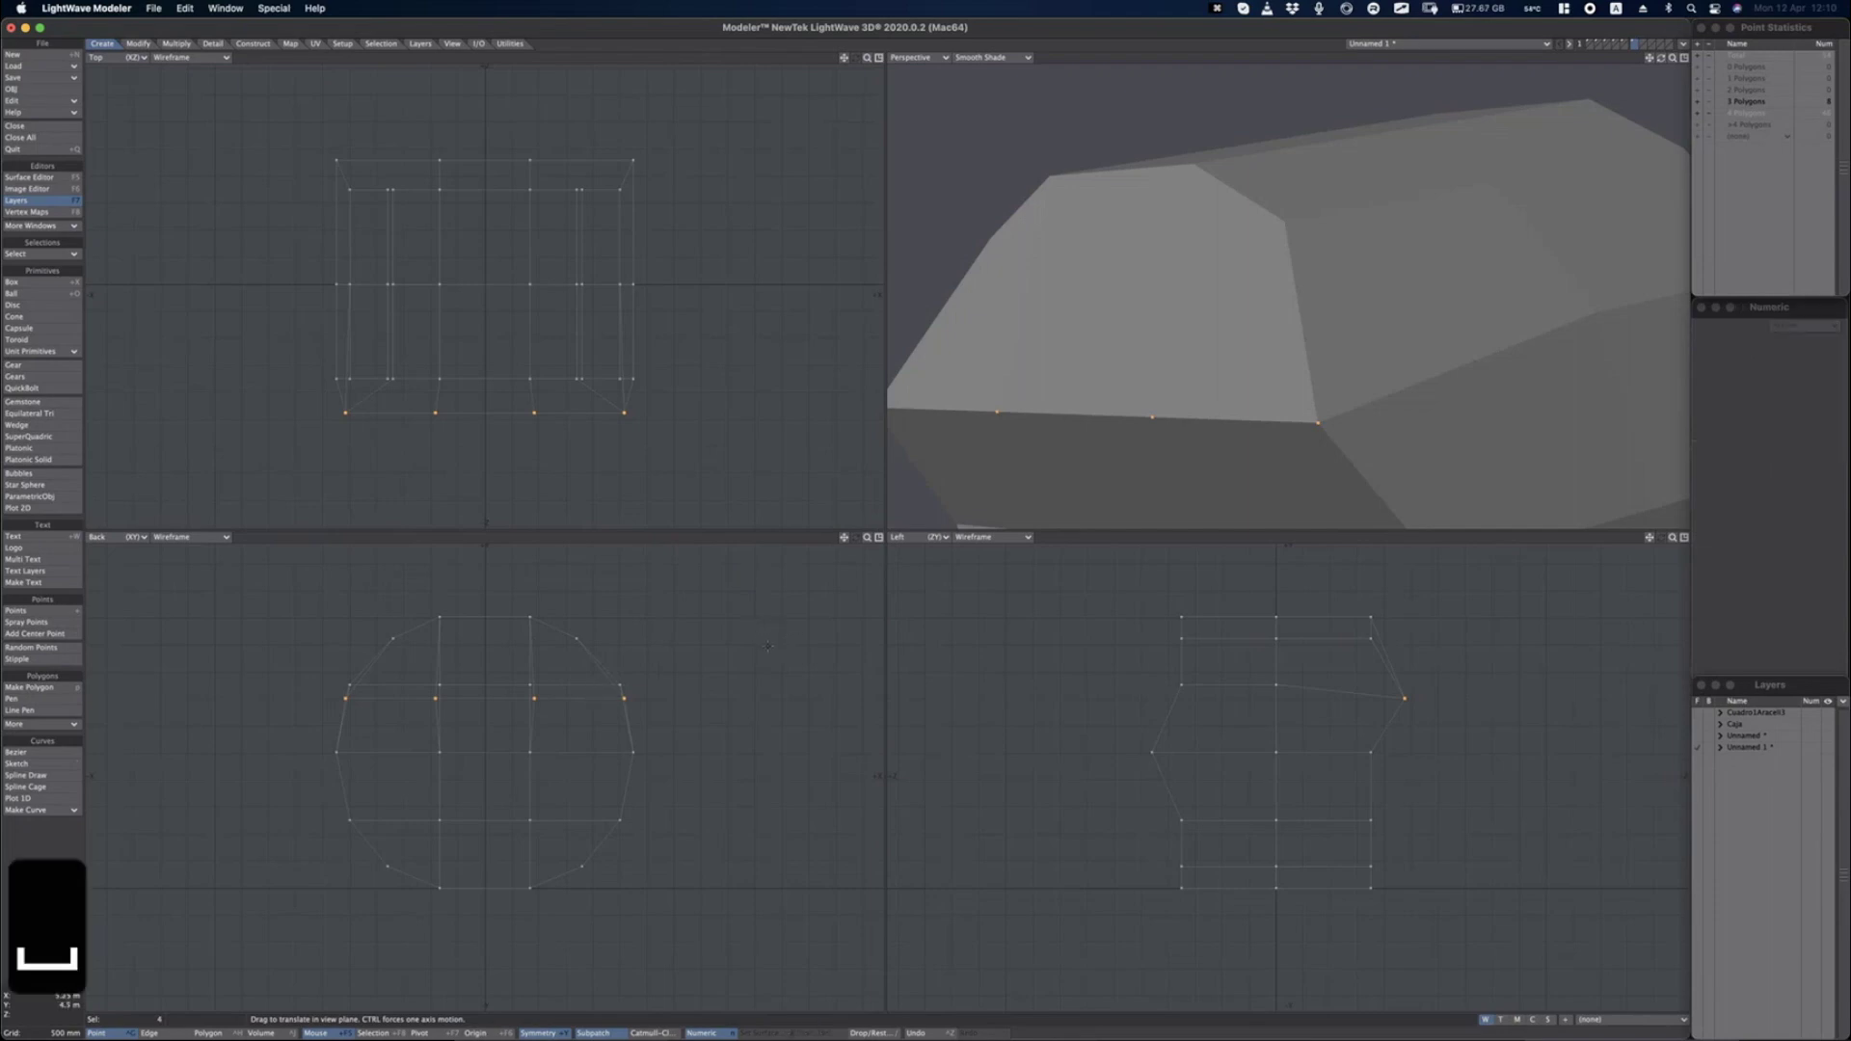
key(slash)
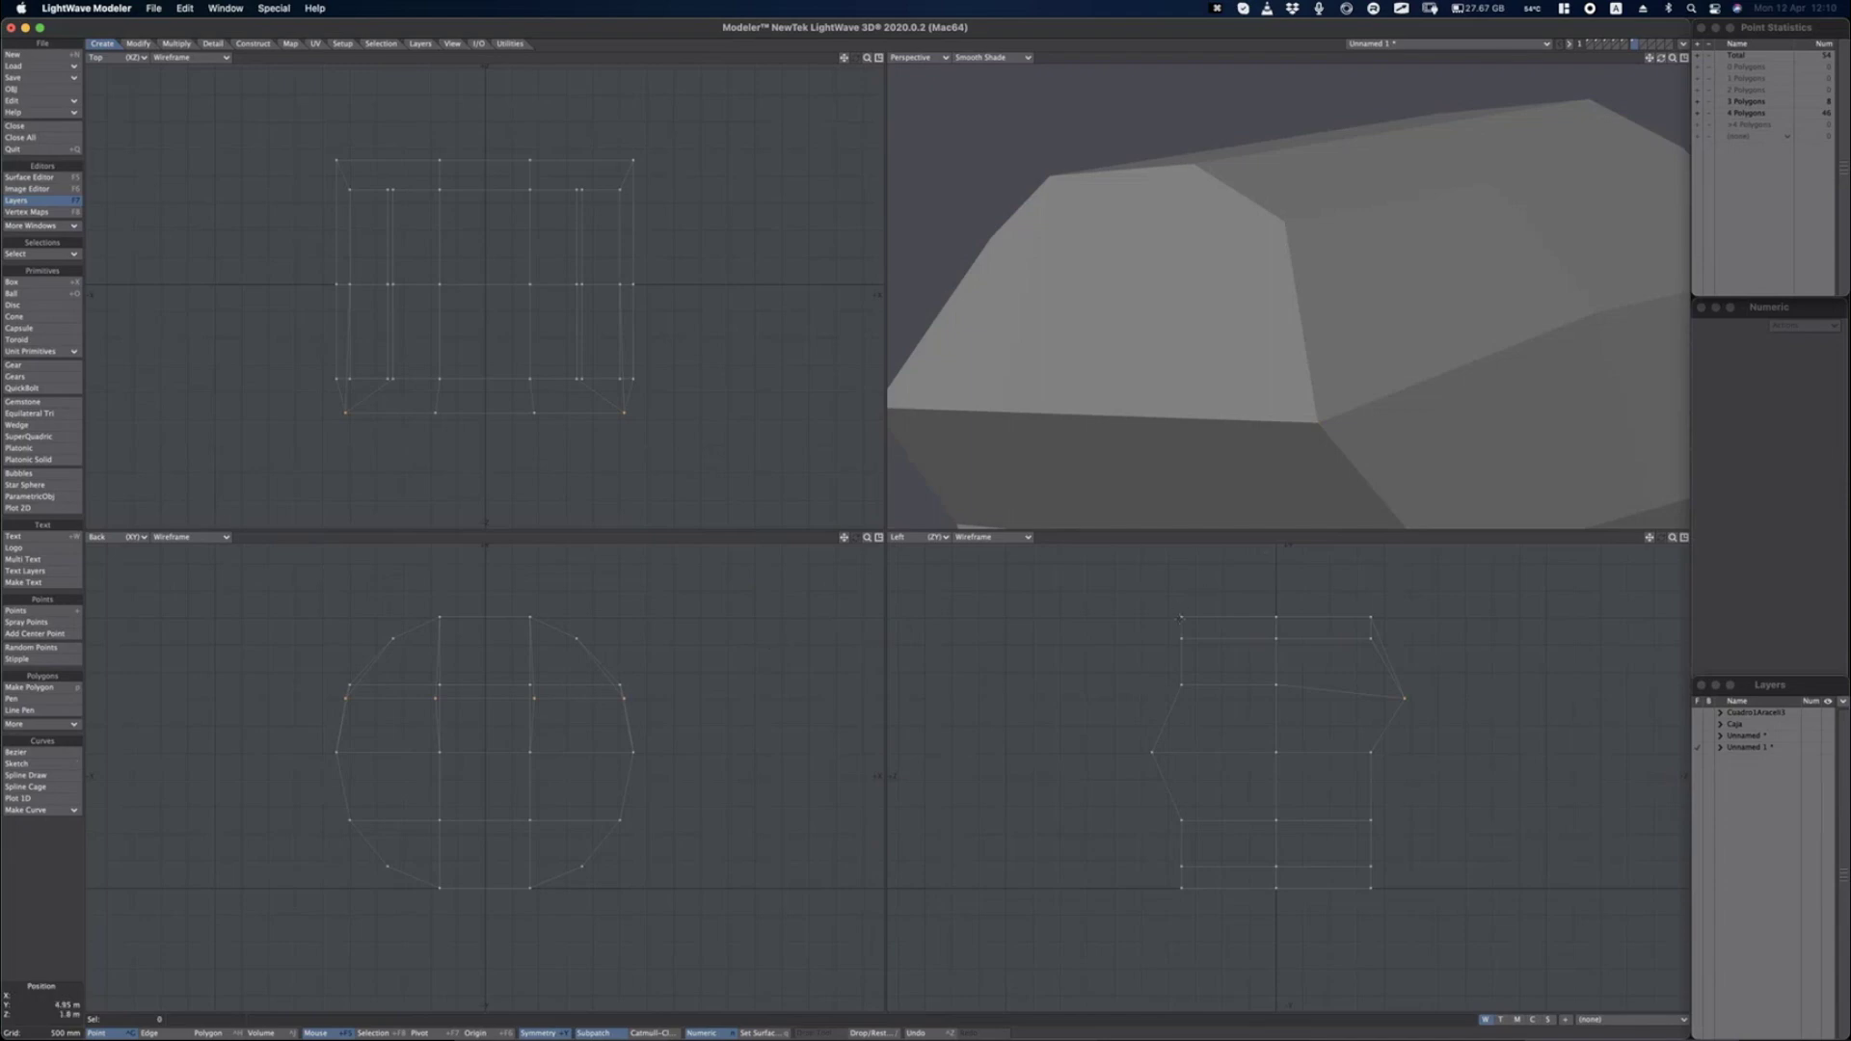
Select the top row of points on the negative Z face and move it 200 mm in Y and -600 mm in Z.
click(1182, 617)
key(t)
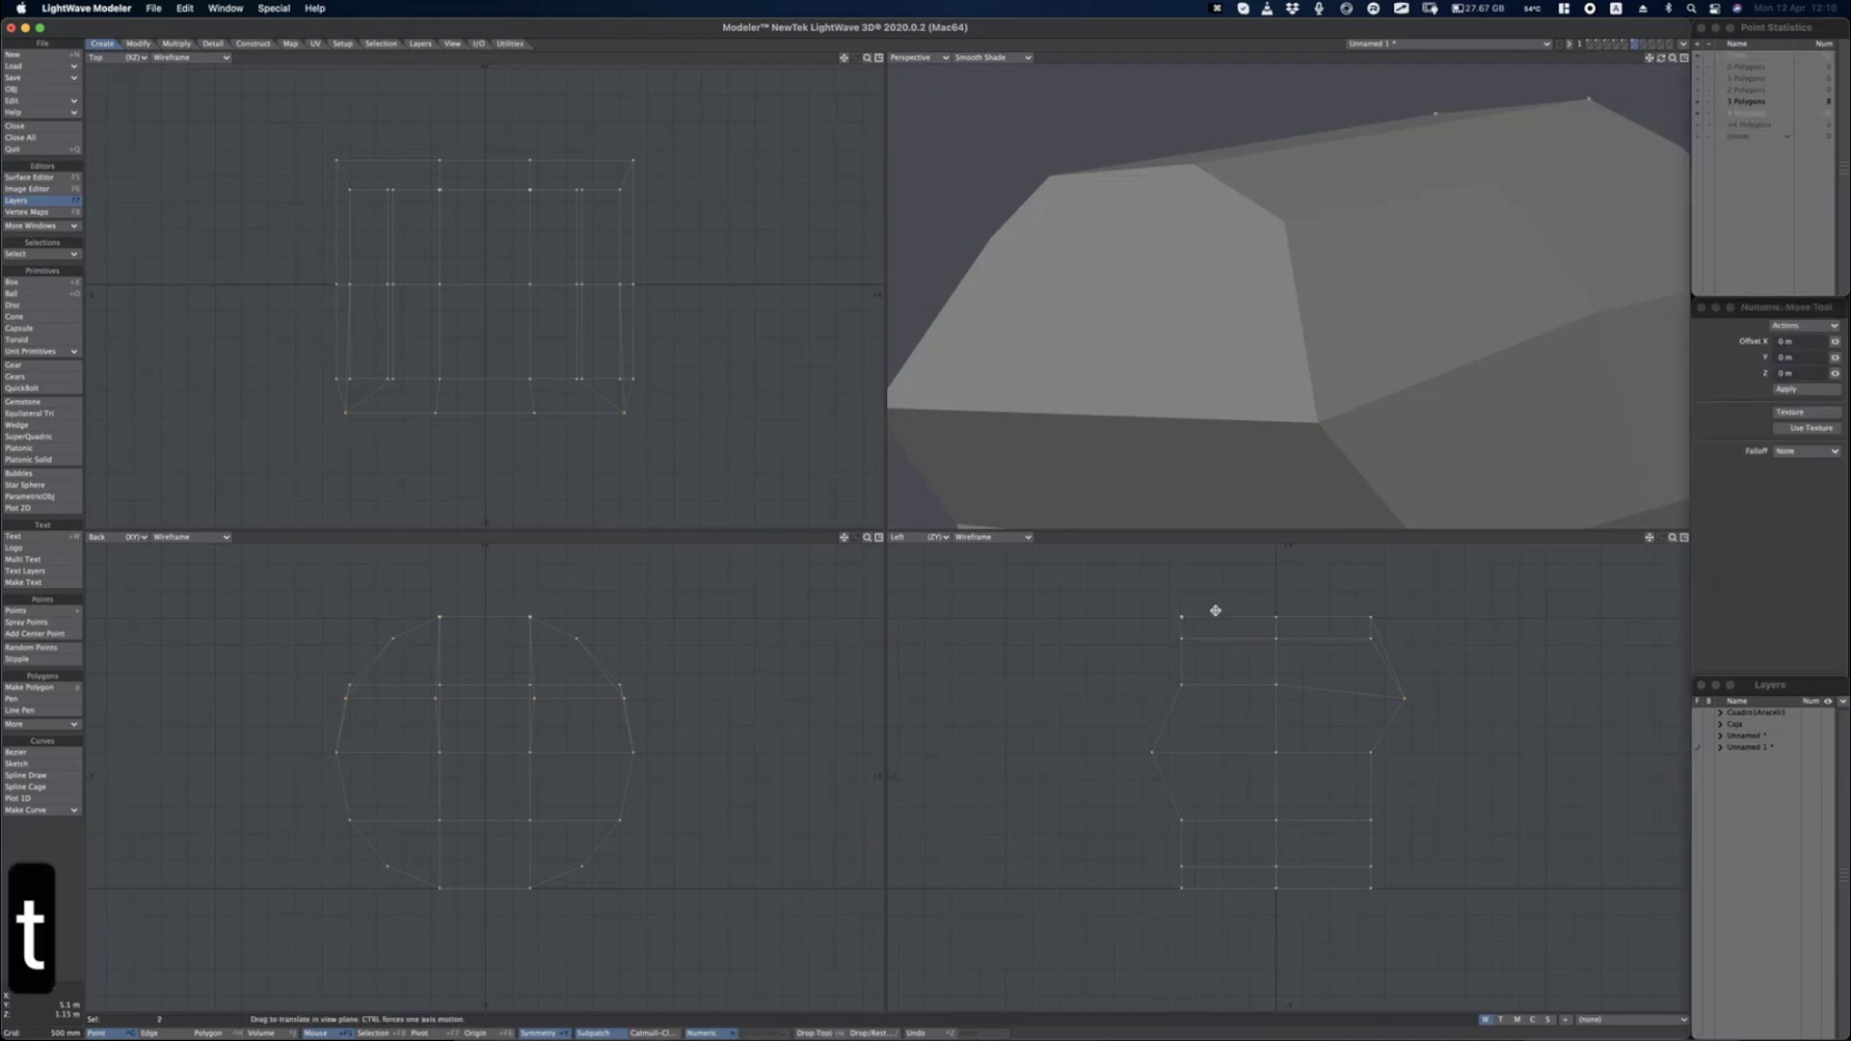
drag(1215, 611, 1246, 601)
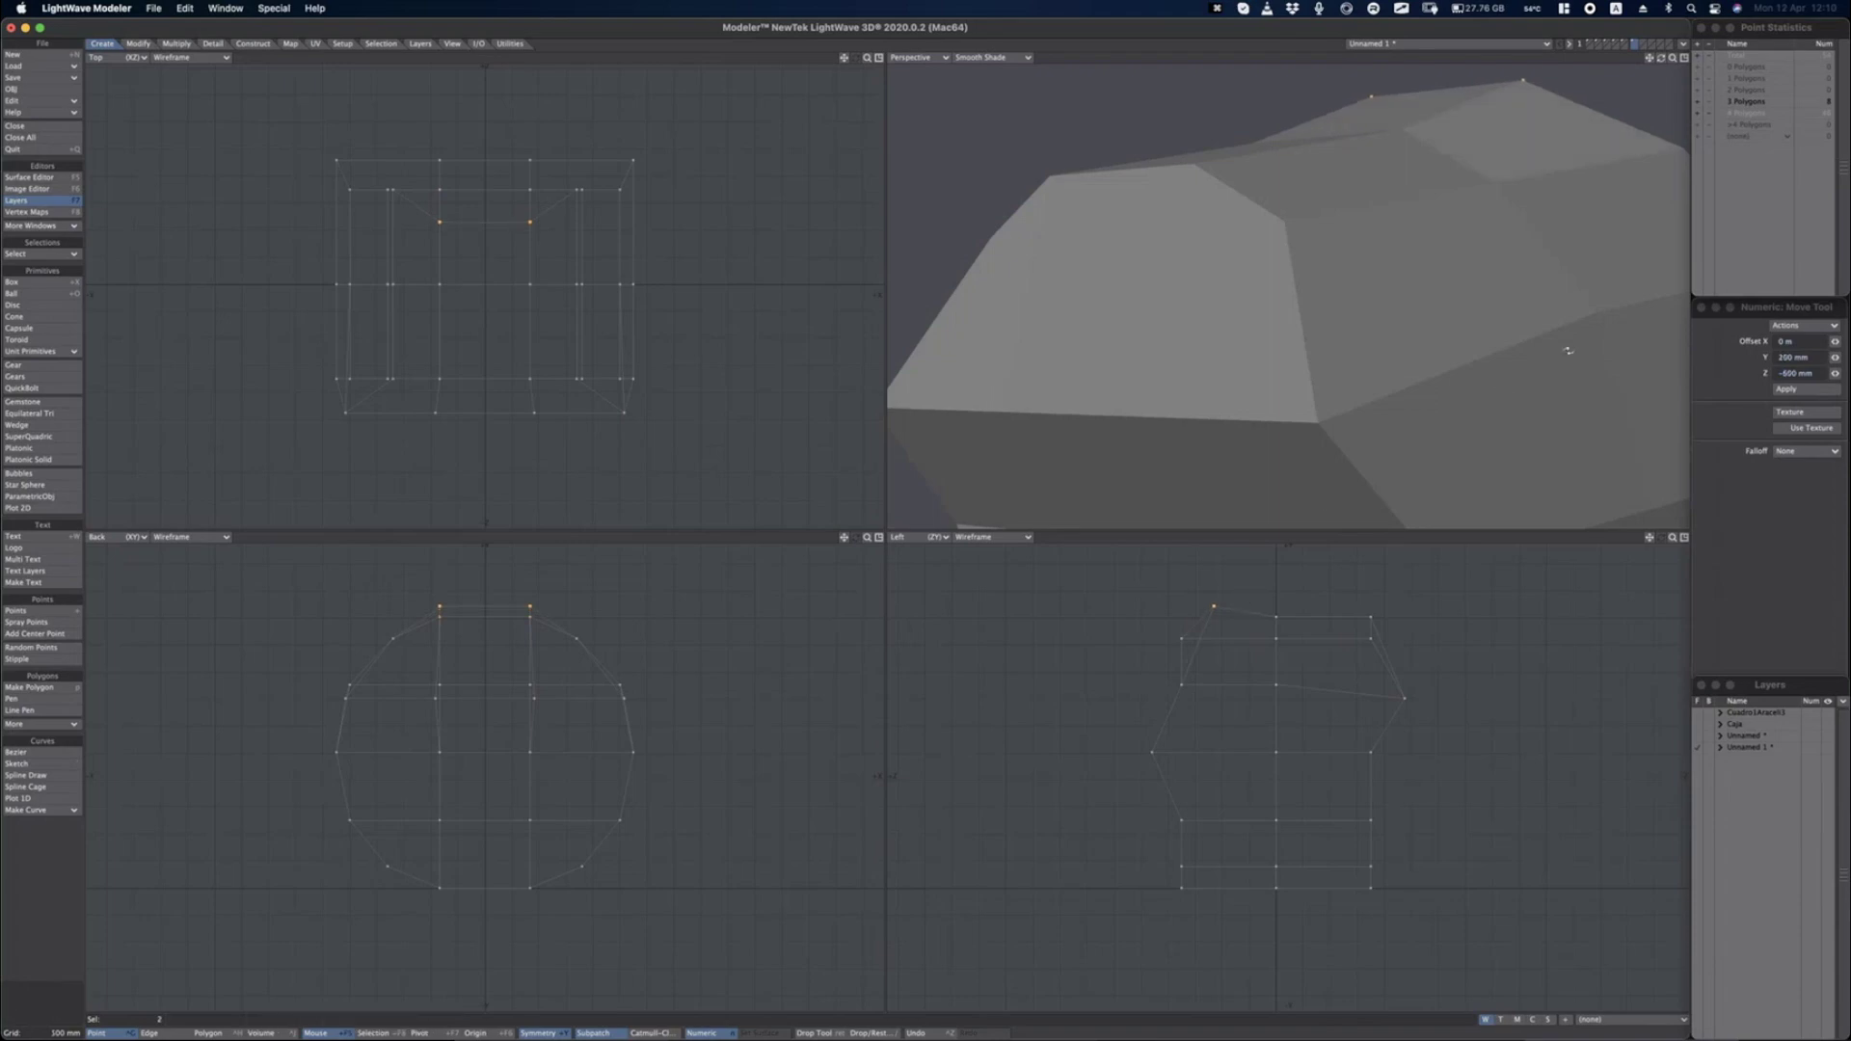
mouse_move(1568, 351)
alt+mouse_down()
mouse_move(1240, 343)
mouse_move(1244, 324)
mouse_move(1319, 343)
mouse_move(1276, 338)
mouse_move(1314, 401)
mouse_move(1234, 431)
mouse_move(1128, 235)
mouse_move(1201, 260)
alt+mouse_up()
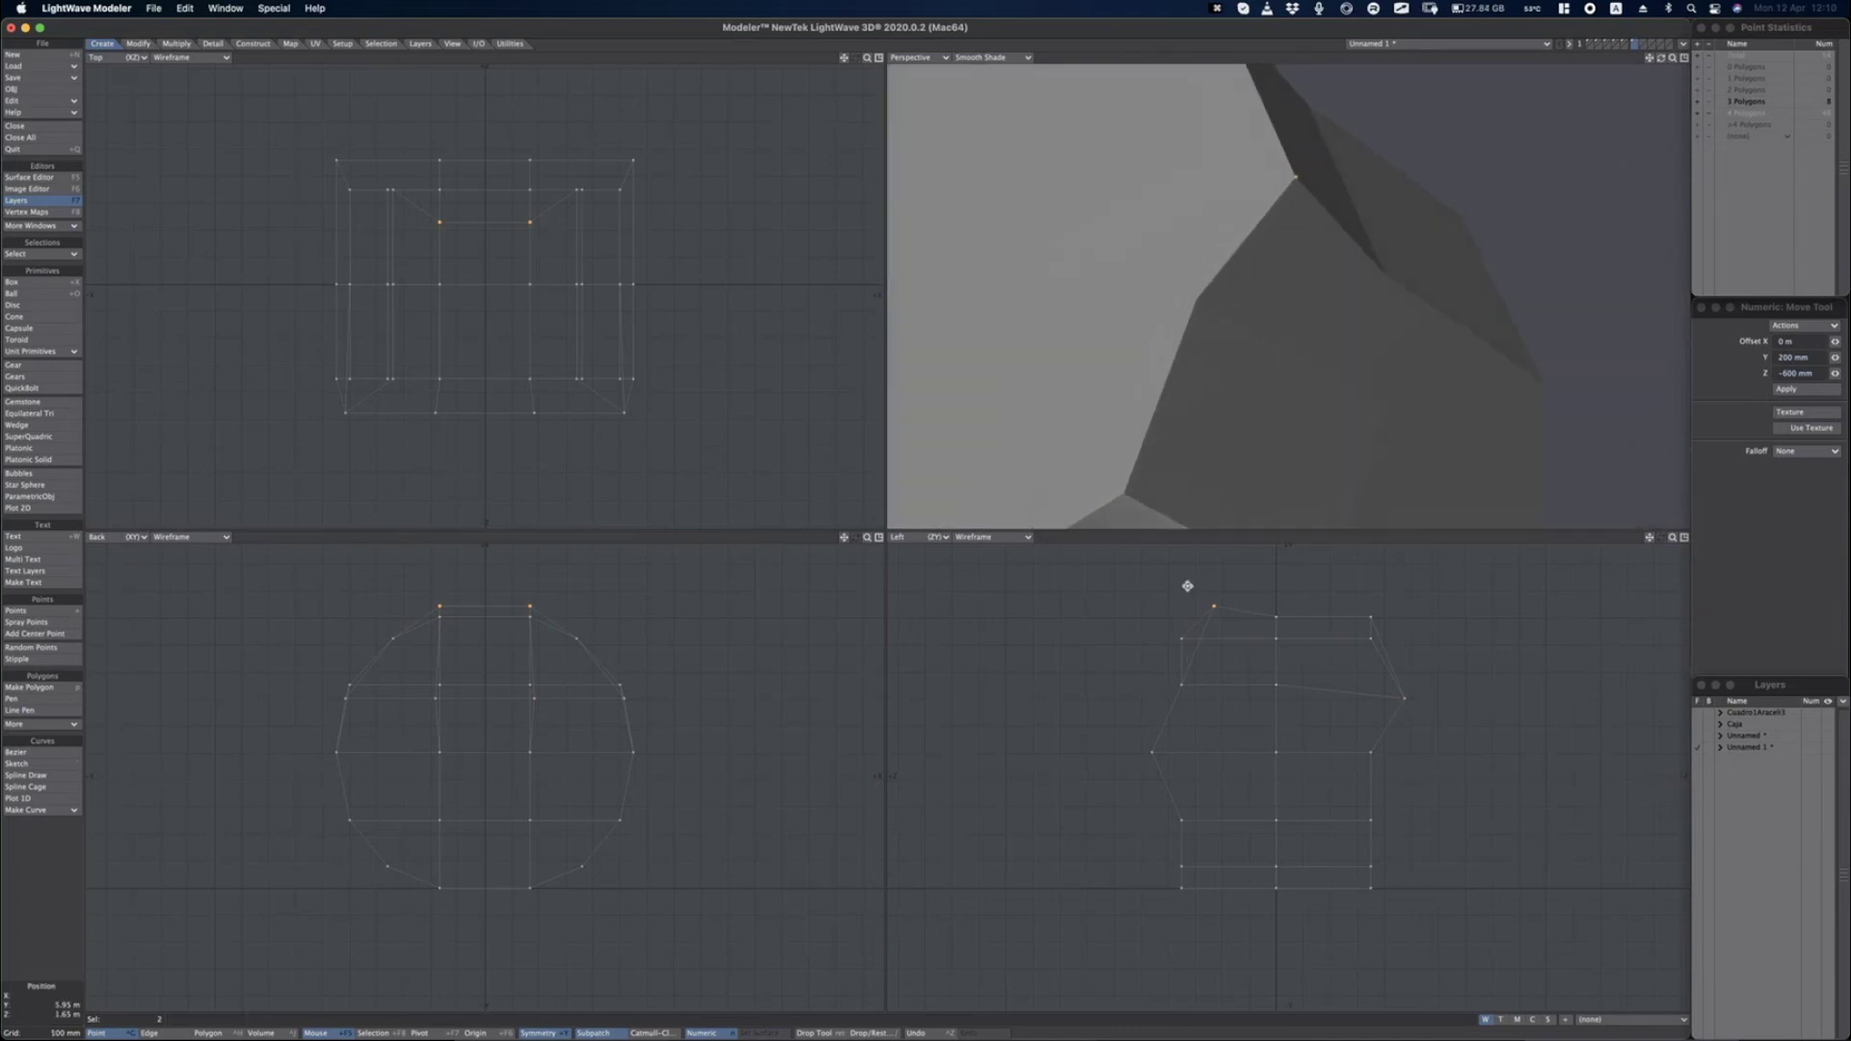
key(space)
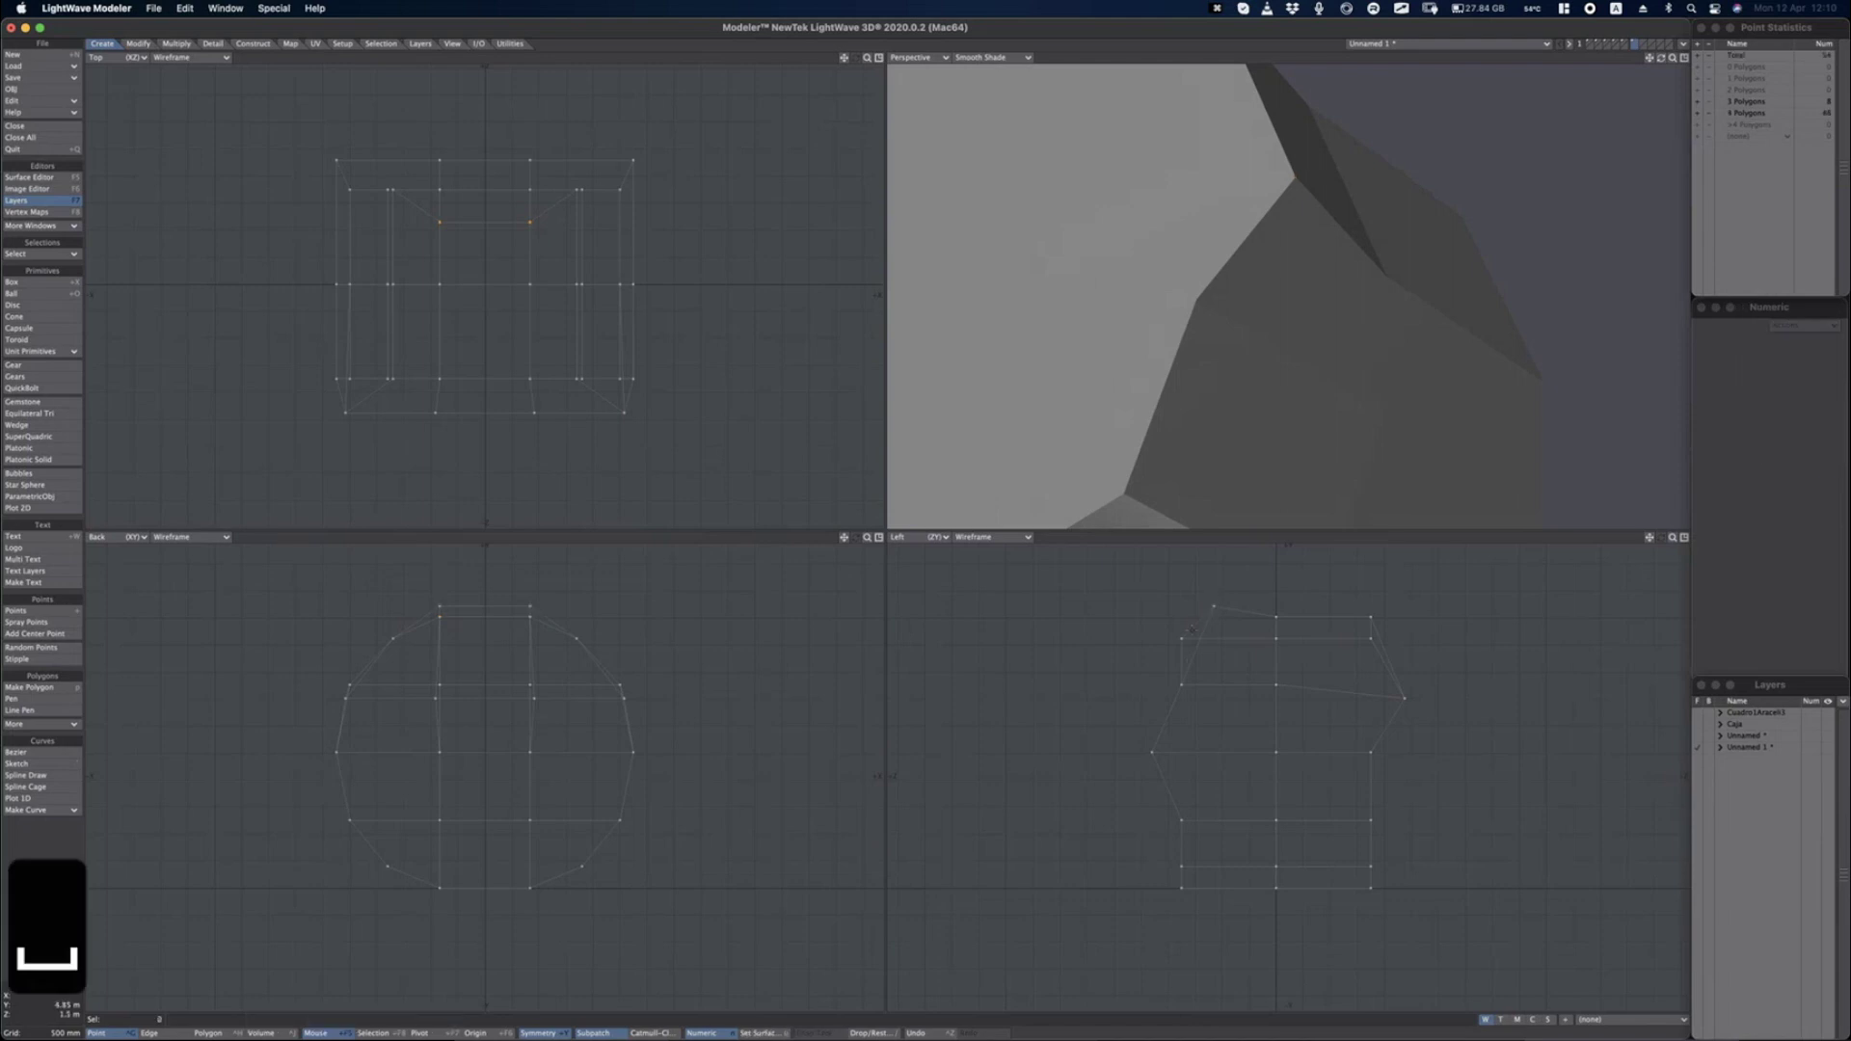
Select the row of points just below on the negative Z face and move it -150 mm in Y and -300 mm in Z.
click(1183, 638)
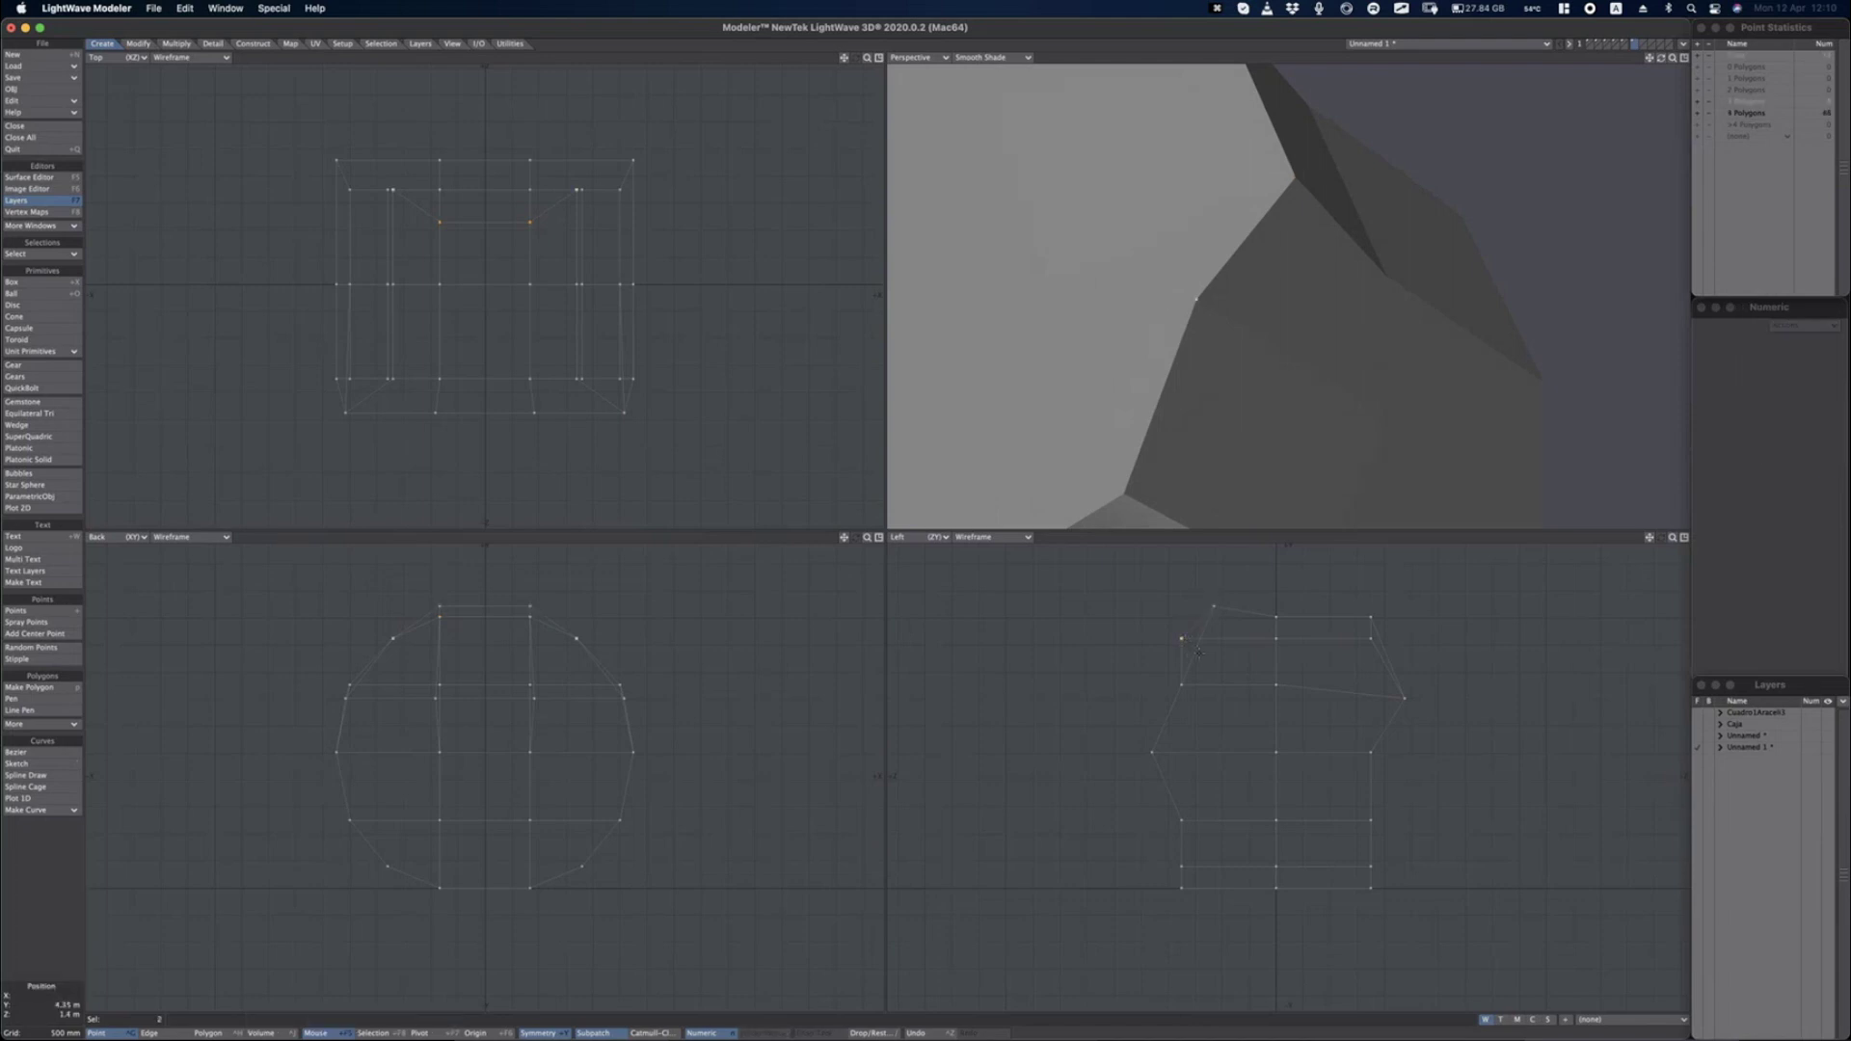
key(t)
mouse_move(1211, 649)
mouse_down()
mouse_move(1231, 656)
mouse_move(1201, 639)
mouse_up()
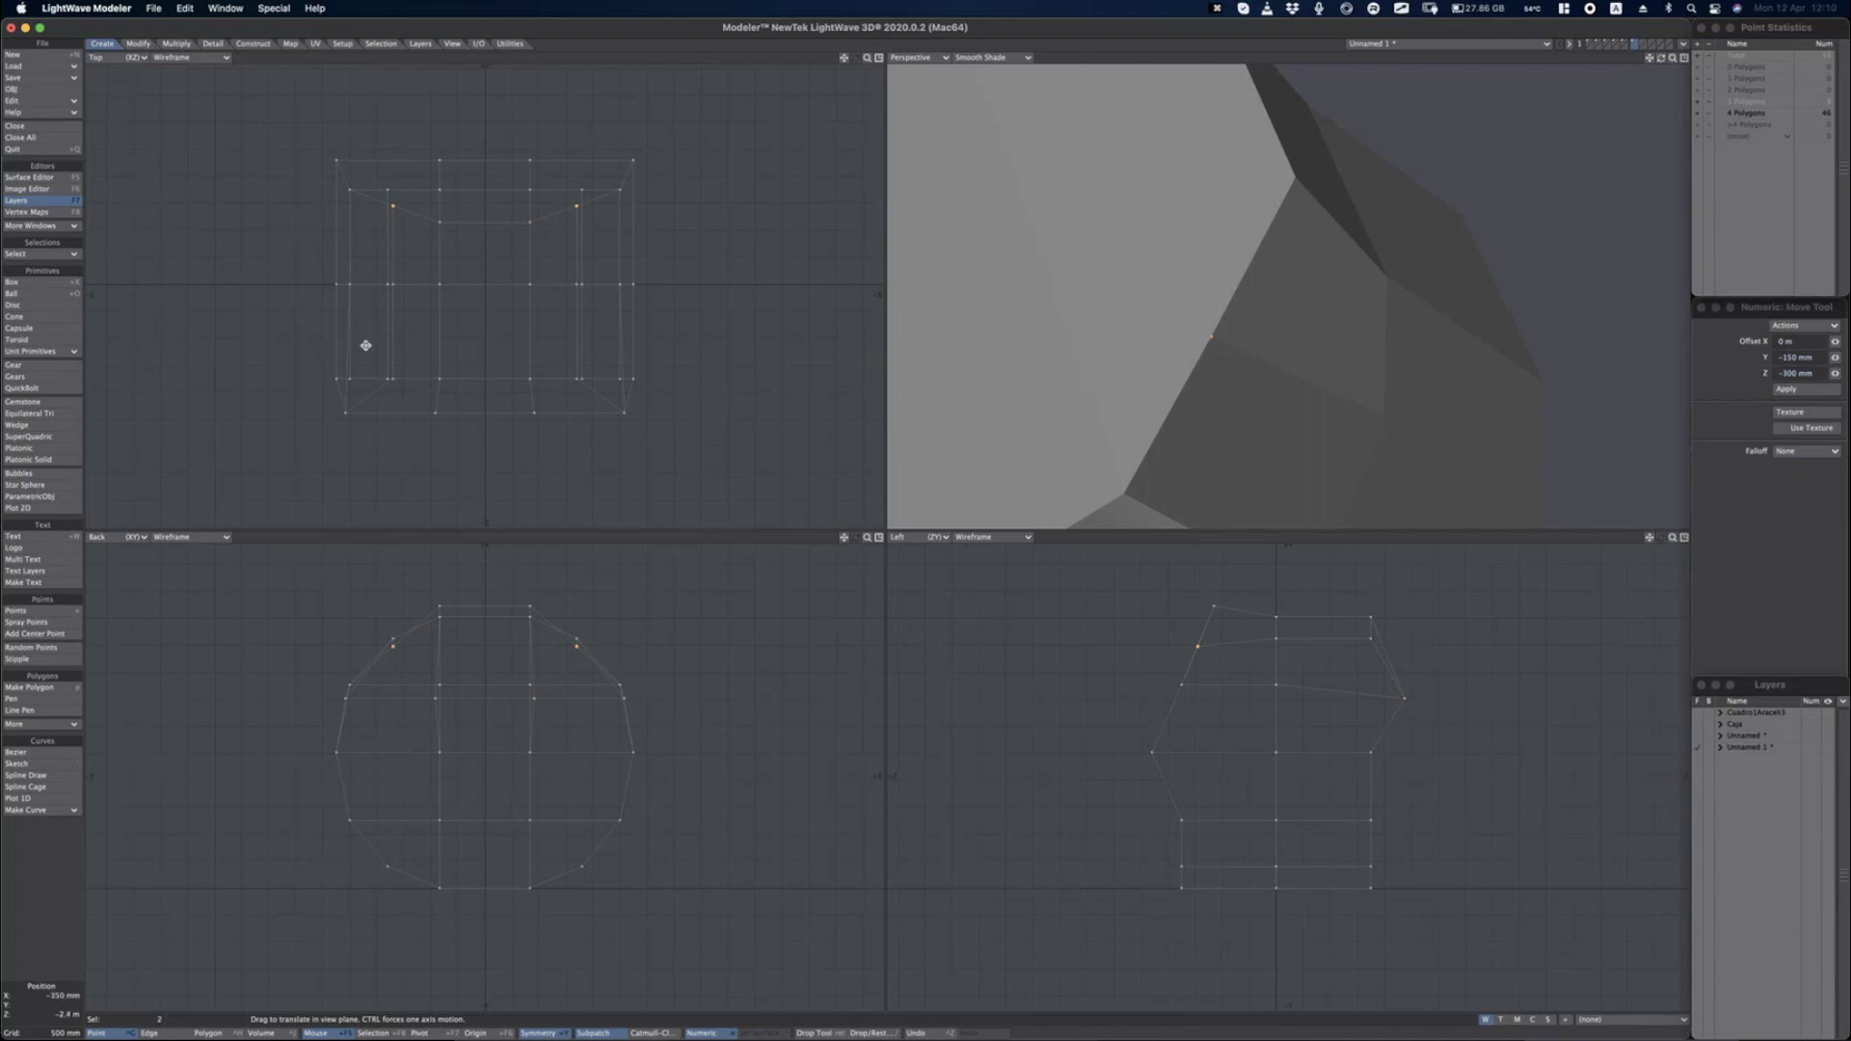
Show the Modify tools, mark them with a temporary stroke, deselect the points and activate the Drag tool.
click(143, 45)
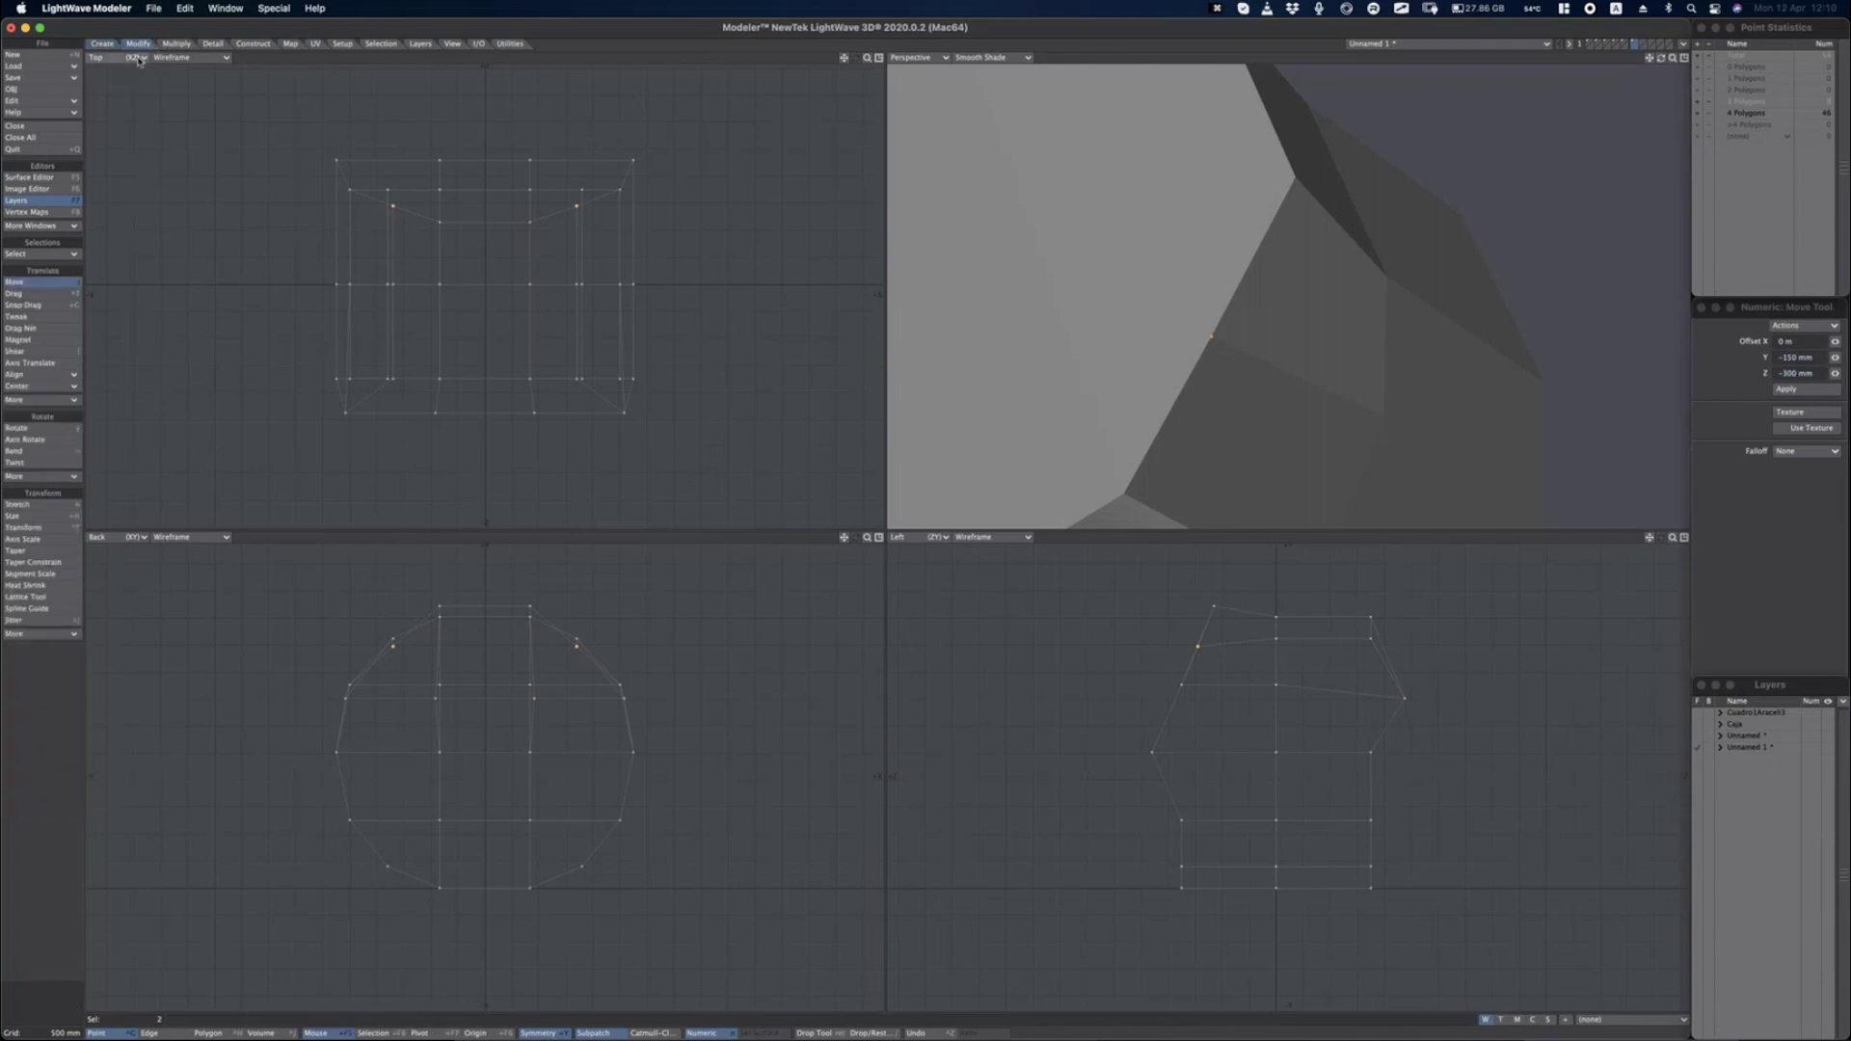
key(alt+Tab)
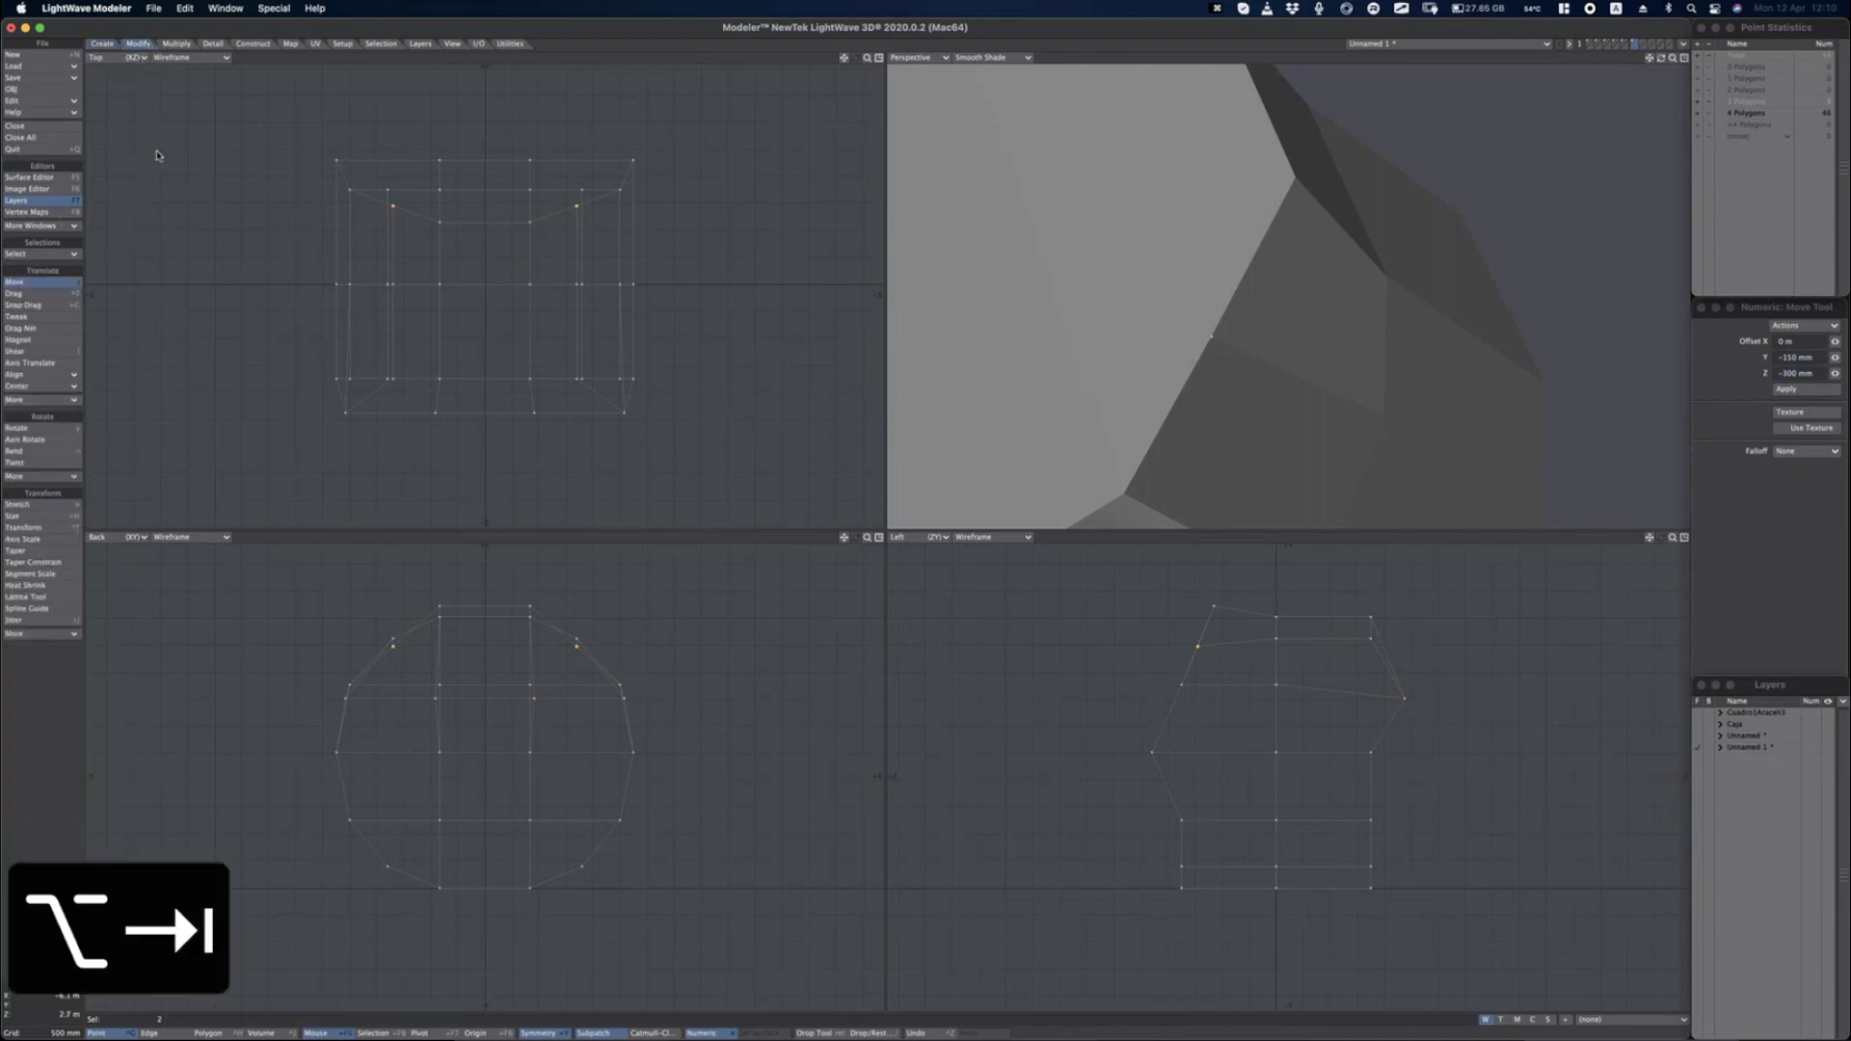
mouse_move(171, 211)
mouse_down()
mouse_move(159, 85)
mouse_move(125, 40)
mouse_up()
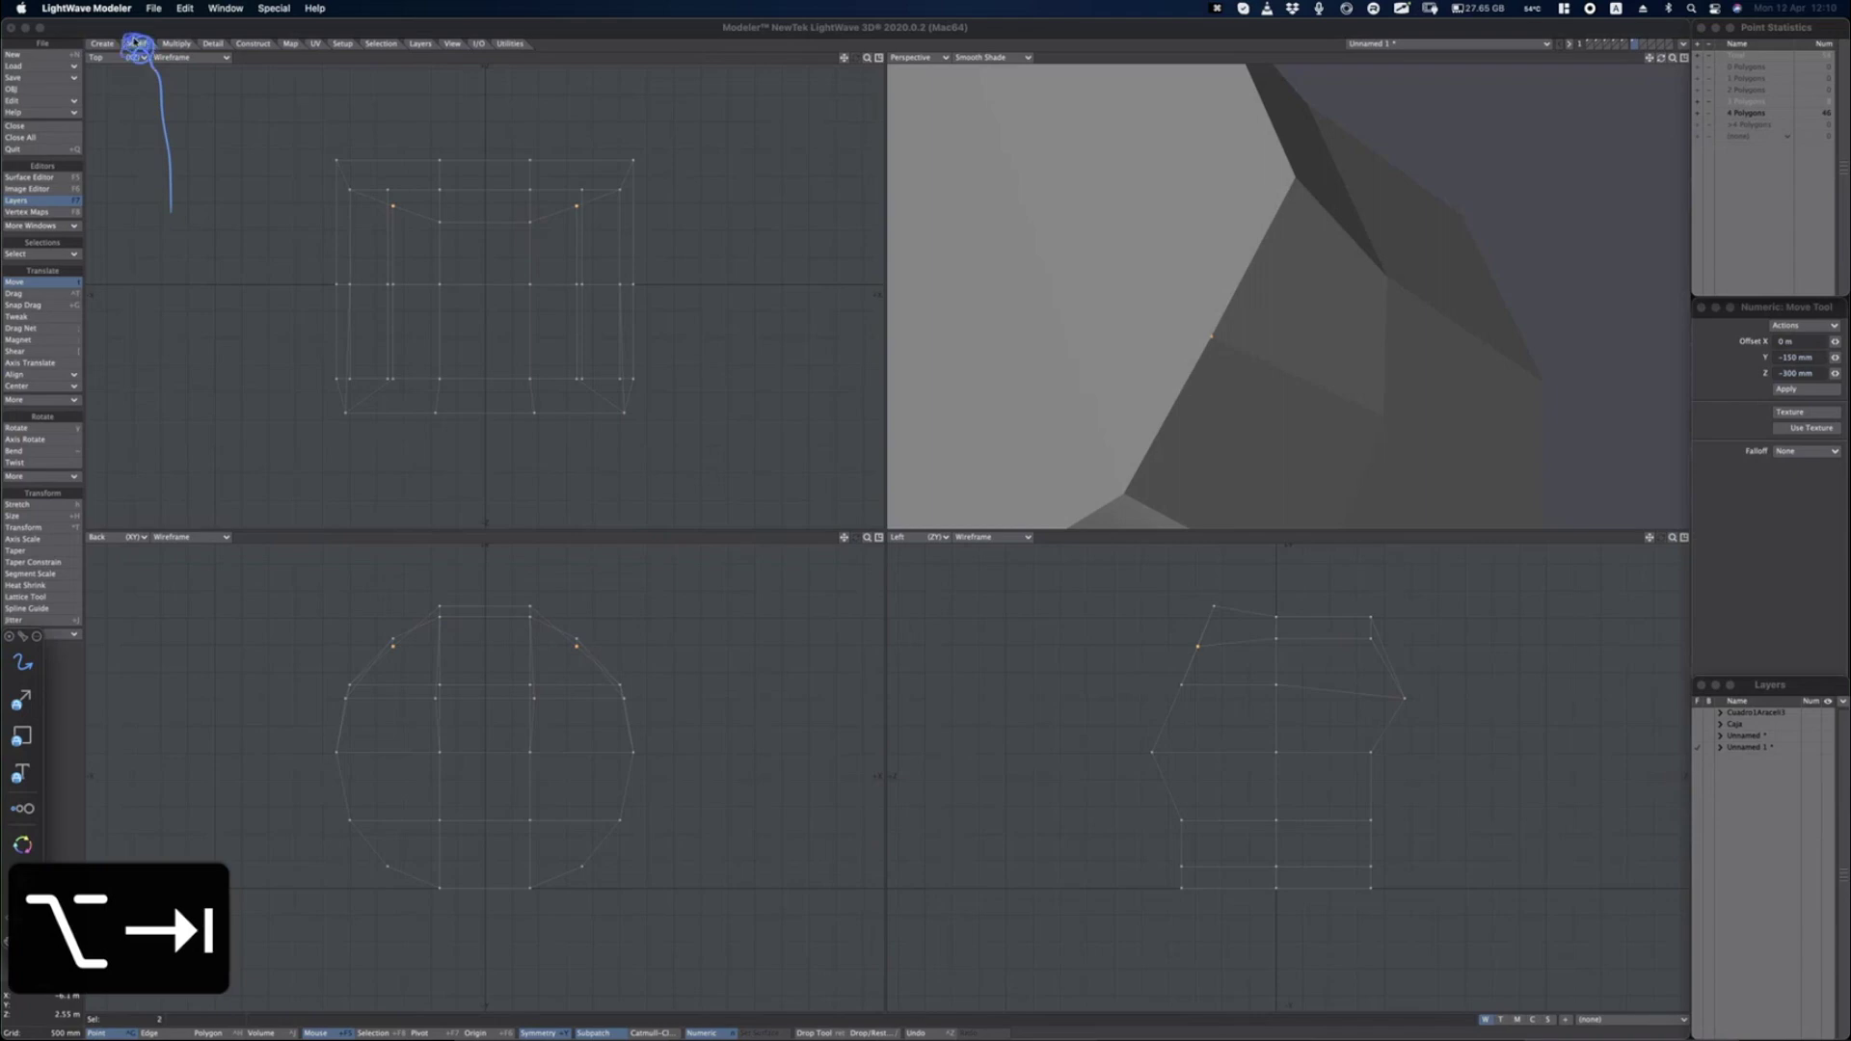
click(39, 294)
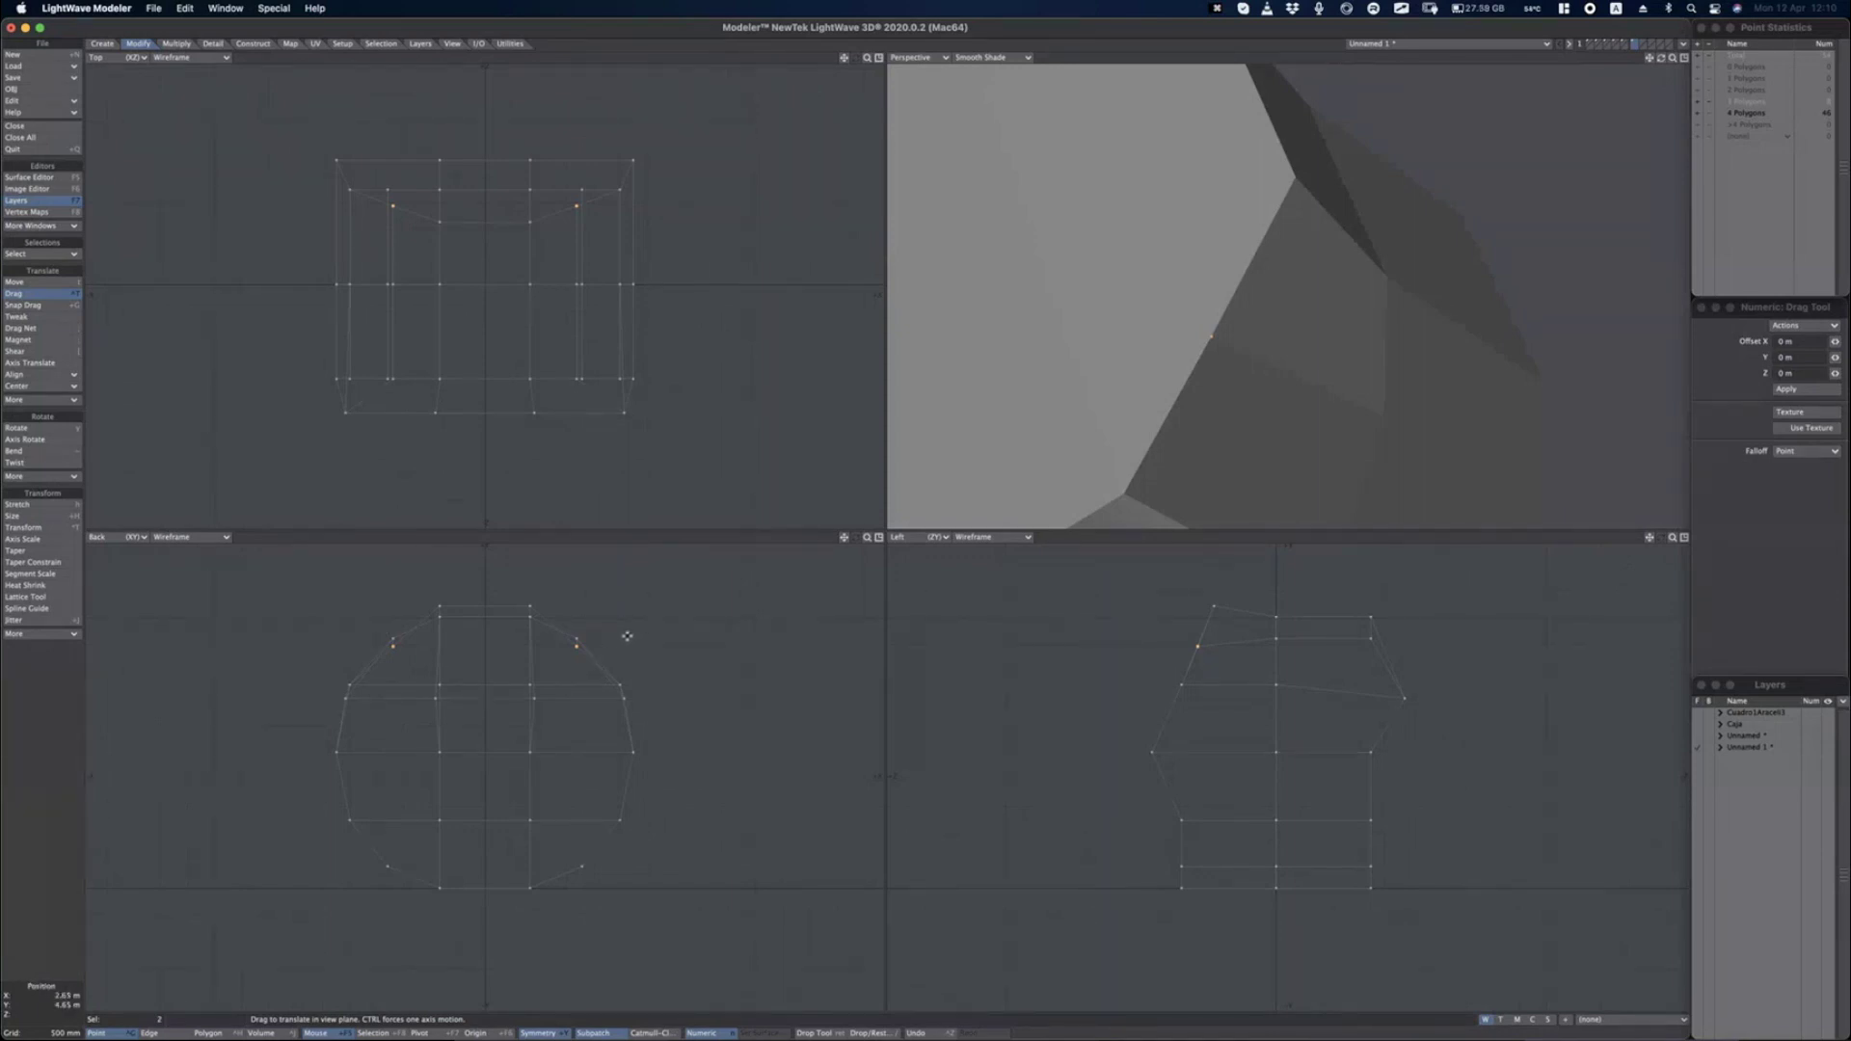
key(space)
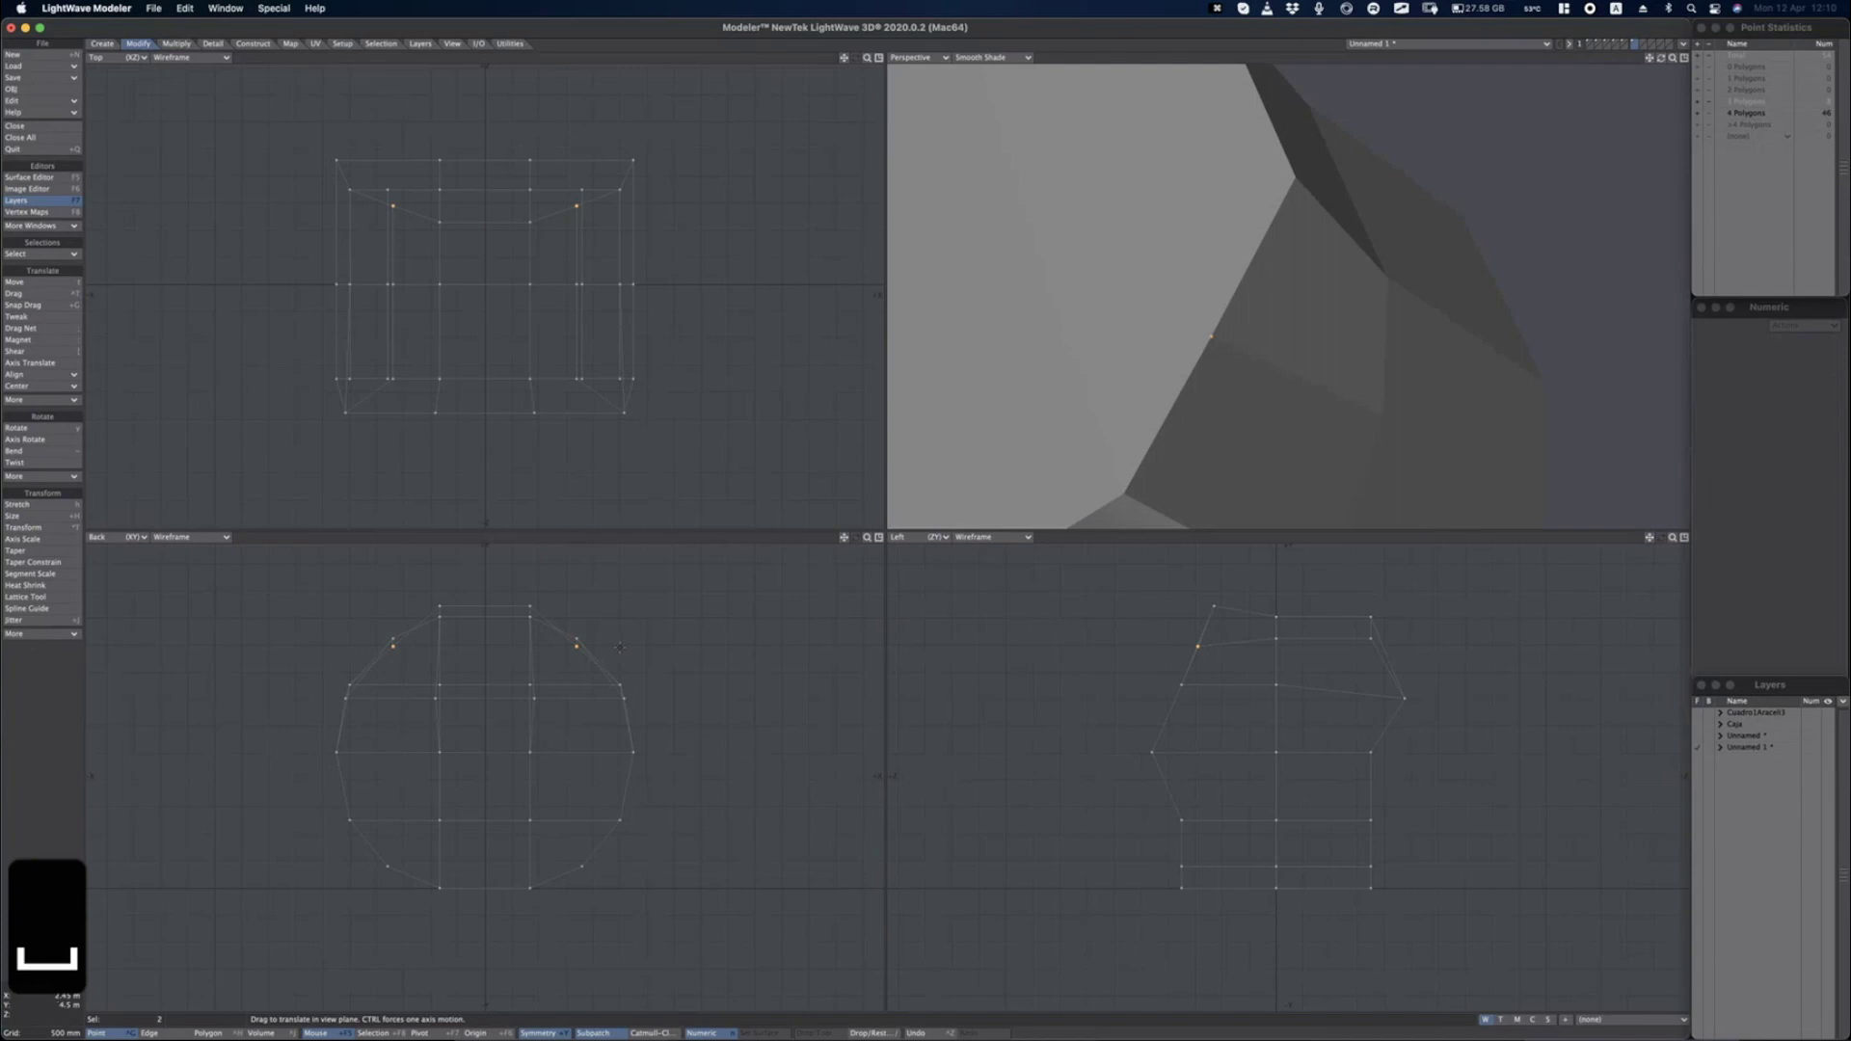
click(39, 293)
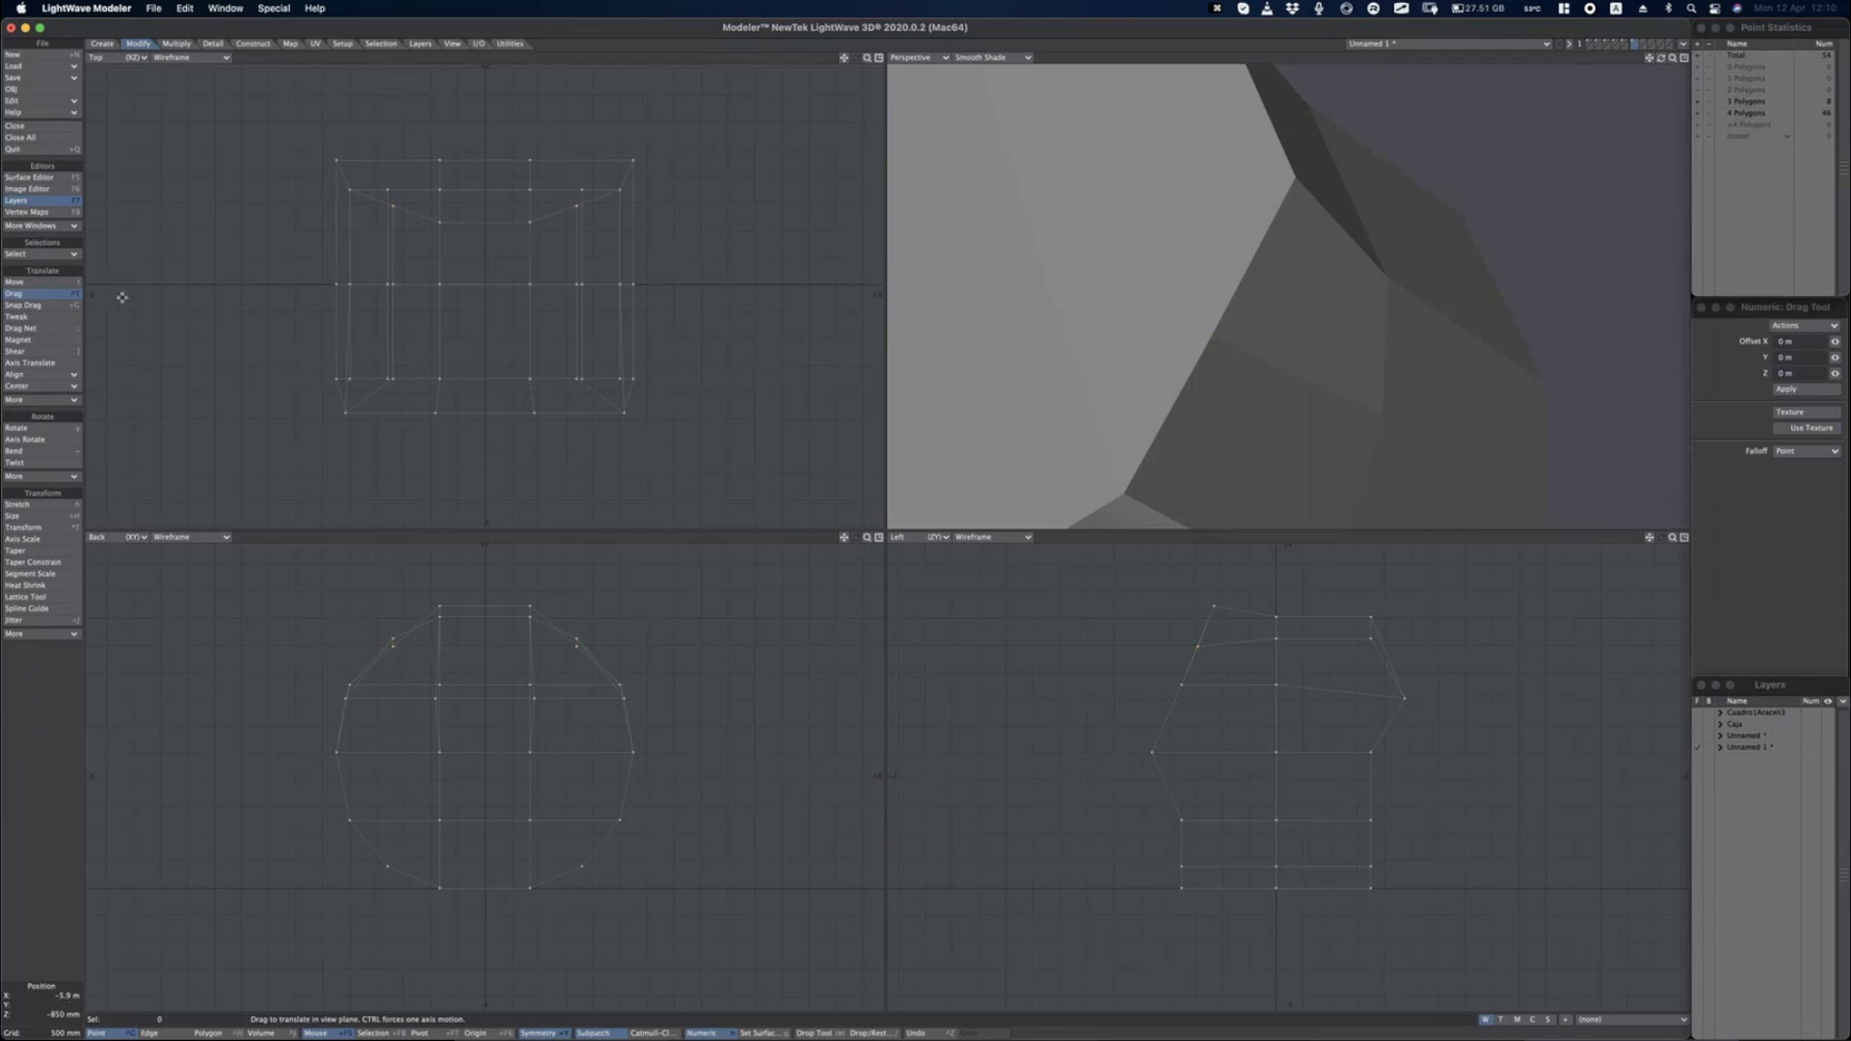
Draw temporary annotation strokes beside the Drag tool and over the empty area of the top view, and clear them.
key(alt+Tab)
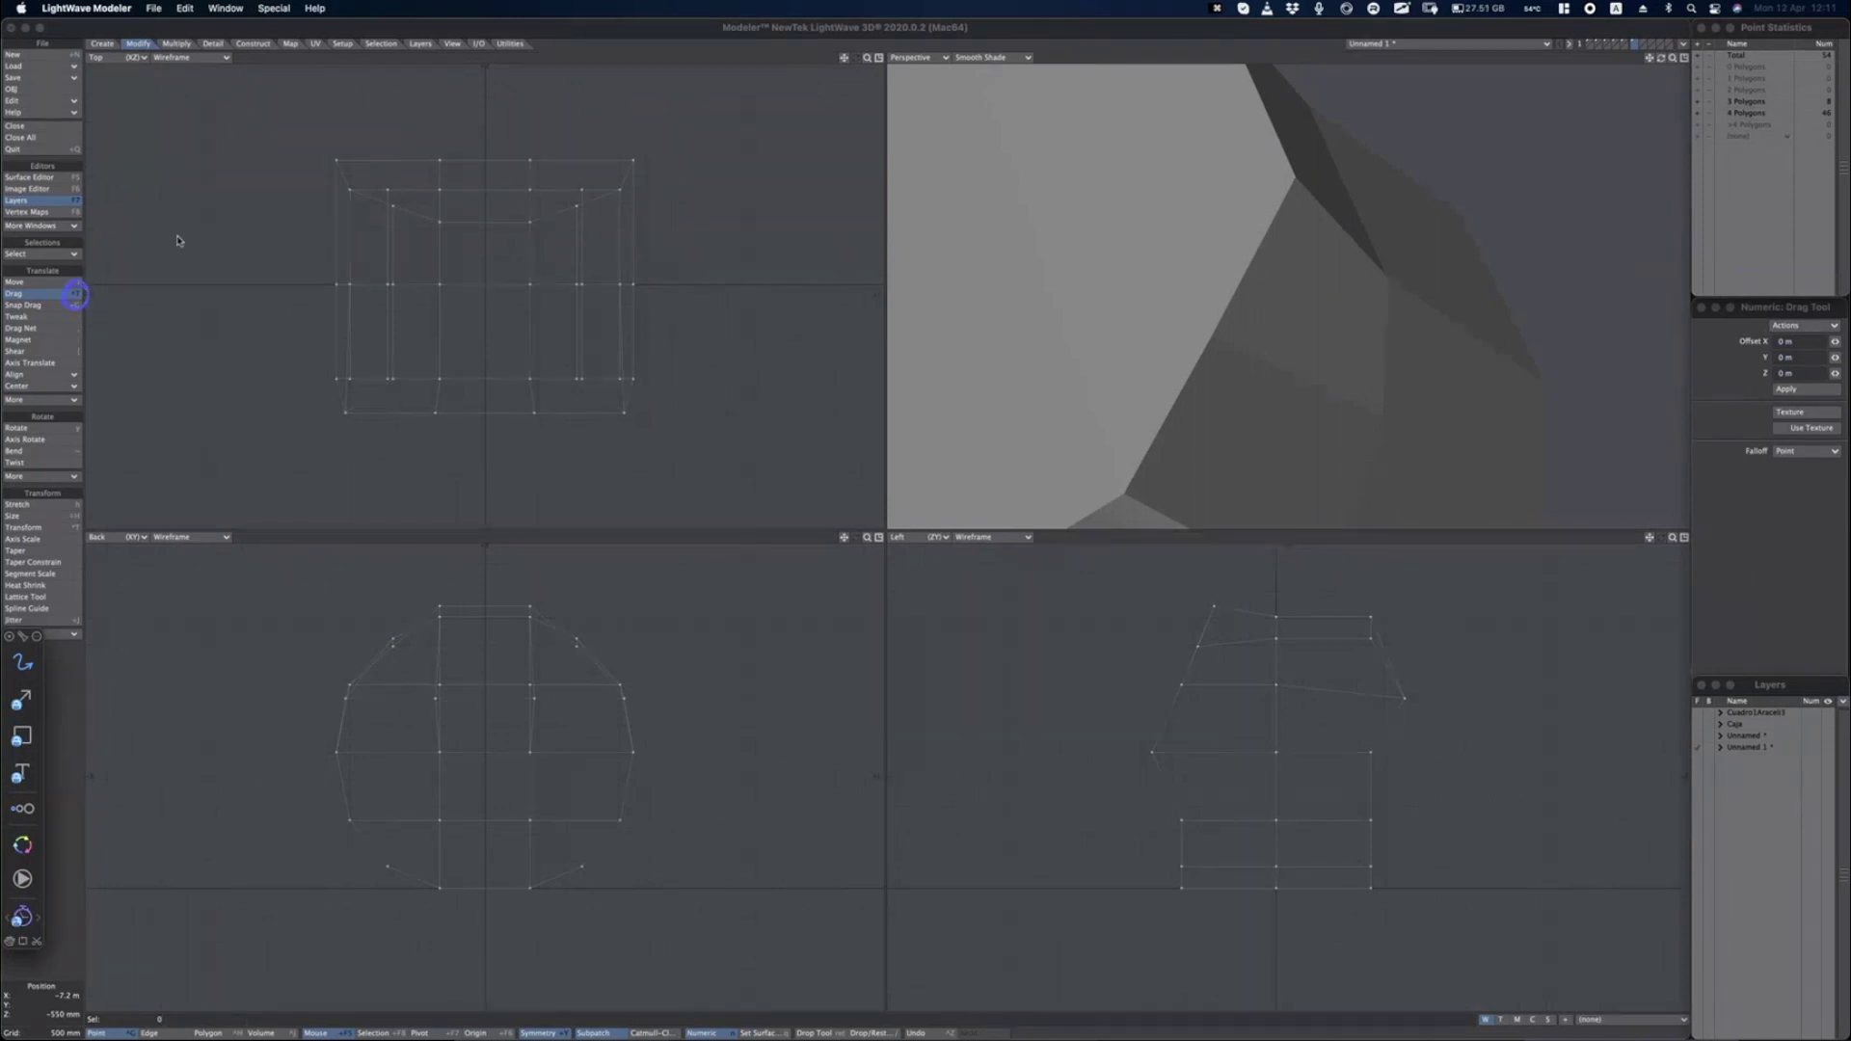
mouse_move(147, 260)
mouse_down()
mouse_move(169, 218)
mouse_move(189, 258)
mouse_move(253, 212)
mouse_up()
key(alt+Tab)
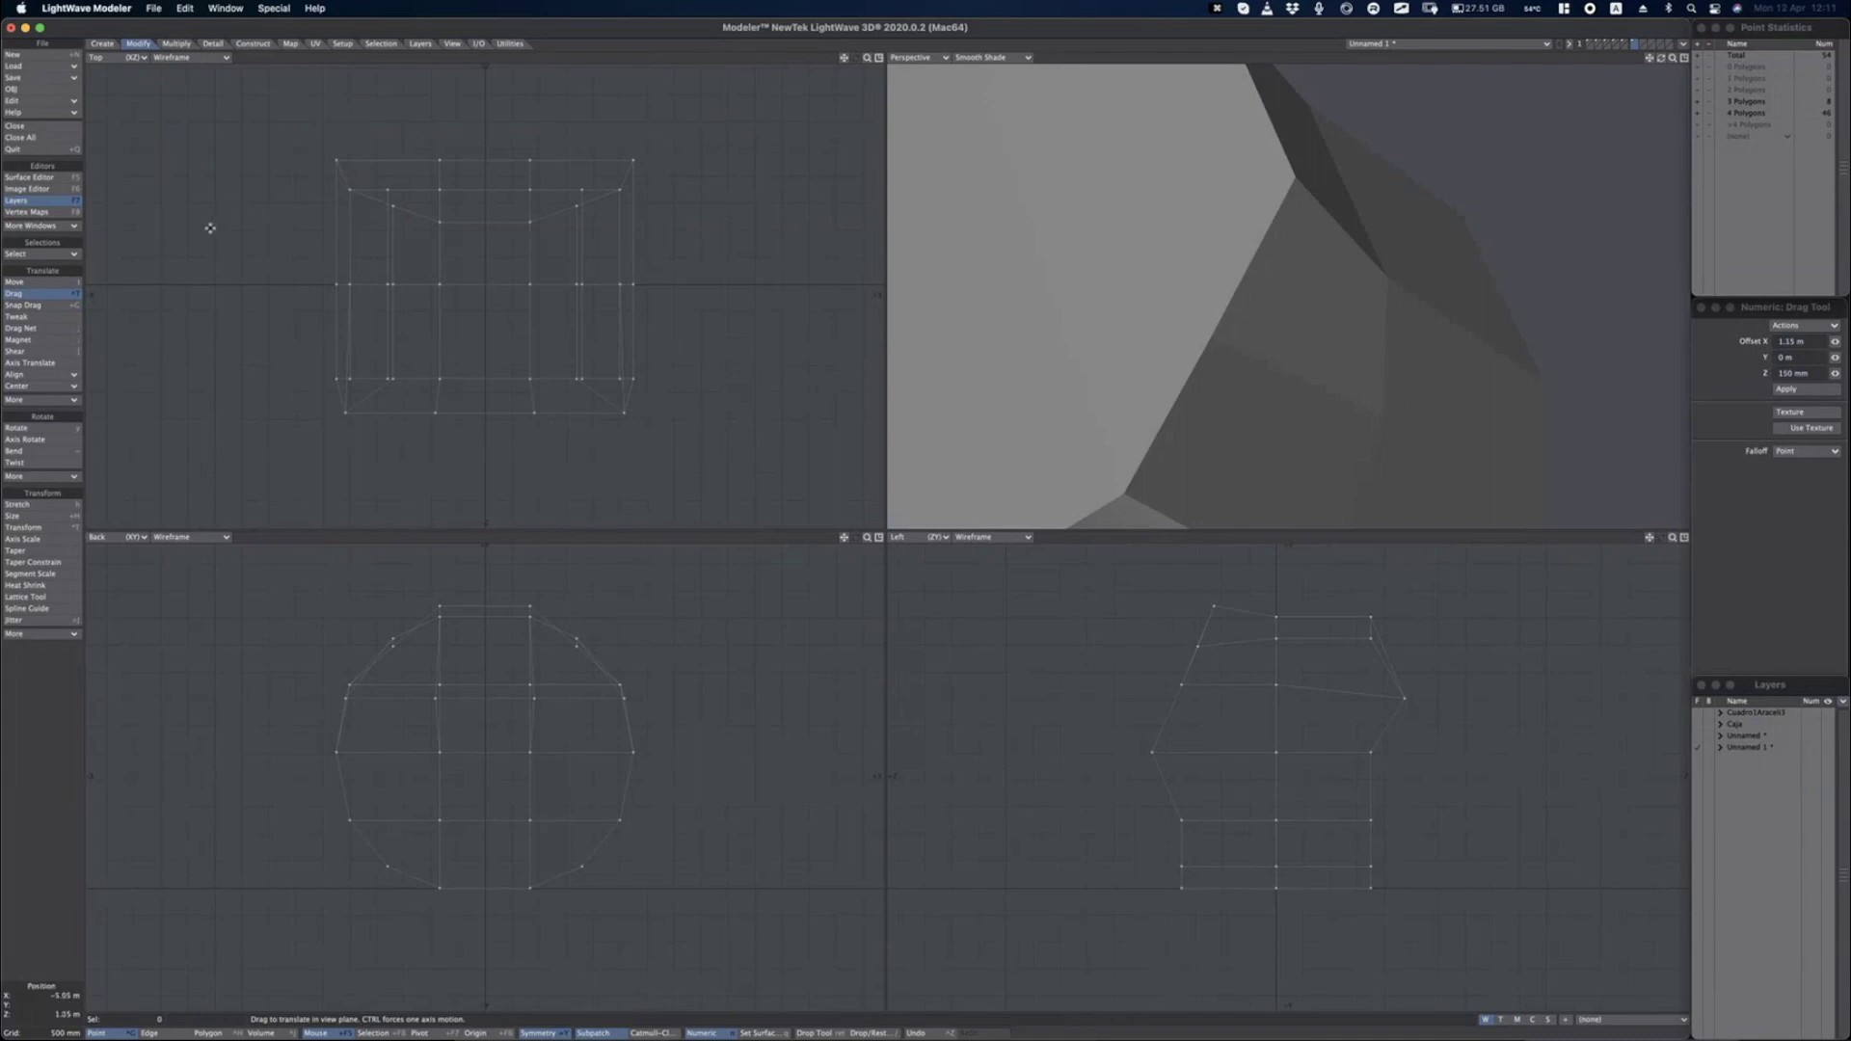
key(alt+Tab)
mouse_move(161, 275)
mouse_down()
mouse_move(194, 277)
mouse_move(261, 219)
mouse_up()
drag(229, 221, 235, 364)
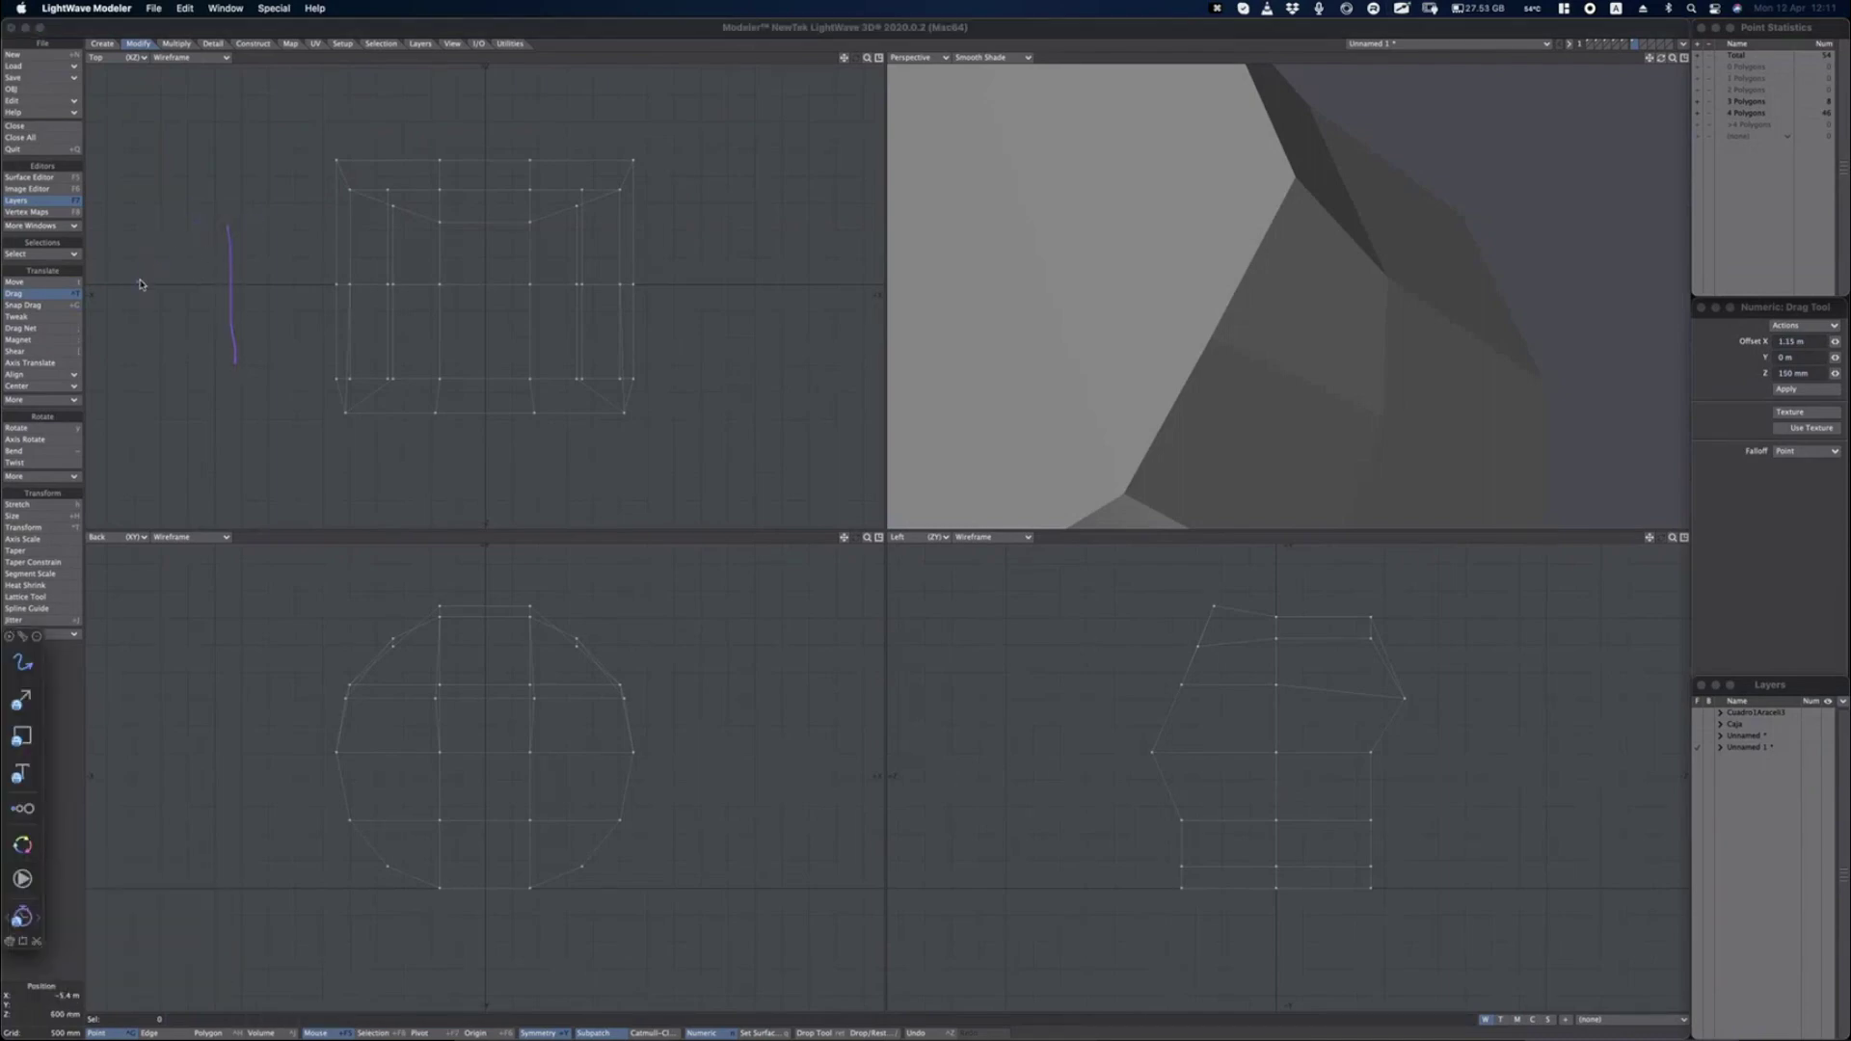
drag(139, 283, 186, 289)
mouse_move(166, 367)
mouse_down()
mouse_move(169, 299)
mouse_move(188, 333)
mouse_move(189, 300)
mouse_move(214, 309)
mouse_move(173, 312)
mouse_move(212, 316)
mouse_up()
mouse_move(174, 283)
mouse_down()
mouse_move(241, 285)
mouse_move(216, 364)
mouse_up()
drag(81, 271, 86, 293)
mouse_move(137, 225)
mouse_down()
mouse_move(154, 296)
mouse_move(154, 259)
mouse_up()
mouse_move(131, 376)
mouse_down()
mouse_move(166, 378)
mouse_move(225, 334)
mouse_move(198, 436)
mouse_up()
mouse_move(144, 380)
mouse_down()
mouse_move(162, 340)
mouse_move(181, 384)
mouse_move(225, 335)
mouse_move(196, 424)
mouse_up()
key(alt+Tab)
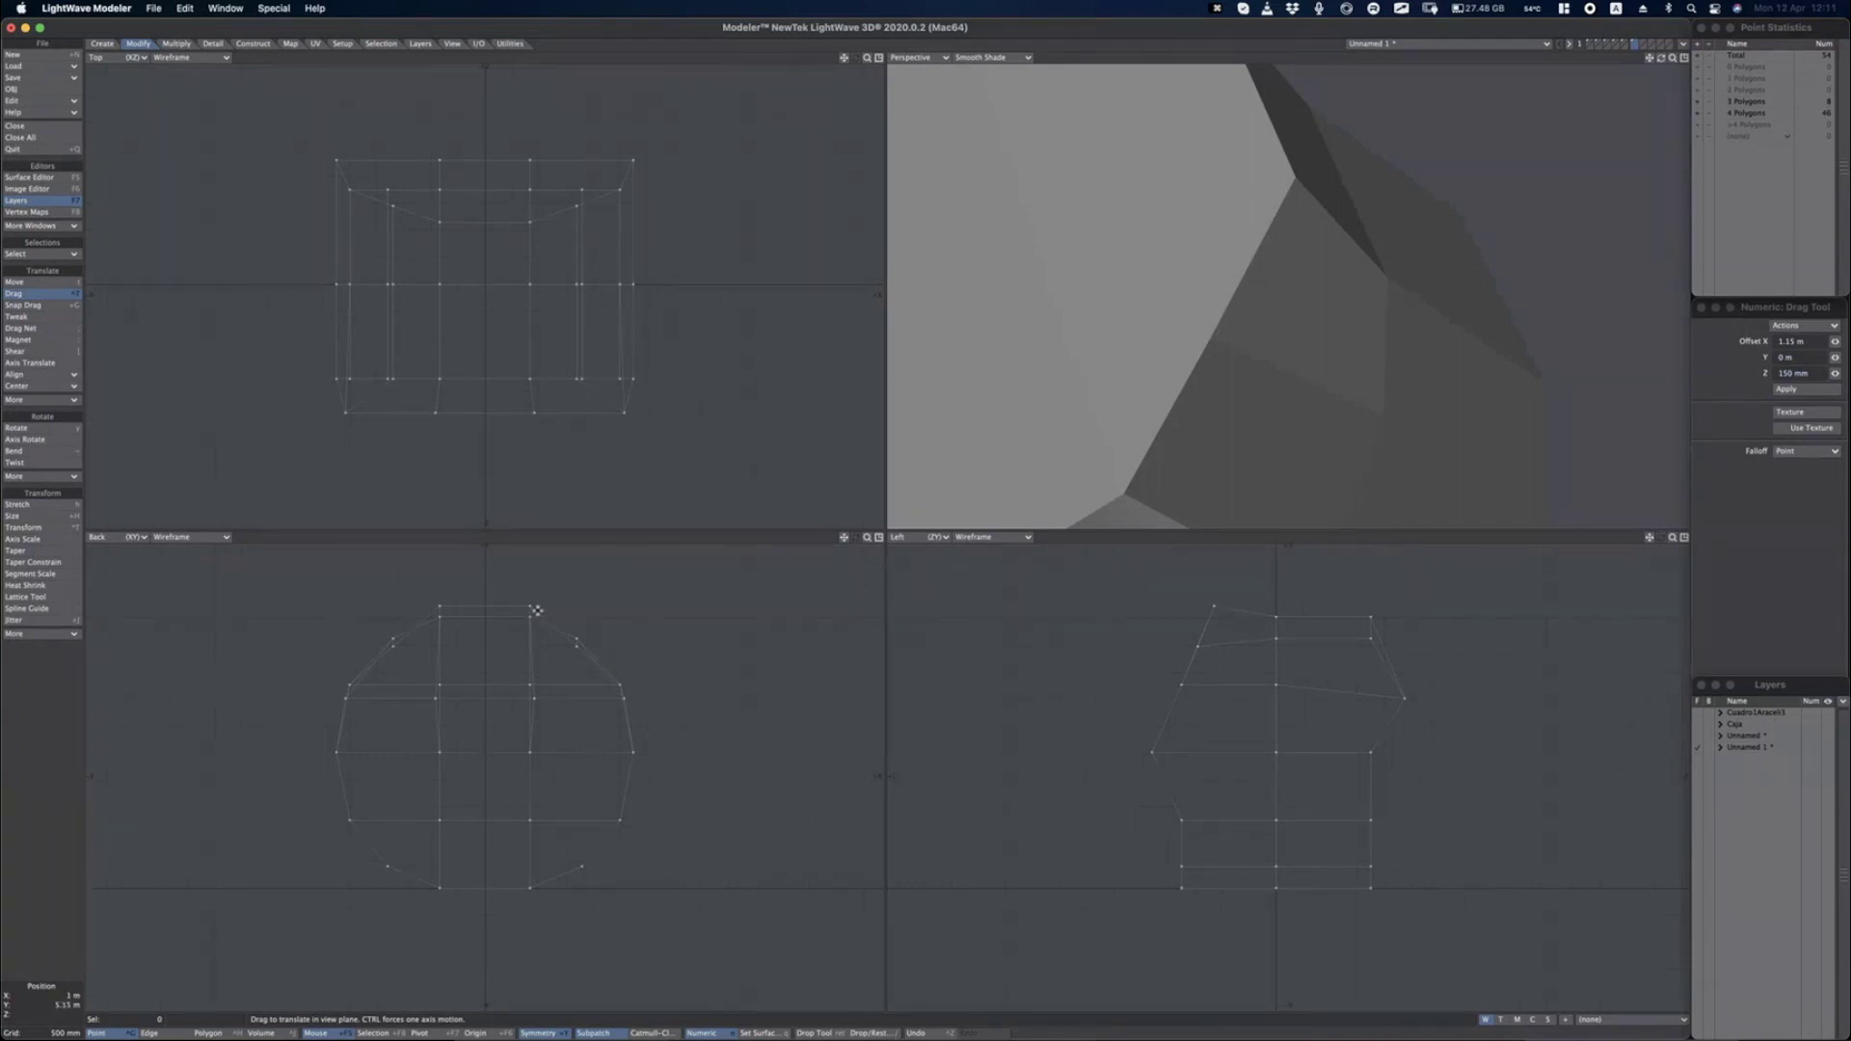
Undo the triangulation of the polygons and reshape the upper part of the box by dragging several points in the back view.
key(t)
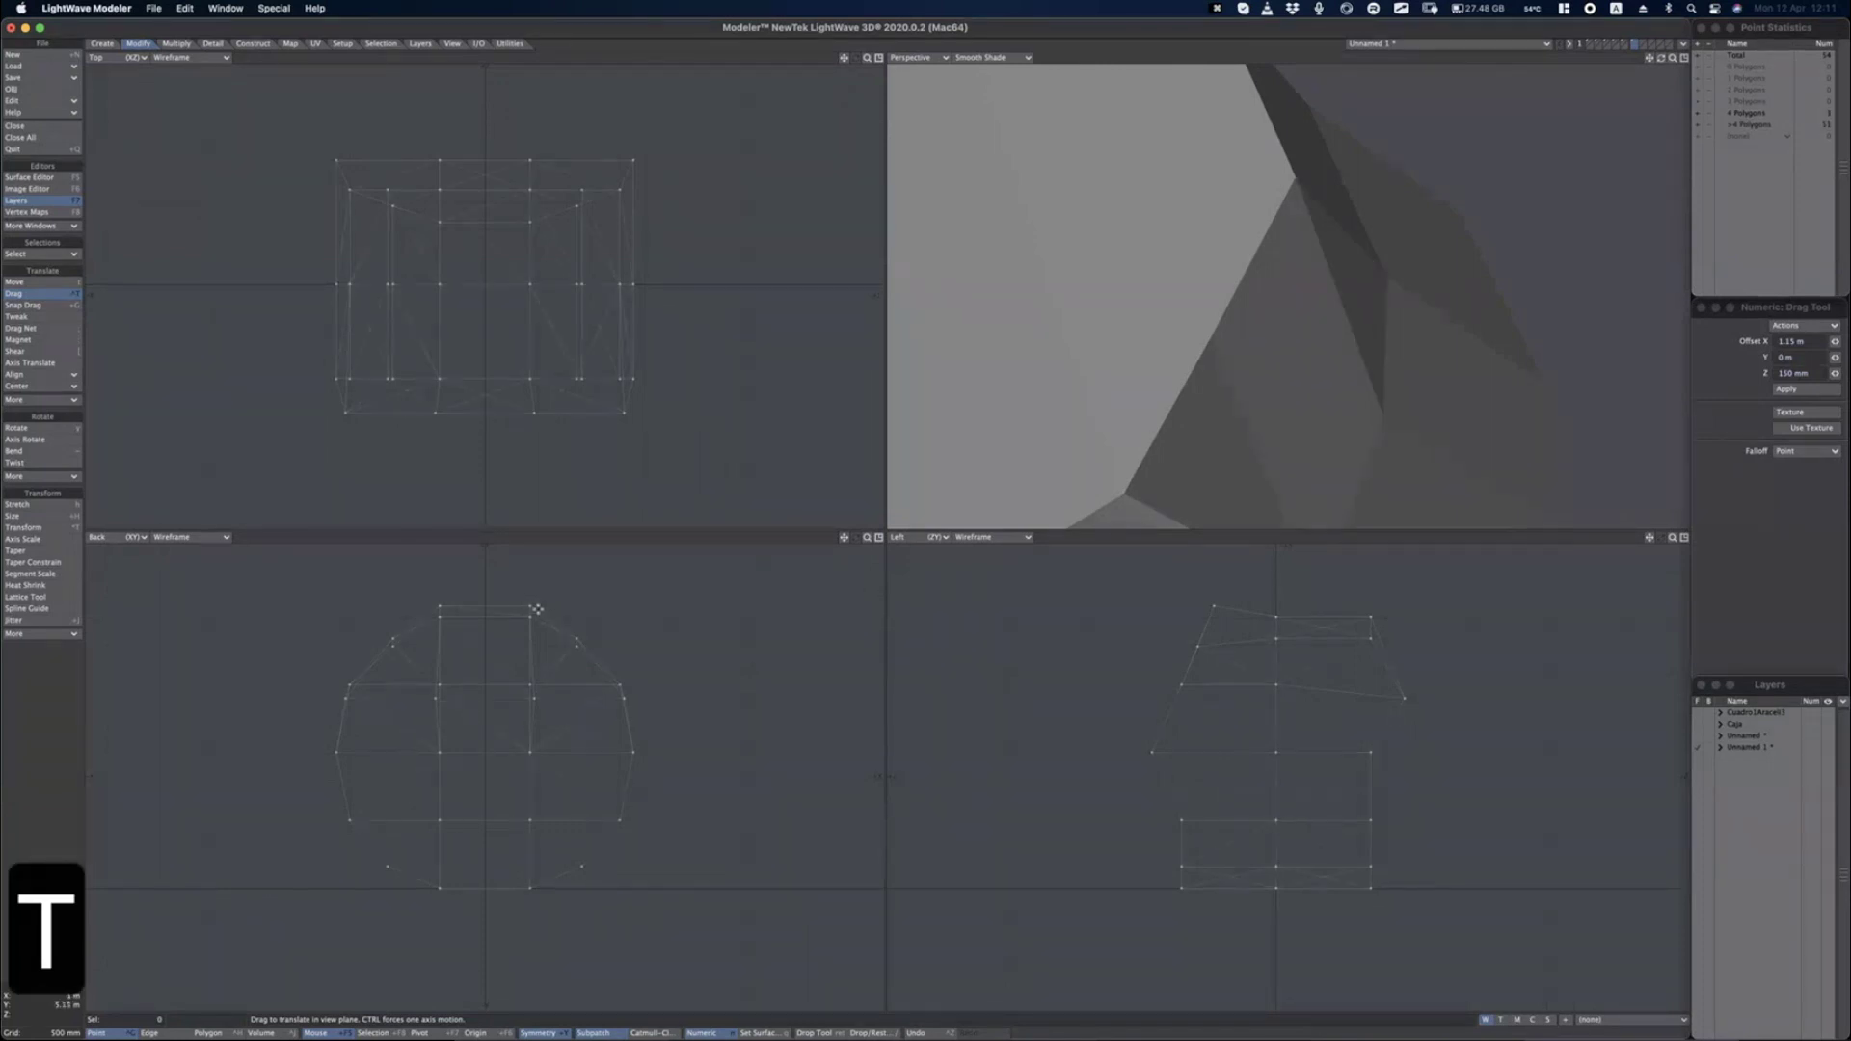
key(super+z)
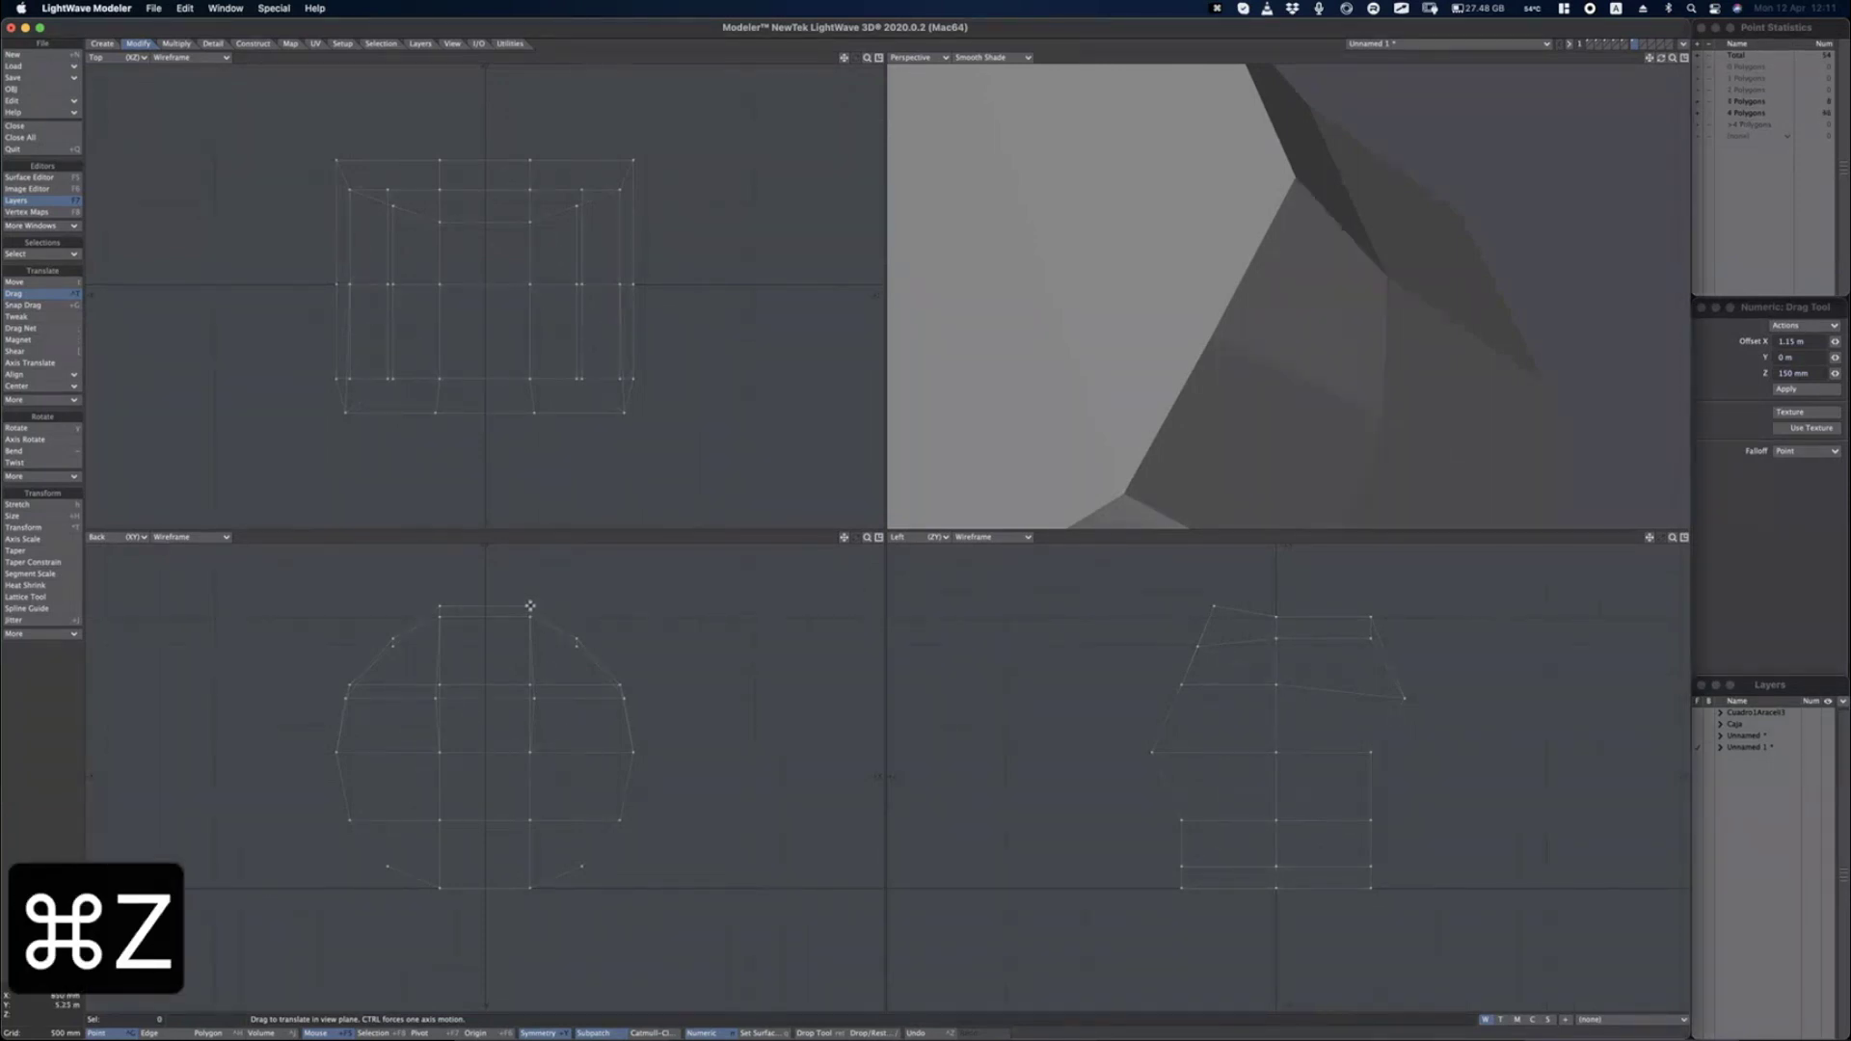
drag(529, 607, 601, 695)
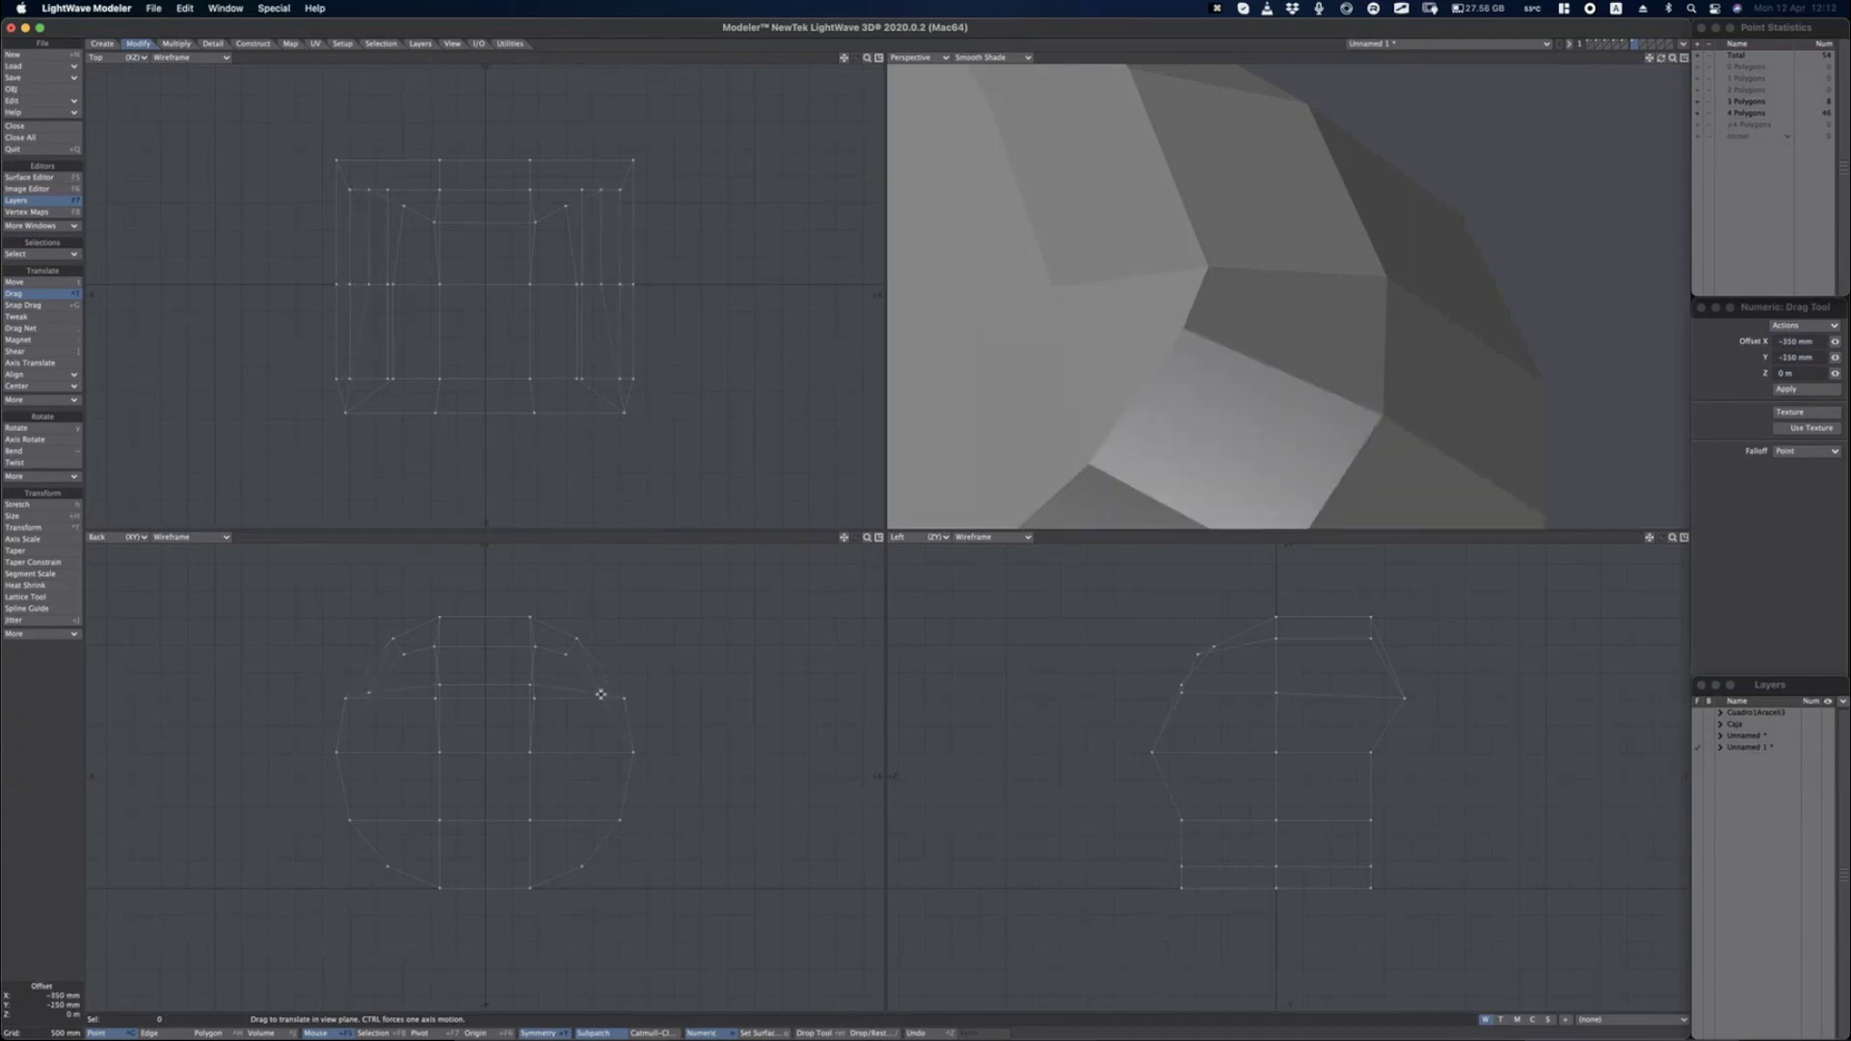
key(space)
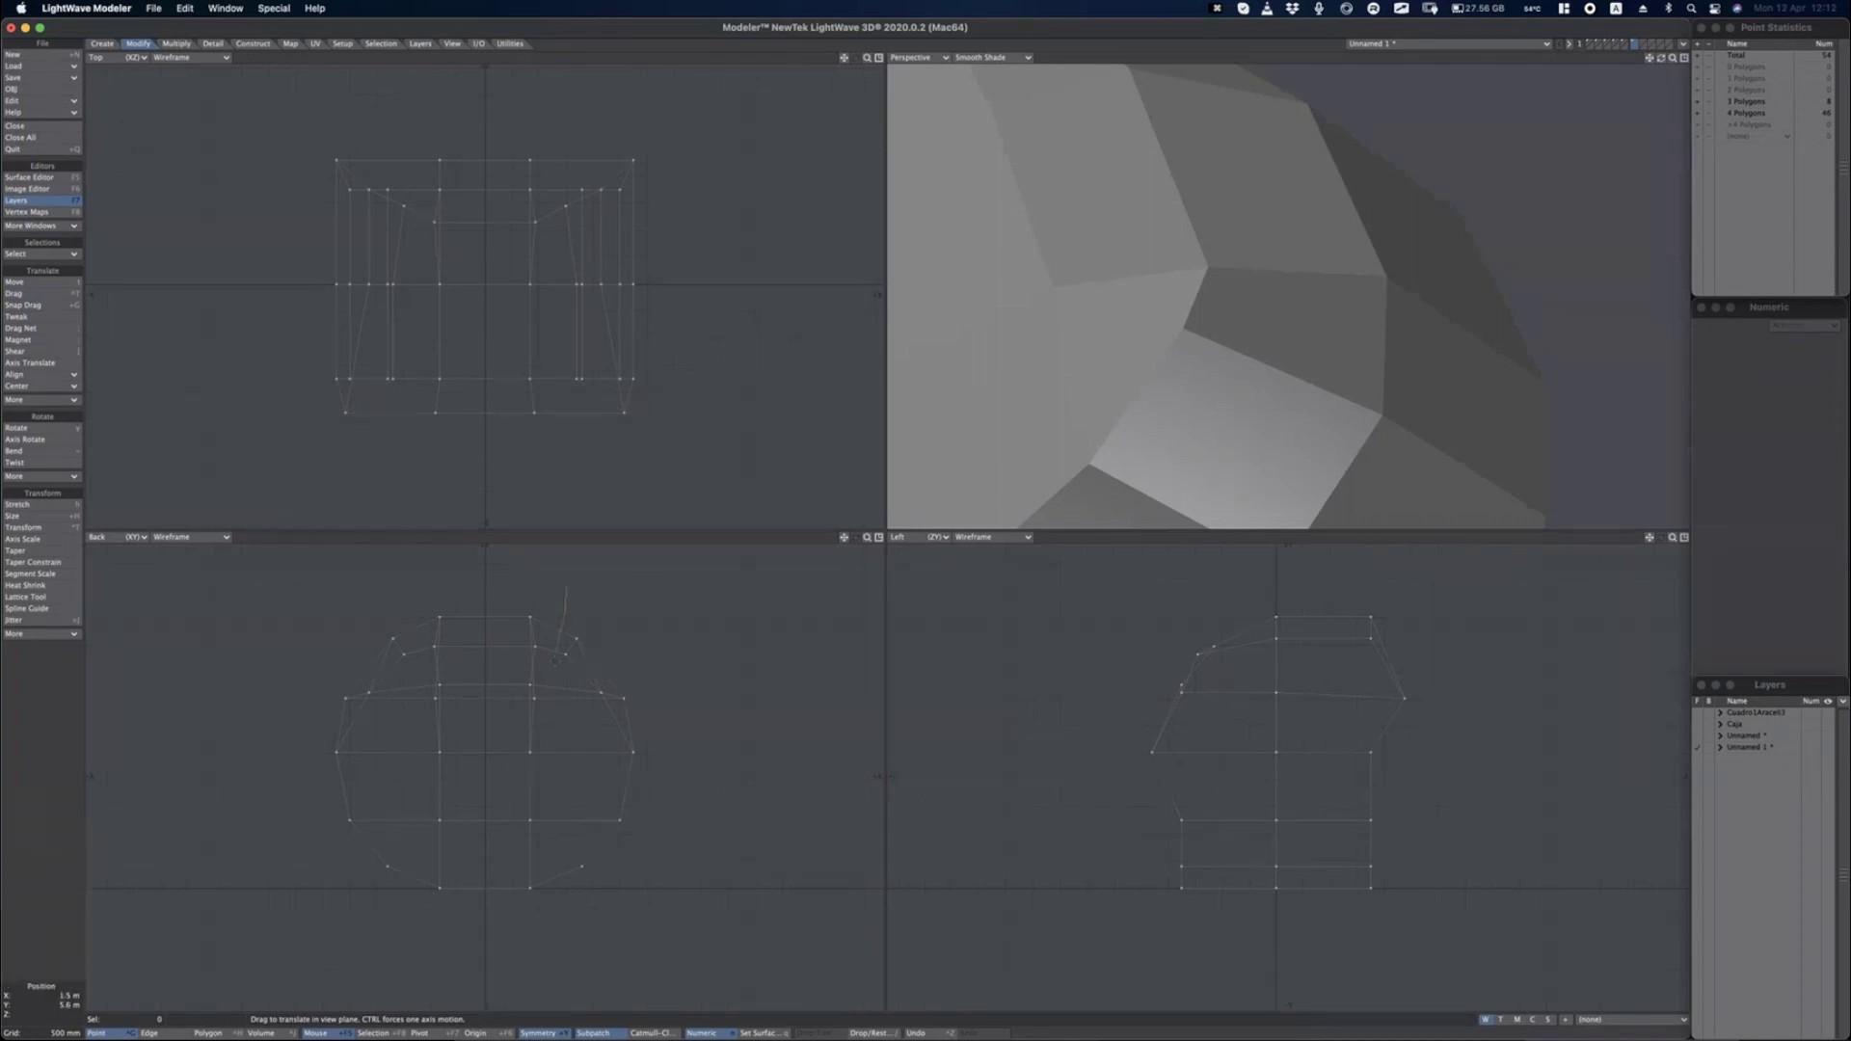
Lasso the upper outer side points and reposition them in the back view with the Drag tool.
right_drag(711, 678, 710, 675)
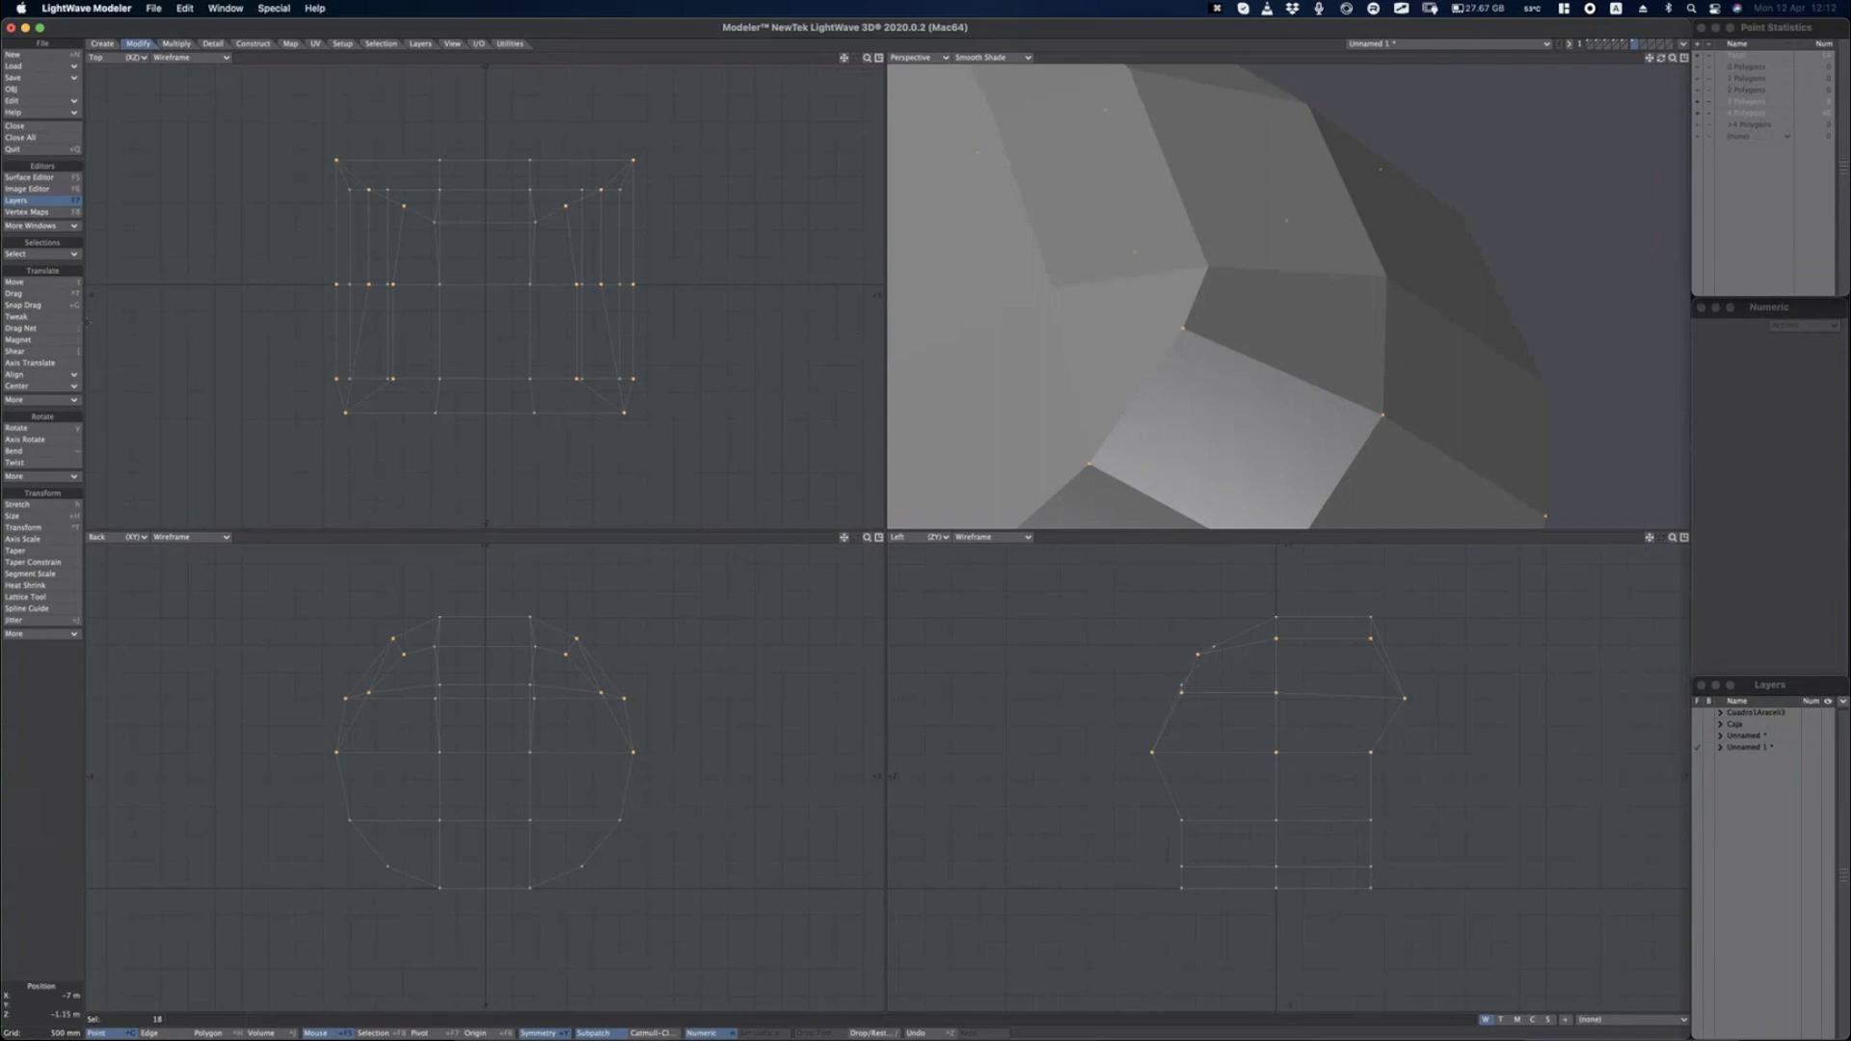
key(ctrl+t)
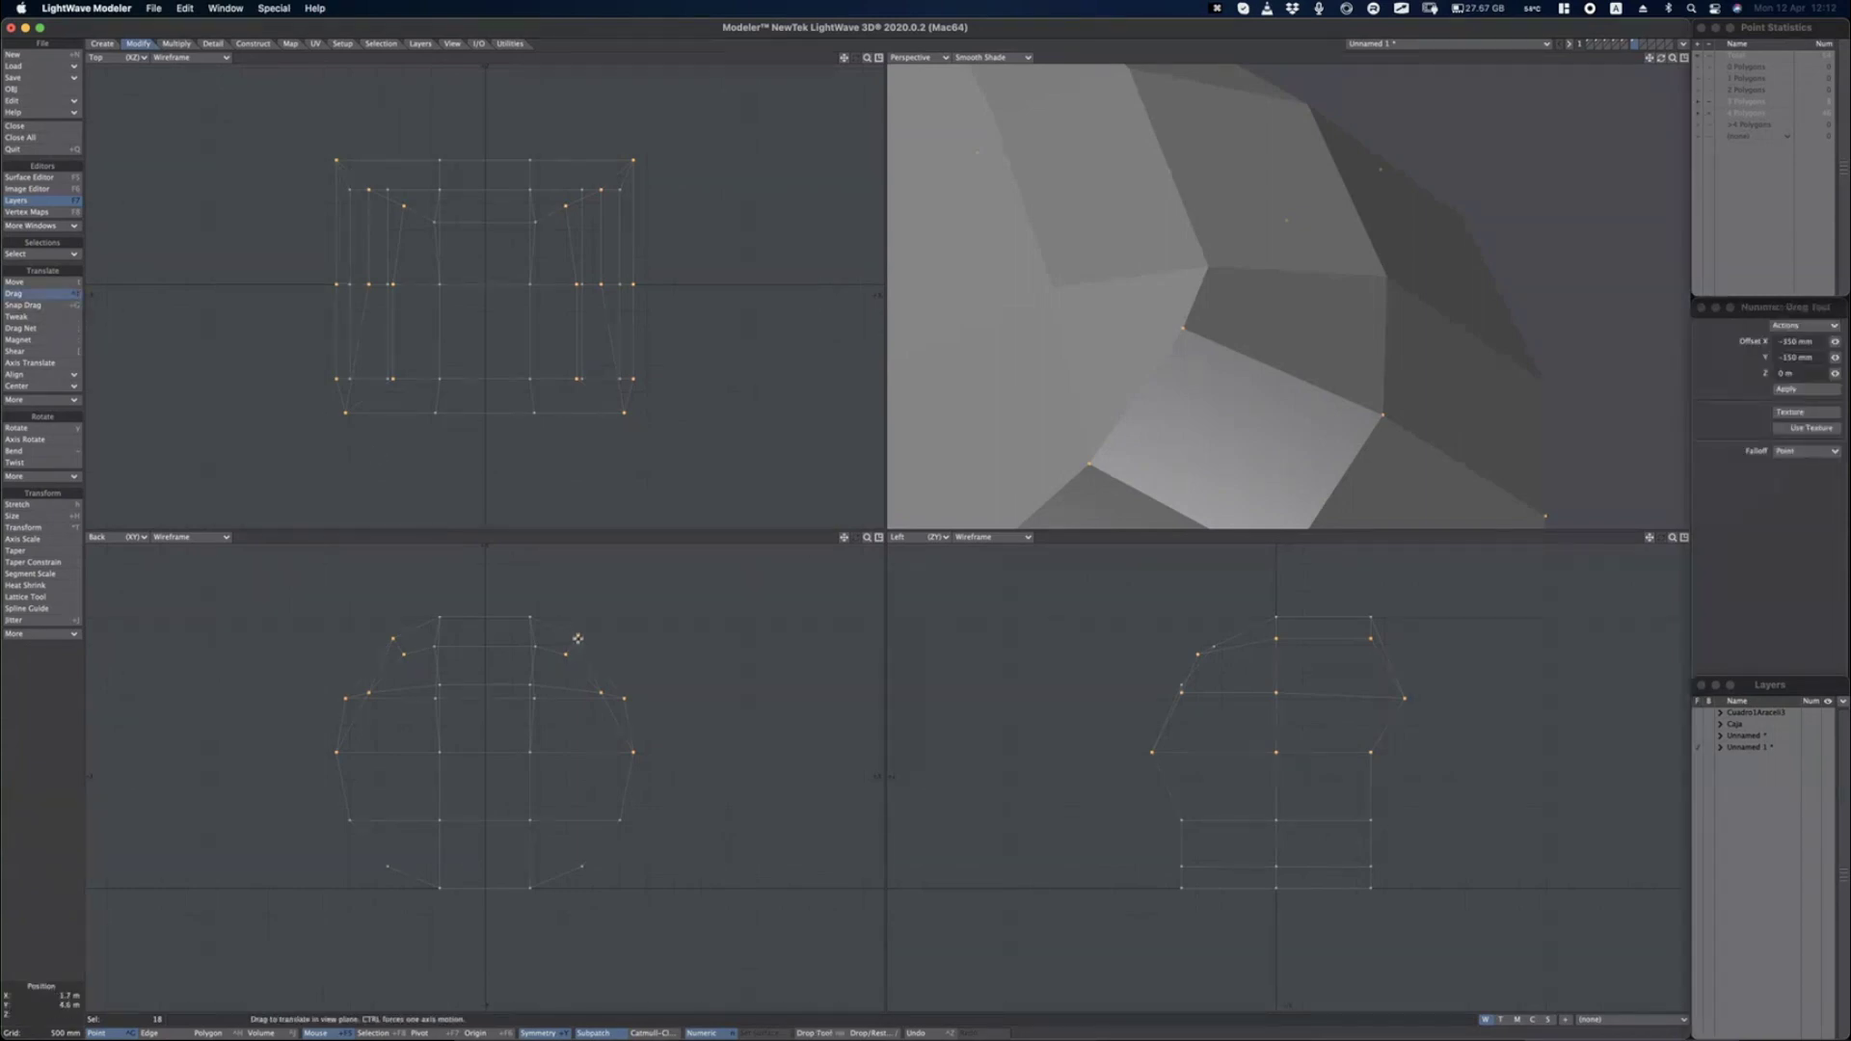
drag(577, 638, 614, 683)
drag(626, 748, 570, 668)
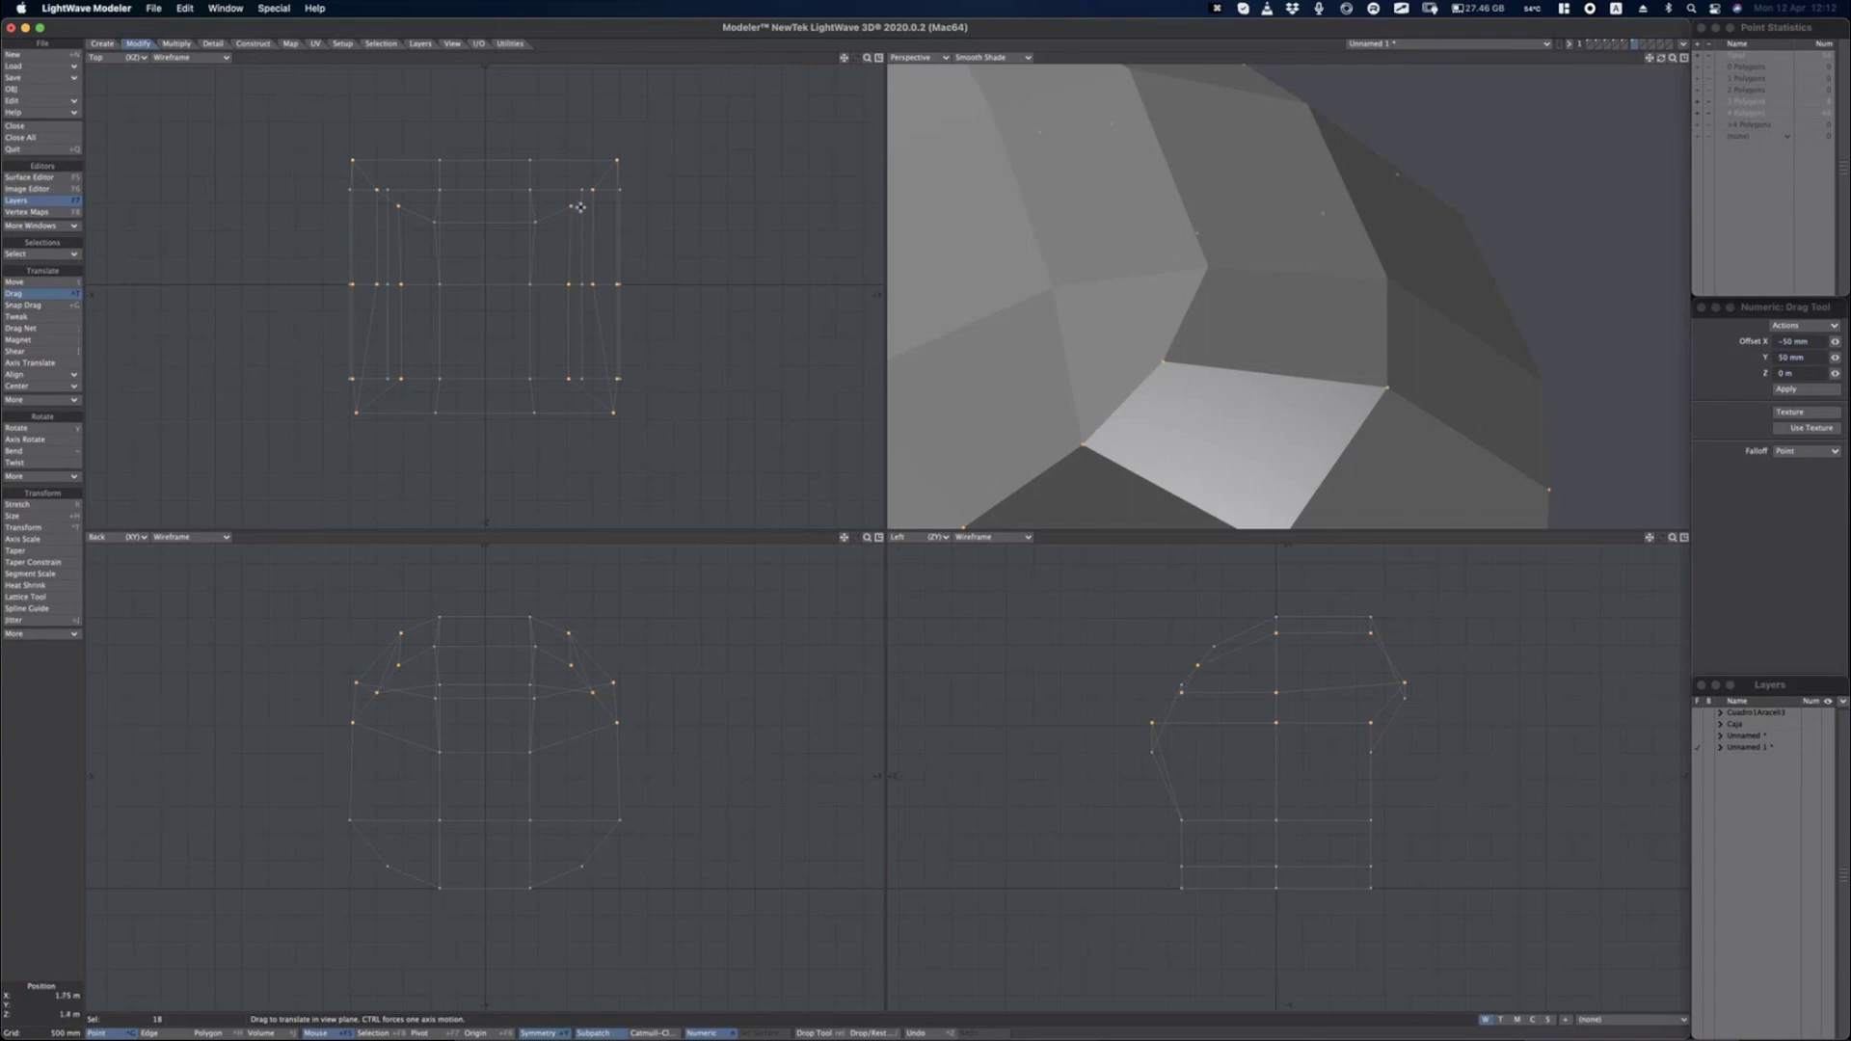
Drag the selected side points inward at the corners in the top view to round the outline, and deselect them.
mouse_move(579, 208)
mouse_down()
mouse_move(561, 225)
mouse_move(615, 161)
mouse_move(603, 182)
mouse_up()
mouse_move(611, 394)
mouse_down()
mouse_move(619, 365)
mouse_move(573, 367)
mouse_move(611, 381)
mouse_up()
key(ctrl+z)
click(535, 411)
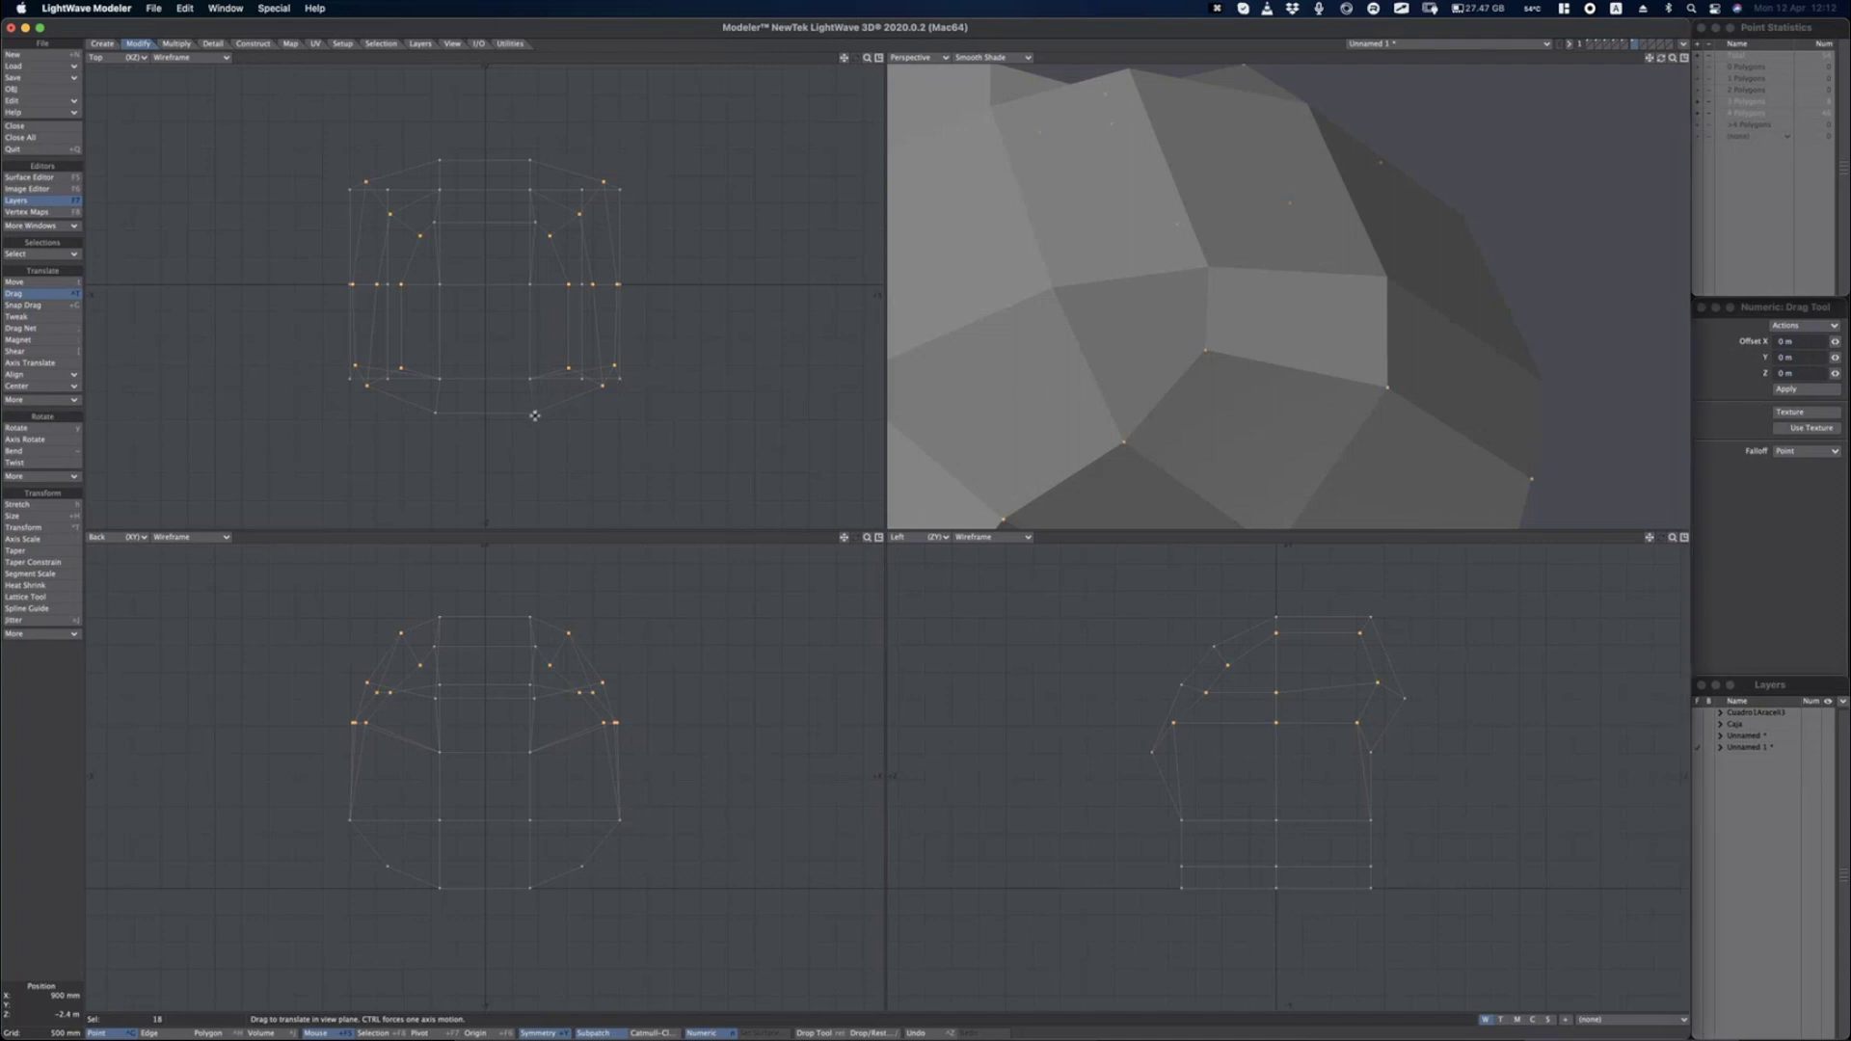
drag(533, 409, 521, 370)
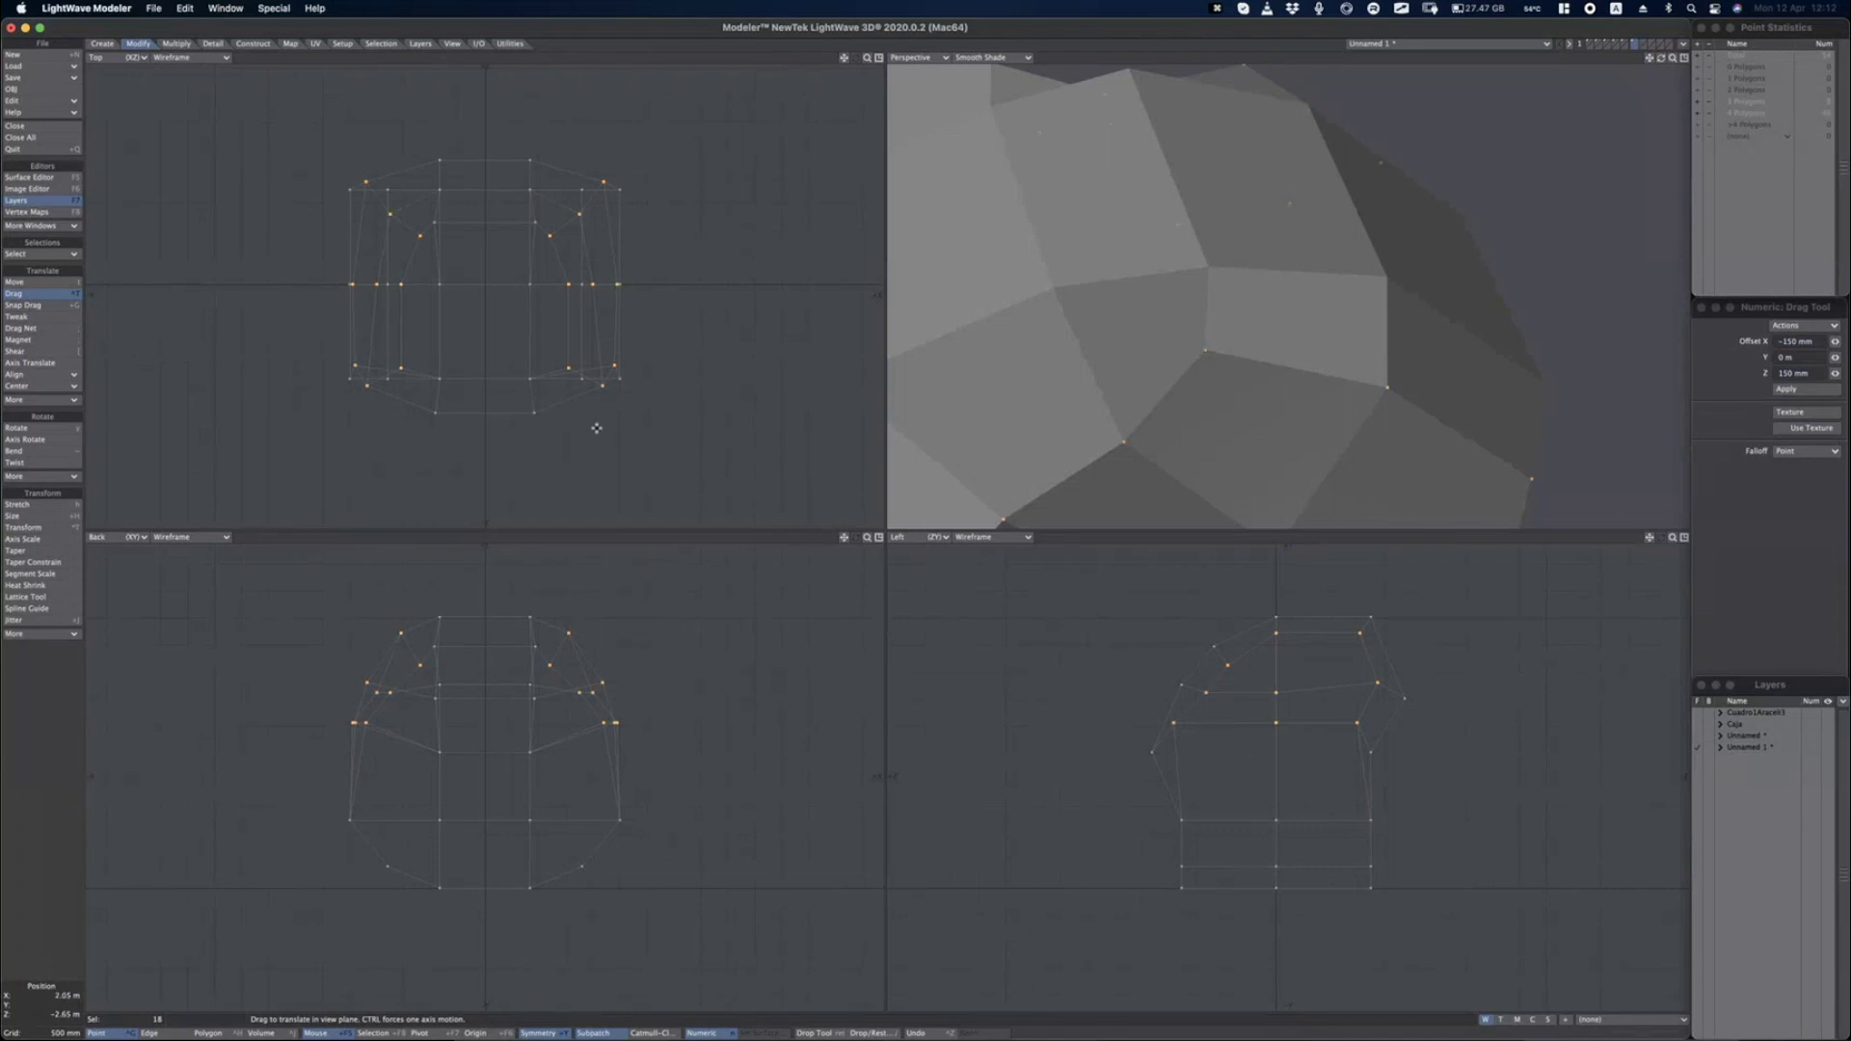
key(space)
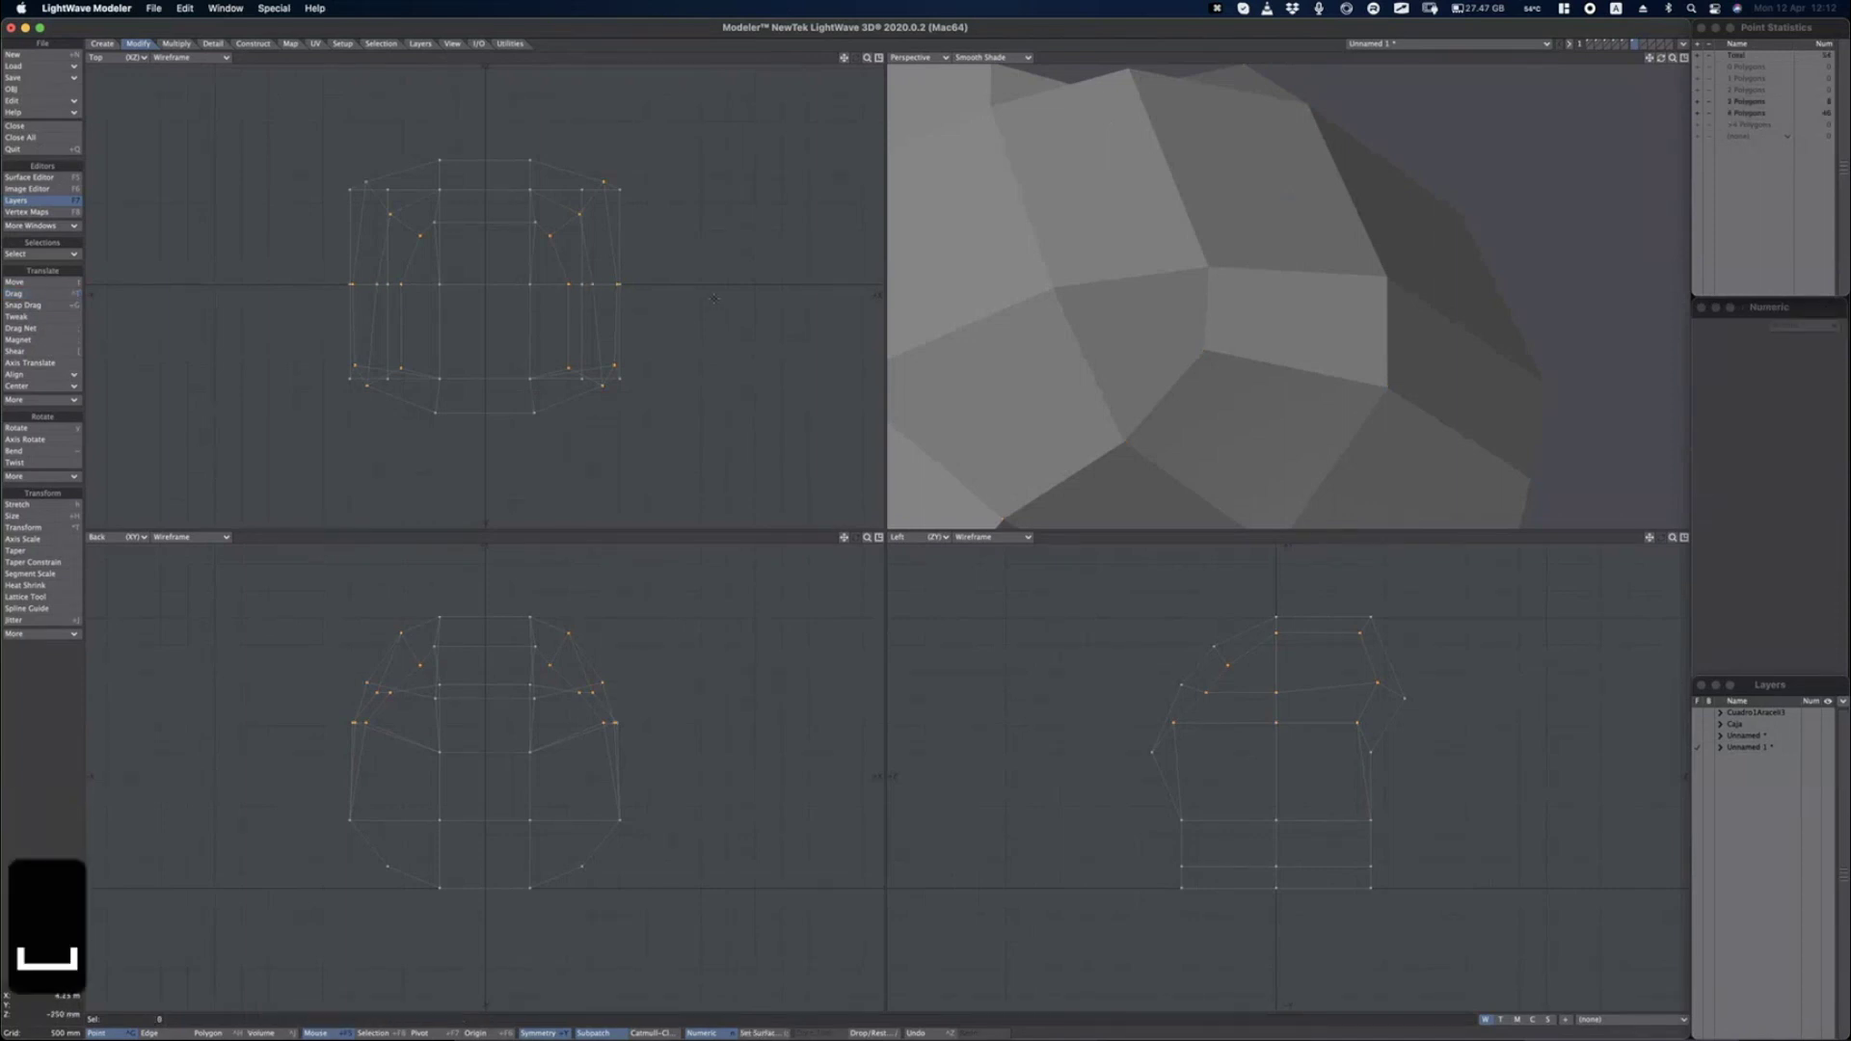
Add the plain box's layer to the foreground beside the reshaped box and fit all views to both objects.
click(725, 44)
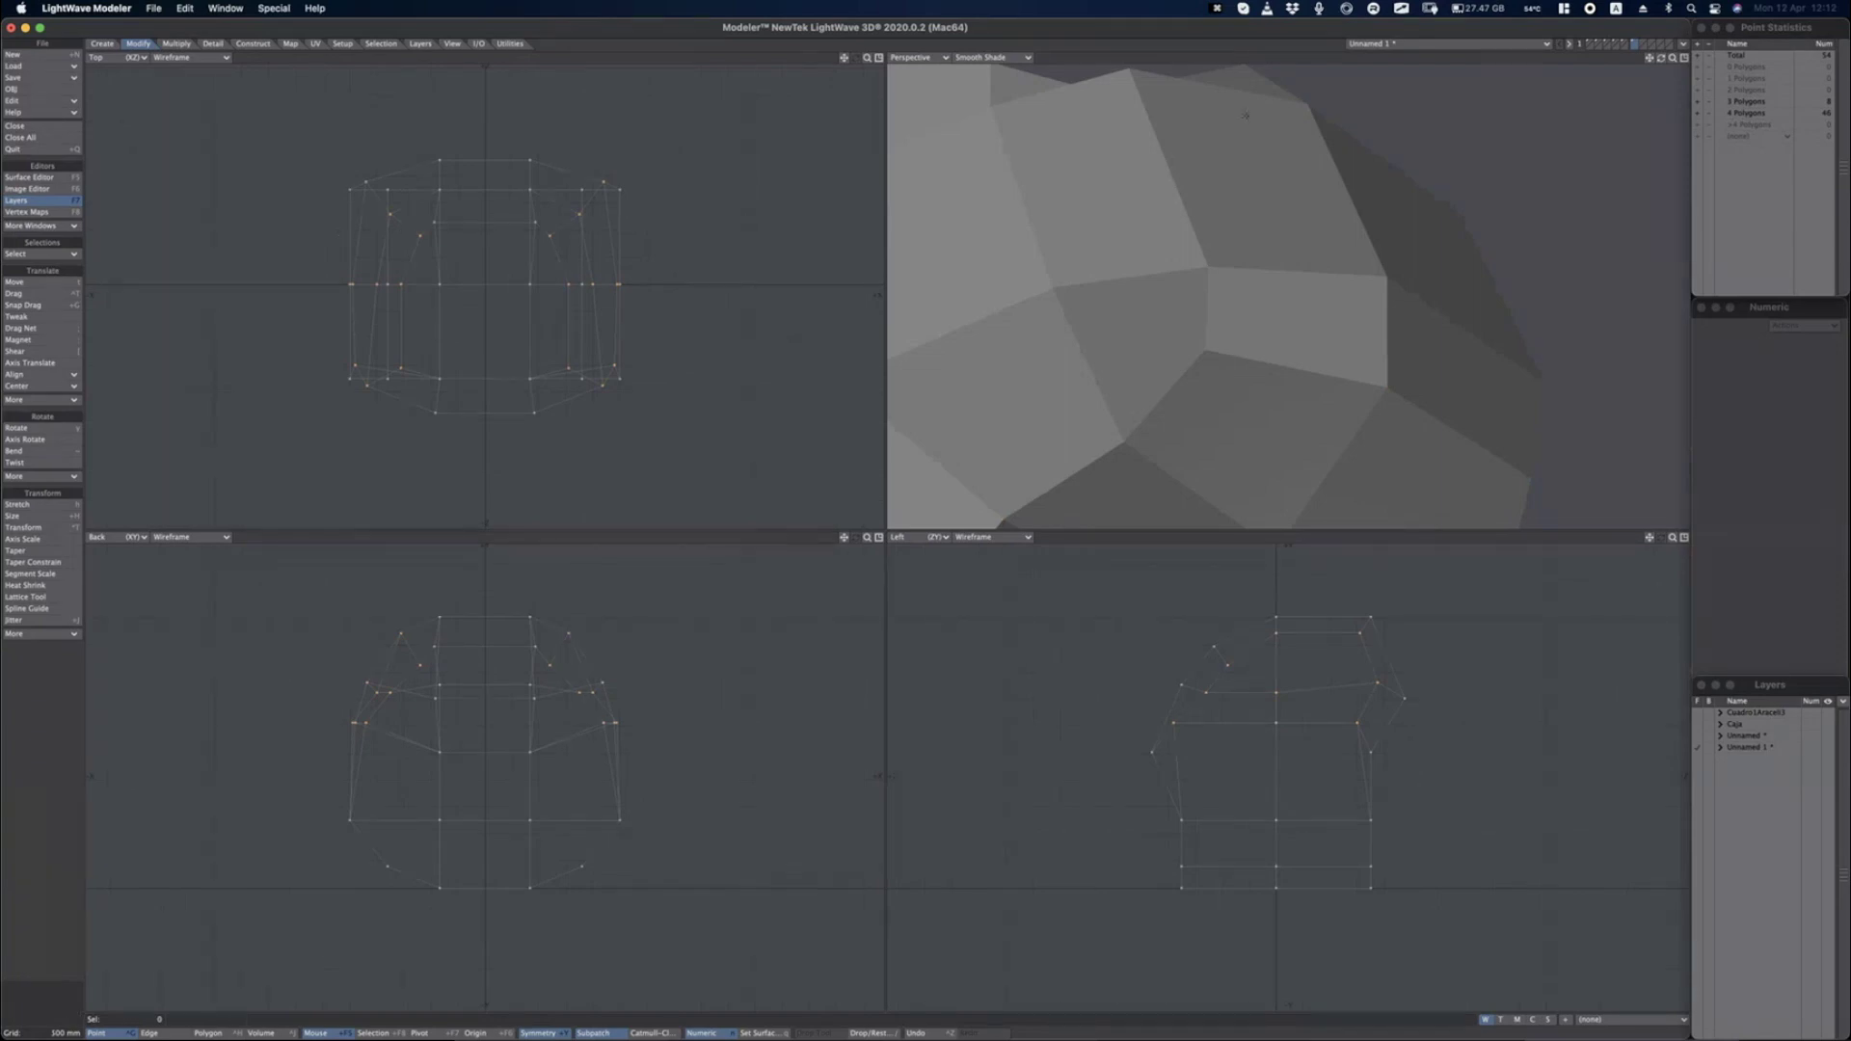
click(1626, 49)
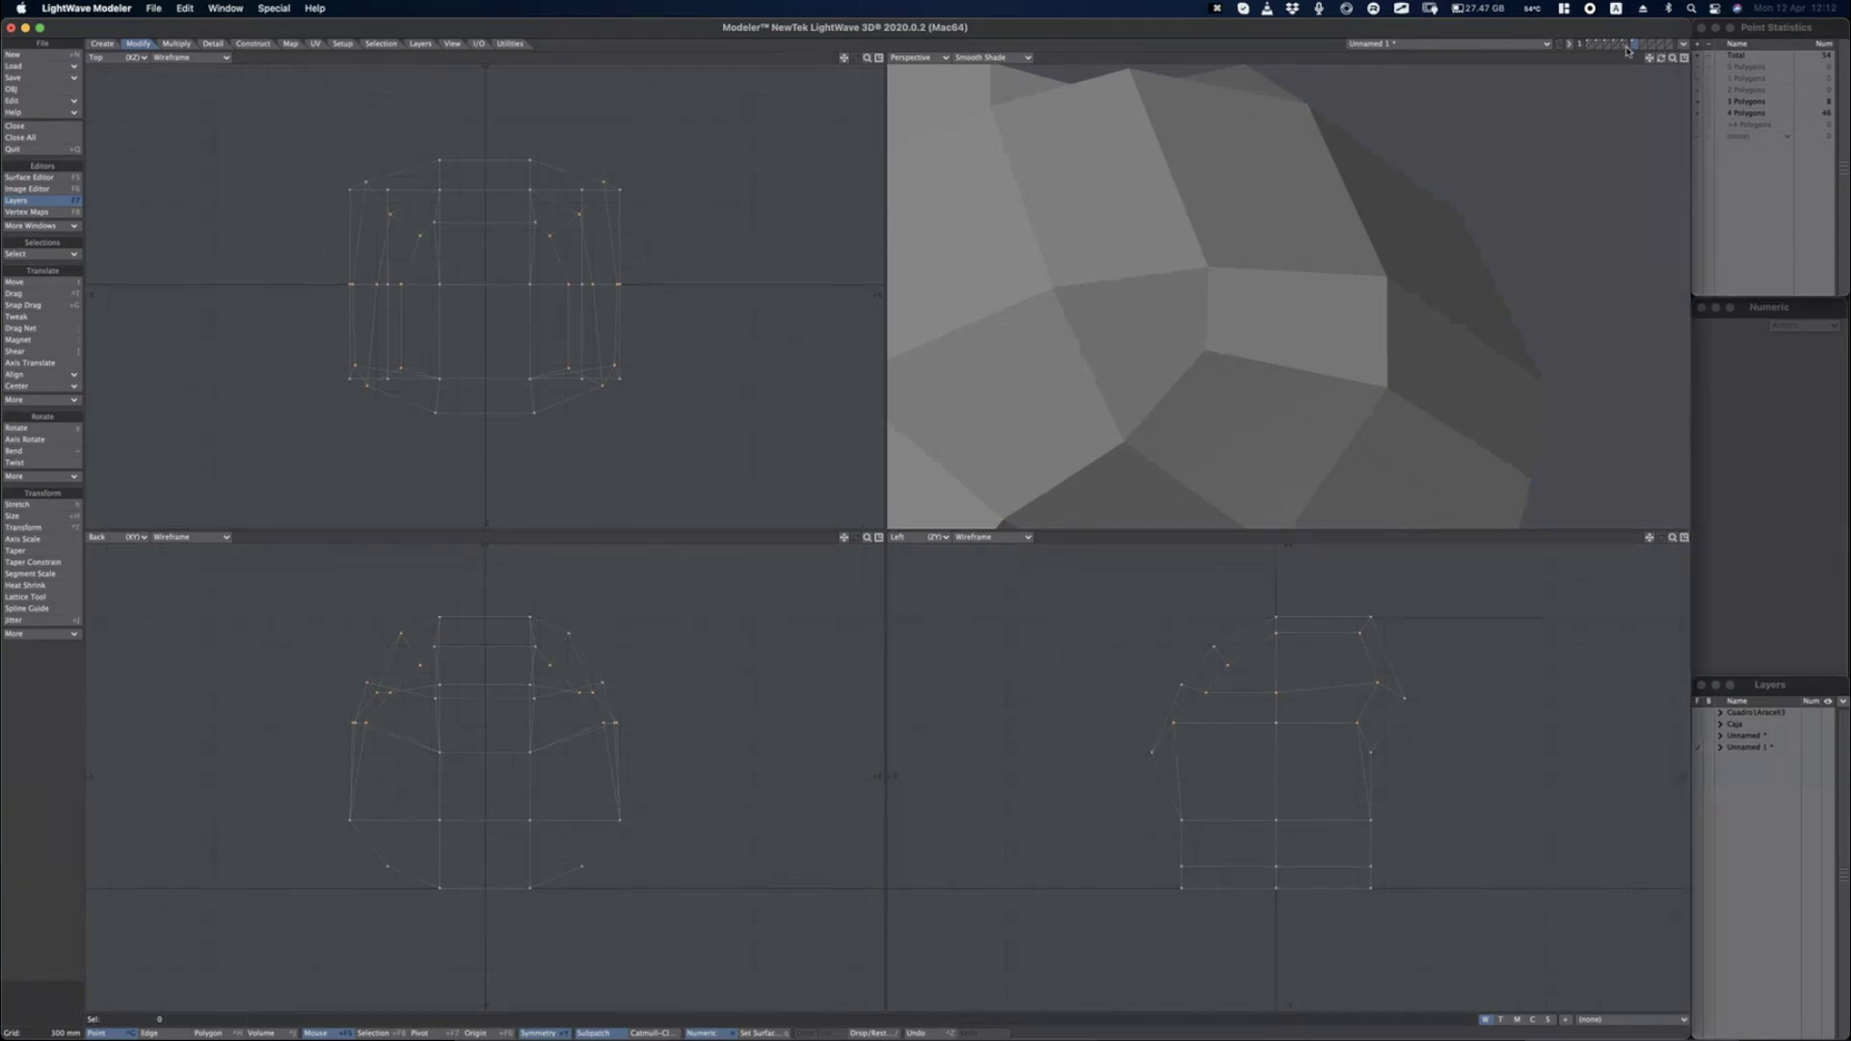
click(1625, 46)
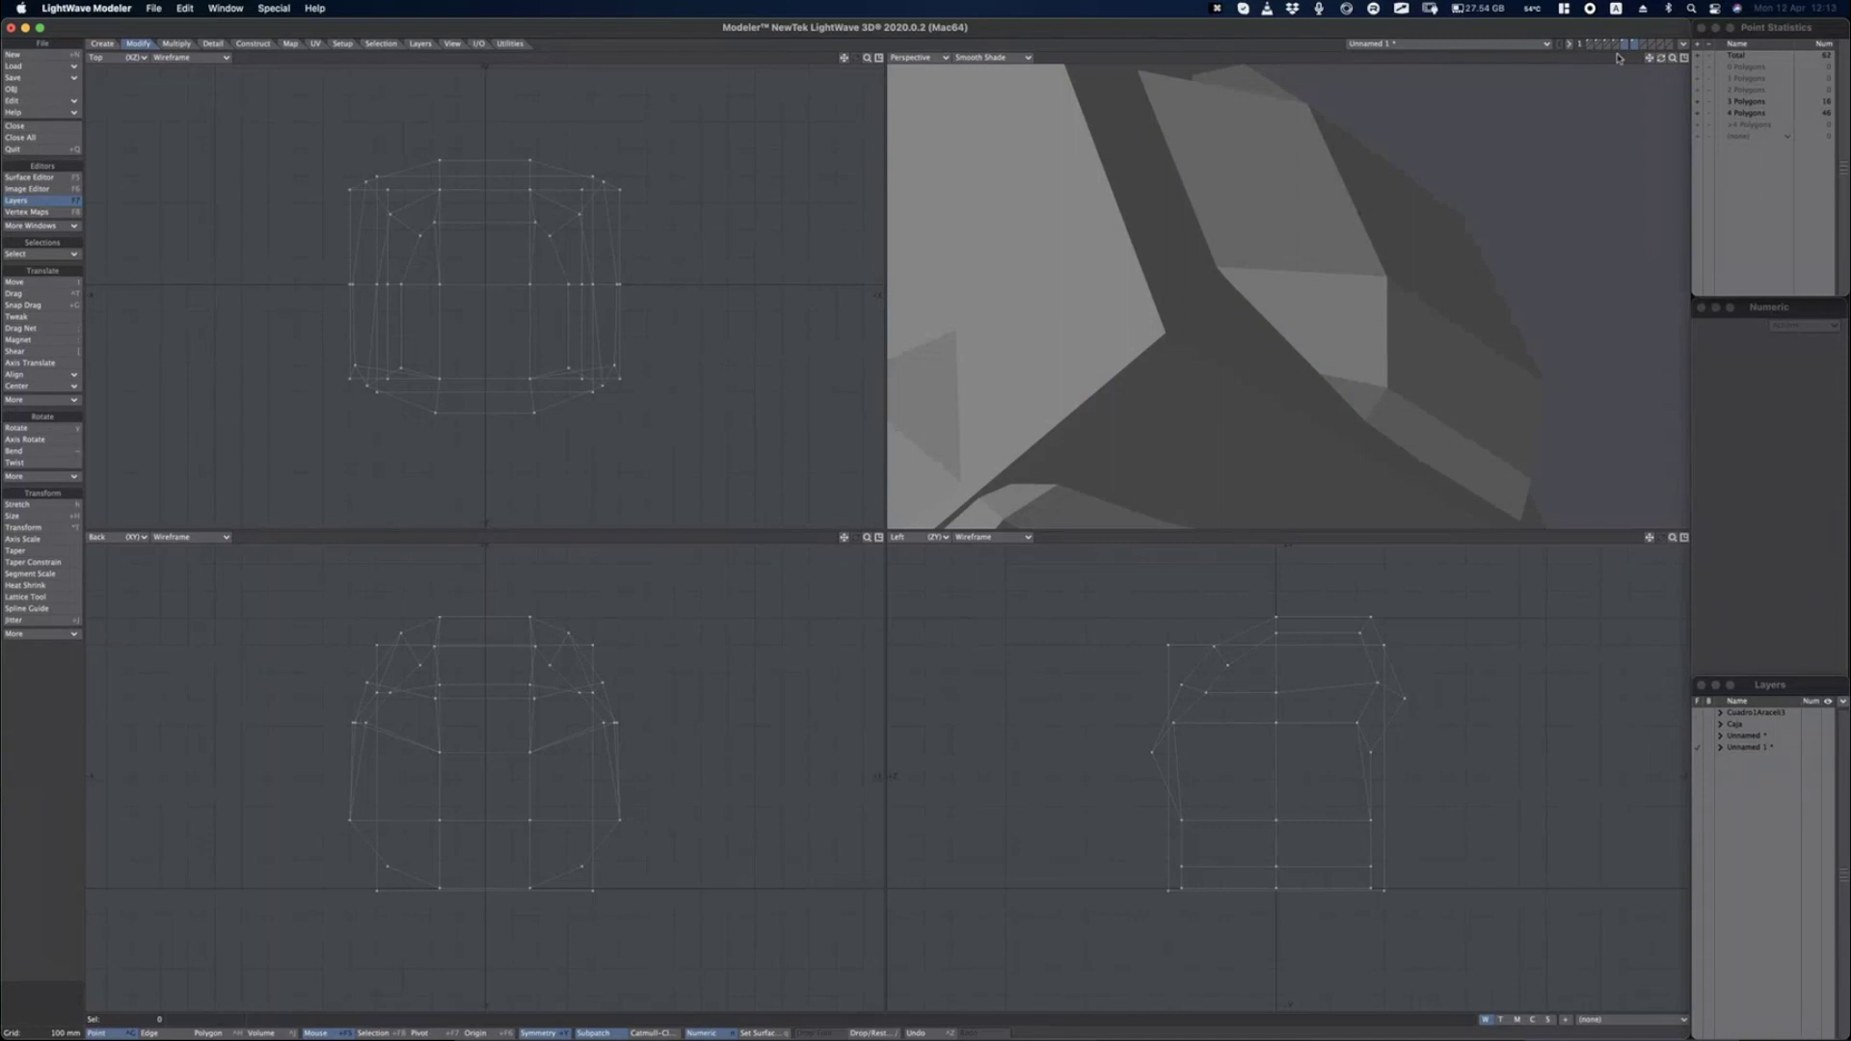
key(a)
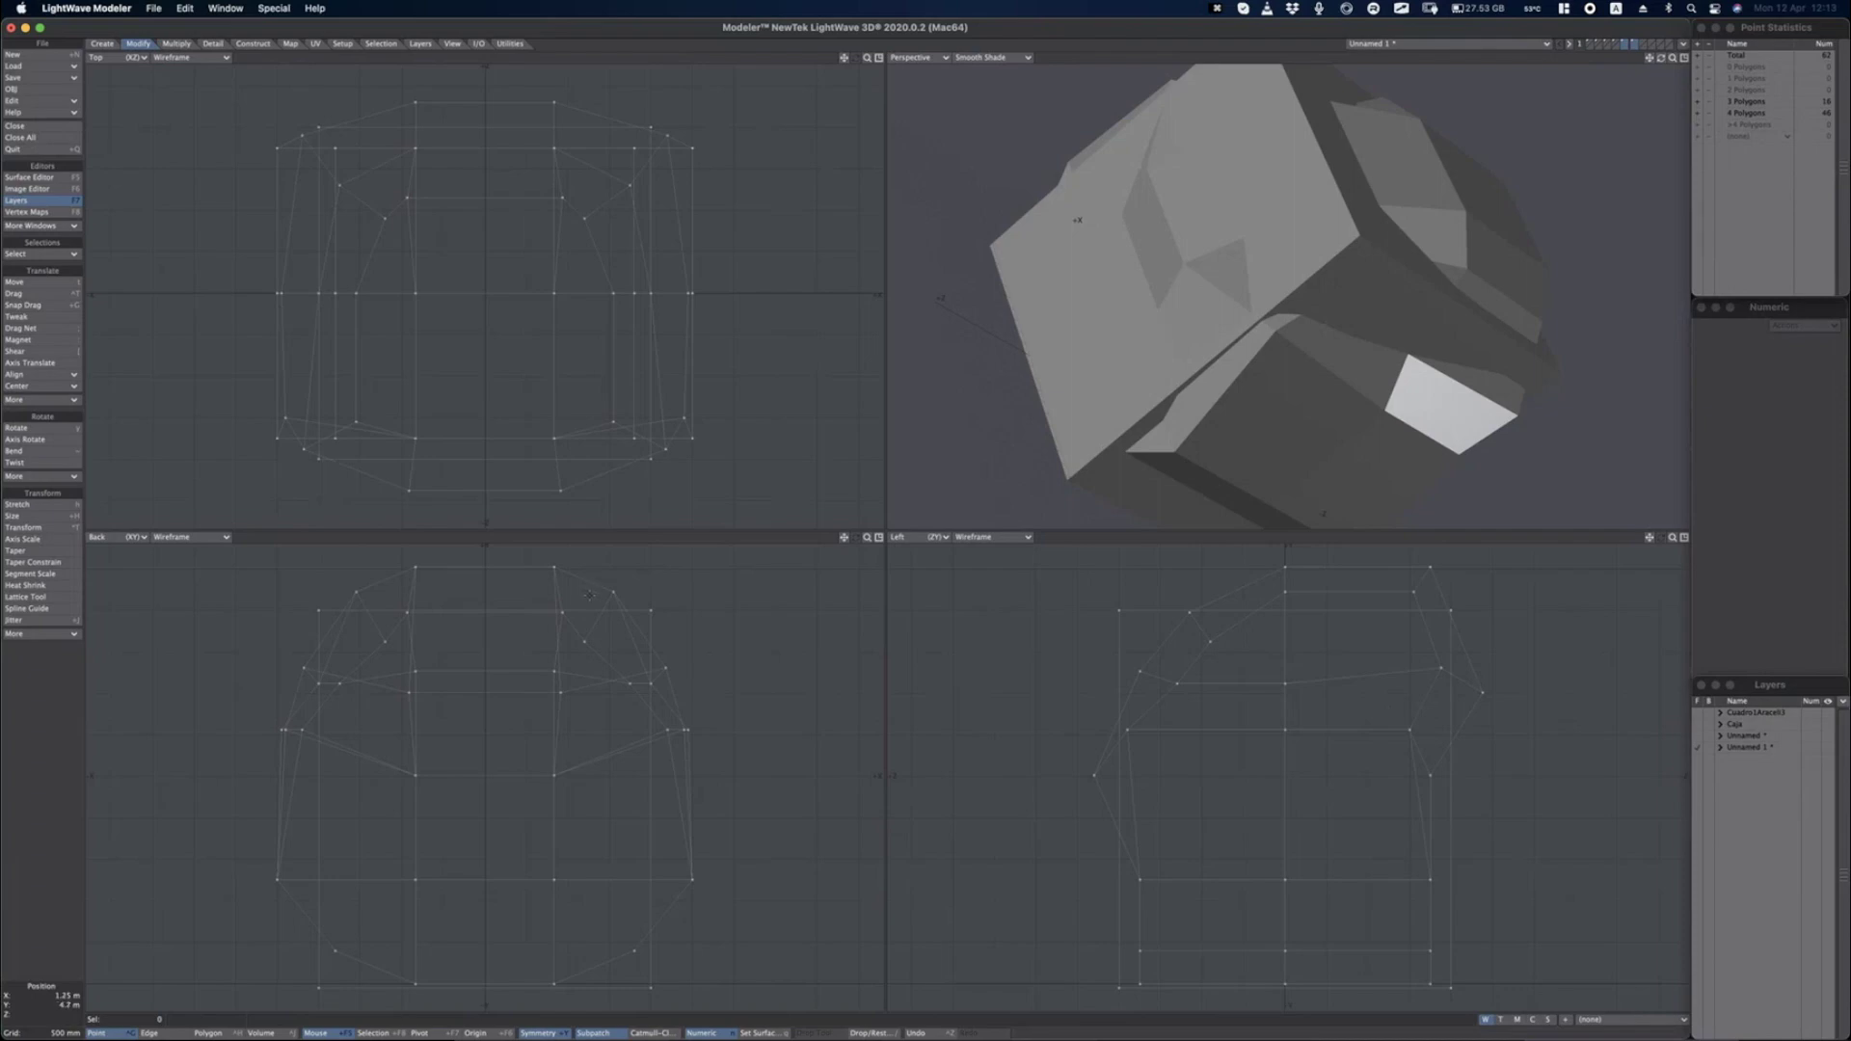
Drag corner and upper points of both foreground objects in the back view, spreading the plain box's top corners outward.
key(ctrl+t)
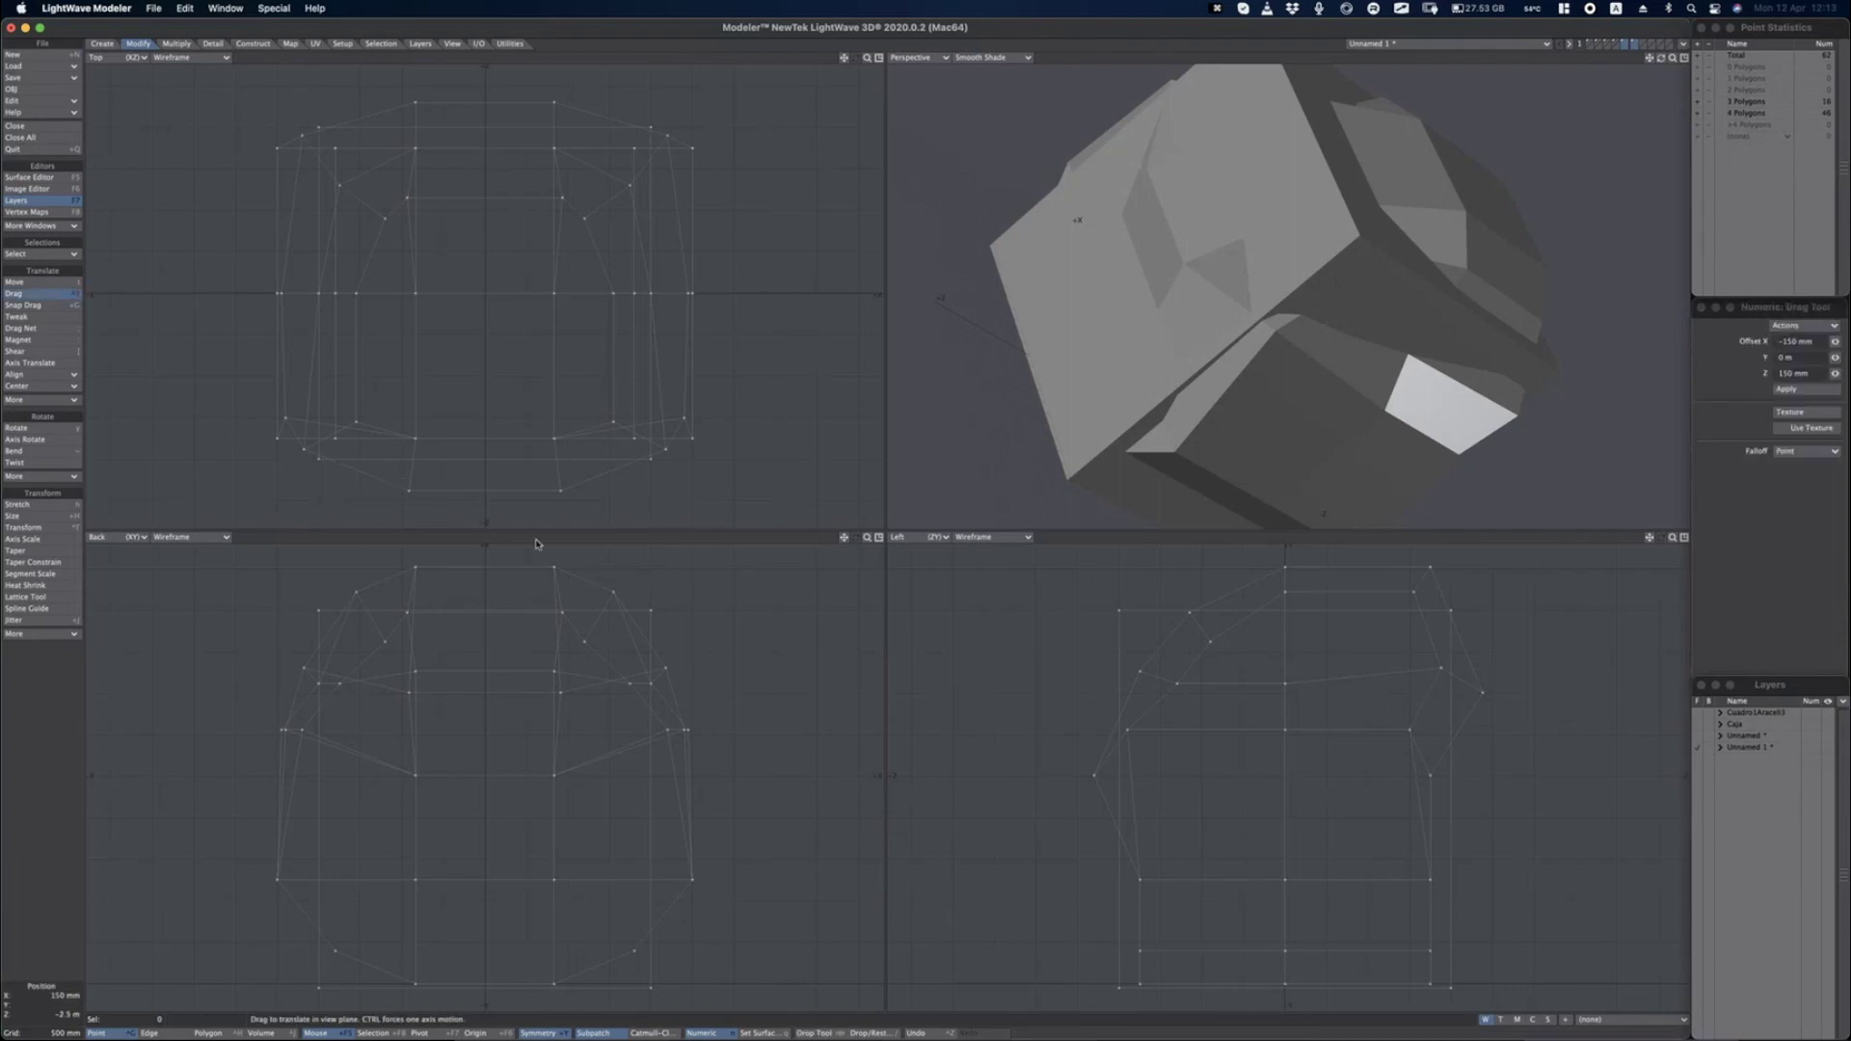
drag(649, 611, 675, 638)
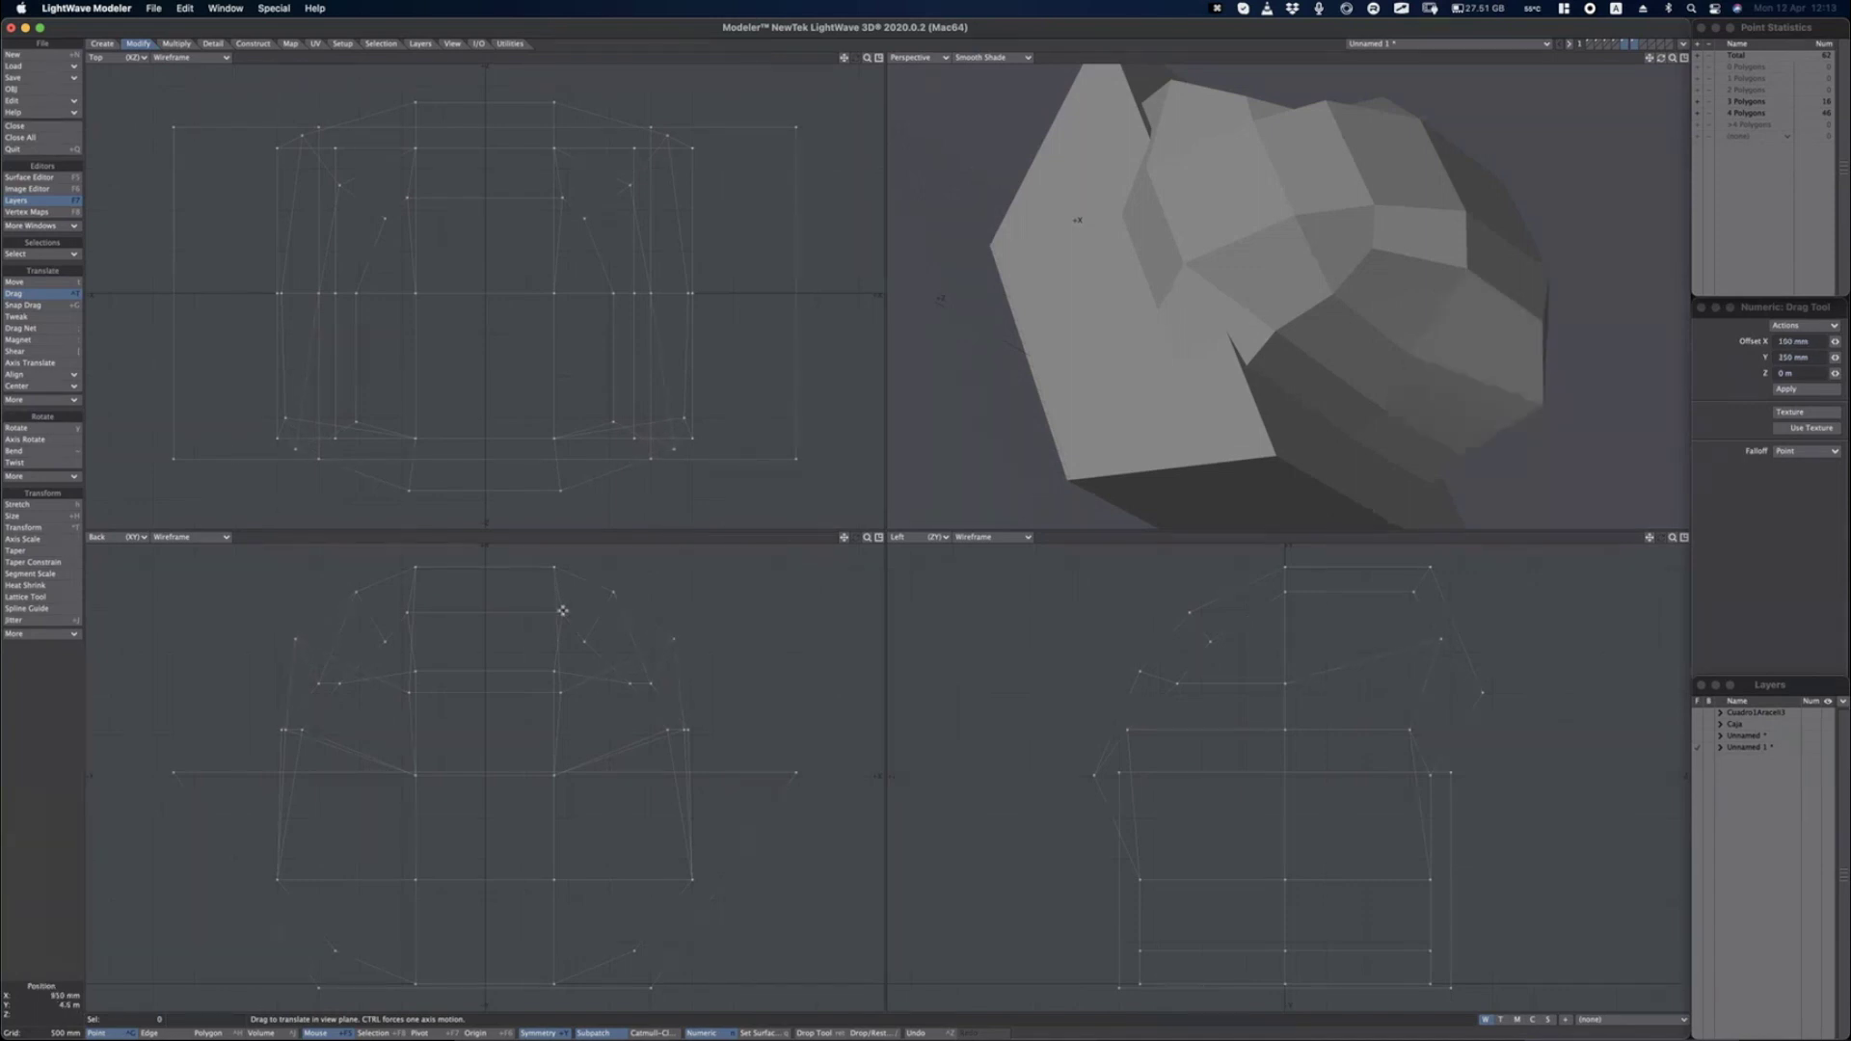
drag(558, 612, 522, 567)
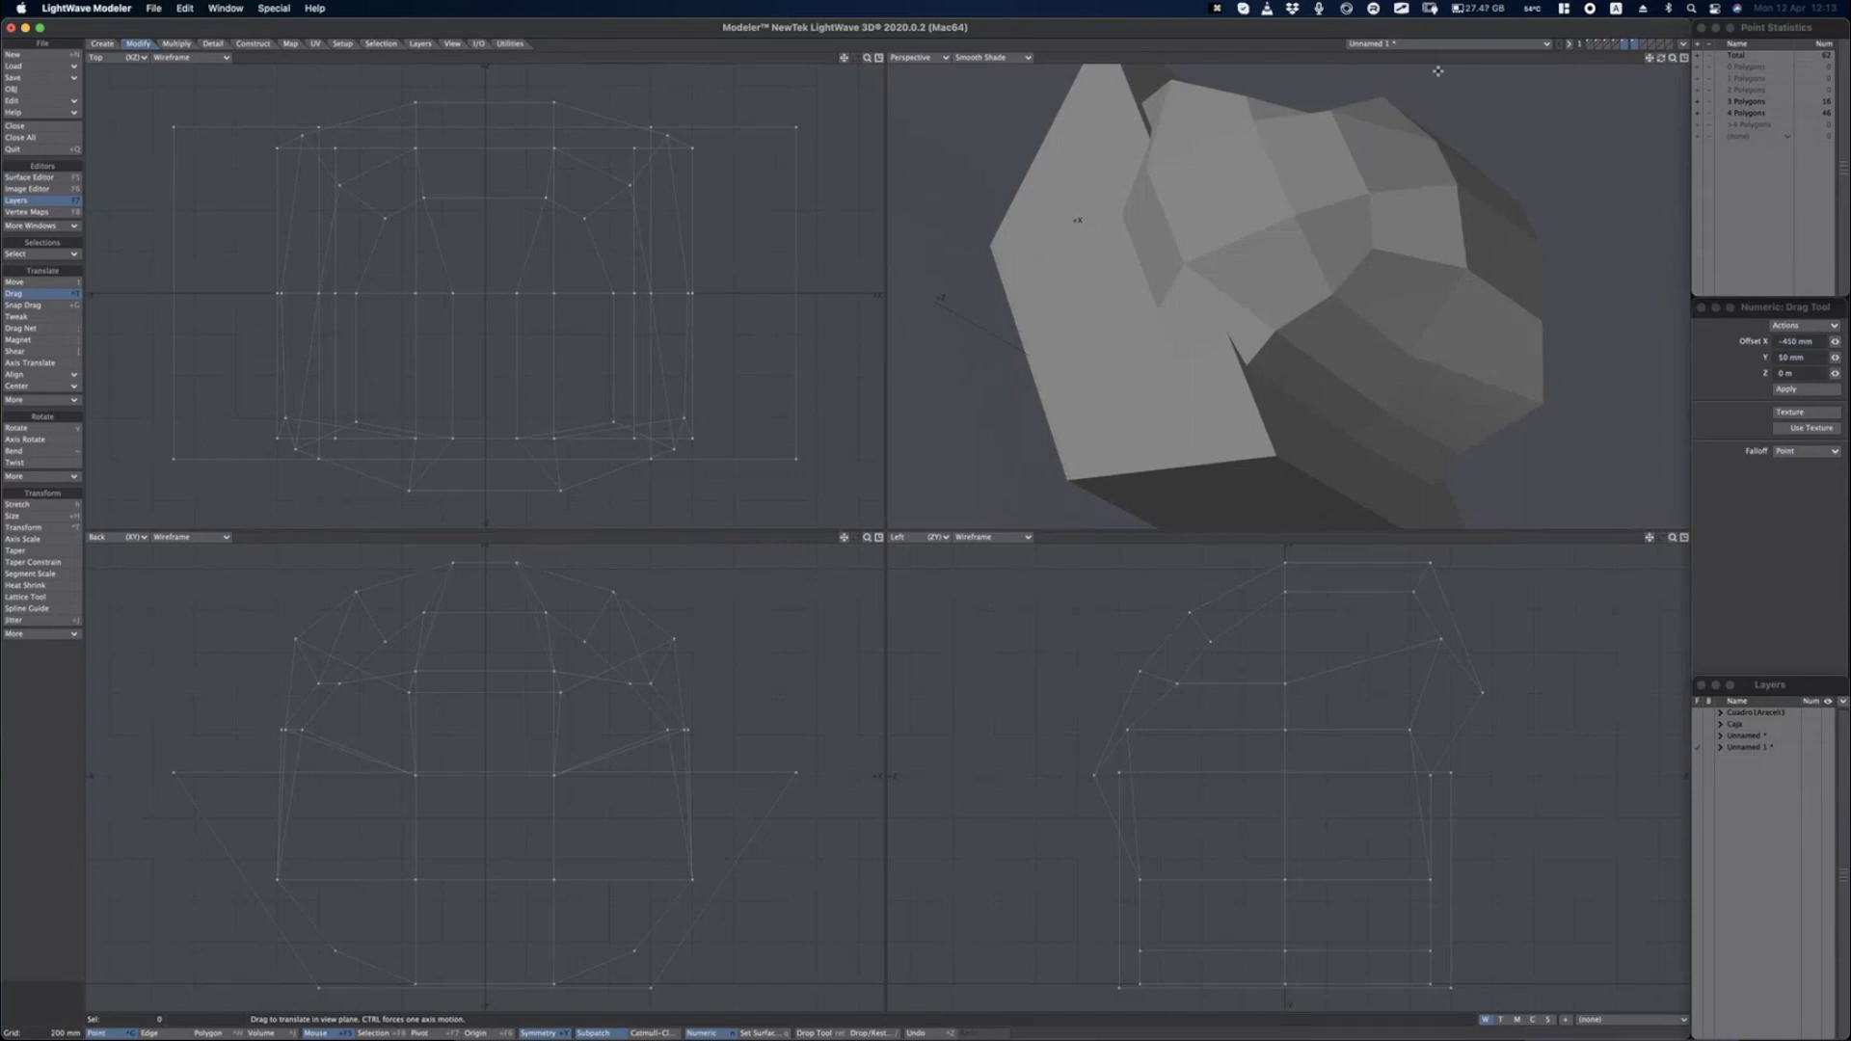
Keep only the reshaped box in the foreground and set the sphere's layer as the background layer.
click(1624, 46)
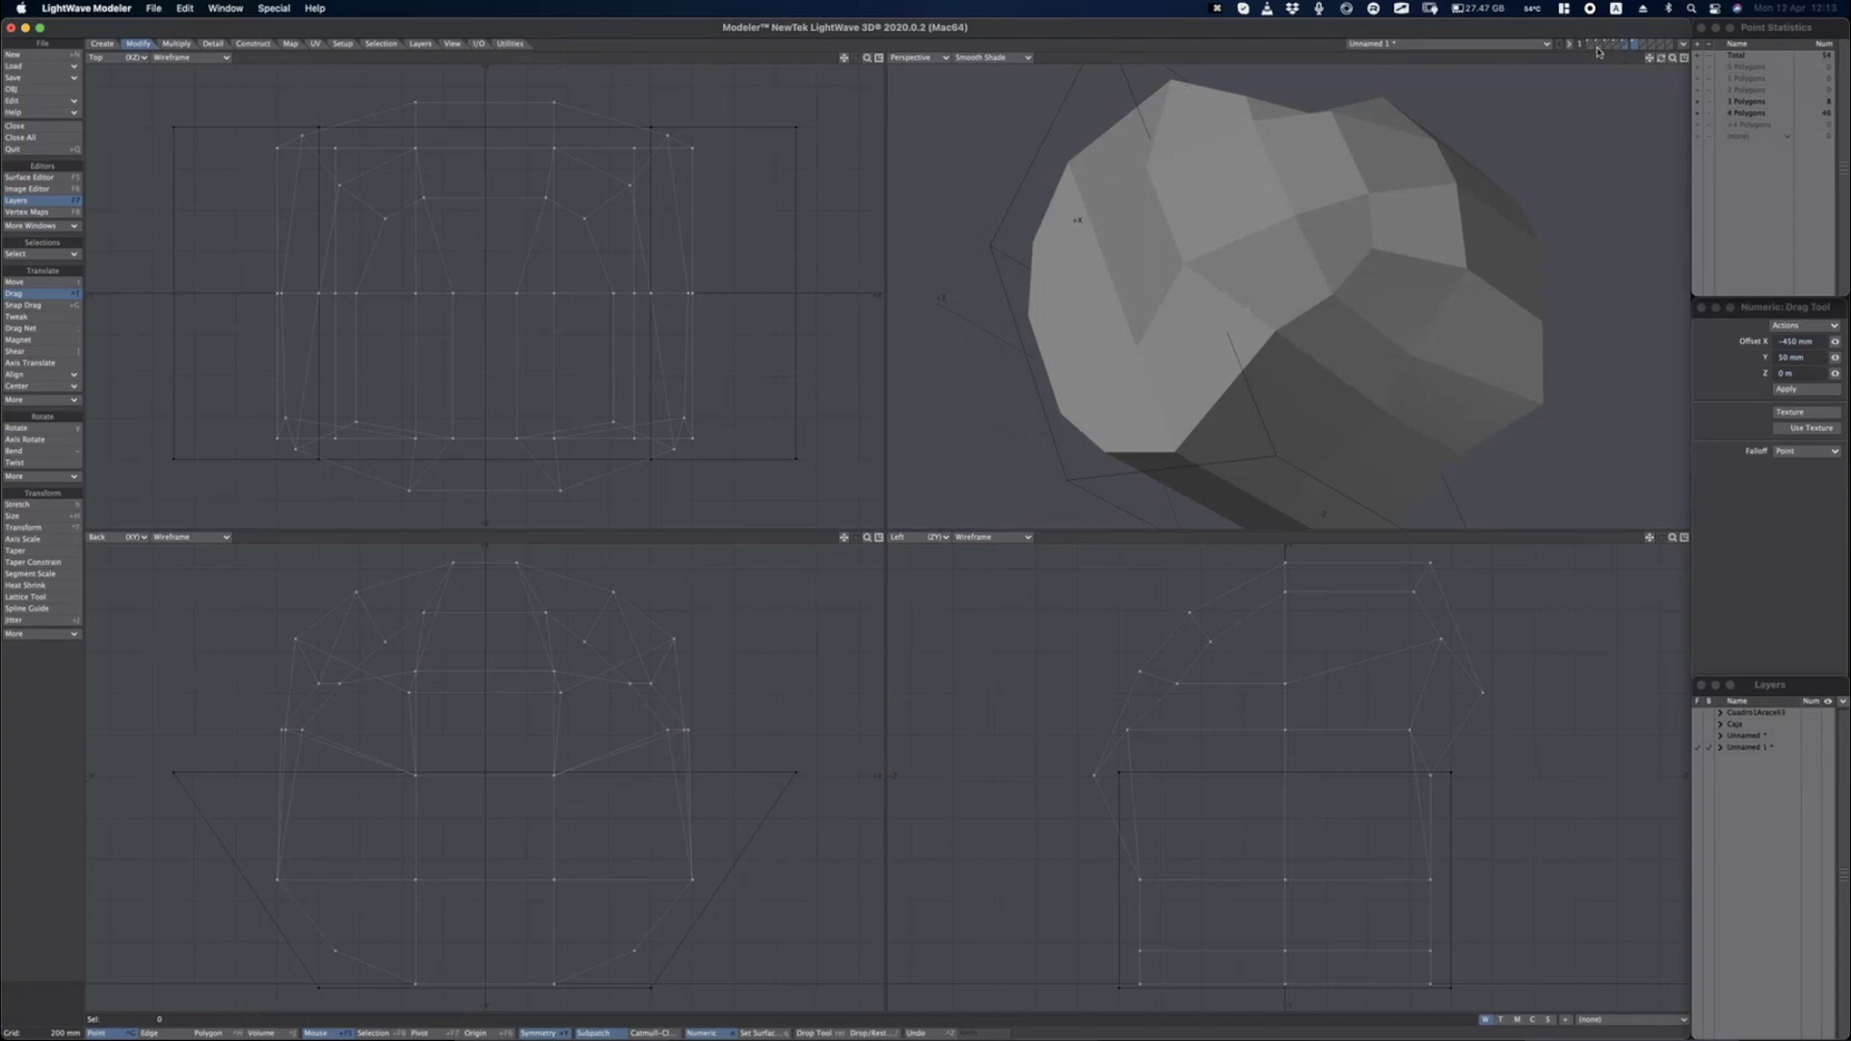
click(1599, 48)
click(1608, 50)
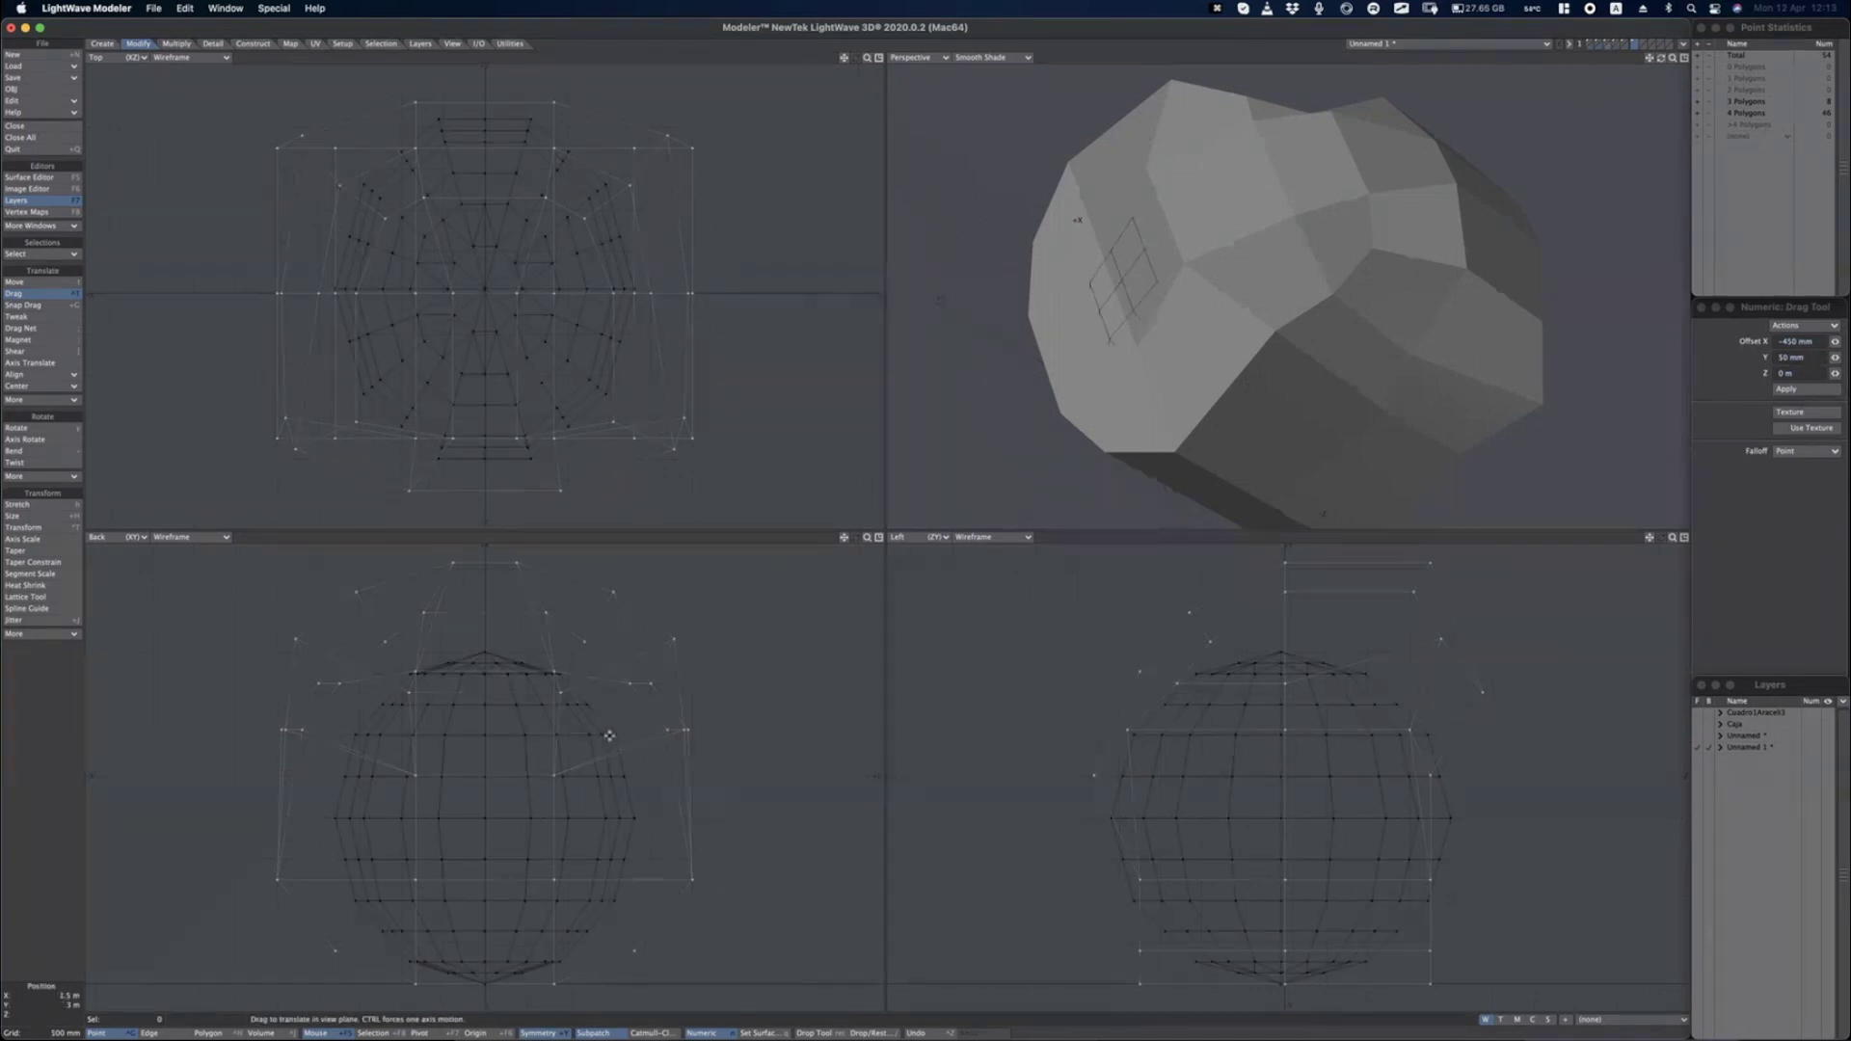
Drag upper points of the reshaped box with the background sphere as reference, and bring up the application switcher.
mouse_move(605, 735)
mouse_down()
mouse_move(591, 695)
mouse_move(610, 735)
mouse_up()
drag(515, 562, 498, 570)
drag(608, 605, 591, 601)
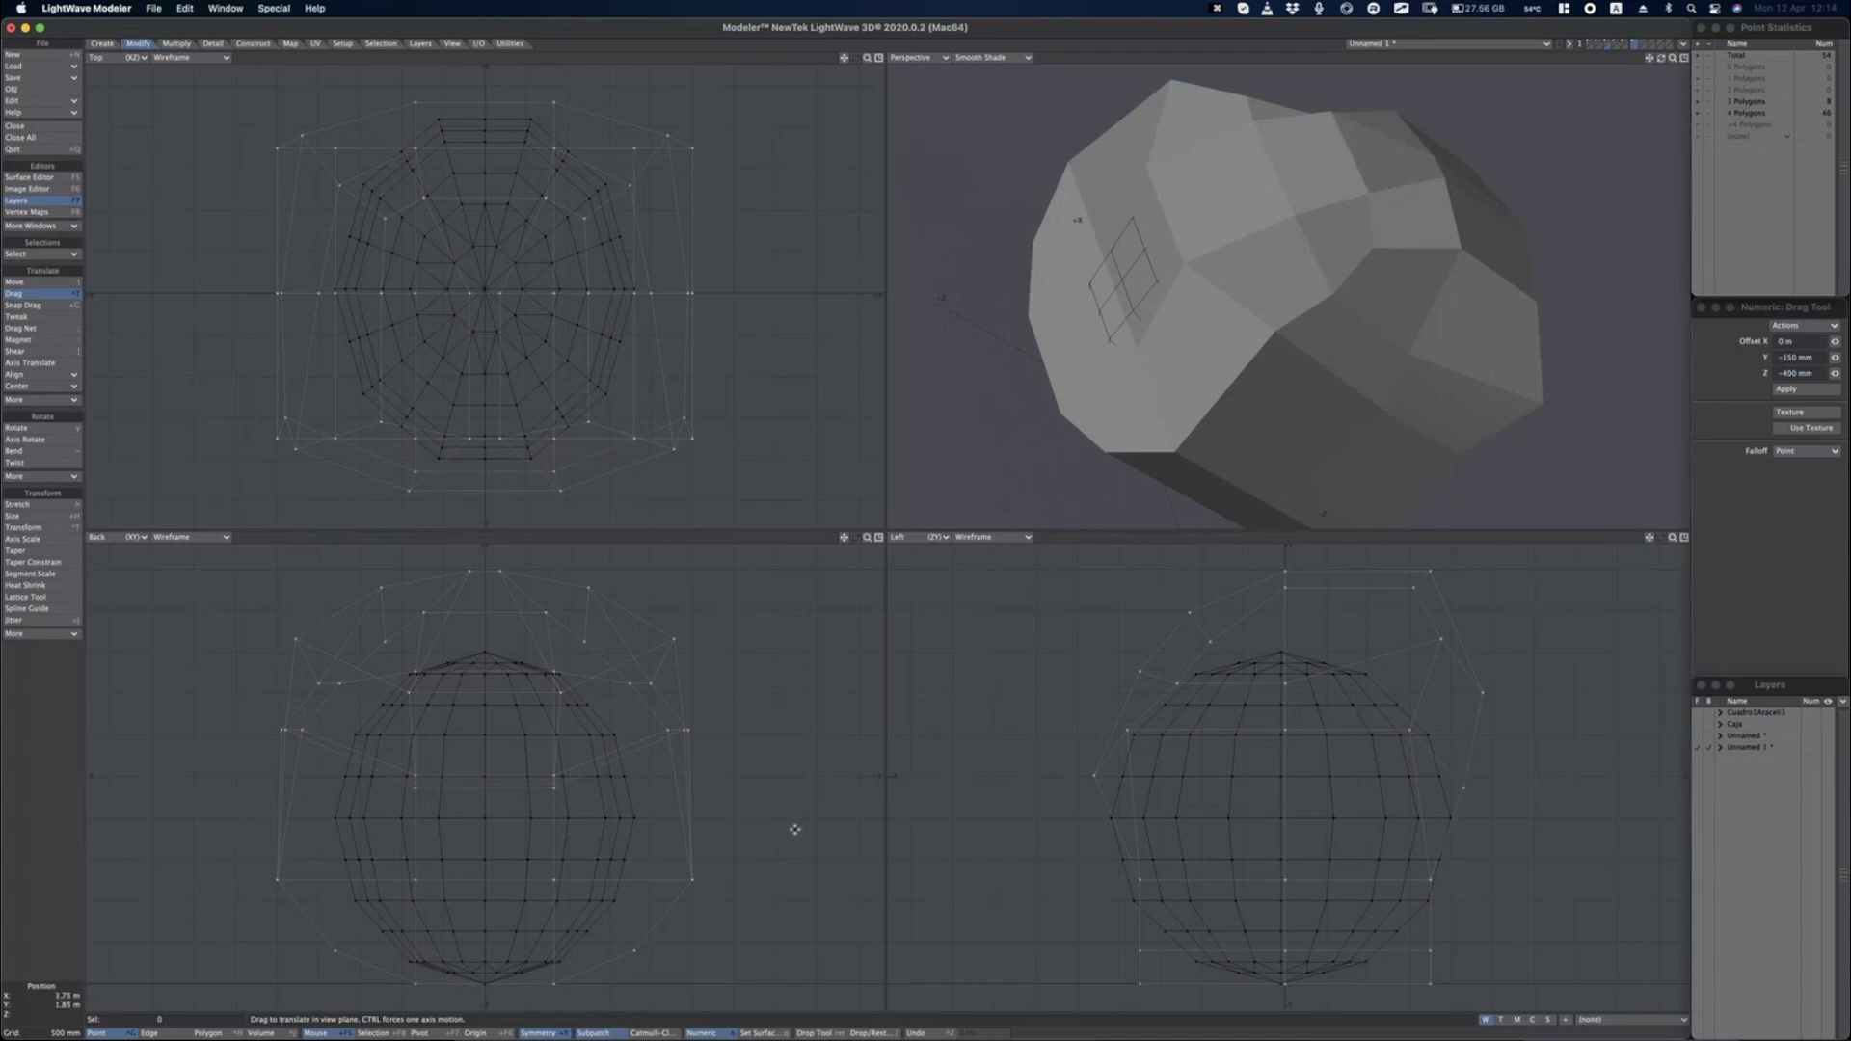
key(super+Tab)
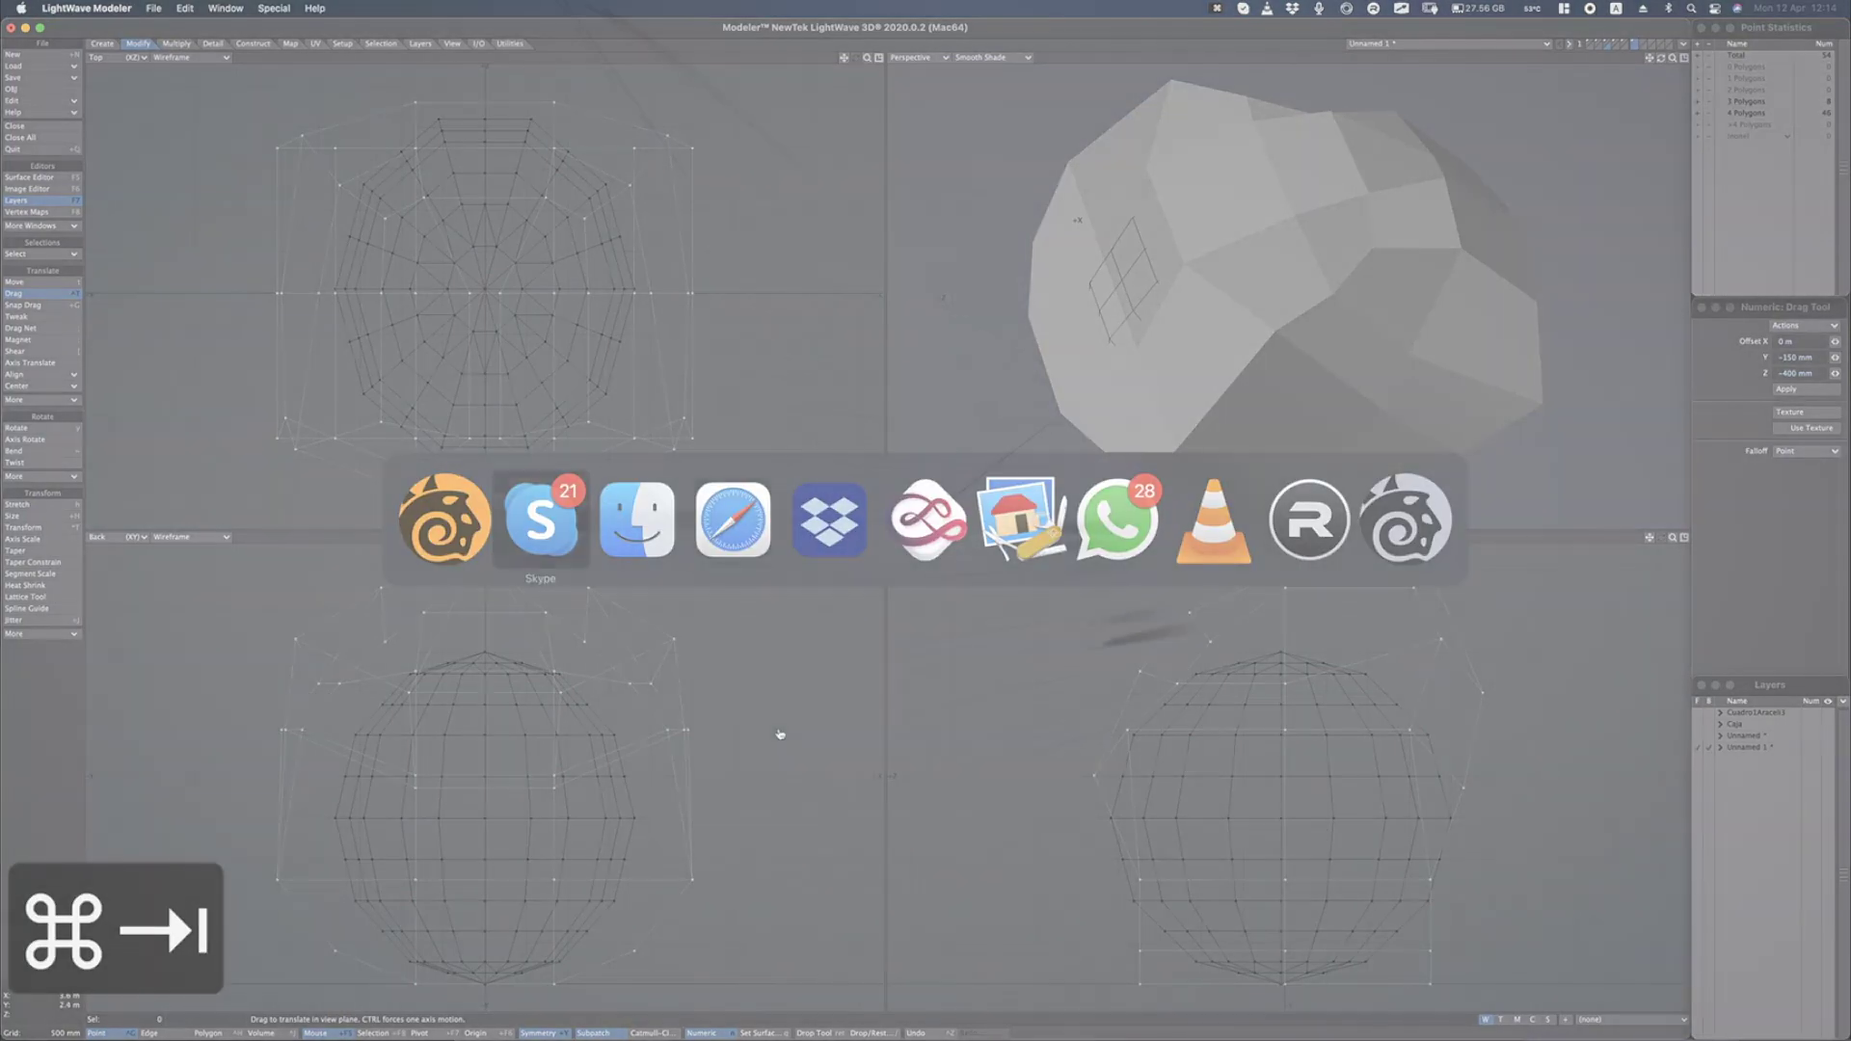